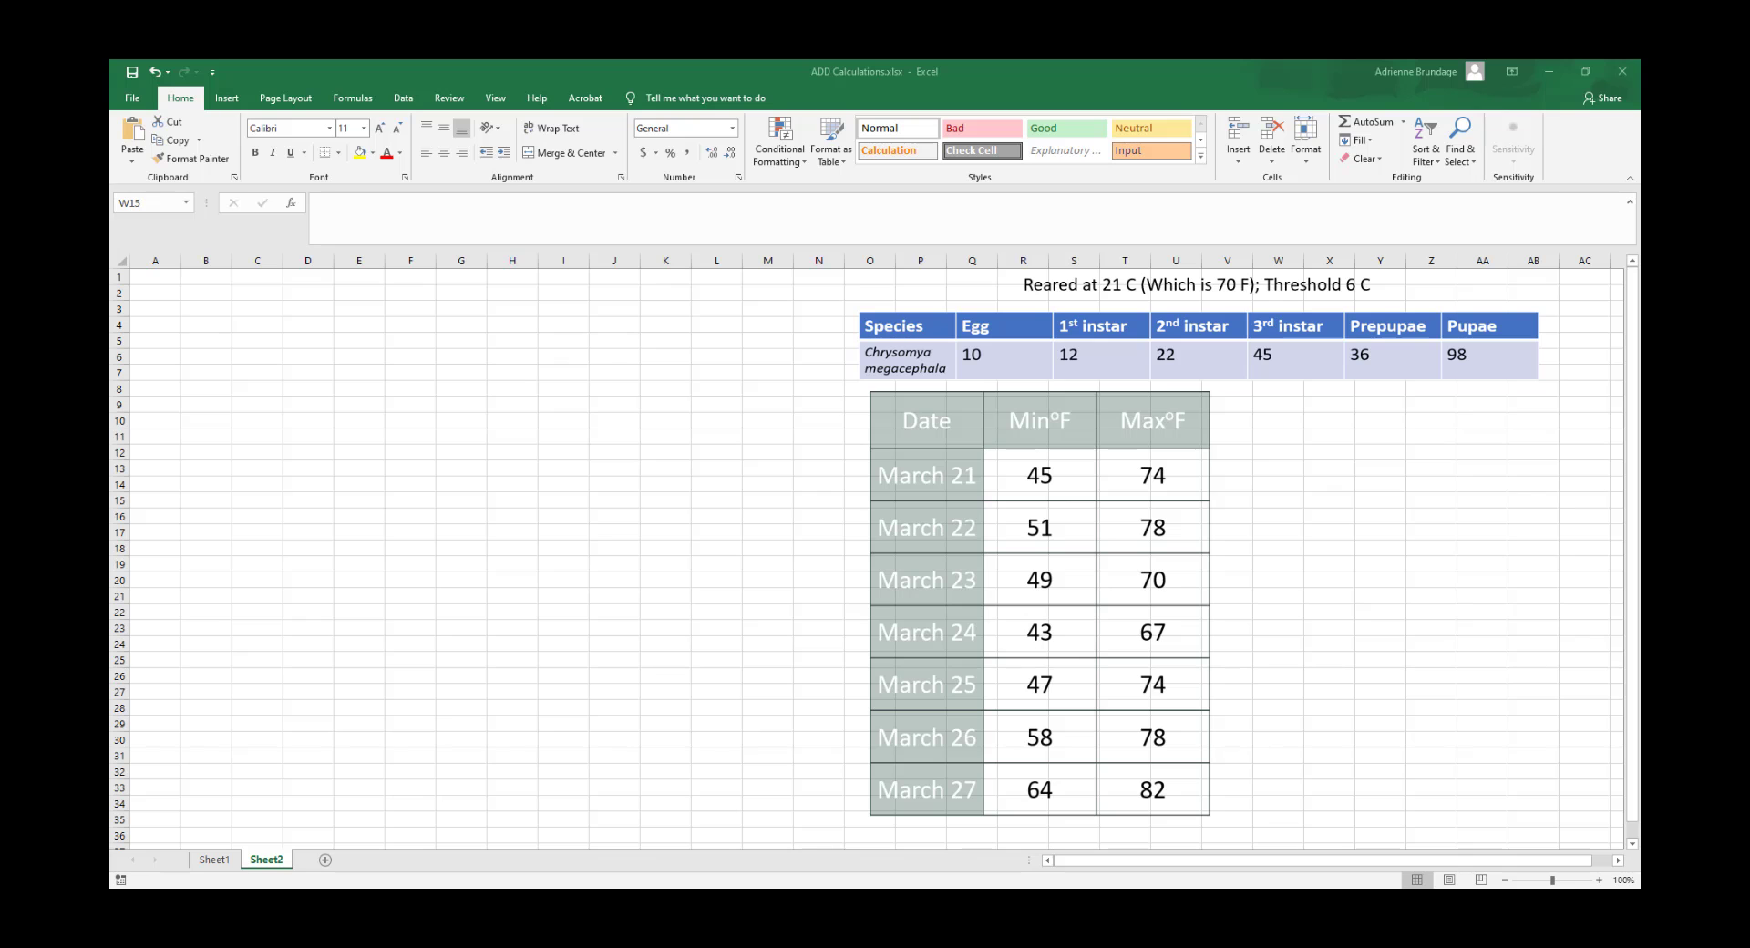
Bring the Life Tables PDF over Excel, showing page 1's development-hours table at 25 C
key("alt+Tab")
left_click_drag(1431, 127, 916, 96)
scroll(656, 347, "up", 5)
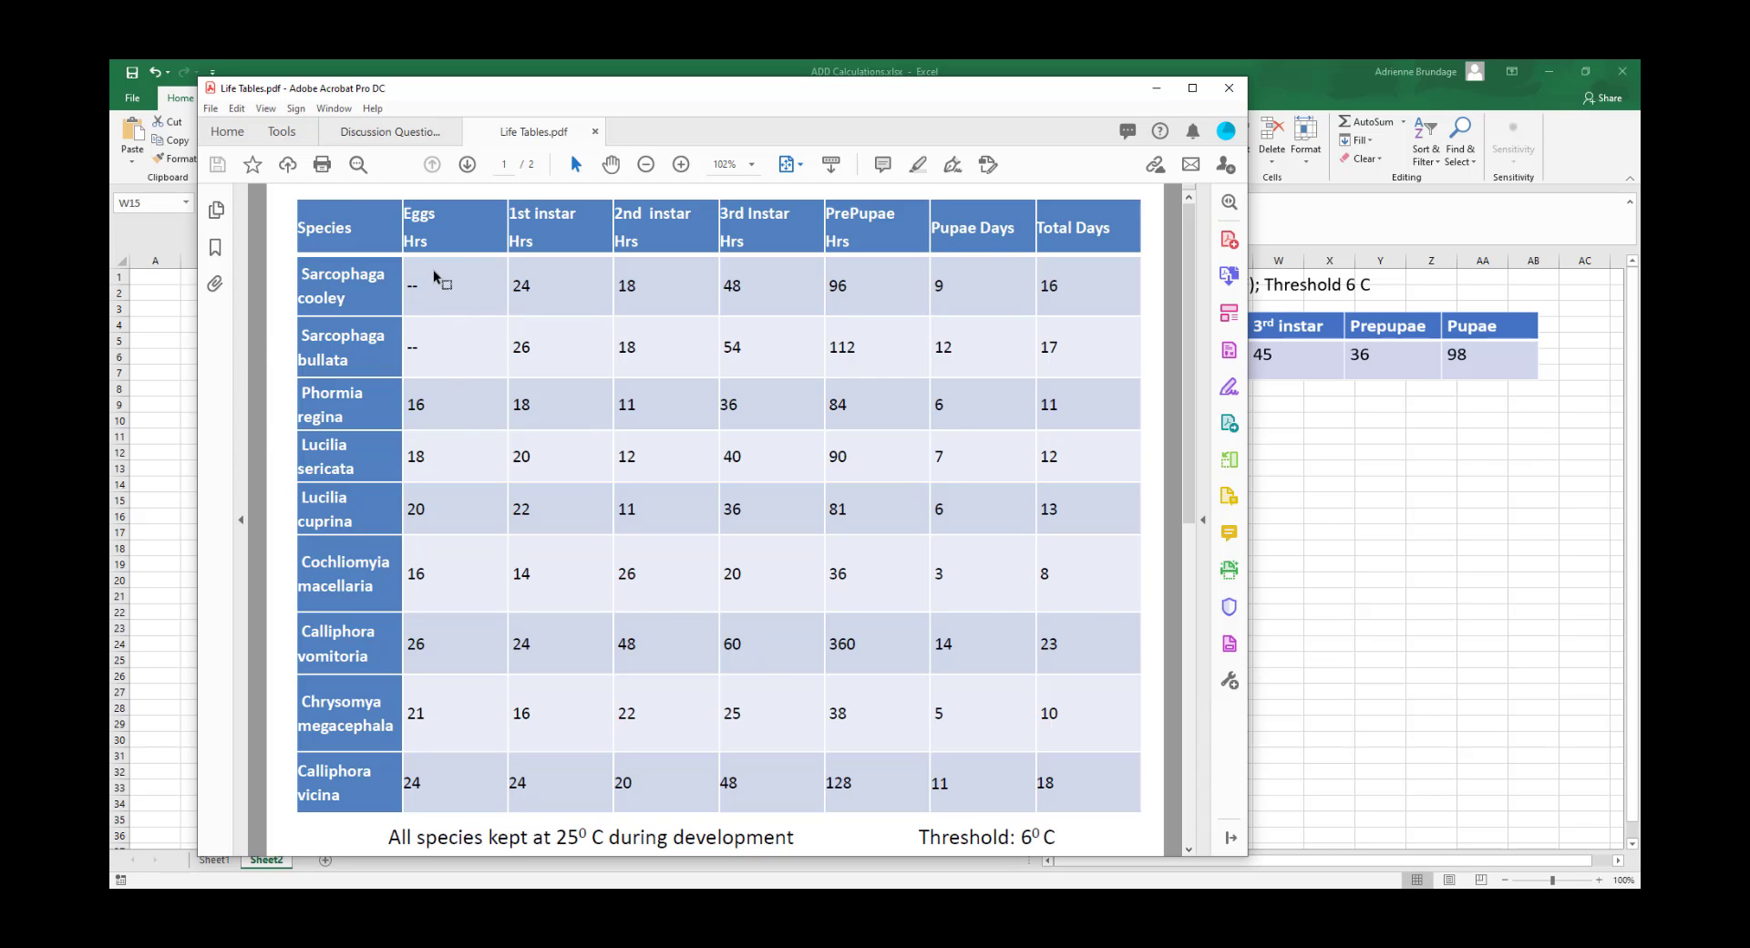
Reposition and review the Life Tables PDF, then minimize it to reveal the worksheet
left_click_drag(699, 92, 743, 74)
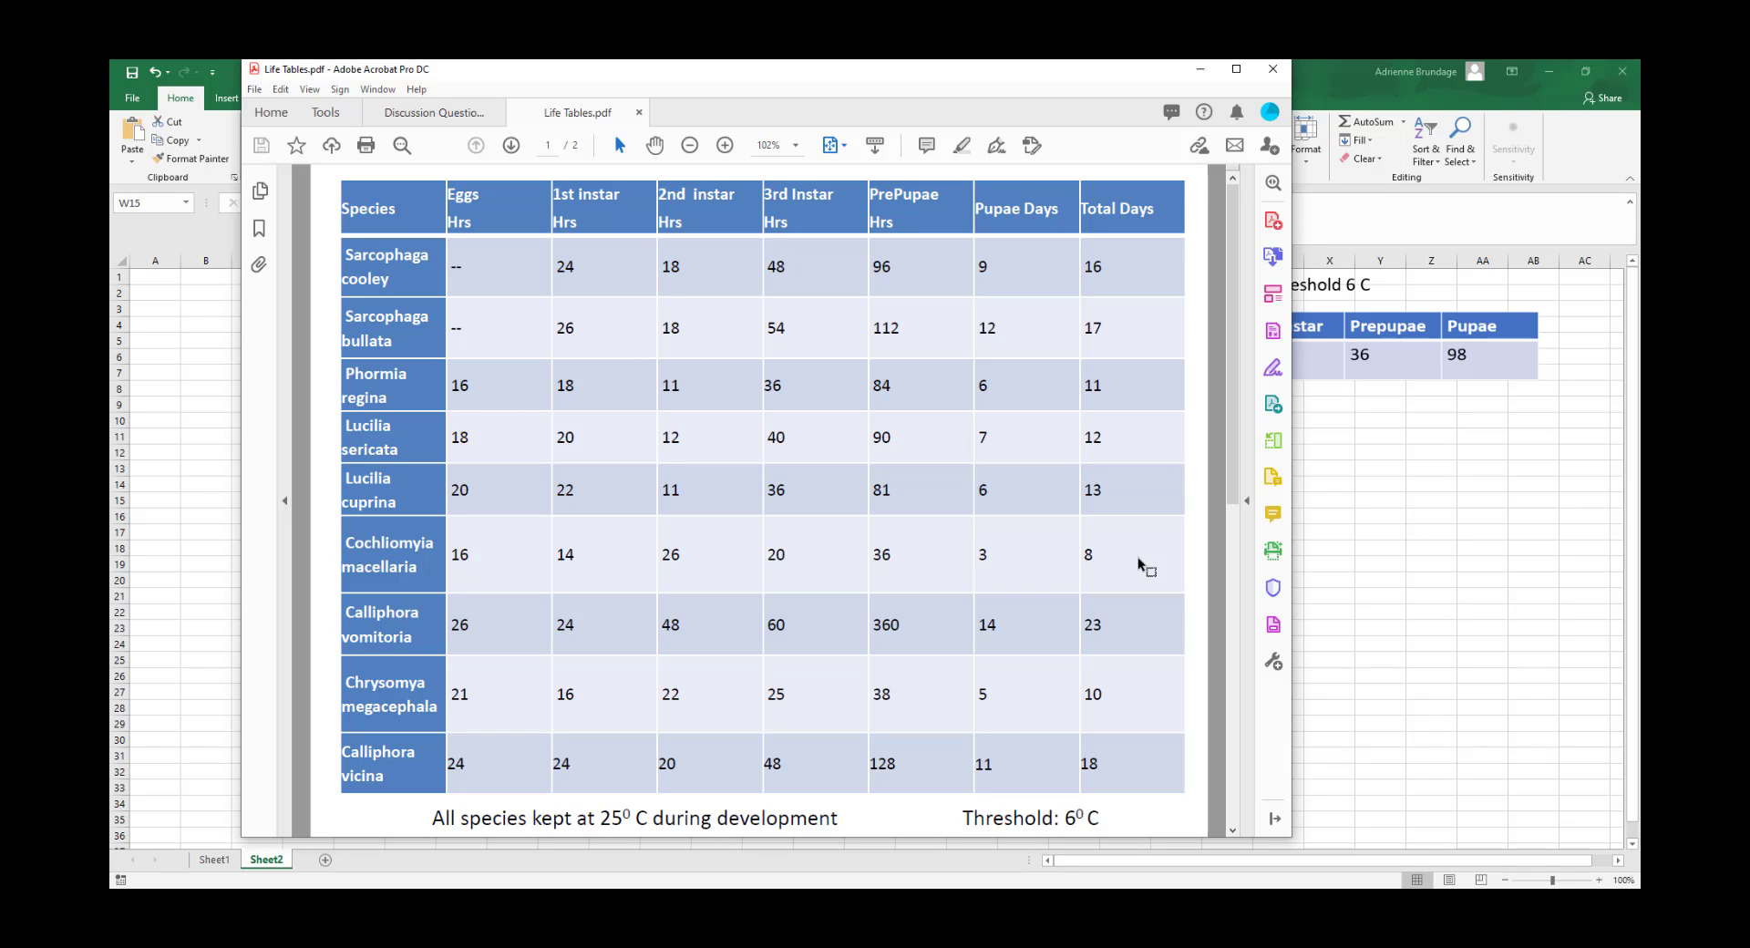
left_click_drag(1139, 563, 1182, 561)
left_click(1199, 69)
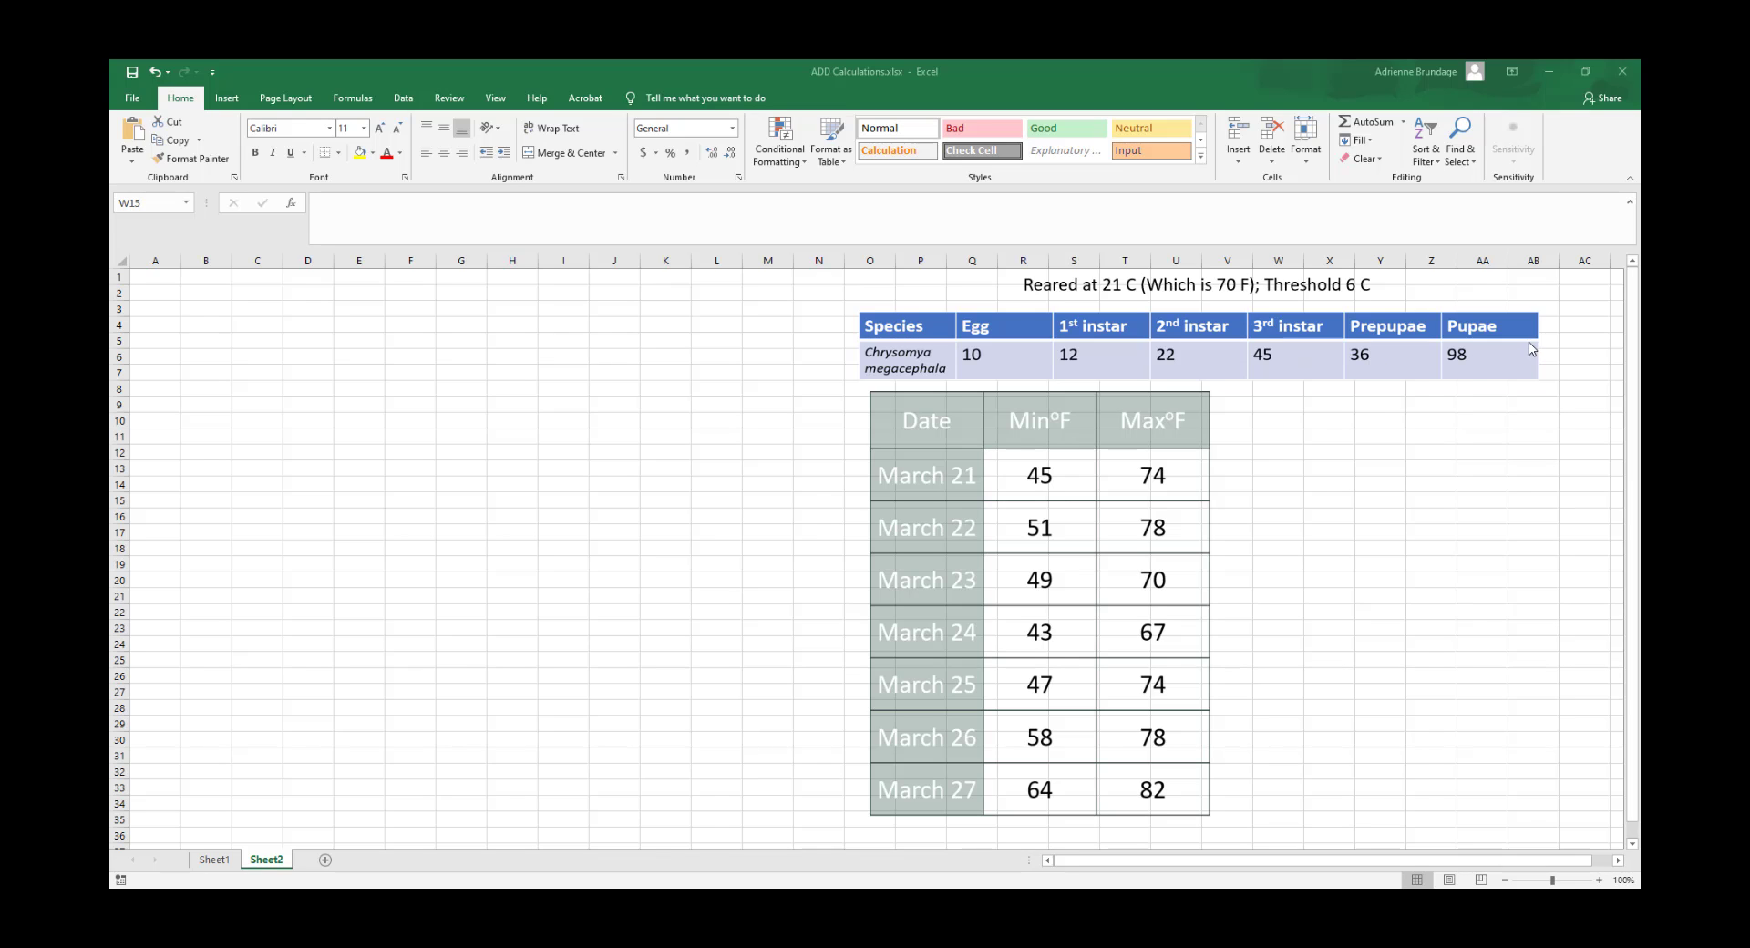
left_click(1100, 286)
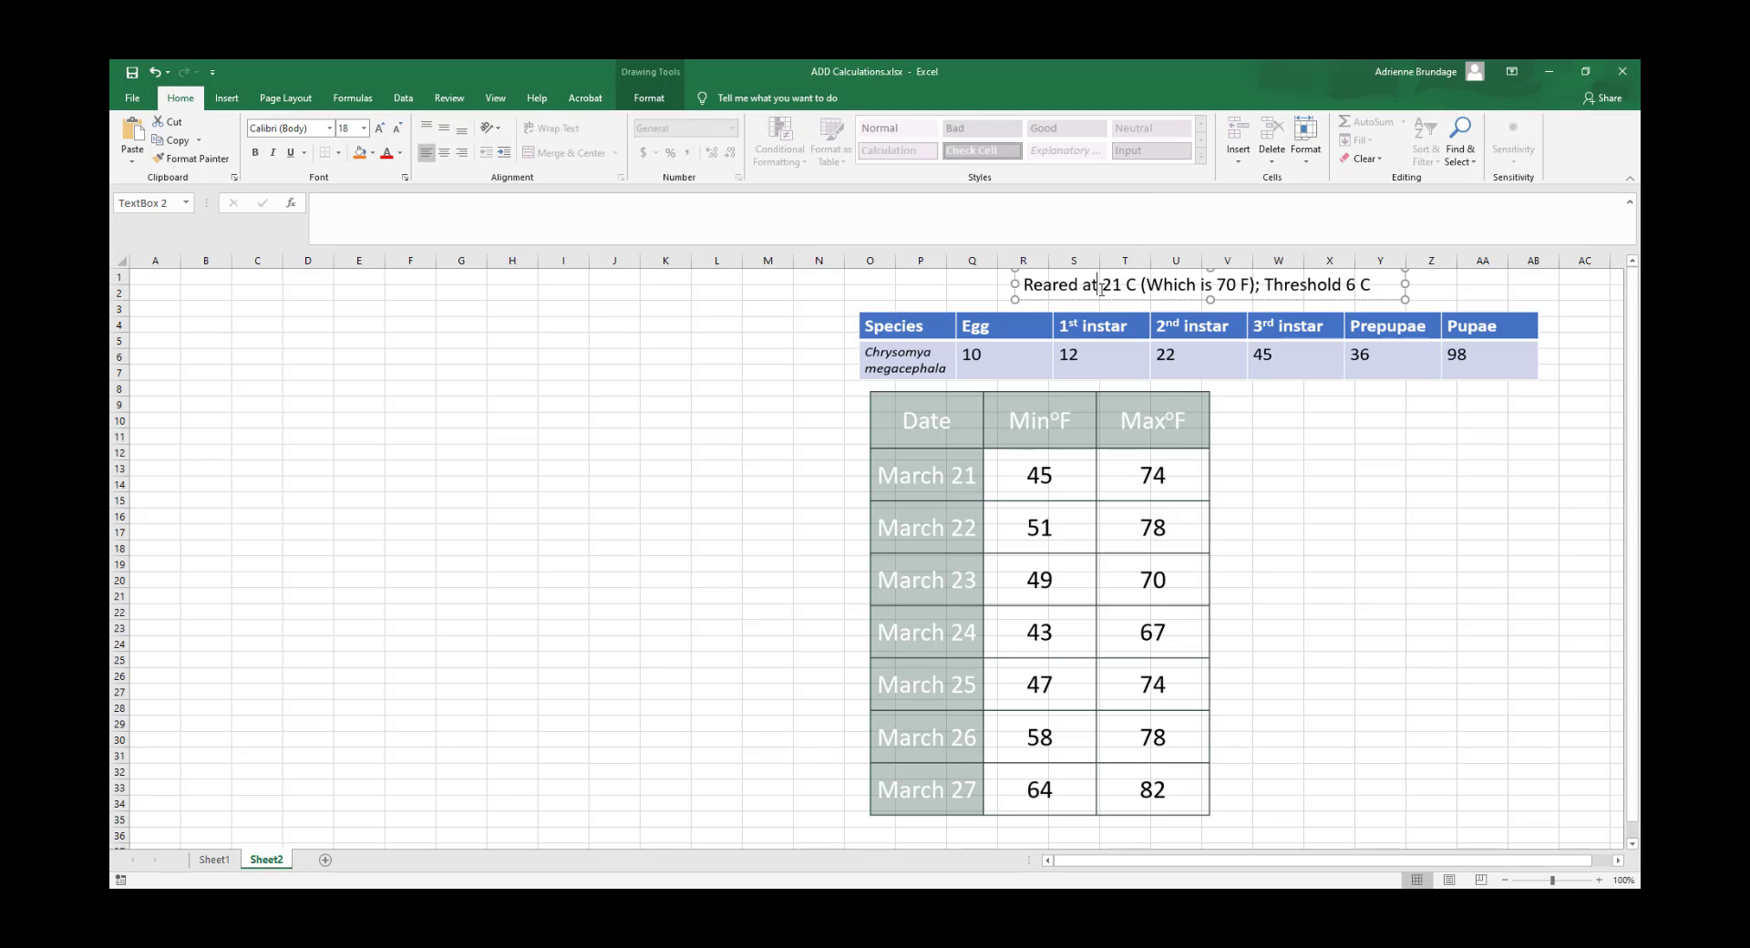
left_click(1317, 284)
left_click(197, 390)
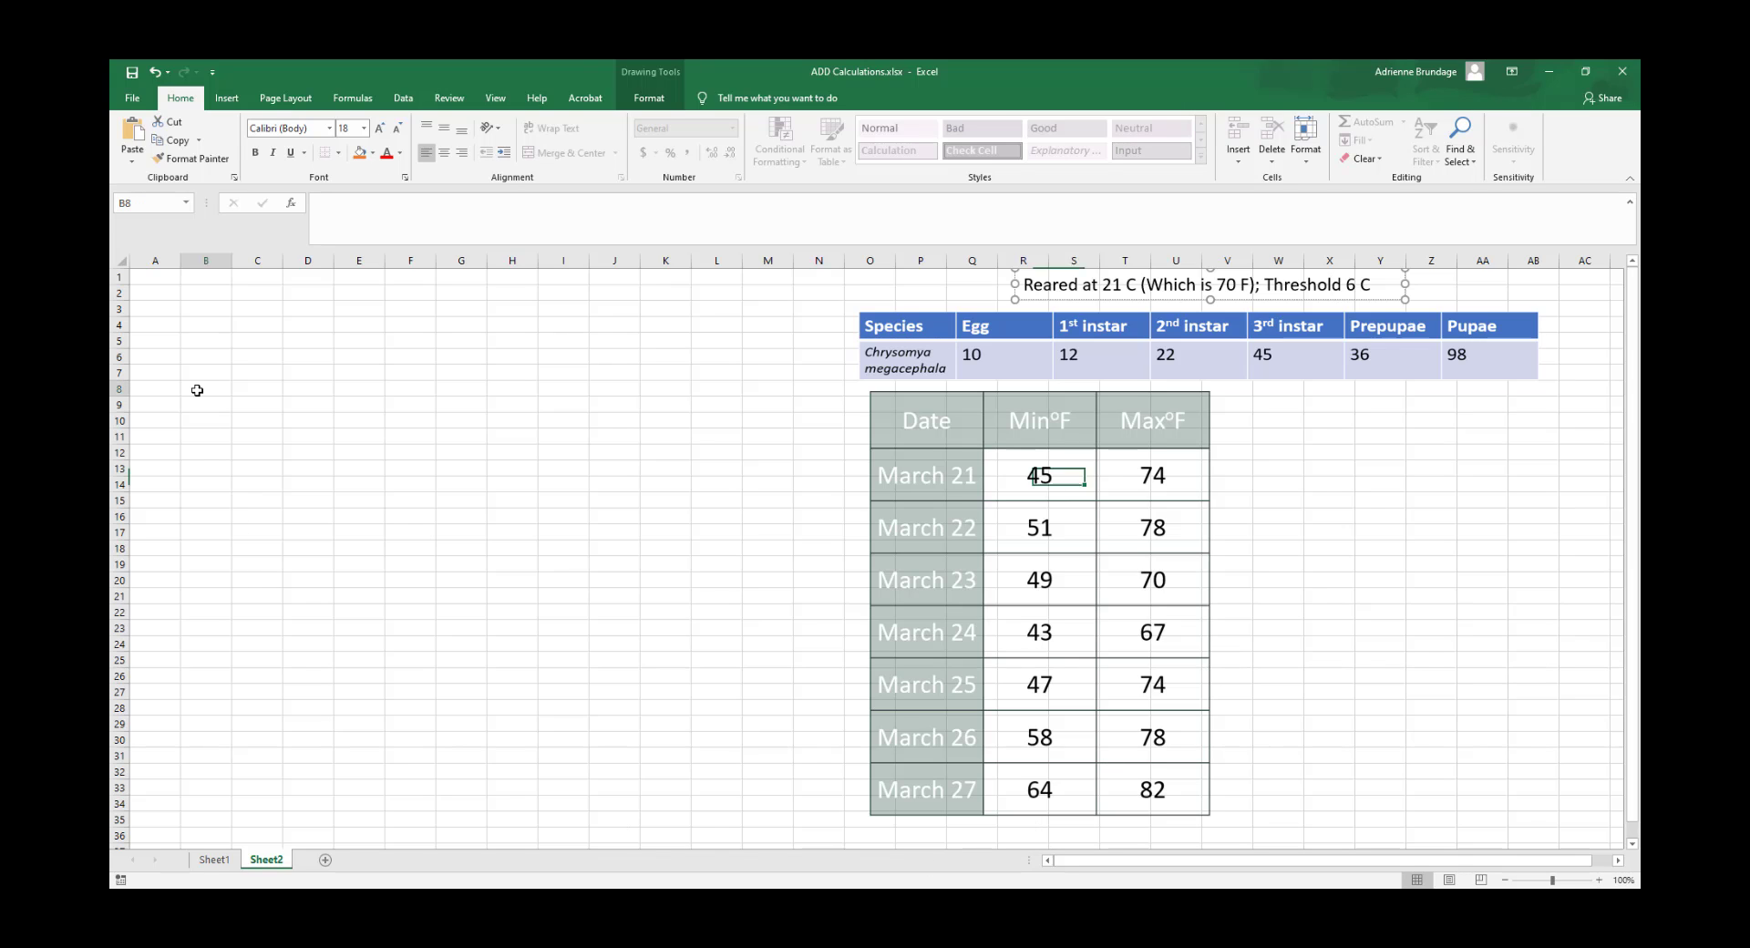
Zoom the worksheet to 150% and select cell A1
left_click(149, 278)
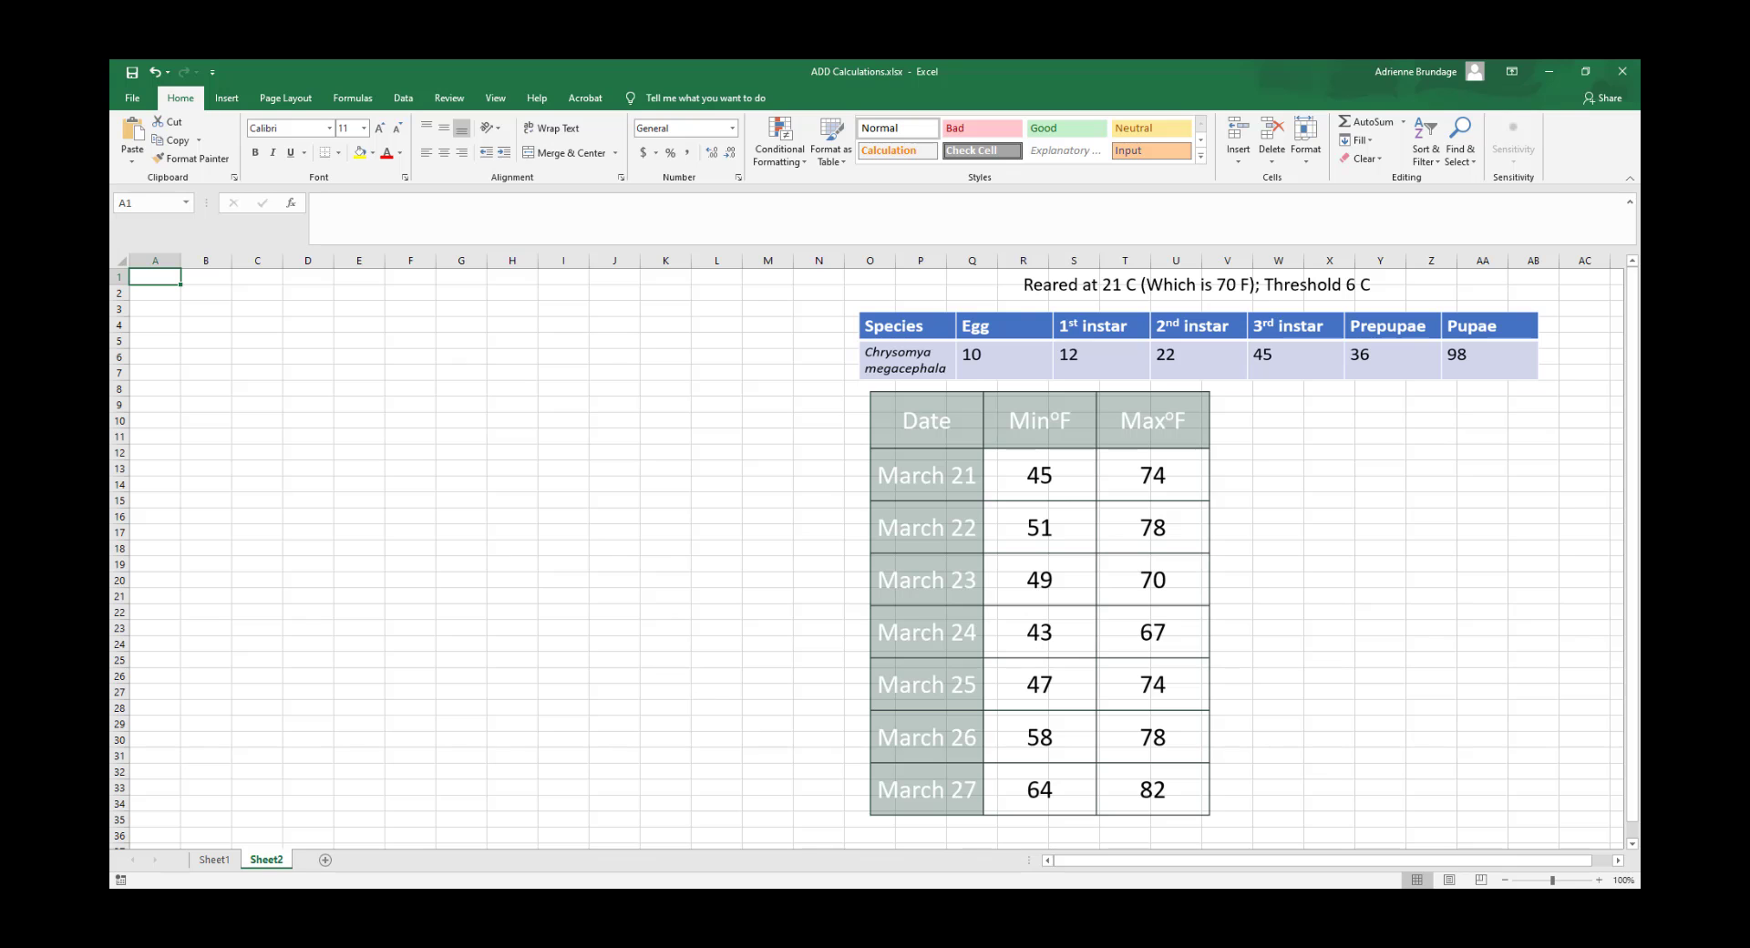
left_click(1599, 880)
left_click(1600, 880)
left_click(1600, 881)
left_click(1600, 880)
left_click(1600, 880)
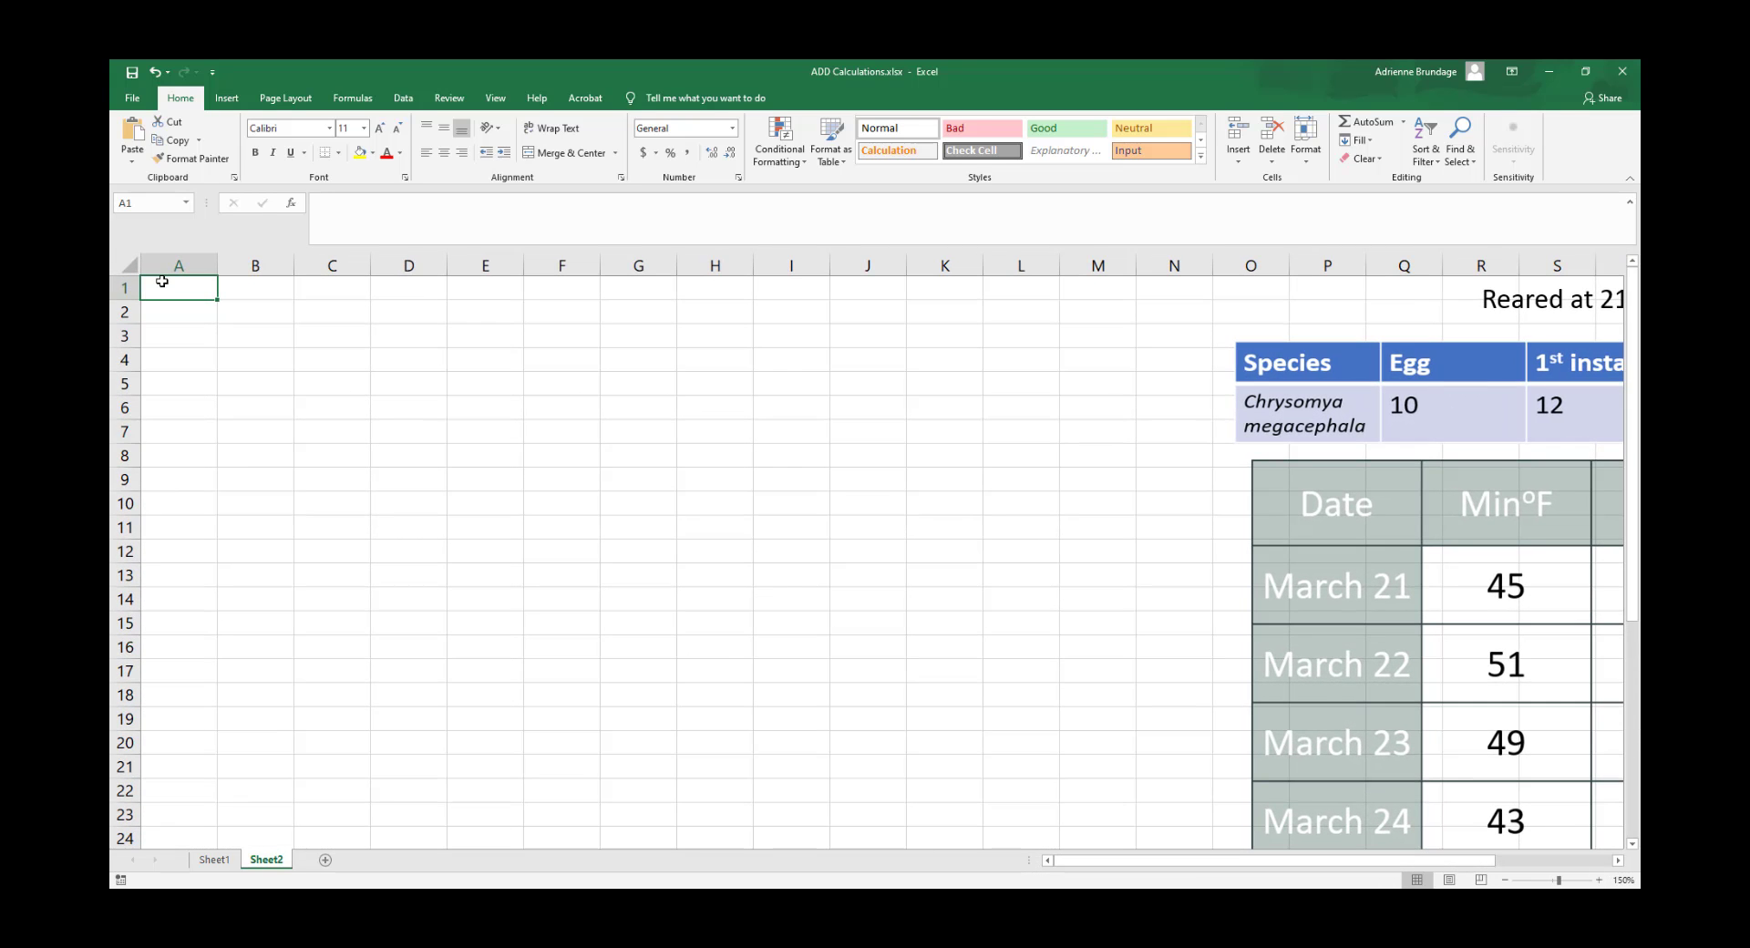
left_click(173, 383)
left_click(193, 293)
Enter the italic label 'Ch. megacephala' in cell A1
type("Species")
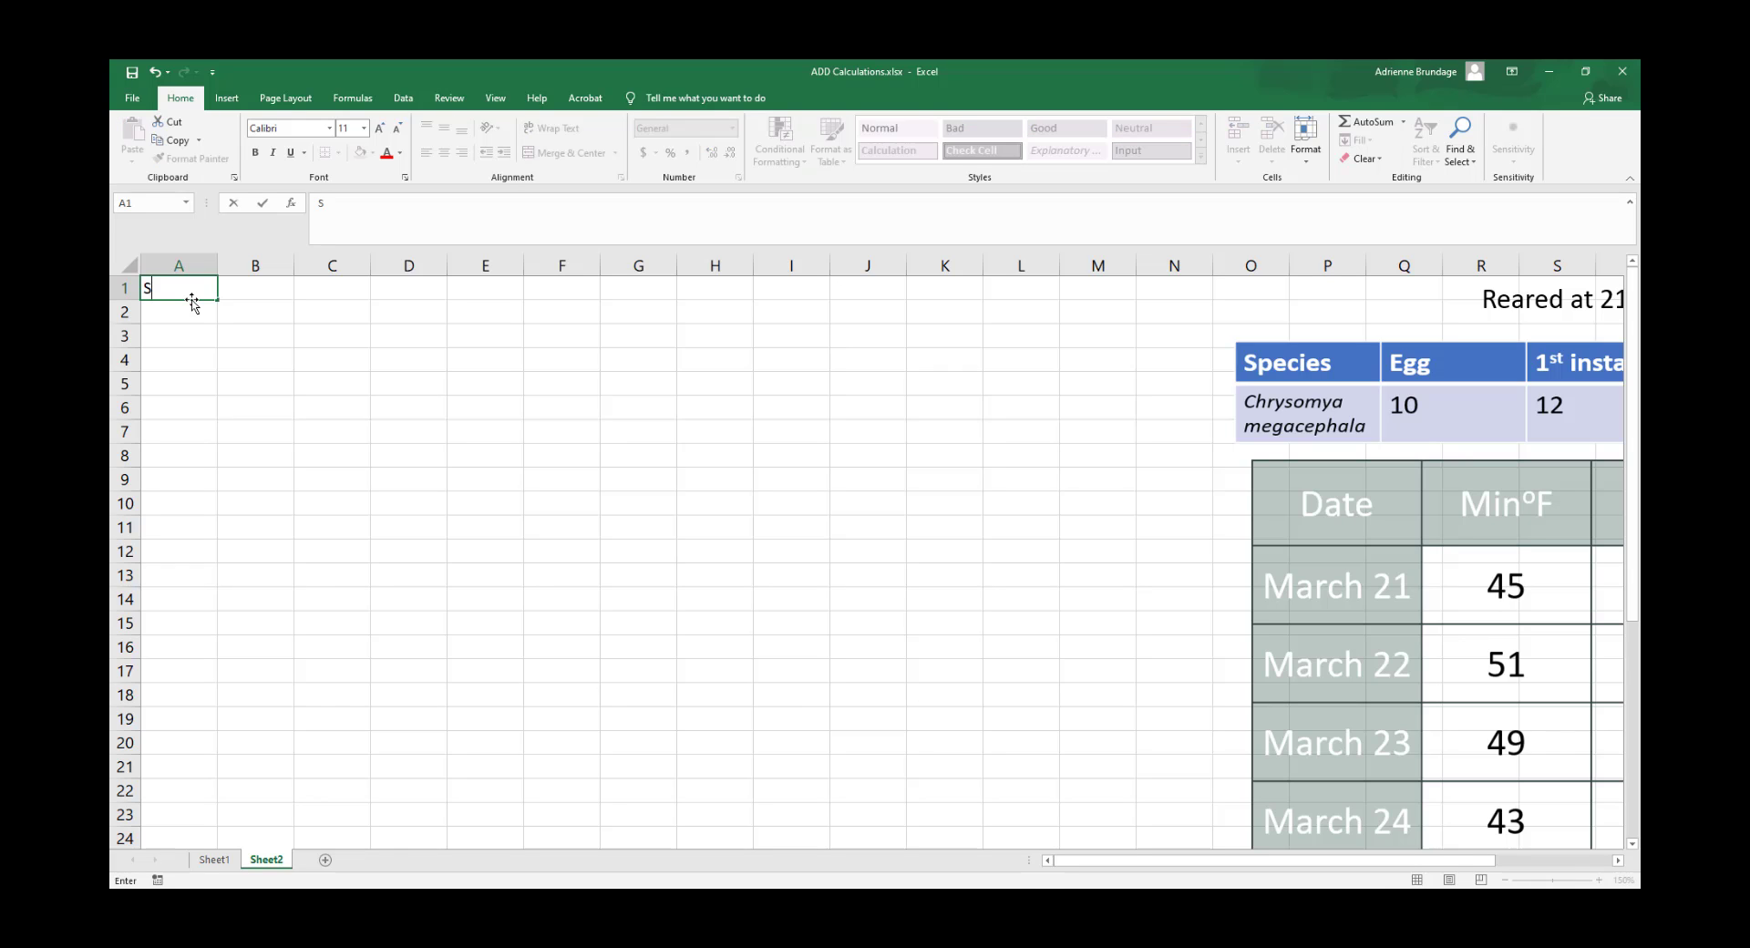
key("BackSpace")
key("BackSpace")
key("BackSpace")
key("BackSpace")
key("BackSpace")
key("BackSpace")
key("BackSpace")
key("ctrl+i")
type("Ch. megacephala")
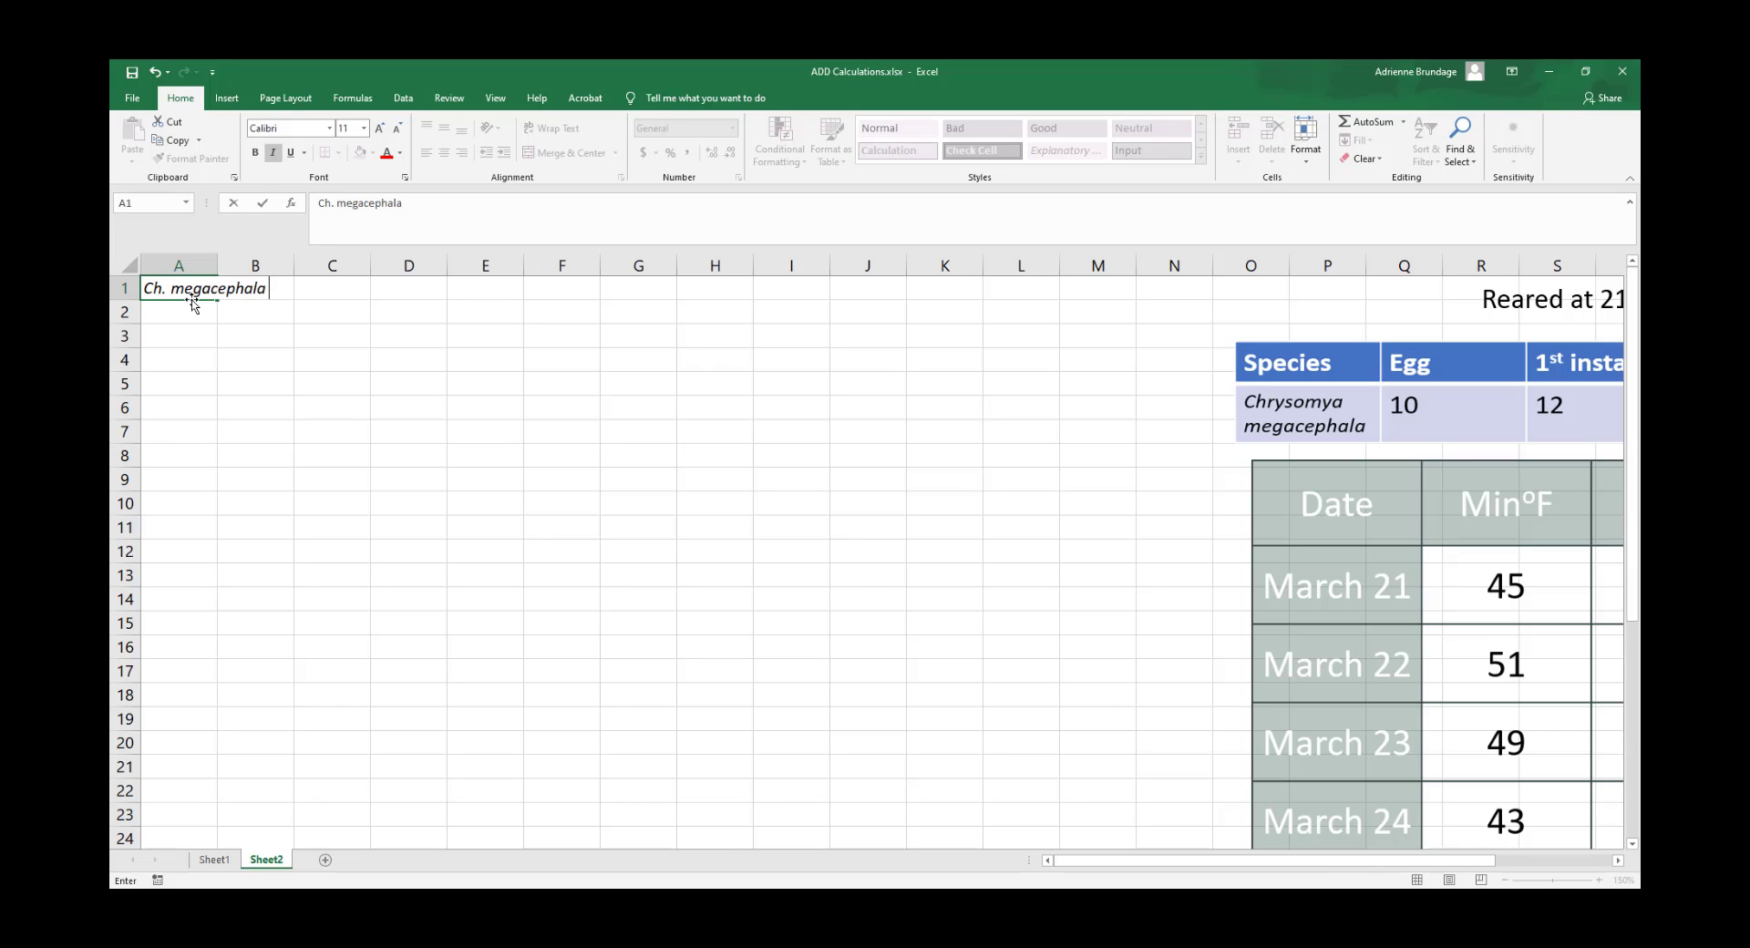
key("Return")
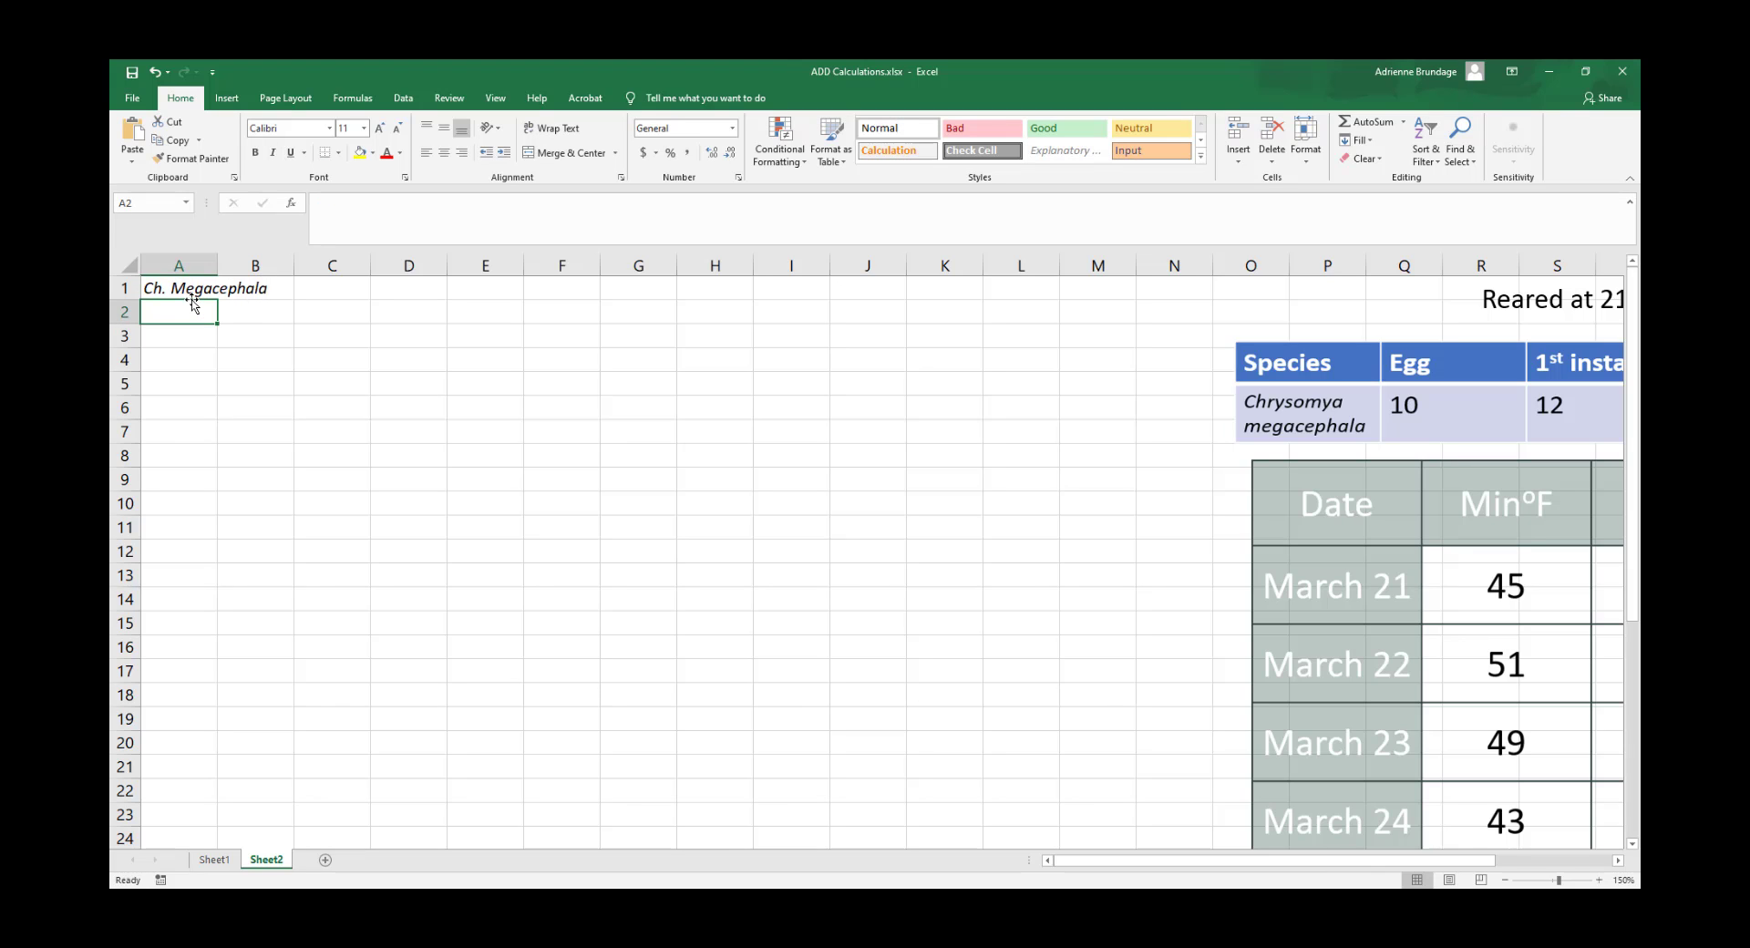
Correct the autocapitalised M in A1 so it reads lowercase 'megacephala'
left_click(191, 290)
left_click(346, 202)
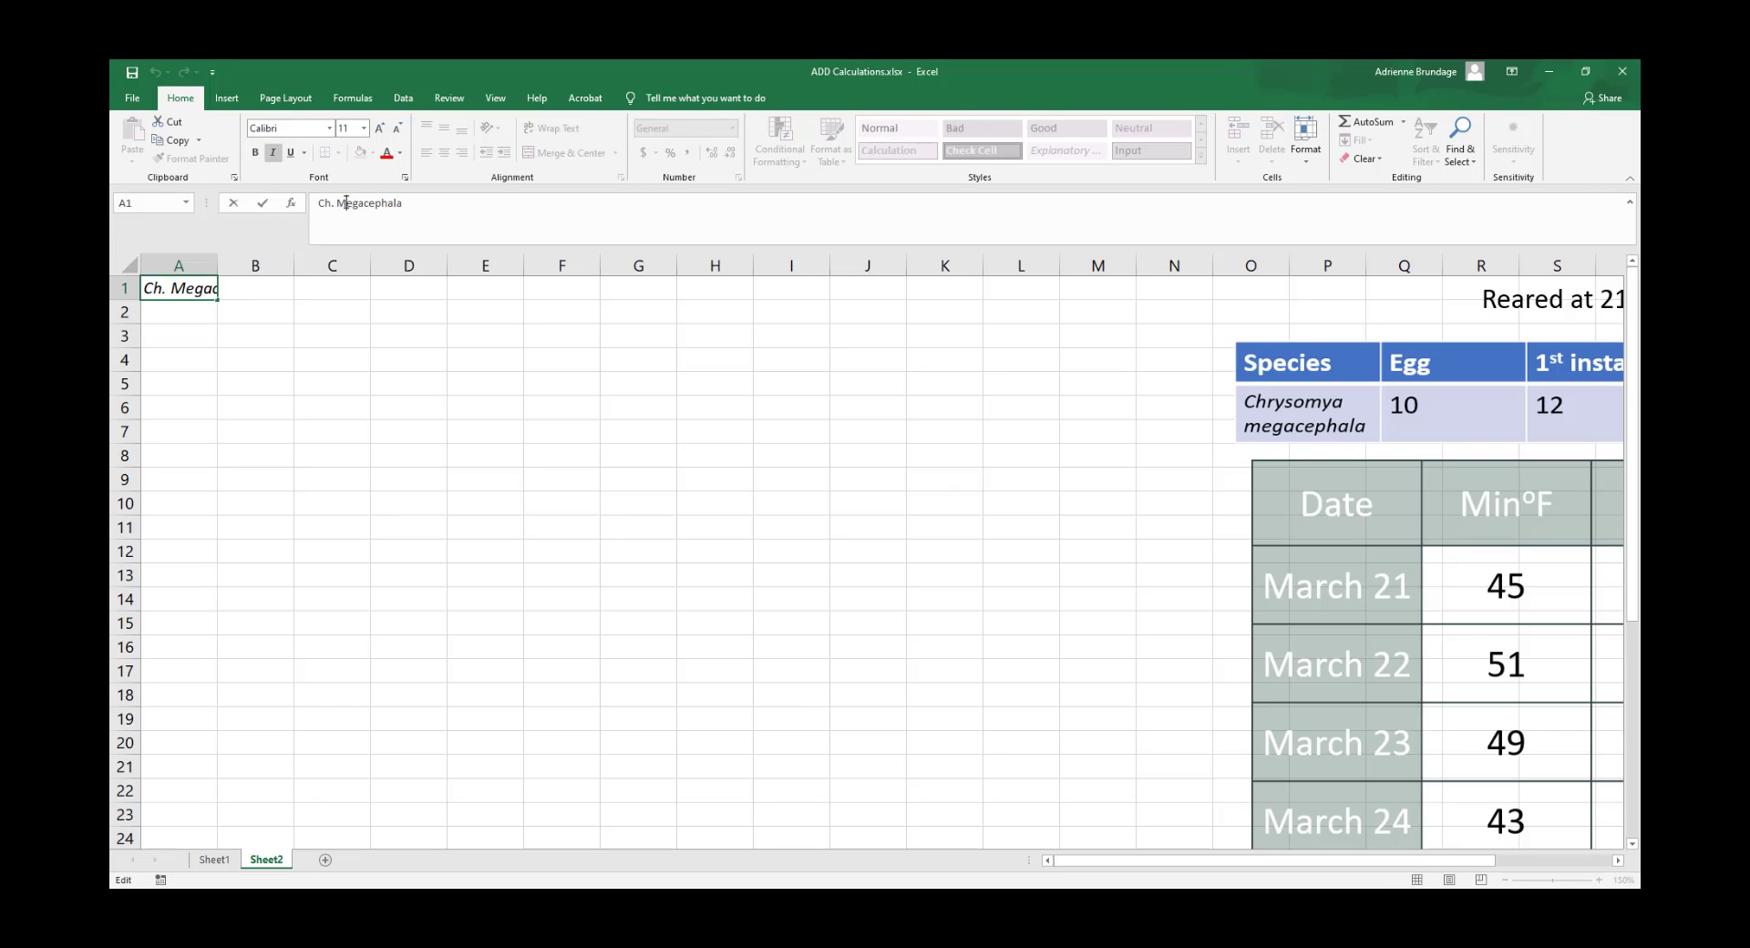
key("BackSpace")
type("m")
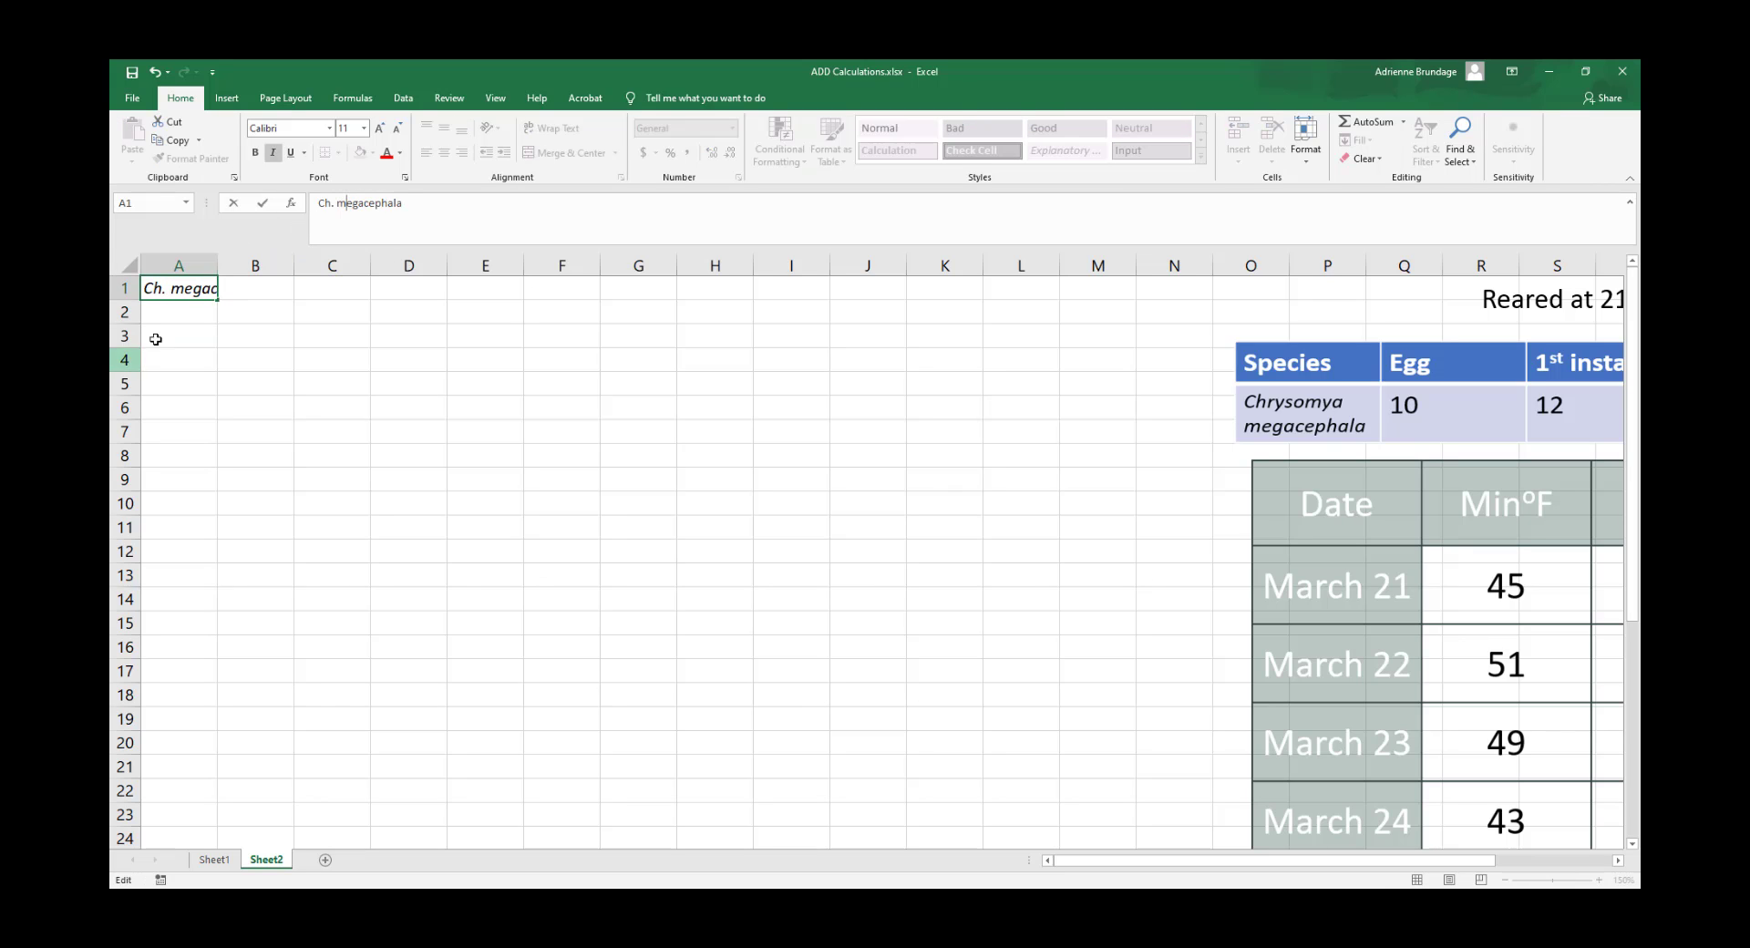
left_click(166, 310)
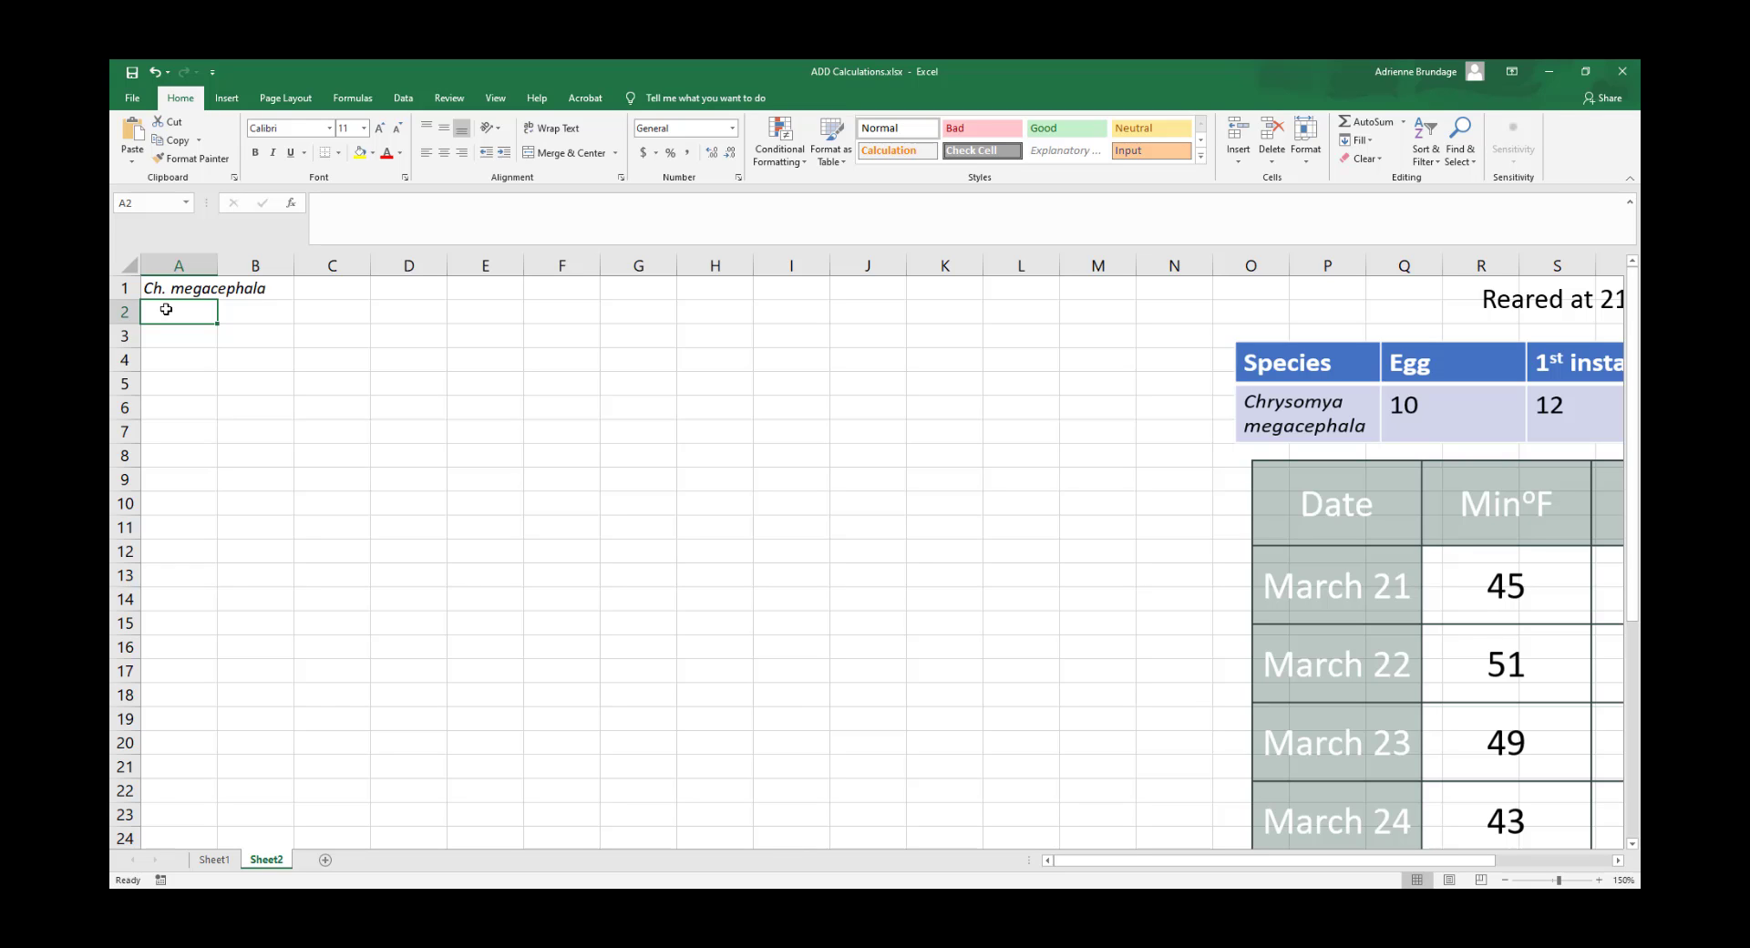
Label A2 'Temp. C' and enter 25 in A3
type("Temp")
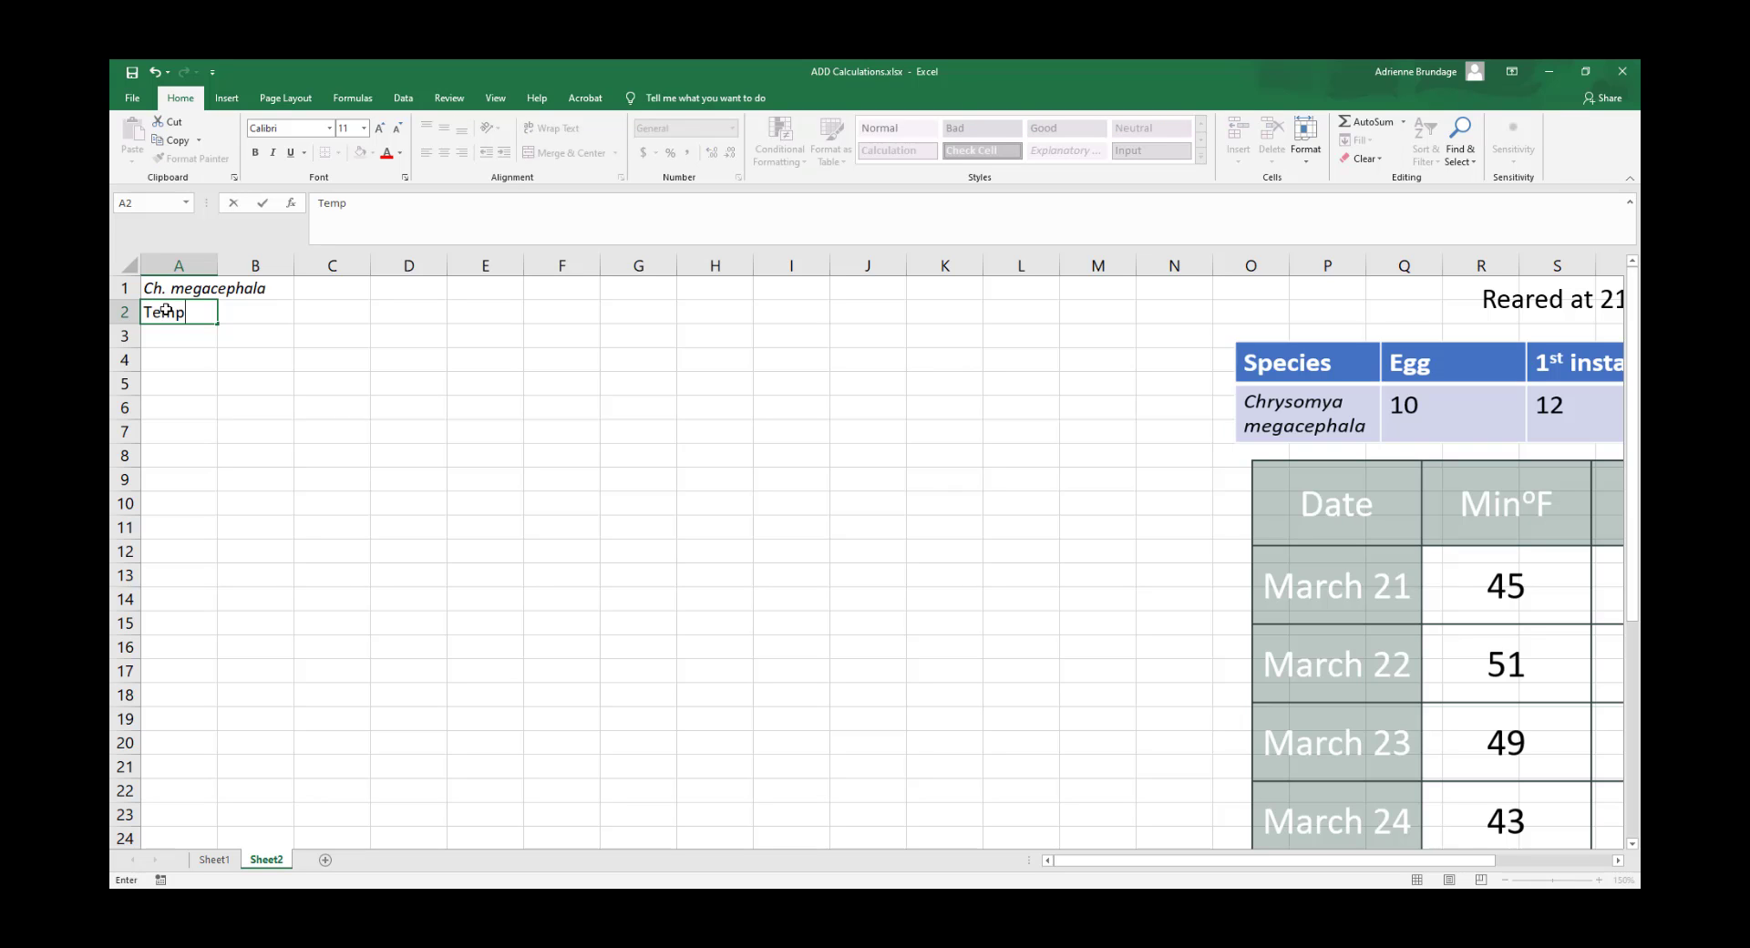
type(".")
key("Return")
type("25")
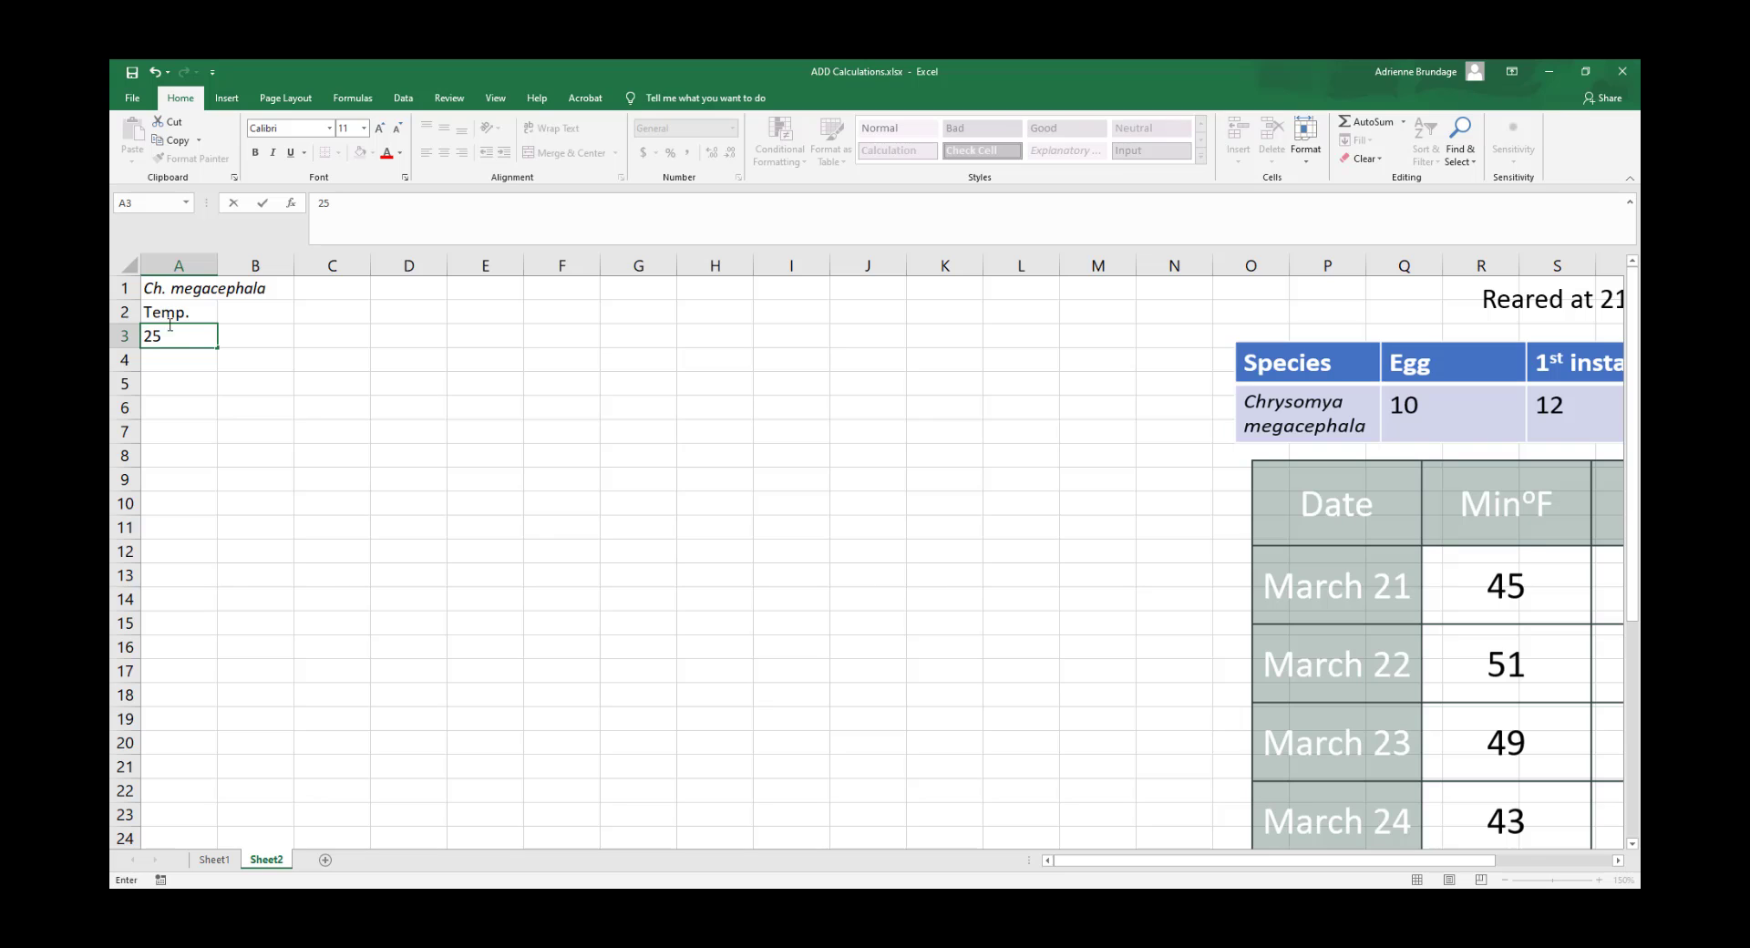
left_click(193, 310)
left_click(370, 210)
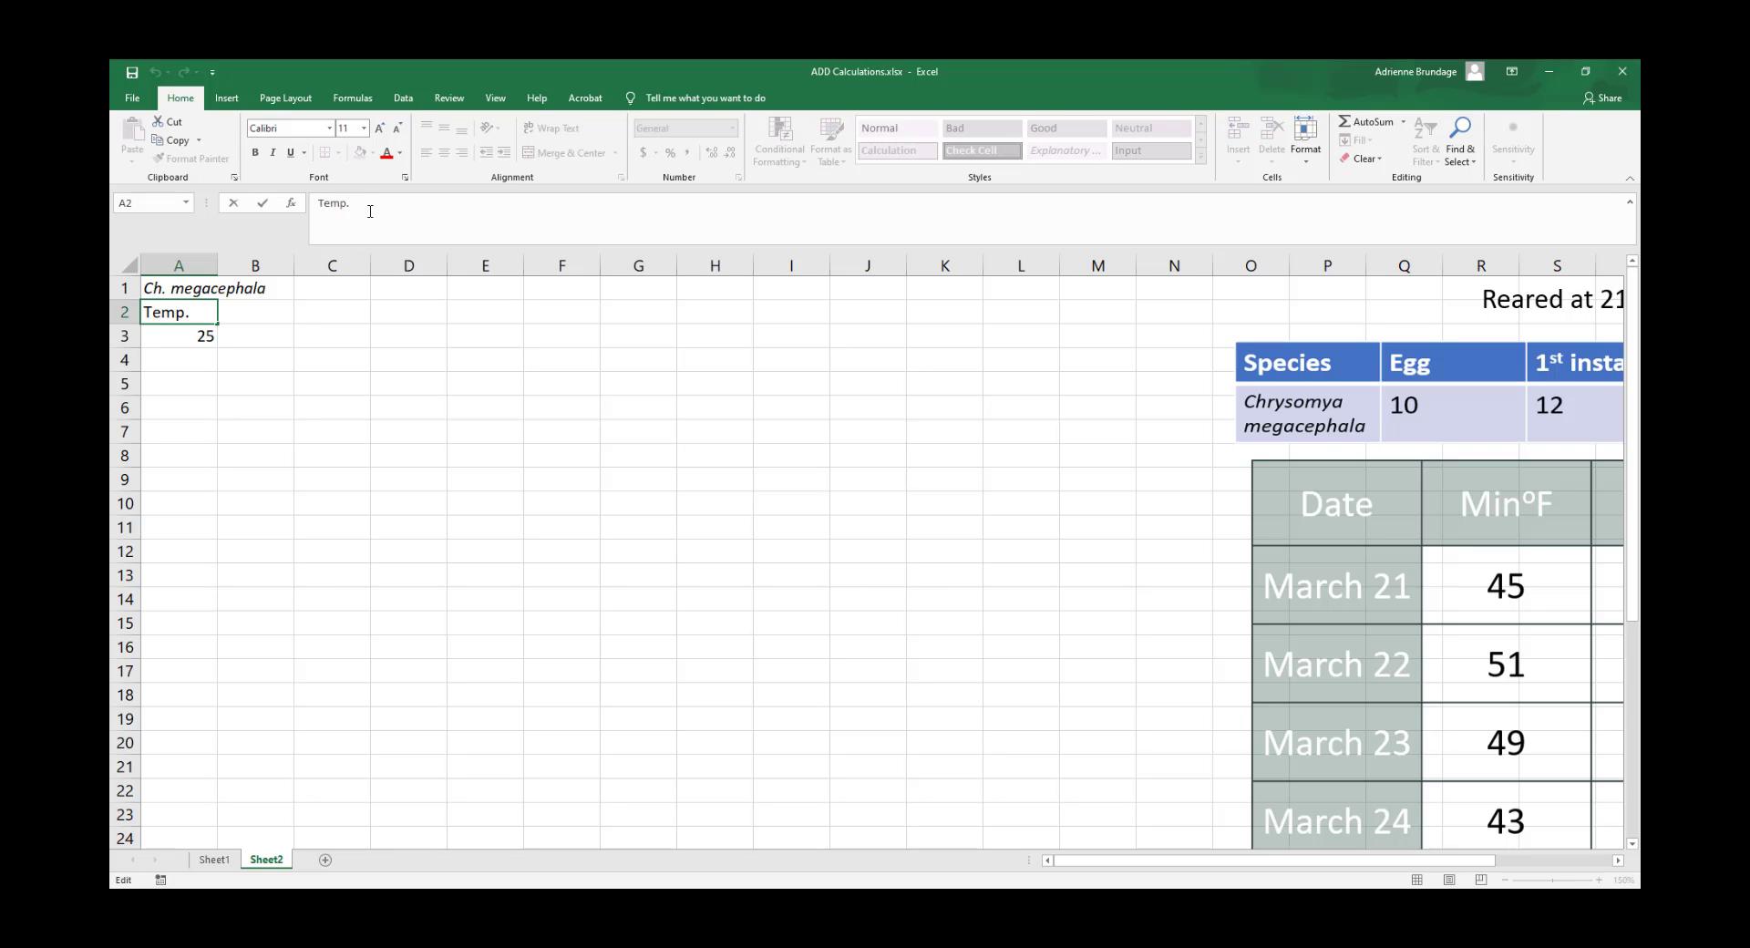
type("(C)")
key("Tab")
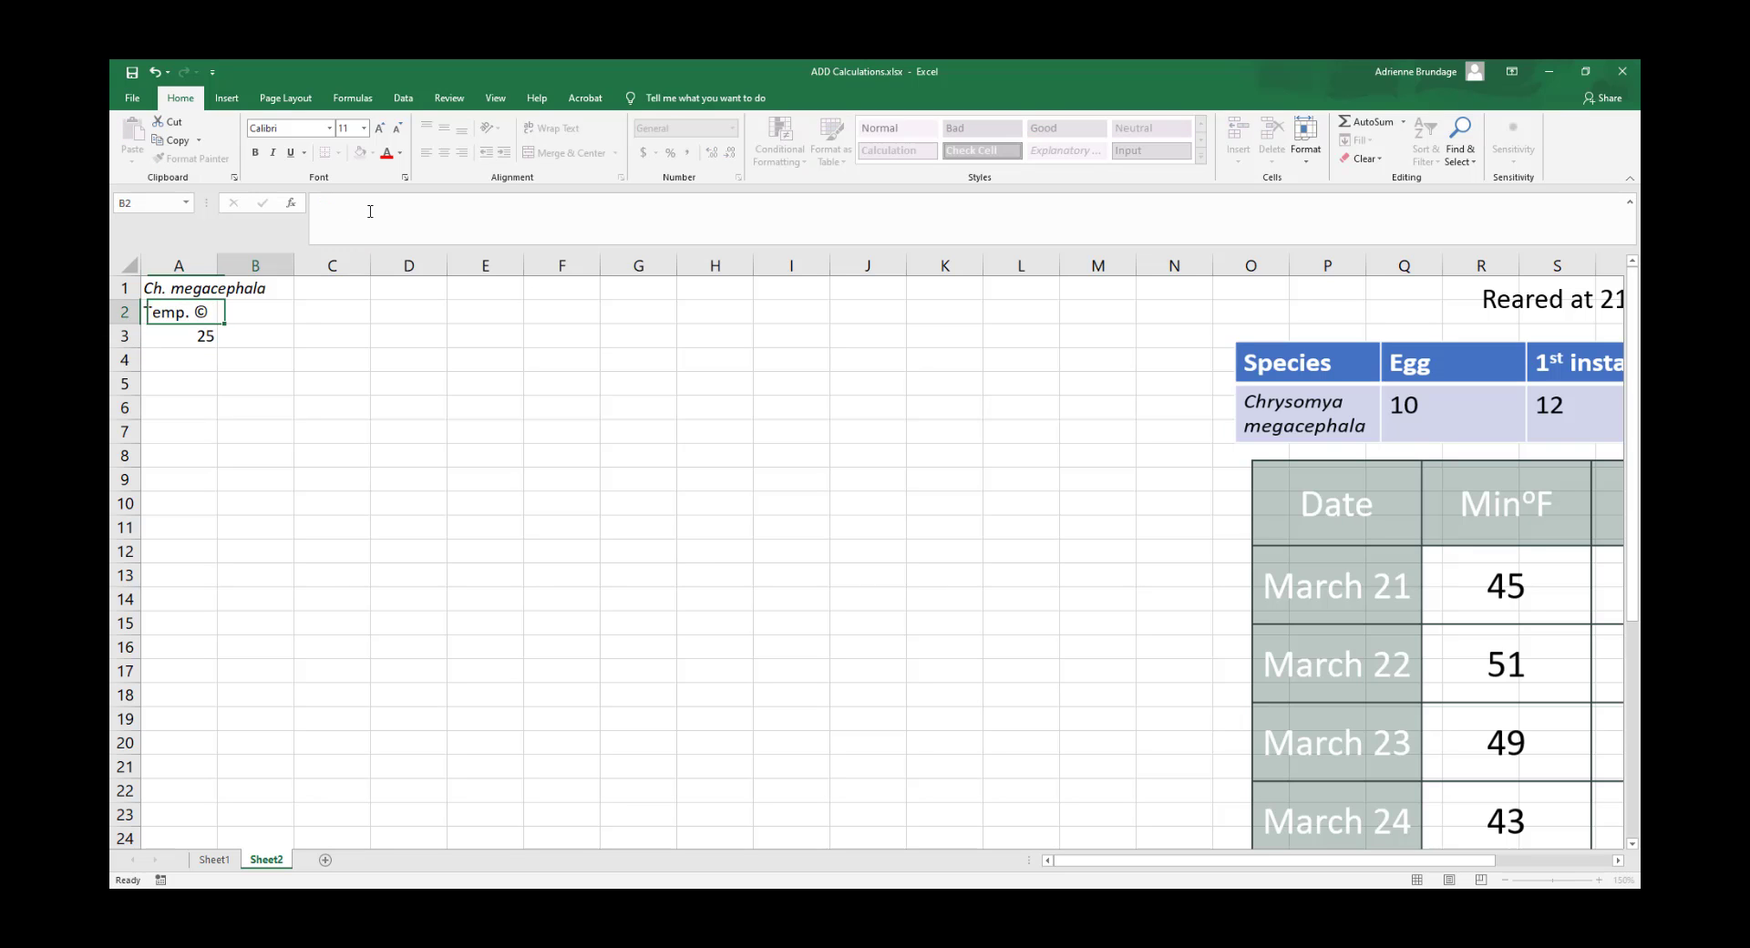
key("Left")
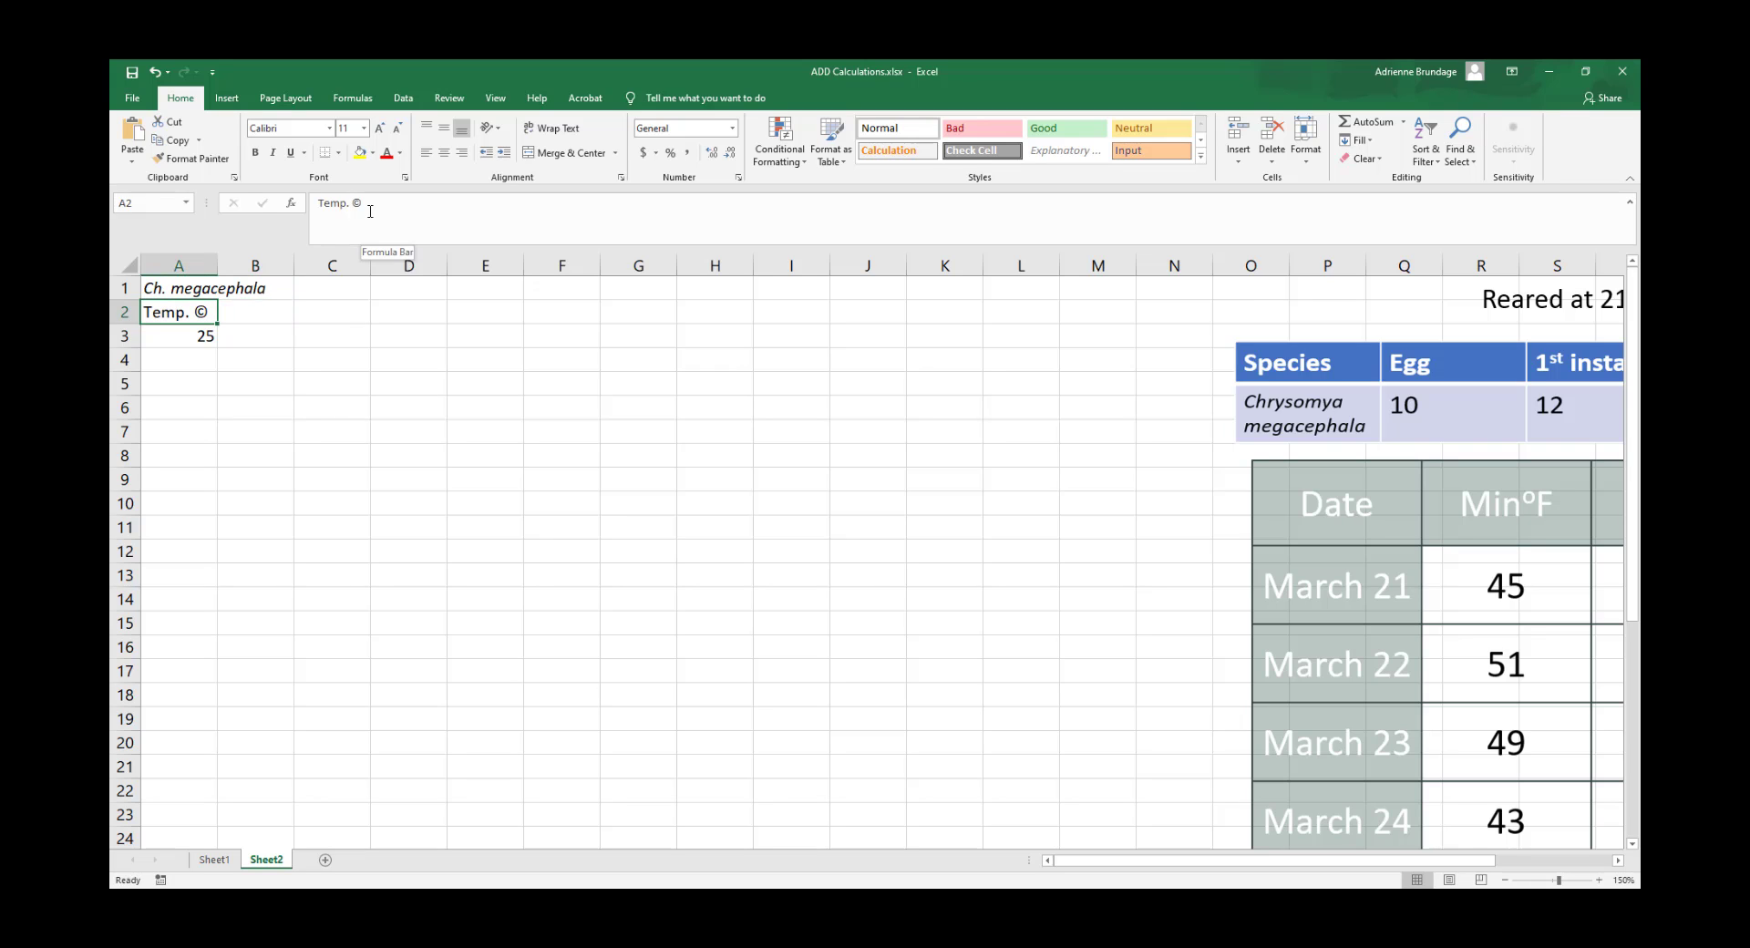
left_click(370, 210)
key("BackSpace")
key("BackSpace")
type("C")
key("Tab")
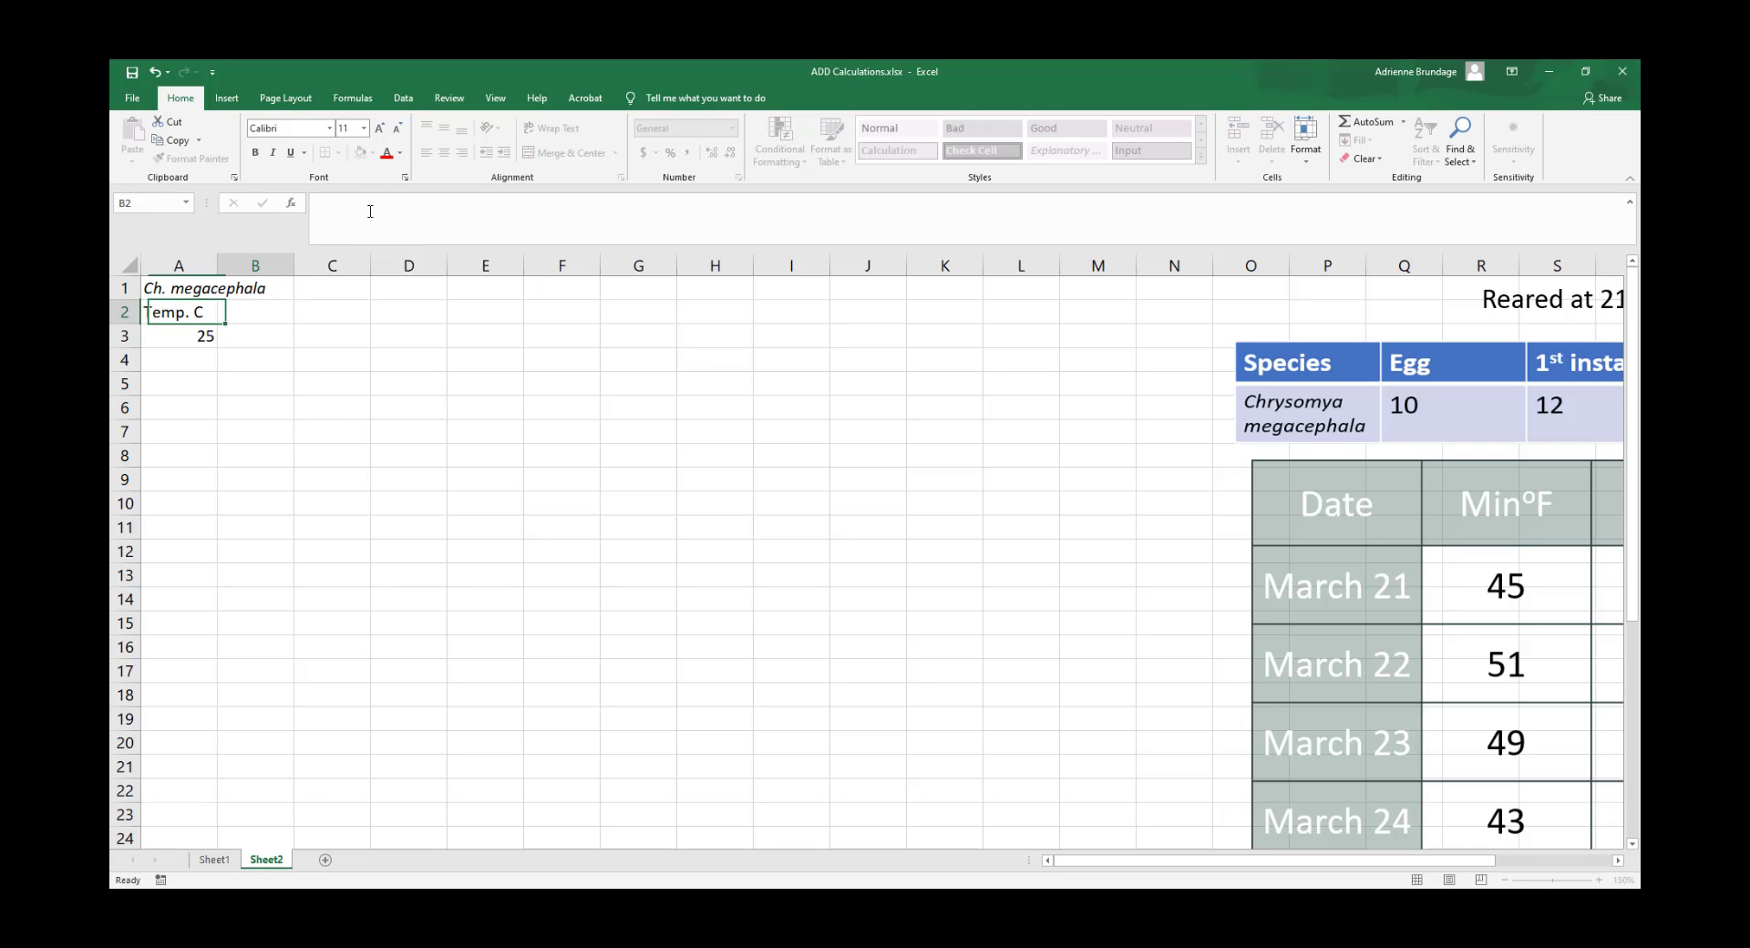
Add headings Egg, 1st instar, 2nd instar and 3rd instar in B2:E2
type("Egg")
key("Tab")
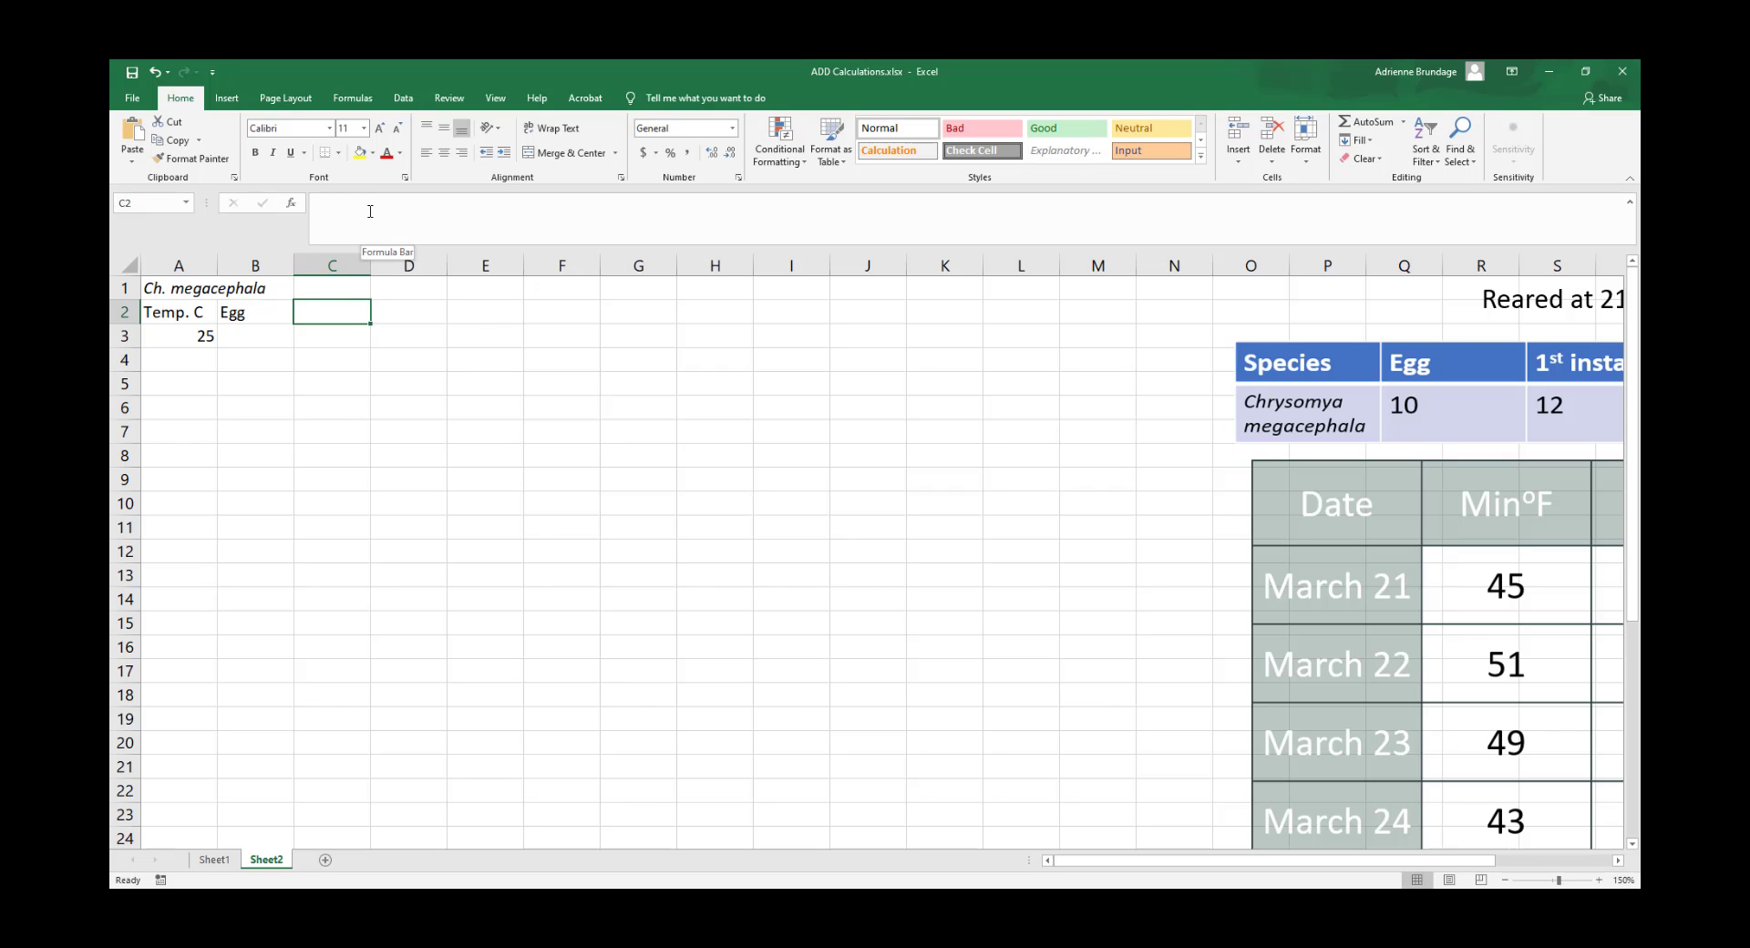
type("1st instar")
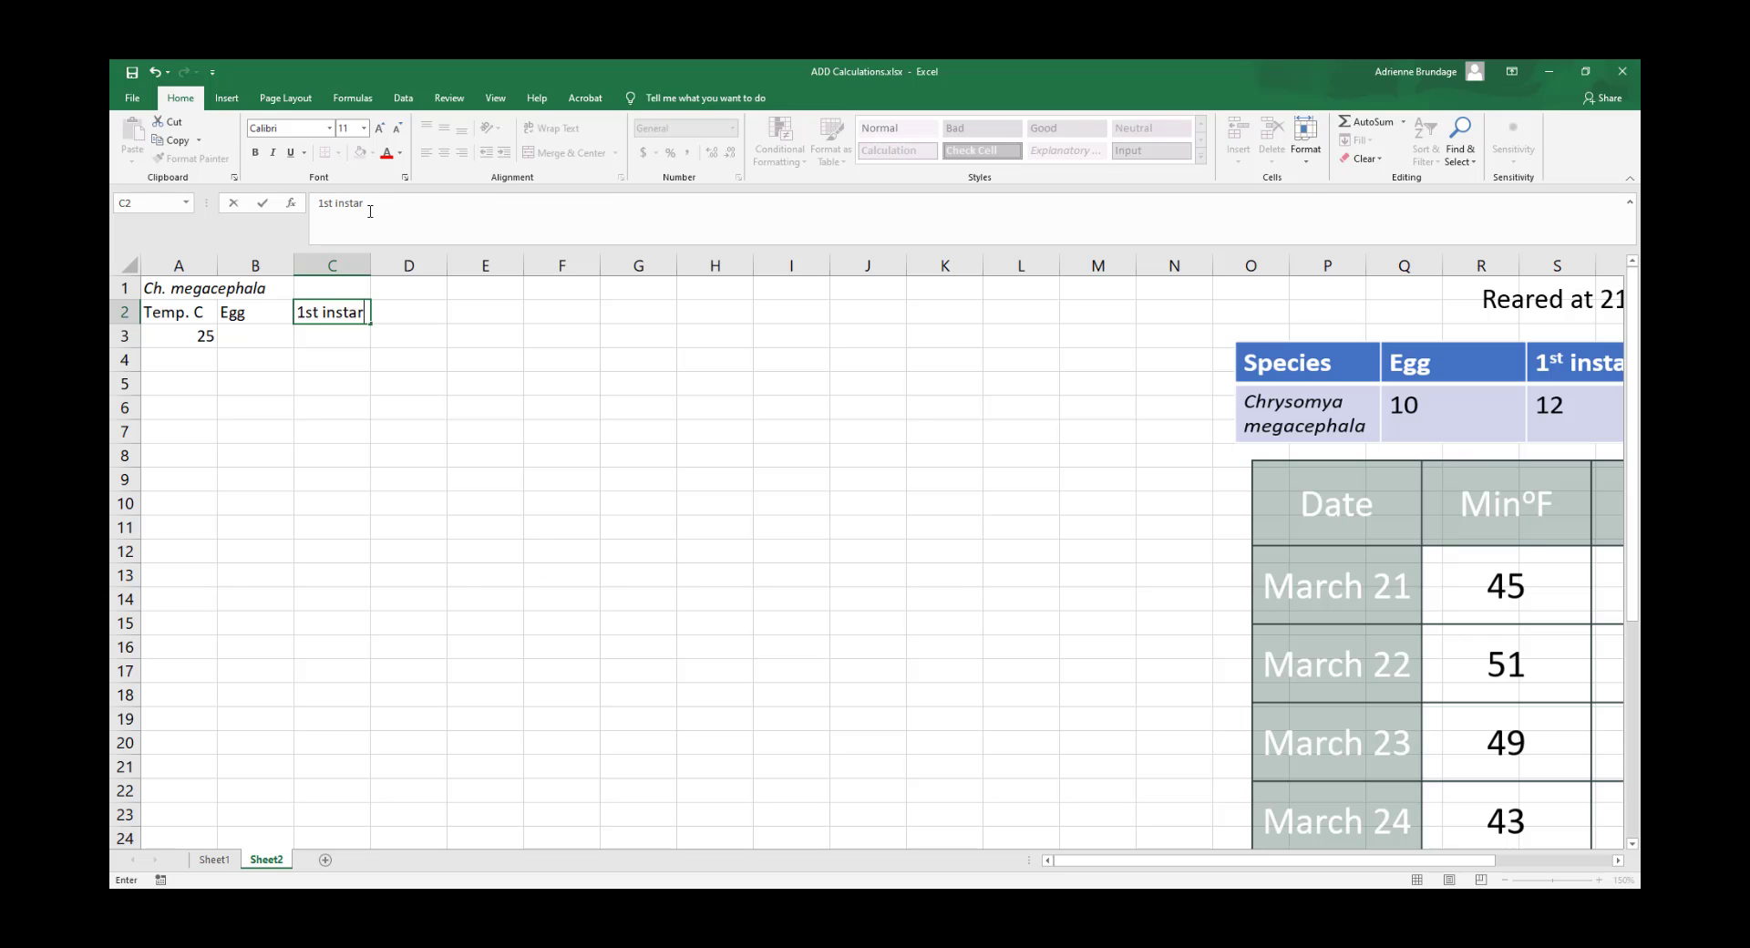
key("Tab")
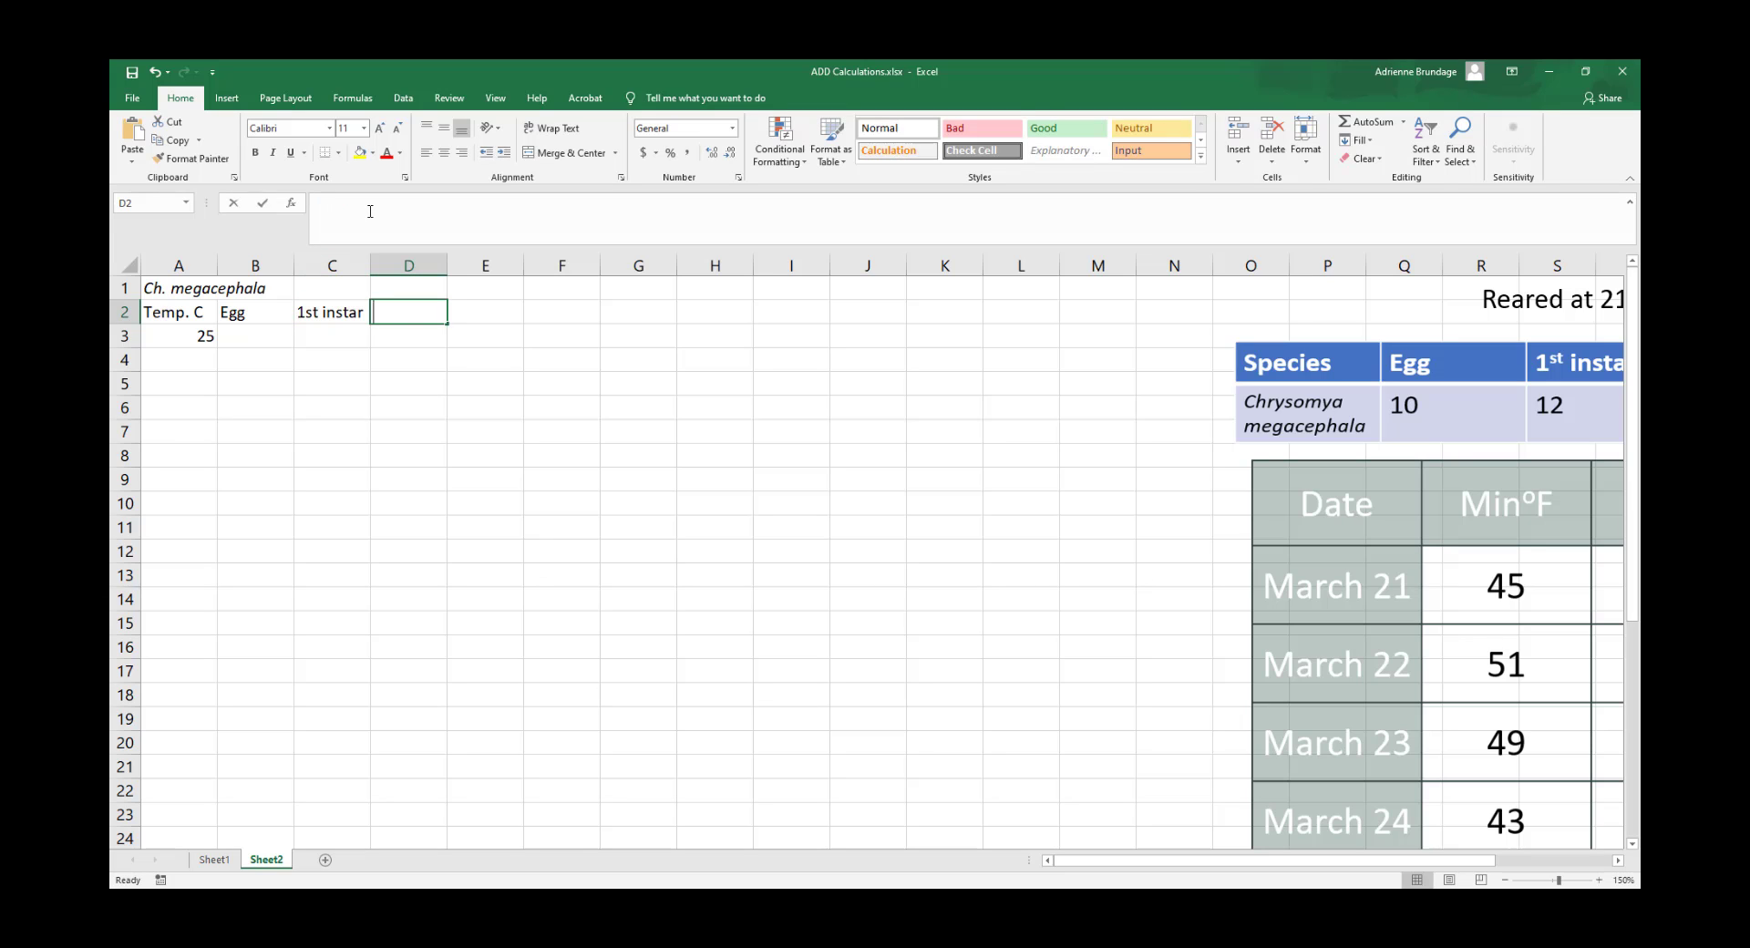
type("2nd instar")
key("Tab")
type("3rd ins")
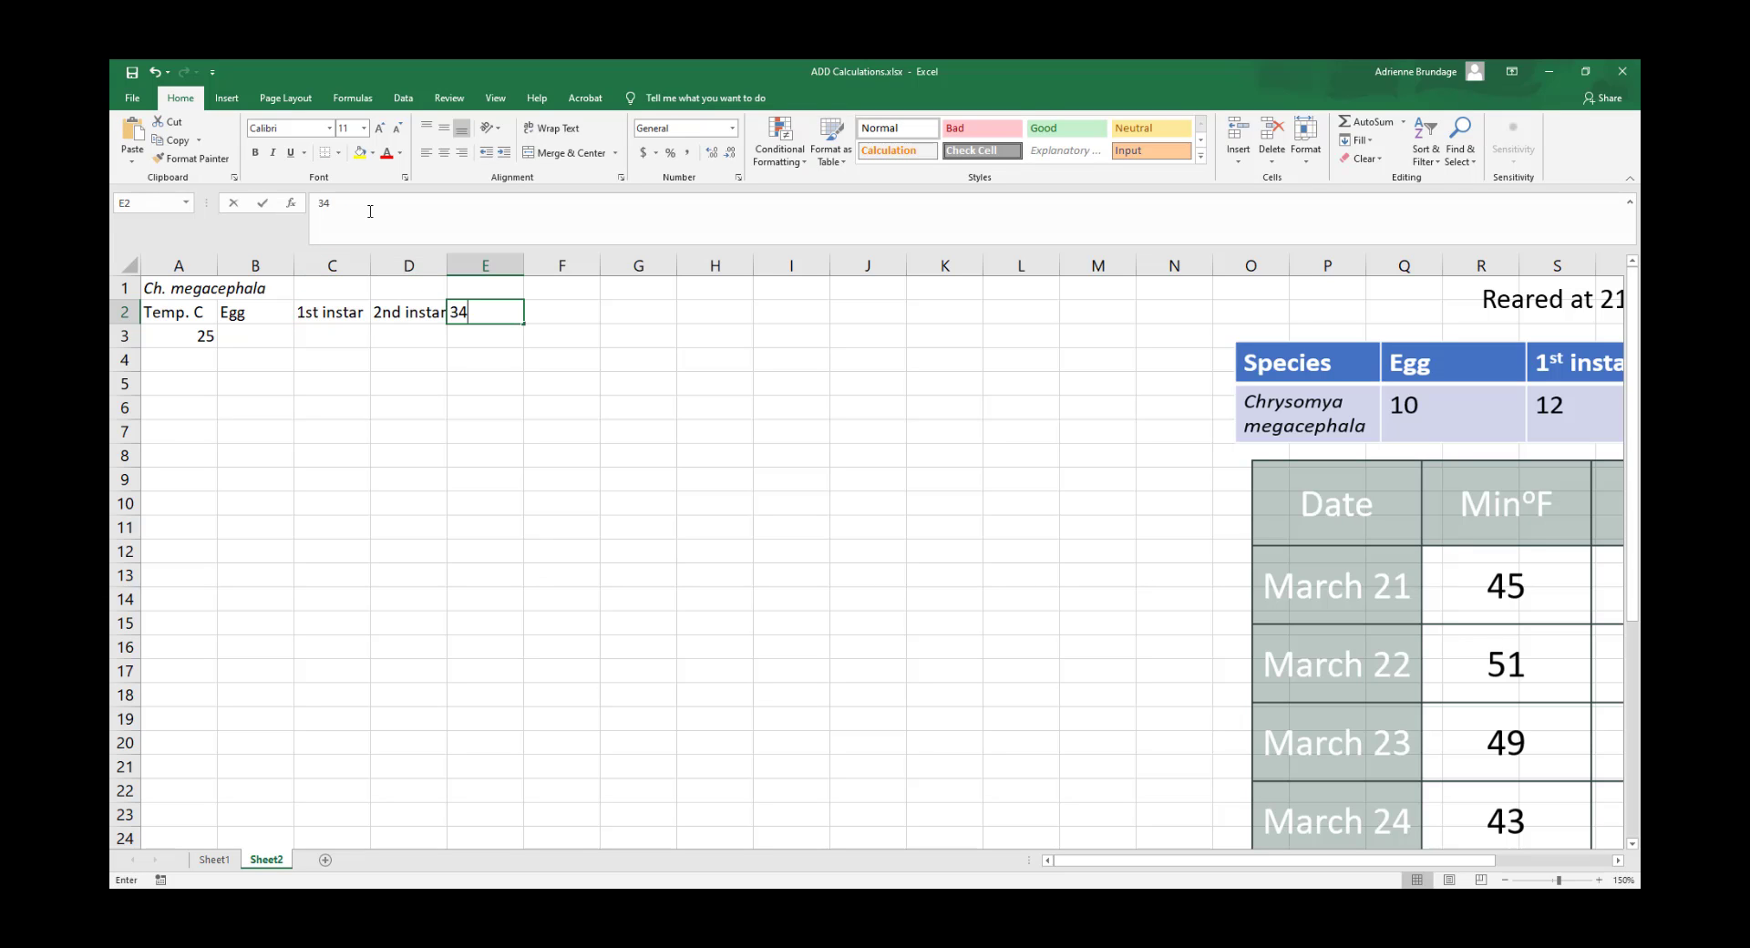
type("tar")
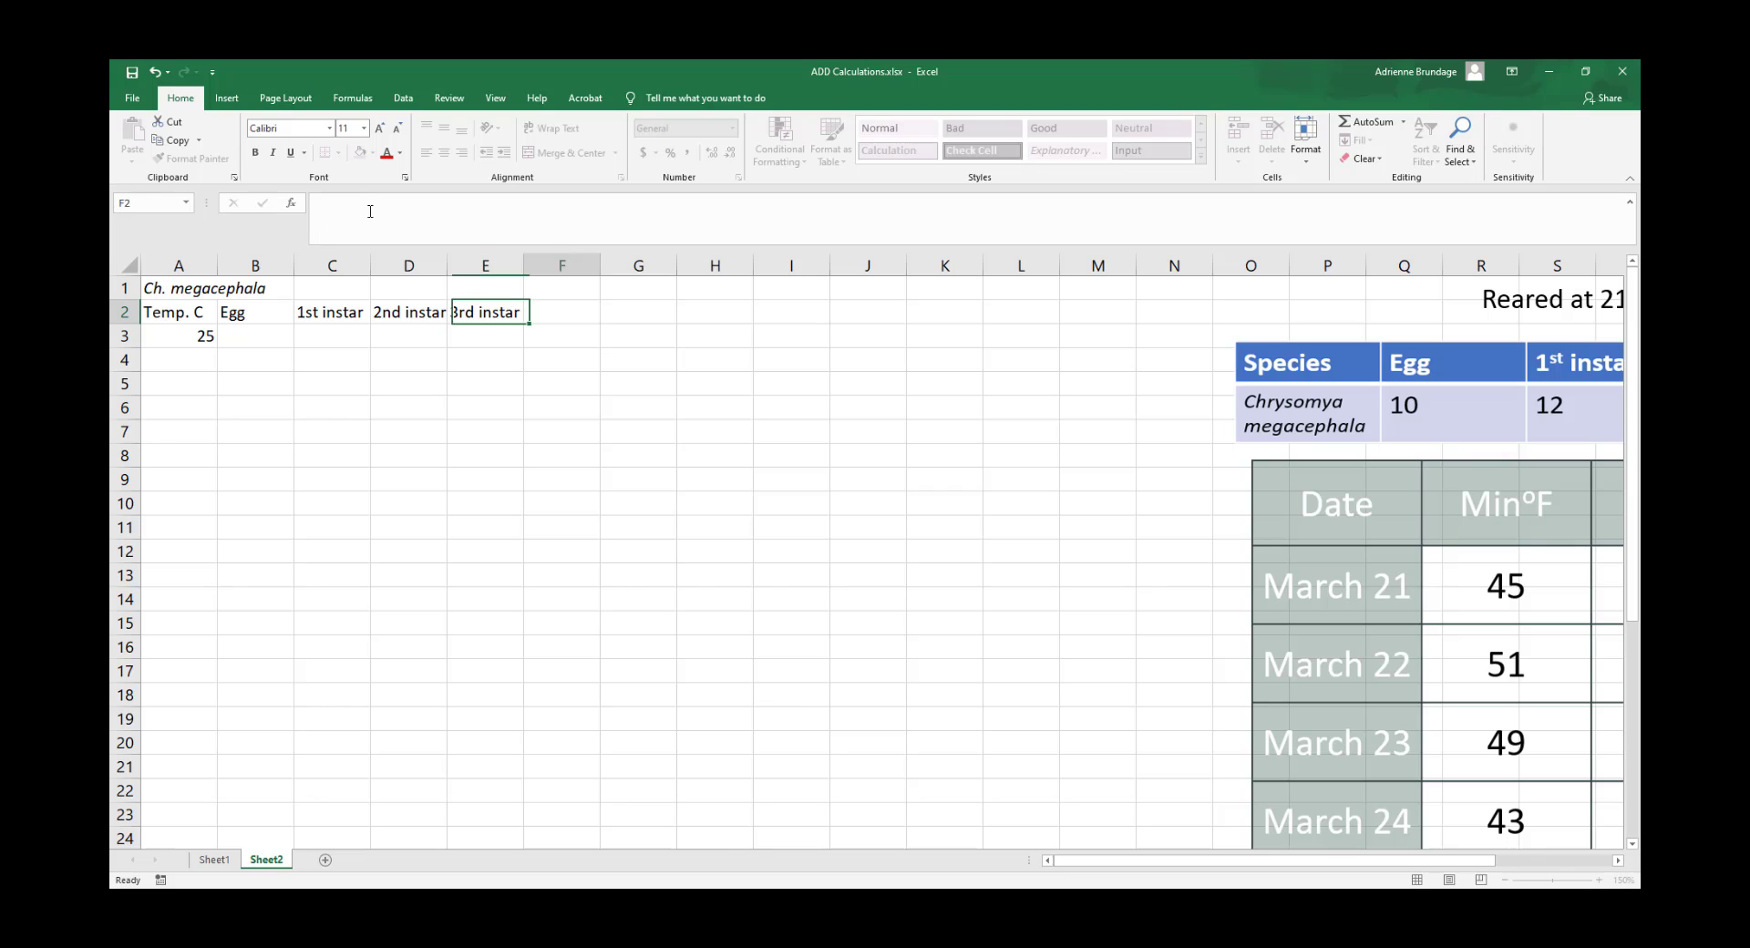
key("Tab")
Add headings Pre pupae and Pupae in F2:G2
type("p")
key("BackSpace")
type("Pu")
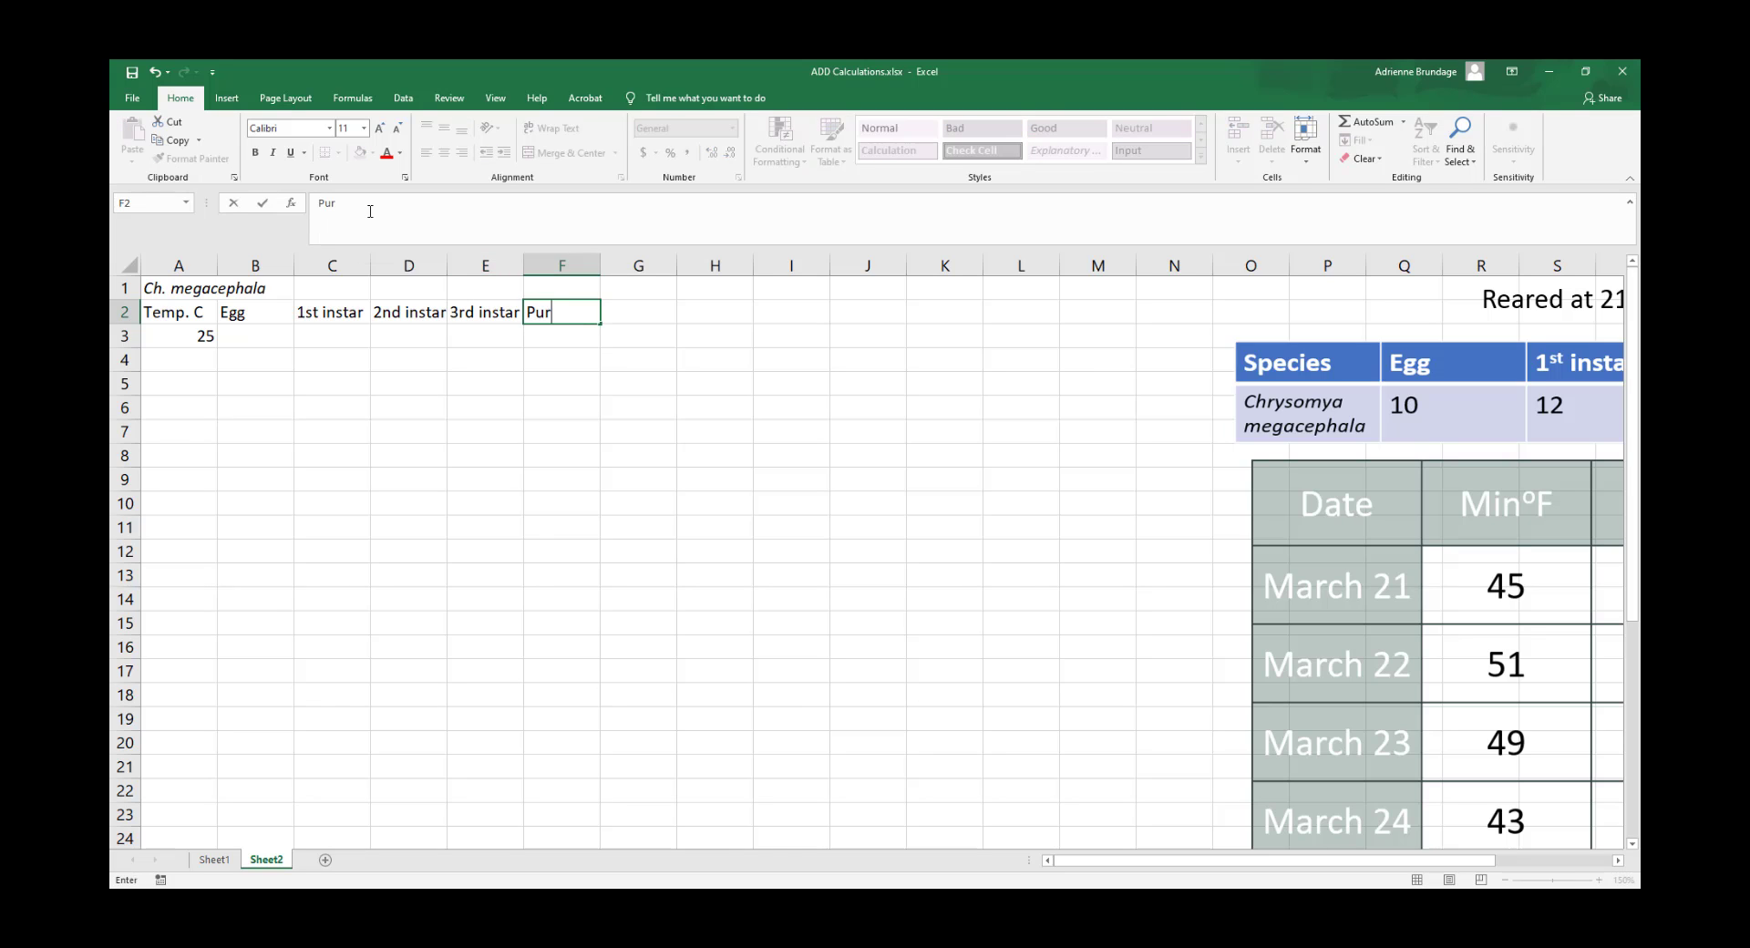
key("BackSpace")
type("re pupae")
key("Tab")
type("Pupae")
key("Tab")
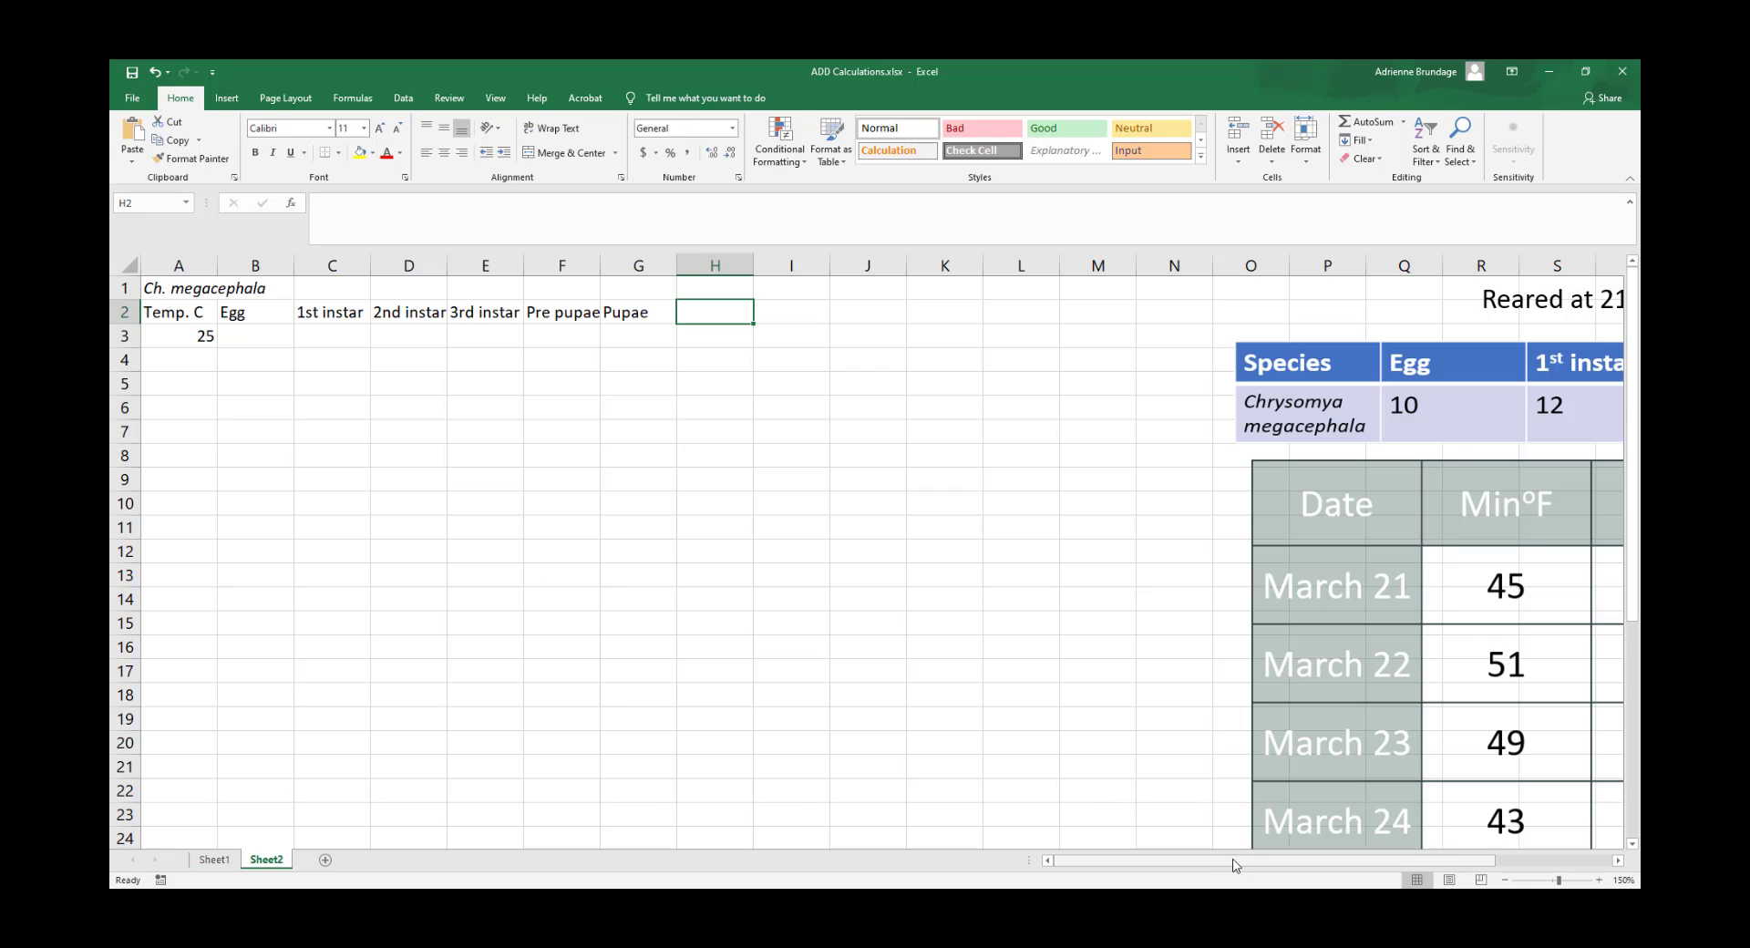
Change the B2 heading to 'Egg (h)'
left_click_drag(1236, 864, 960, 848)
left_click(202, 336)
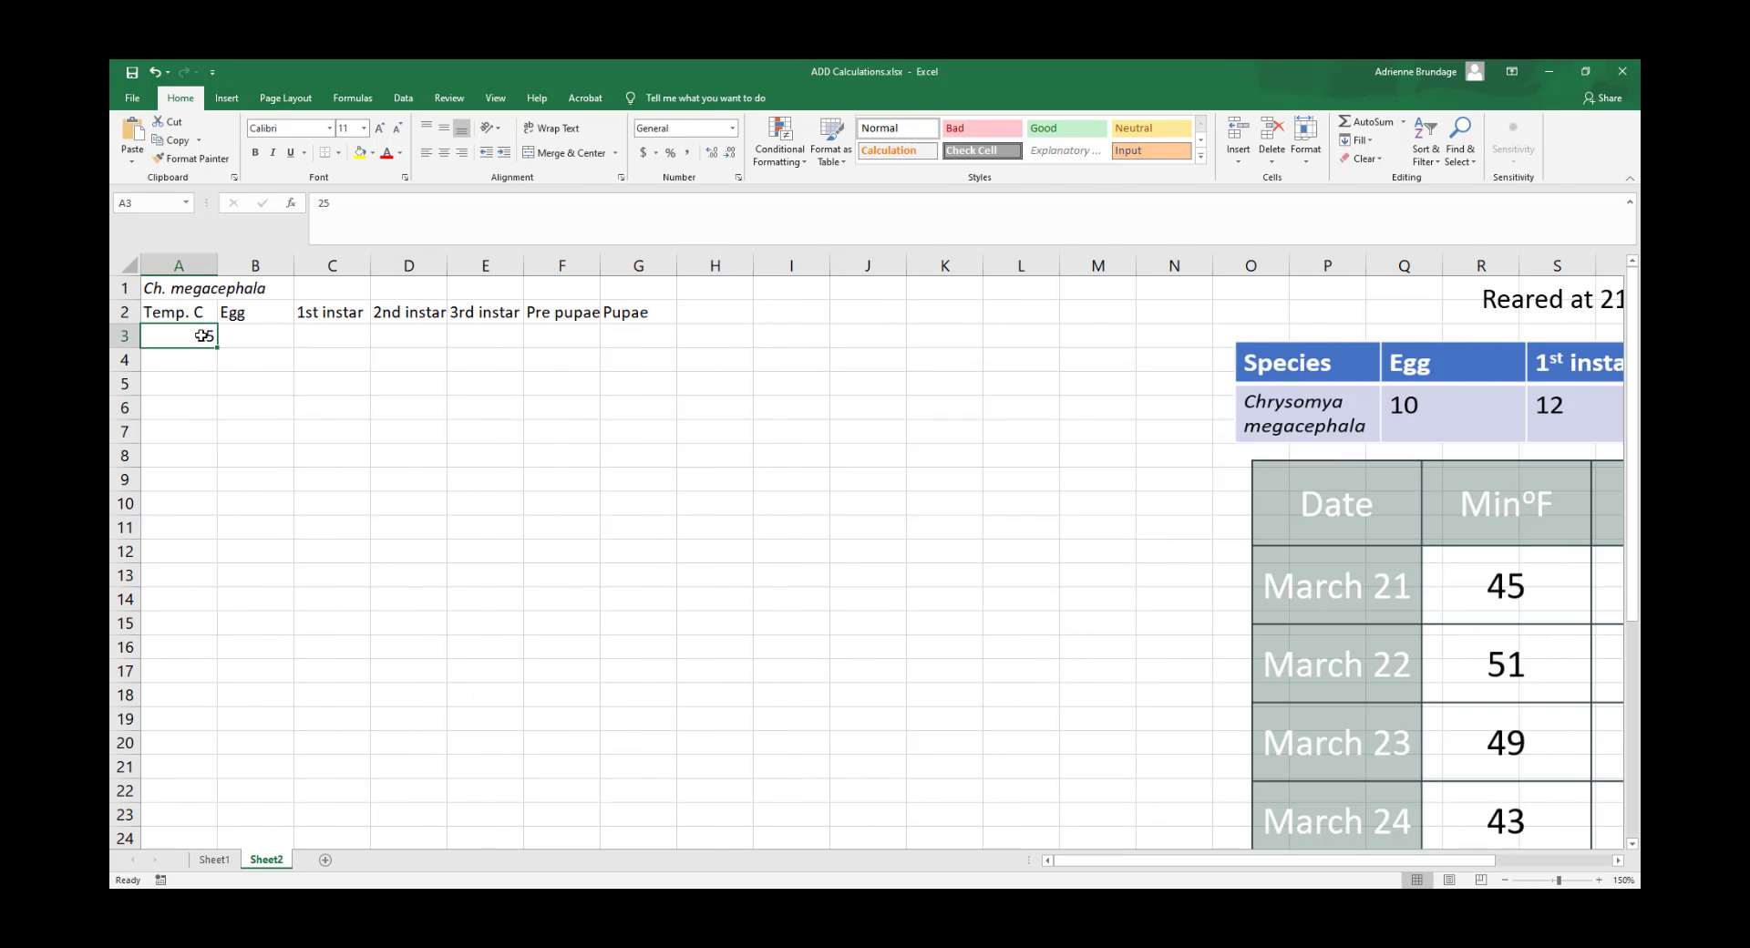
left_click(255, 313)
left_click(423, 205)
type("(")
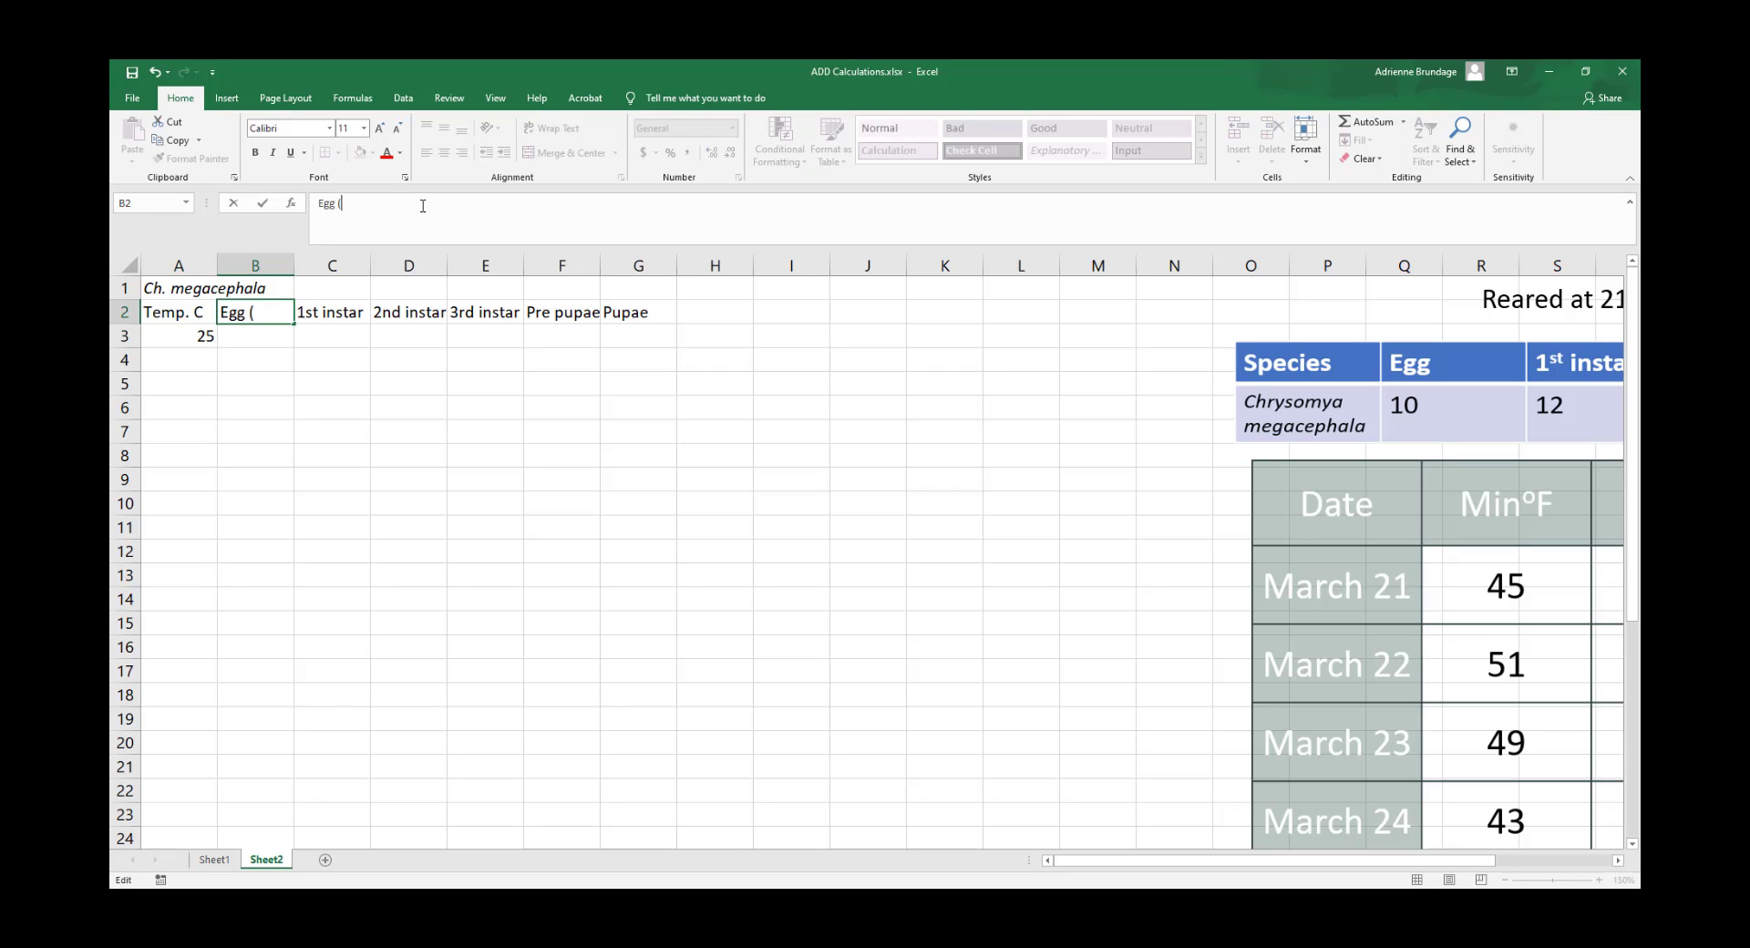
type("h)")
left_click(235, 340)
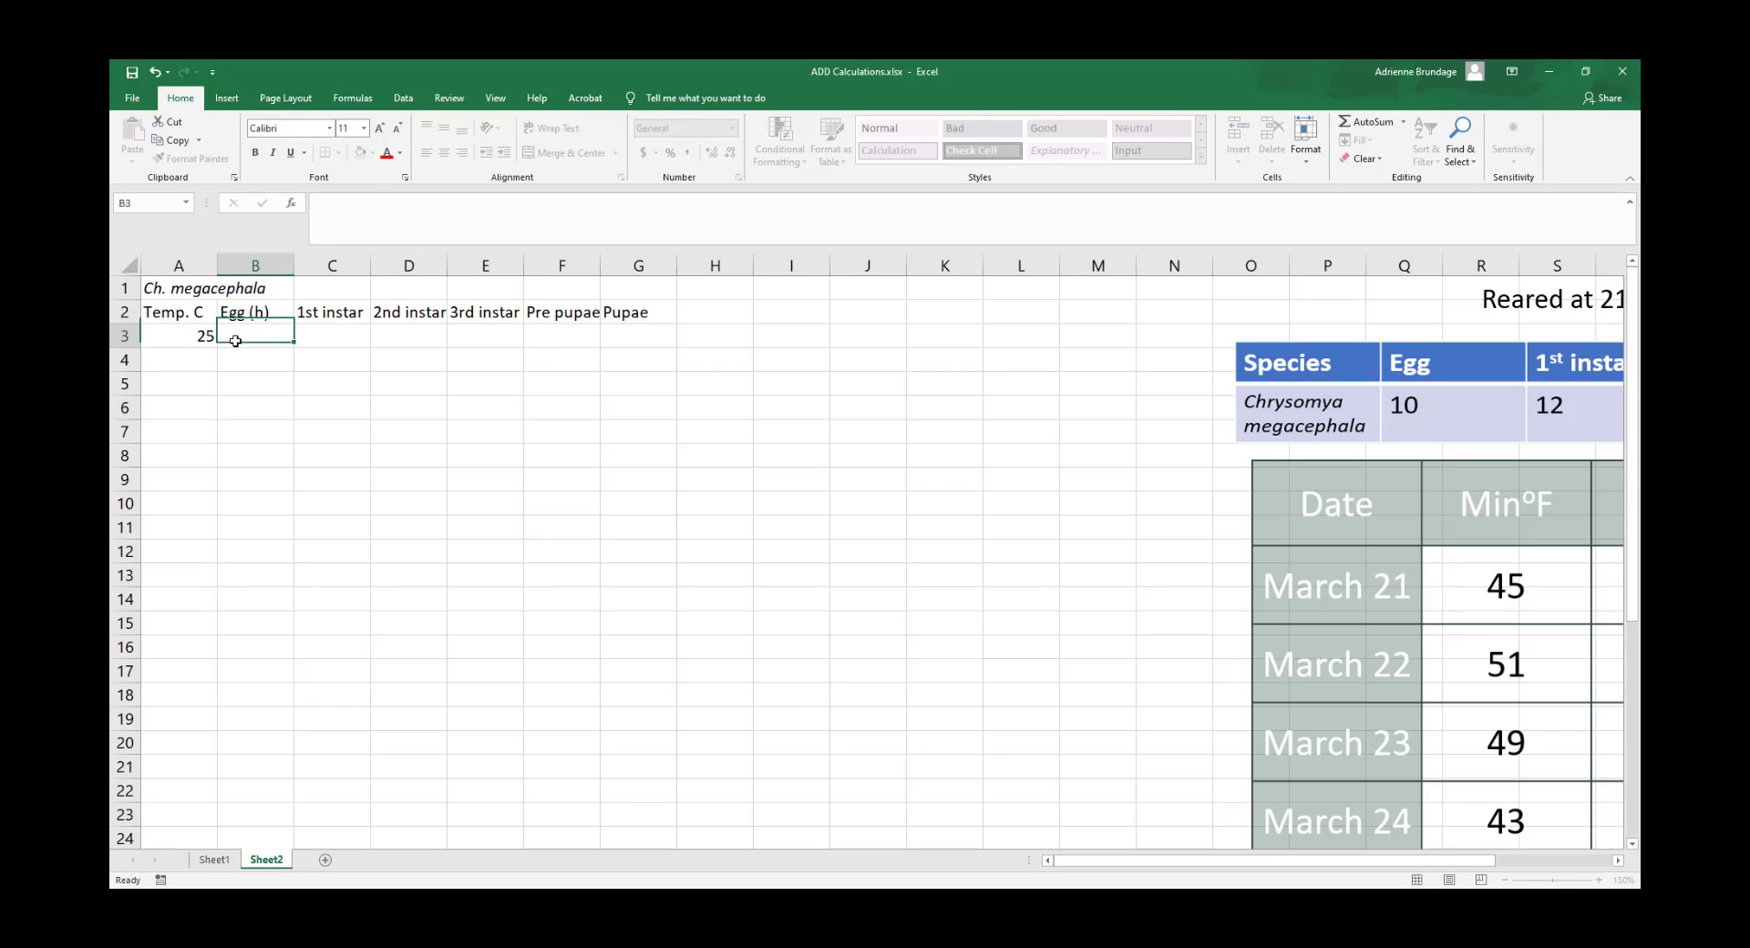
Enter durations 10, 12, 22 and 45 for Egg through 3rd instar in B3:E3
type("10")
left_click(344, 334)
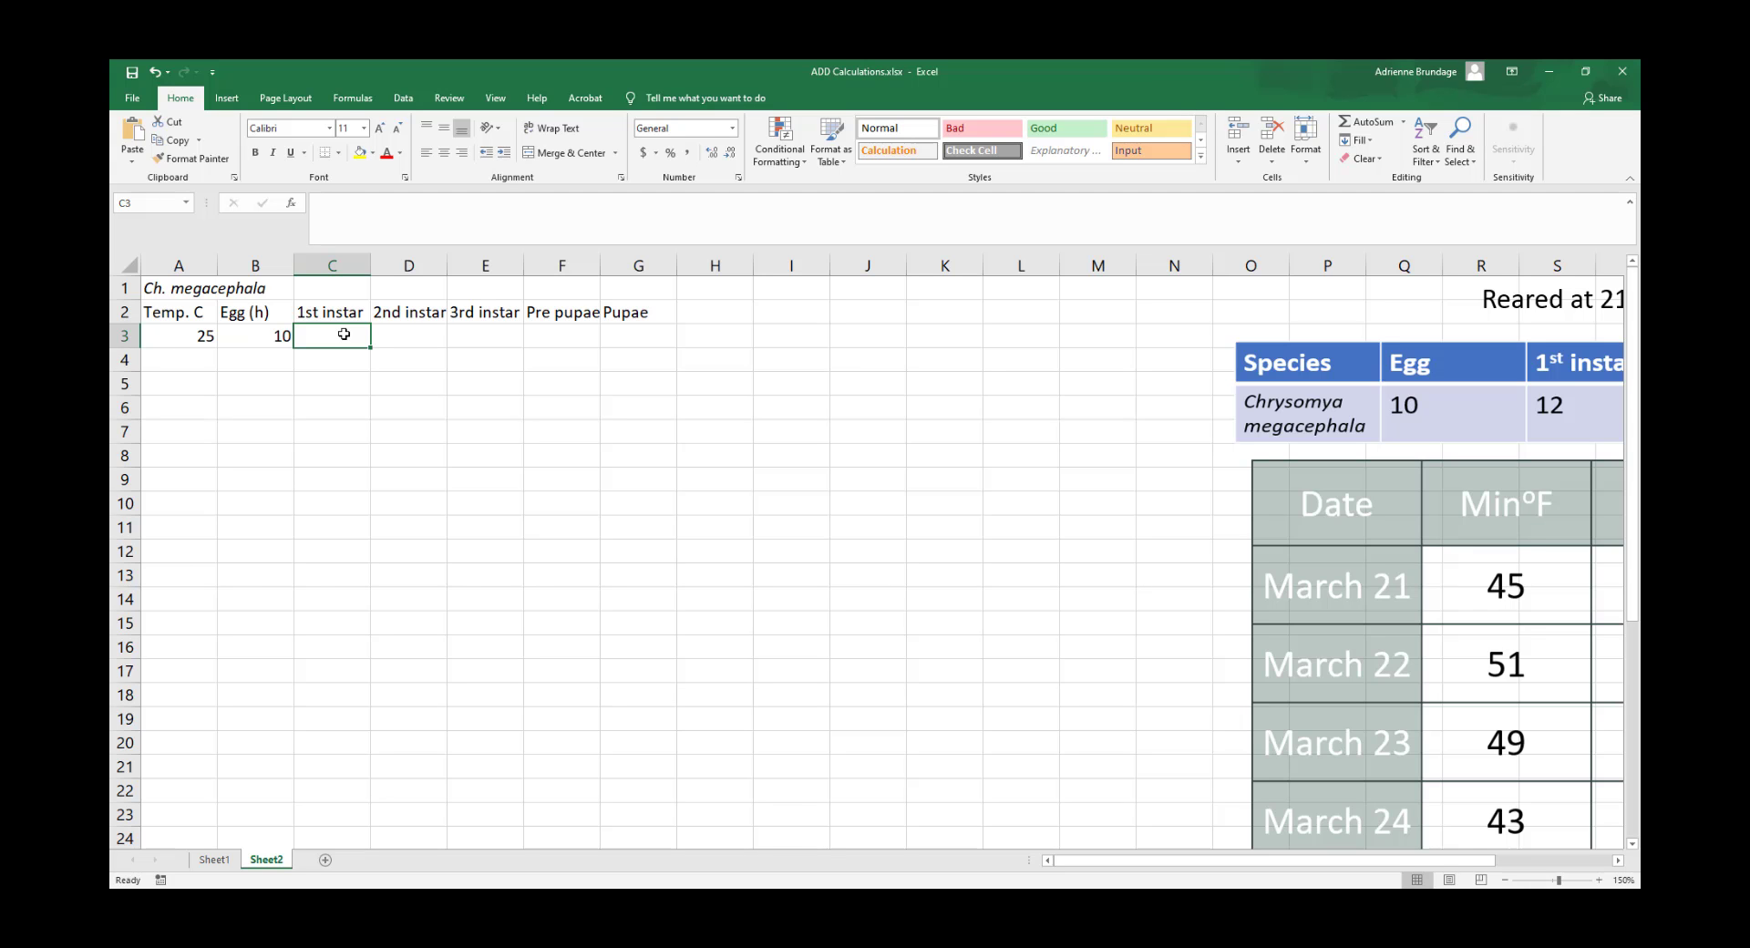
type("12")
key("Tab")
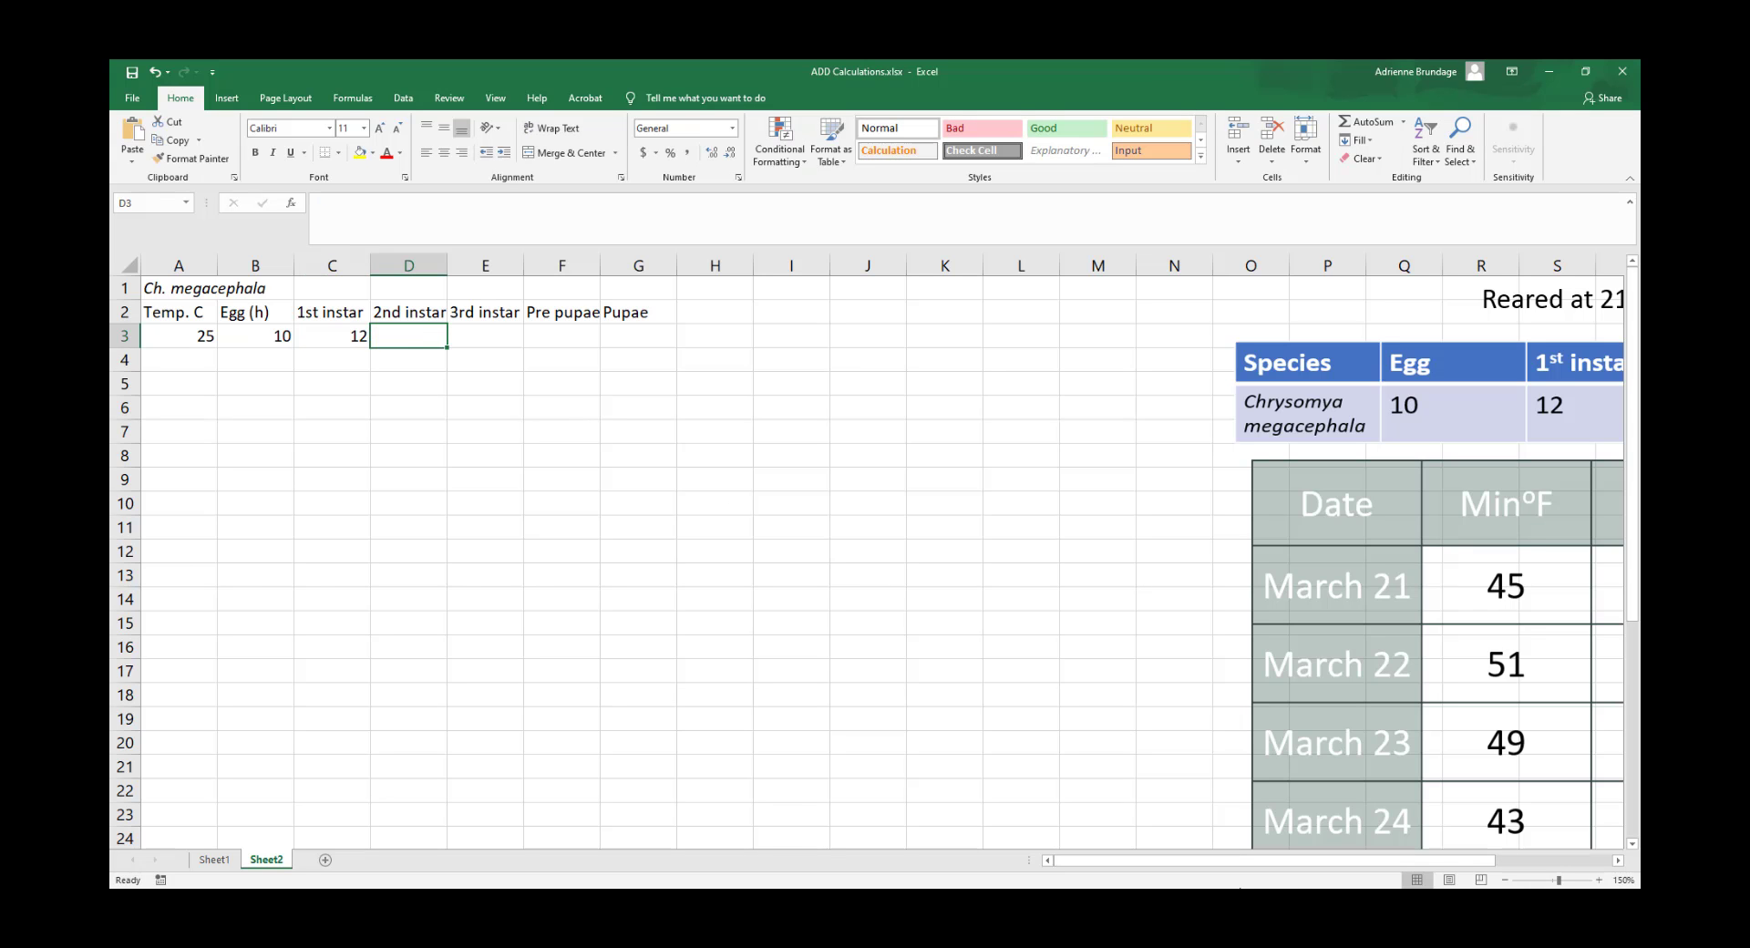
left_click_drag(1255, 859, 773, 578)
type("22")
key("Tab")
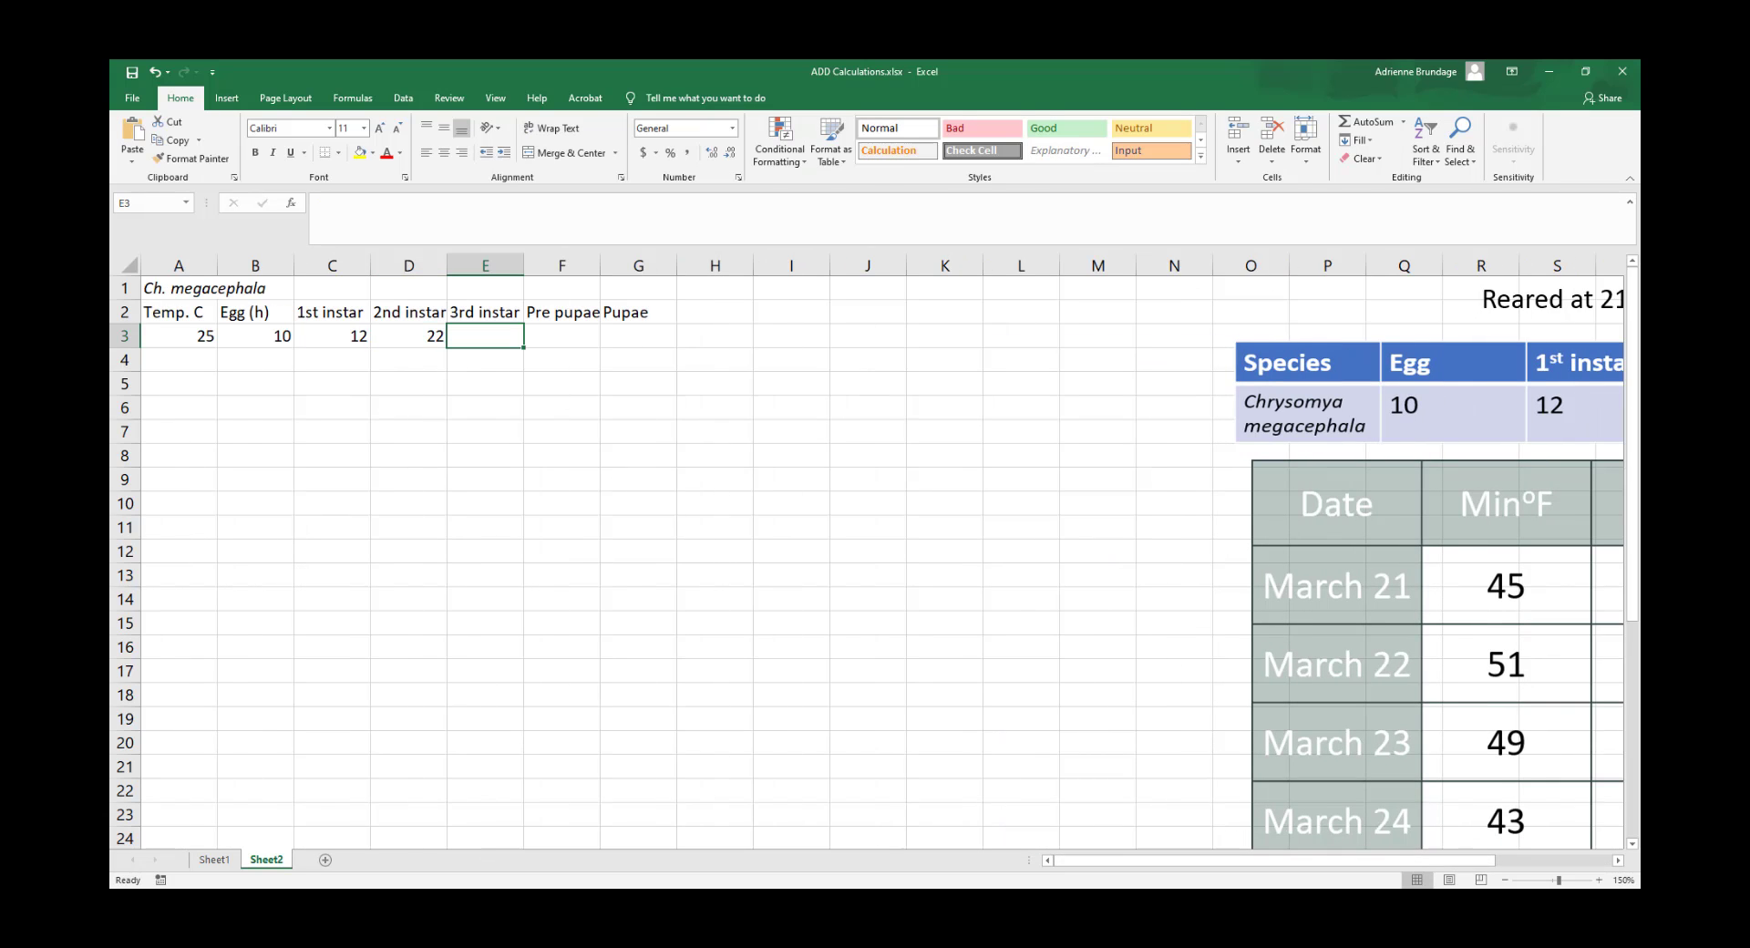
left_click_drag(1212, 861, 819, 594)
type("45")
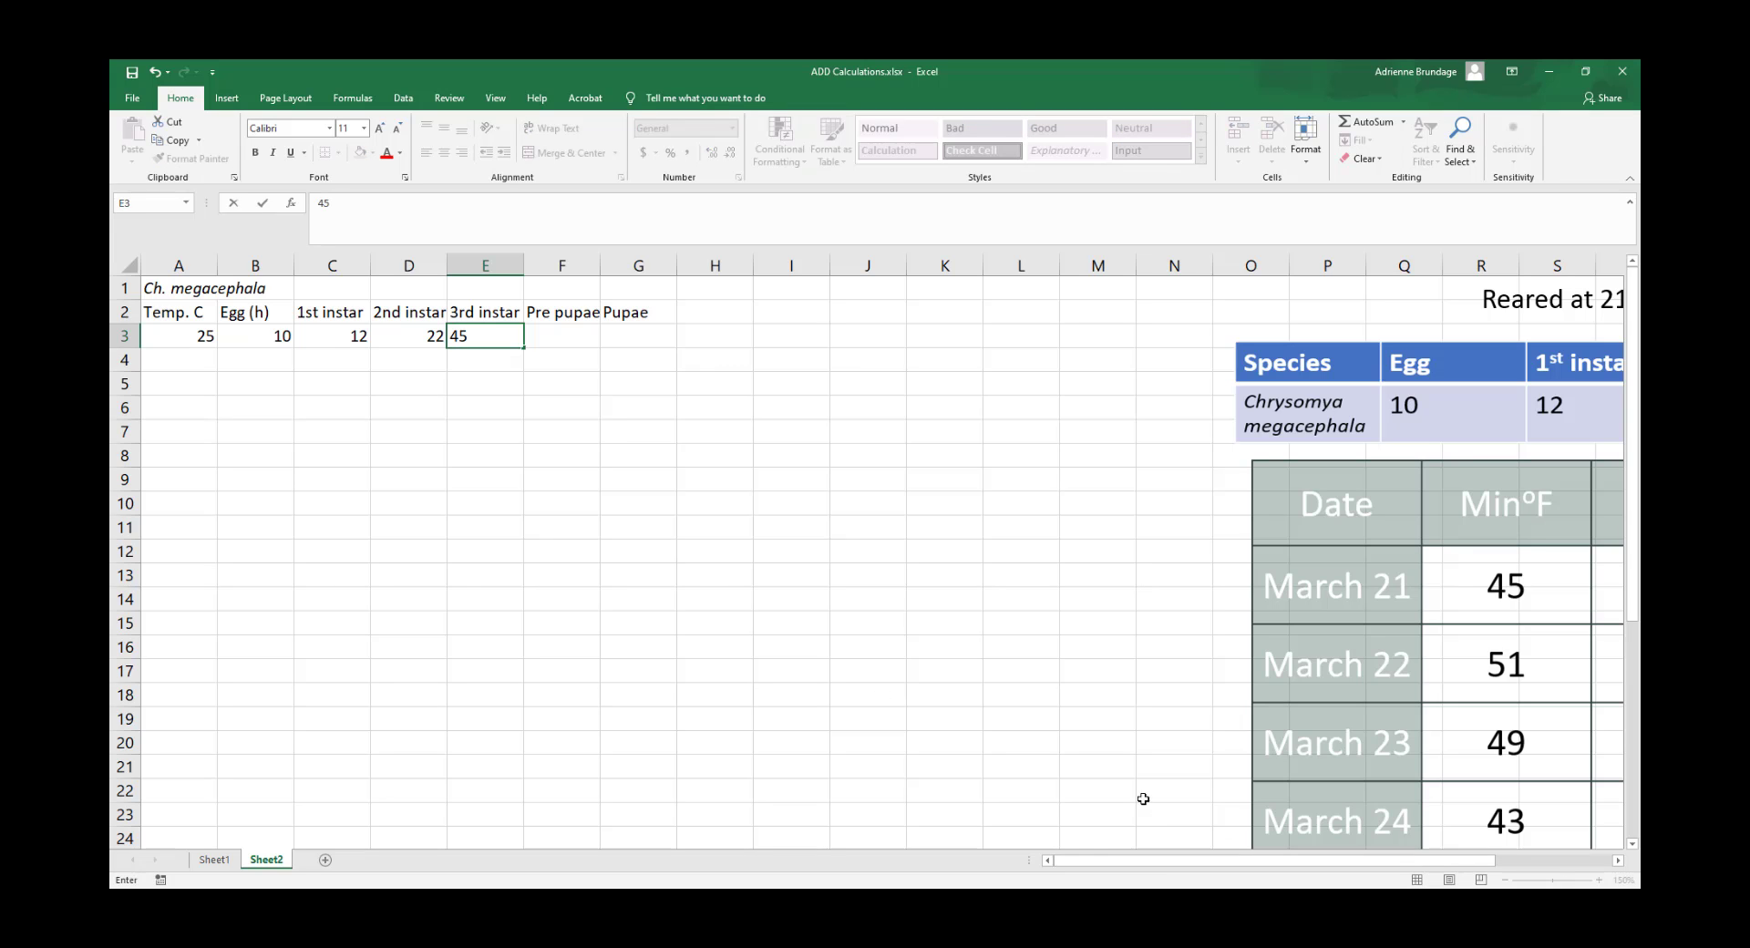
left_click_drag(1159, 861, 1340, 865)
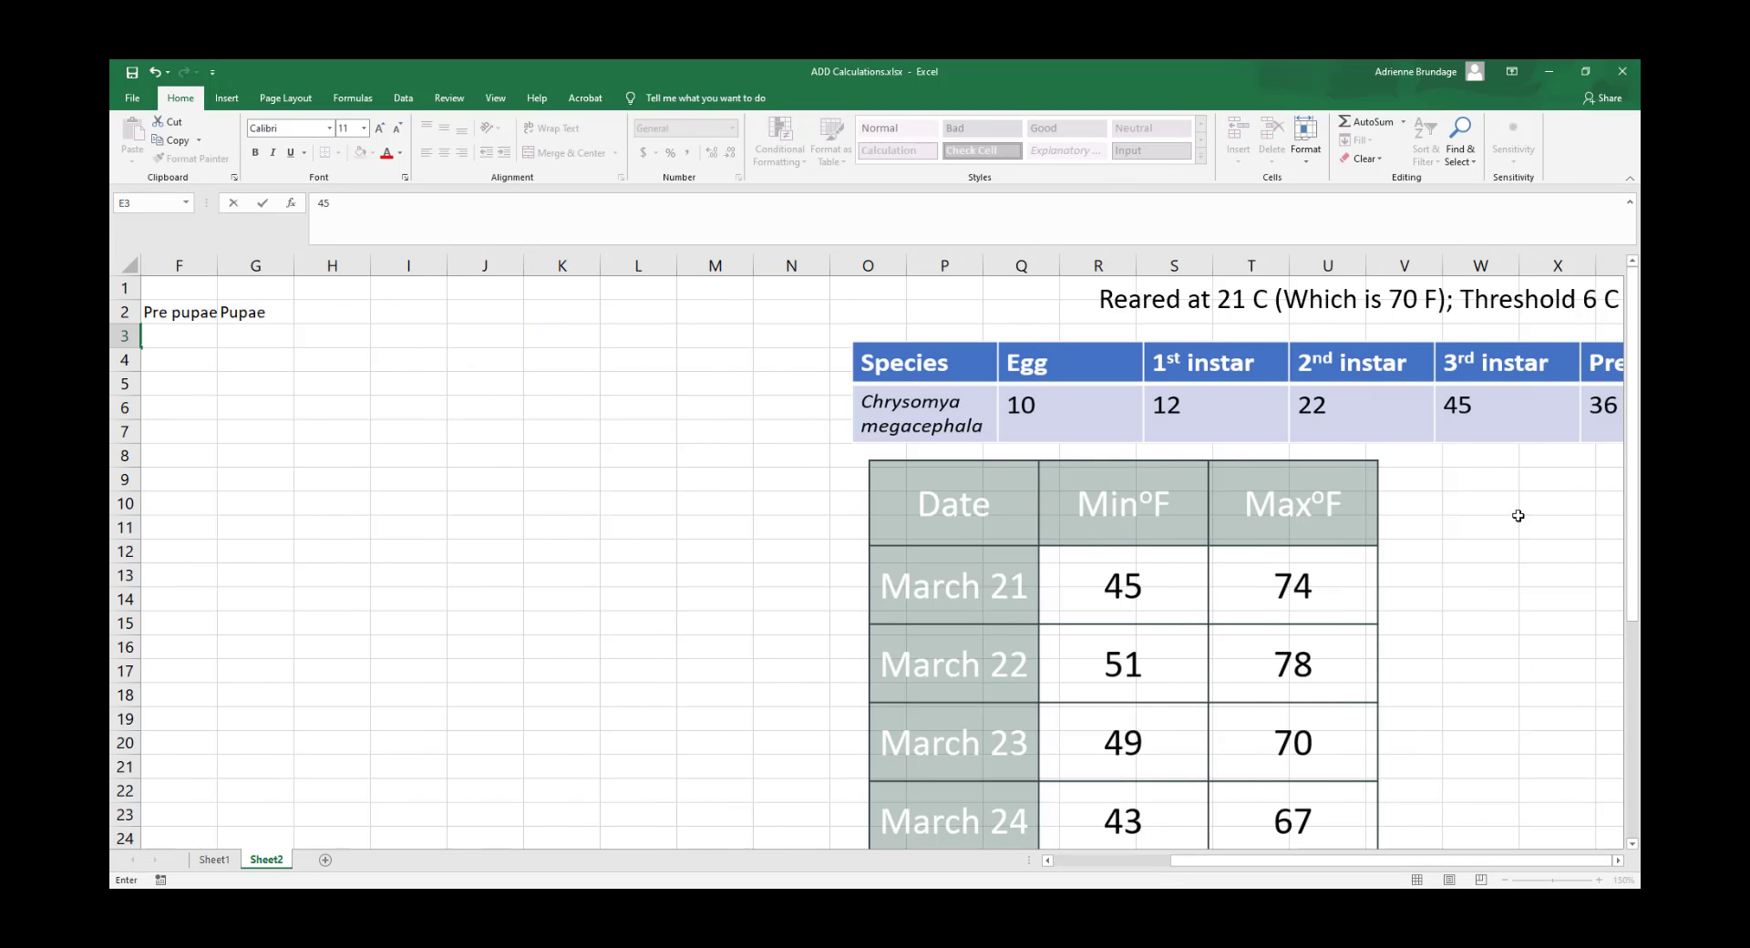
left_click(1616, 860)
left_click(1616, 861)
left_click(1616, 860)
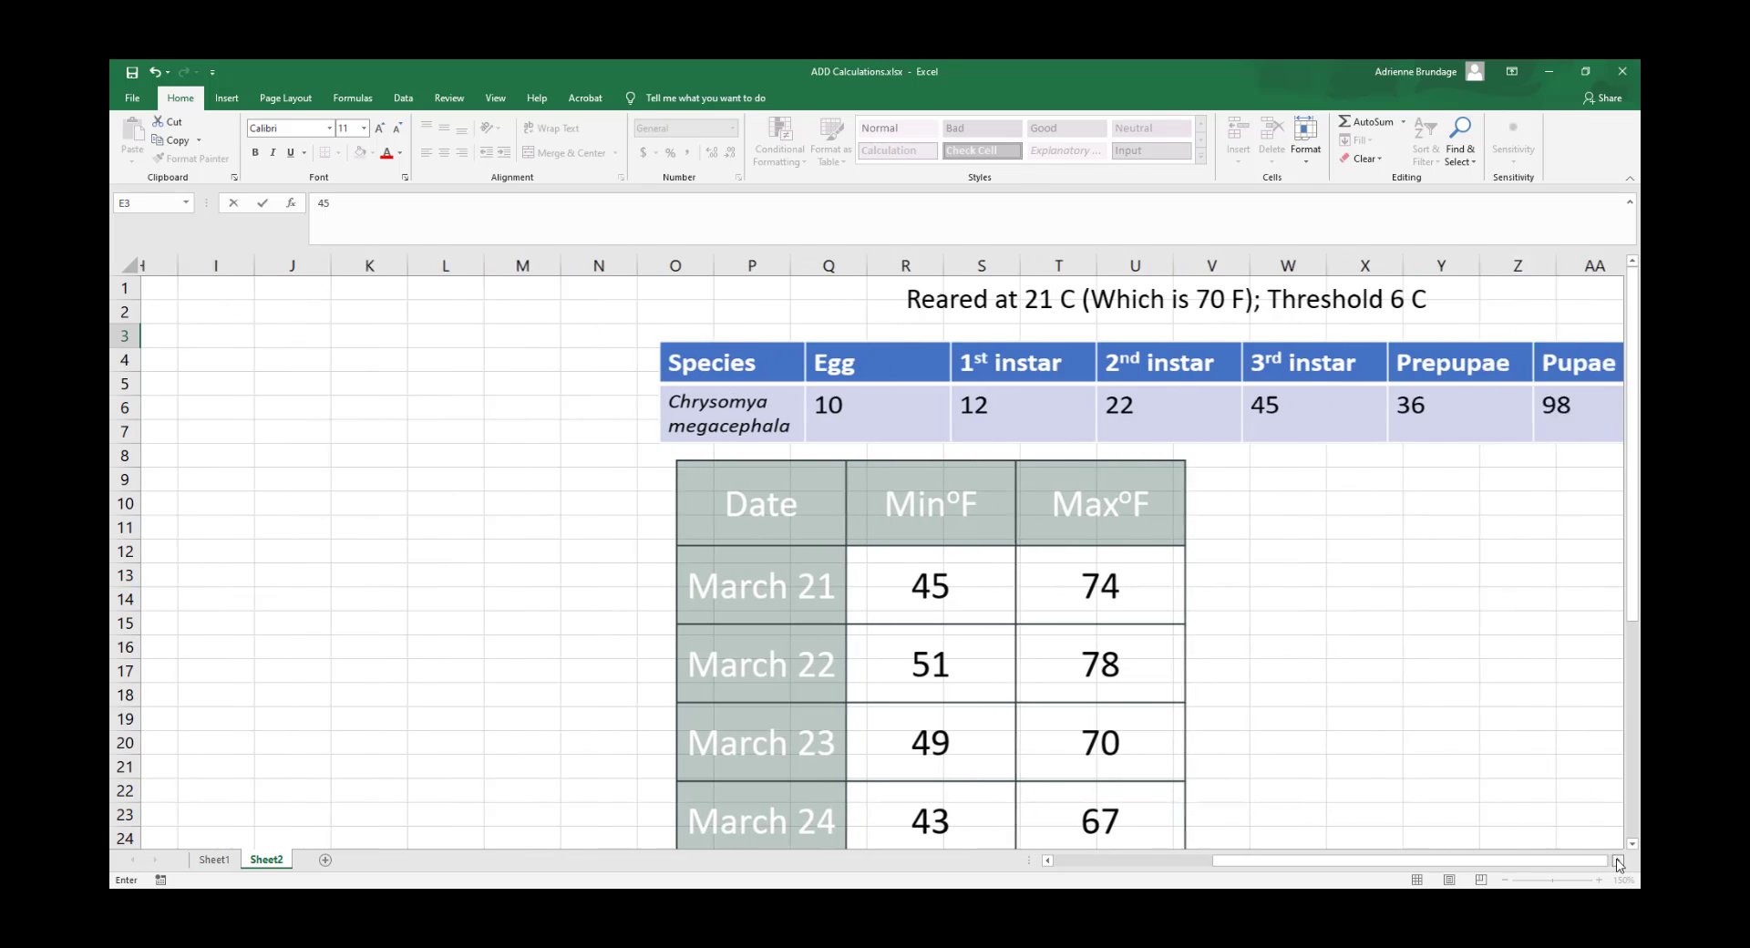
left_click_drag(1489, 866, 957, 702)
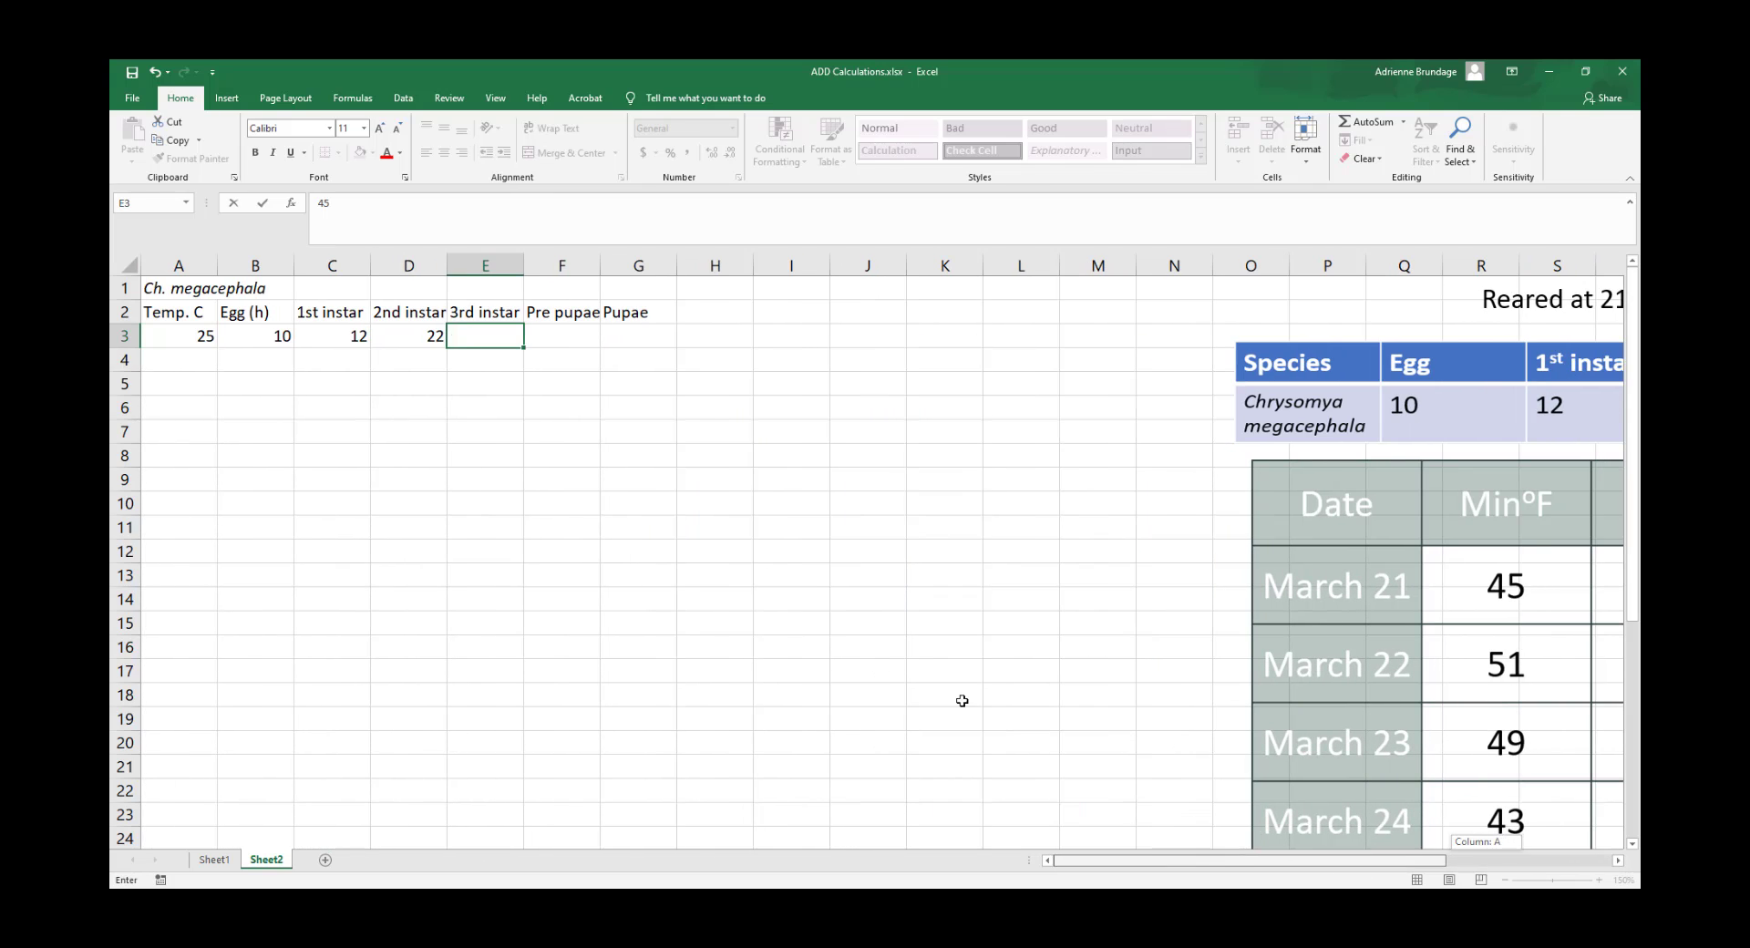
left_click(551, 339)
Enter the Pre pupae duration 36 and Pupae duration 98 in F3:G3
type("36")
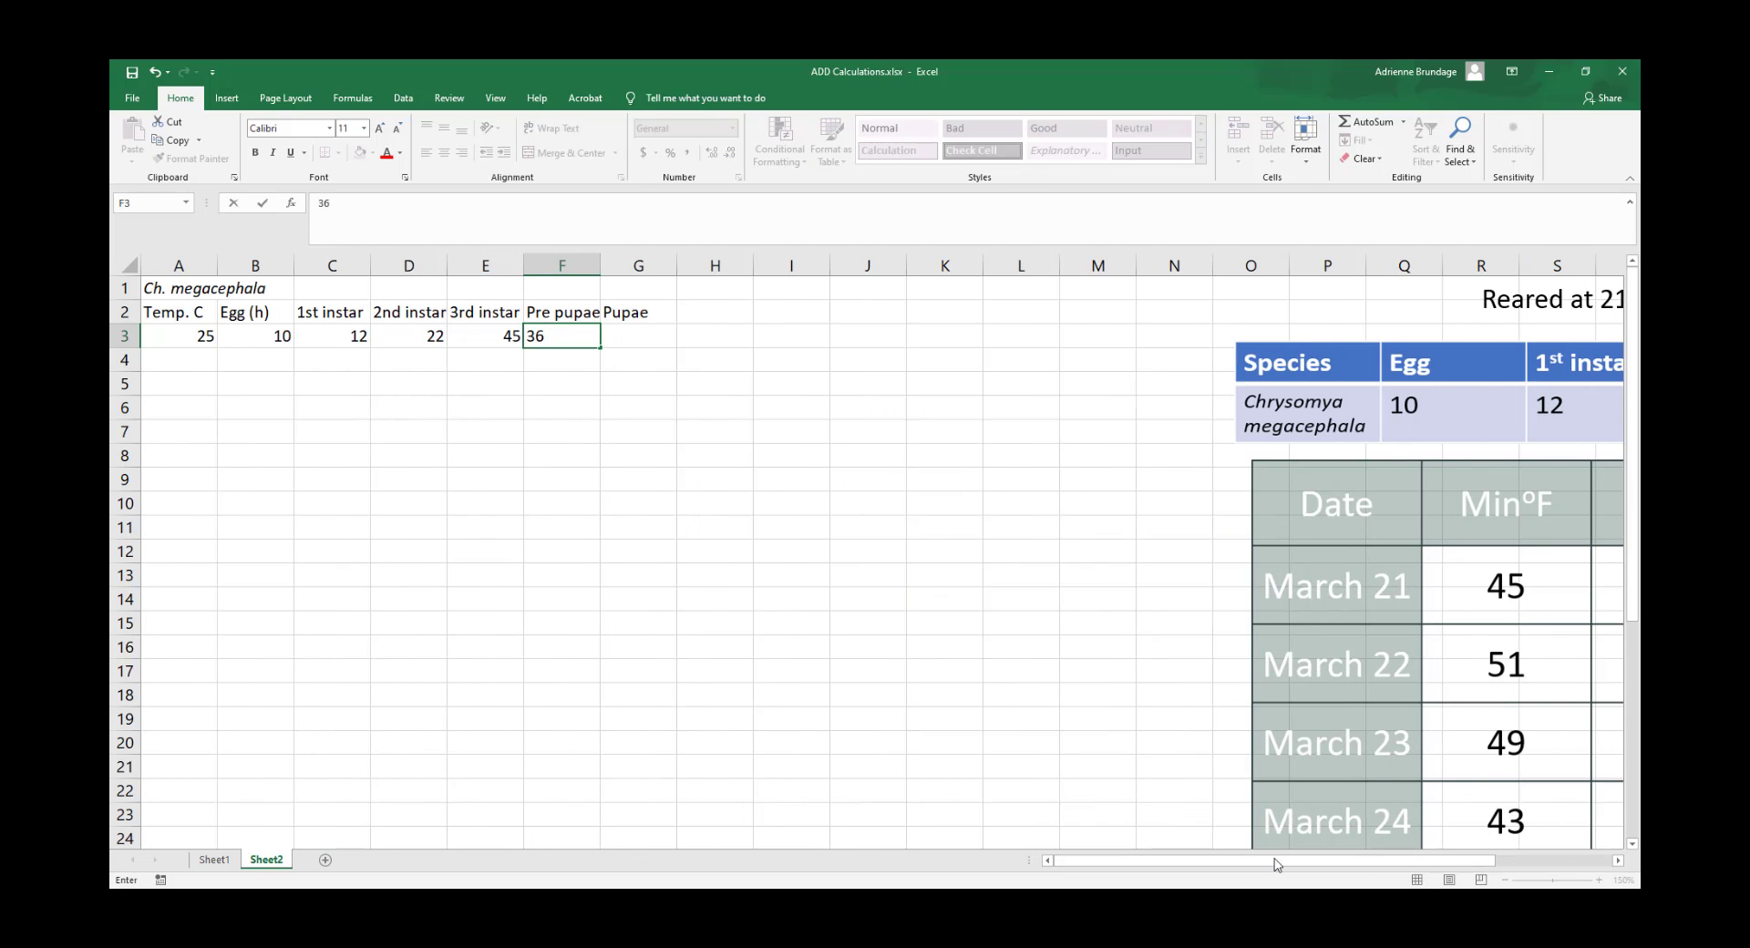
left_click_drag(1350, 862, 1404, 863)
left_click(1618, 861)
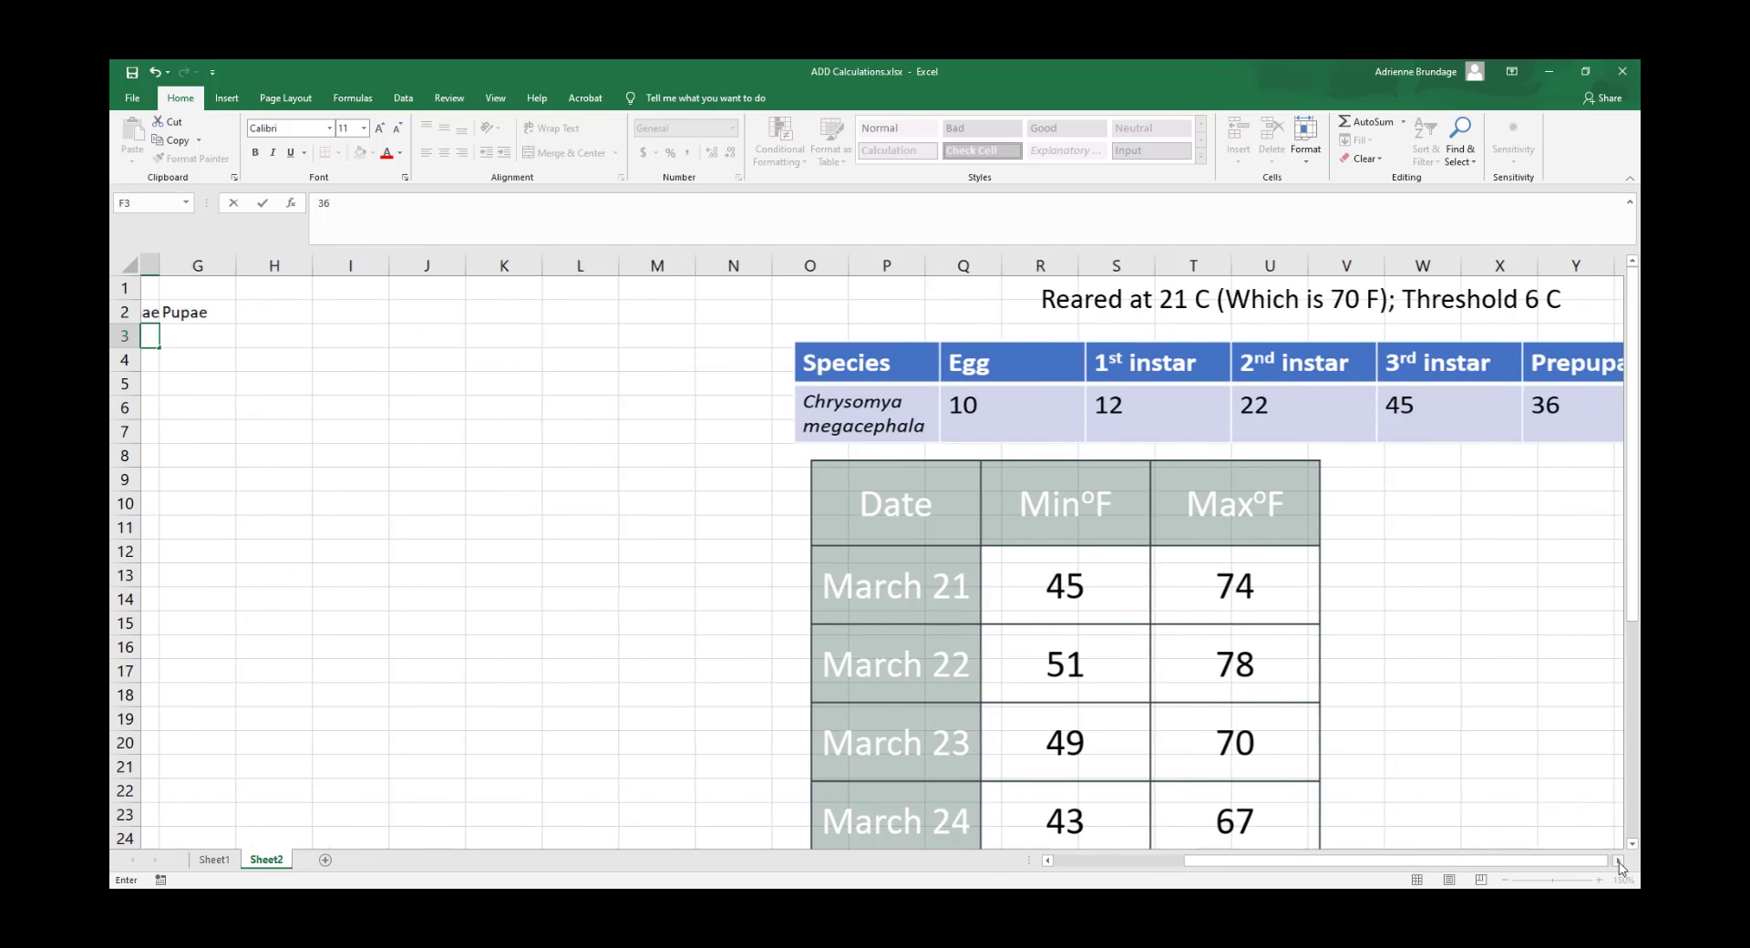
left_click(1618, 860)
left_click(1618, 860)
left_click_drag(1510, 866, 1331, 865)
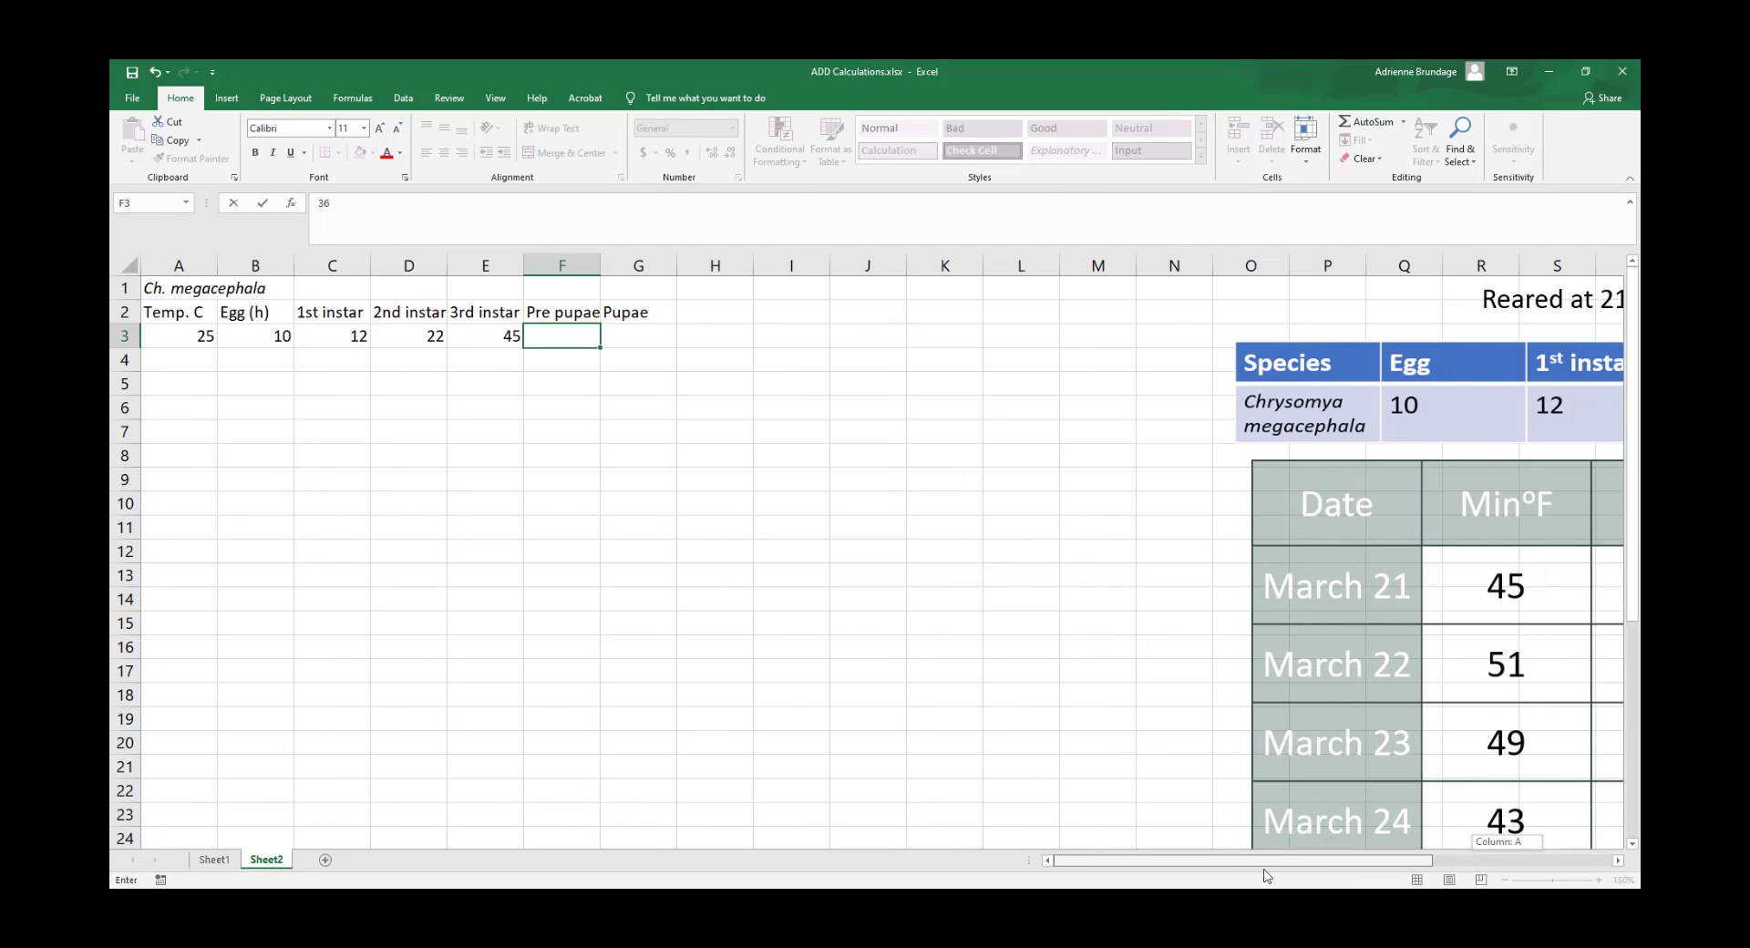
left_click(612, 337)
type("98")
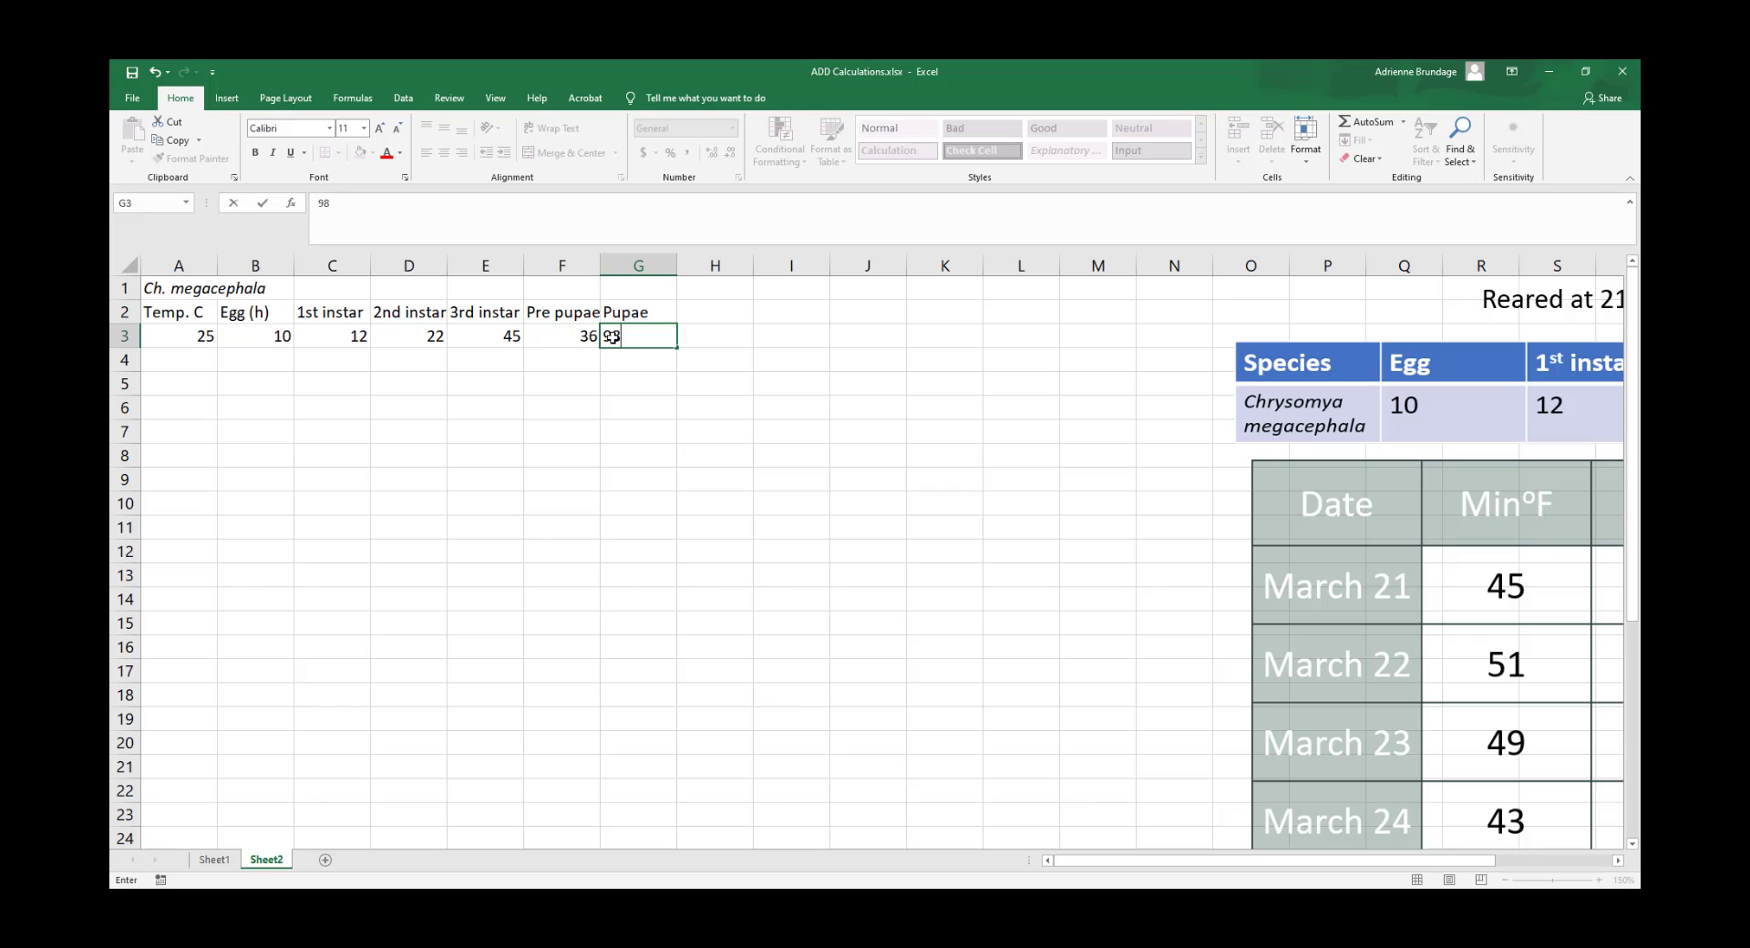
left_click(586, 369)
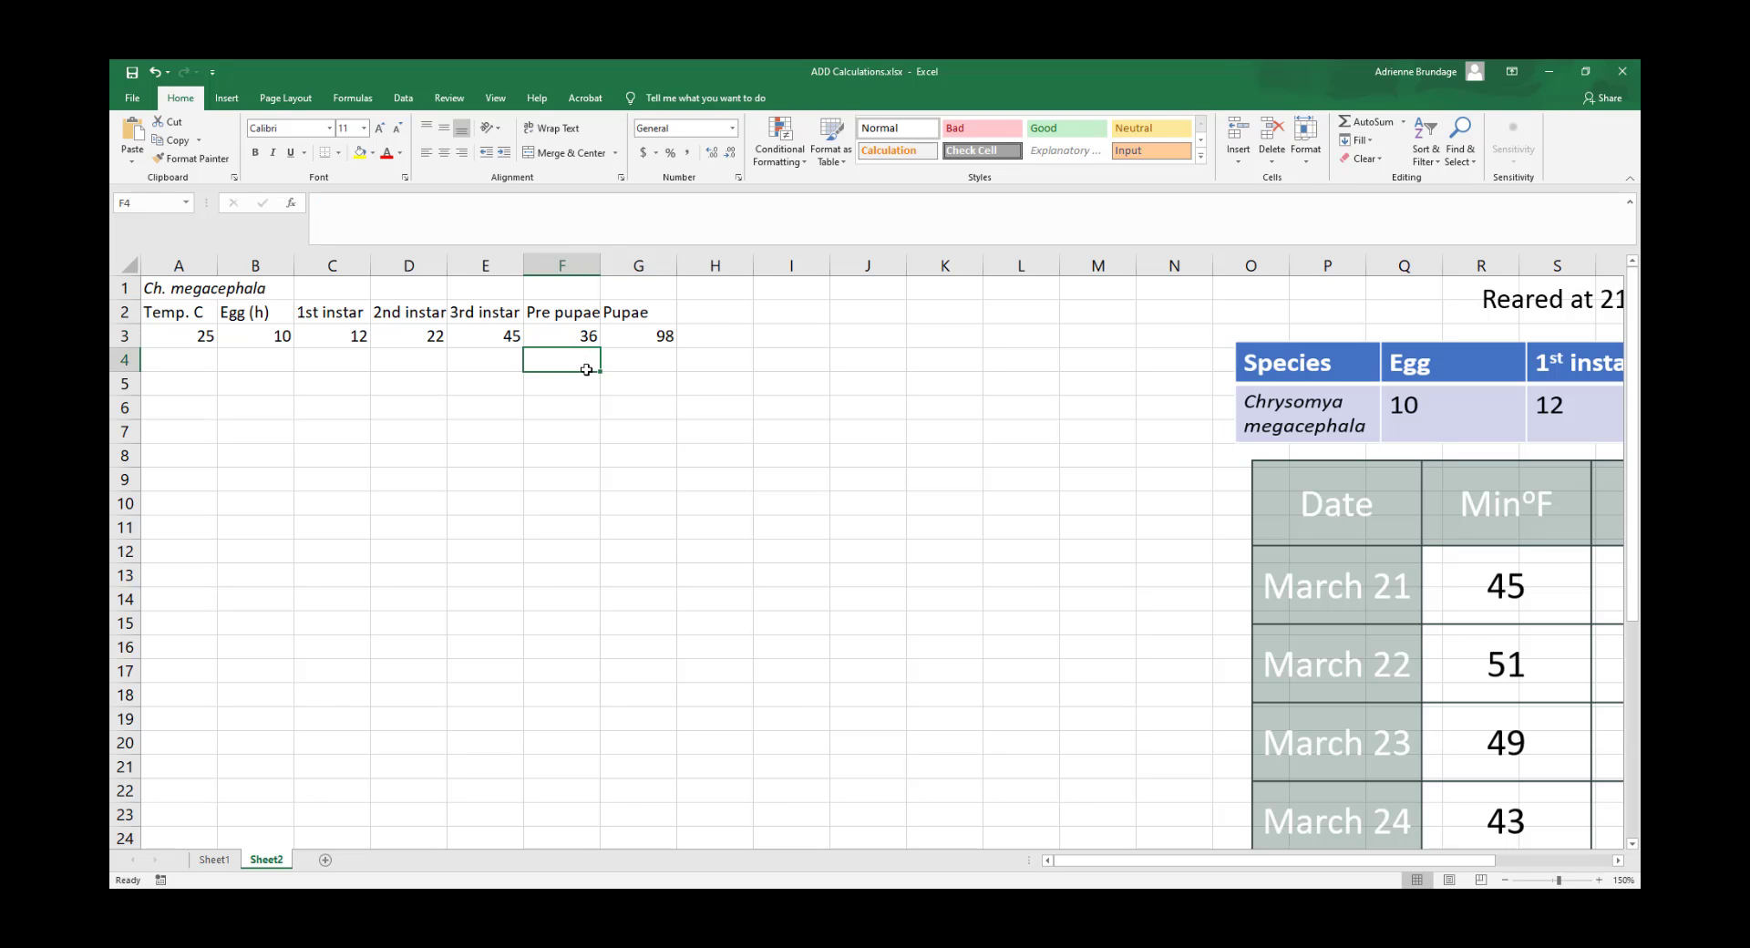
left_click(1424, 404)
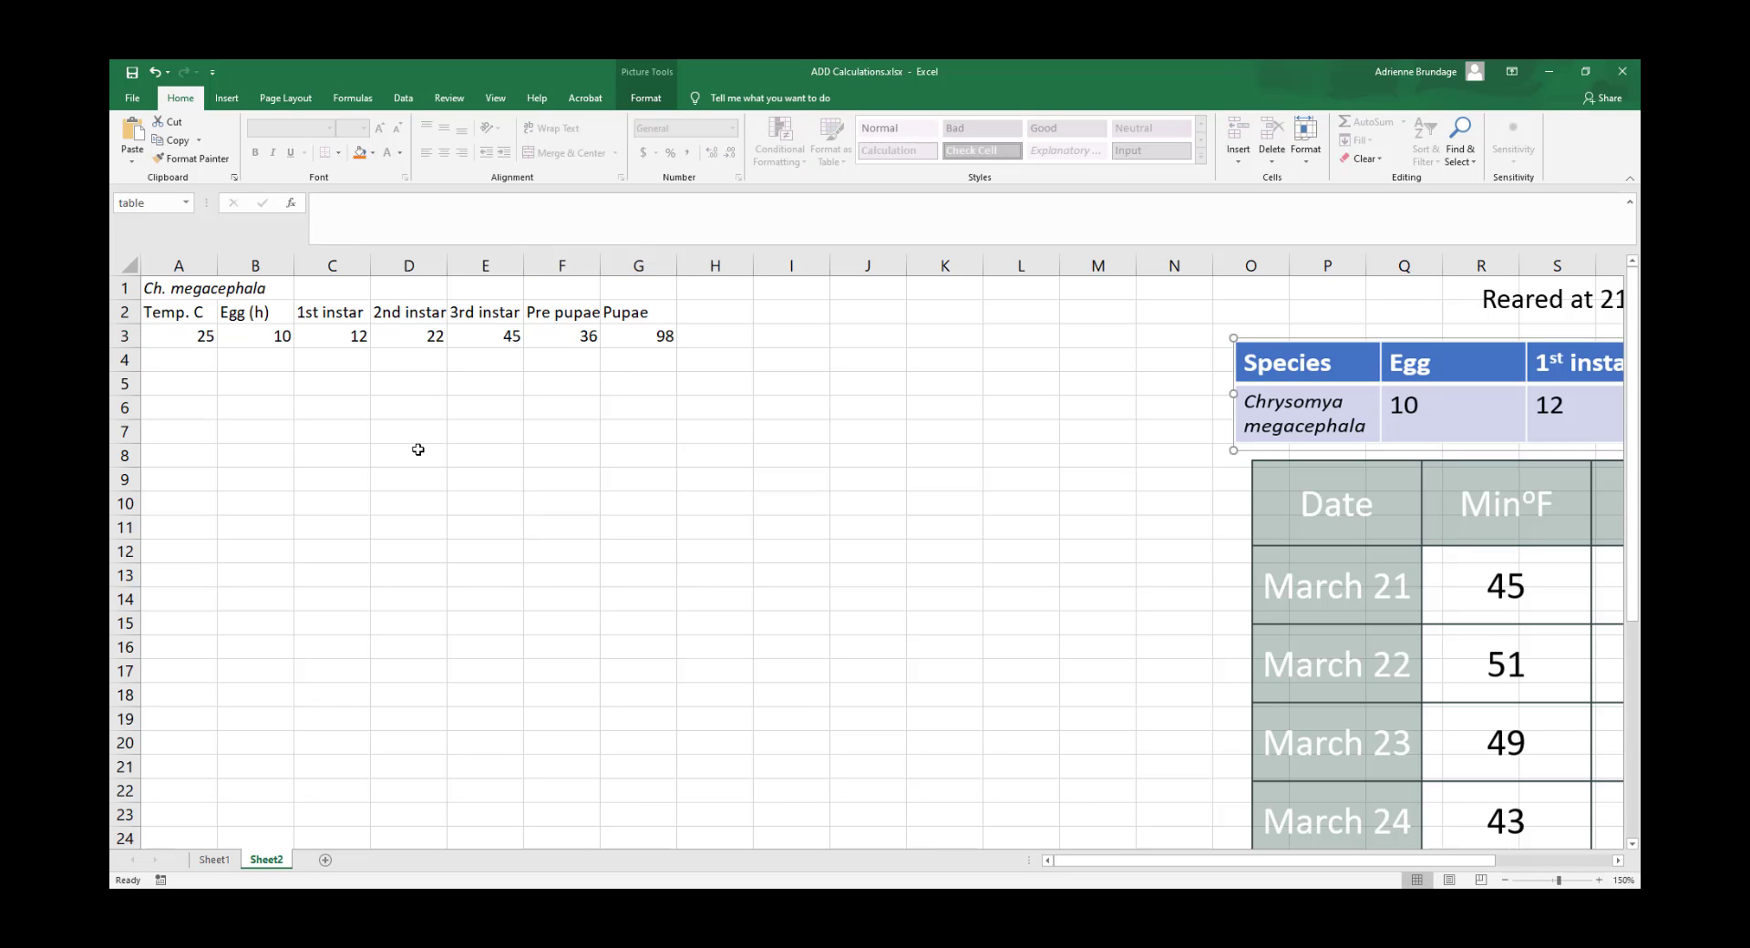
left_click(350, 289)
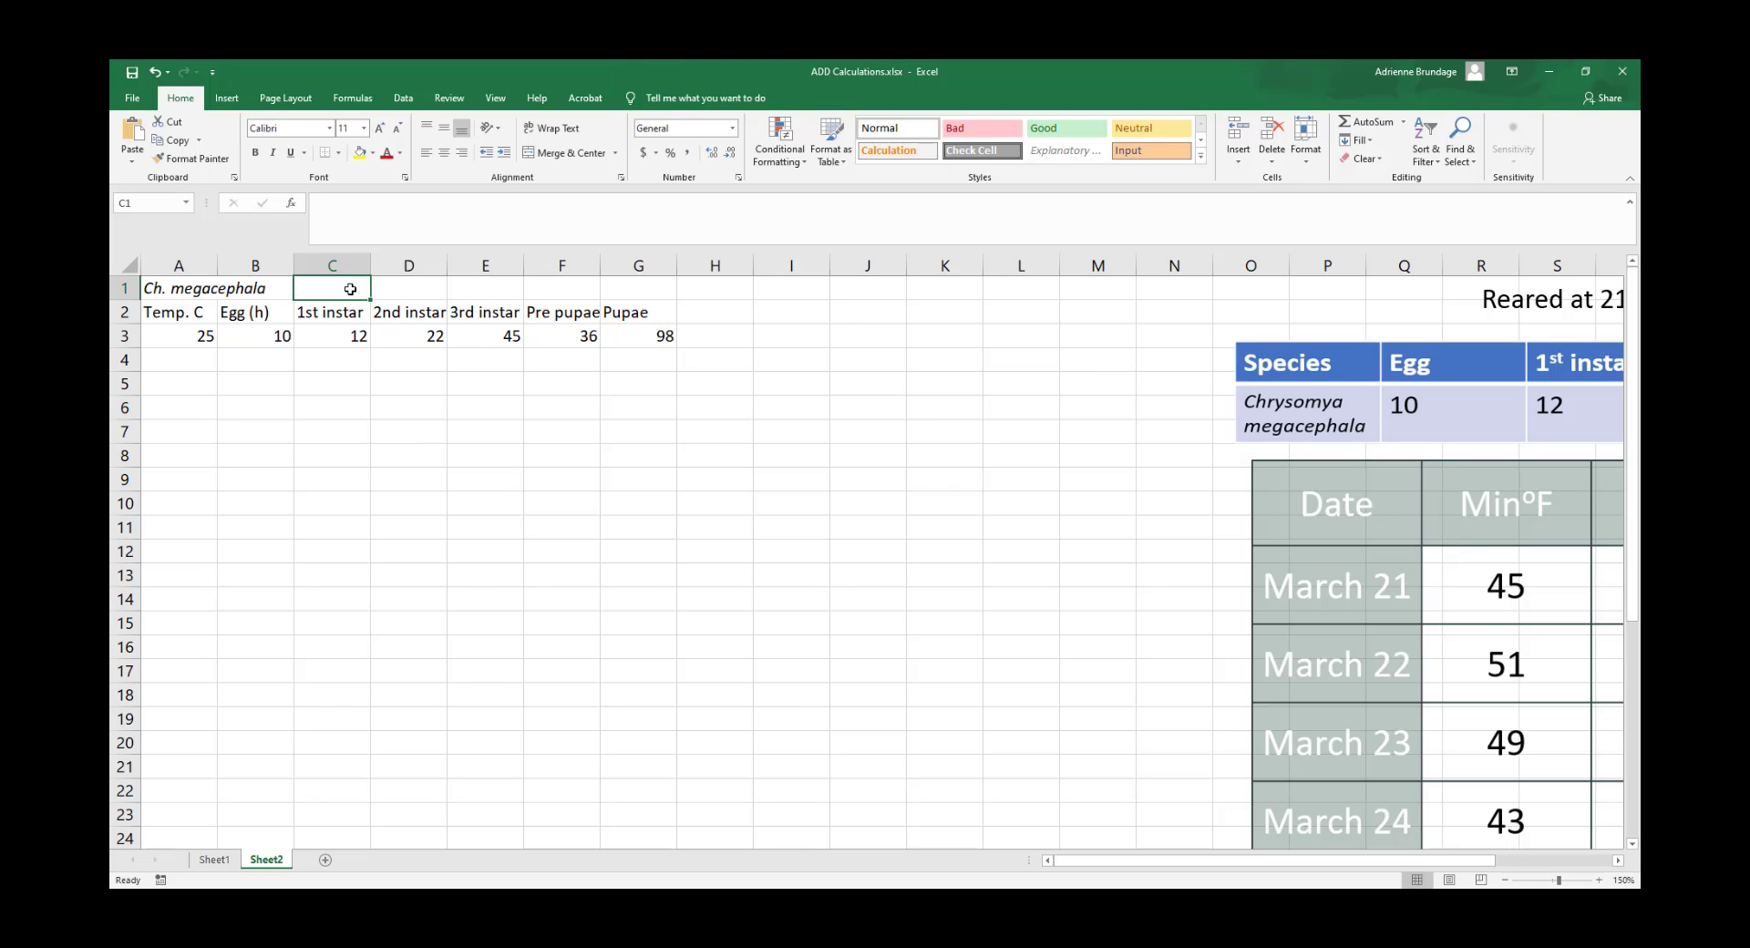
Add the note 'Threshold: 6 C' in cell C1
type("Threshold")
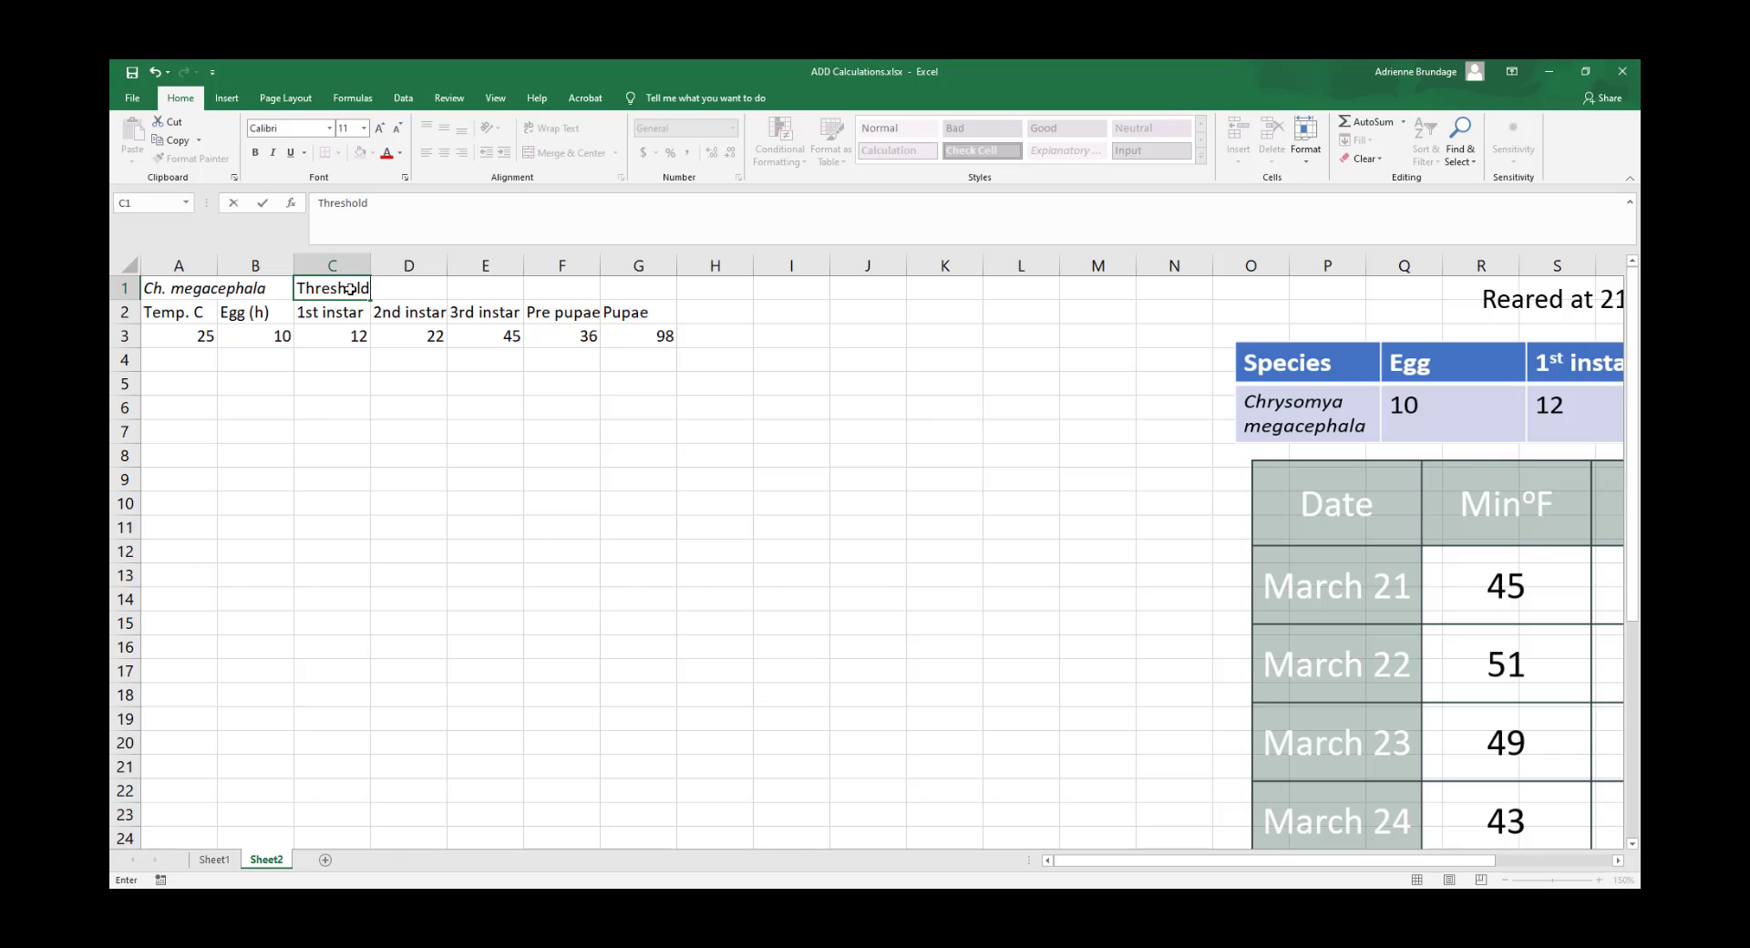
type(": 6 C")
left_click(390, 436)
left_click(262, 422)
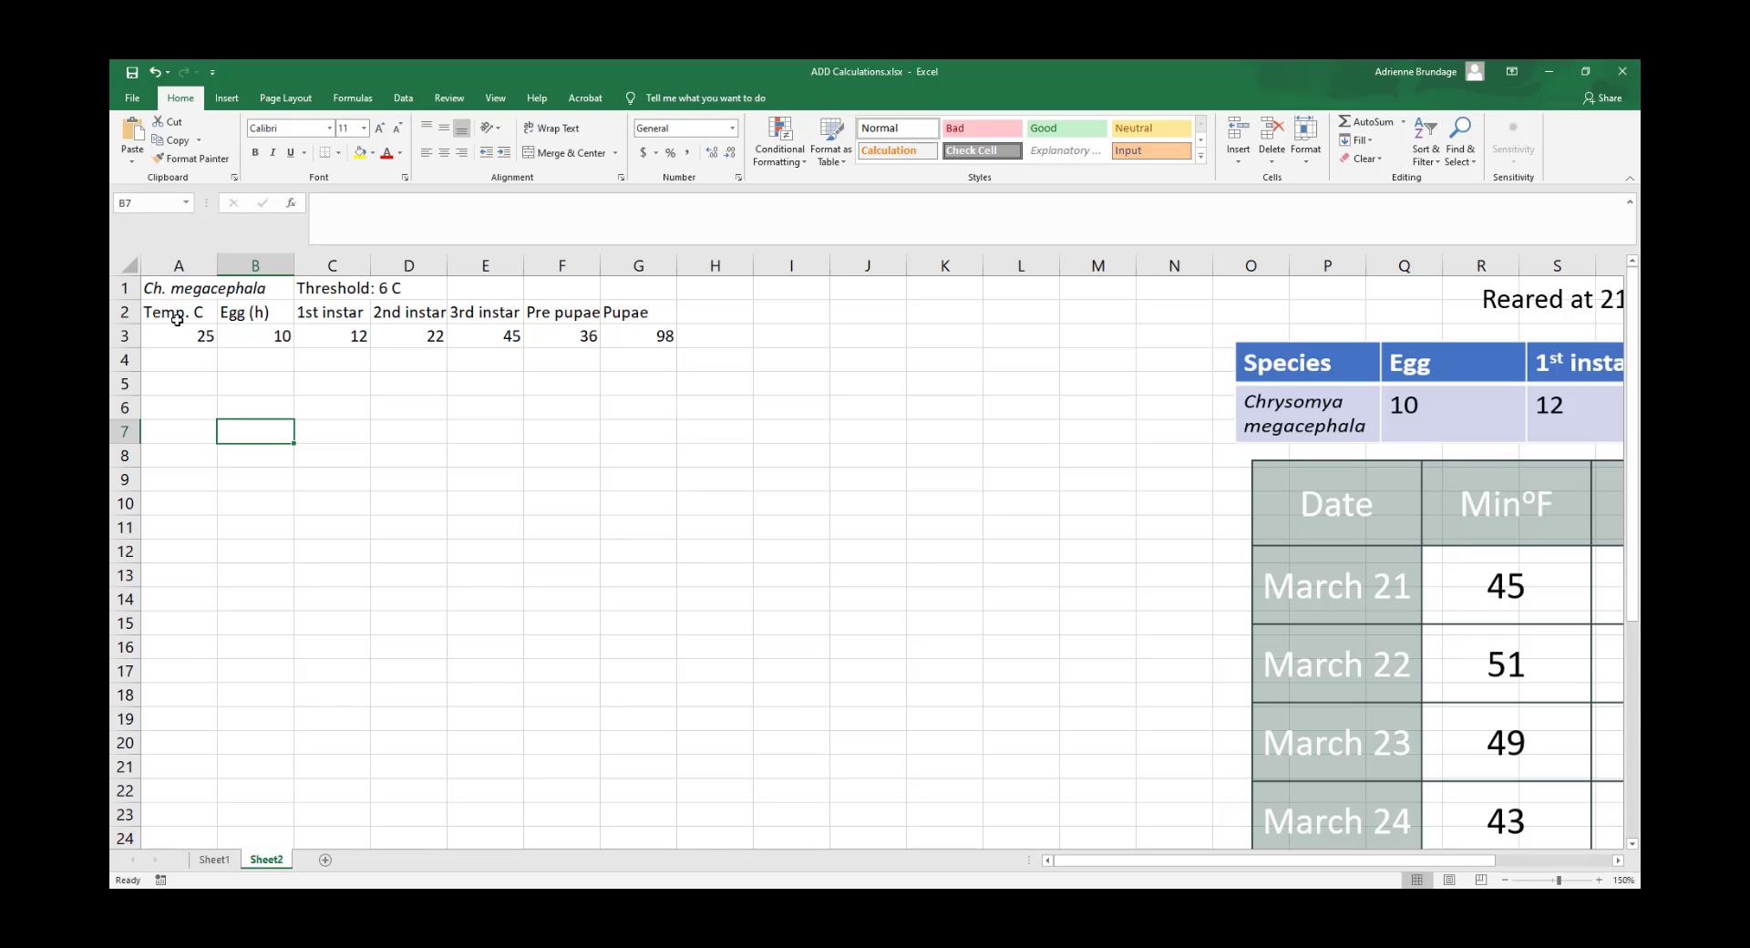
left_click(163, 370)
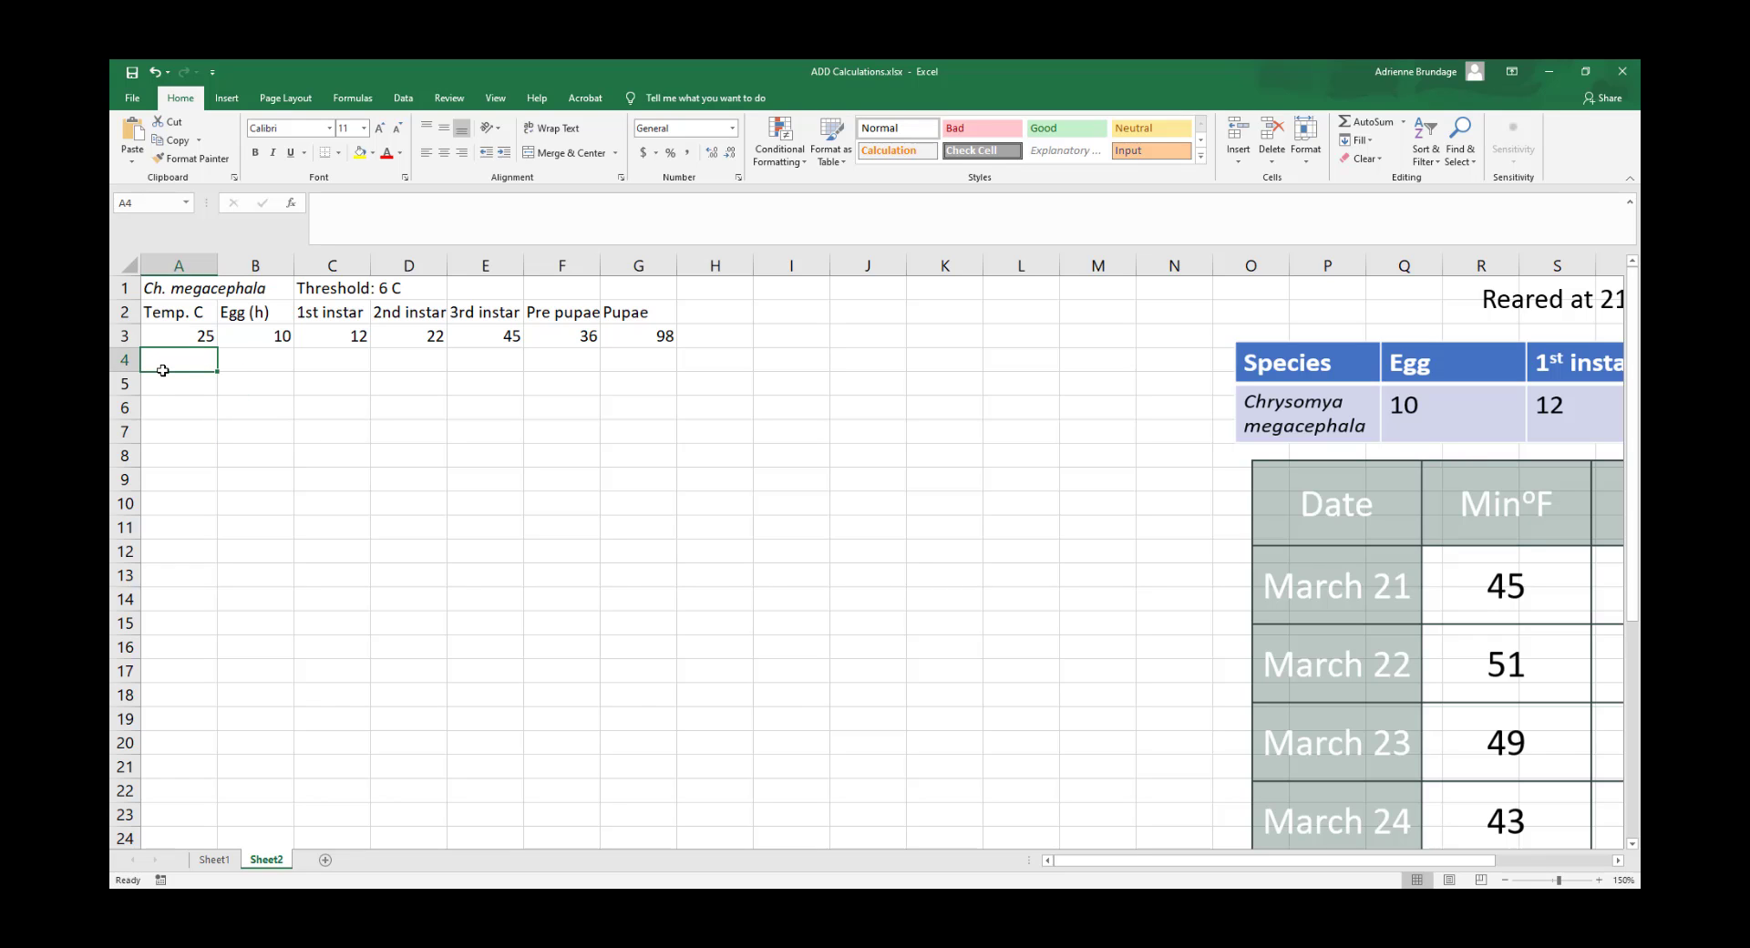
Enter the row label DH in cell A4
type("D")
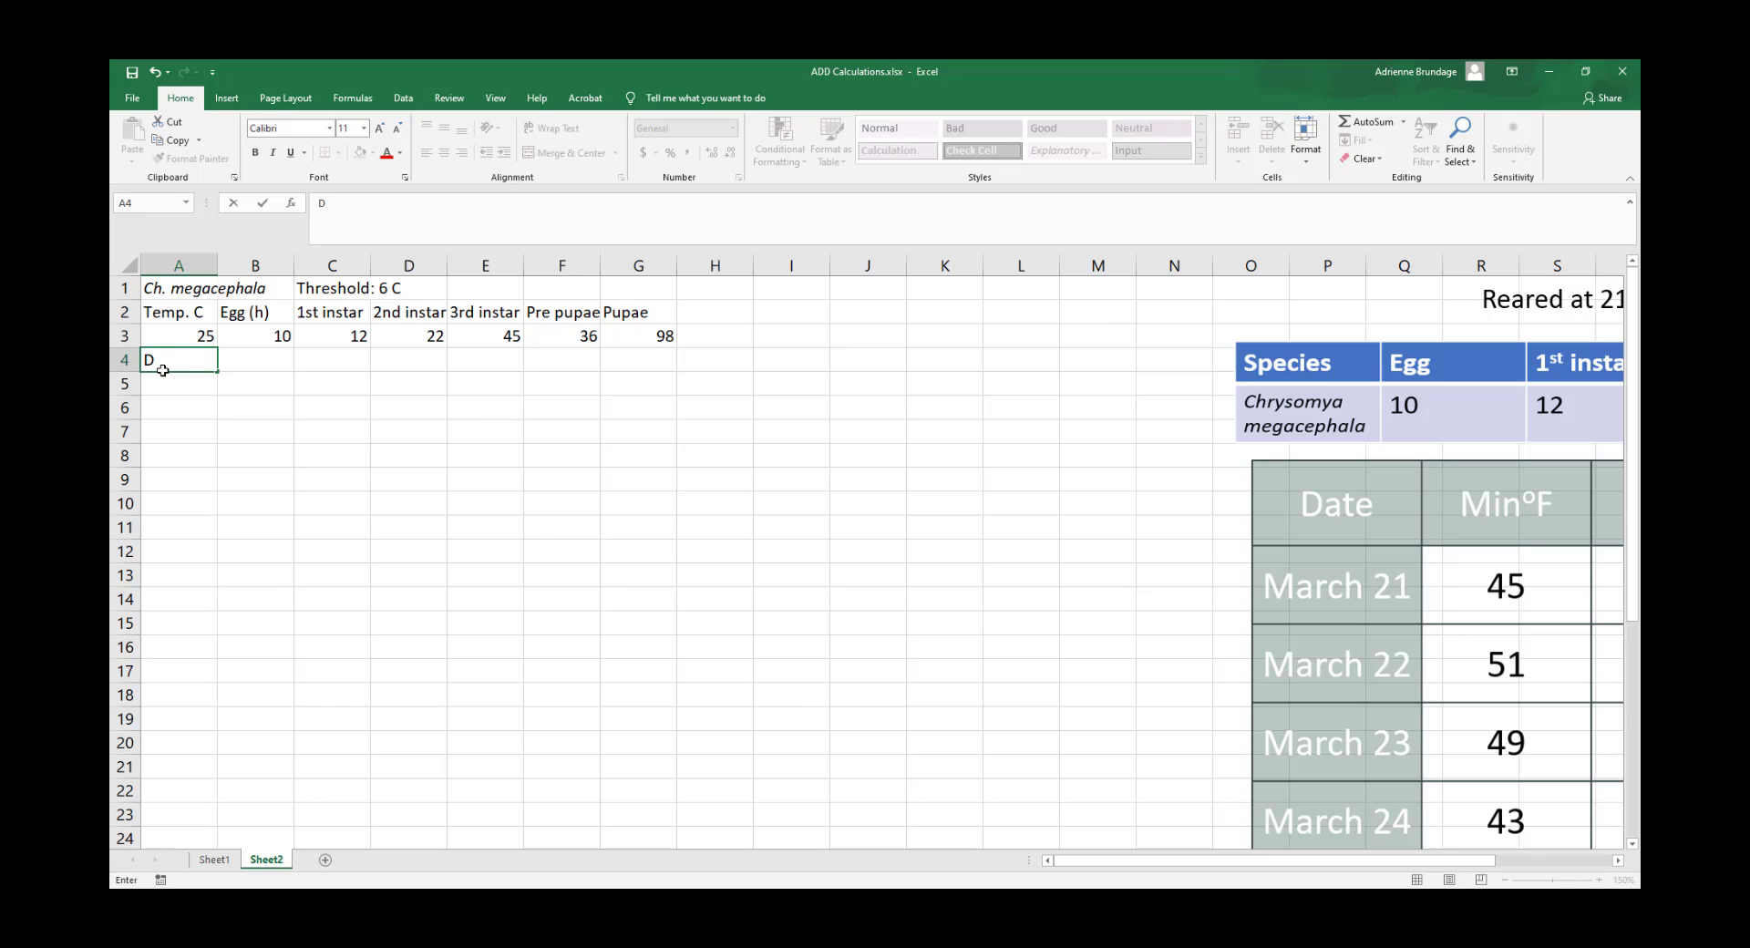
type("H")
key("Tab")
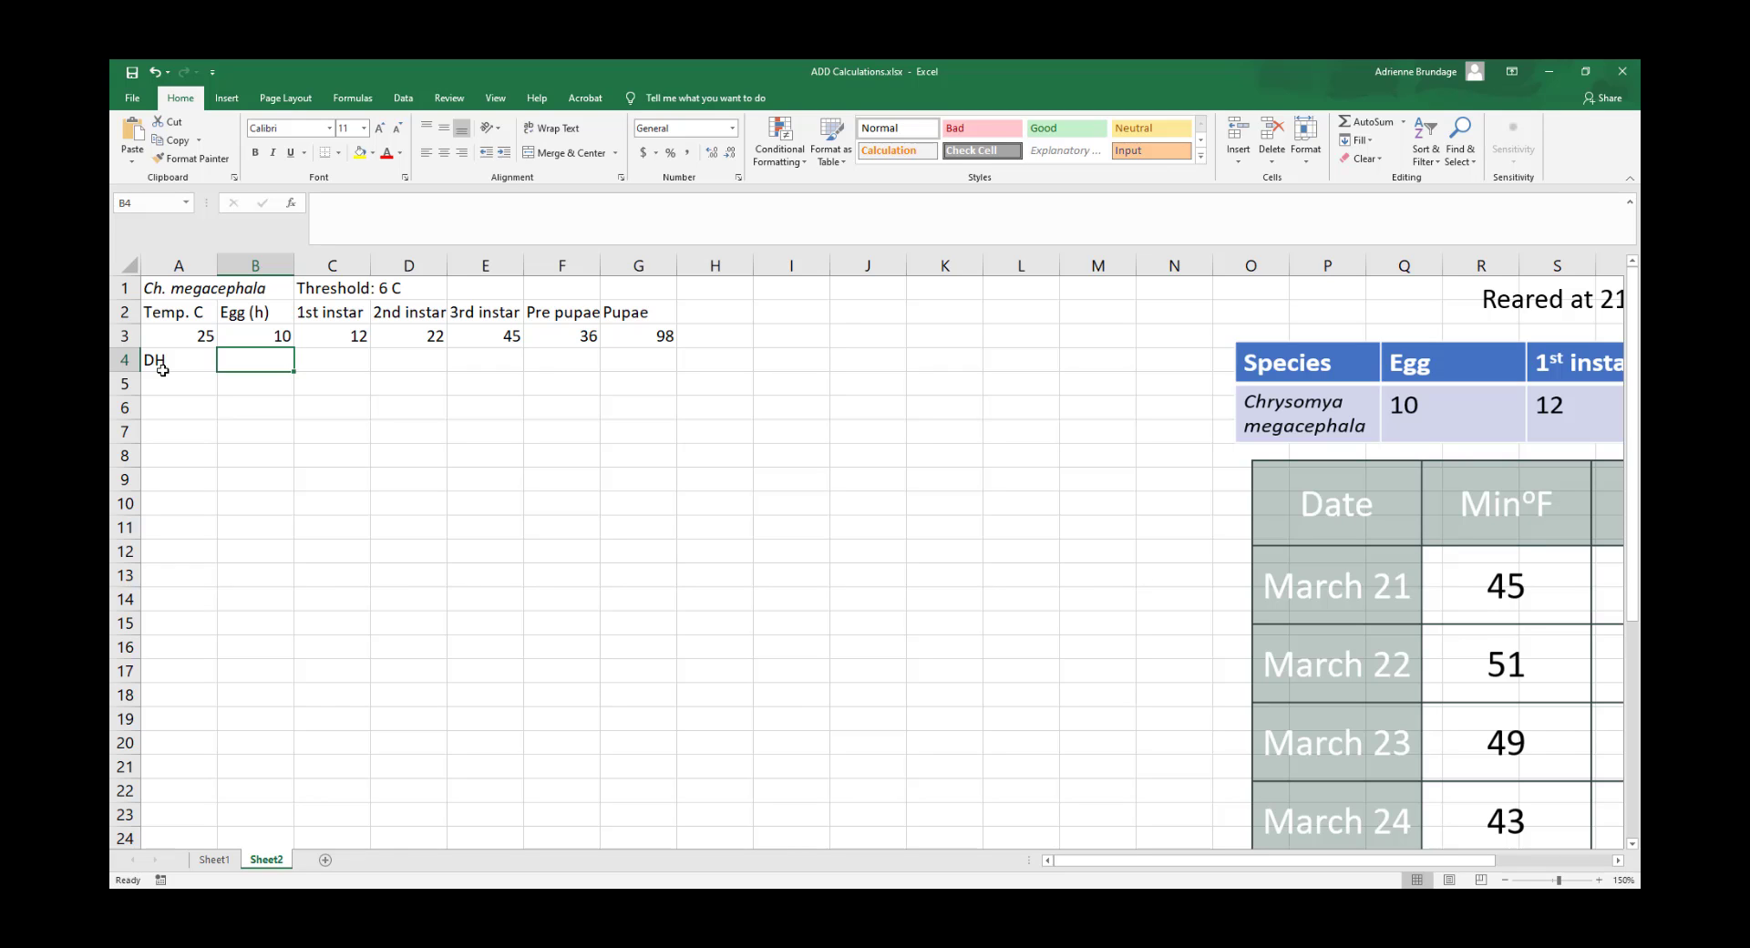
left_click(195, 339)
left_click(313, 333)
left_click(410, 334)
left_click(583, 338)
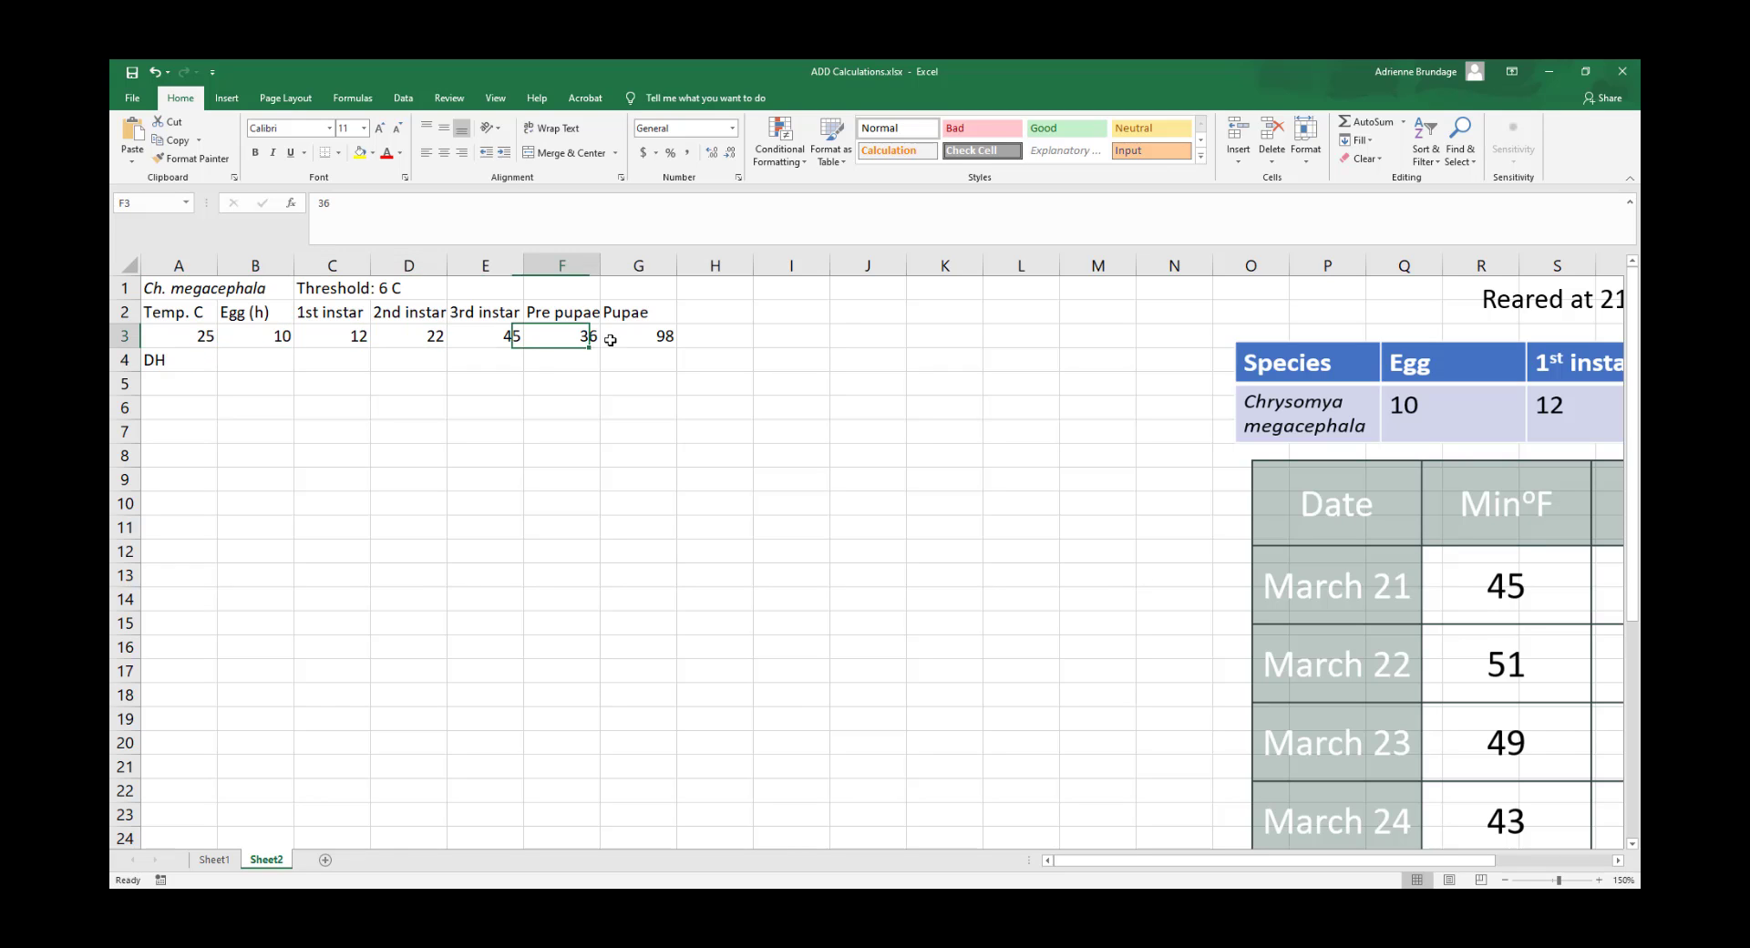
left_click(617, 337)
left_click(503, 338)
left_click(361, 337)
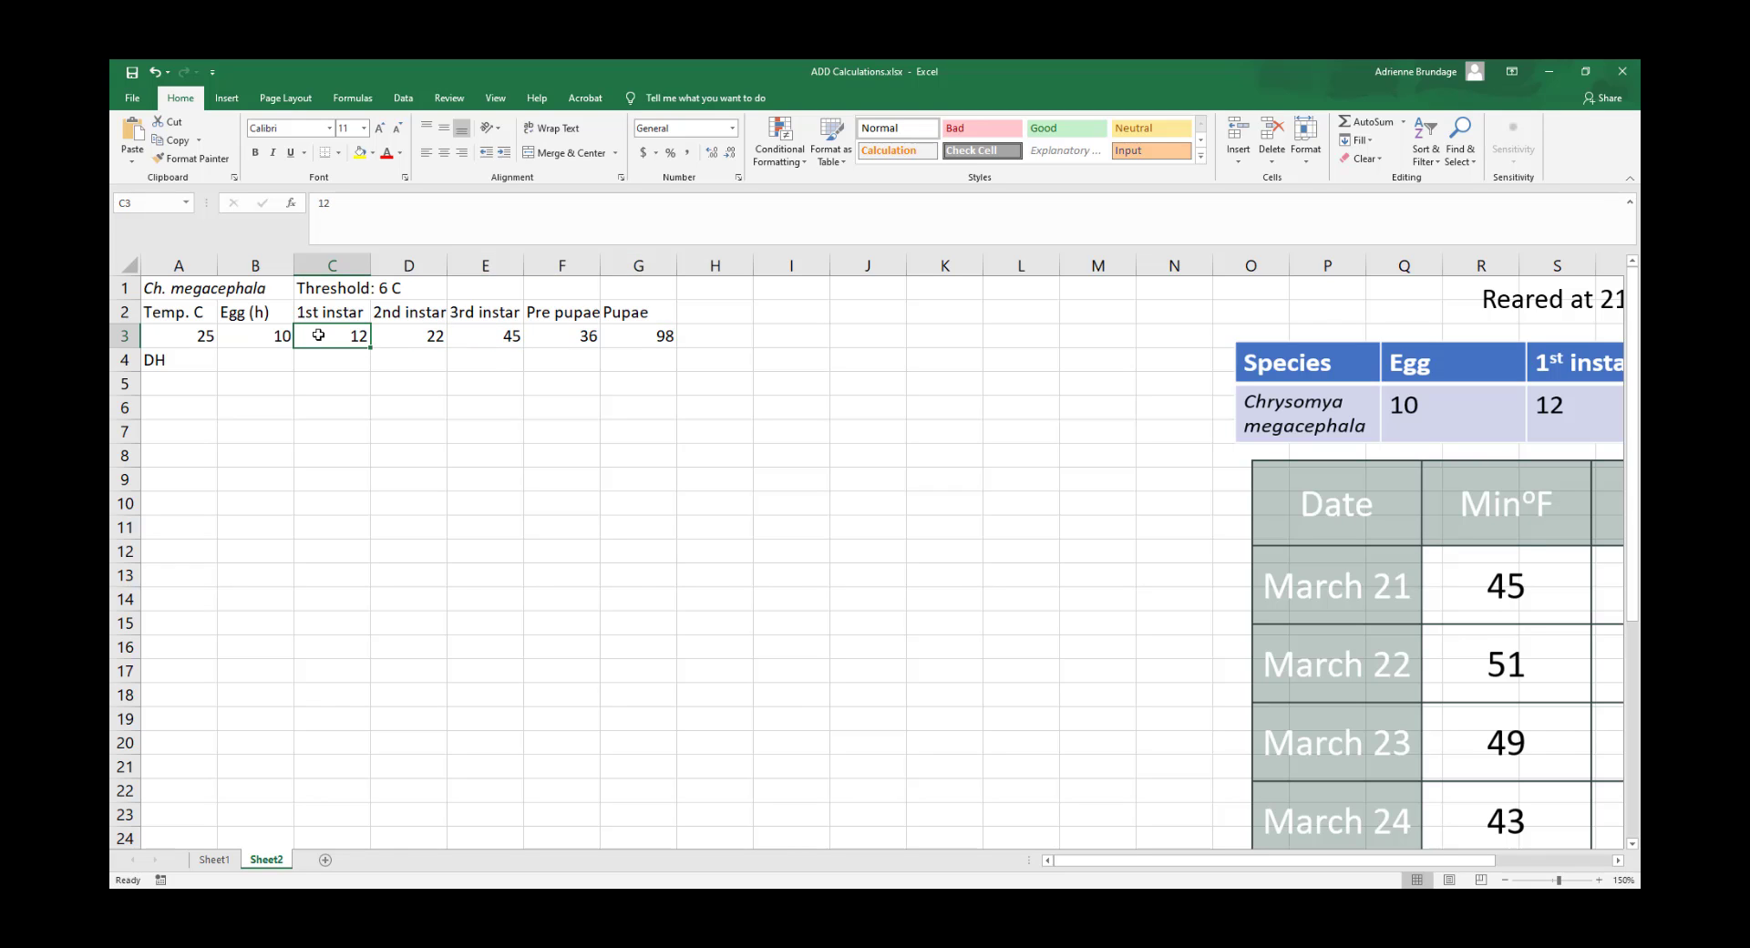
left_click(228, 339)
left_click(196, 337)
left_click(241, 380)
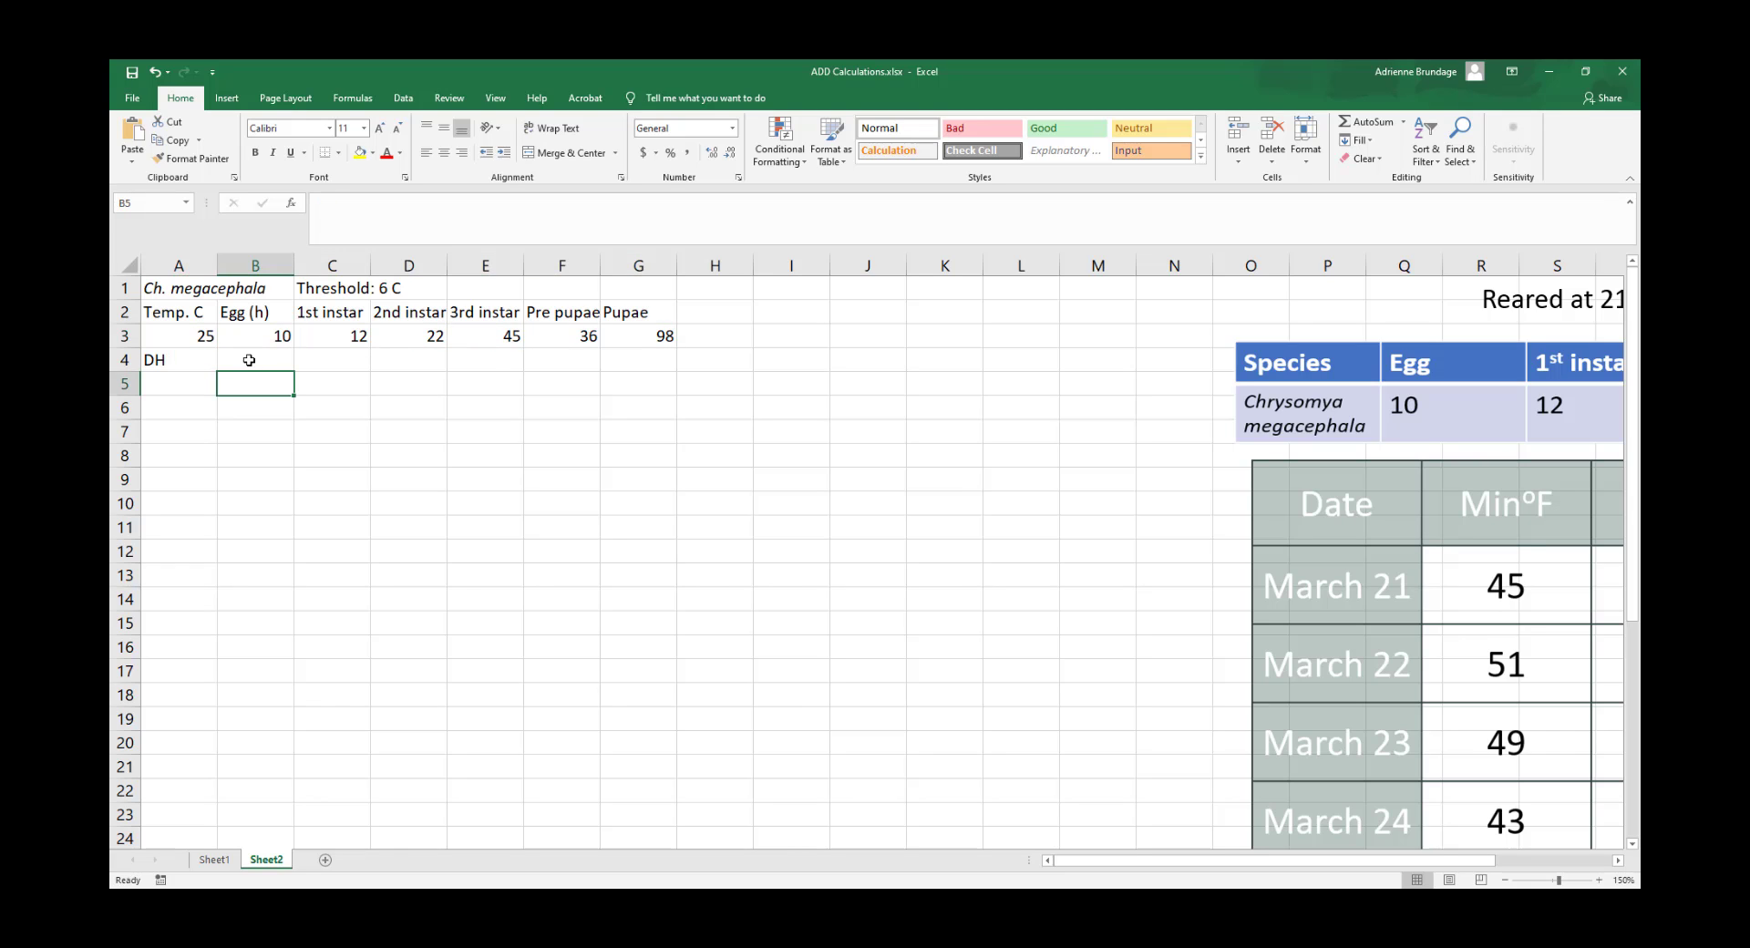
left_click(249, 360)
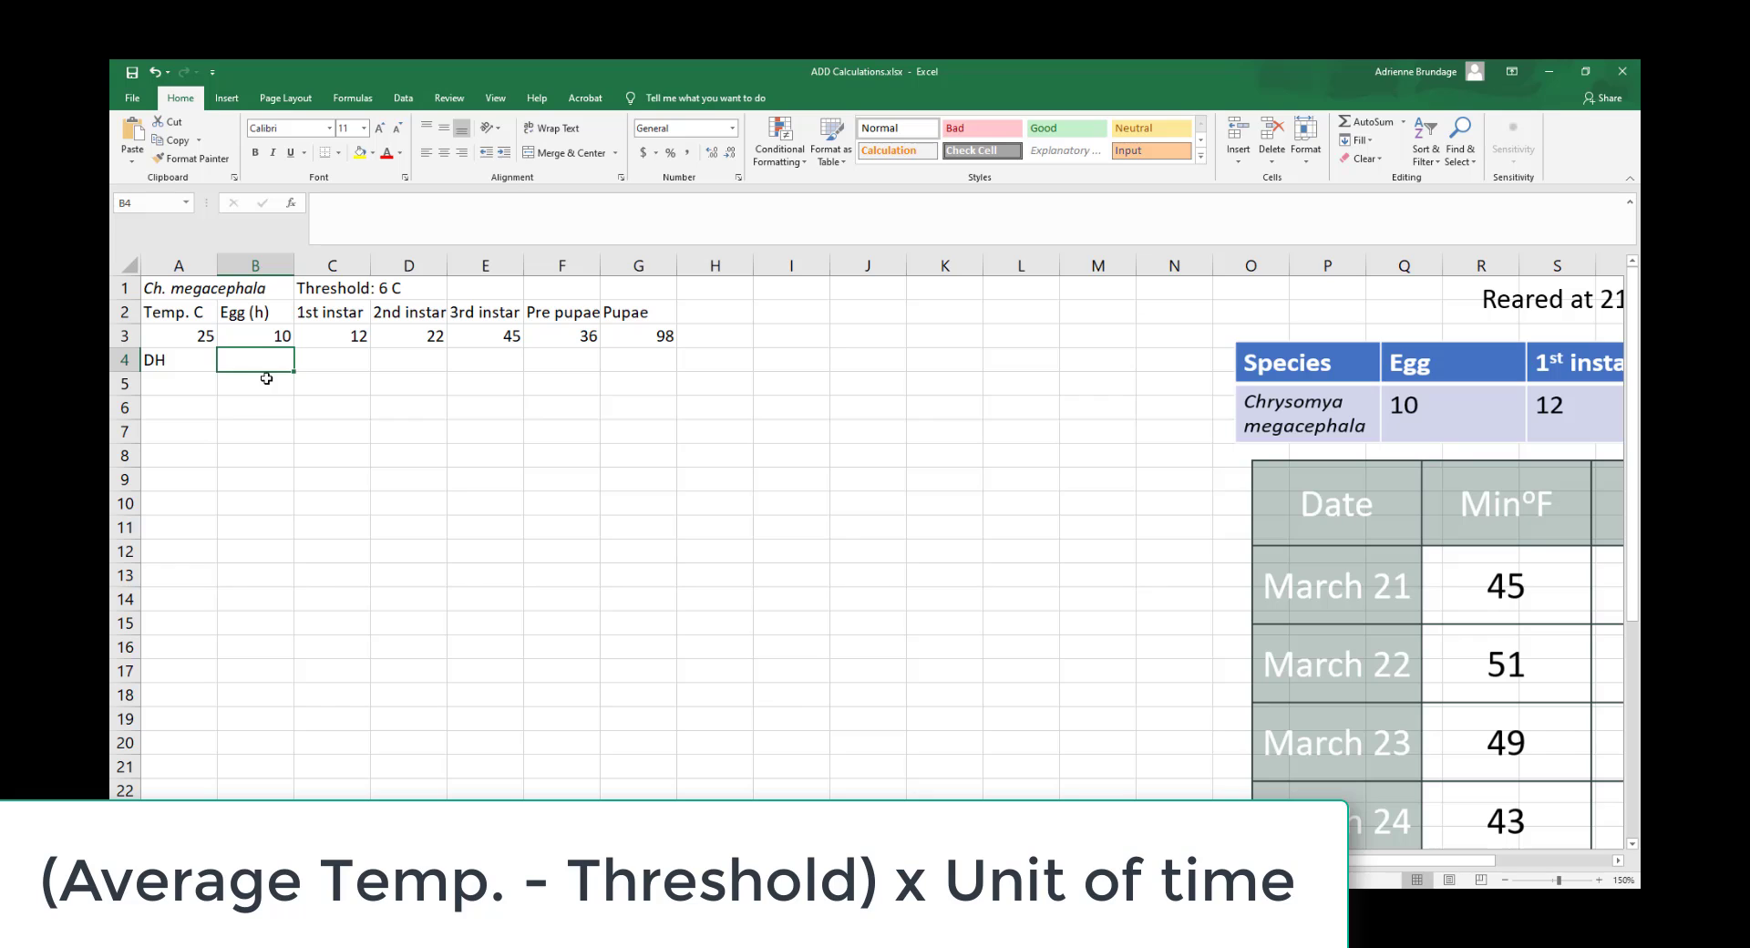
Return to cell B4 and zoom the worksheet from 150% to 180%
key("Right")
key("Right")
key("Right")
key("Right")
key("Right")
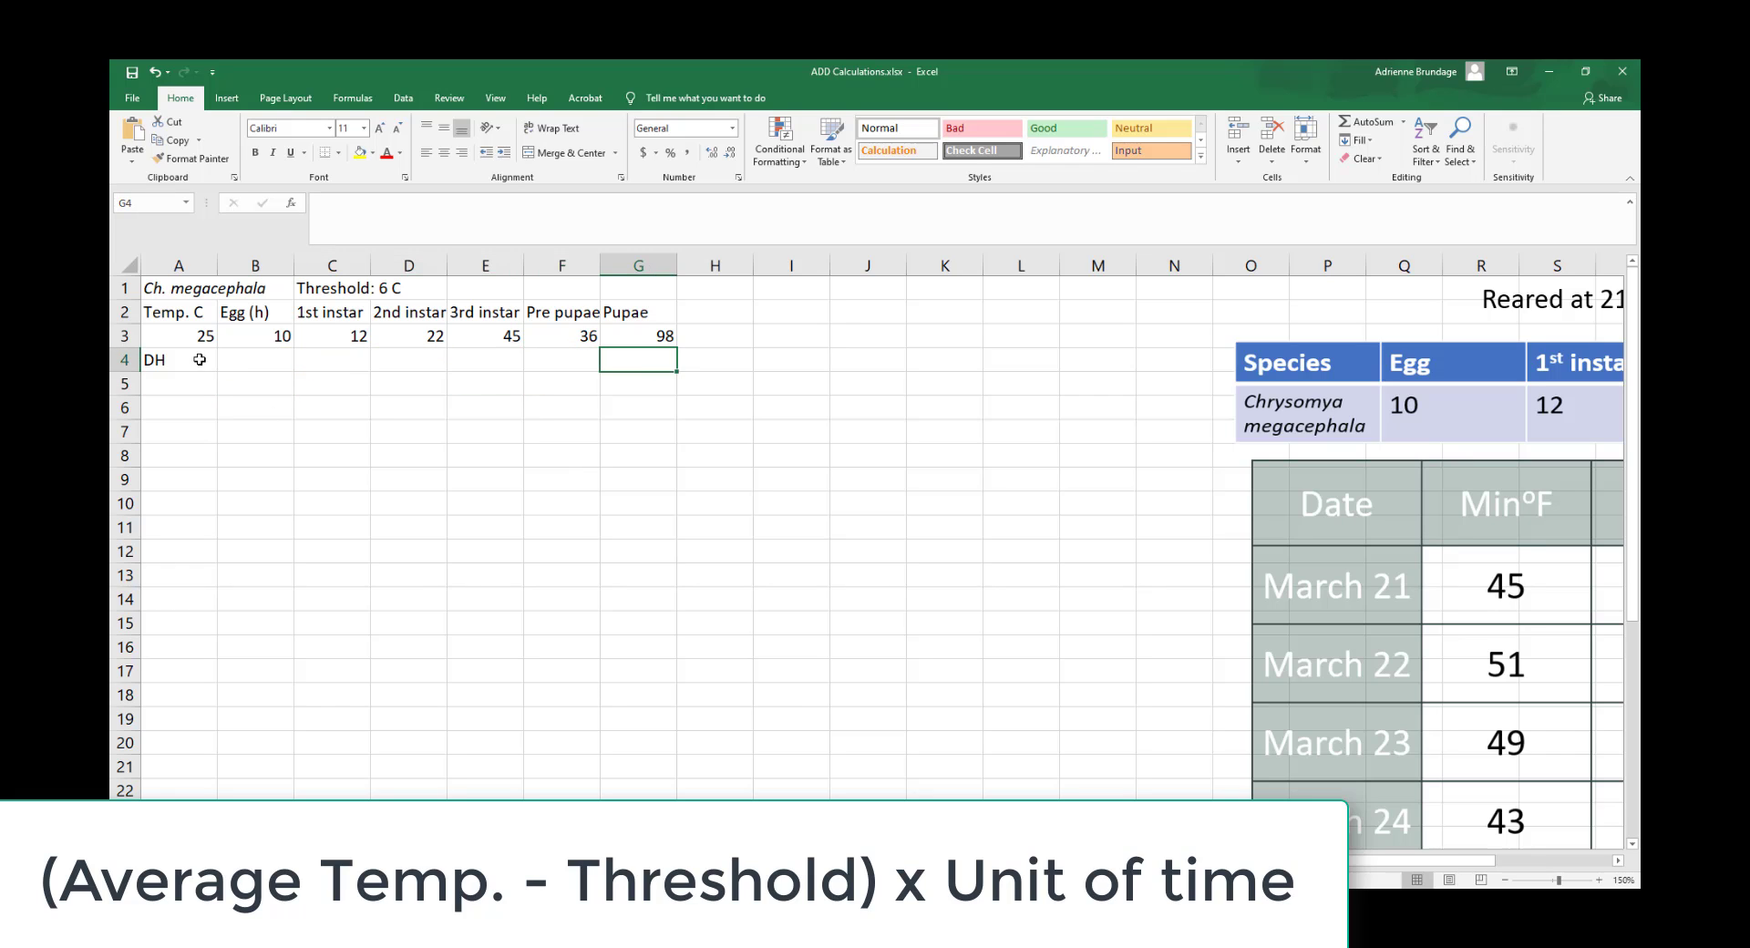
left_click(249, 361)
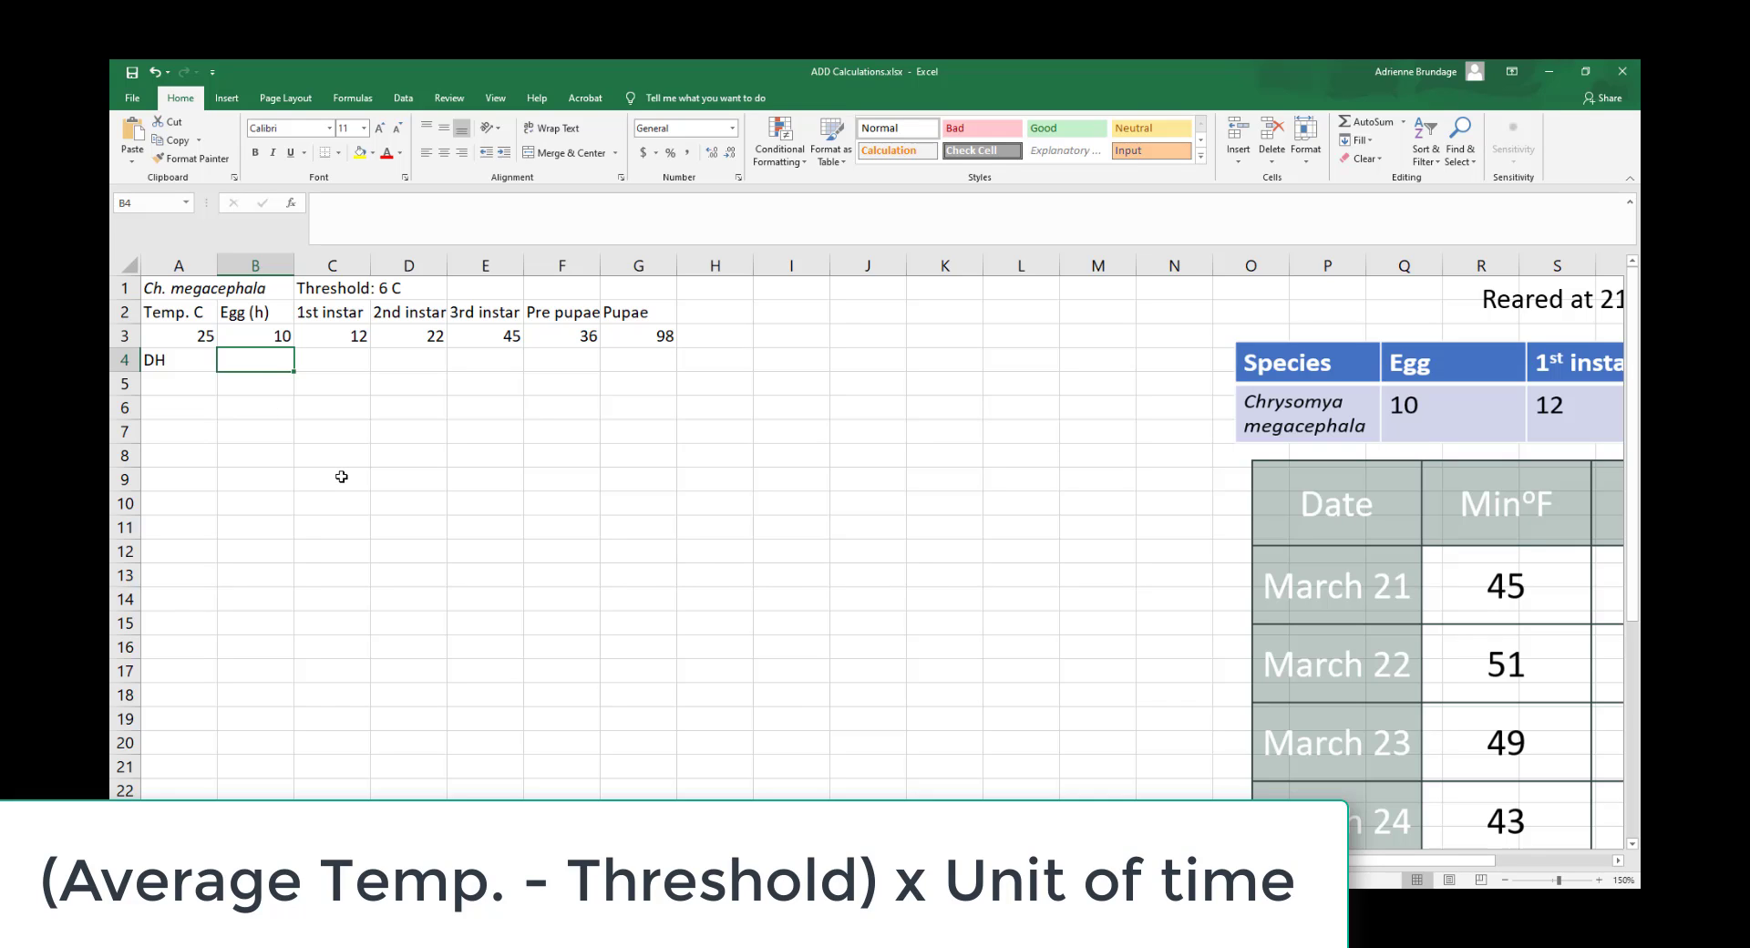
left_click(1599, 880)
left_click(1600, 880)
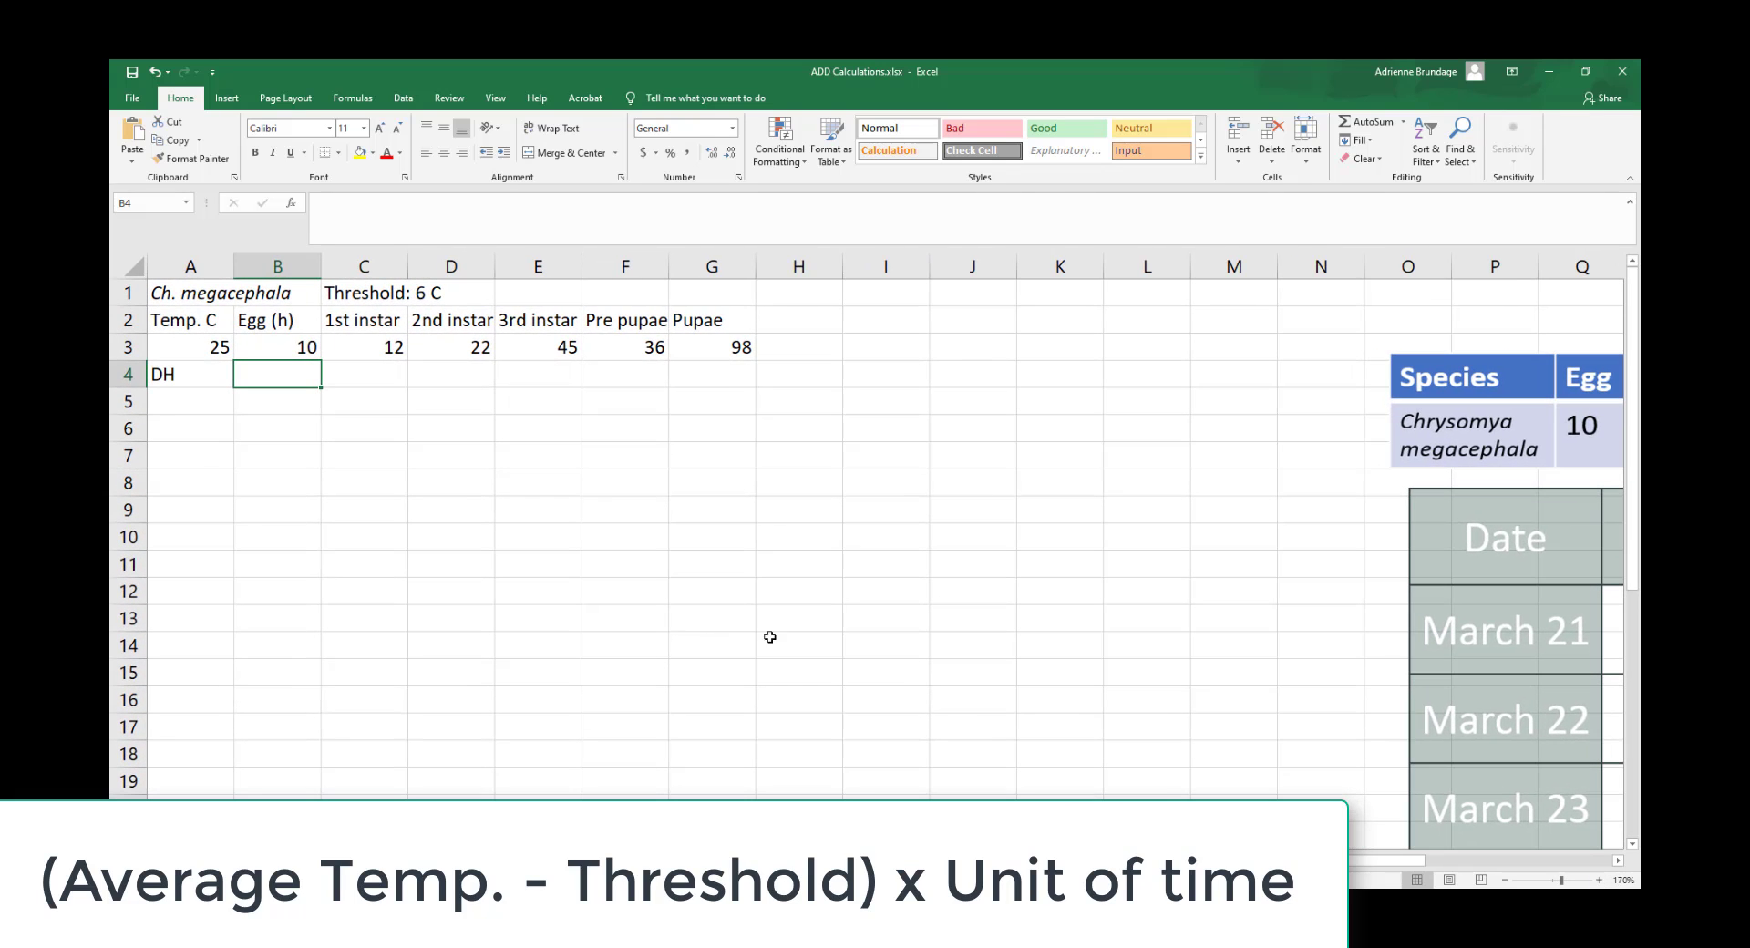
left_click(1504, 881)
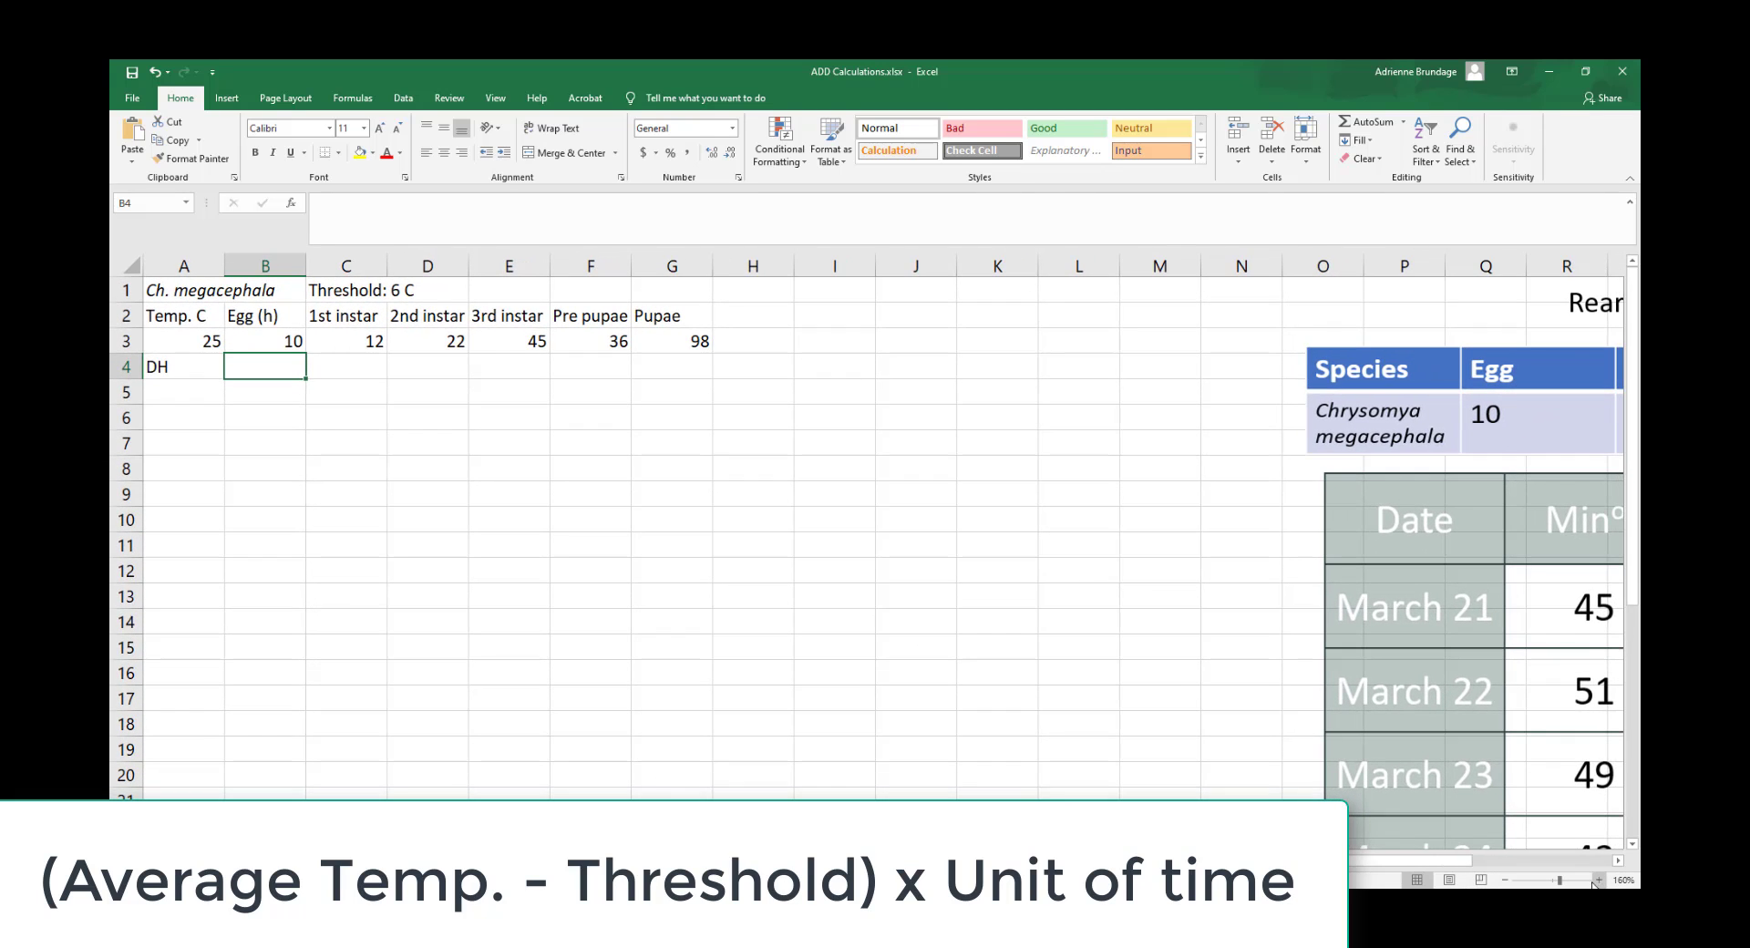
left_click(1596, 880)
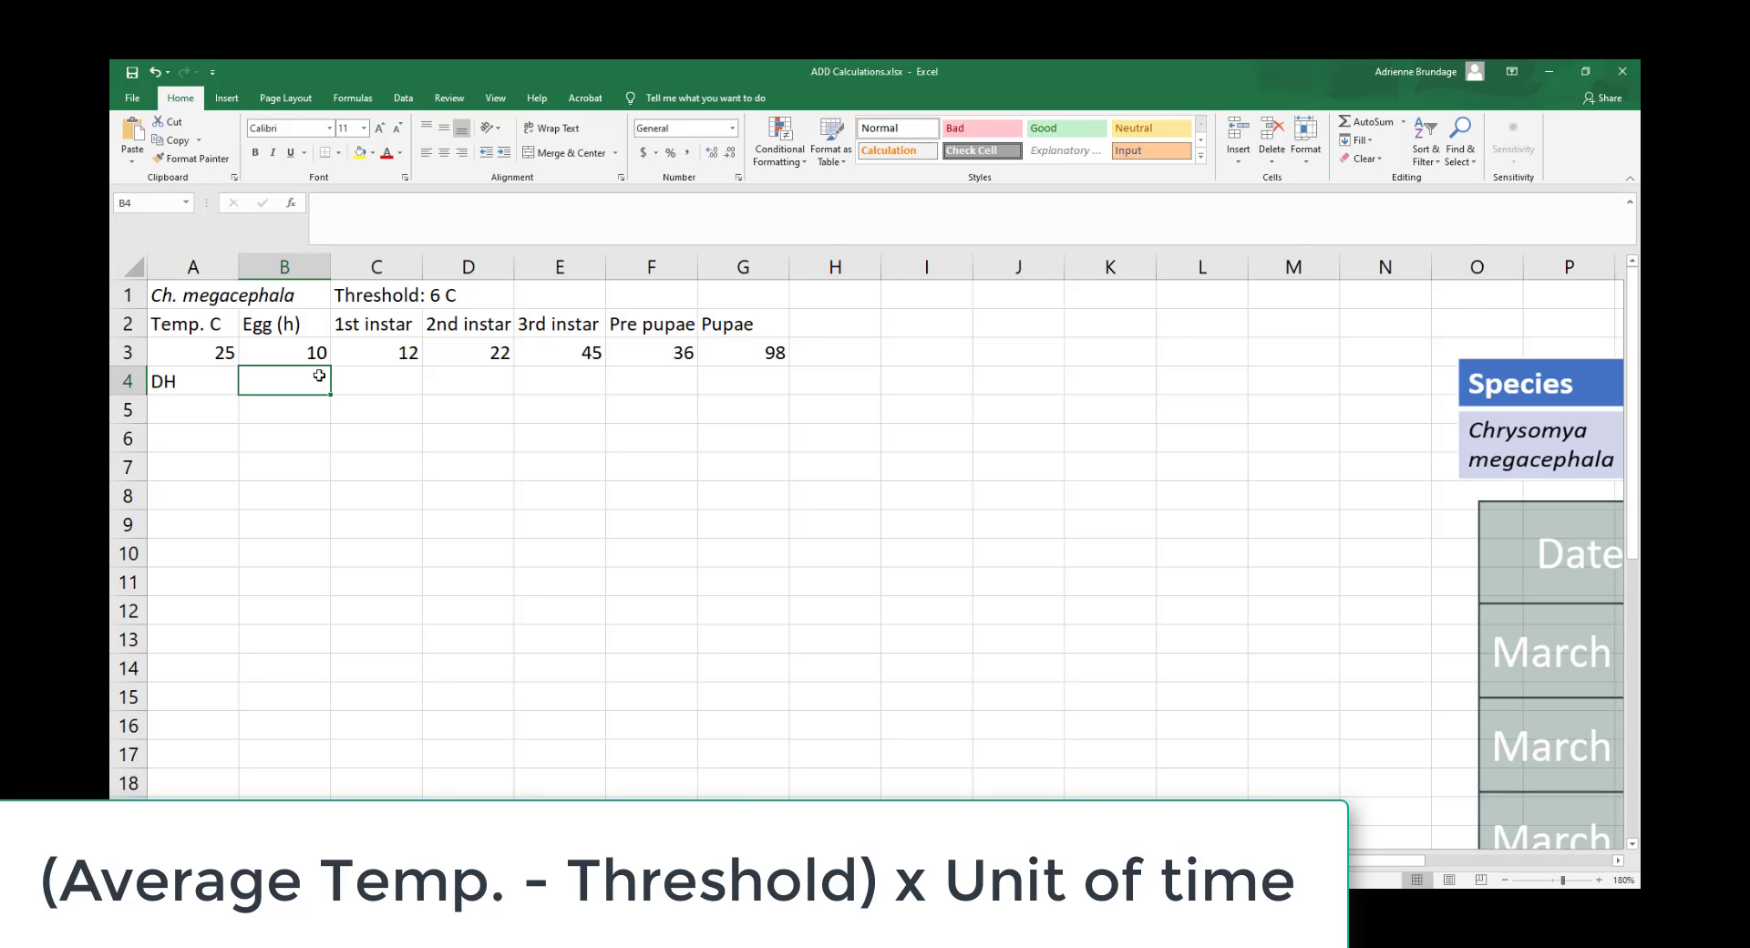
Type = in B4 to begin the egg-stage degree-hours formula
type("=")
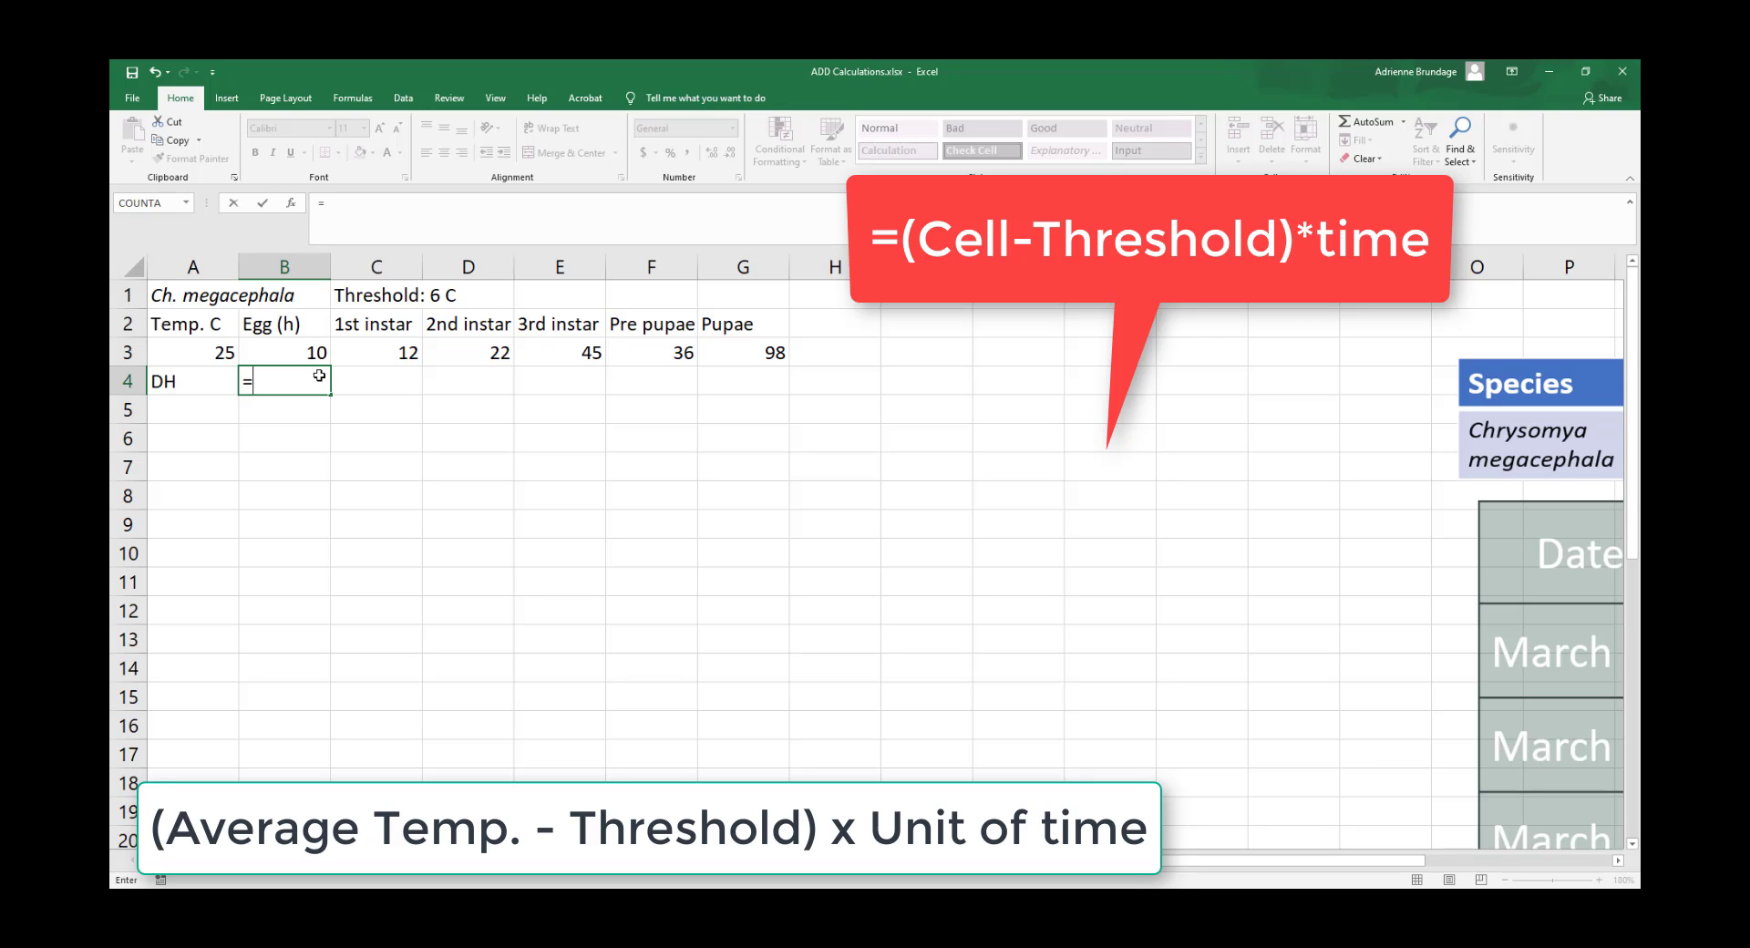
Begin B4's formula as =(A3-6), taking the 6 degree threshold from the A3 temperature
type("(")
left_click(209, 350)
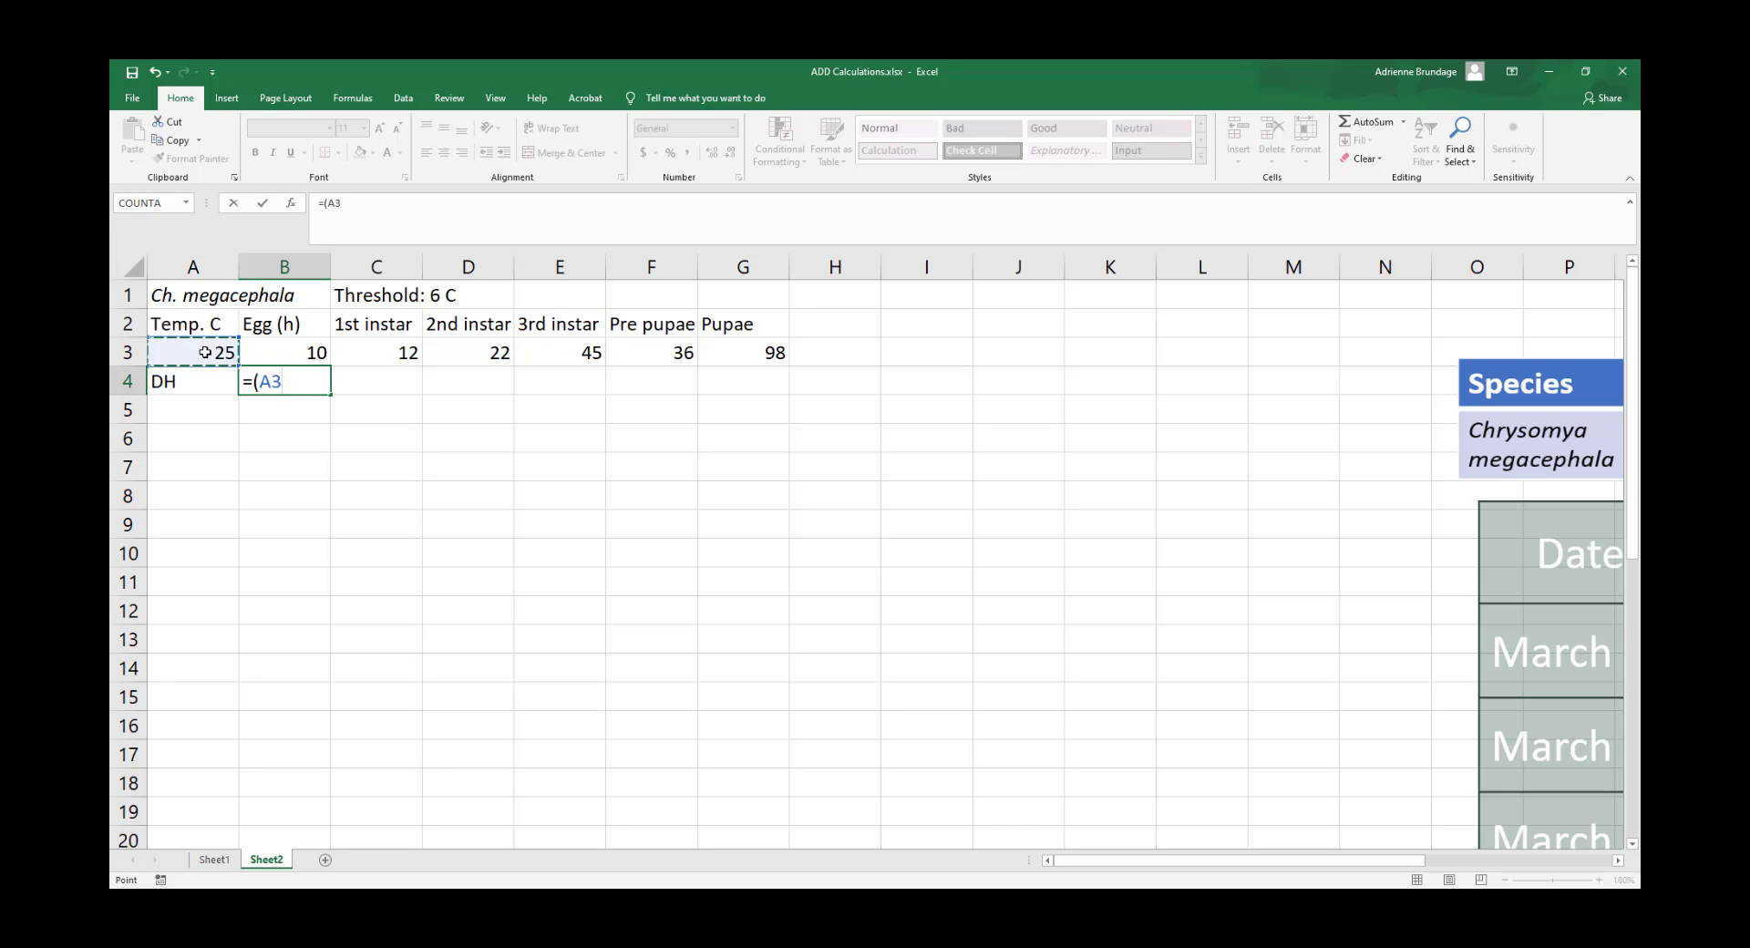
key("BackSpace")
key("BackSpace")
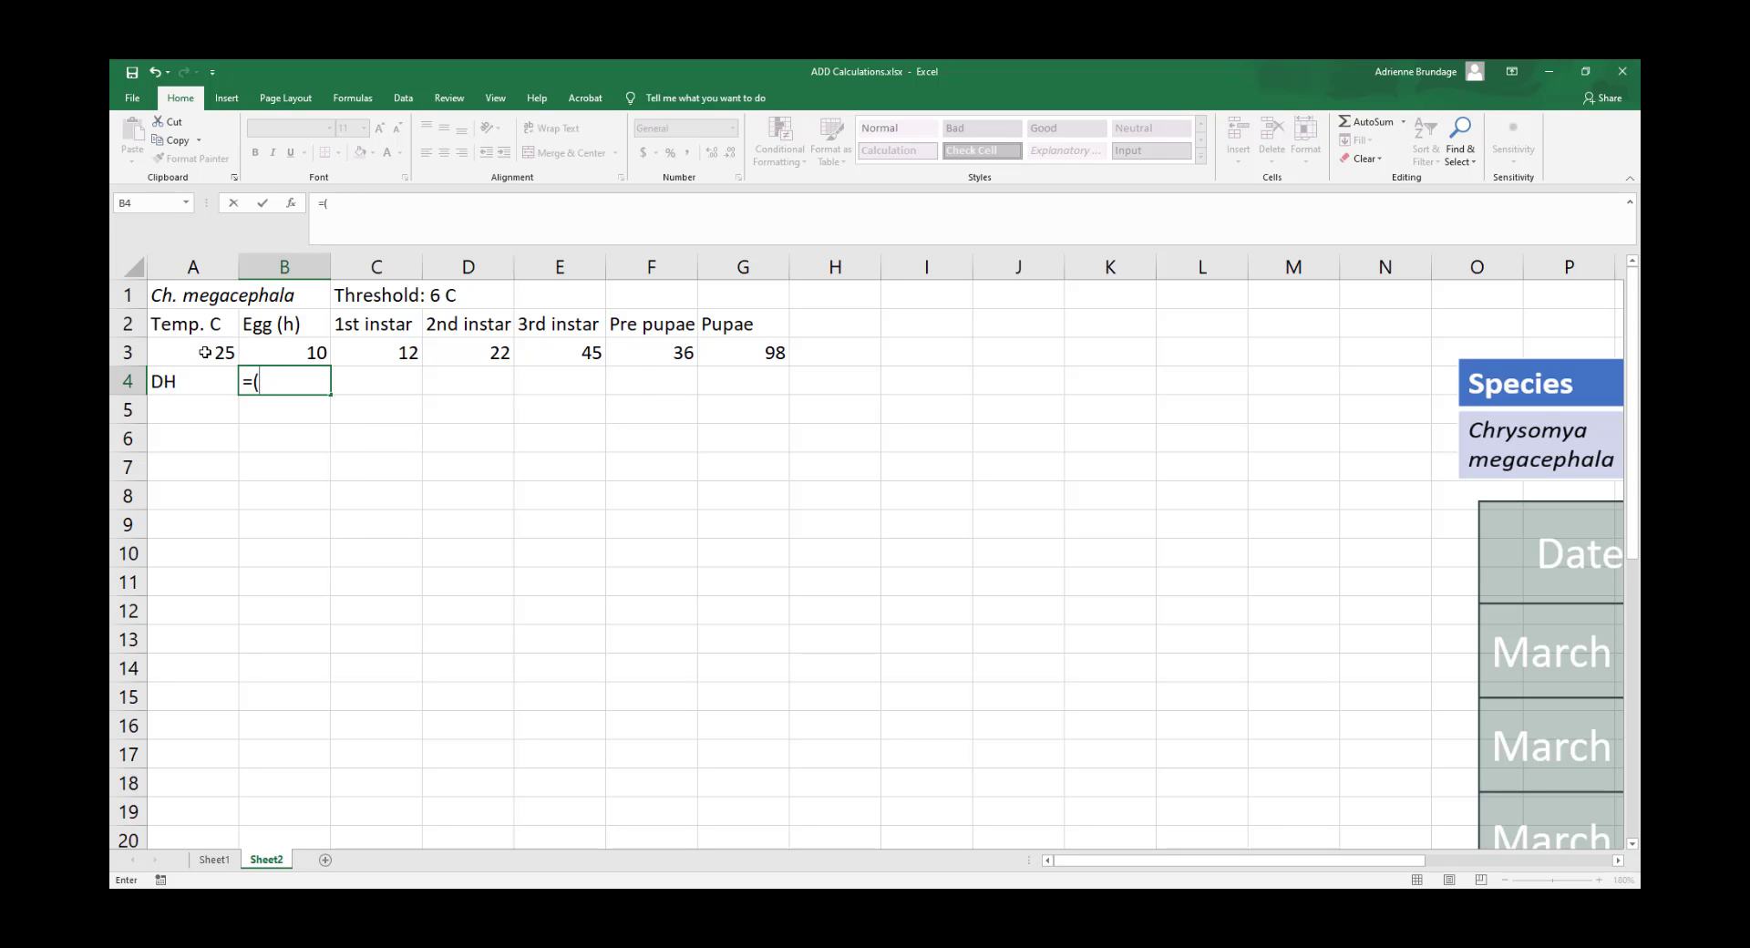
type("A3-6")
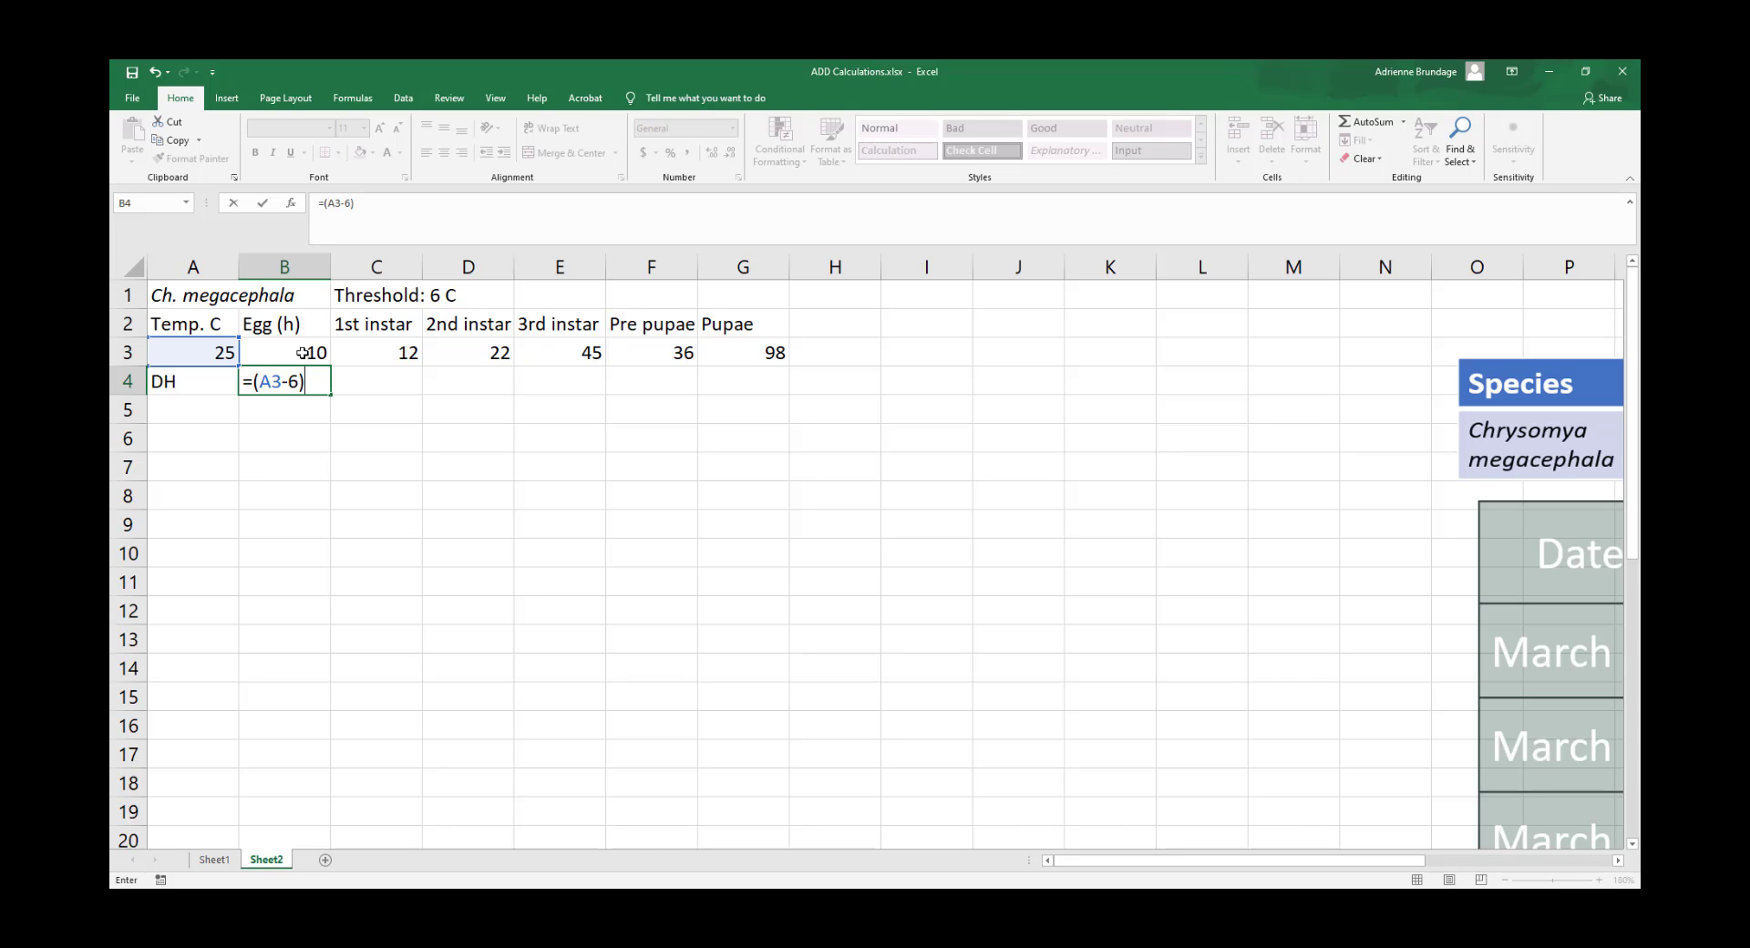
Complete B4 as =(A3-6)*B3 so the egg stage shows 190 degree hours
type("*")
left_click(314, 352)
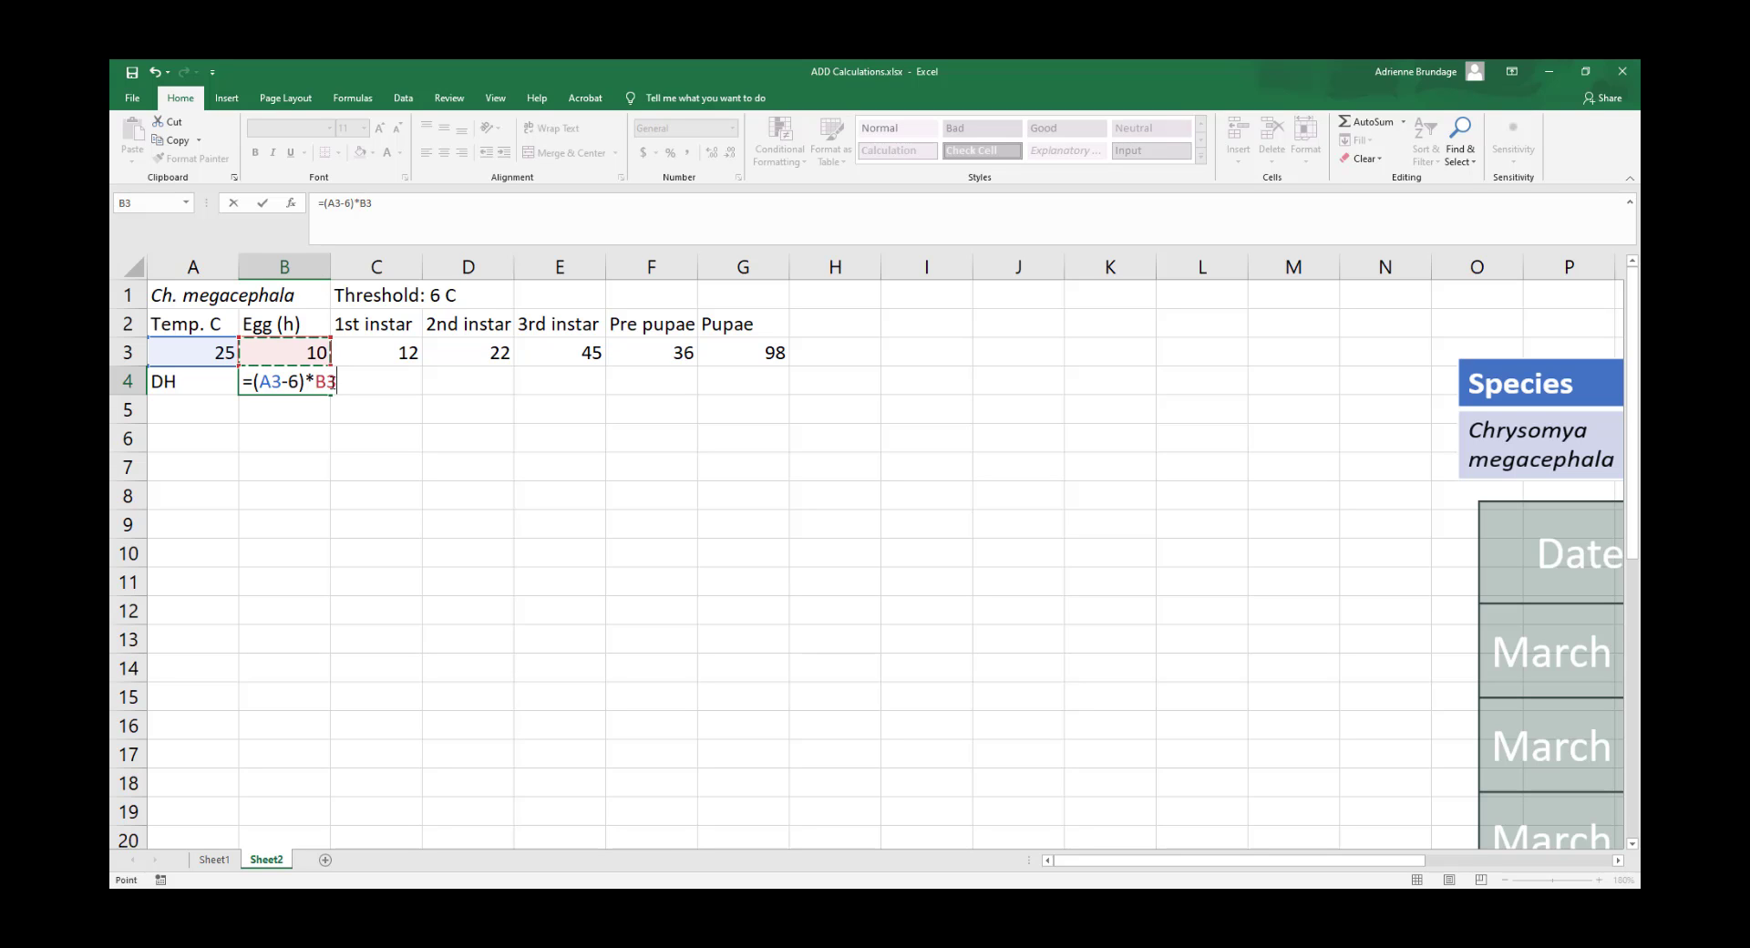
left_click(276, 374)
key("Return")
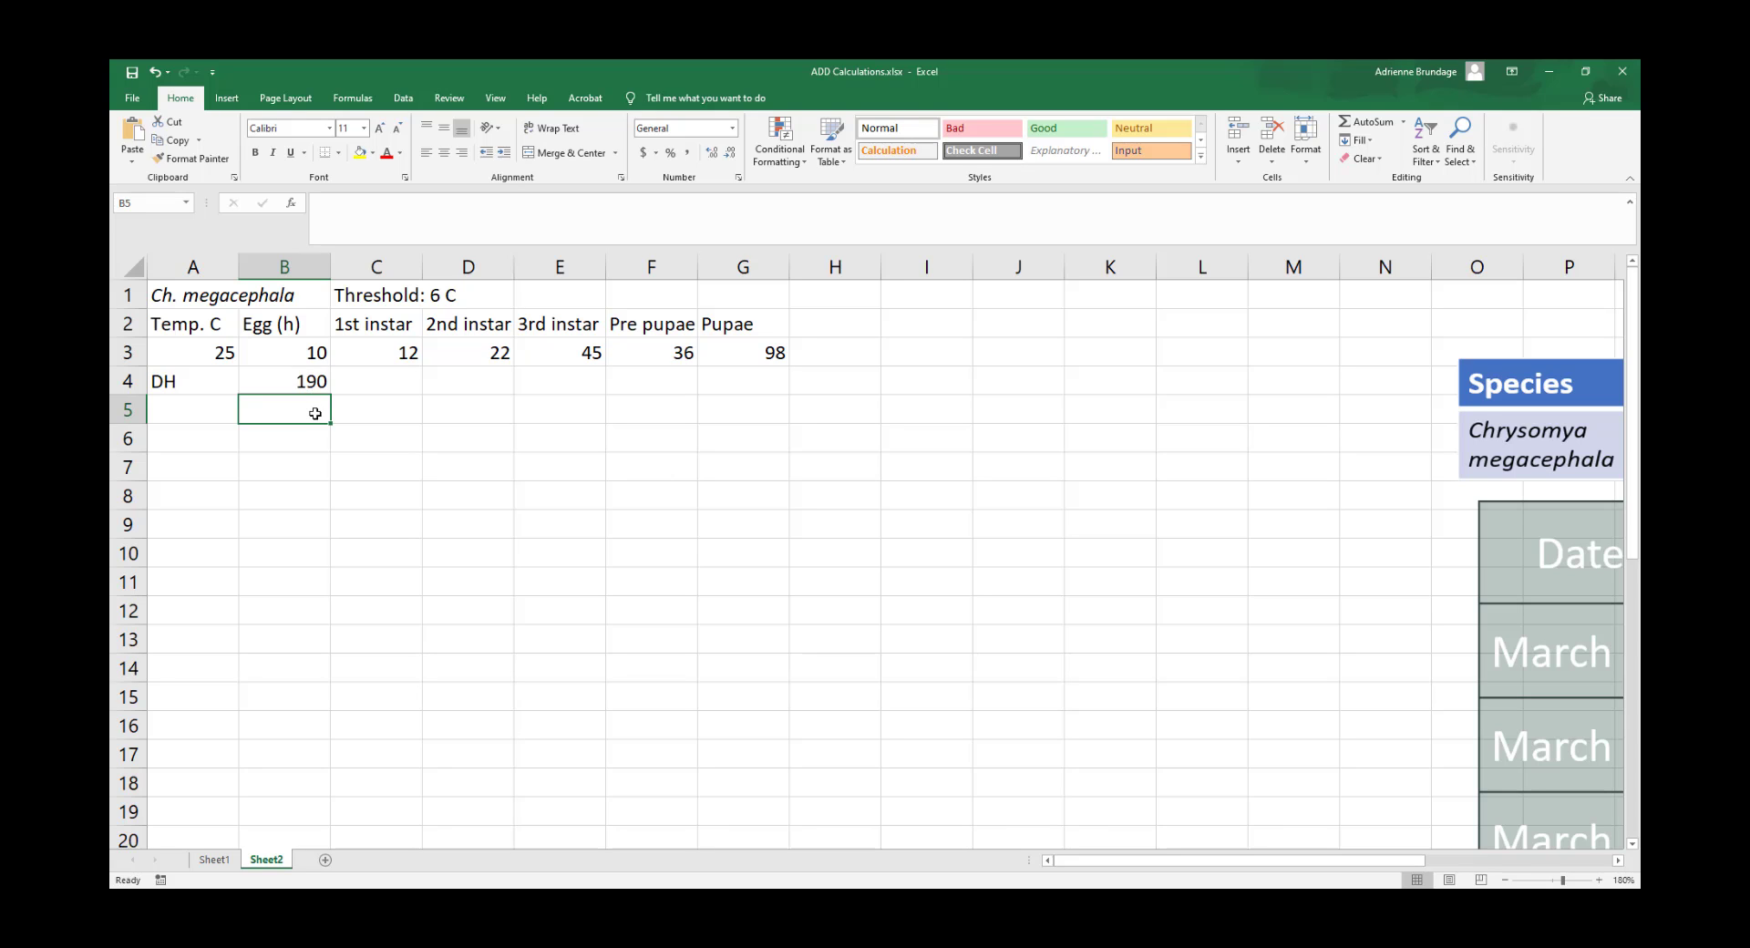
Check the formula behind the 190 result in B4
left_click(305, 380)
left_click(308, 419)
left_click(471, 415)
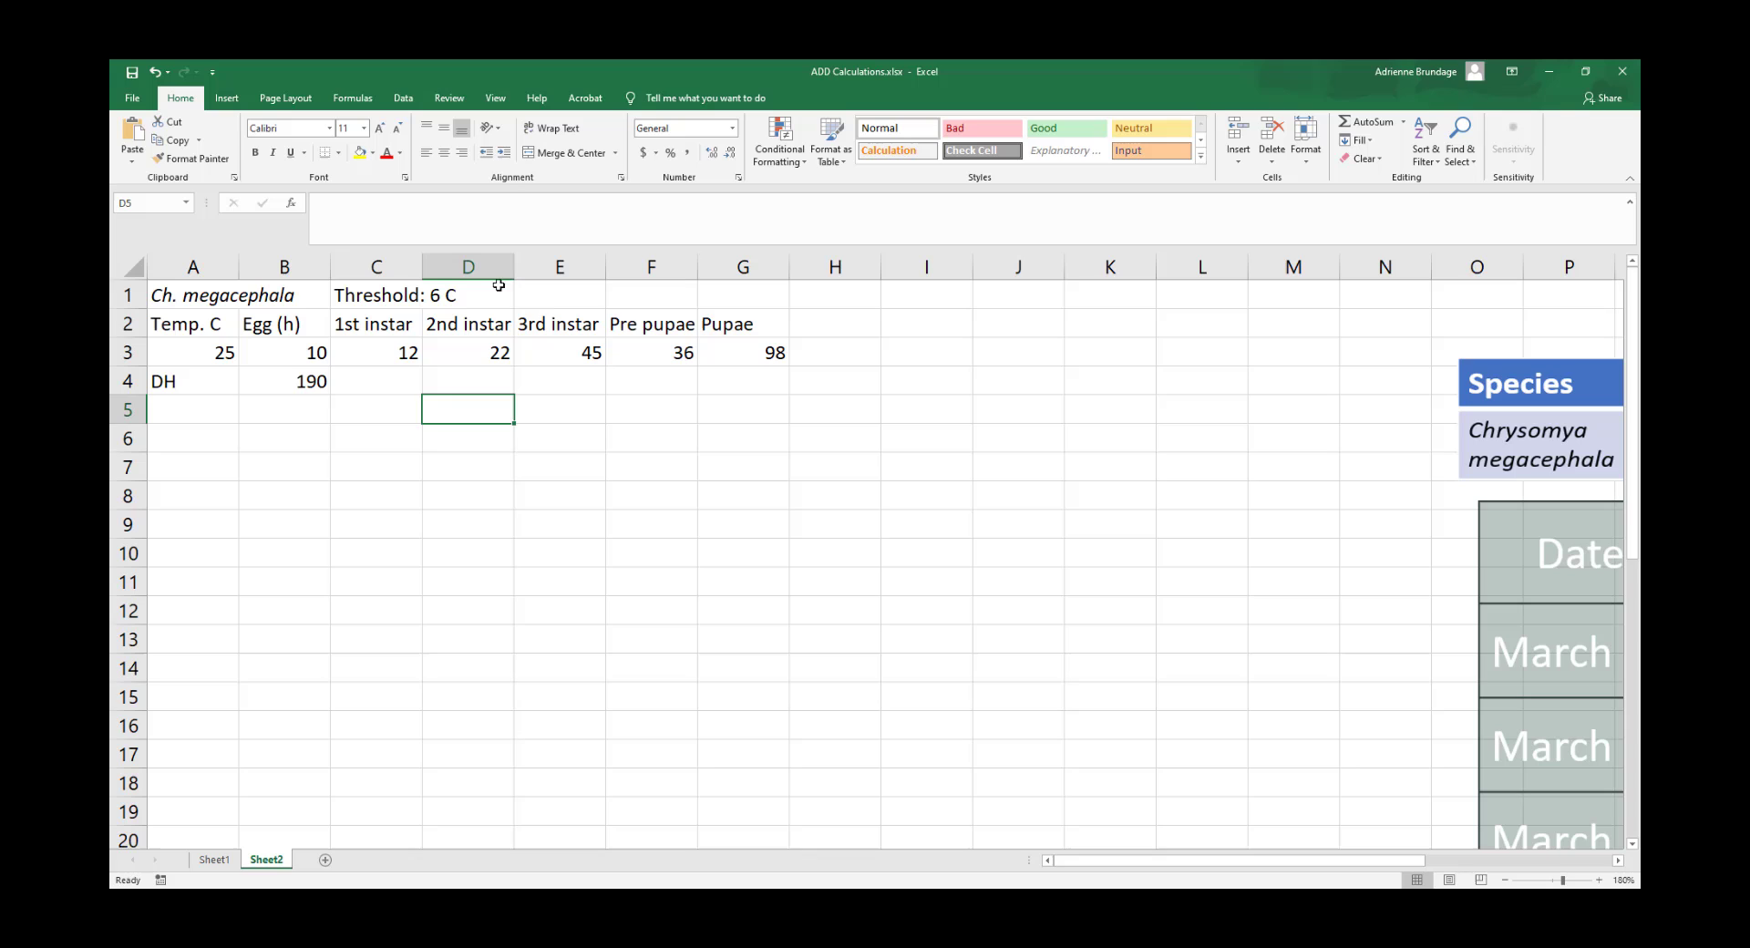
left_click(707, 411)
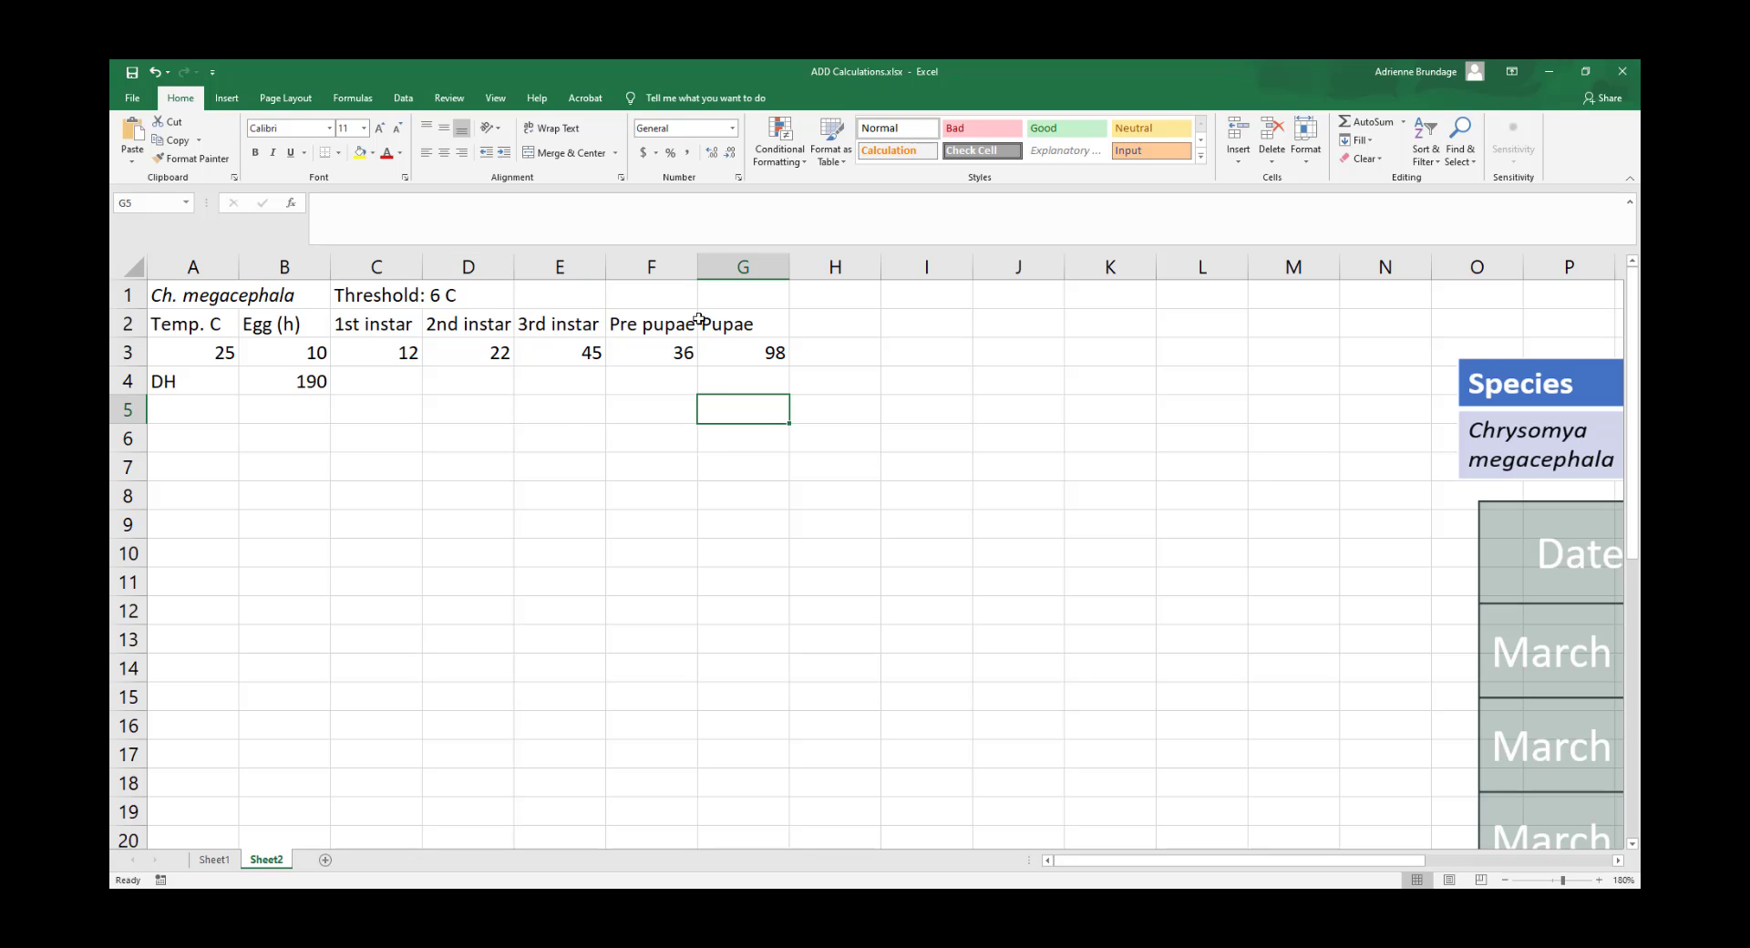
left_click(296, 387)
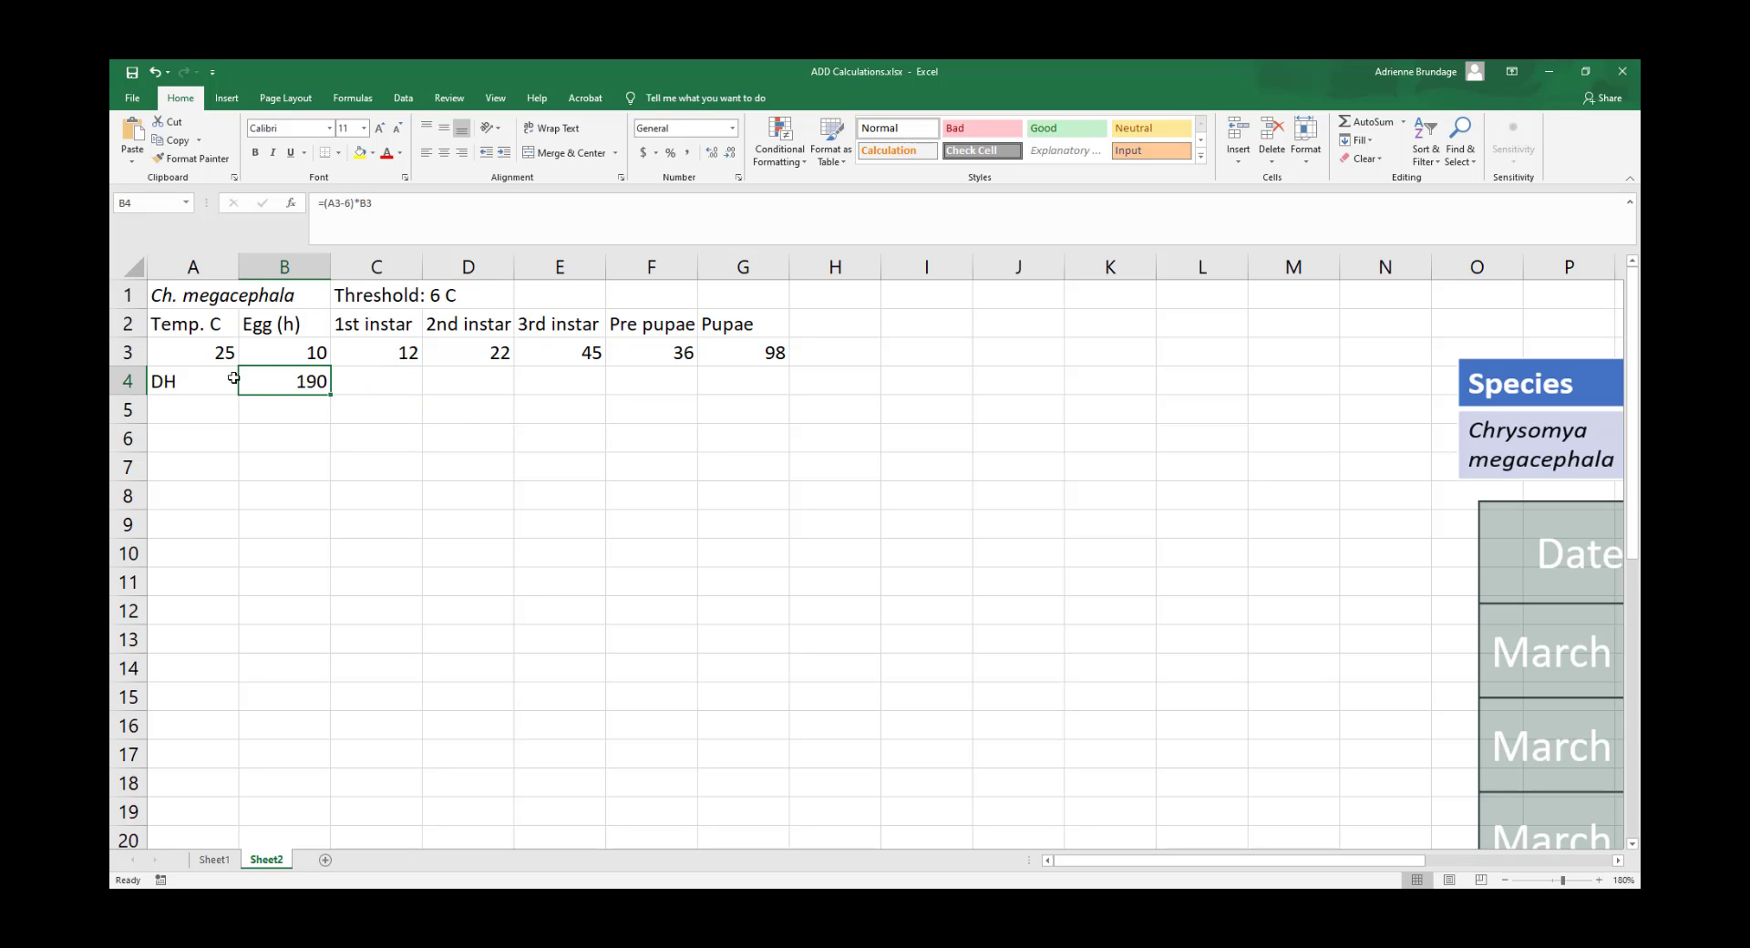
left_click(901, 347)
left_click(920, 315)
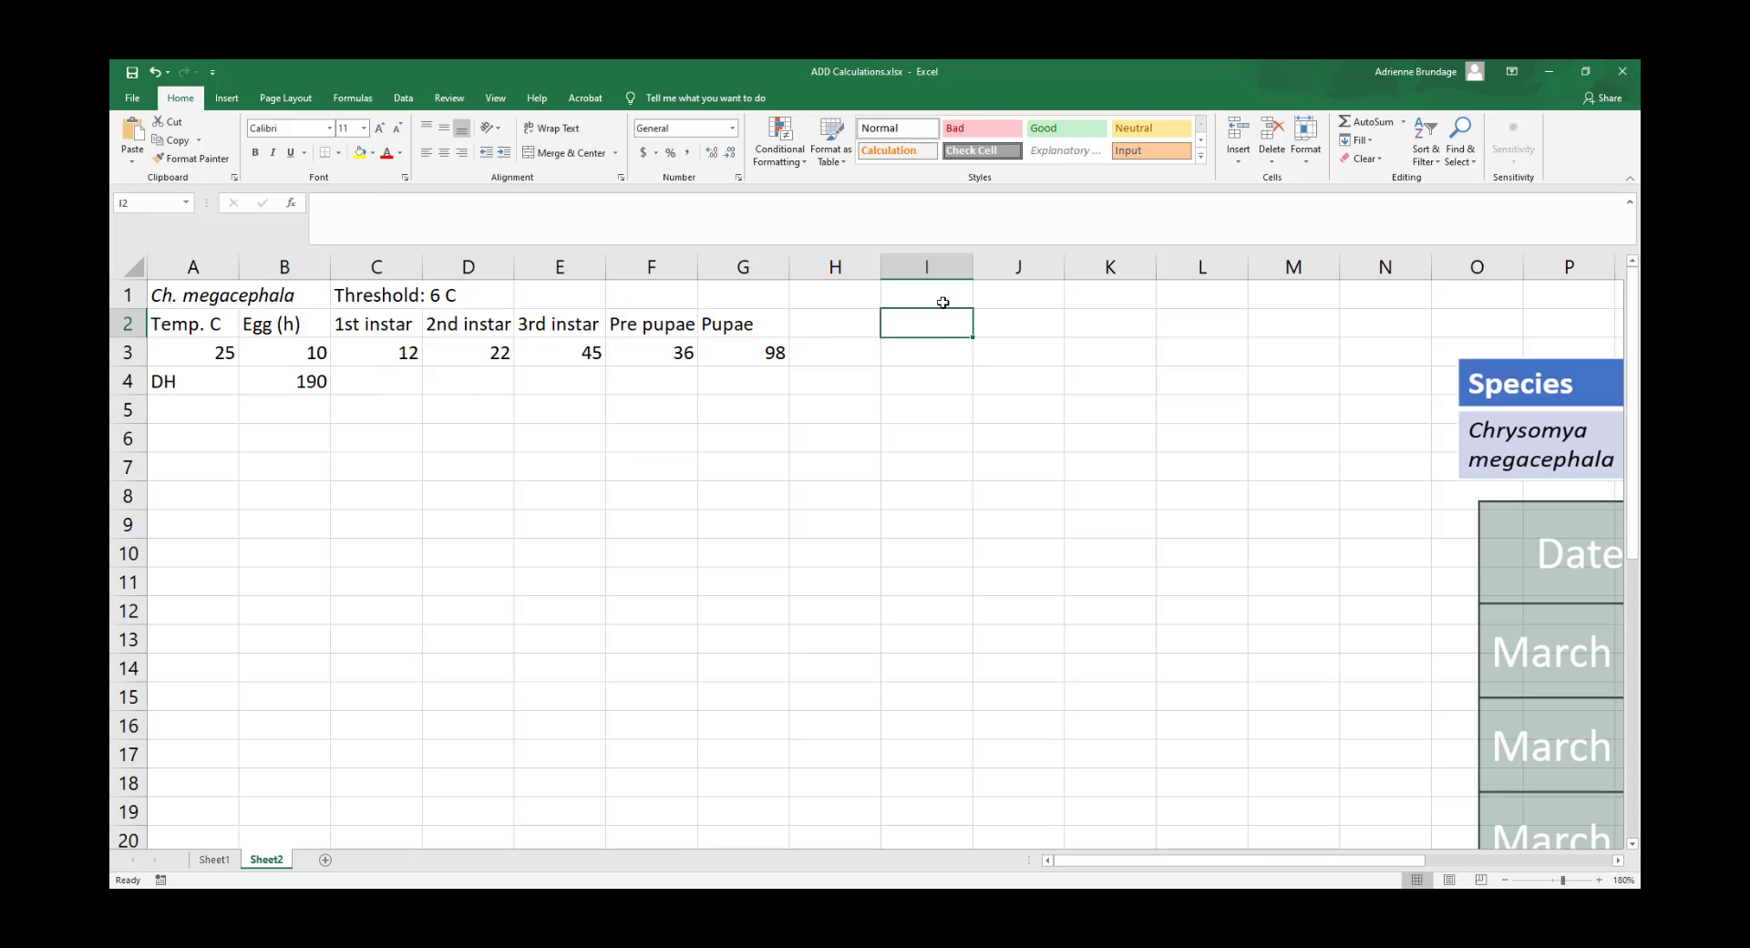
left_click(935, 352)
left_click(904, 296)
Enter a temporary threshold value of 6 in H1
left_click(820, 295)
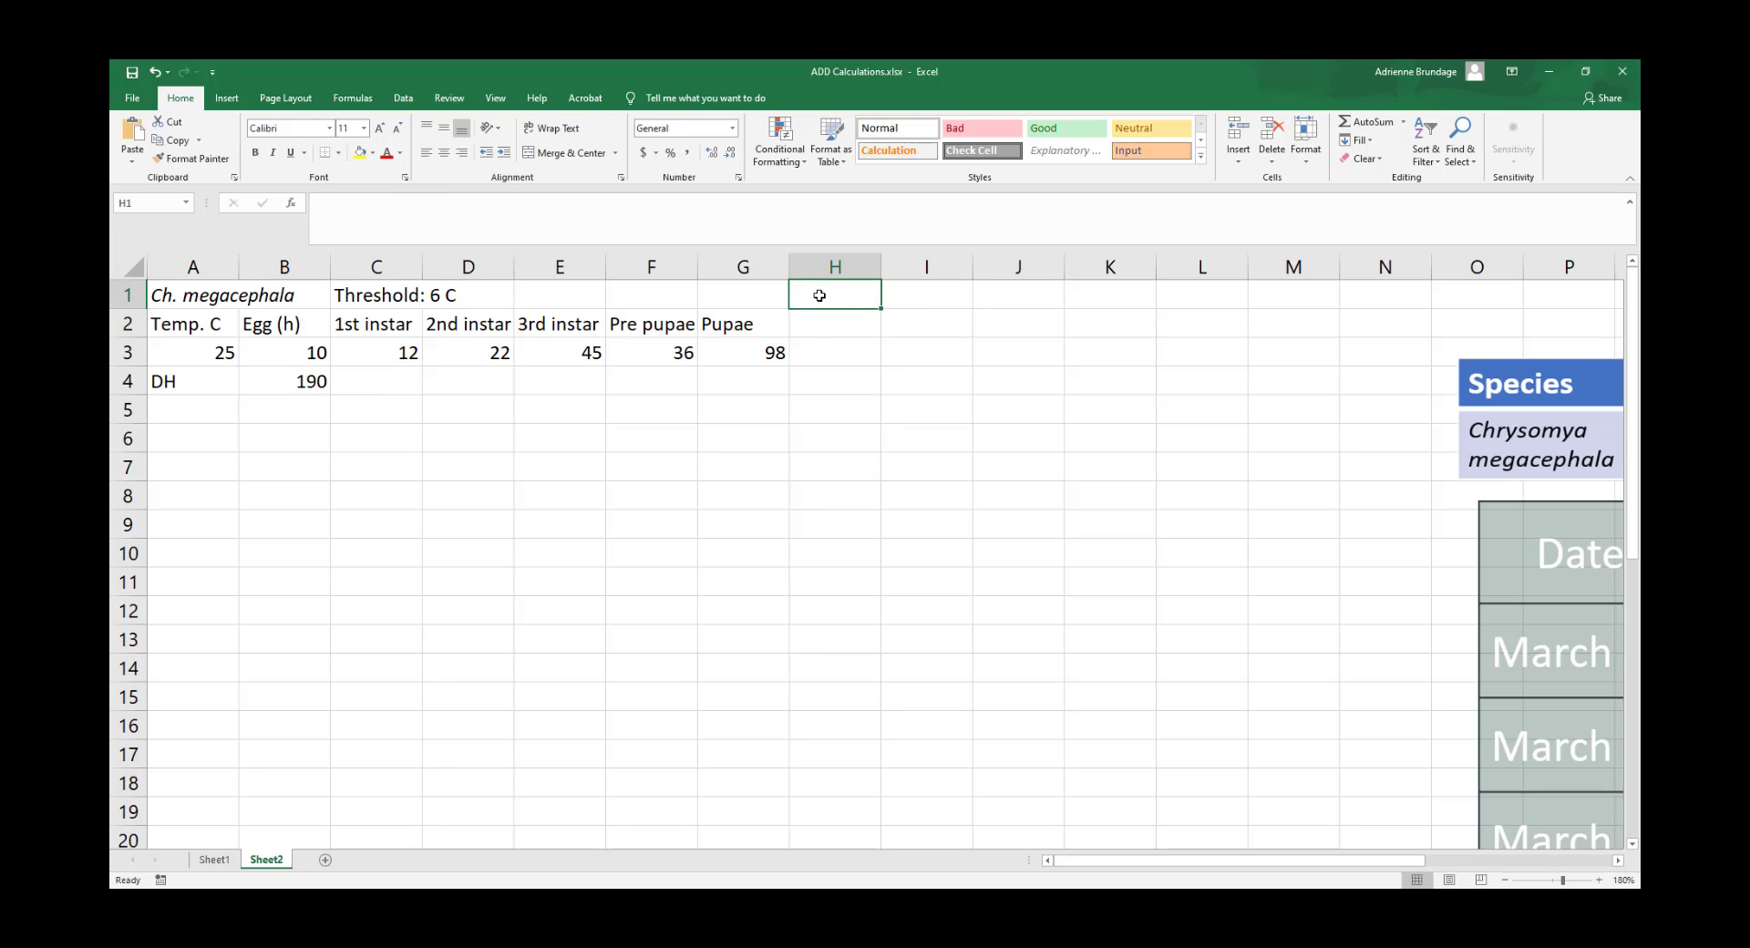
key("ctrl+g")
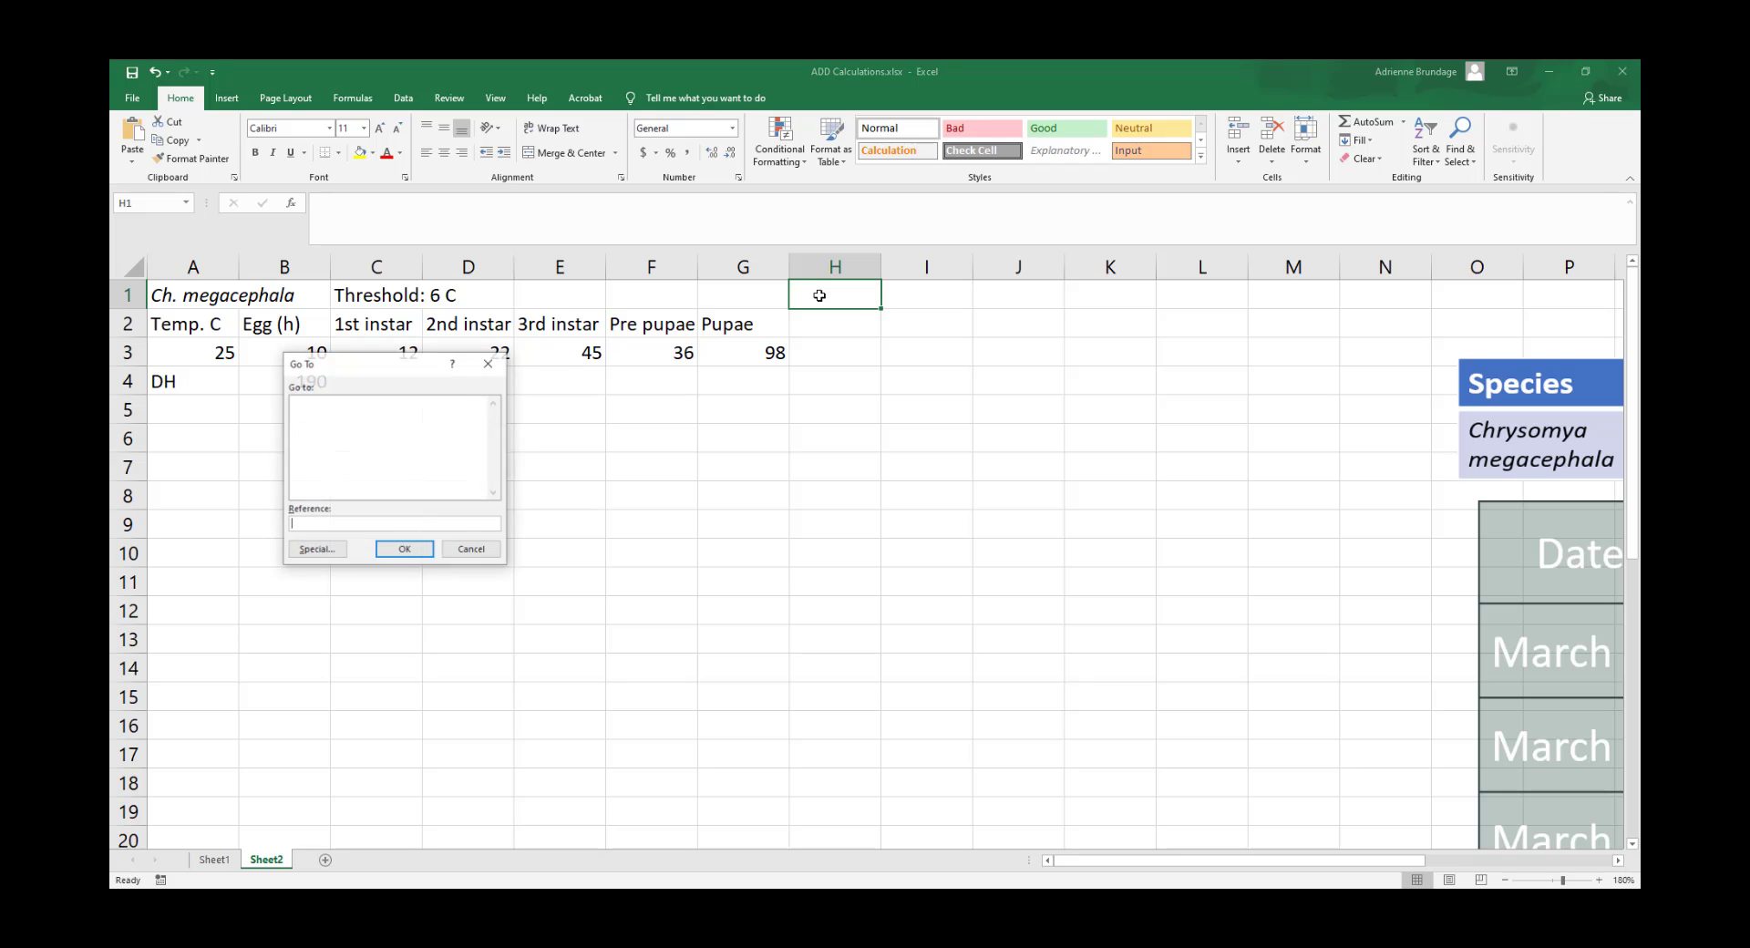
left_click(470, 549)
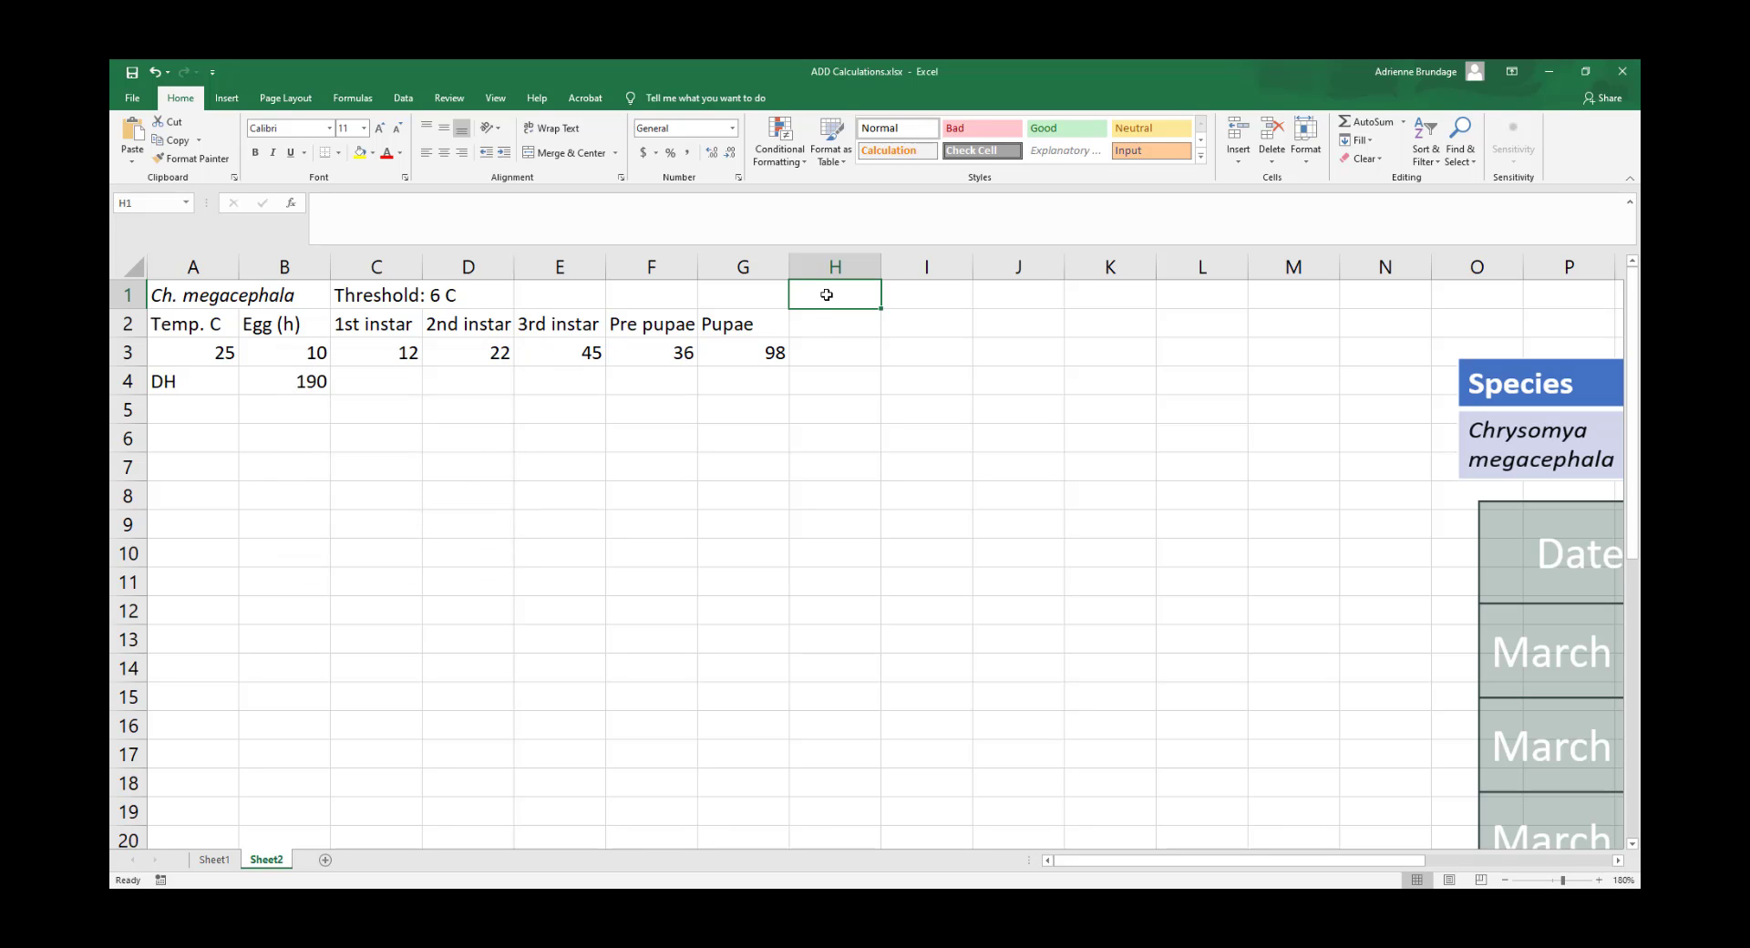
type("6")
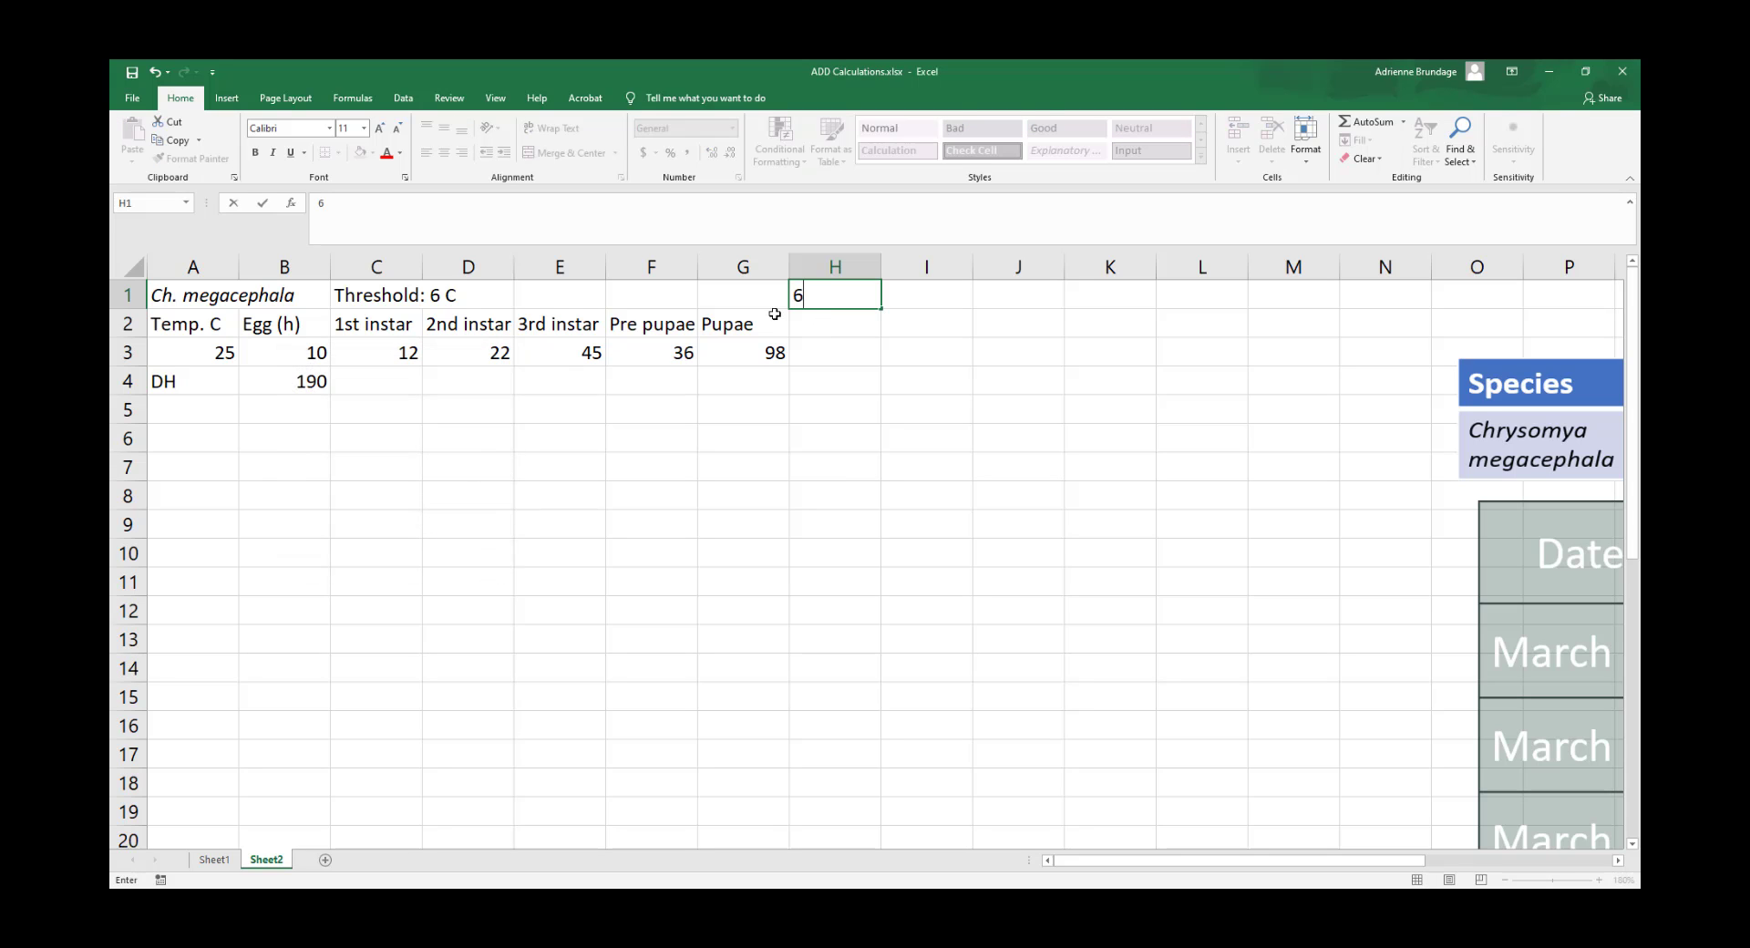
left_click(445, 295)
Trim C1 to read just 'Threshold' and enter the value 6 in D1
left_click(409, 290)
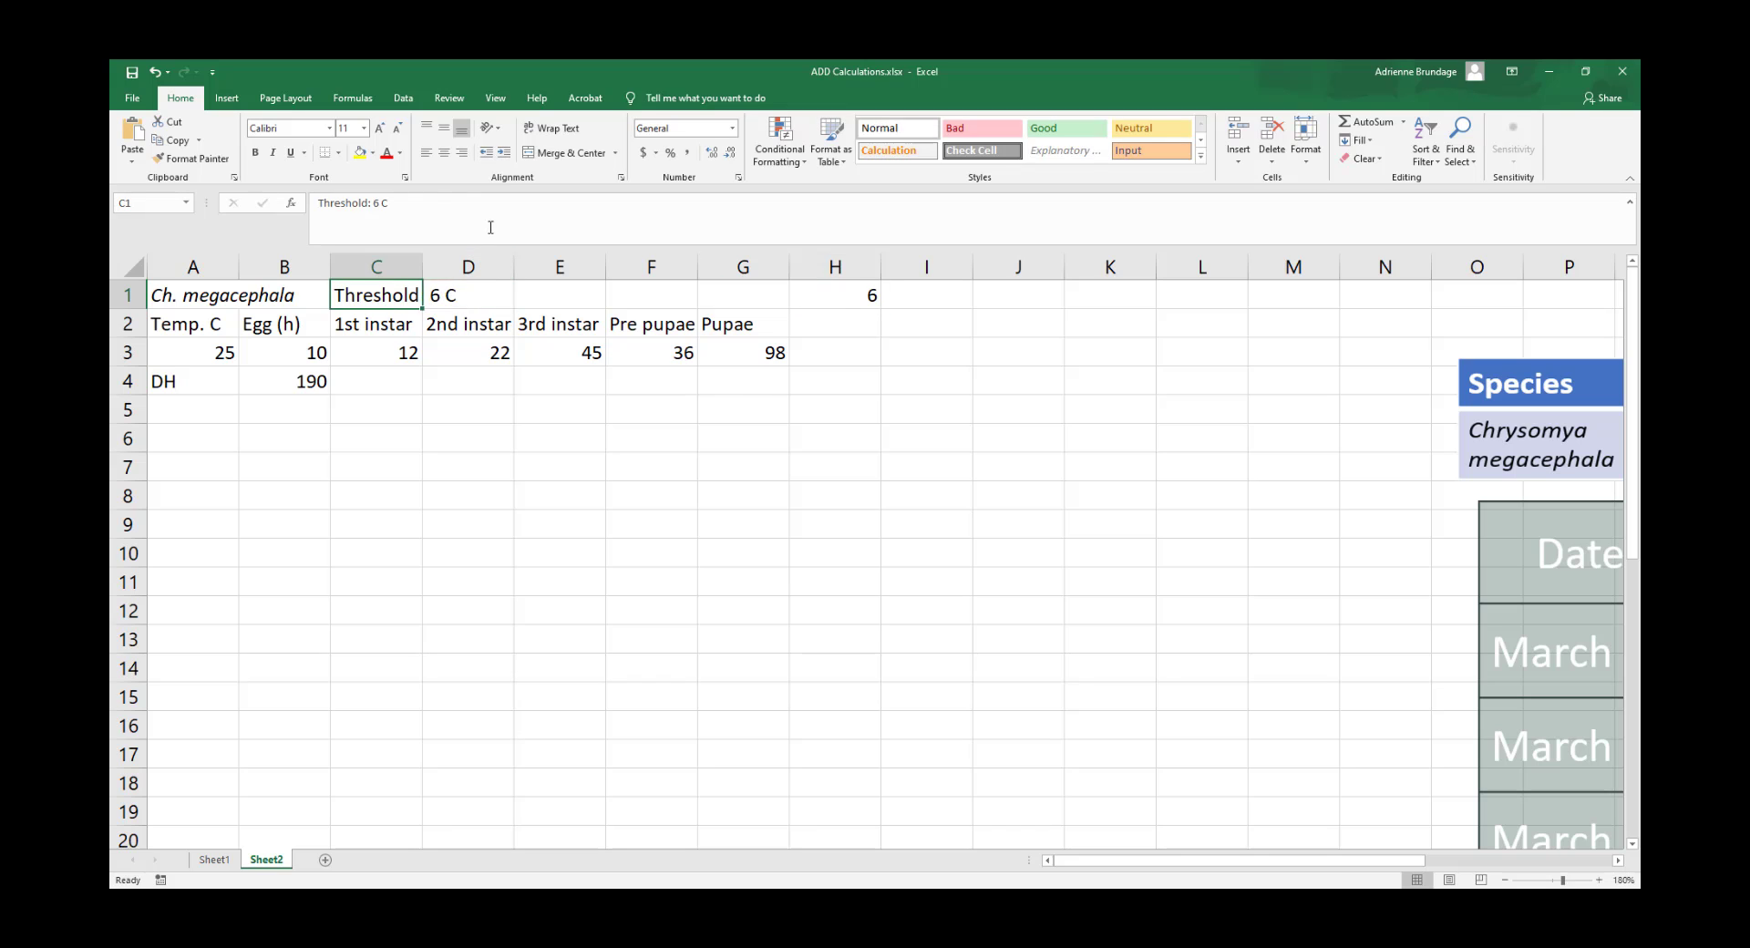
double_click(375, 202)
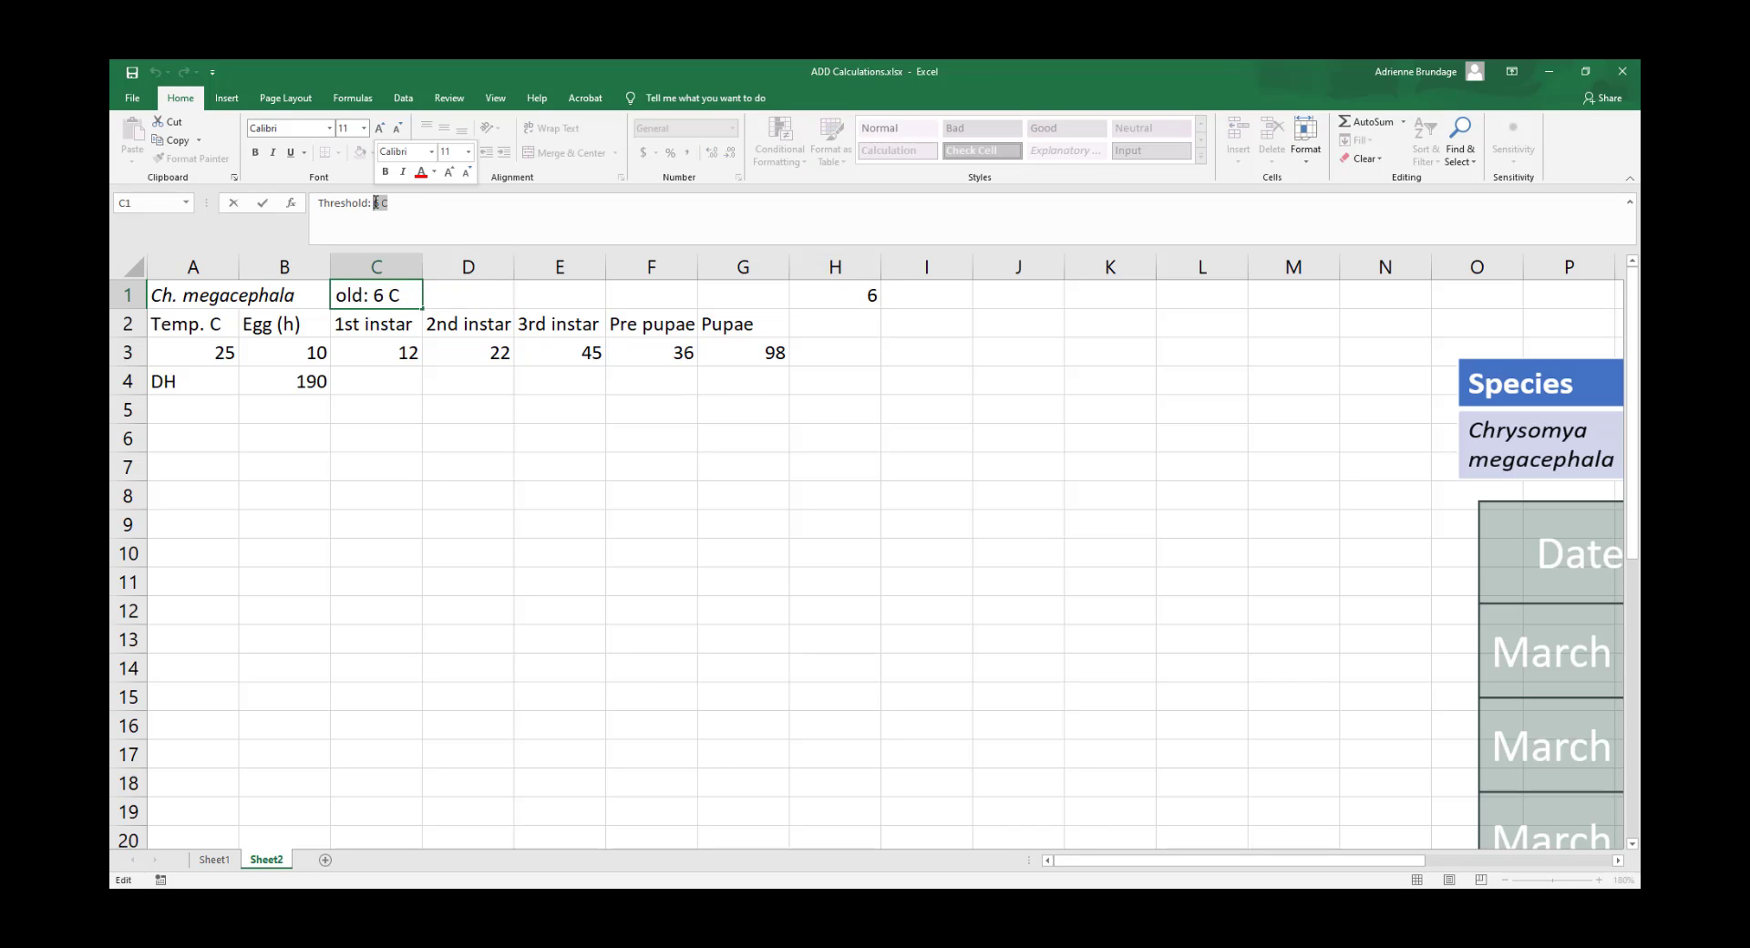
key("BackSpace")
left_click(455, 291)
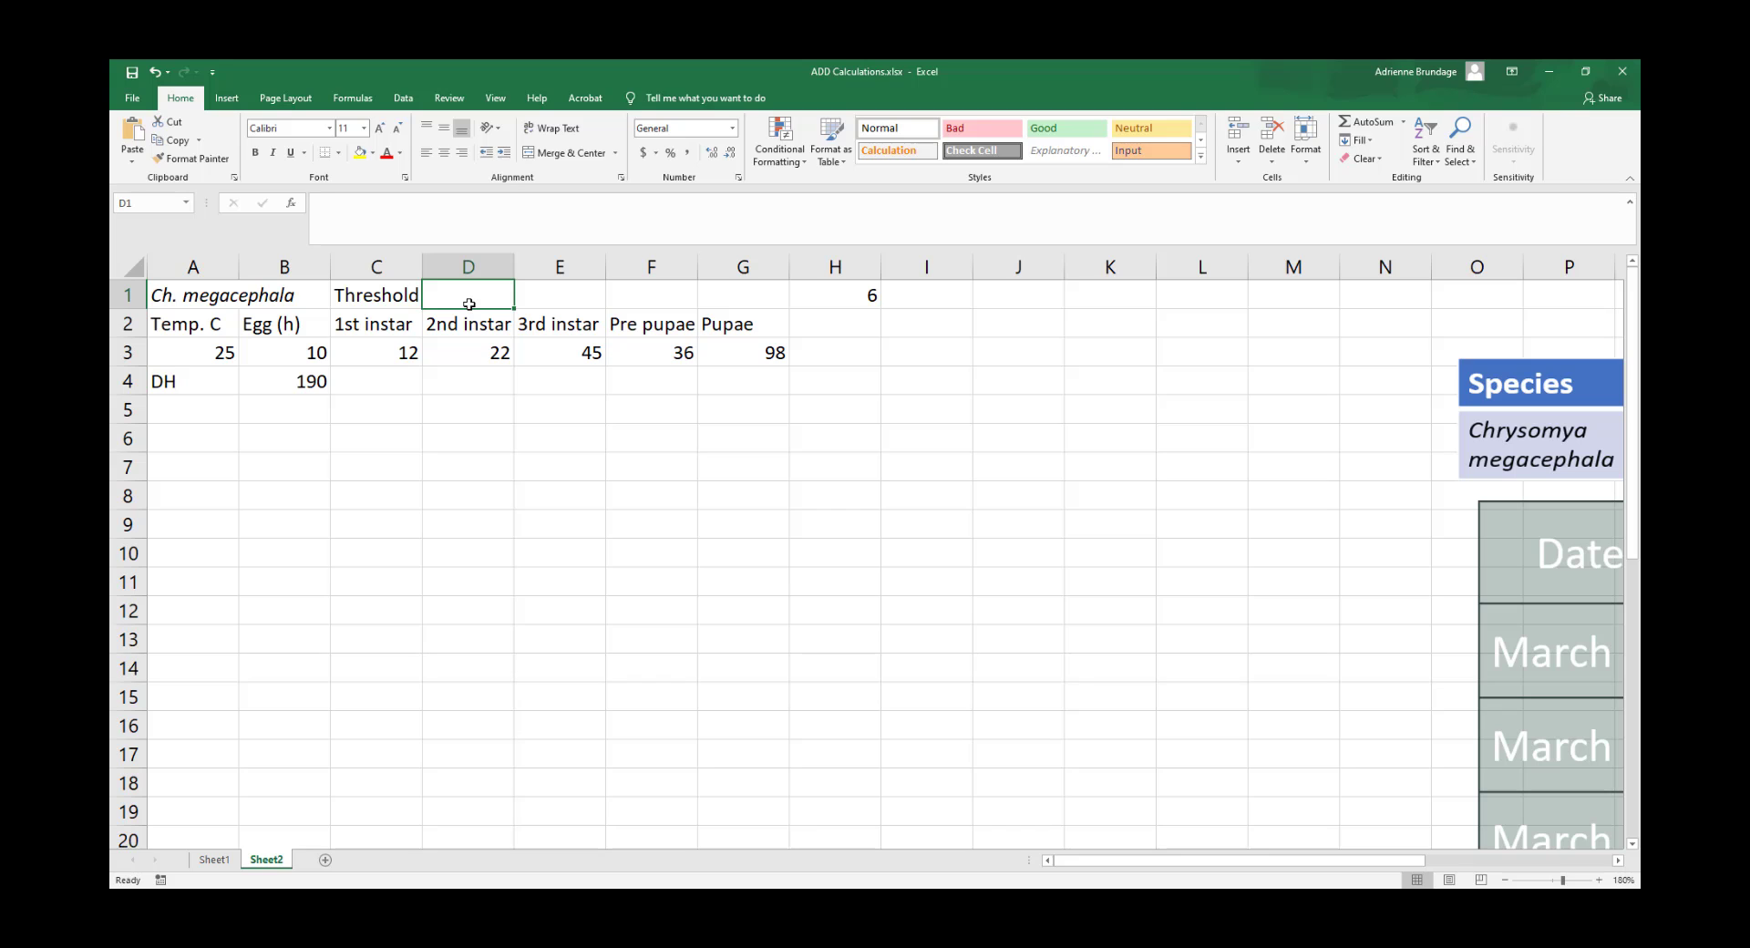
type("6")
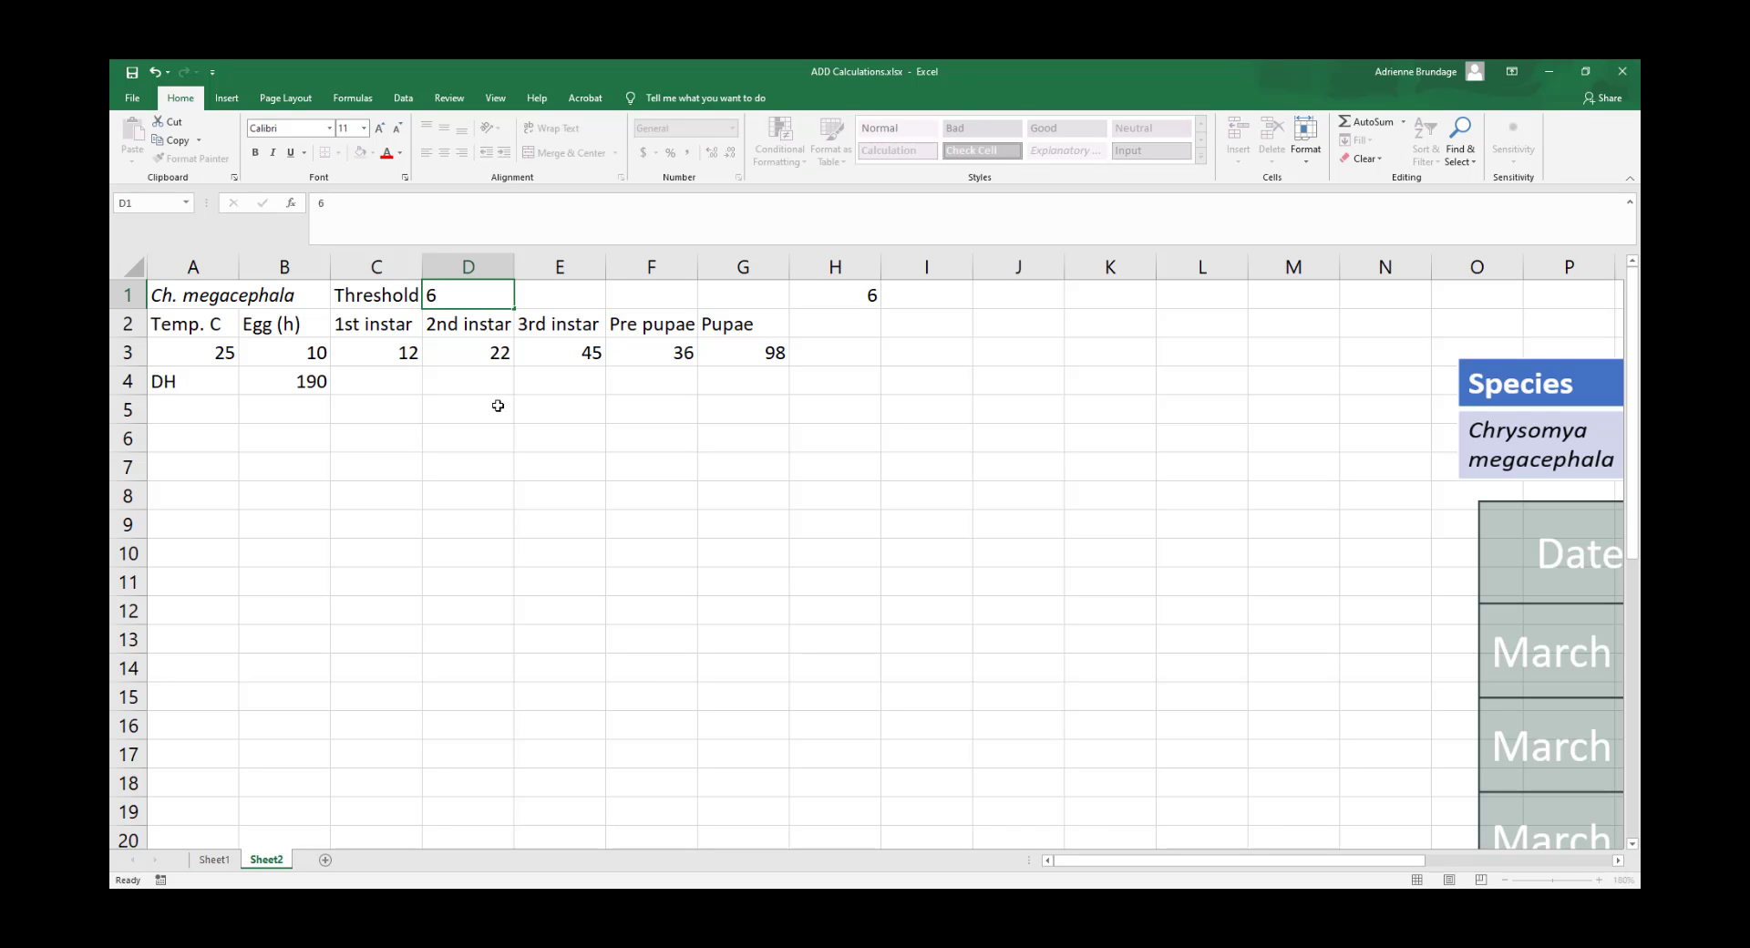
left_click(497, 406)
Clear the temporary 6 from H1
left_click(877, 292)
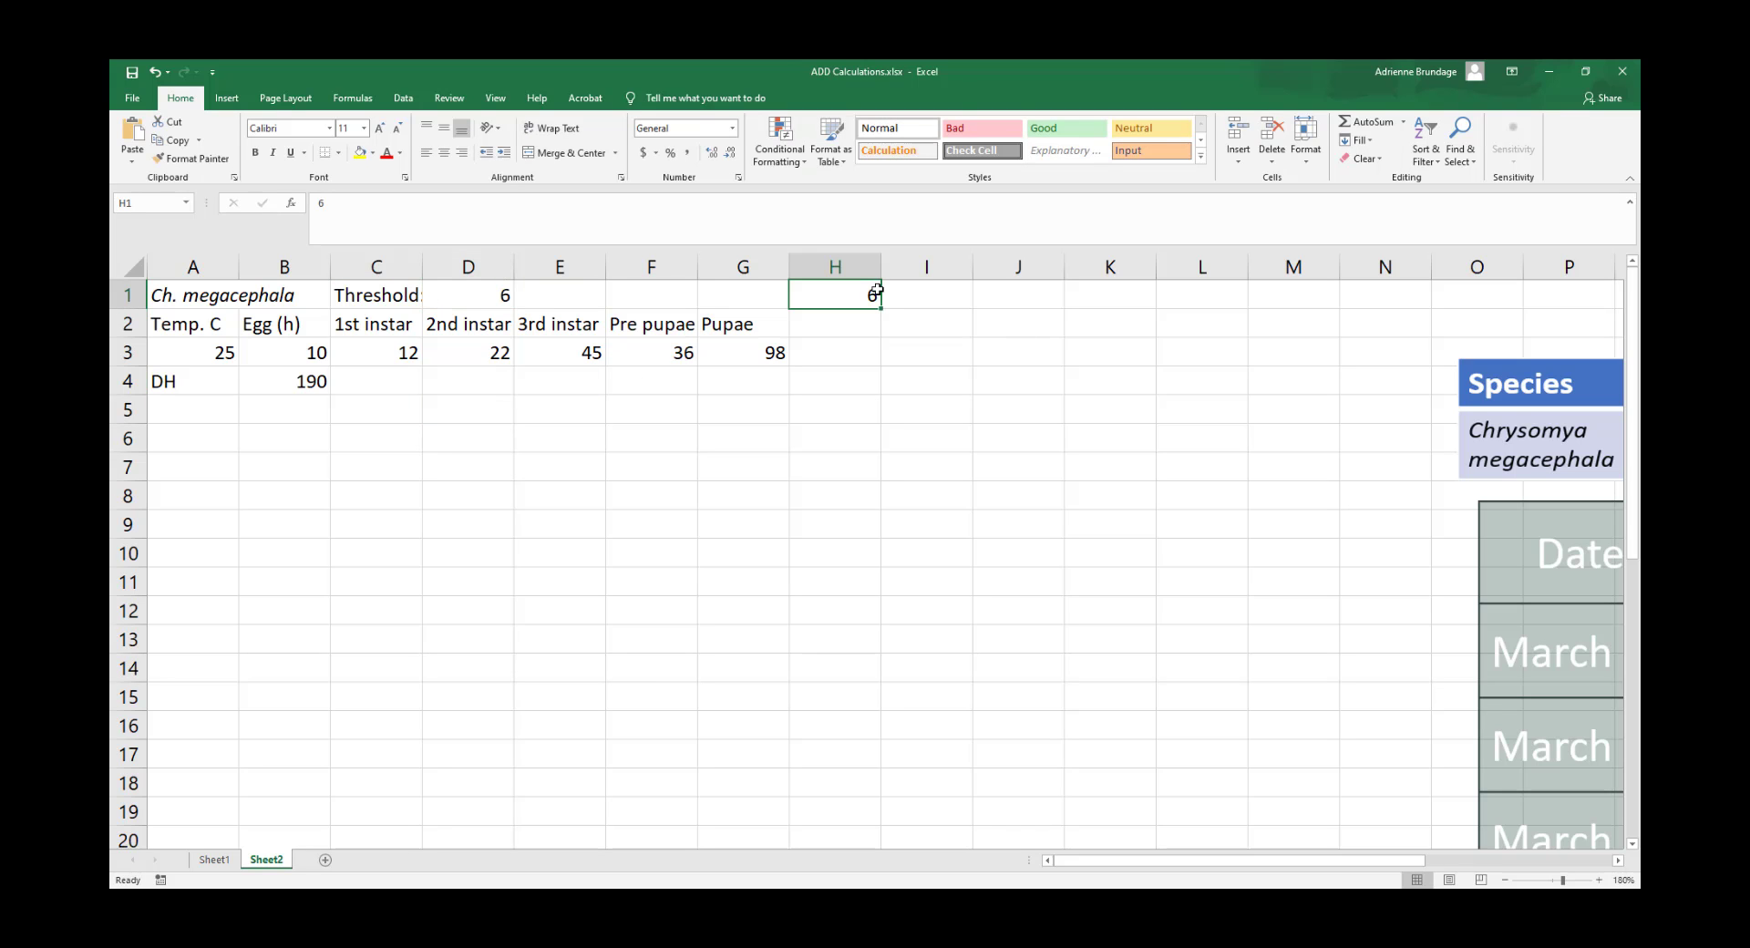
key("Delete")
left_click(860, 417)
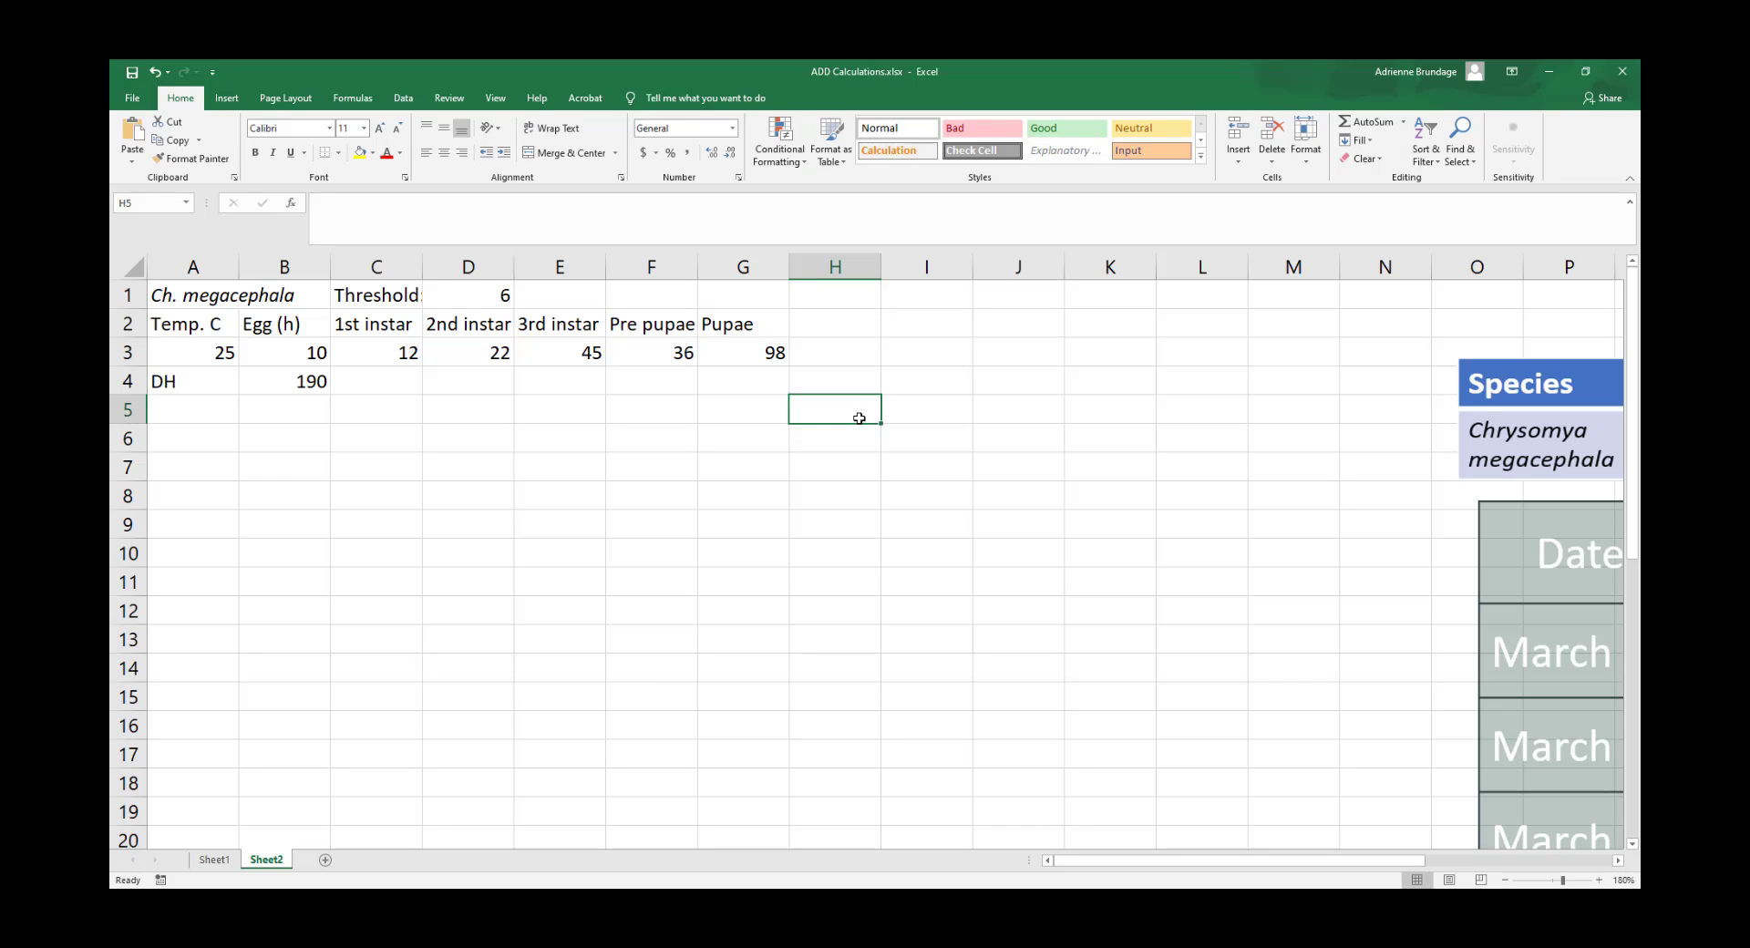
Enter =(A3-D1)*B3 in H5, using threshold cell D1, for a result of 190
type("0")
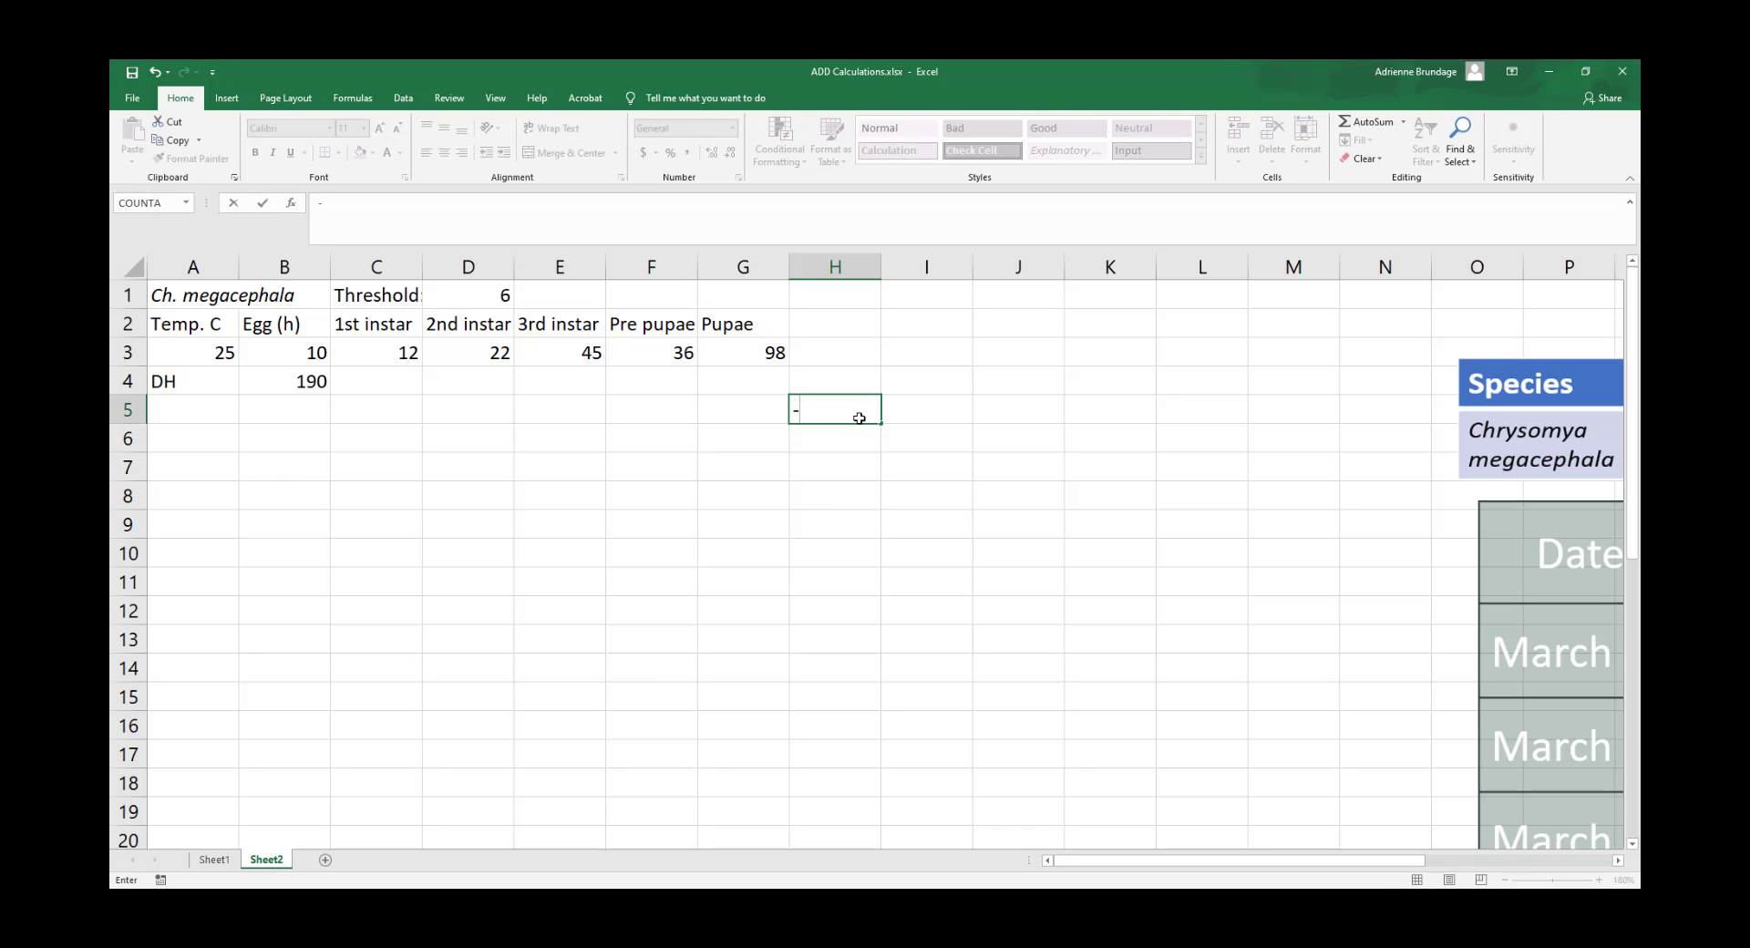
key("BackSpace")
type("=(")
left_click(233, 354)
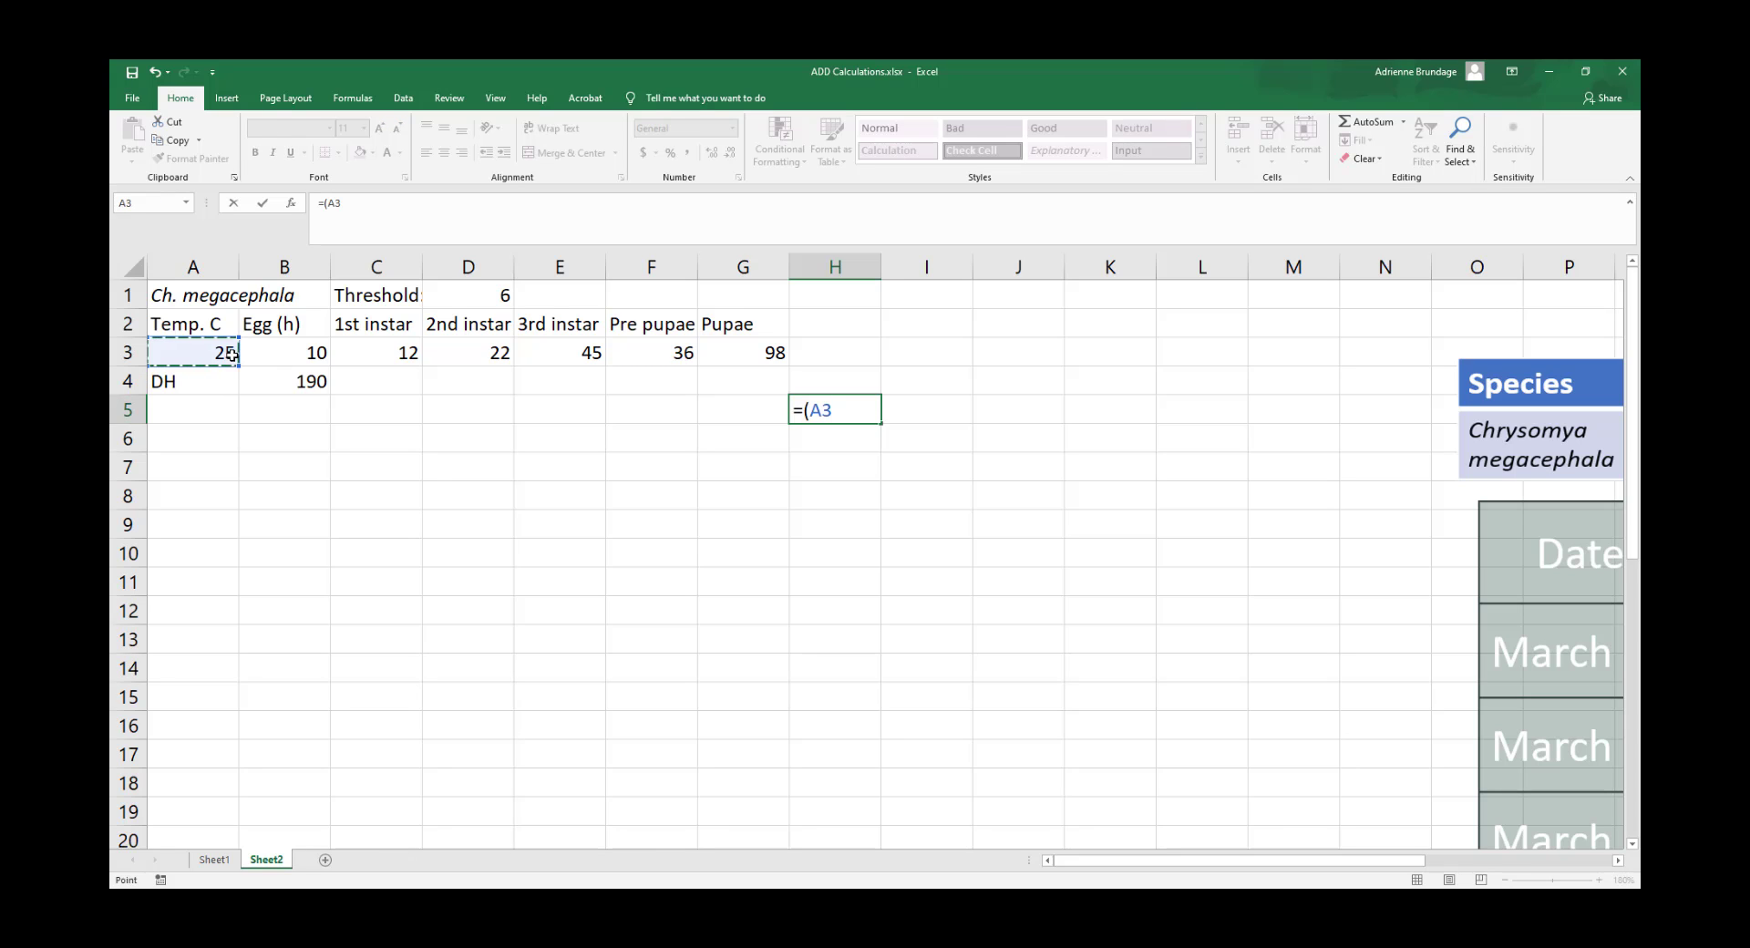
type("-")
left_click(452, 289)
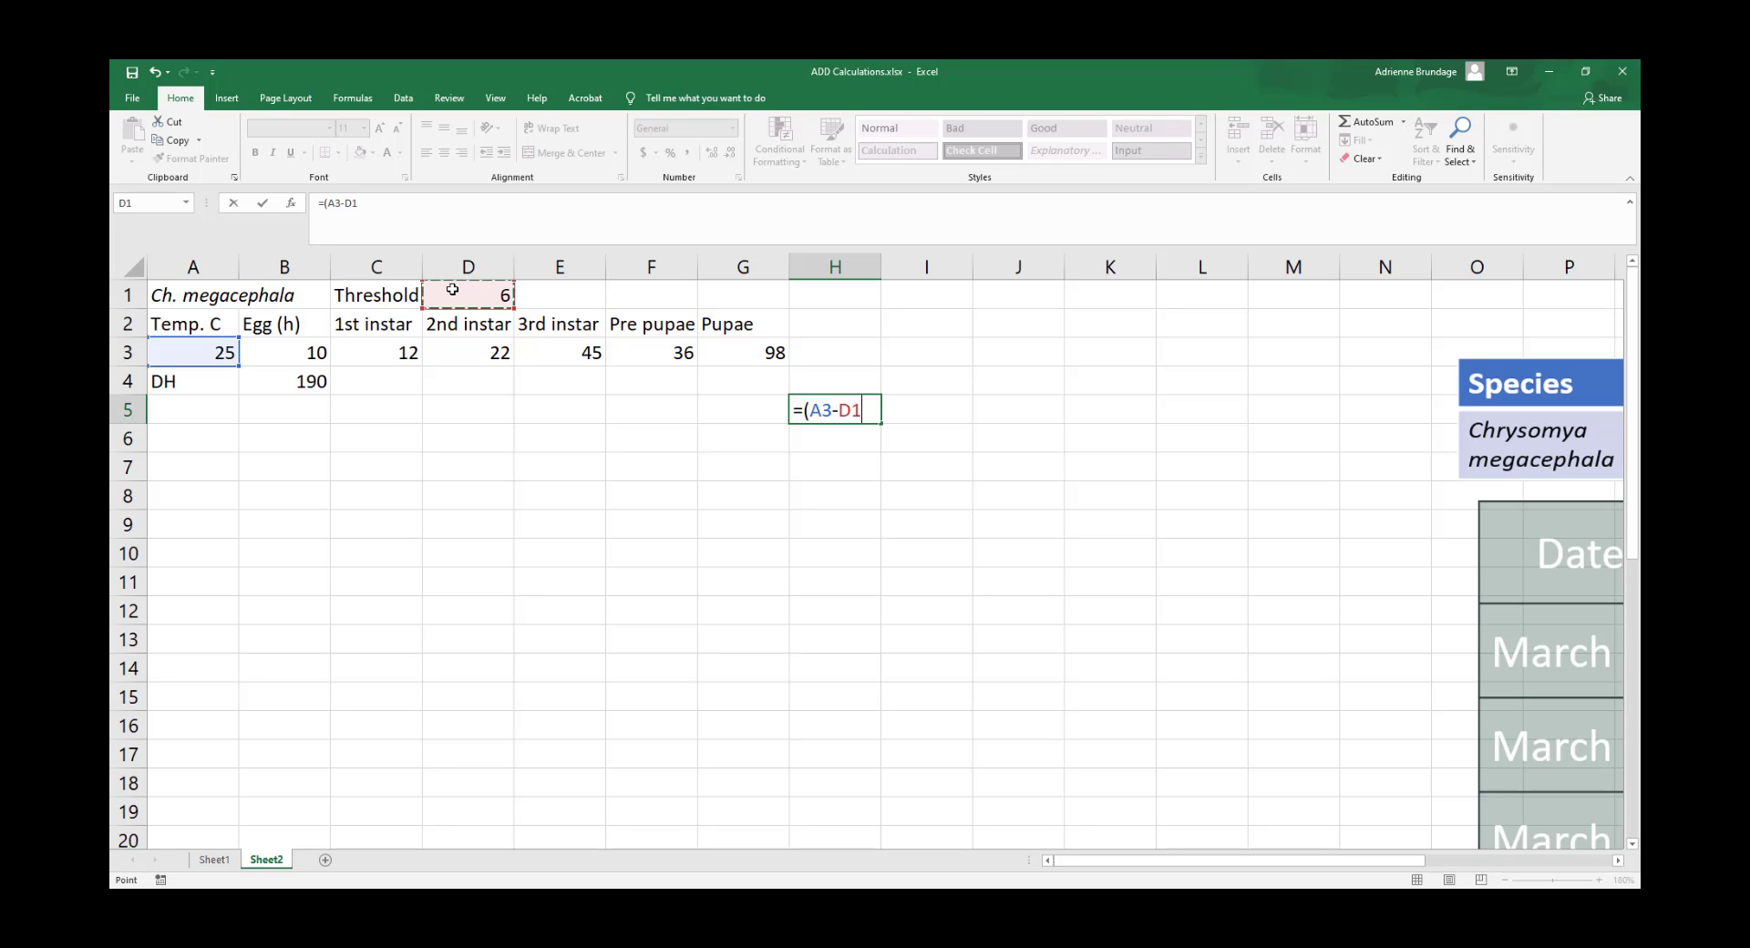
type(")*")
left_click(292, 353)
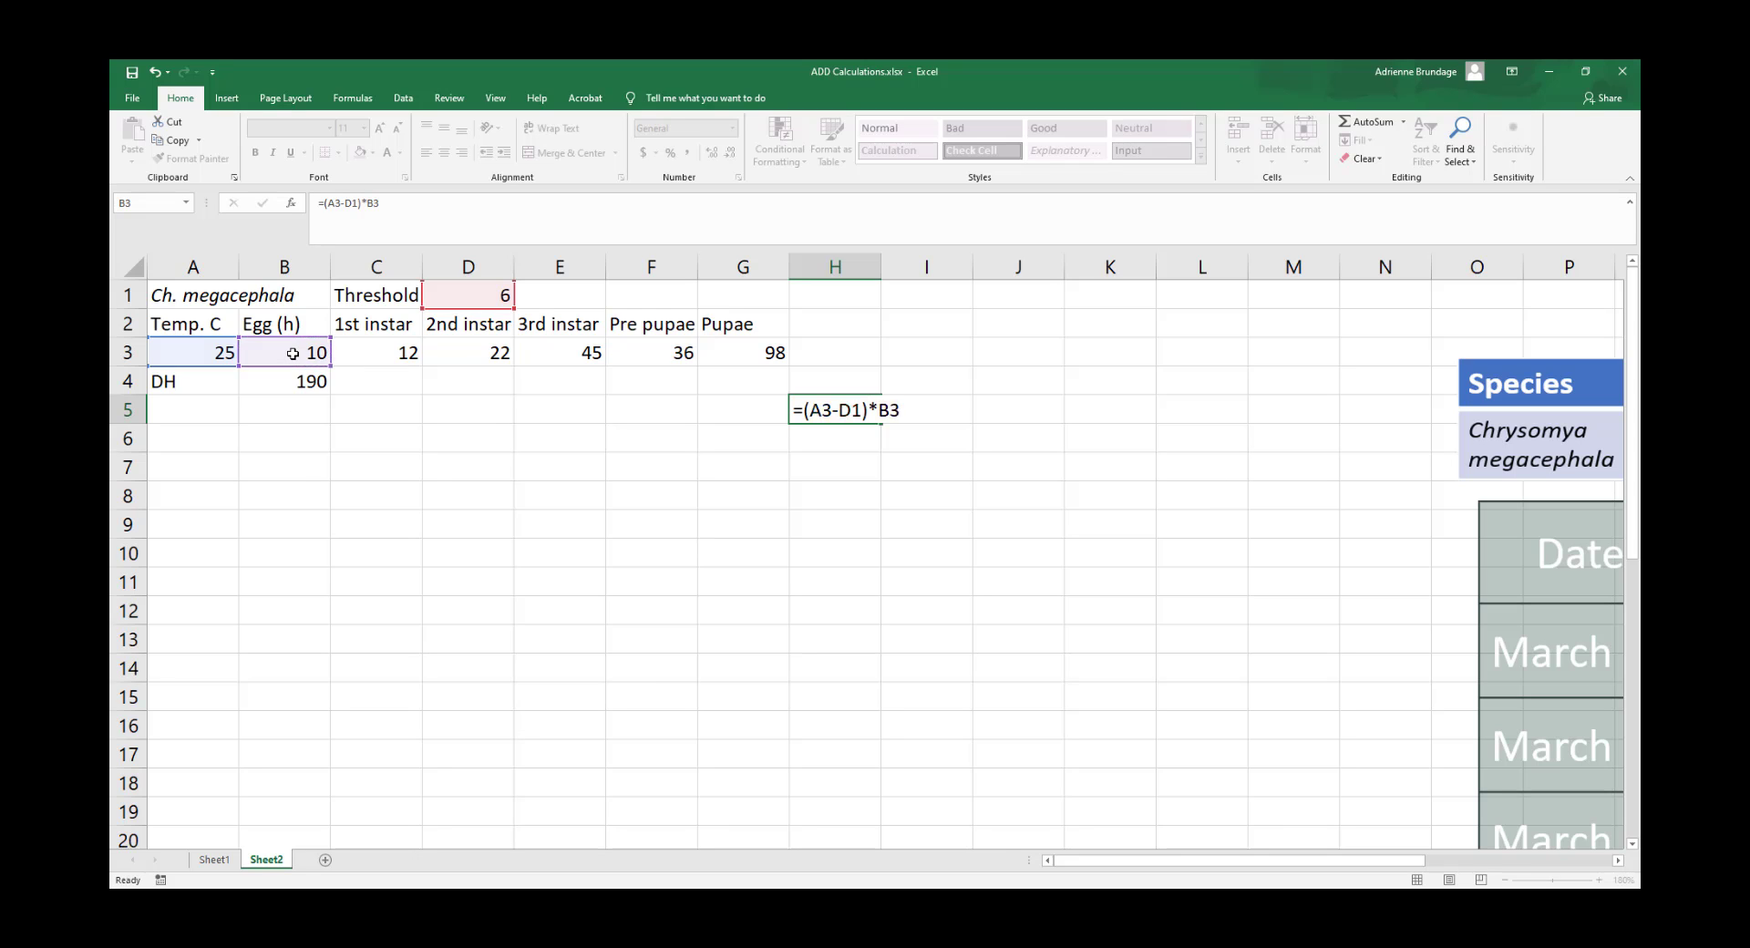
key("Return")
left_click(848, 416)
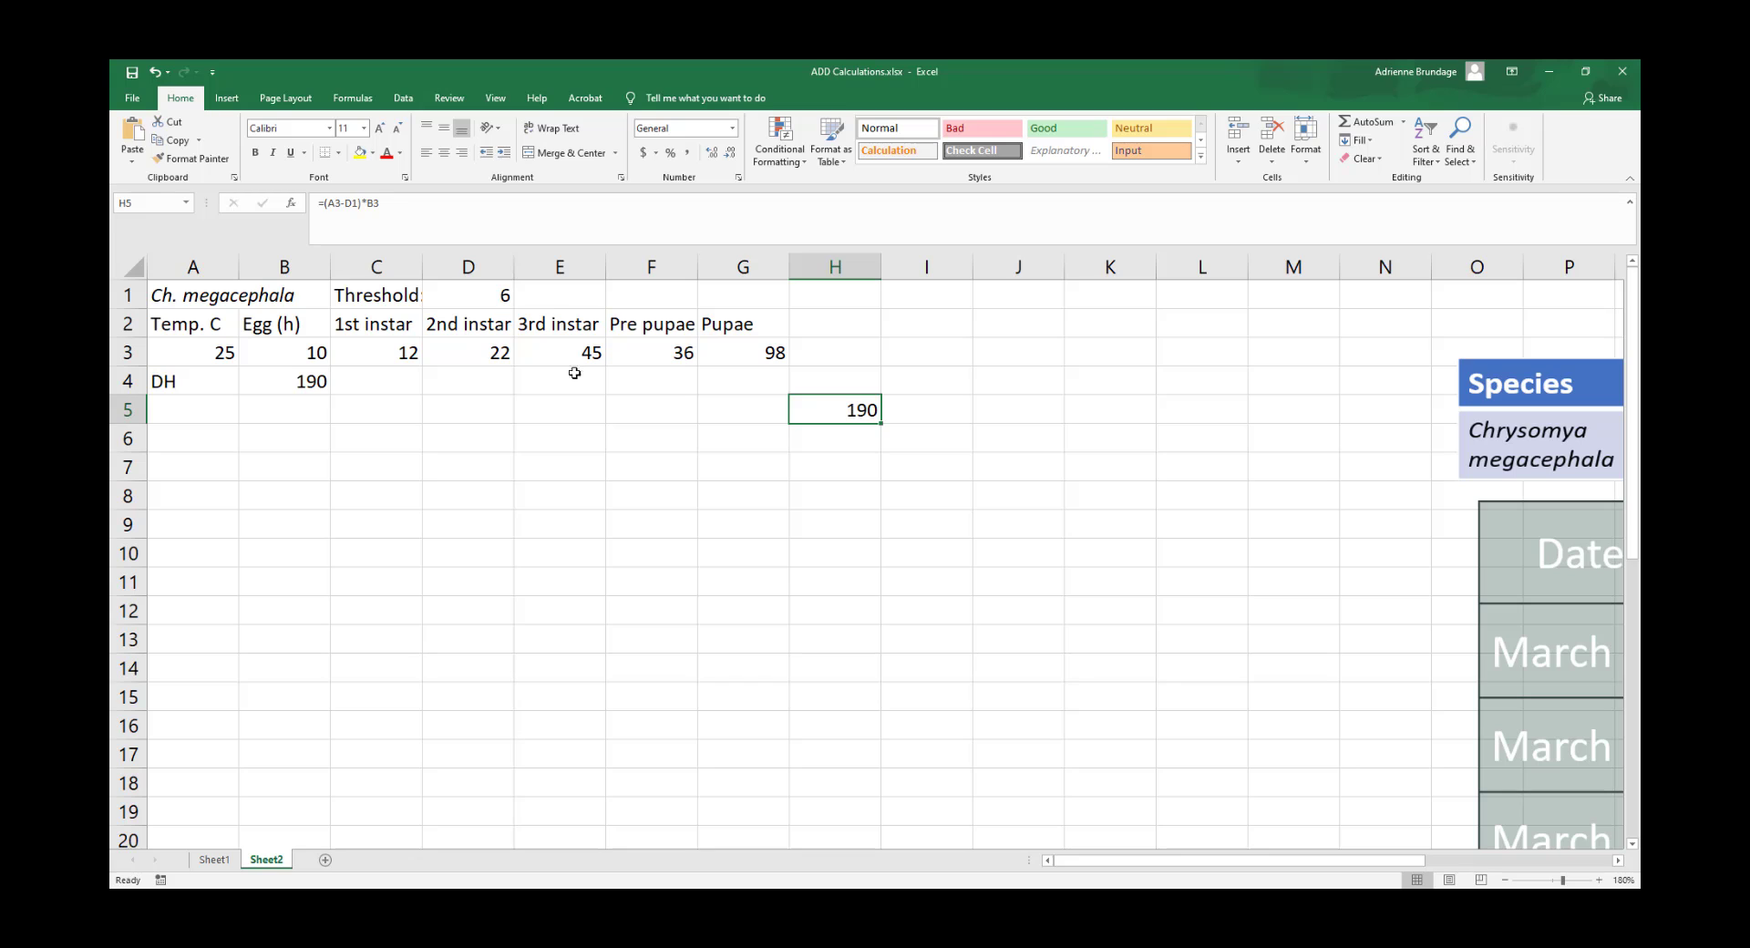
Change the A3 temperature to 35 and confirm B4 and H5 recalculate to 290
left_click(190, 350)
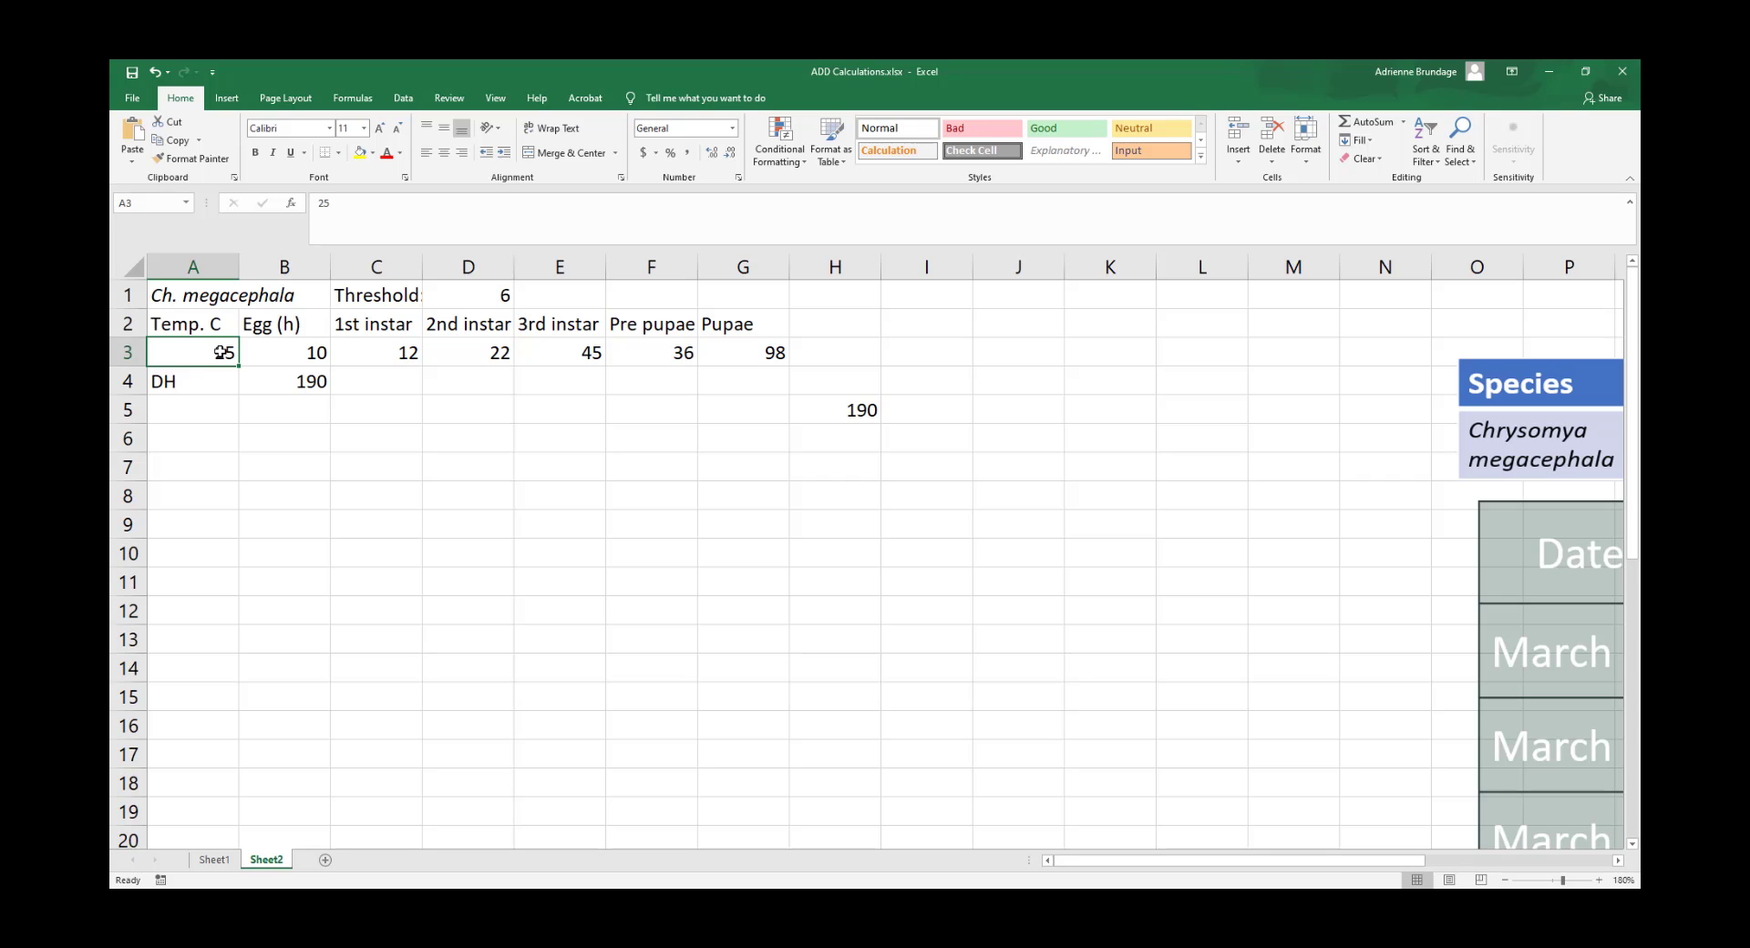
left_click(326, 202)
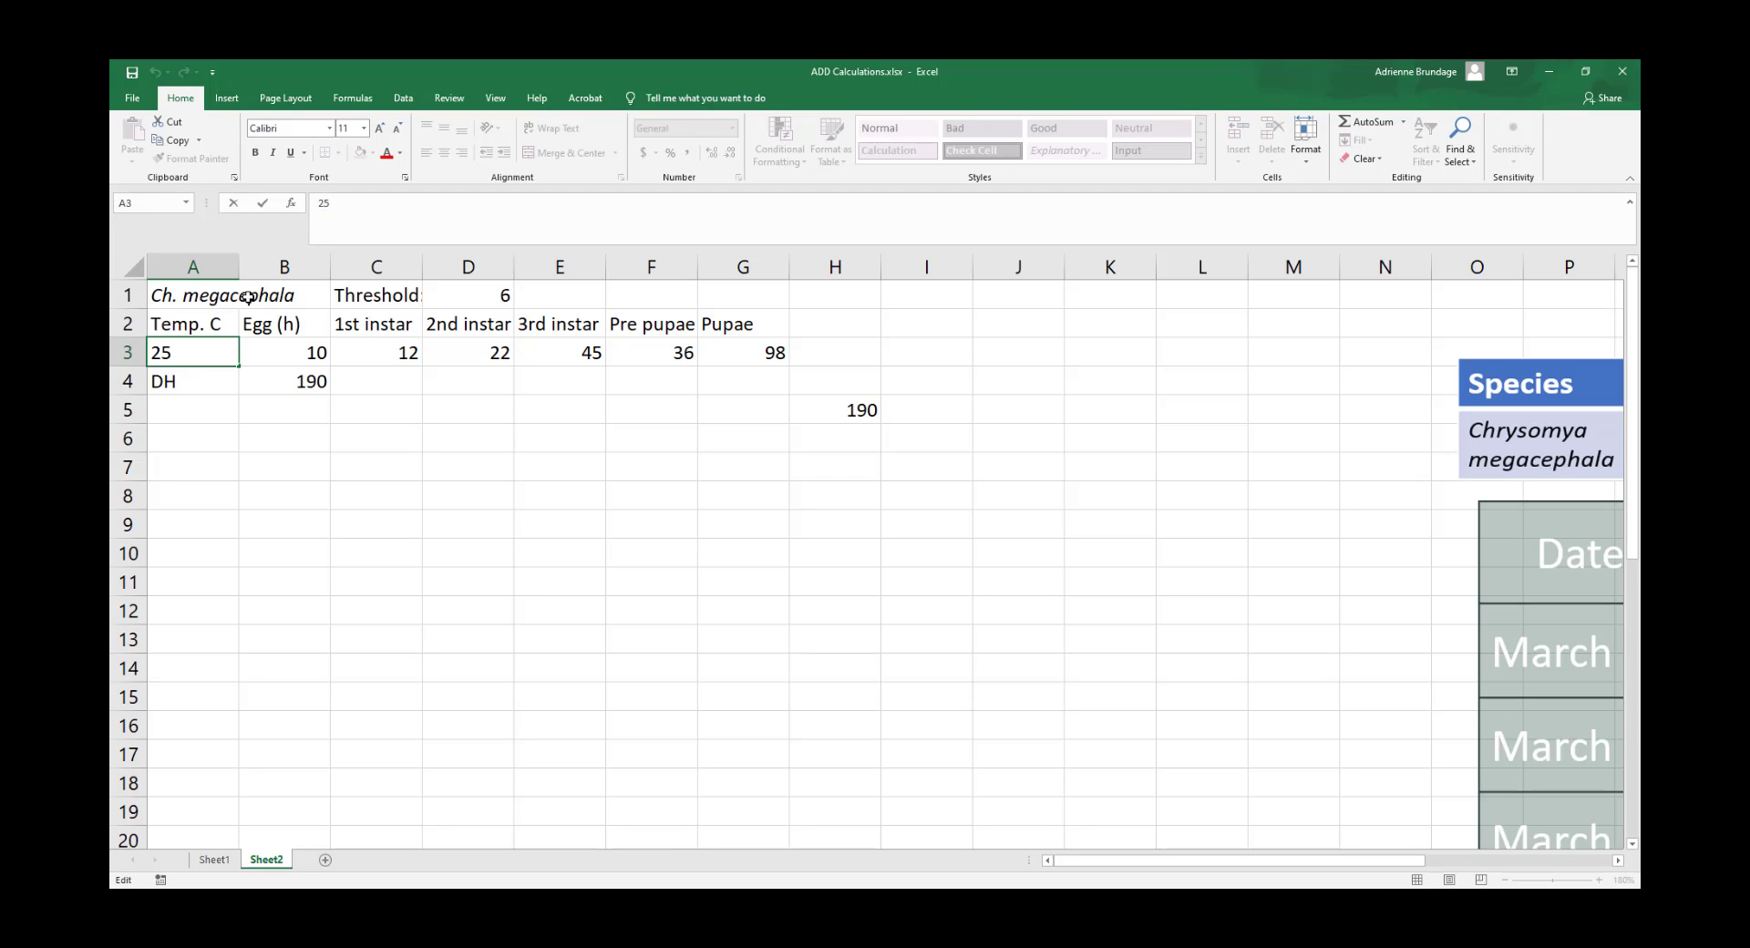
key("BackSpace")
type("3")
key("Return")
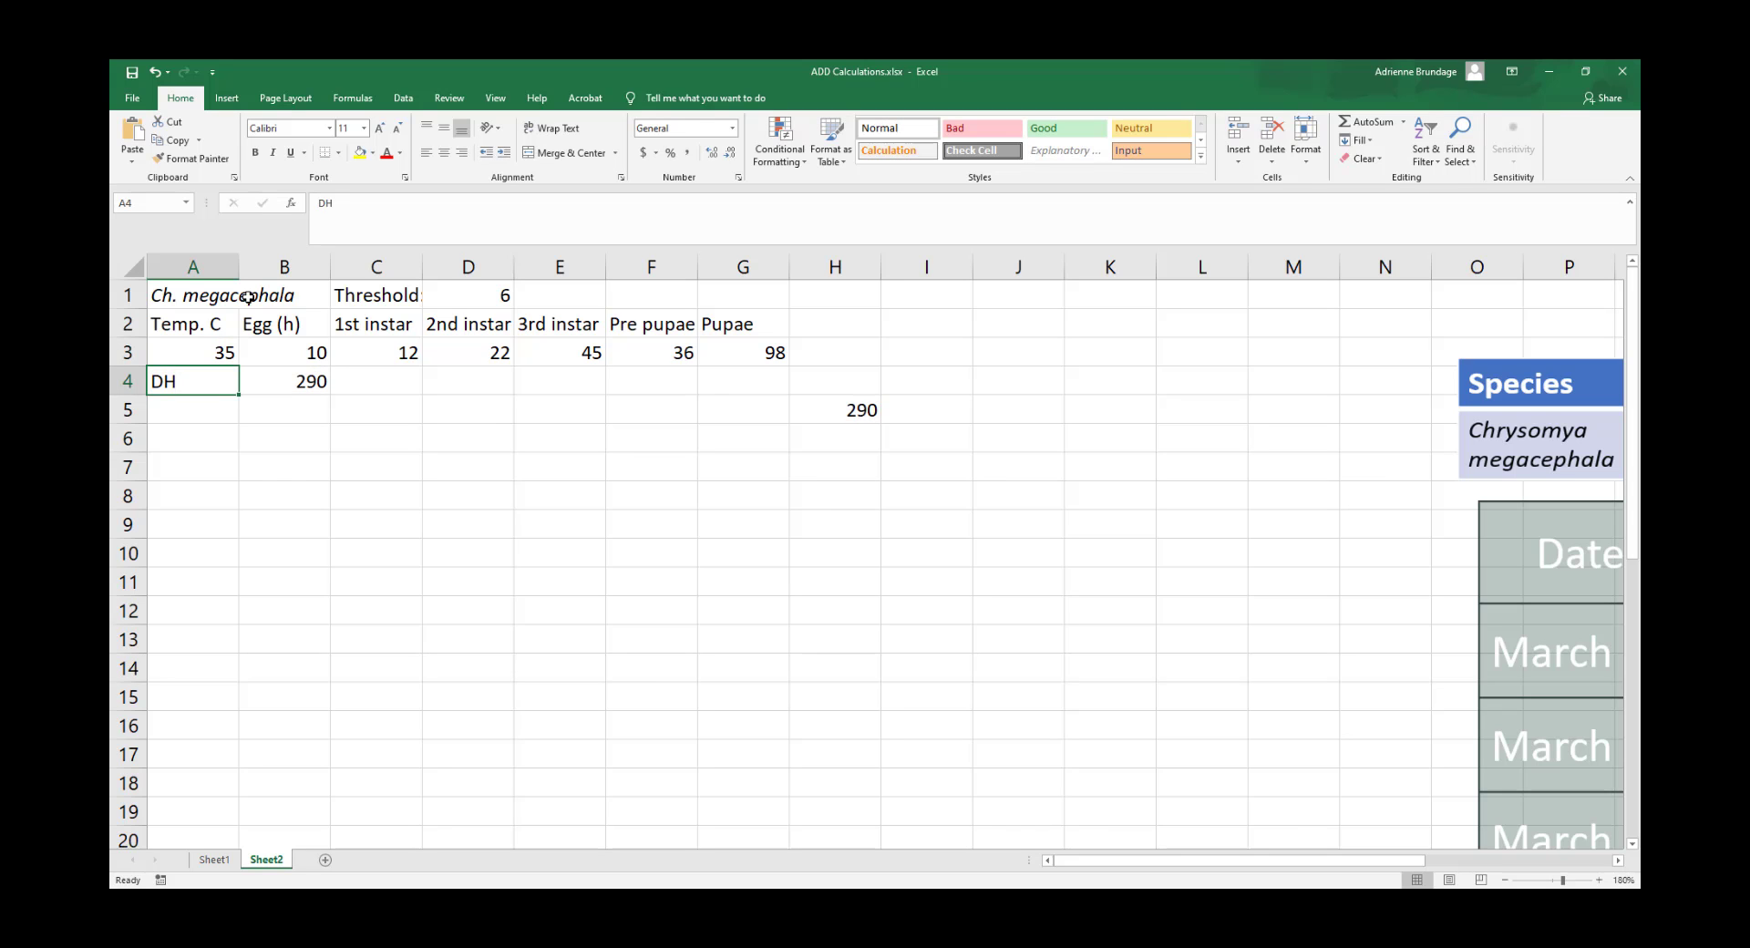
left_click(283, 388)
left_click(864, 412)
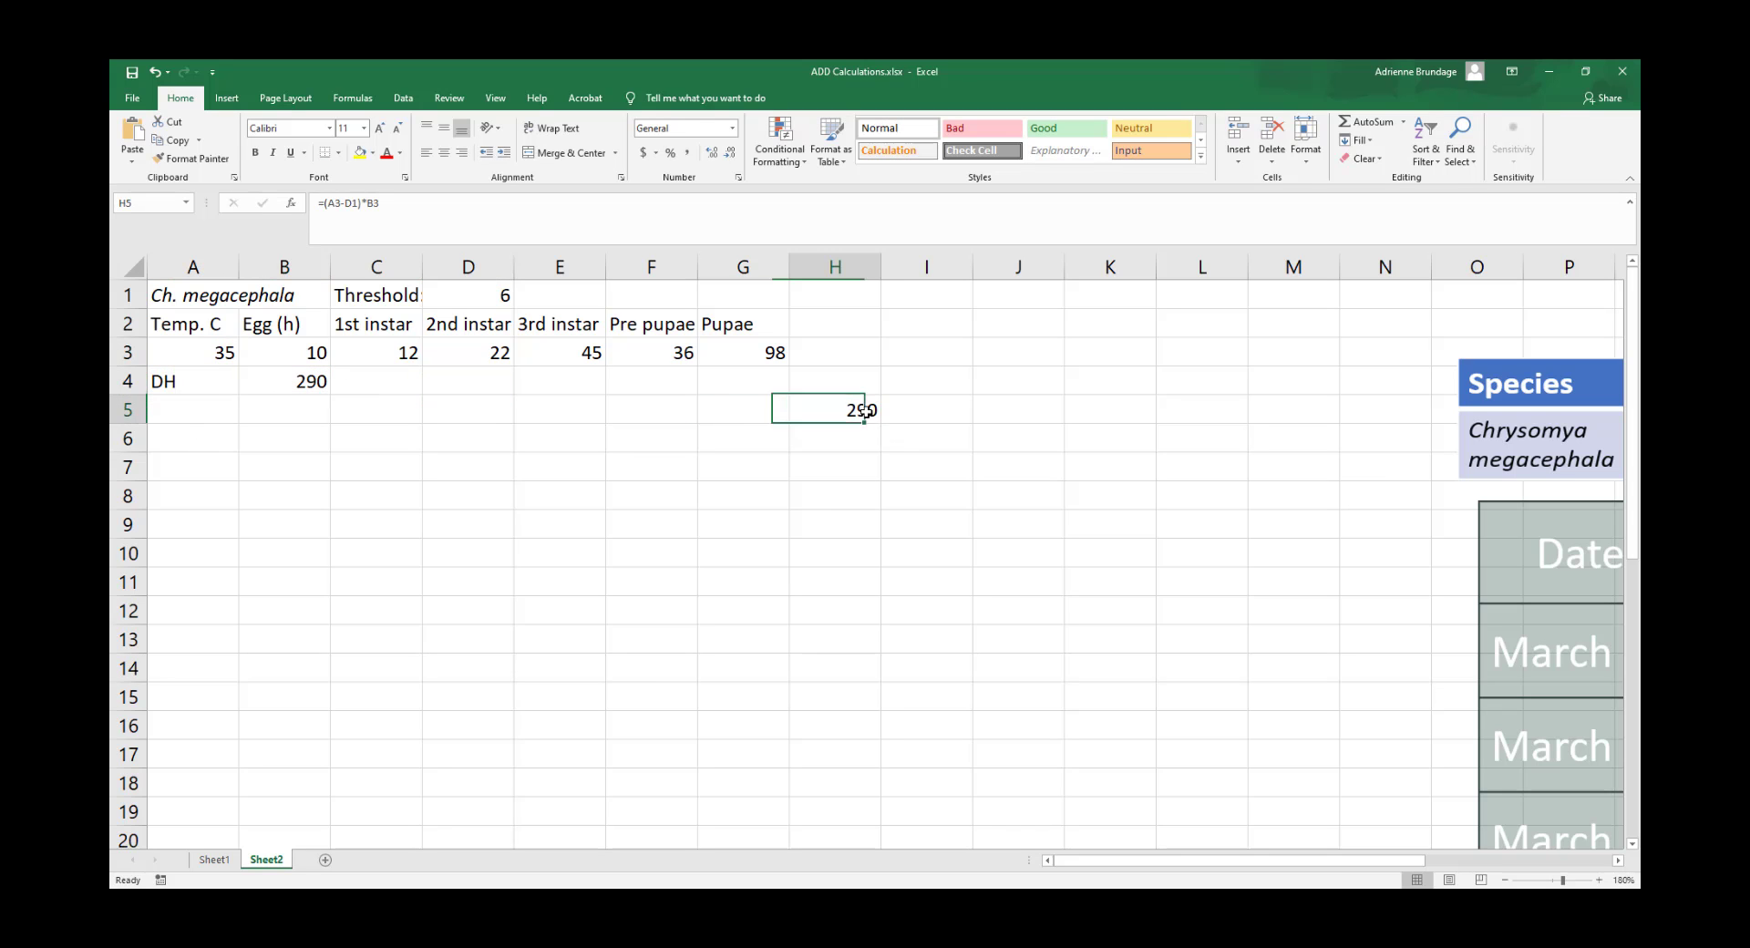
left_click(275, 387)
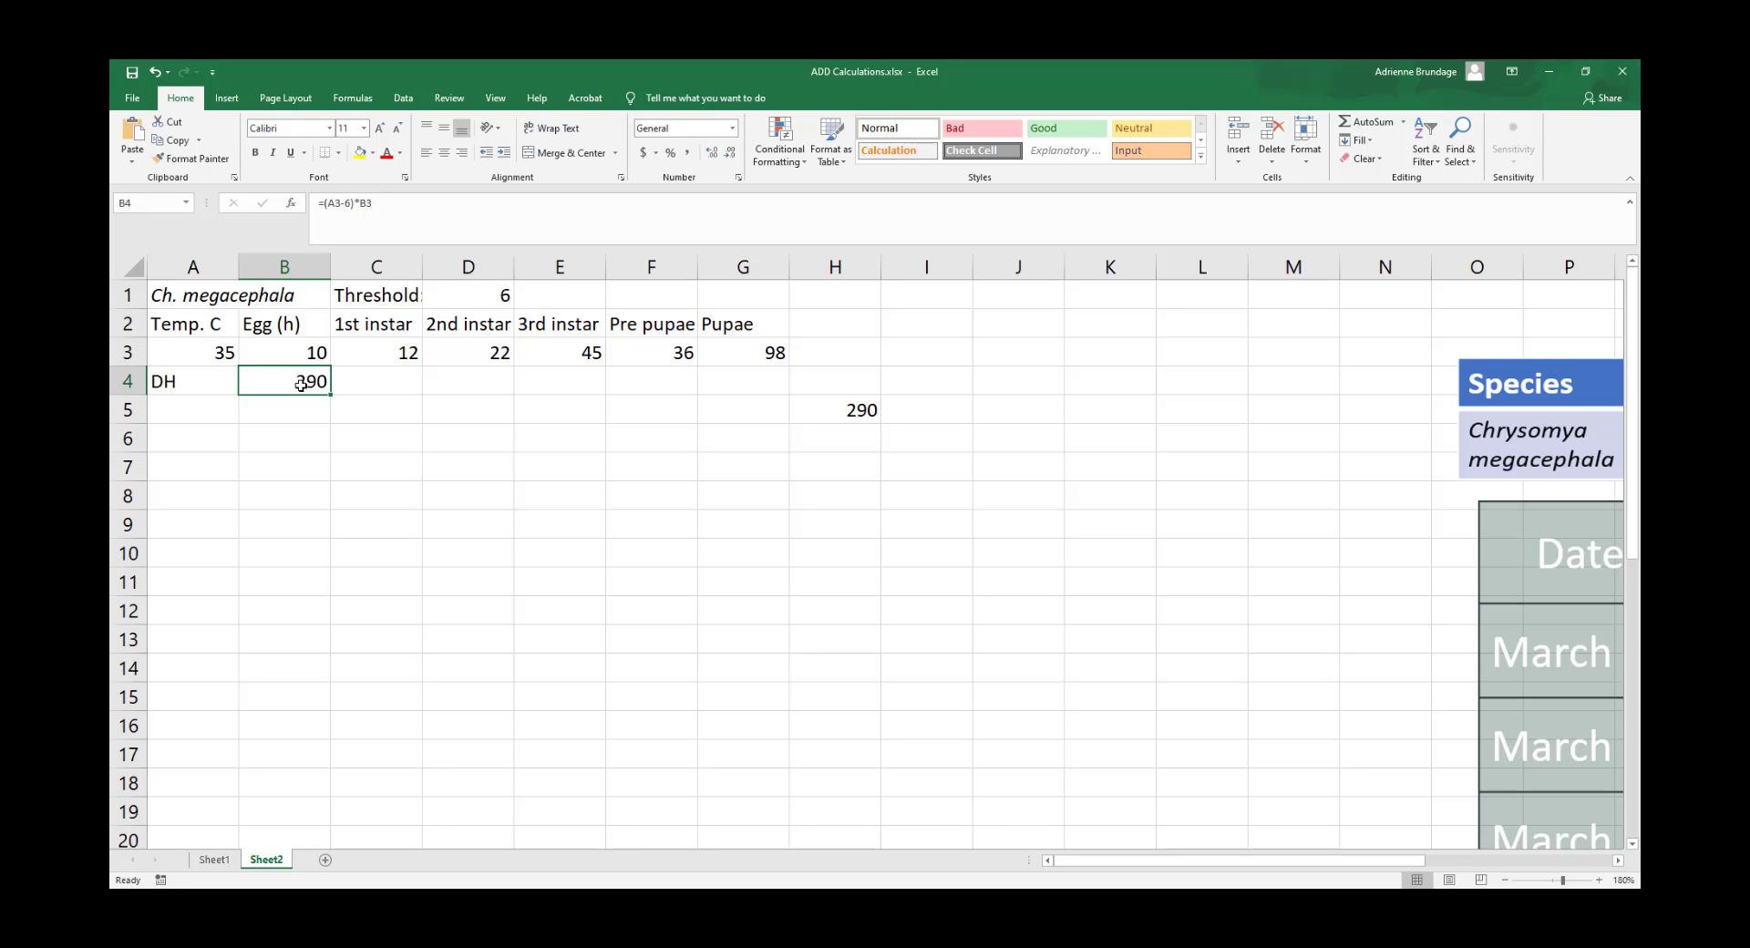
Change the temperature in A3 to 335
double_click(224, 352)
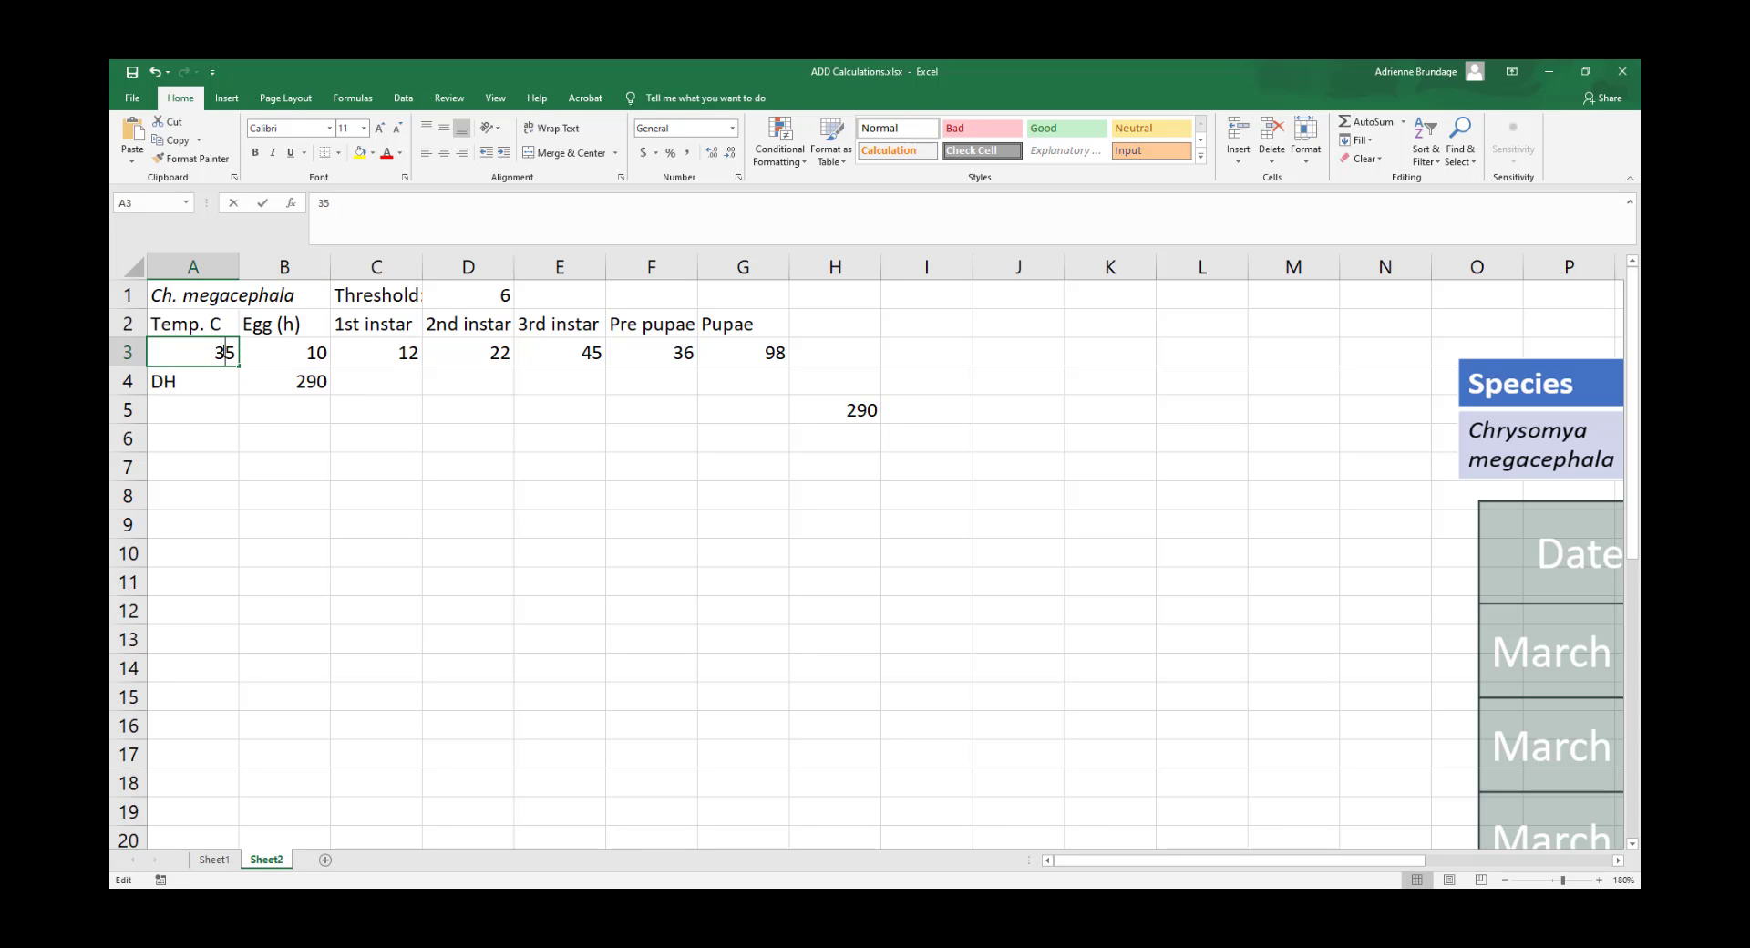
type("3")
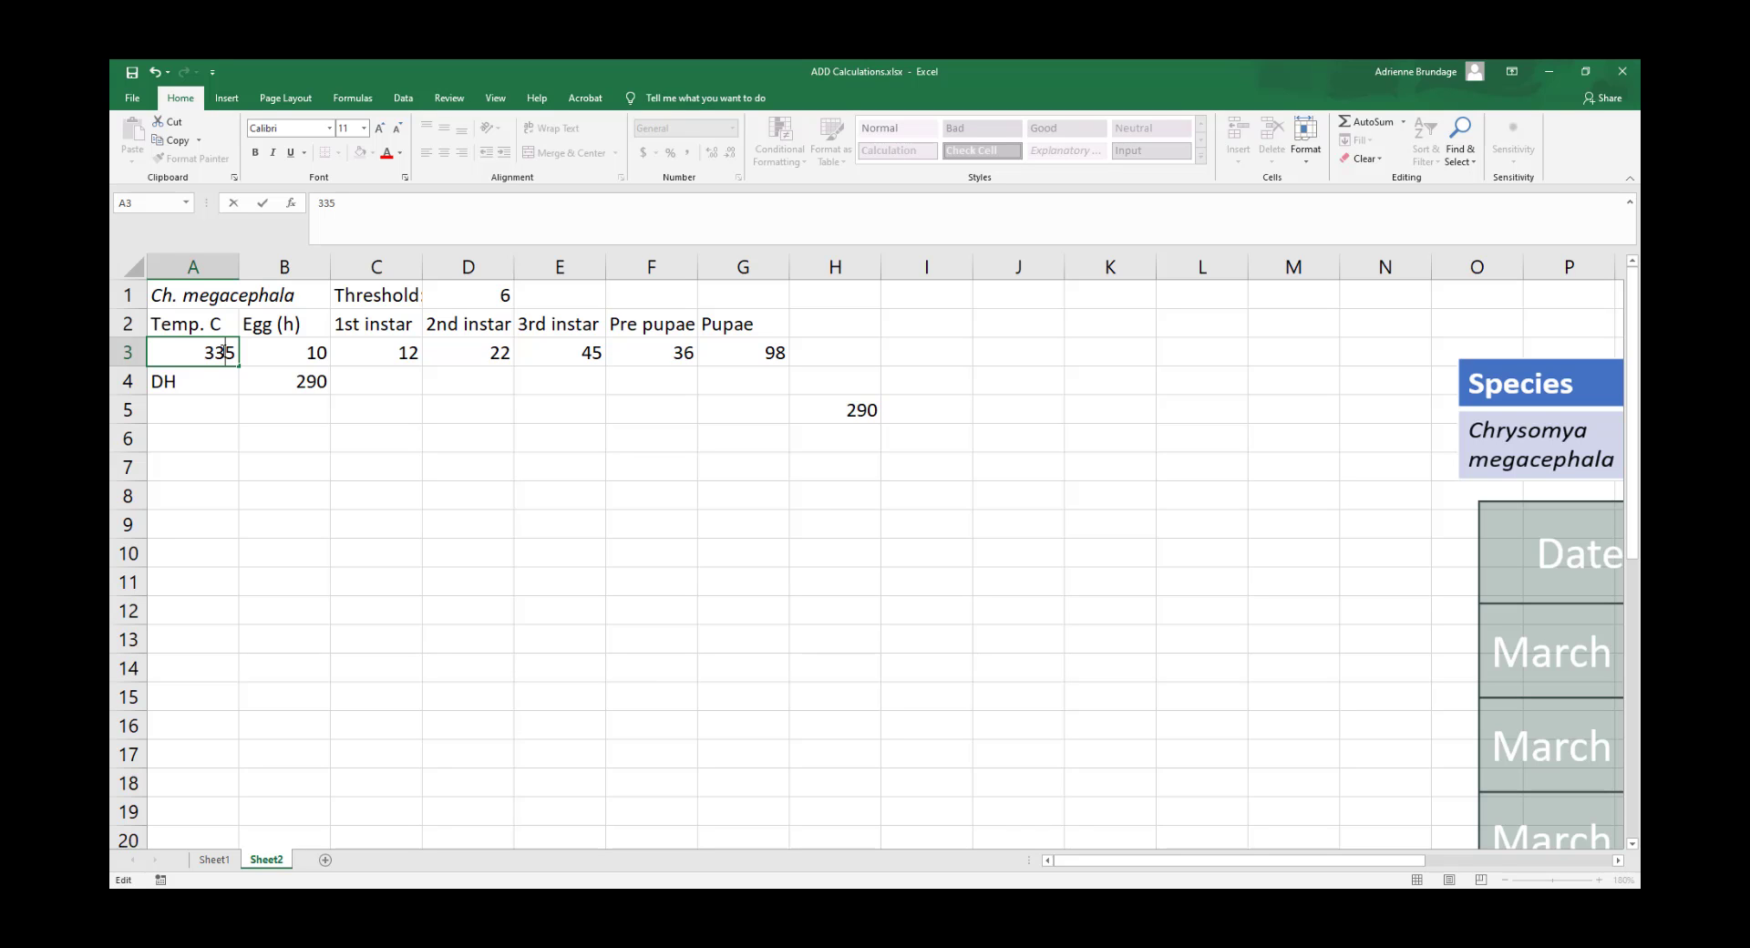
key("Return")
left_click(223, 352)
double_click(223, 352)
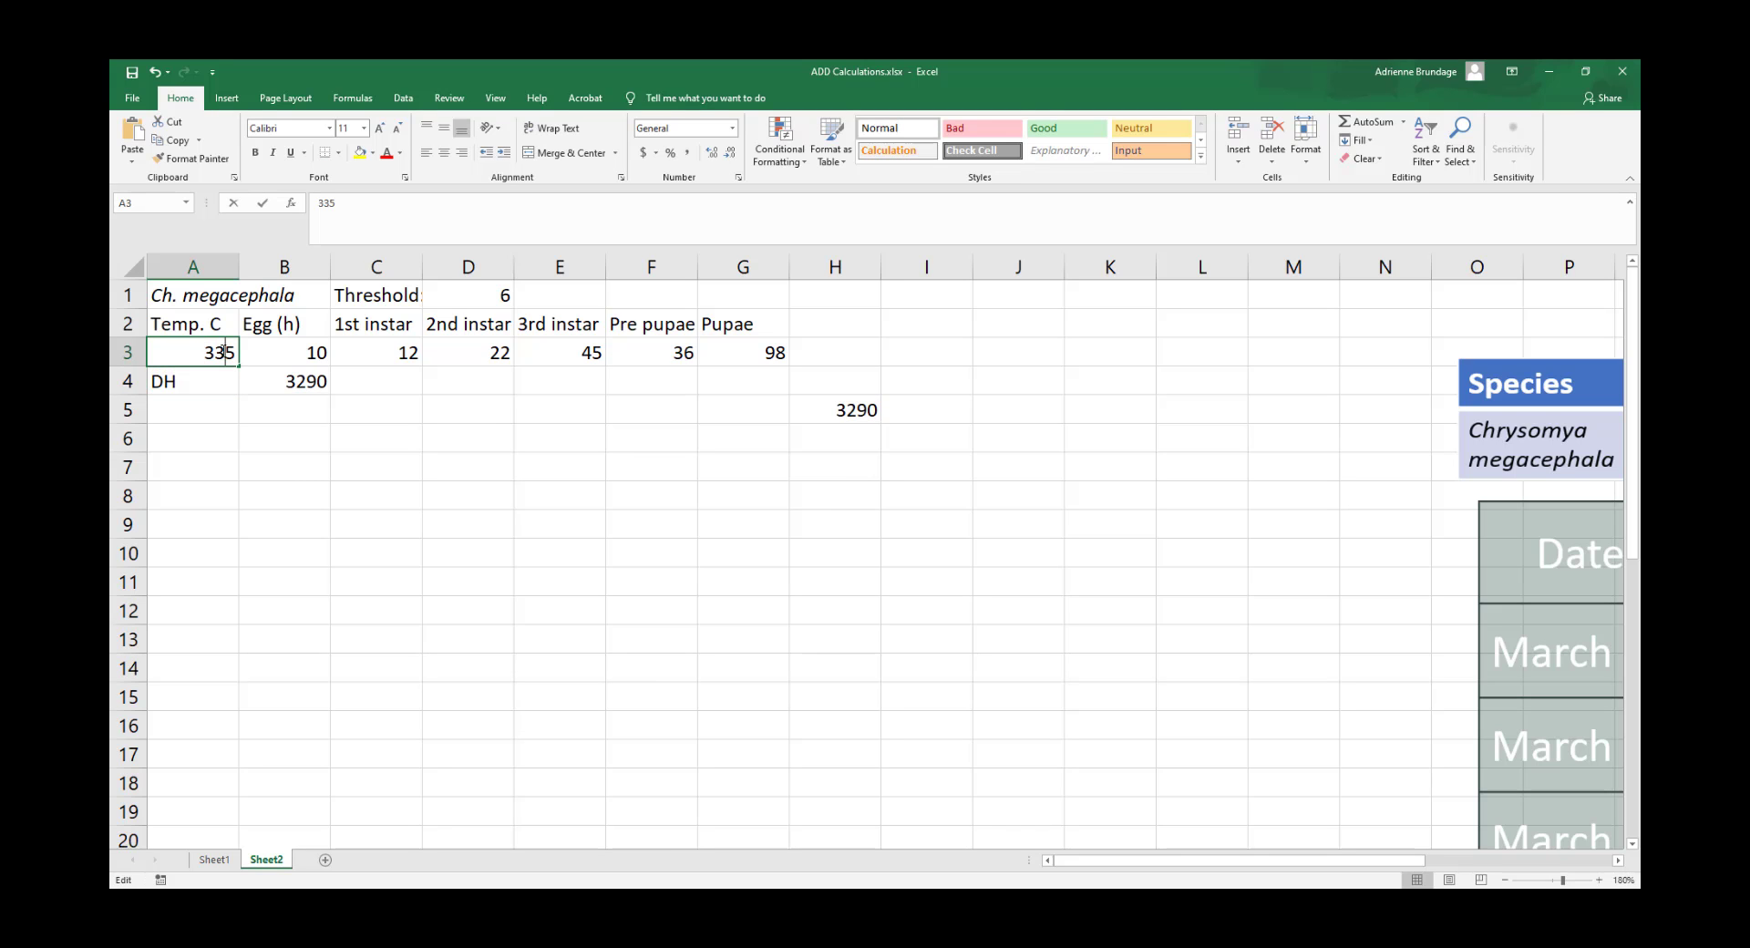
Set the threshold value in D1 to 12
left_click(492, 294)
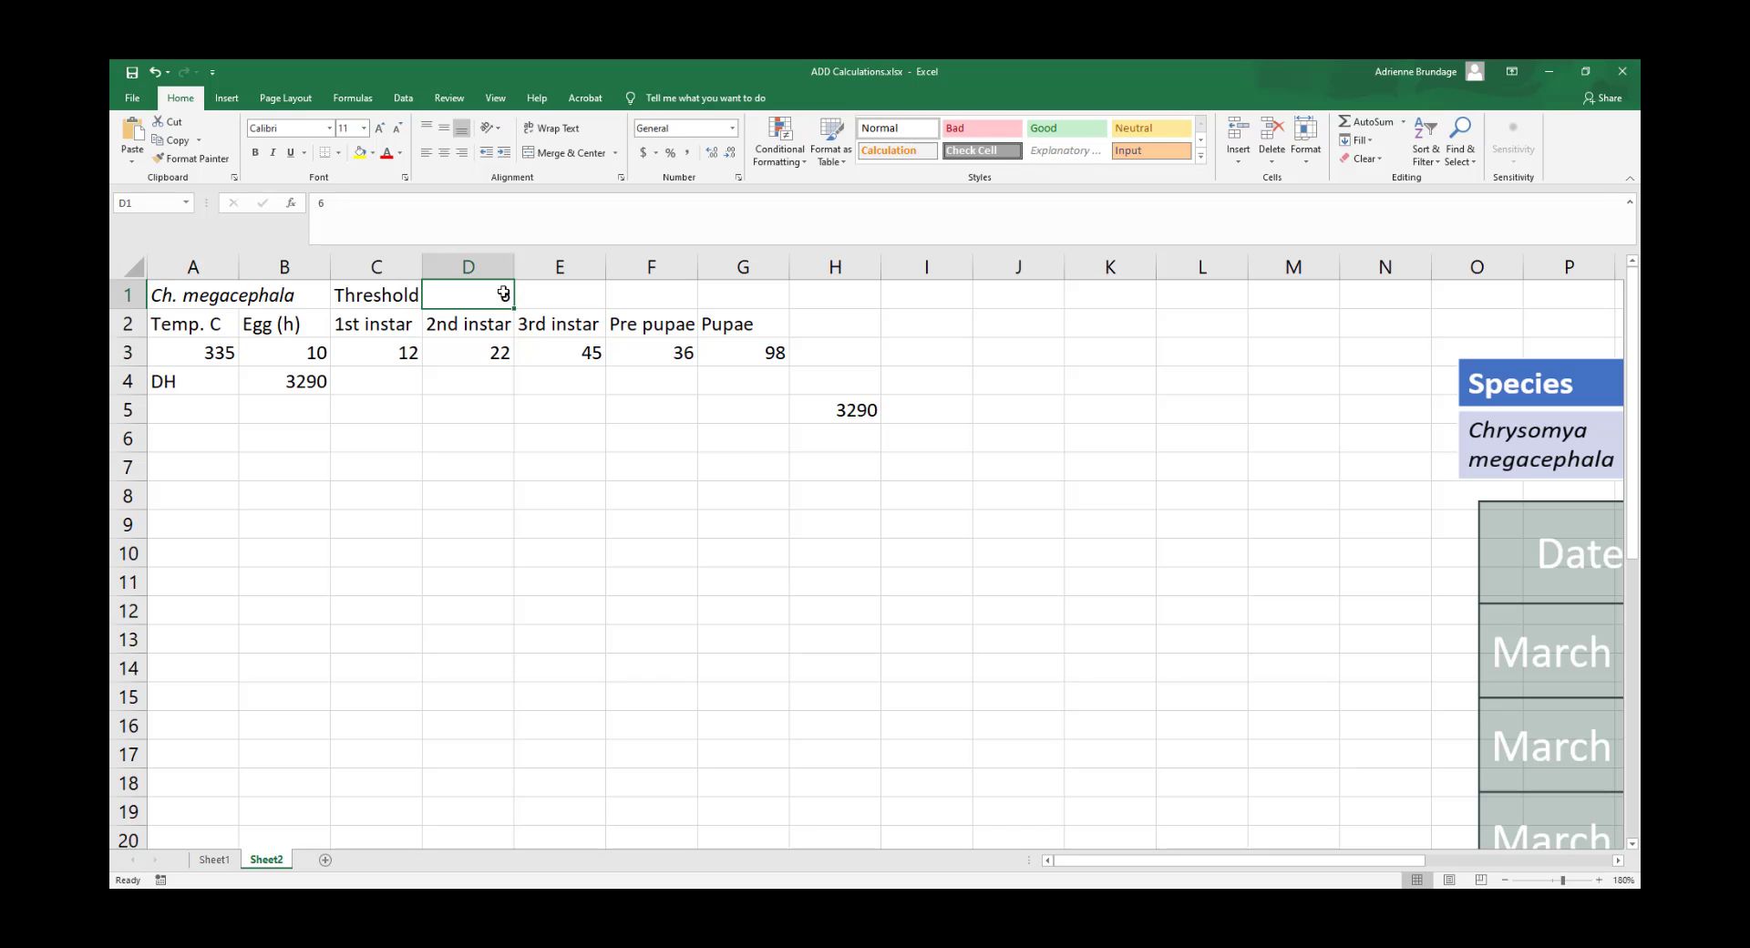
left_click(358, 199)
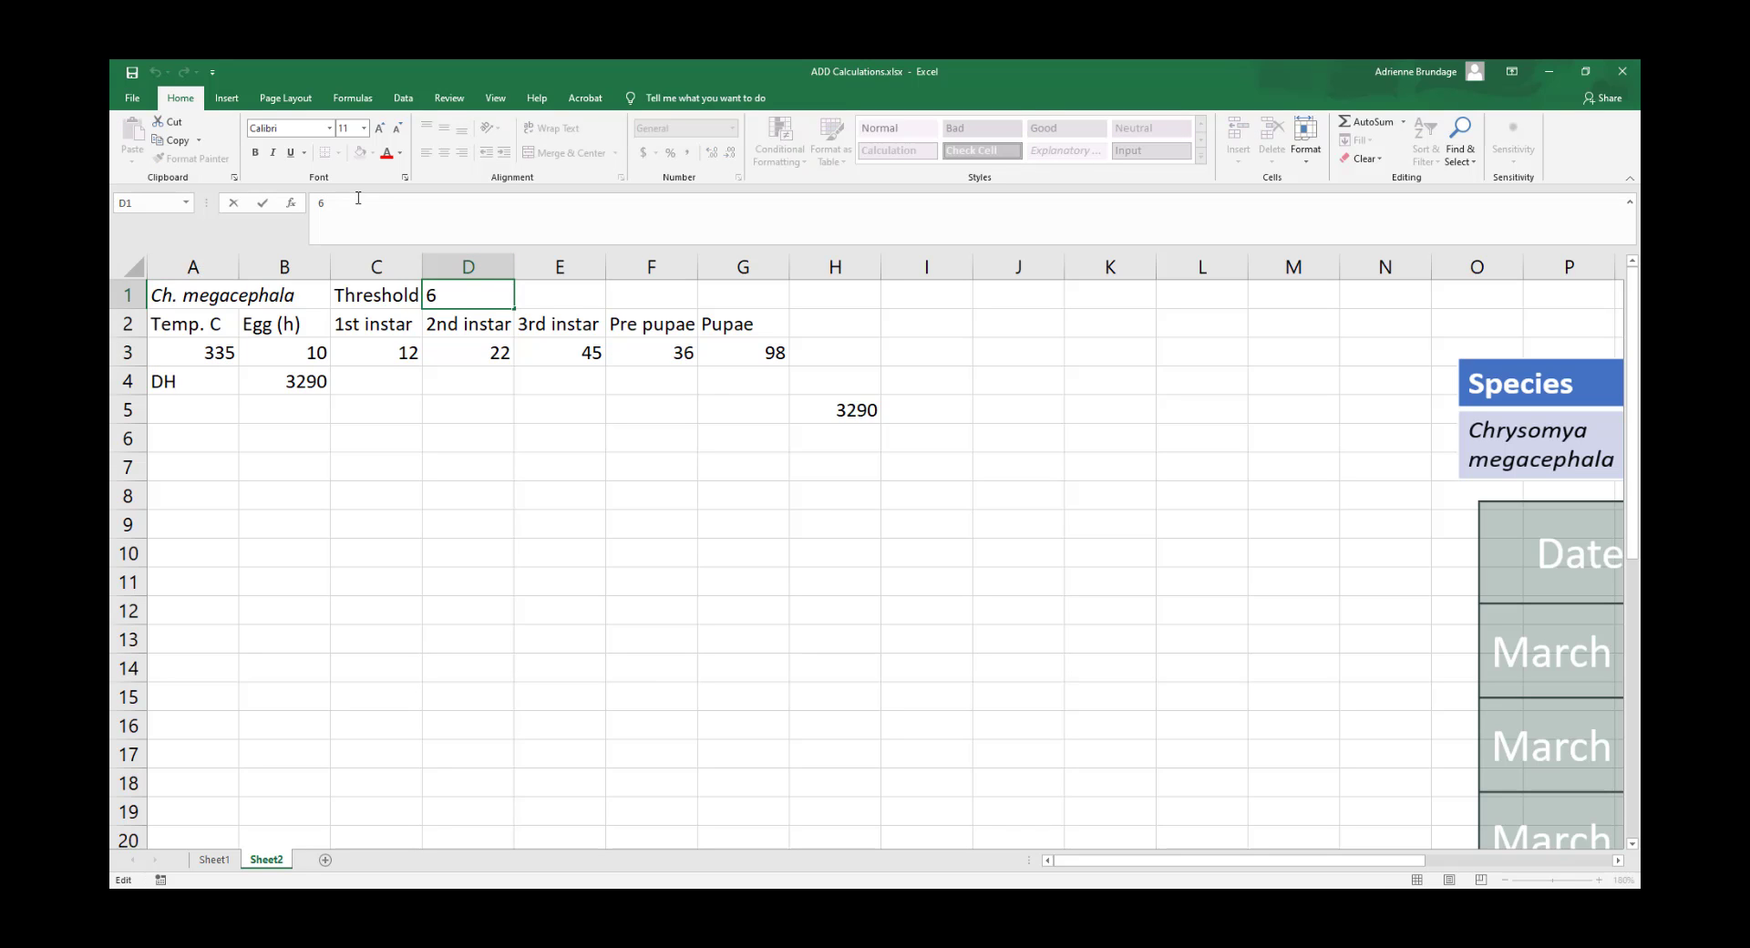
key("BackSpace")
type("12")
key("Return")
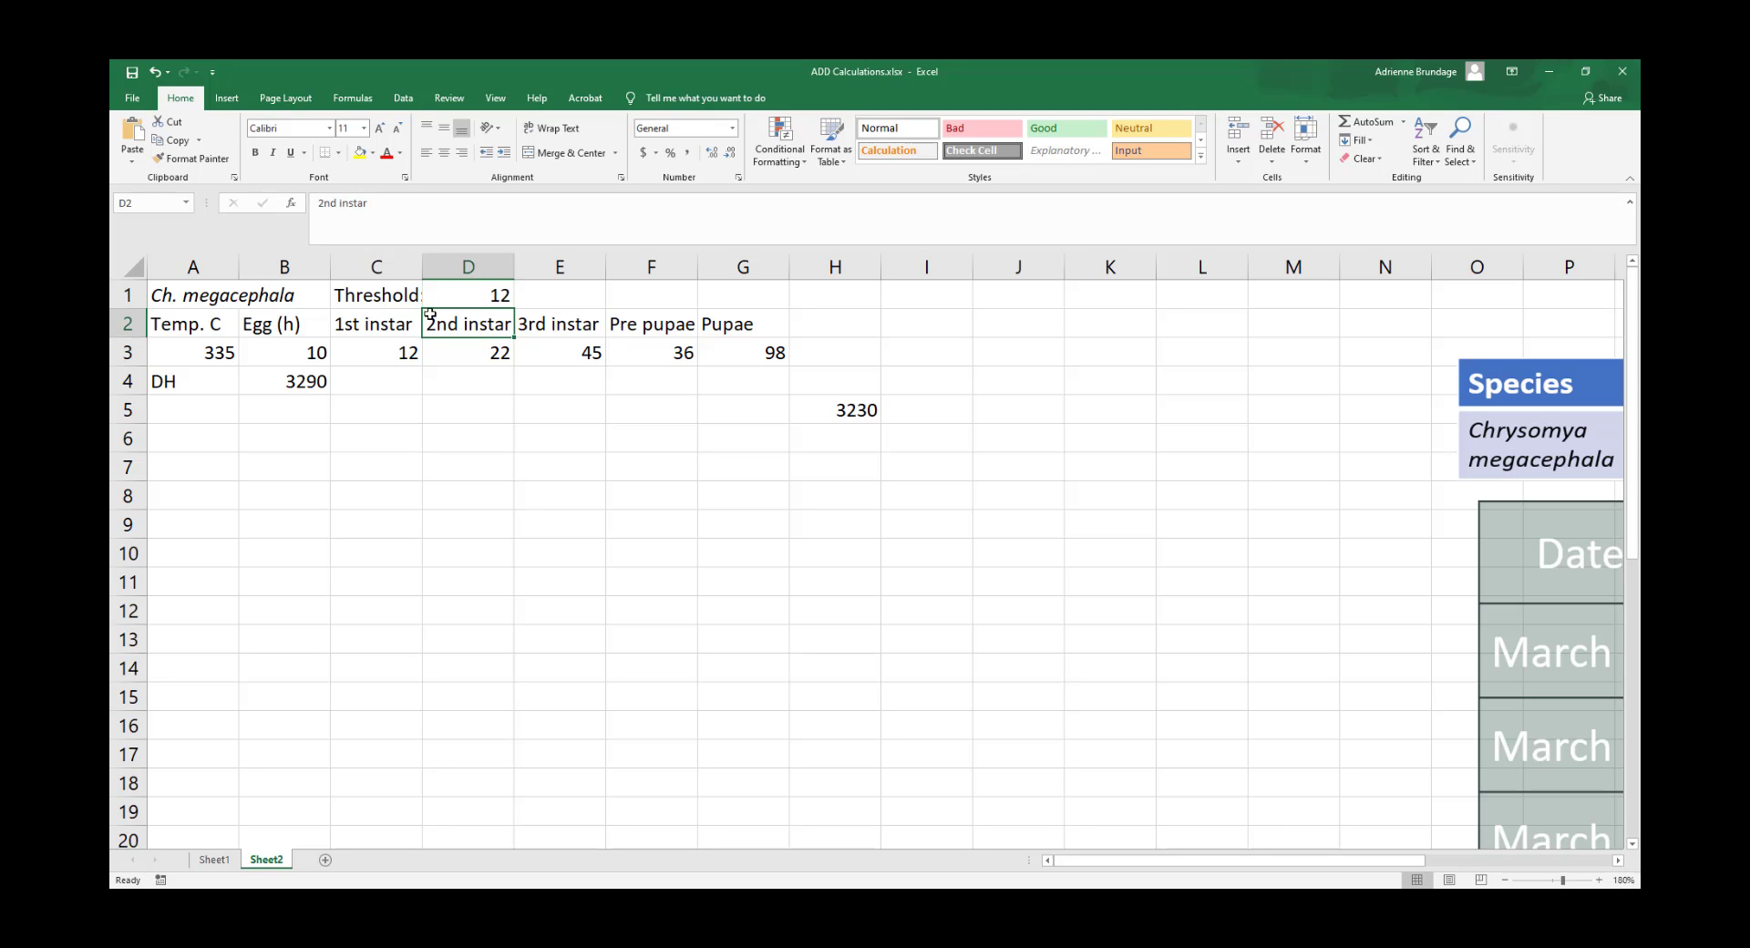
Review B4's formula, threshold D1 and the H5 test formula after the new values
left_click(872, 410)
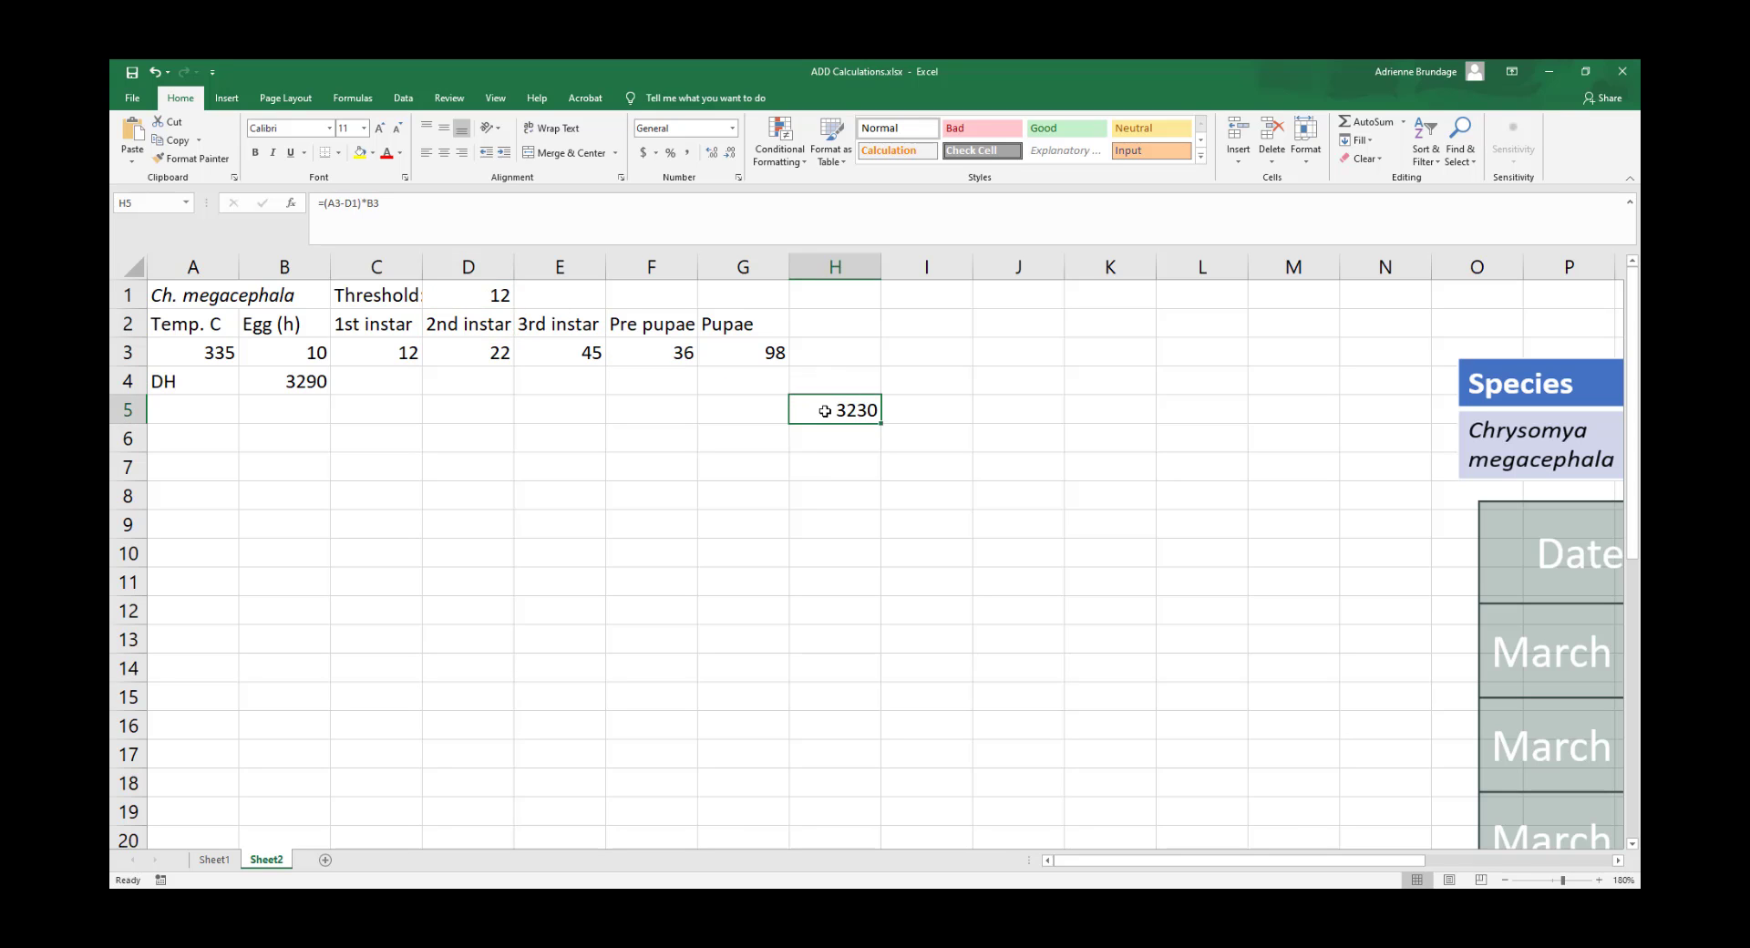
left_click(303, 384)
left_click(344, 206)
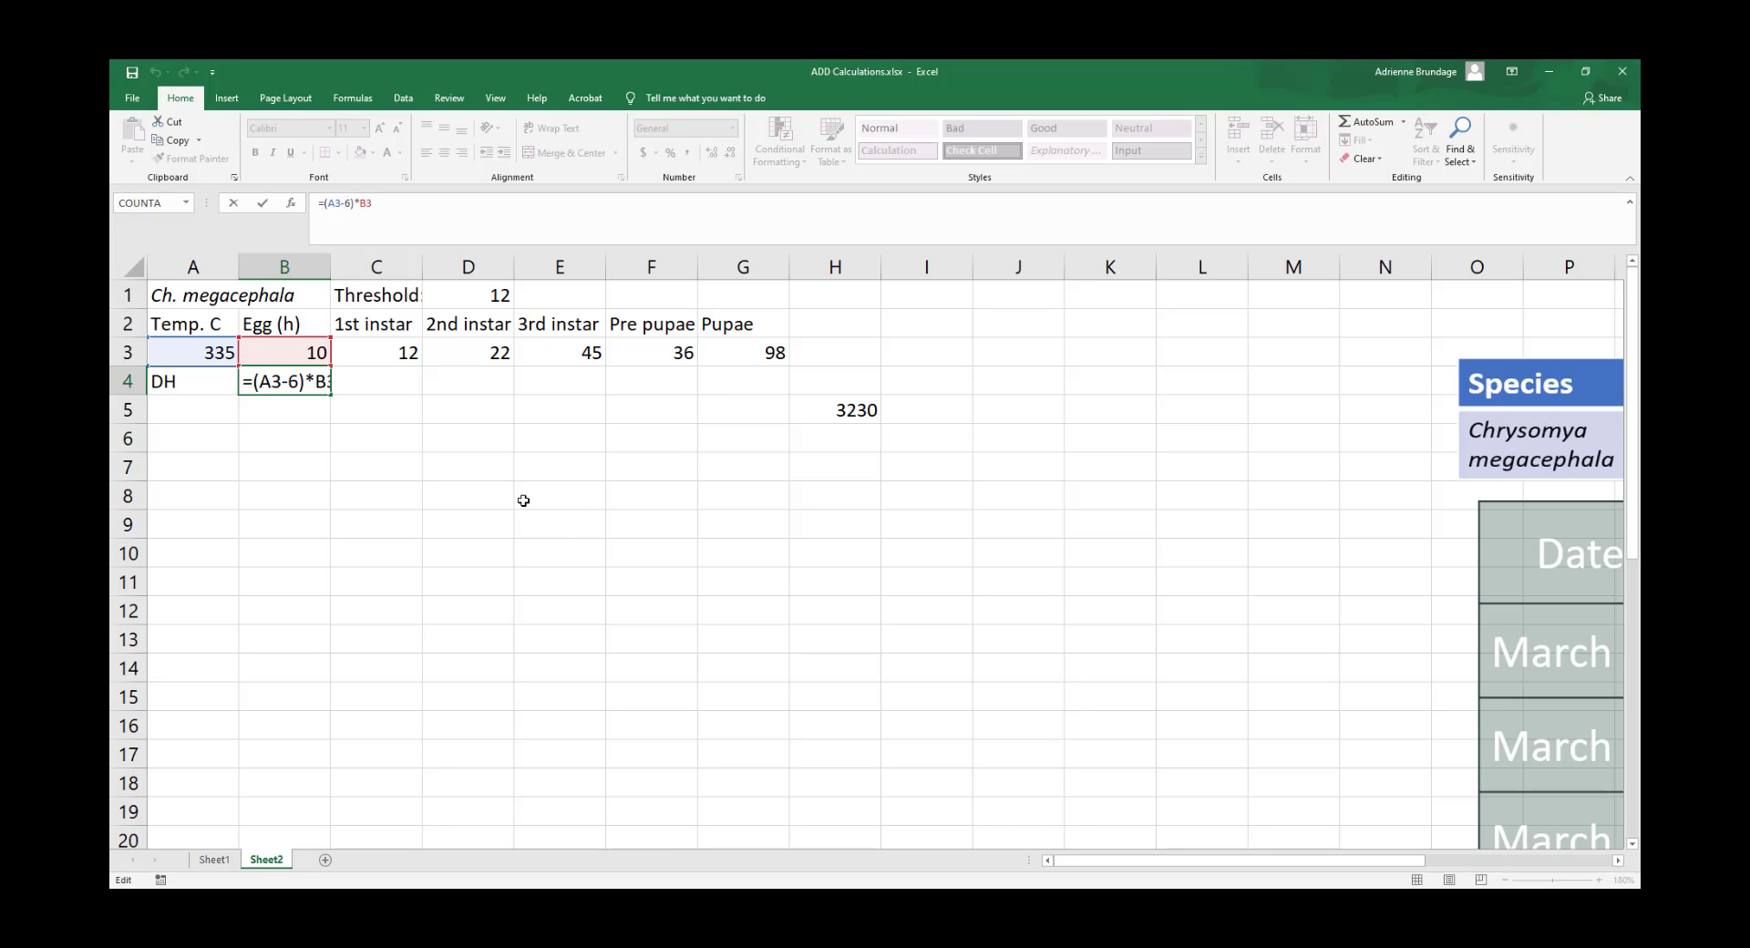
key("Return")
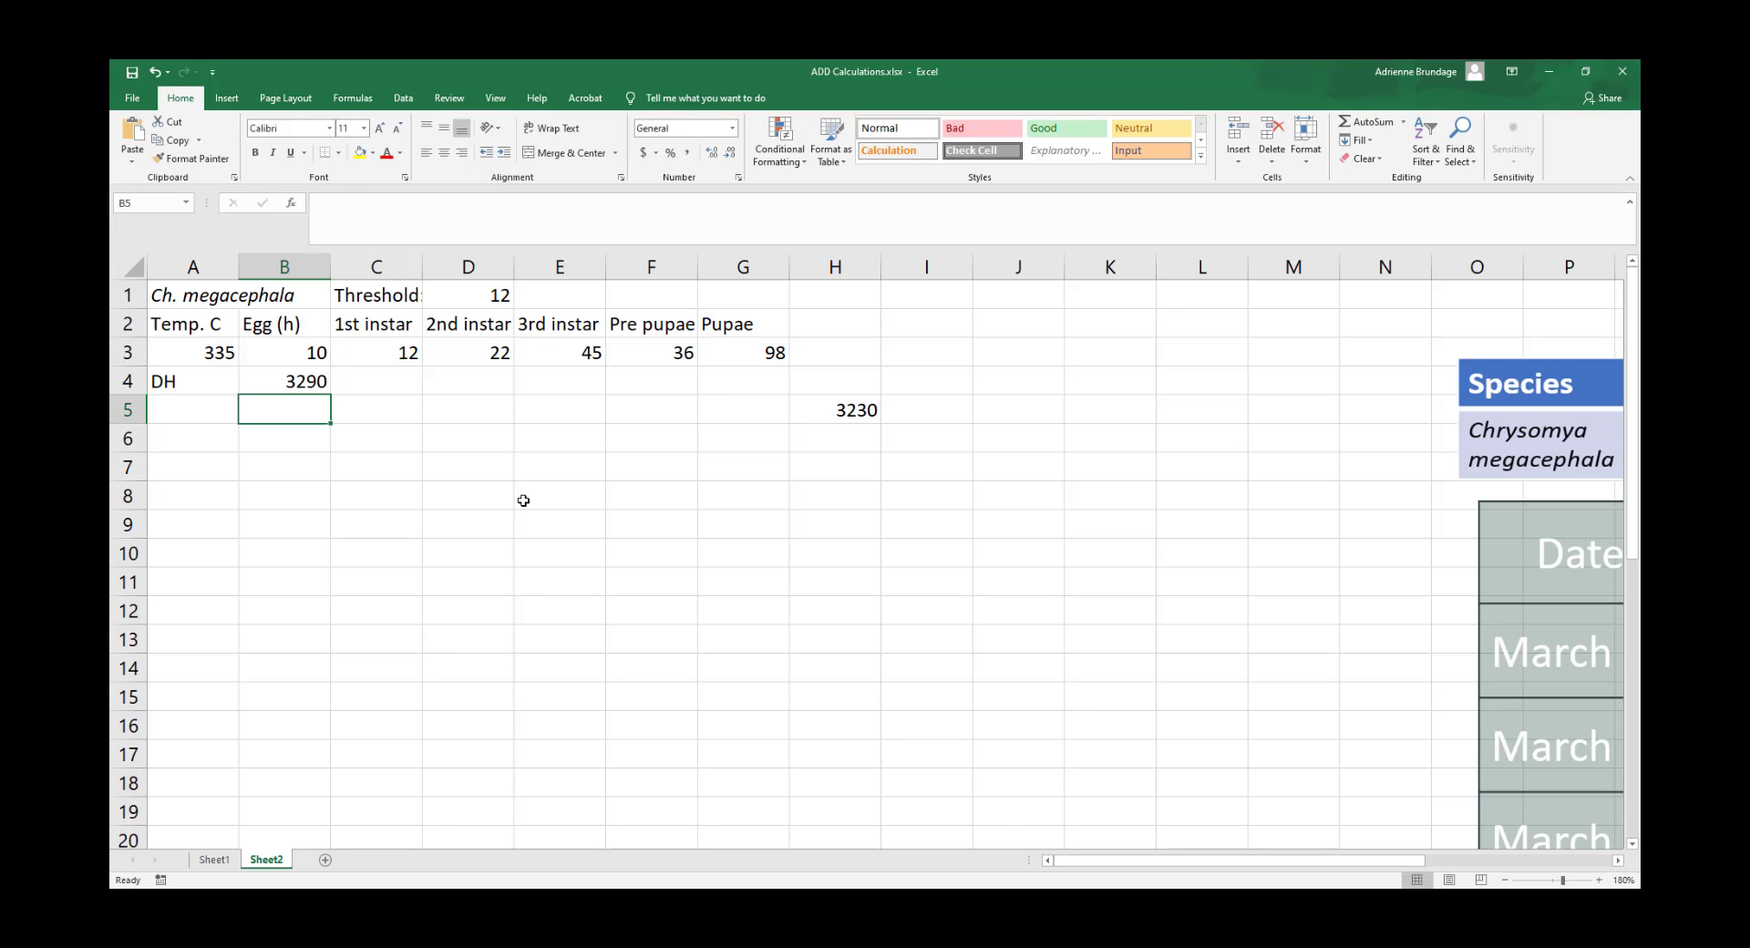
left_click(501, 299)
left_click(298, 381)
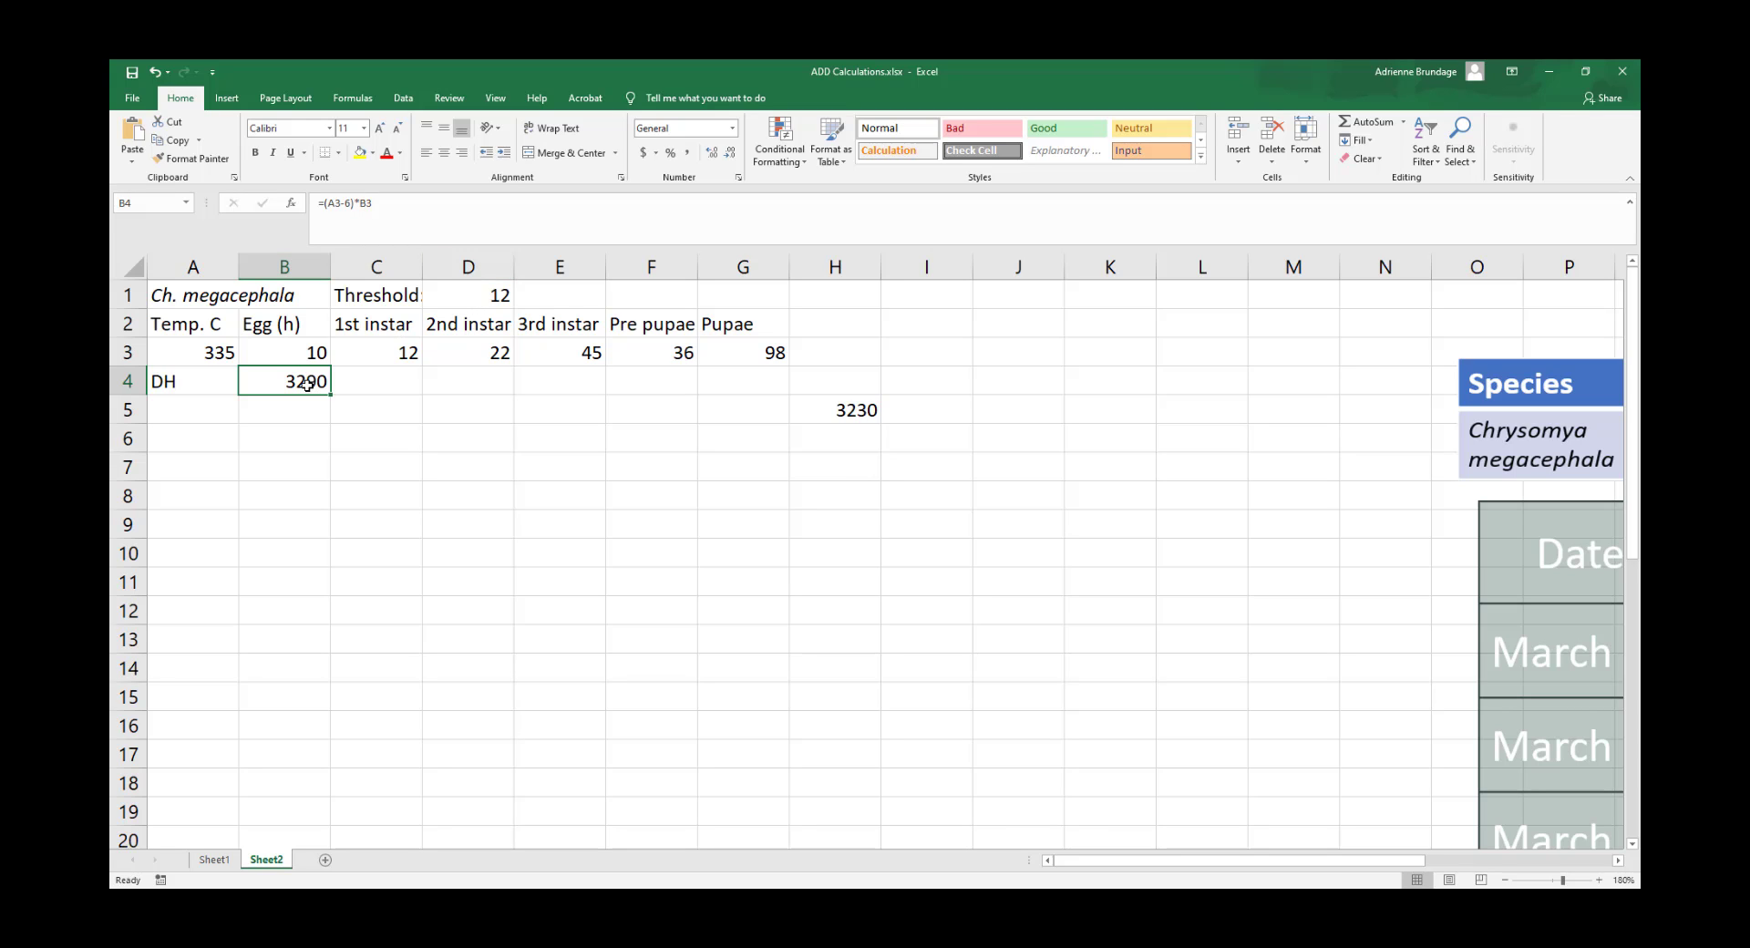
left_click(438, 445)
left_click(476, 288)
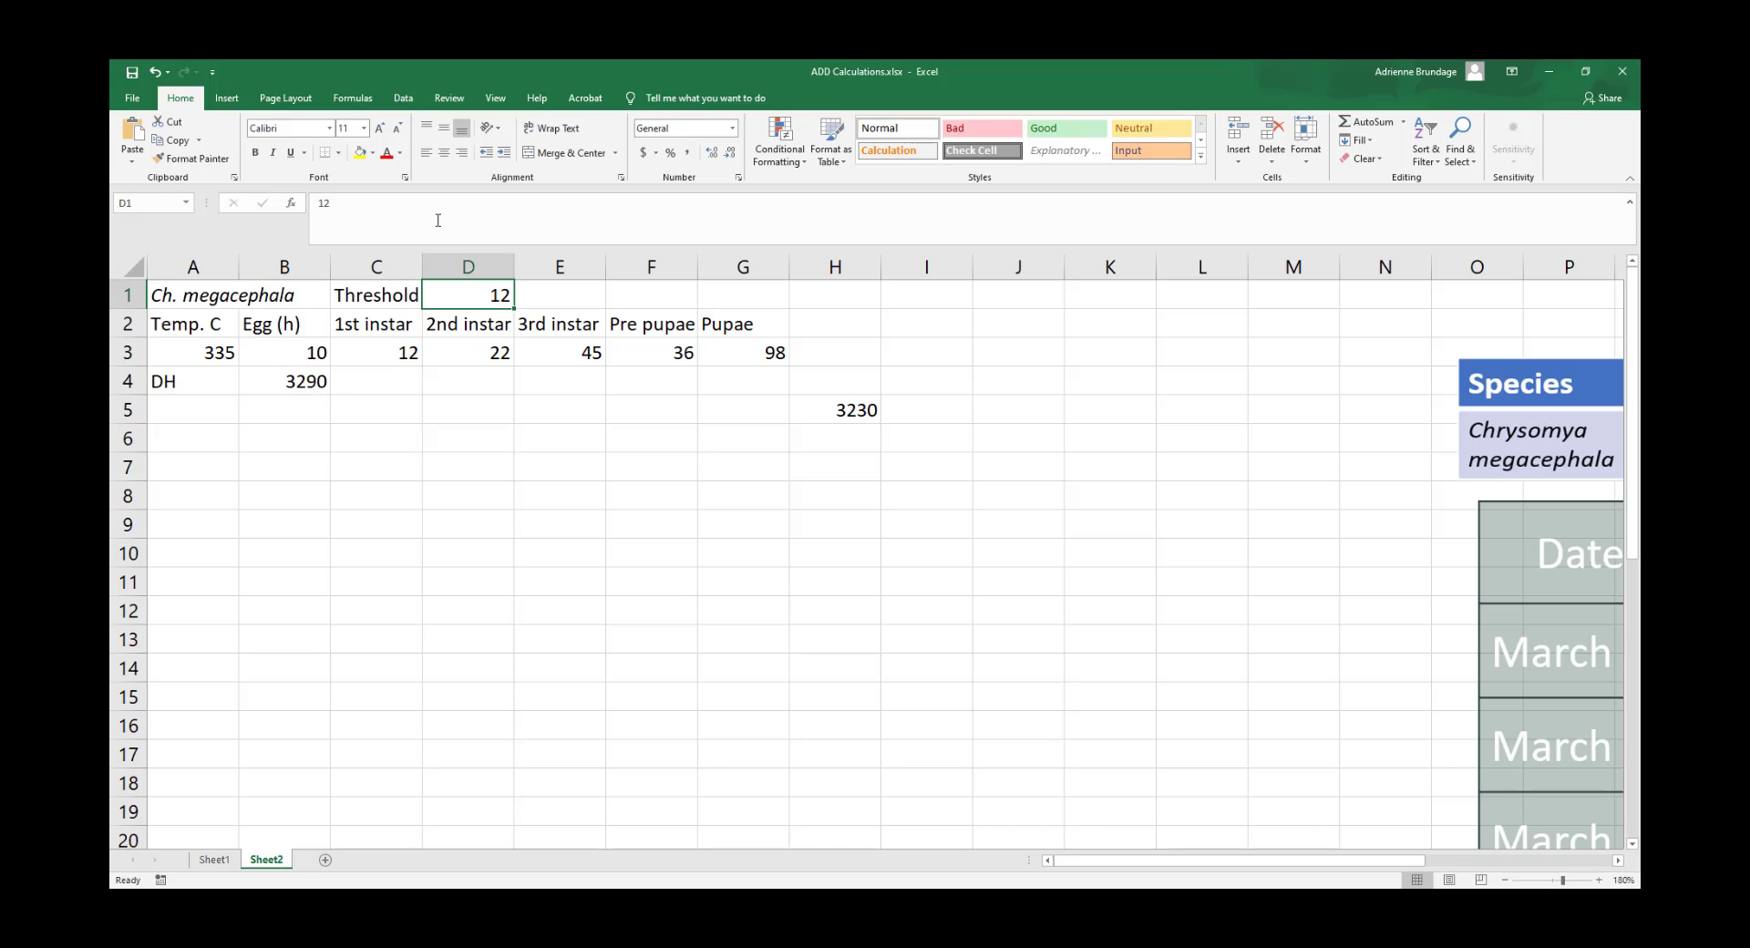
left_click(823, 398)
Delete H5's test formula and reset the temperature in A3 to 25
key("Delete")
left_click(625, 464)
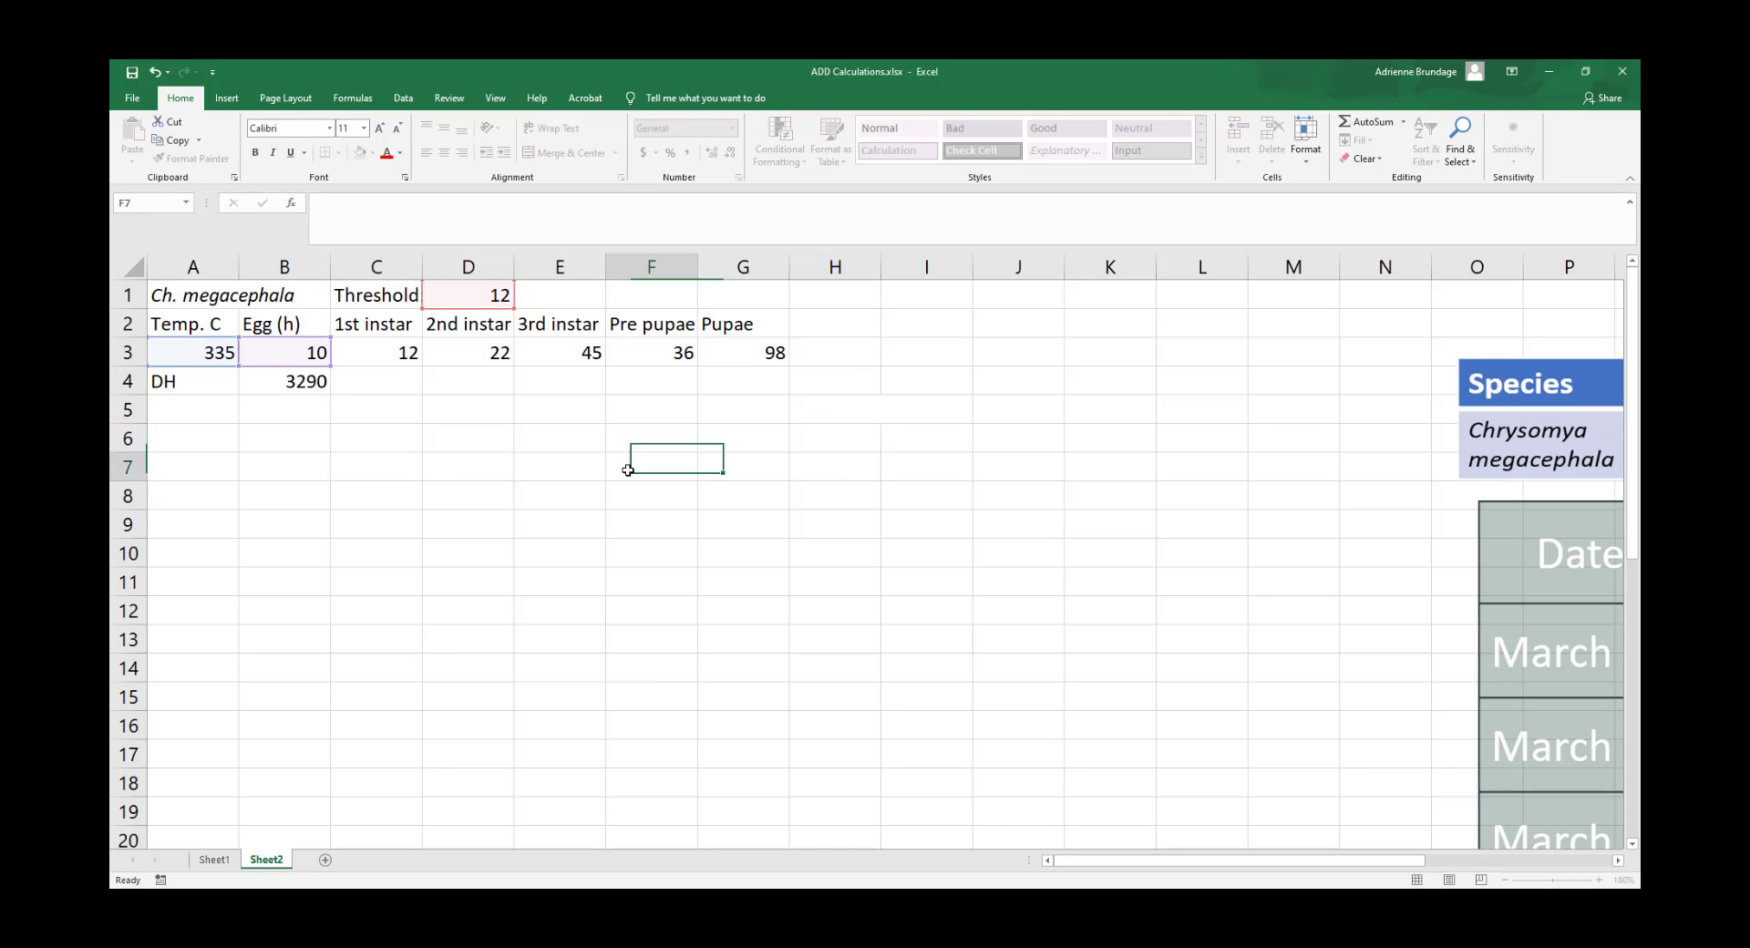
left_click(278, 381)
left_click(220, 344)
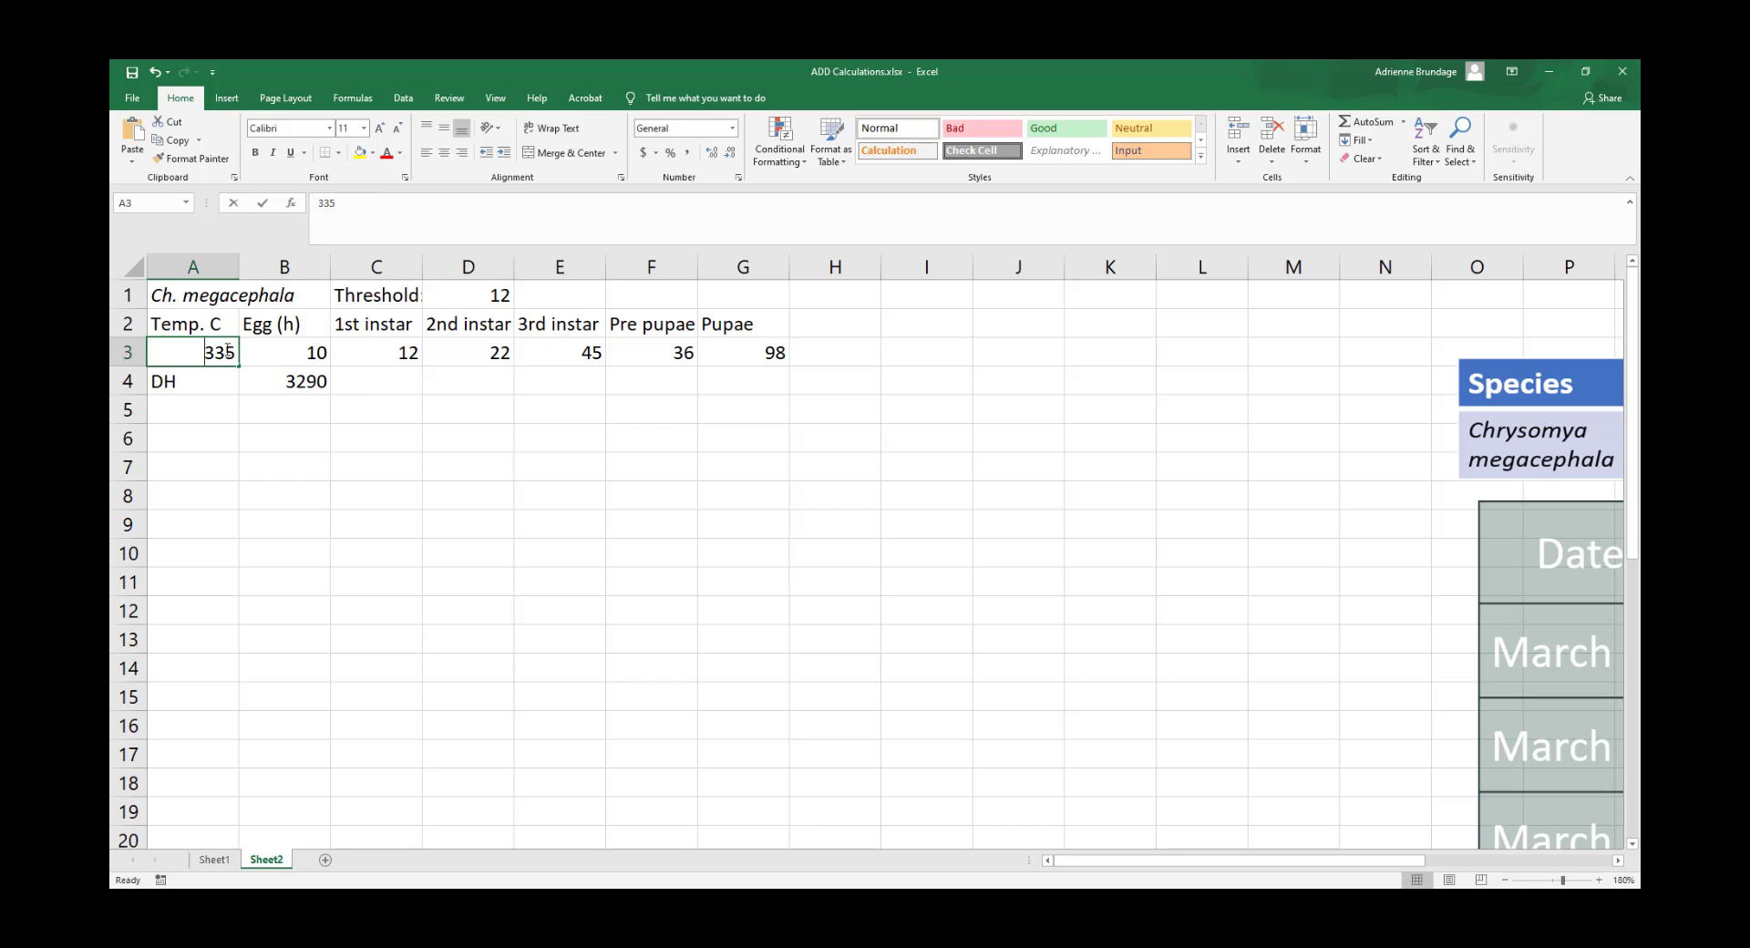
double_click(224, 348)
double_click(228, 351)
type("25")
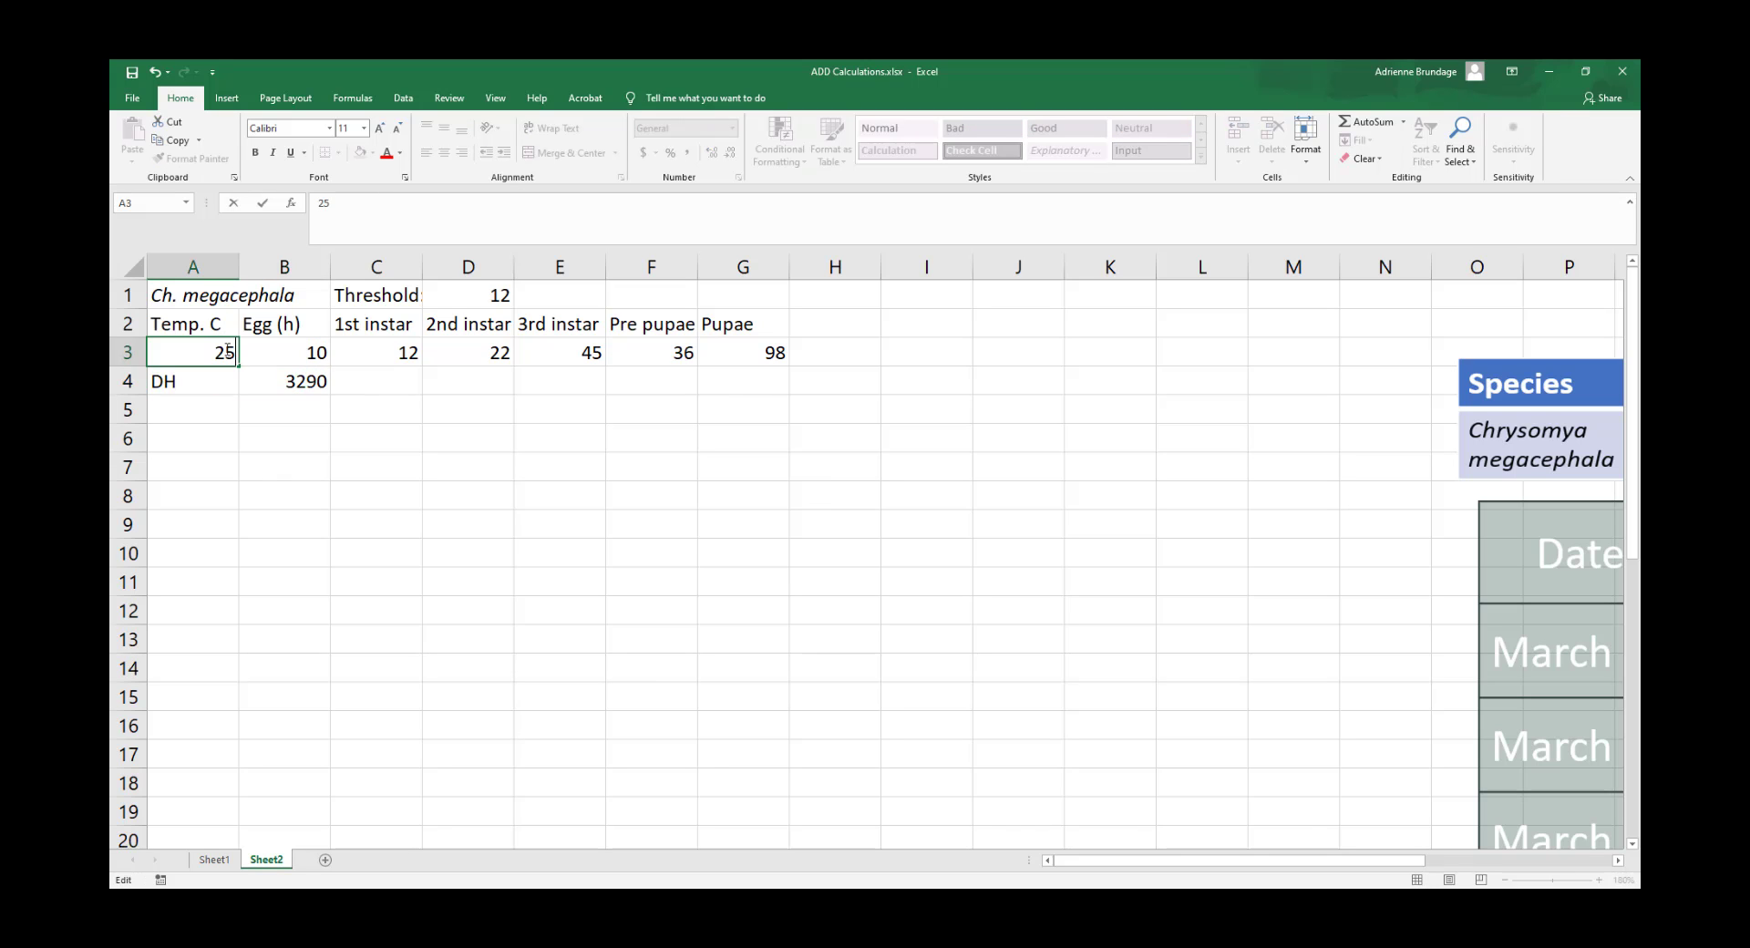
key("Return")
Set the threshold in D1 back to 6 so B4 shows 190 again
left_click(509, 292)
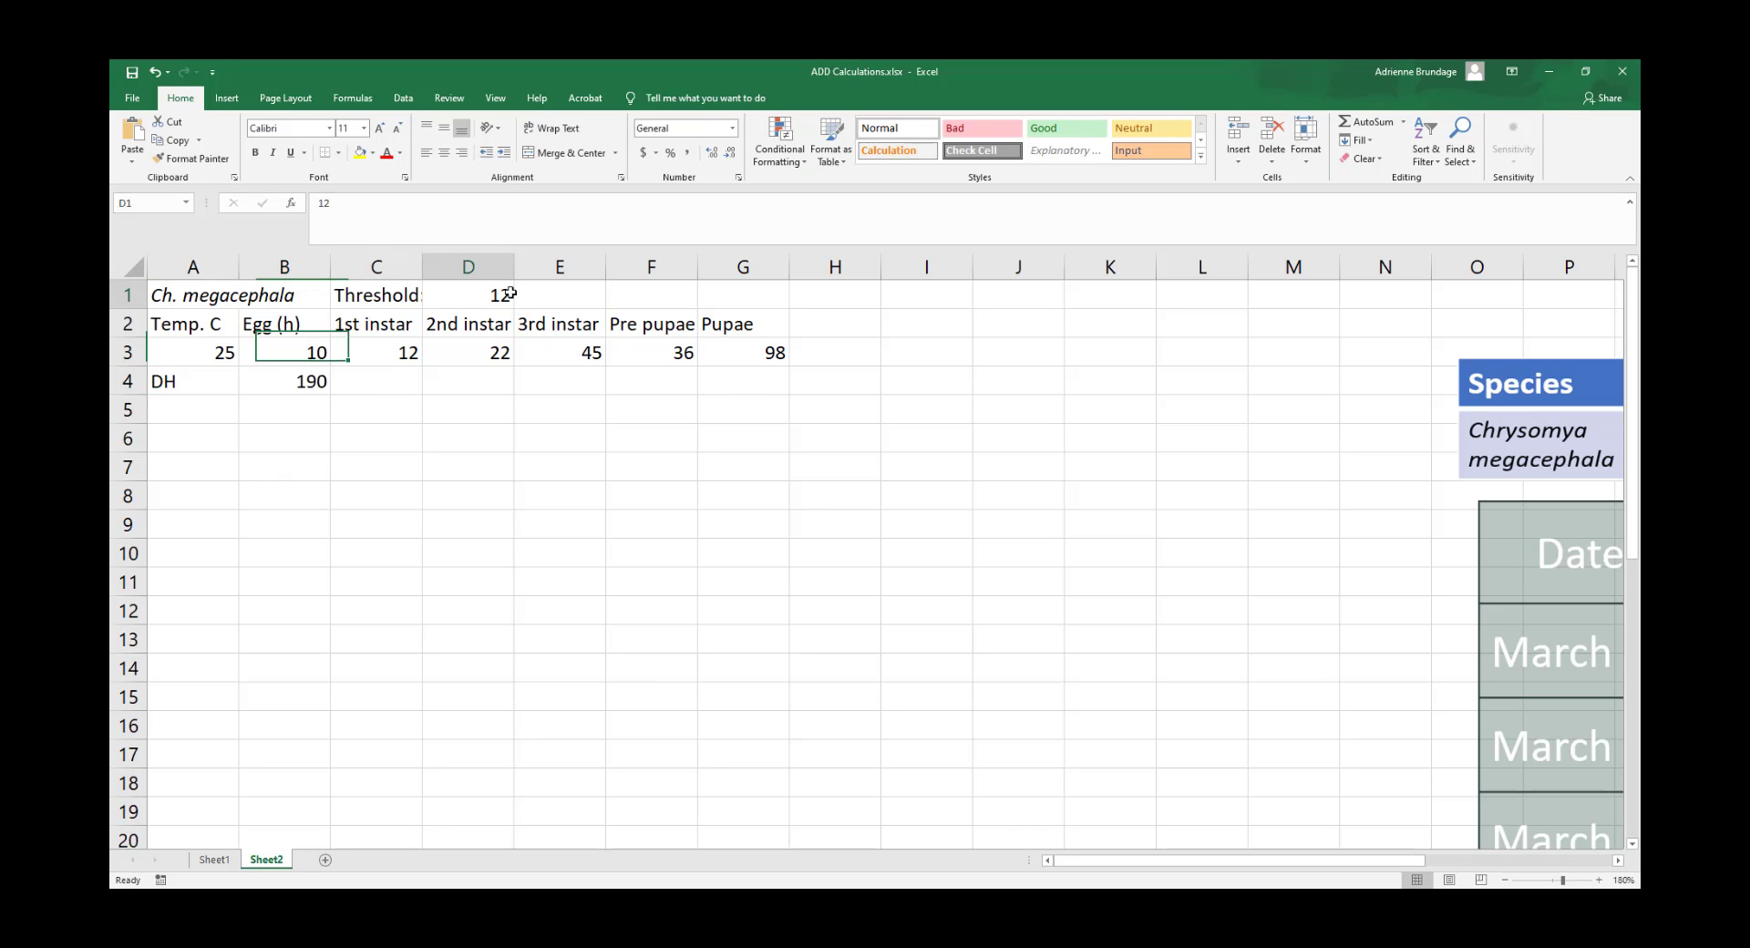
type("6")
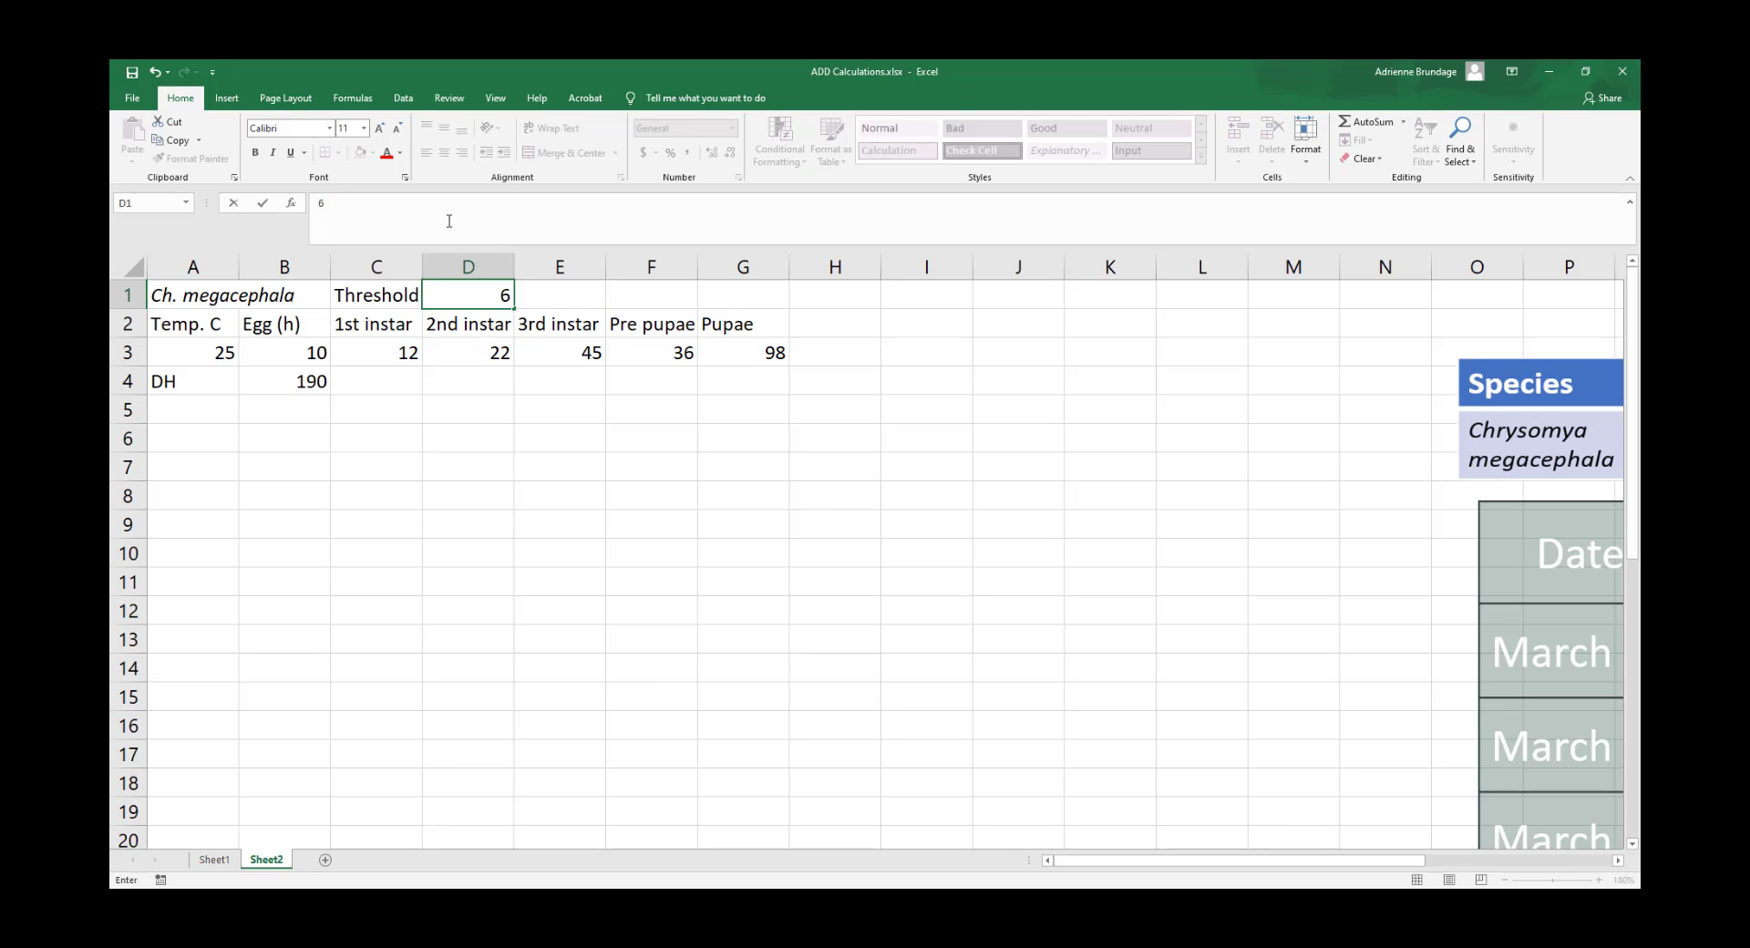
key("Return")
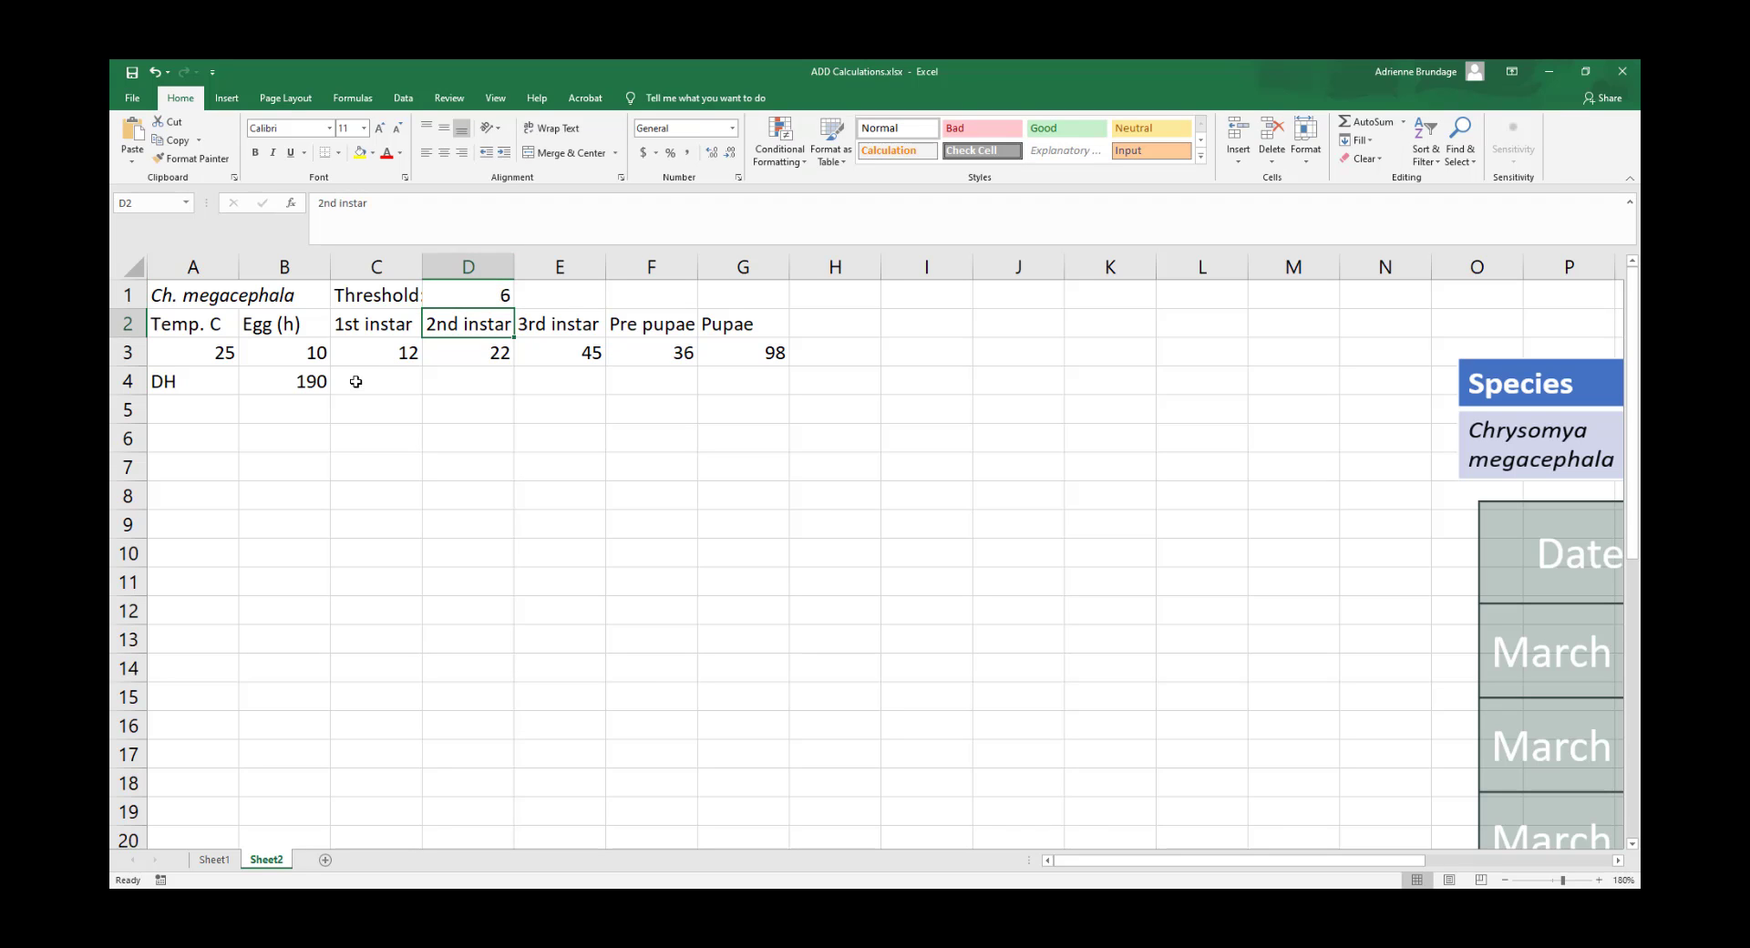
left_click(355, 381)
left_click(271, 385)
mouse_move(329, 376)
left_mouse_down()
mouse_move(264, 349)
mouse_move(301, 347)
mouse_move(299, 384)
left_mouse_up()
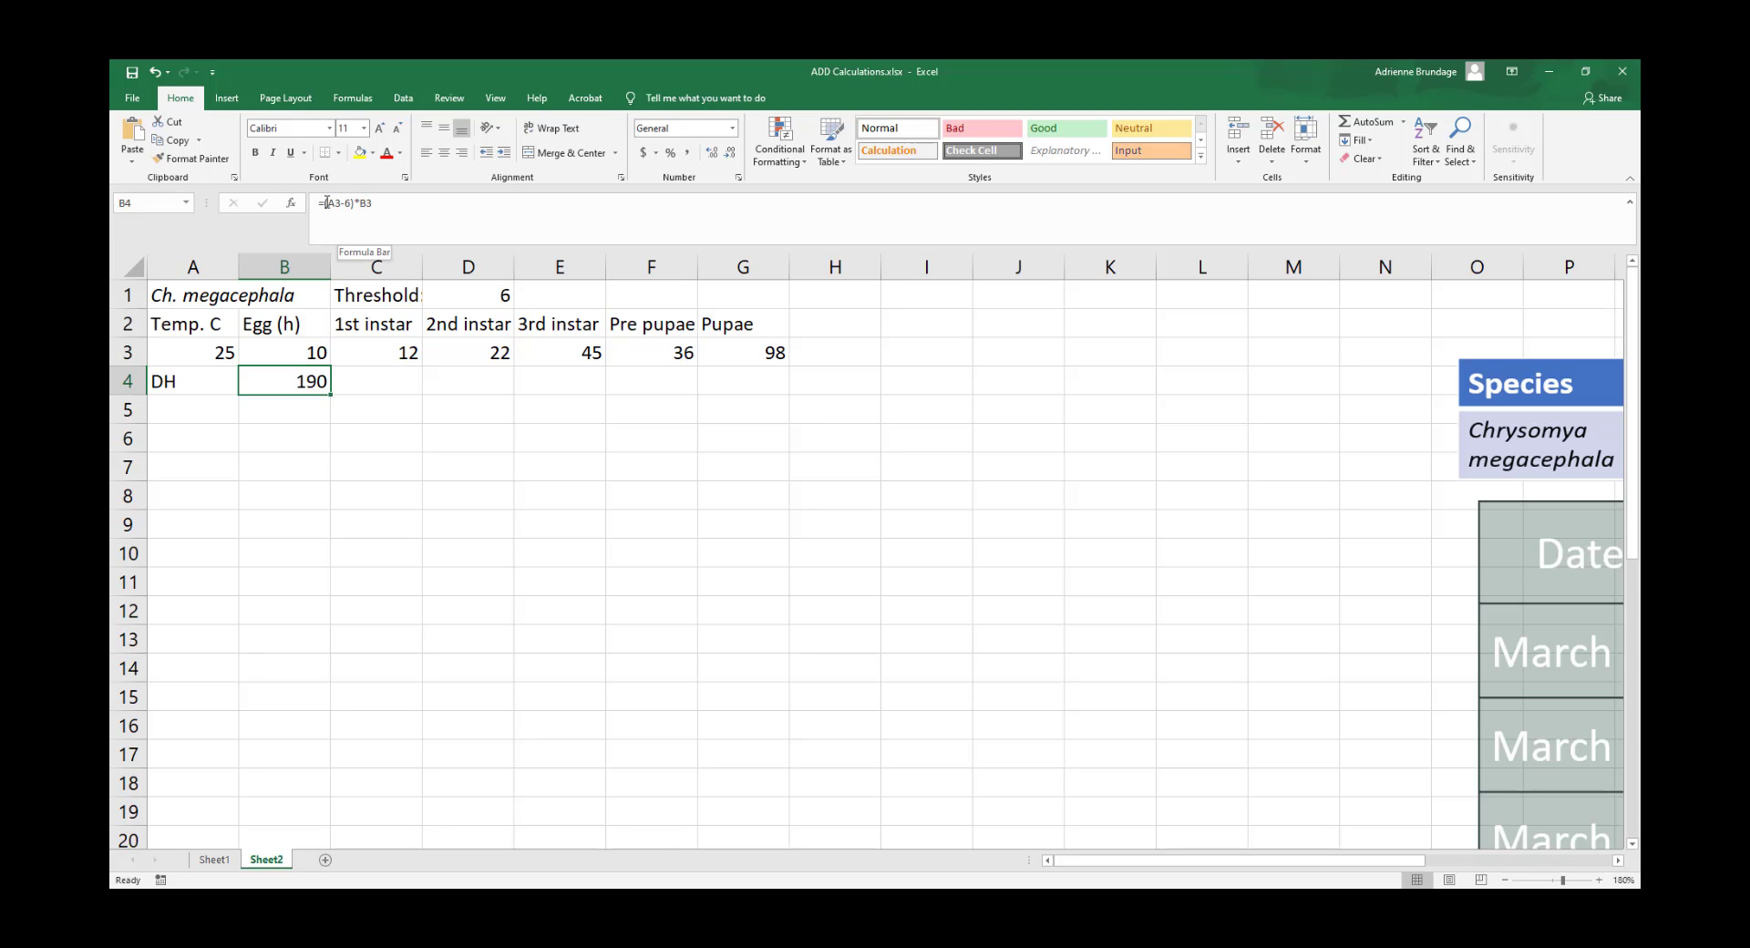
Fill B4's DH formula right through G4, giving 48, 132, 720, 1404 and 2940
left_click(370, 383)
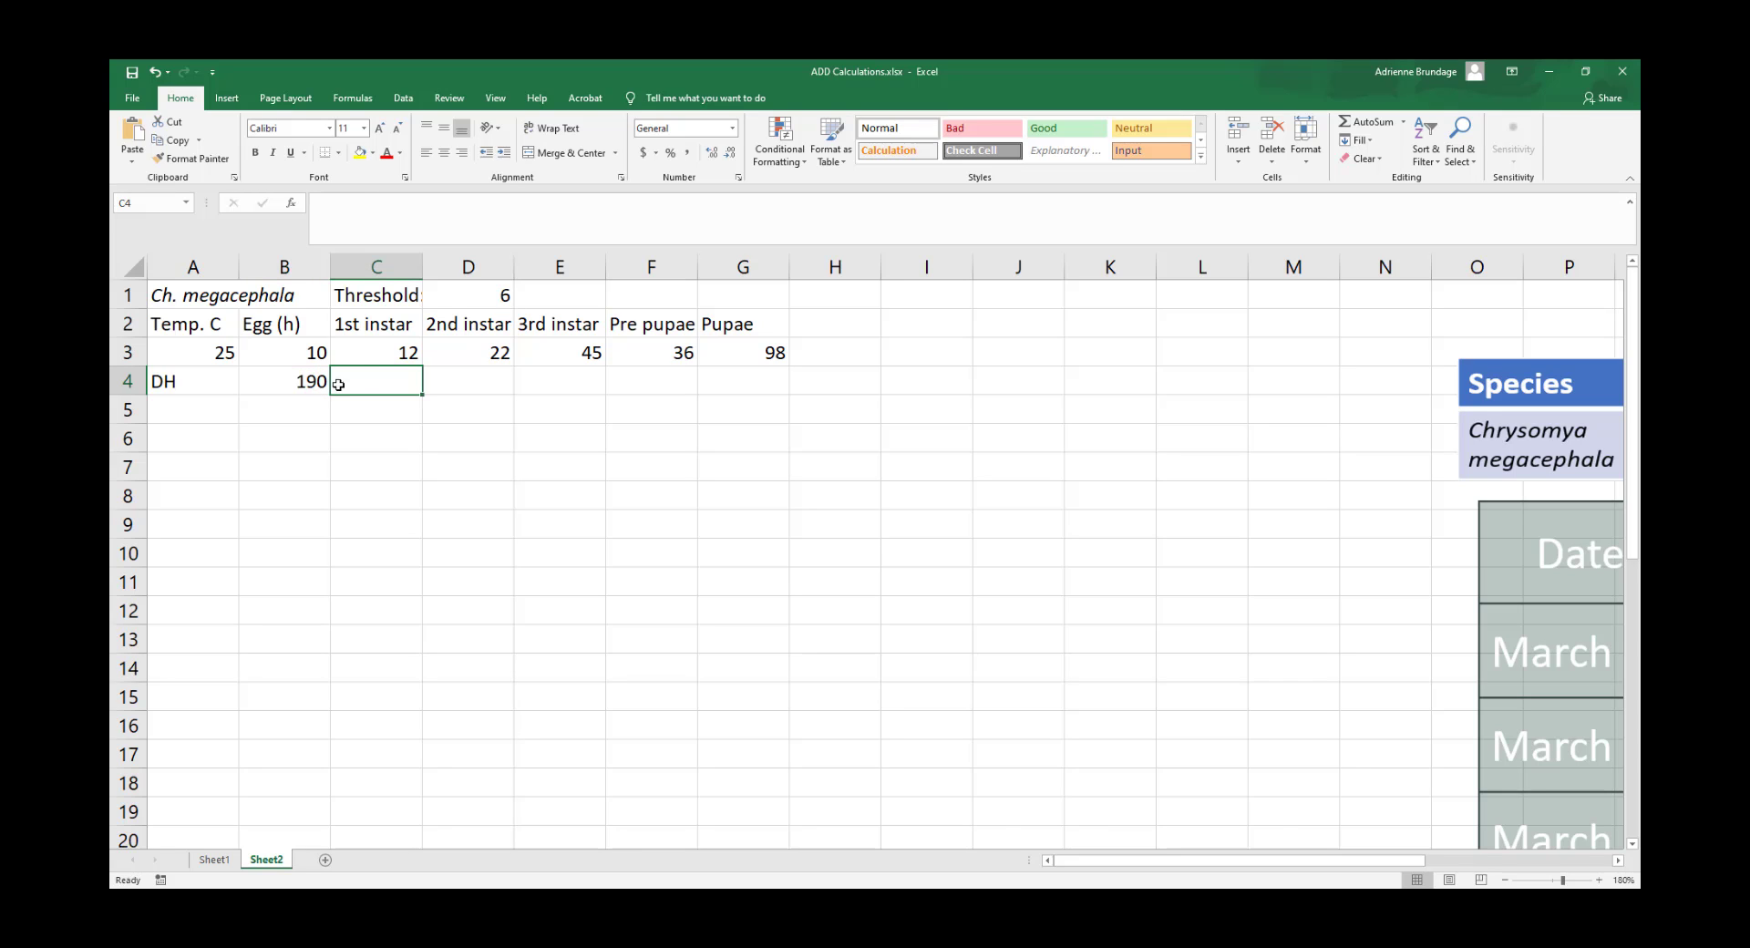
left_click(306, 382)
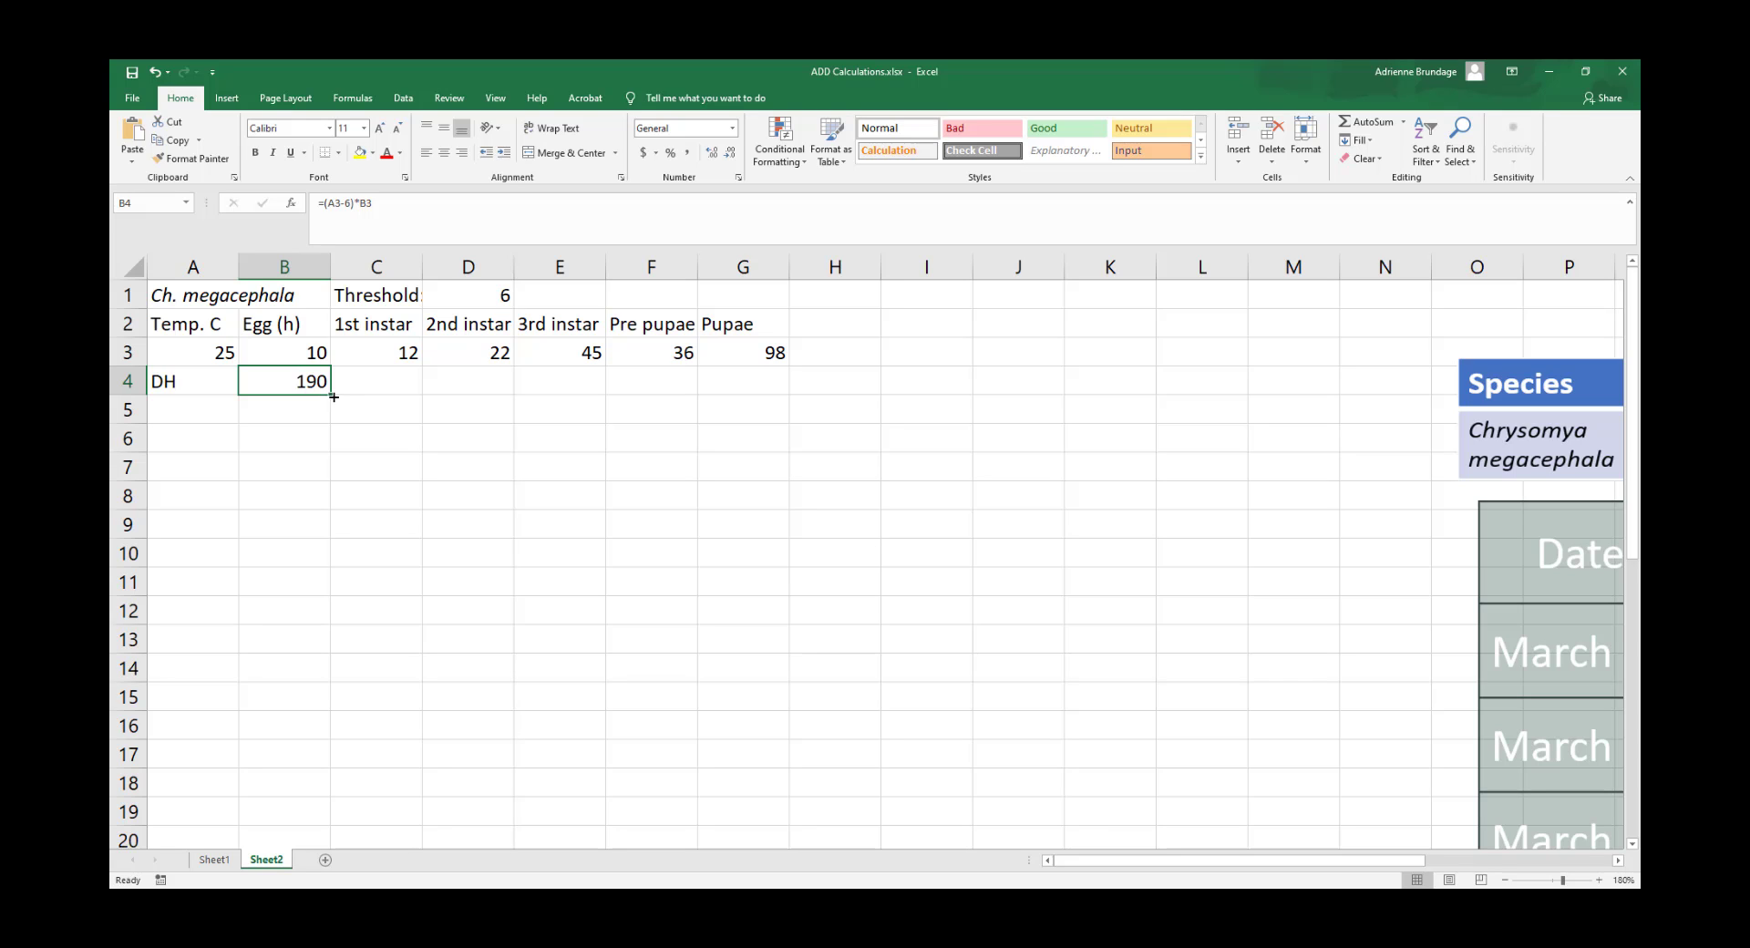
left_click_drag(332, 395, 331, 393)
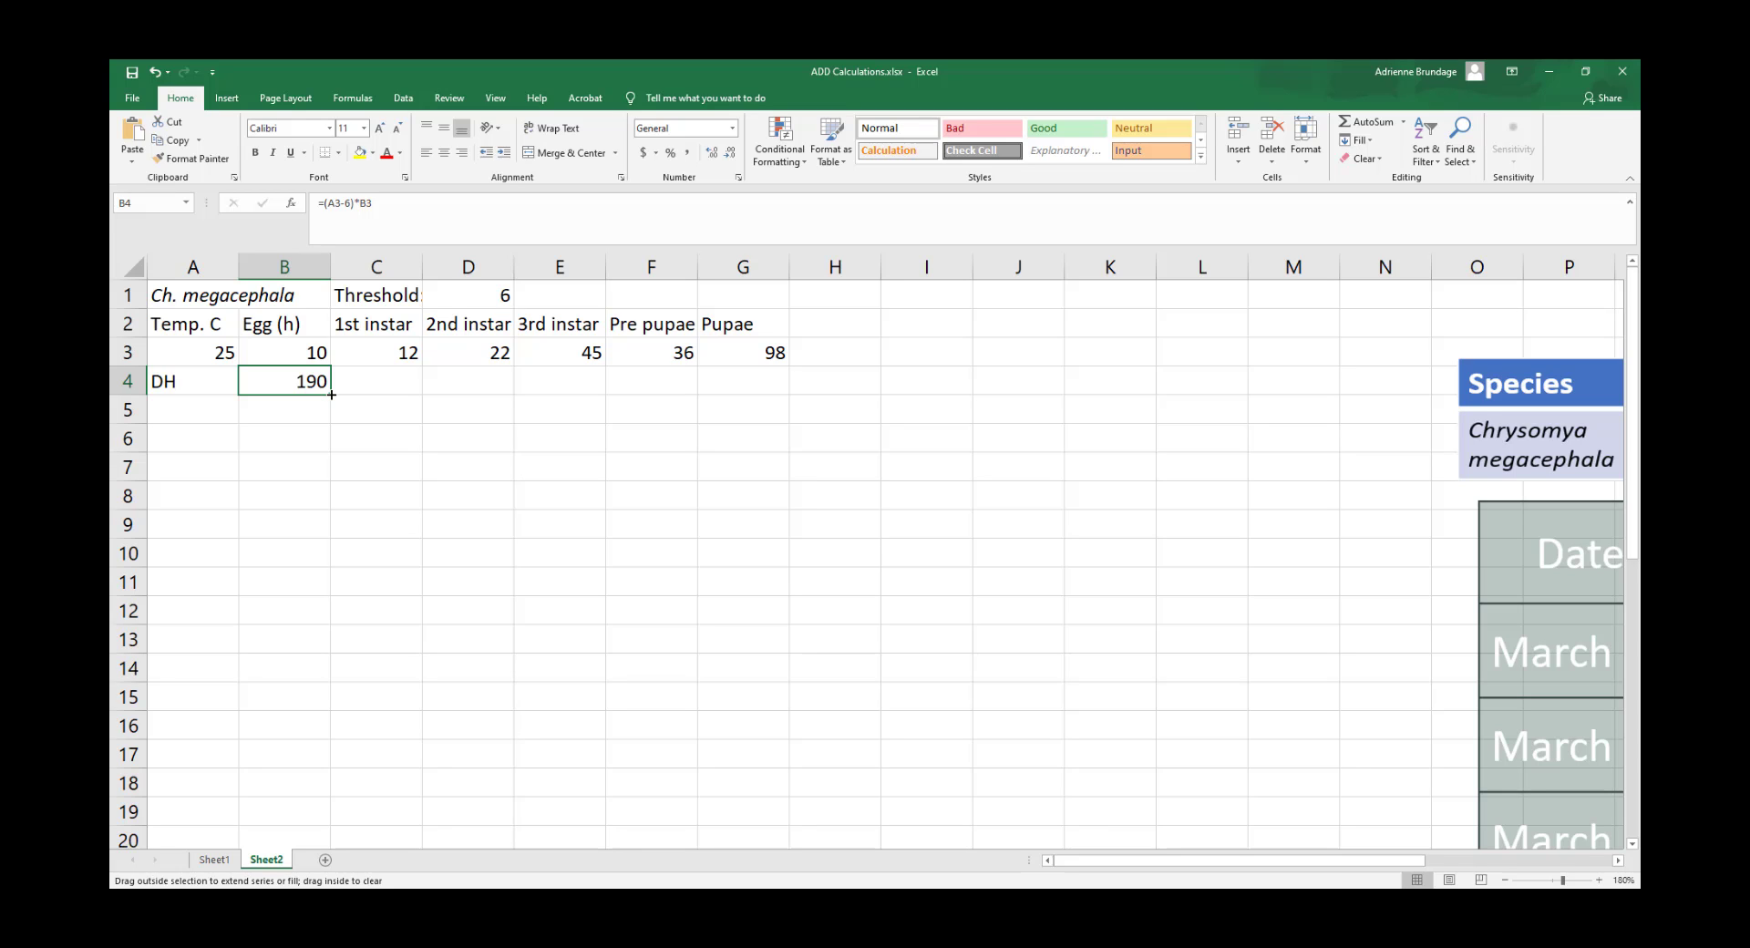
left_click_drag(341, 387, 789, 388)
Inspect the copied DH formulas in C4 through G4
left_click(314, 382)
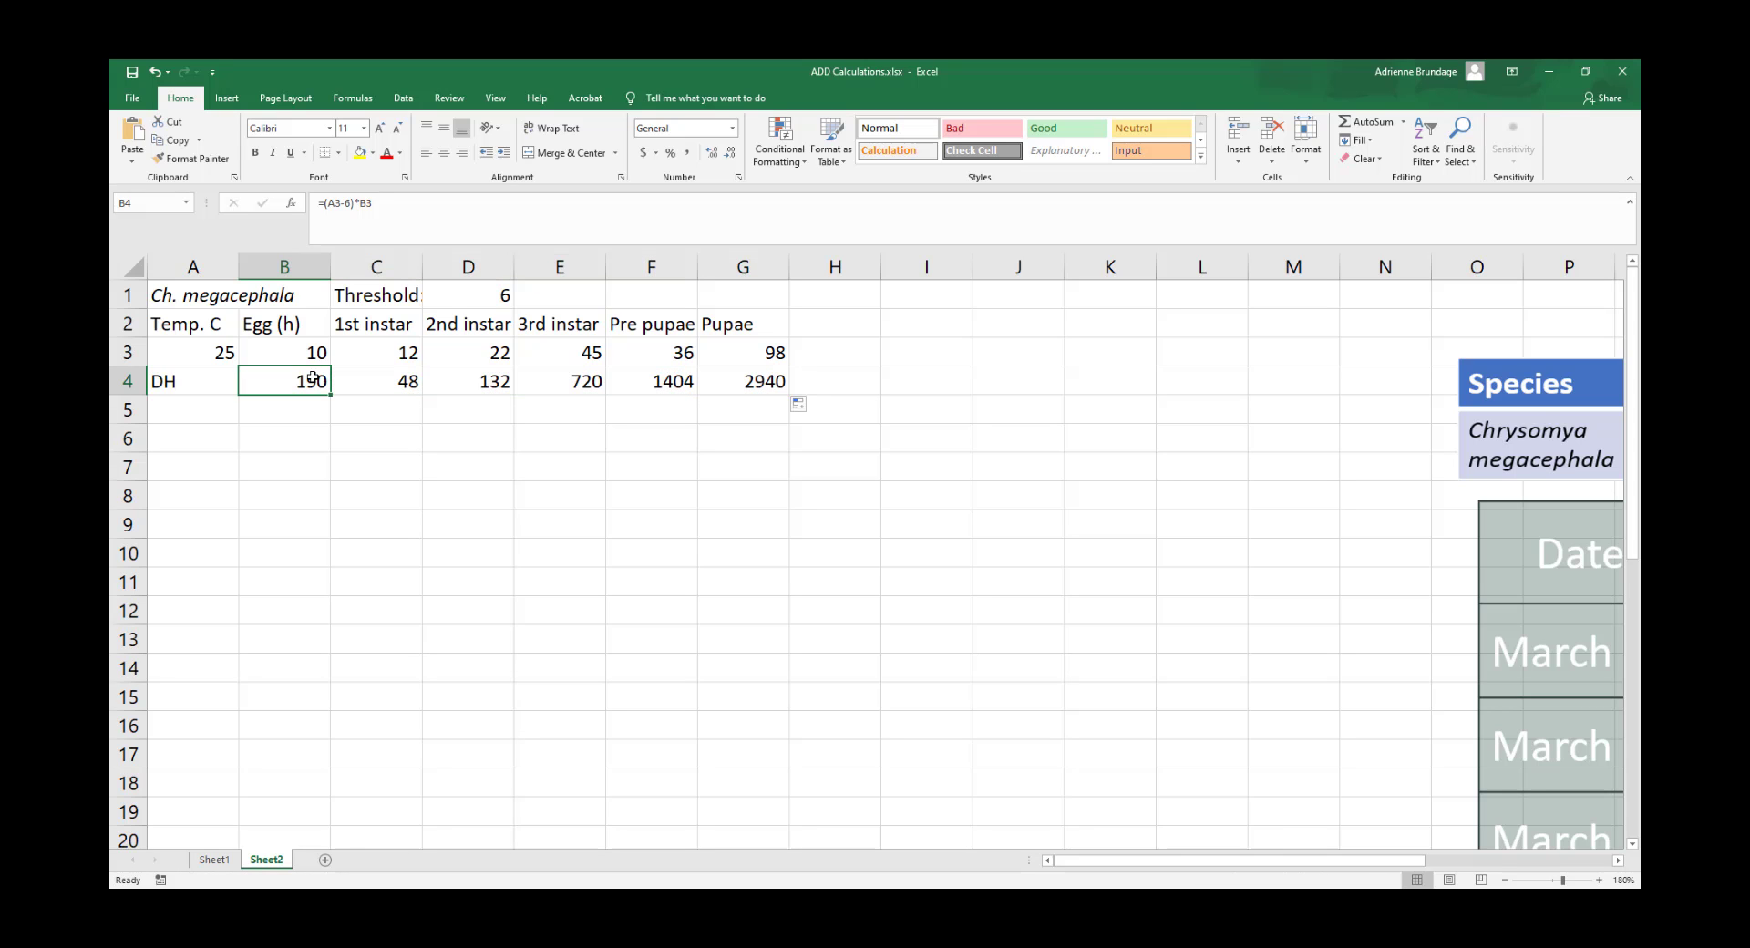
left_click(352, 382)
left_click(465, 381)
left_click(559, 381)
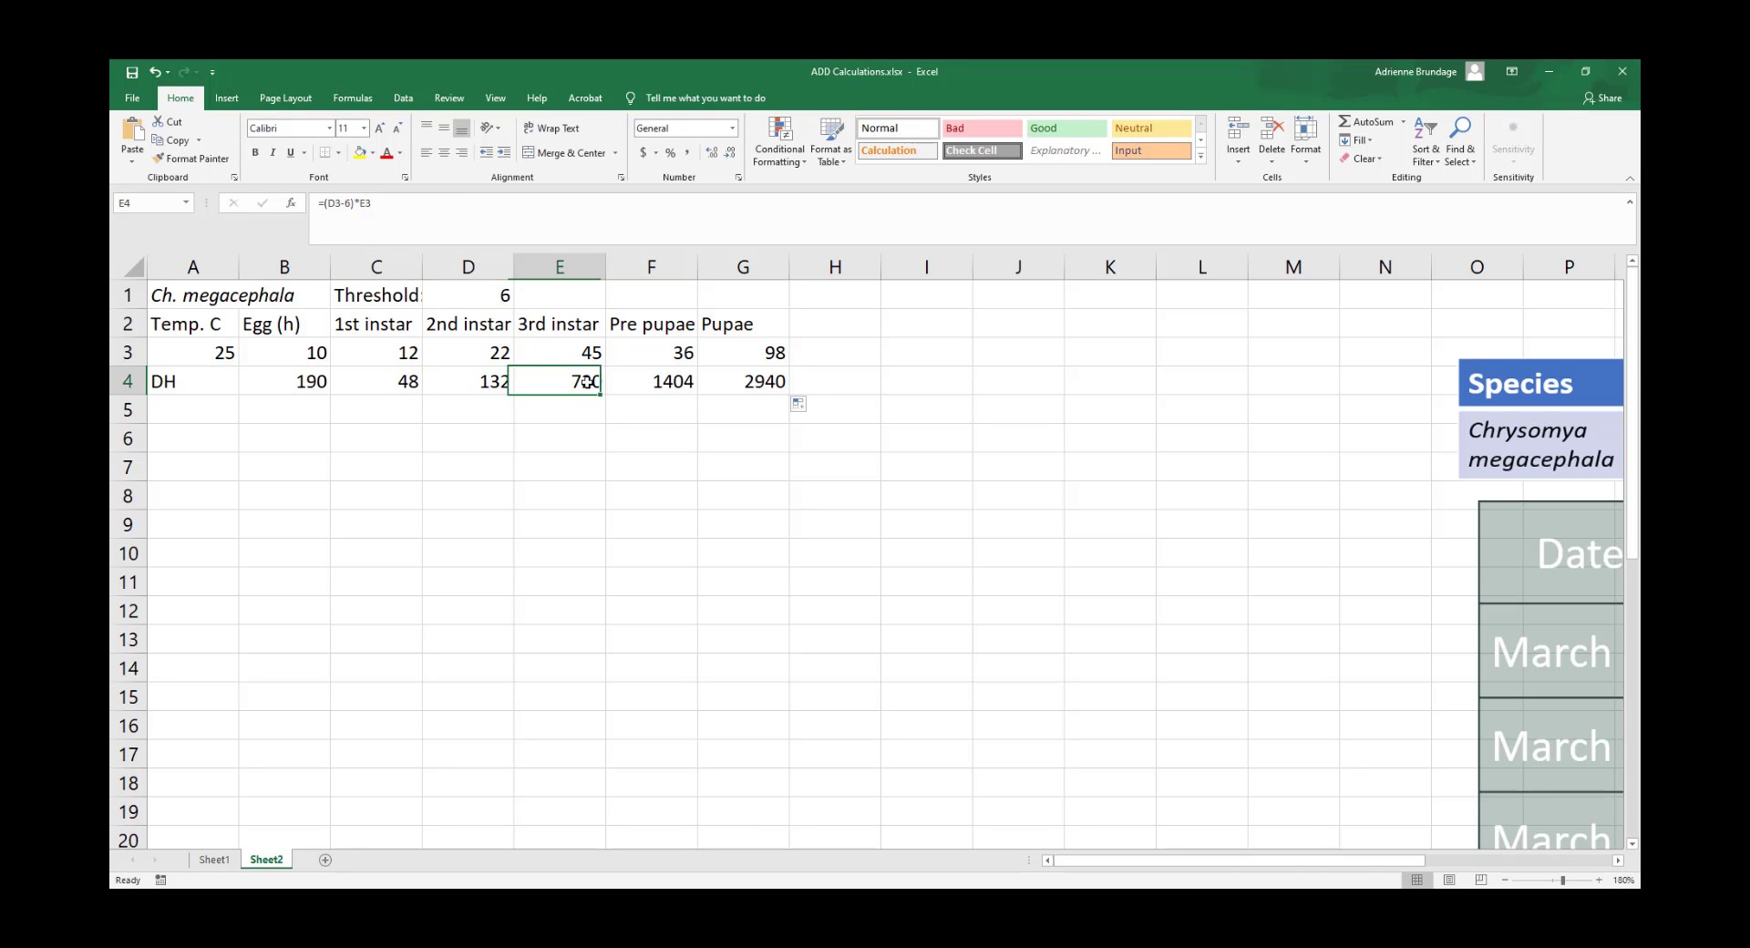
left_click(649, 383)
left_click(735, 388)
Compare C4 to G4 against B4 again, then put B4's formula into edit mode
left_click(297, 372)
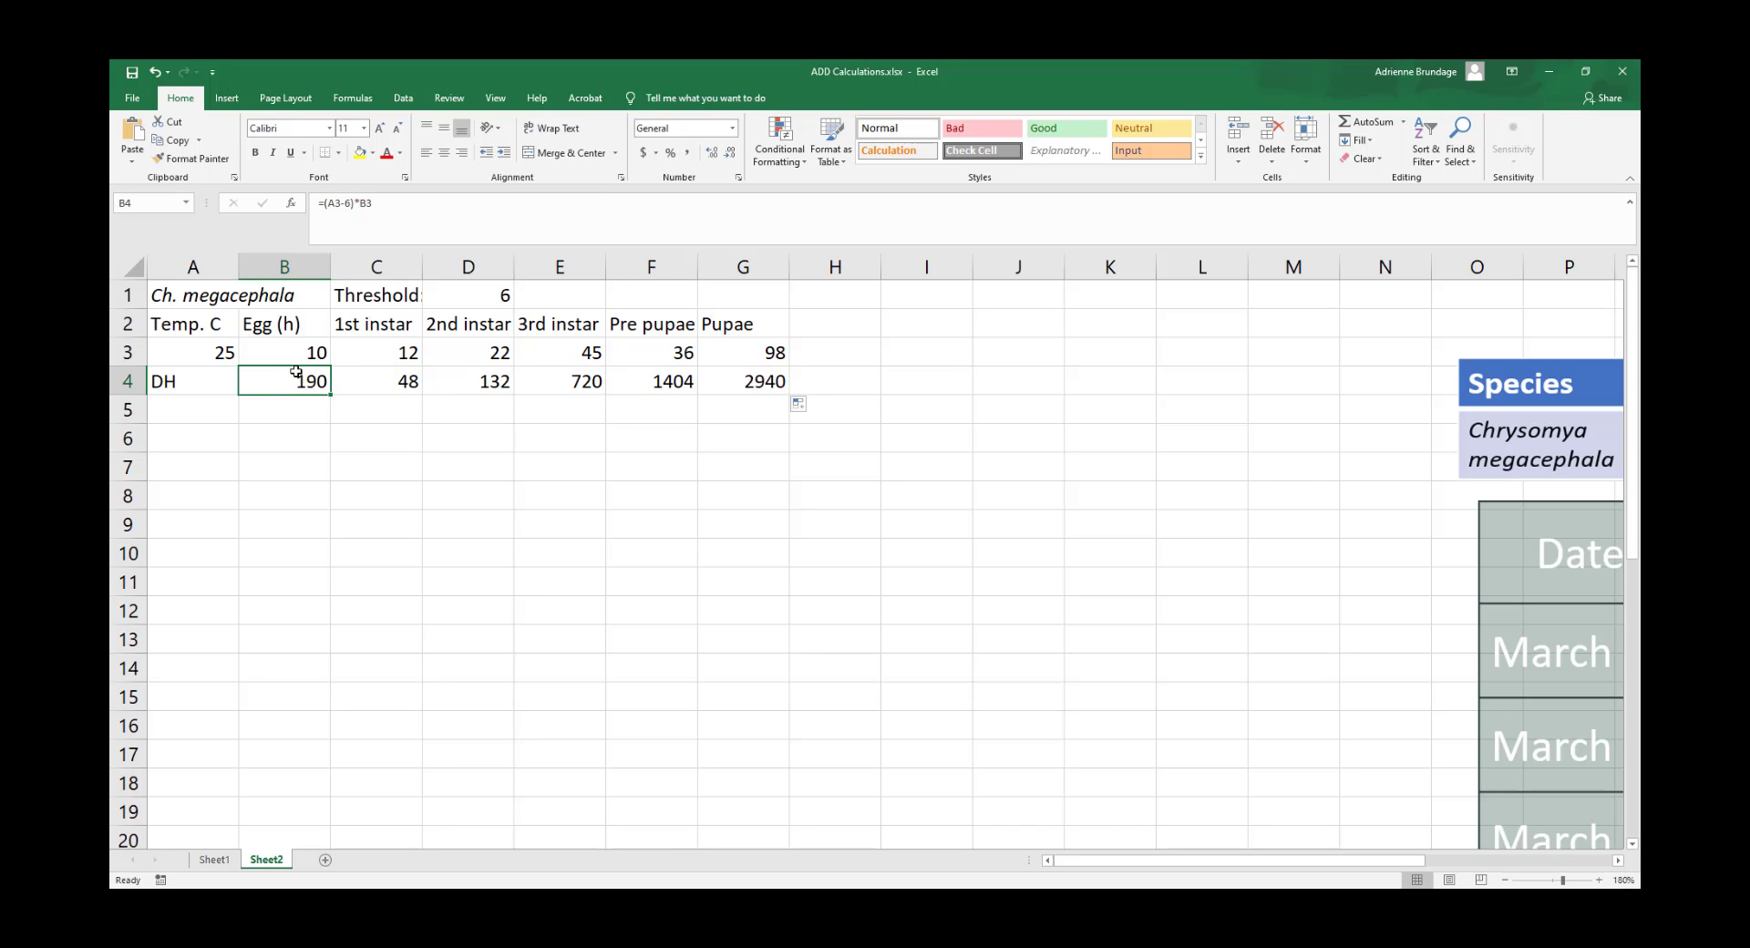
left_click(387, 379)
left_click(468, 374)
left_click(563, 381)
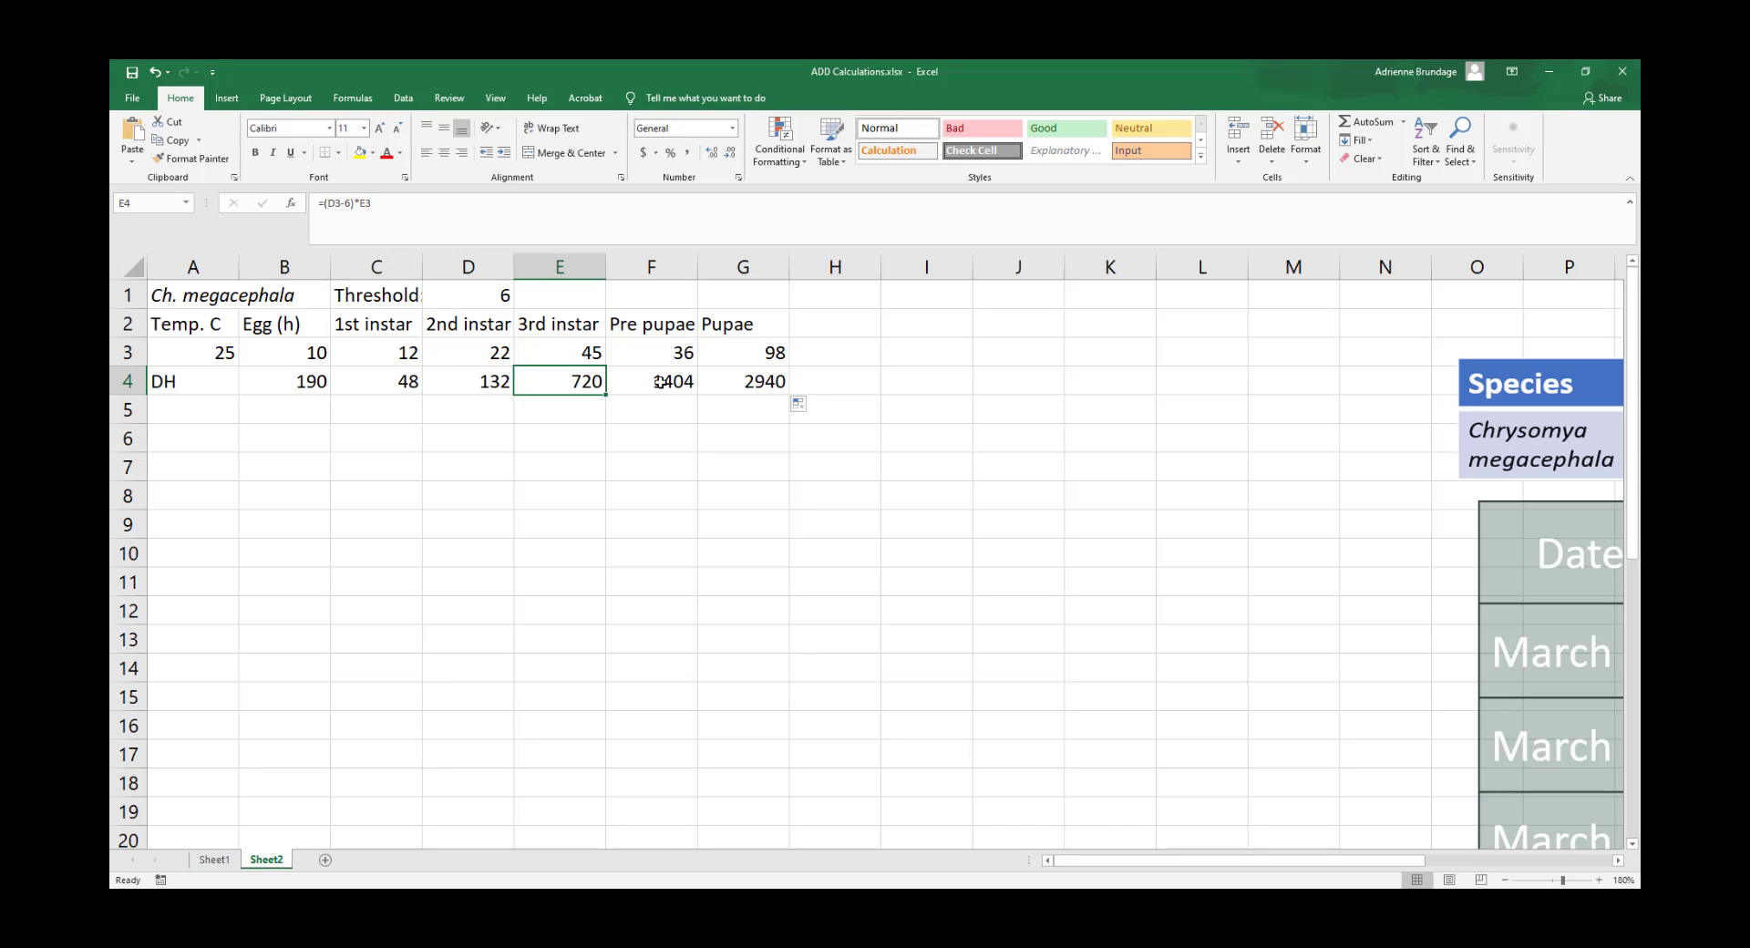
left_click(652, 381)
left_click(777, 383)
left_click(317, 388)
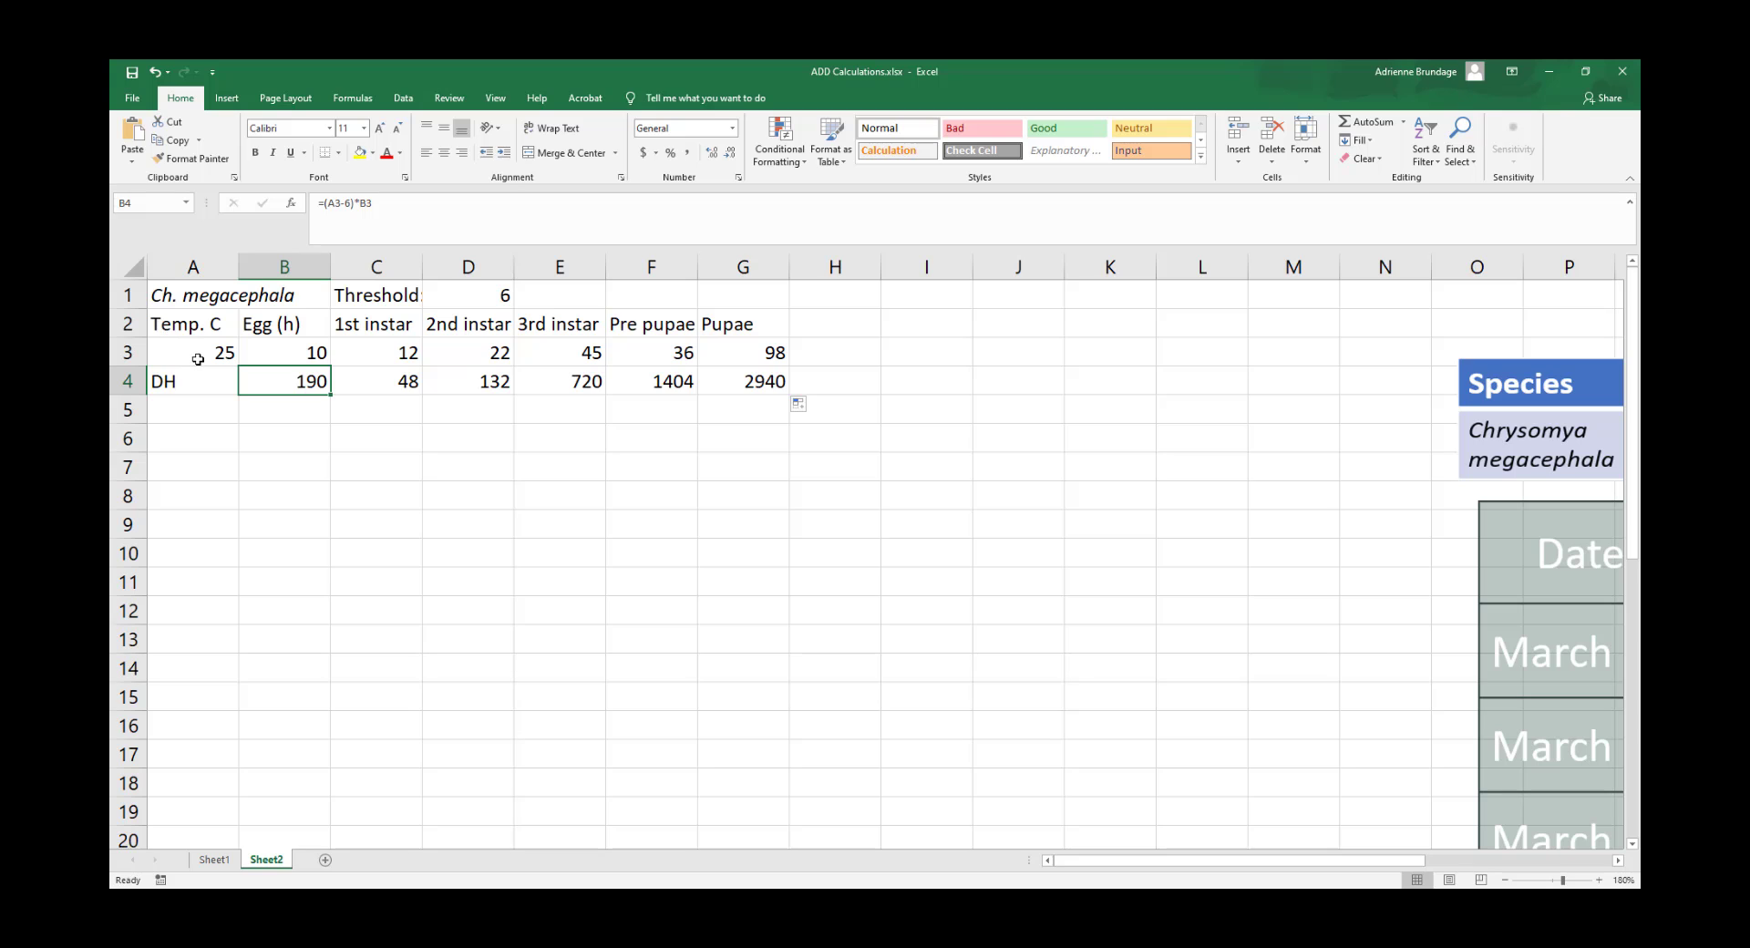
left_click(328, 202)
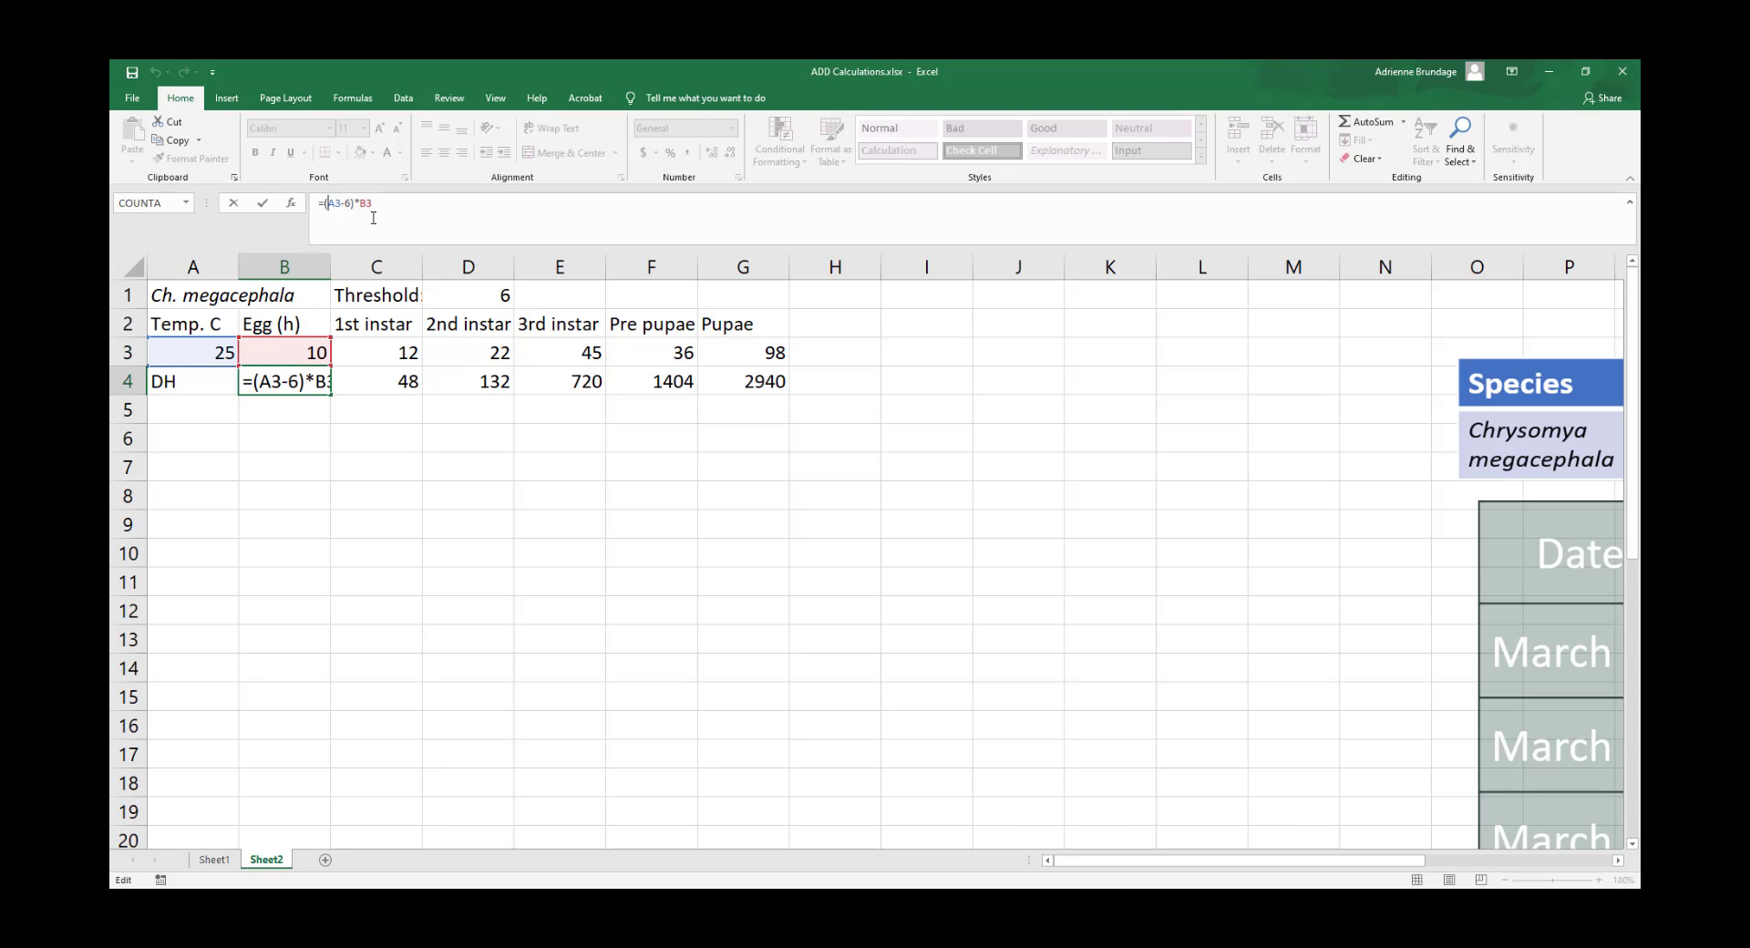
Remove the stray C4 reference from B4's Egg formula, keeping its value at 190
left_click(398, 381)
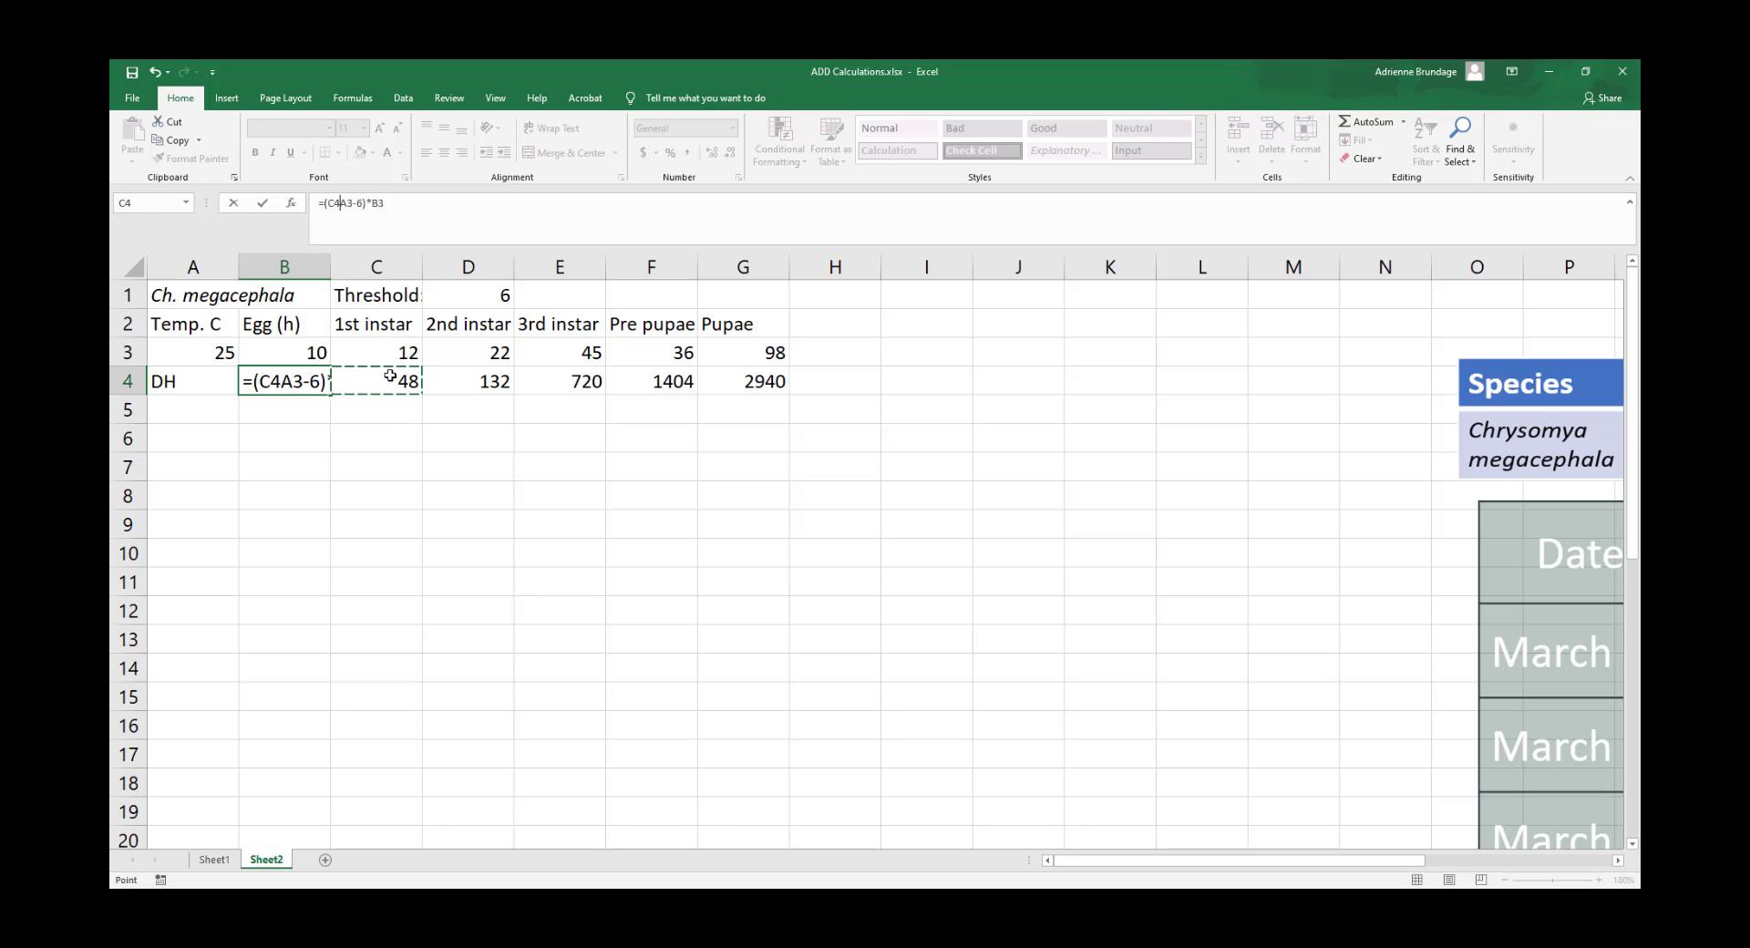
key("F2")
left_click(282, 384)
key("BackSpace")
key("BackSpace")
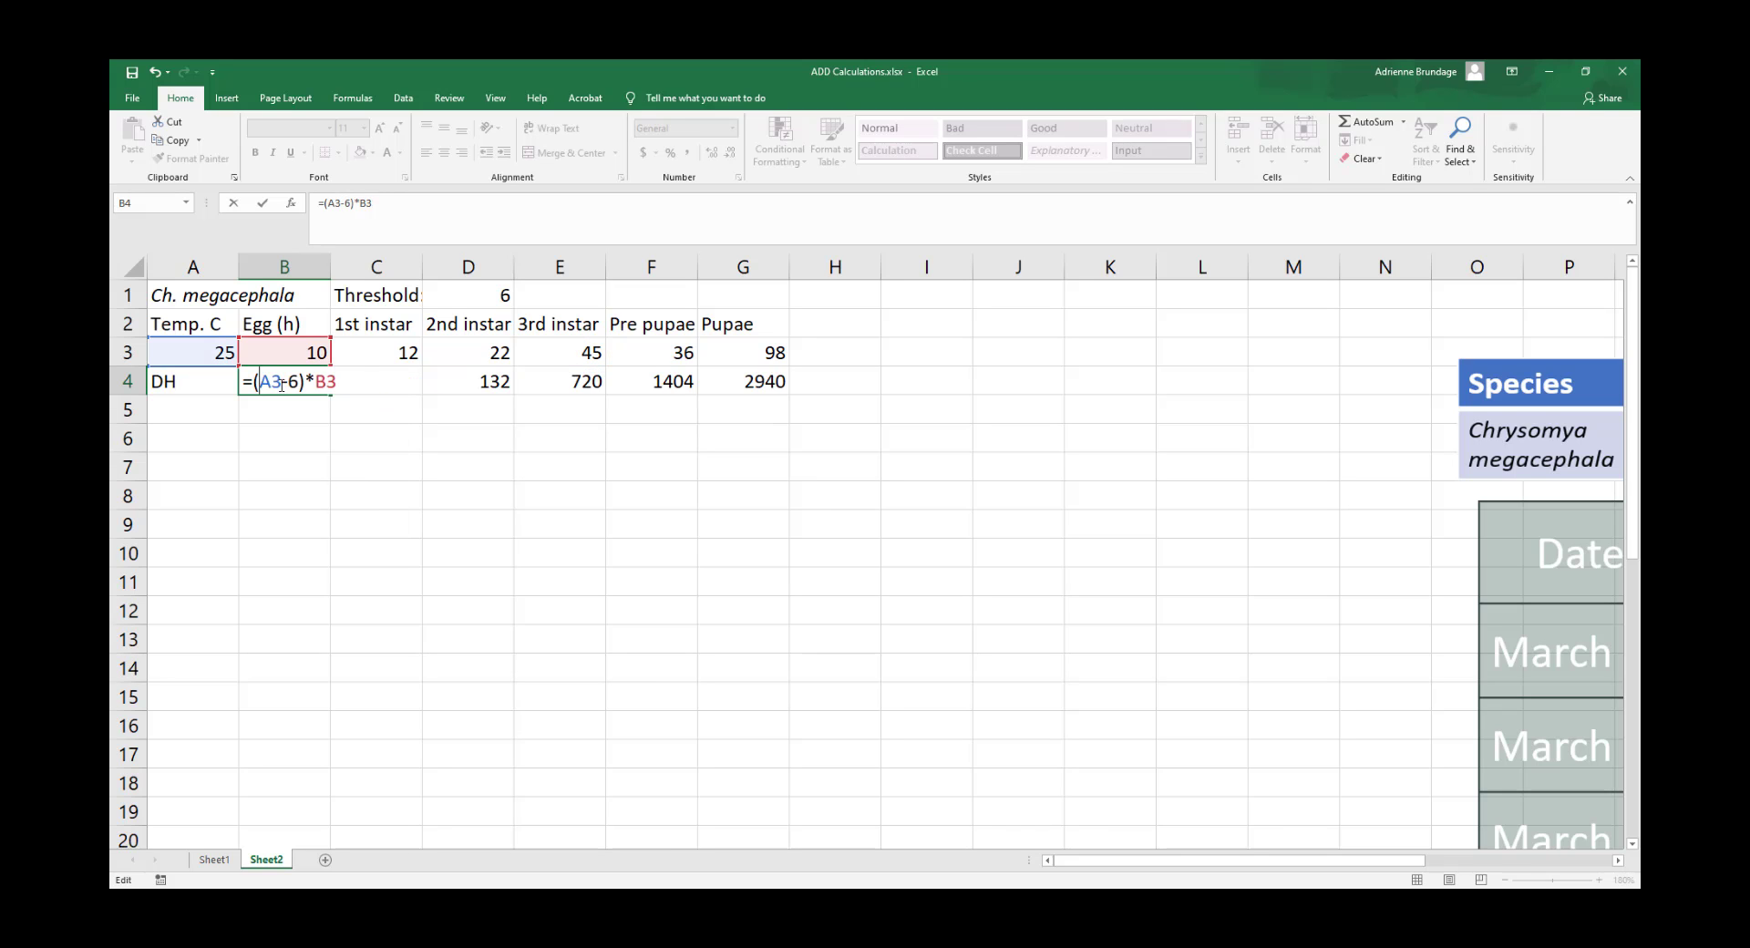
key("Return")
Repoint C4's temperature reference to A3, making =(A3-6)*C3 equal 228
left_click(380, 405)
left_click(355, 383)
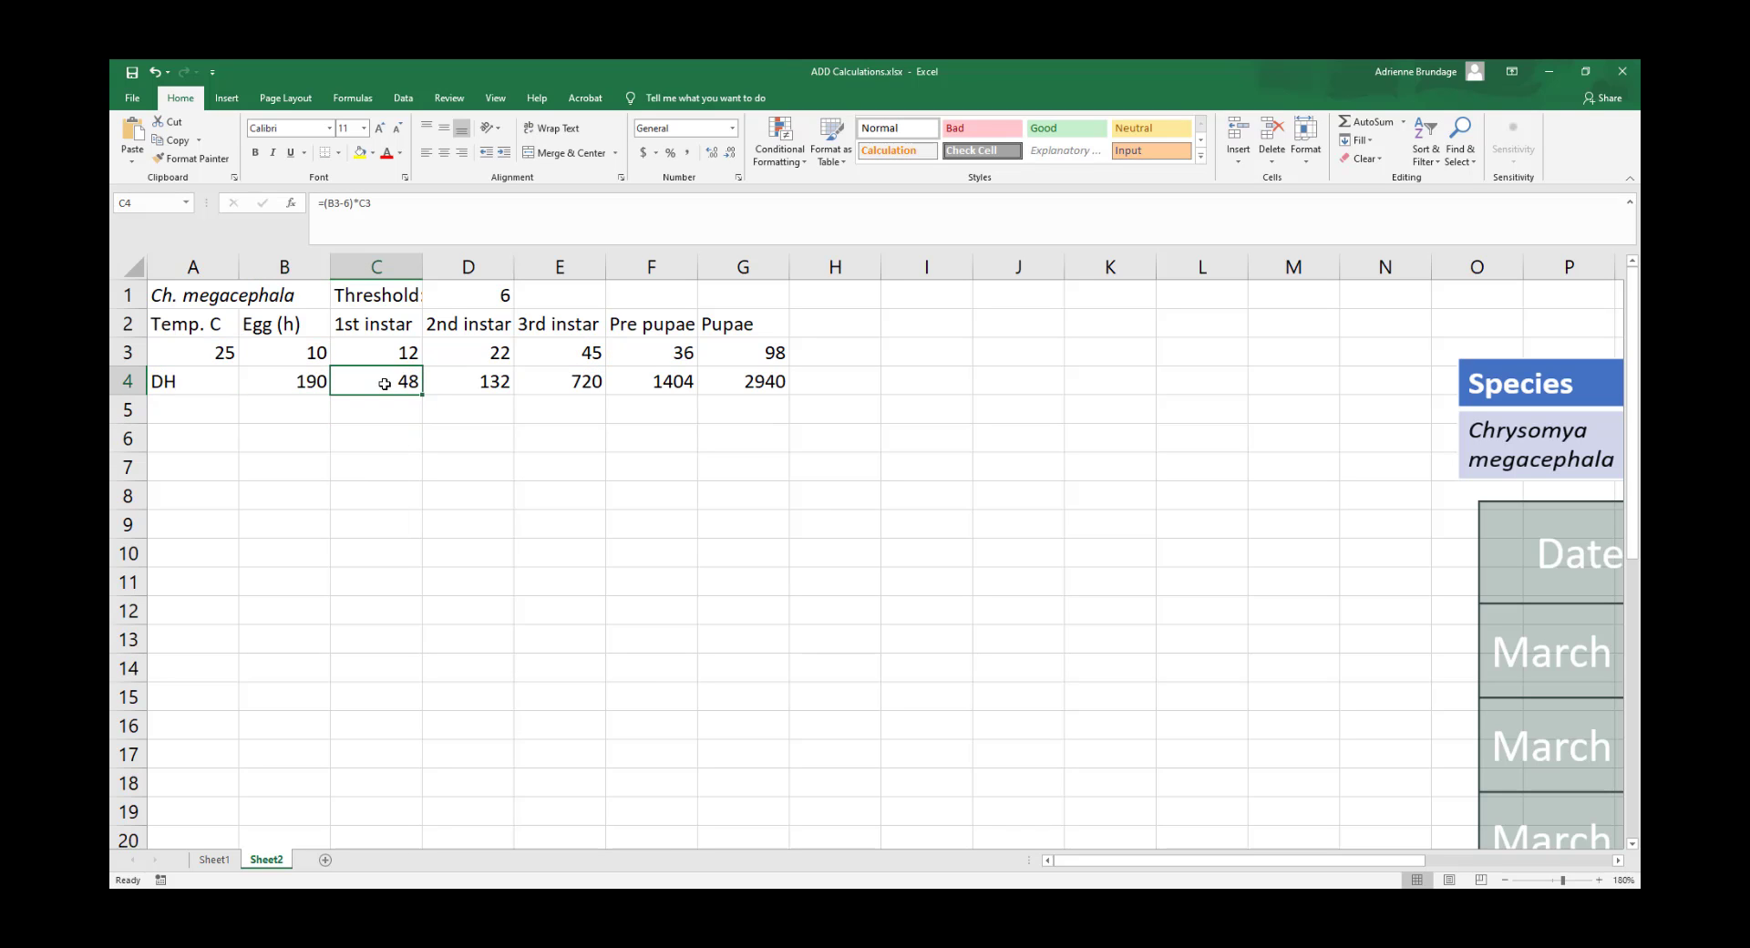
double_click(376, 370)
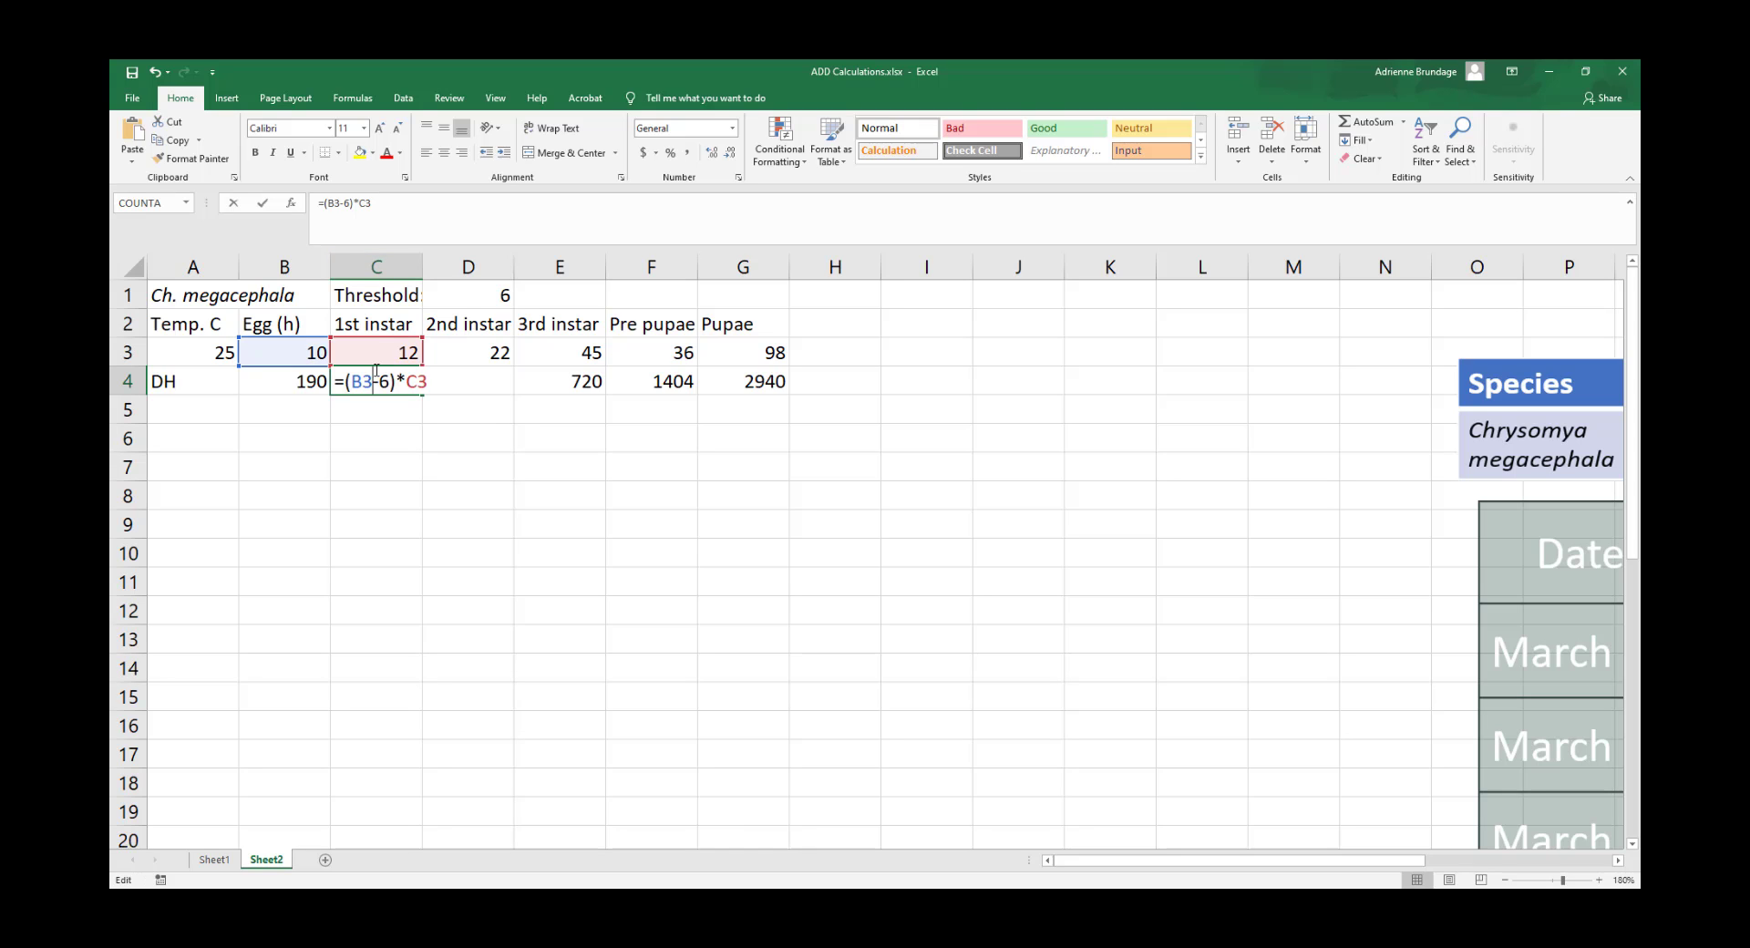
left_click(344, 210)
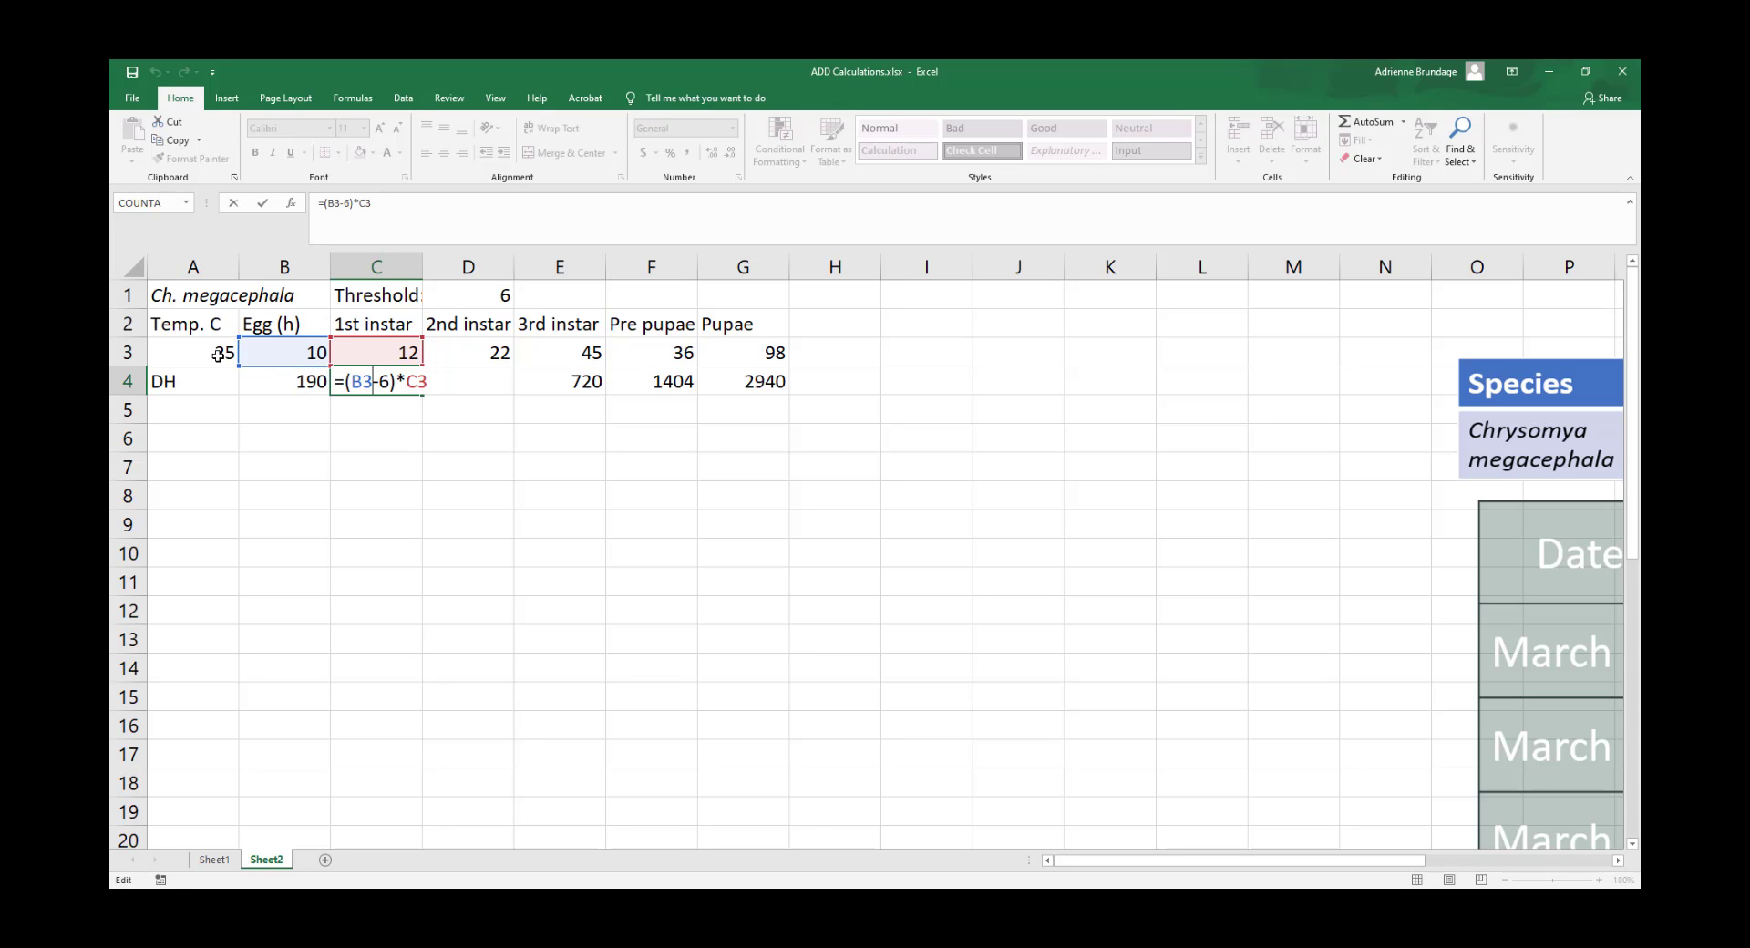
left_click_drag(313, 338, 312, 339)
left_click_drag(314, 339, 229, 351)
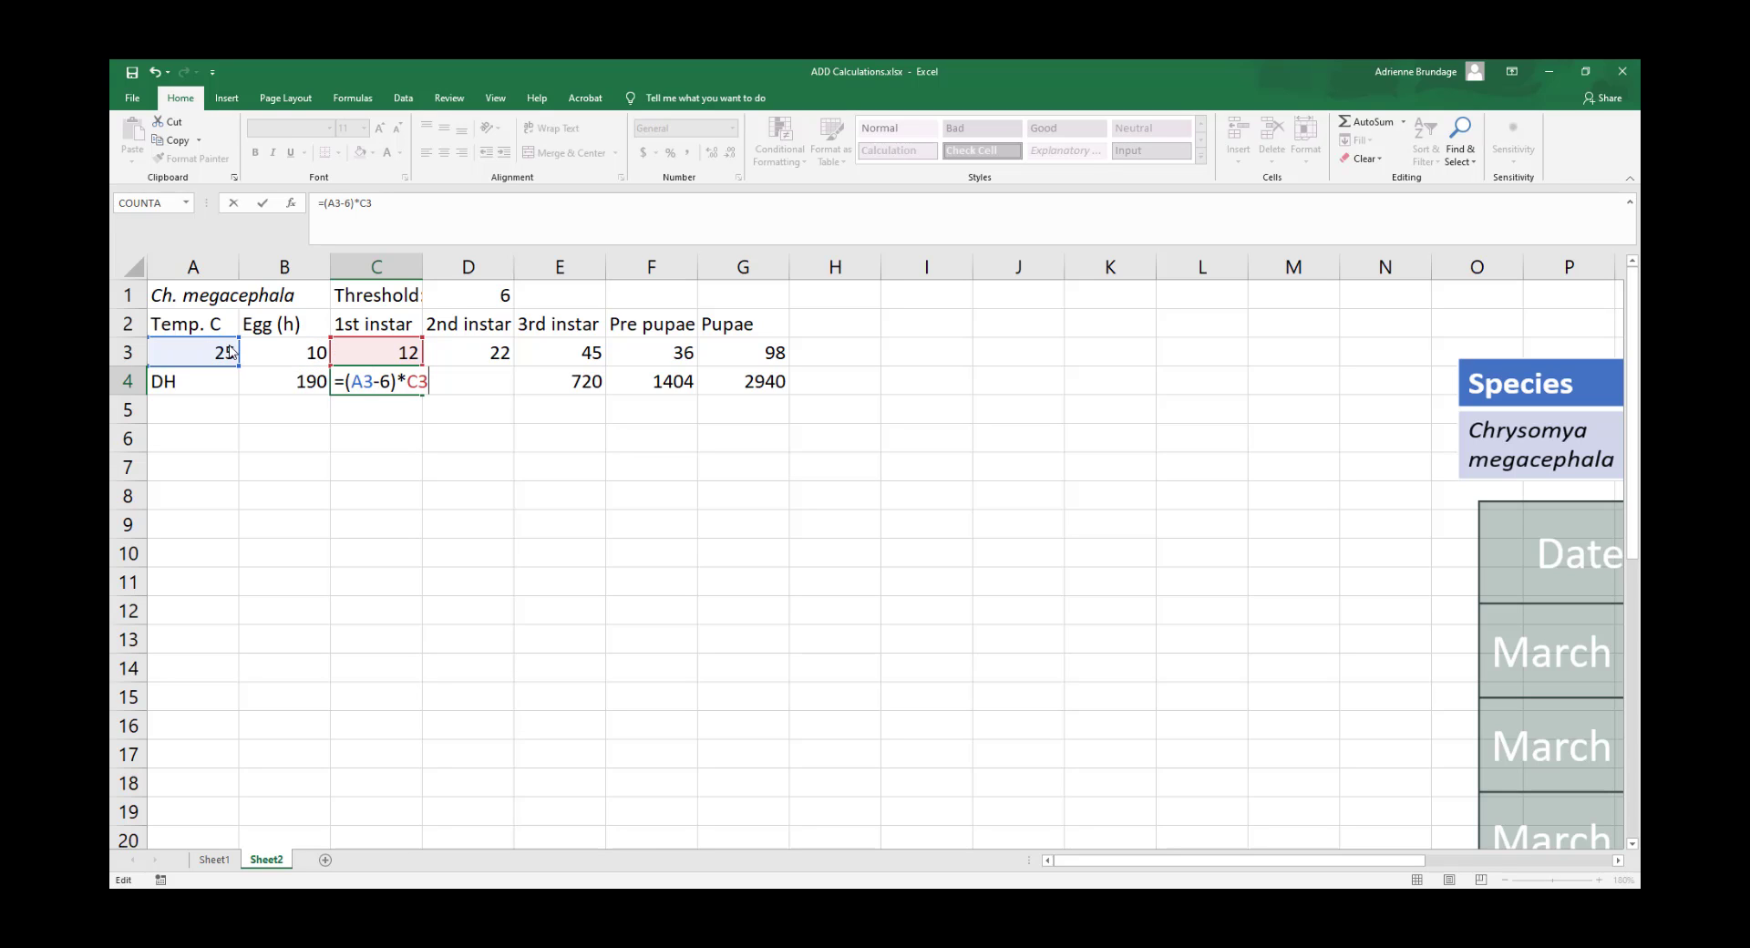
key("Return")
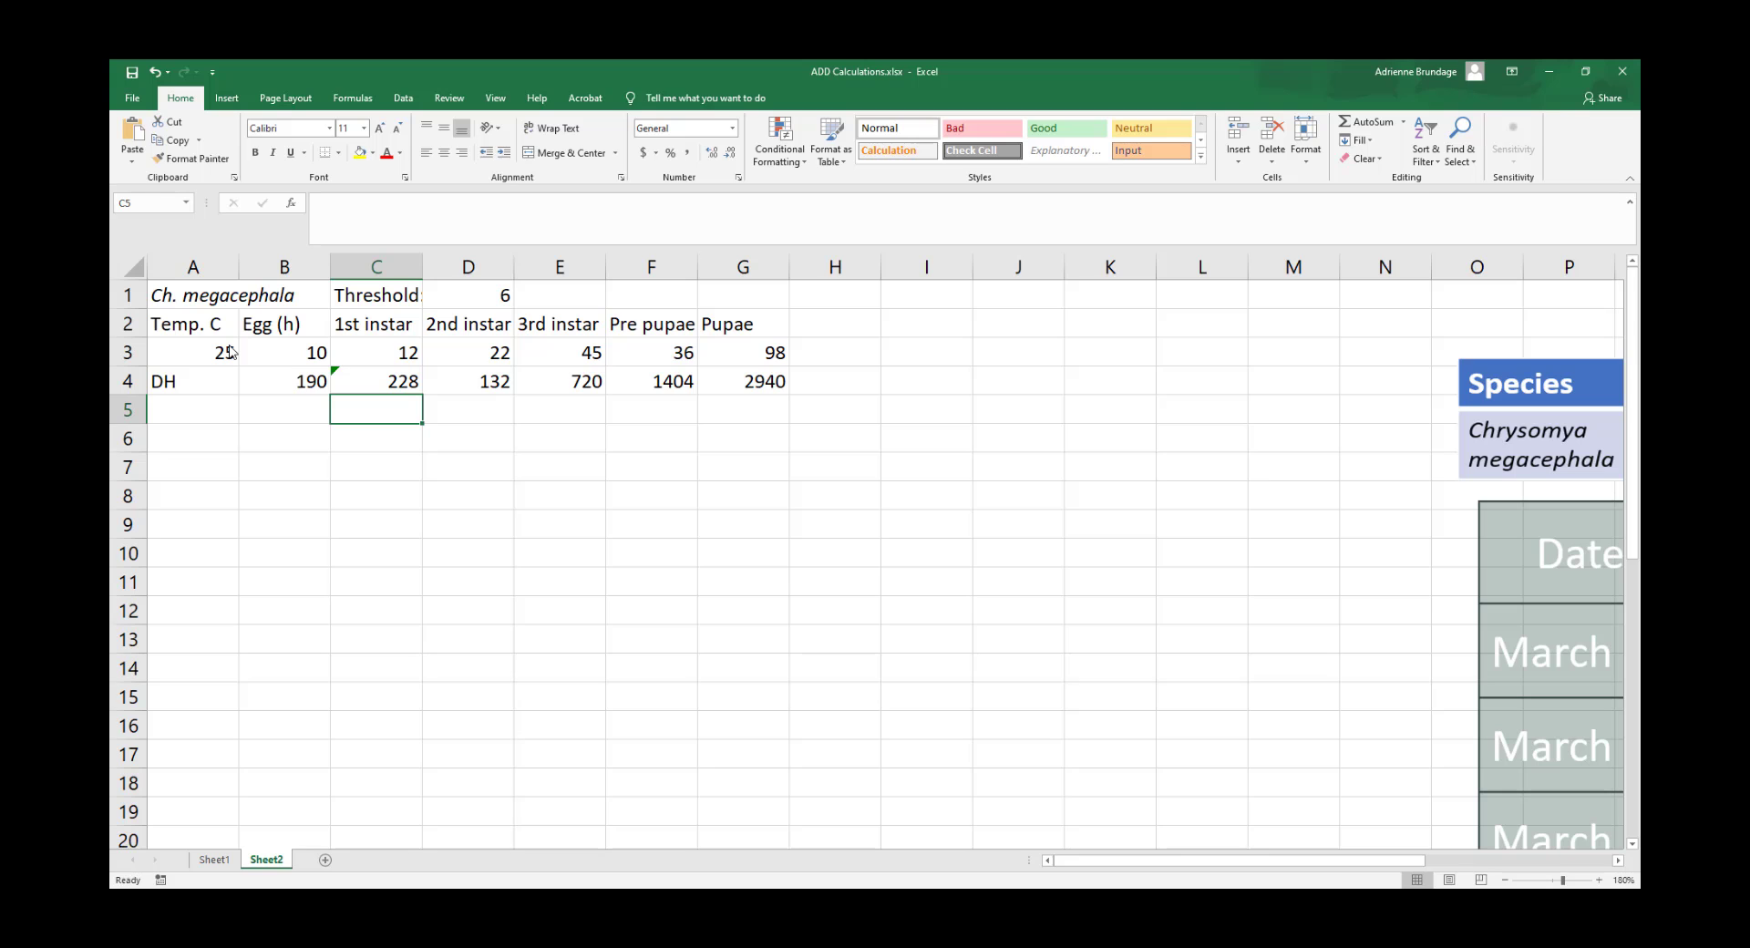
Repoint the D4 and E4 temperature references to A3, giving 418 and 855
left_click(391, 377)
left_click(484, 376)
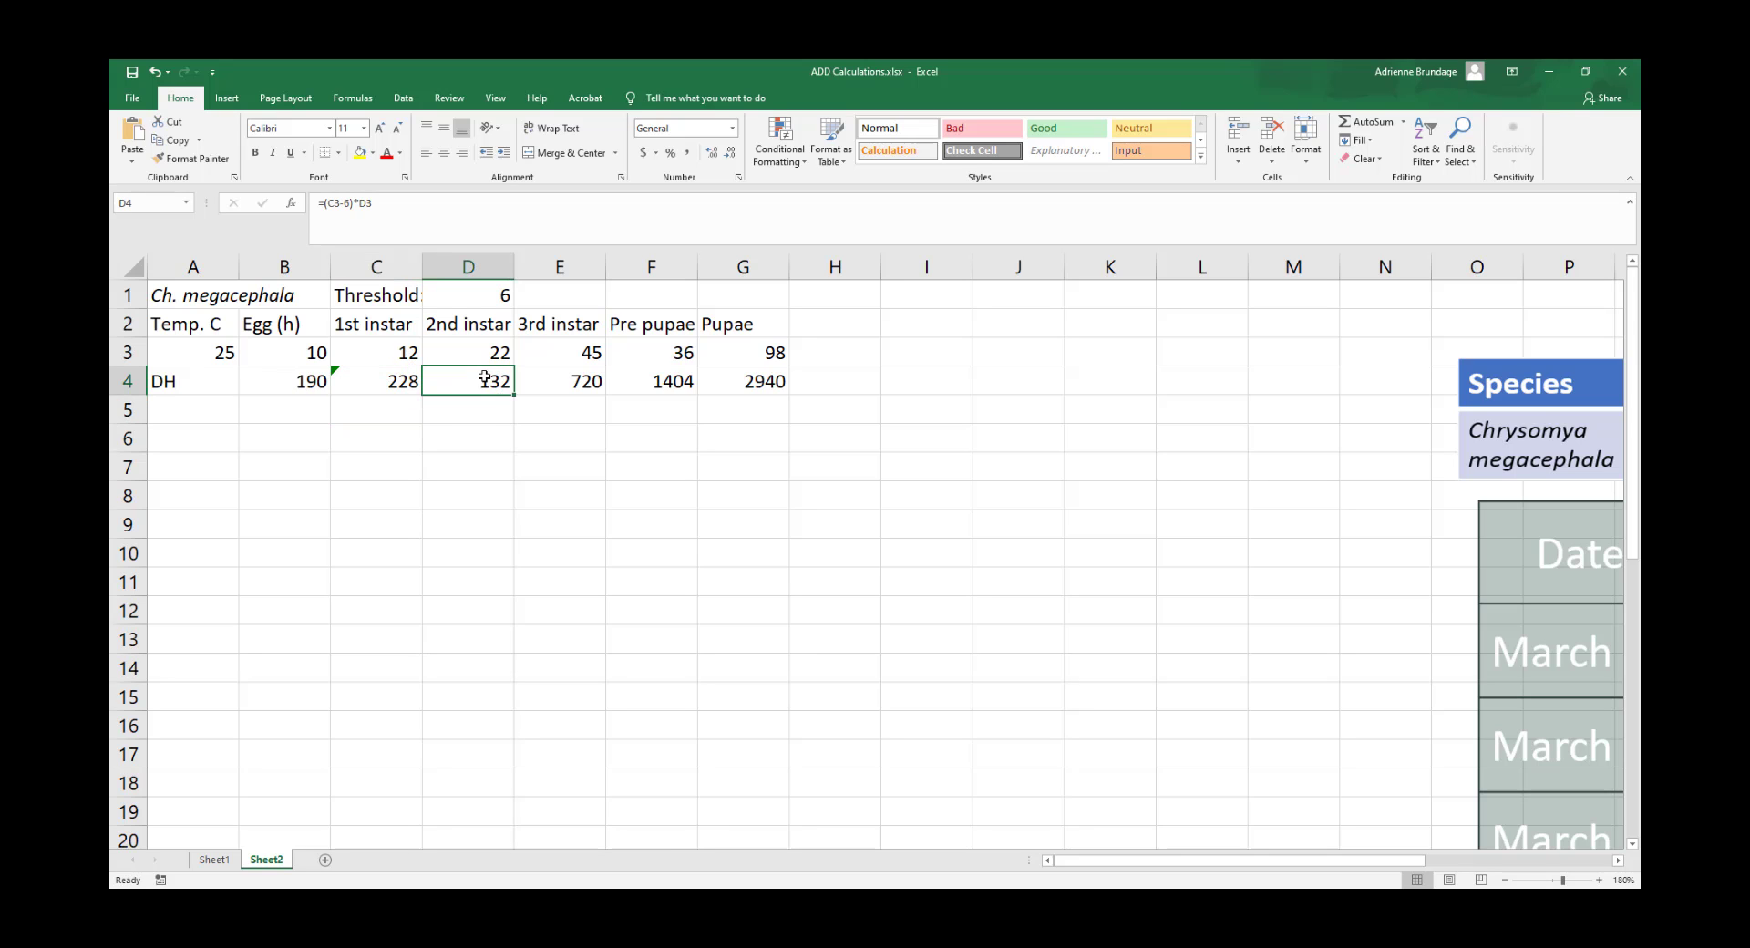
left_click(338, 206)
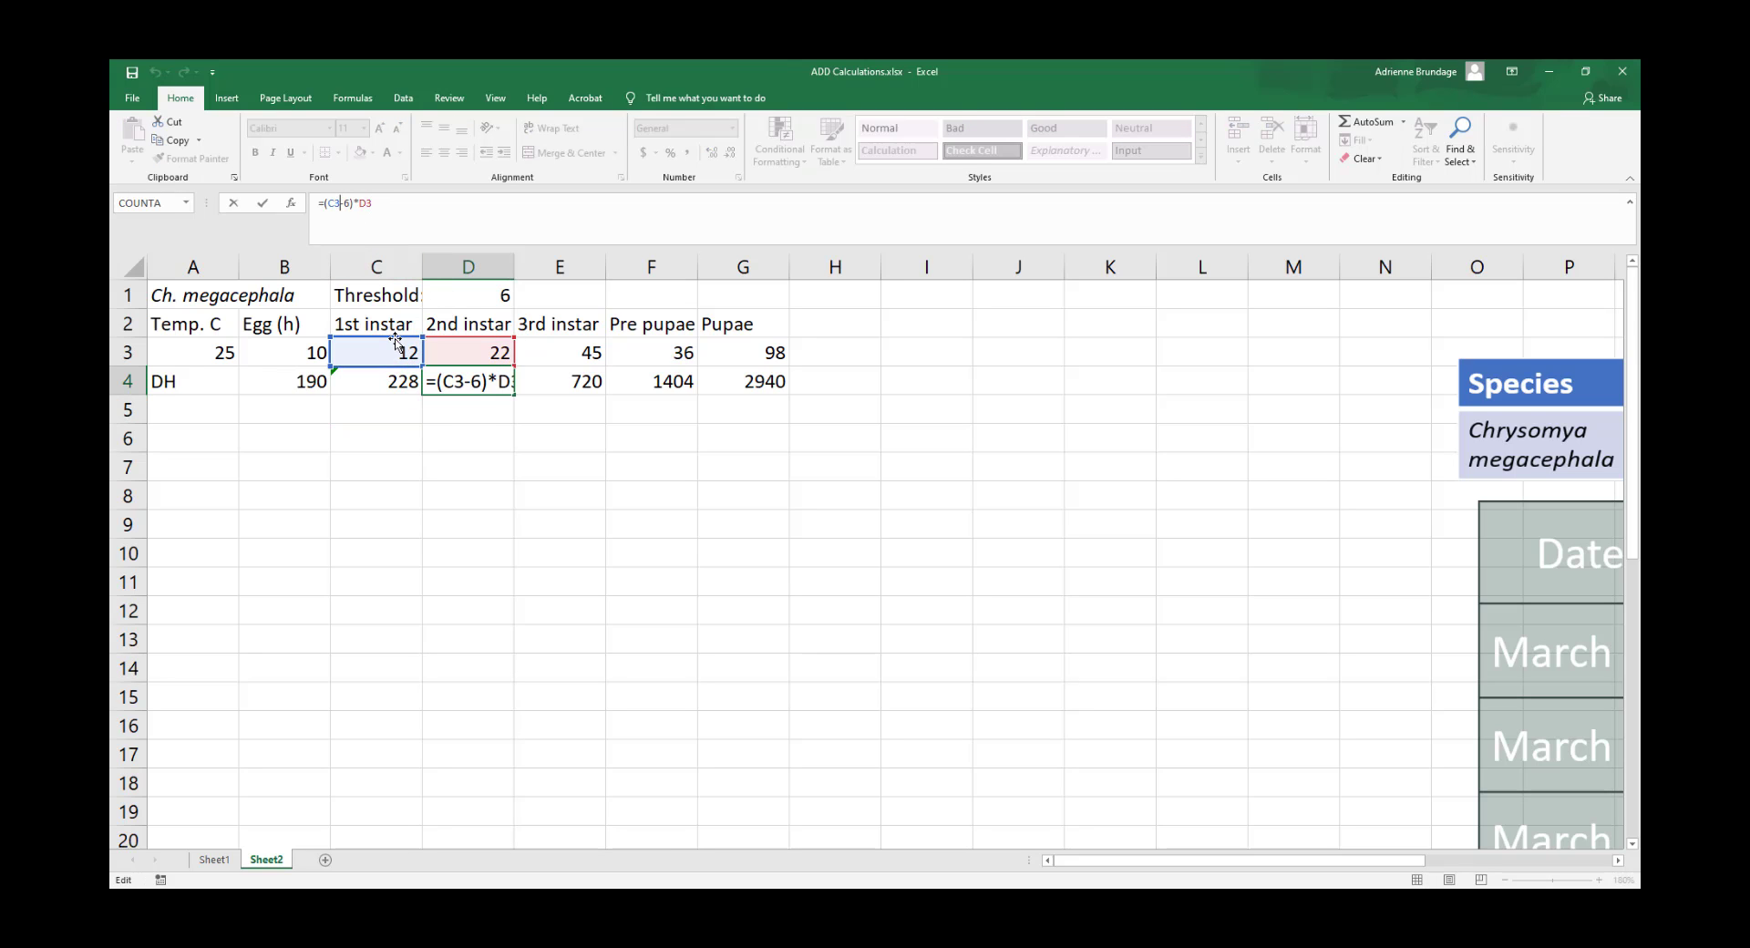
left_click(293, 352)
left_click(226, 347)
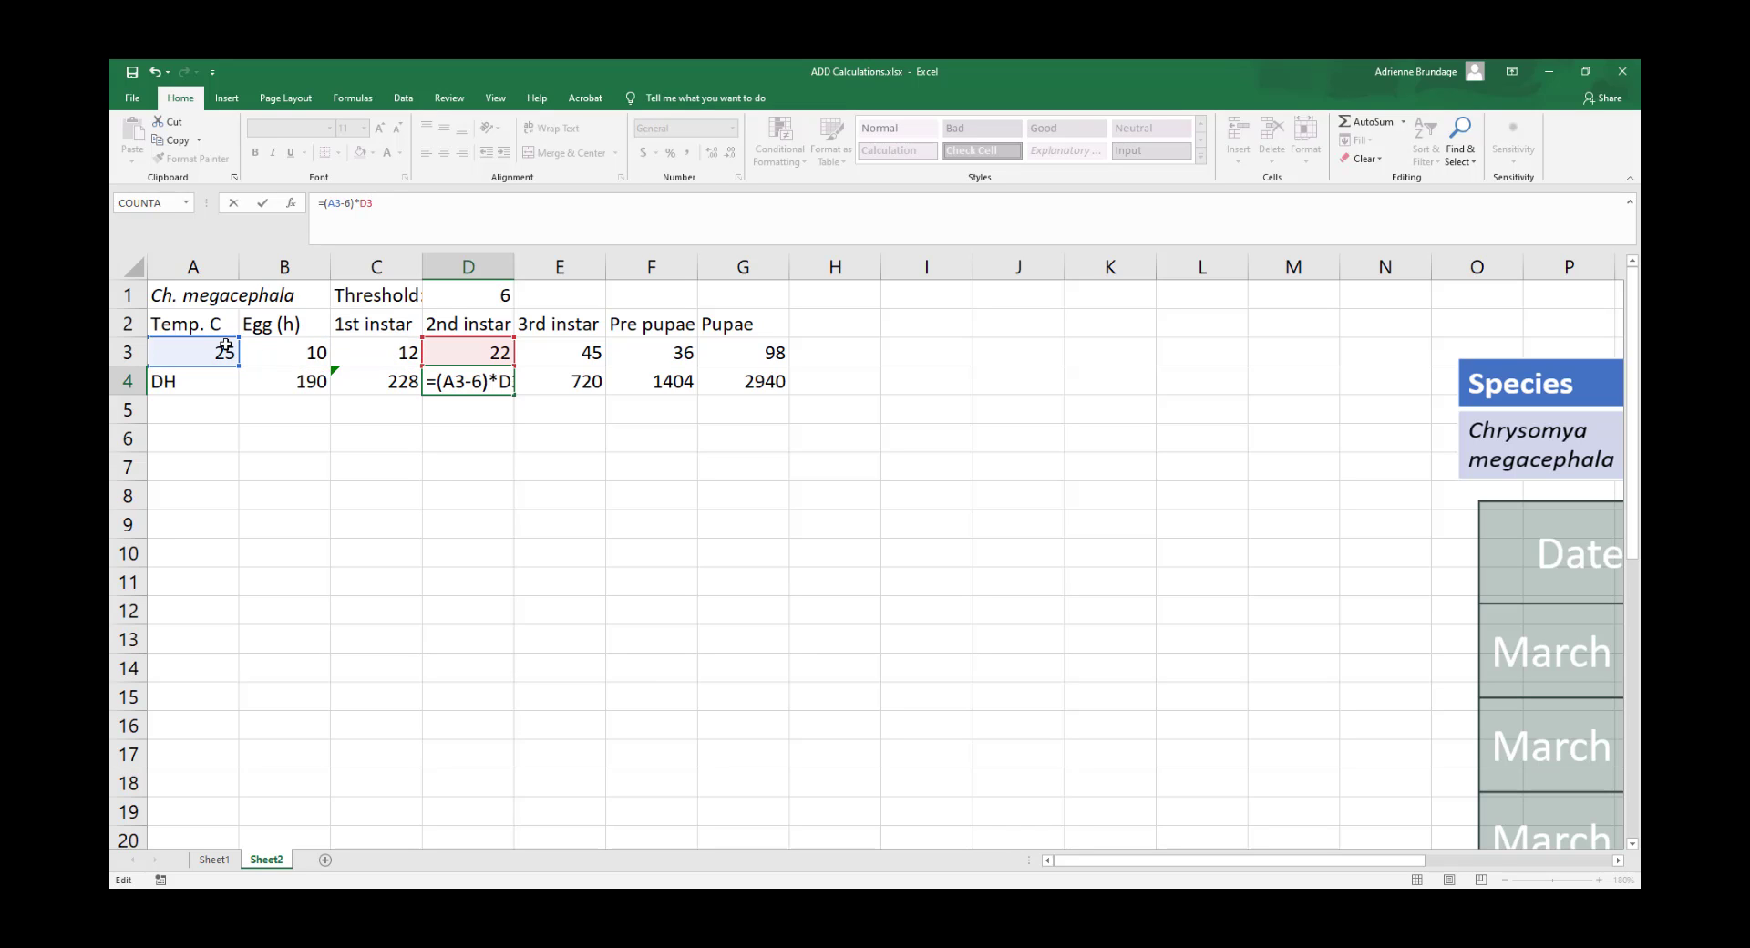
key("Return")
left_click(582, 381)
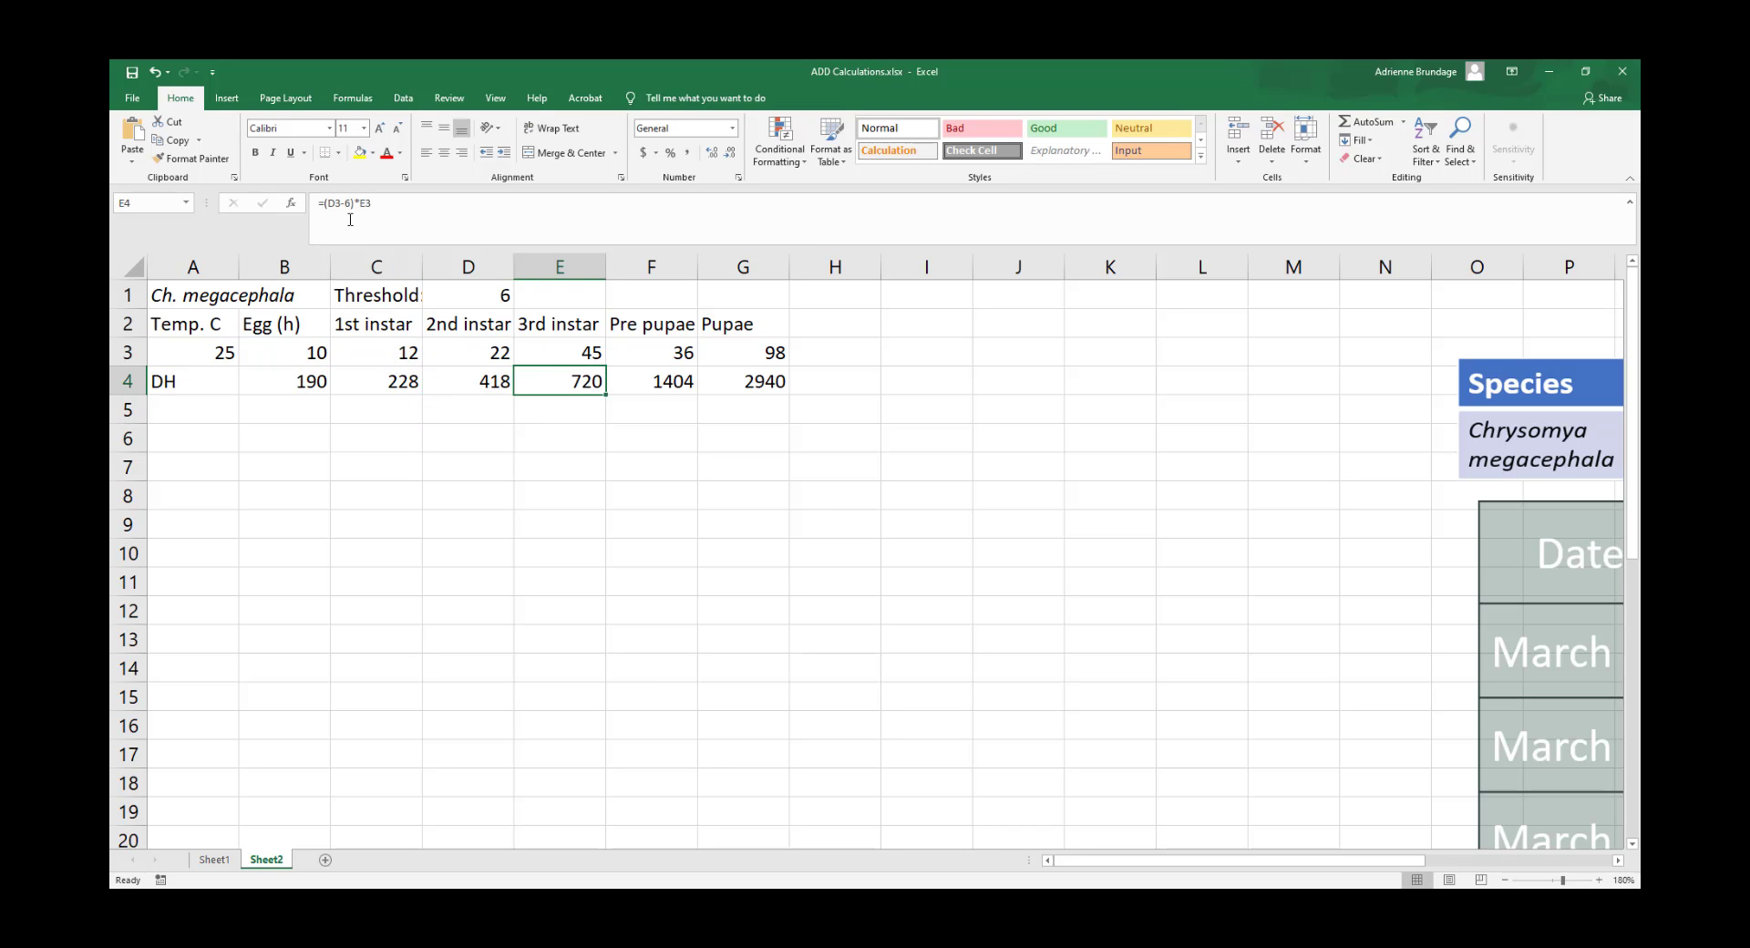
left_click(341, 203)
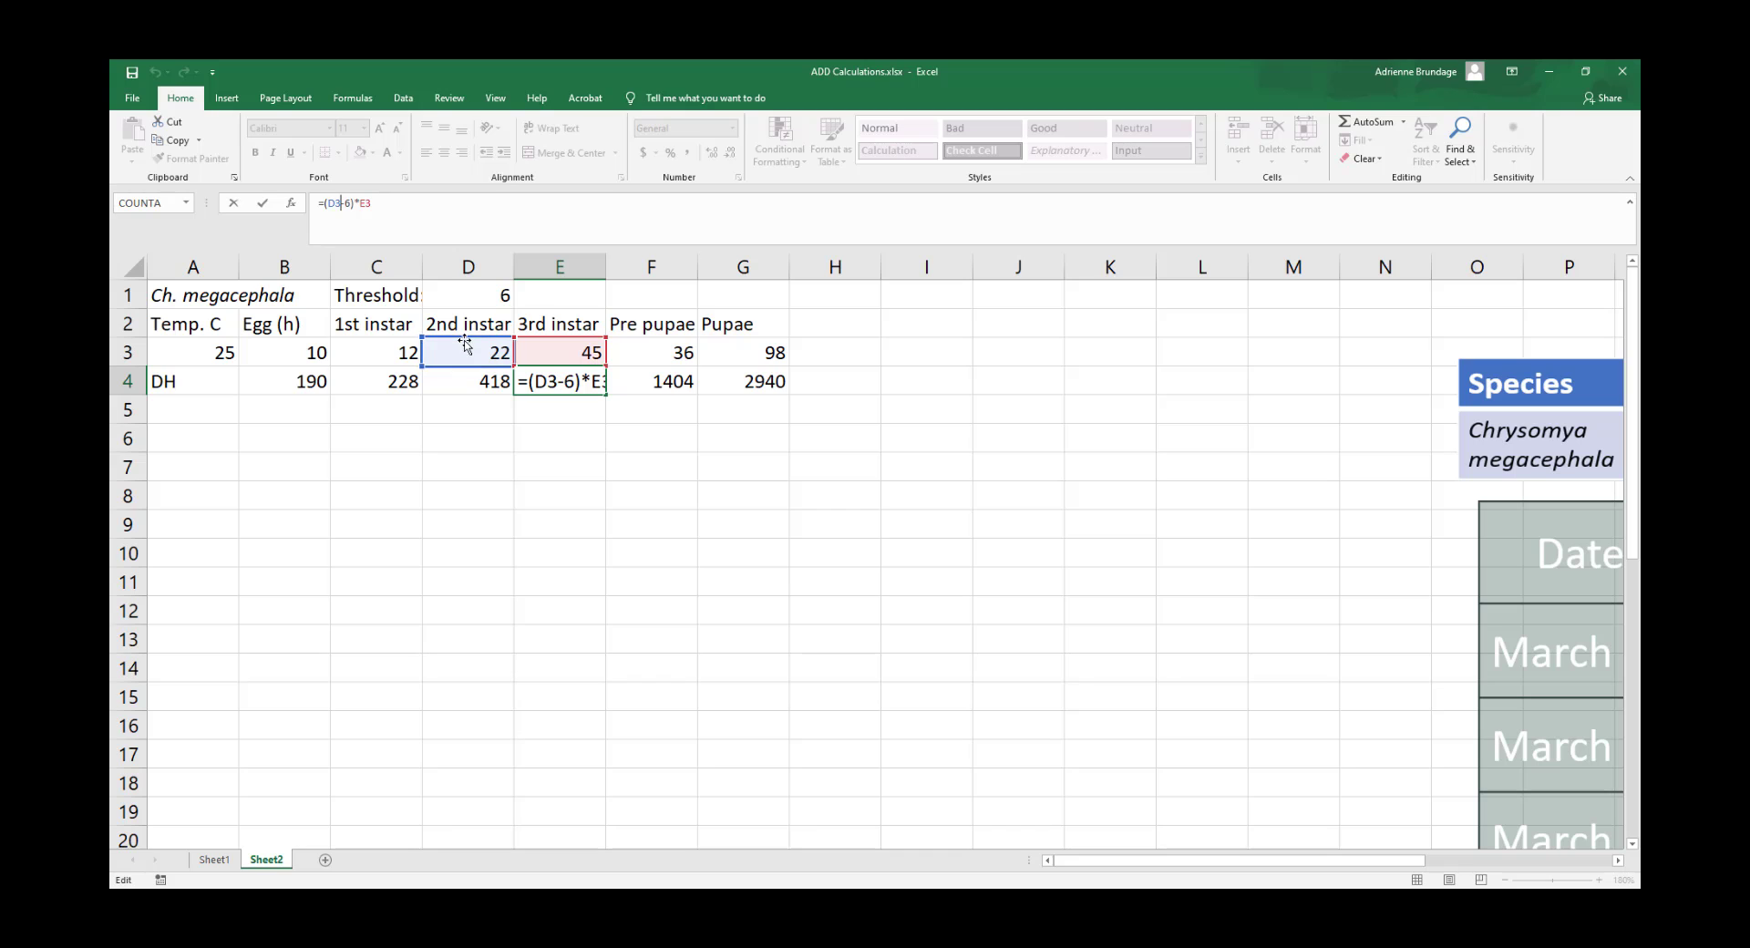
left_click(223, 346)
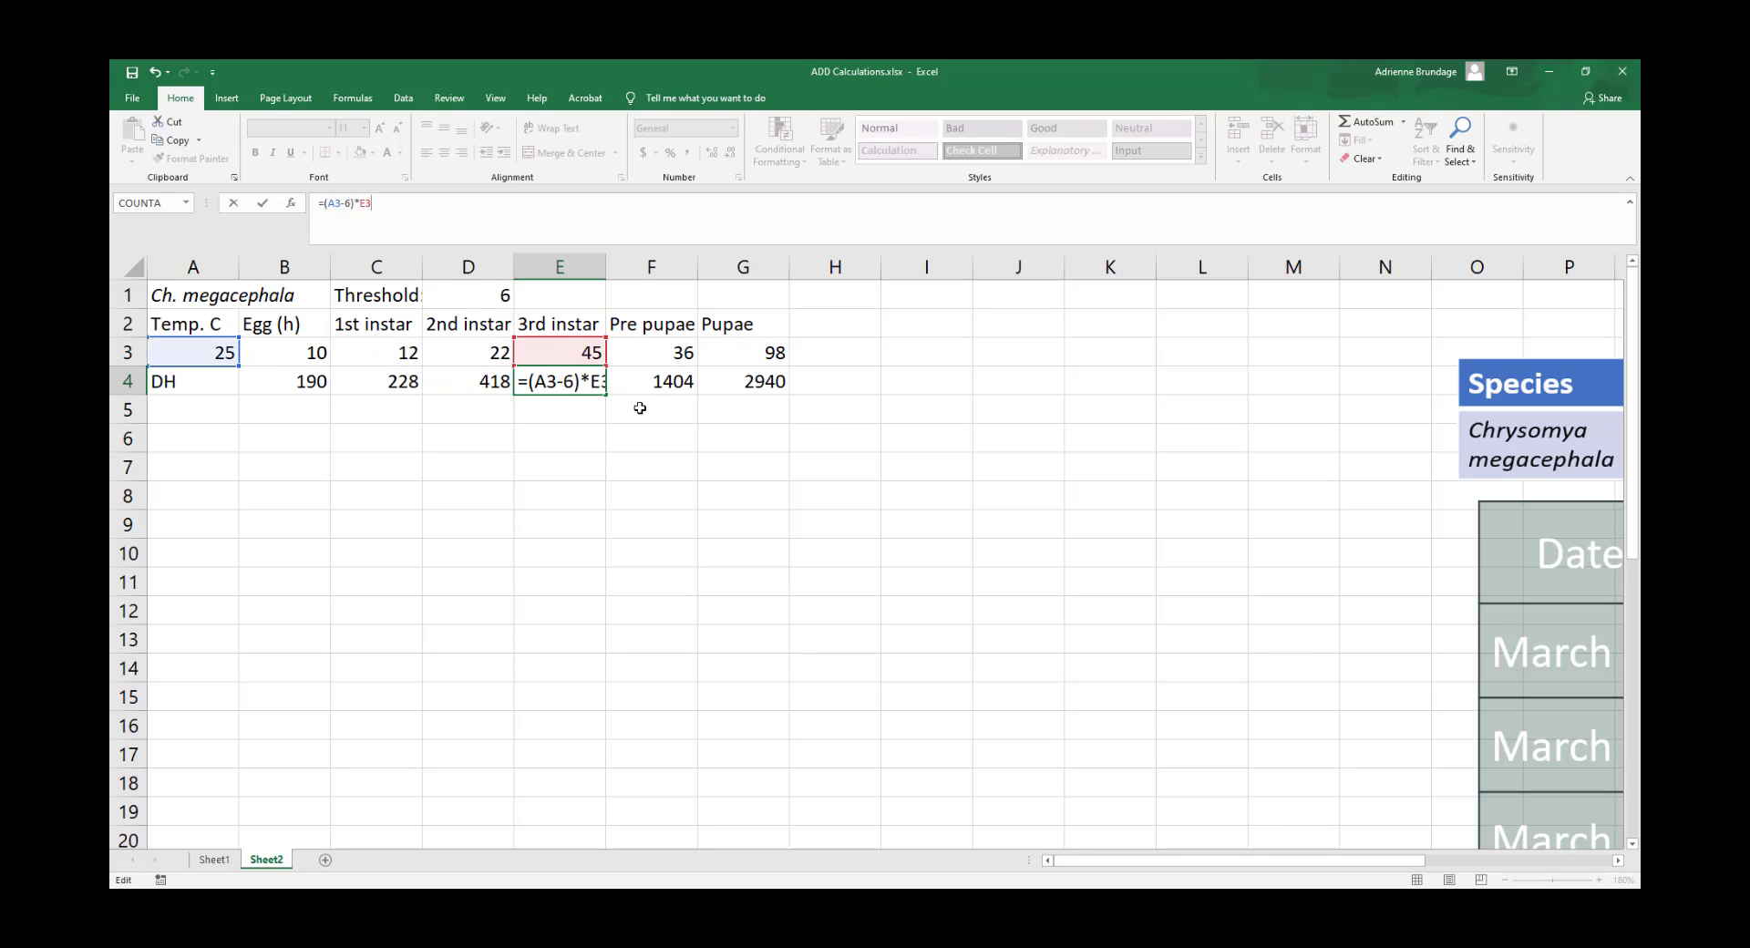
key("Return")
Repoint the F4 and G4 temperature references to A3, giving 684 and 1862
left_click(675, 378)
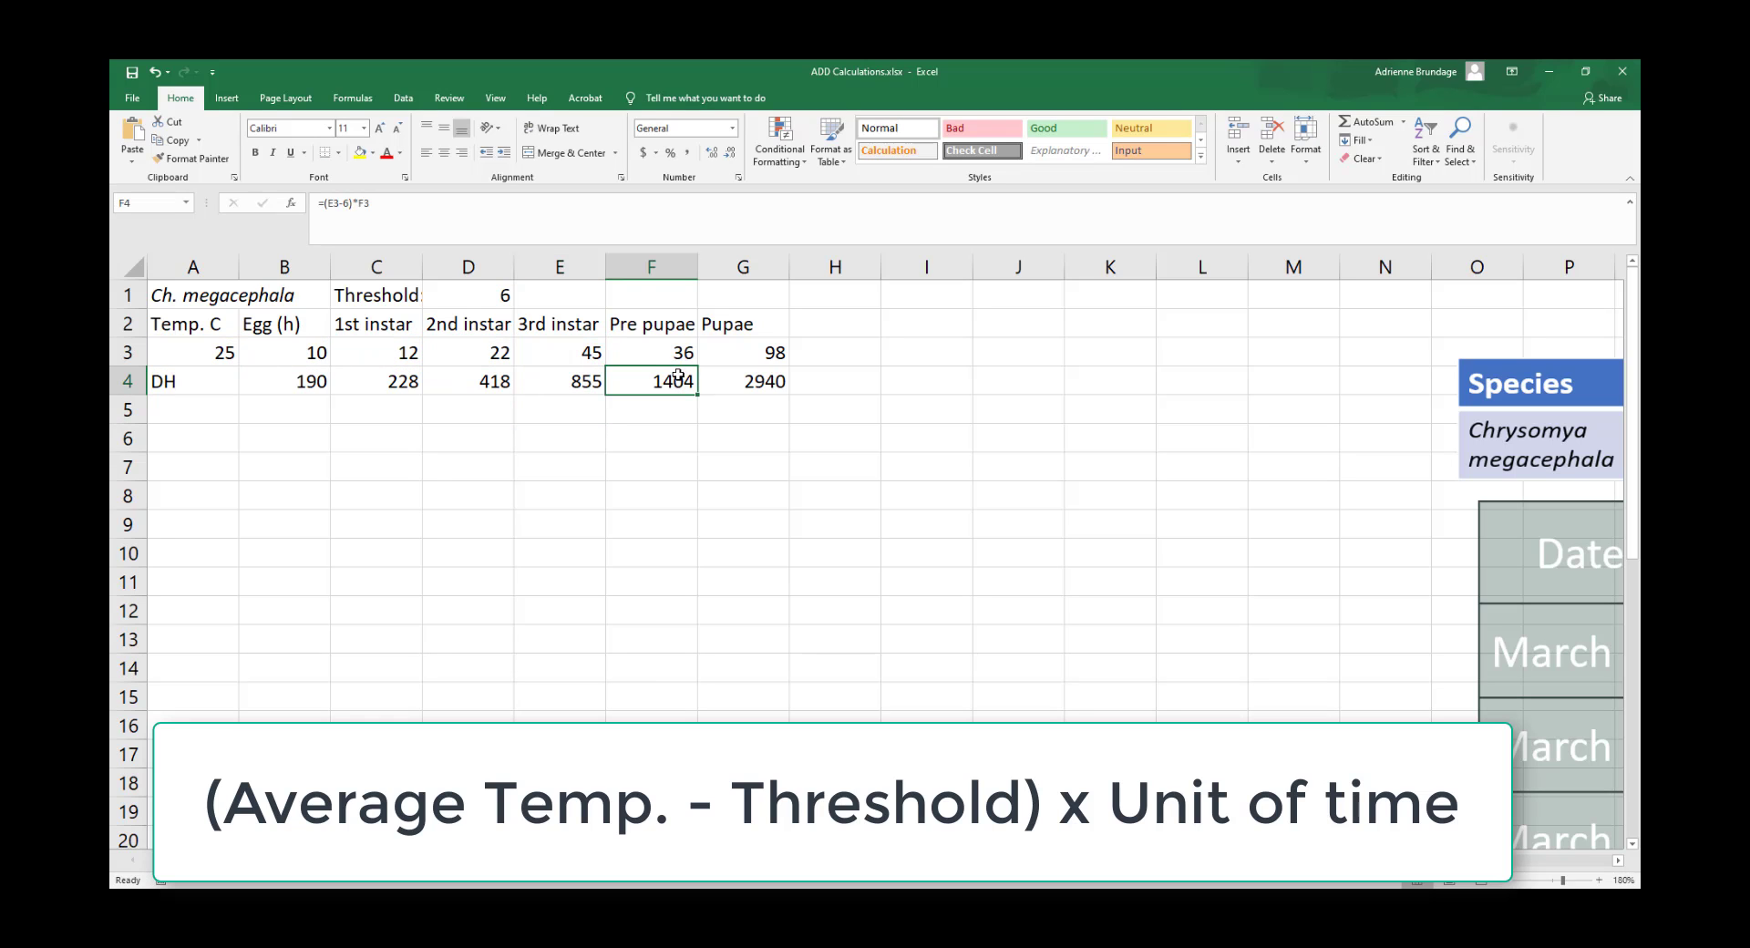
left_click(336, 202)
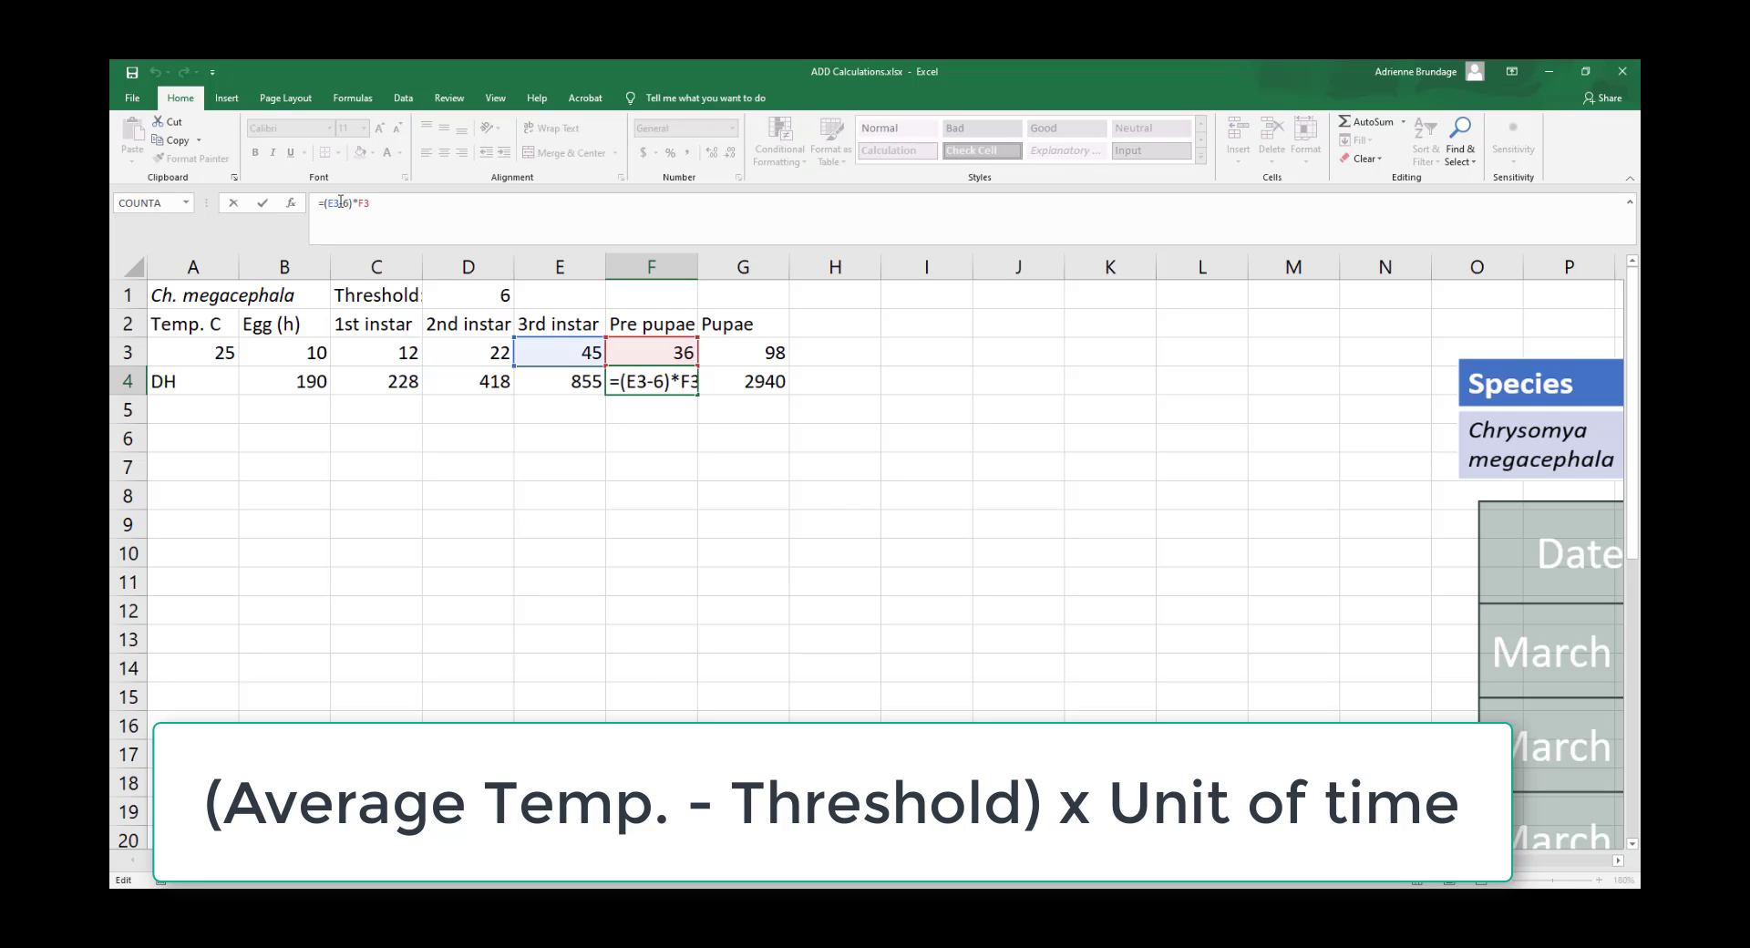
double_click(340, 202)
left_click(243, 380)
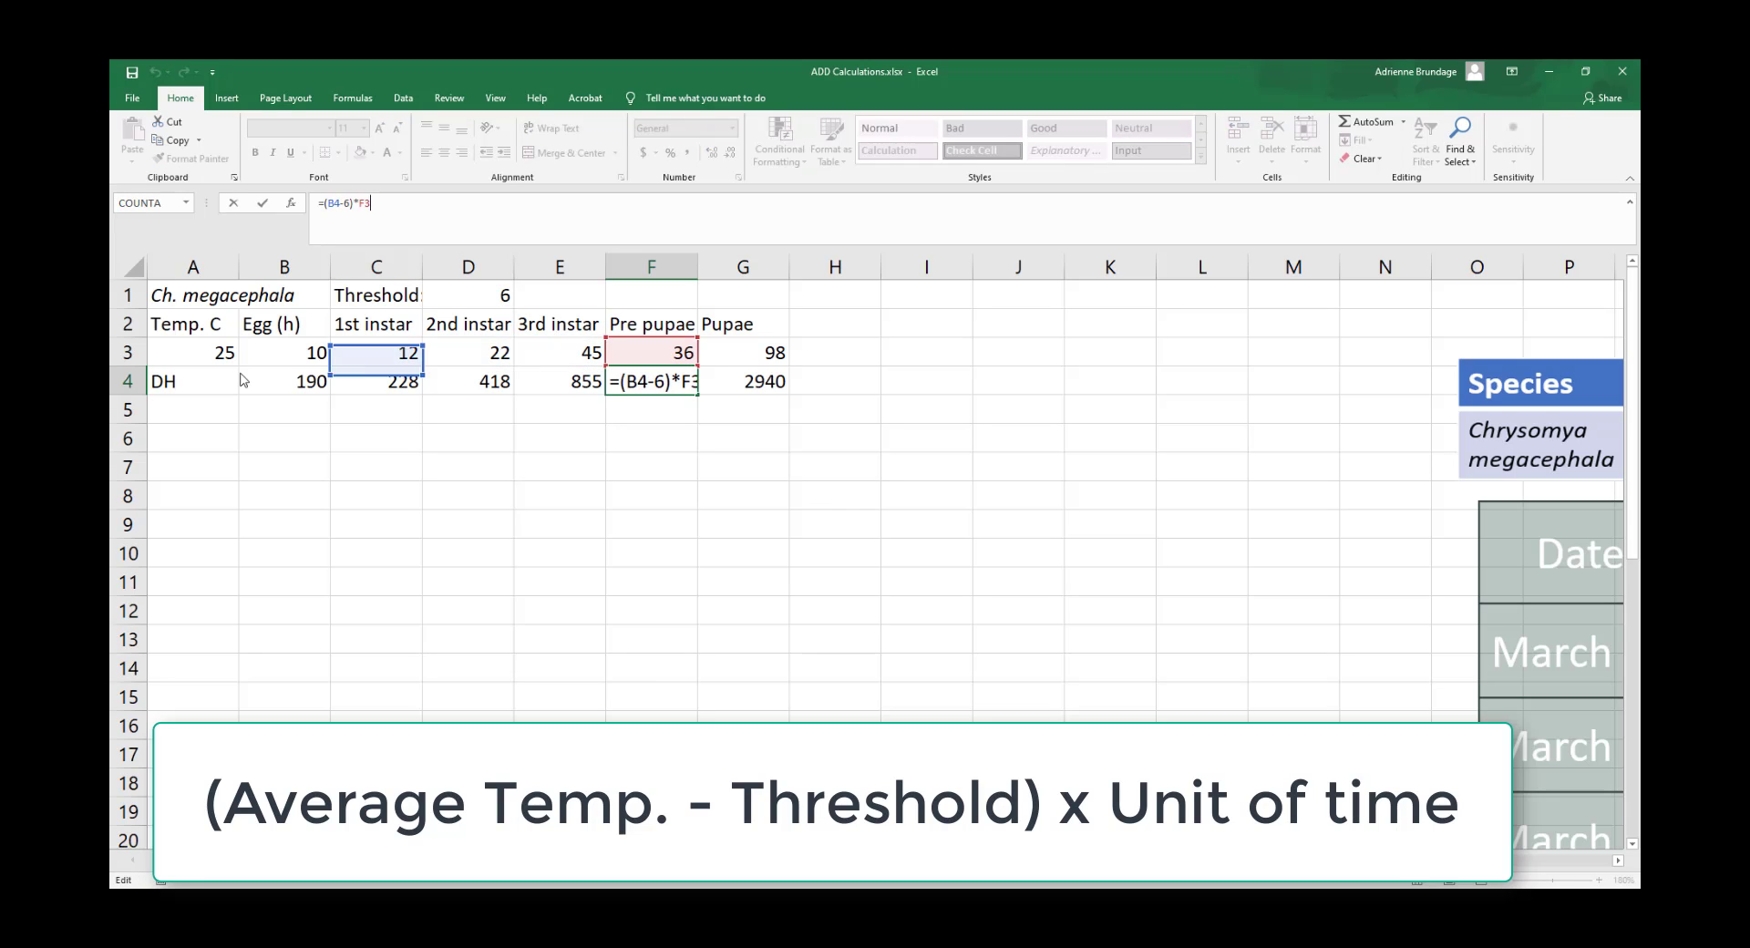
left_click(210, 353)
key("Return")
left_click(720, 383)
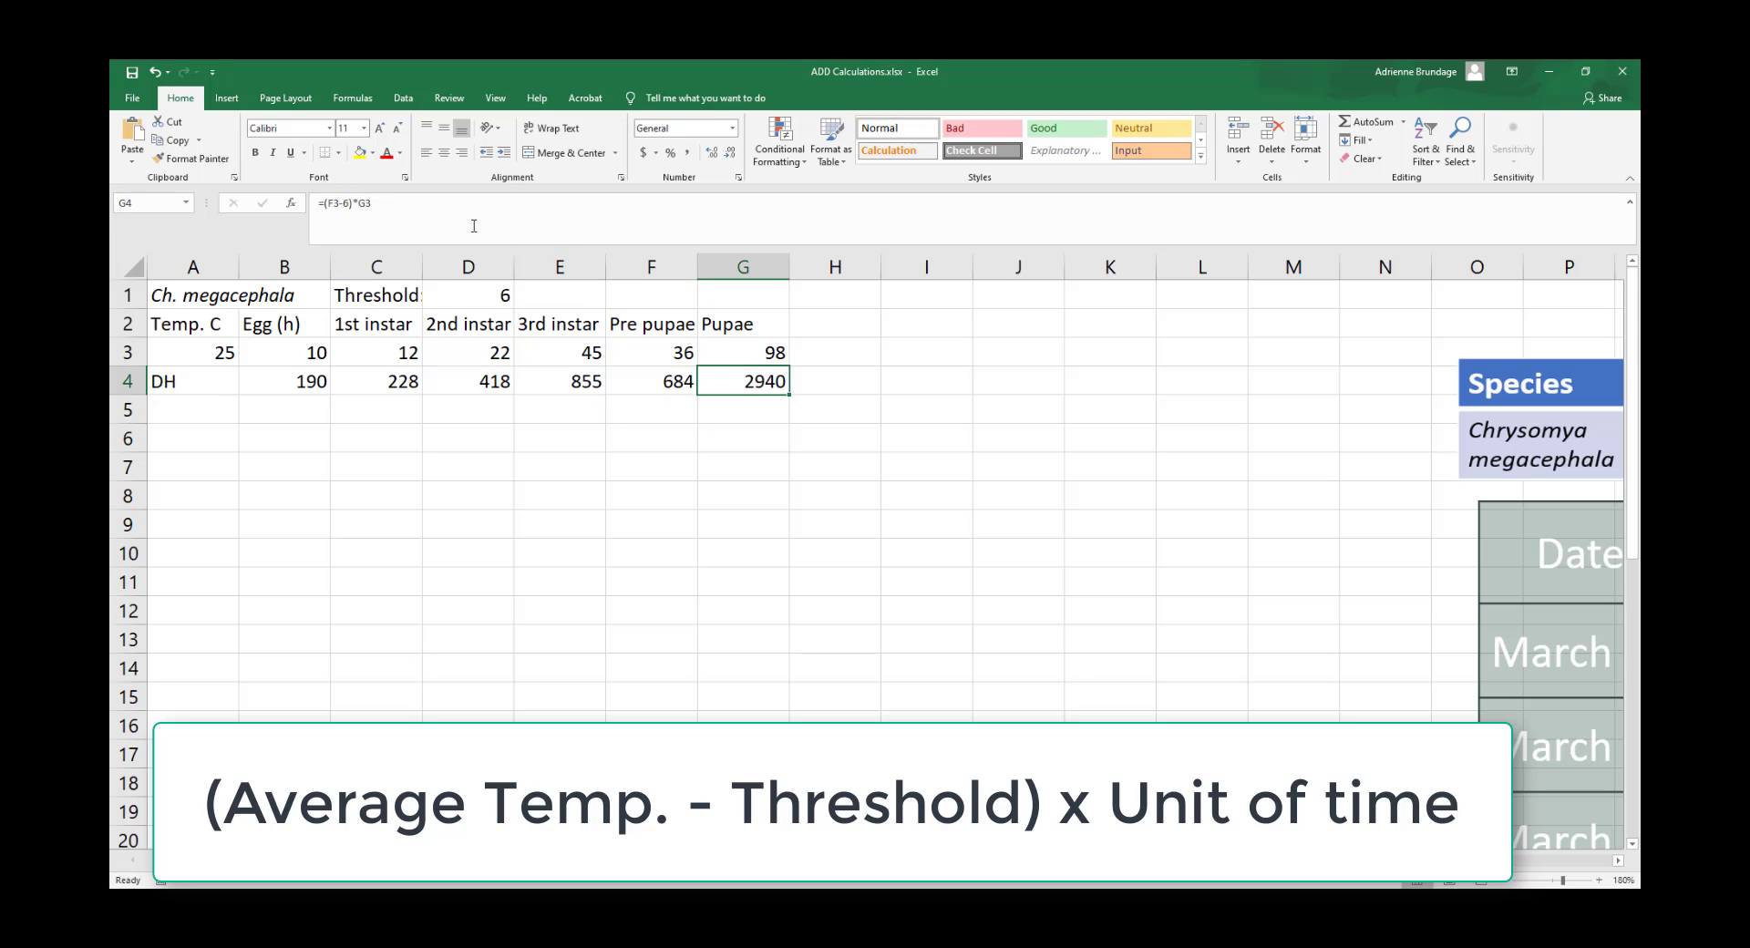
left_click(335, 202)
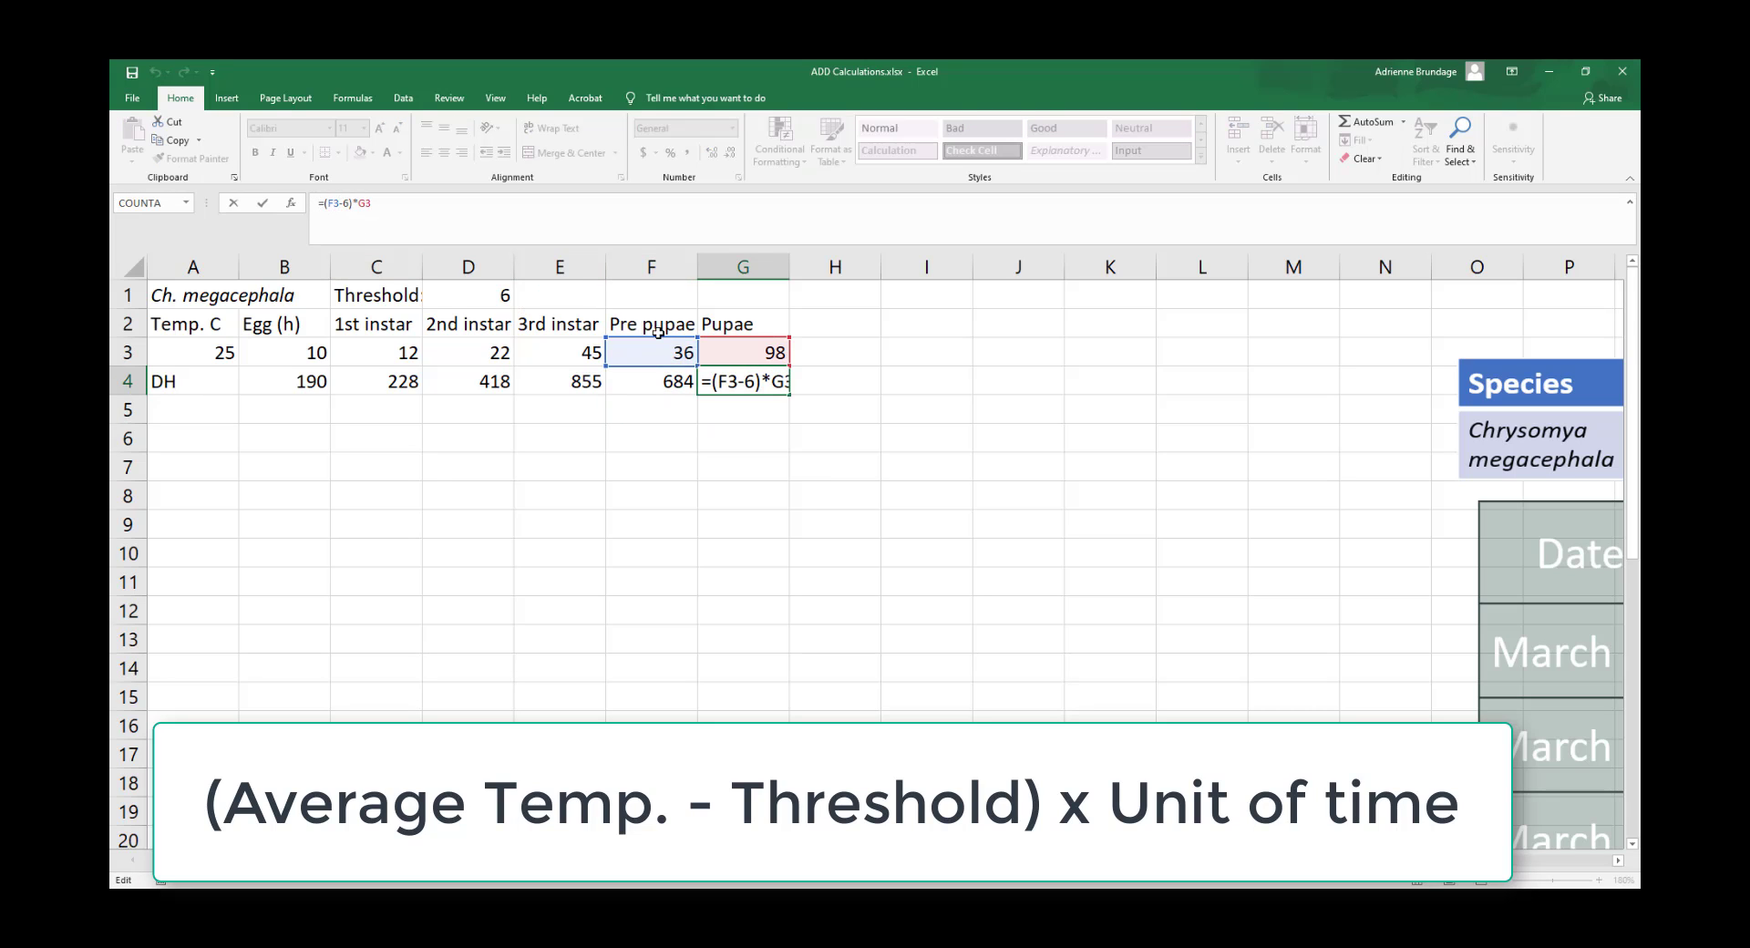
left_click_drag(658, 336, 209, 353)
key("Return")
left_click(575, 435)
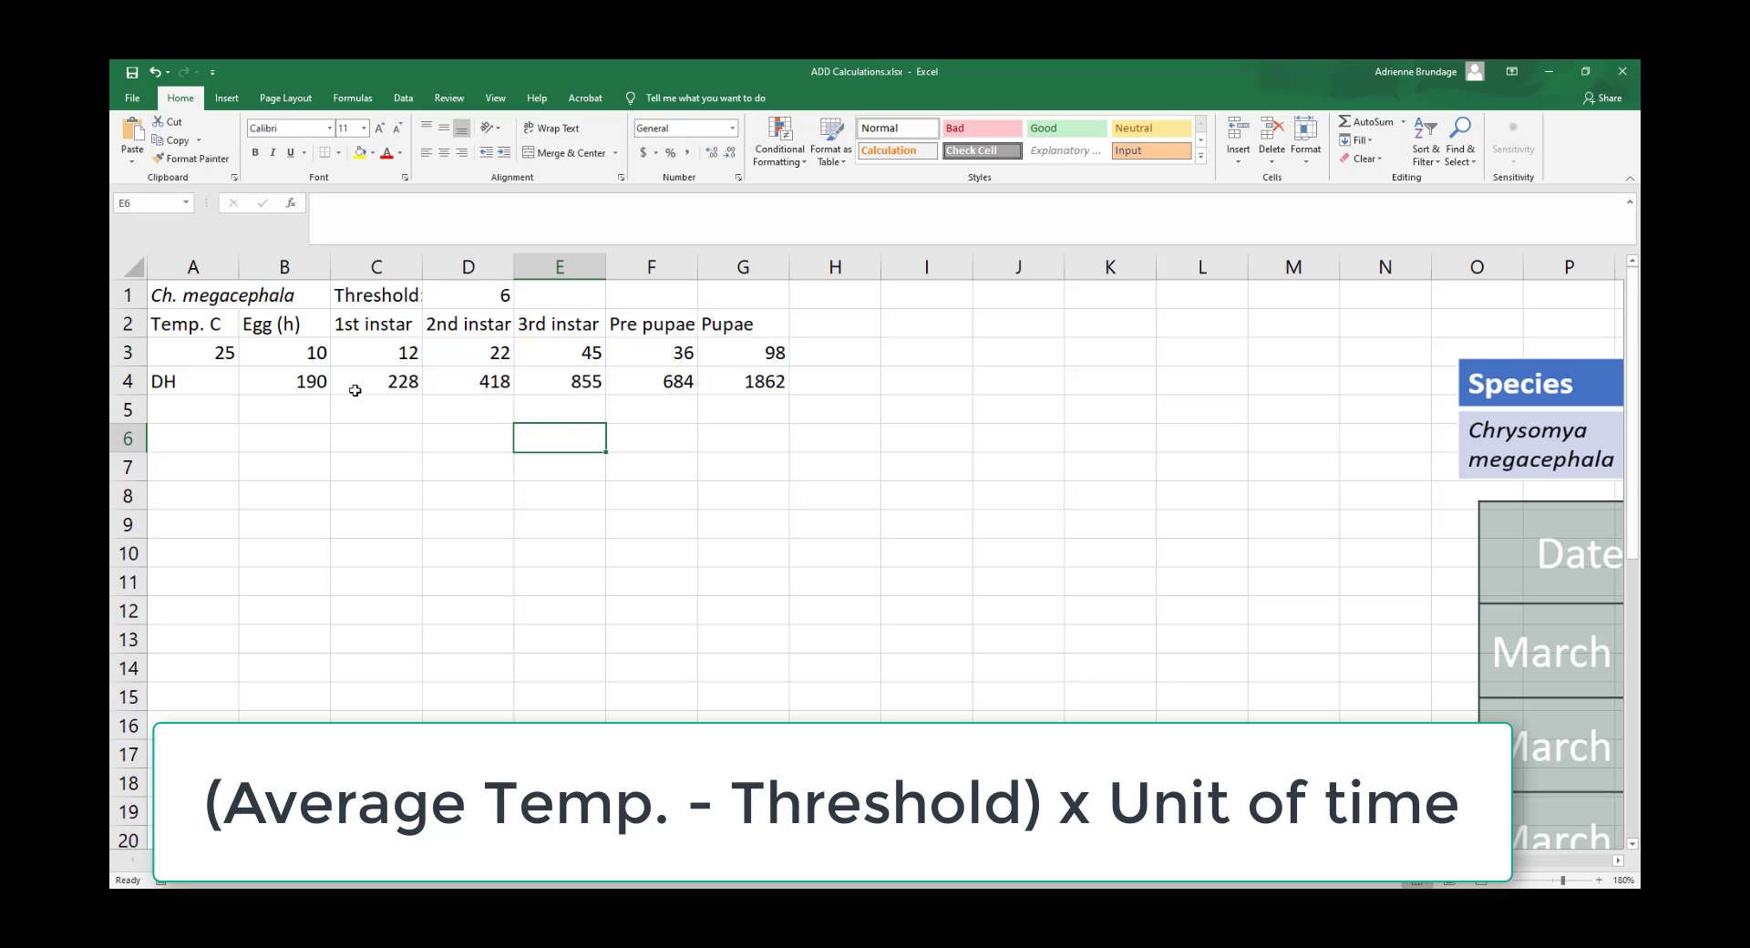
left_click(316, 402)
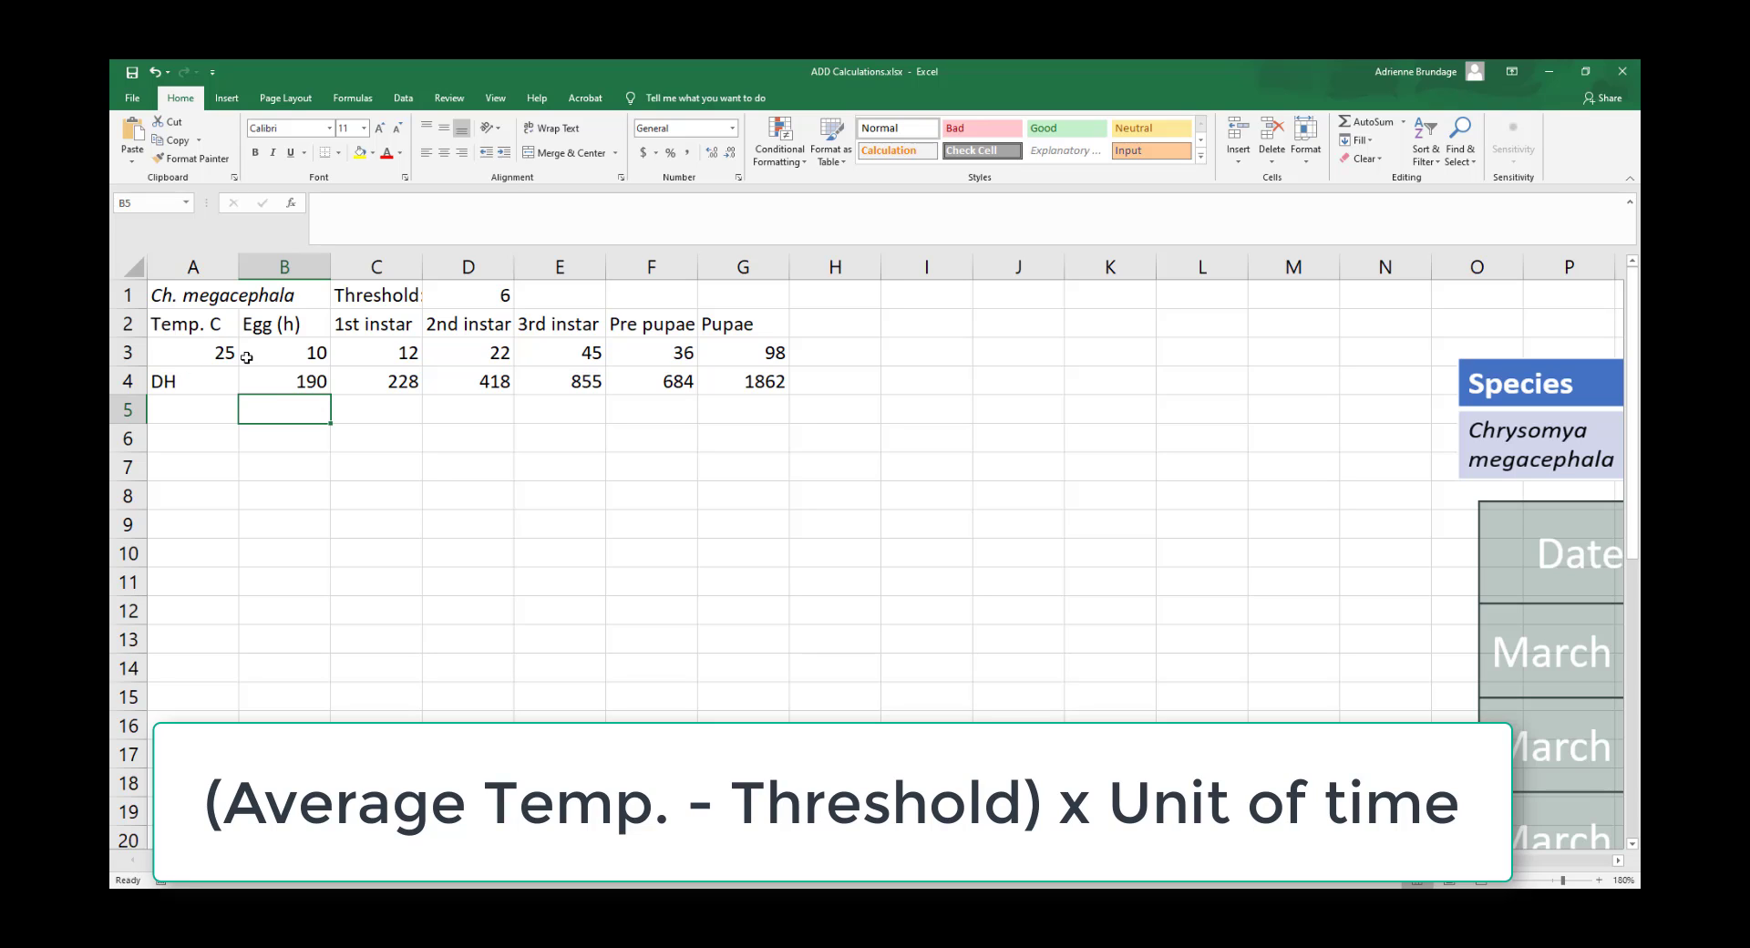
type("-")
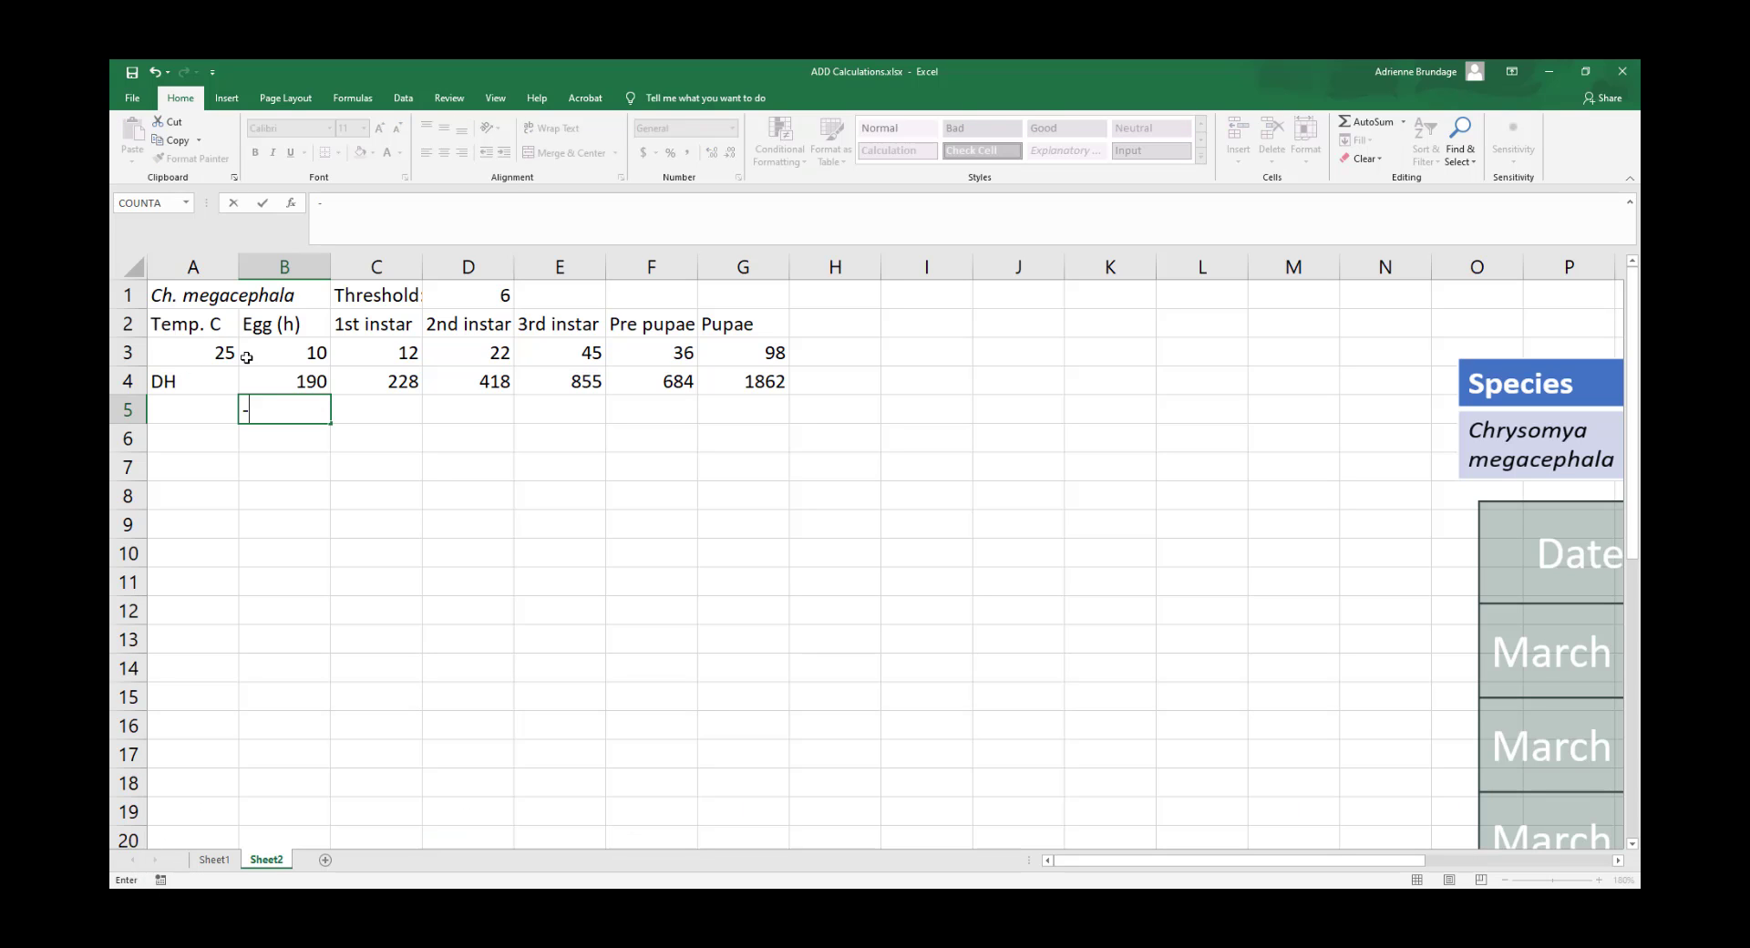
key("BackSpace")
type("=(24")
key("BackSpace")
type("5-6)*")
left_click(287, 345)
key("Return")
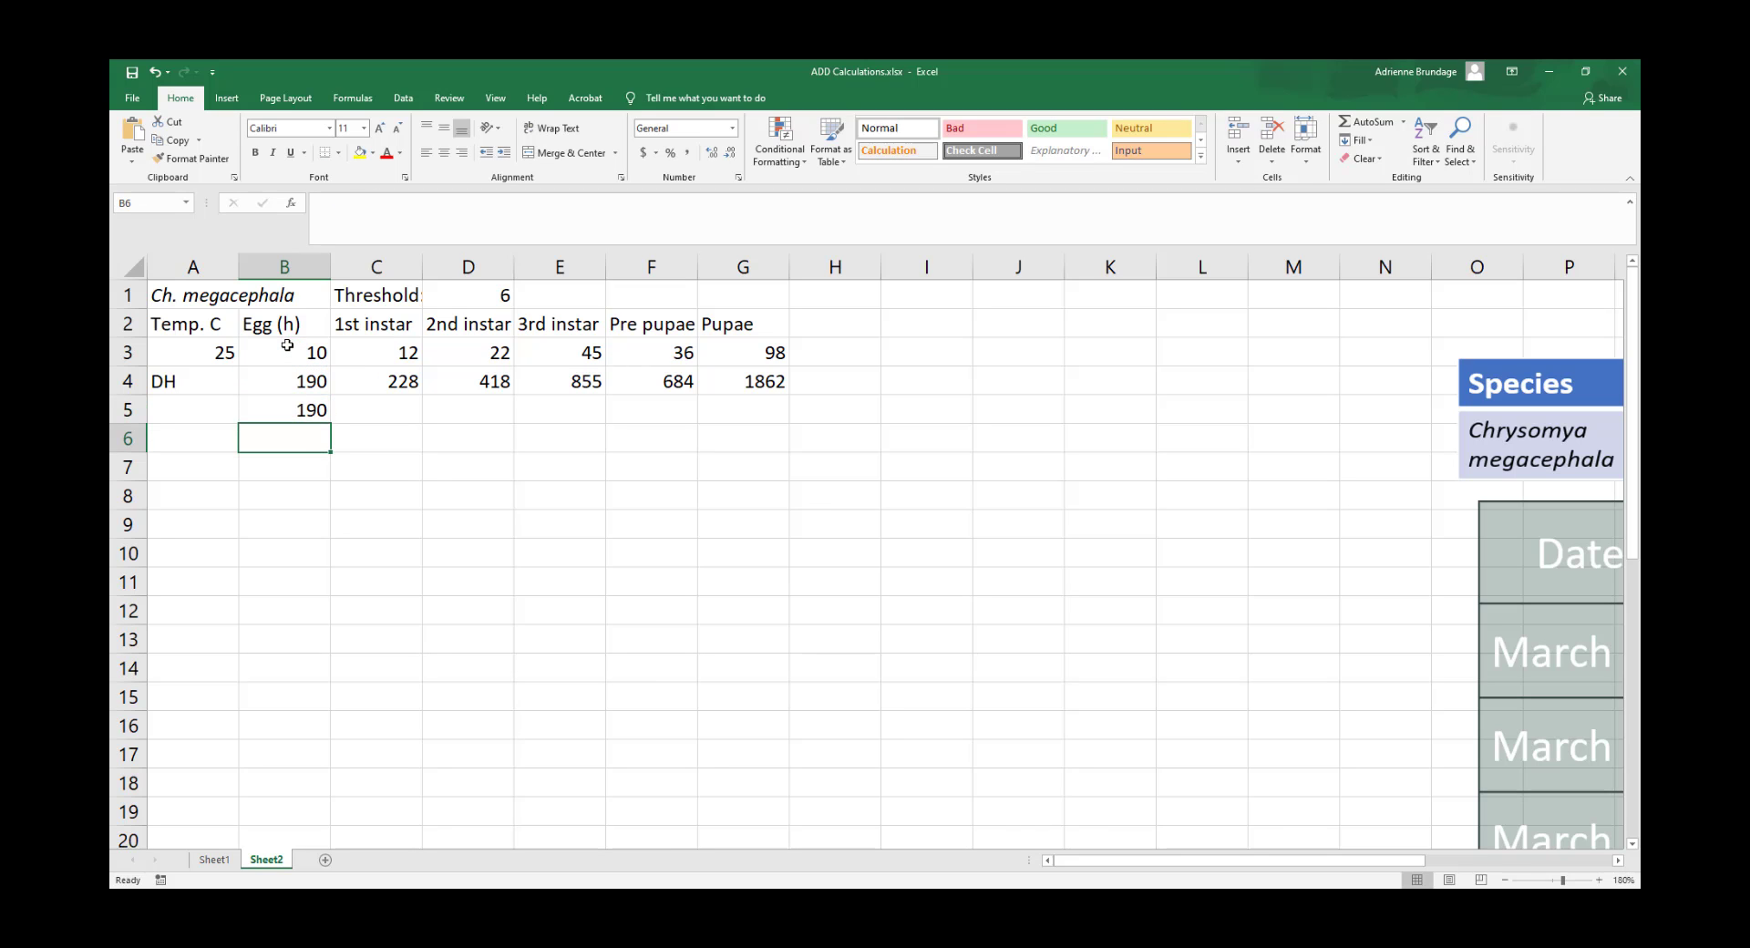
left_click(288, 408)
left_click_drag(335, 422, 770, 410)
left_click(393, 414)
key("Right")
key("Right")
key("Right")
key("Right")
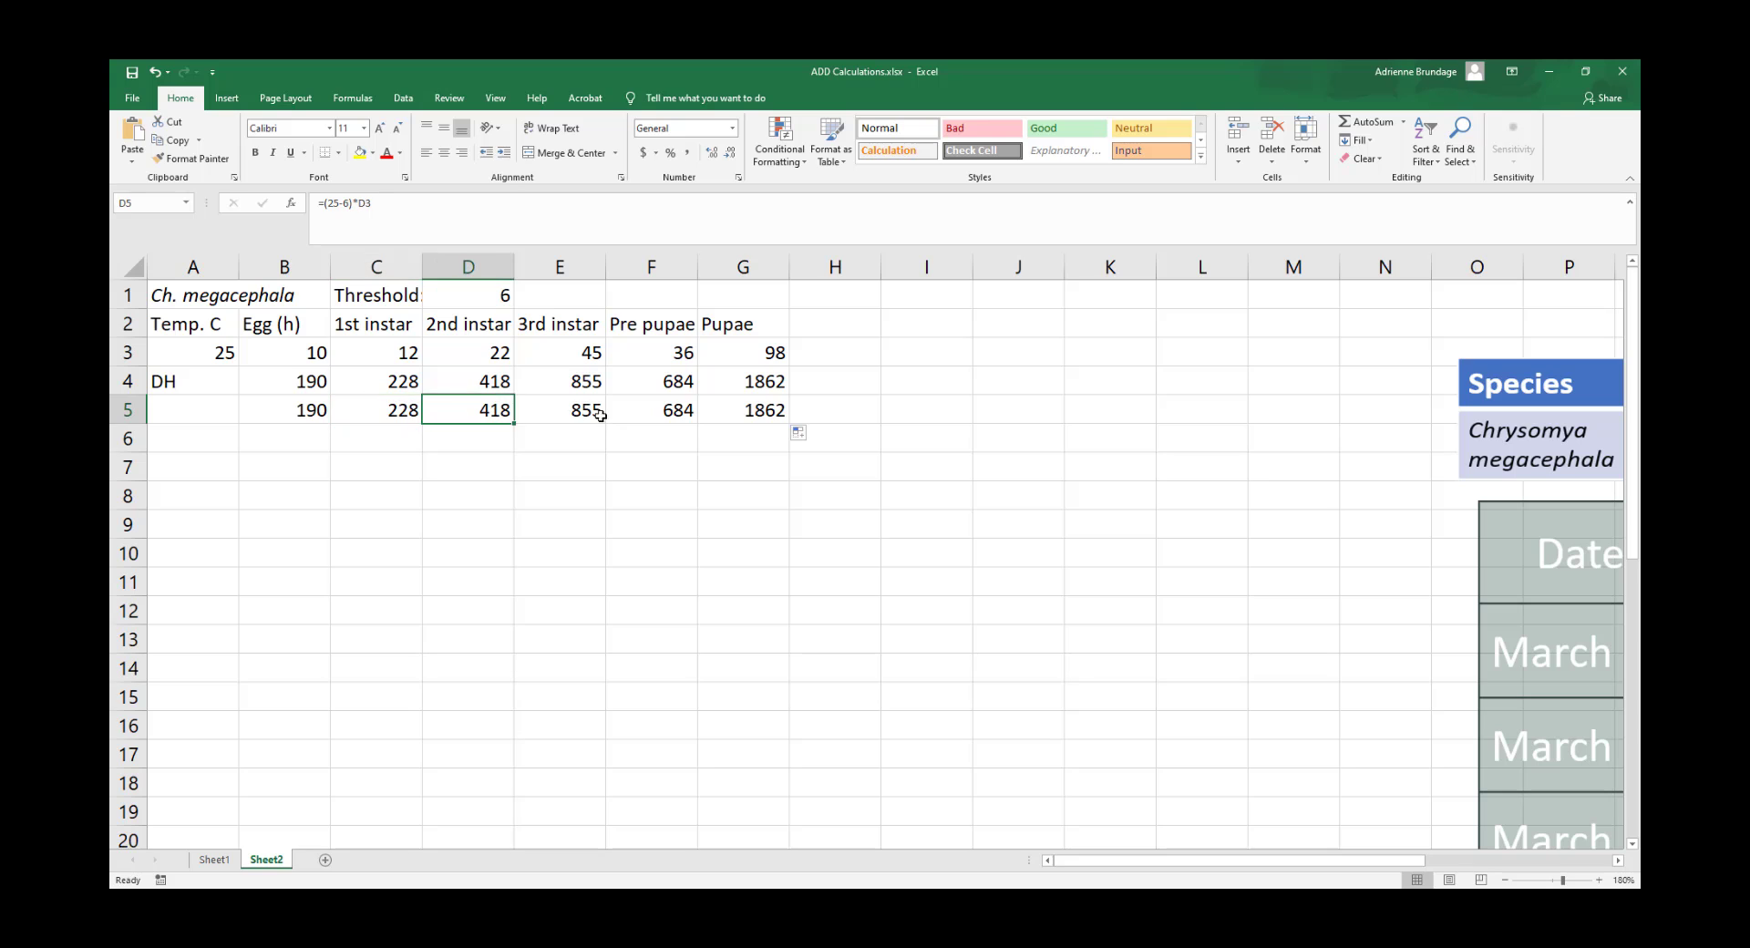
key("Left")
key("Left")
key("Left")
key("Left")
key("Left")
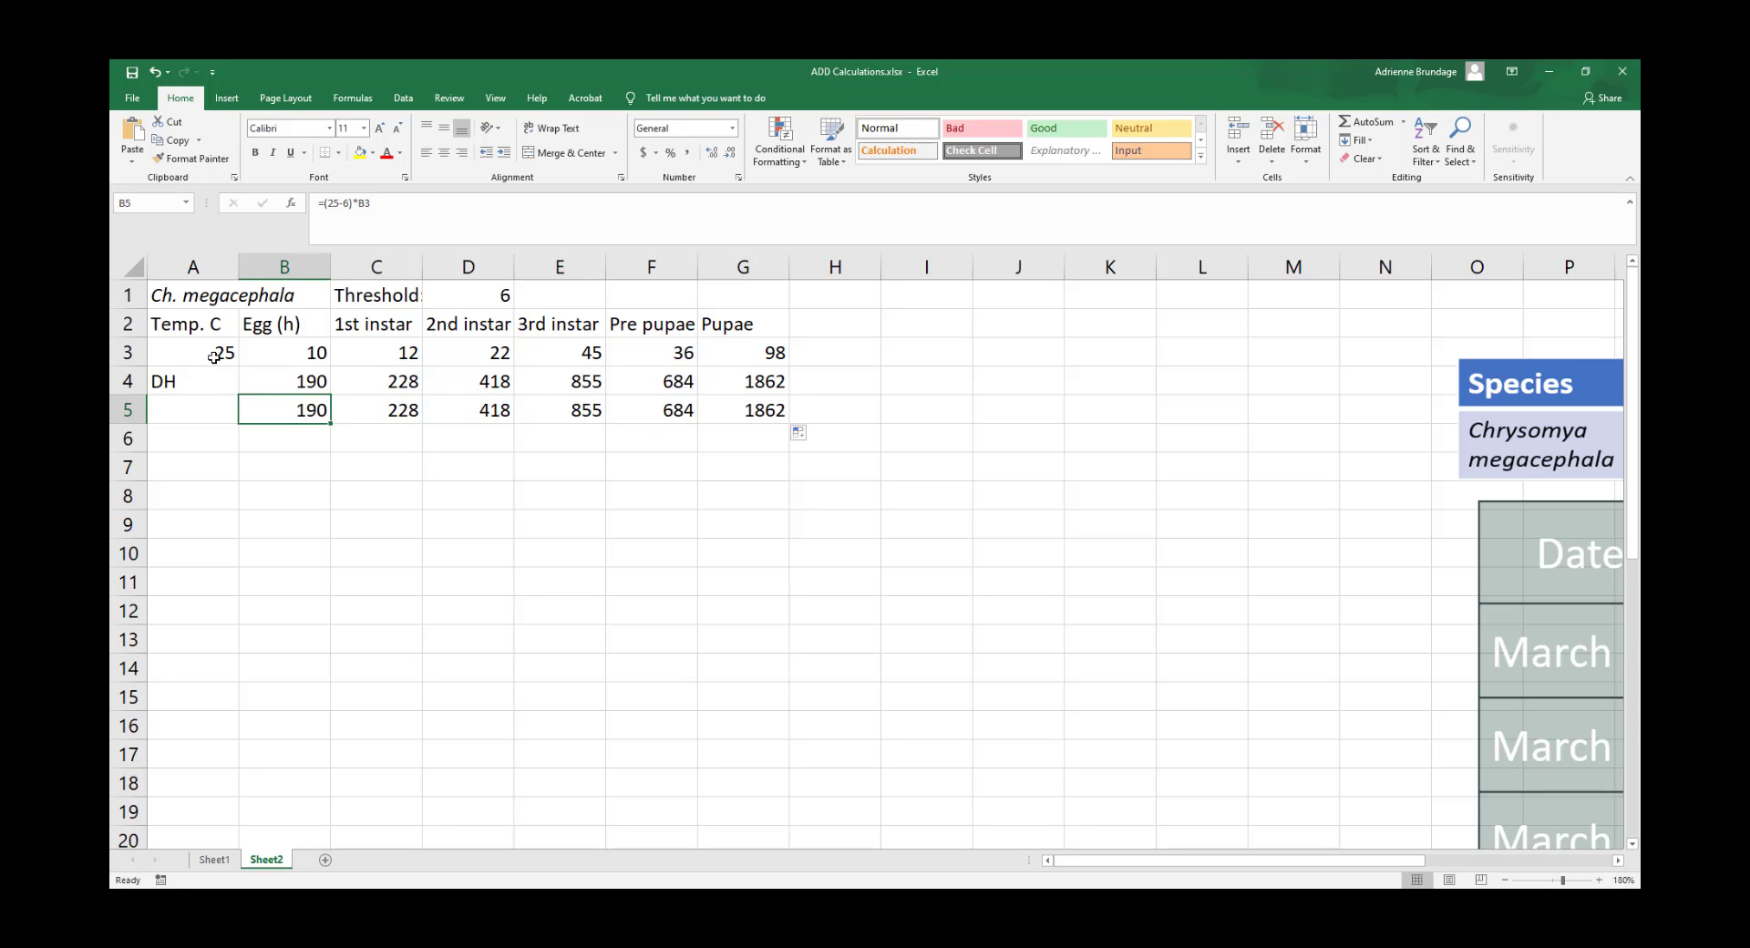
left_click(341, 413)
left_click(472, 408)
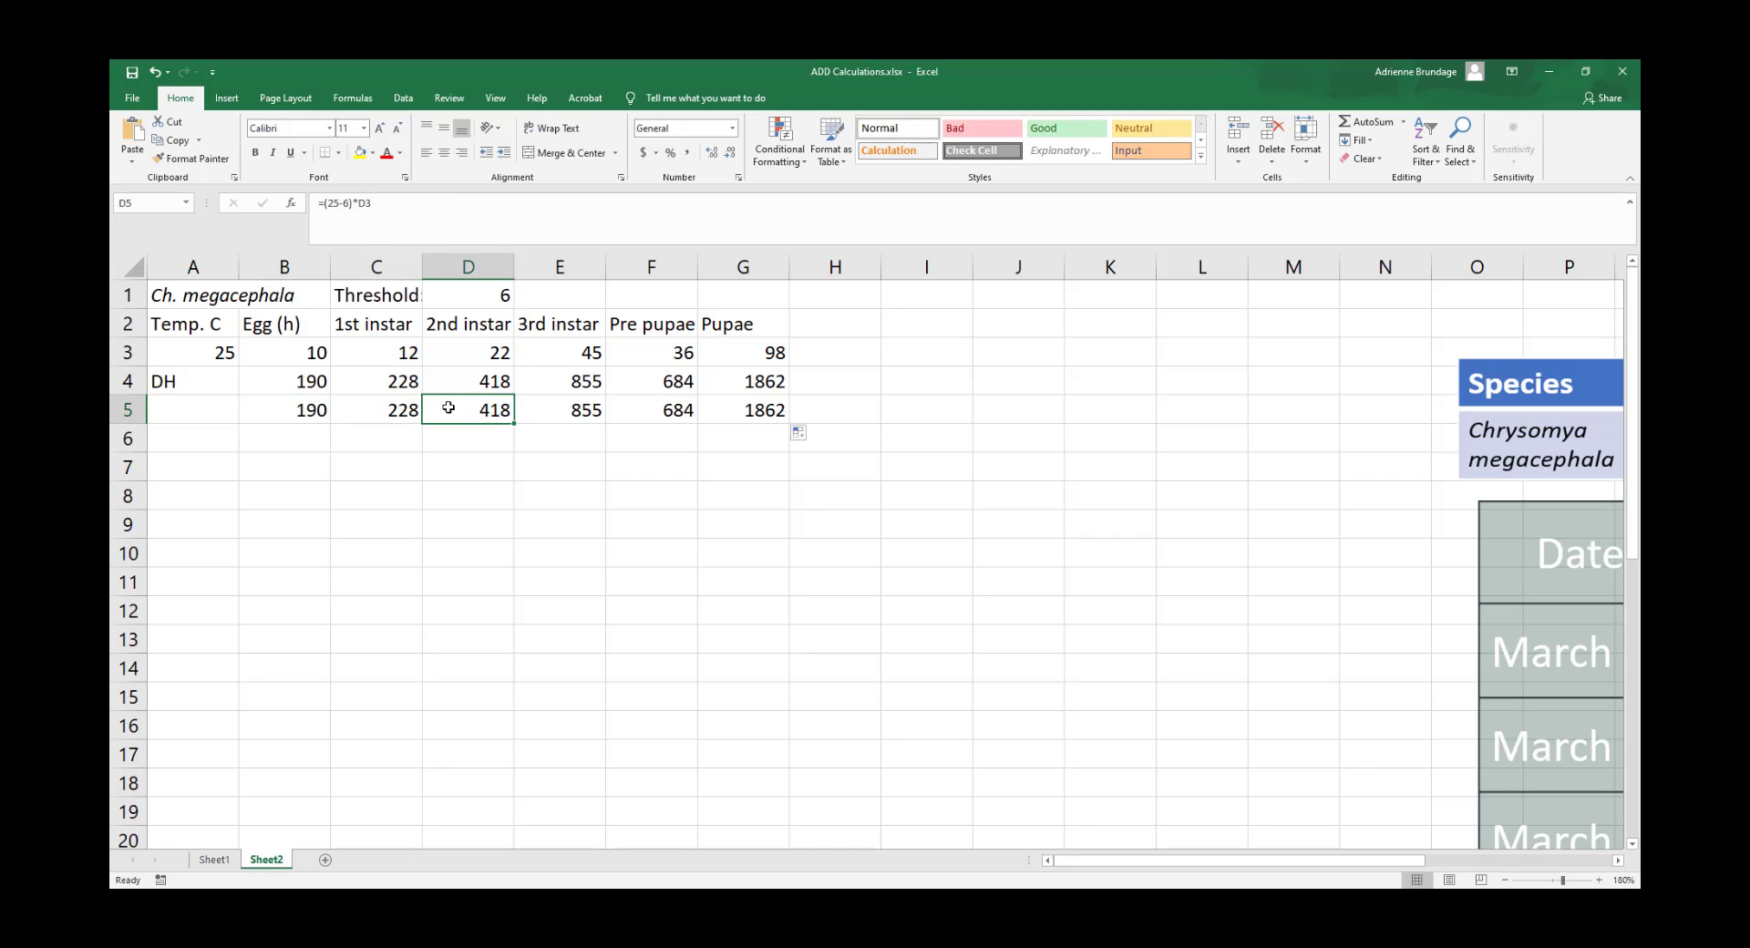
left_click(337, 401)
left_click(318, 408)
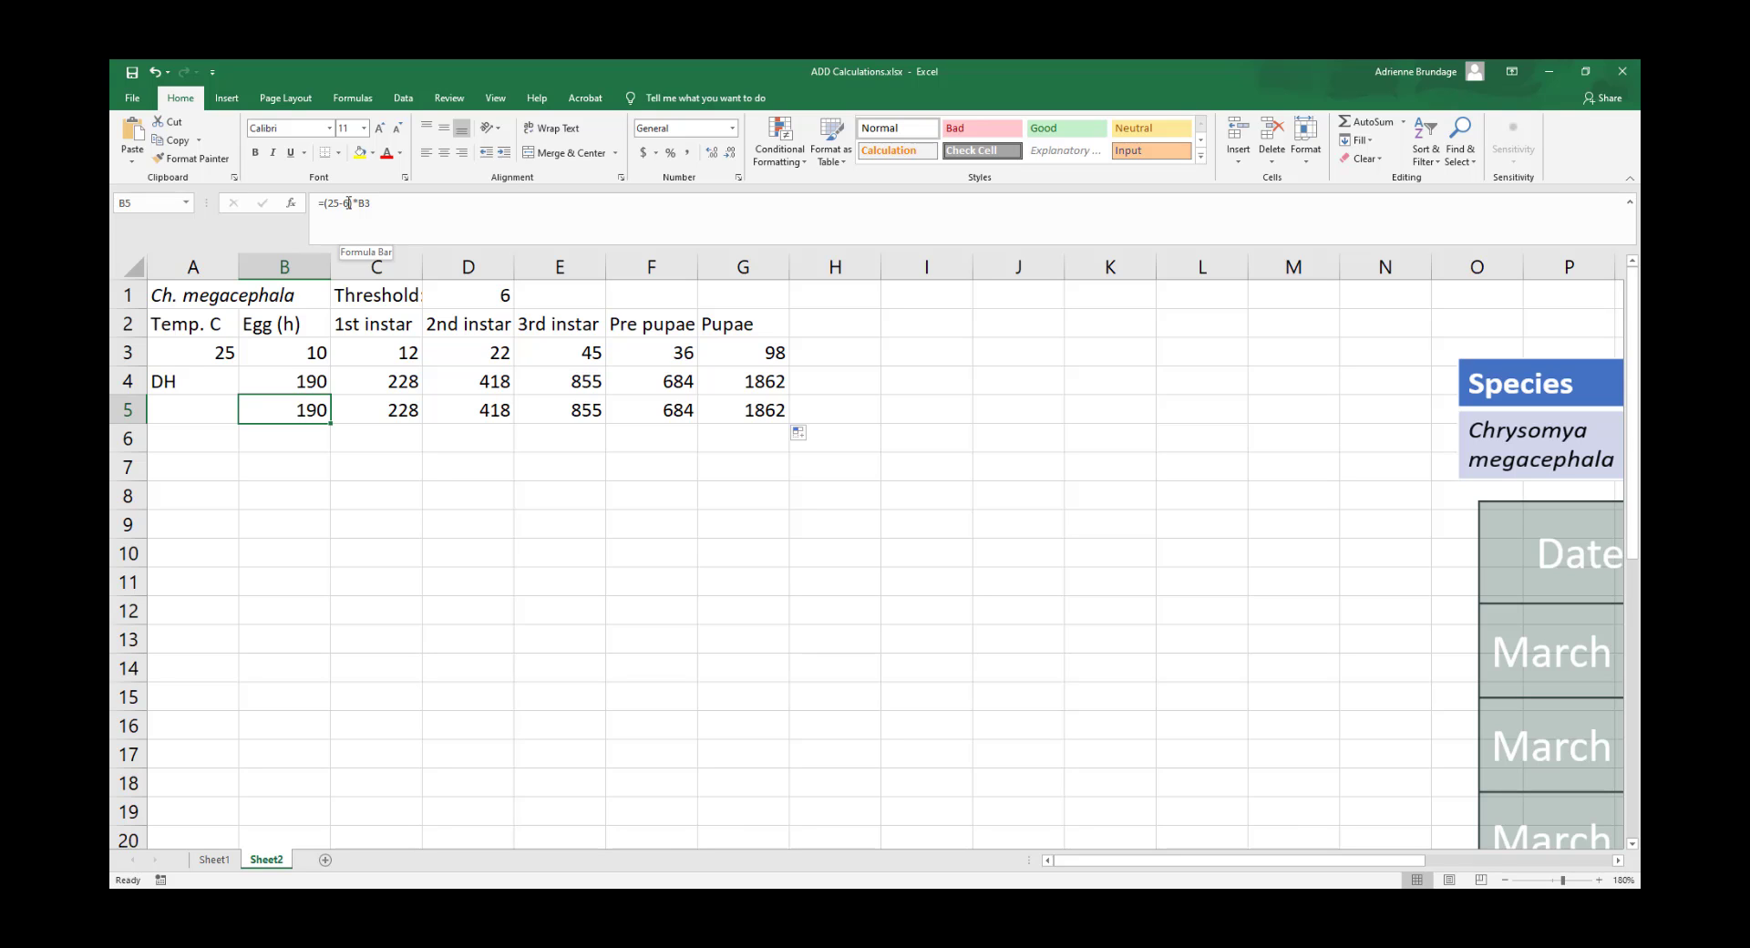
right_click(133, 407)
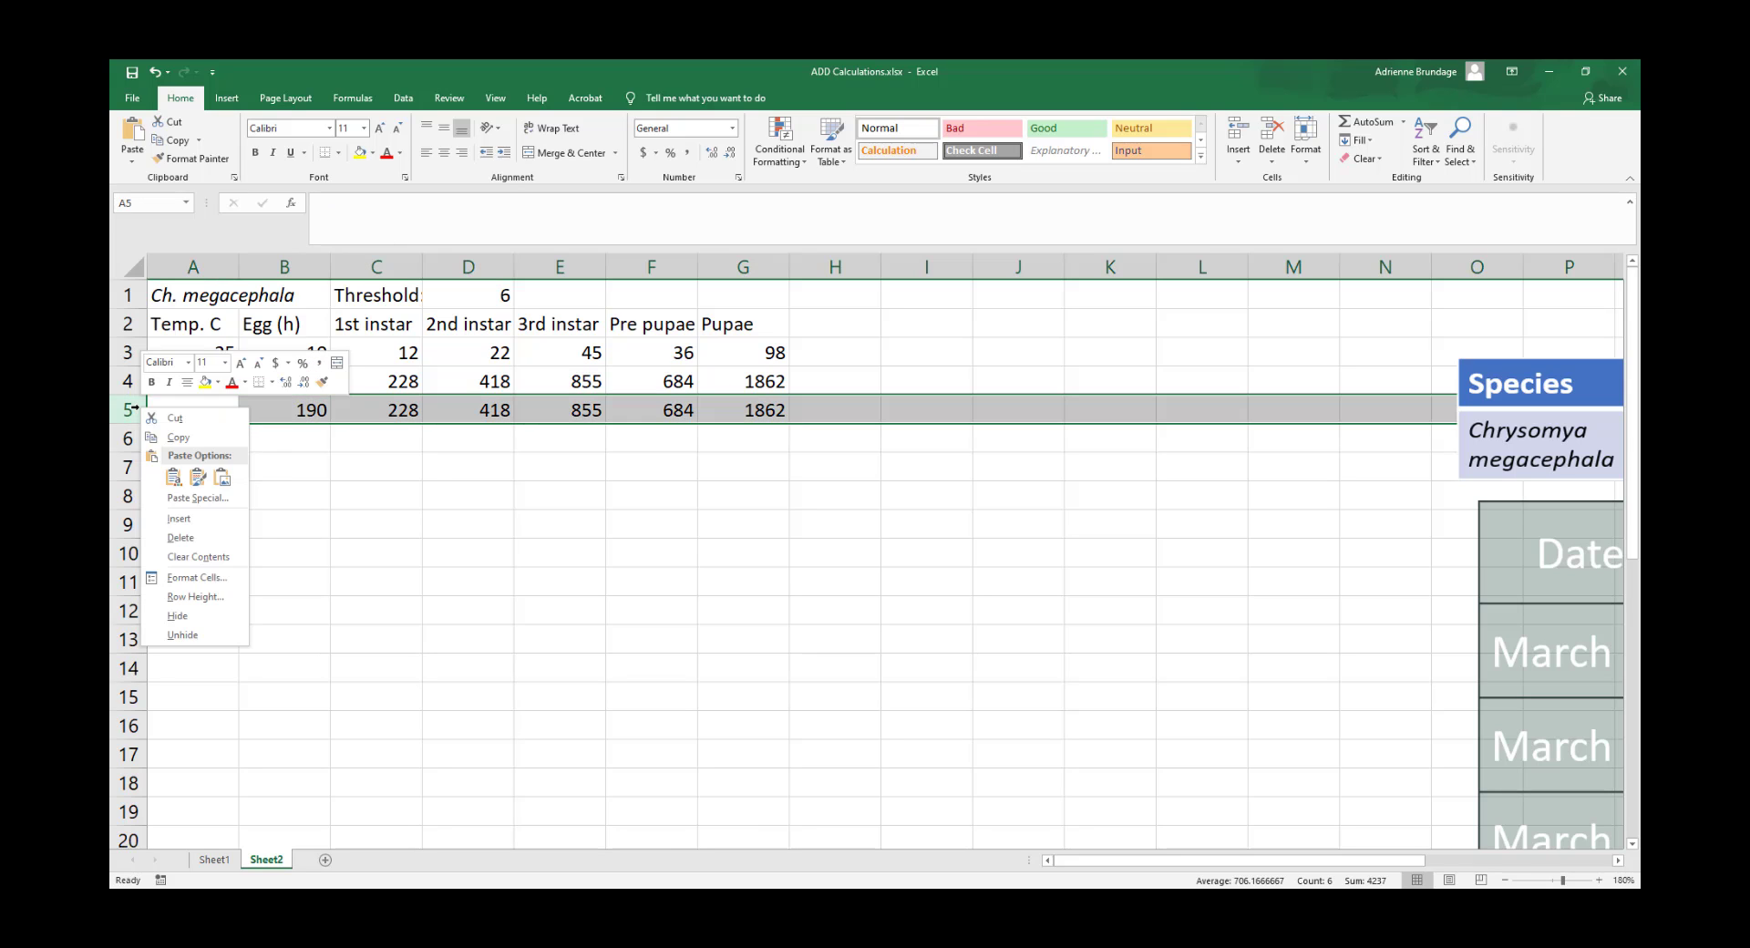
left_click(181, 538)
left_click(365, 465)
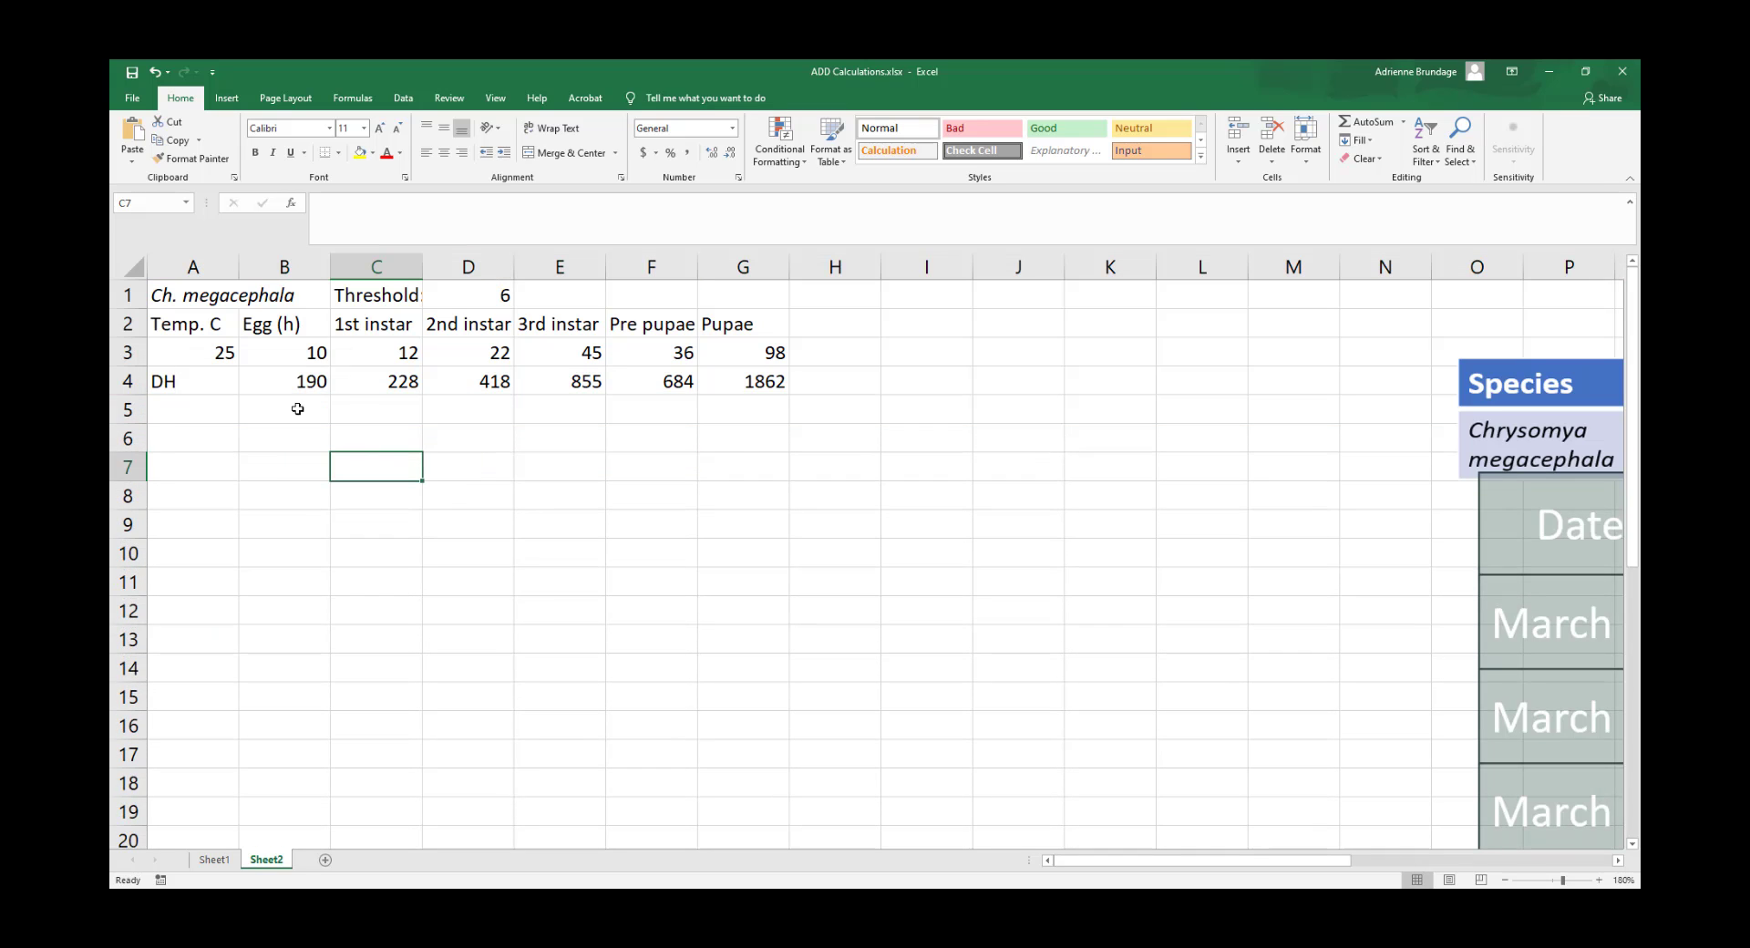
left_click(297, 408)
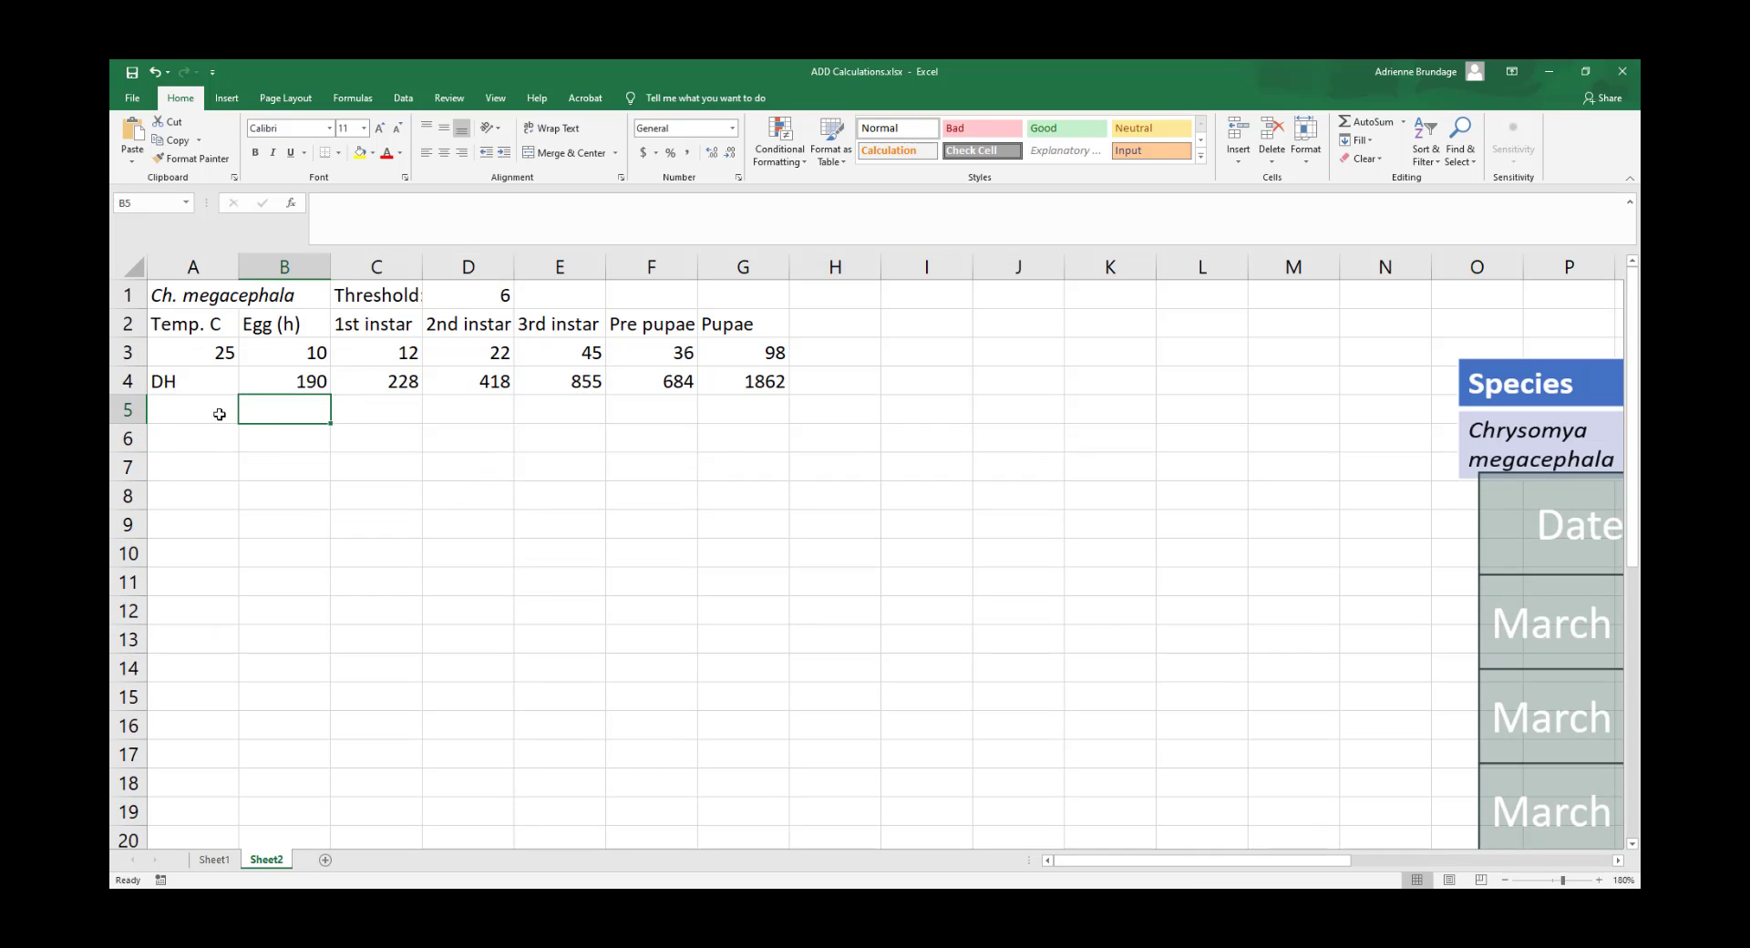
left_click(278, 381)
left_click(374, 381)
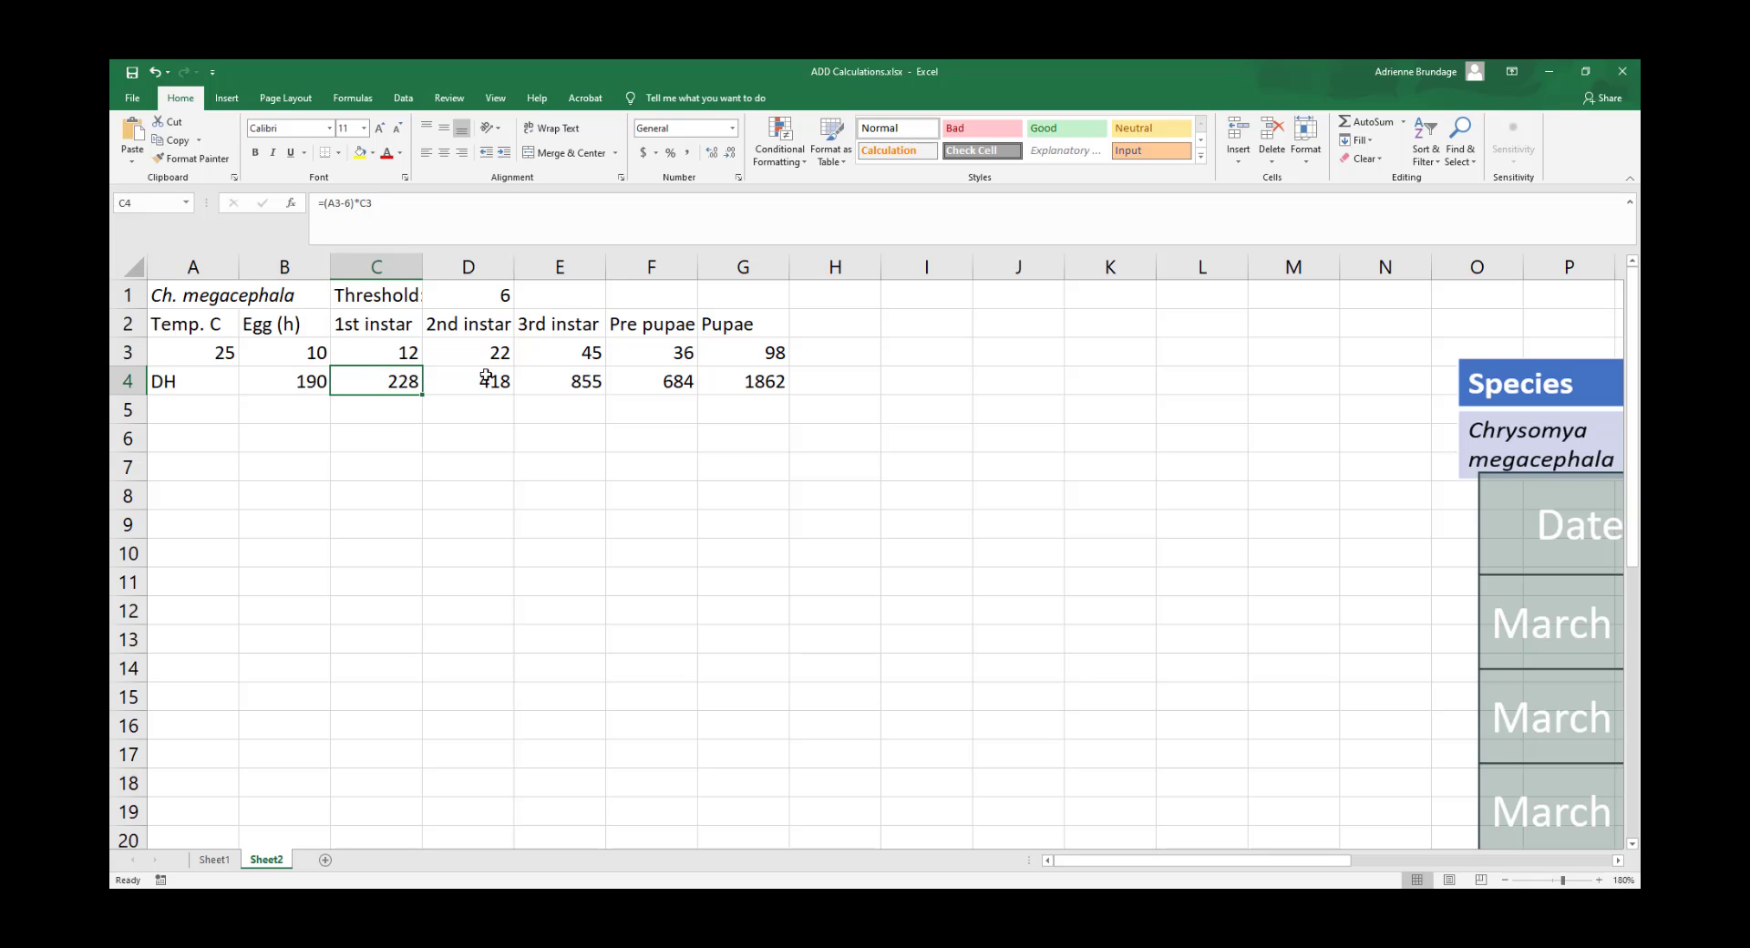
left_click(486, 376)
left_click(578, 379)
left_click(675, 378)
left_click(763, 378)
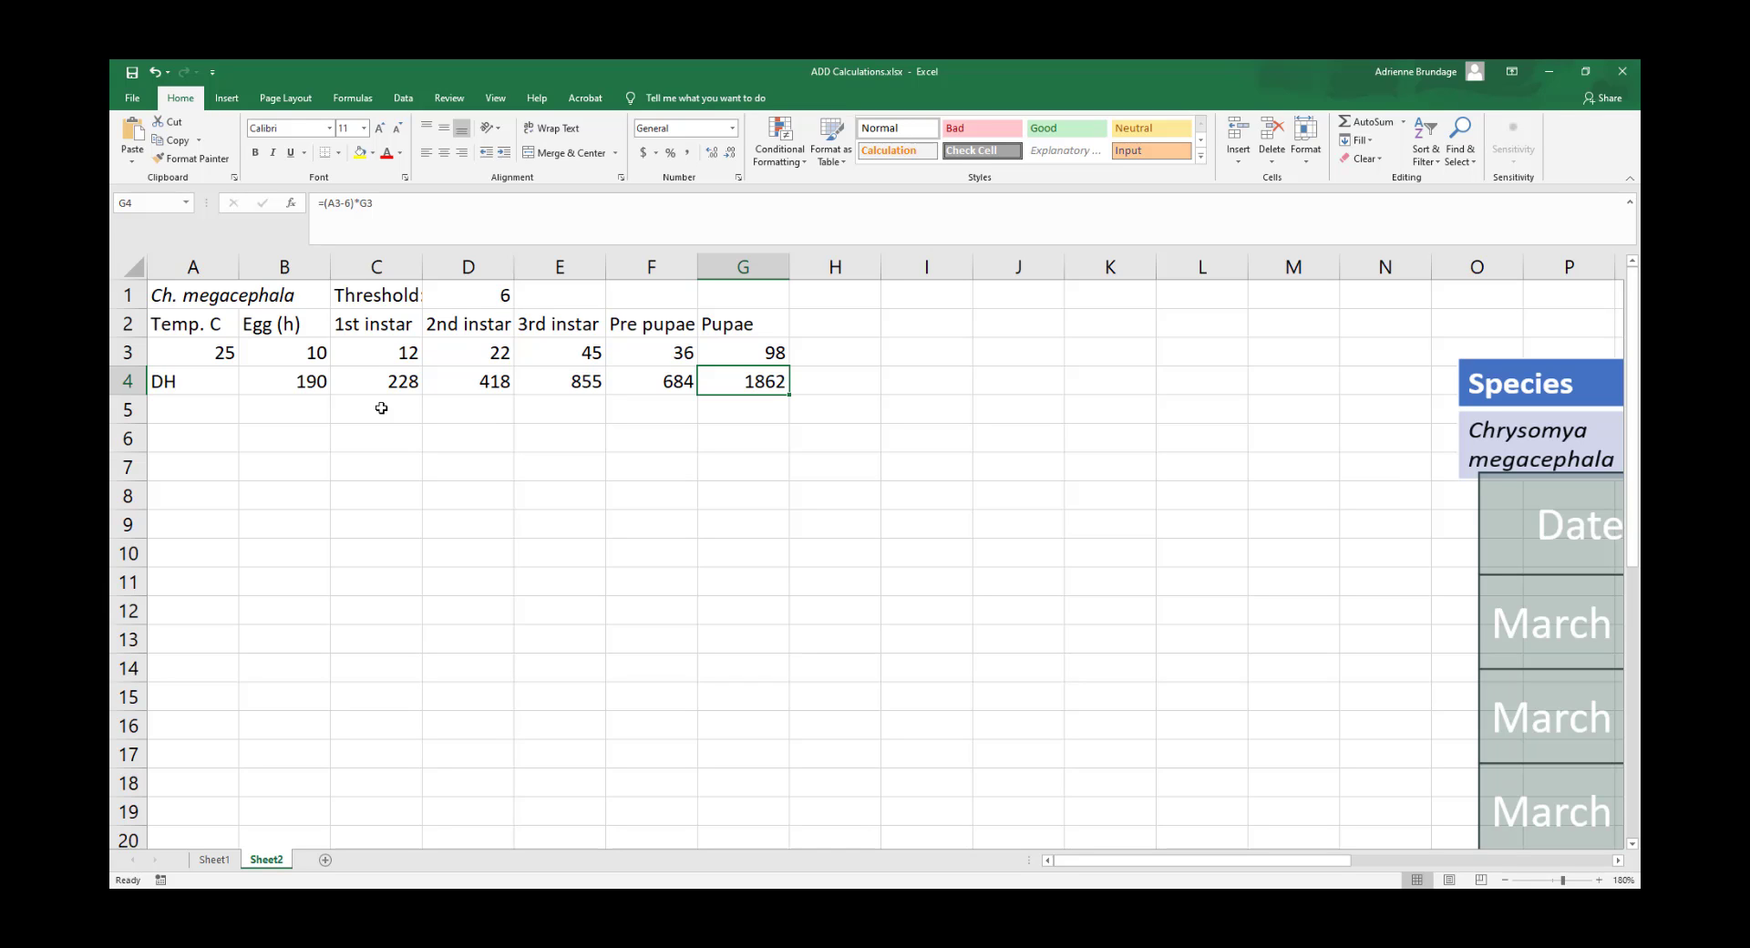
left_click(167, 389)
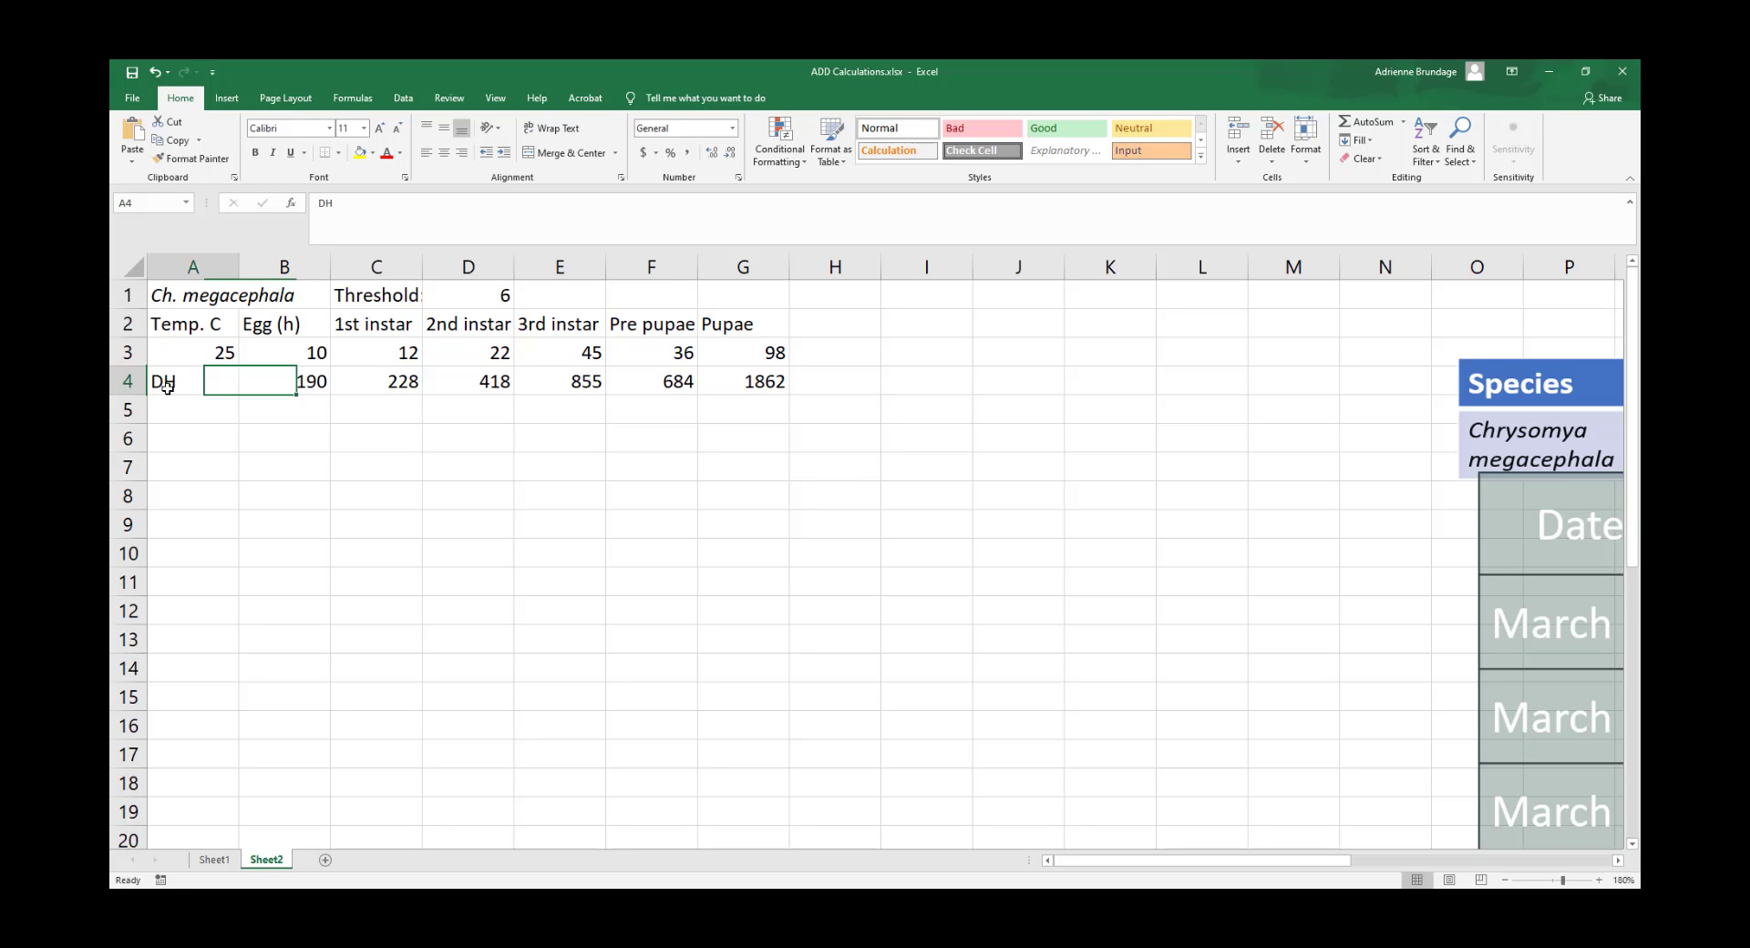
left_click(174, 405)
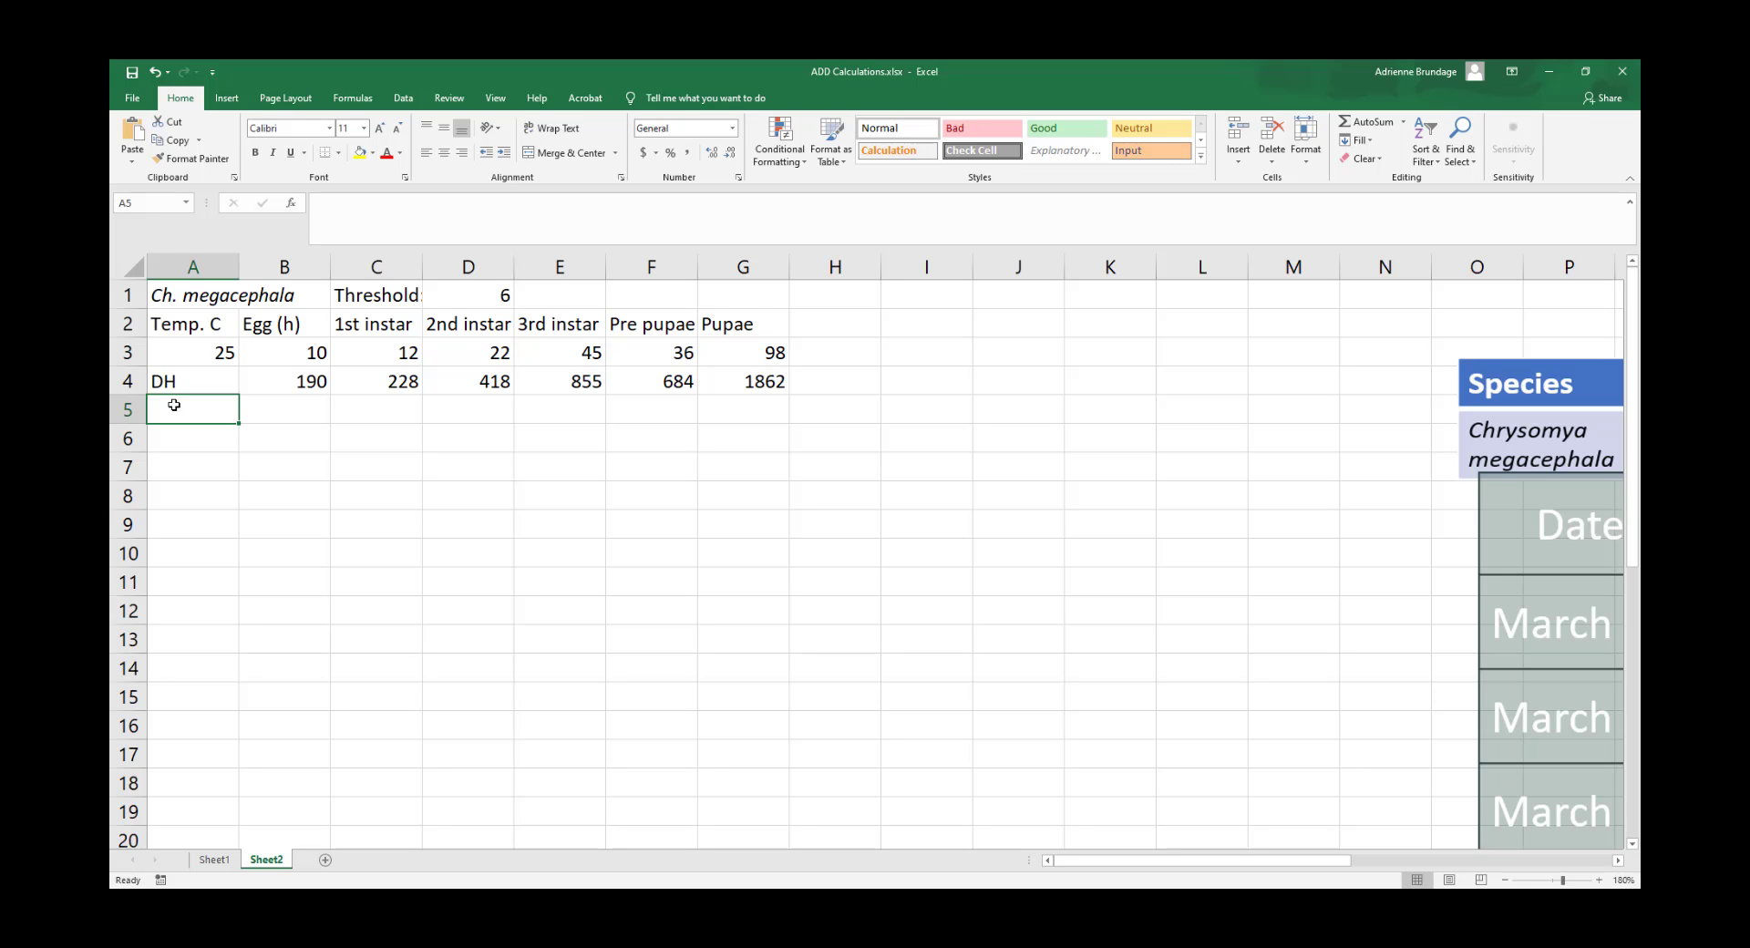
Label A5 'DD' and enter =B4/24 in B5, giving 7.916667 egg degree-days
type("DD")
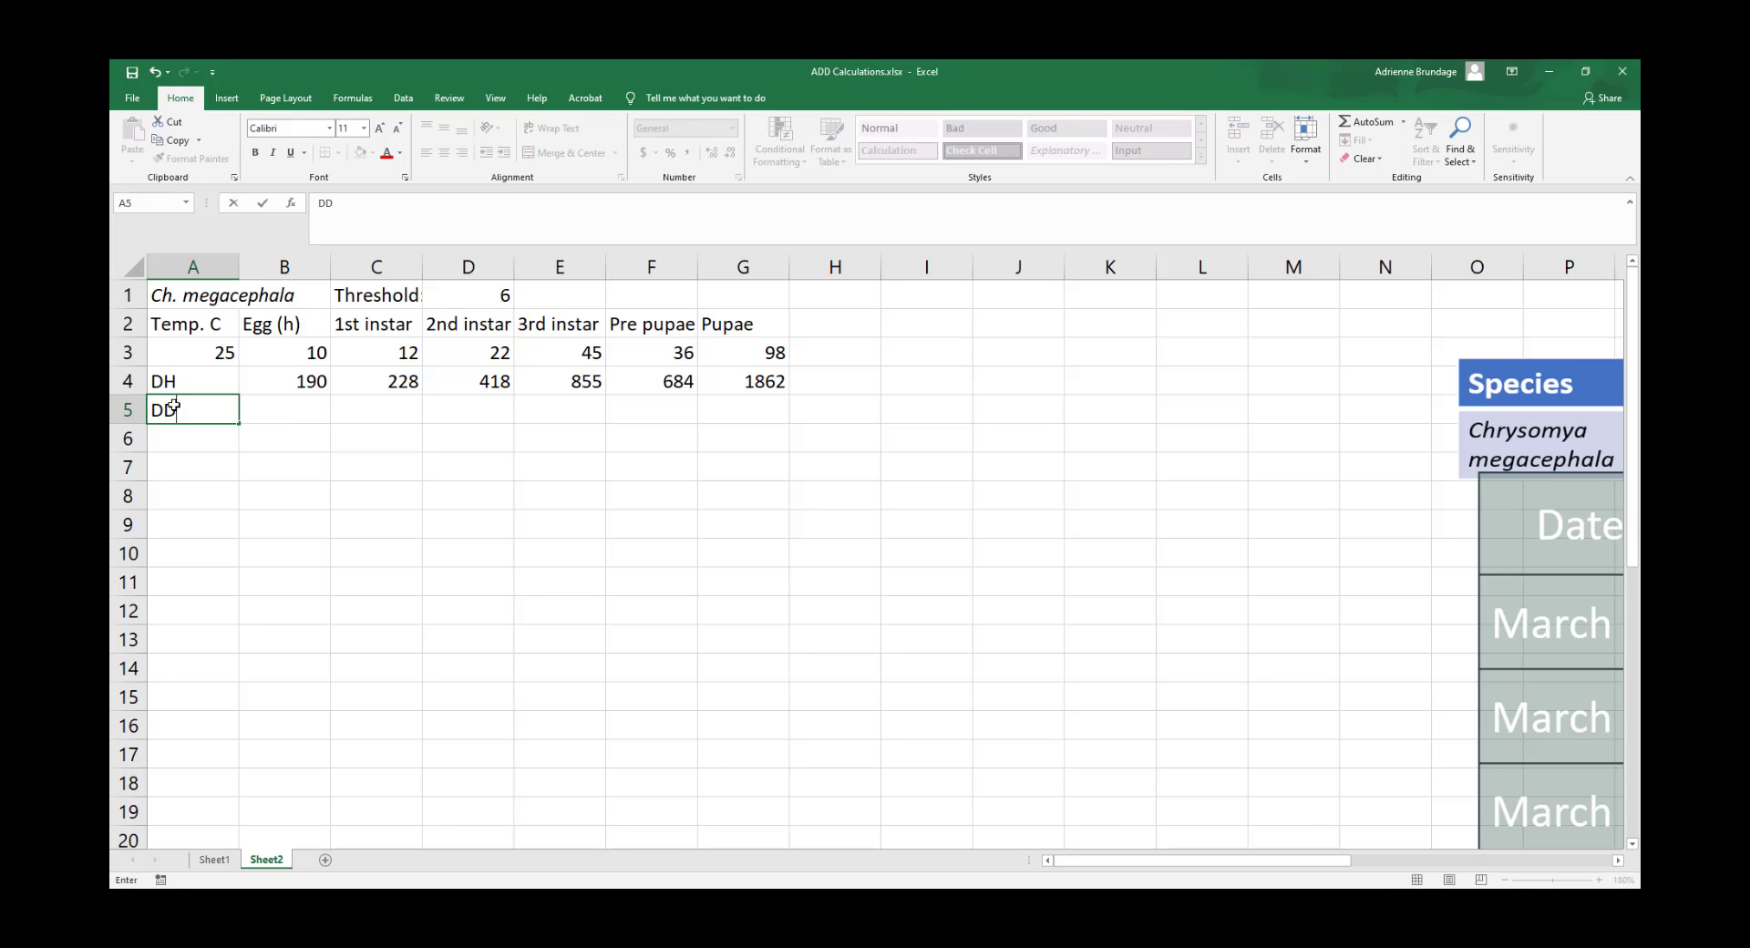
key("Tab")
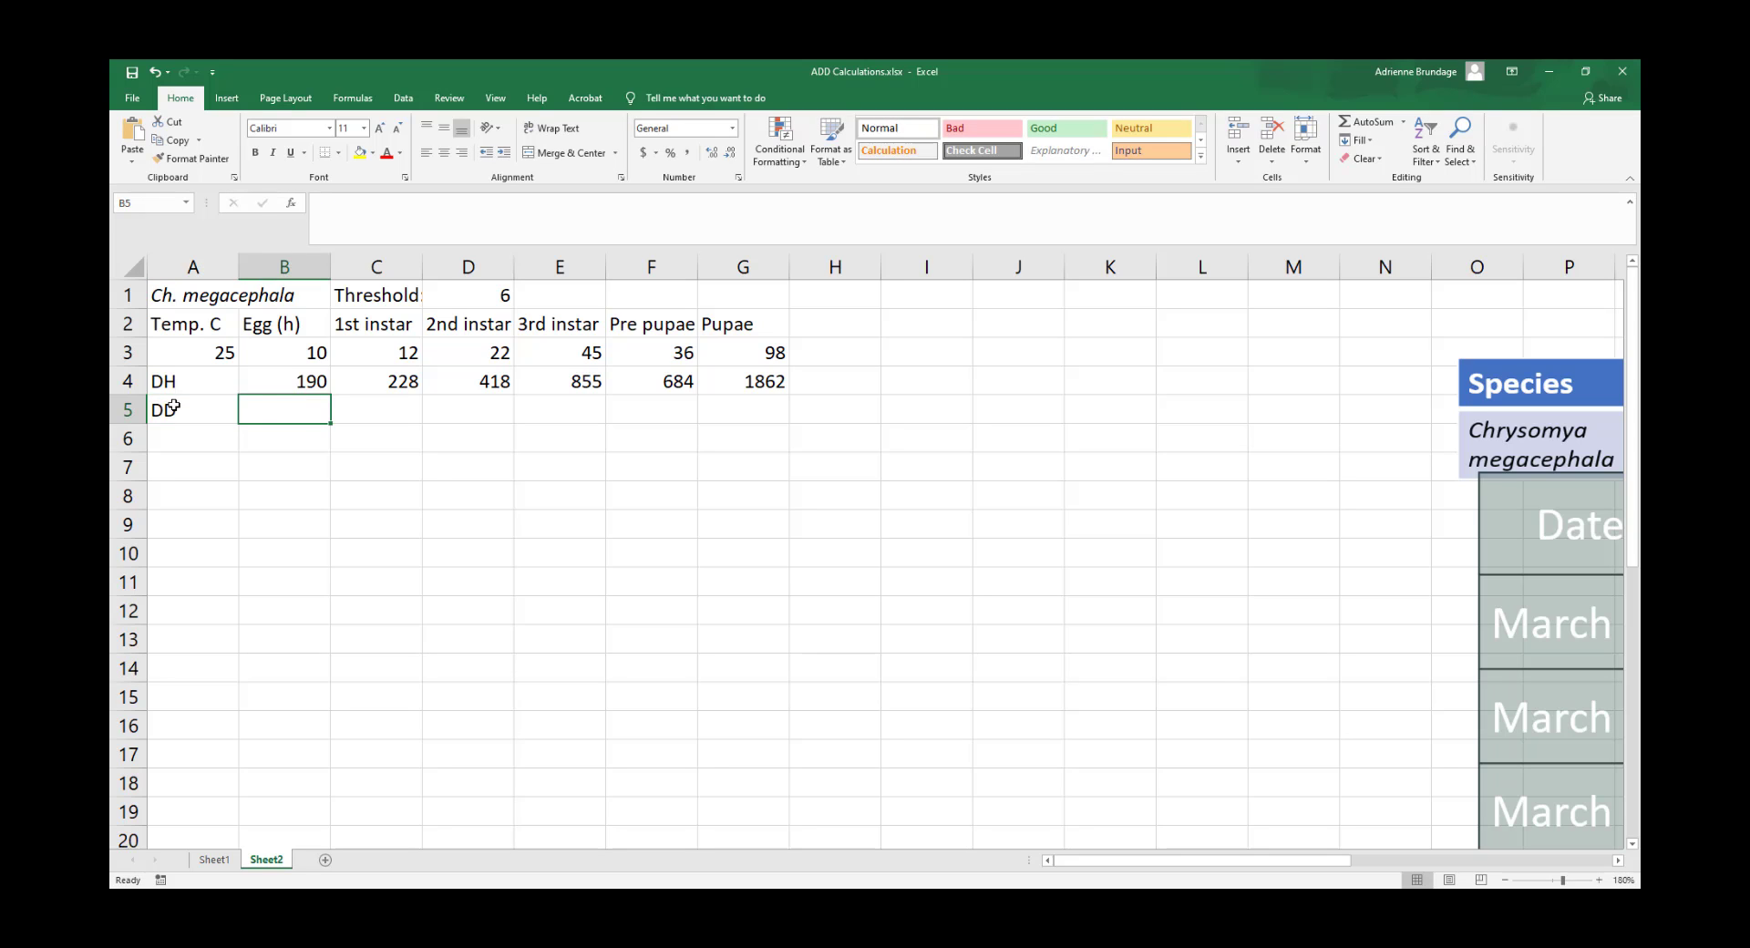
left_click(268, 385)
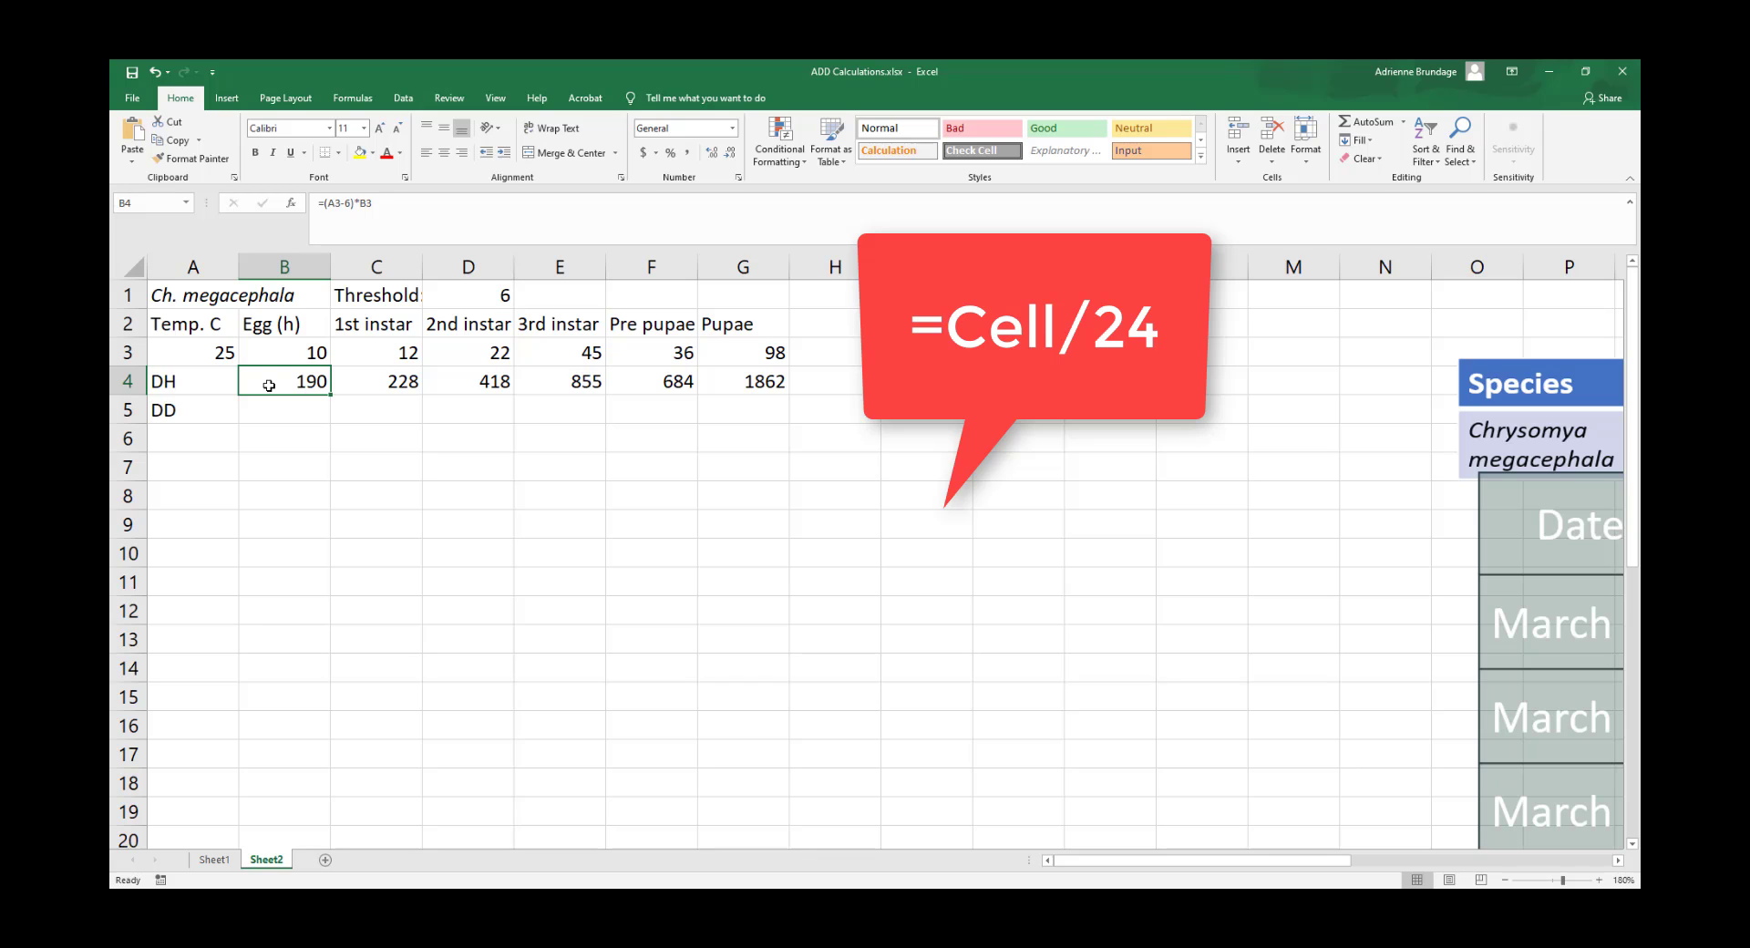
left_click(274, 401)
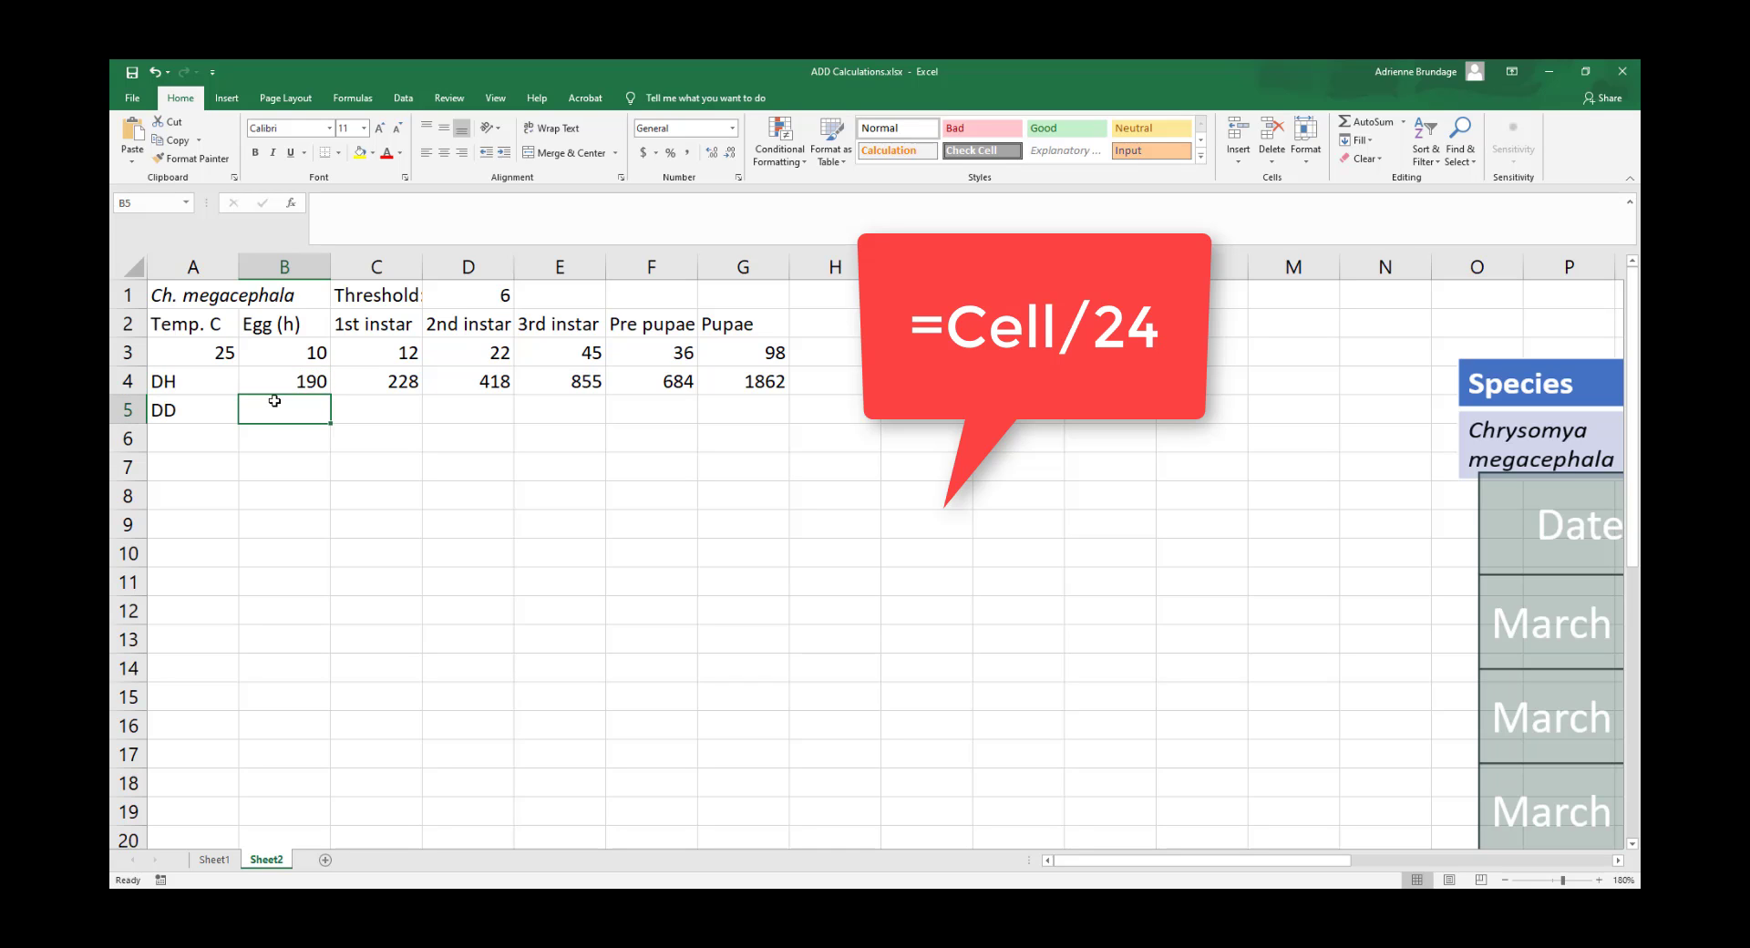
type("=")
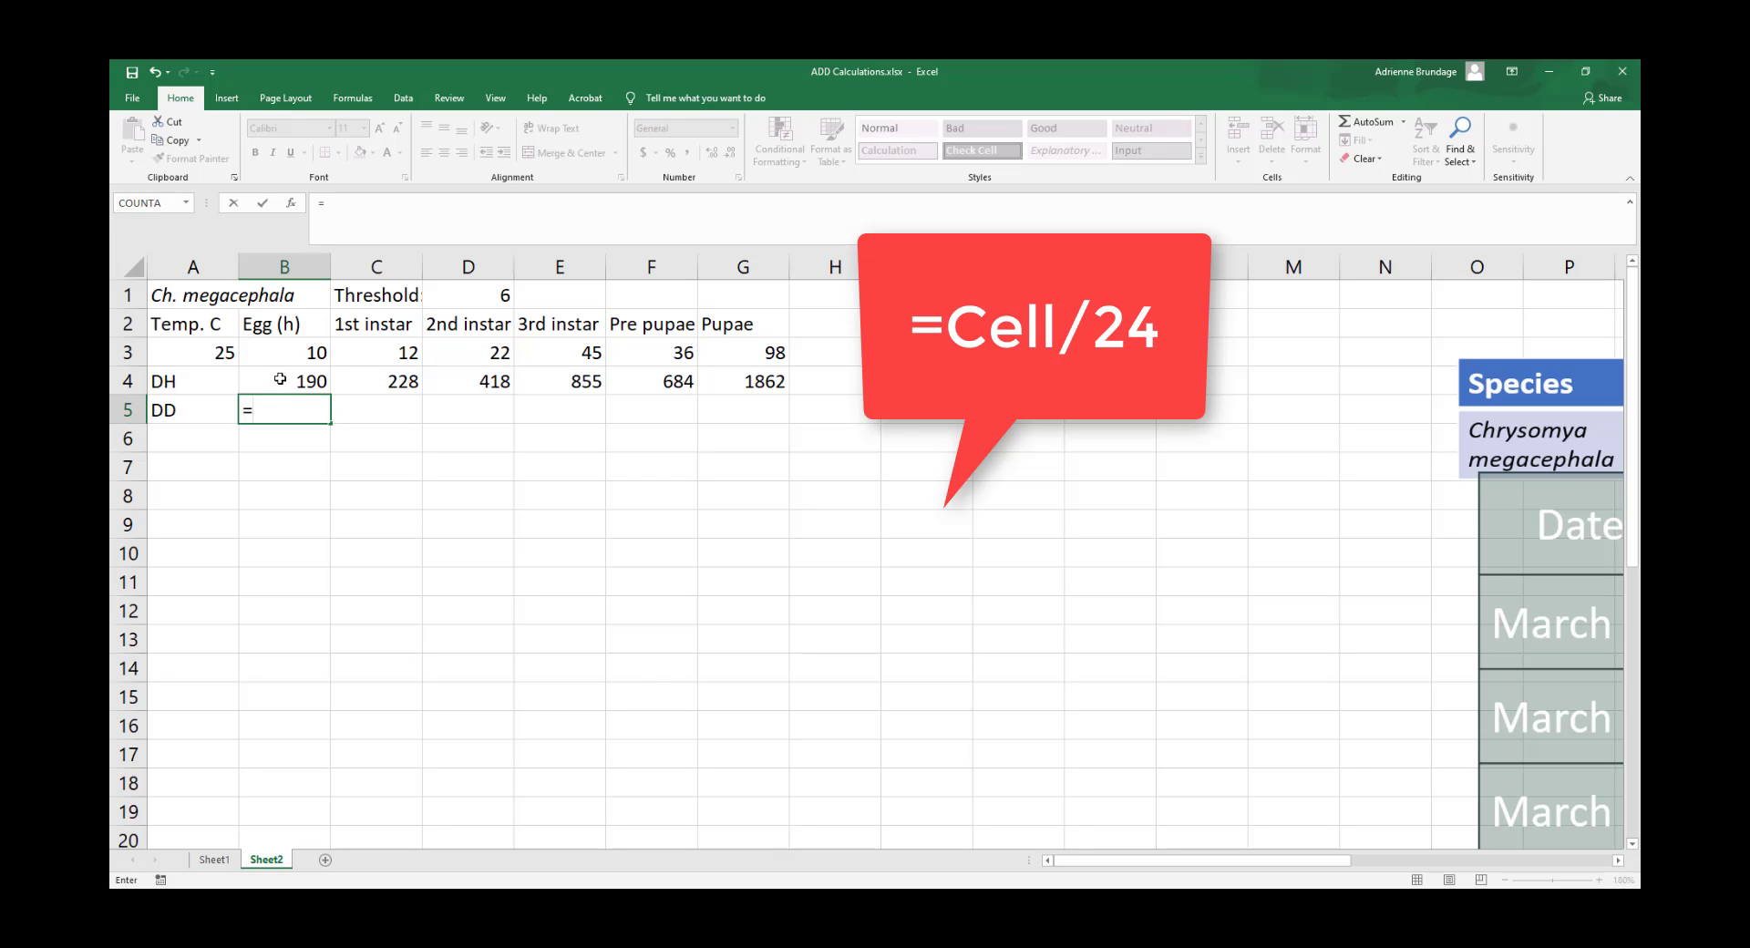
left_click(280, 379)
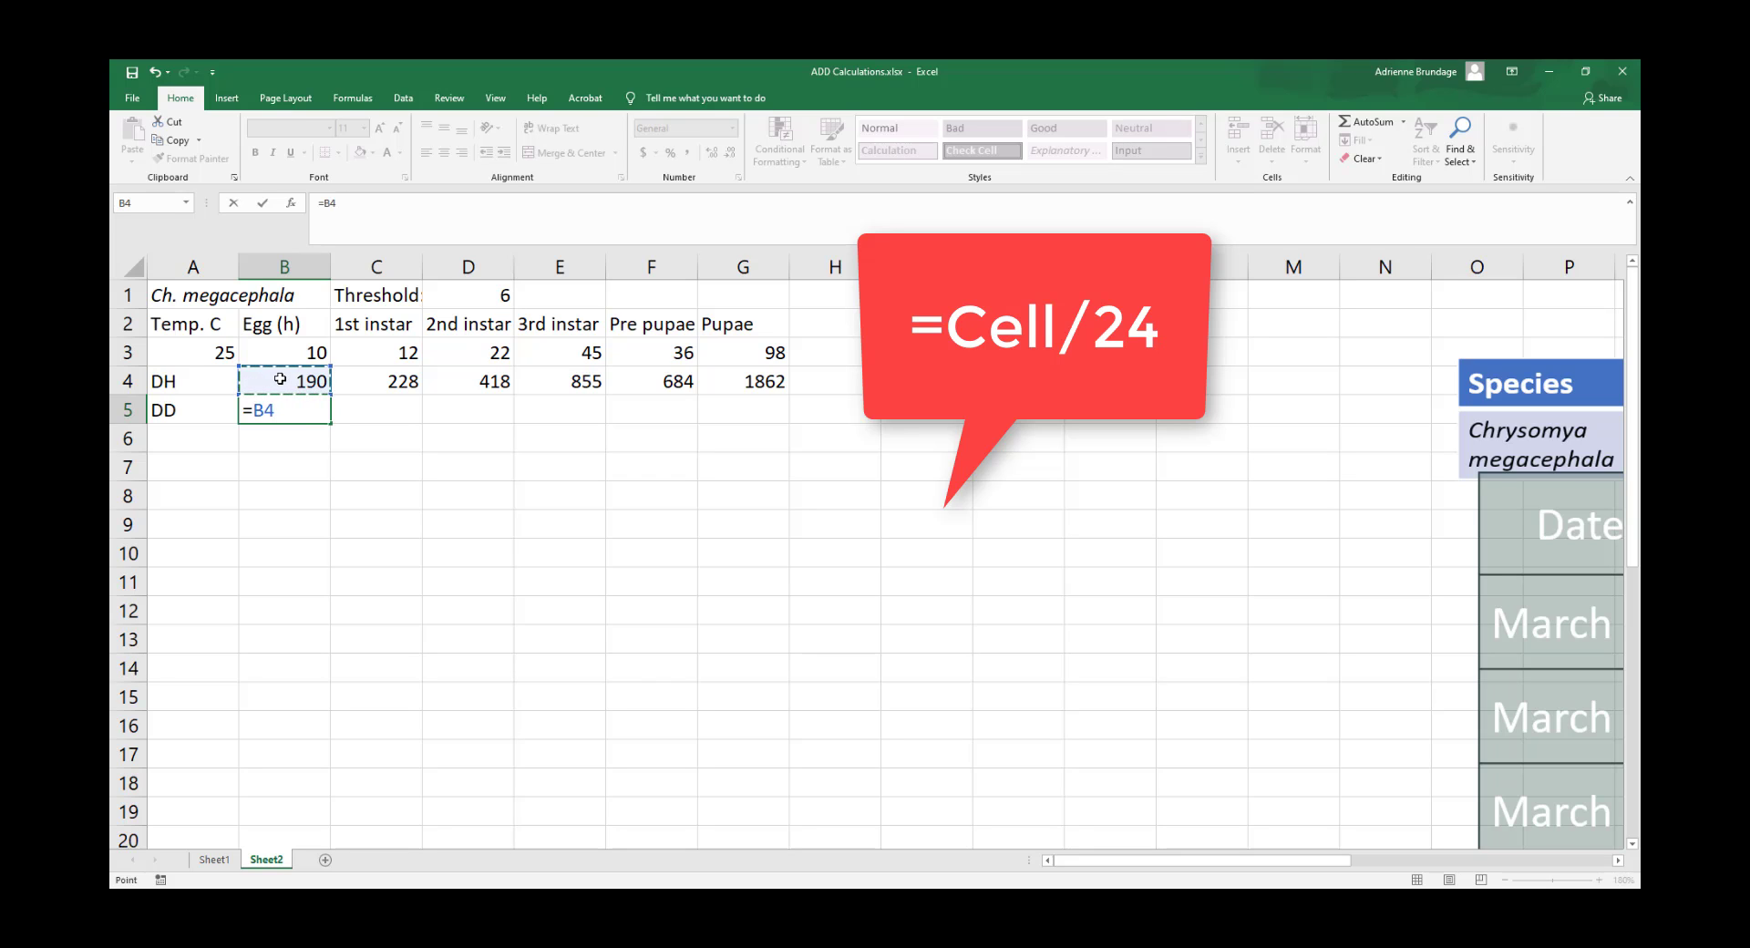
type("/24")
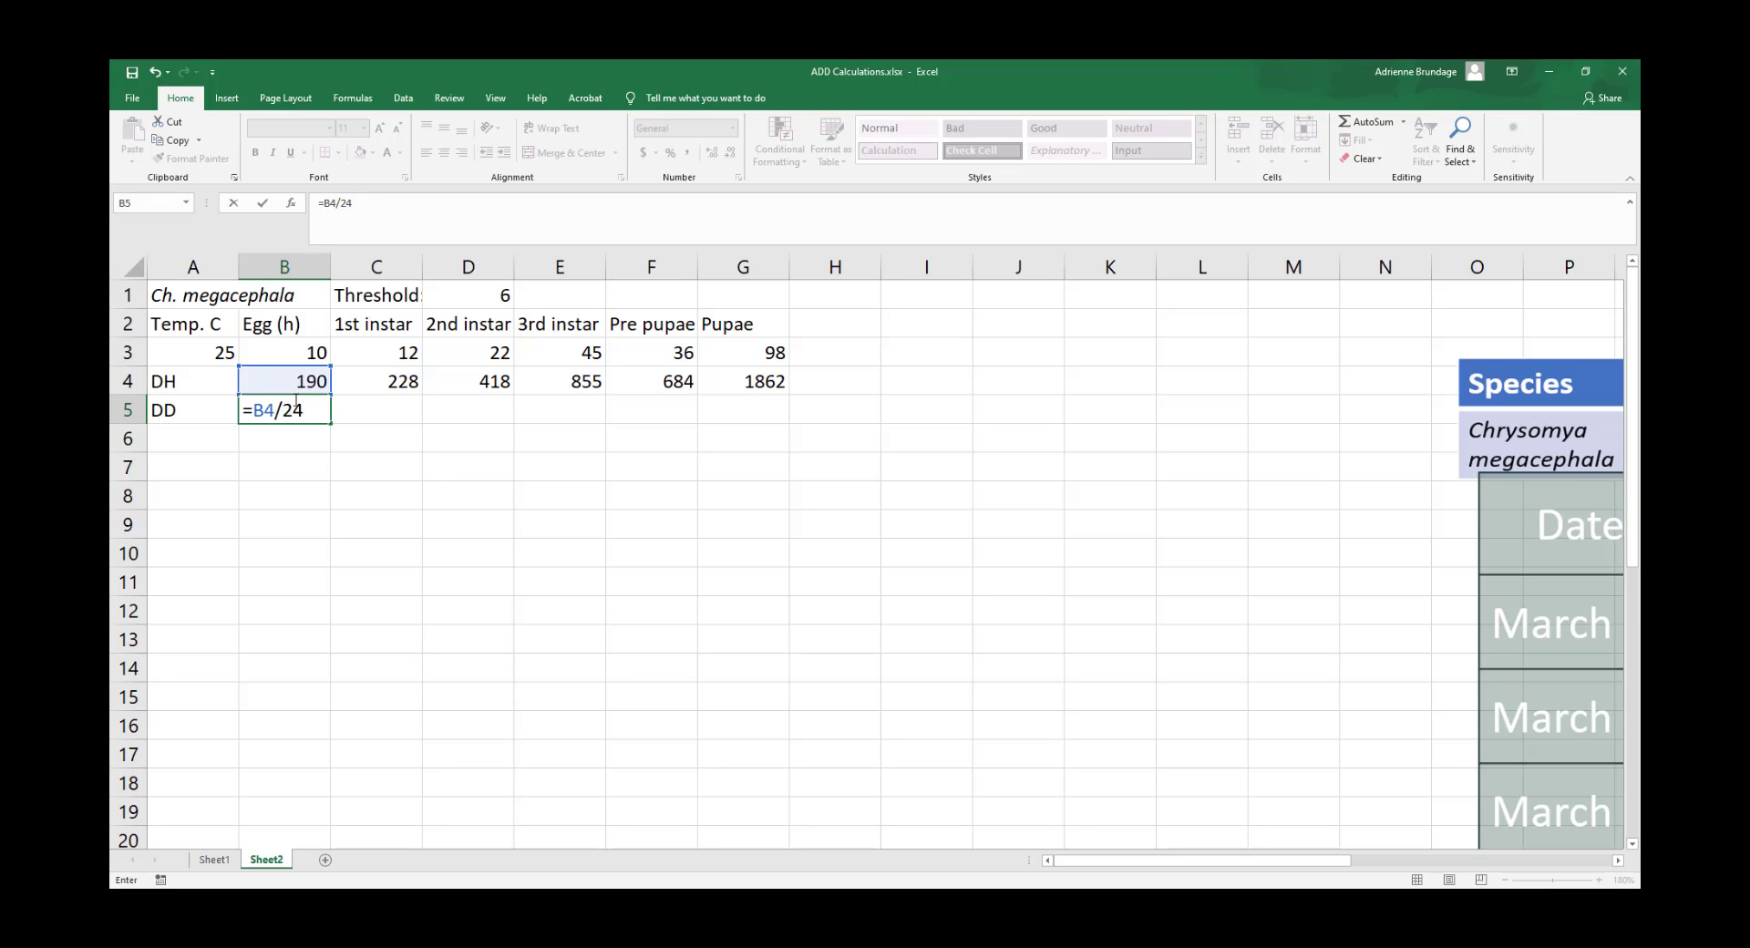
key("Return")
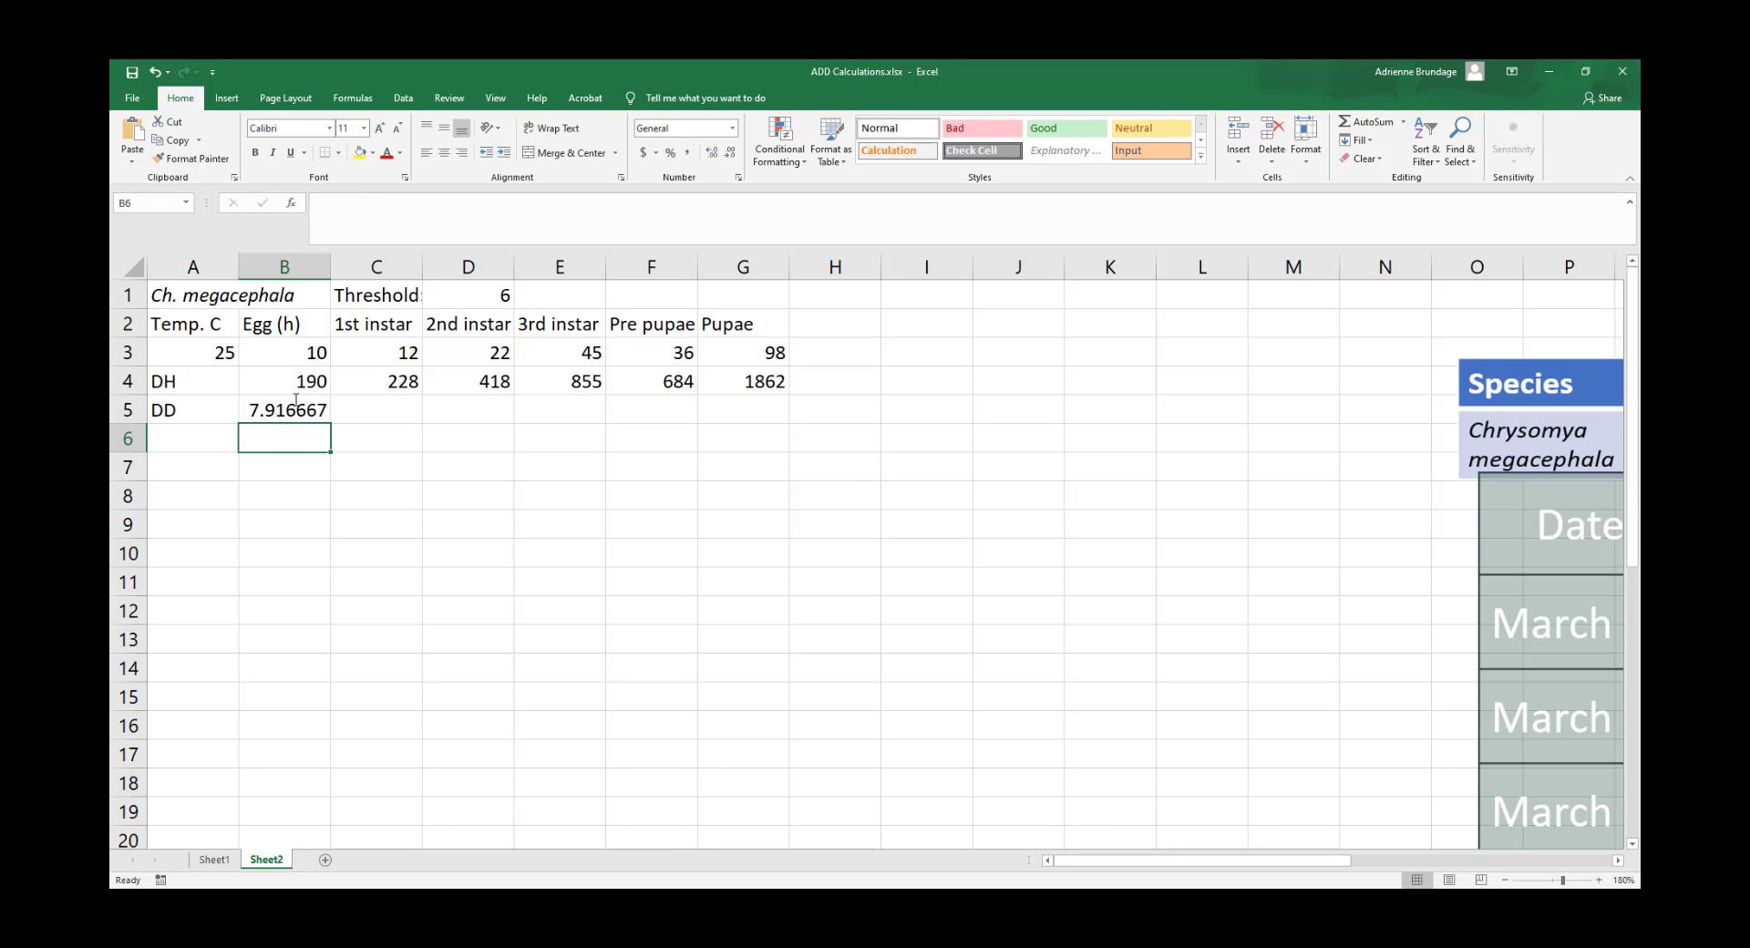
left_click(297, 401)
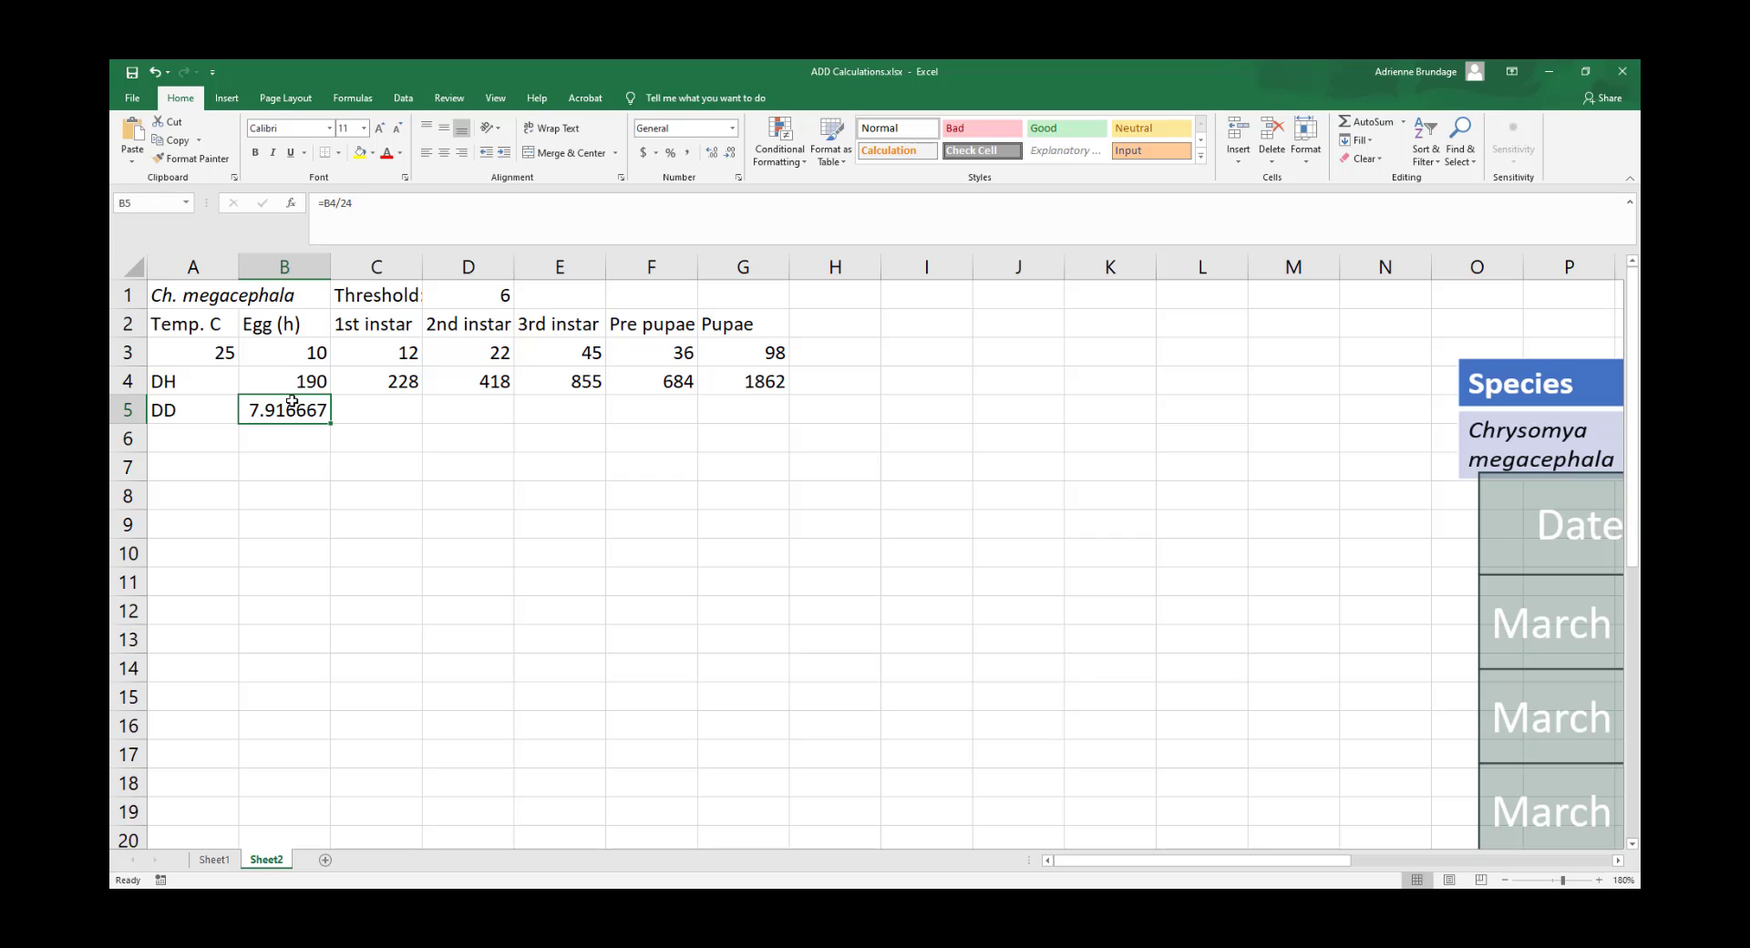
Select columns B through G, then dismiss their context menu unchanged
left_click(293, 267)
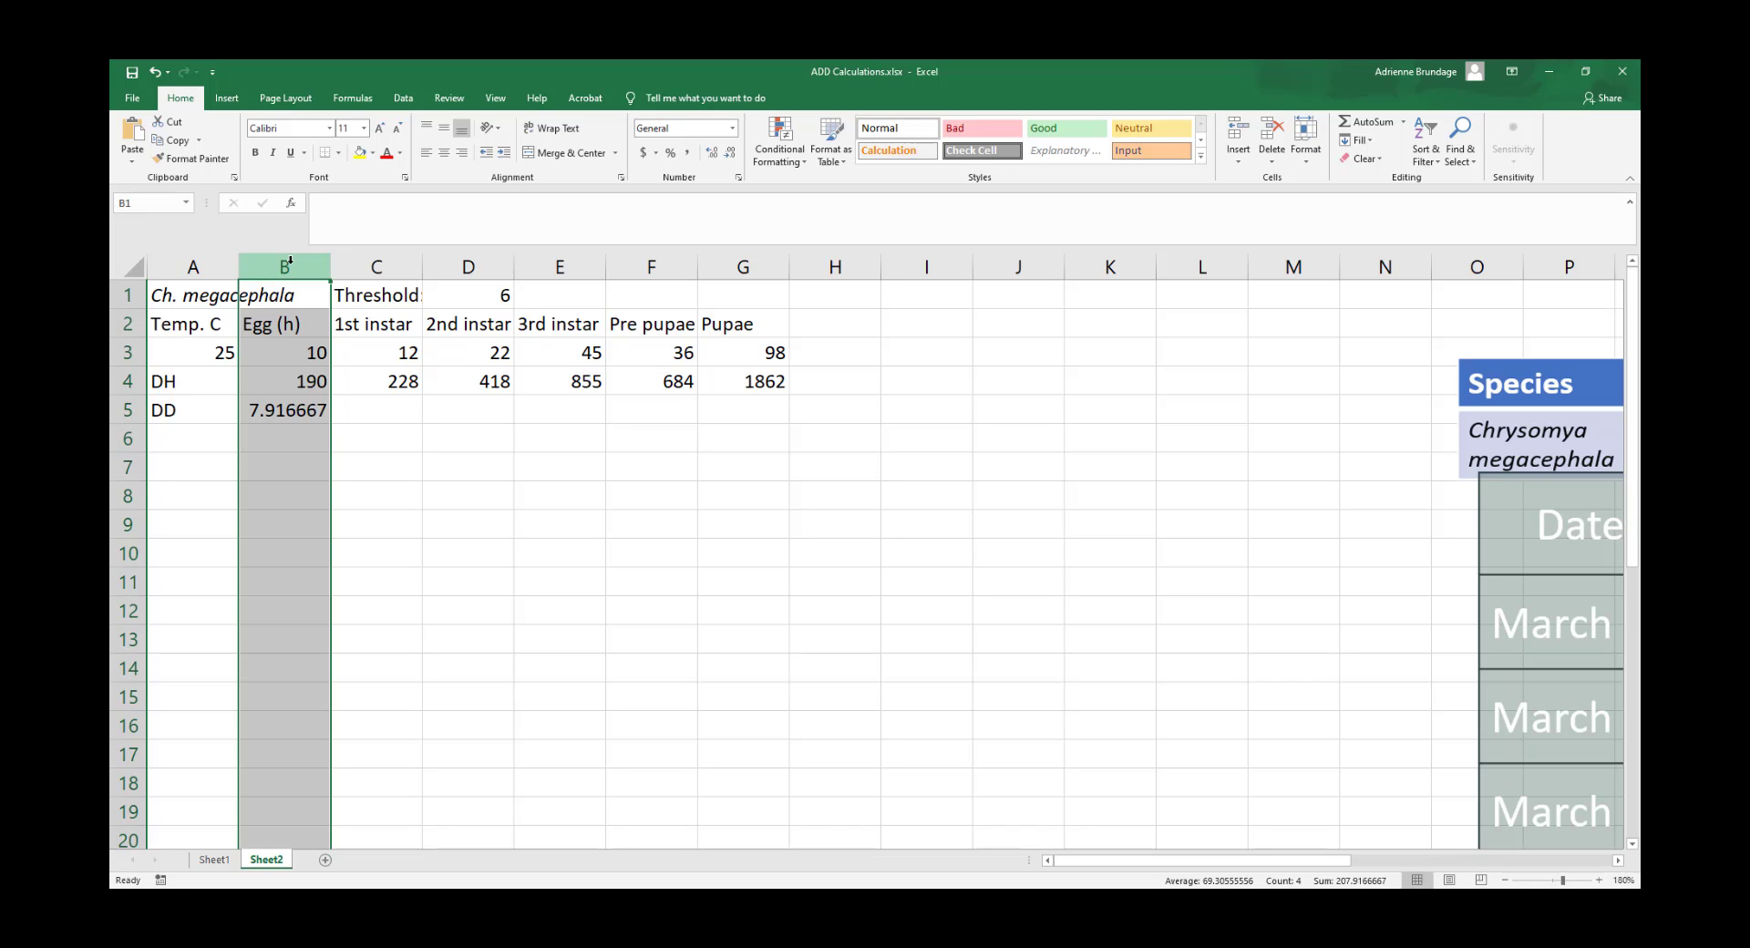
left_click(324, 409)
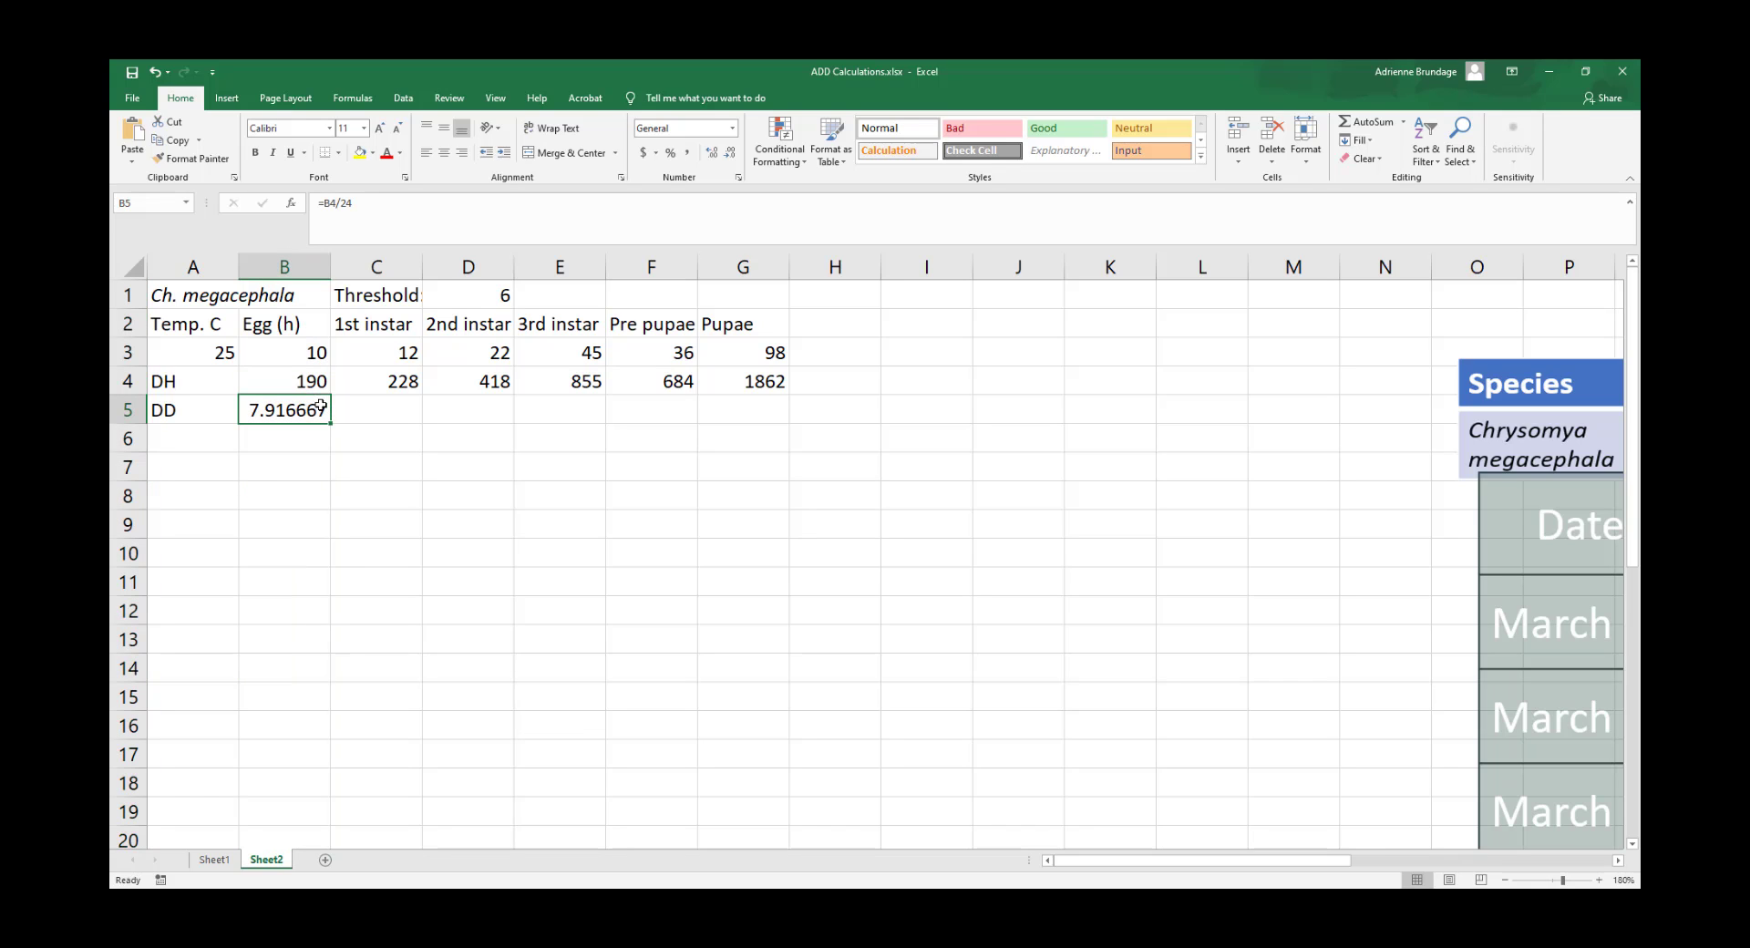
left_click(306, 262)
left_click_drag(306, 263, 760, 266)
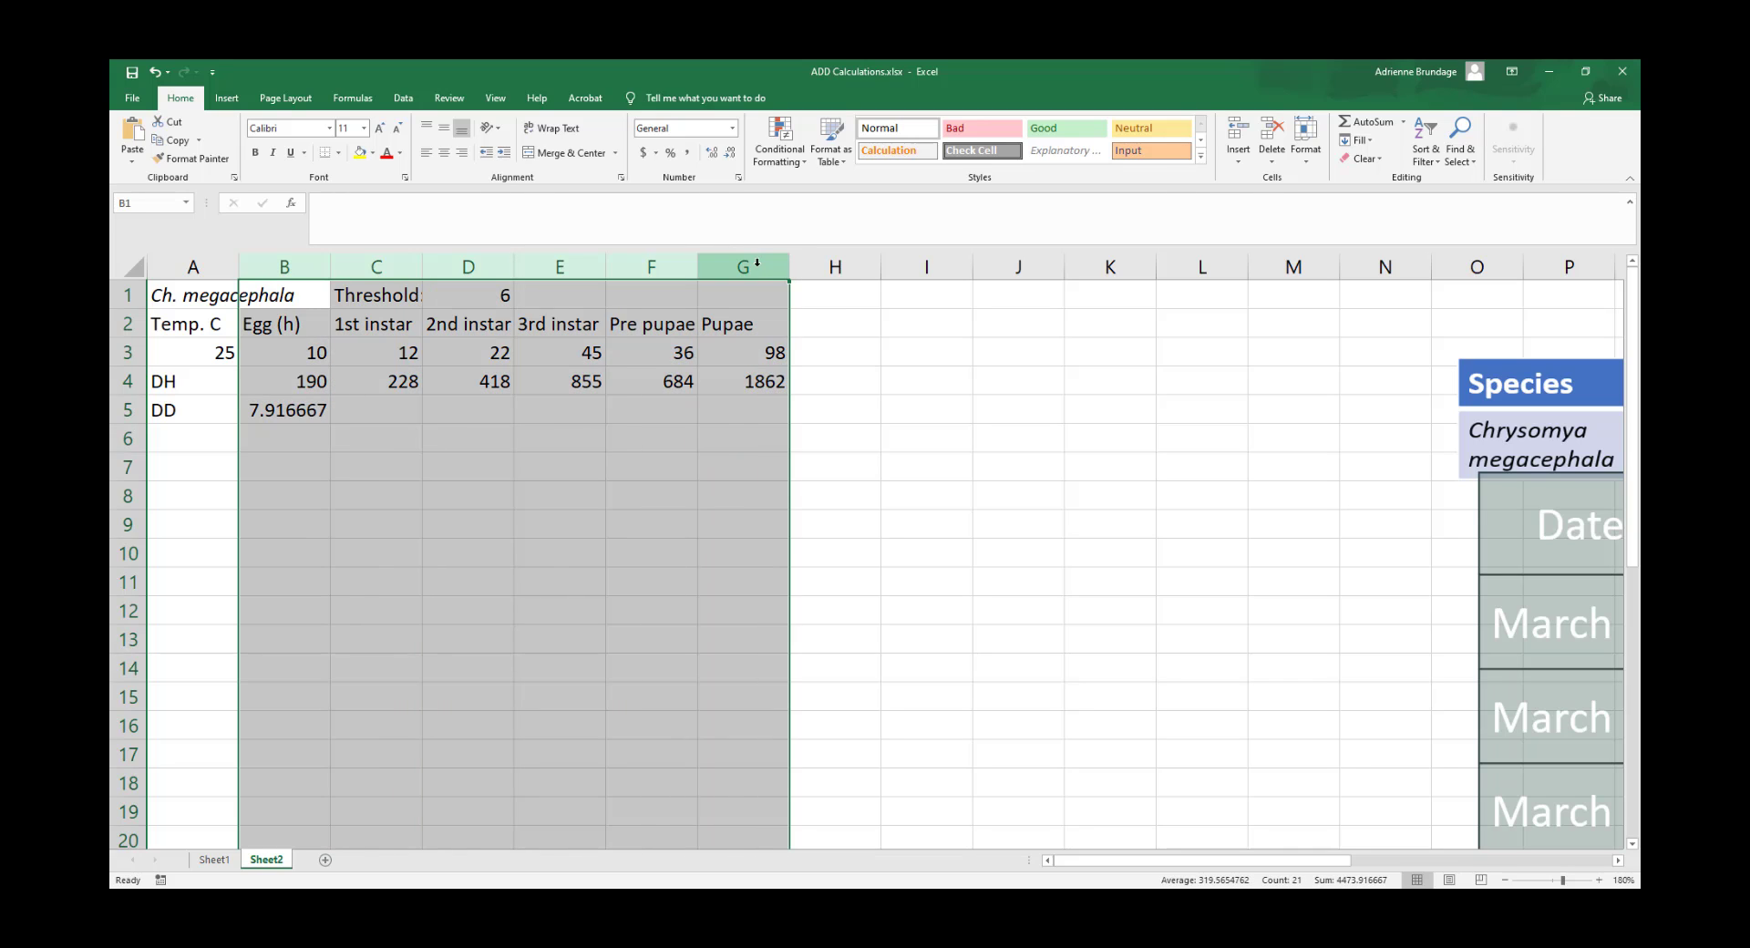
right_click(759, 267)
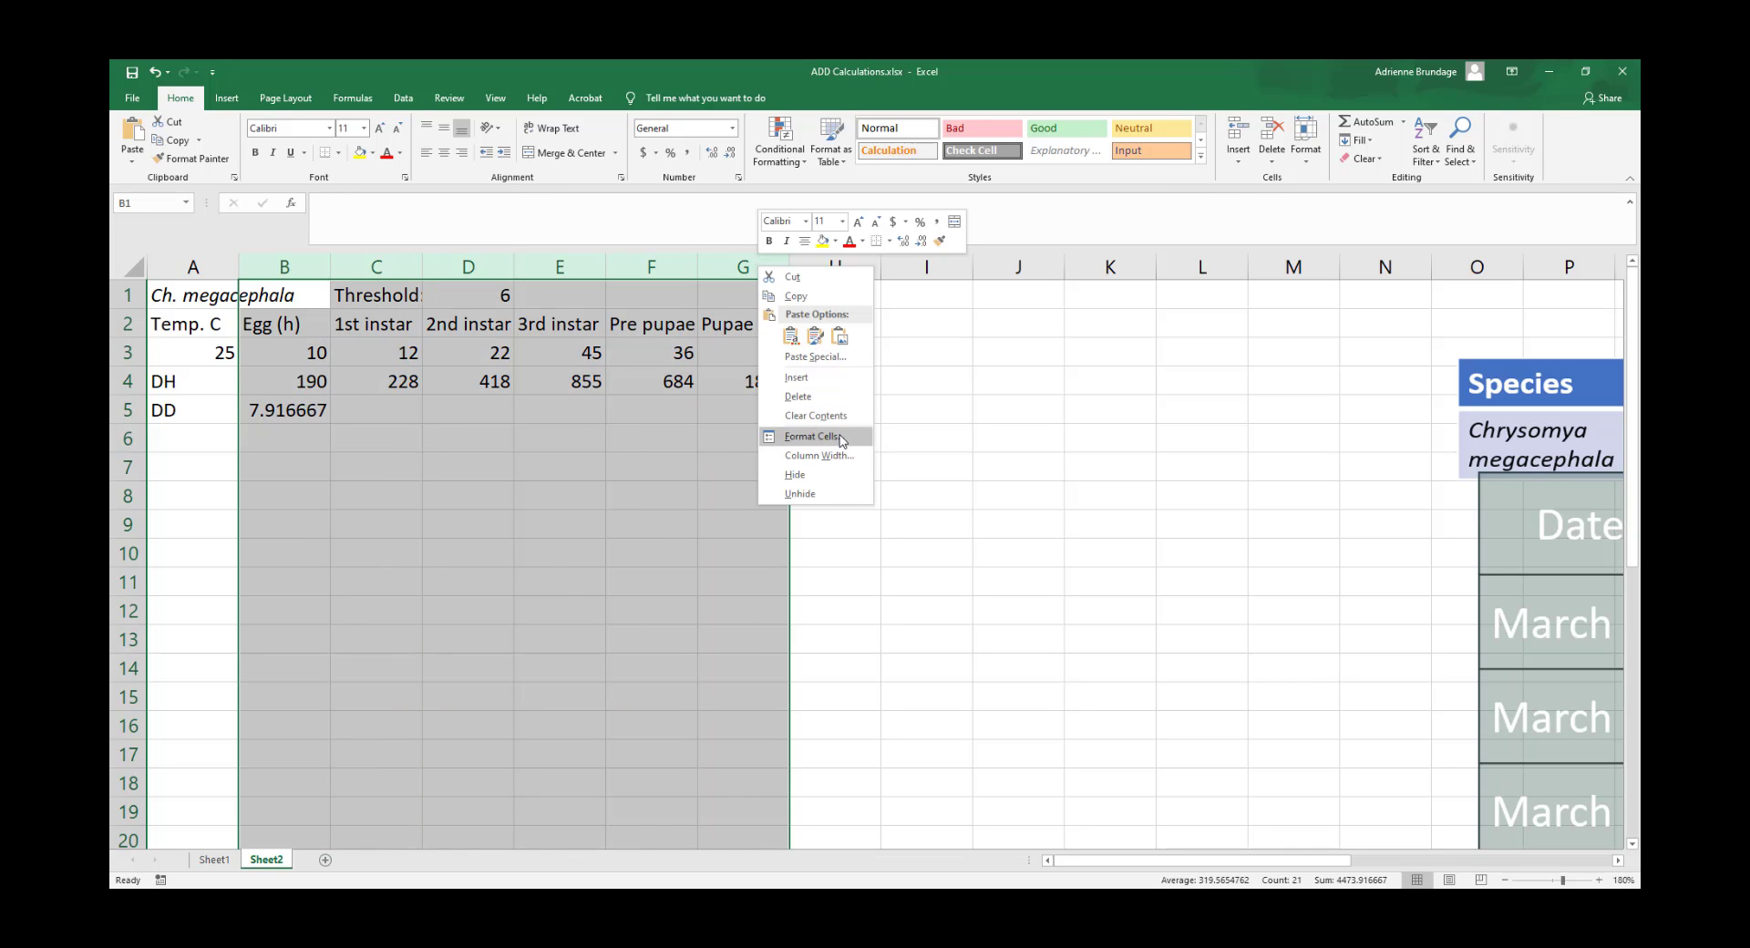
key("Escape")
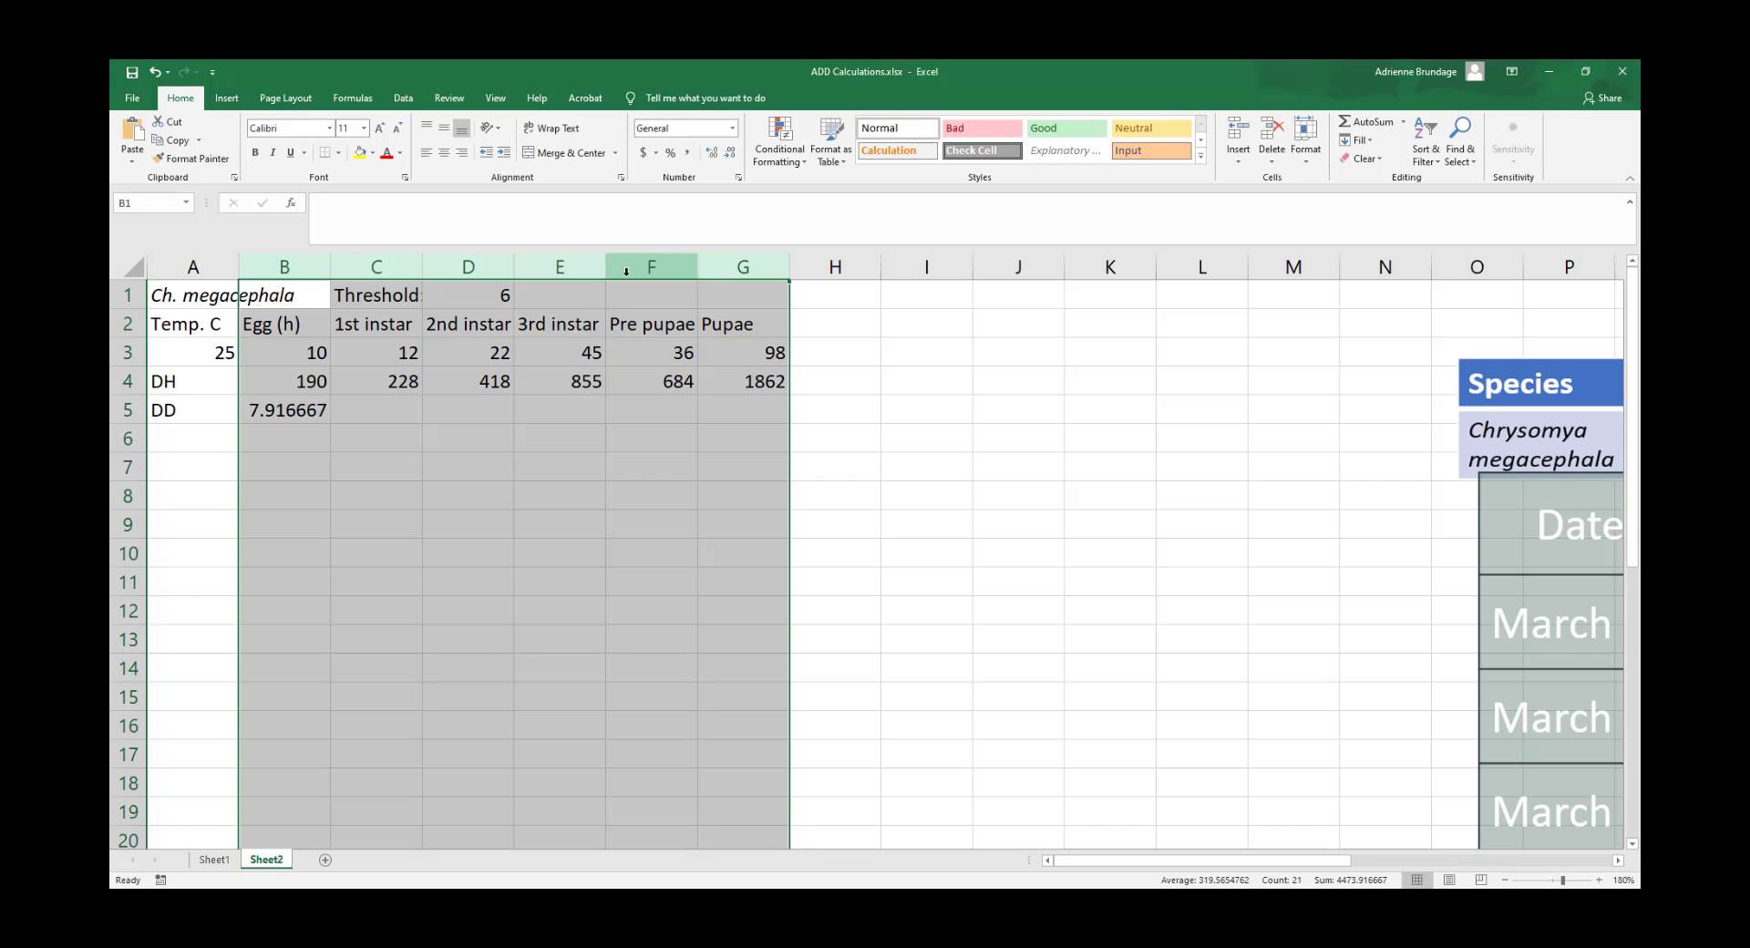
Try single-column, row and whole-sheet selections, then reselect columns B–G
left_click(296, 265)
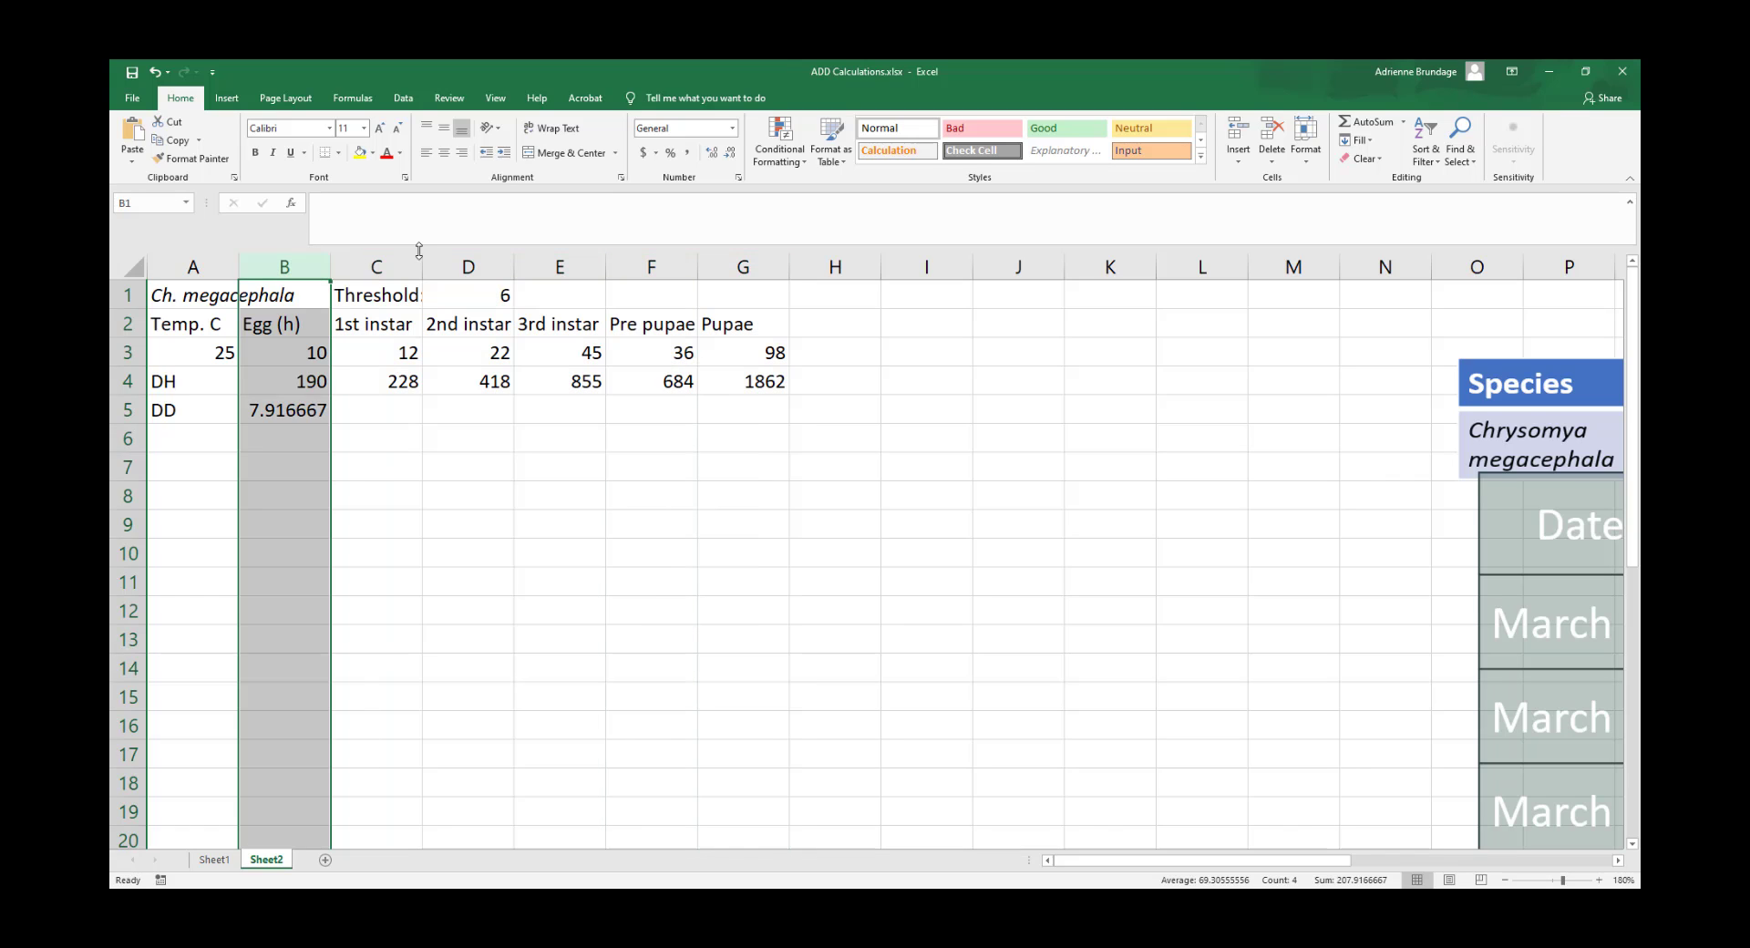
left_click(392, 266)
left_click(468, 266)
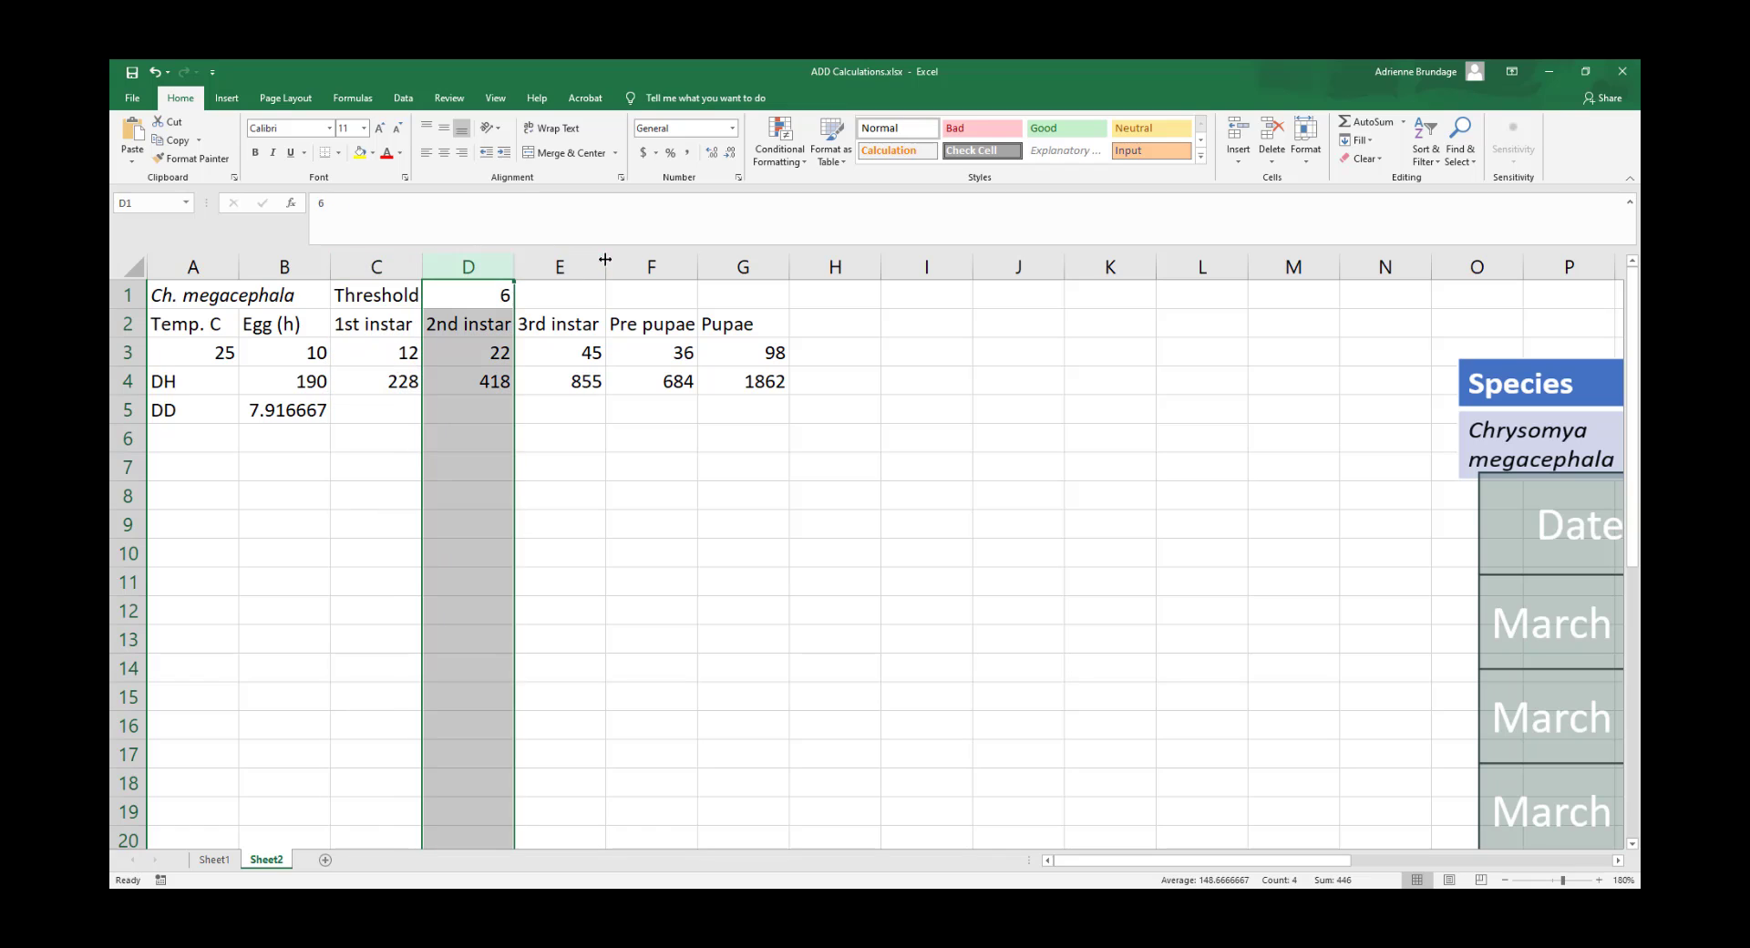
left_click(126, 294)
left_click(126, 324)
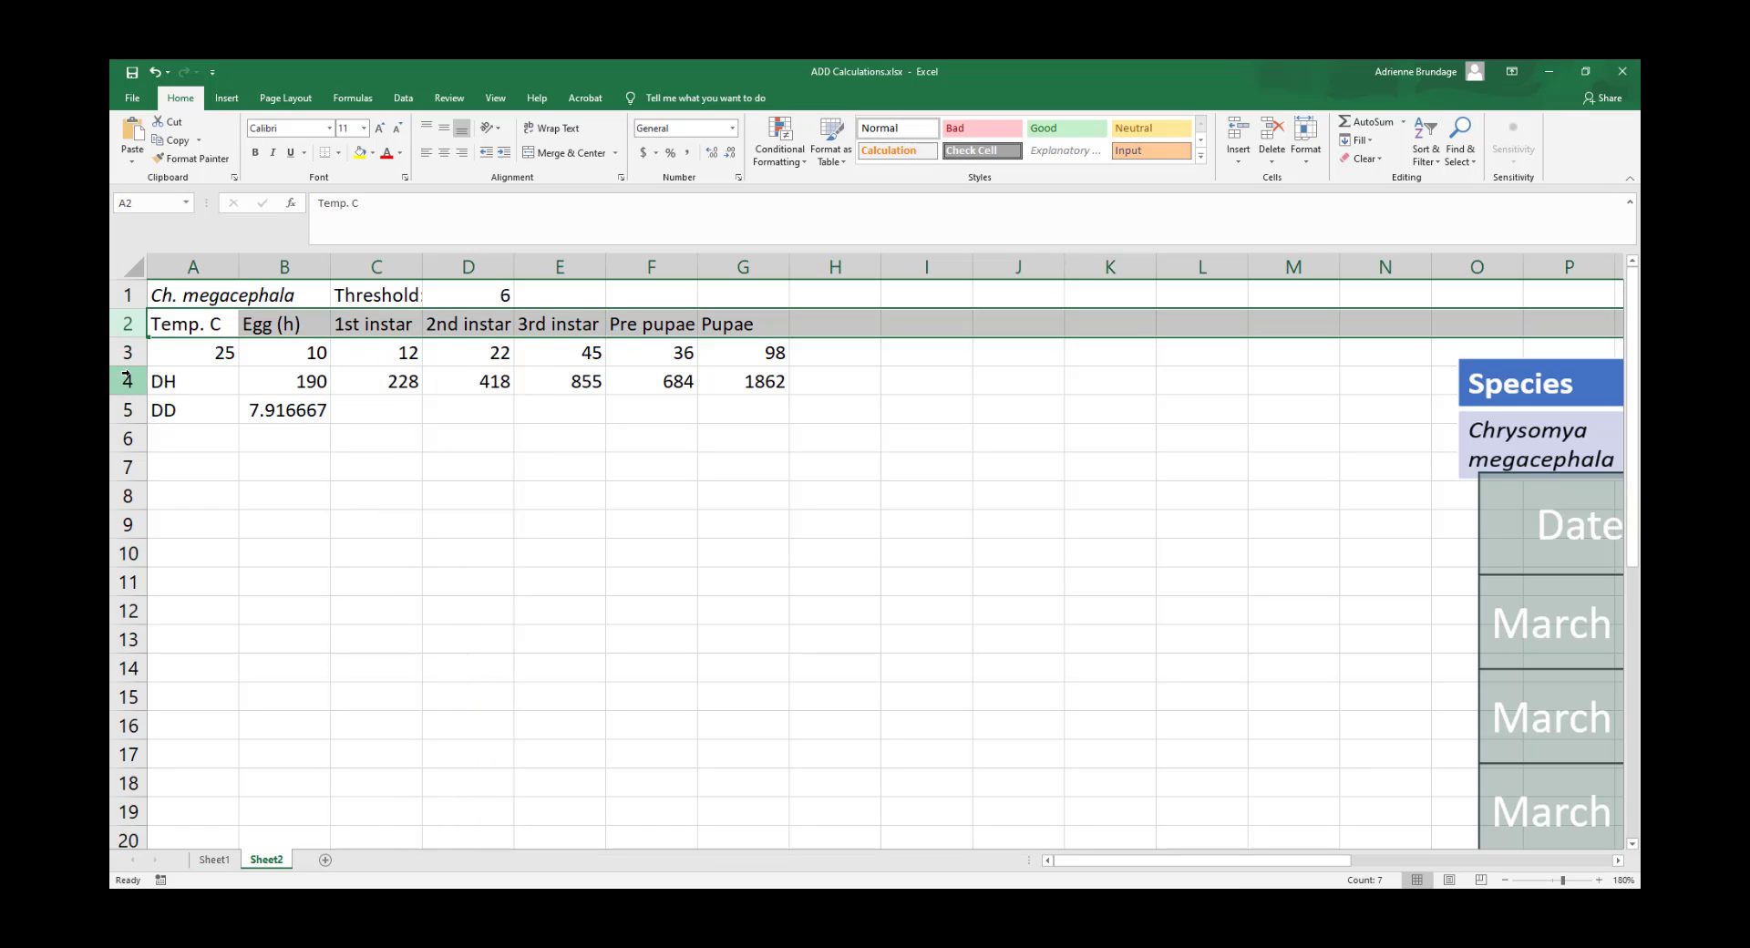
left_click(128, 381)
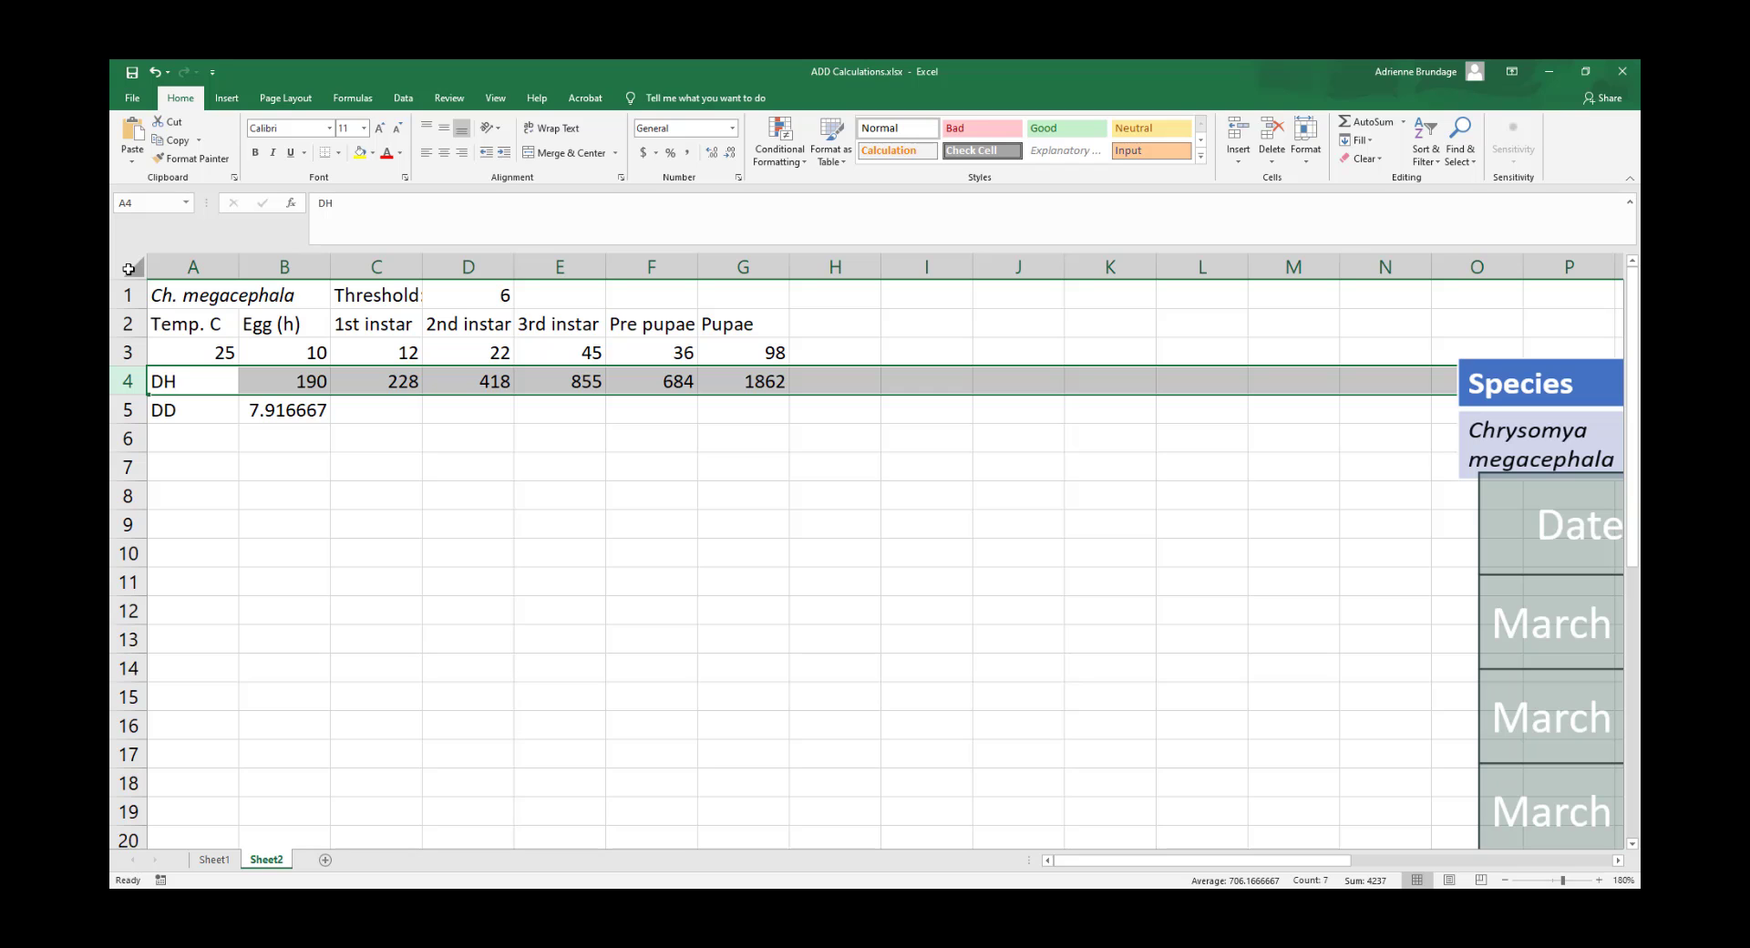
left_click(129, 268)
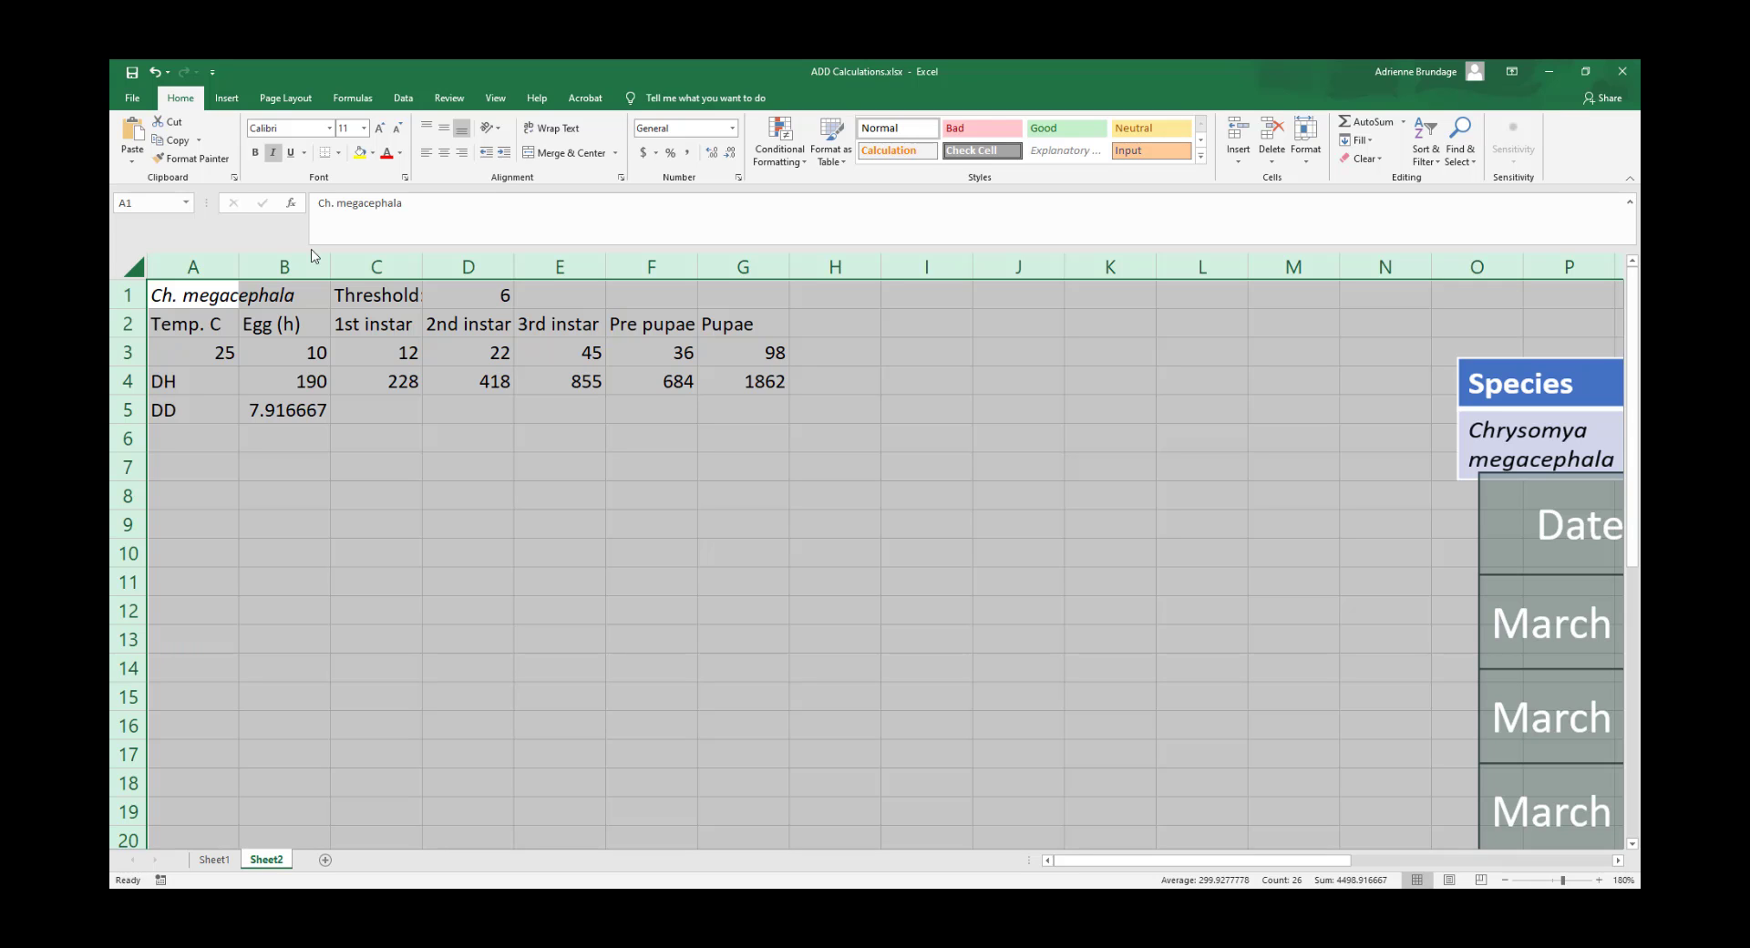
left_click(280, 261)
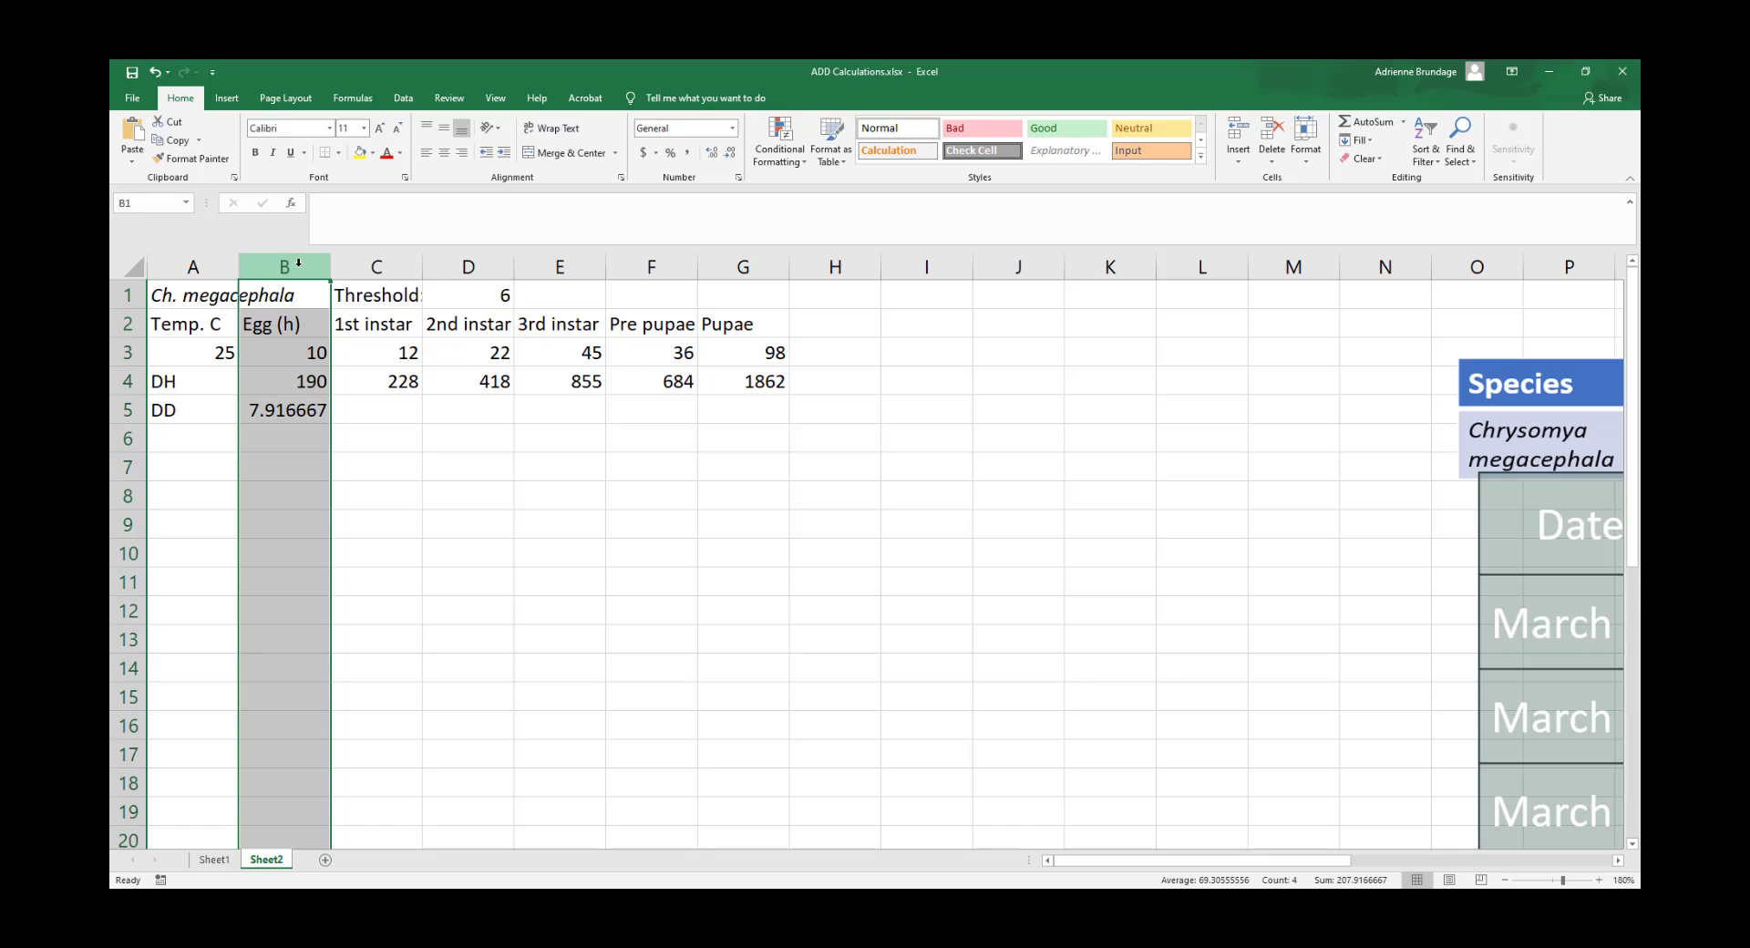
left_click_drag(298, 264, 750, 266)
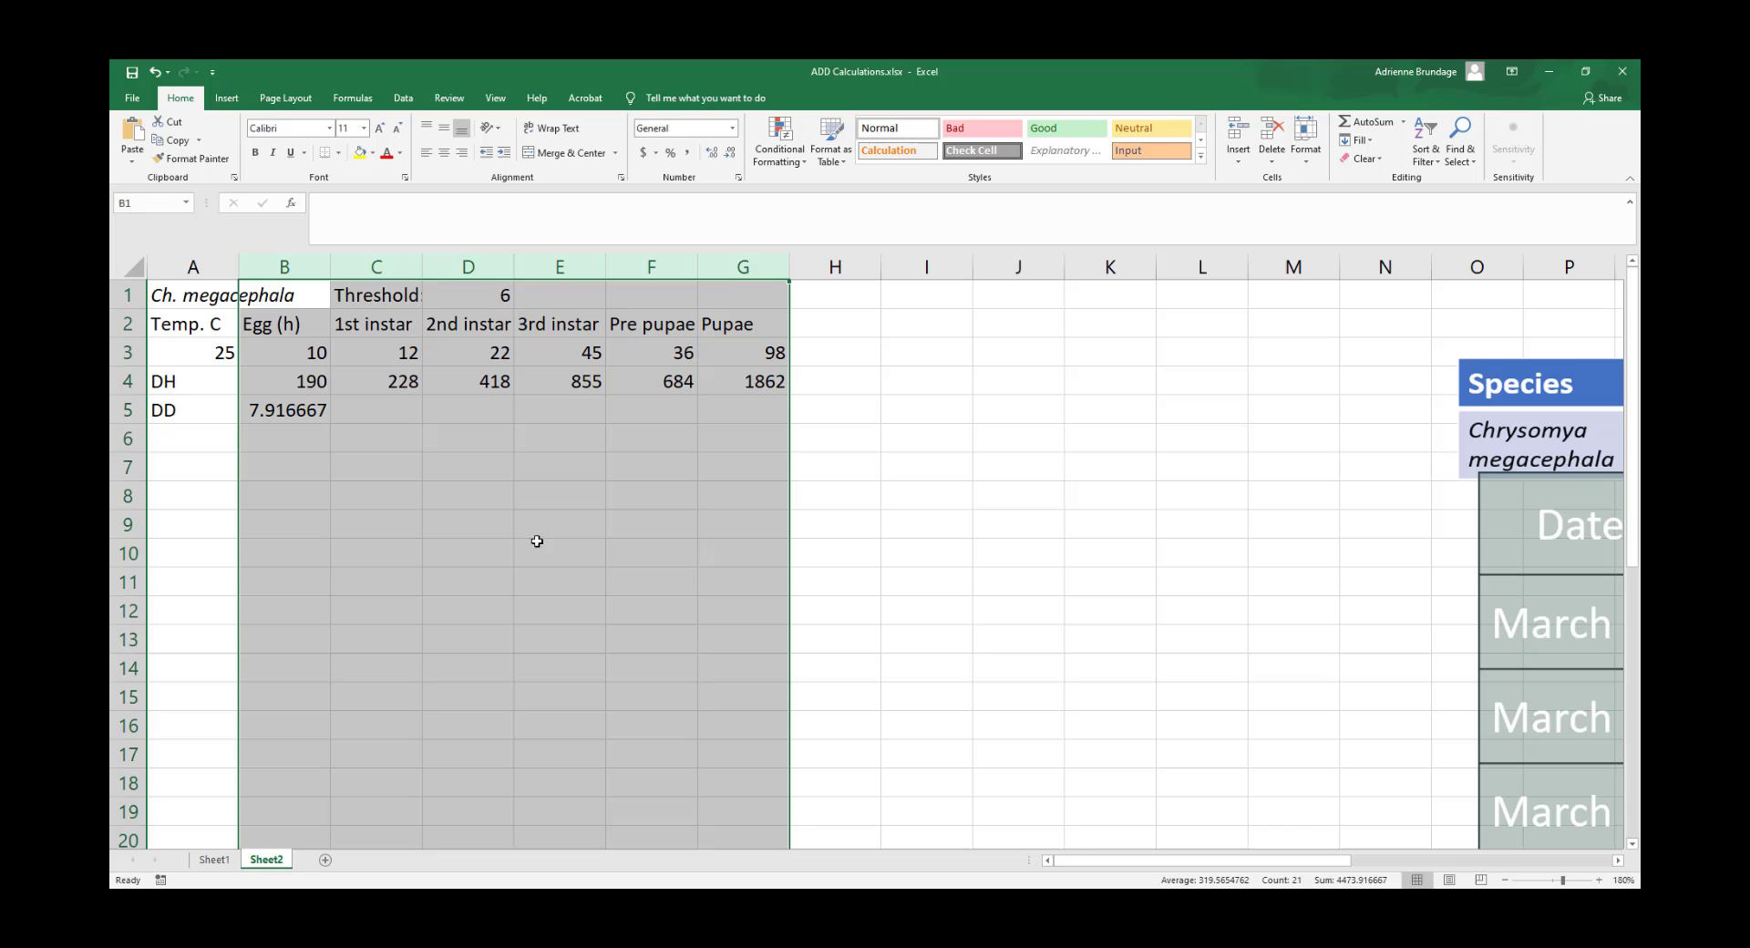
Format the selected stage columns as Number with 2 decimal places
right_click(407, 266)
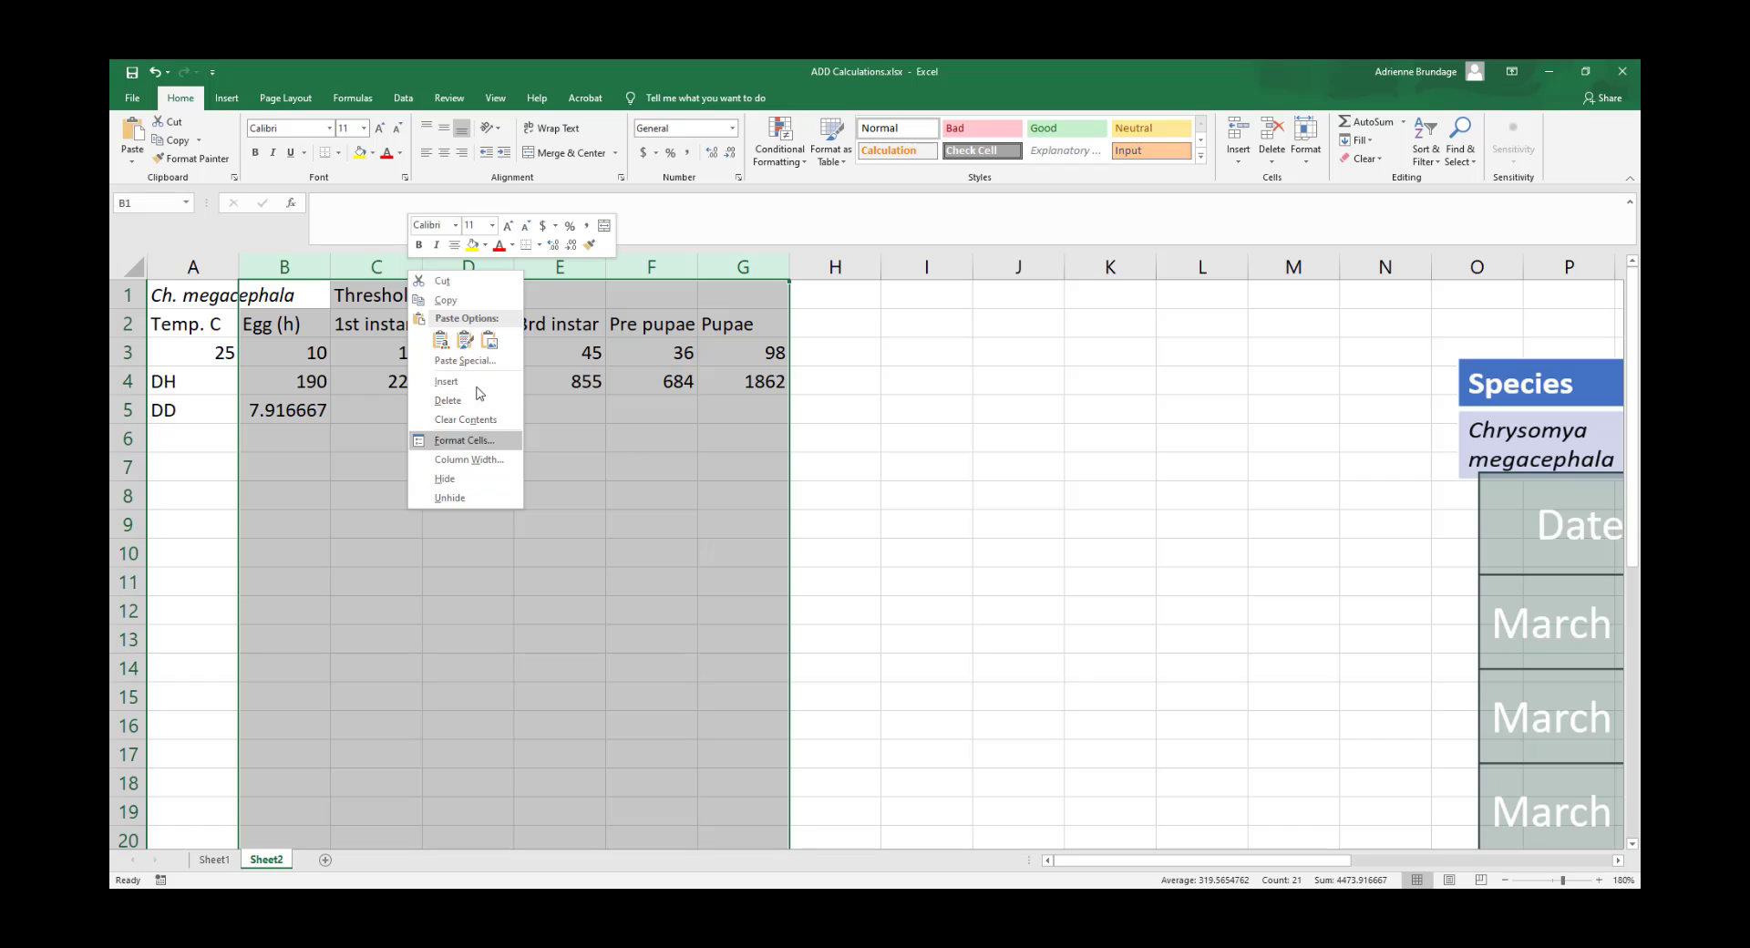
left_click(458, 443)
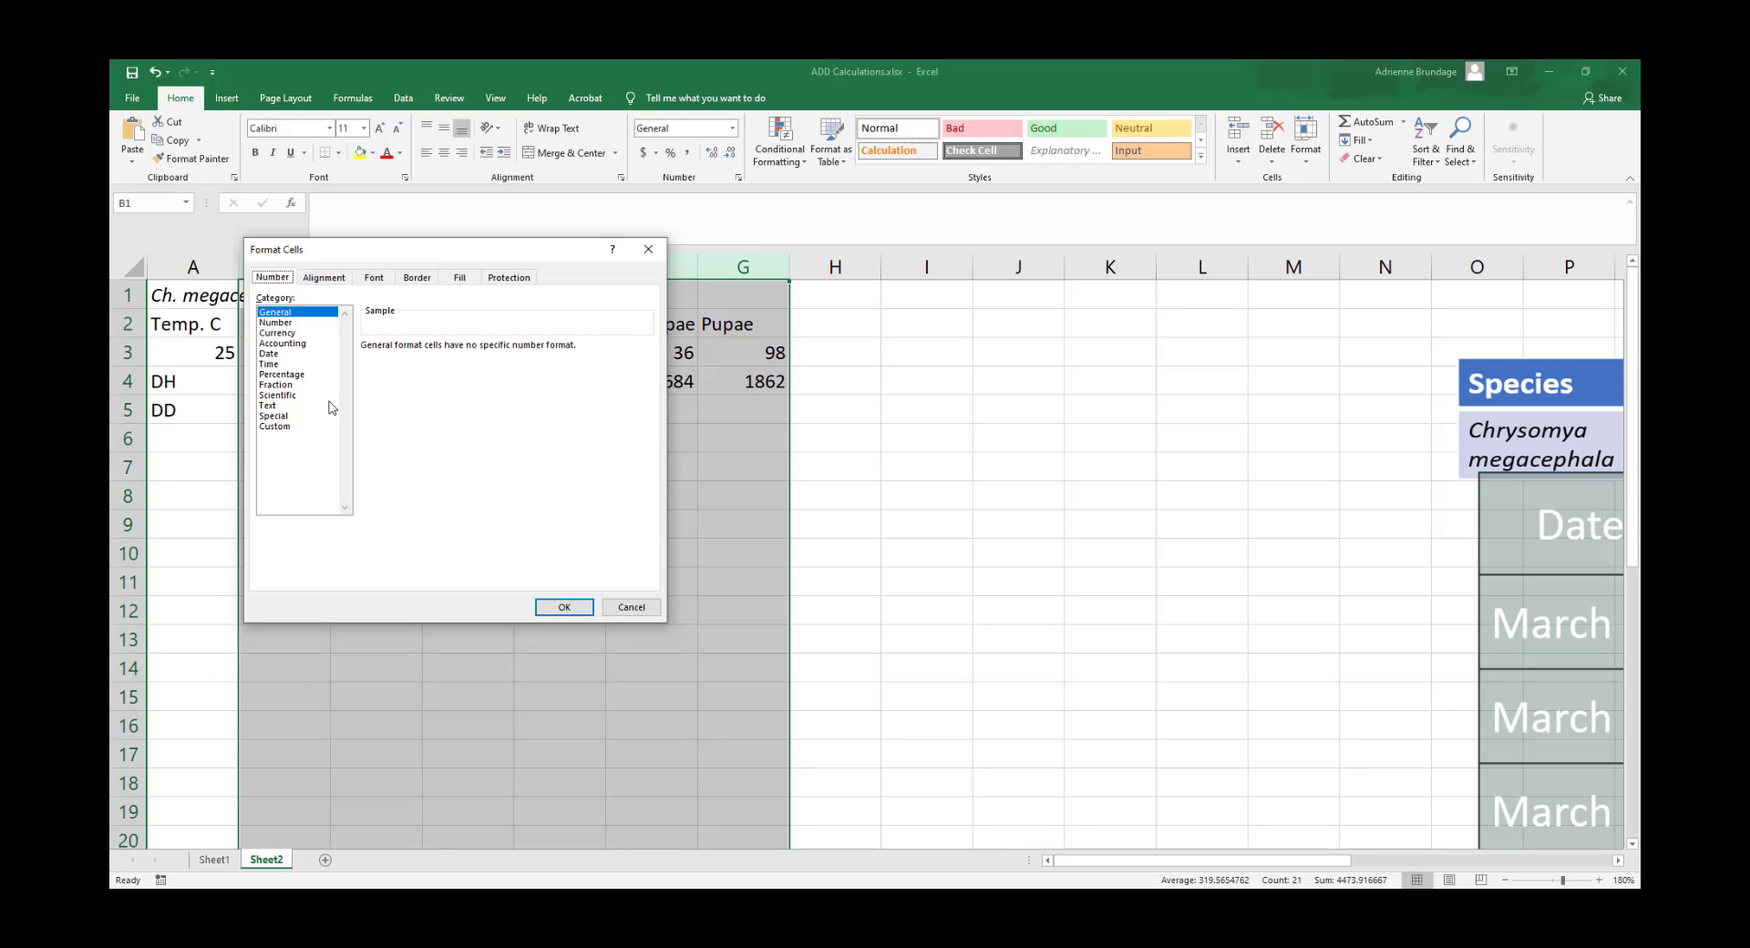
left_click(291, 324)
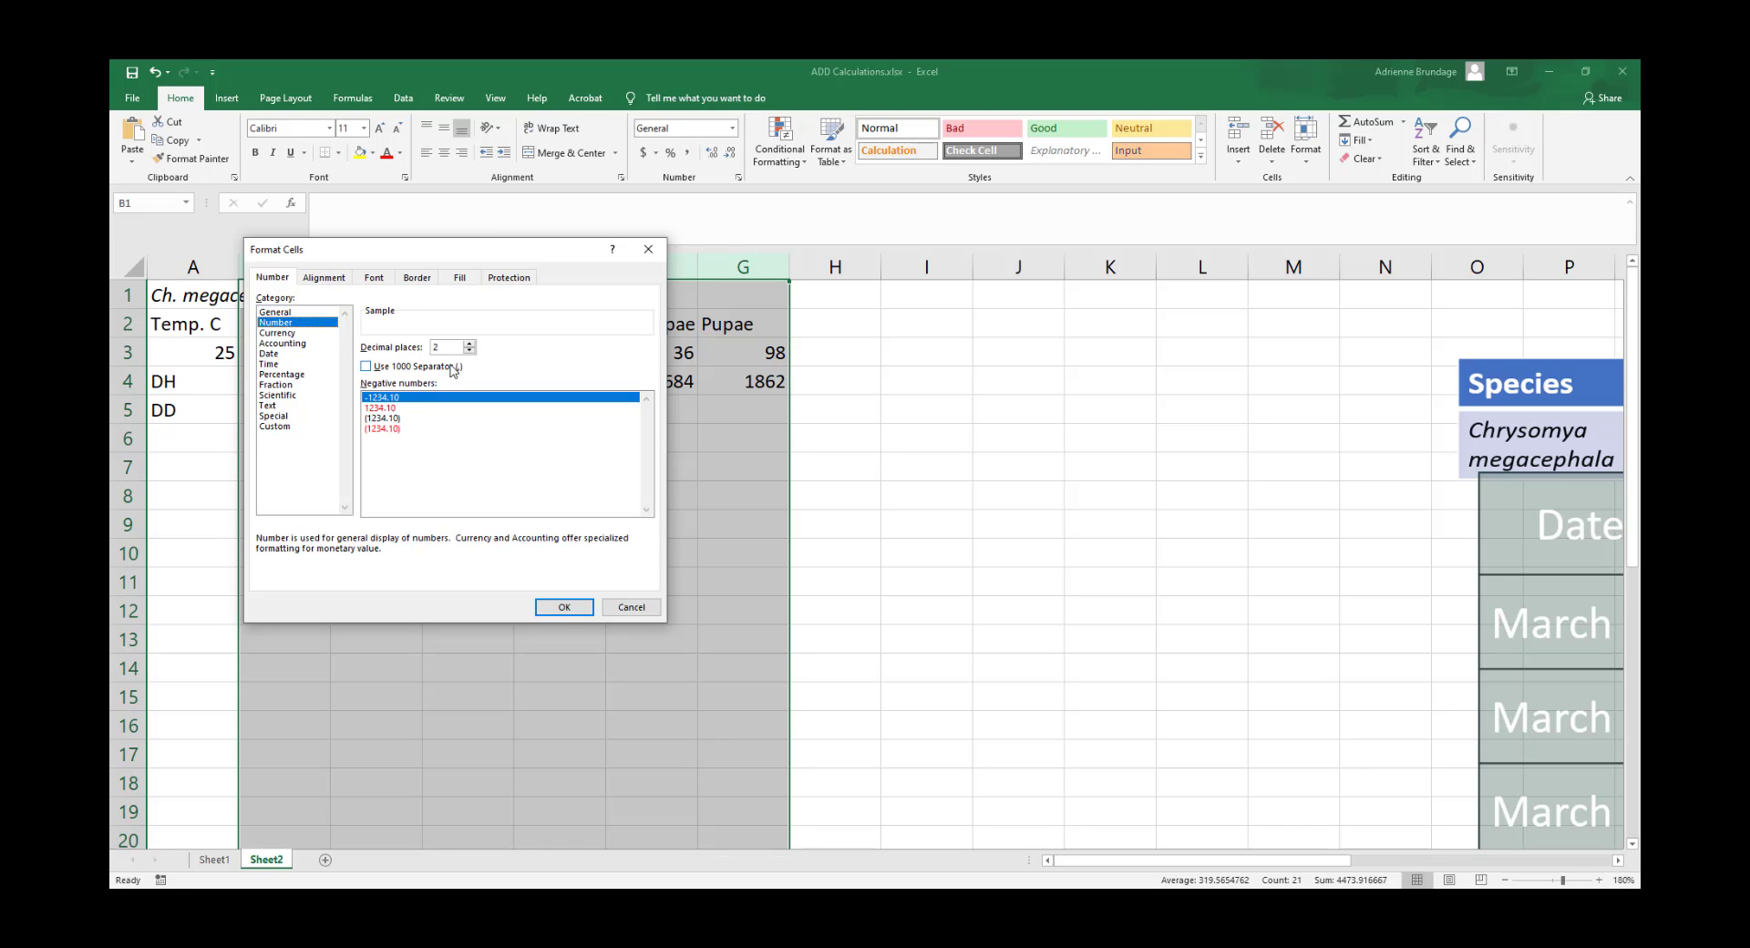
left_click(469, 344)
left_click(470, 344)
left_click(469, 343)
left_click(469, 351)
left_click(470, 352)
left_click(469, 352)
left_click(469, 352)
left_click(470, 352)
left_click(469, 344)
left_click(469, 345)
left_click(565, 607)
Inspect the formatted hours and degree-hours values and B5's 7.92 degree-day formula
left_click(341, 412)
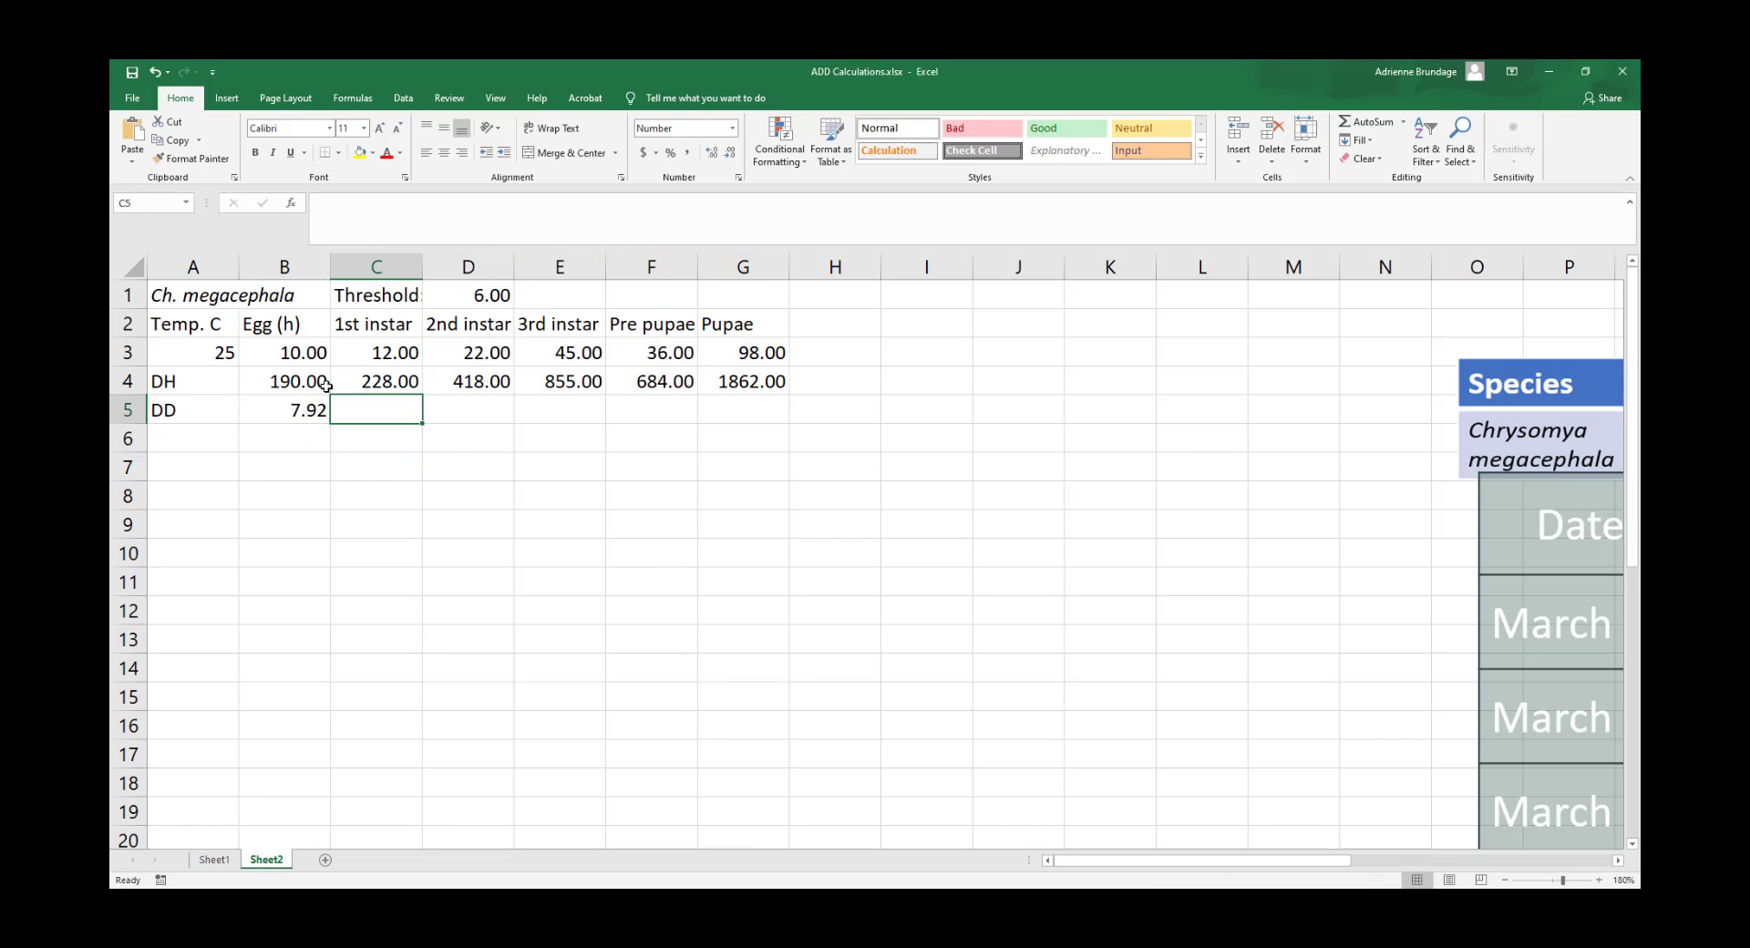
left_click(304, 354)
left_click(307, 381)
left_click(414, 347)
left_click(462, 352)
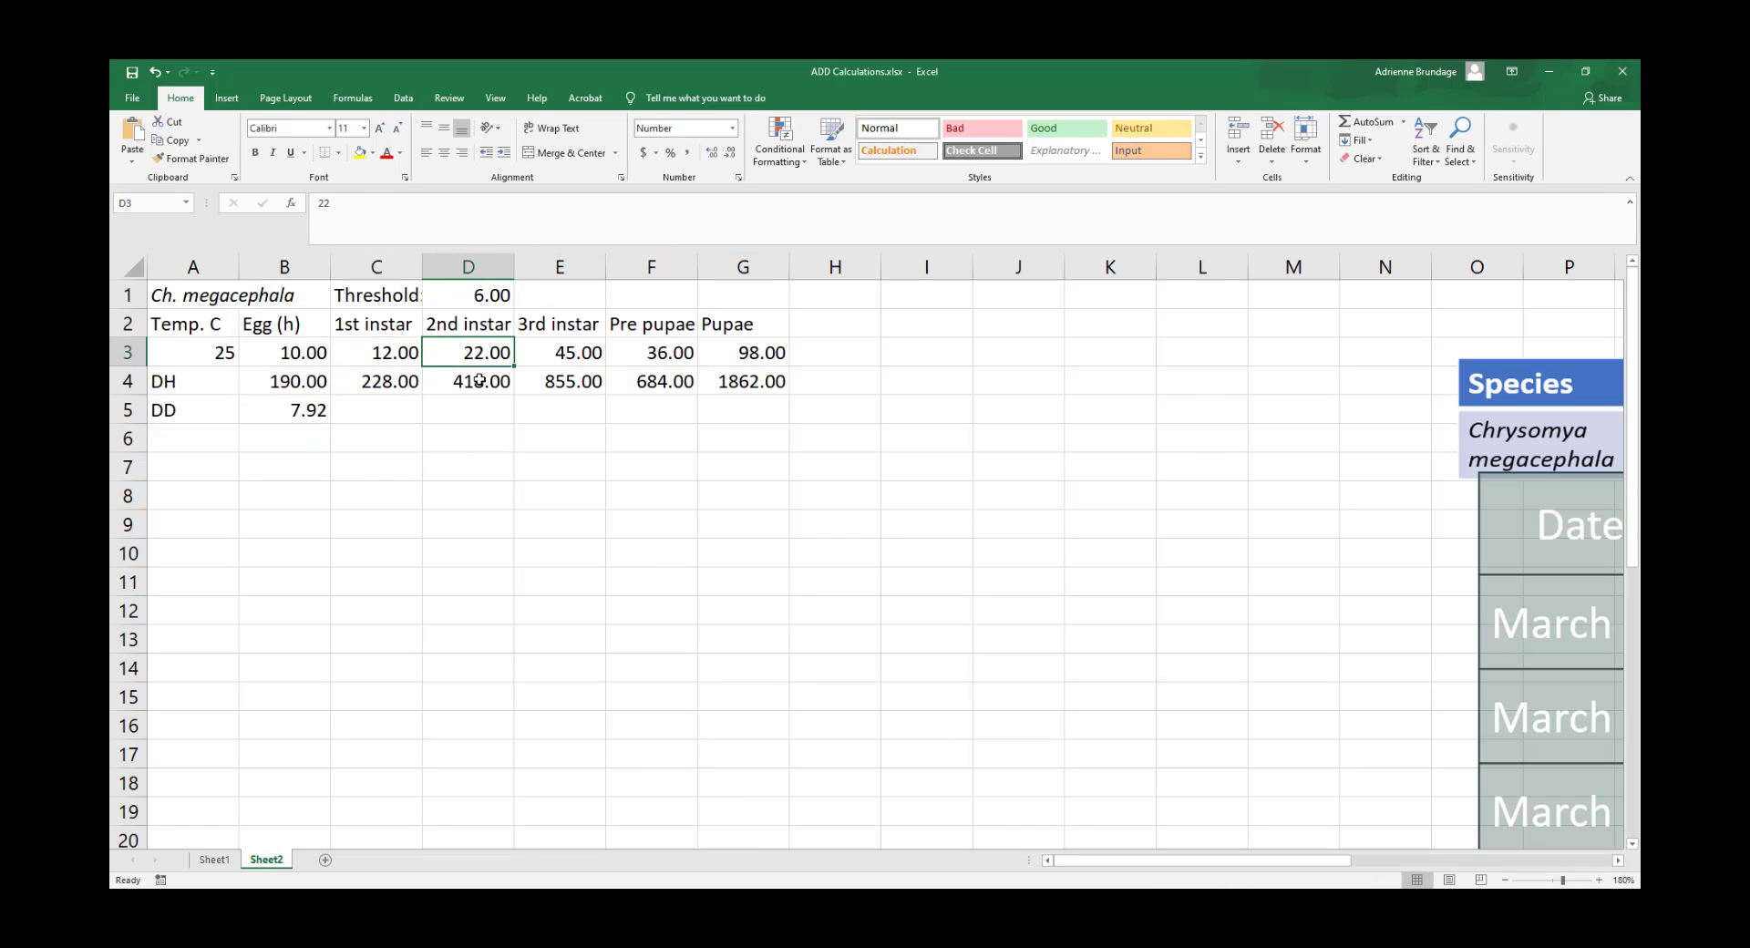
left_click(479, 381)
left_click(594, 350)
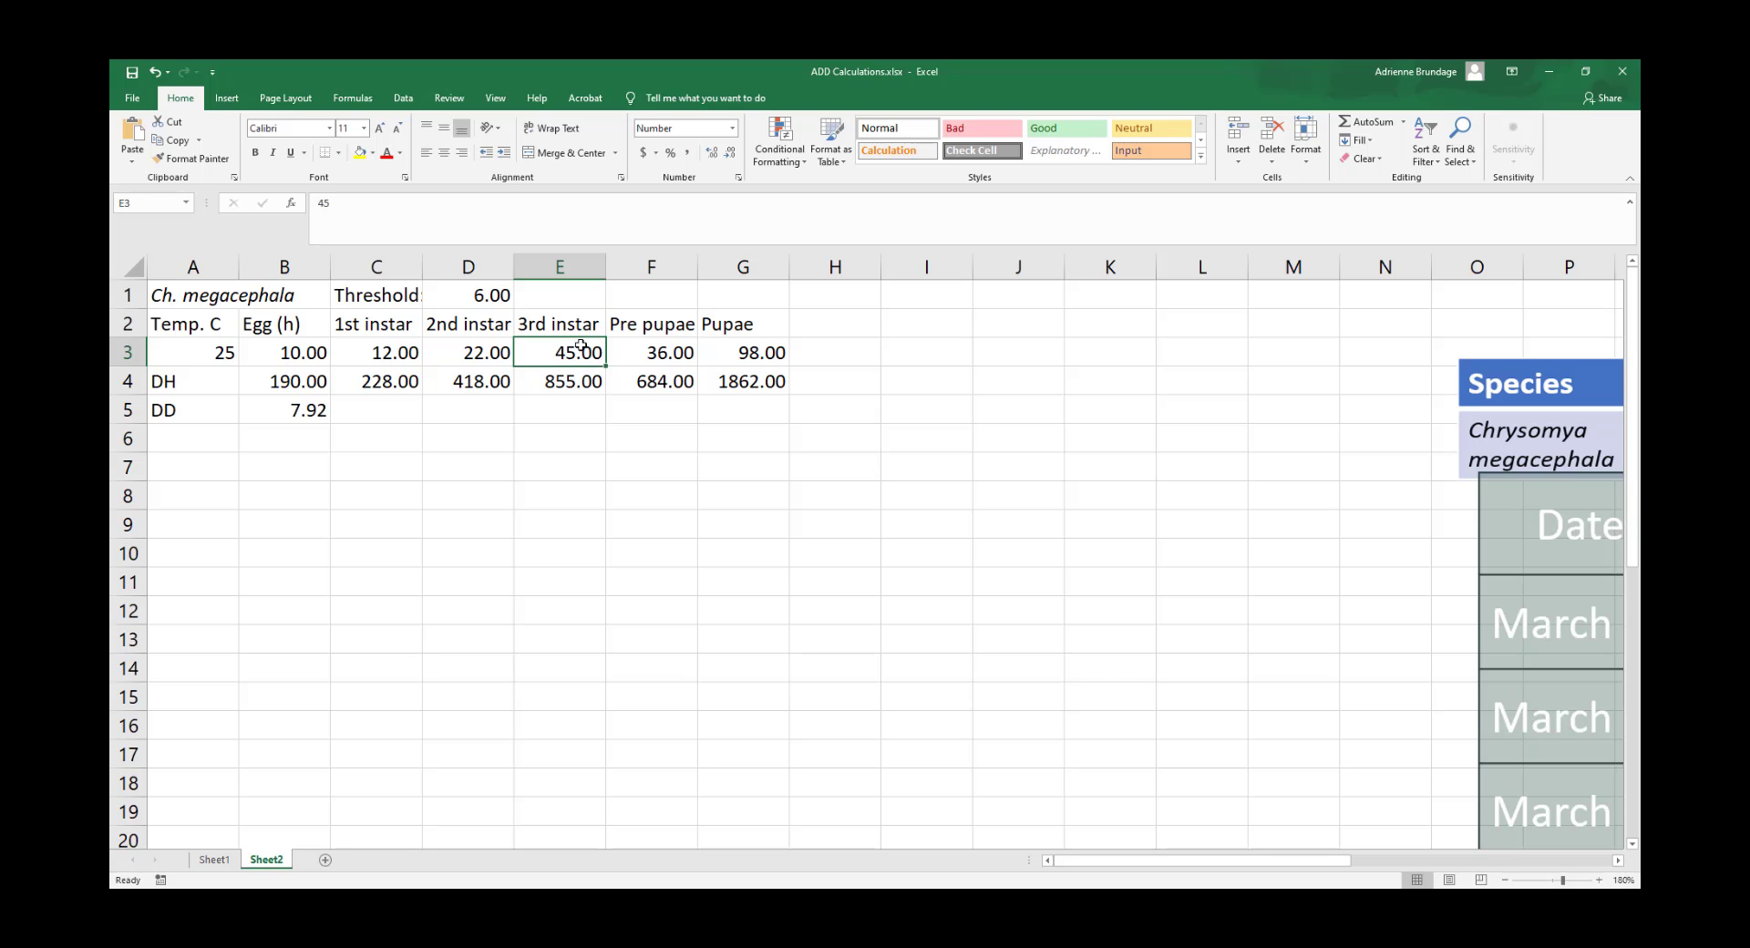
left_click(326, 415)
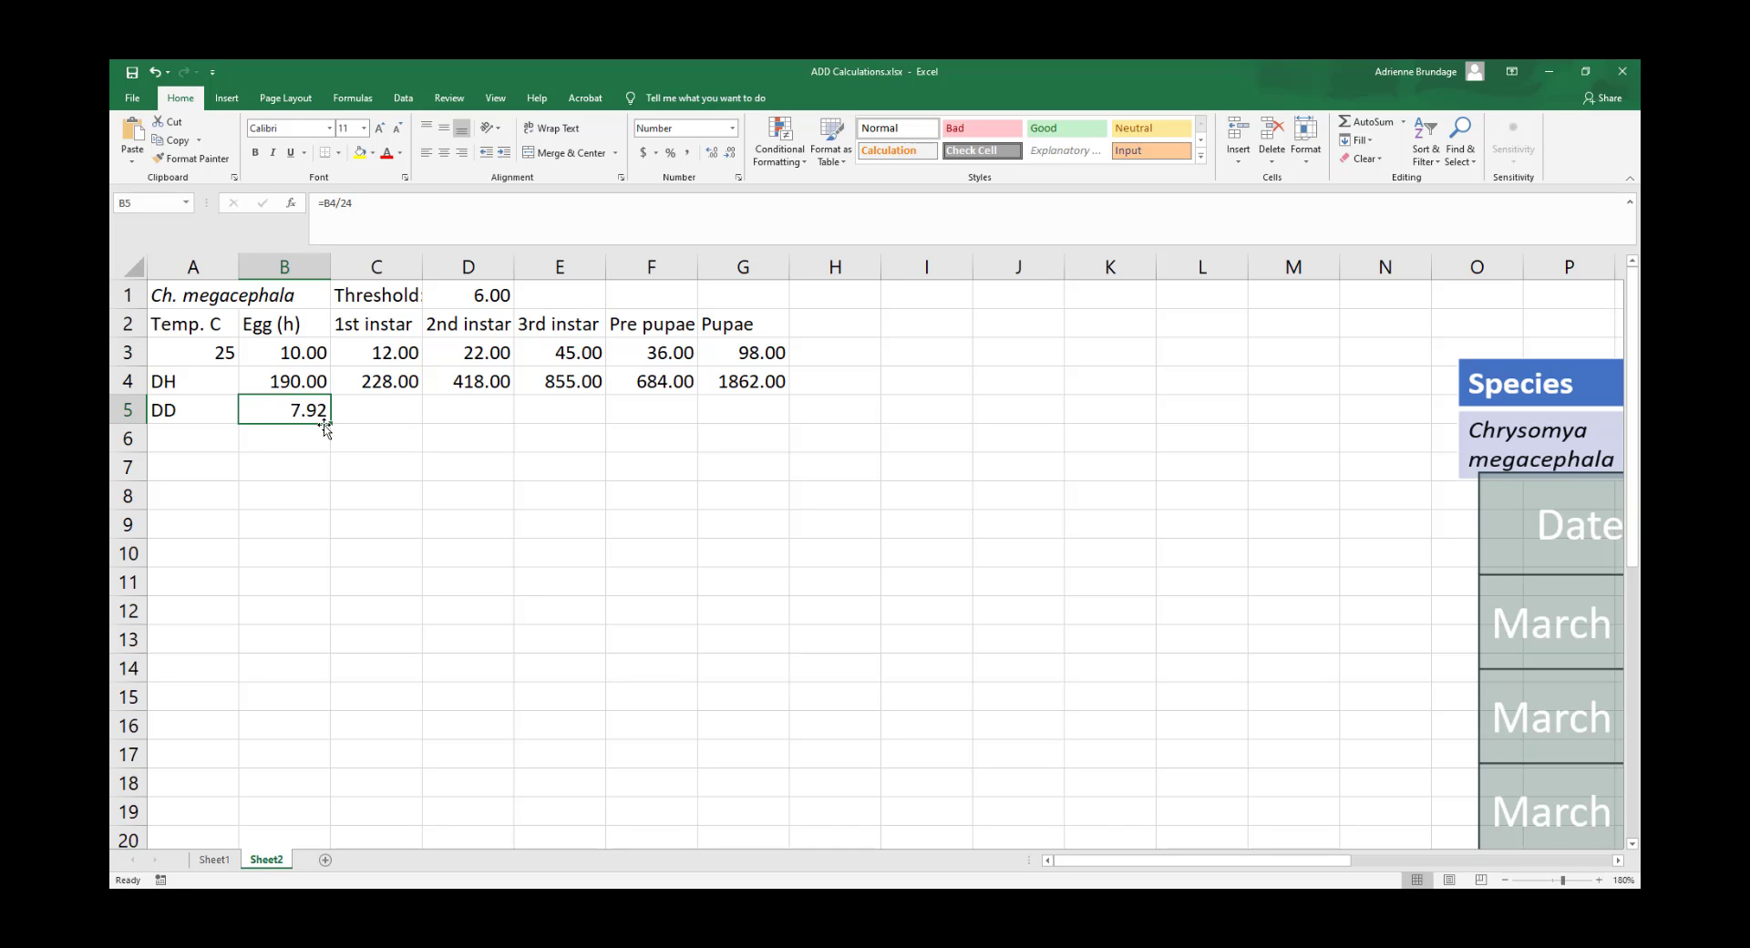
left_click(326, 430)
left_click(312, 407)
Fill B5's =B4/24 formula across to G5 and view C5's =C4/24 formula
left_click_drag(331, 425, 734, 409)
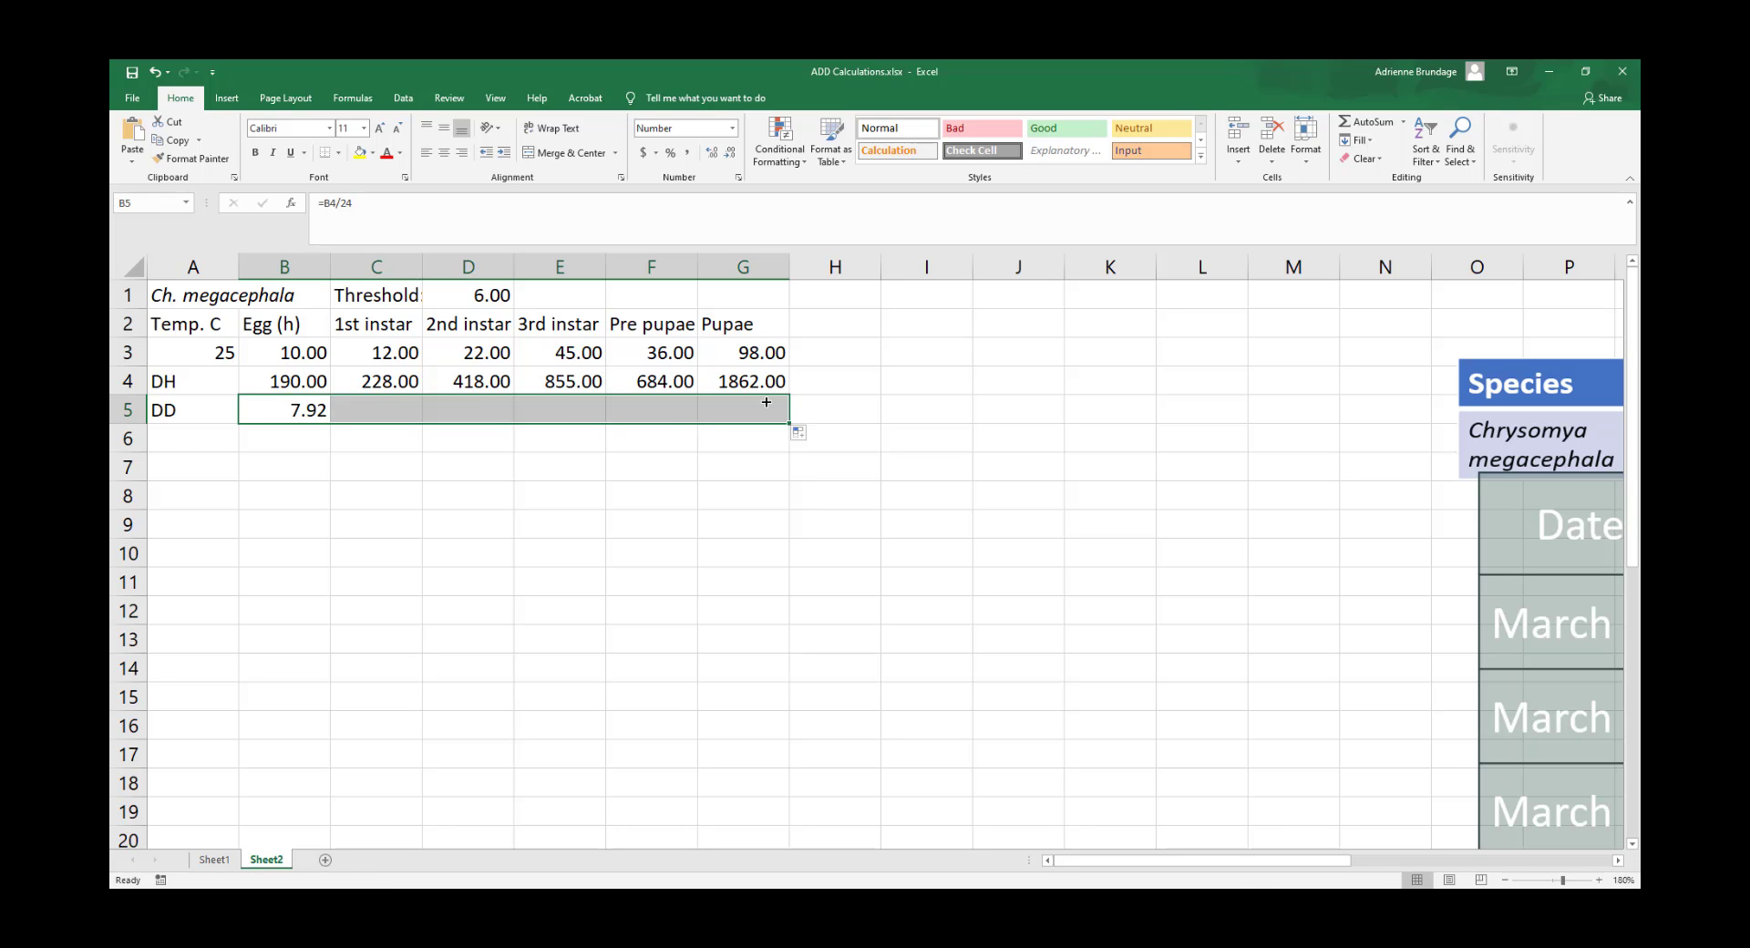
left_click(374, 440)
left_click(383, 410)
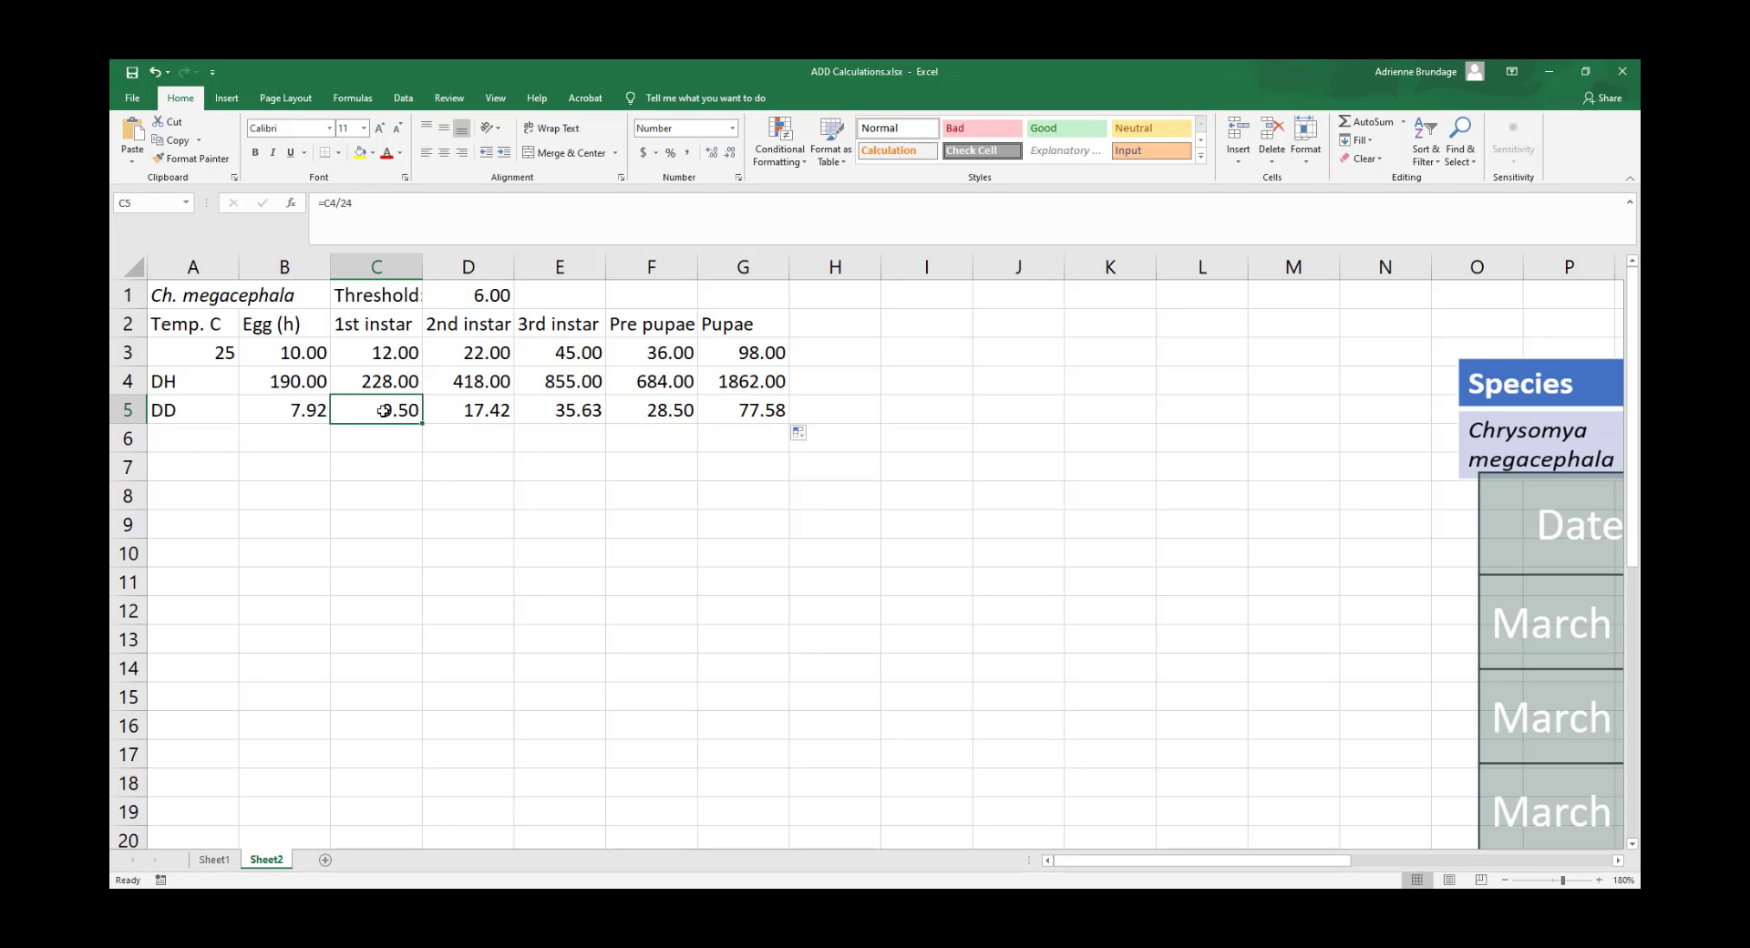
left_click(346, 200)
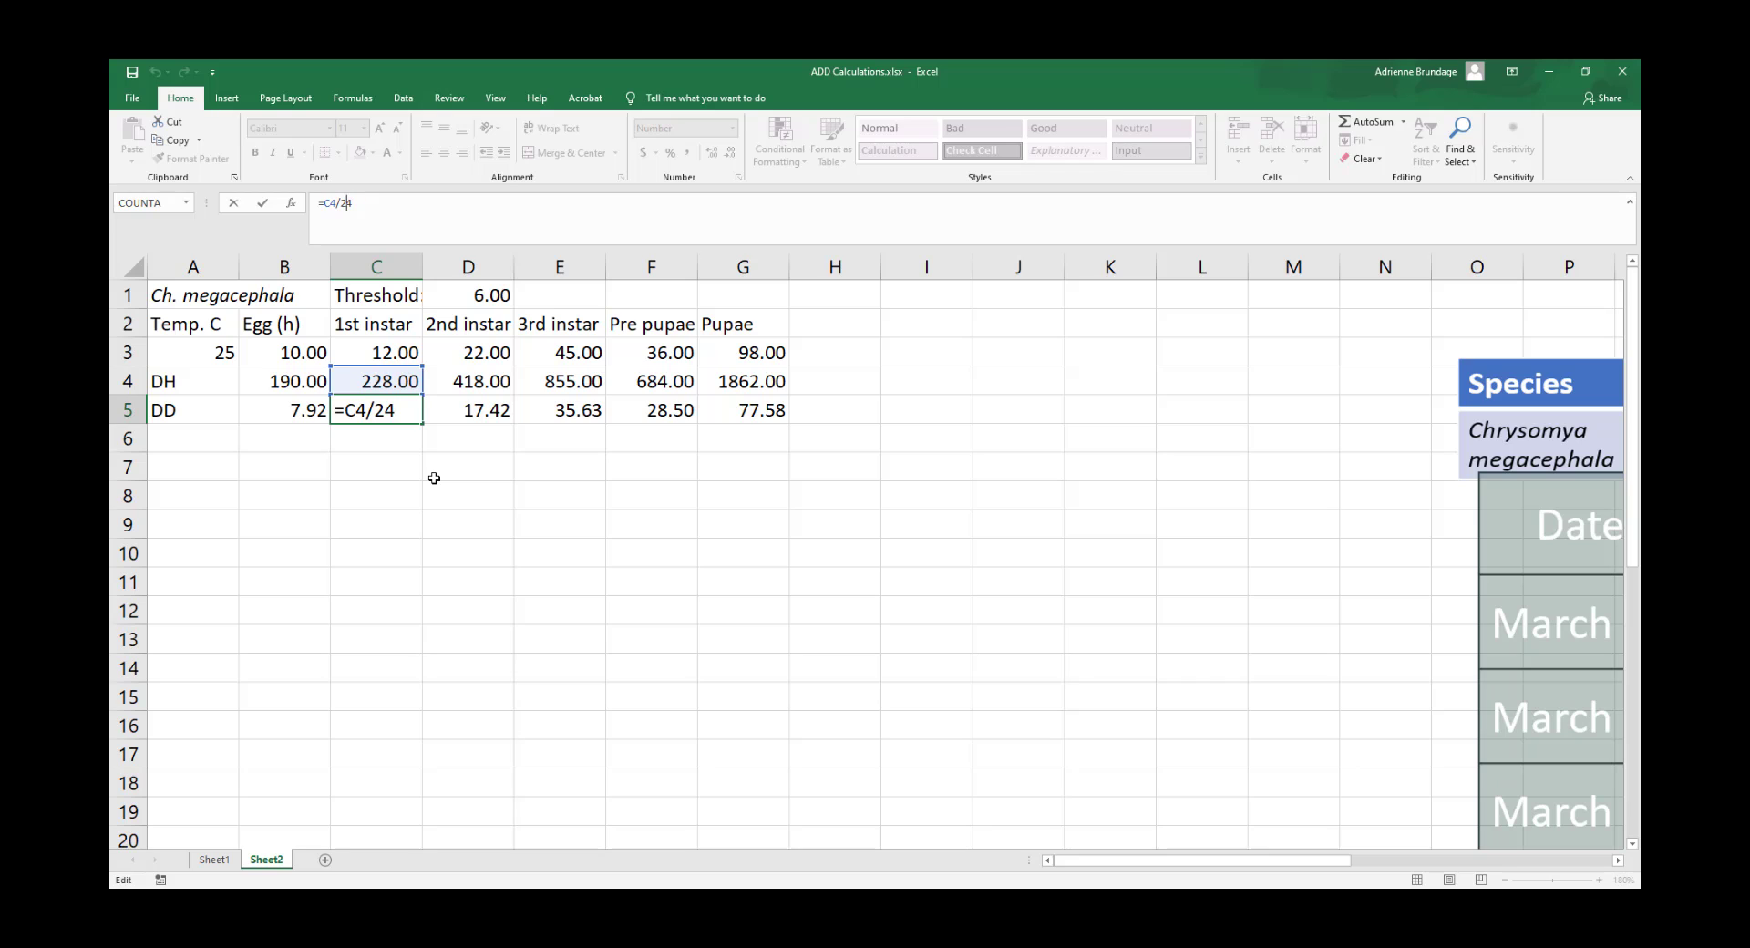
key("shift+Return")
left_click(460, 412)
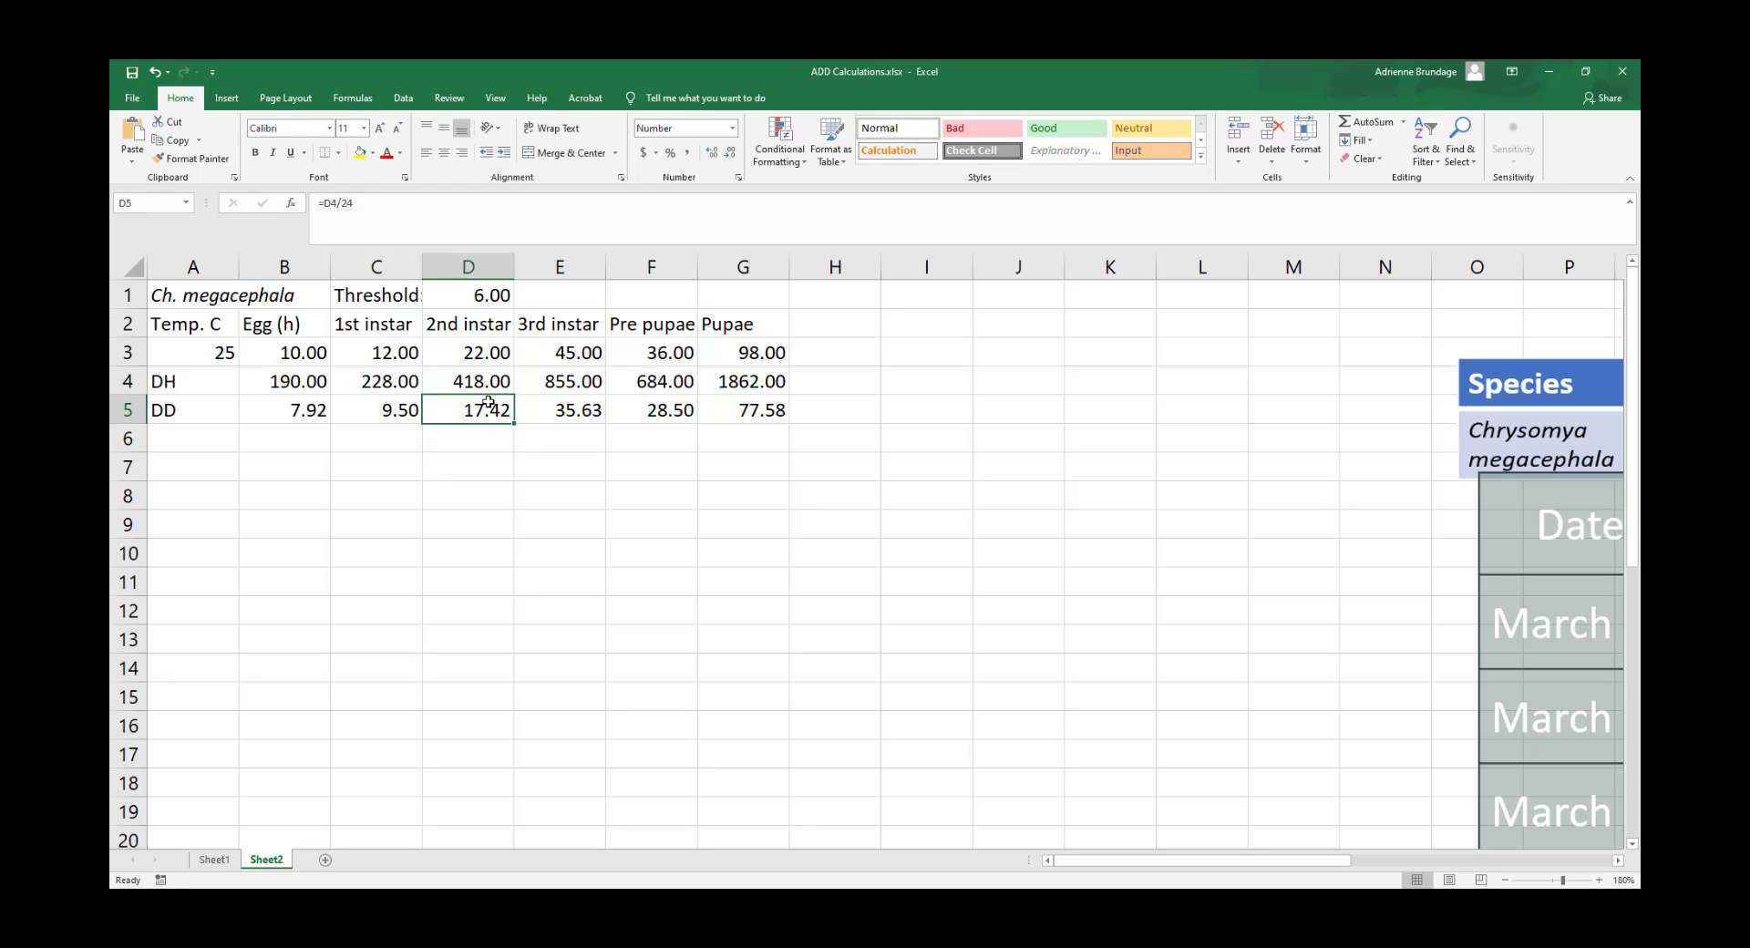
left_click(347, 204)
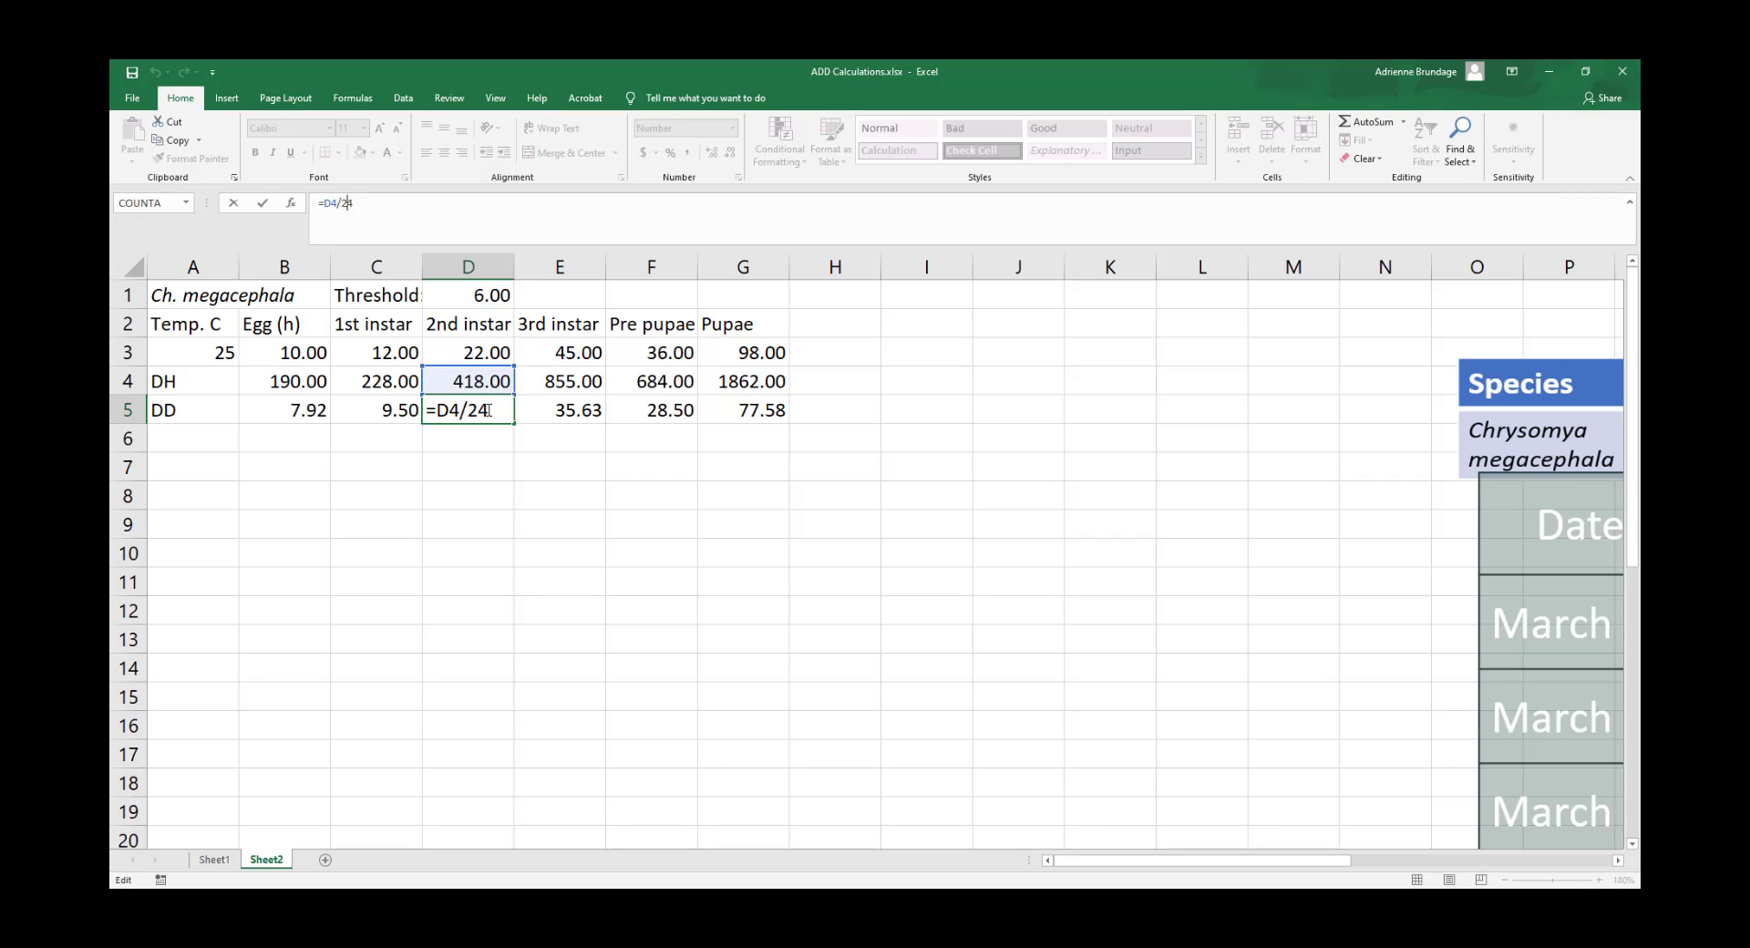
key("Return")
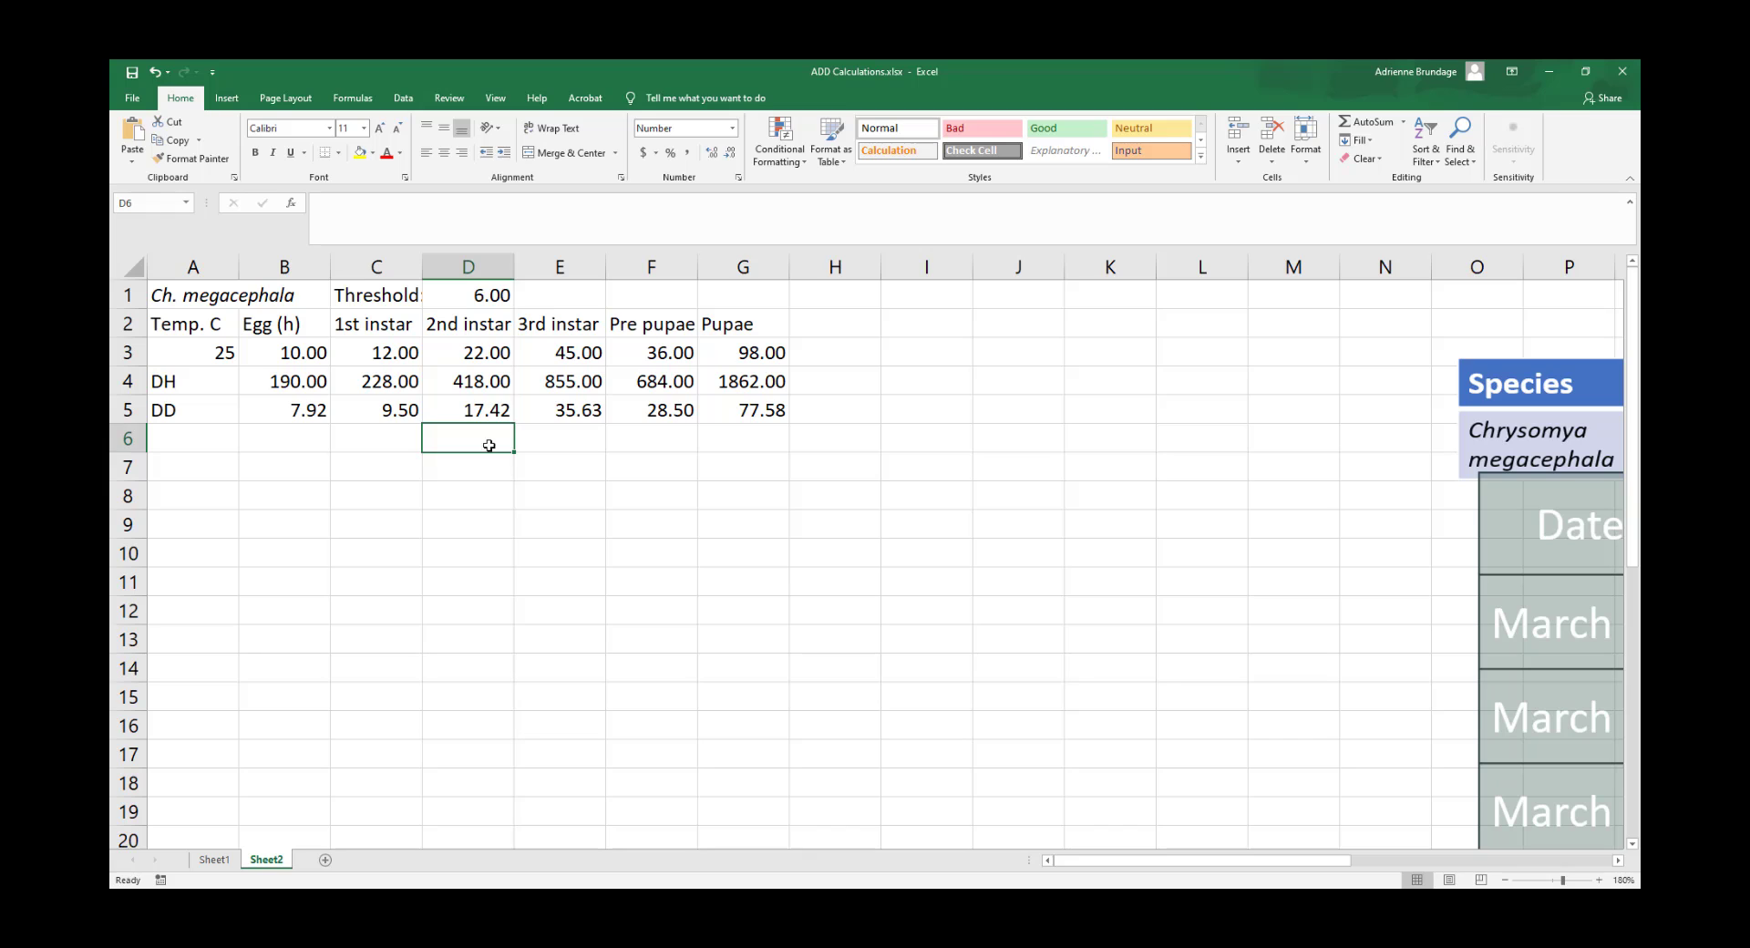
left_click(556, 400)
left_click(666, 409)
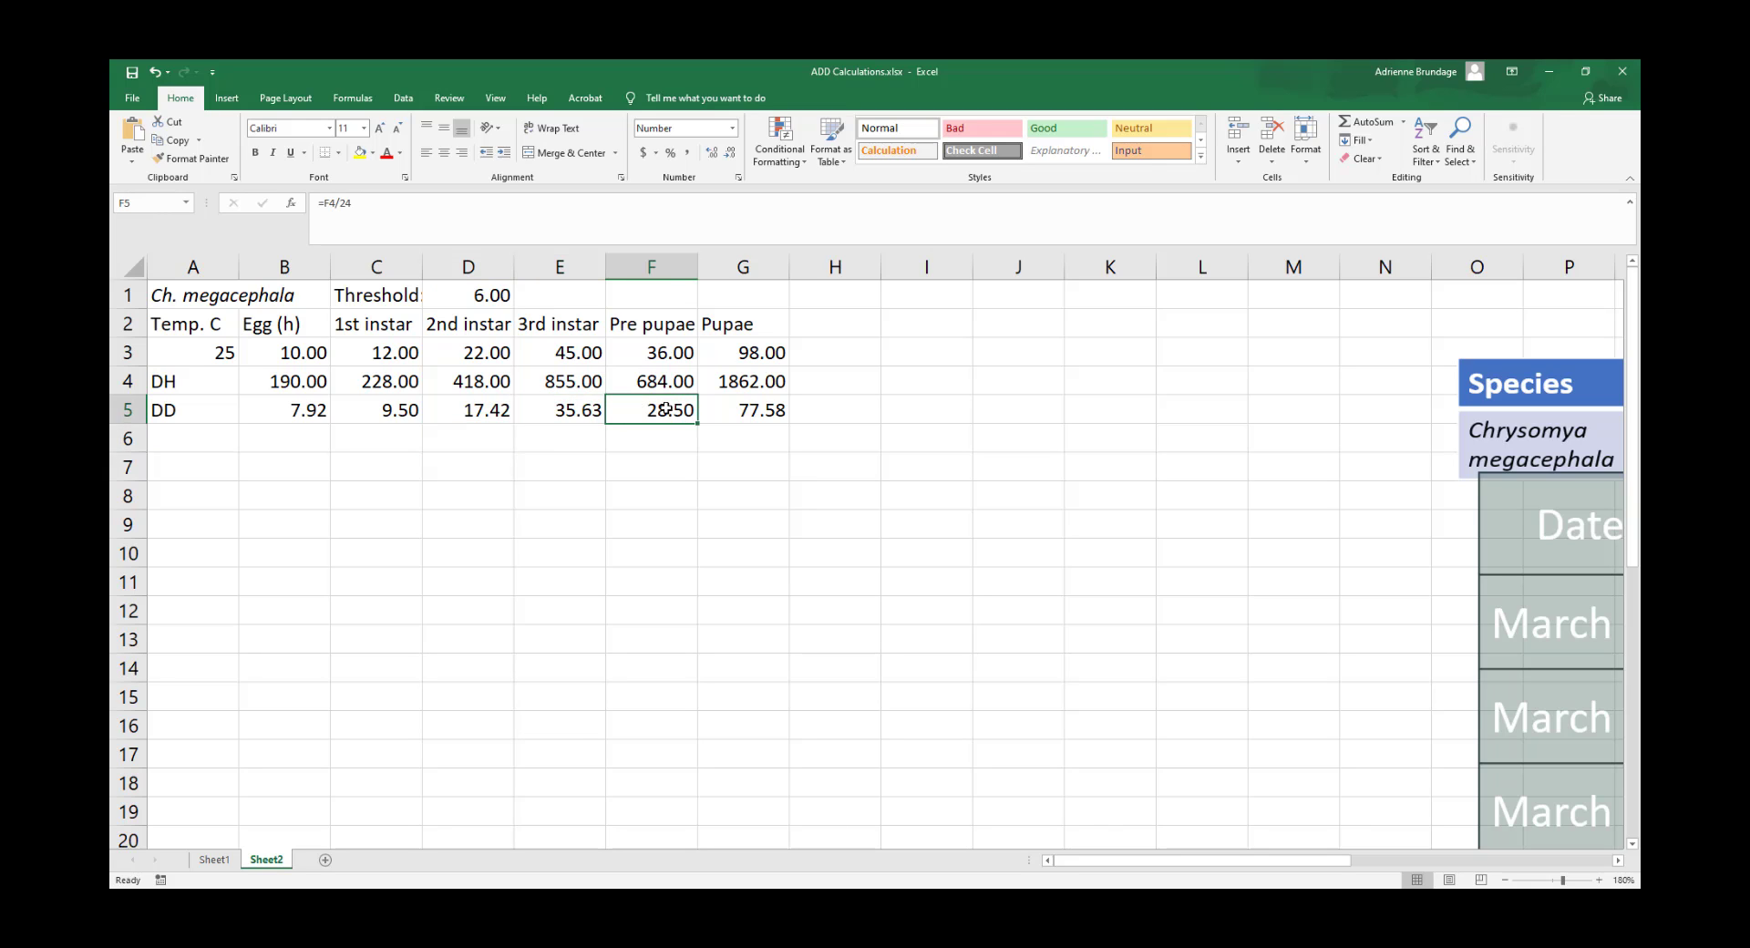
left_click(761, 412)
left_click(651, 412)
left_click(284, 411)
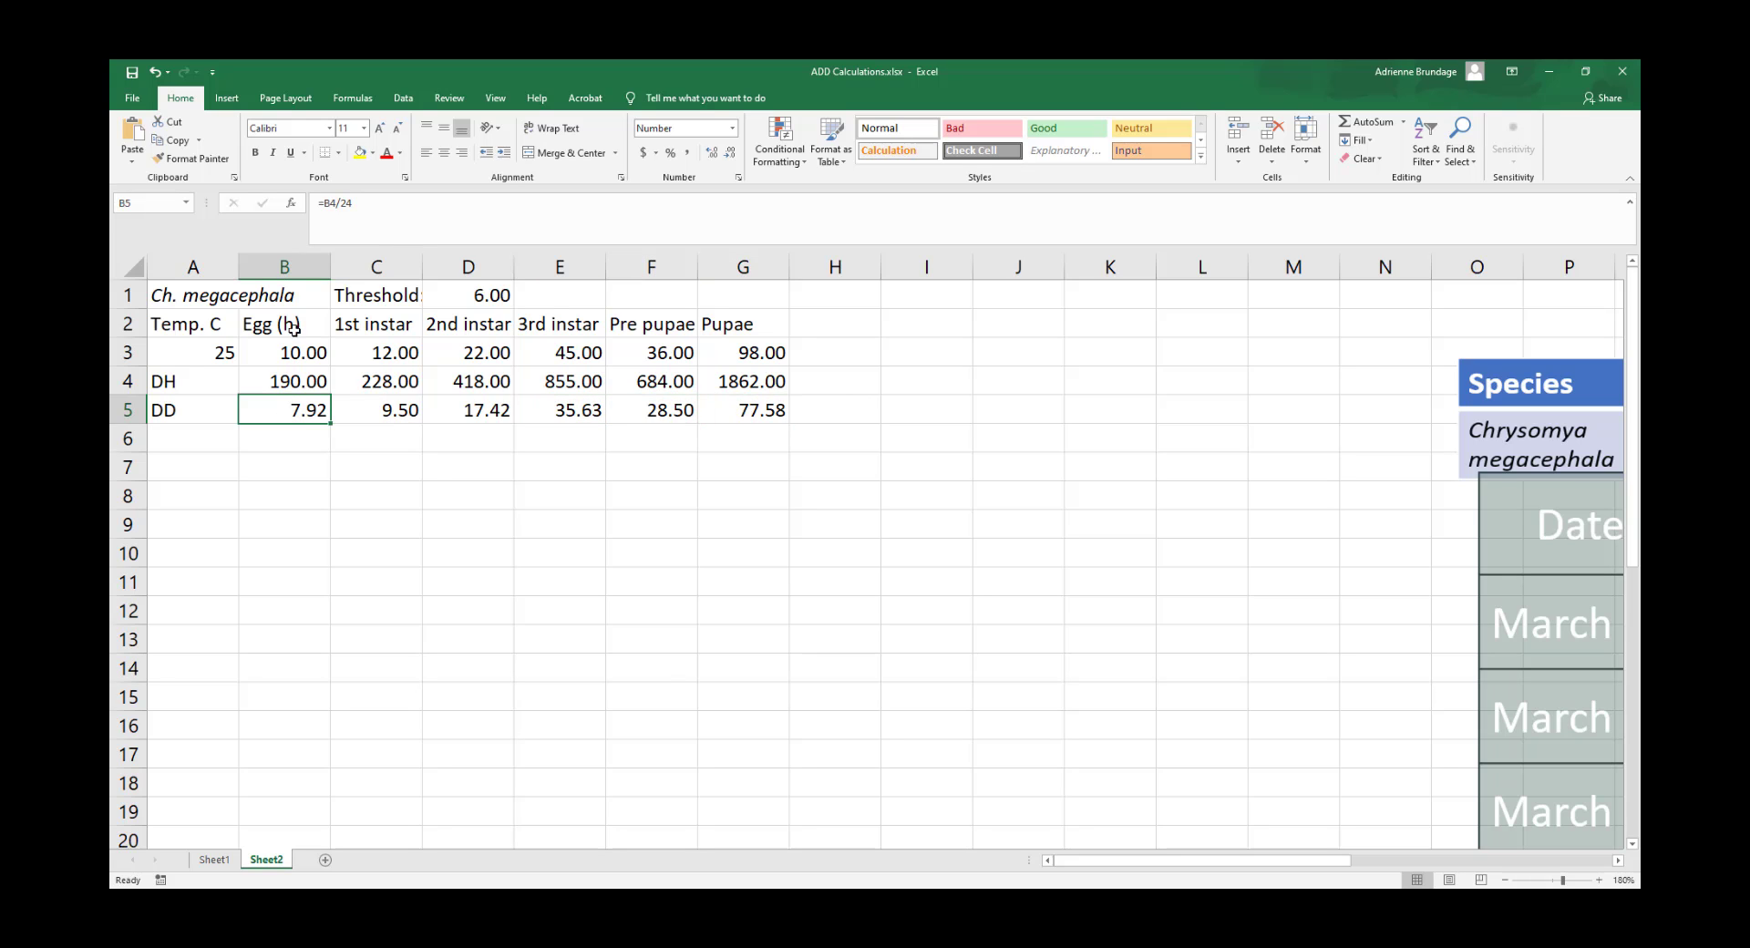
left_click(355, 399)
left_click(460, 408)
left_click(592, 412)
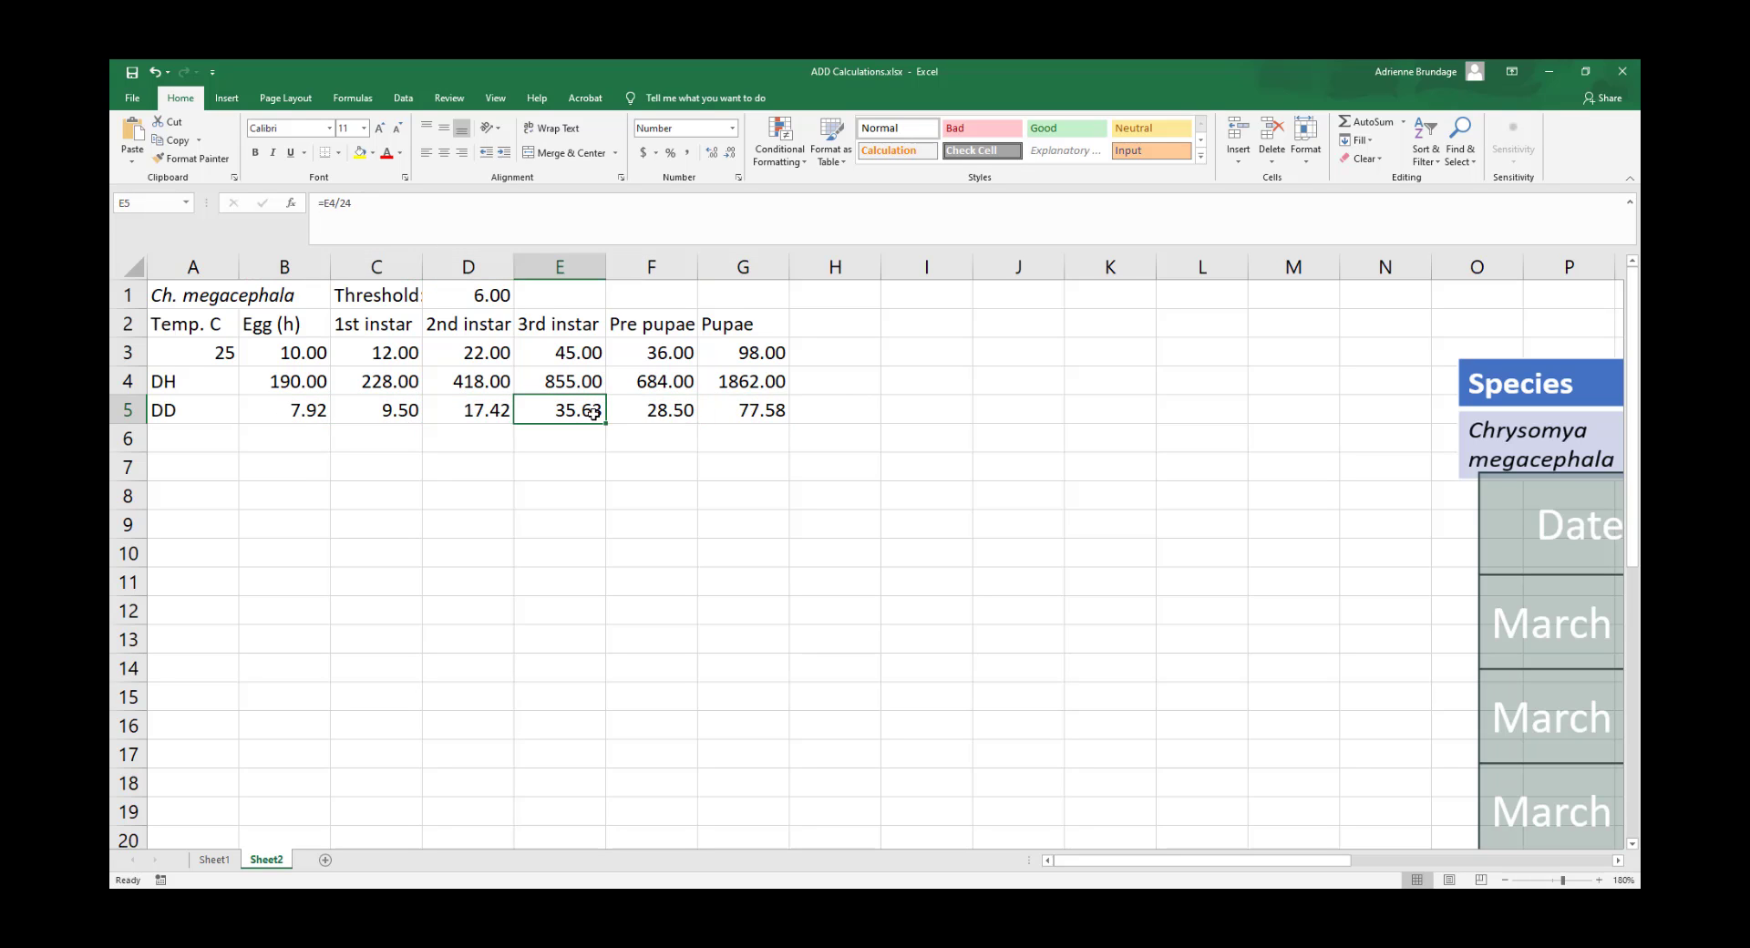
left_click(649, 406)
left_click(718, 420)
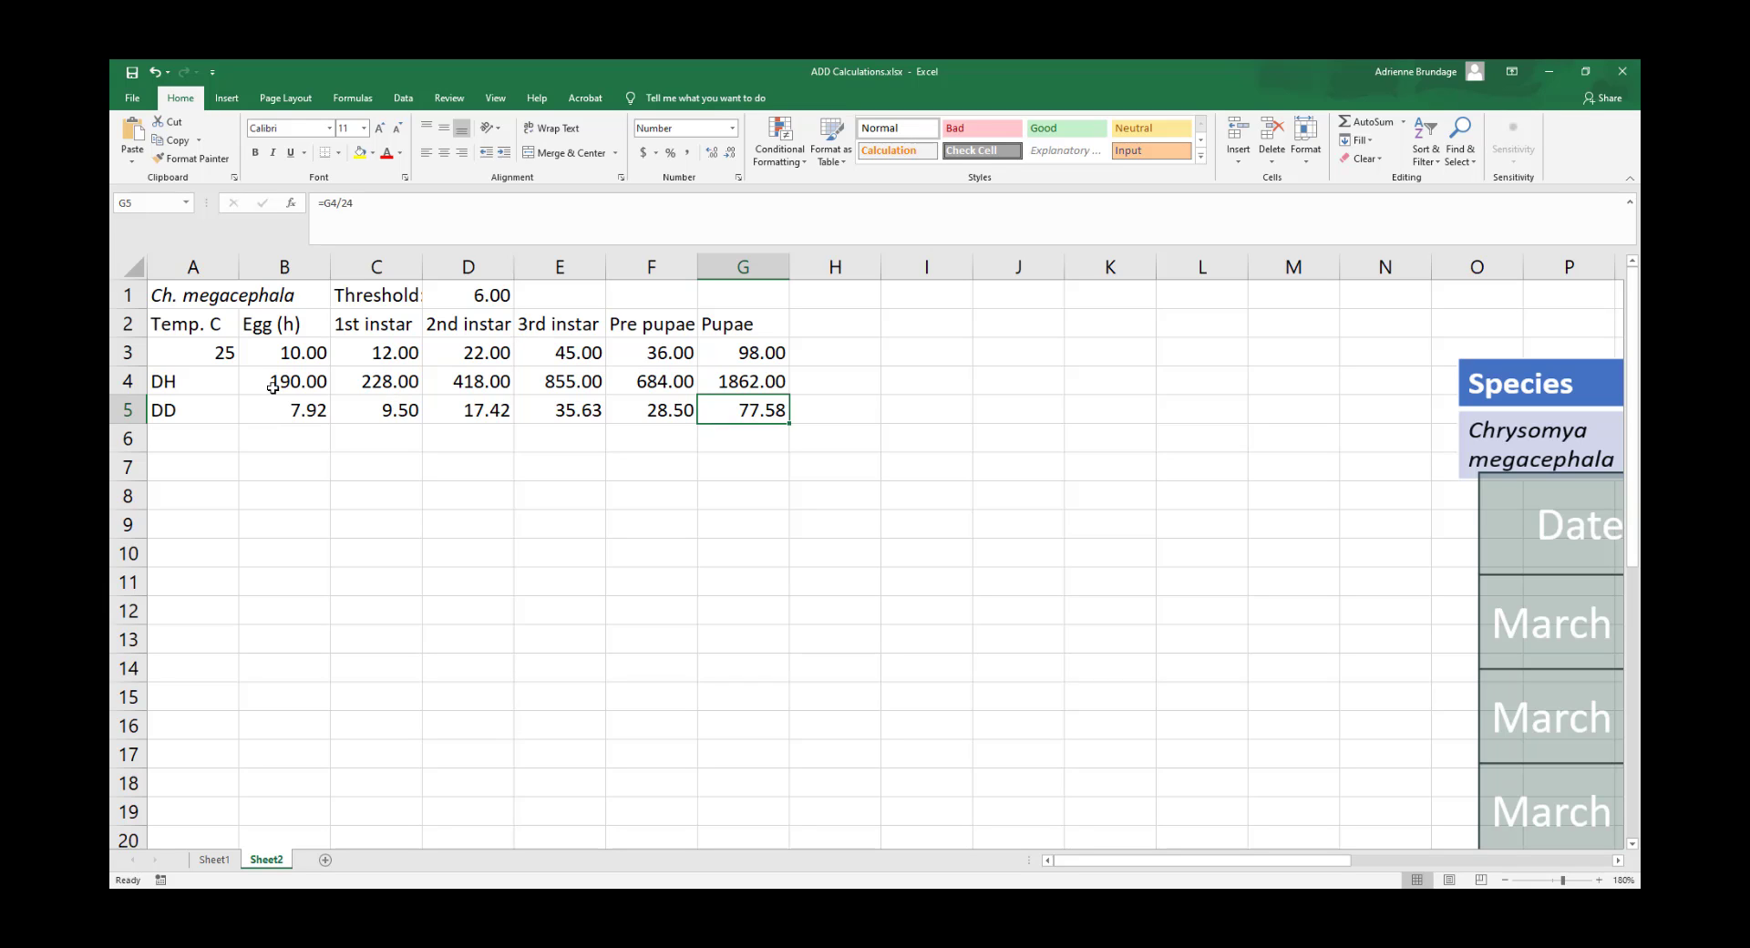
left_click(281, 418)
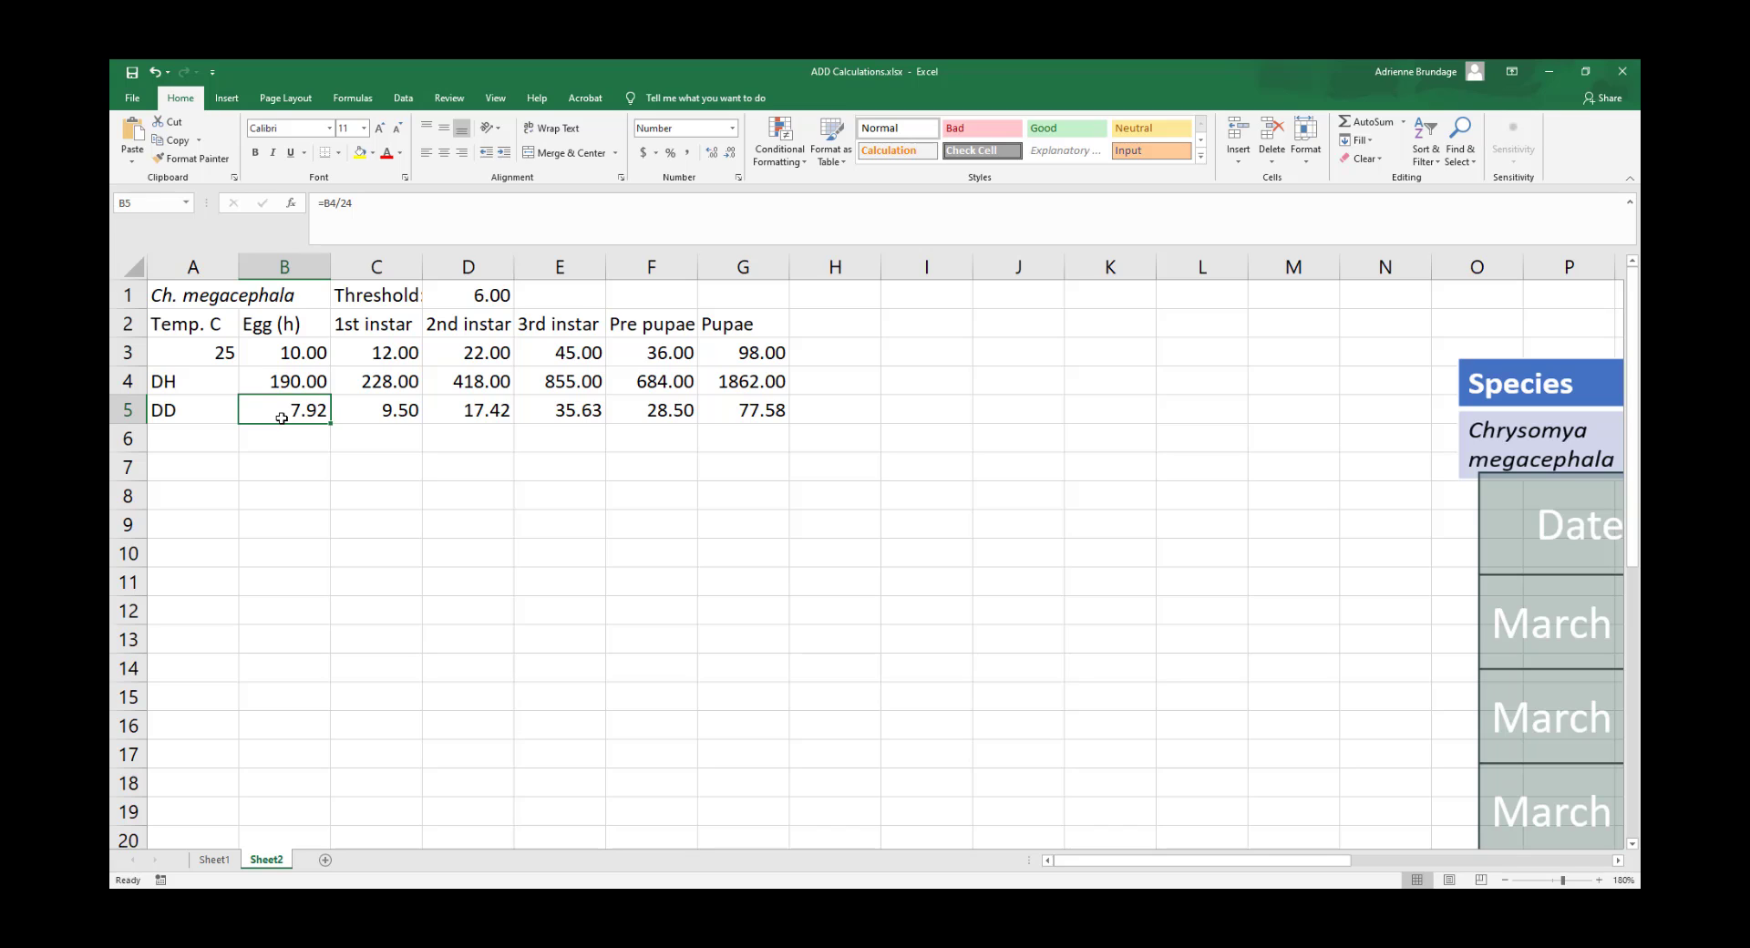
left_click(285, 380)
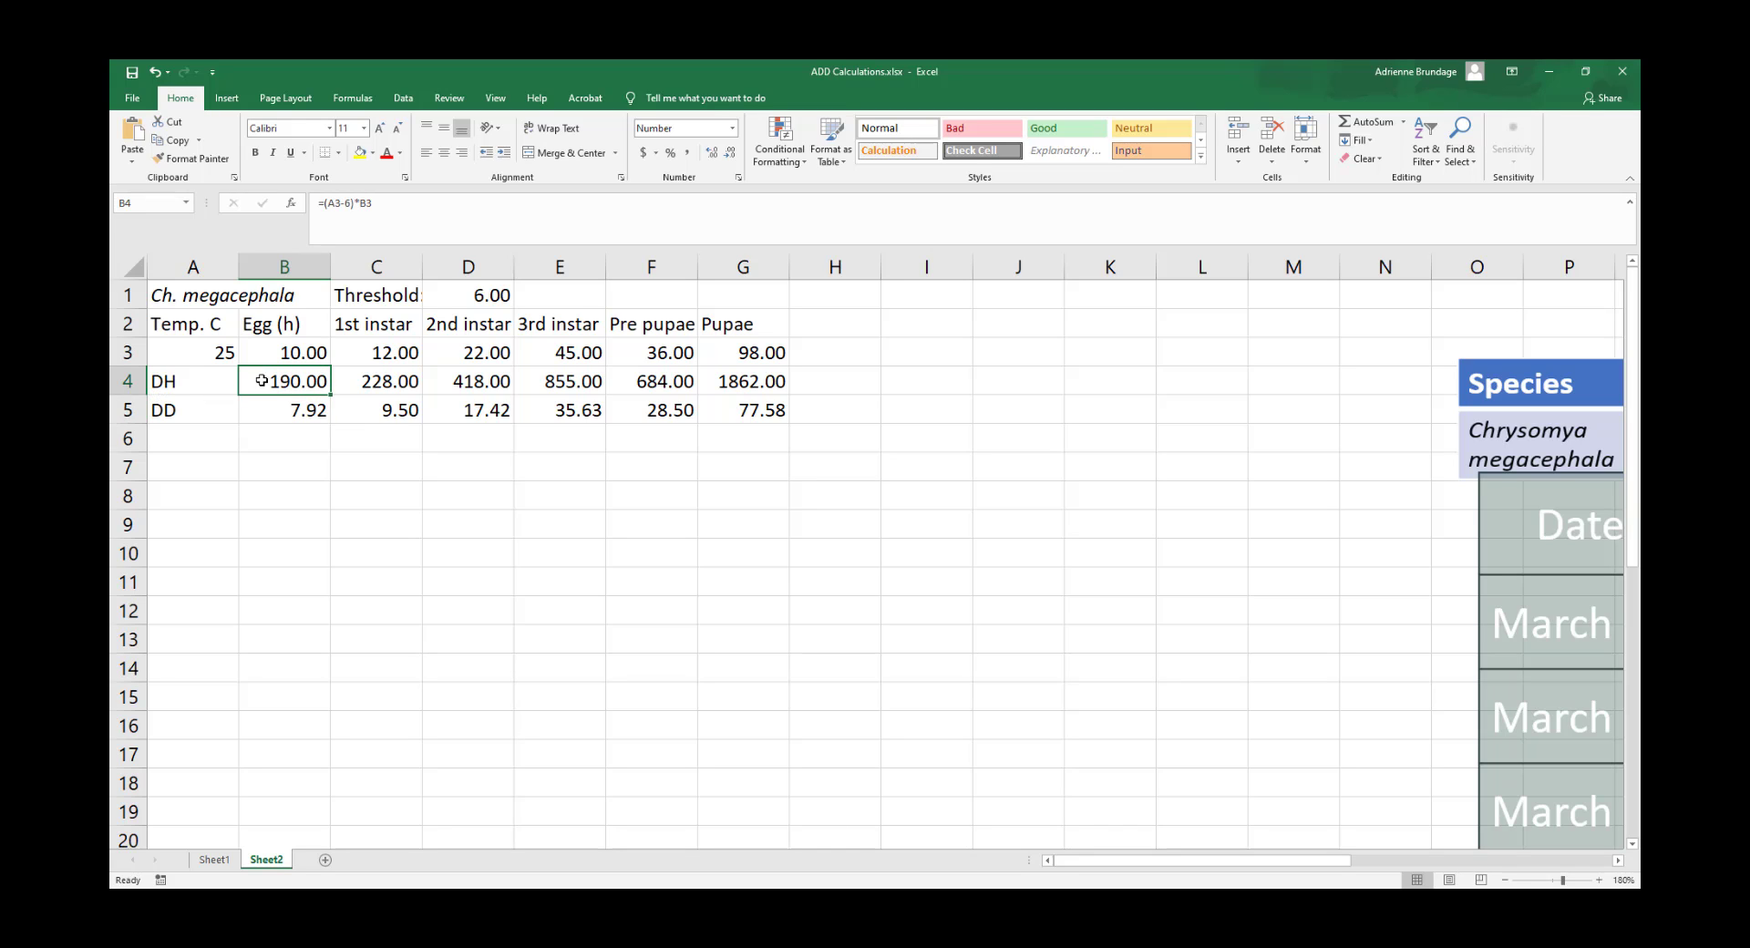
left_click(320, 408)
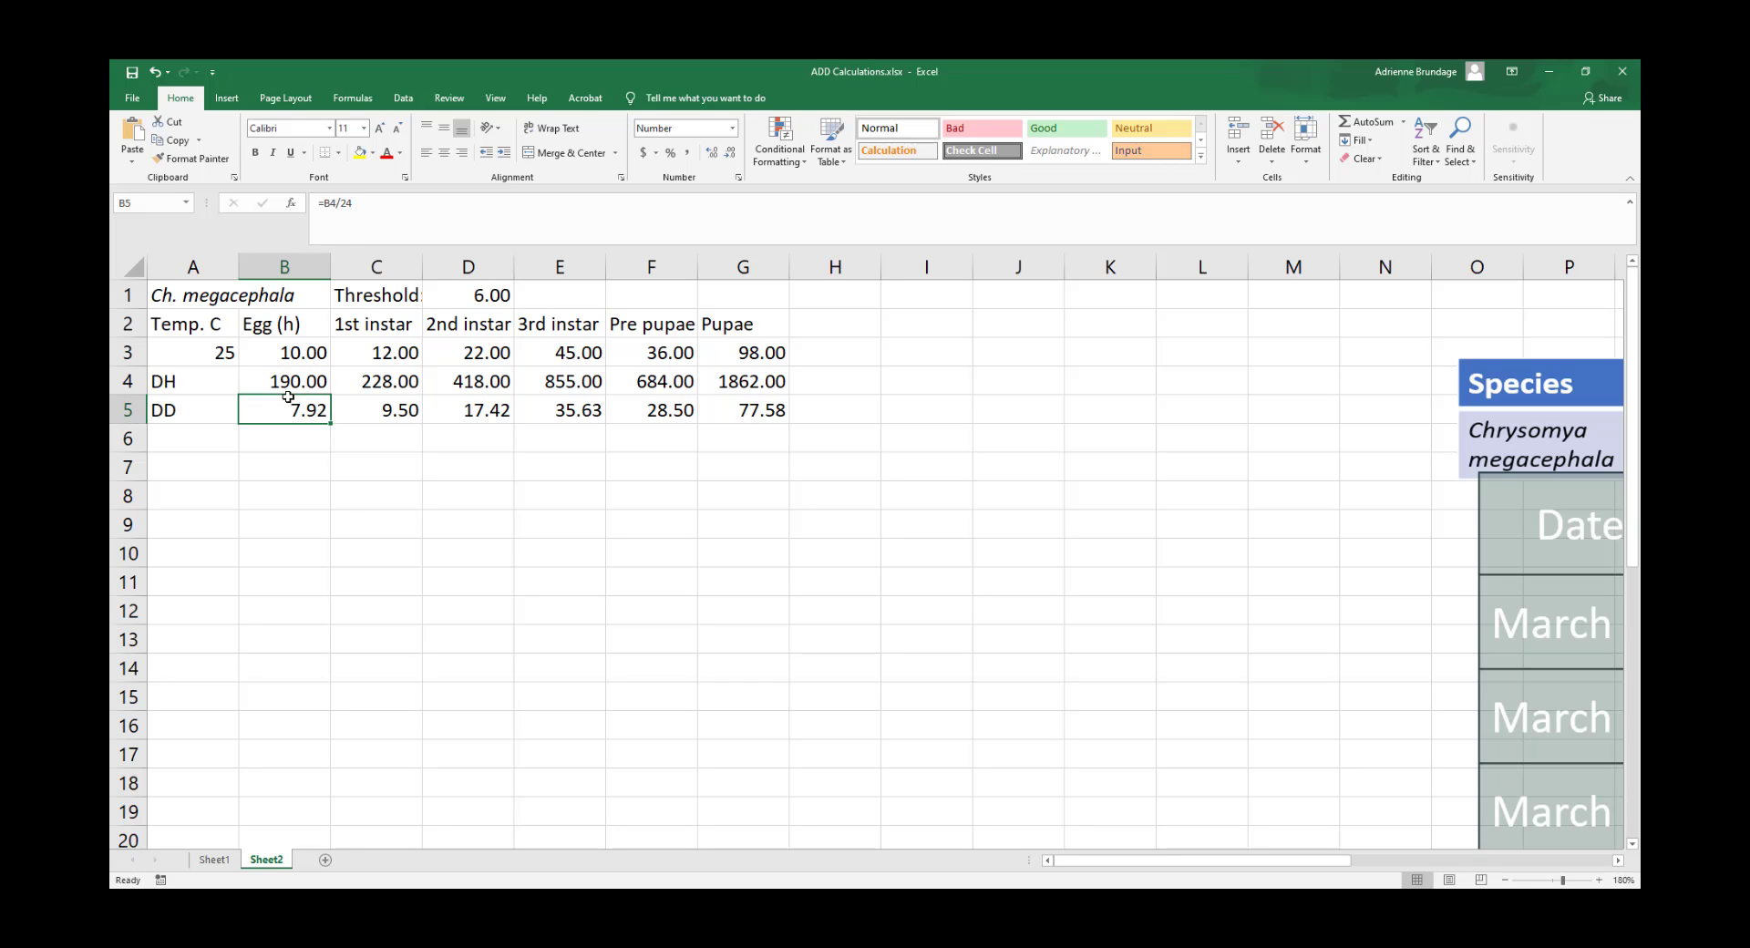
left_click(408, 380)
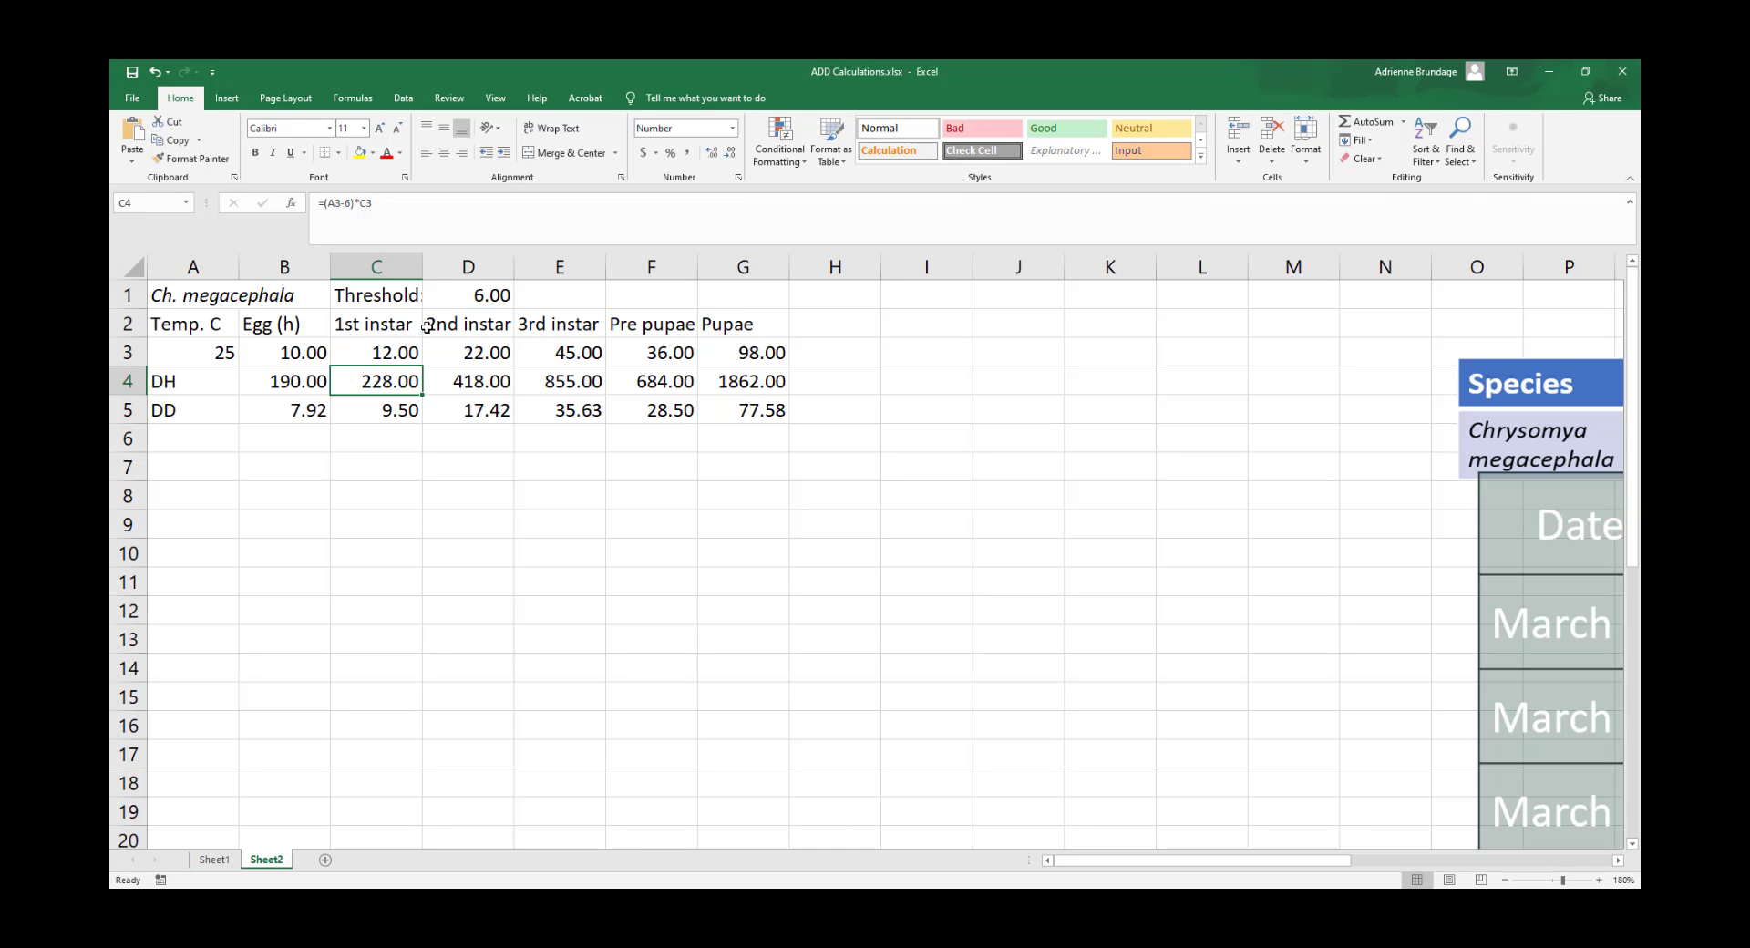
left_click(417, 408)
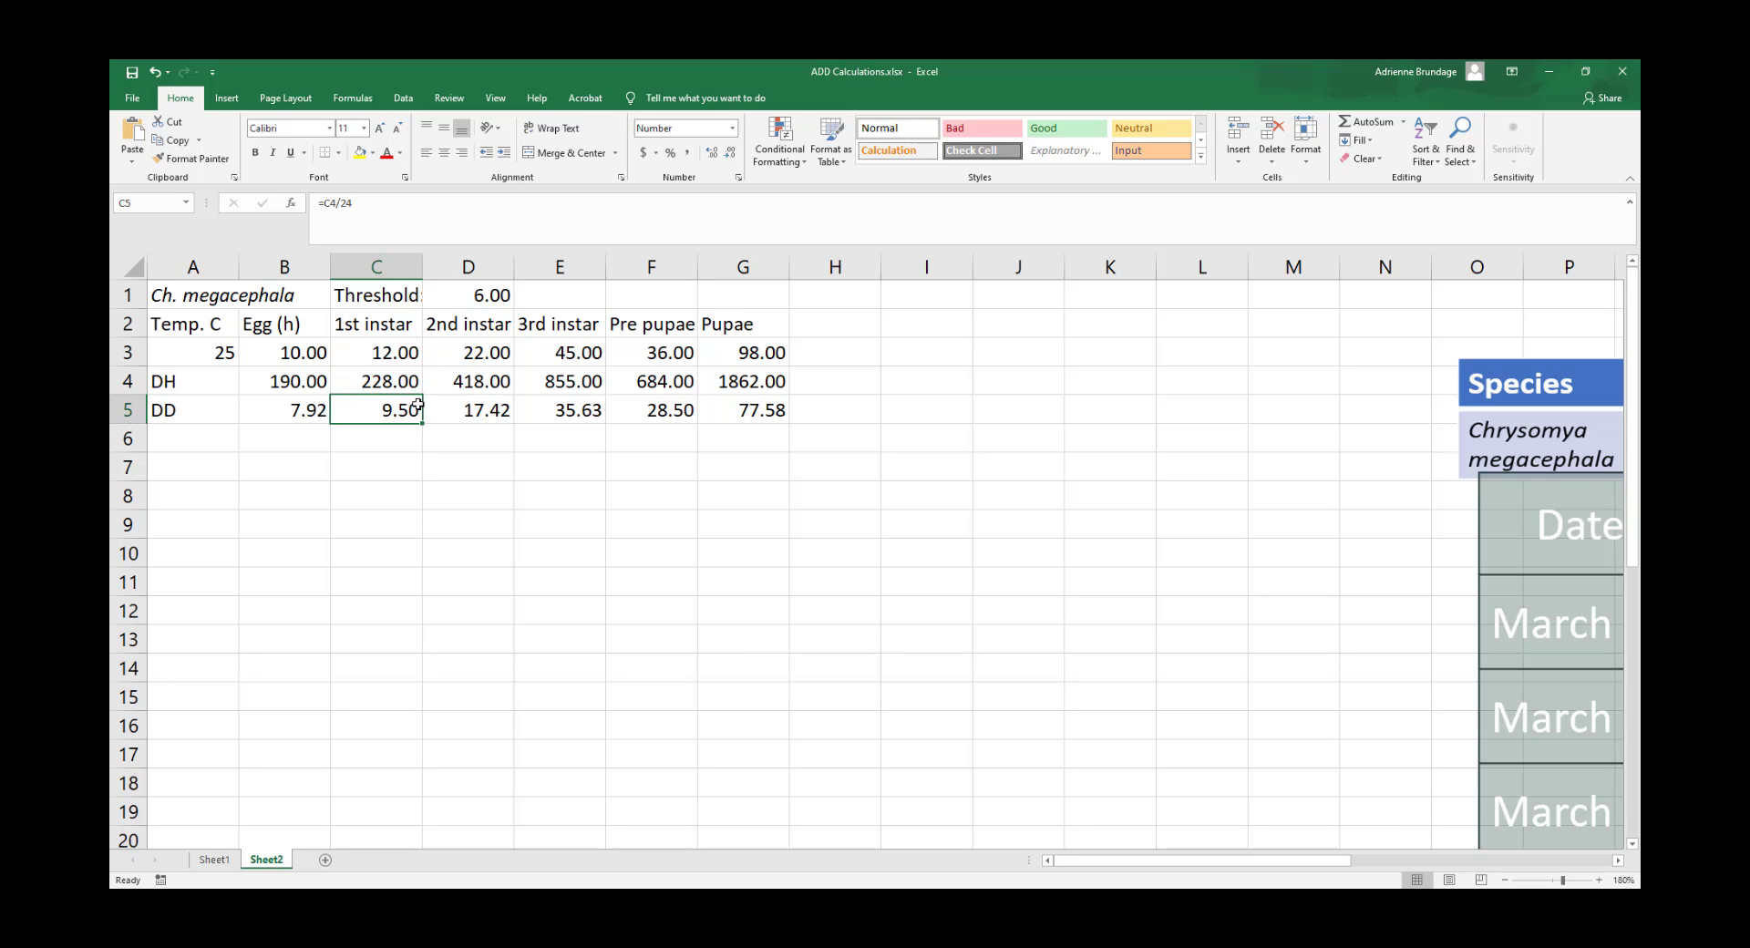
left_click(480, 390)
left_click(483, 413)
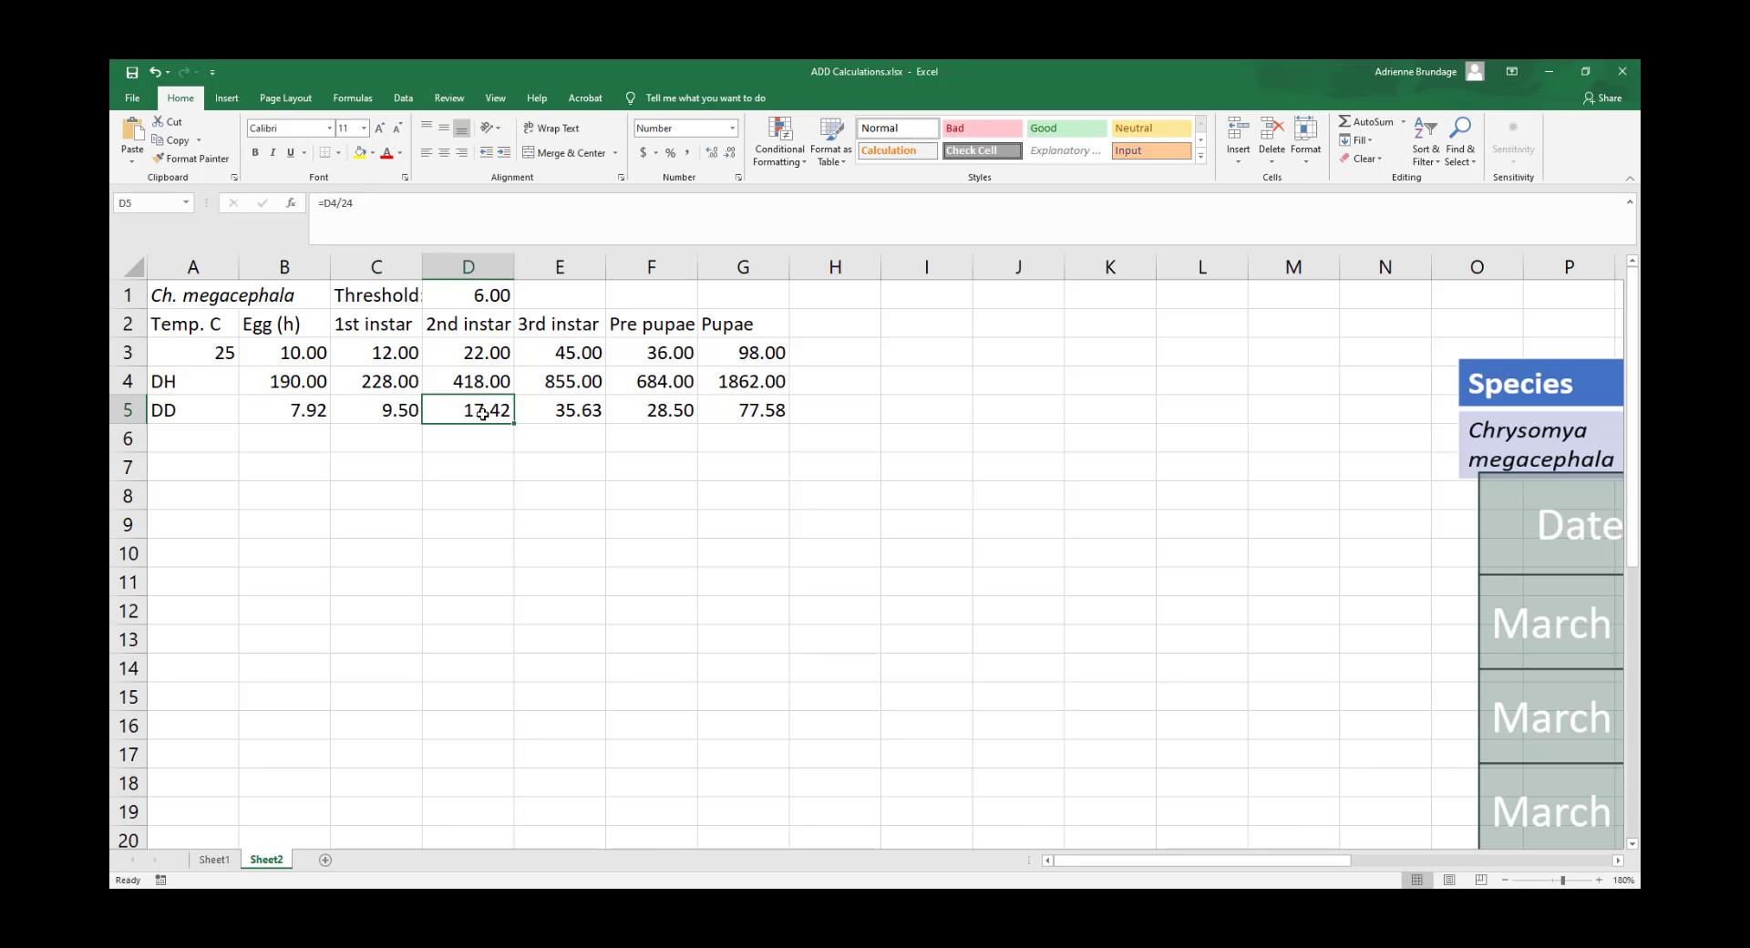
left_click(581, 378)
left_click(680, 383)
left_click(755, 411)
left_click(665, 412)
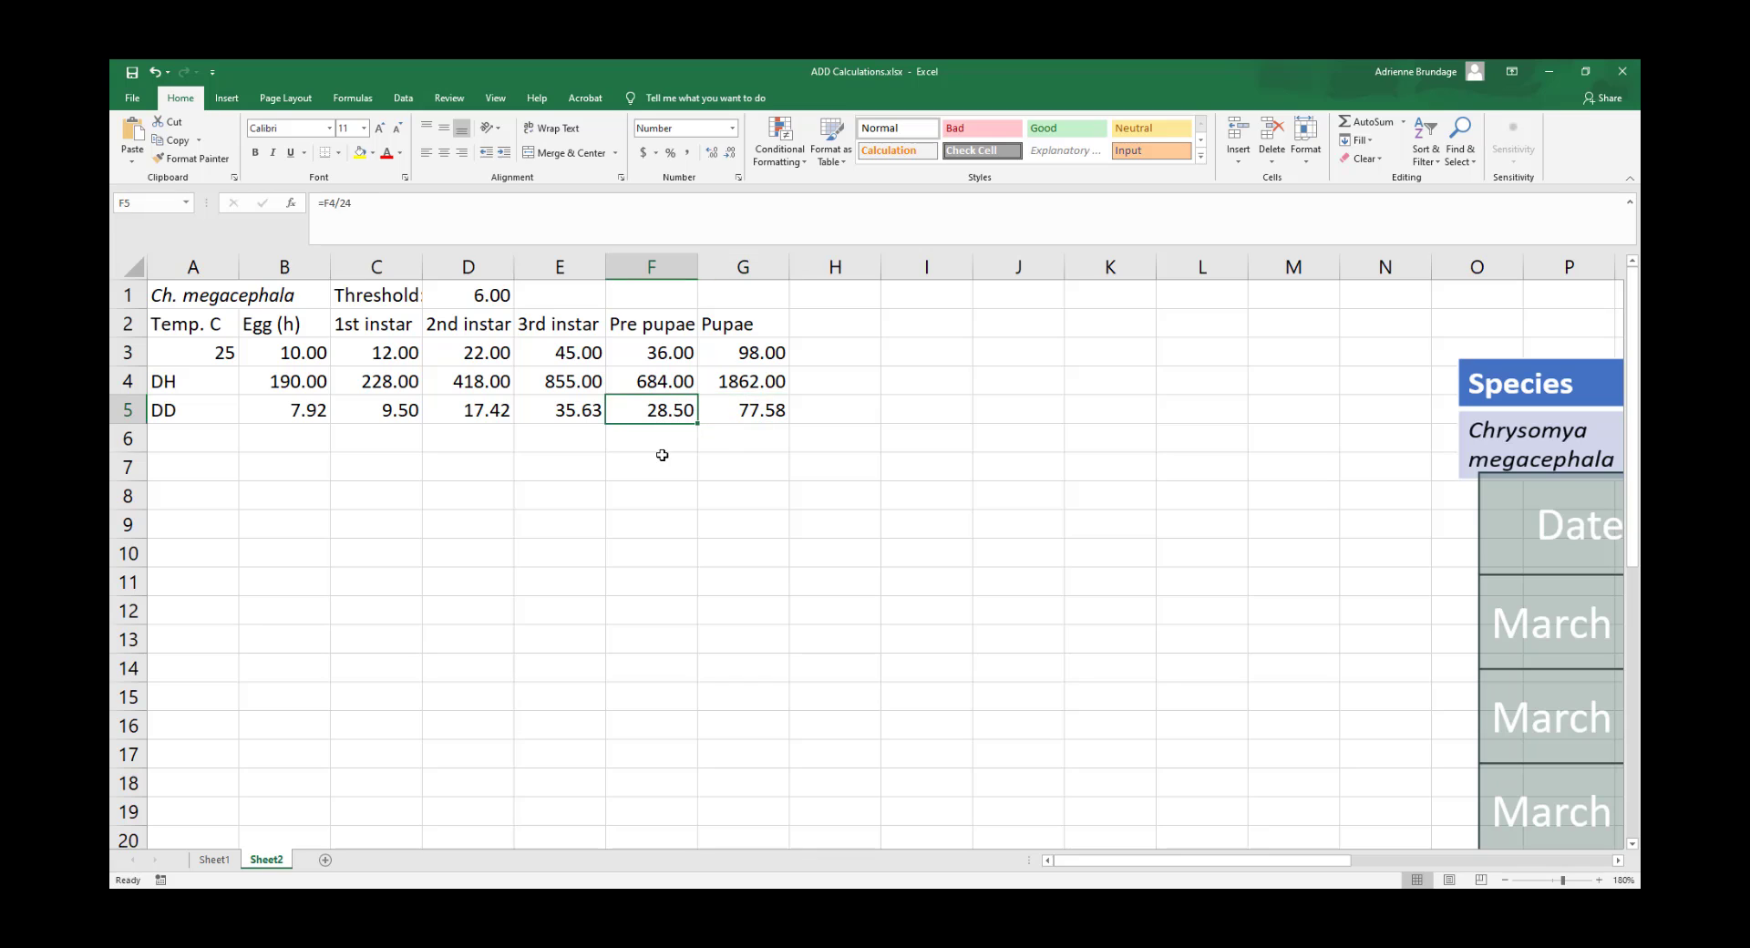
left_click(662, 461)
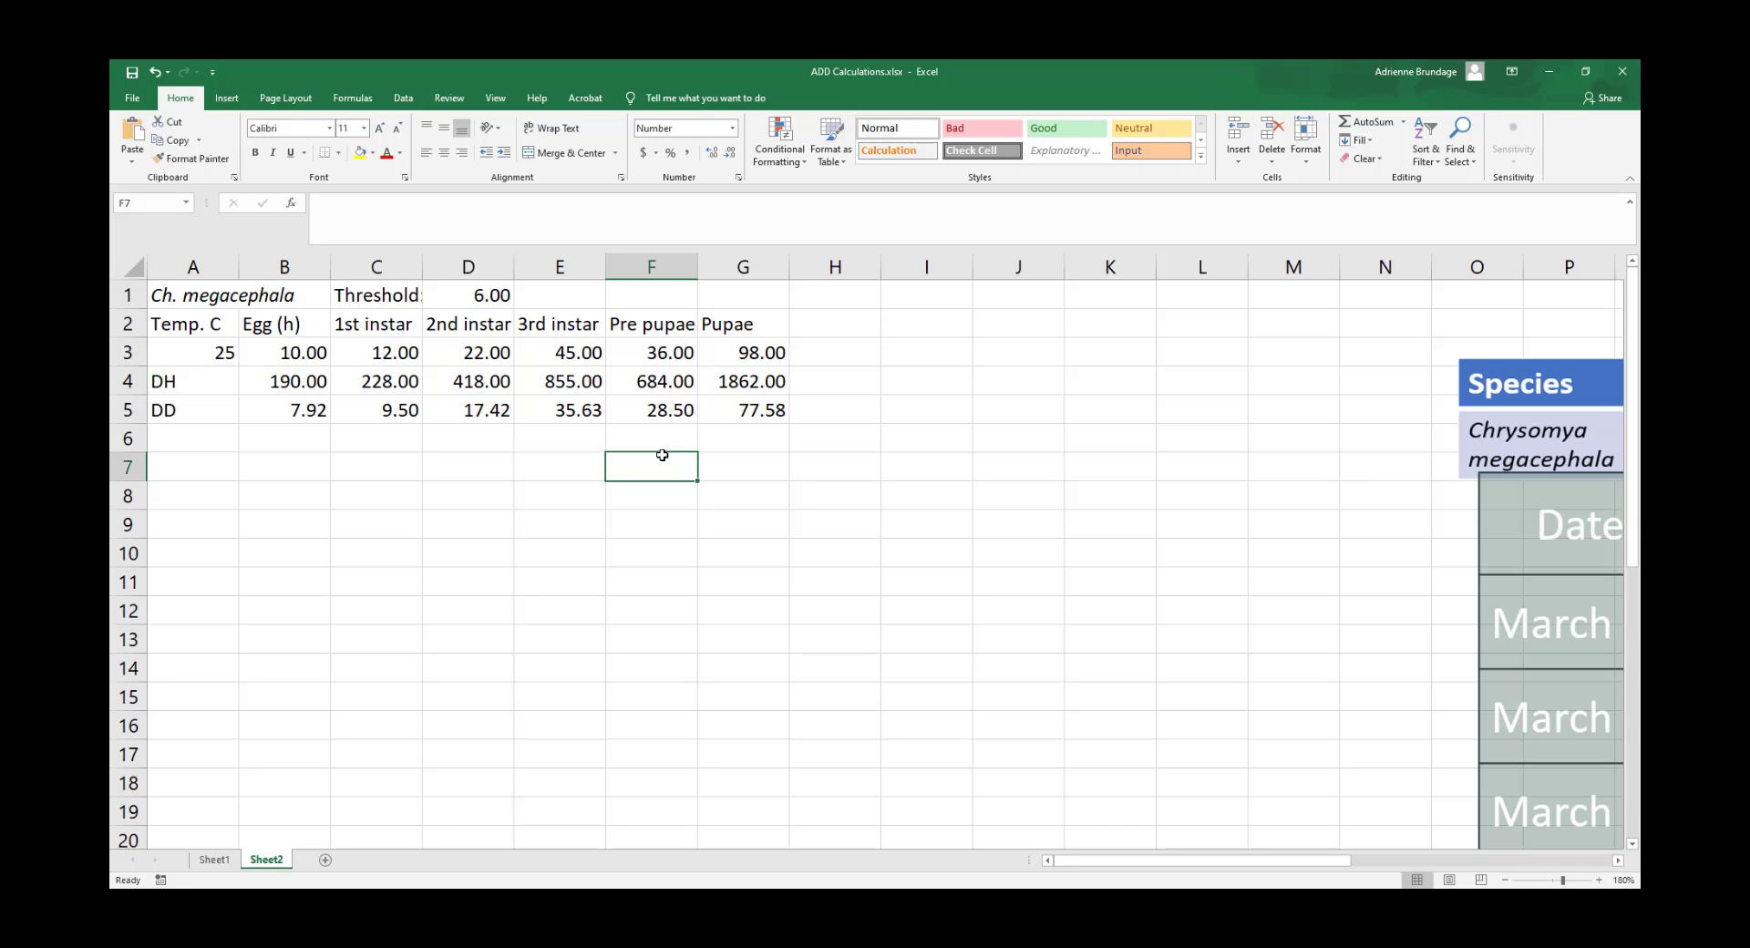
left_click(381, 394)
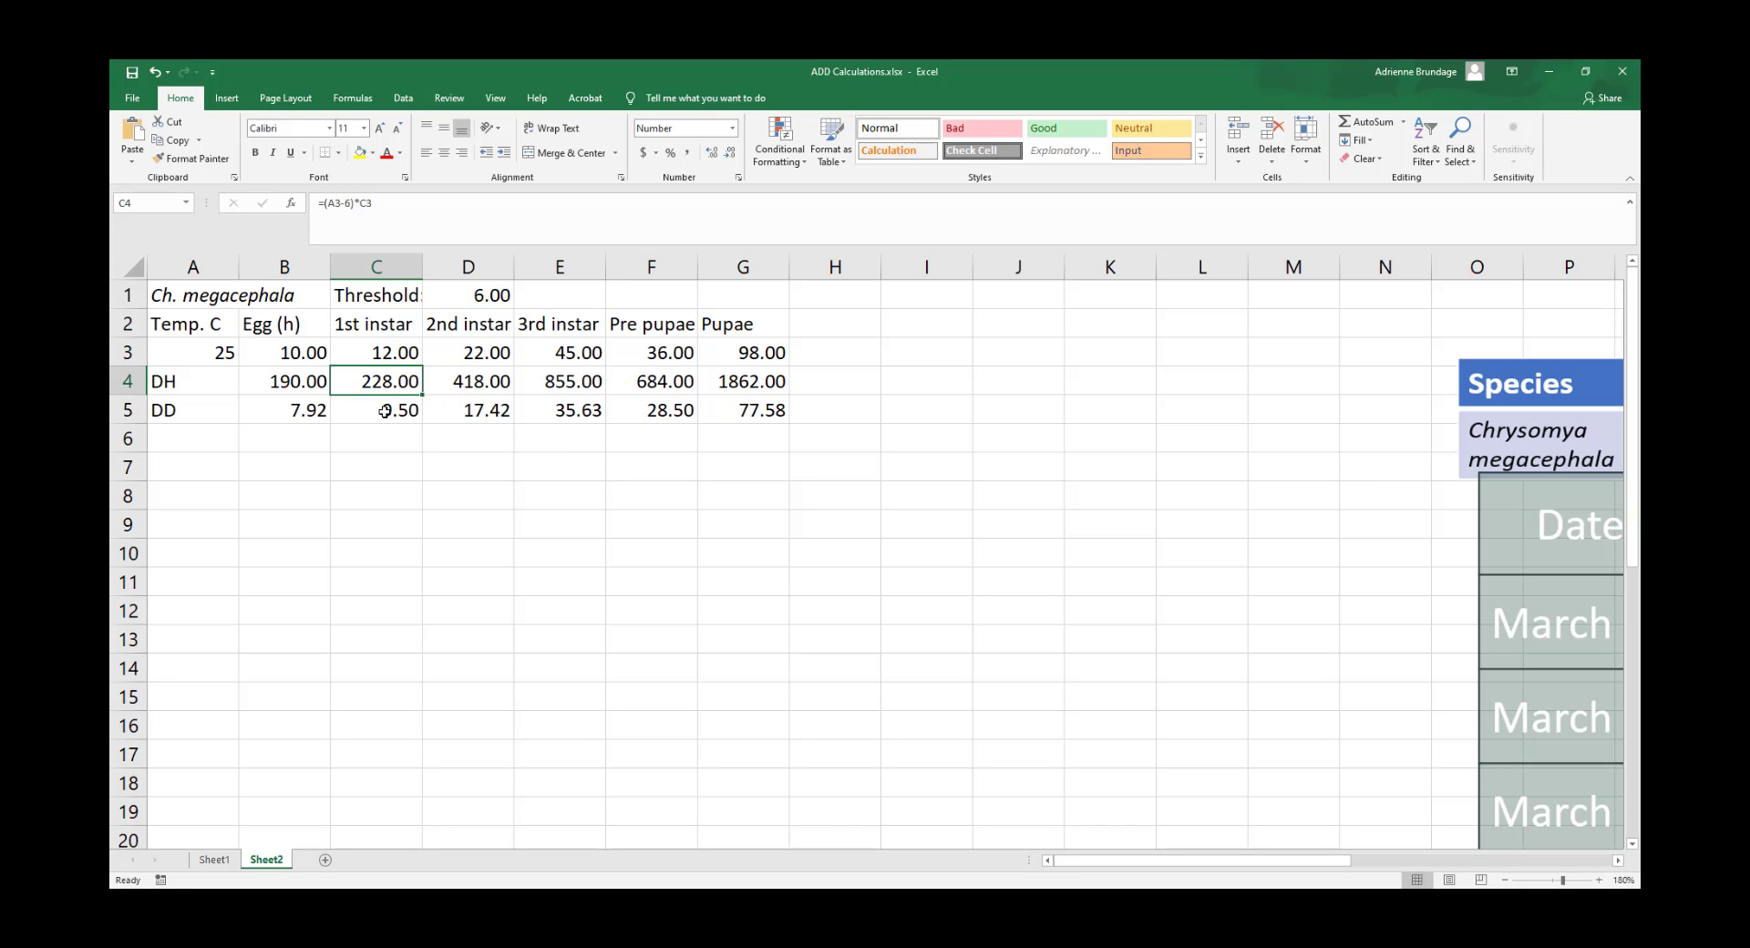
left_click(383, 412)
left_click(388, 439)
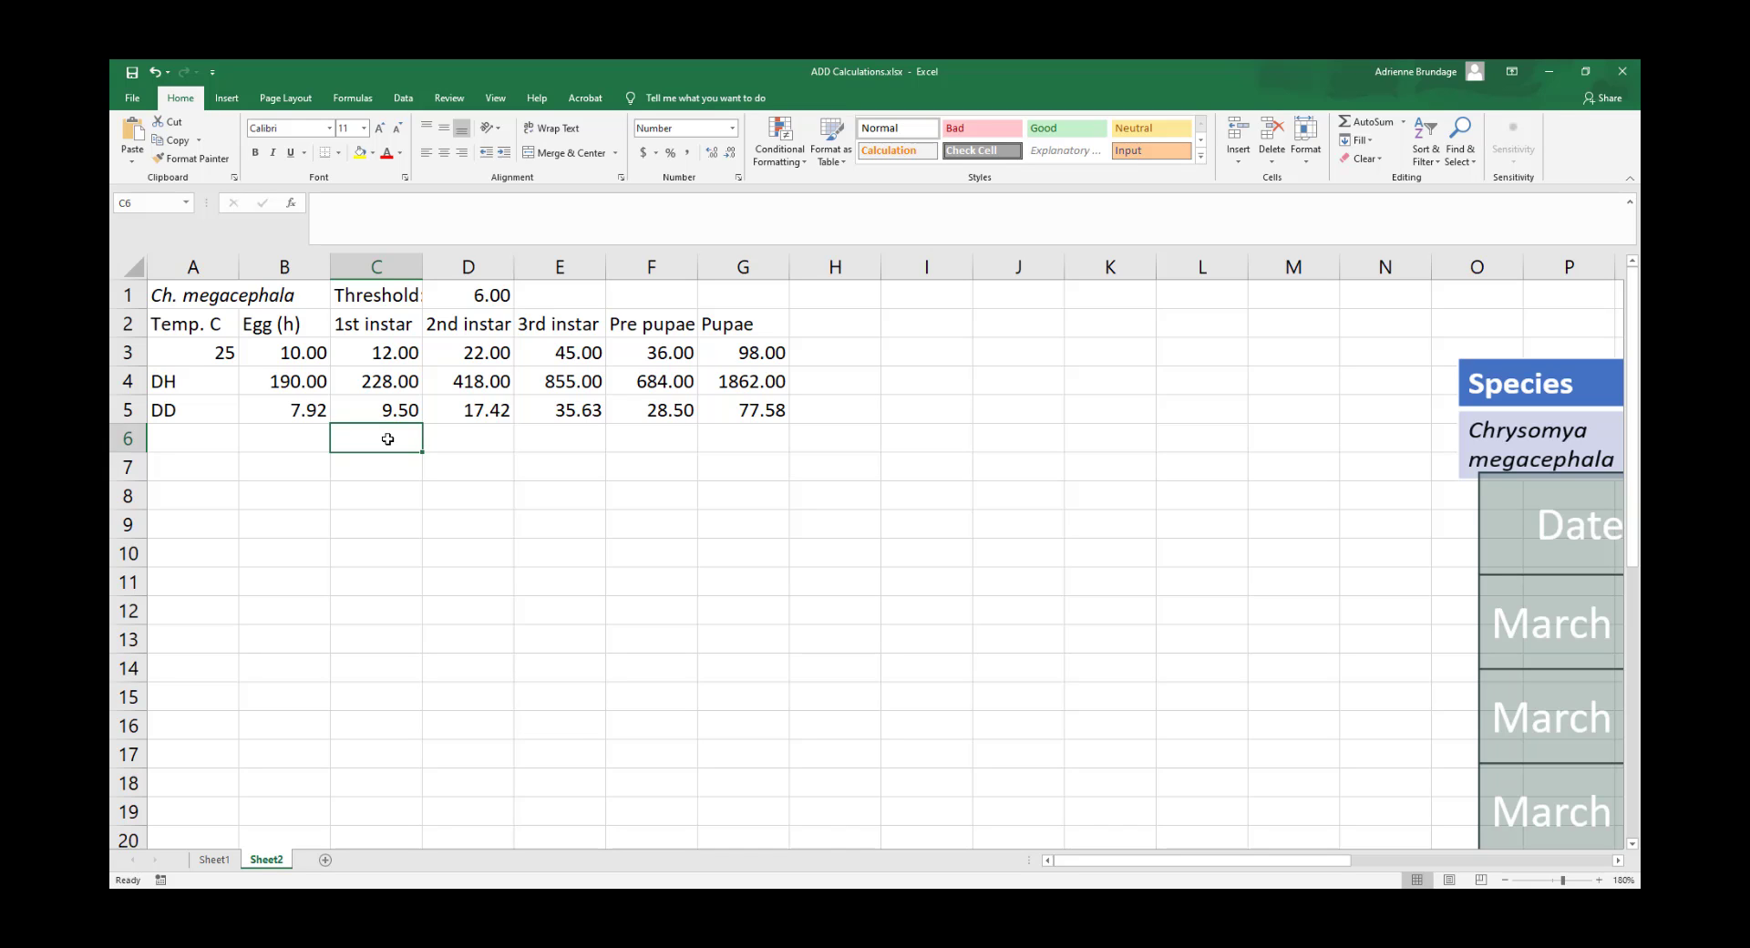
left_click_drag(395, 391, 394, 405)
left_click(395, 402)
left_click(398, 428)
left_click(290, 412)
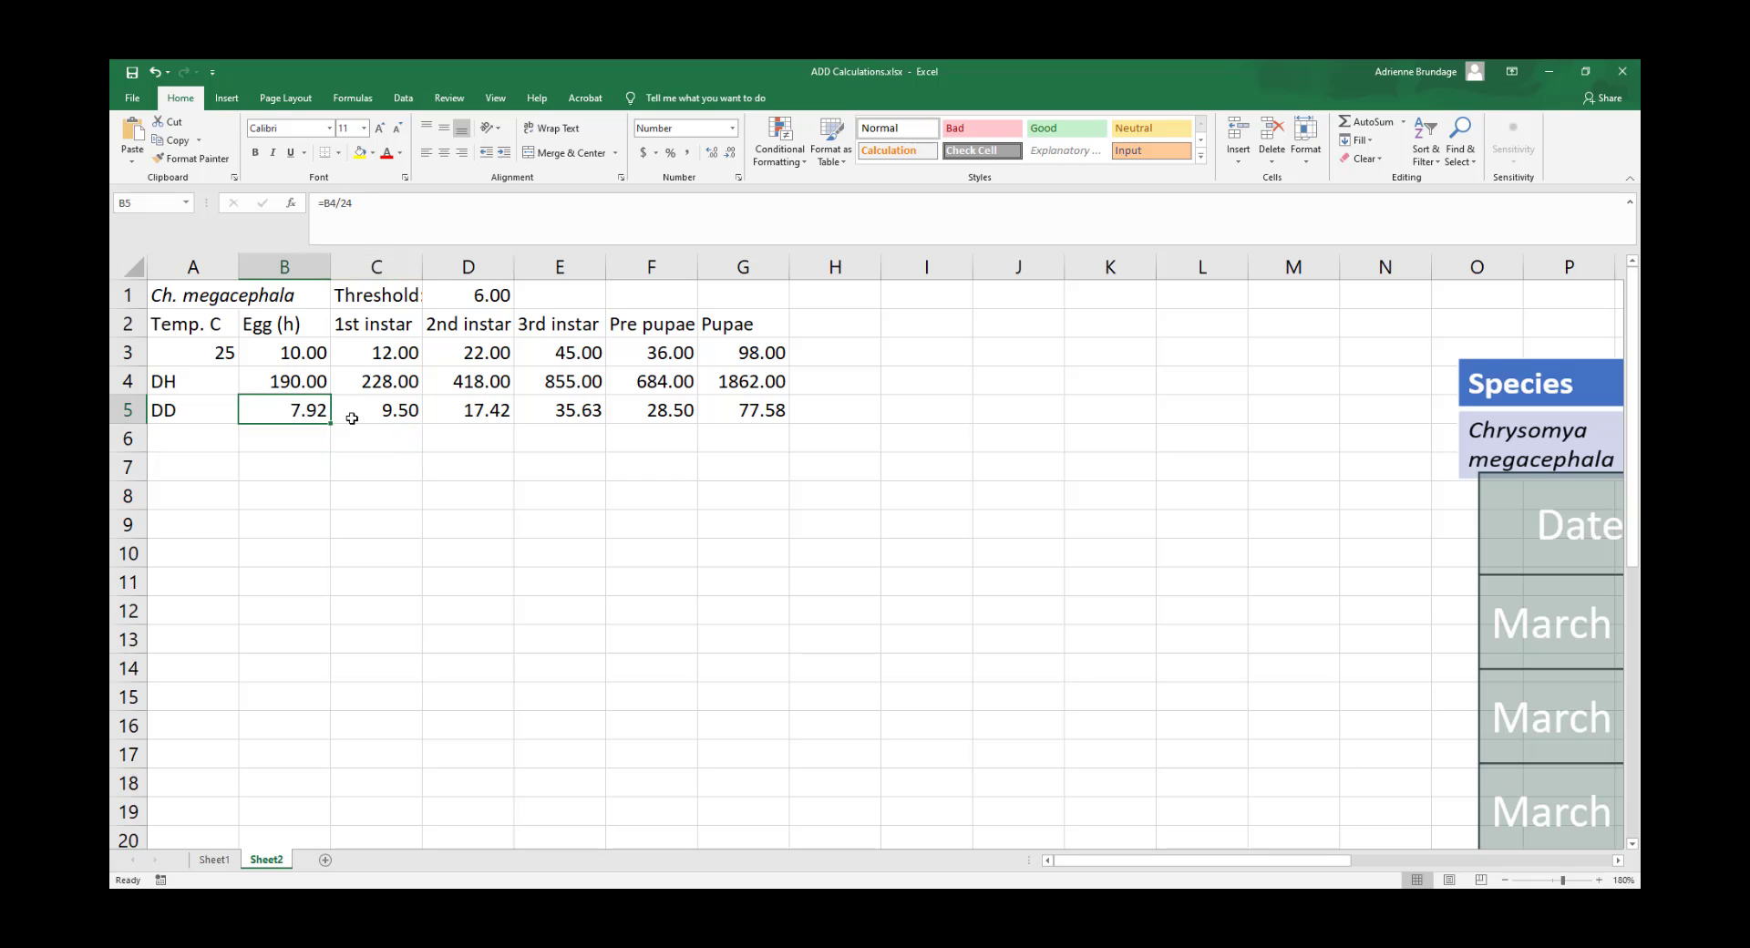
left_click(365, 412)
left_click(454, 418)
left_click(529, 415)
left_click(638, 415)
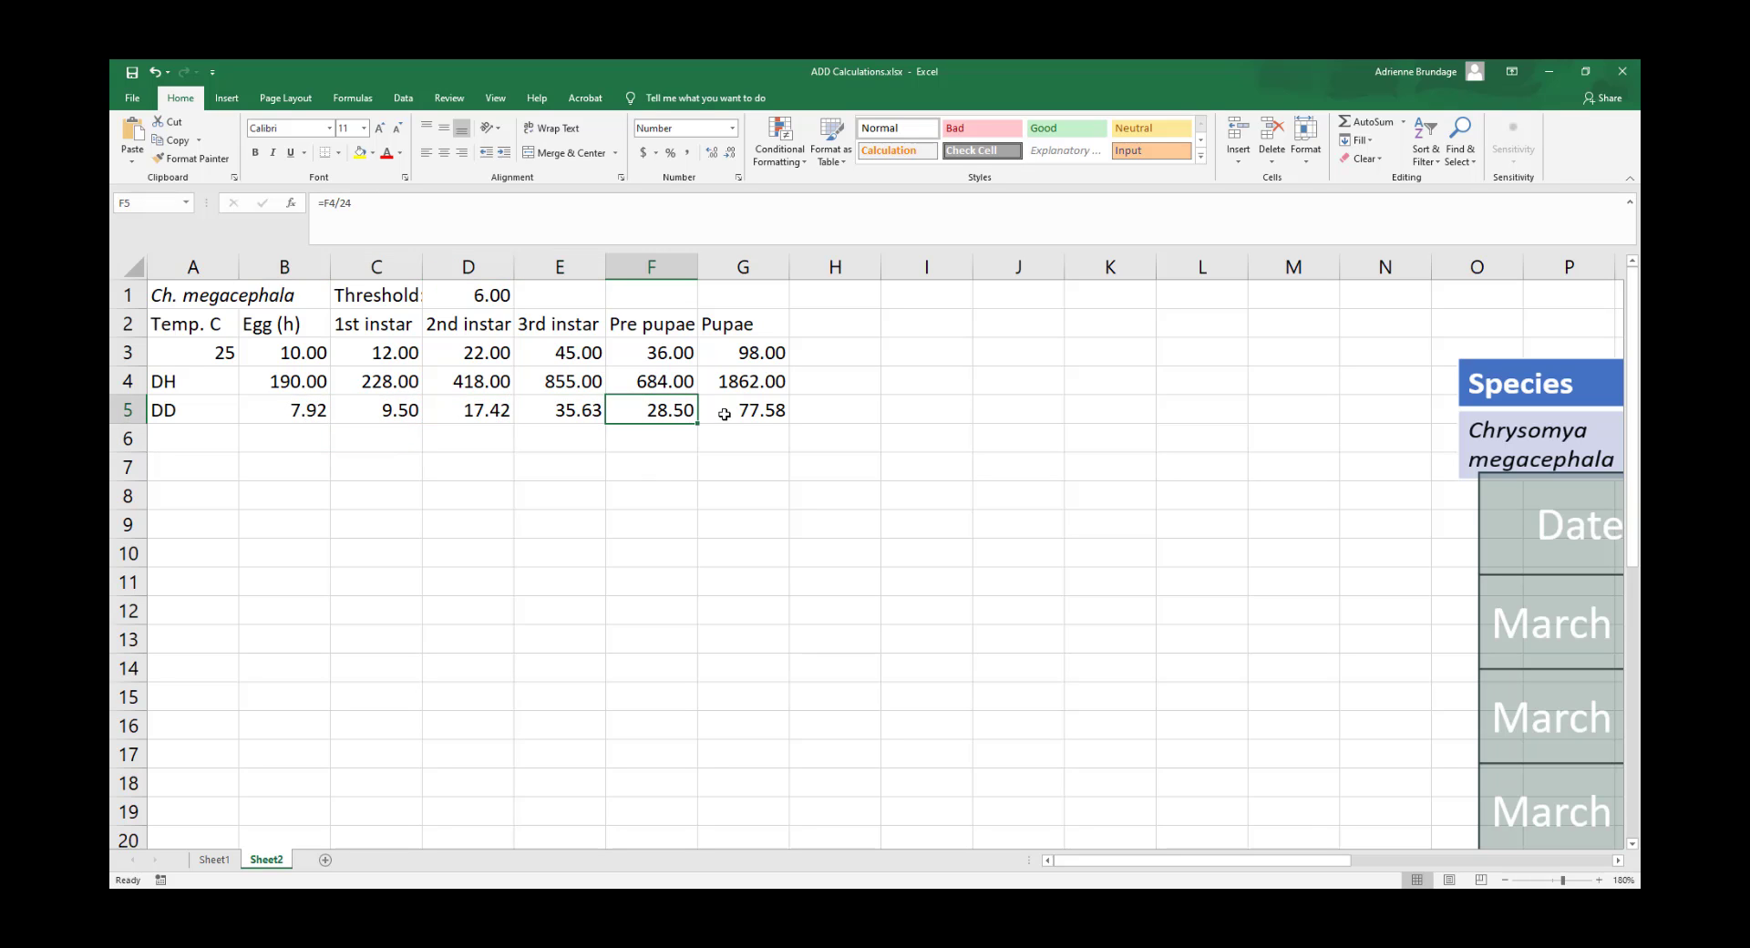
left_click(724, 416)
left_click(445, 438)
left_click(387, 453)
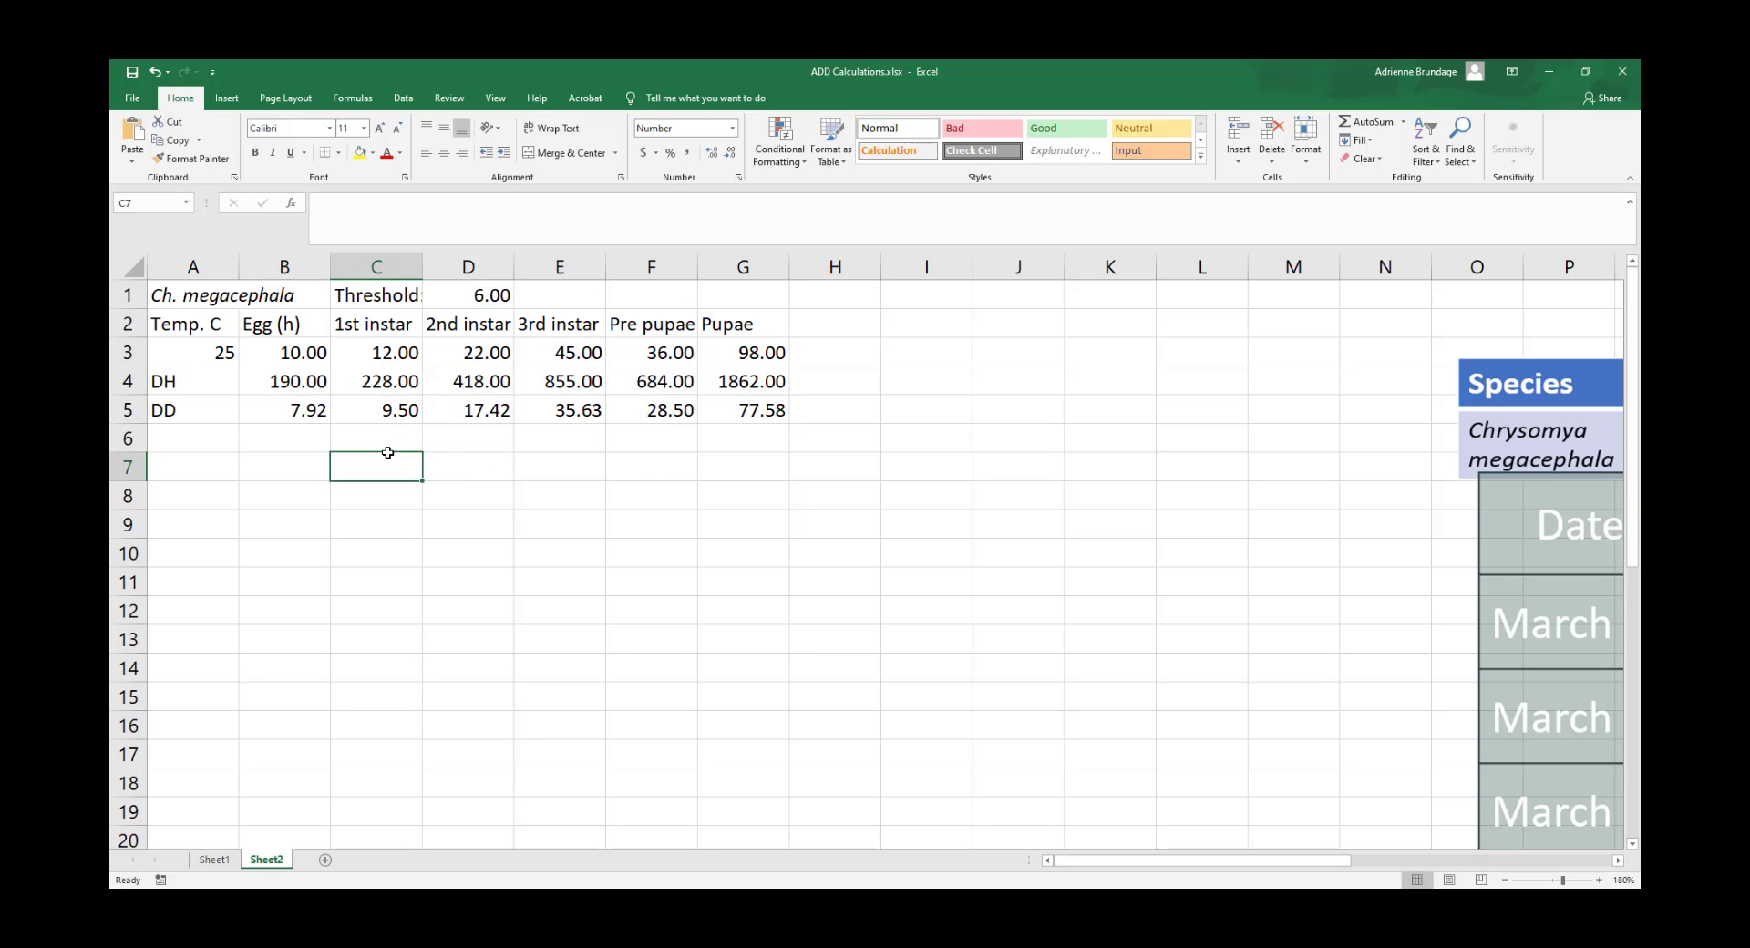
left_click(387, 442)
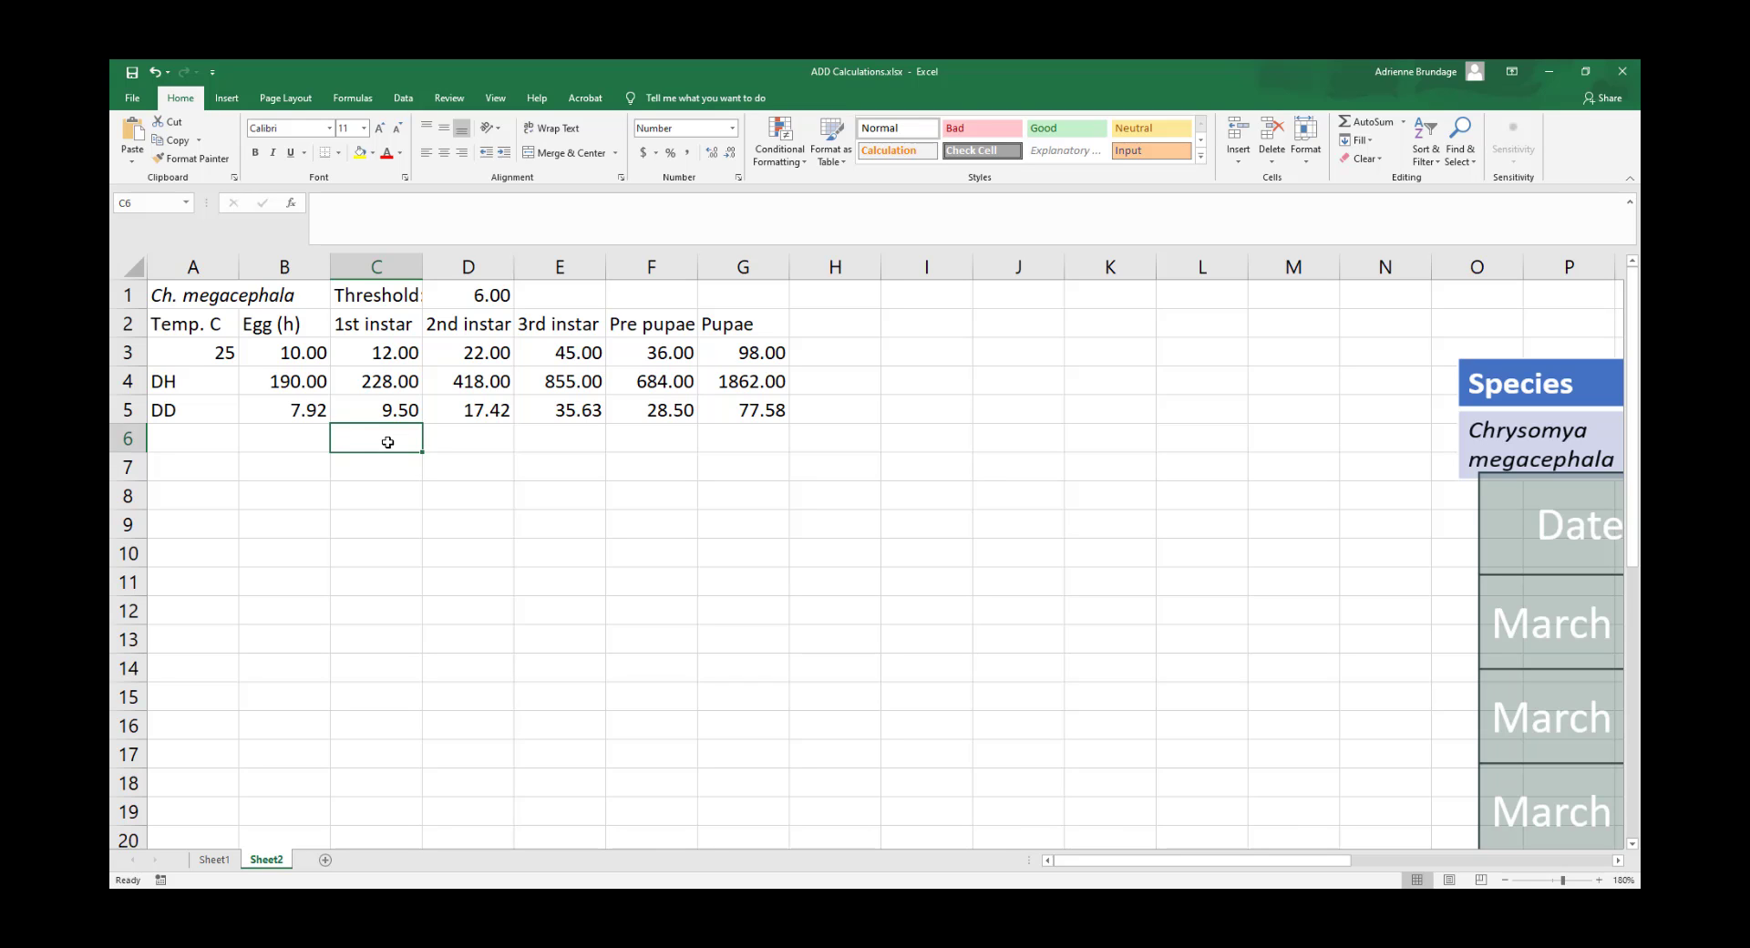
Enter 'End of egg' in B6 and 'End of 1st' in C6
type("En")
key("BackSpace")
key("BackSpace")
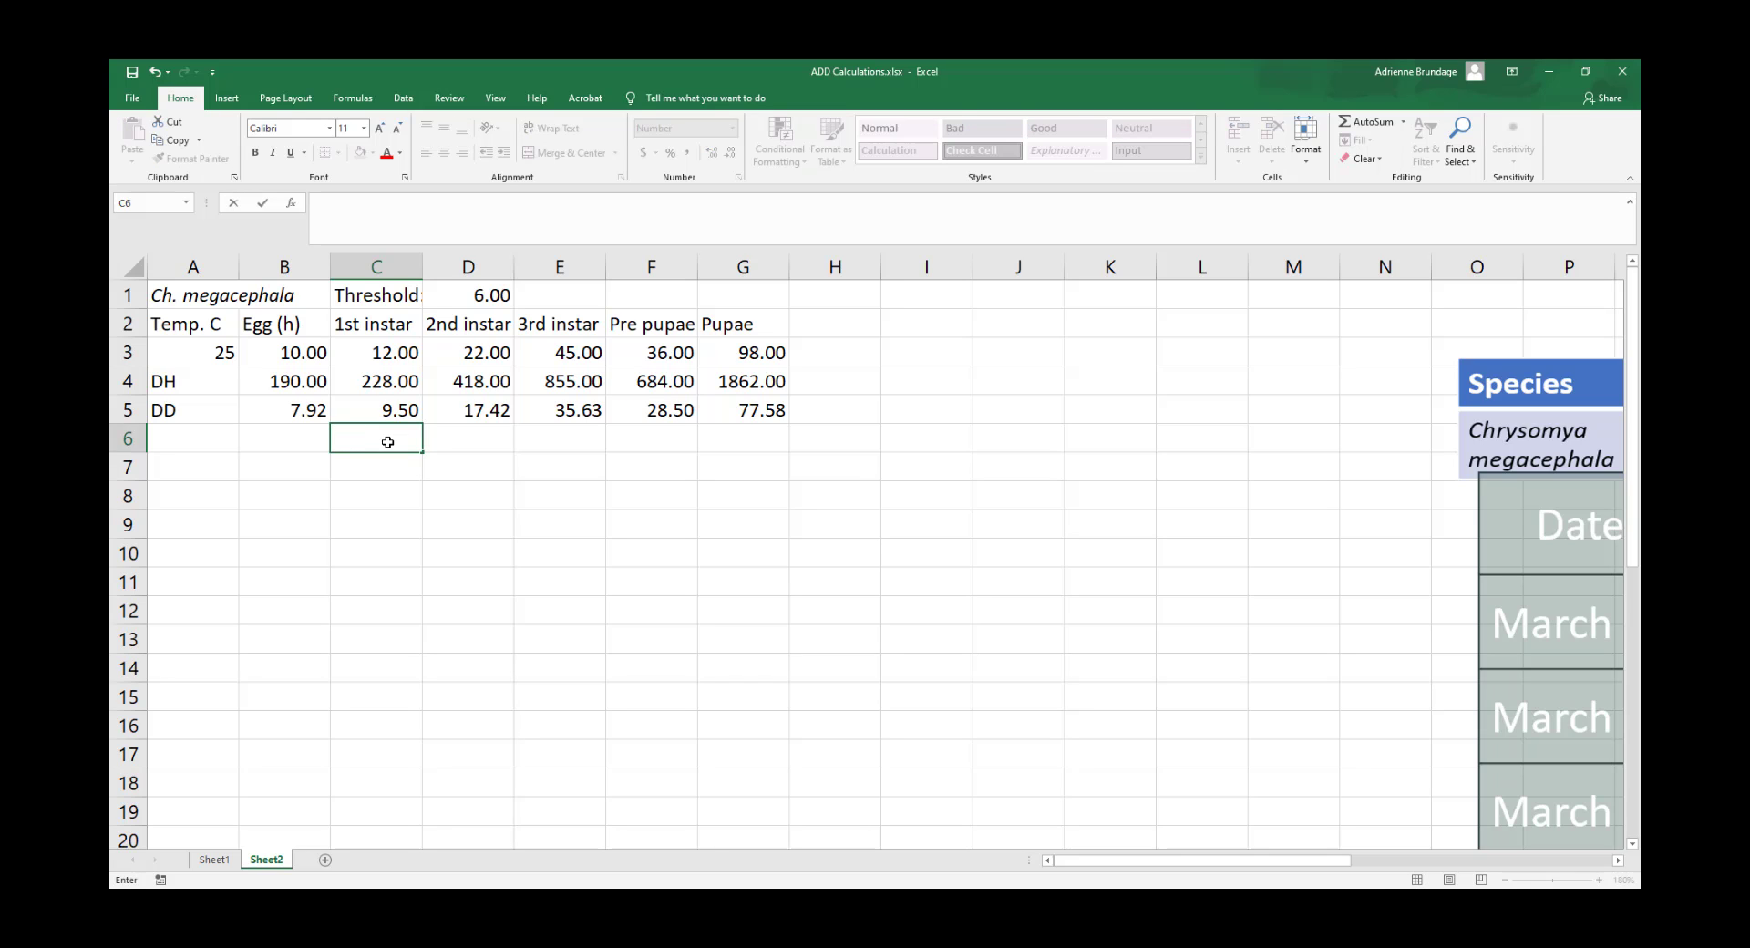
left_click(284, 437)
type("End of egg")
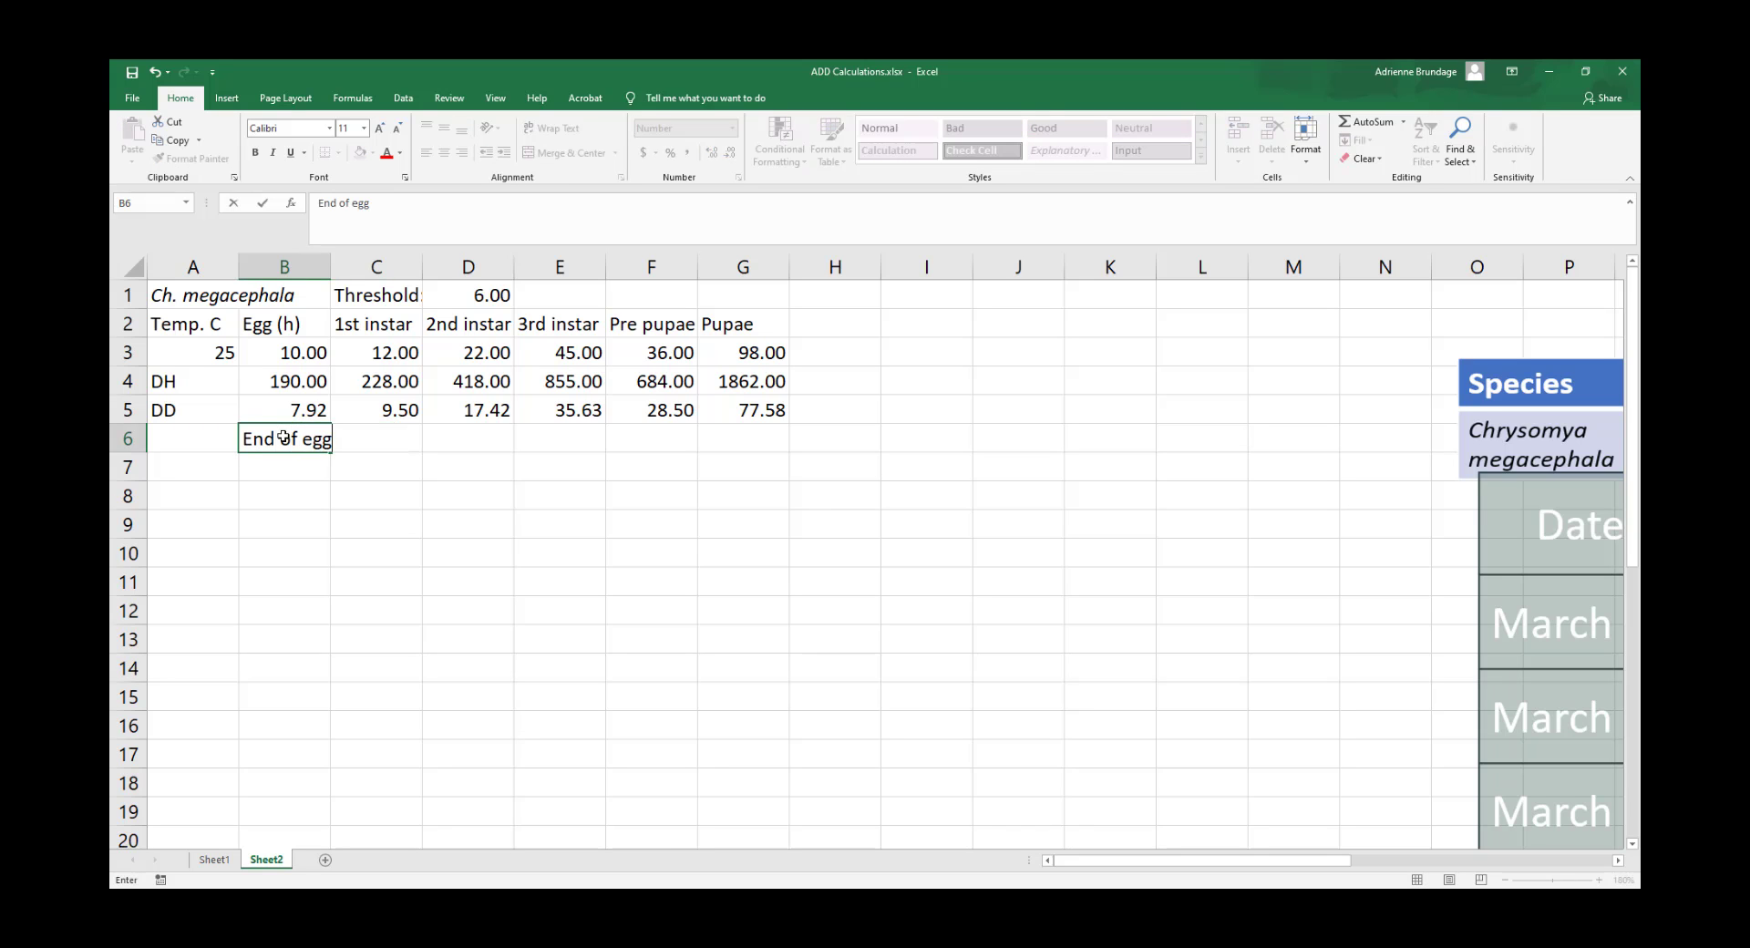
key("Tab")
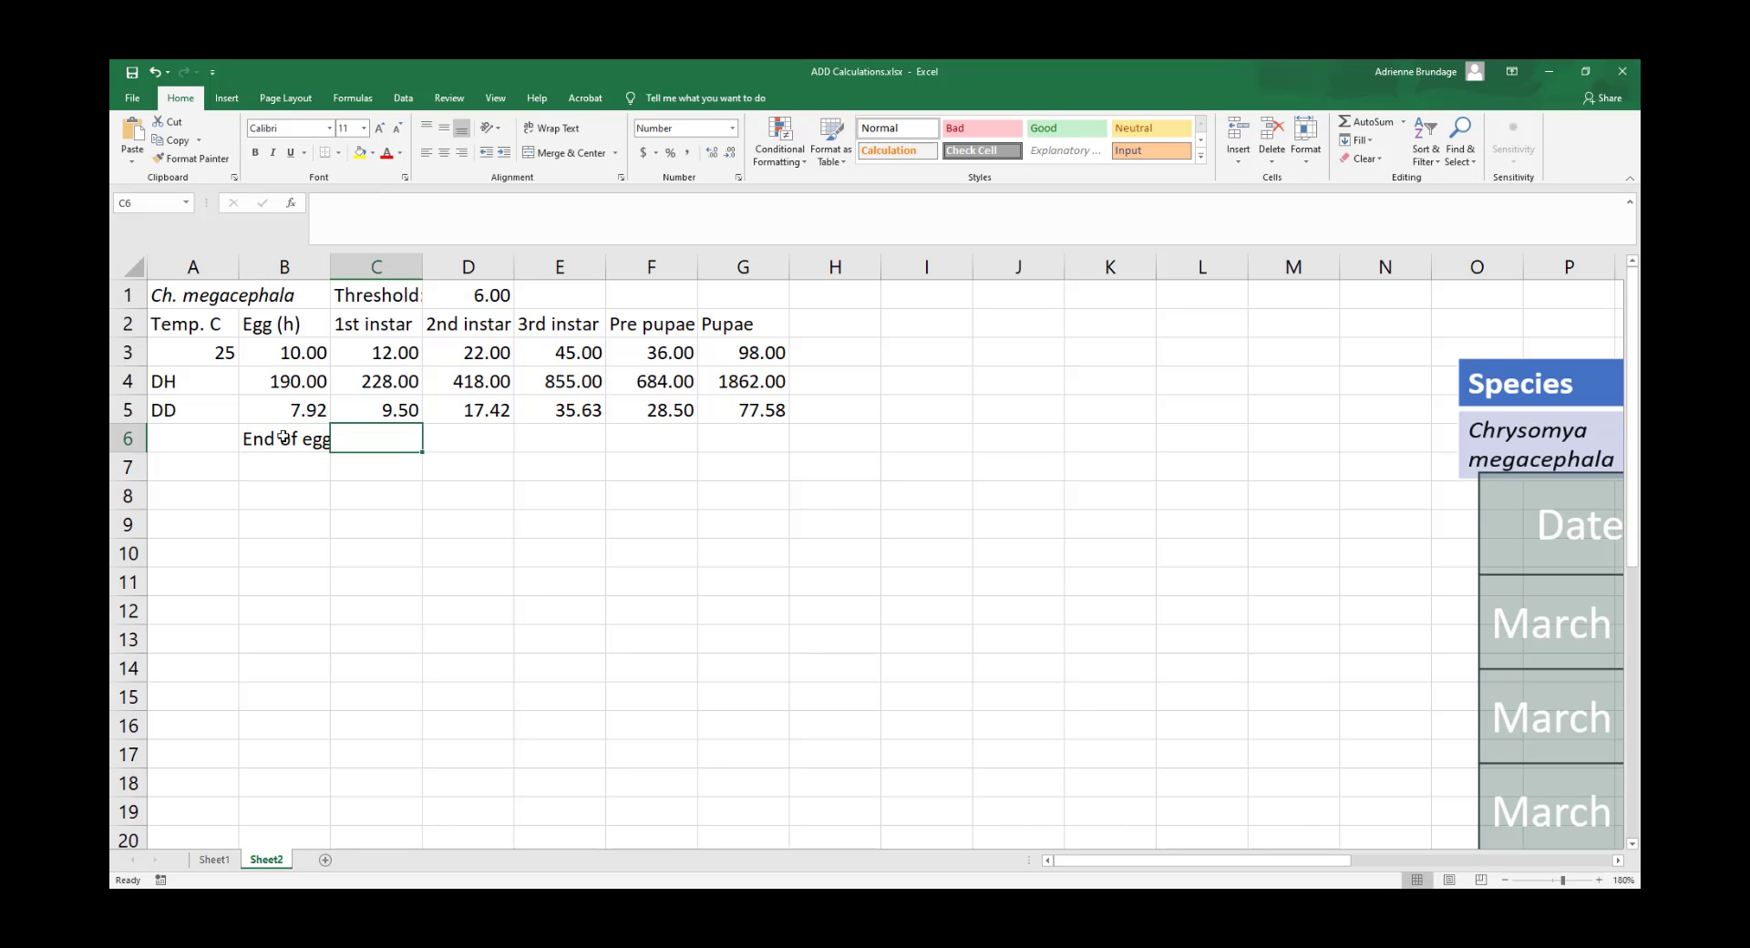
type("end")
key("BackSpace")
key("BackSpace")
key("BackSpace")
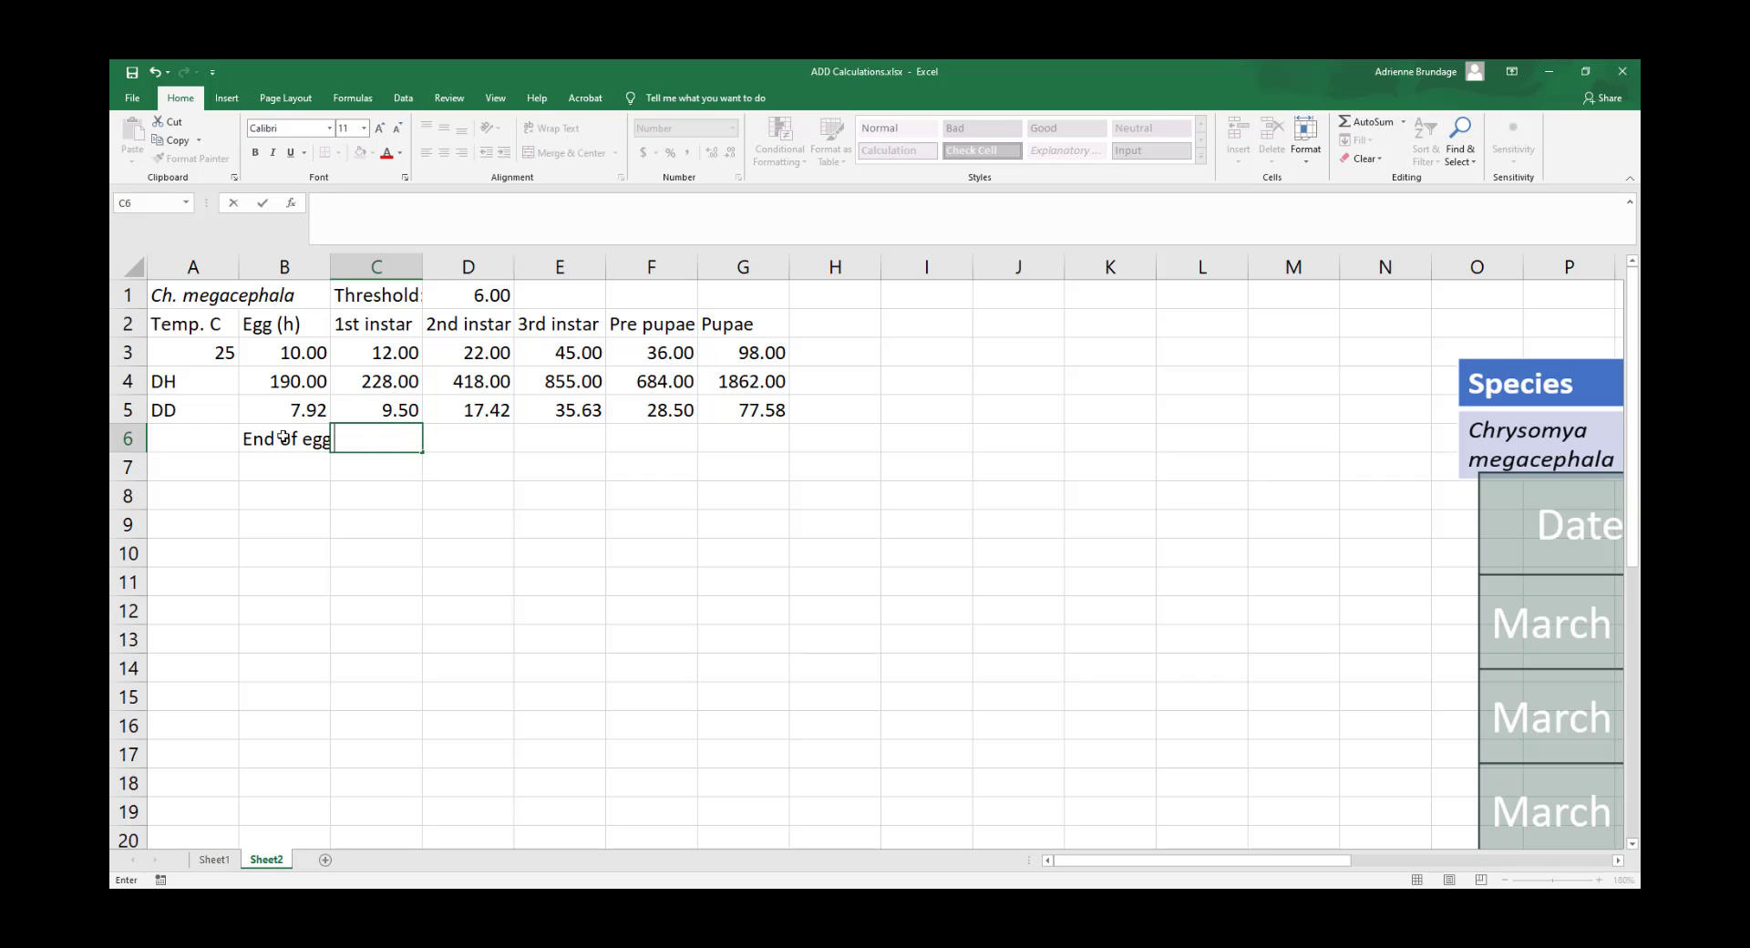
type("End of 2")
key("BackSpace")
type("1st")
key("Tab")
Enter 'End of 2nd', 'End of 3rd', 'End pf Pre' and 'End of Pupae' in D6:G6
type("End")
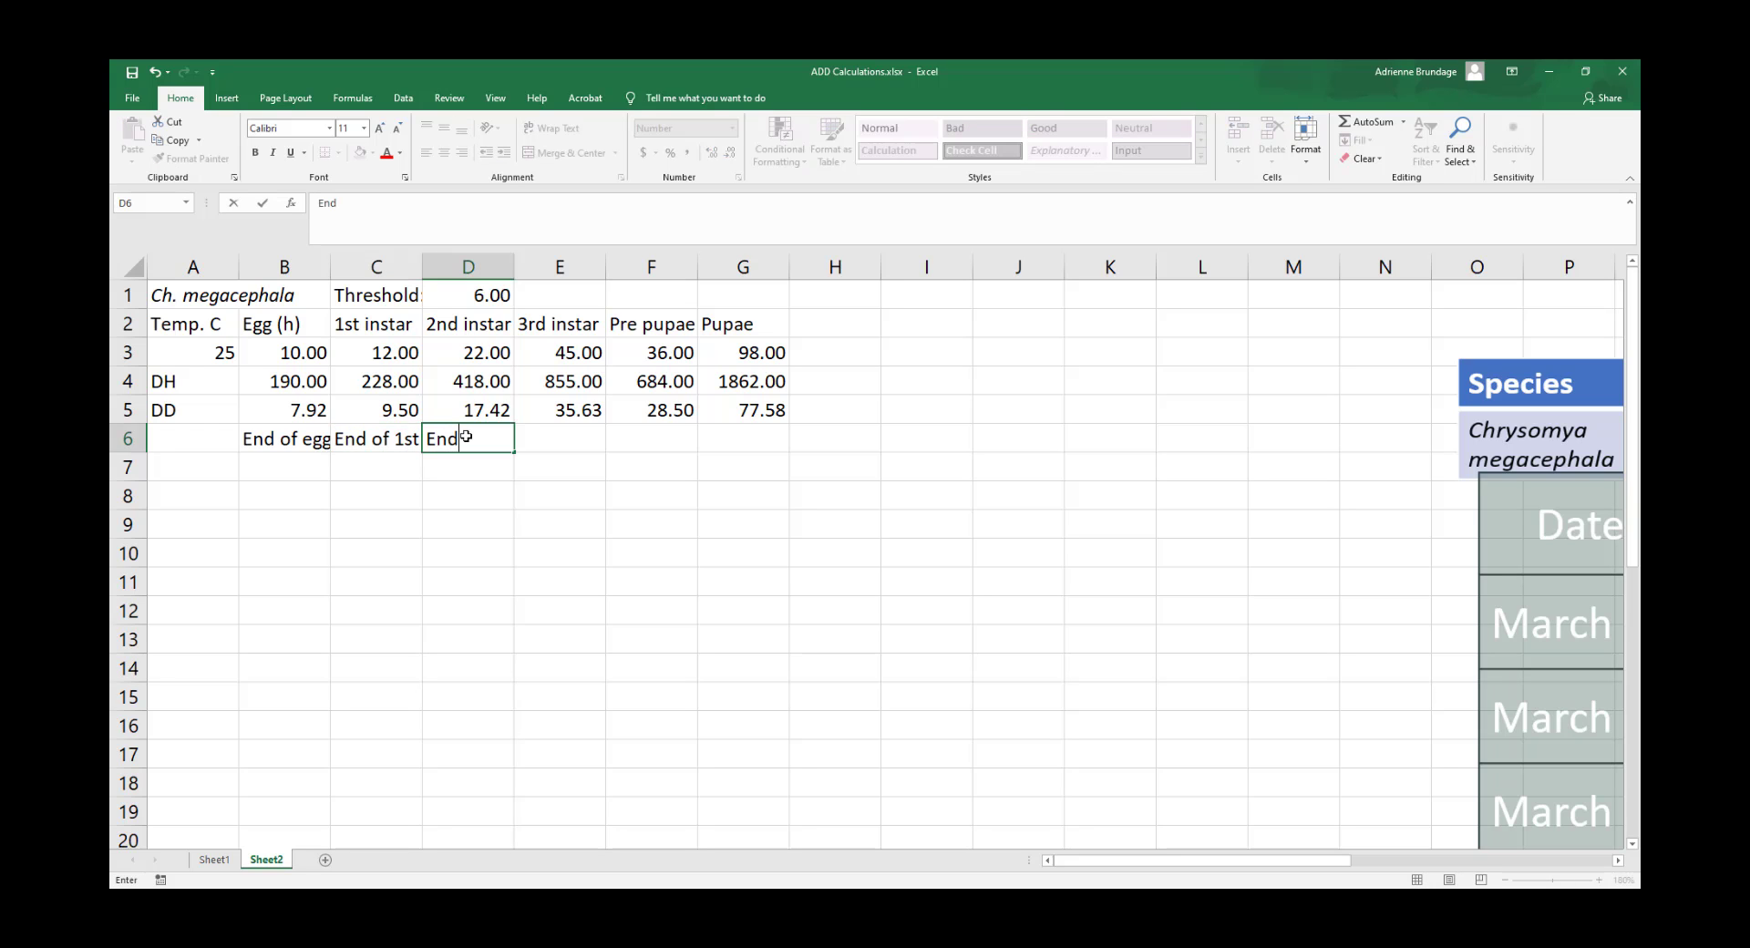
type(" of 2nd")
key("Tab")
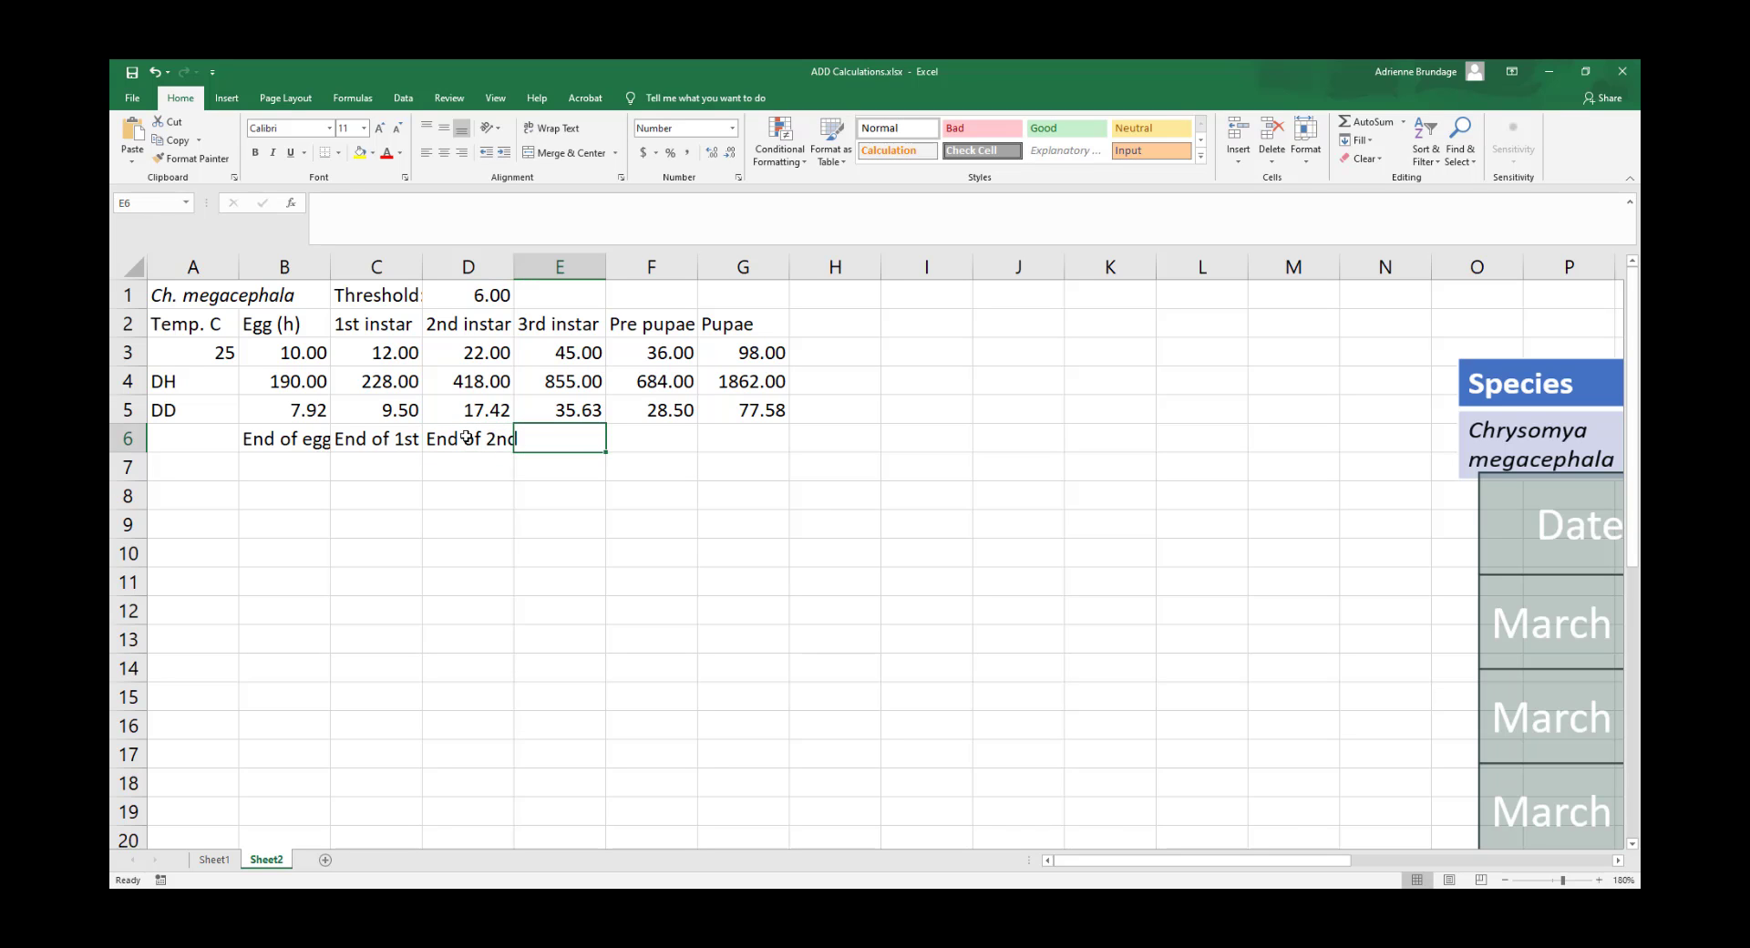
type("End of 3rd")
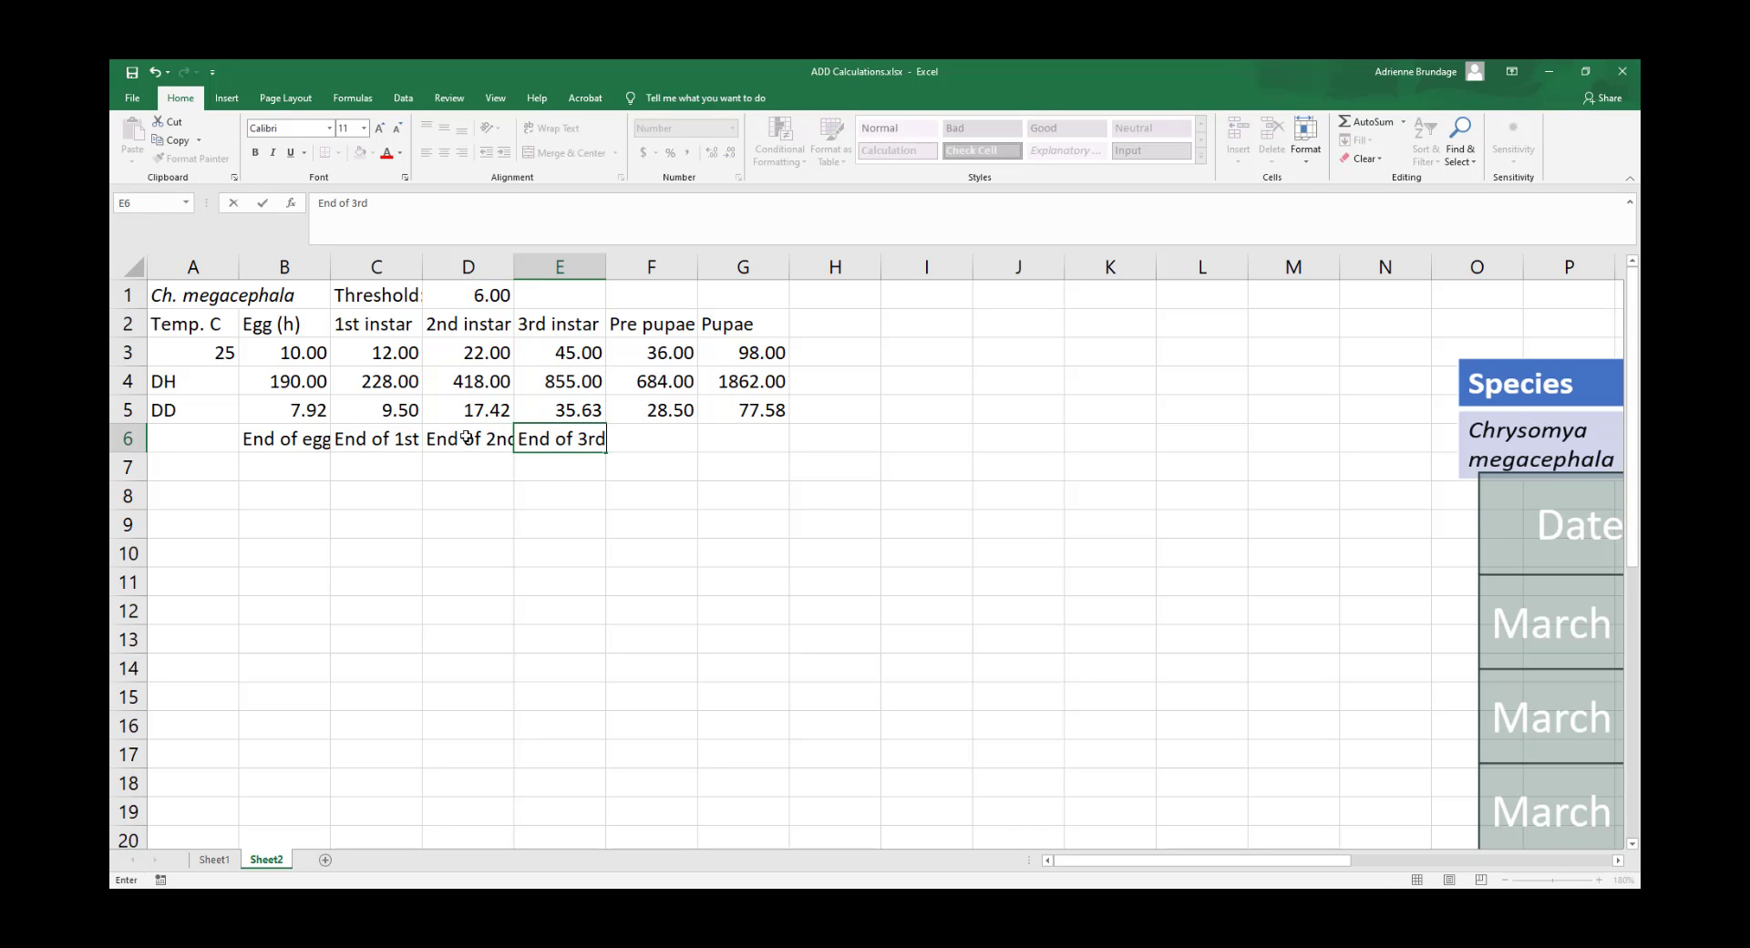
key("Tab")
type("End p")
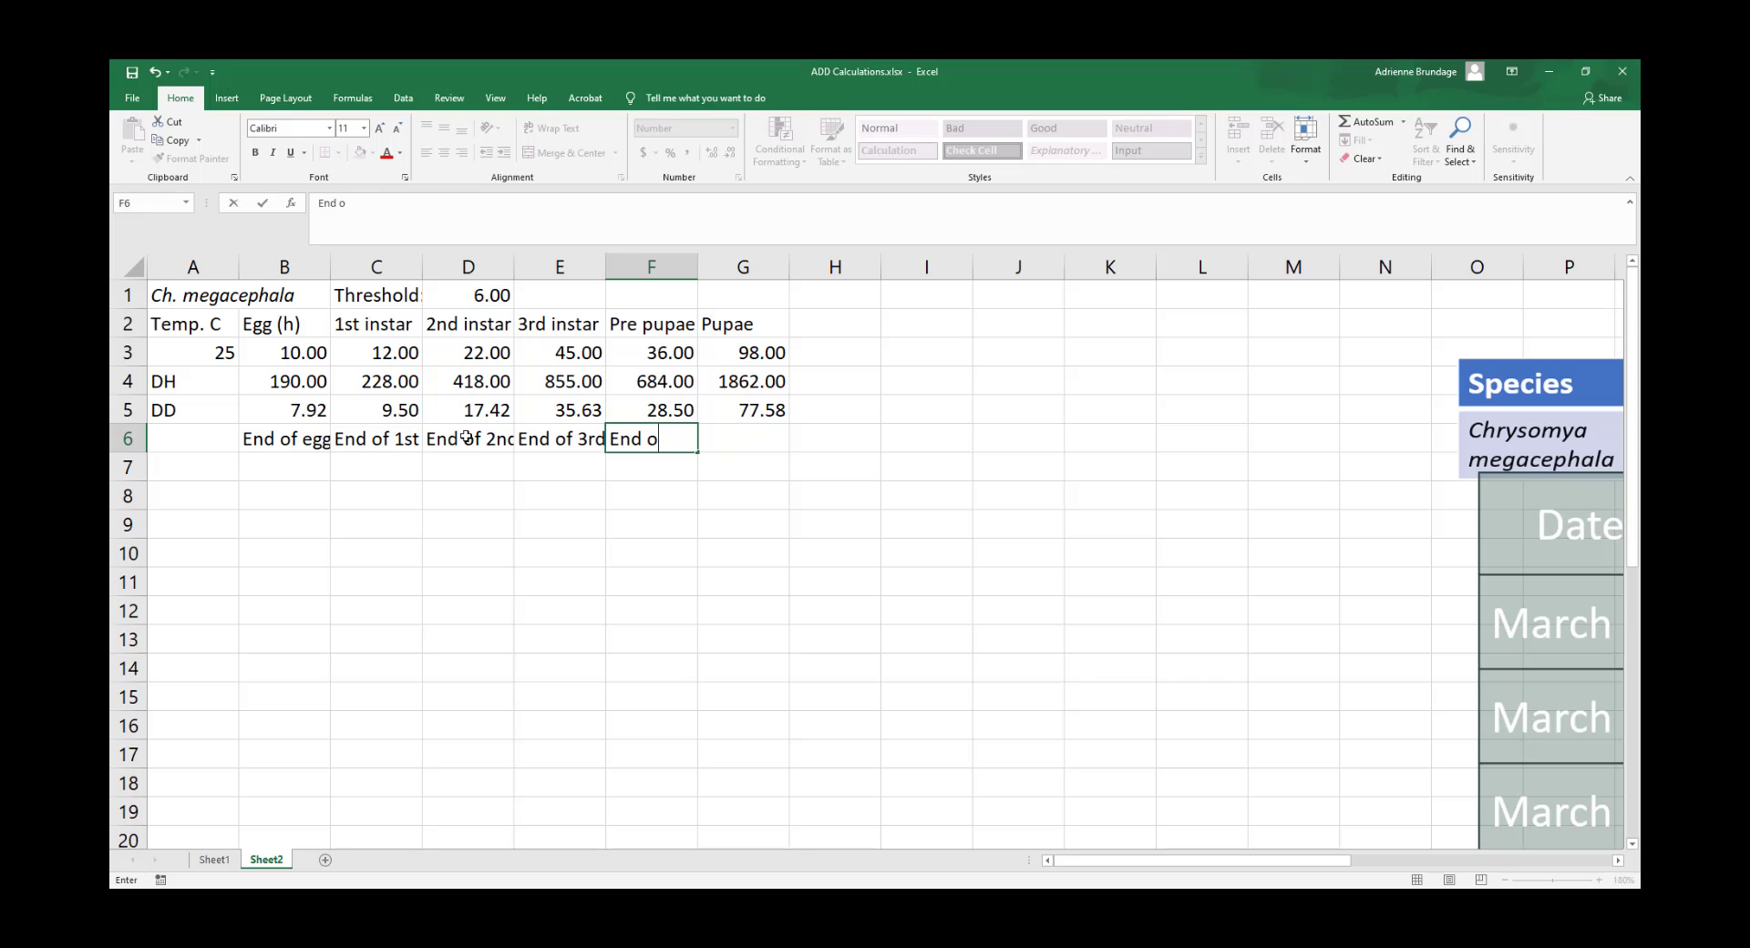
type("f Pre")
key("Tab")
type("En")
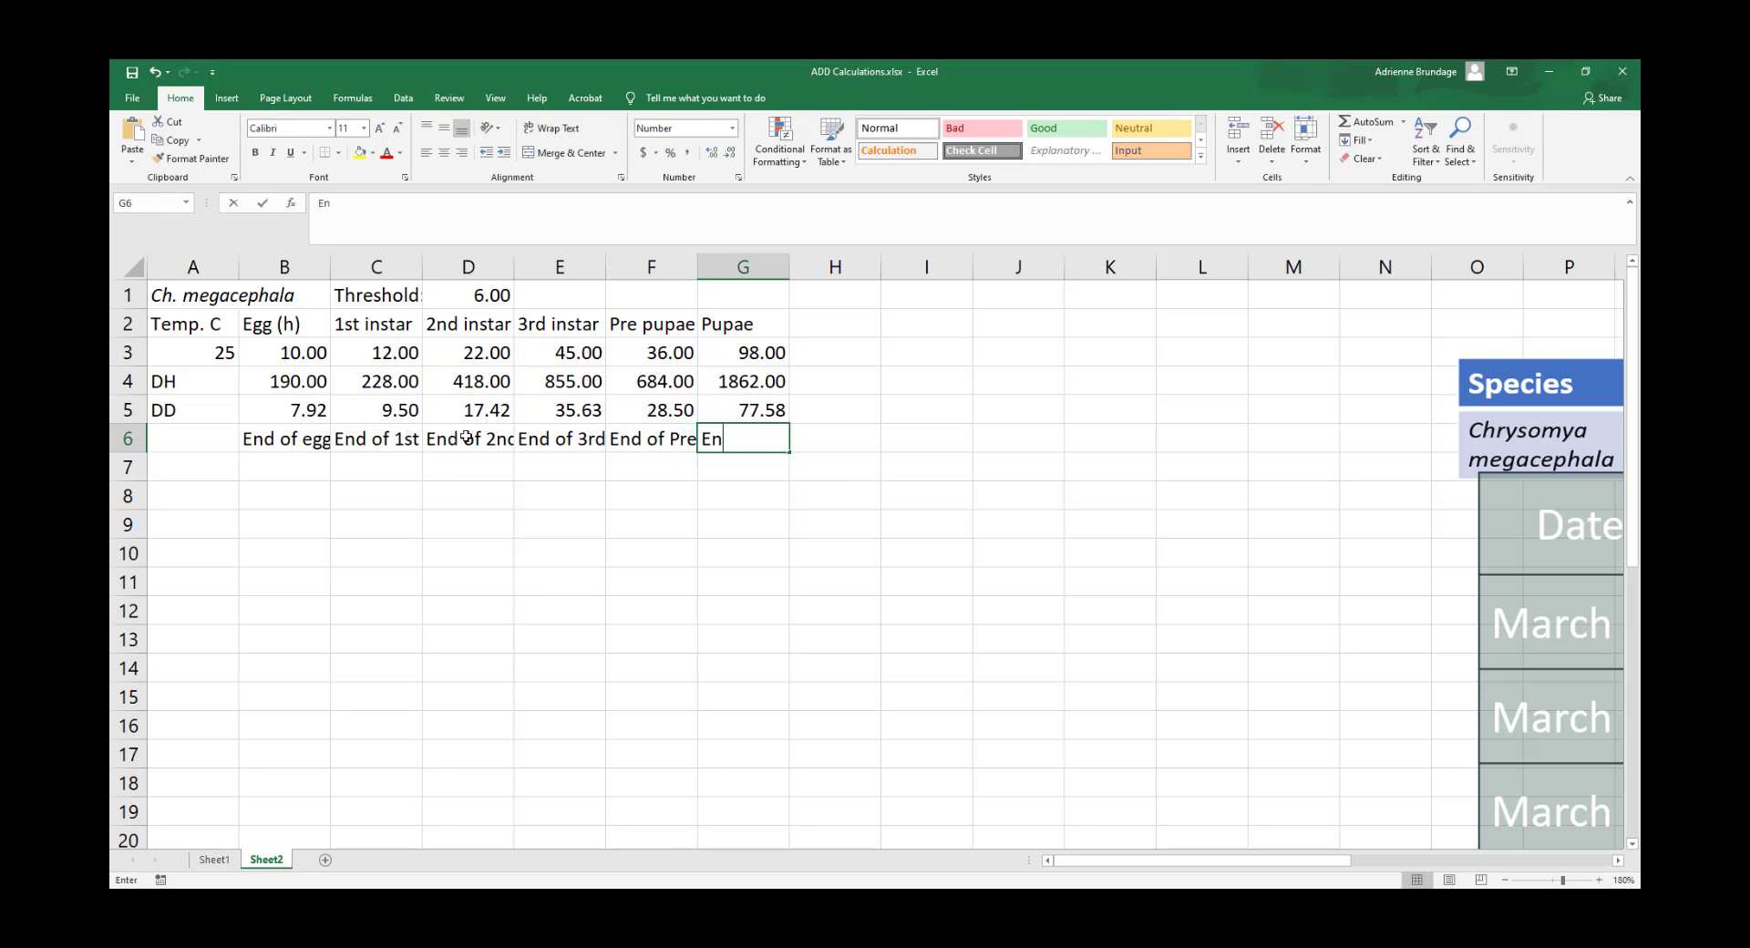
type("d of Pupae")
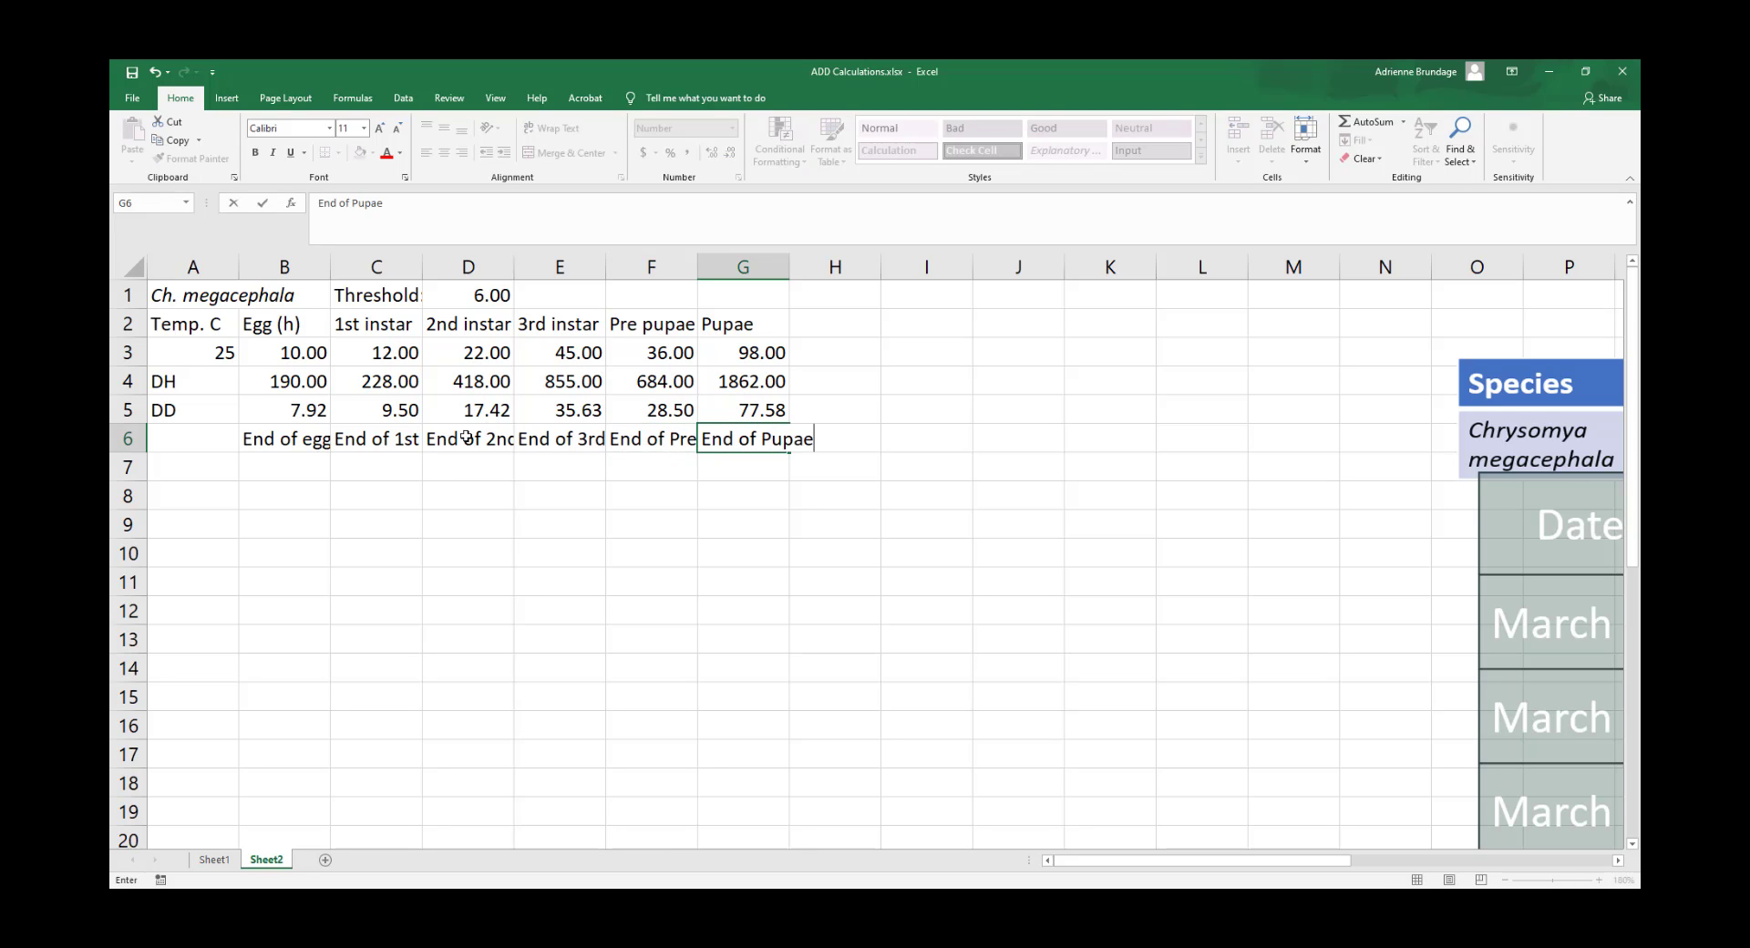
key("Return")
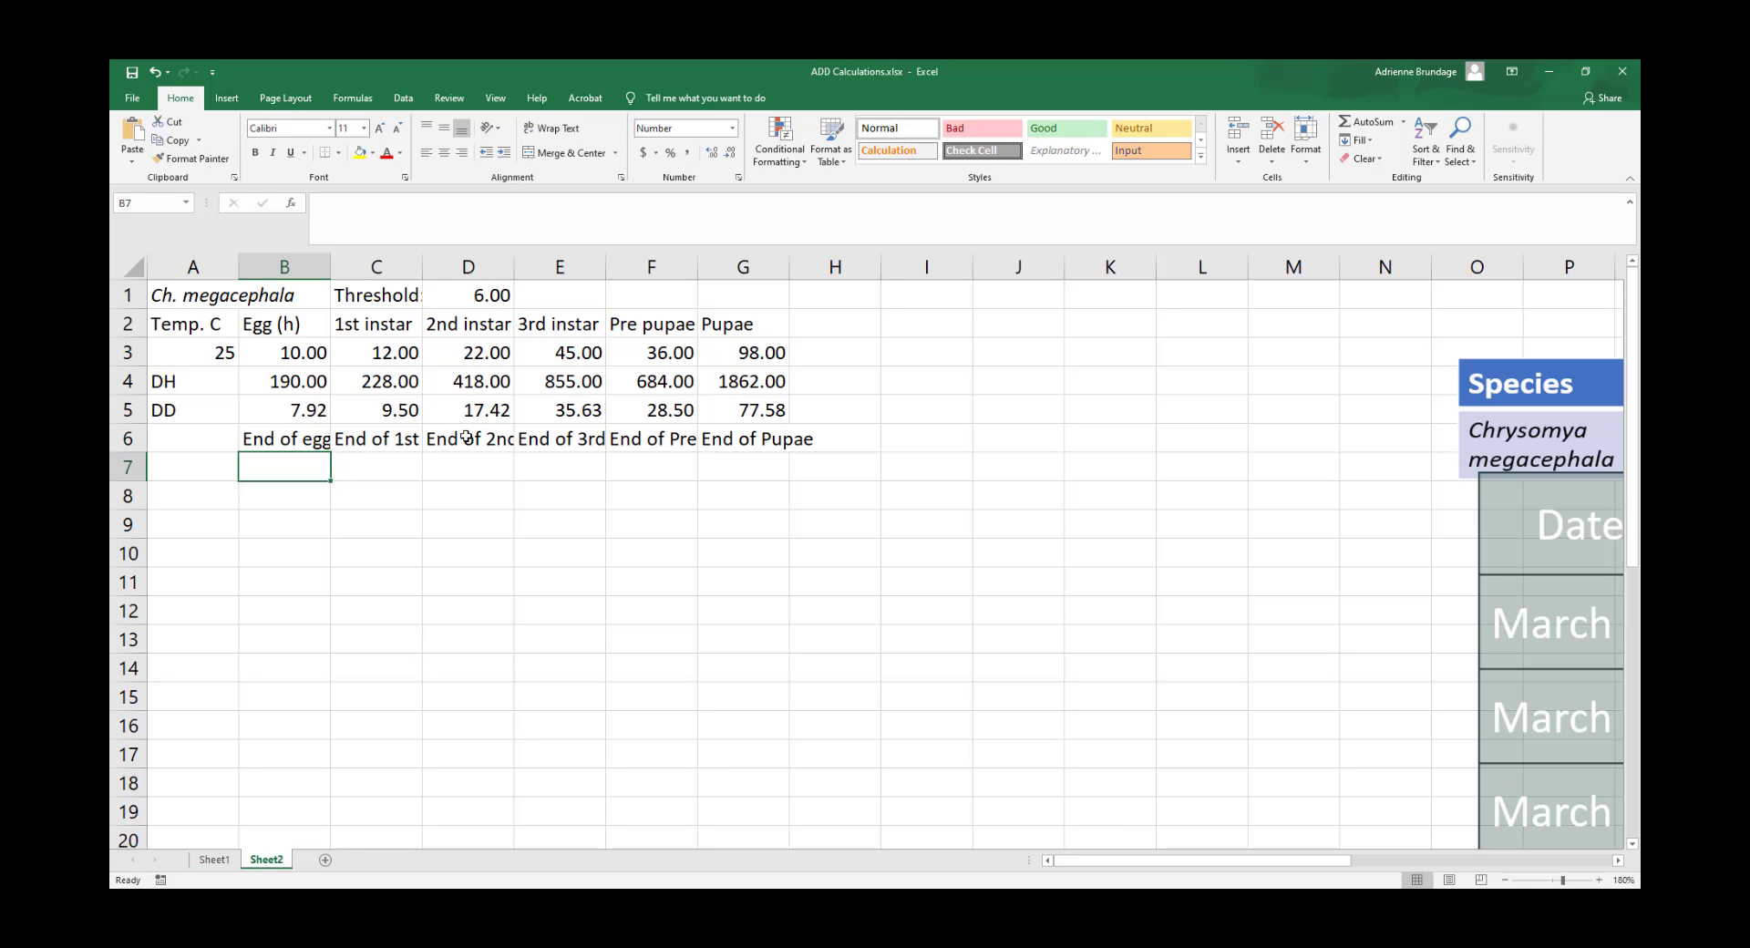
Enter 'DD' in A7, then correct it to 'ADD' in the formula bar
left_click_drag(309, 478, 309, 475)
left_click(310, 381)
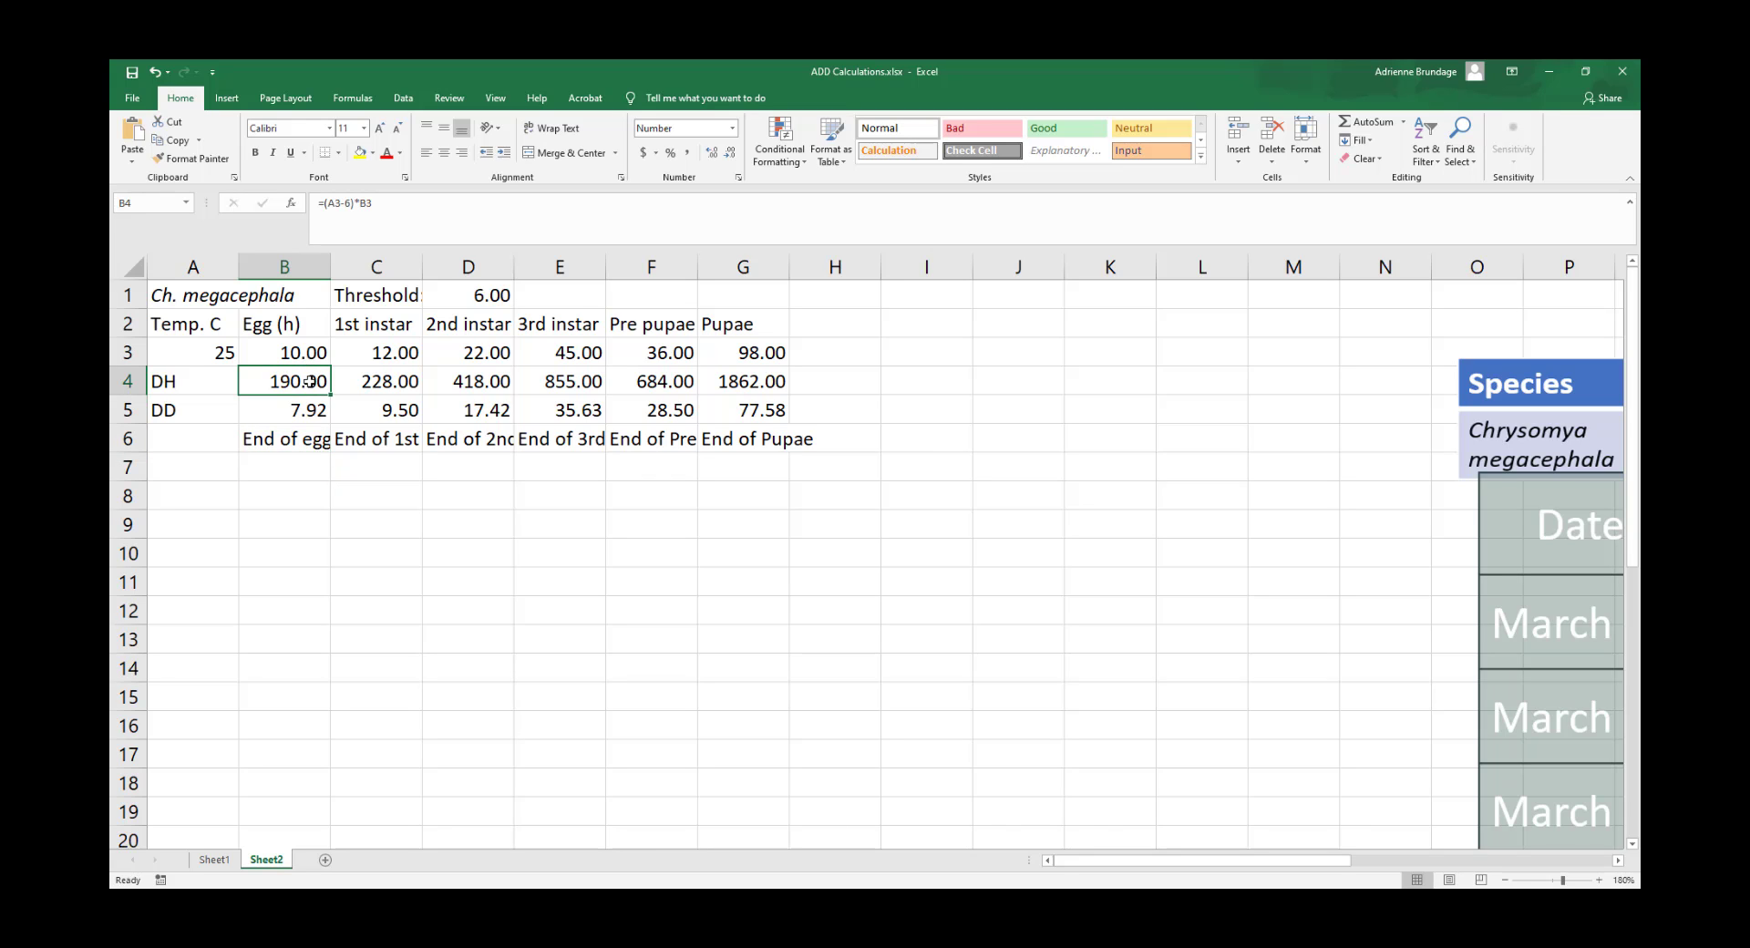
left_click(314, 406)
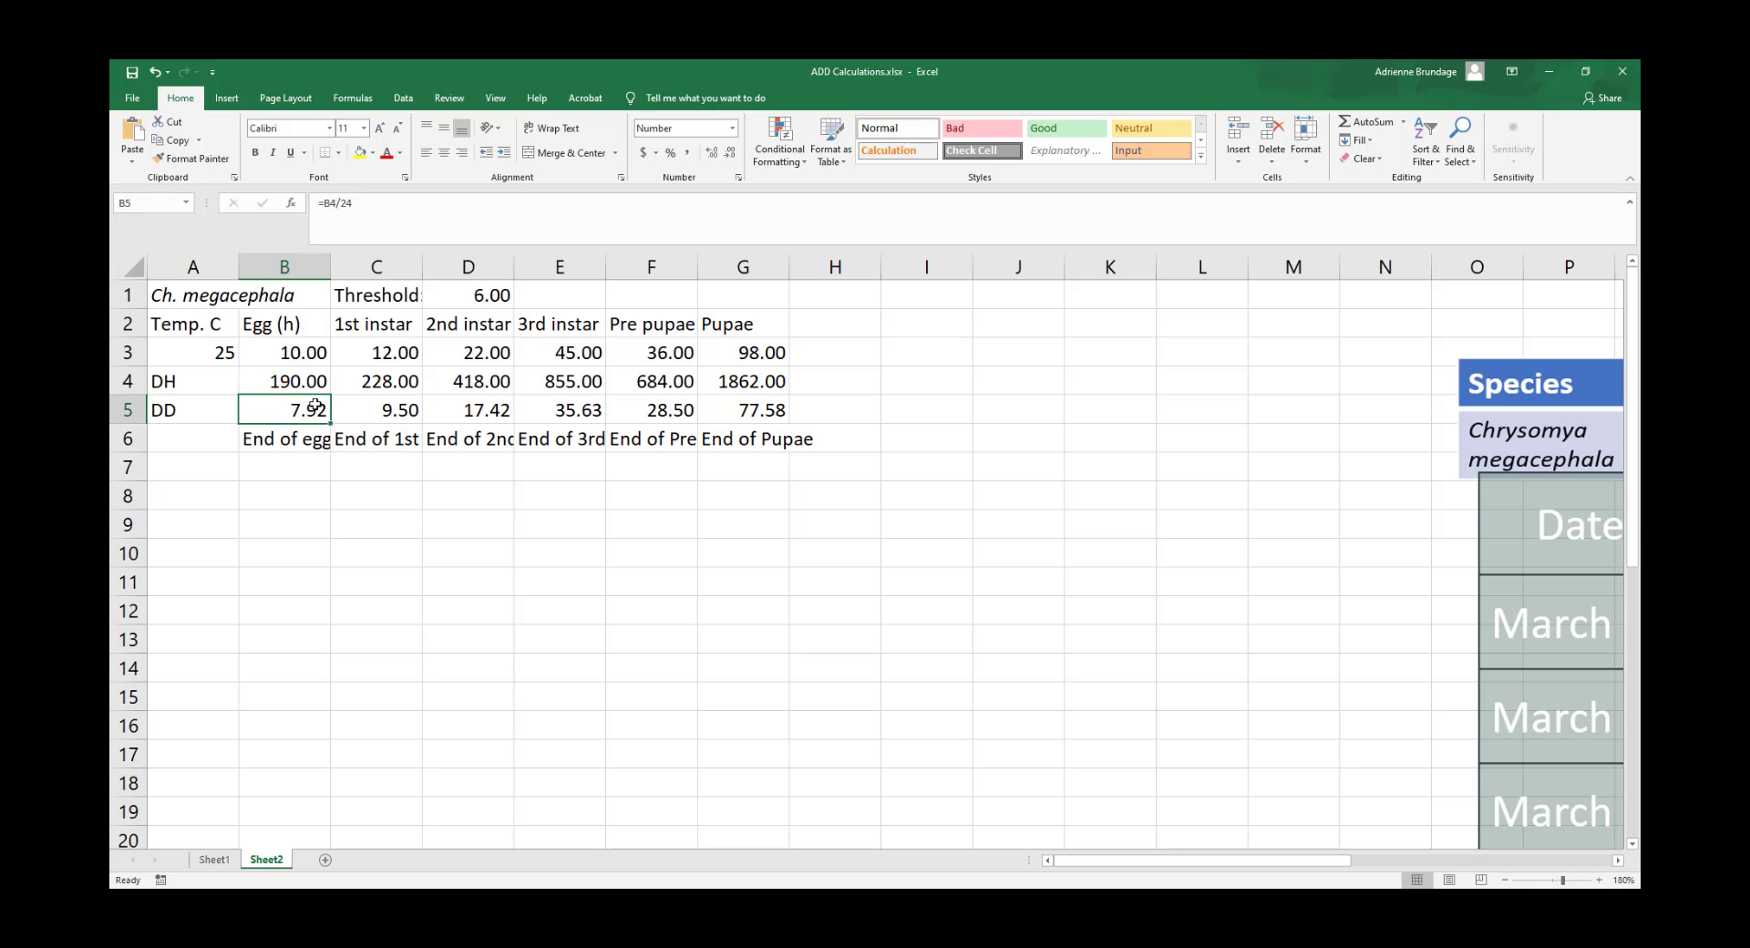
left_click(182, 474)
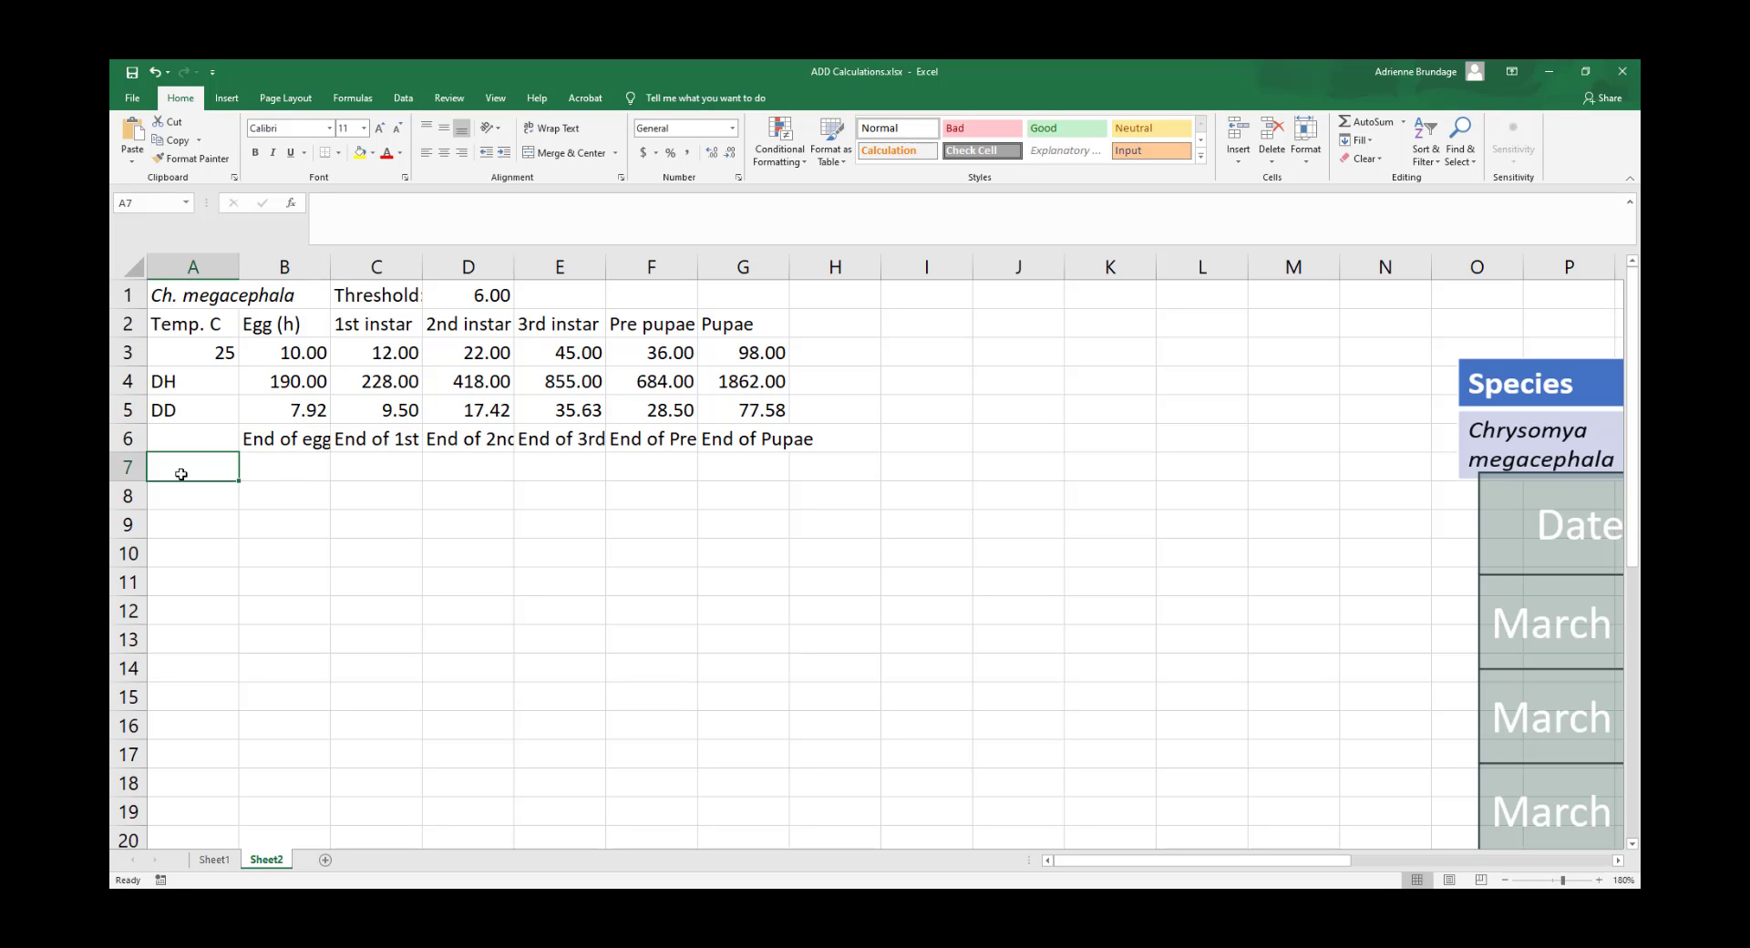
type("DD")
key("Tab")
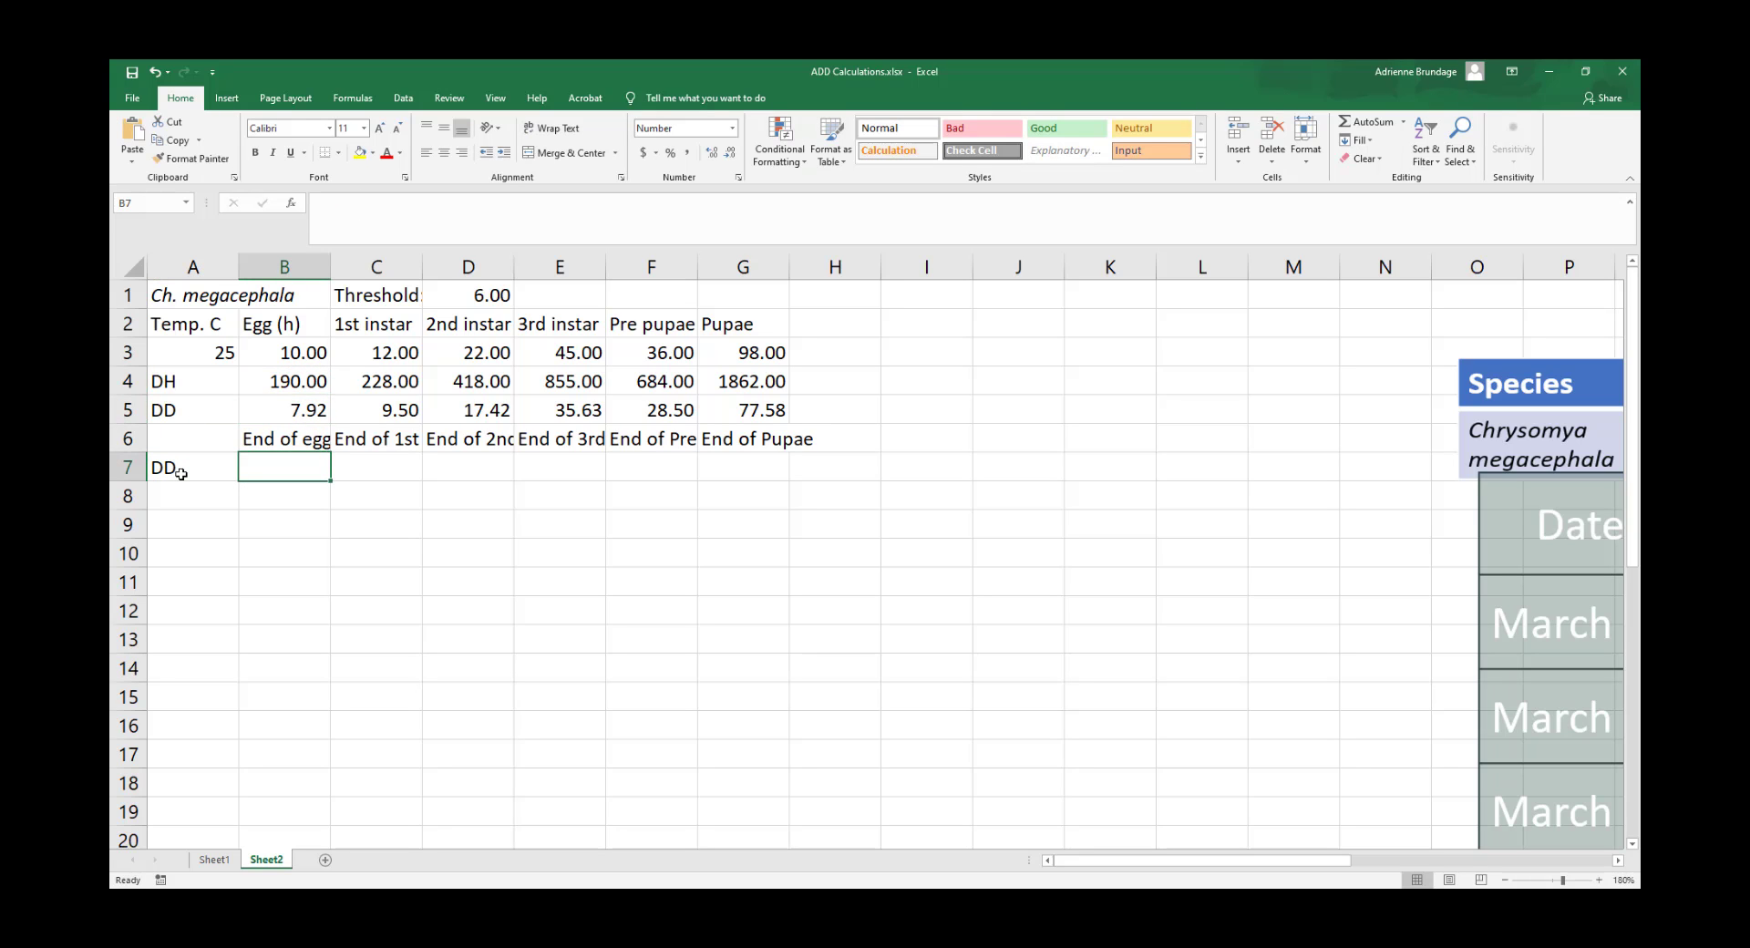
left_click(182, 474)
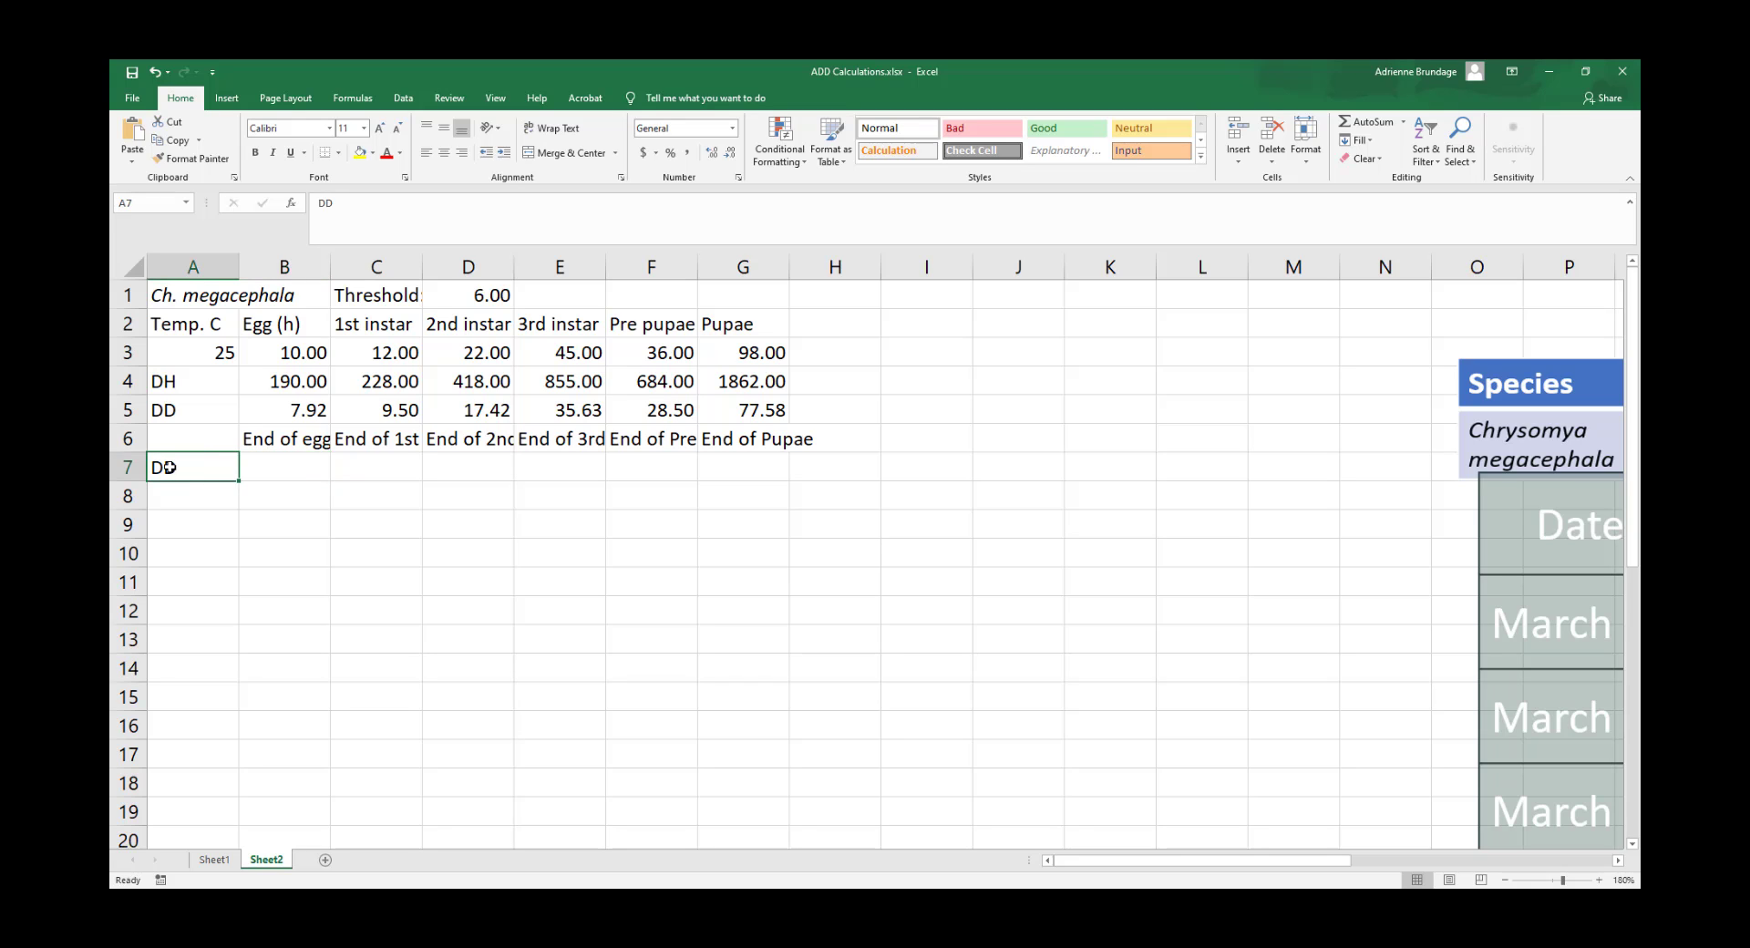
left_click(319, 201)
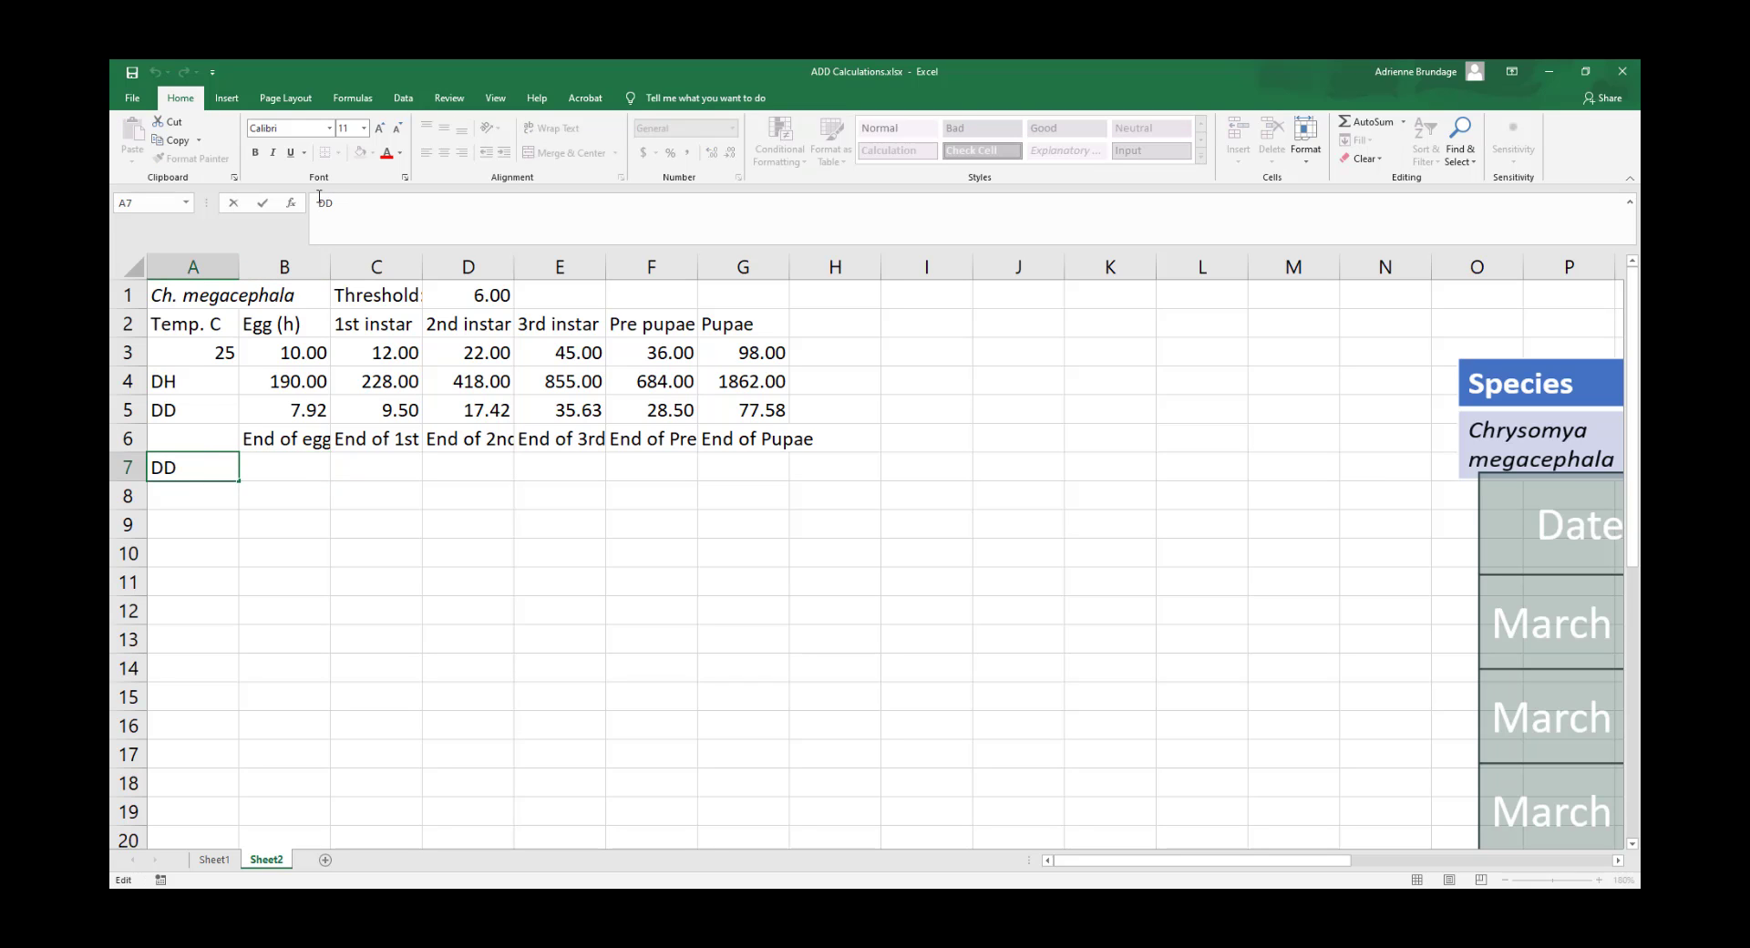
type("A")
left_click(277, 470)
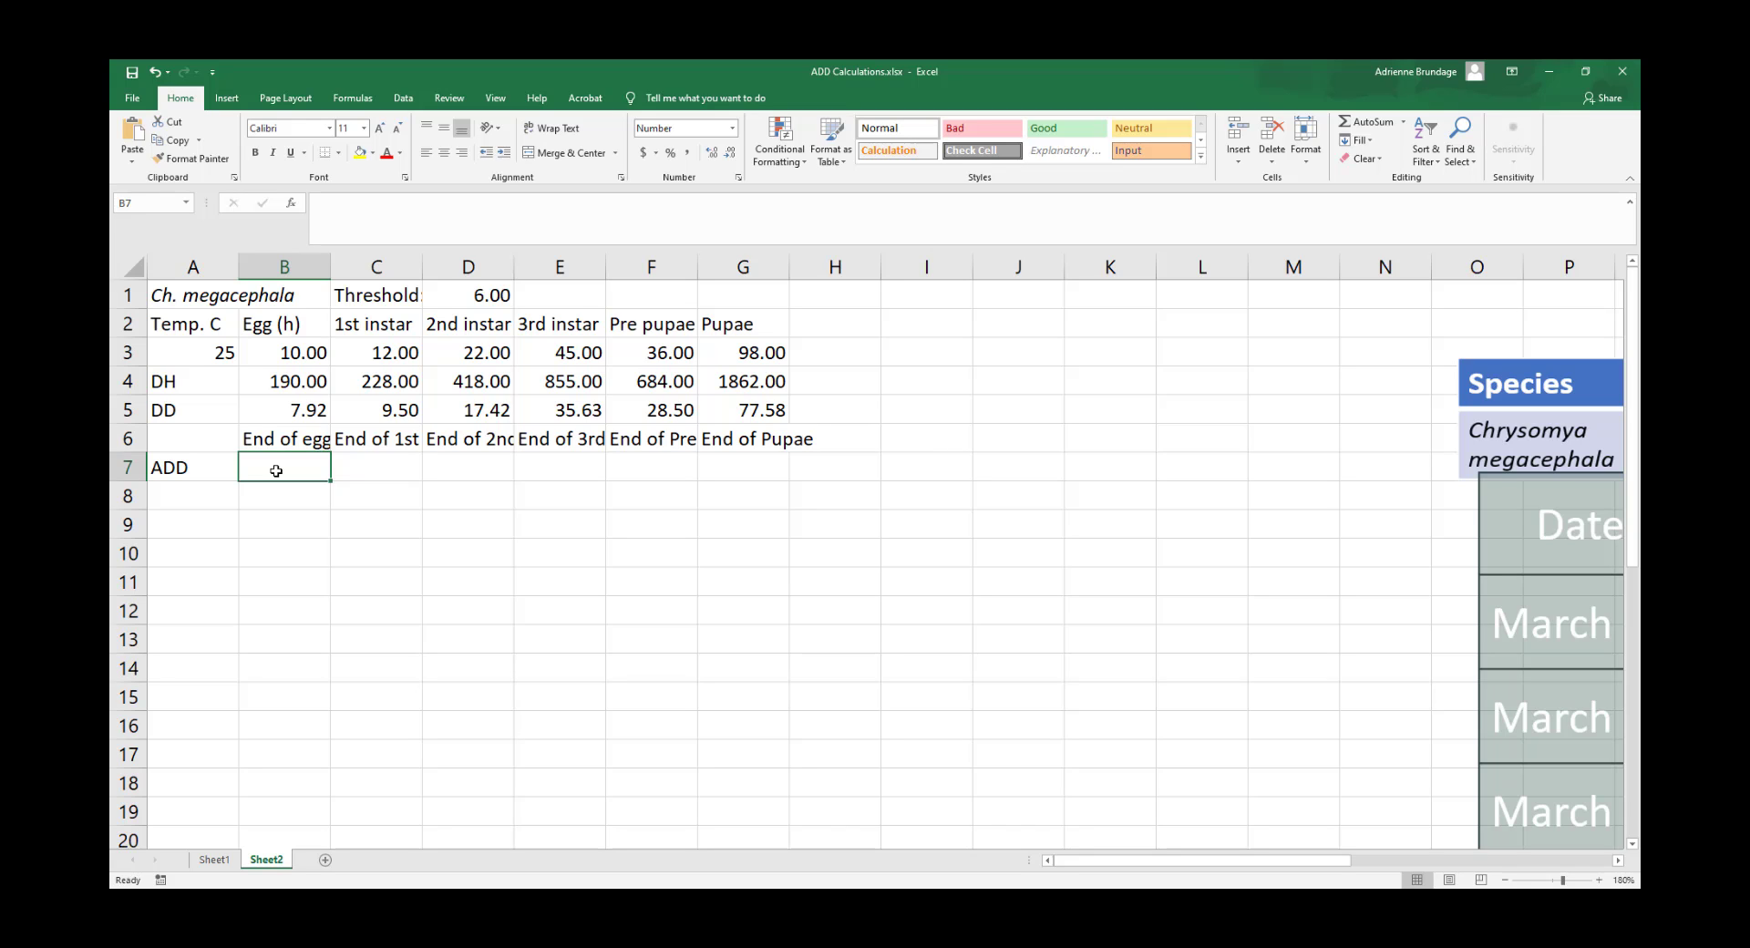
Enter =B5 in B7 so it shows 7.92
left_click(205, 469)
left_click(301, 465)
type("=")
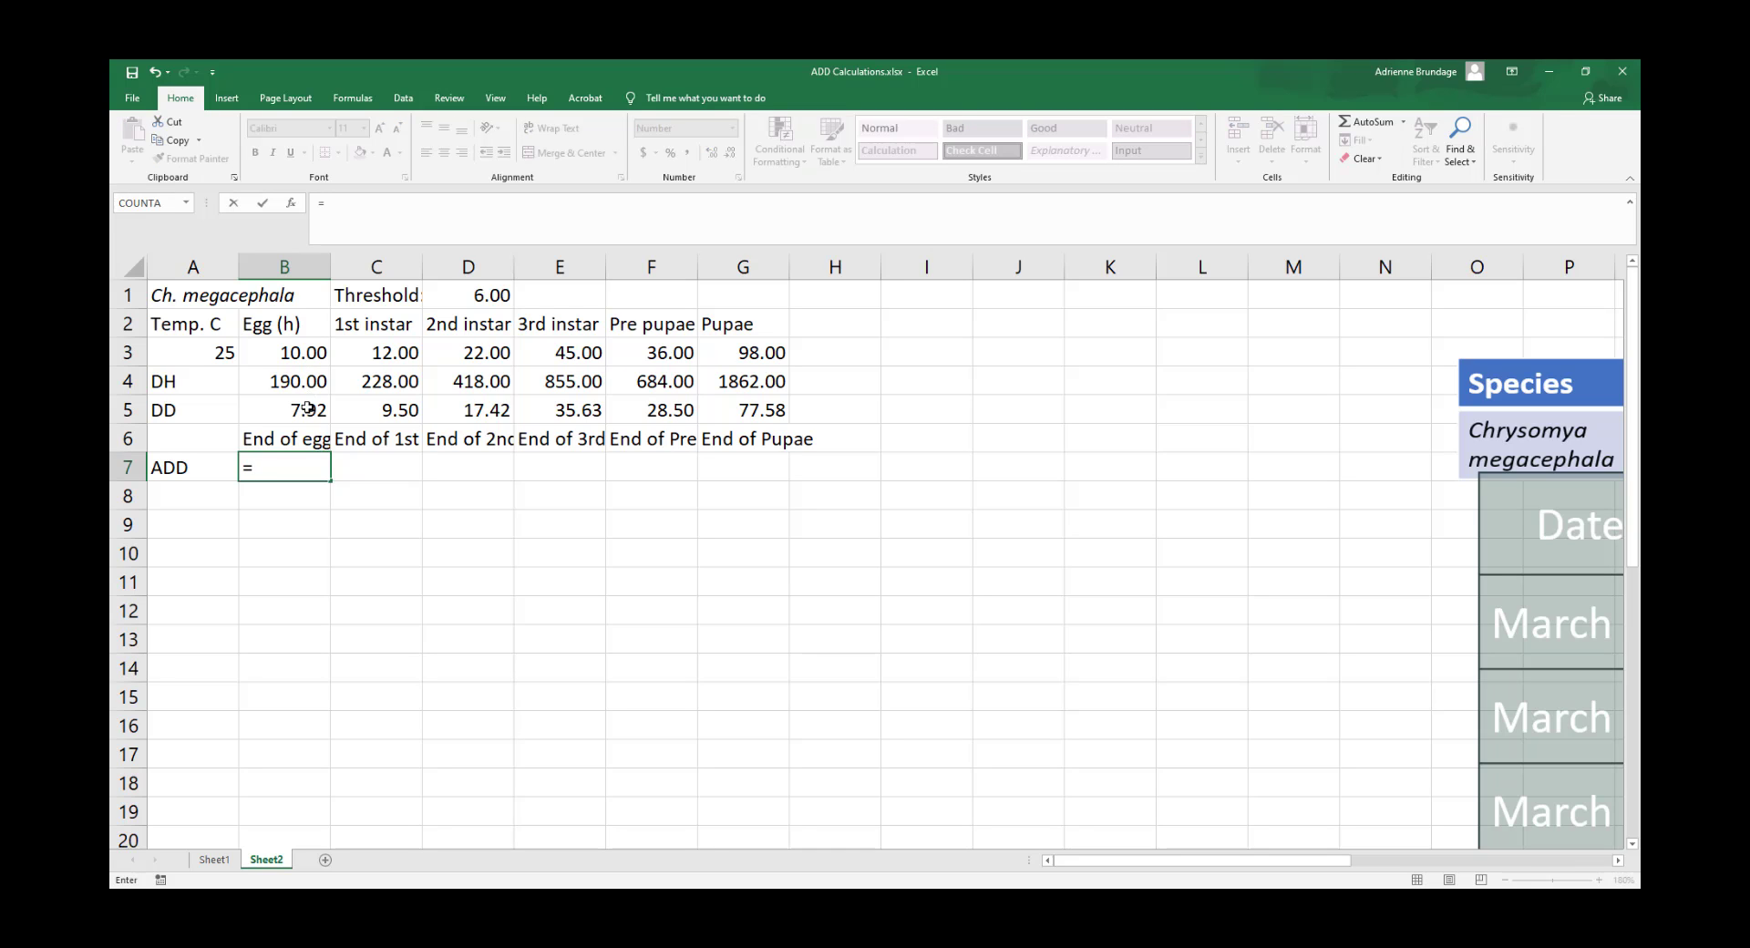
left_click(291, 411)
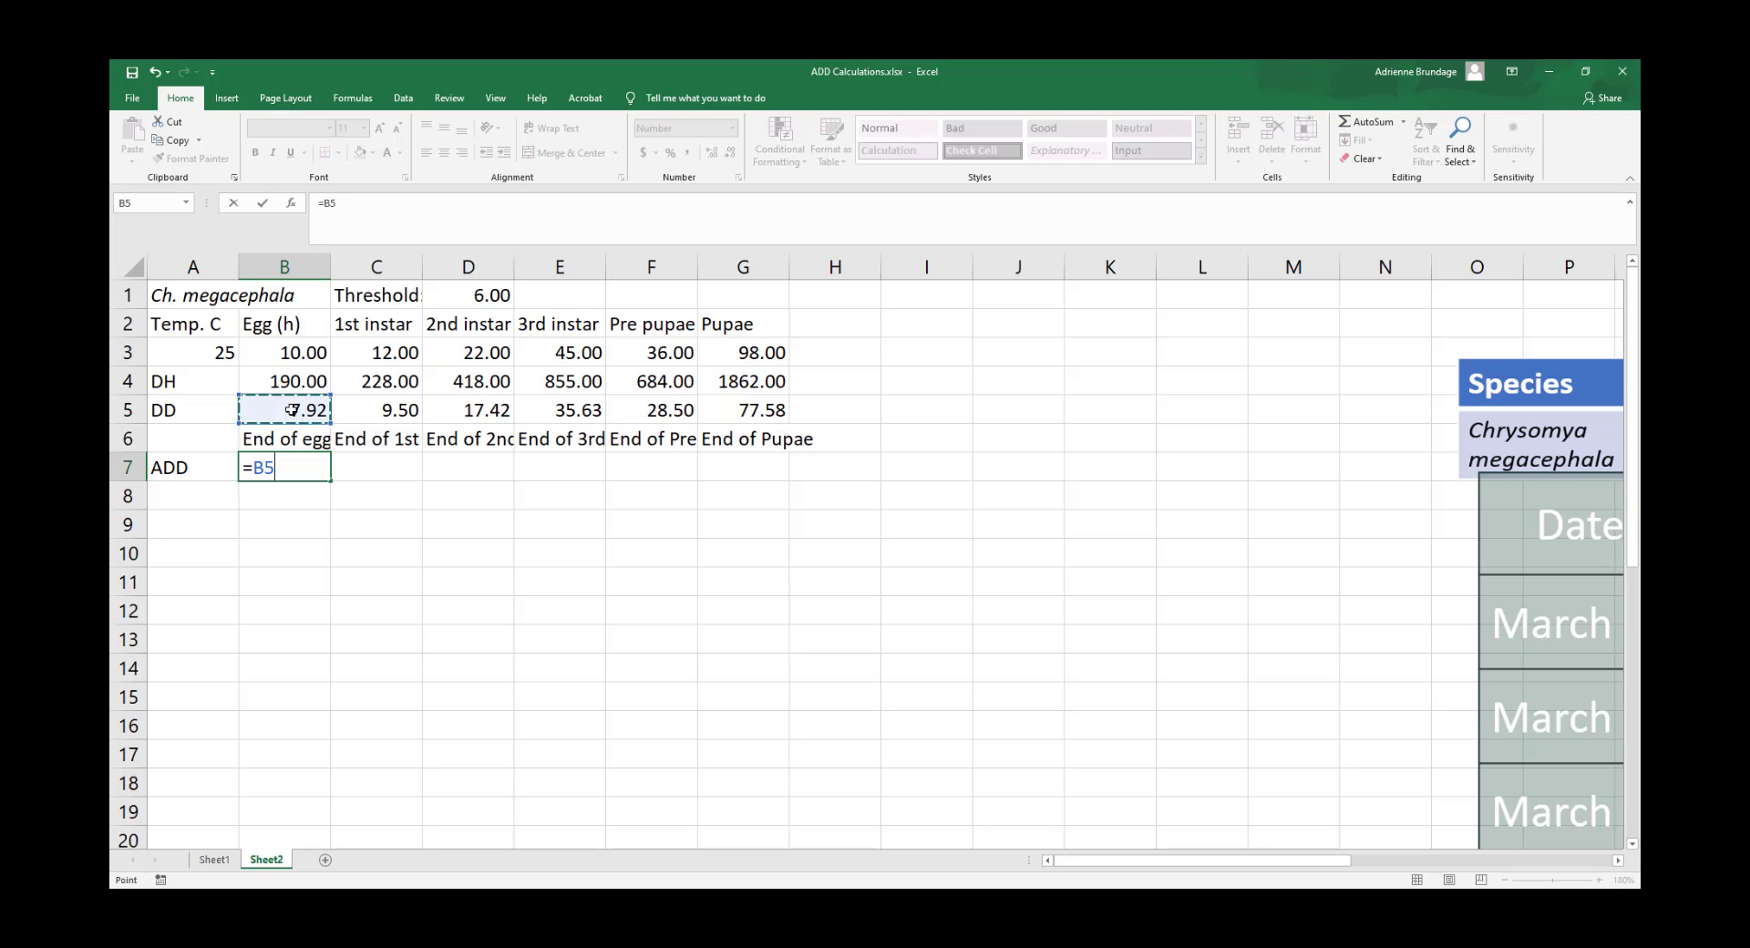
key("Return")
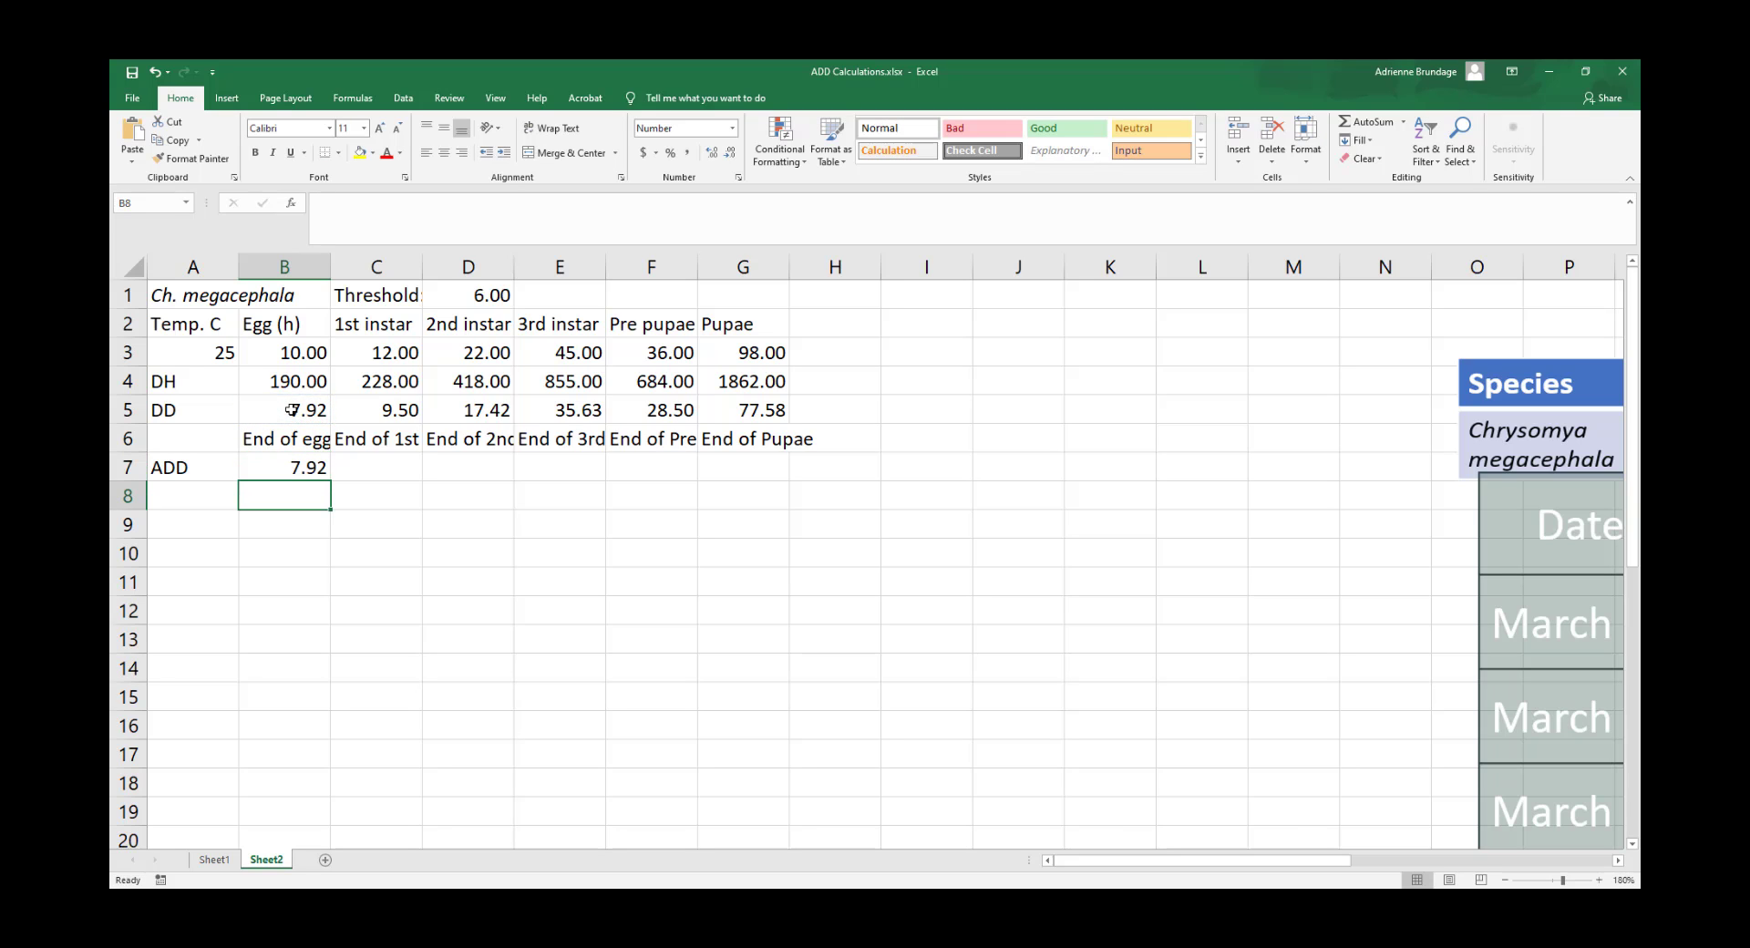
Compare the formulas in B7 and B5
left_click(307, 464)
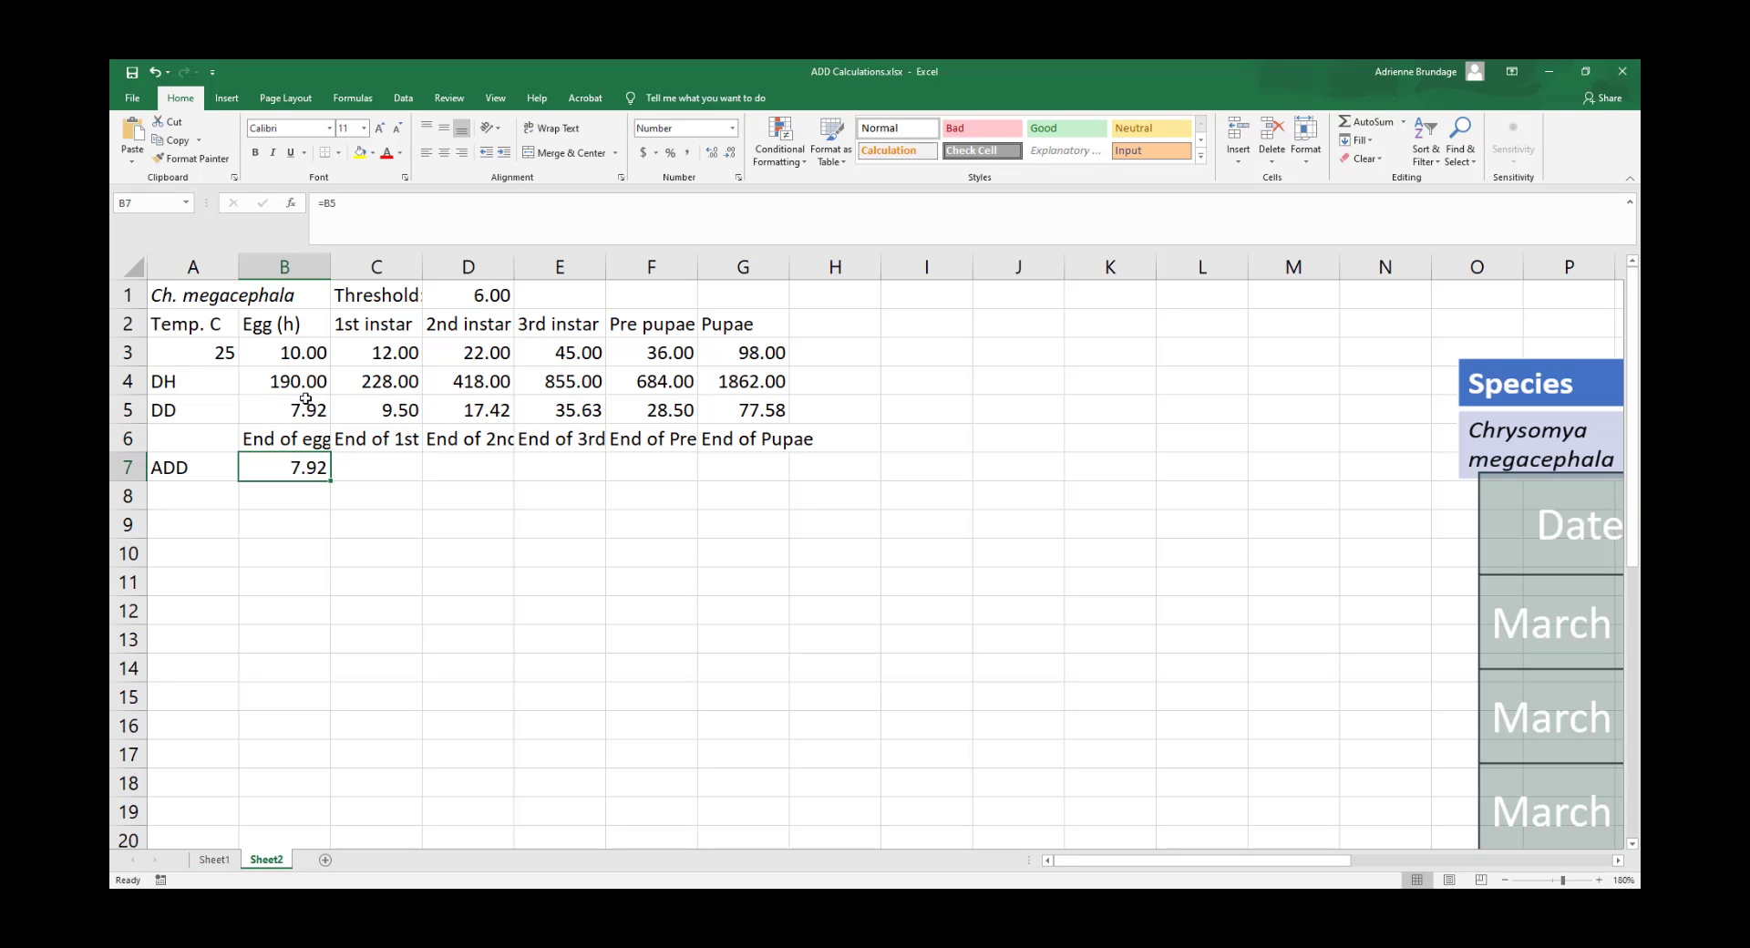
left_click(304, 410)
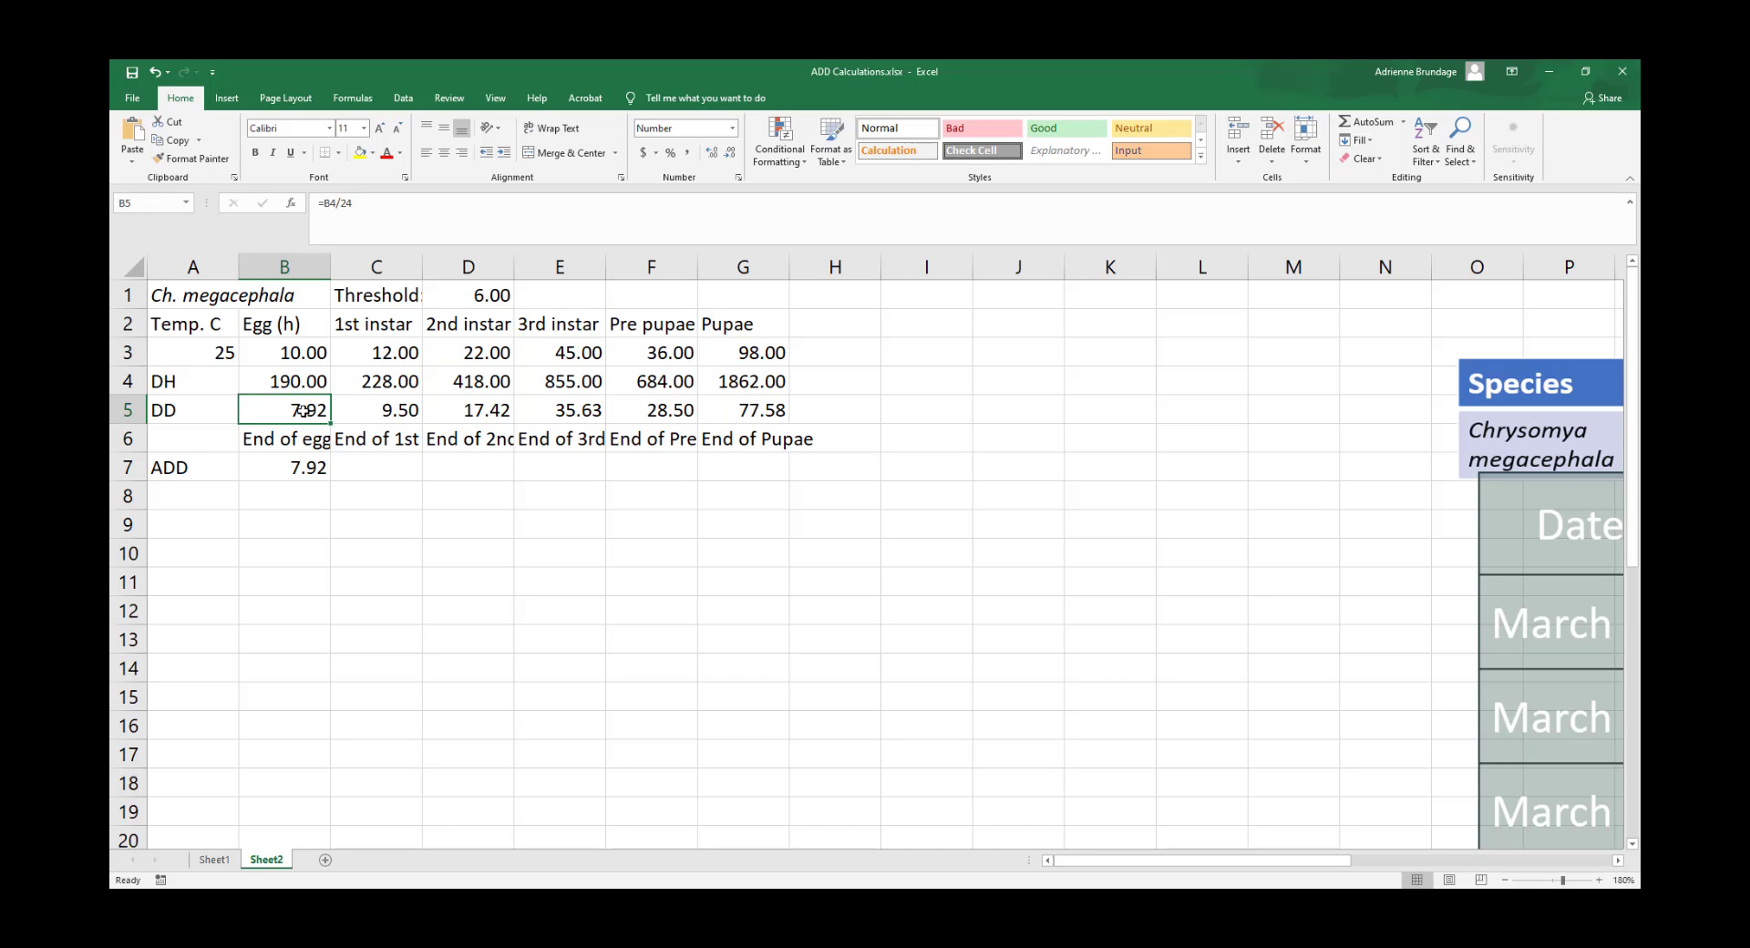
left_click(304, 468)
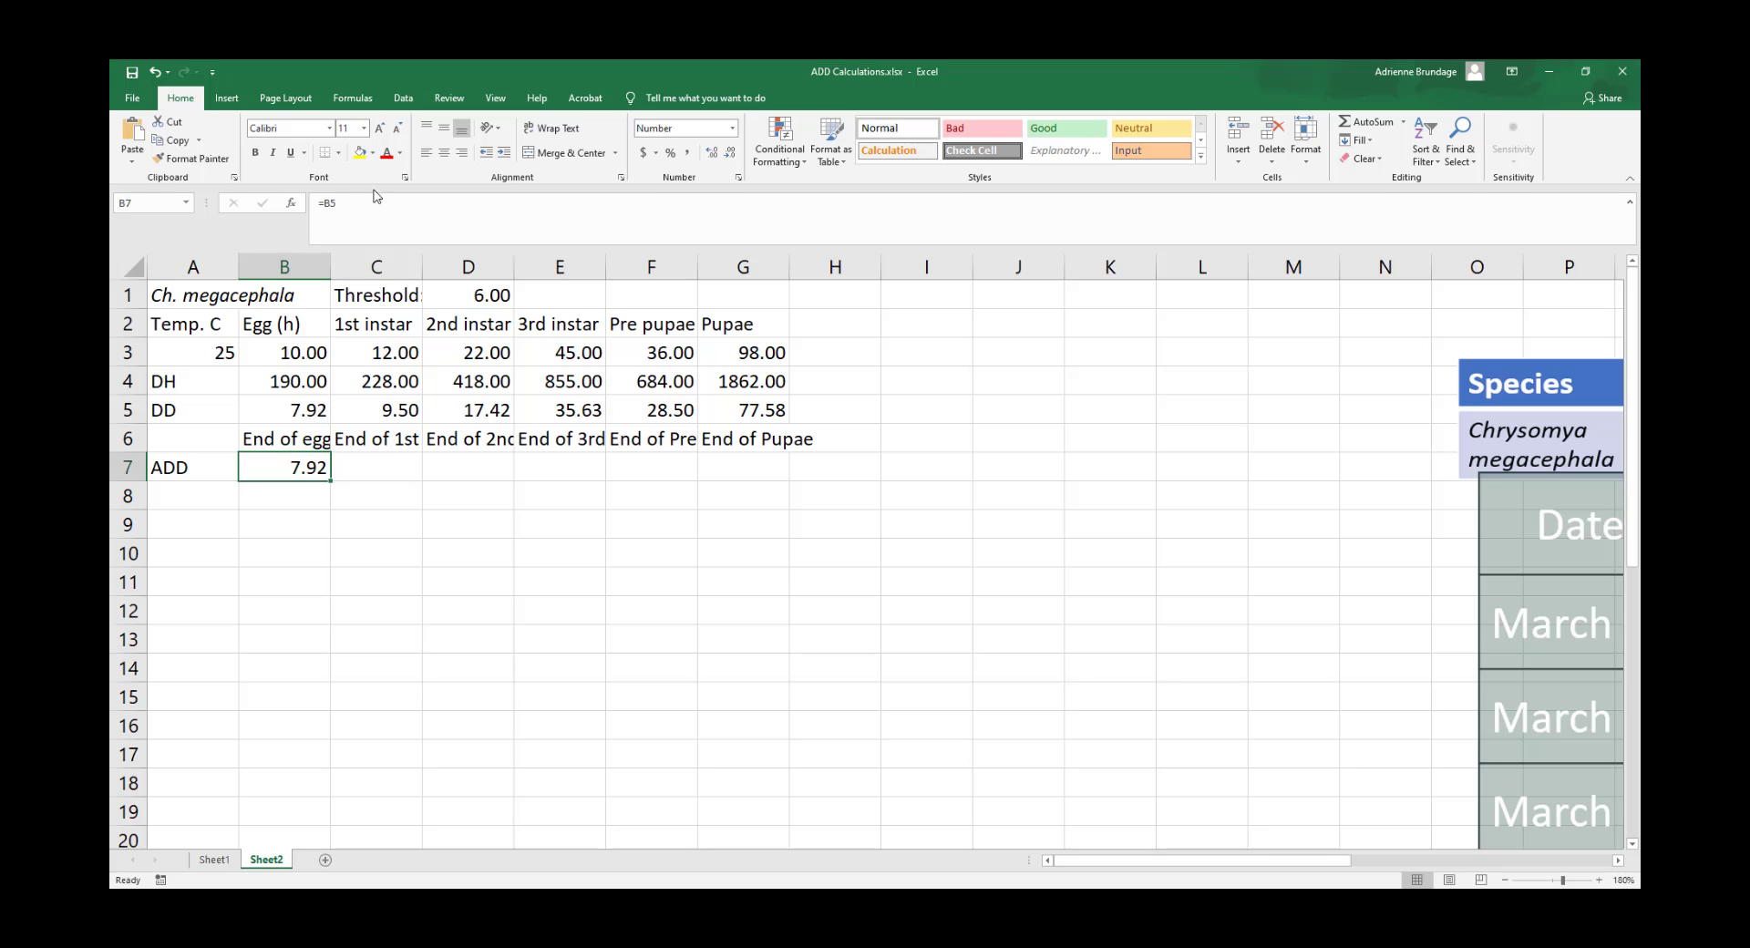
left_click(293, 413)
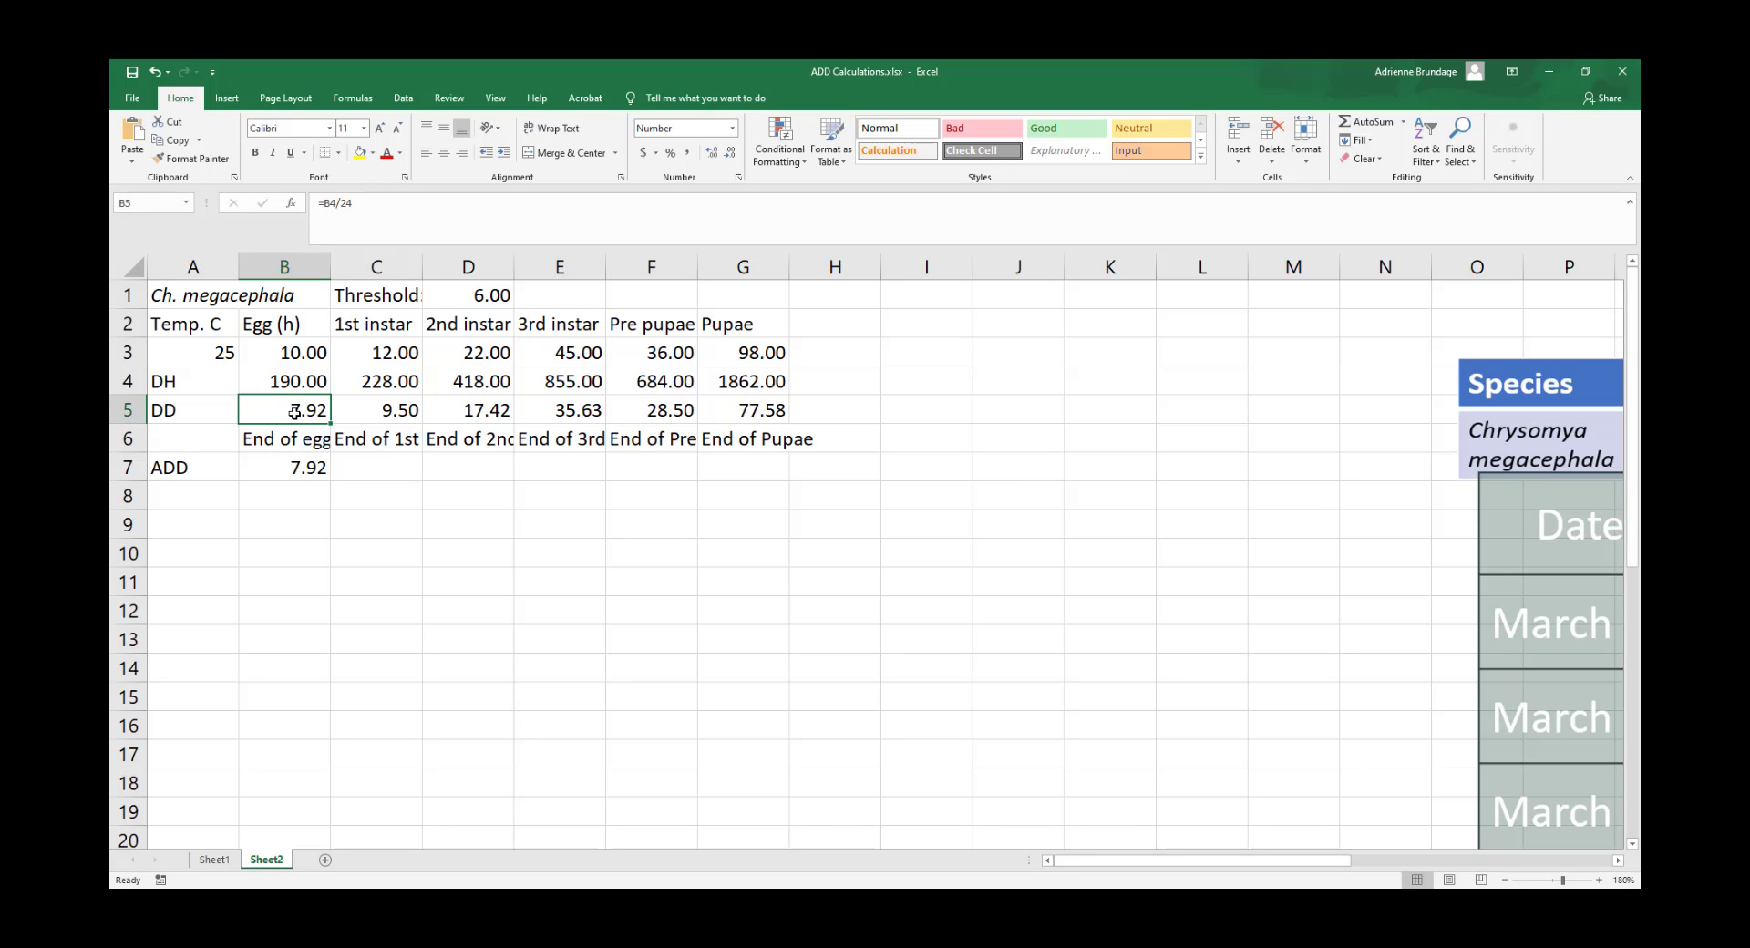
left_click(297, 467)
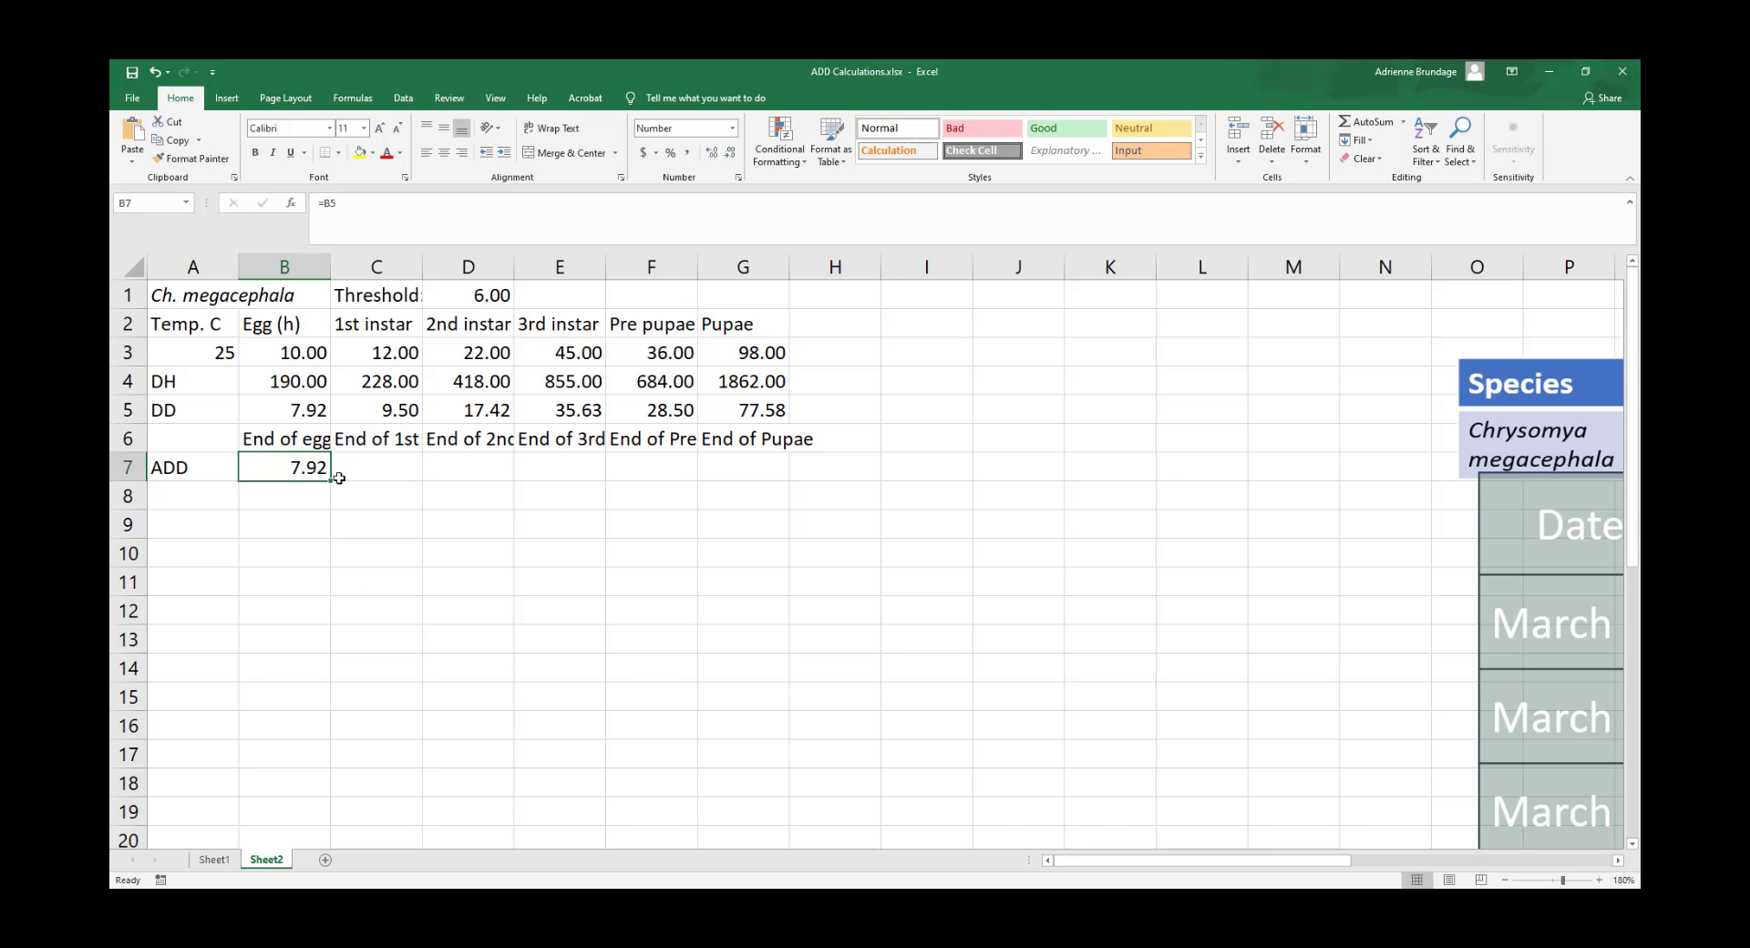
Enter =B7+C5 in C7 for a cumulative 17.42 ADD, then check it
left_click(407, 467)
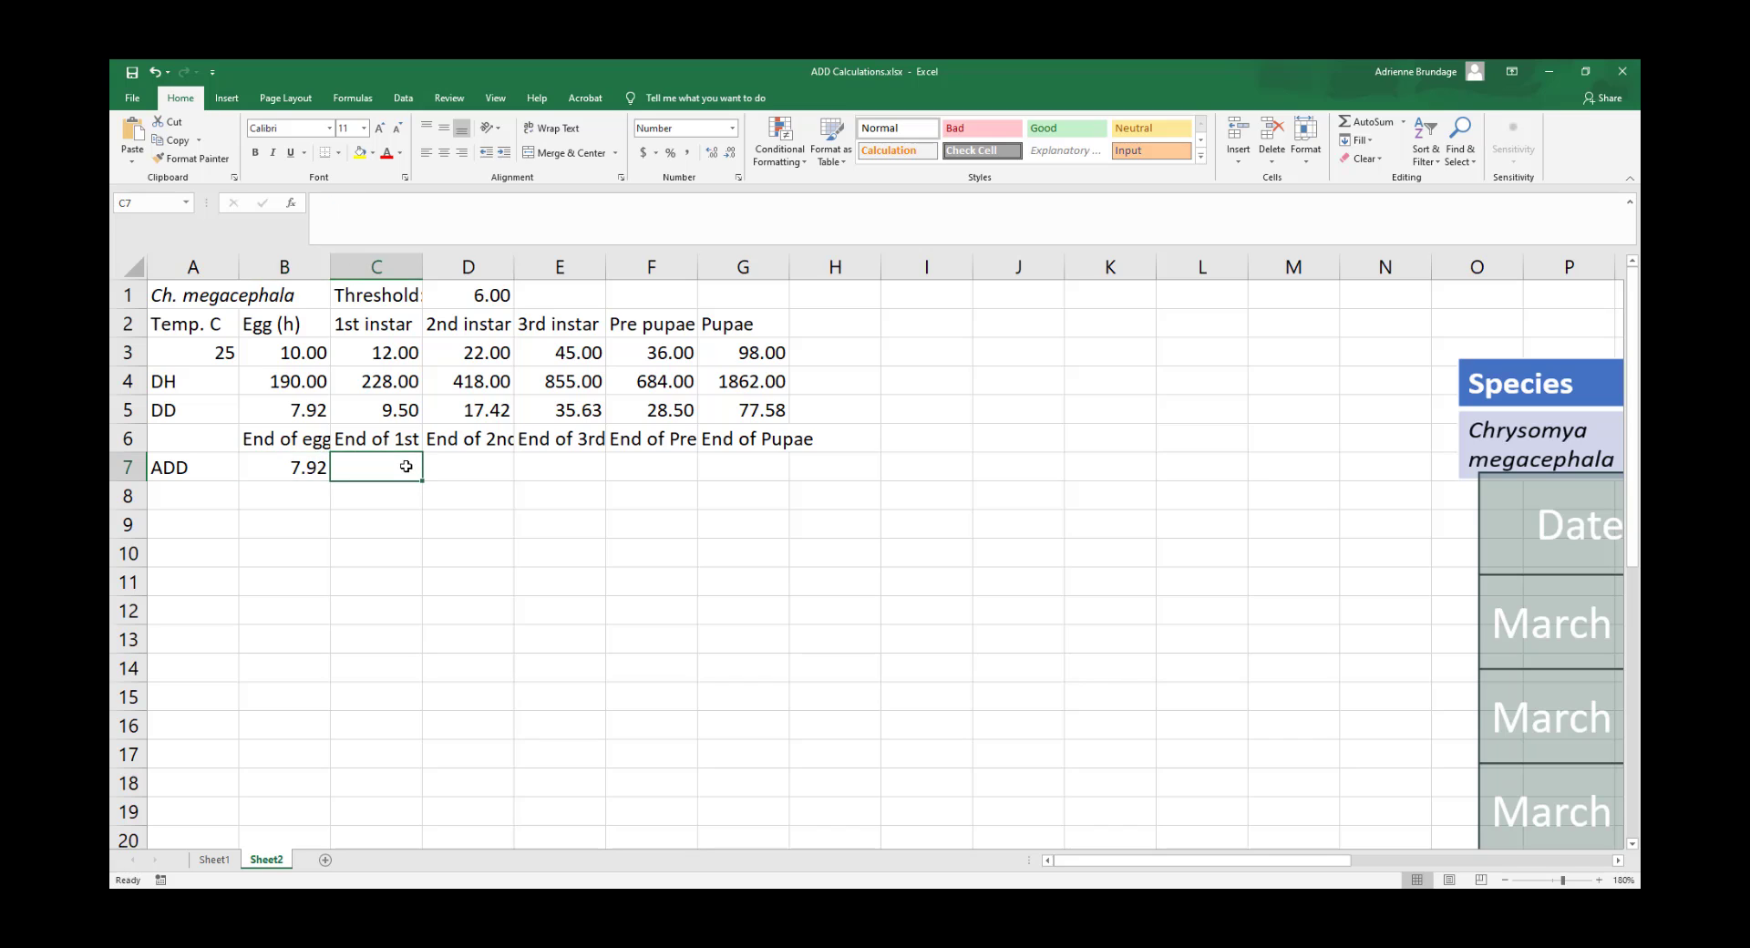
left_click(287, 466)
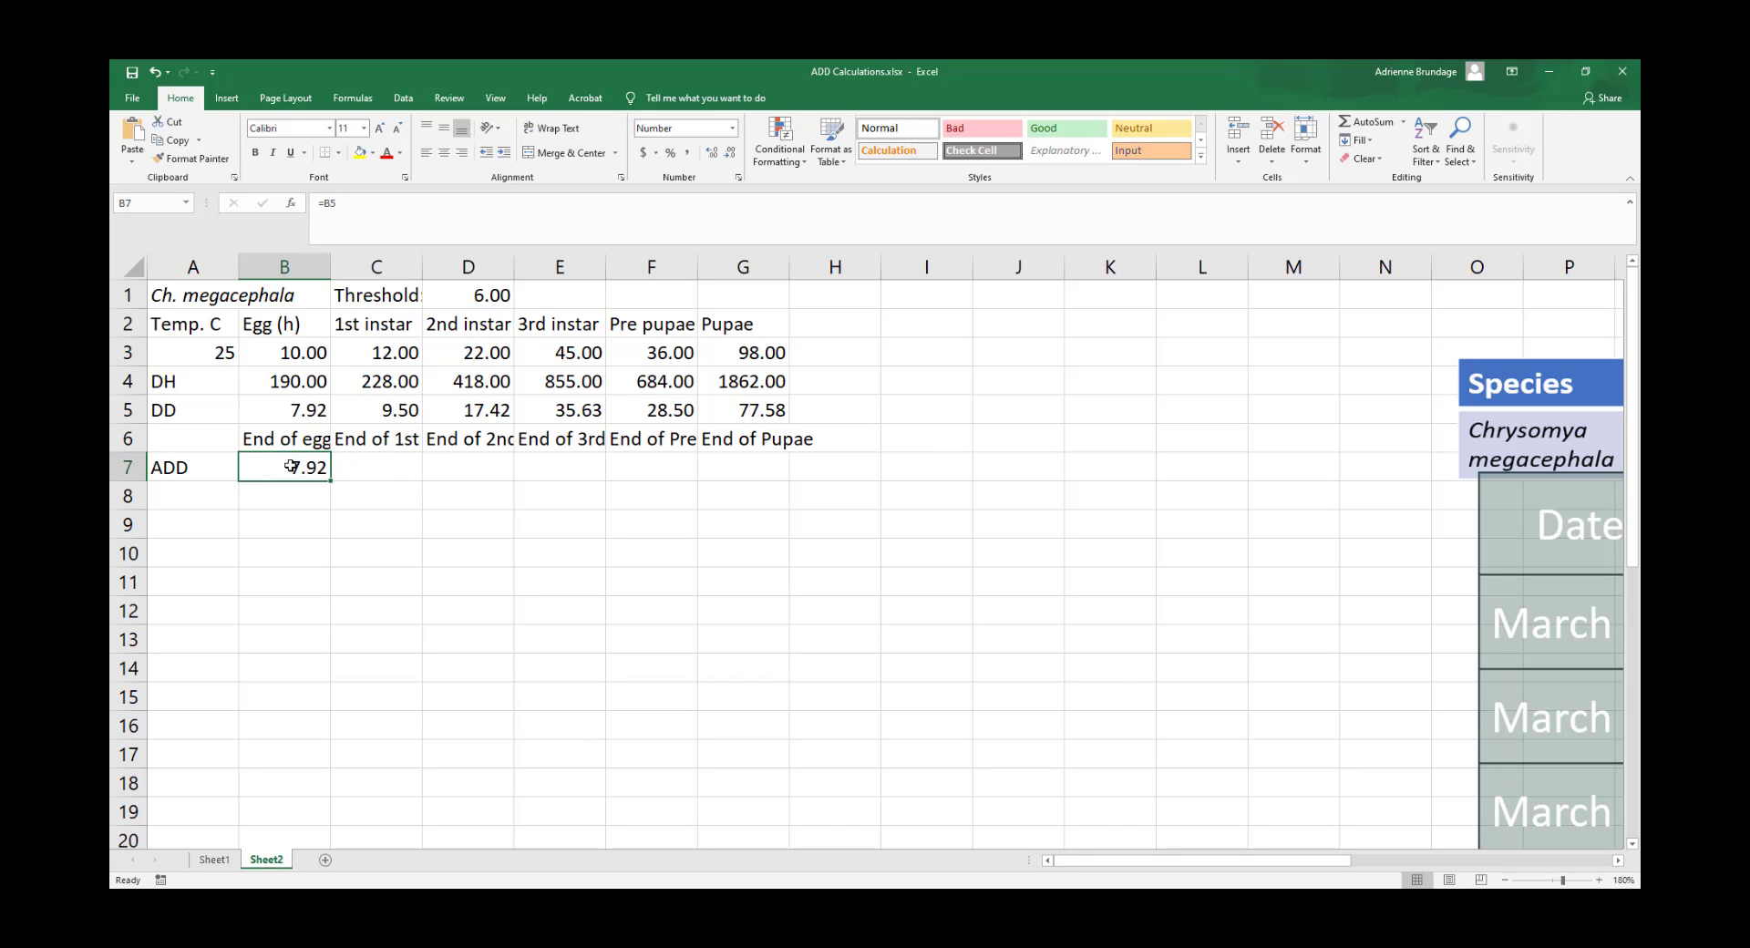
left_click(371, 467)
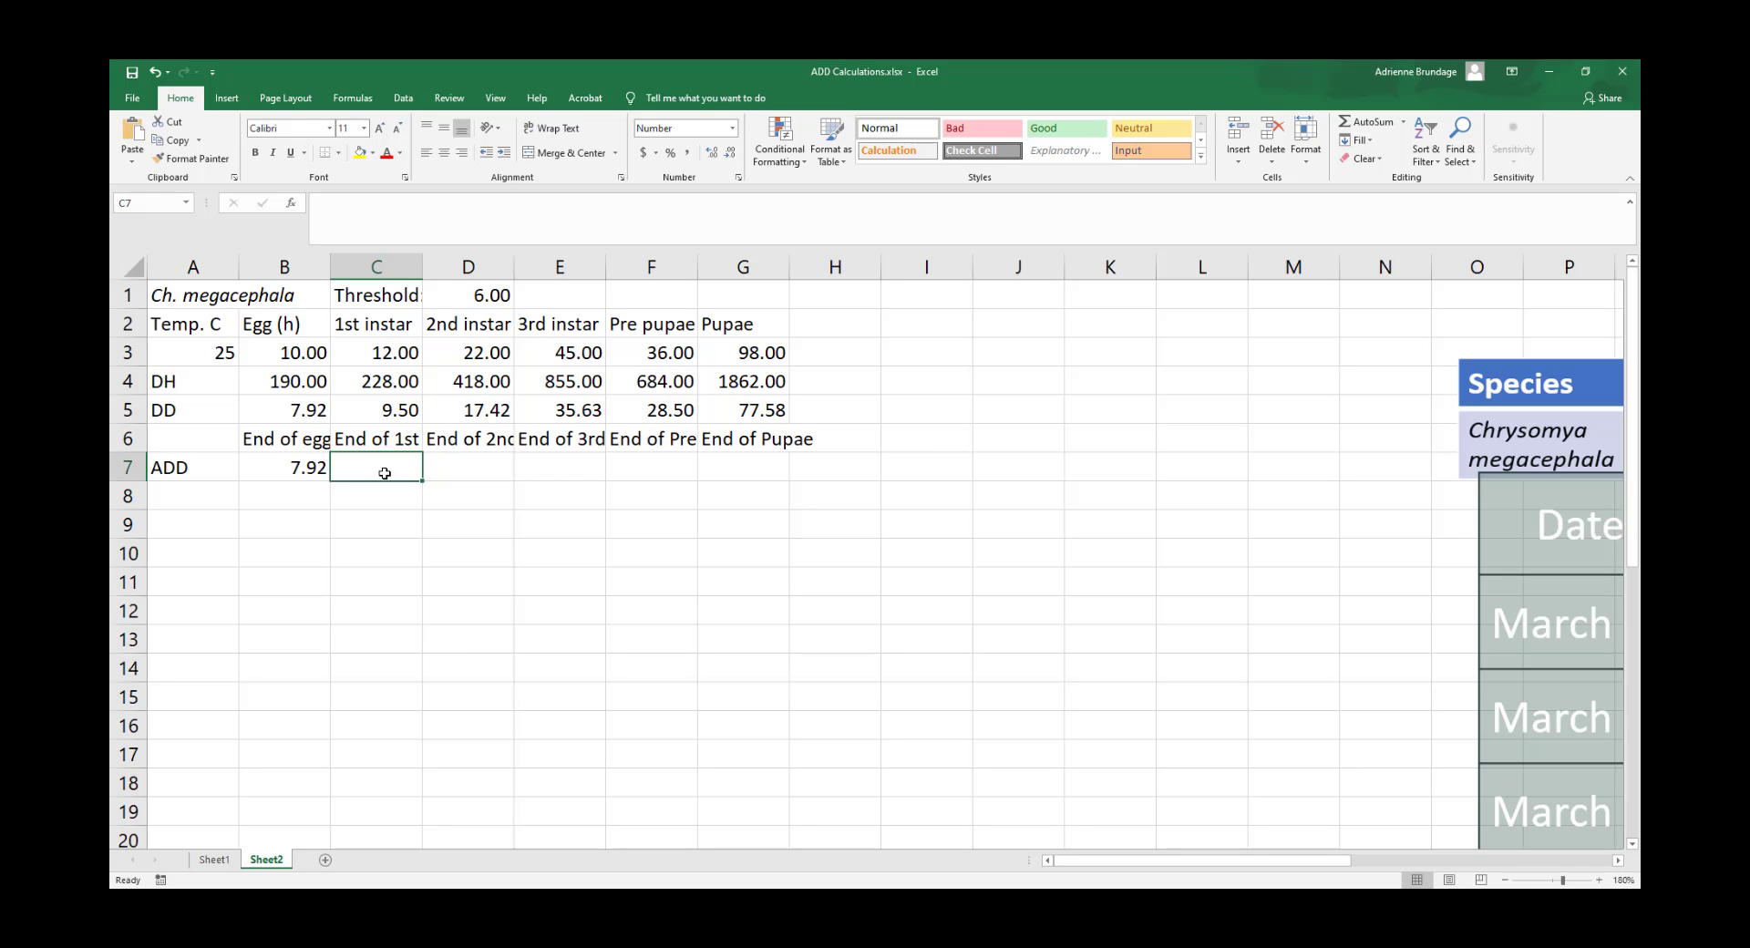
type("=")
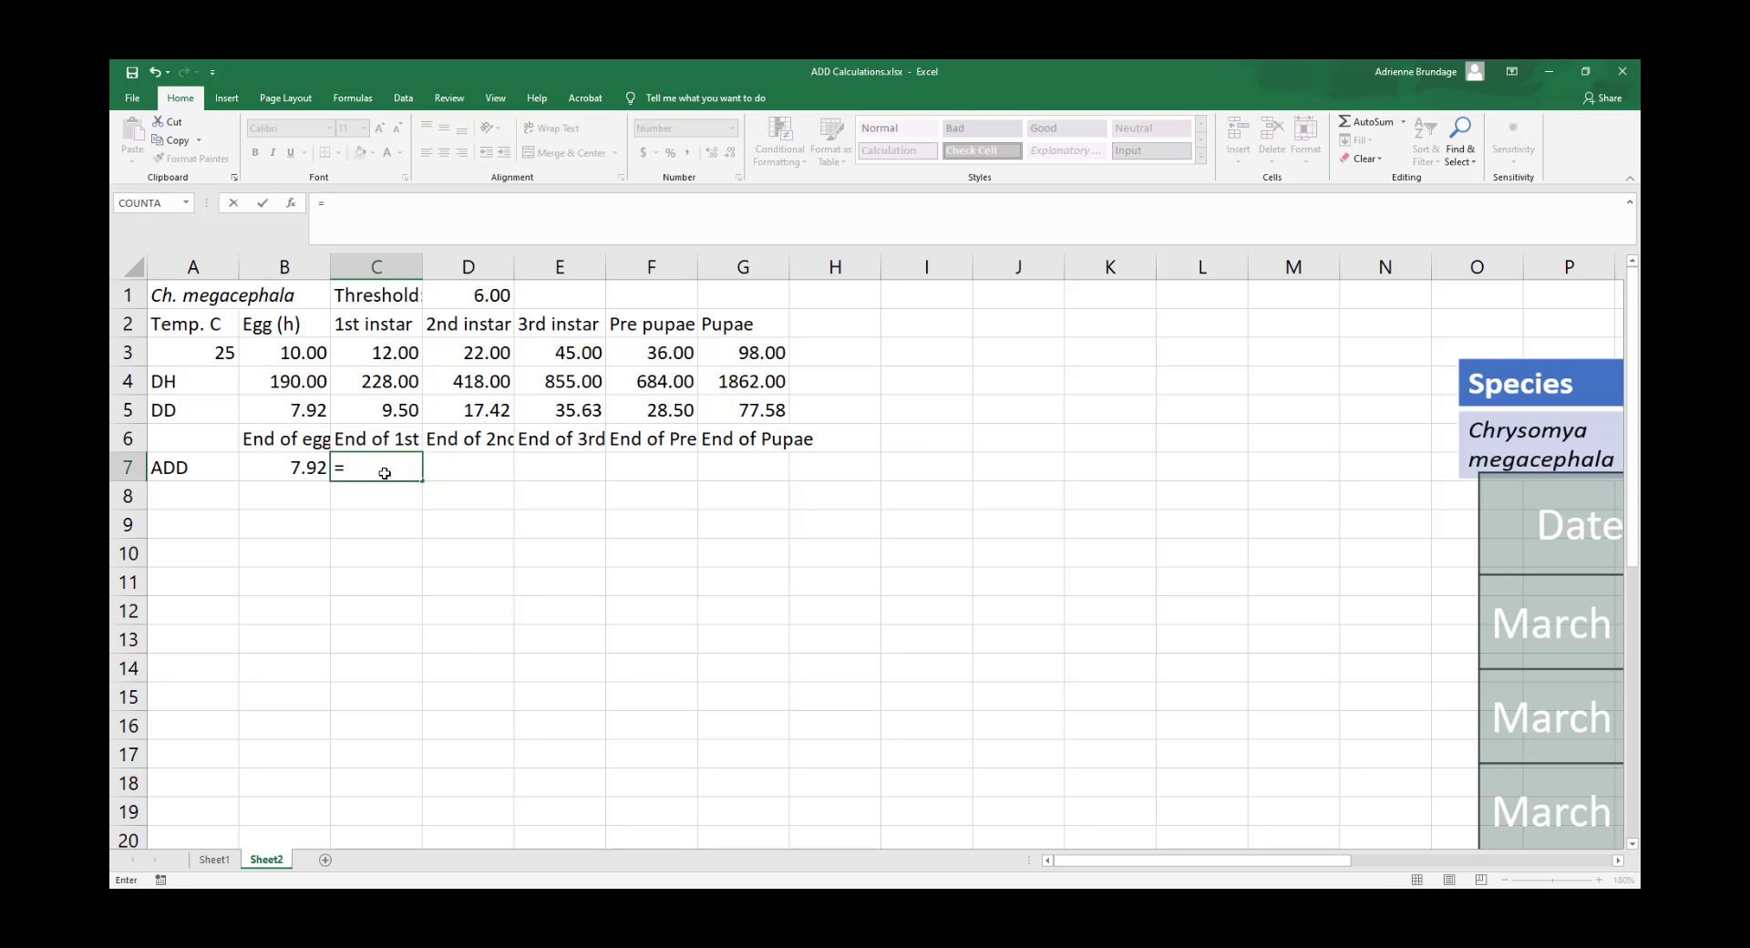
left_click(280, 466)
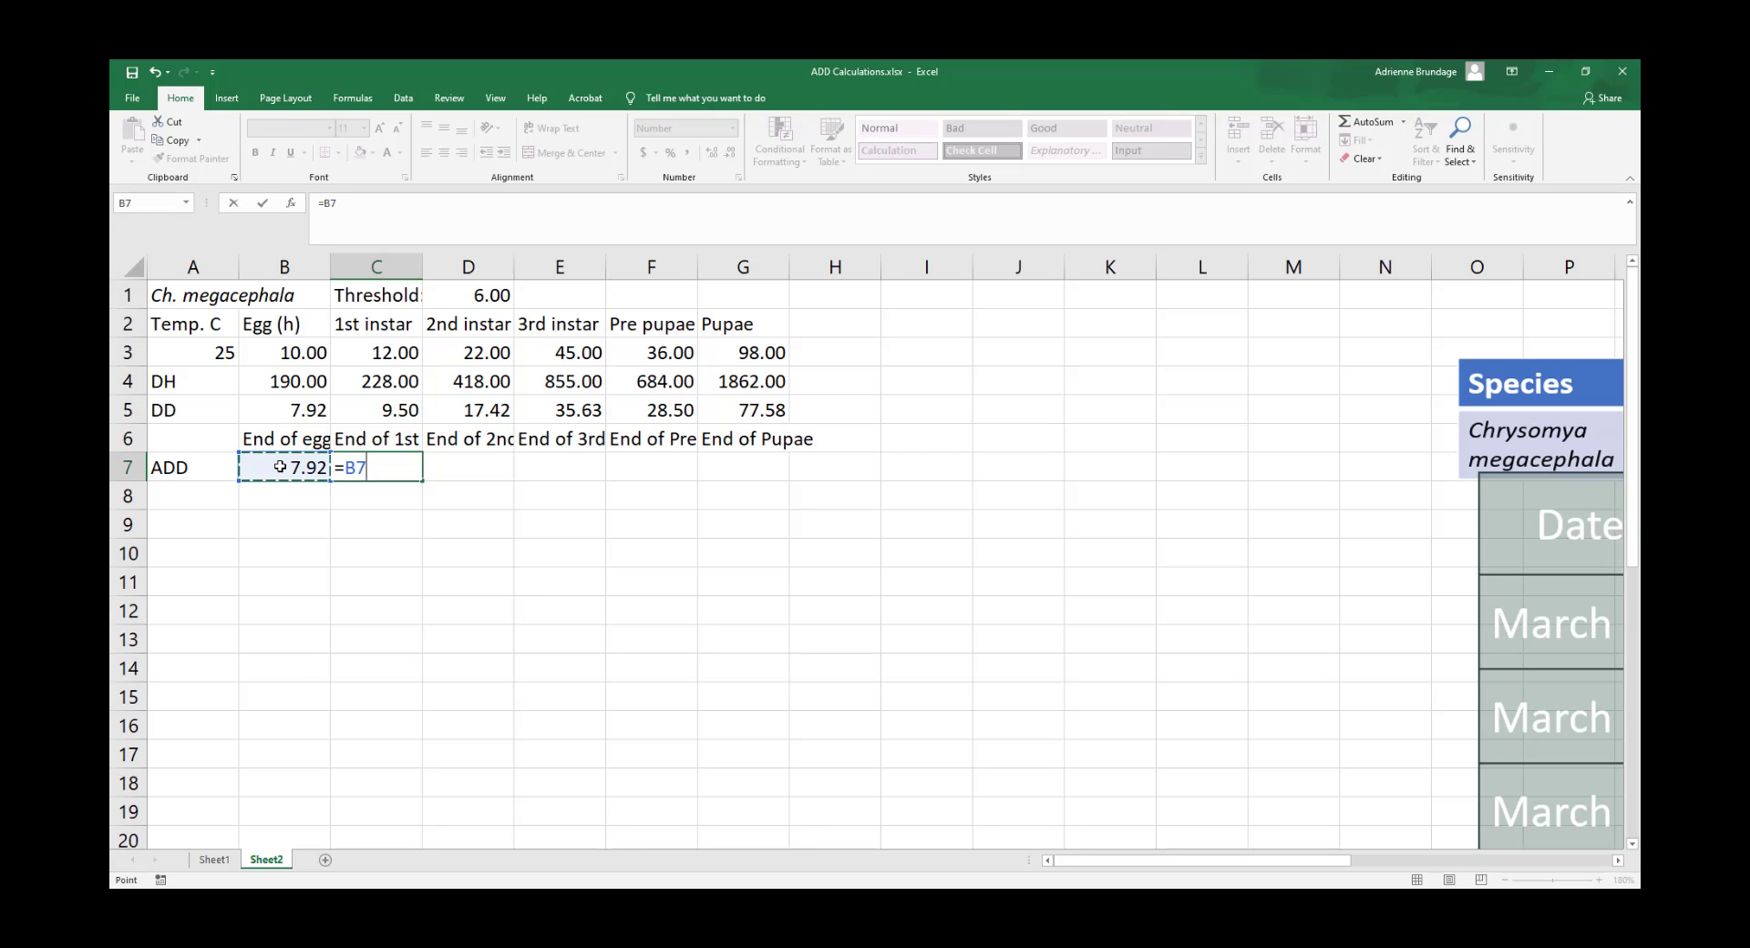
type("+")
left_click(383, 410)
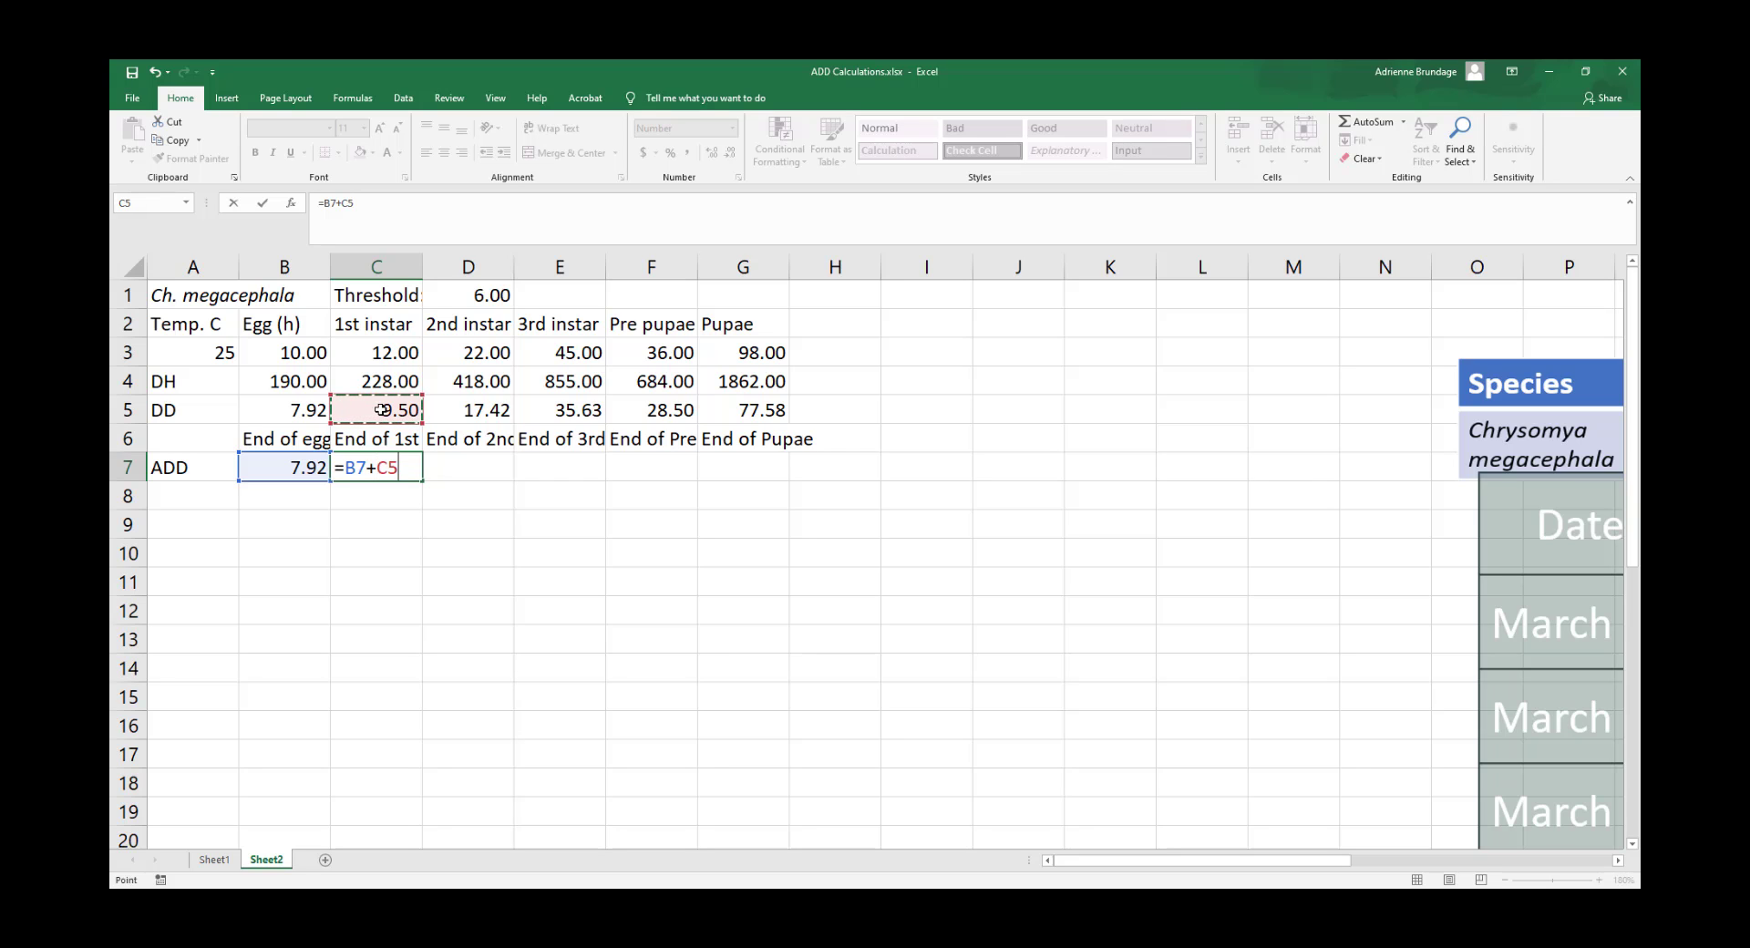
key("Return")
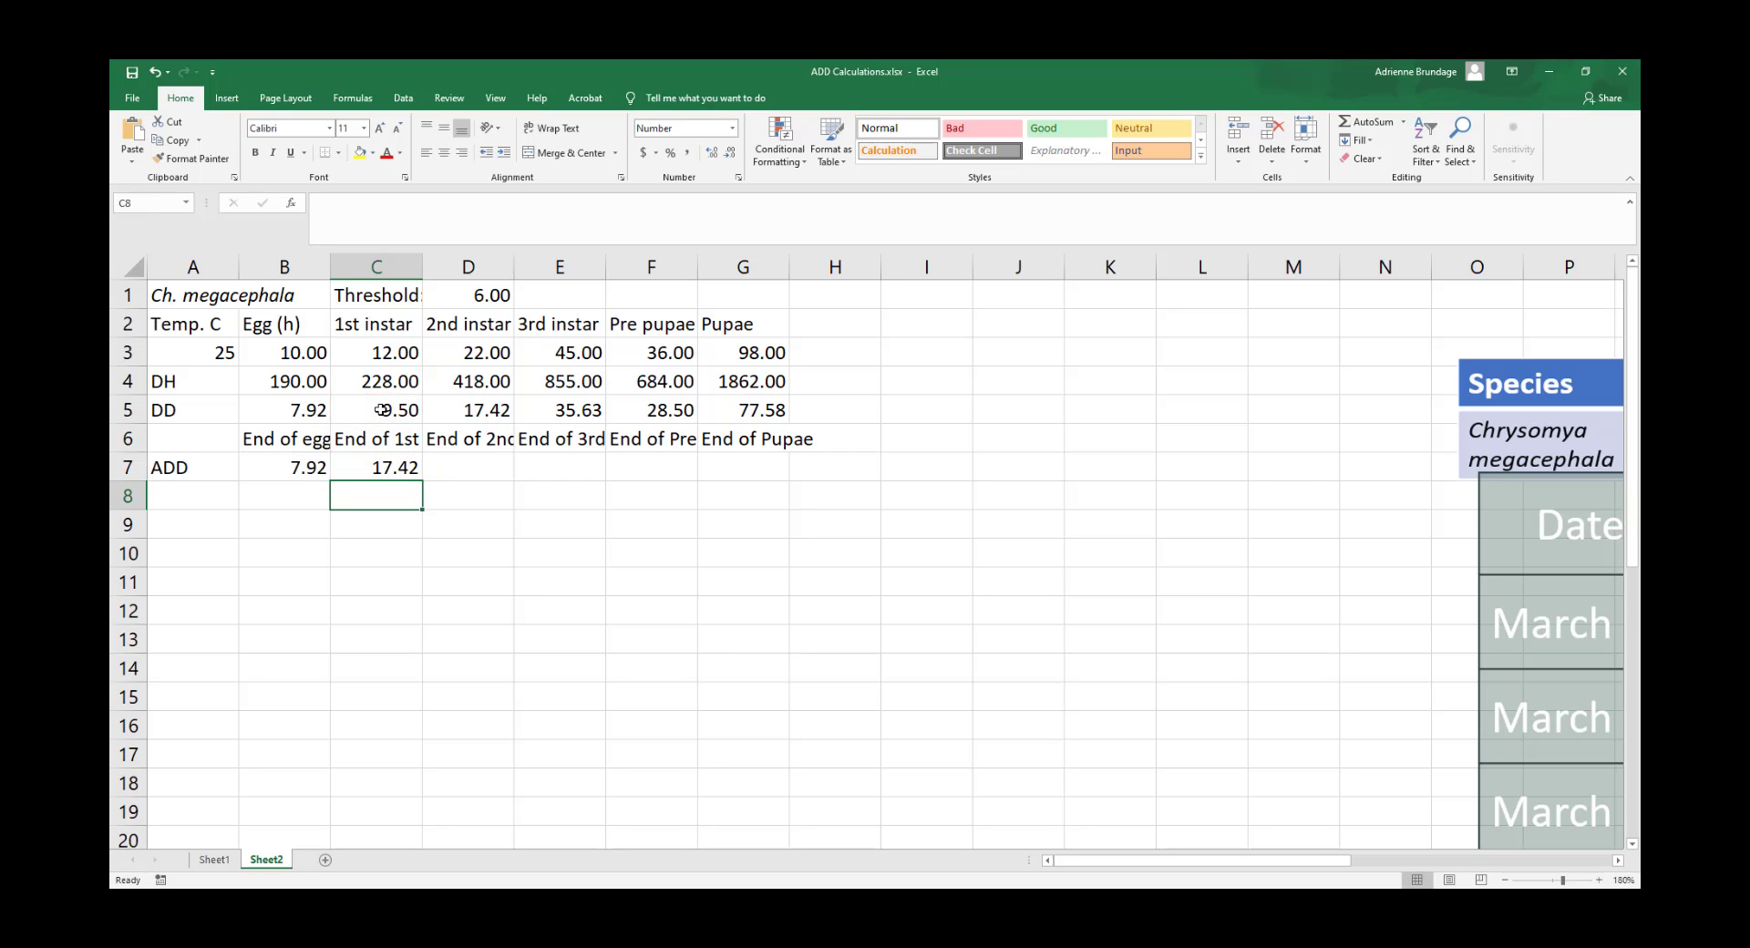
left_click(401, 468)
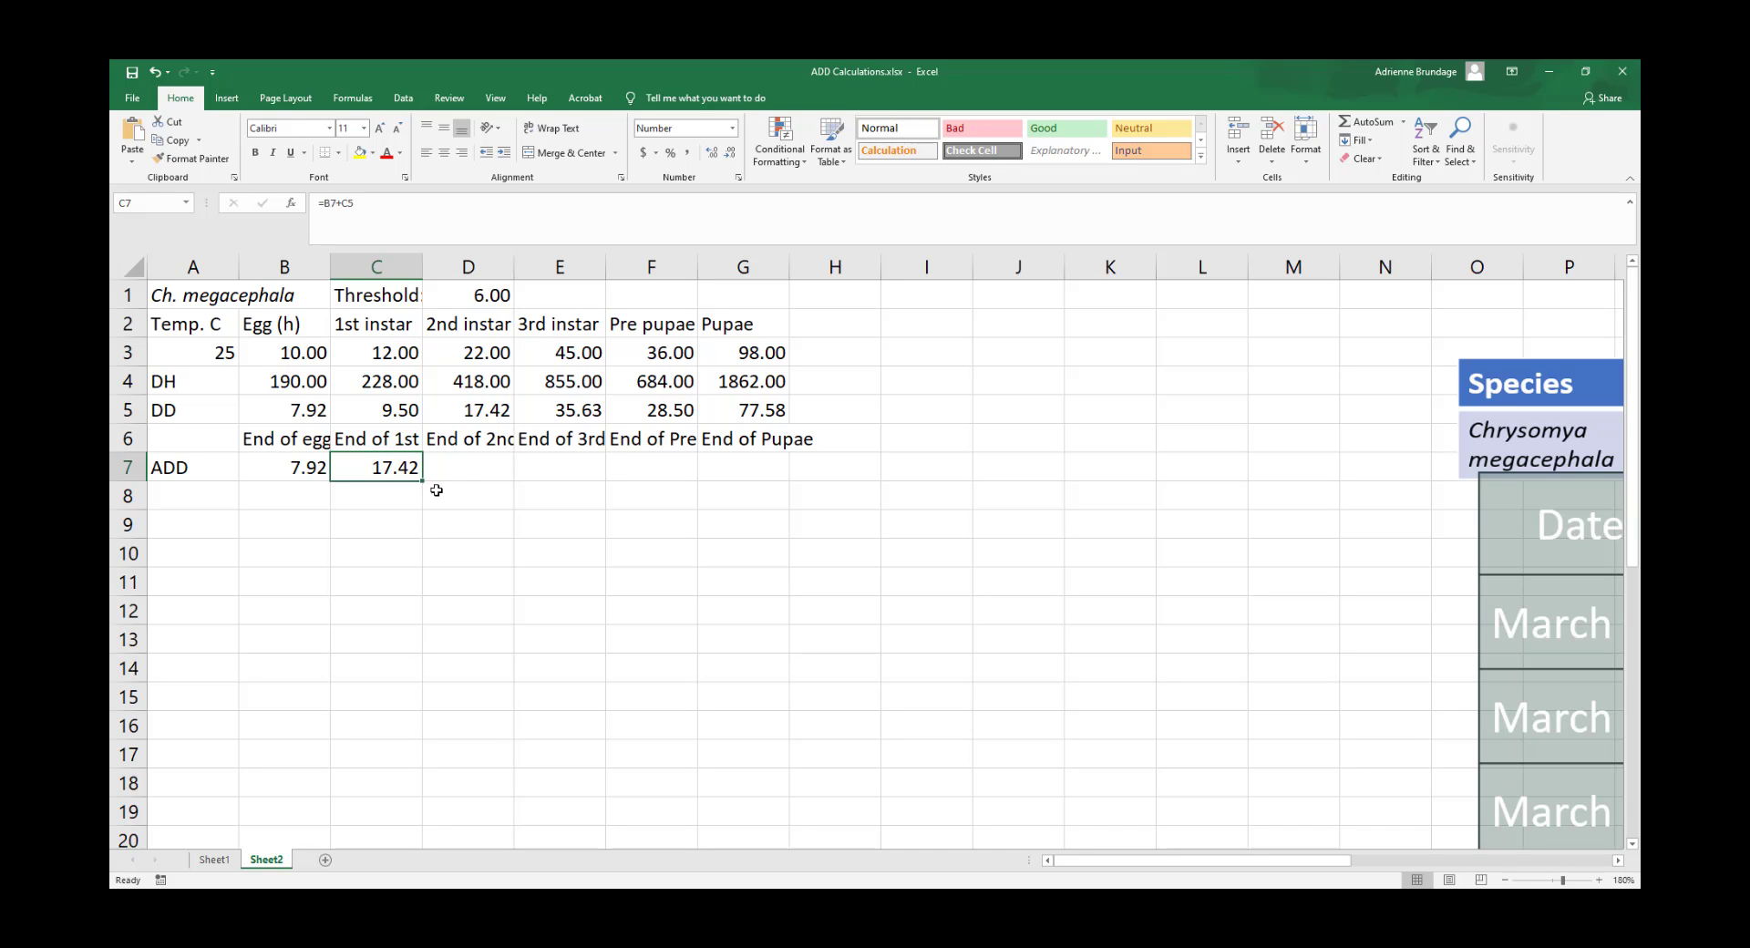
left_click(460, 466)
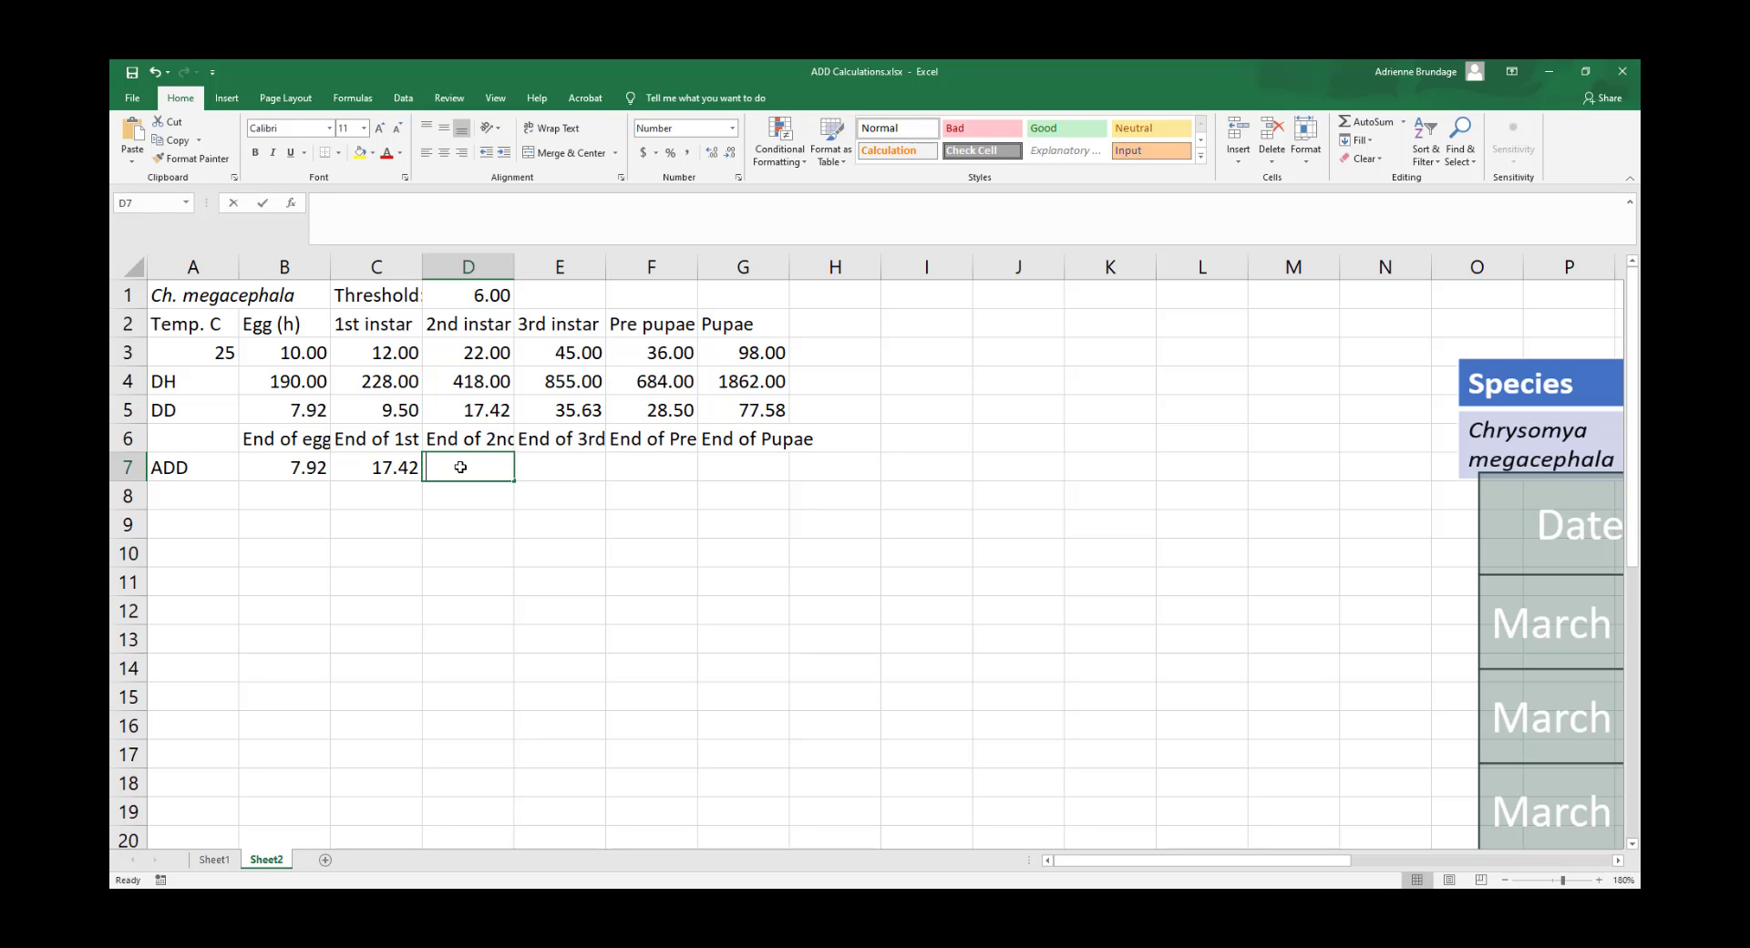
Enter =C7+D5 in D7, giving a cumulative 34.83 ADD
type("=")
left_click(392, 467)
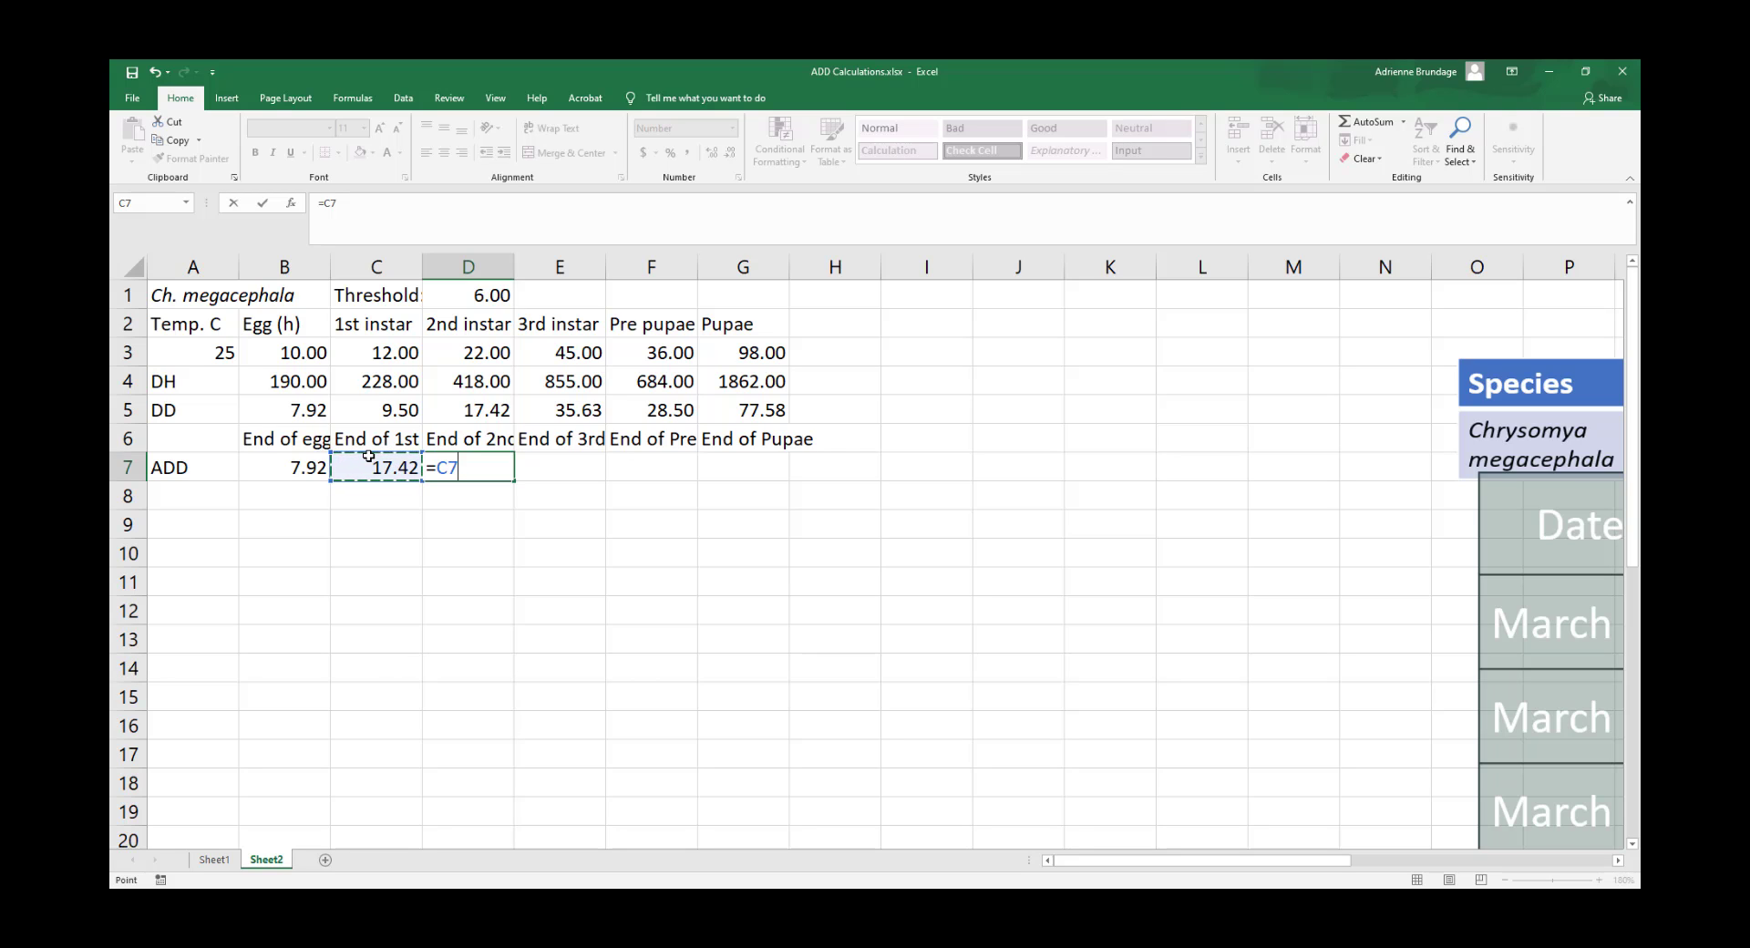
type("+")
left_click(472, 413)
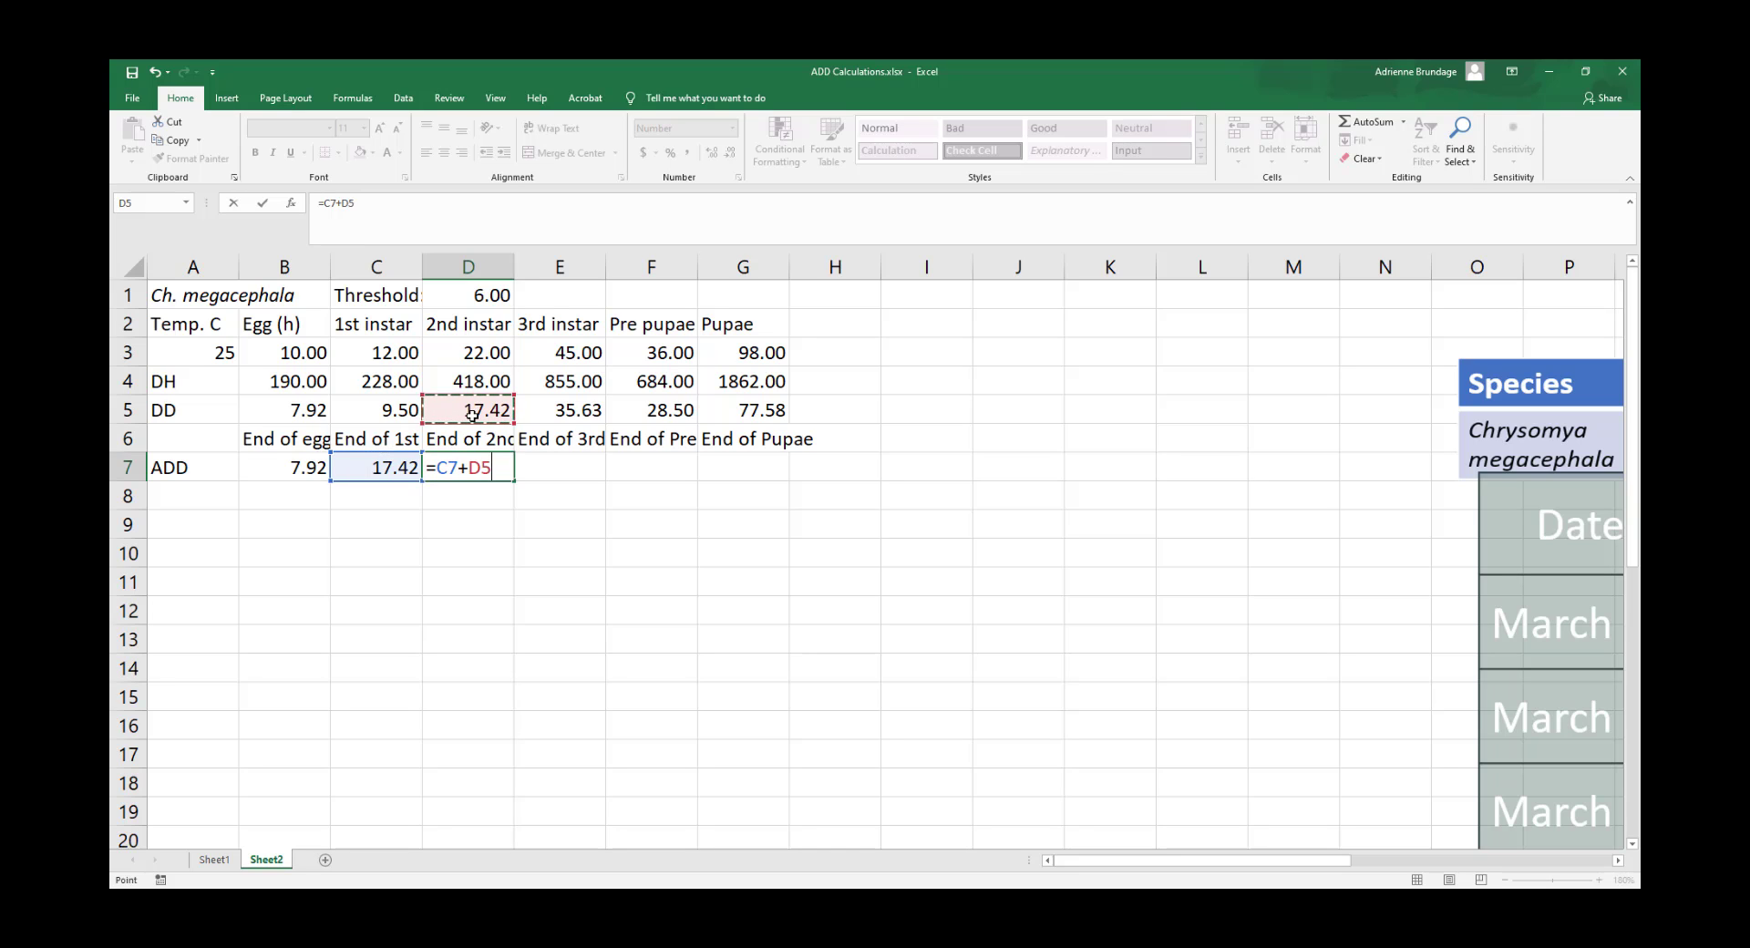
key("Return")
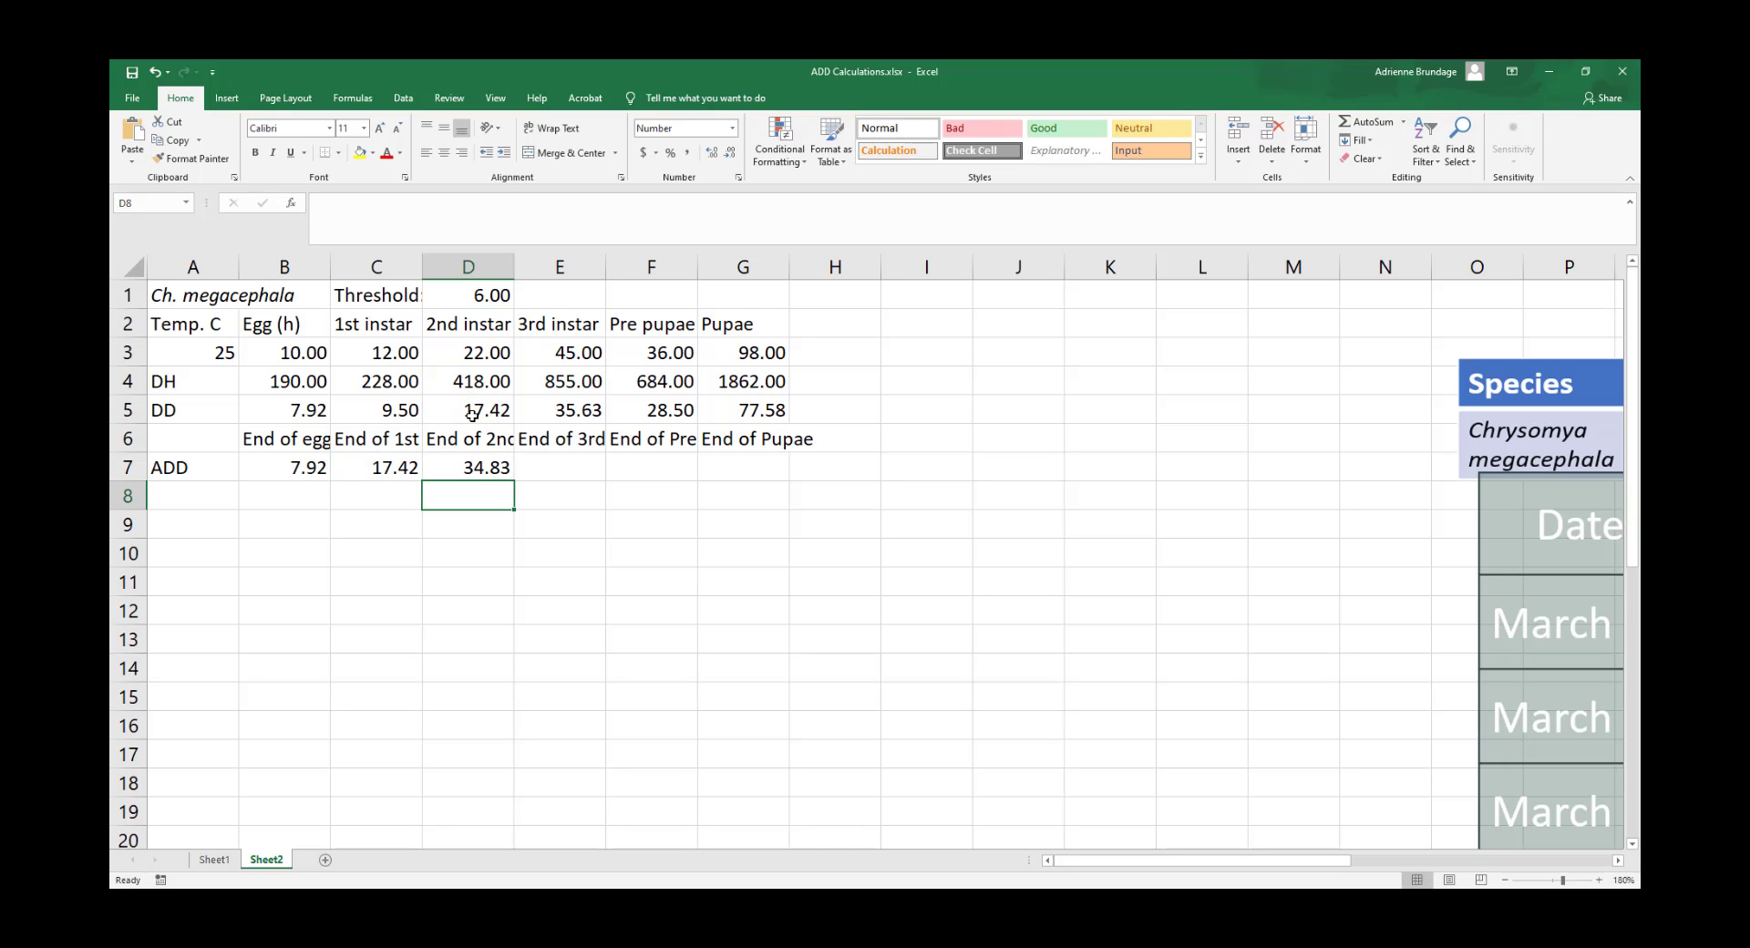
left_click(478, 463)
Fill D7's formula across to G7 (70.46, 98.96, 176.54) and check the results
left_click_drag(514, 481, 789, 472)
left_click(606, 464)
left_click(738, 458)
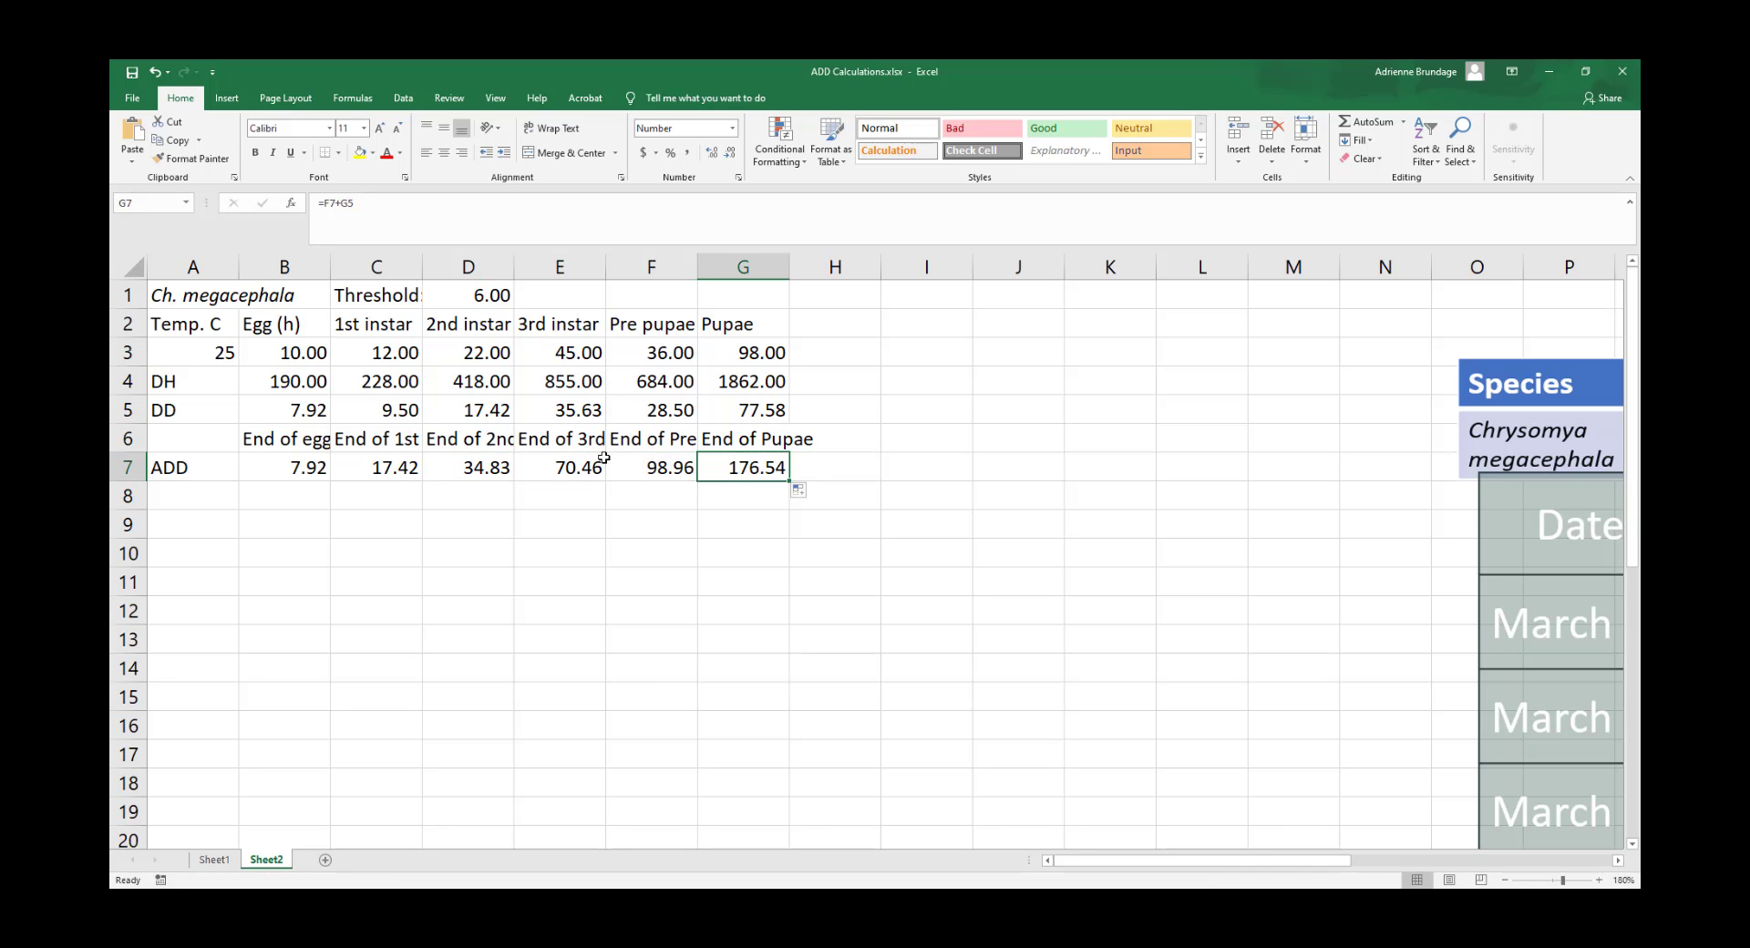
left_click(567, 461)
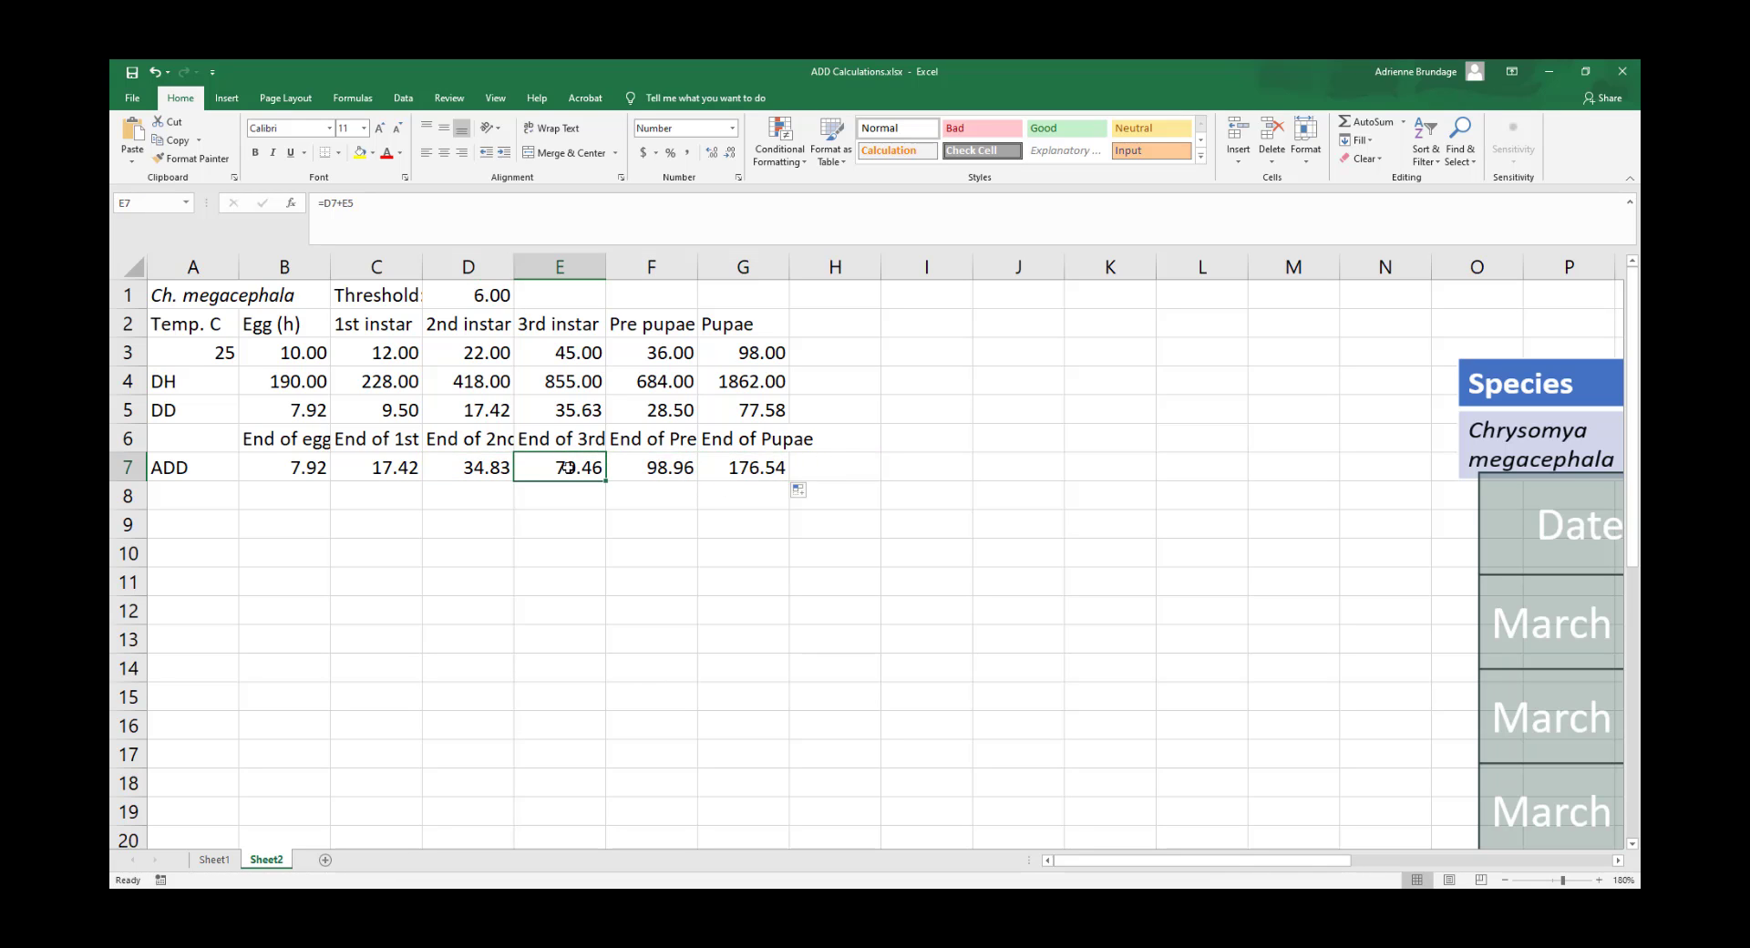
double_click(567, 468)
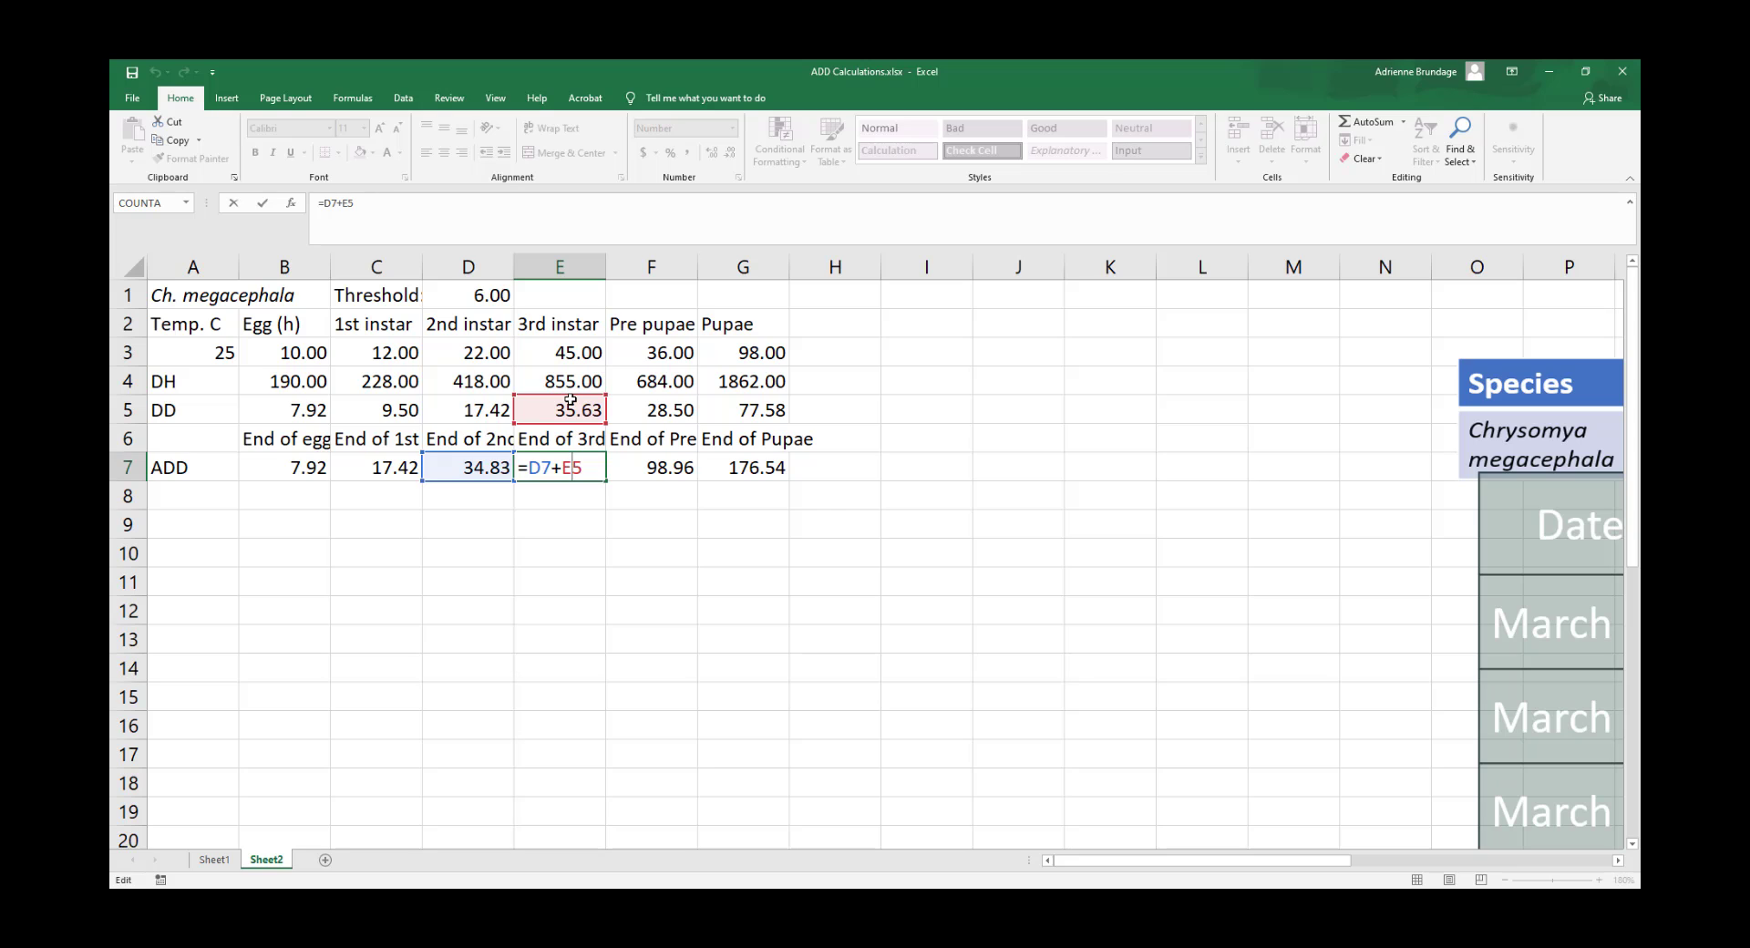
key("Return")
double_click(658, 471)
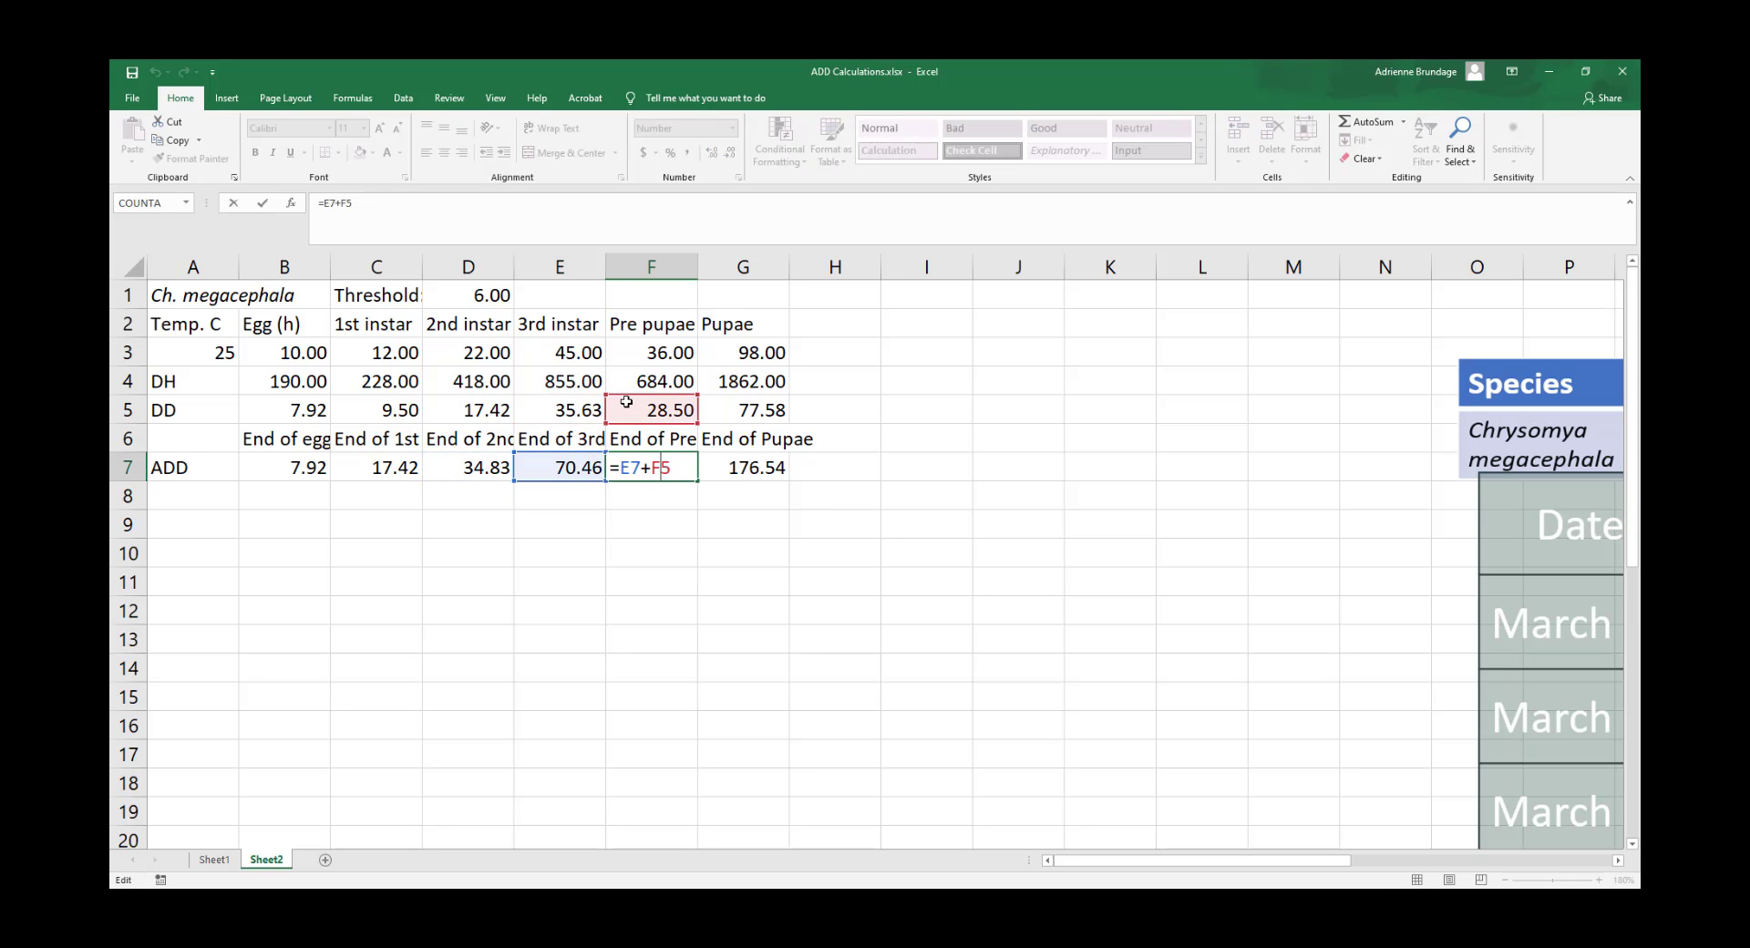
key("Return")
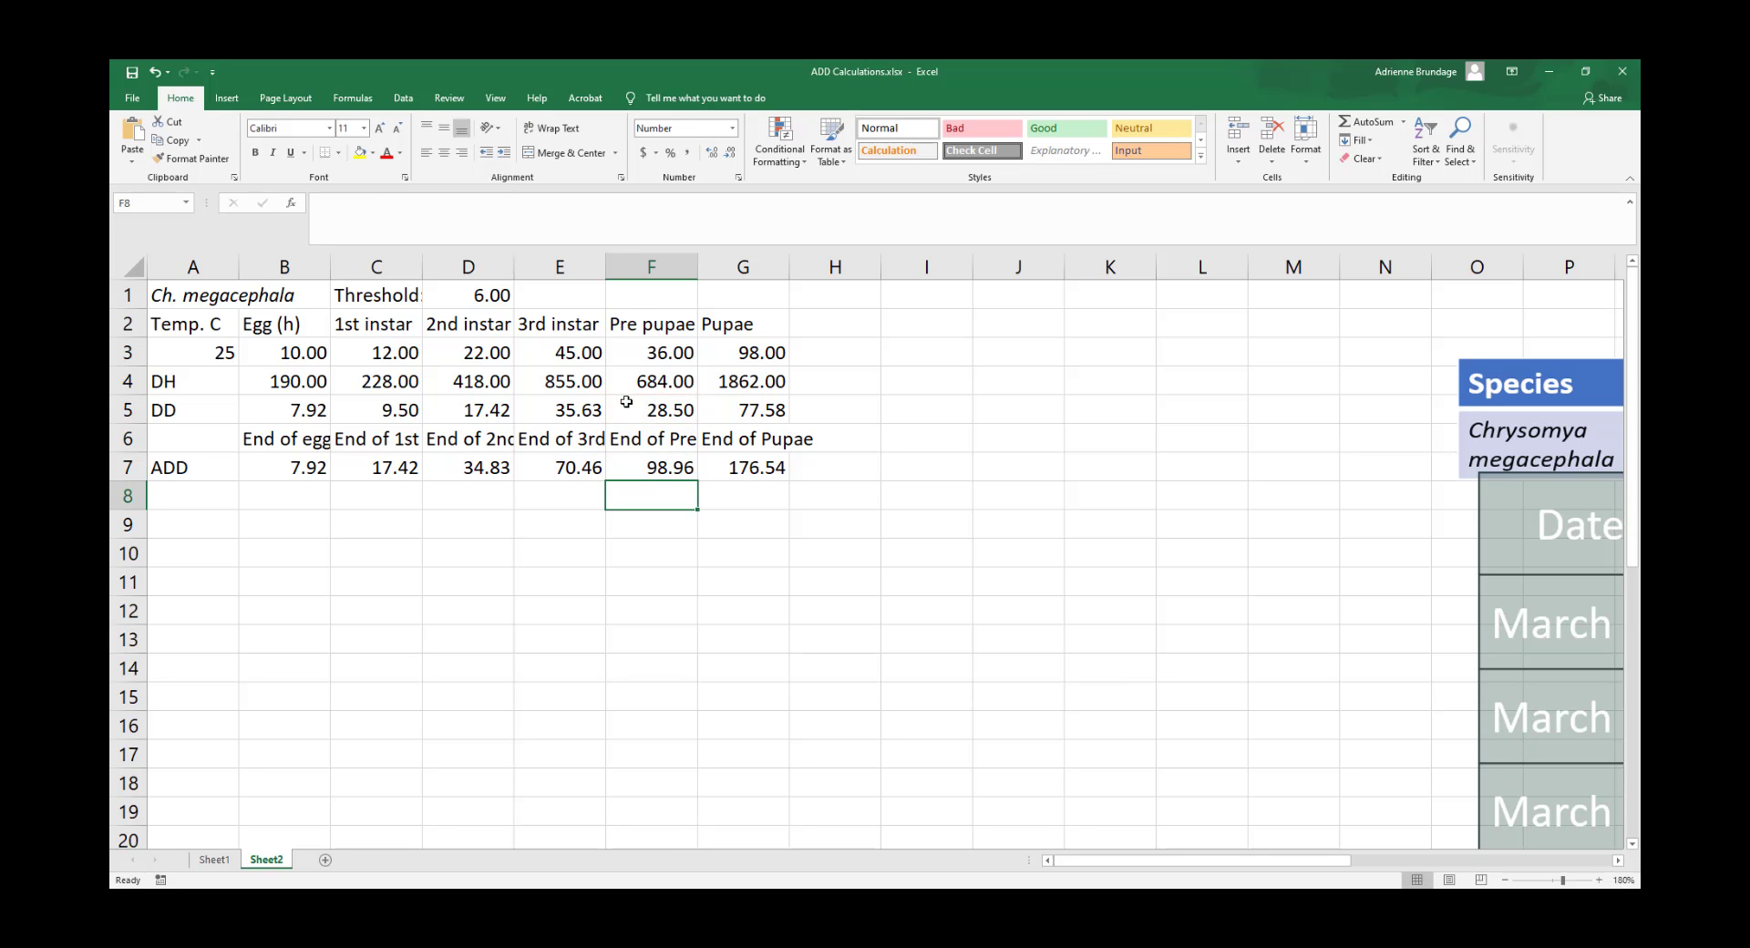
double_click(766, 470)
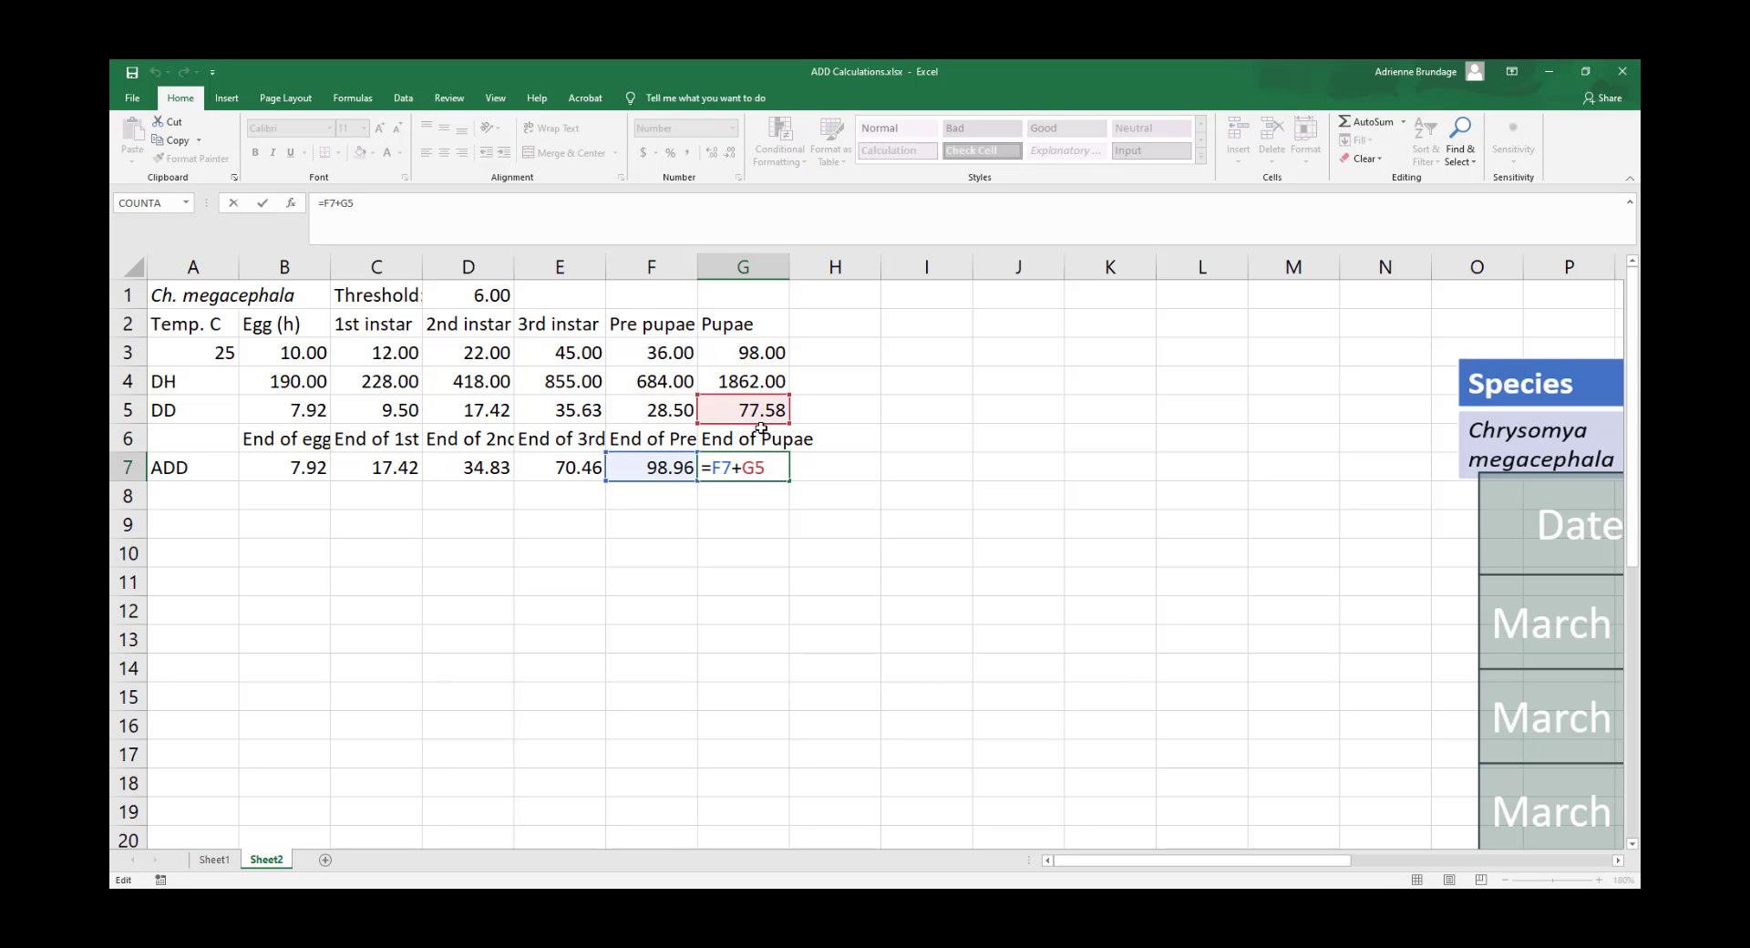
key("Return")
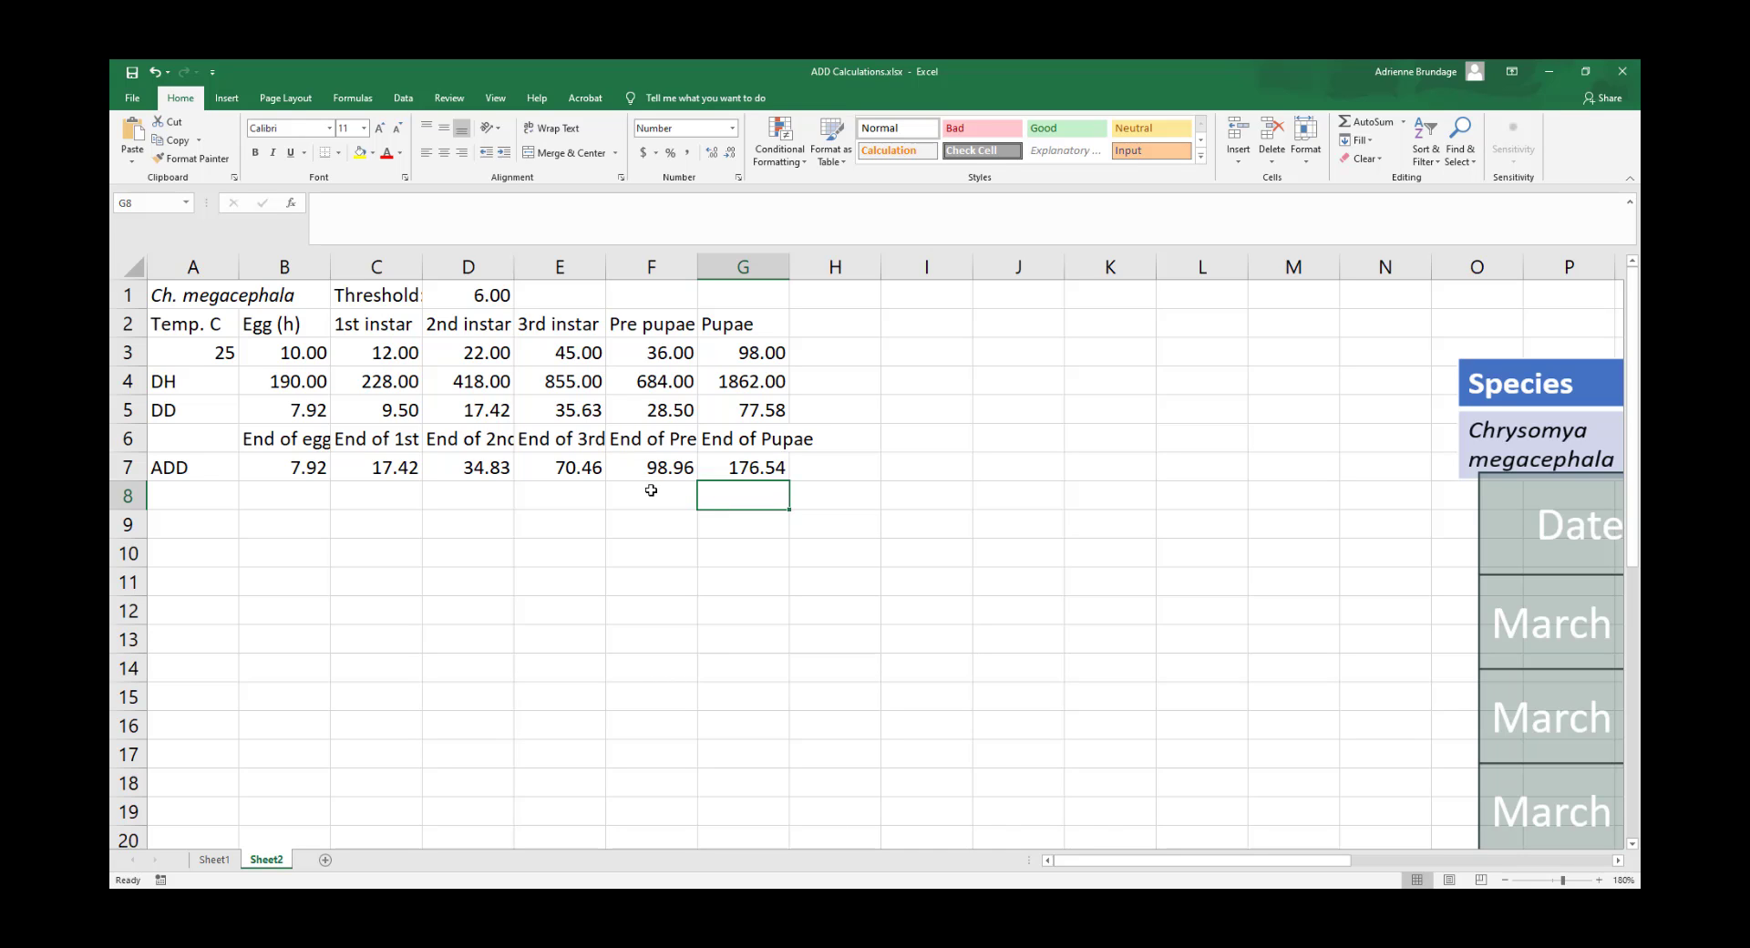
left_click(732, 472)
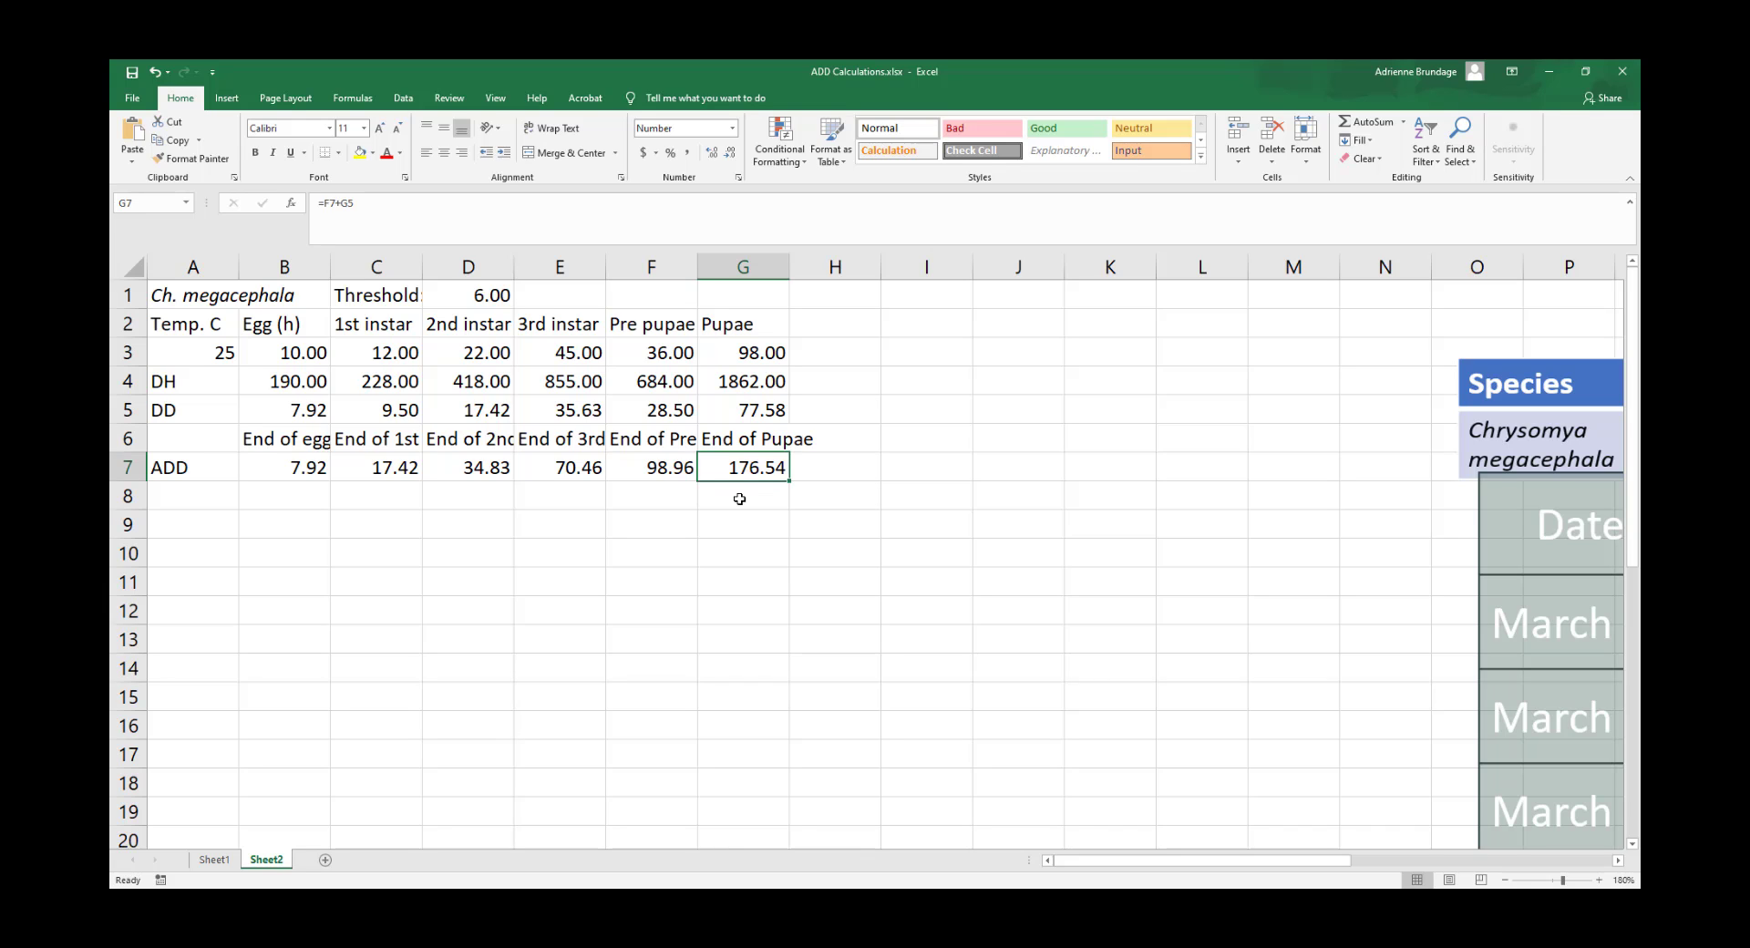
left_click(577, 471)
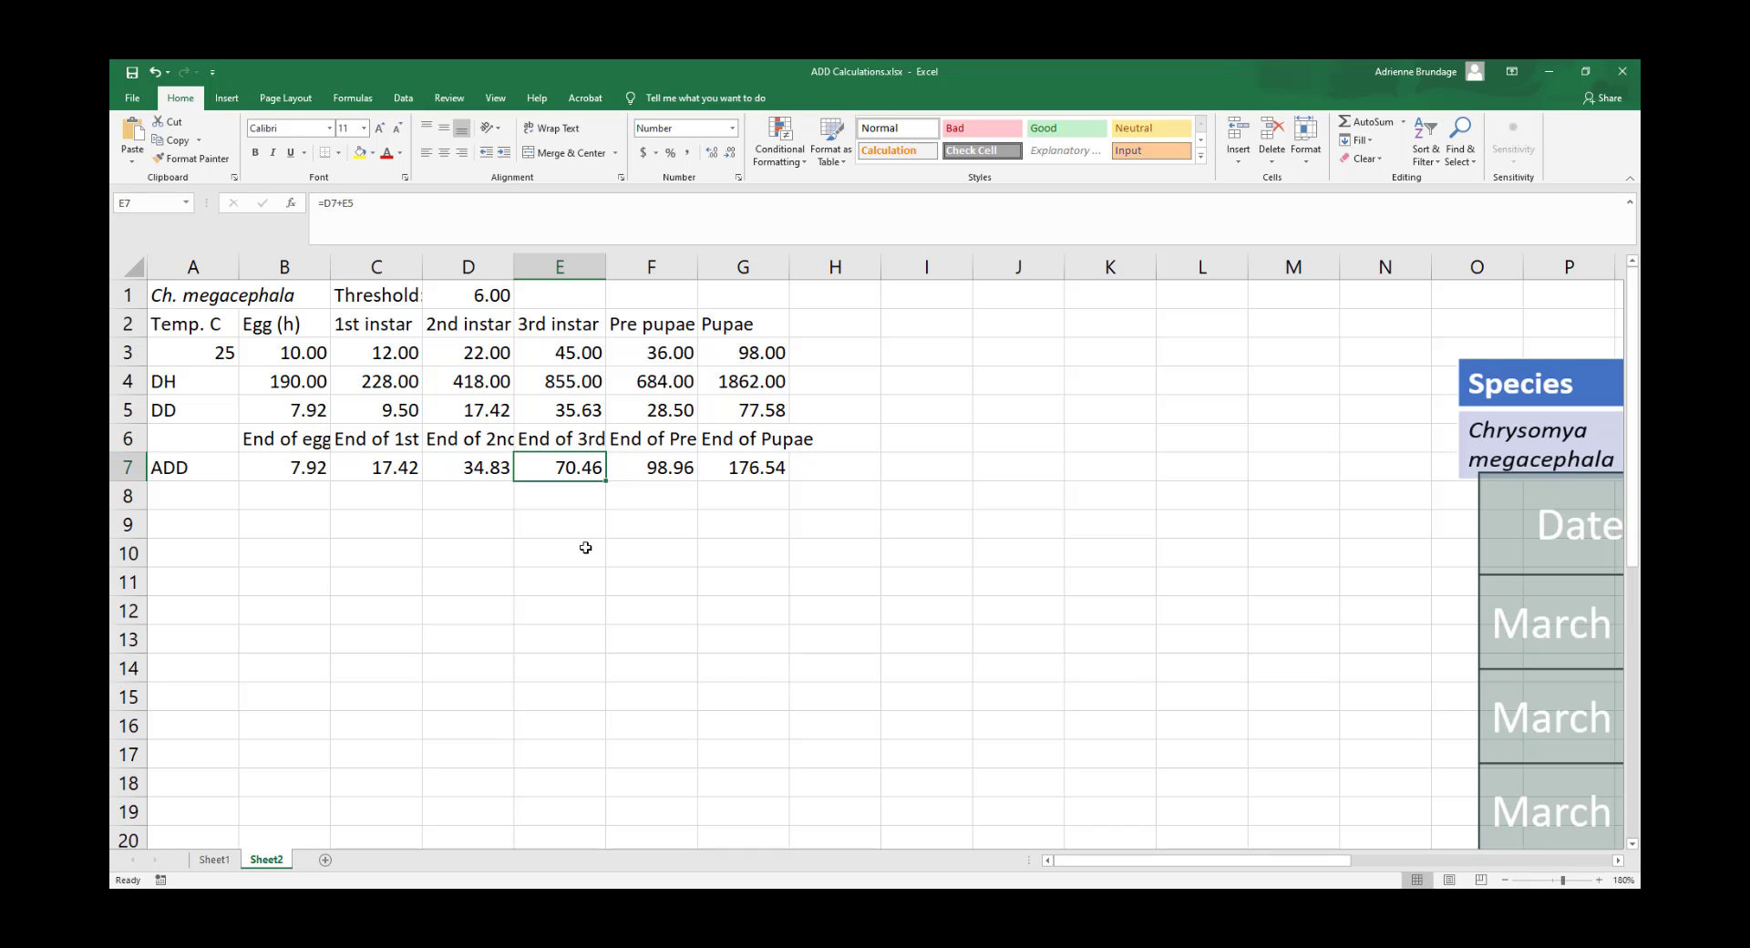
left_click(633, 460)
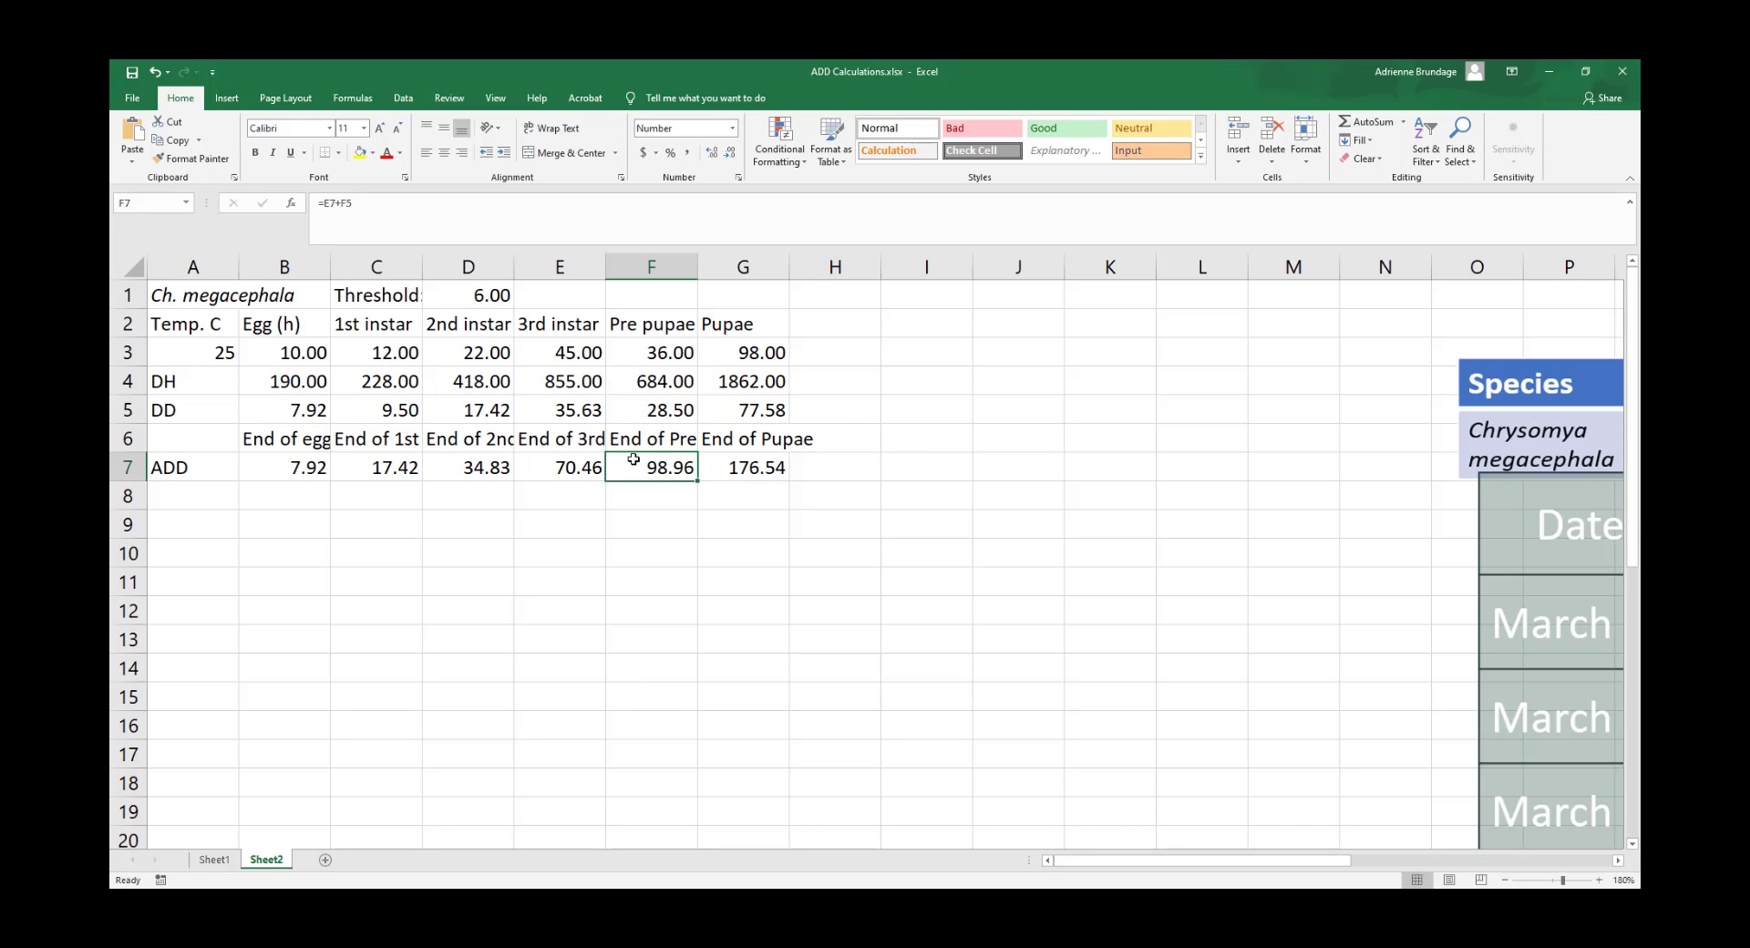
left_click(302, 297)
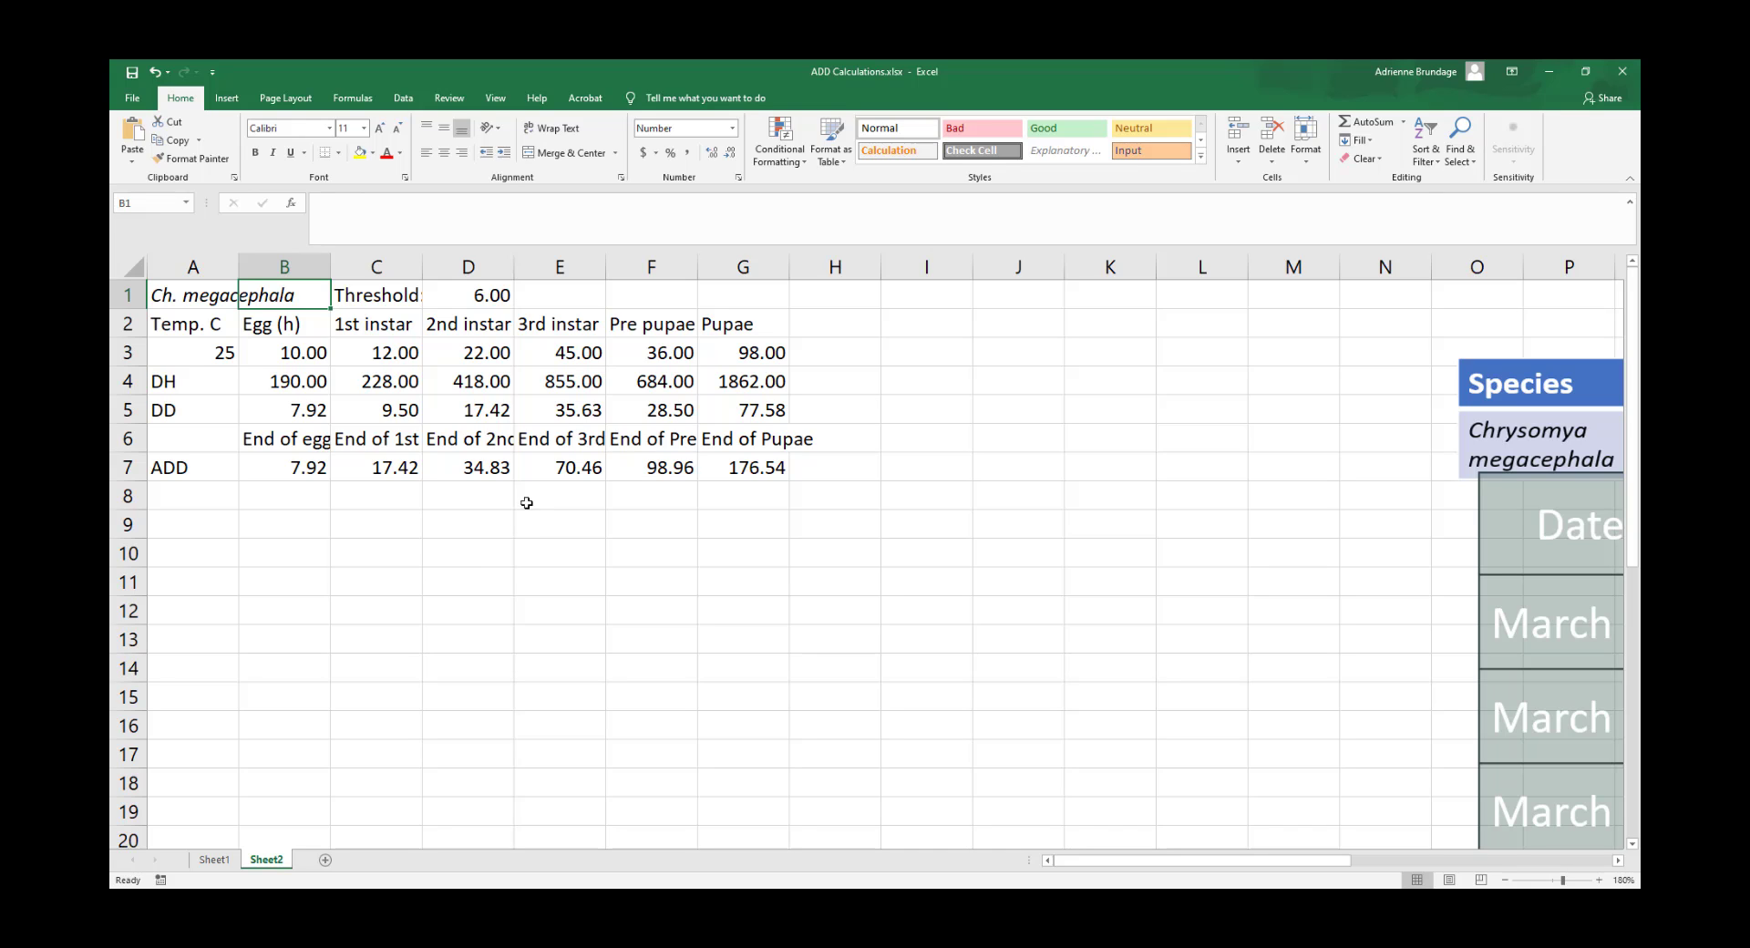
left_click(508, 460)
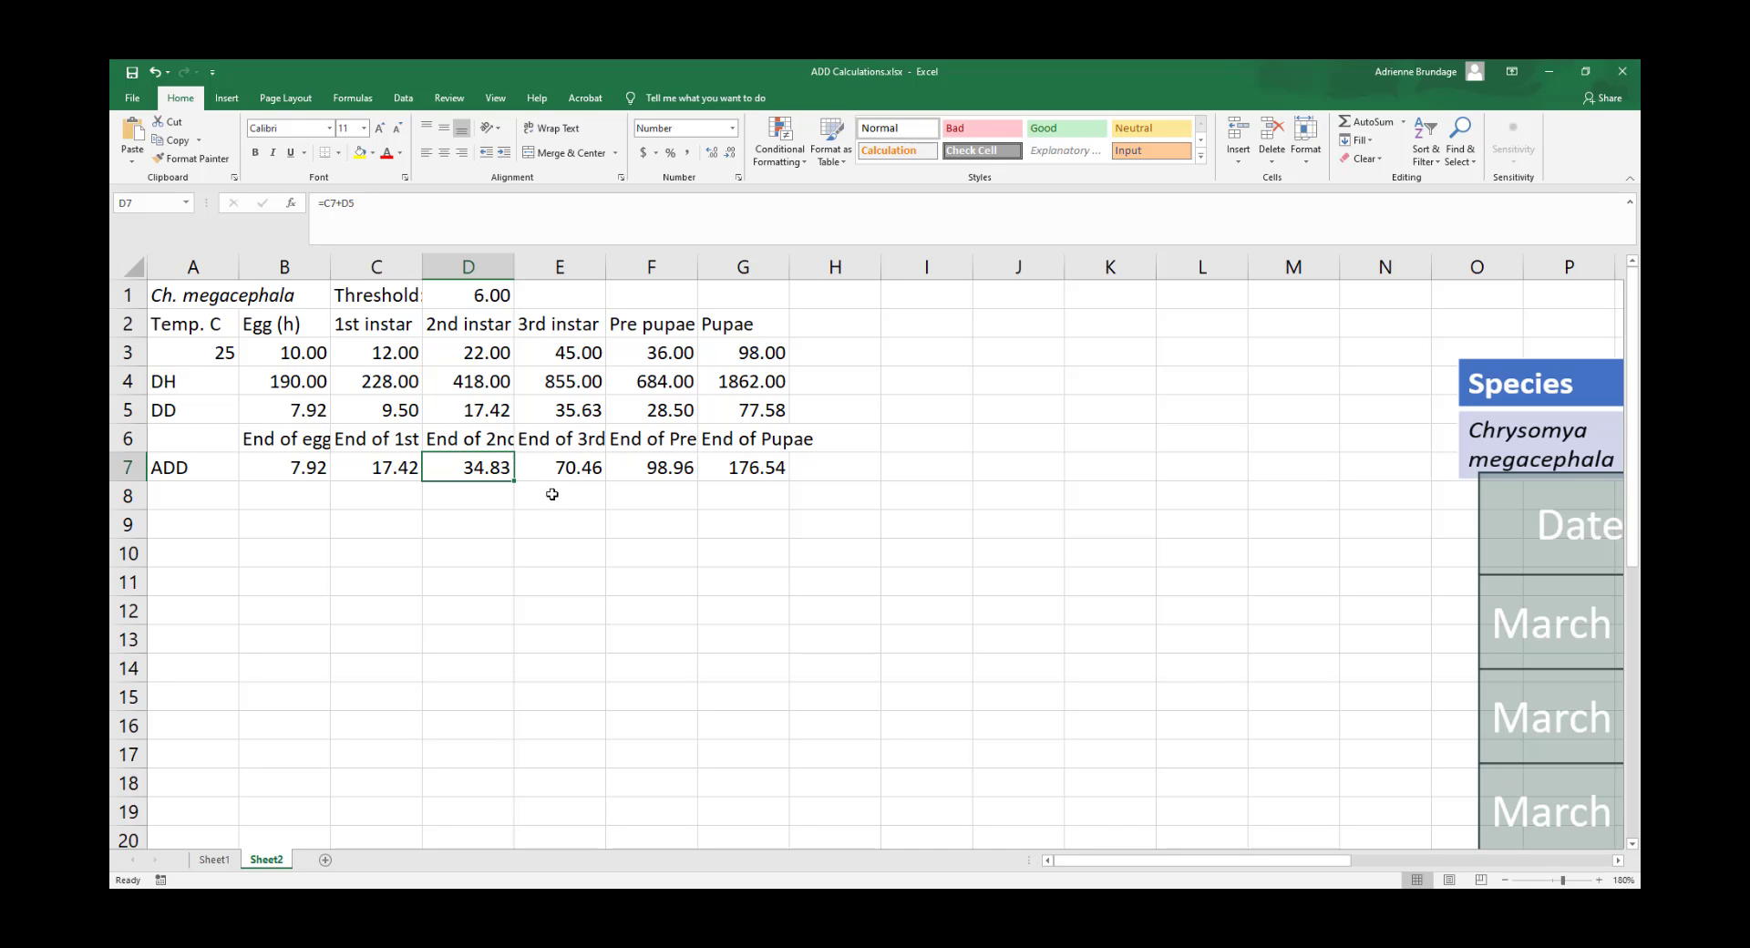
left_click(598, 457)
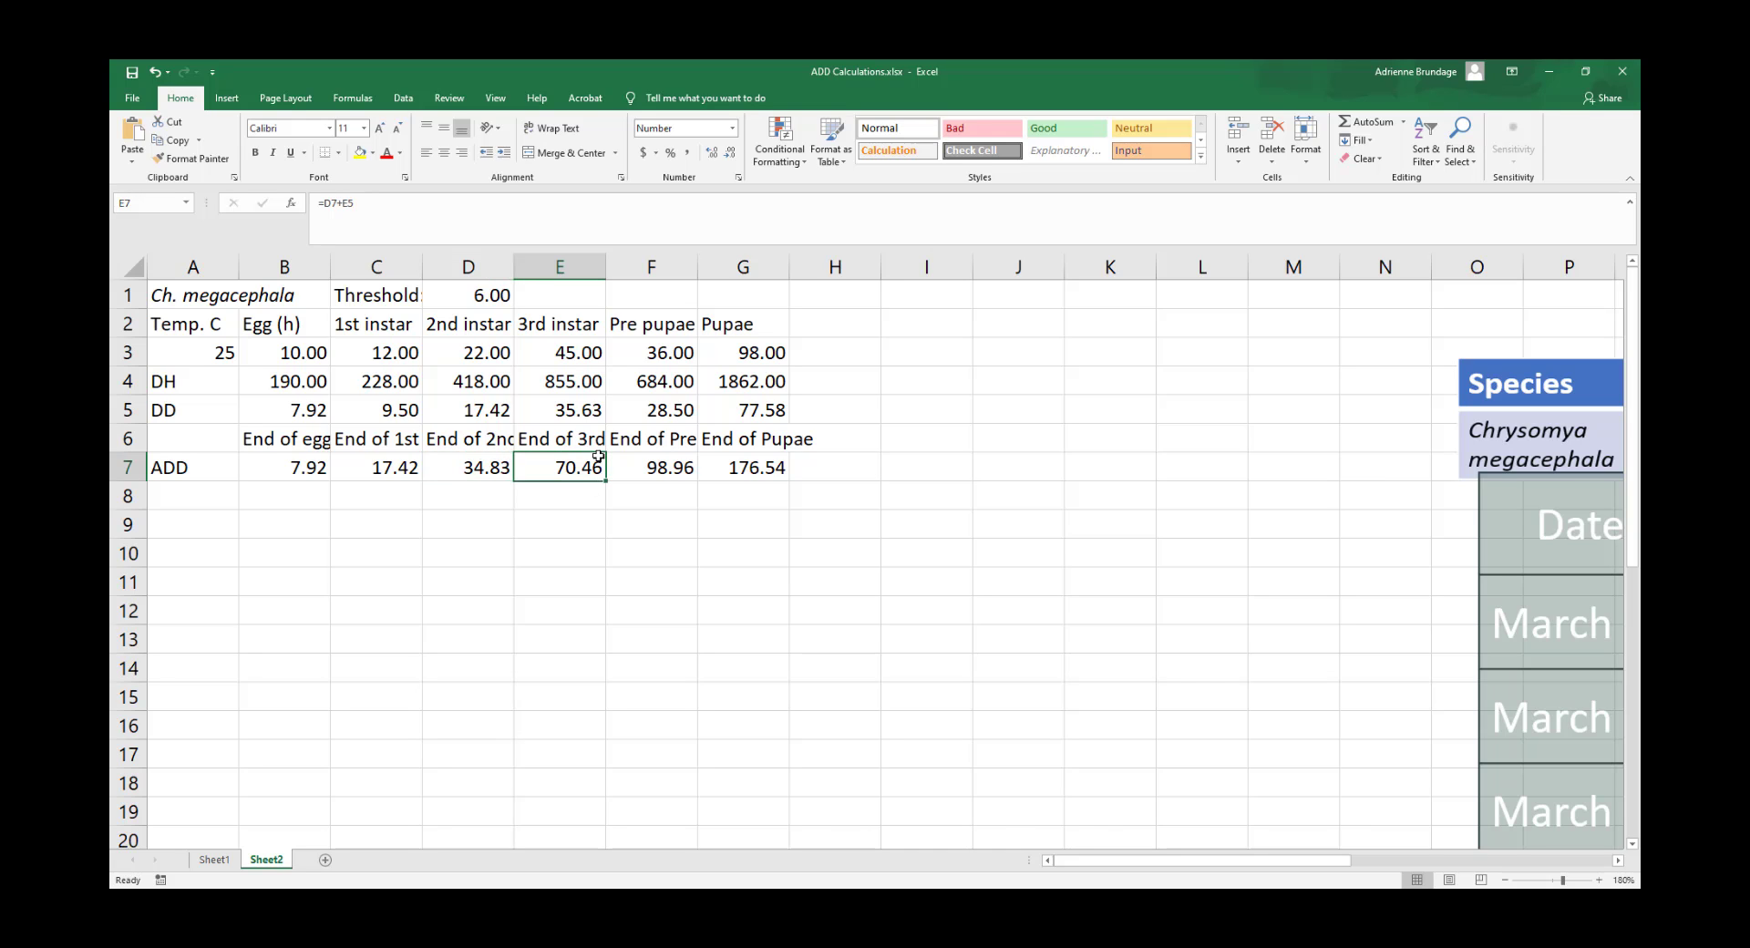
left_click(470, 505)
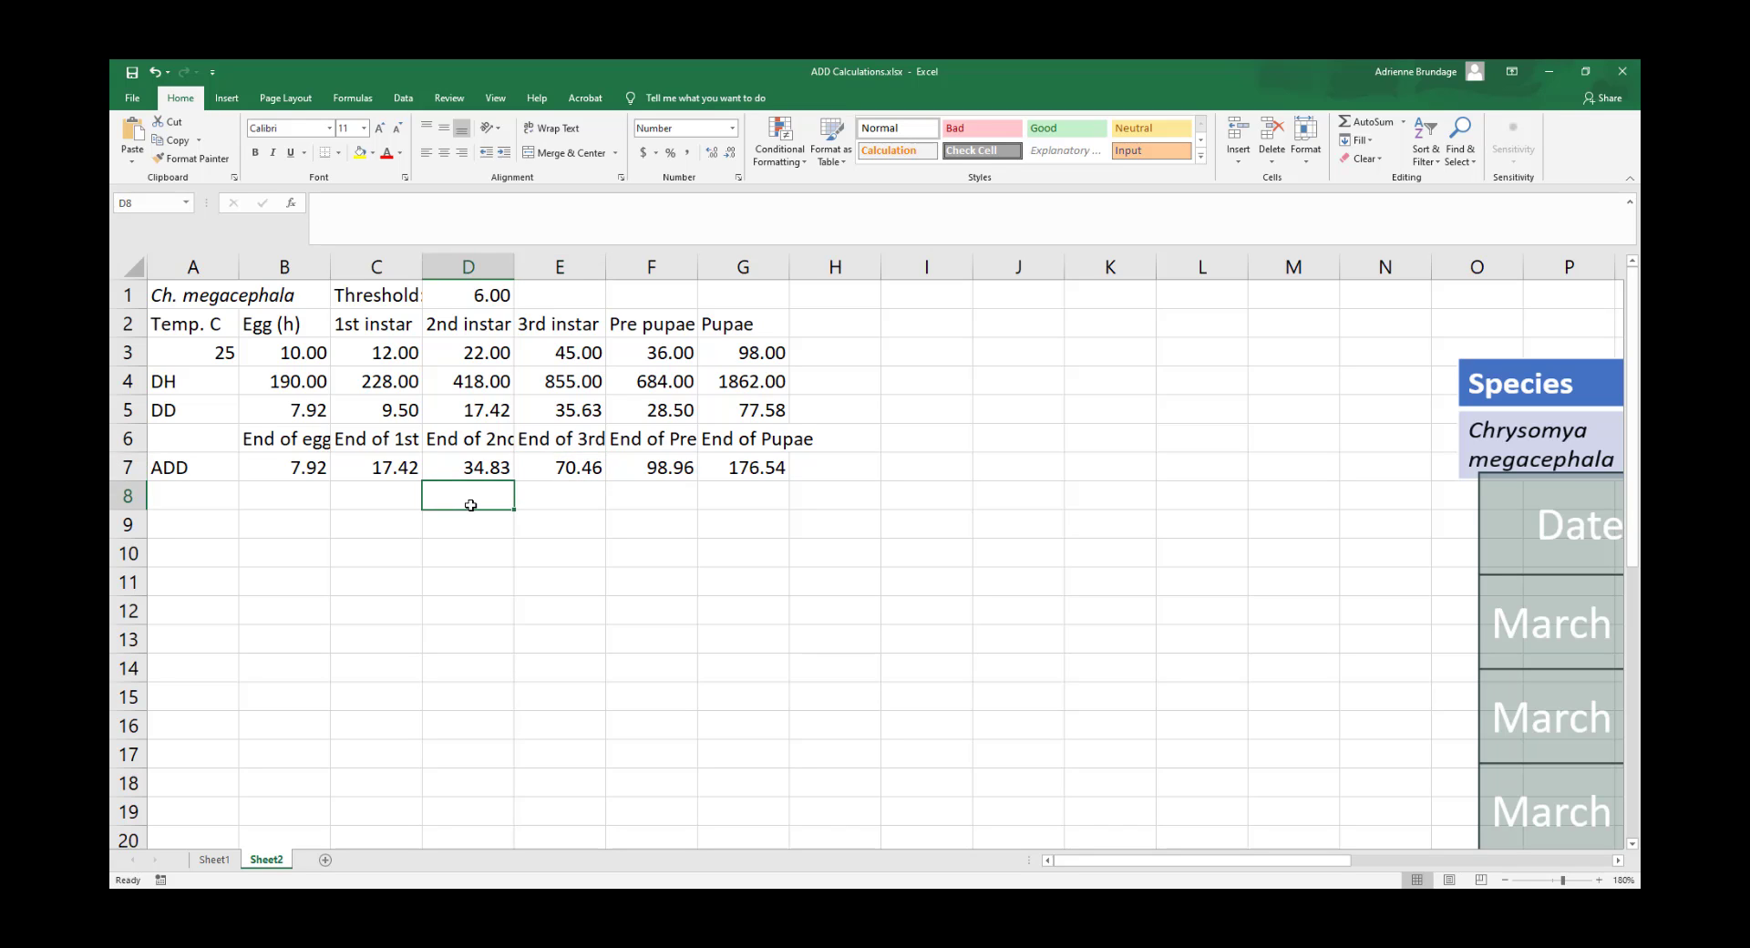
left_click(488, 464)
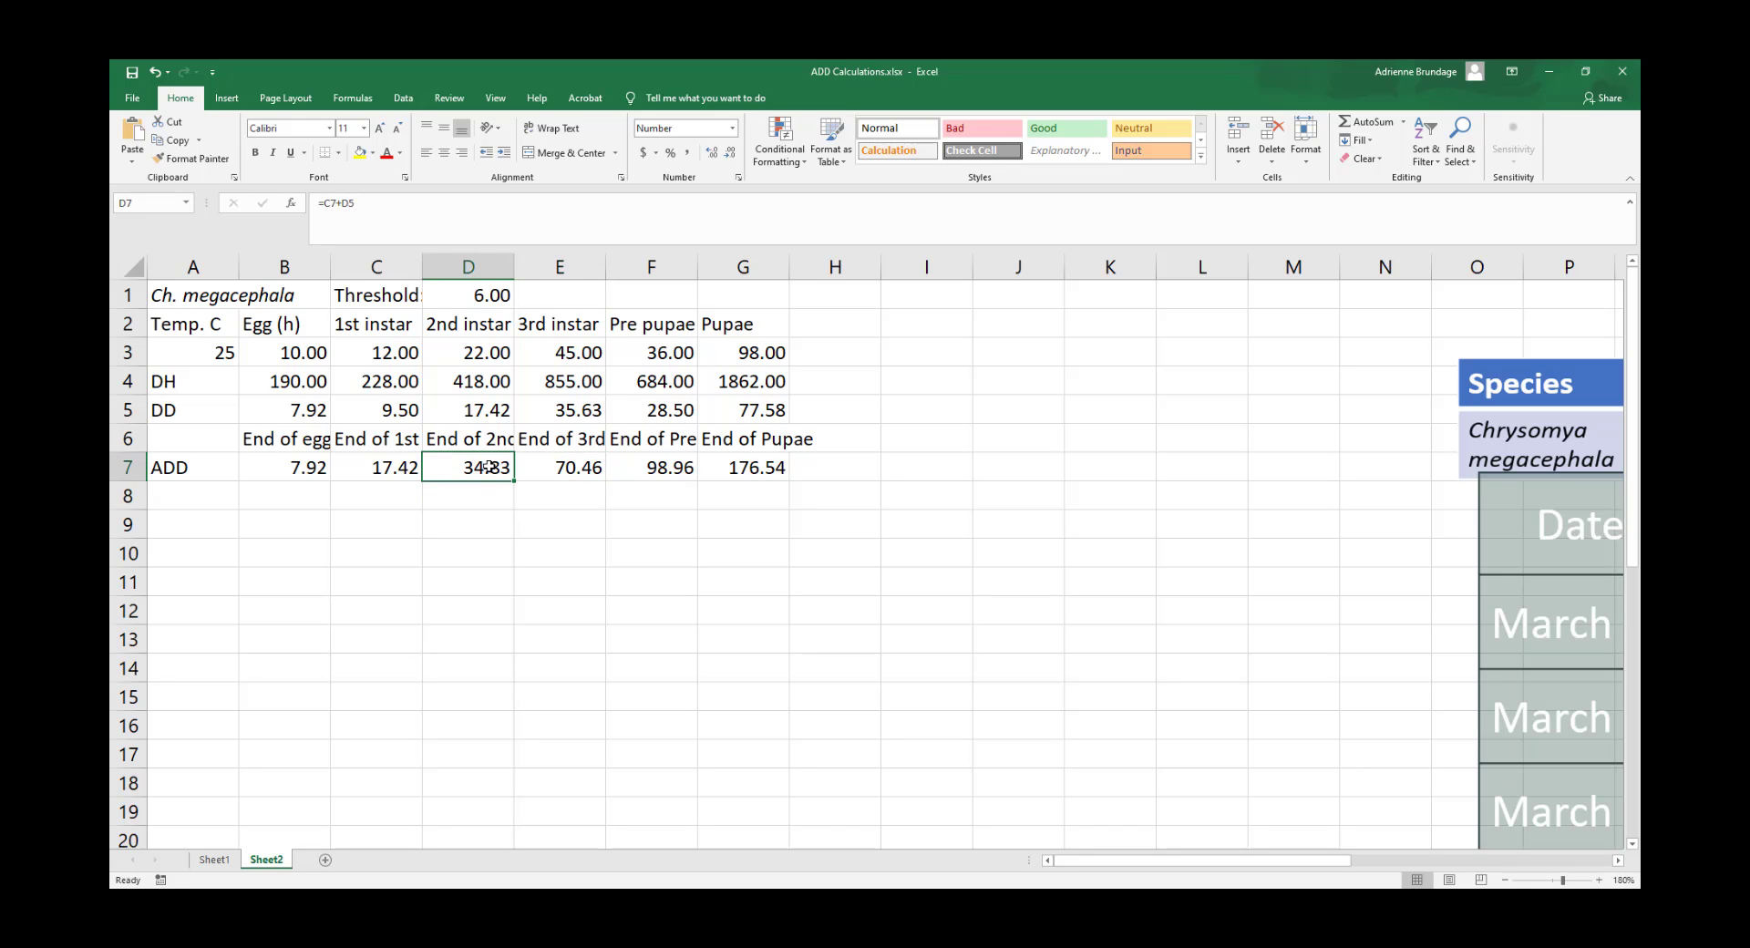
left_click(583, 462)
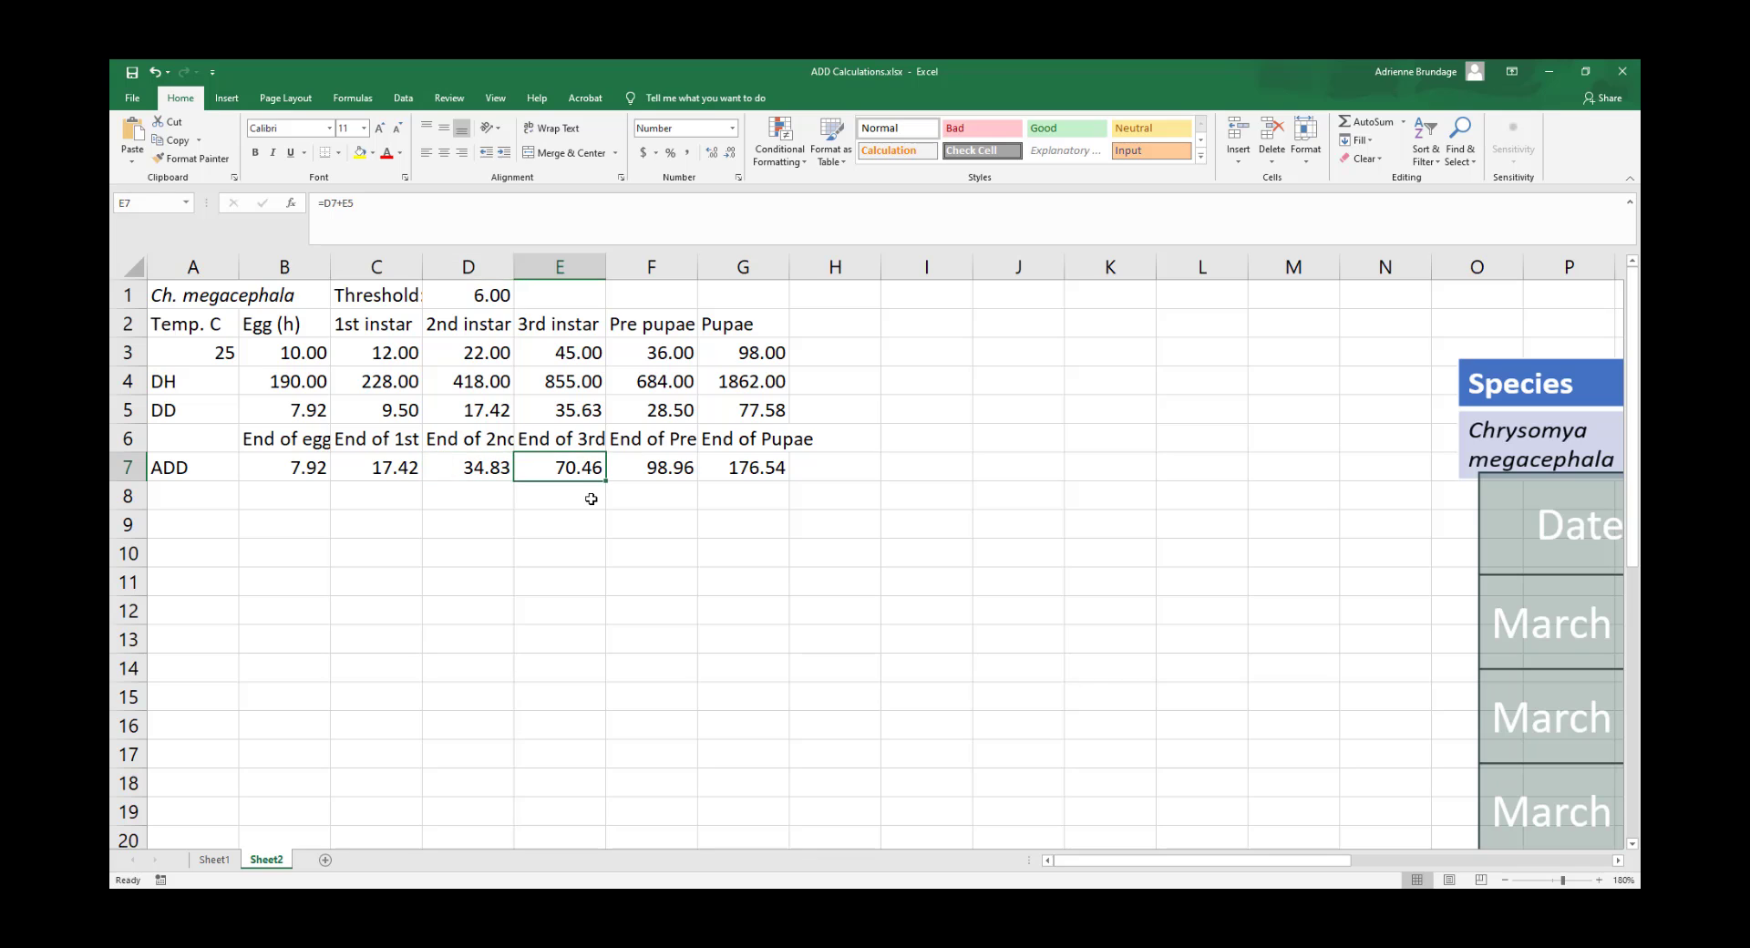
left_click(490, 469)
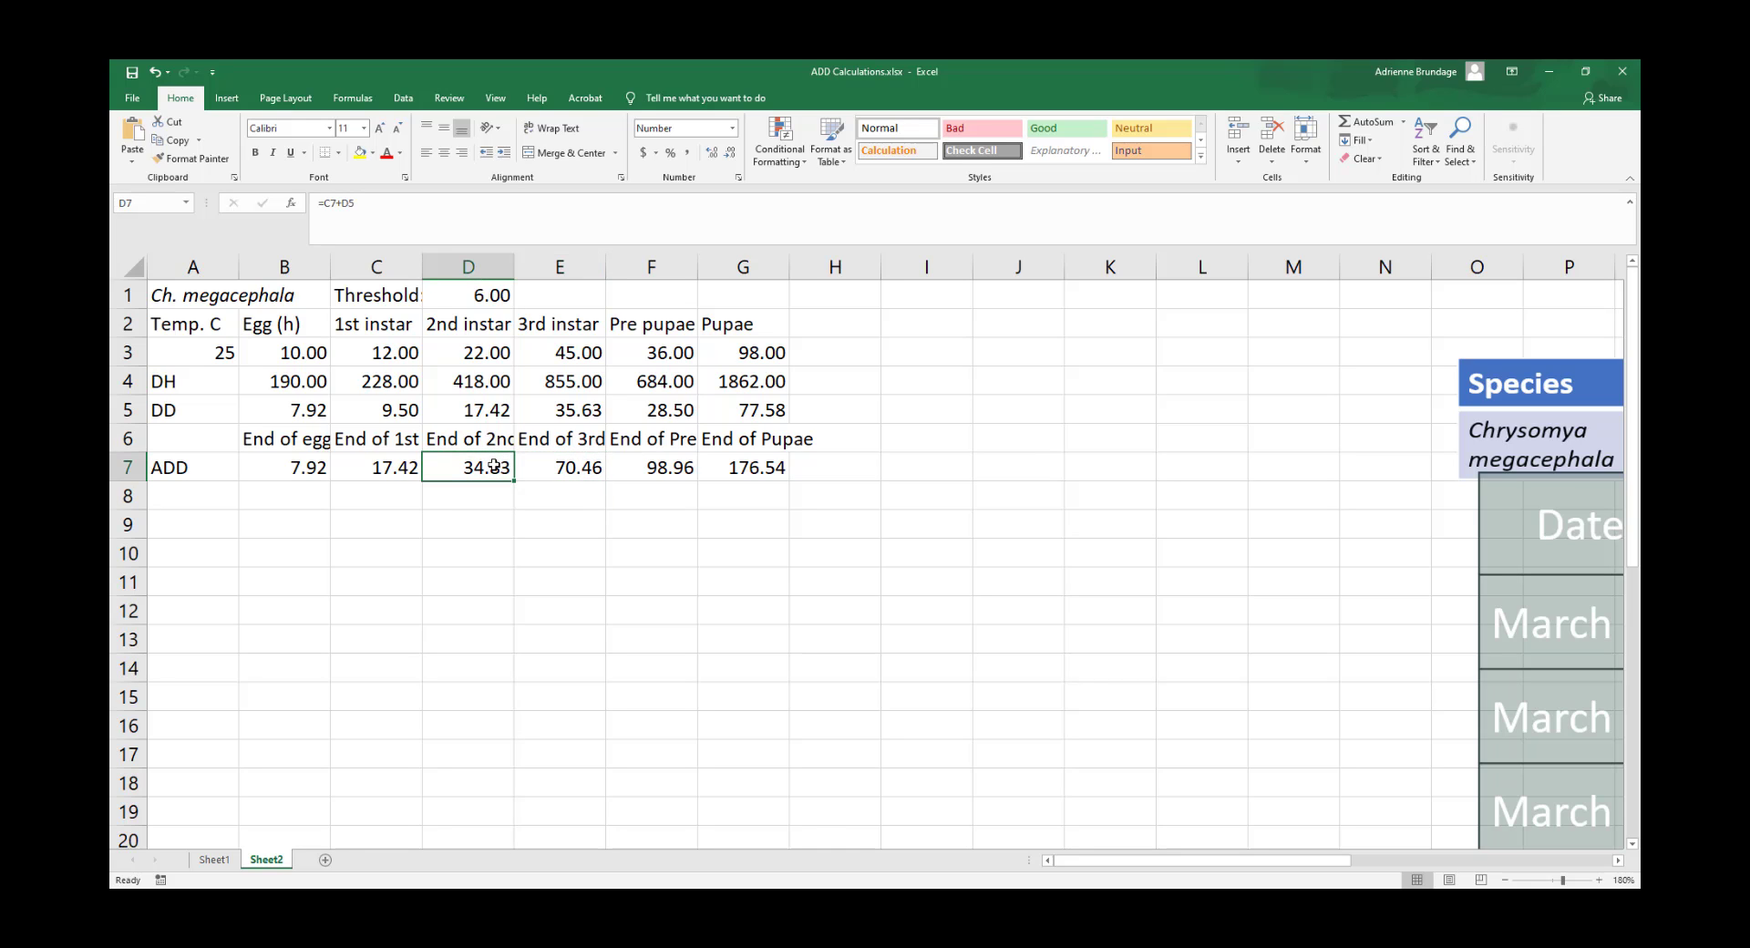
left_click(550, 474)
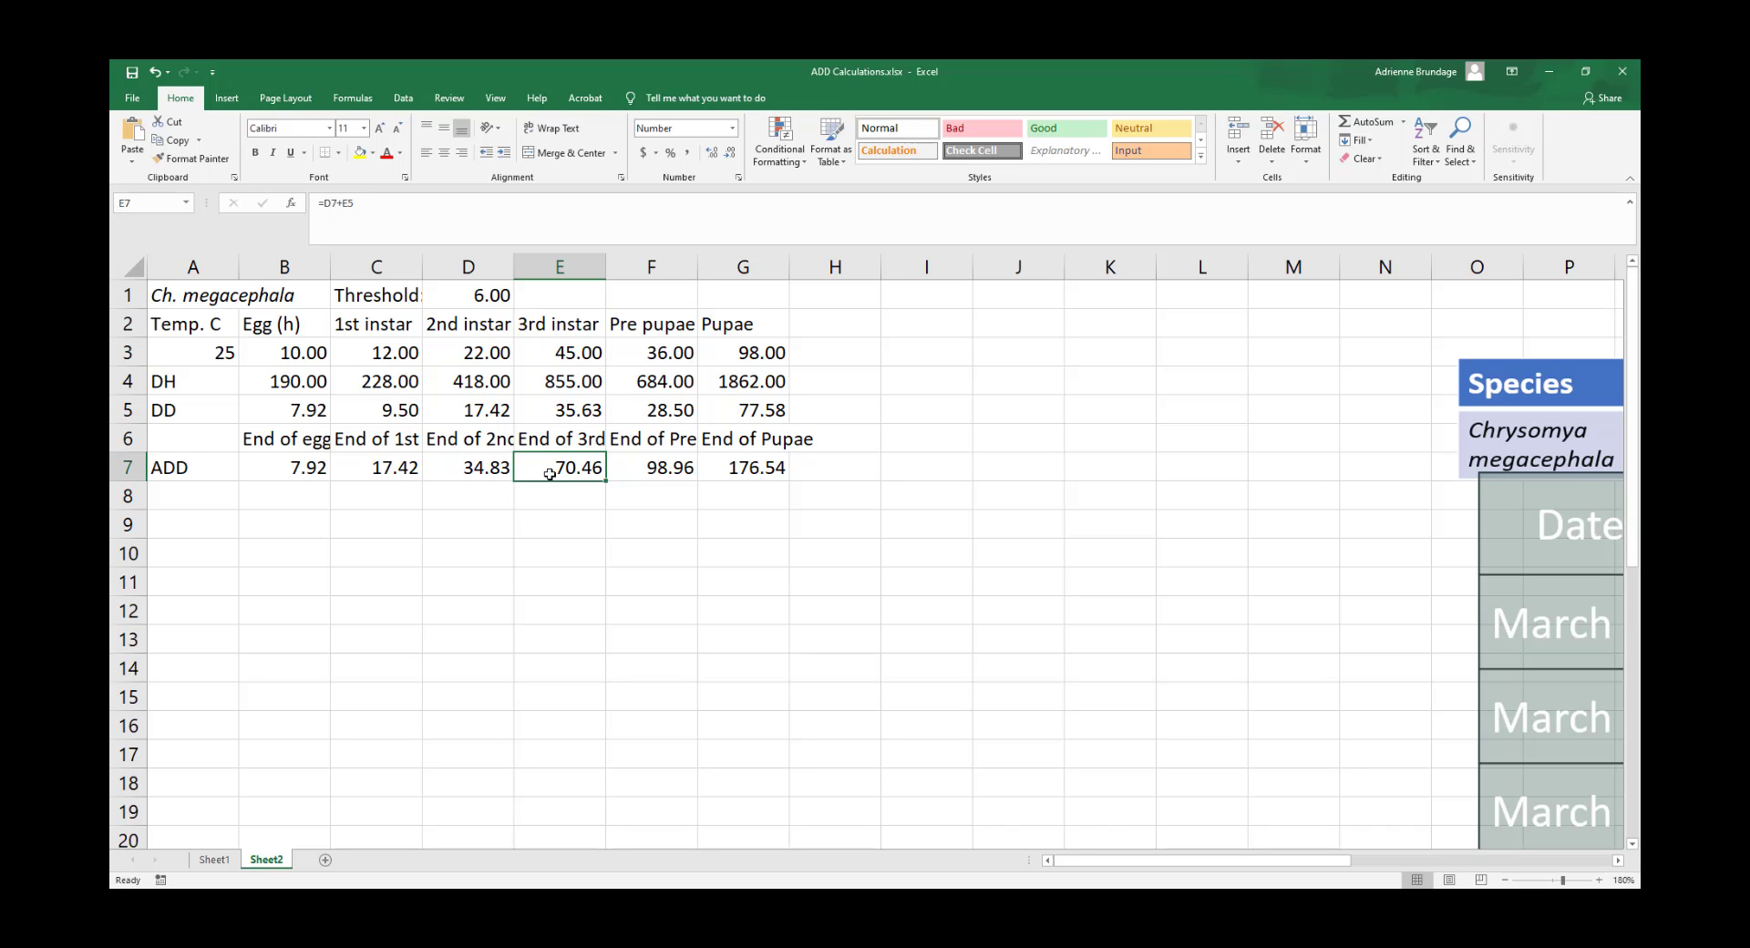
Review the stage labels in row 6 and the cumulative ADD formula in D7
left_click(477, 492)
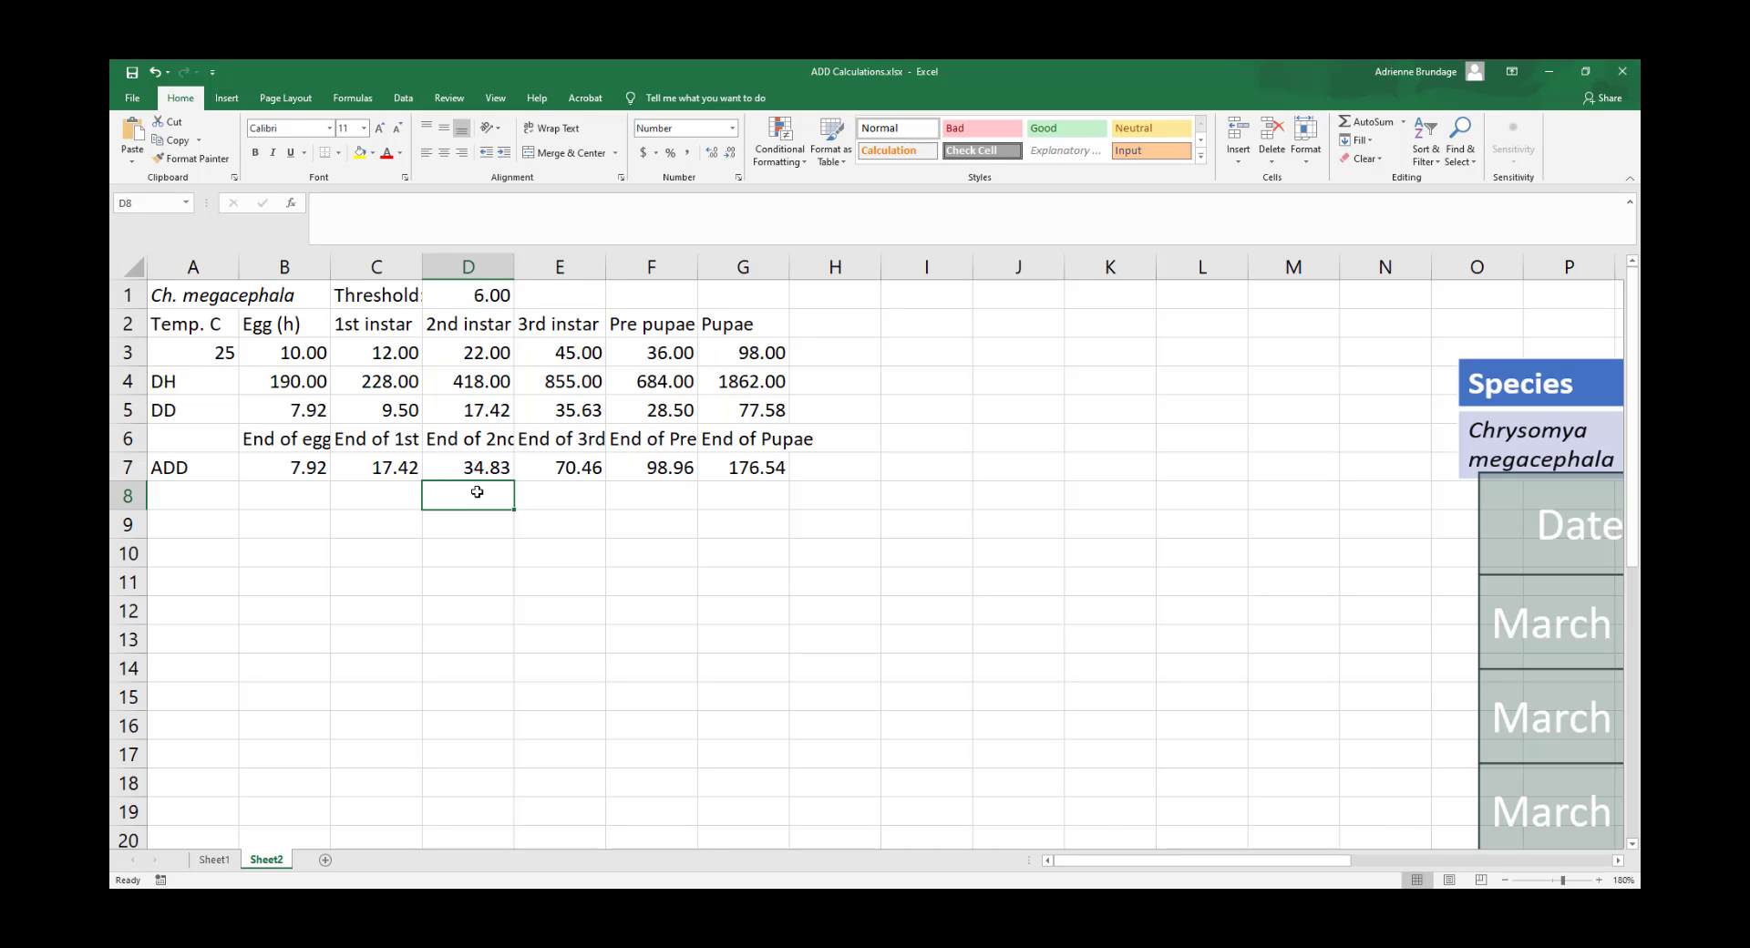
left_click(487, 449)
left_click(586, 440)
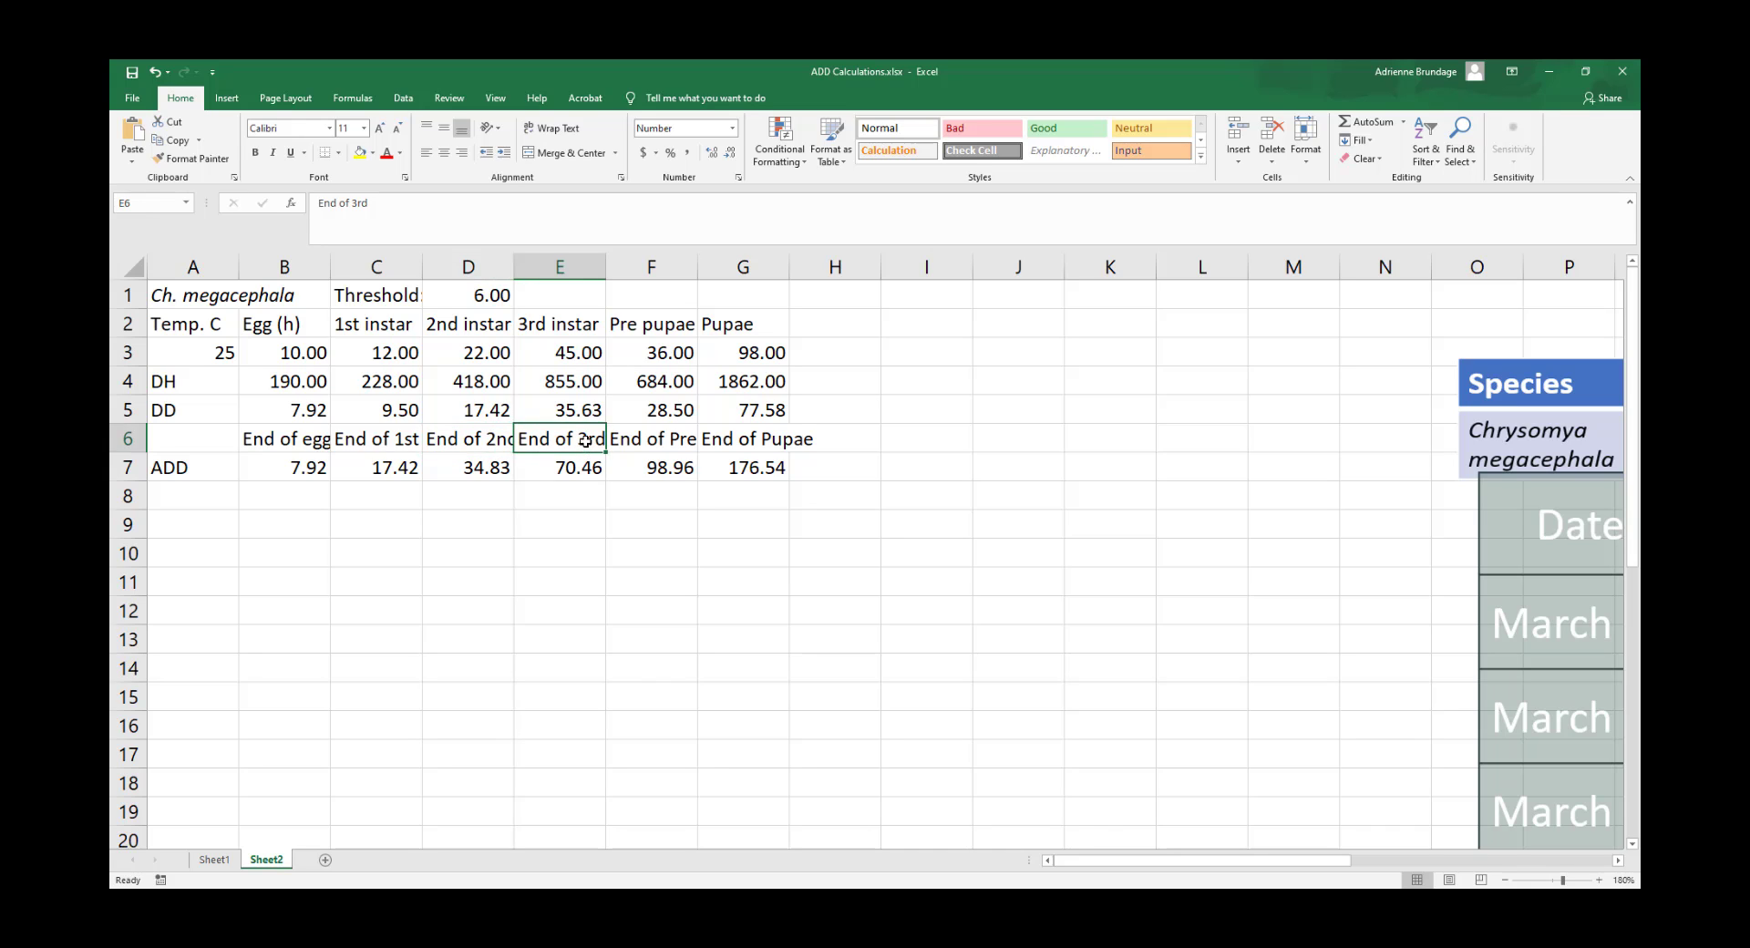
left_click(664, 441)
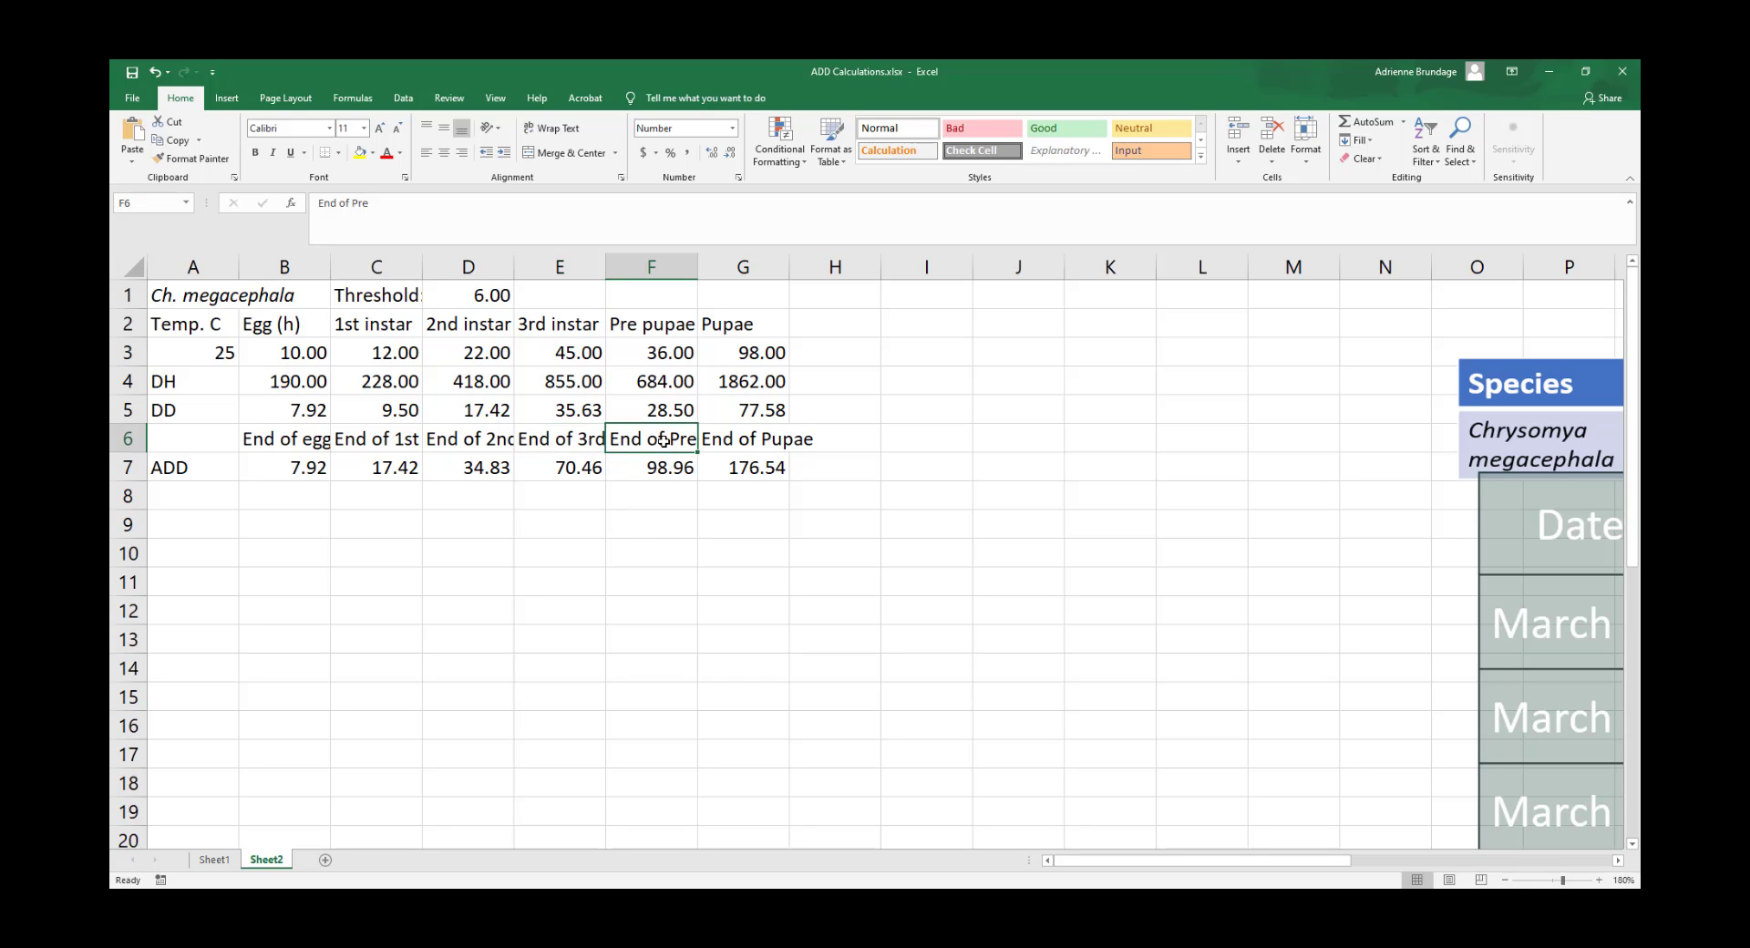
left_click(489, 451)
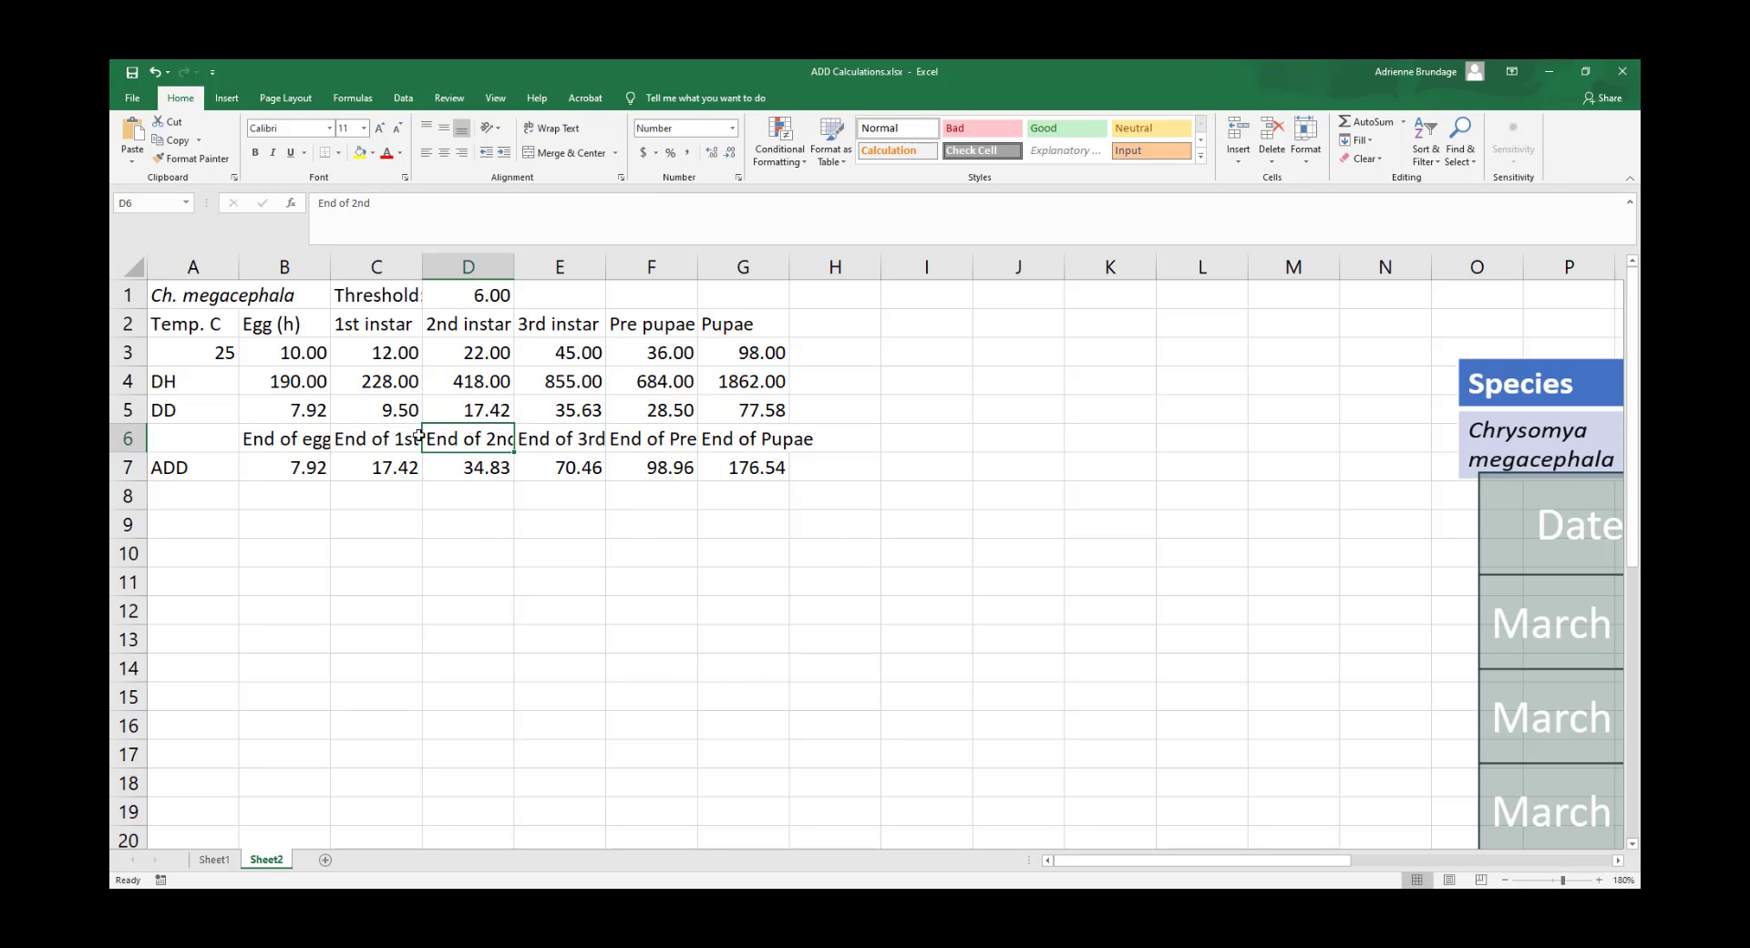
left_click(379, 438)
left_click(497, 472)
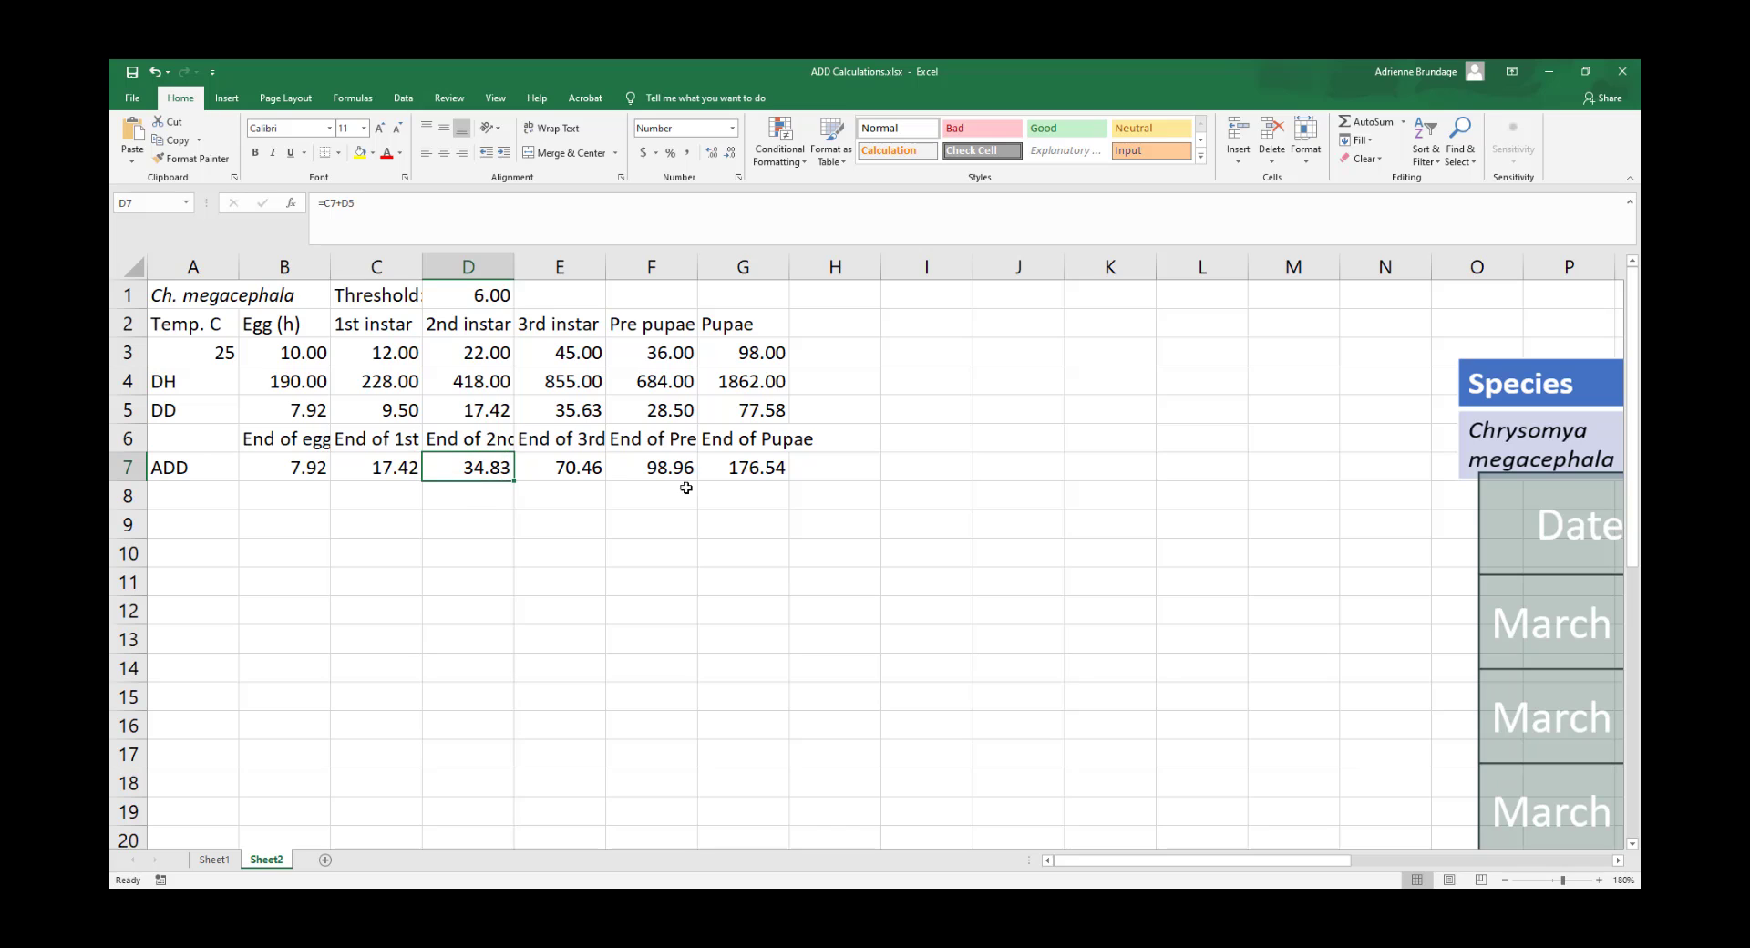
Fill D7:E7 (34.83 and 70.46) with yellow
left_click(554, 495)
left_click_drag(497, 467, 551, 469)
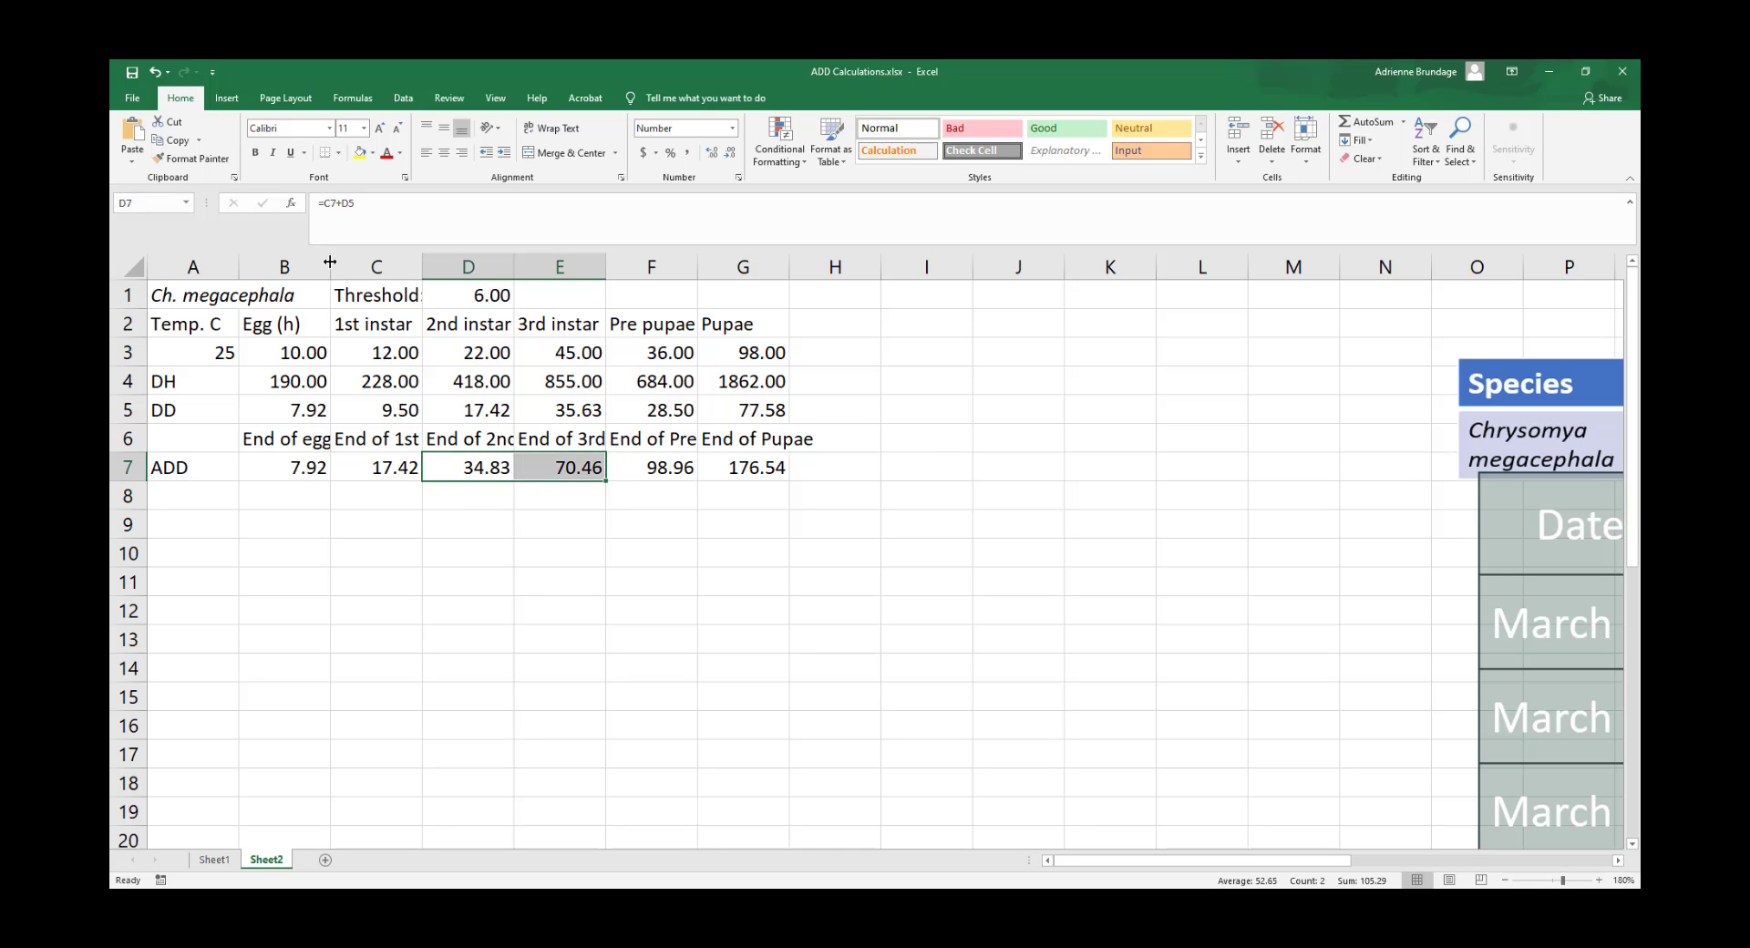
left_click(360, 152)
left_click(541, 516)
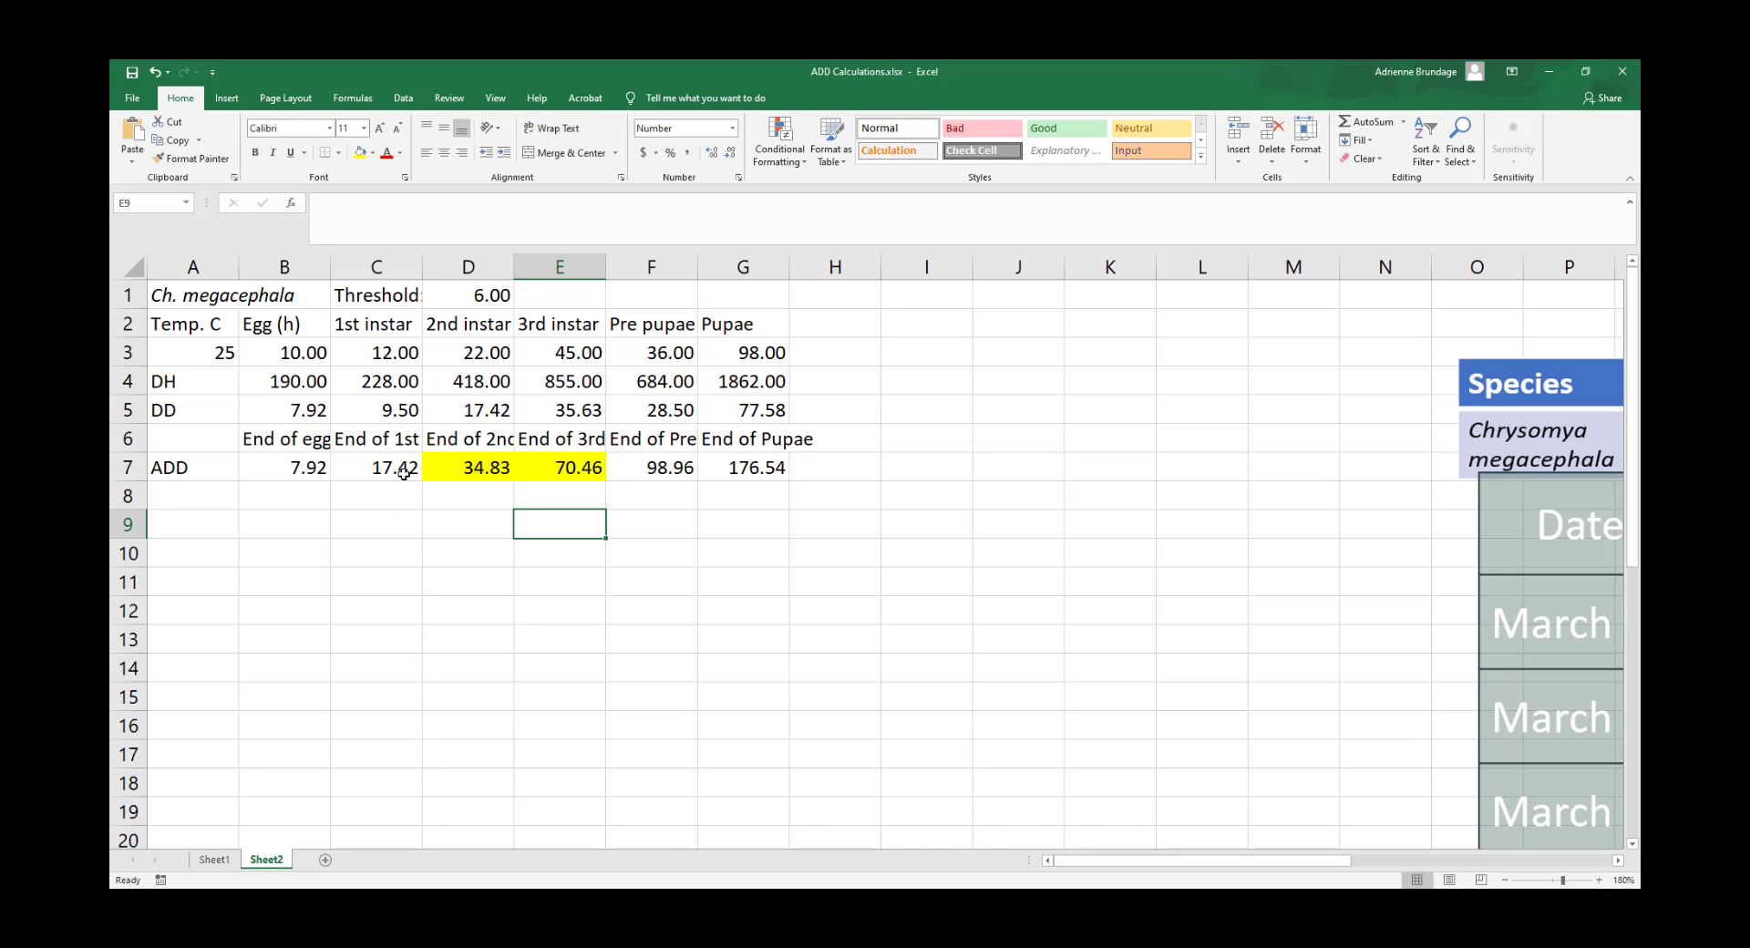
left_click(878, 569)
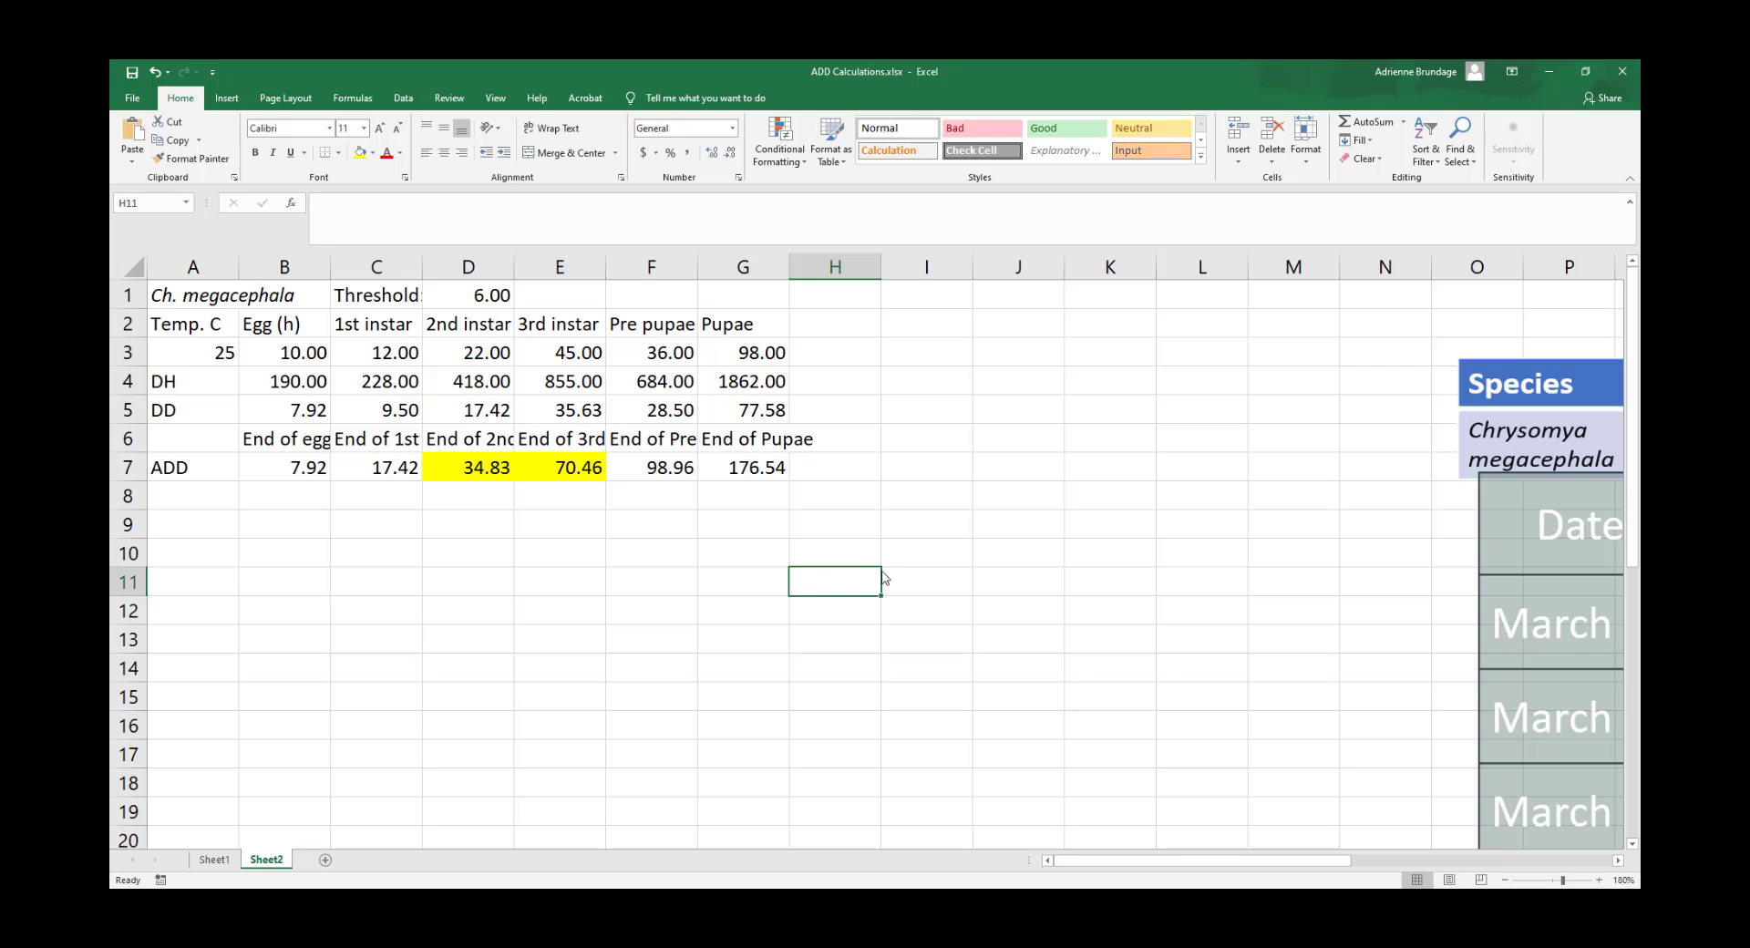
Zoom out to 130%, bring the March 21–27 temperature table picture into view, and select it
left_click_drag(1107, 862, 1295, 862)
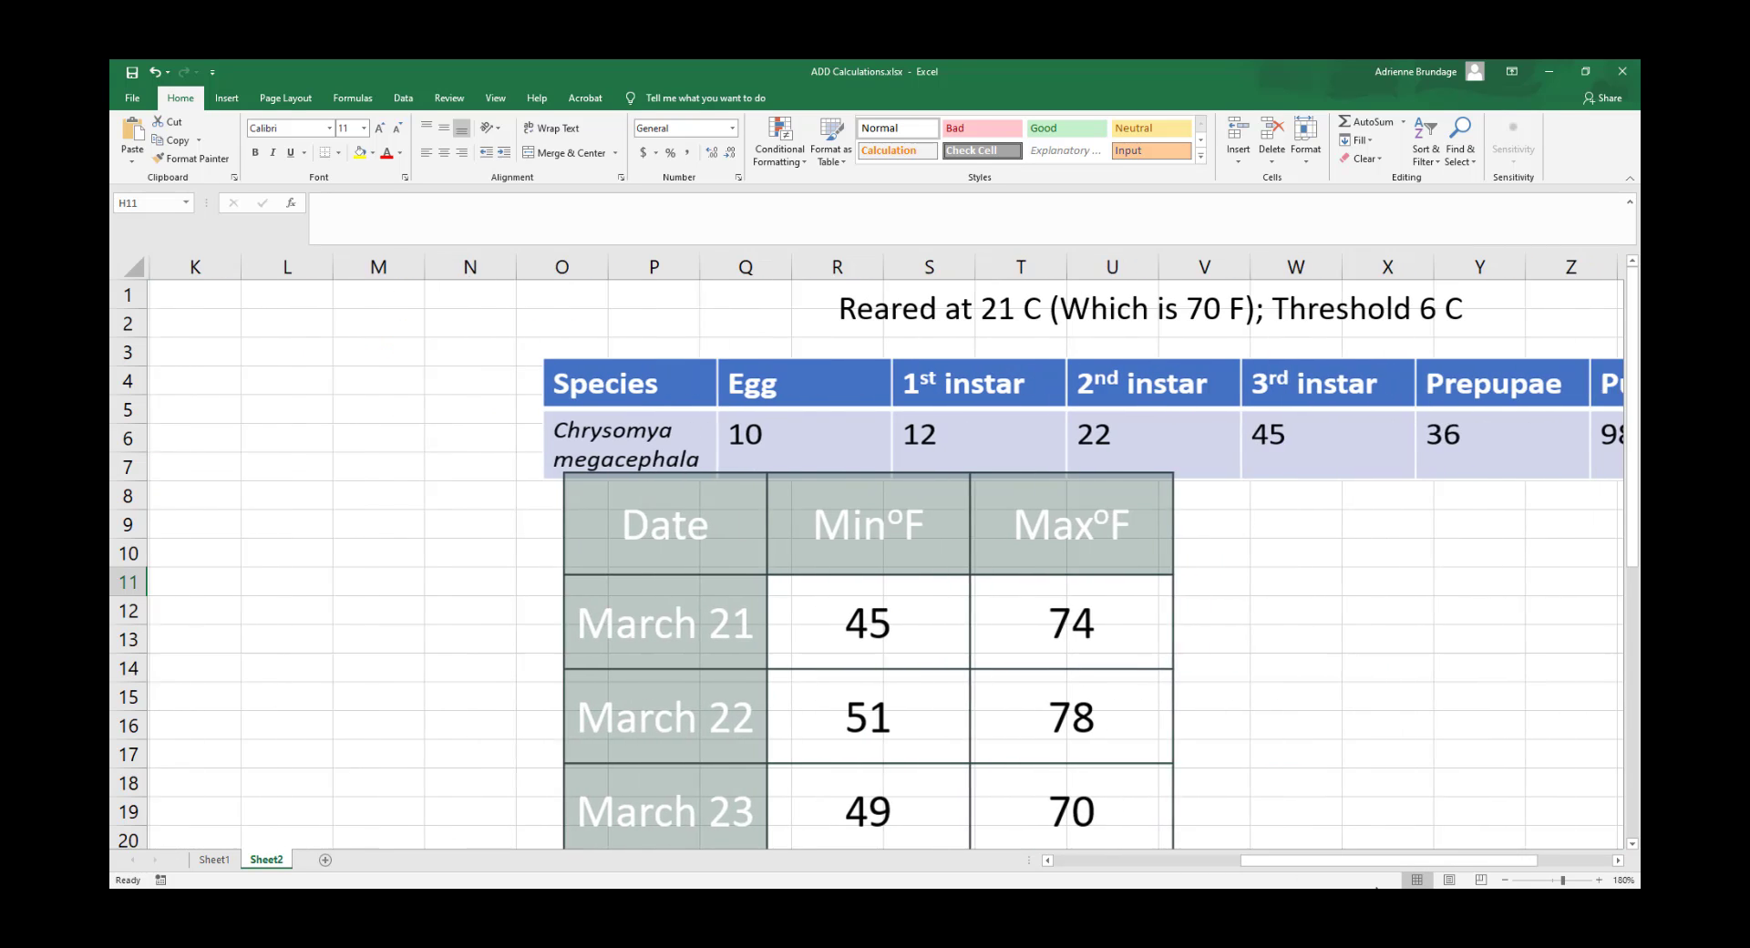
left_click(1505, 879)
left_click(1506, 880)
left_click(1505, 879)
left_click(1506, 879)
left_click(1506, 879)
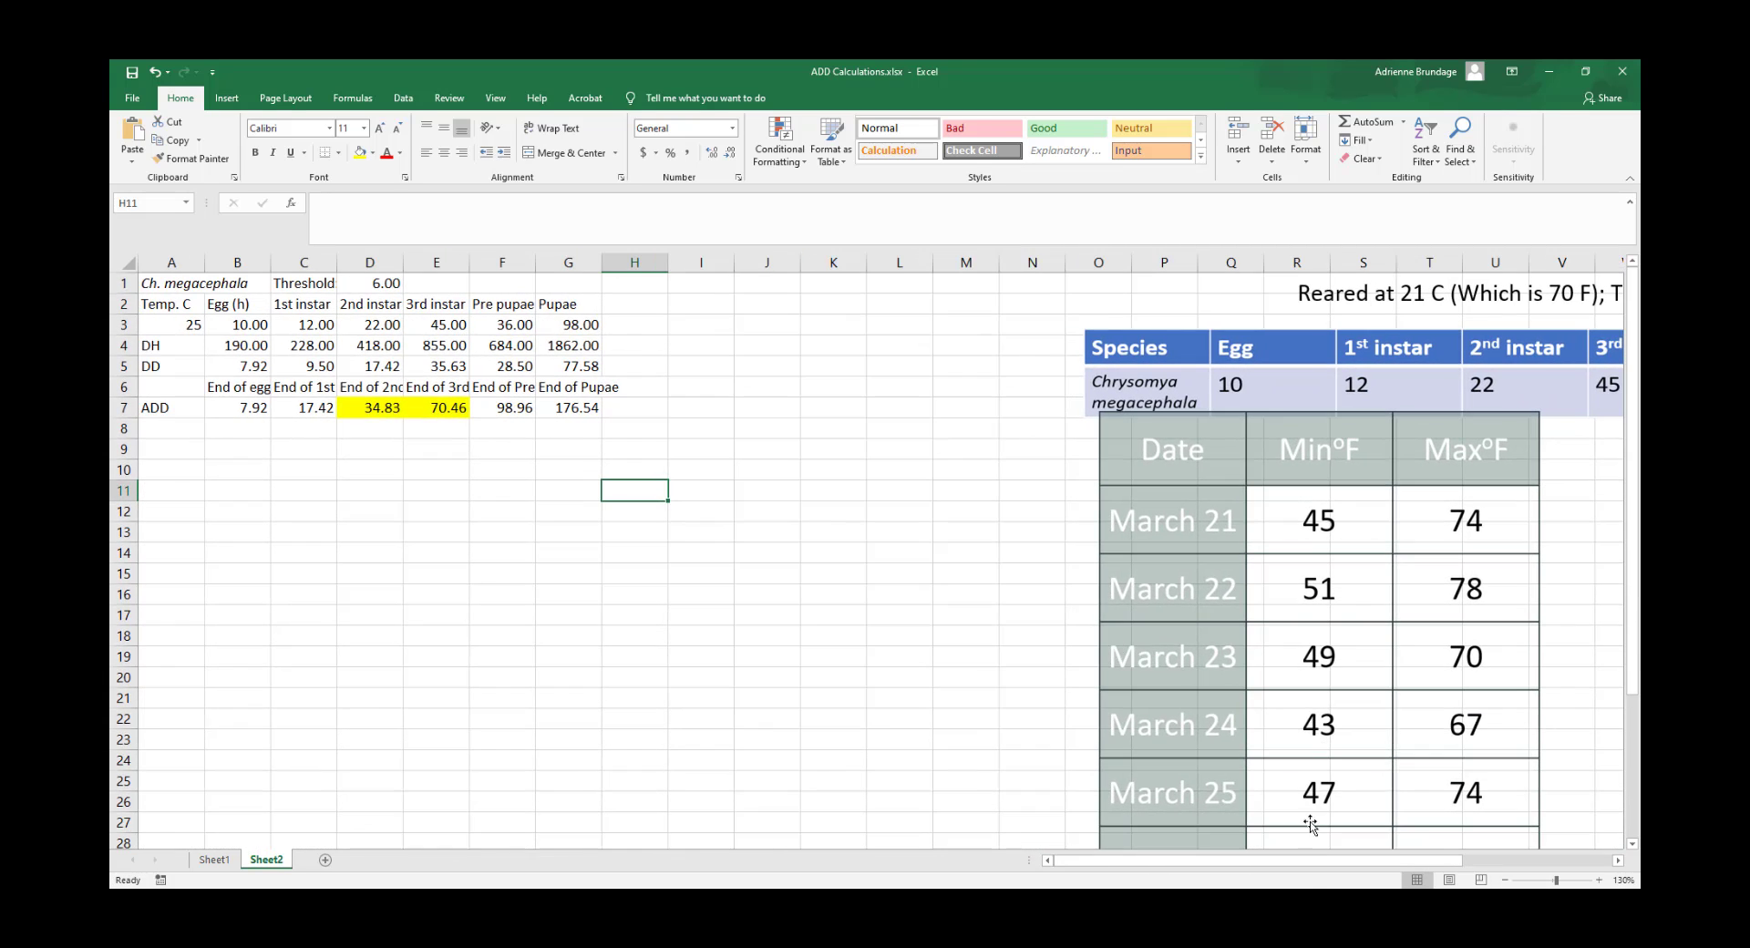
scroll(1243, 730, "right", 3)
scroll(1164, 695, "down", 4)
scroll(1164, 695, "up", 2)
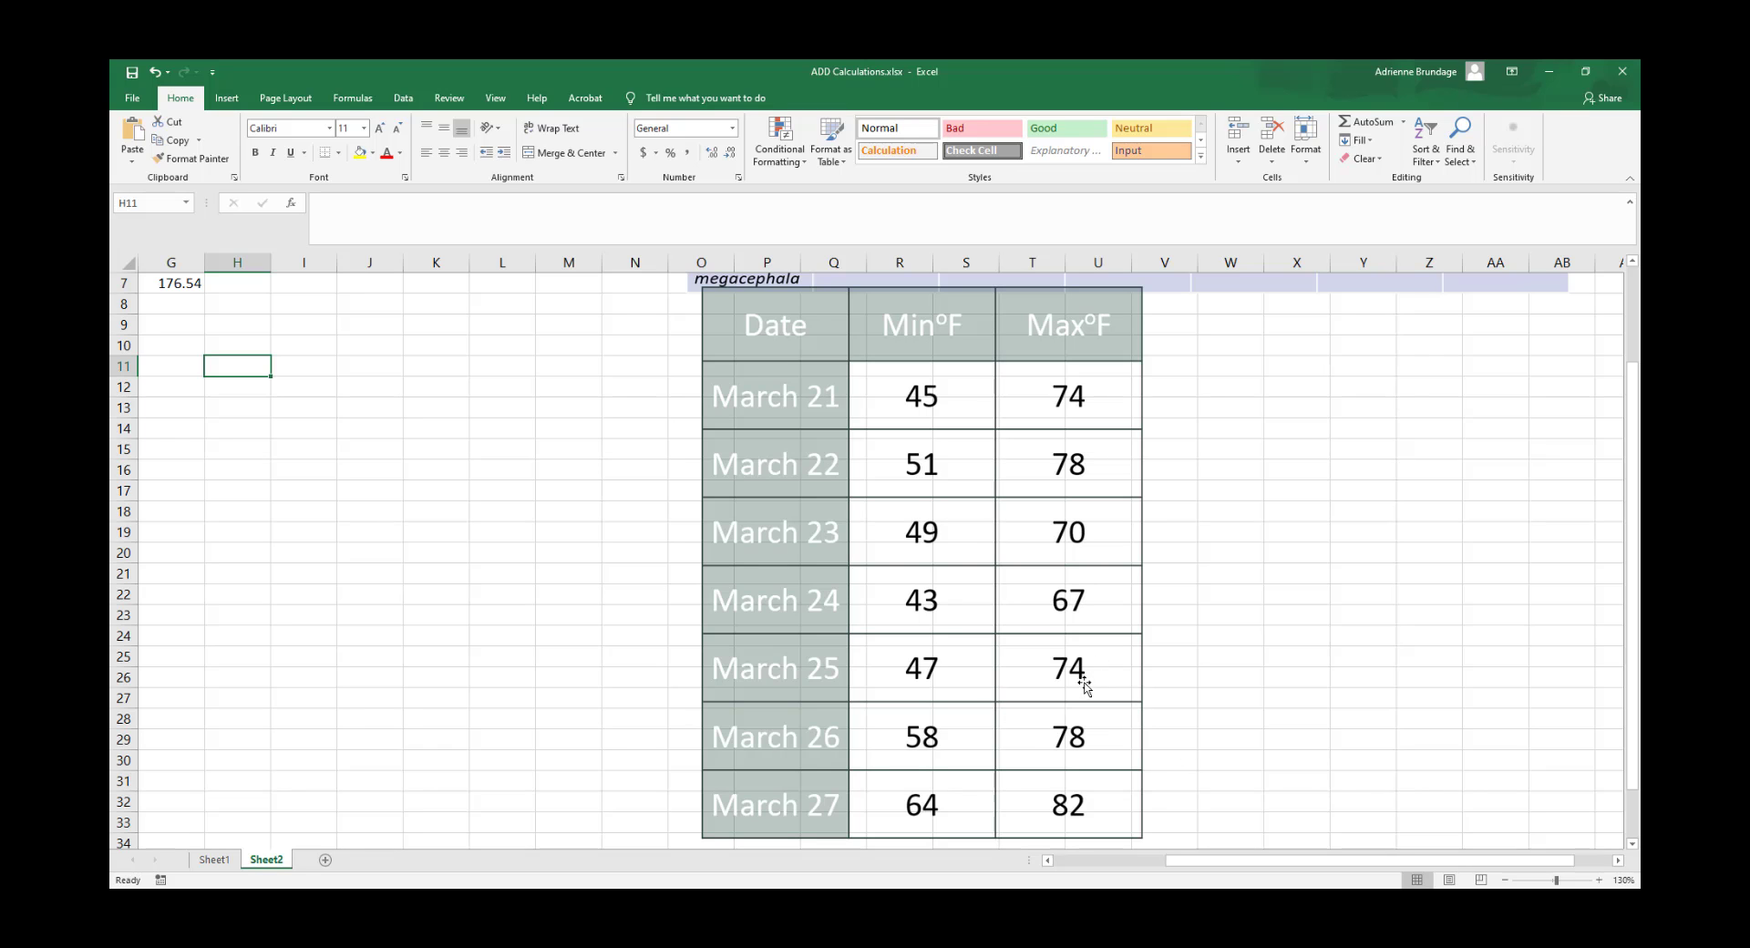
scroll(1258, 671, "up", 2)
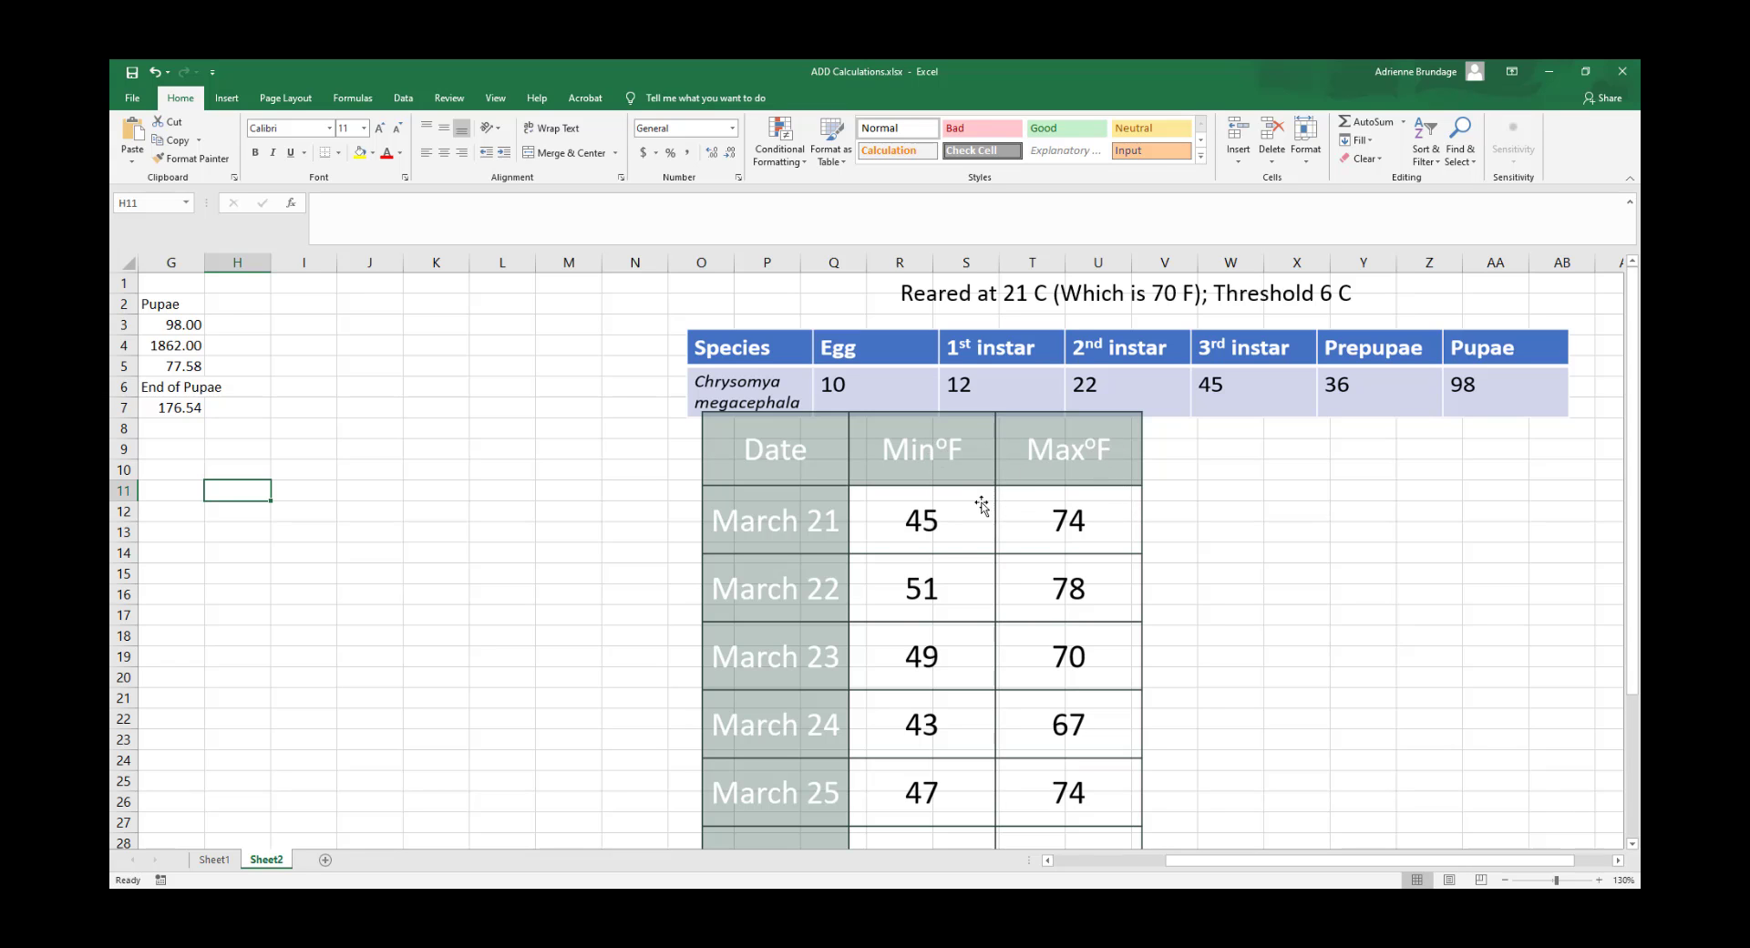
scroll(987, 521, "down", 3)
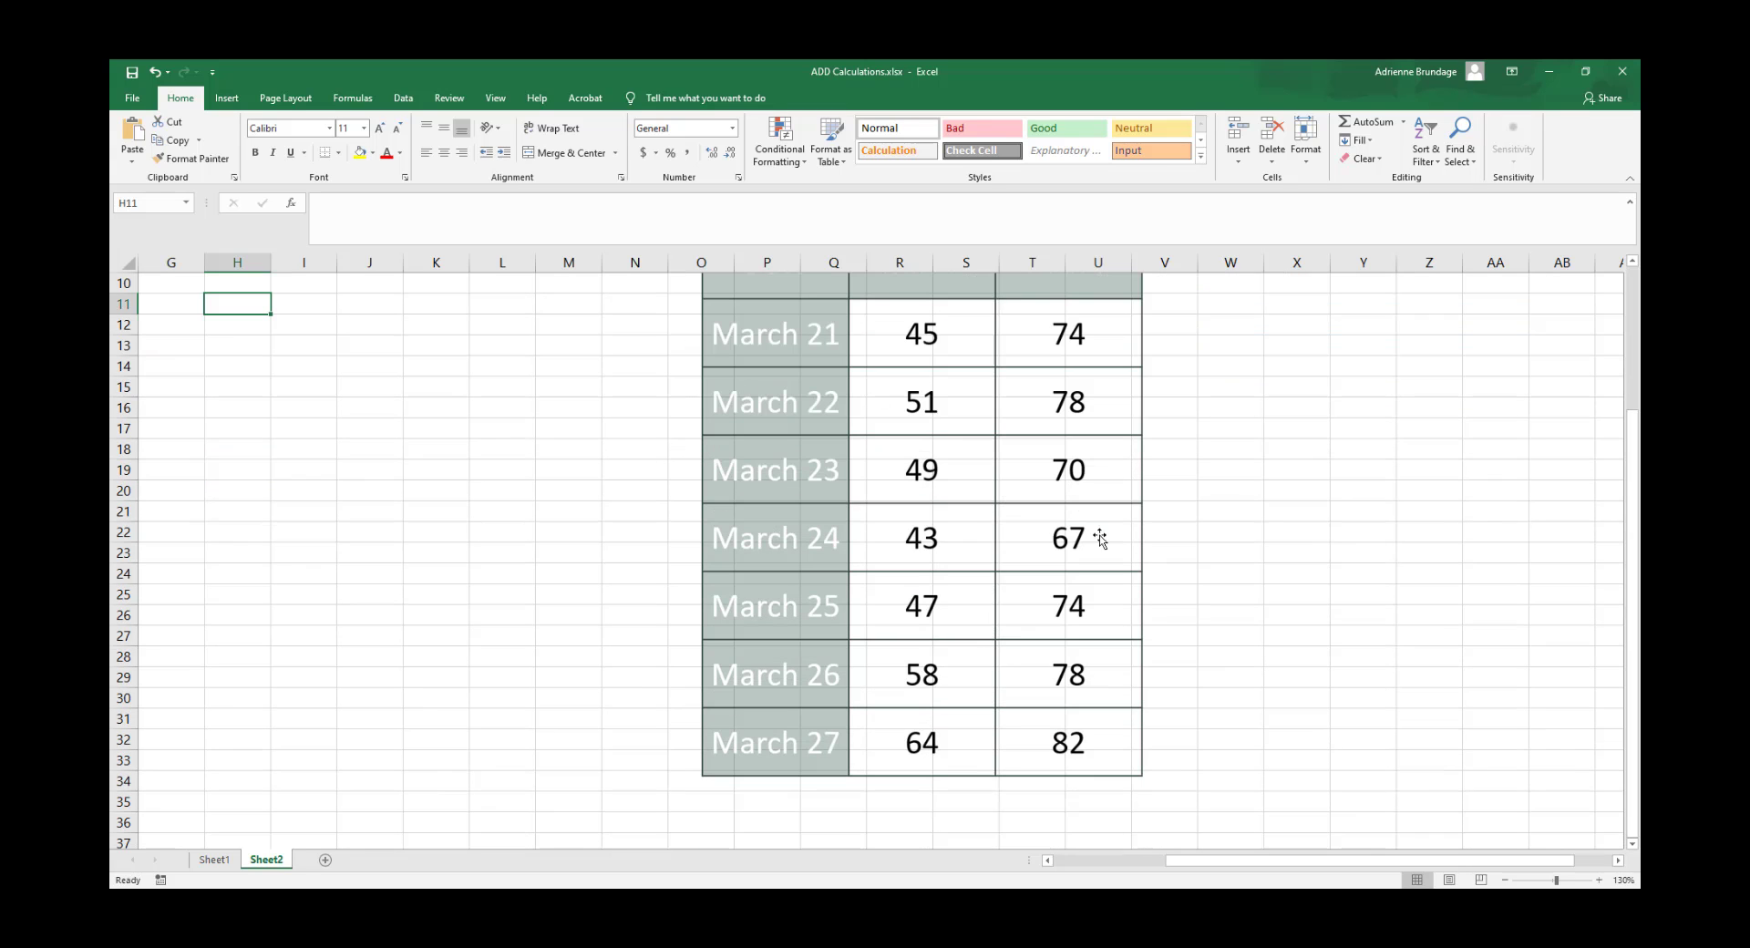
scroll(855, 424, "up", 1)
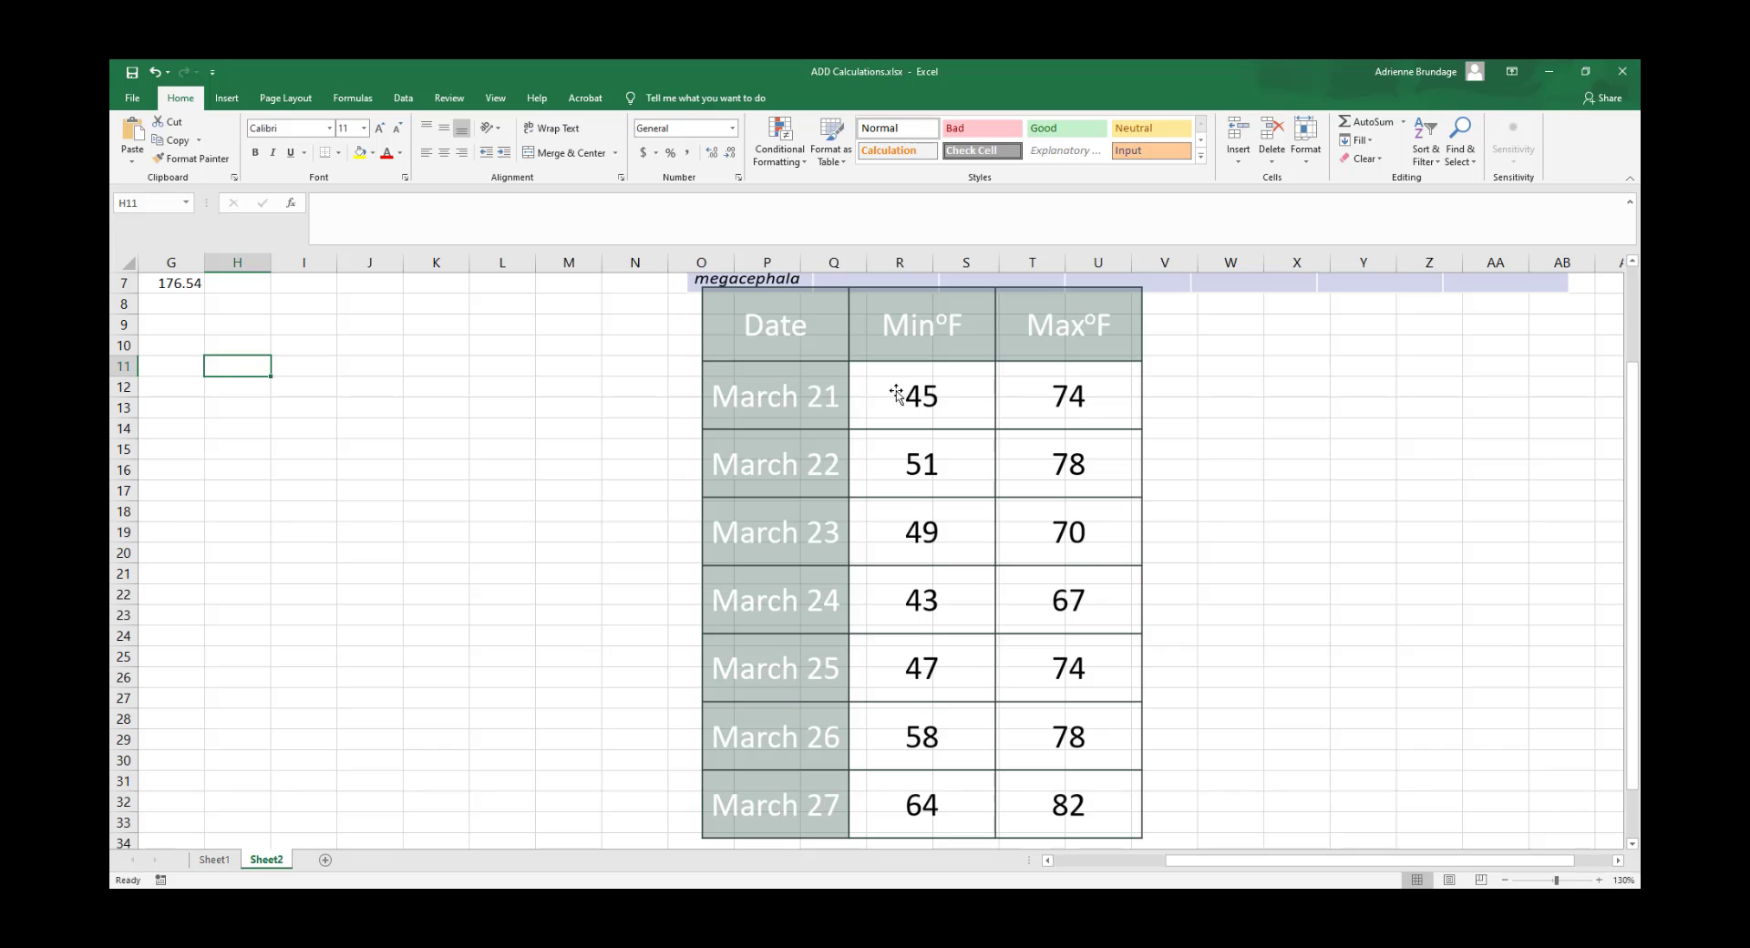
left_click(801, 409)
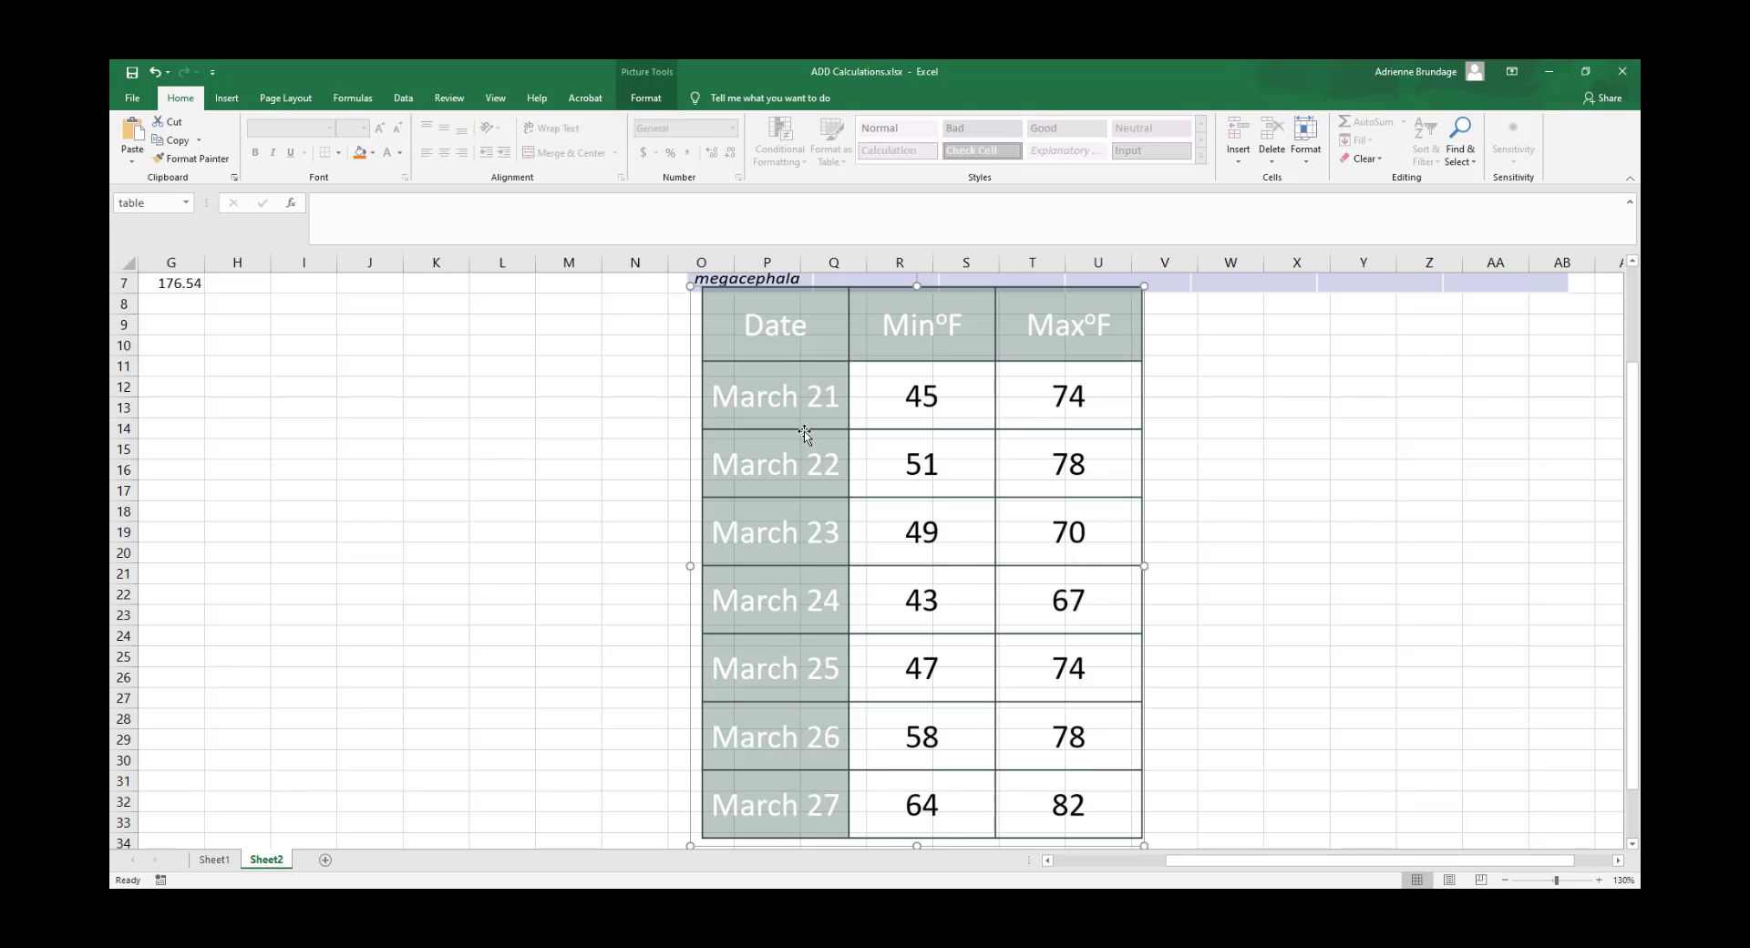
Open the Picture Format options for the temperature table image
double_click(788, 799)
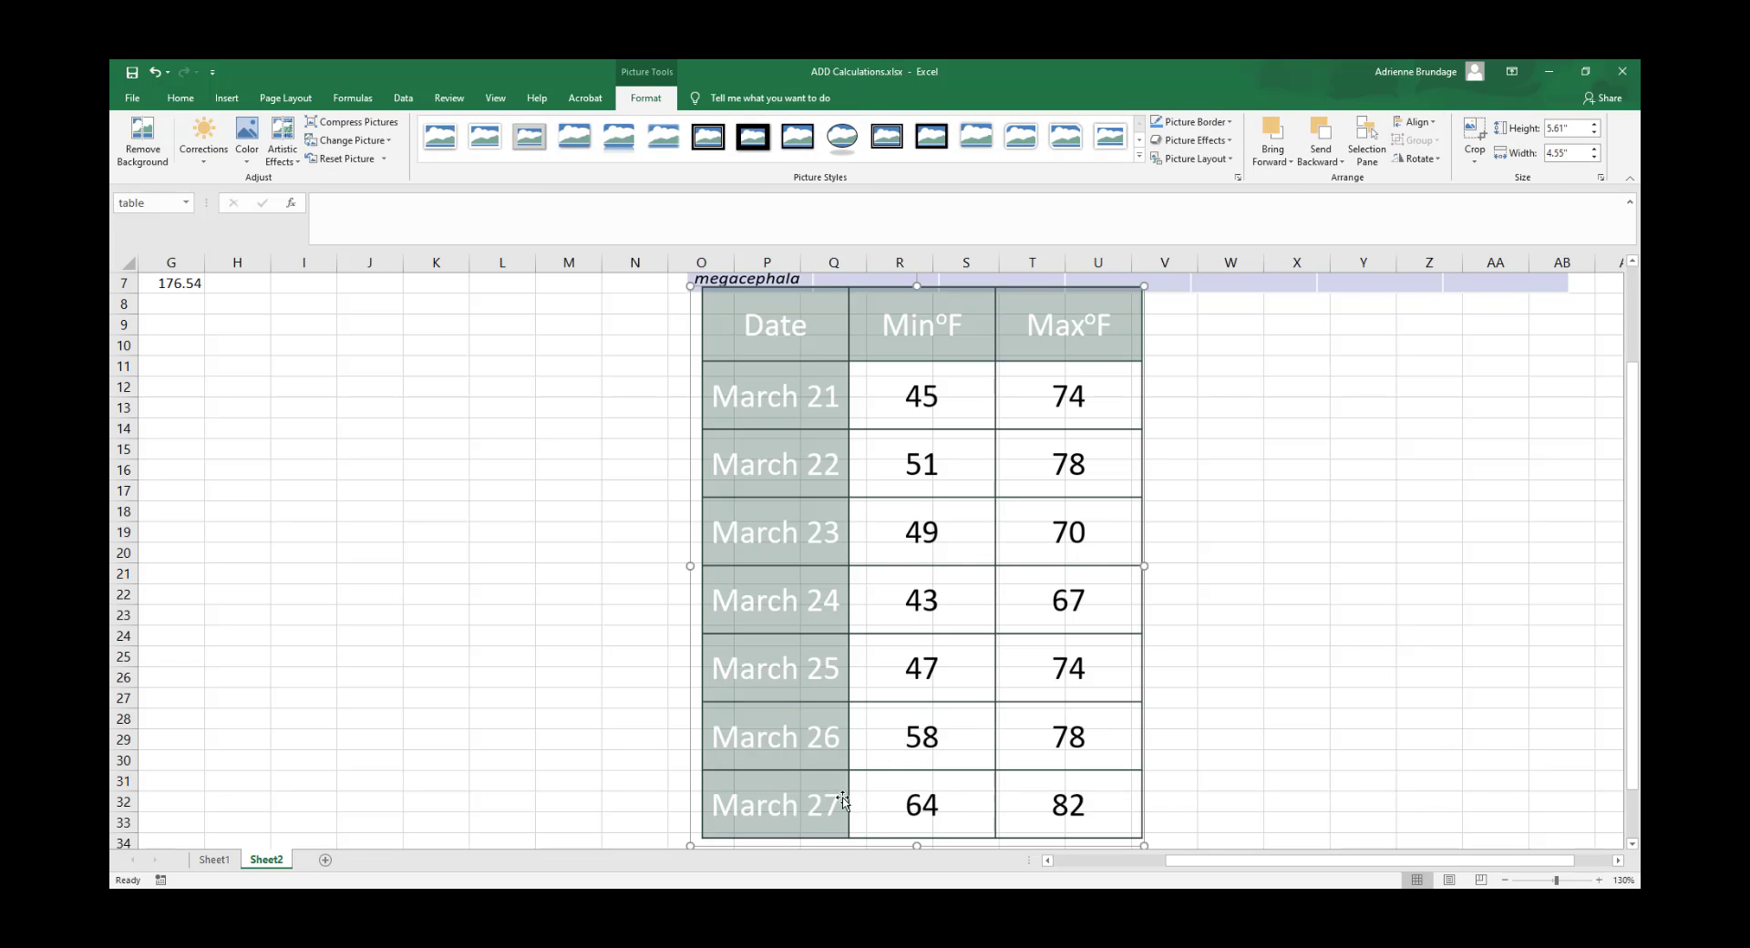
scroll(1035, 770, "down", 1)
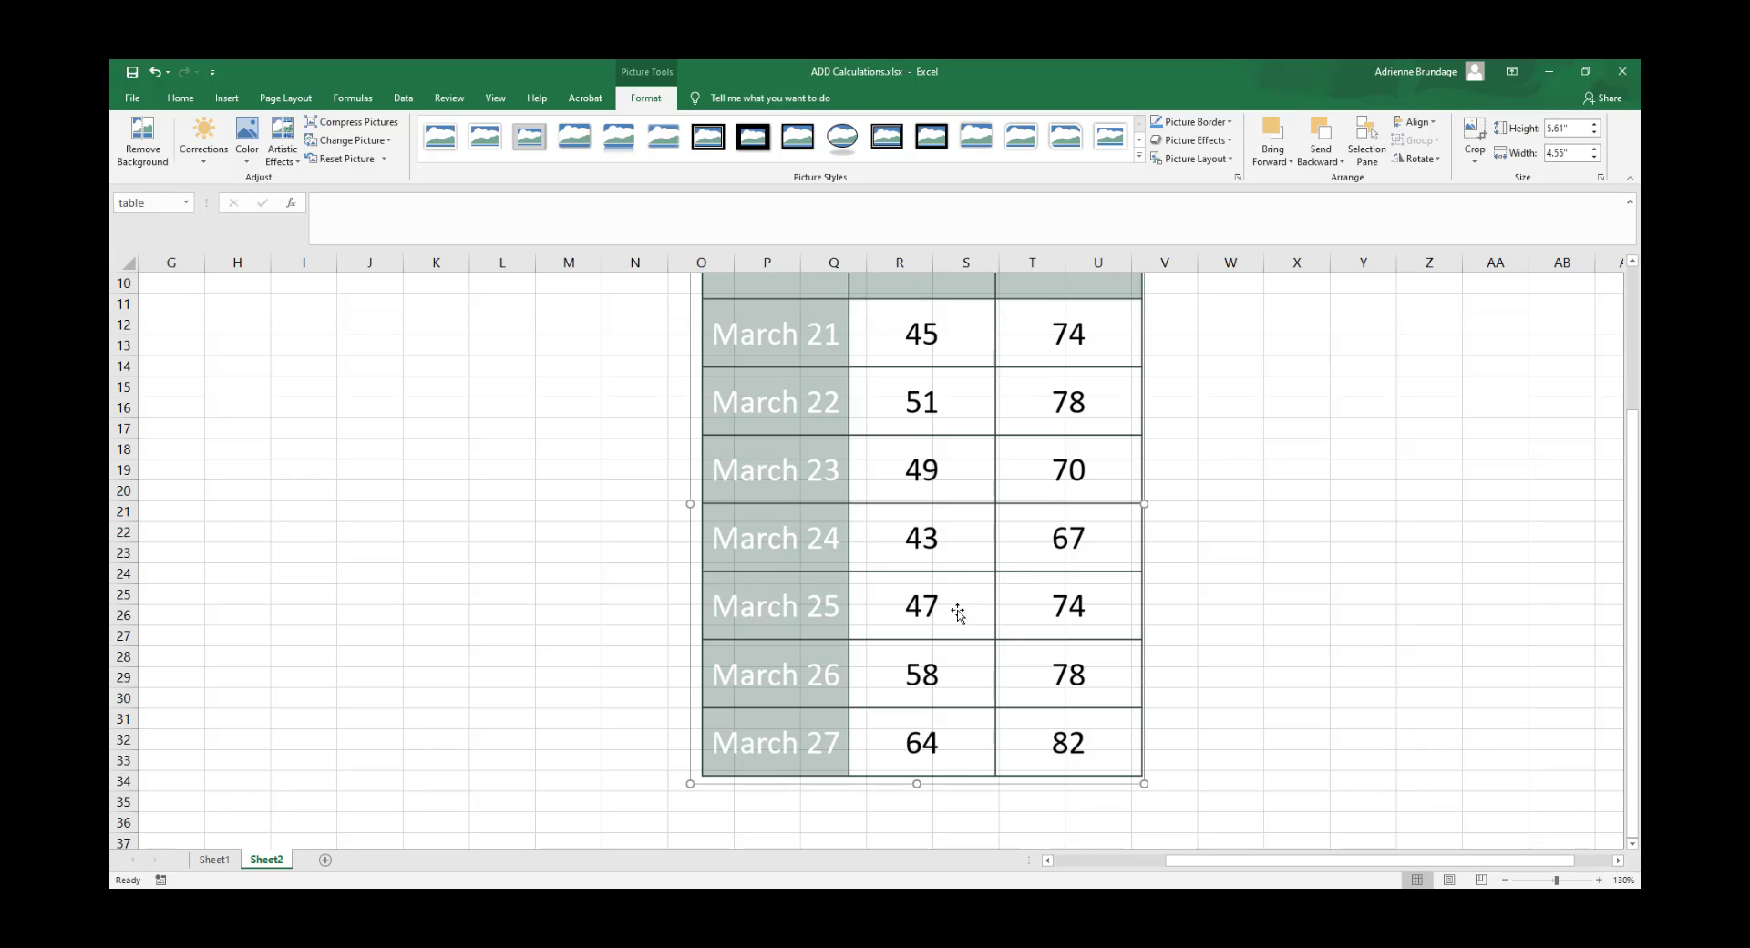
scroll(1164, 587, "up", 1)
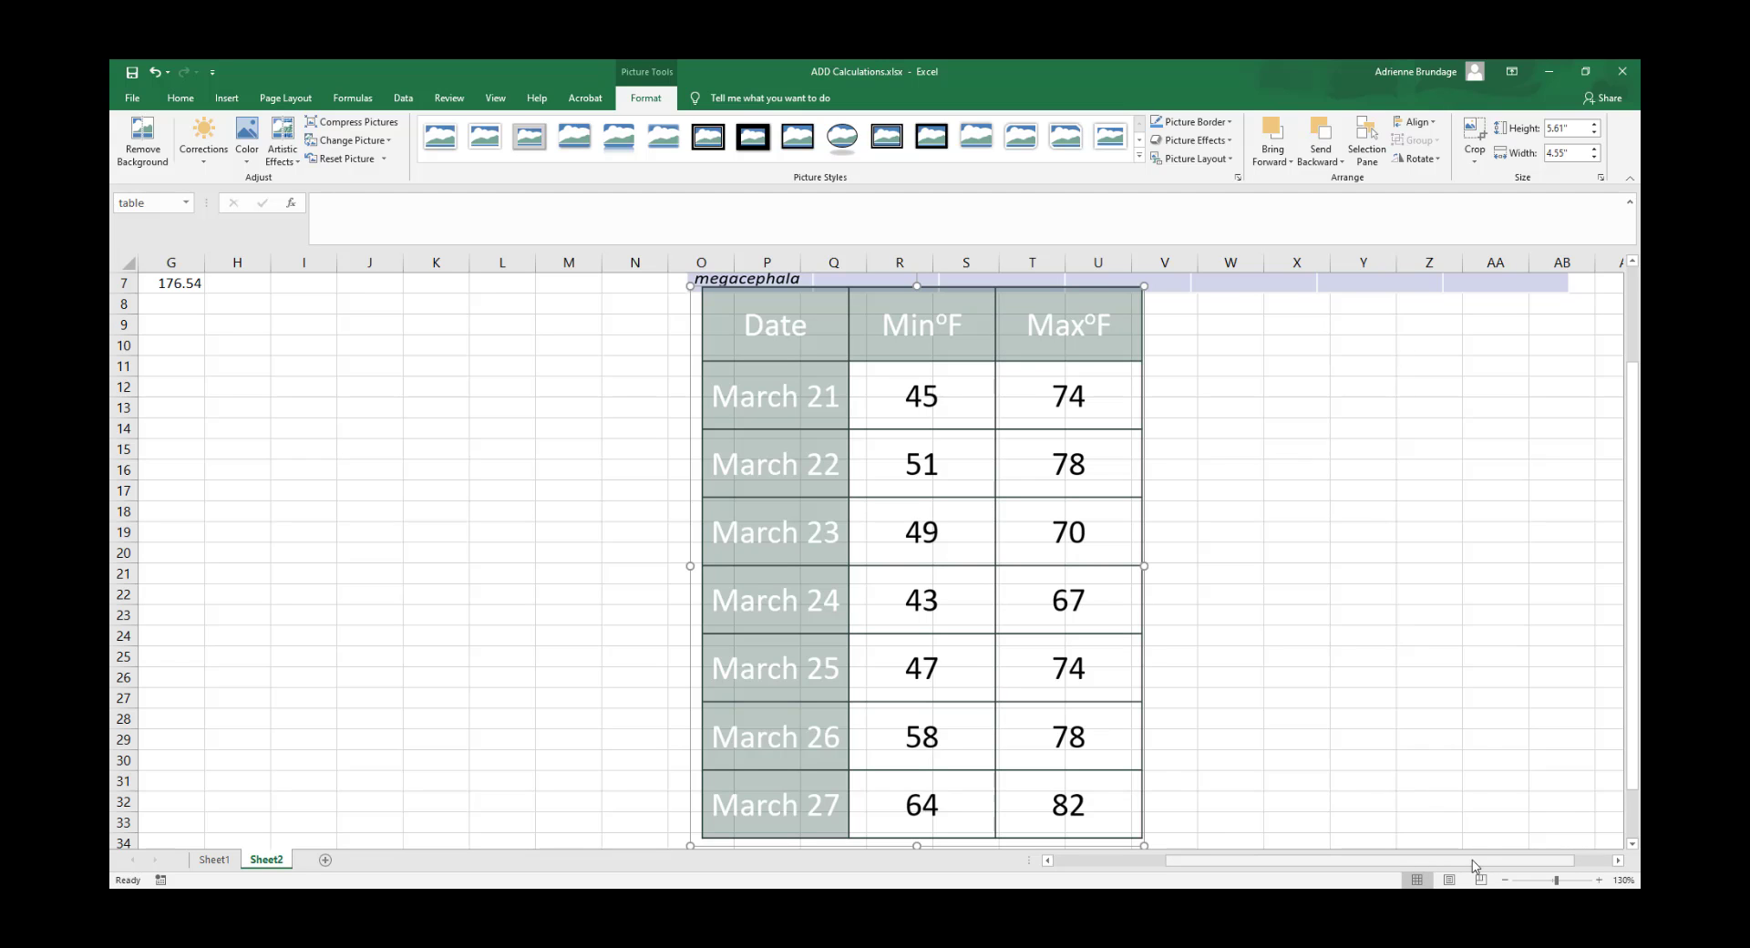
scroll(1242, 668, "left", 1)
scroll(1031, 477, "right", 1)
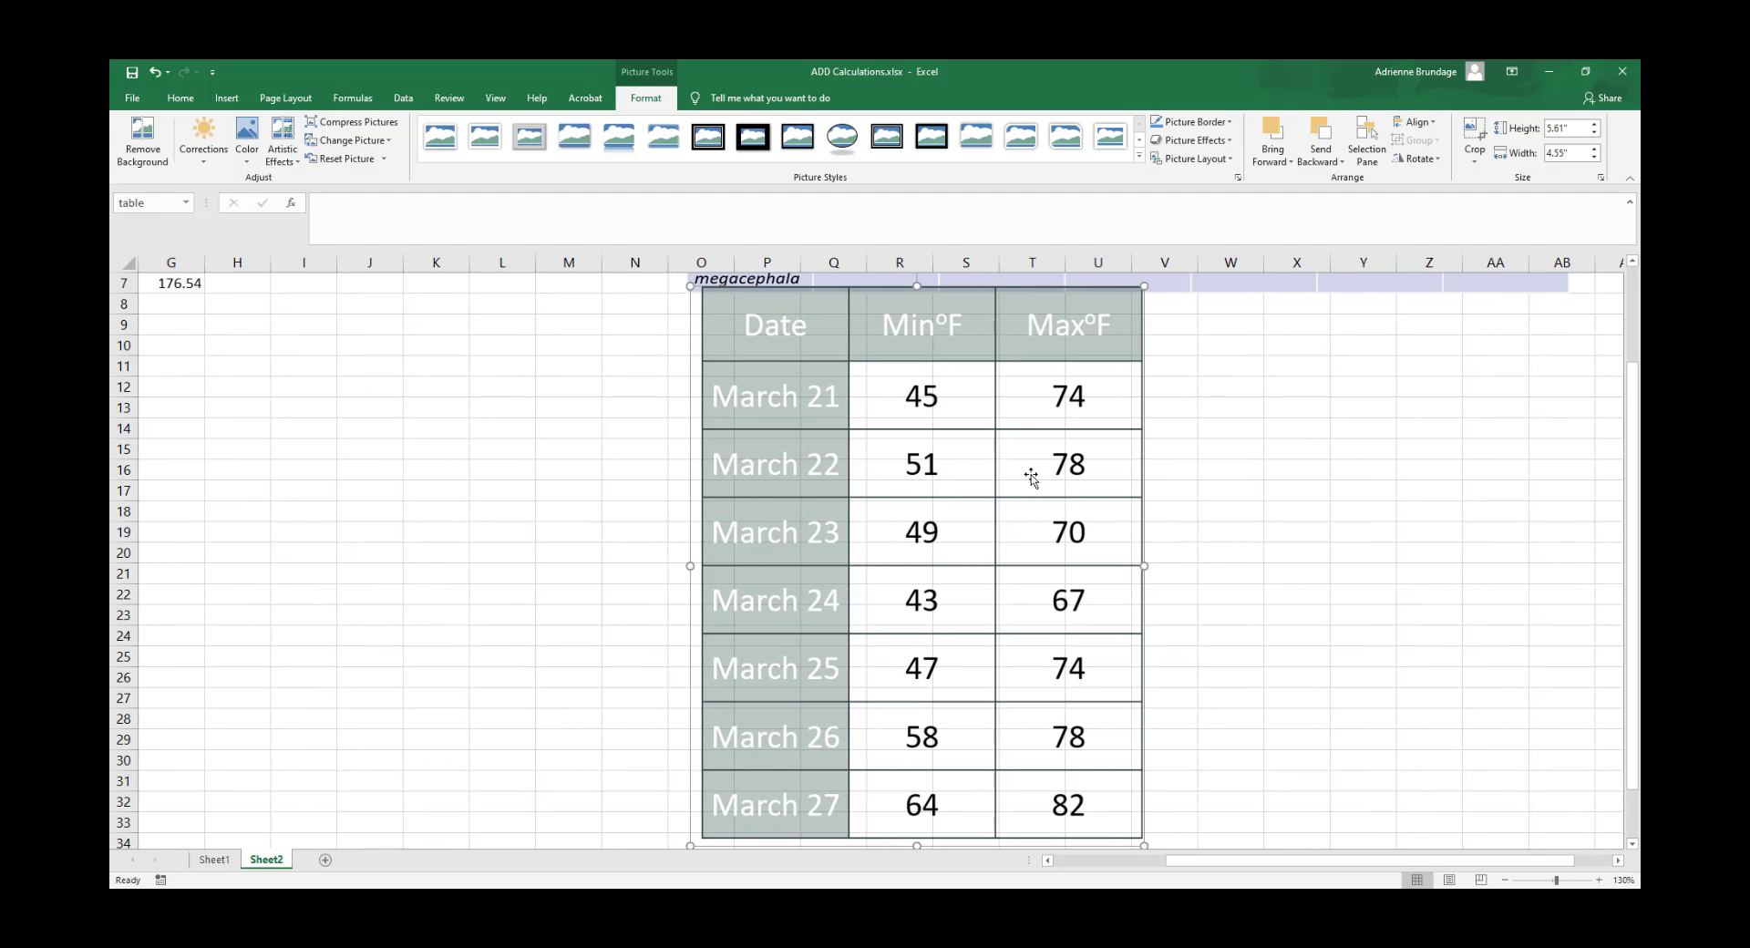
Enter the headings Date, Min F and Max F in A9:C9
left_click_drag(1385, 860, 1214, 858)
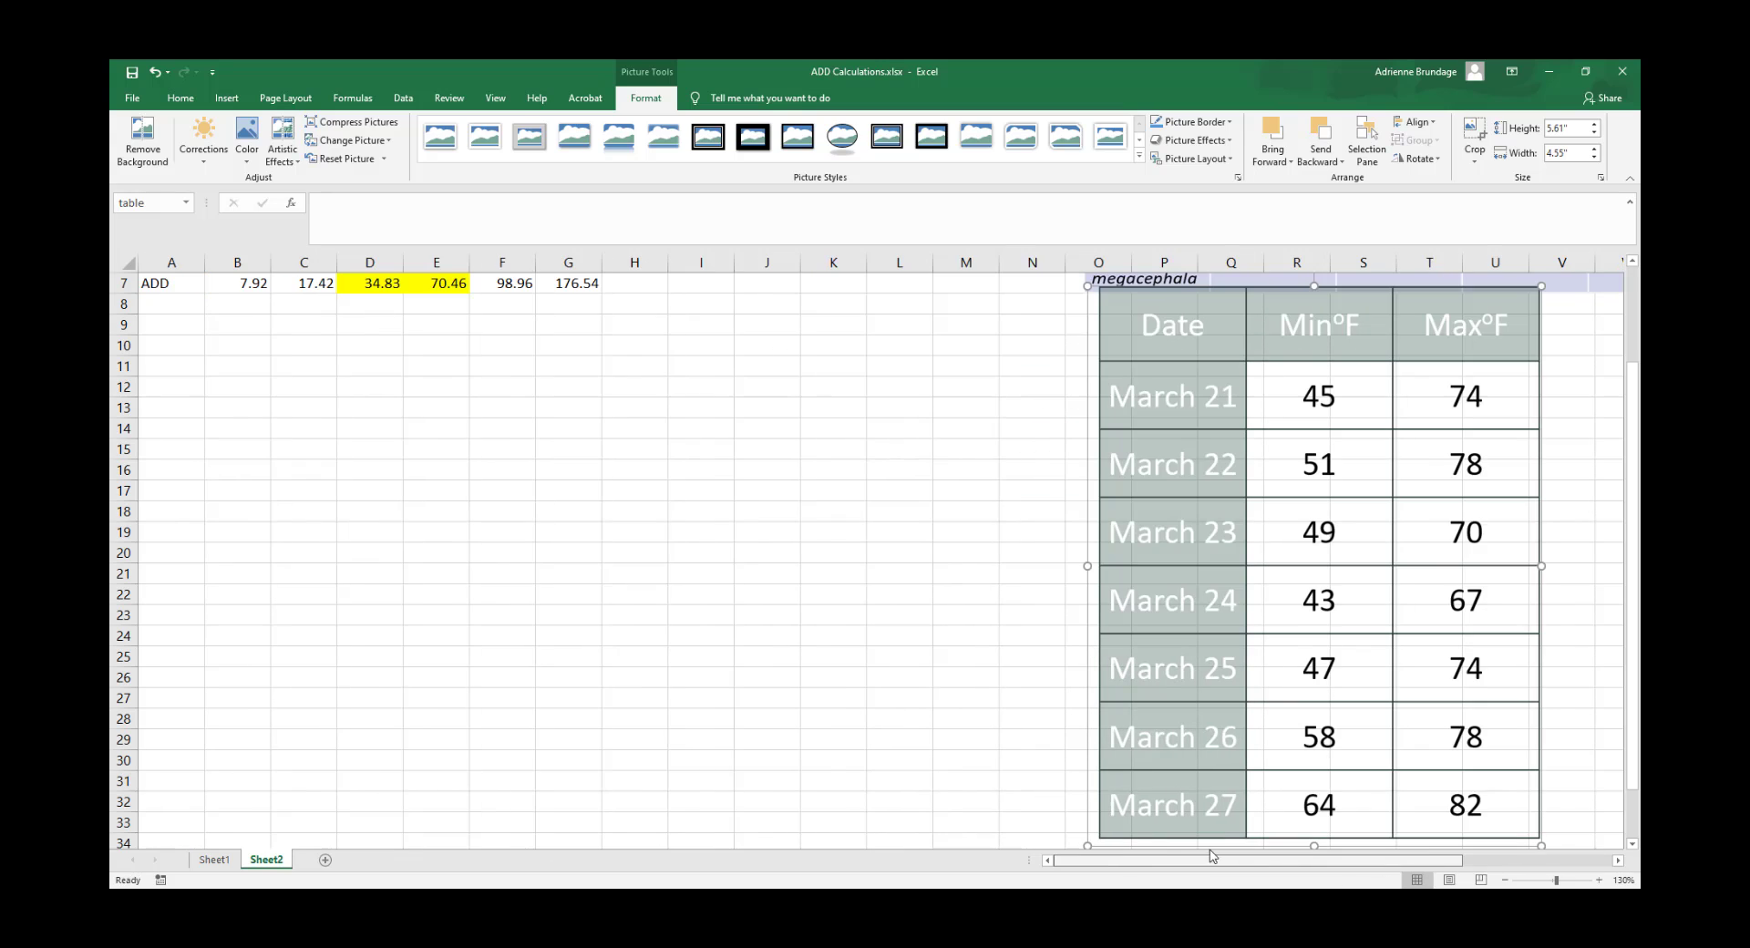
left_click(528, 551)
left_click(130, 314)
left_click(195, 304)
left_click(182, 326)
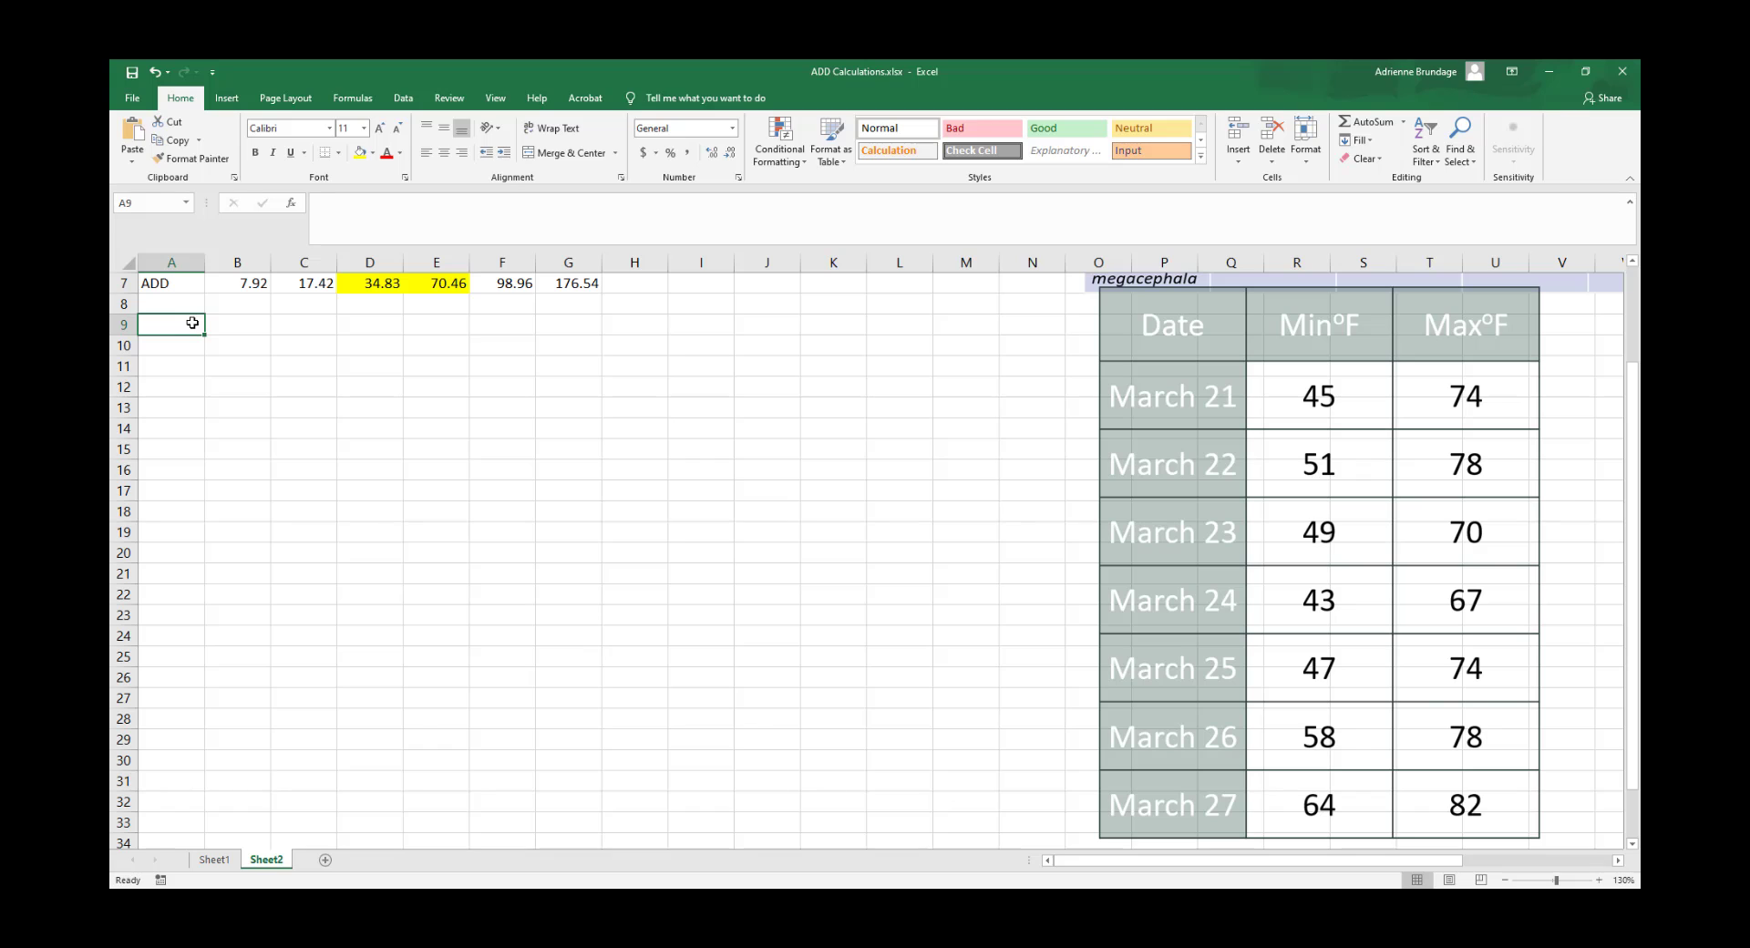
type("Date")
key("Tab")
type("M")
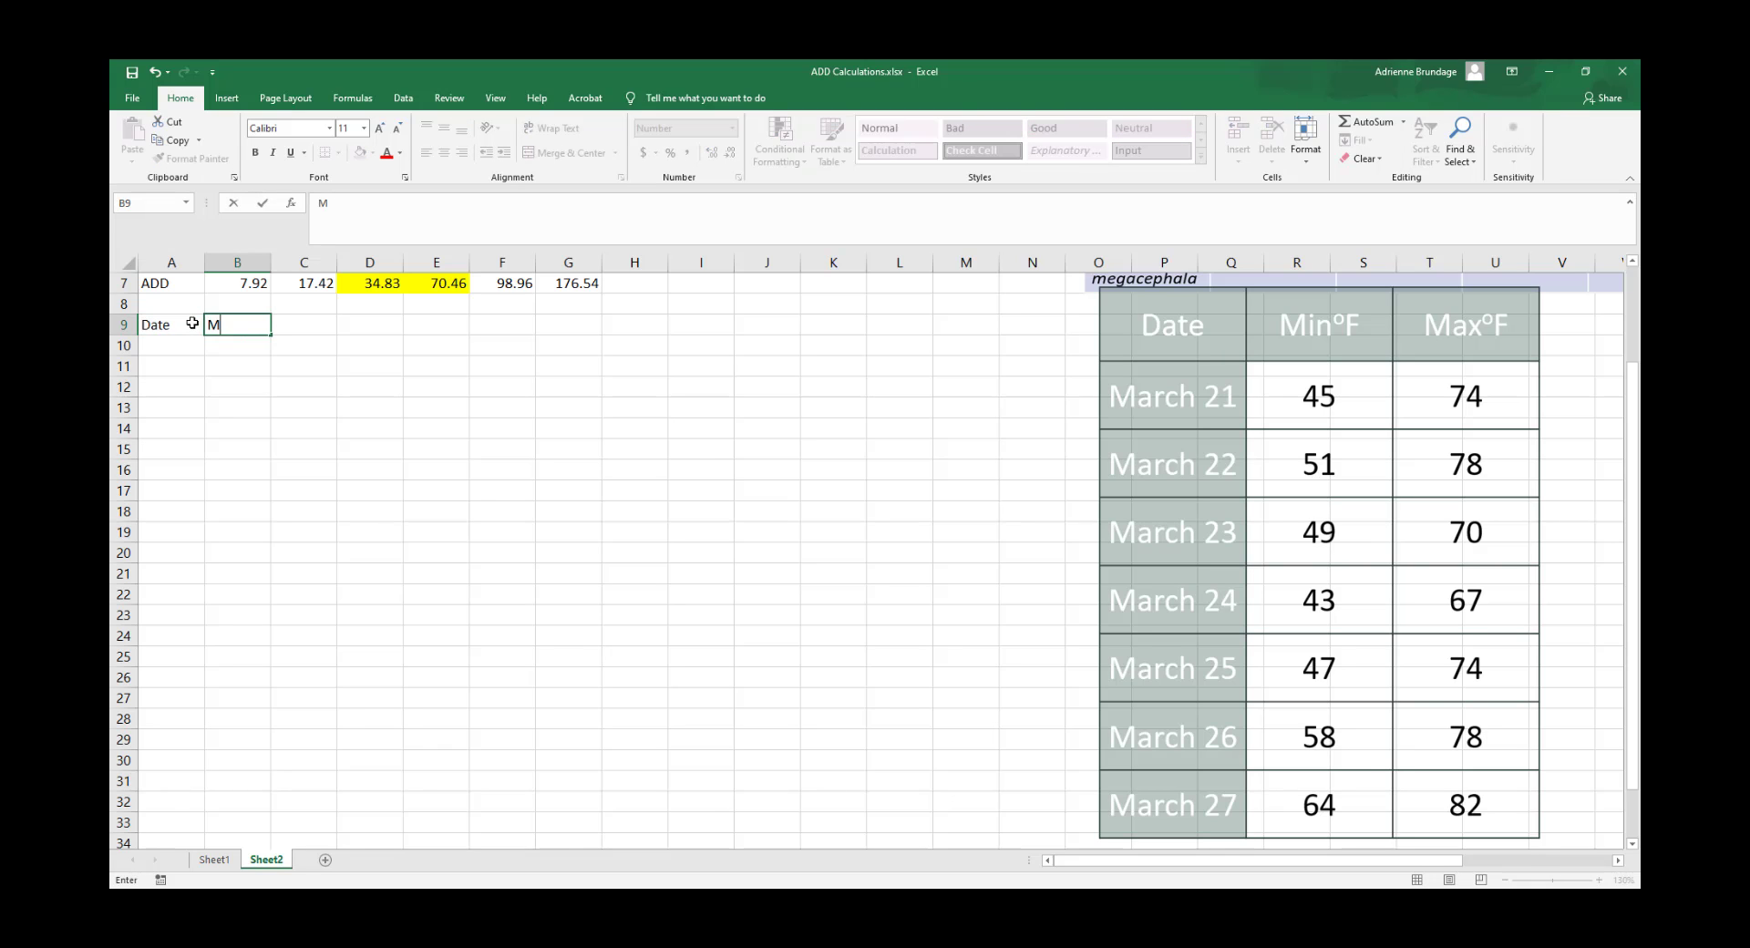
type("in F")
key("Tab")
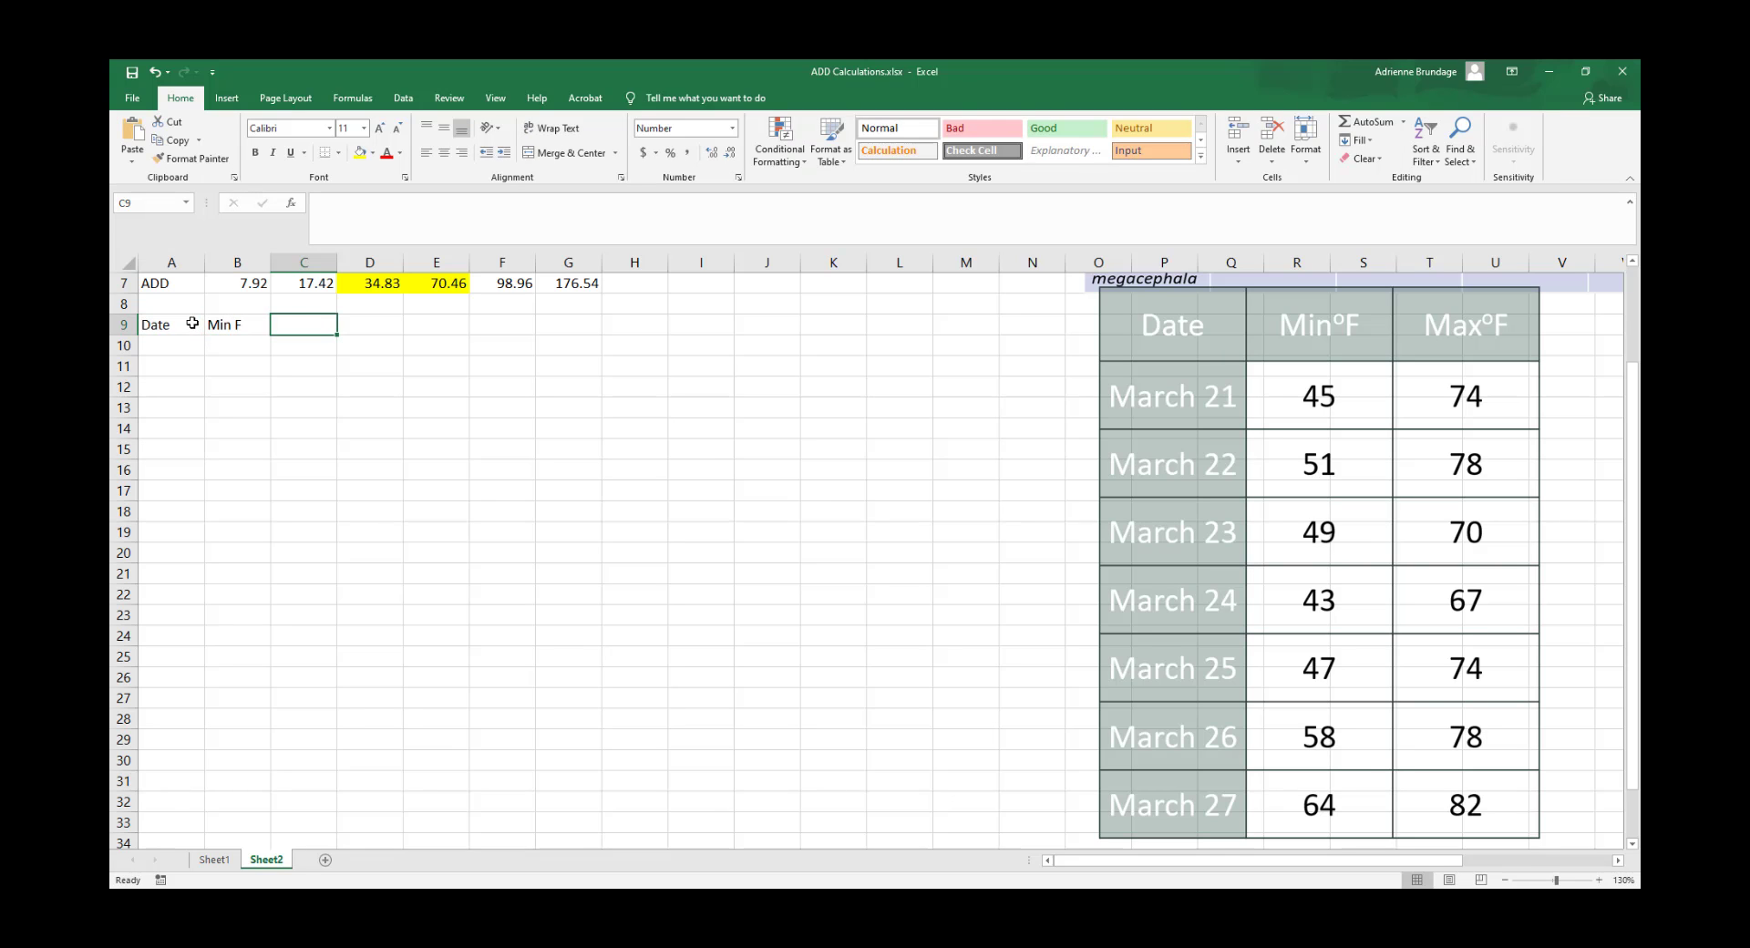
type("Max F")
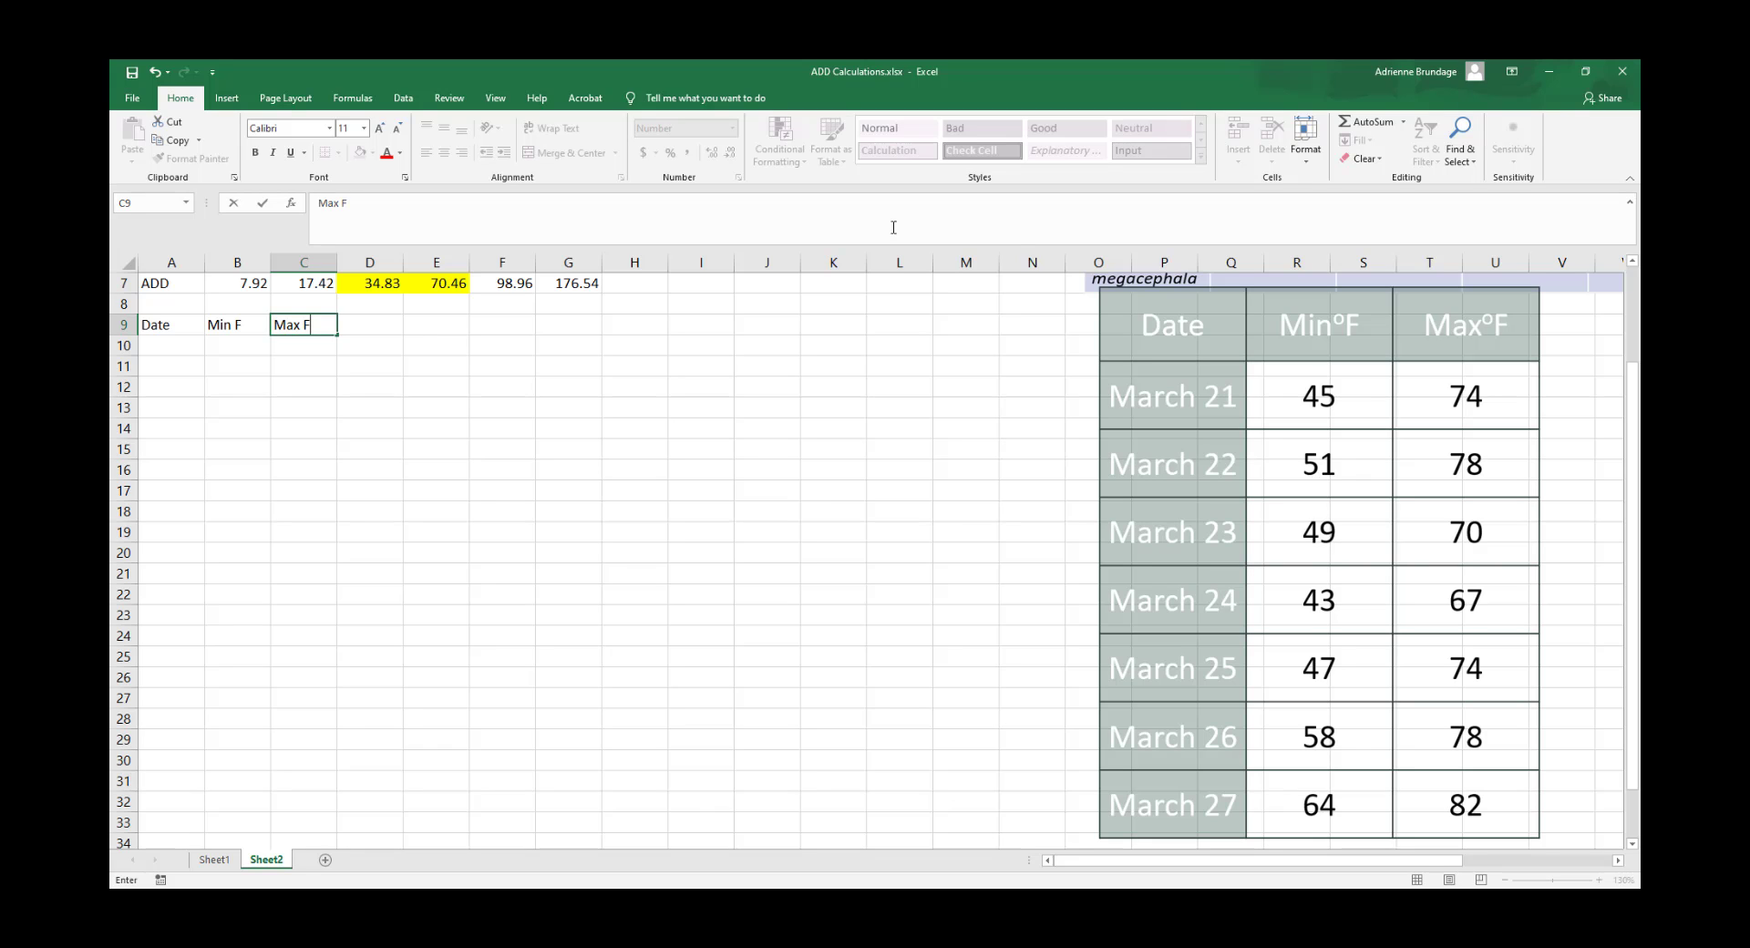
left_click(1349, 324)
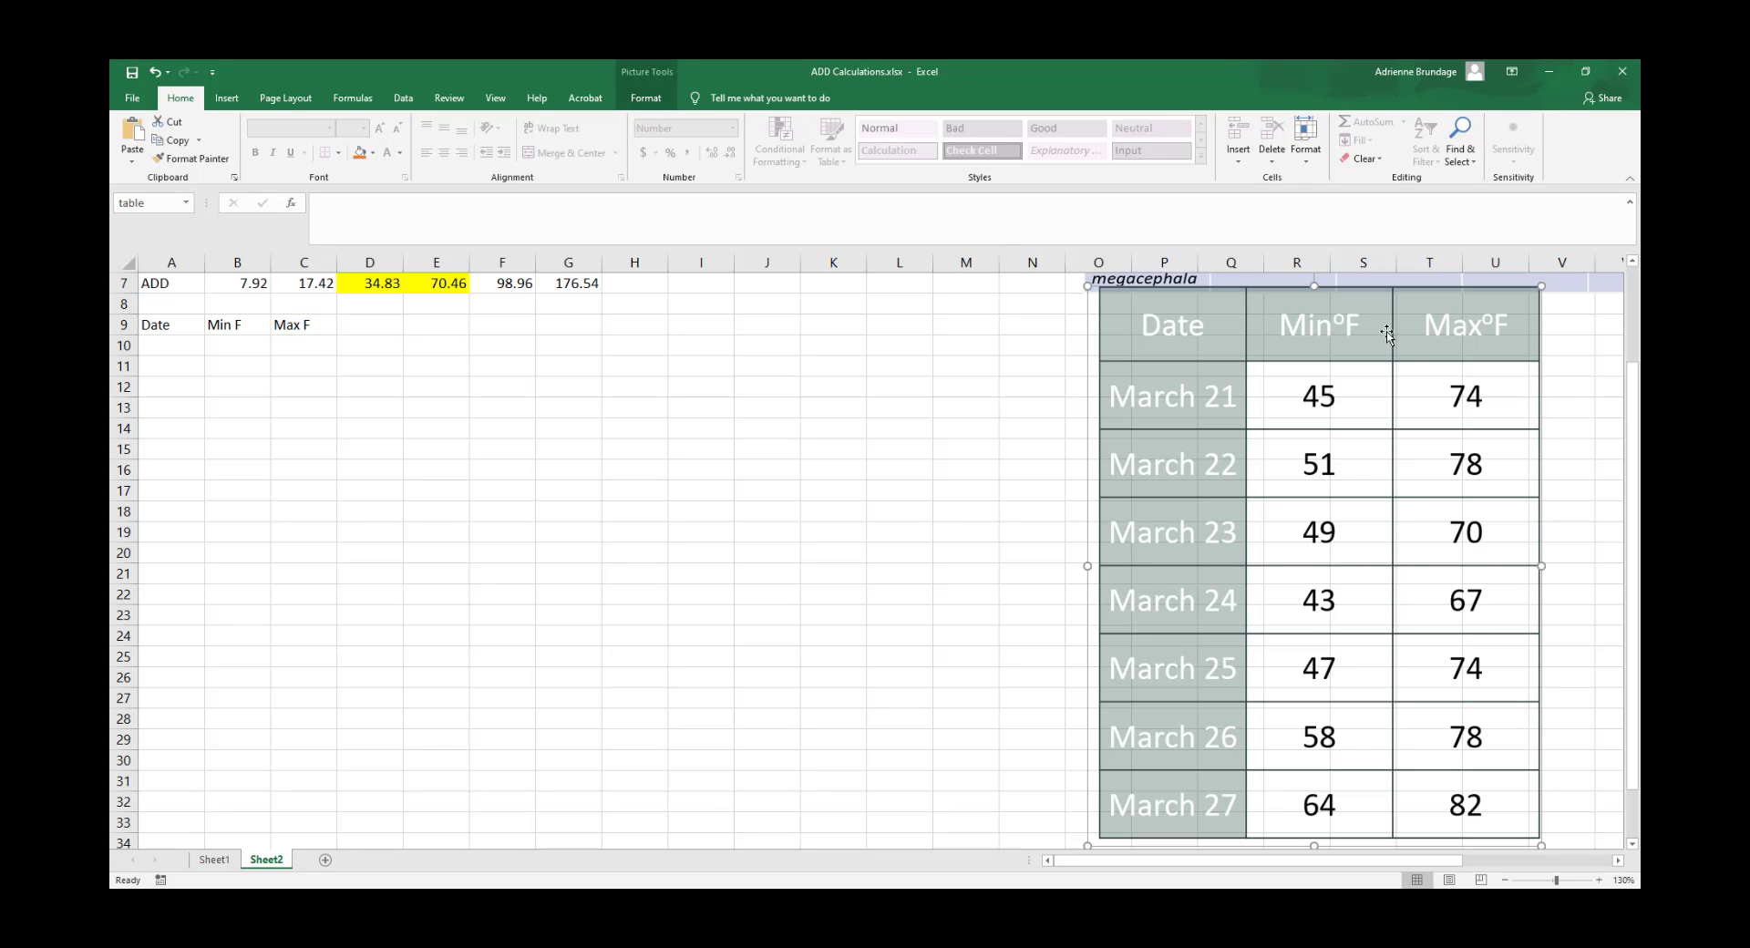
Enter March 27 as the first date in A10
left_click(930, 422)
left_click(515, 390)
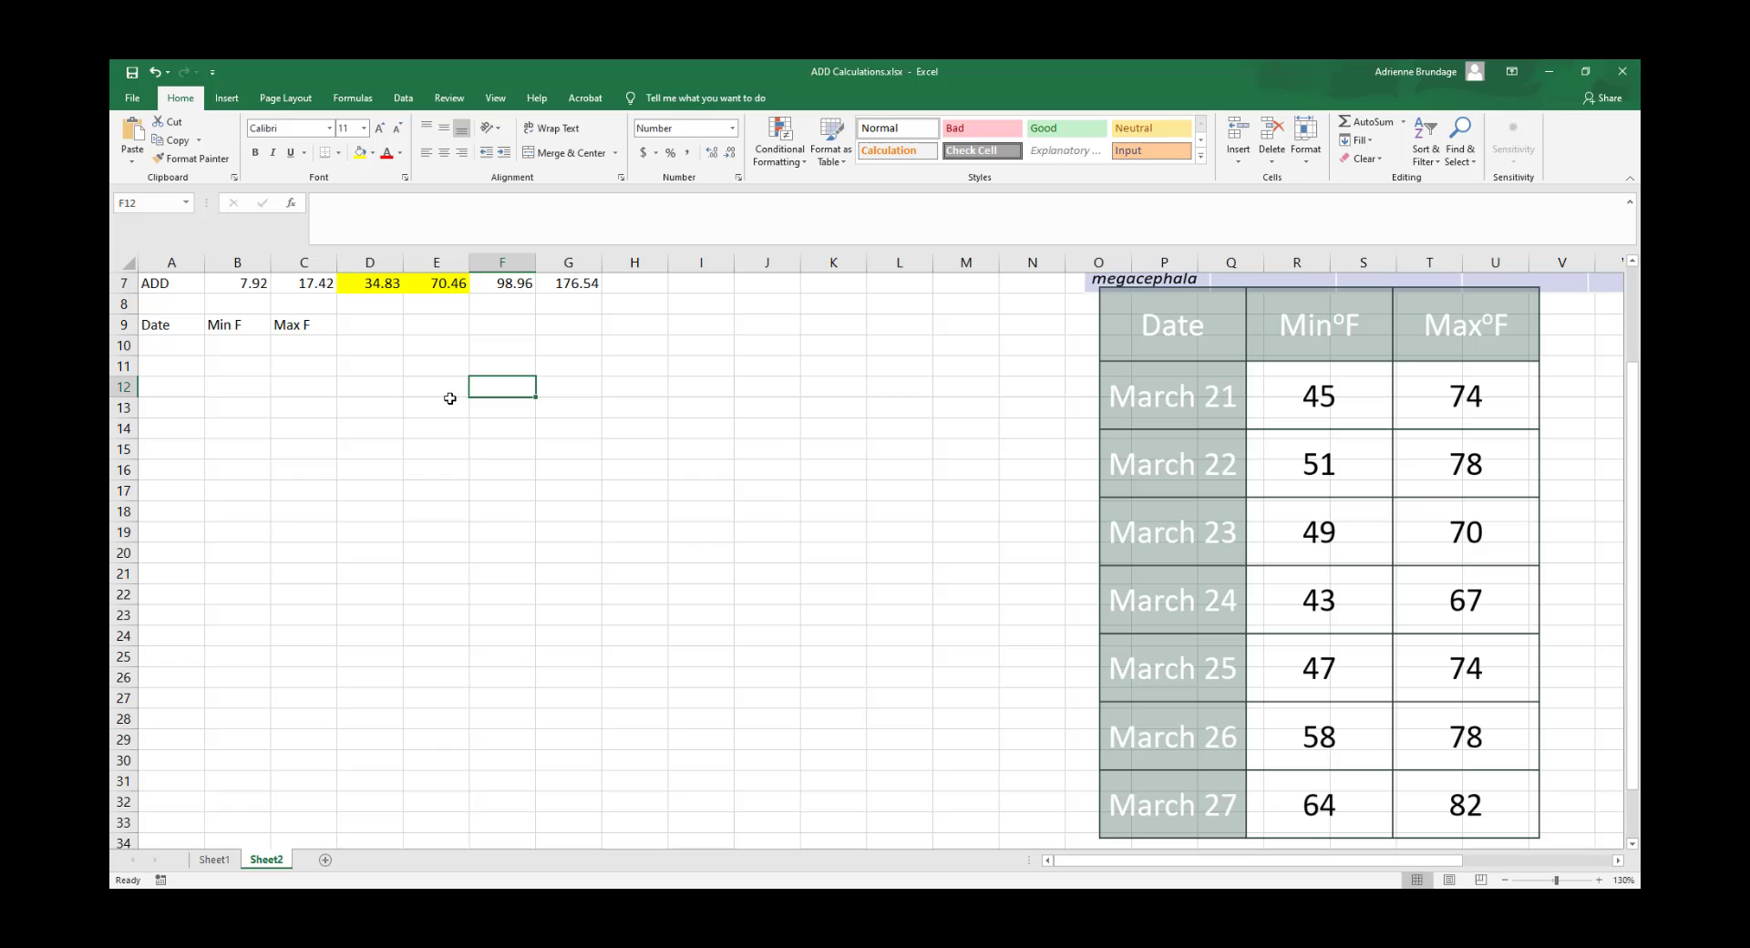
left_click(168, 346)
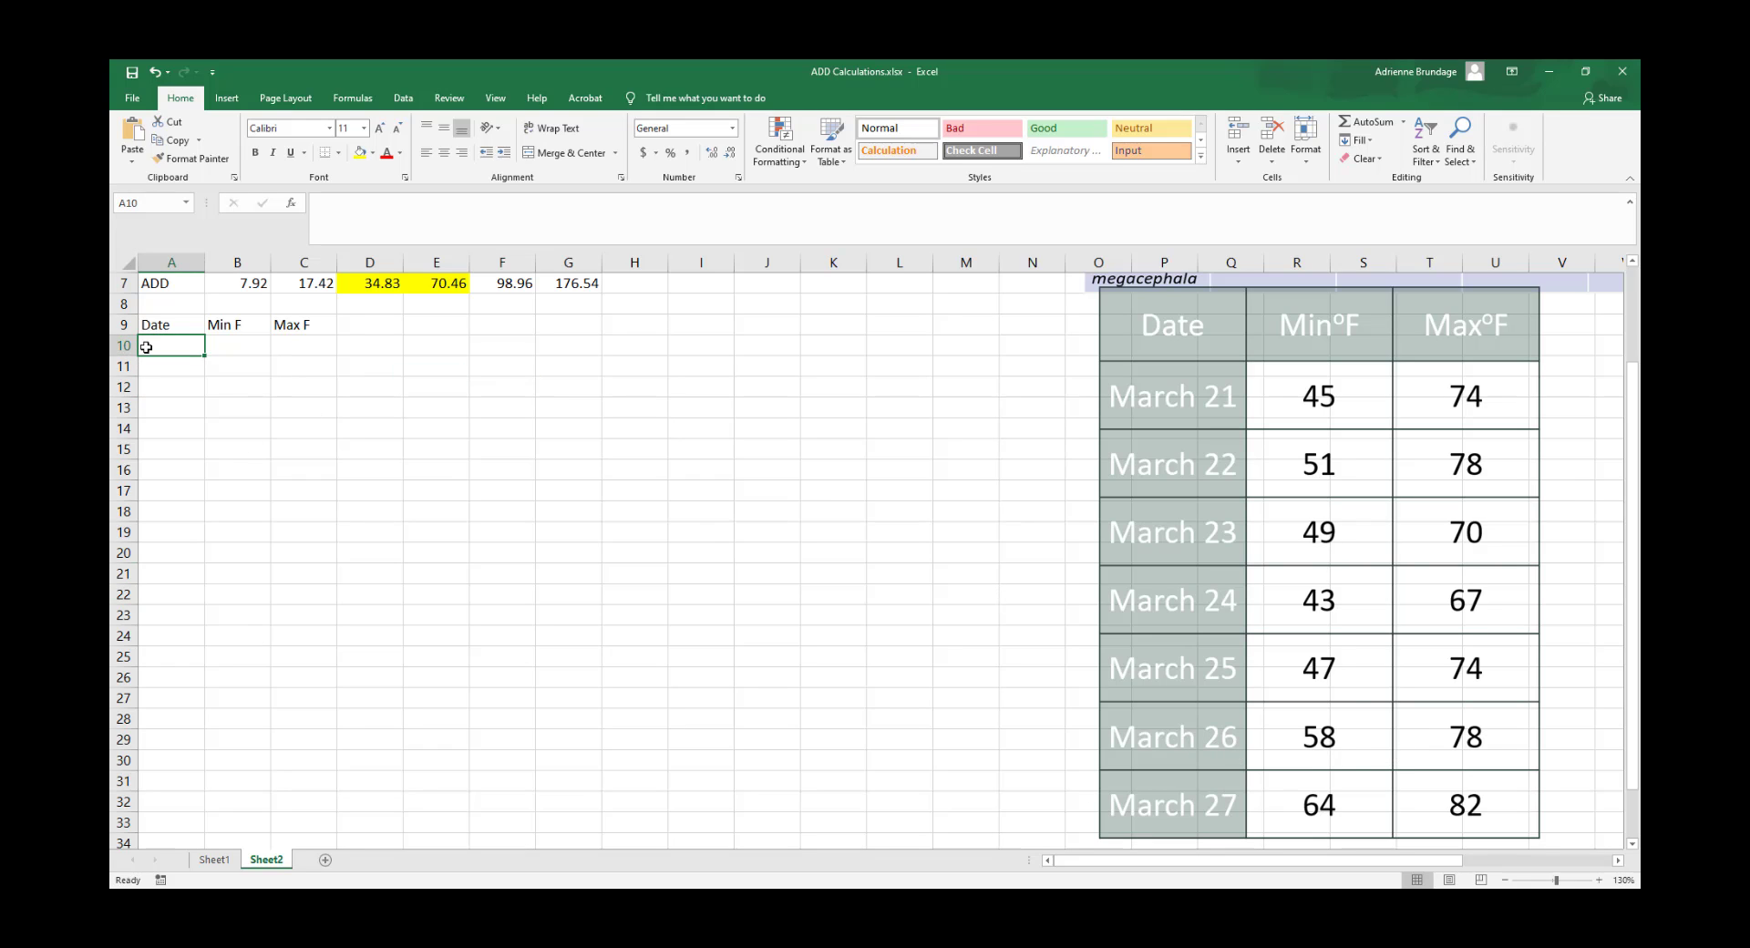
type("march")
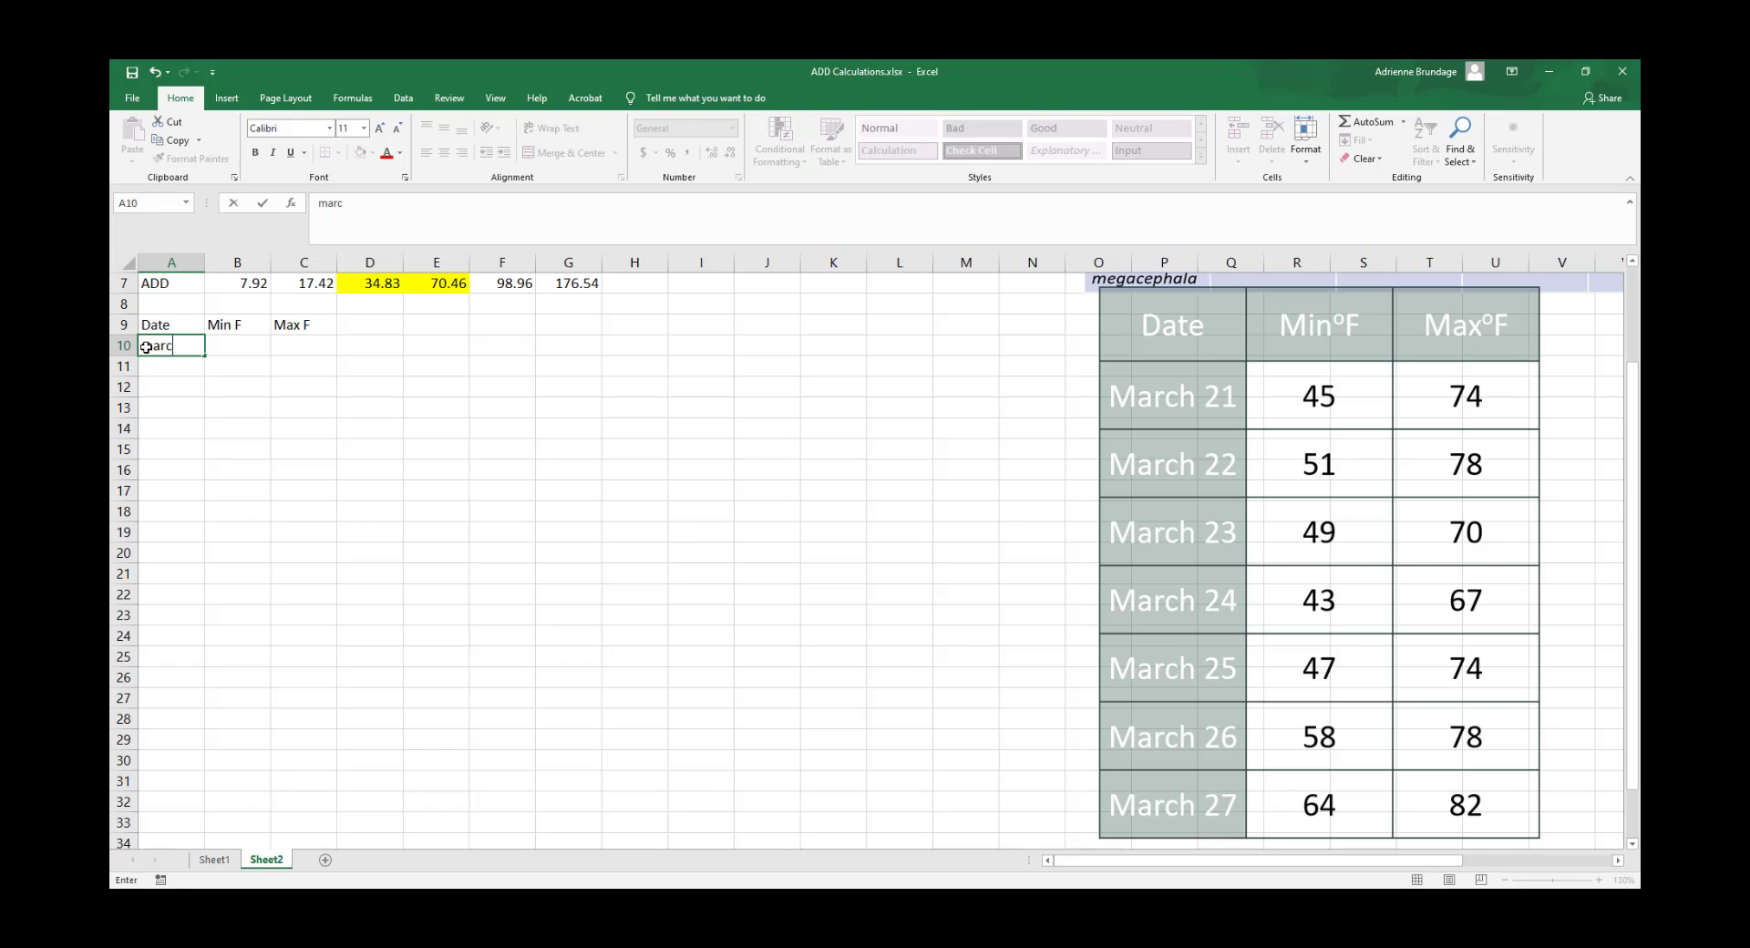
key("BackSpace")
key("BackSpace")
key("BackSpace")
key("BackSpace")
key("BackSpace")
type("March")
type(" 27")
key("Return")
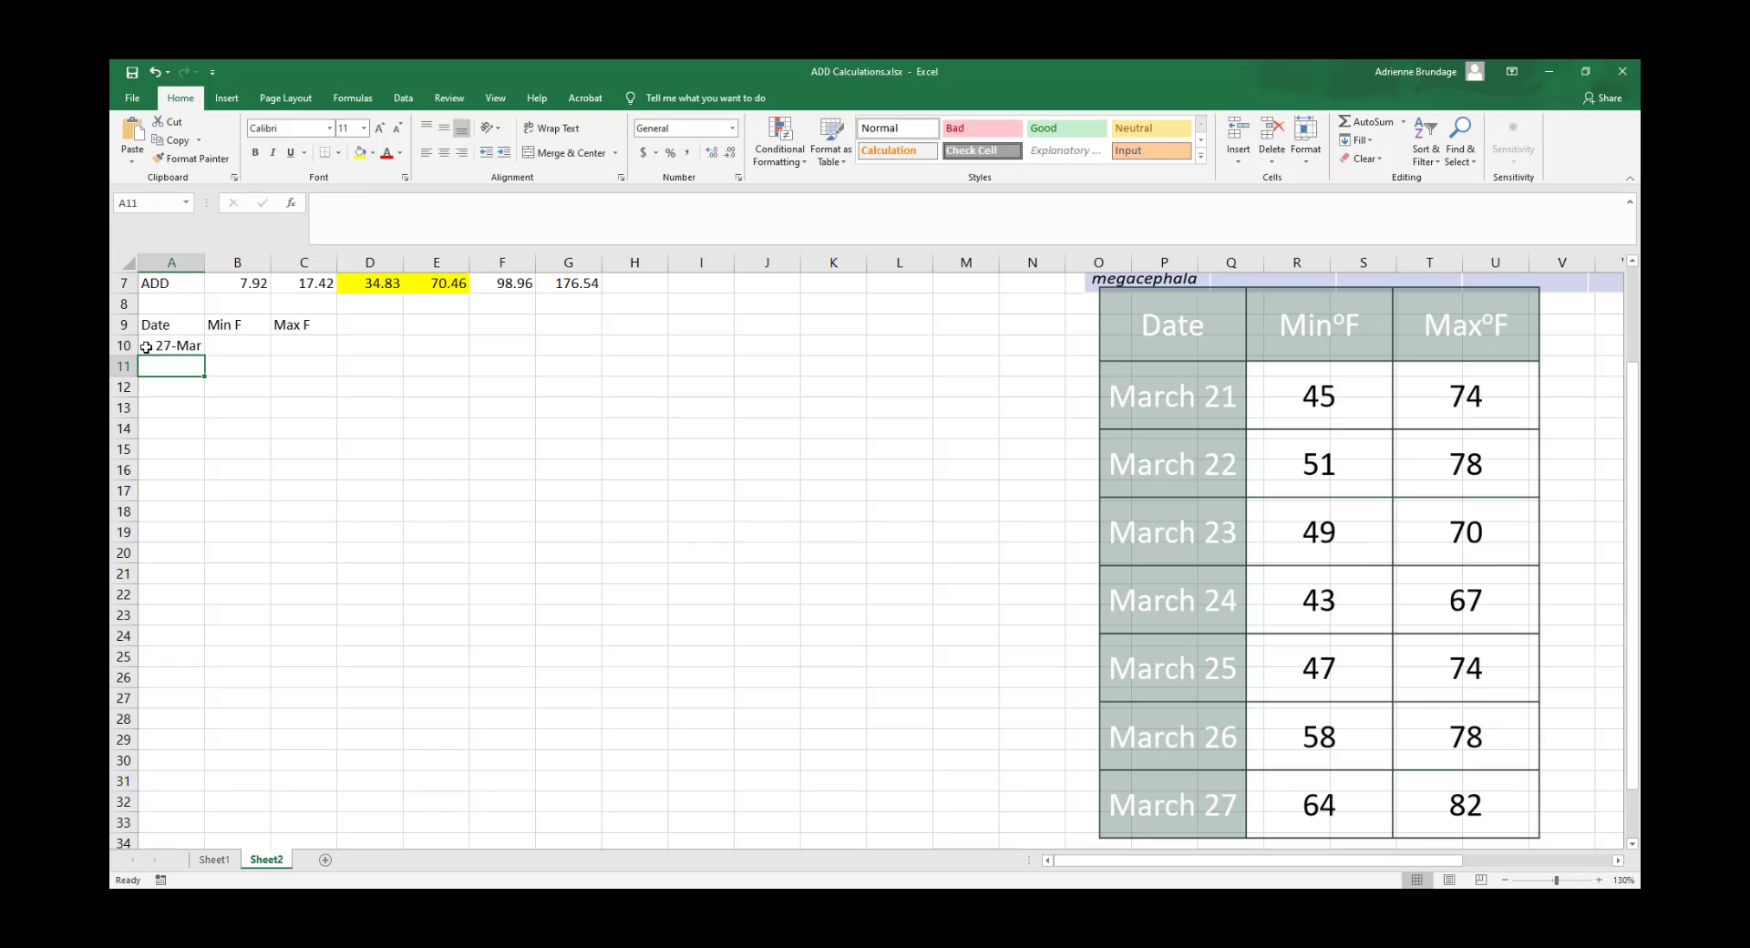
left_click(146, 348)
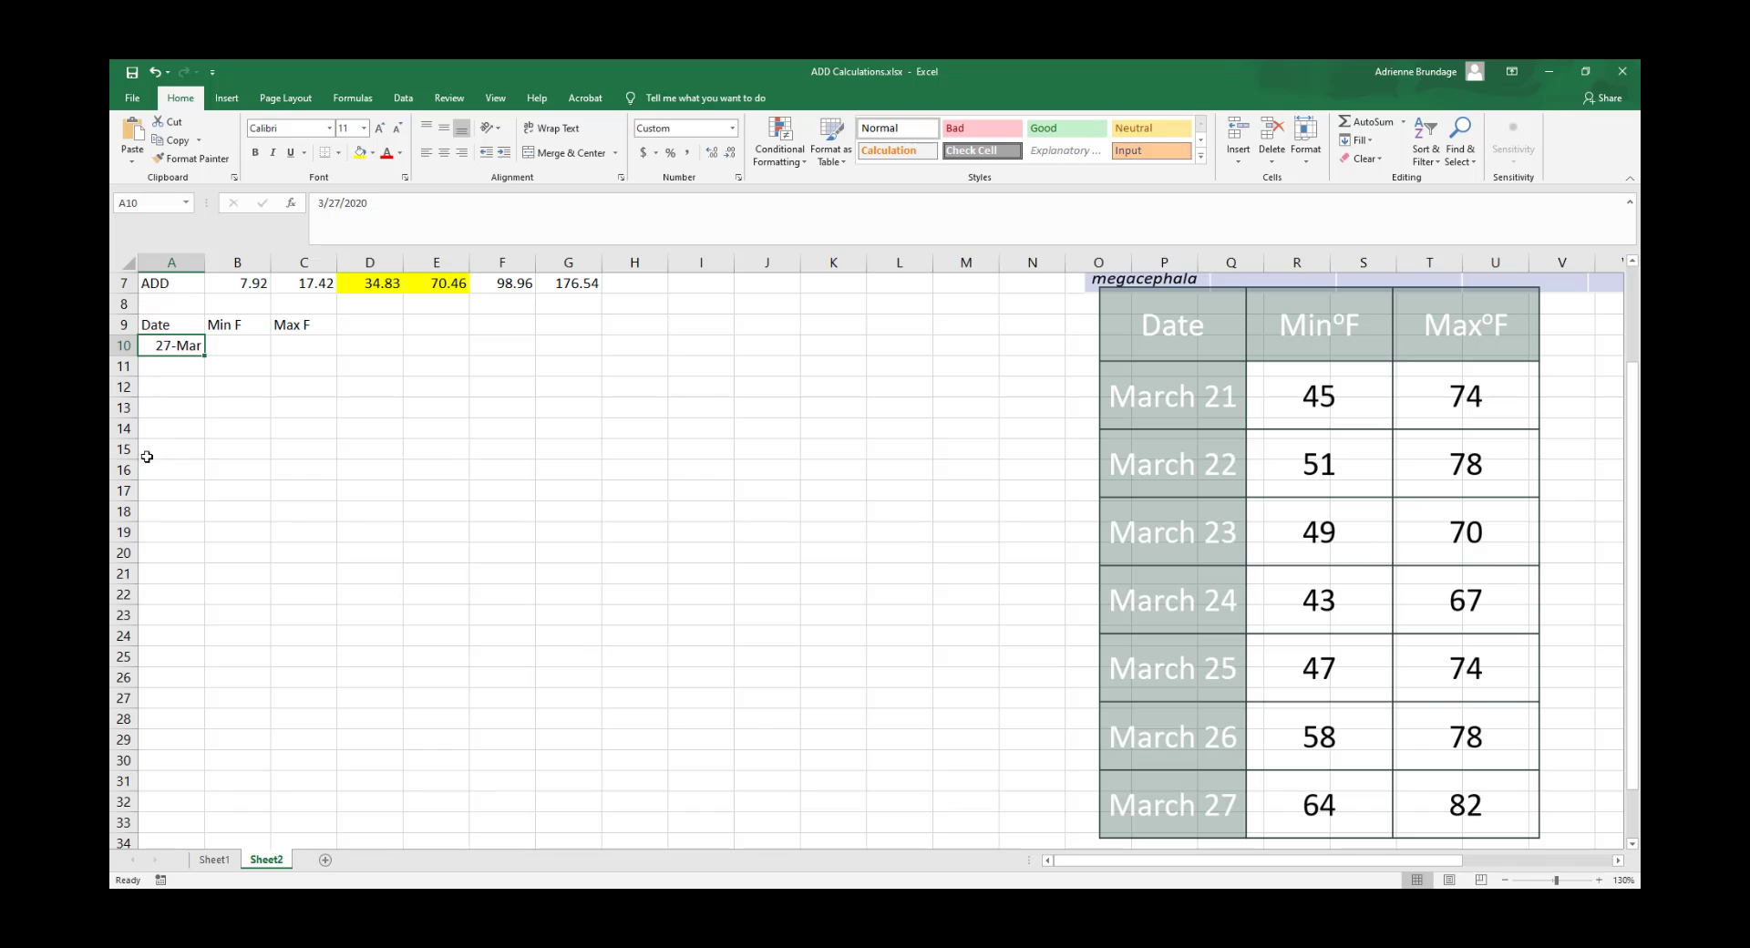
Format the Date cells from A10 downward with the 14-Mar day-month date type
left_click(175, 365)
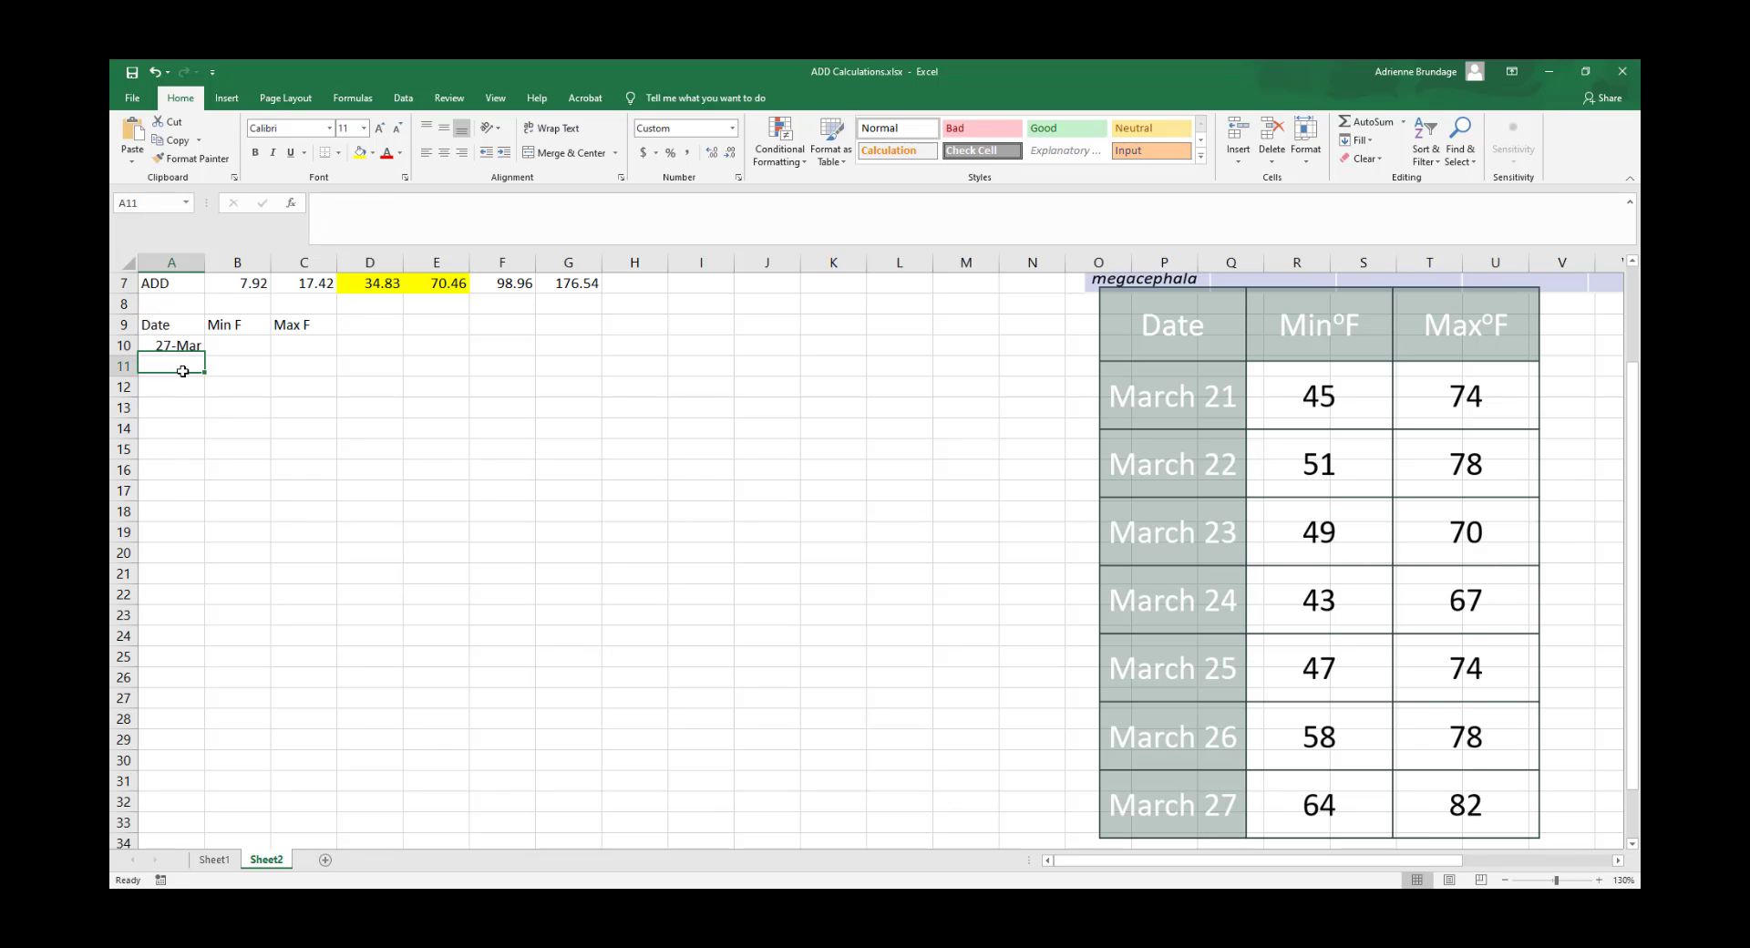
left_click_drag(180, 348, 182, 638)
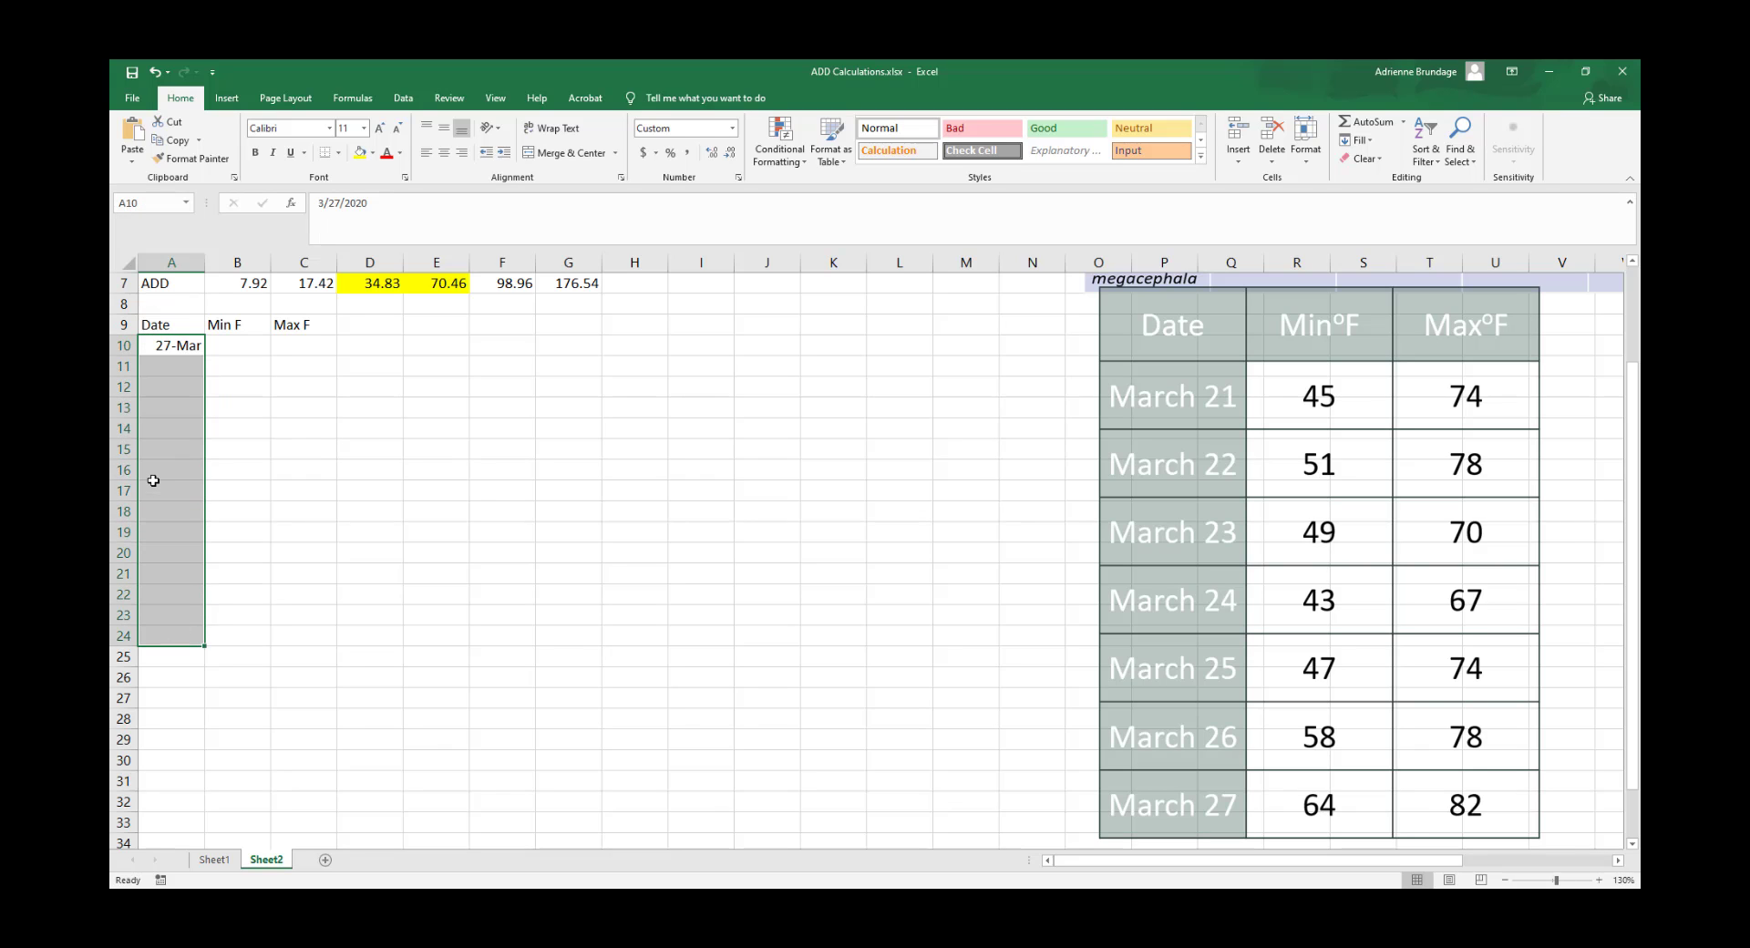
right_click(152, 480)
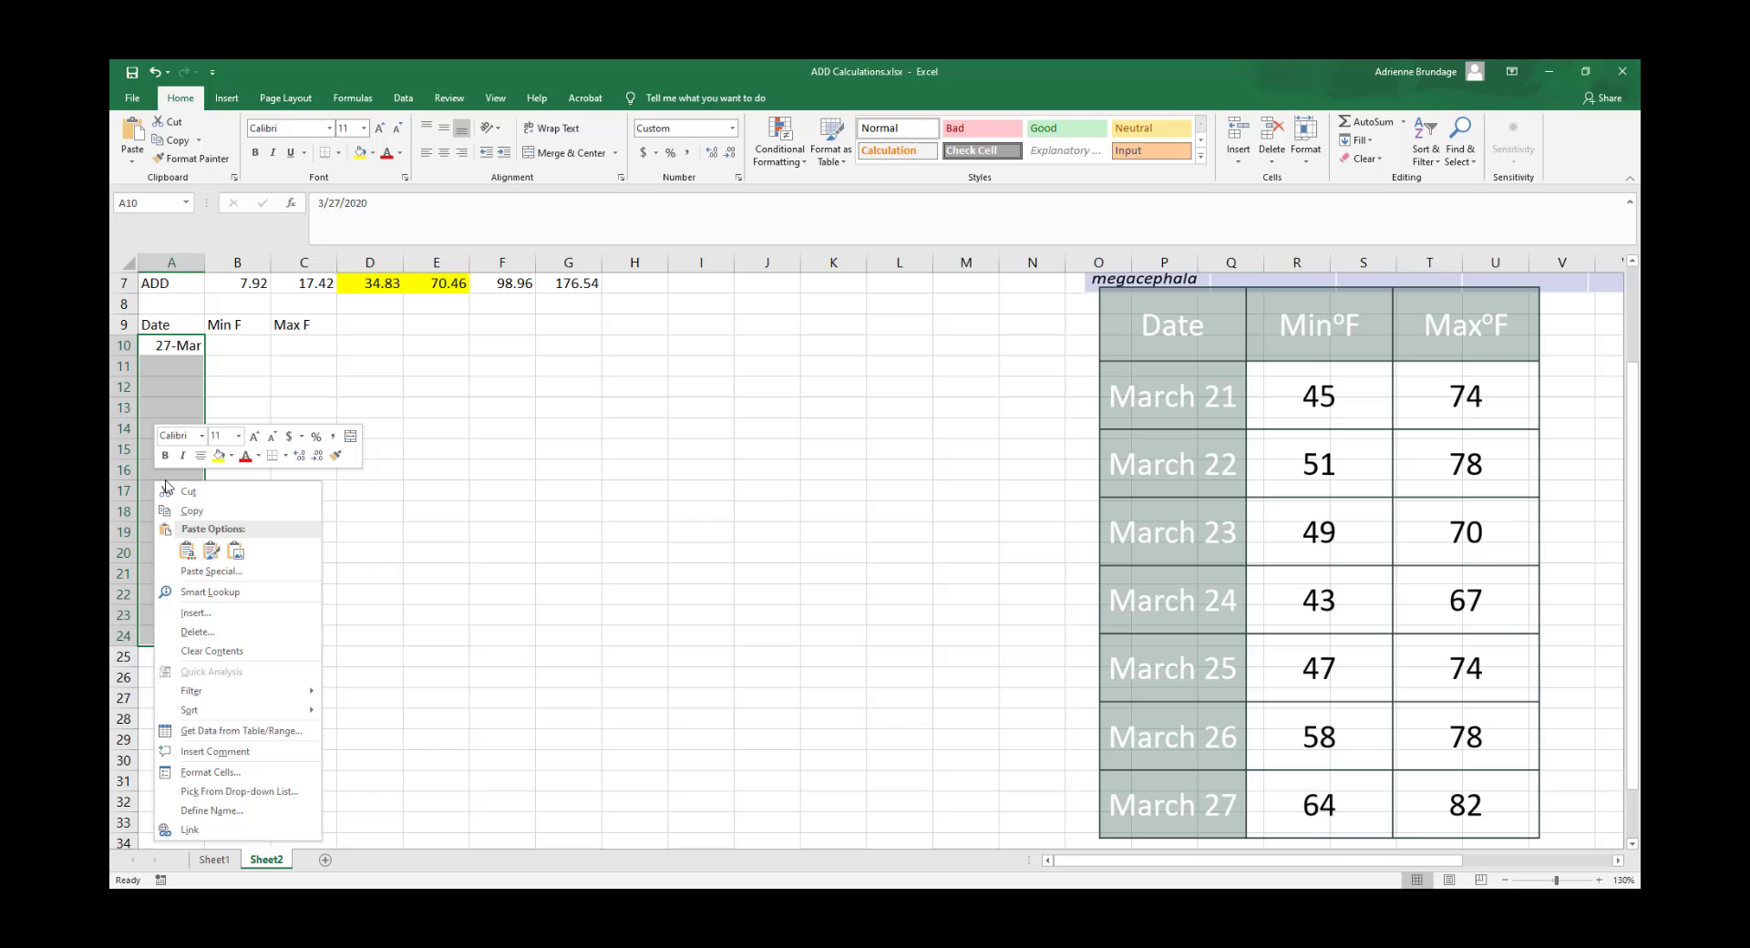
left_click(250, 775)
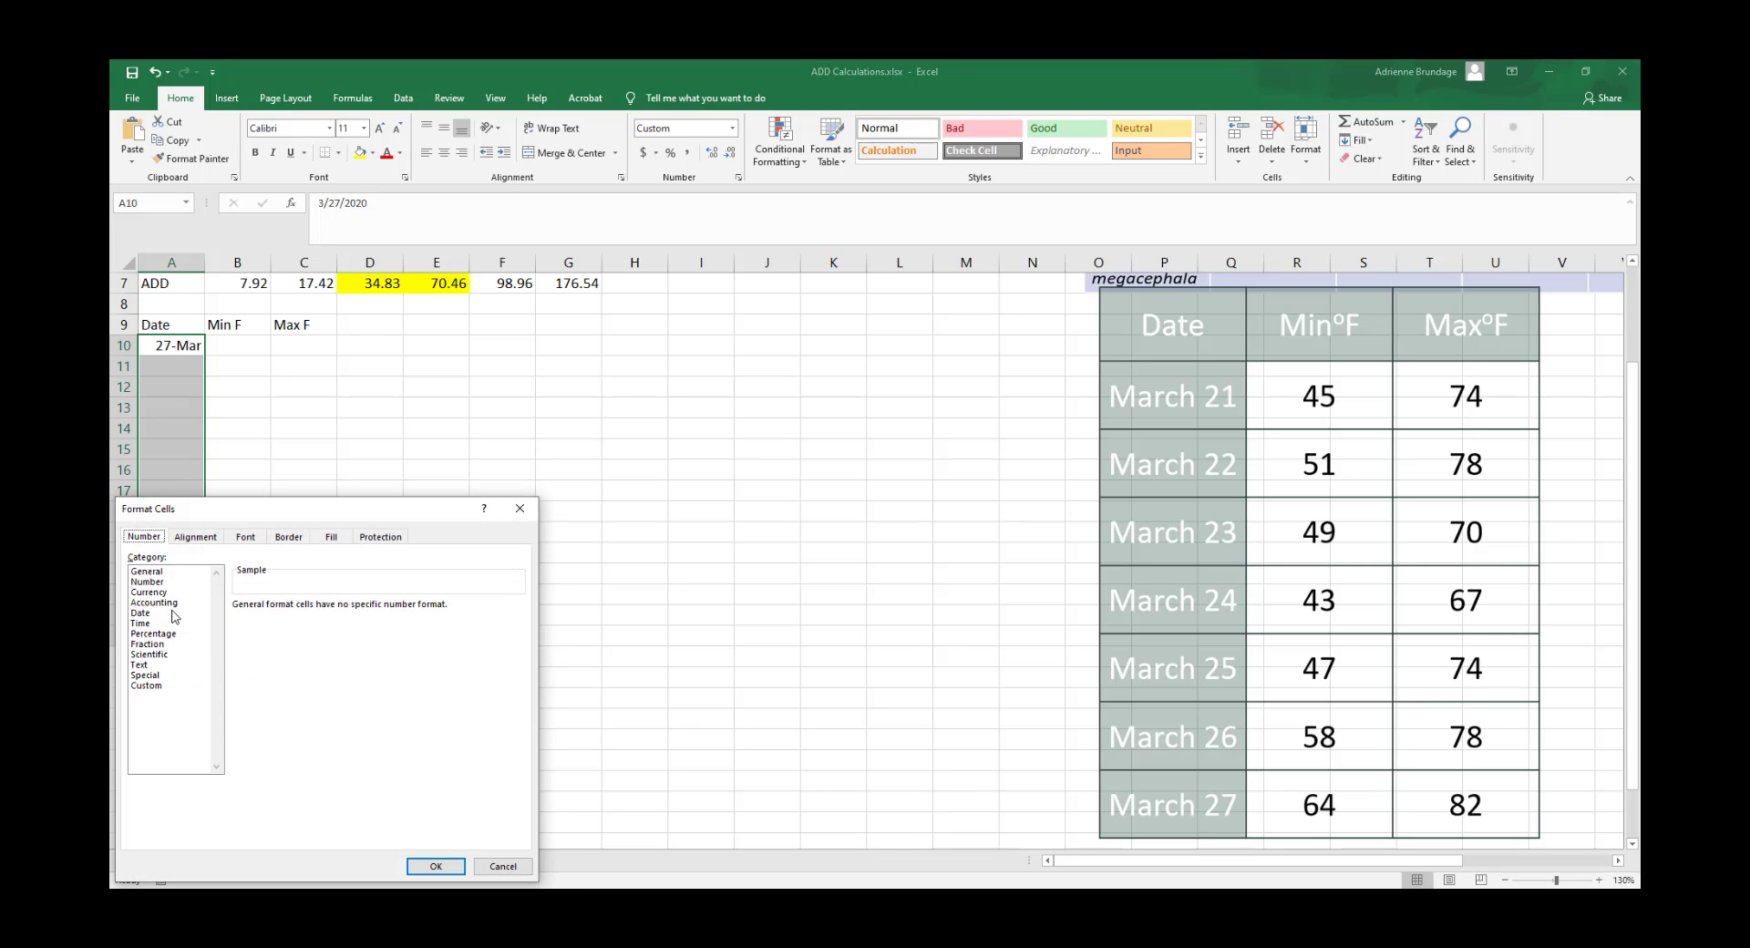
left_click(143, 613)
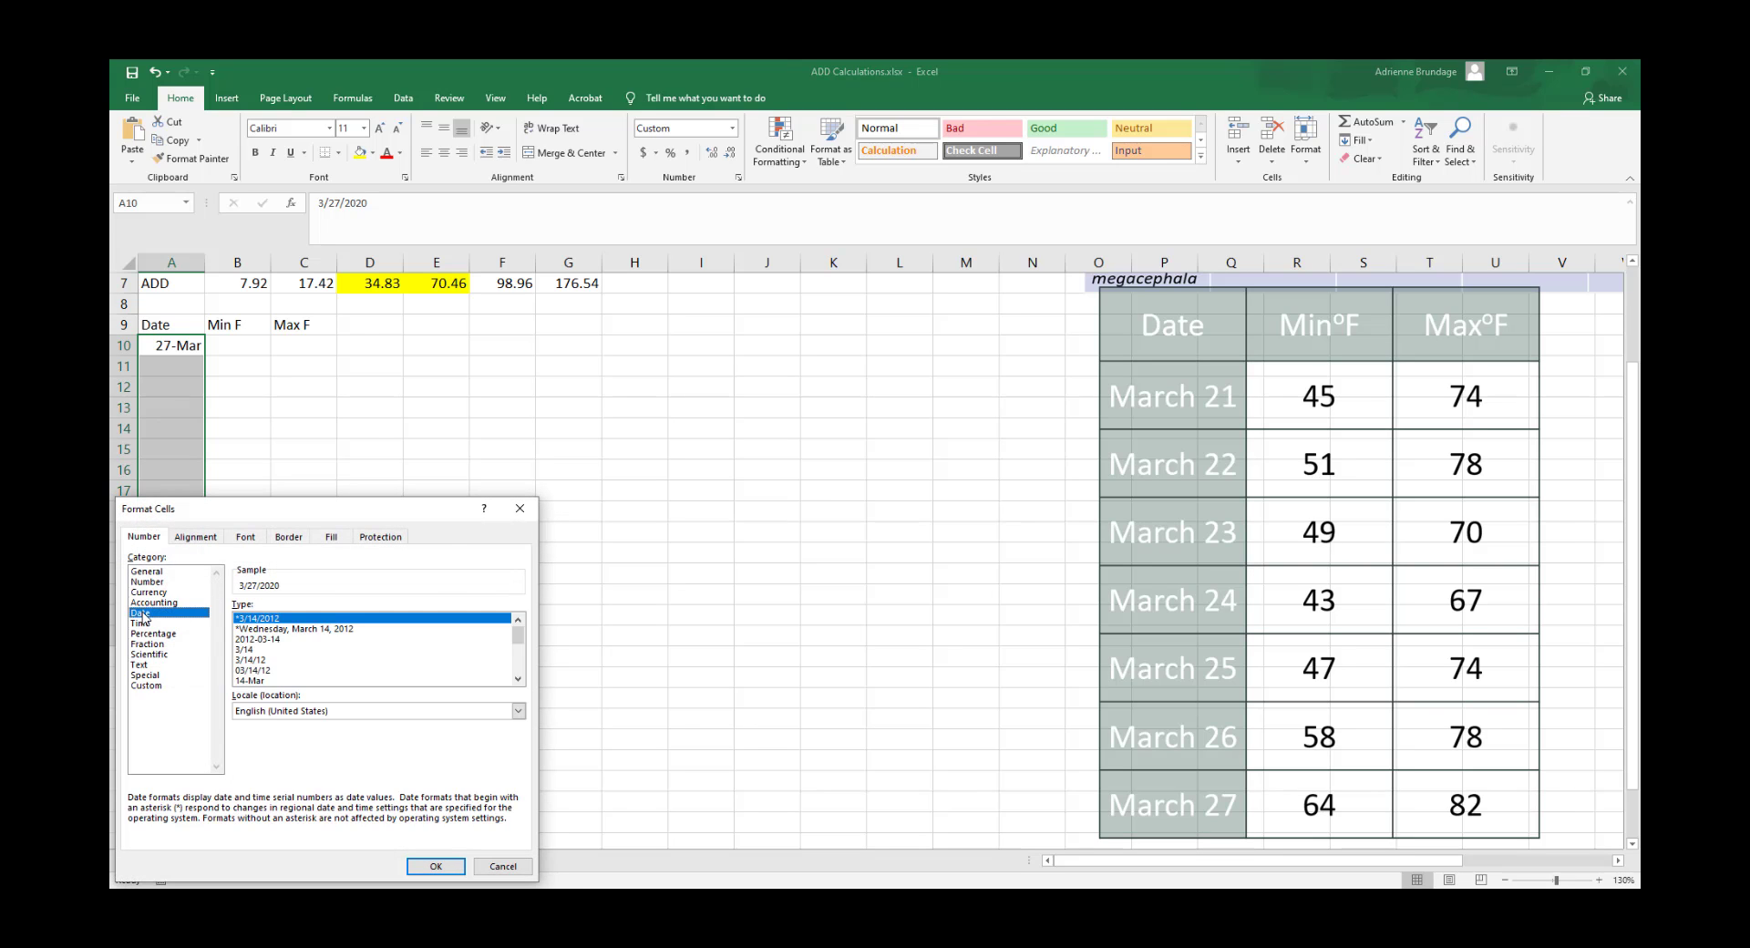
left_click(358, 629)
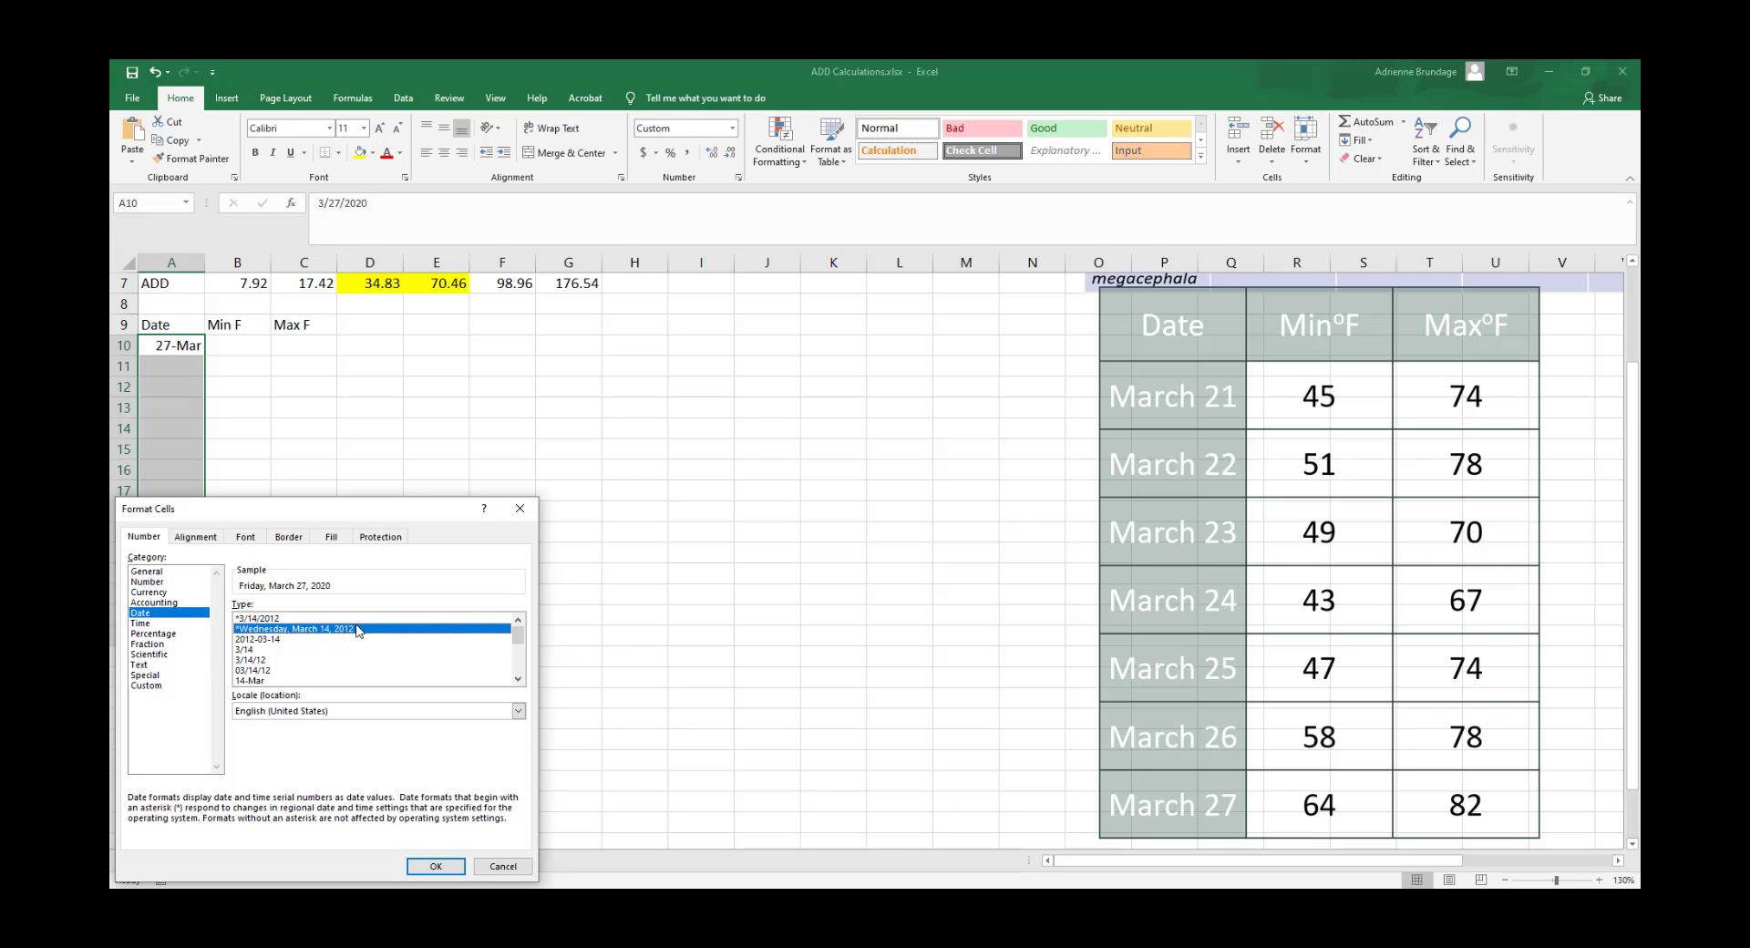
left_click(263, 640)
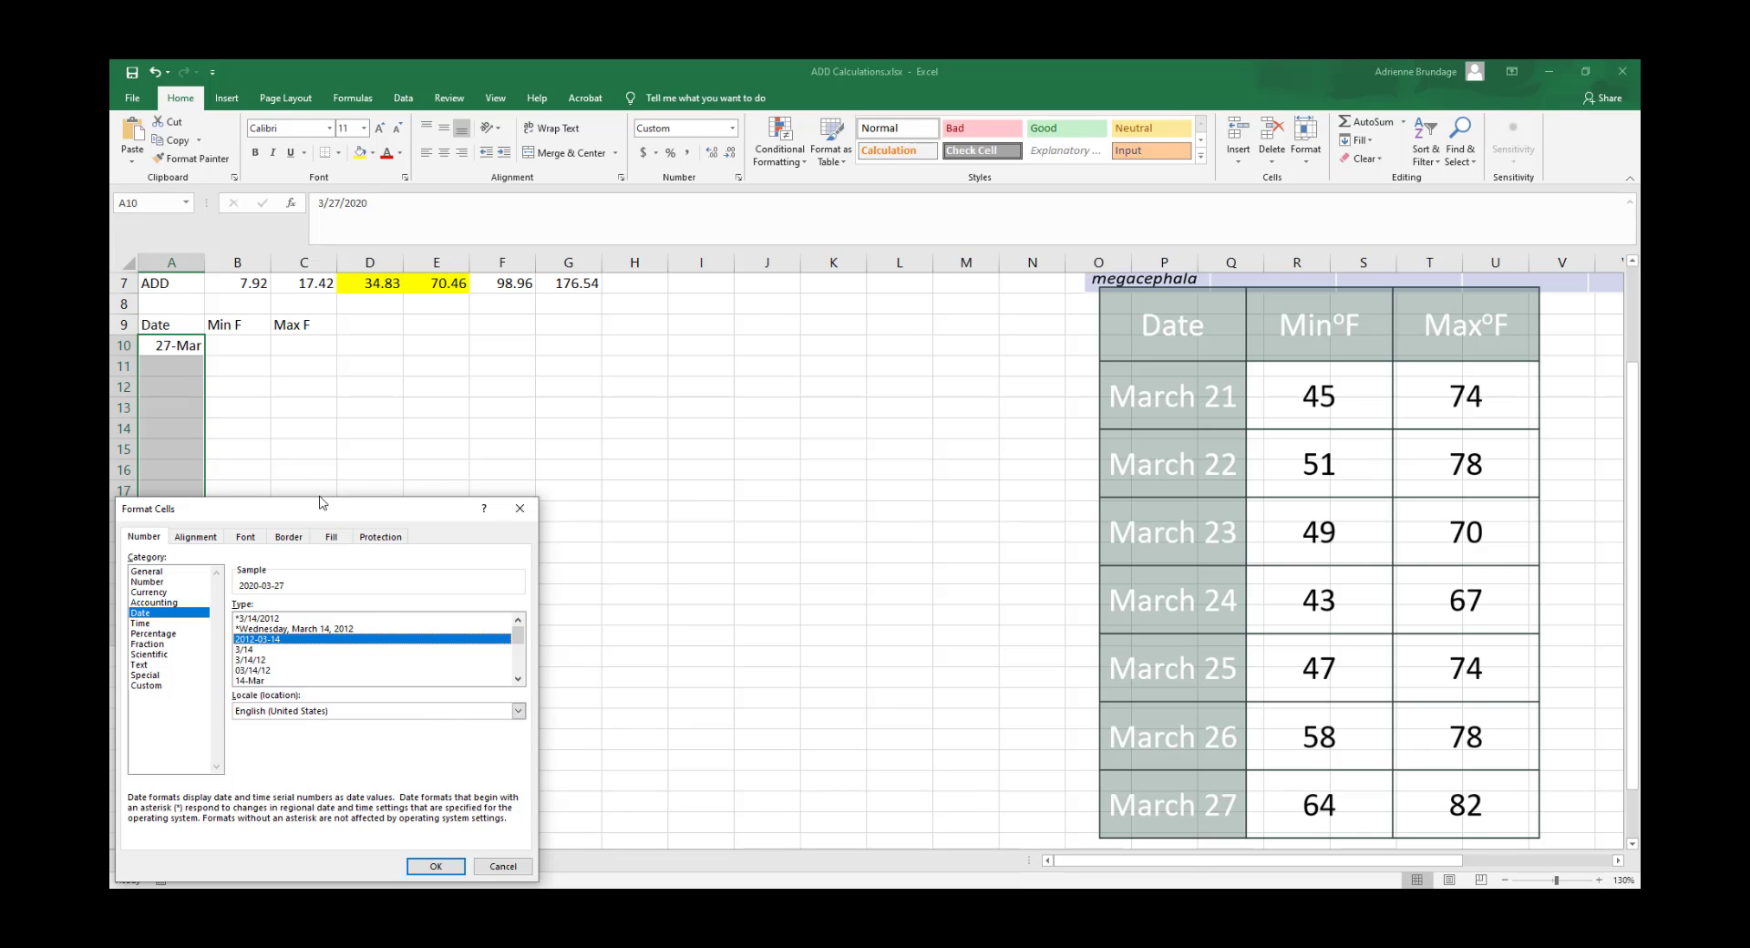
left_click_drag(320, 503, 630, 323)
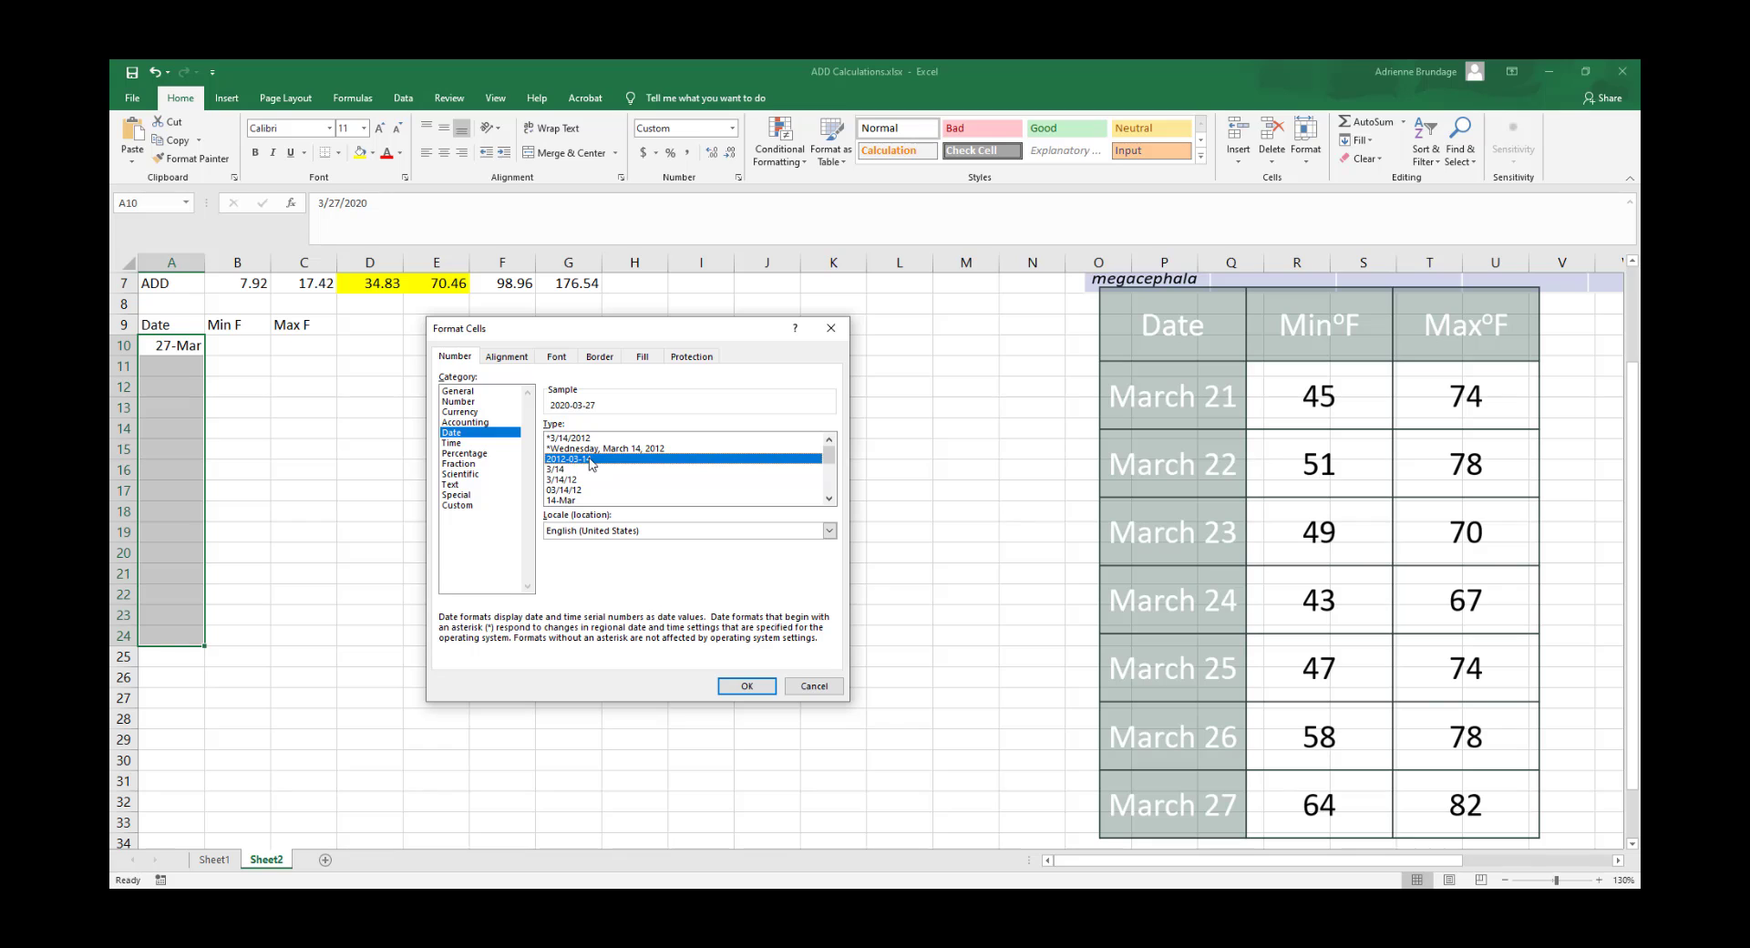
left_click(569, 481)
left_click(569, 491)
left_click(569, 500)
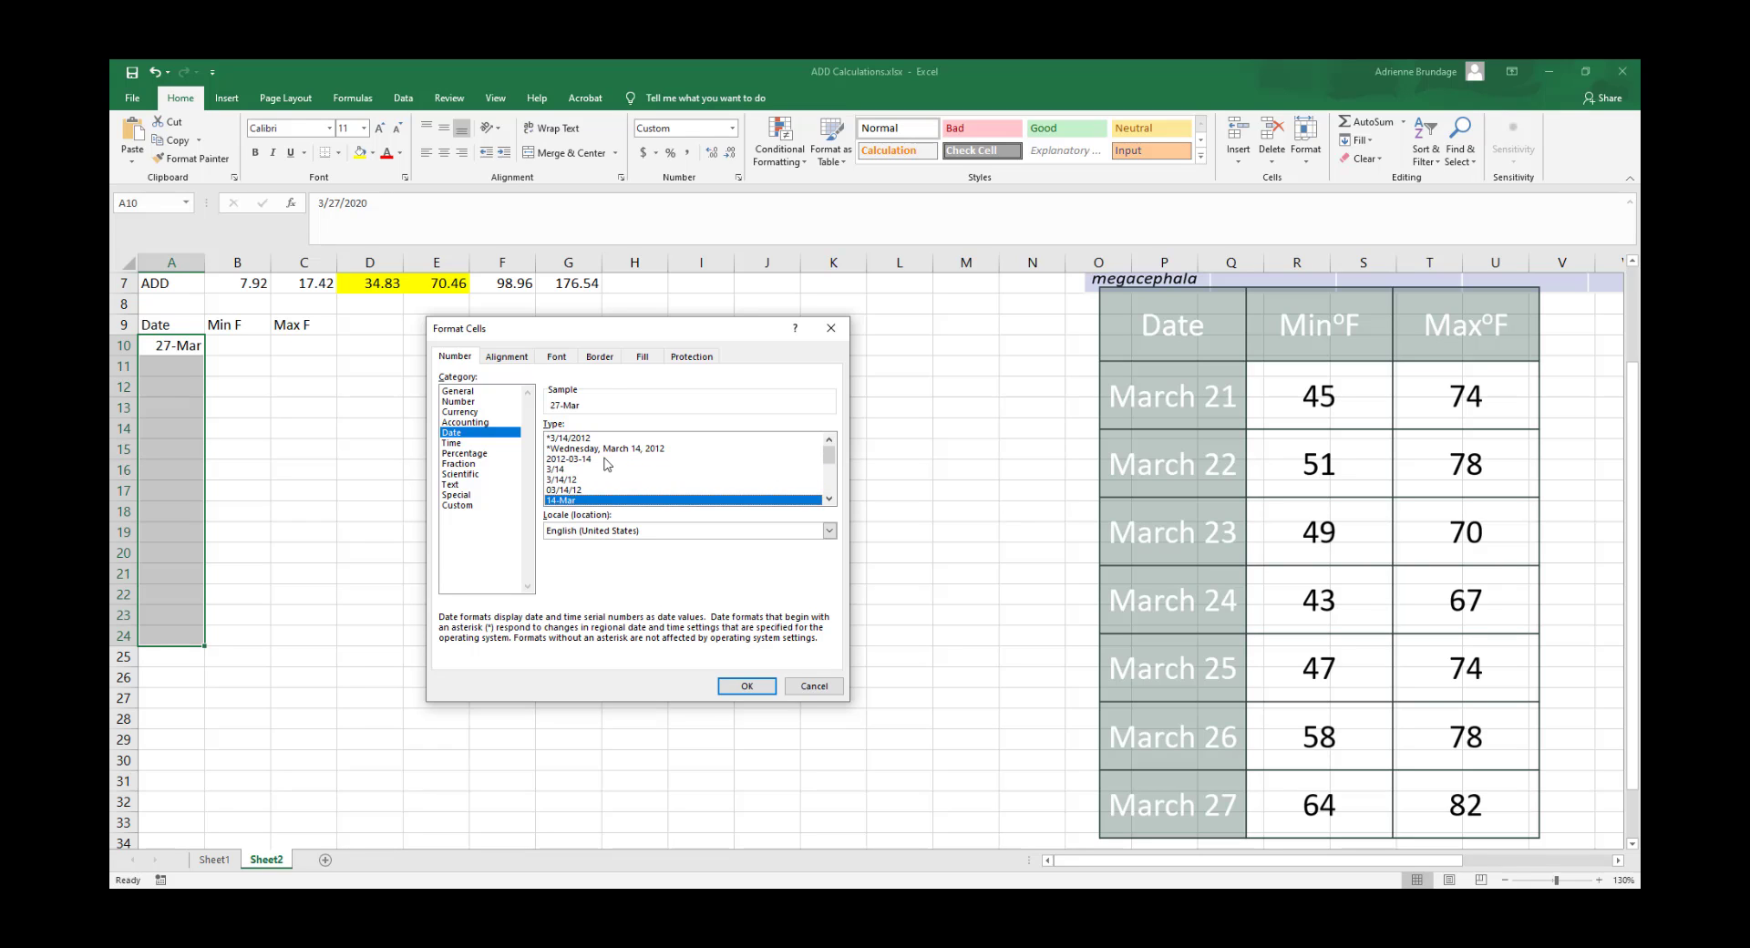
scroll(602, 456, "down", 3)
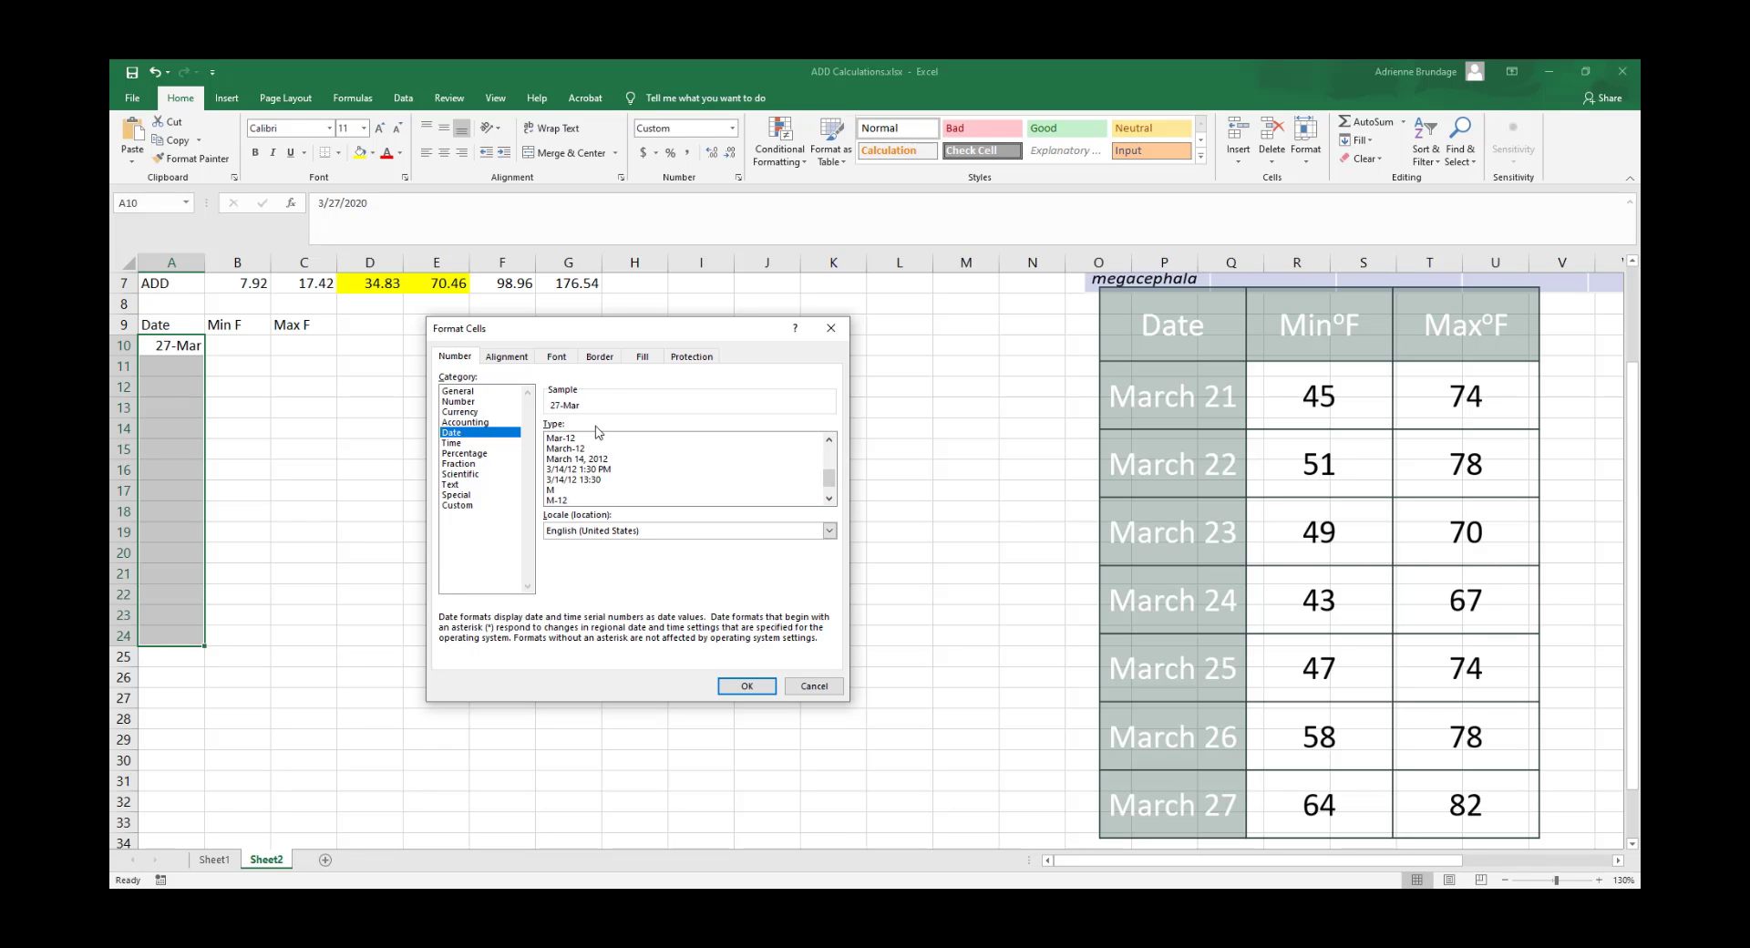
scroll(620, 477, "down", 1)
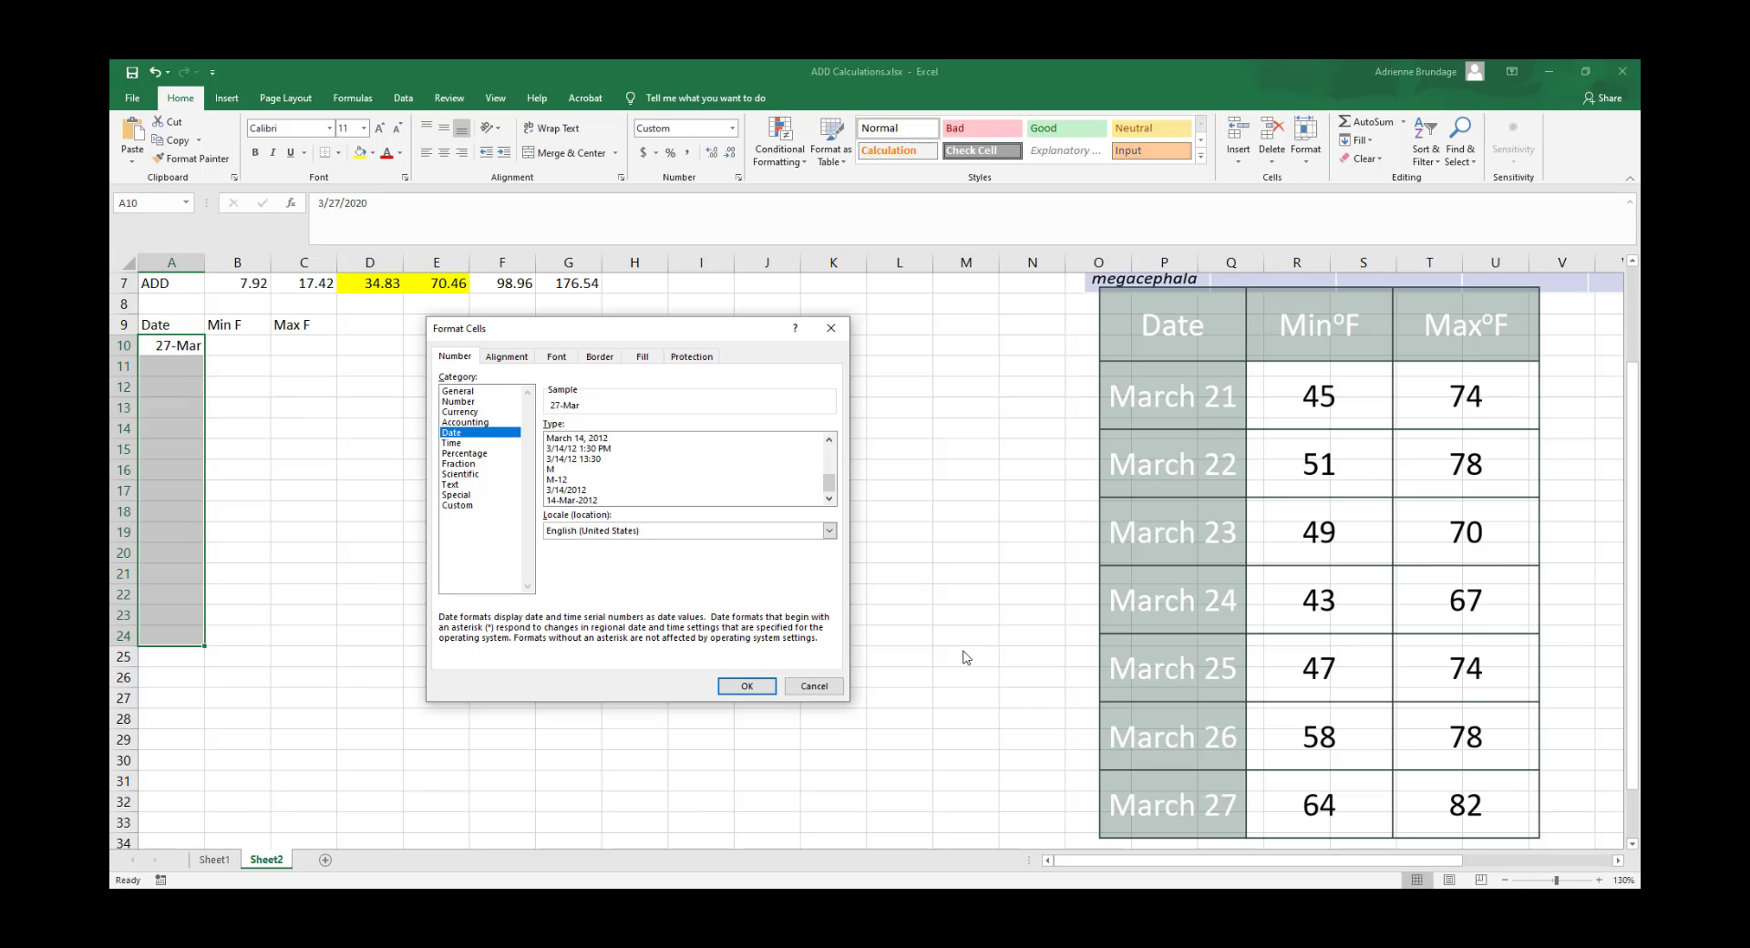
left_click(763, 690)
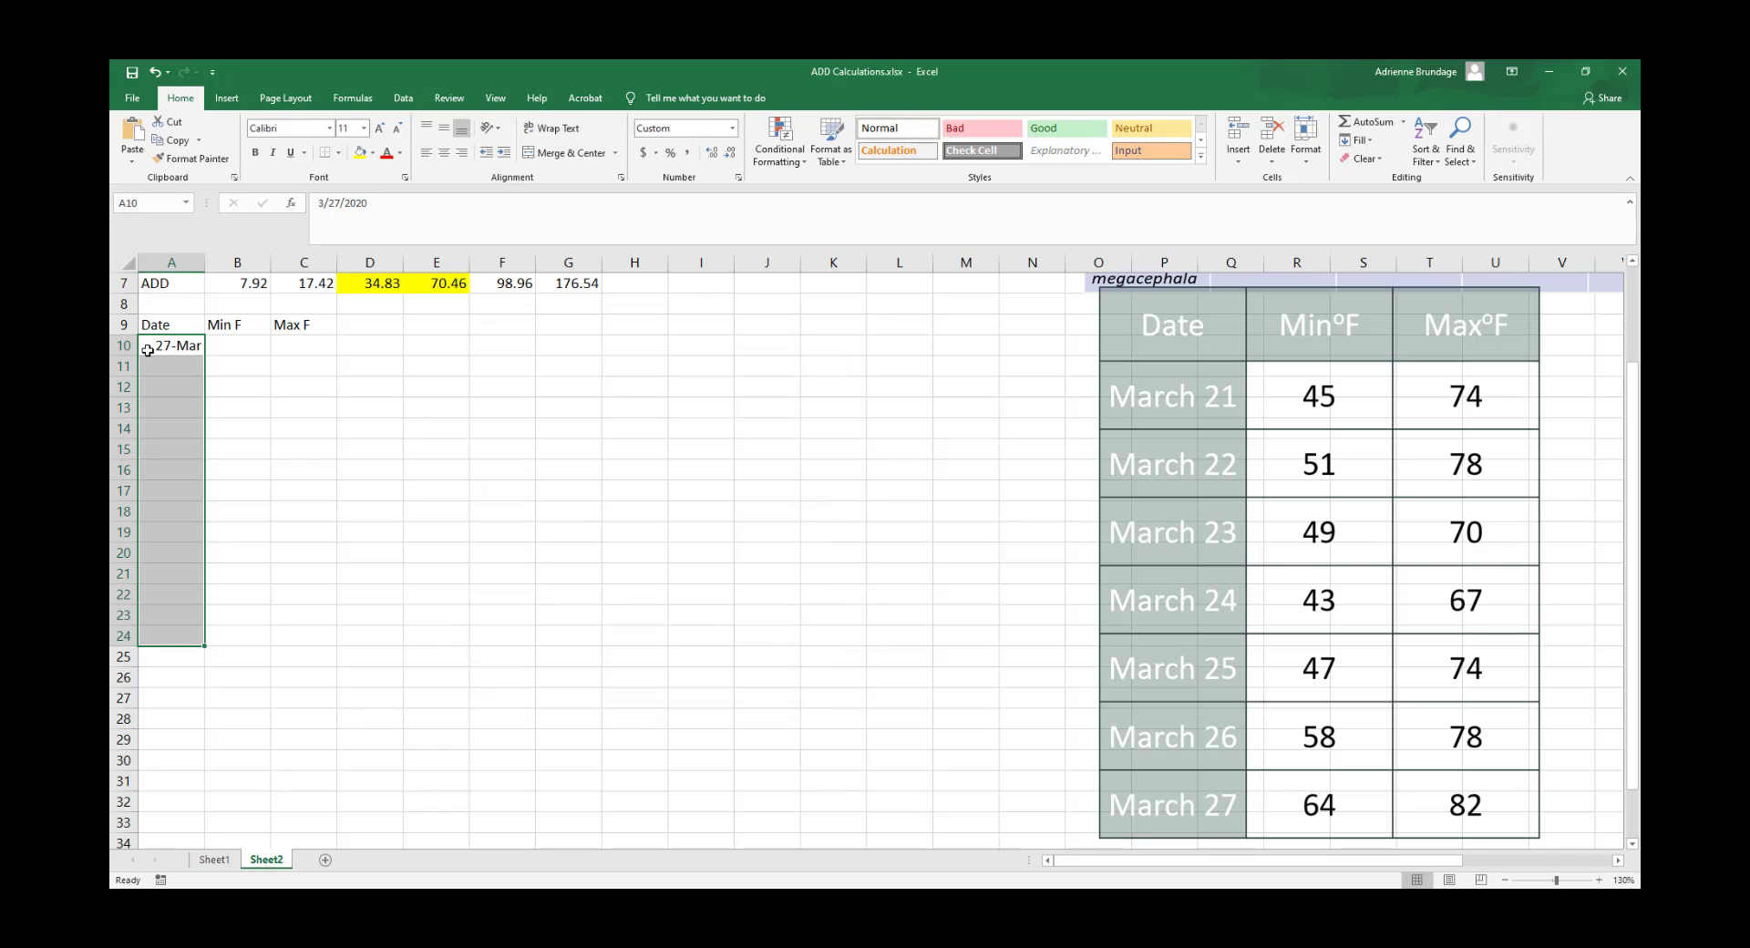
left_click(180, 344)
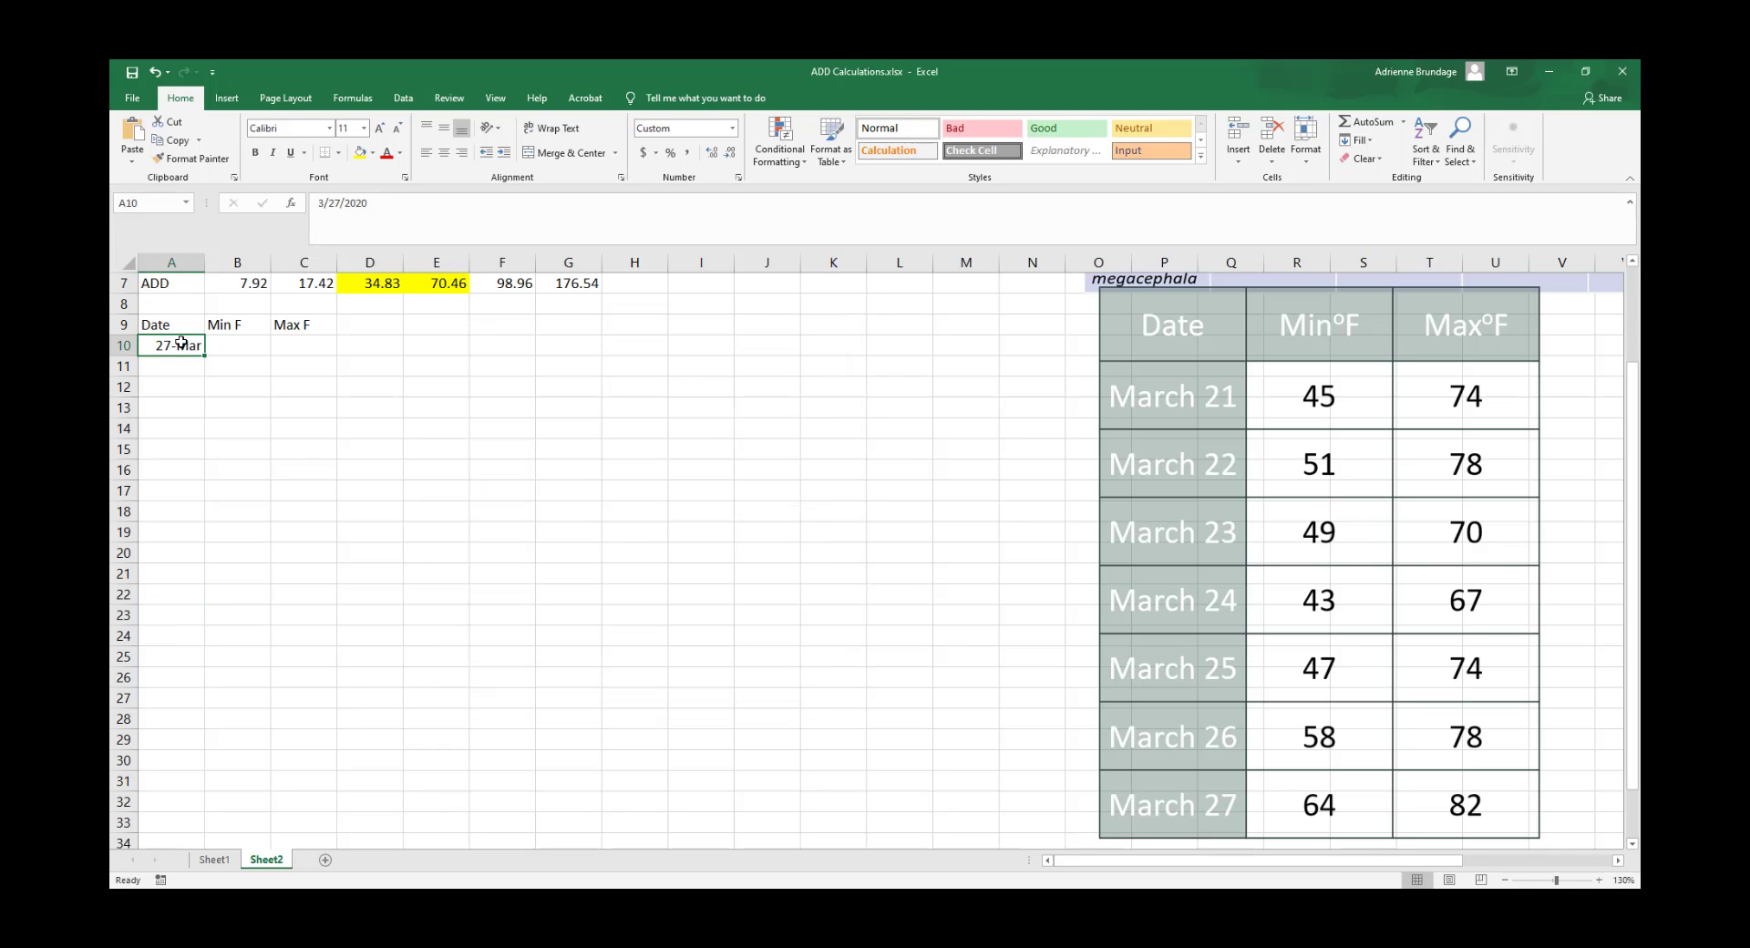
Enter march 26 in A11 so it shows 26-Mar below 27-Mar
left_click(177, 366)
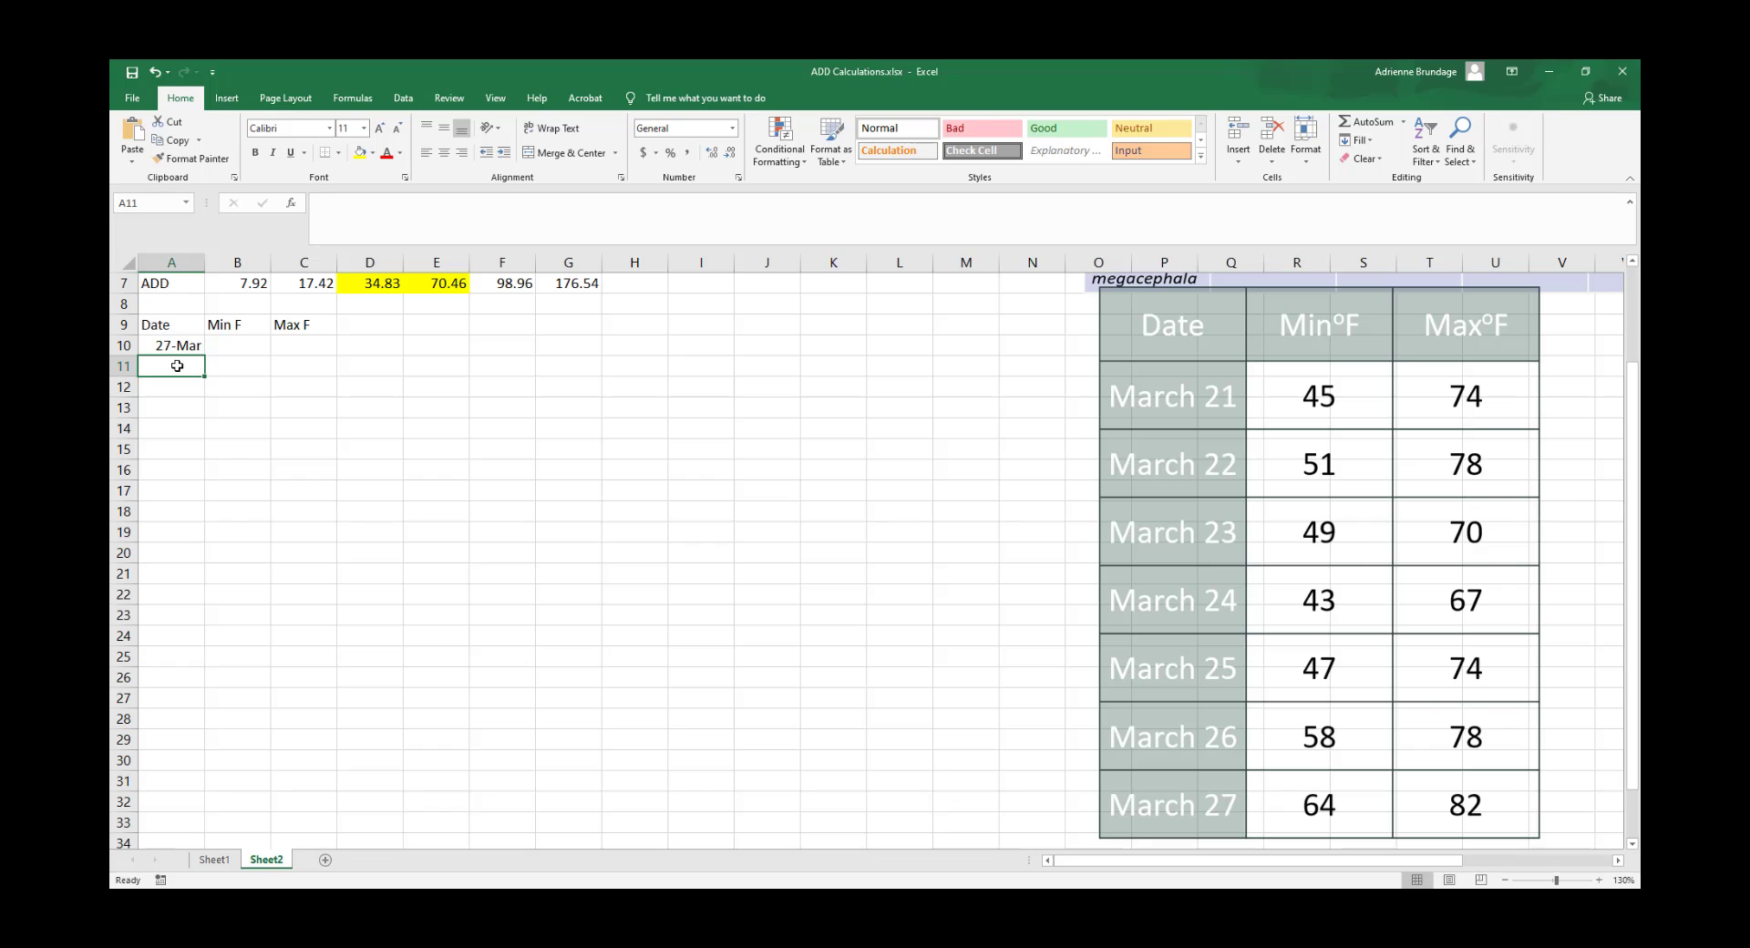
type("26")
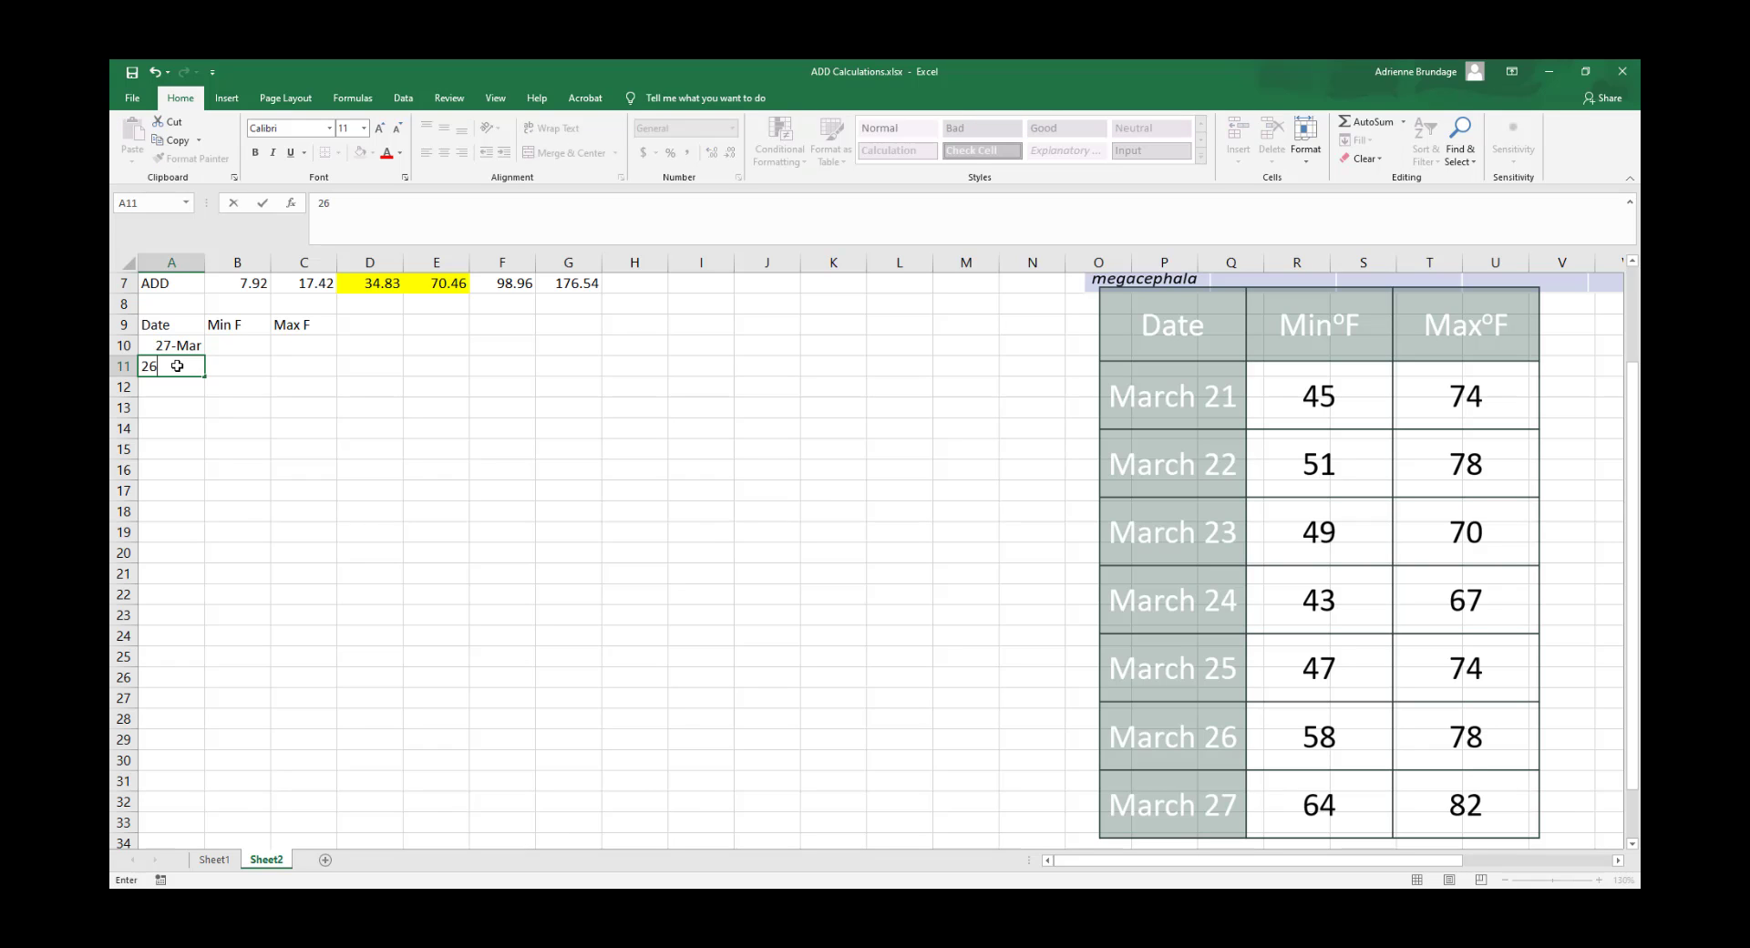
key("BackSpace")
key("BackSpace")
type("march 26")
key("Return")
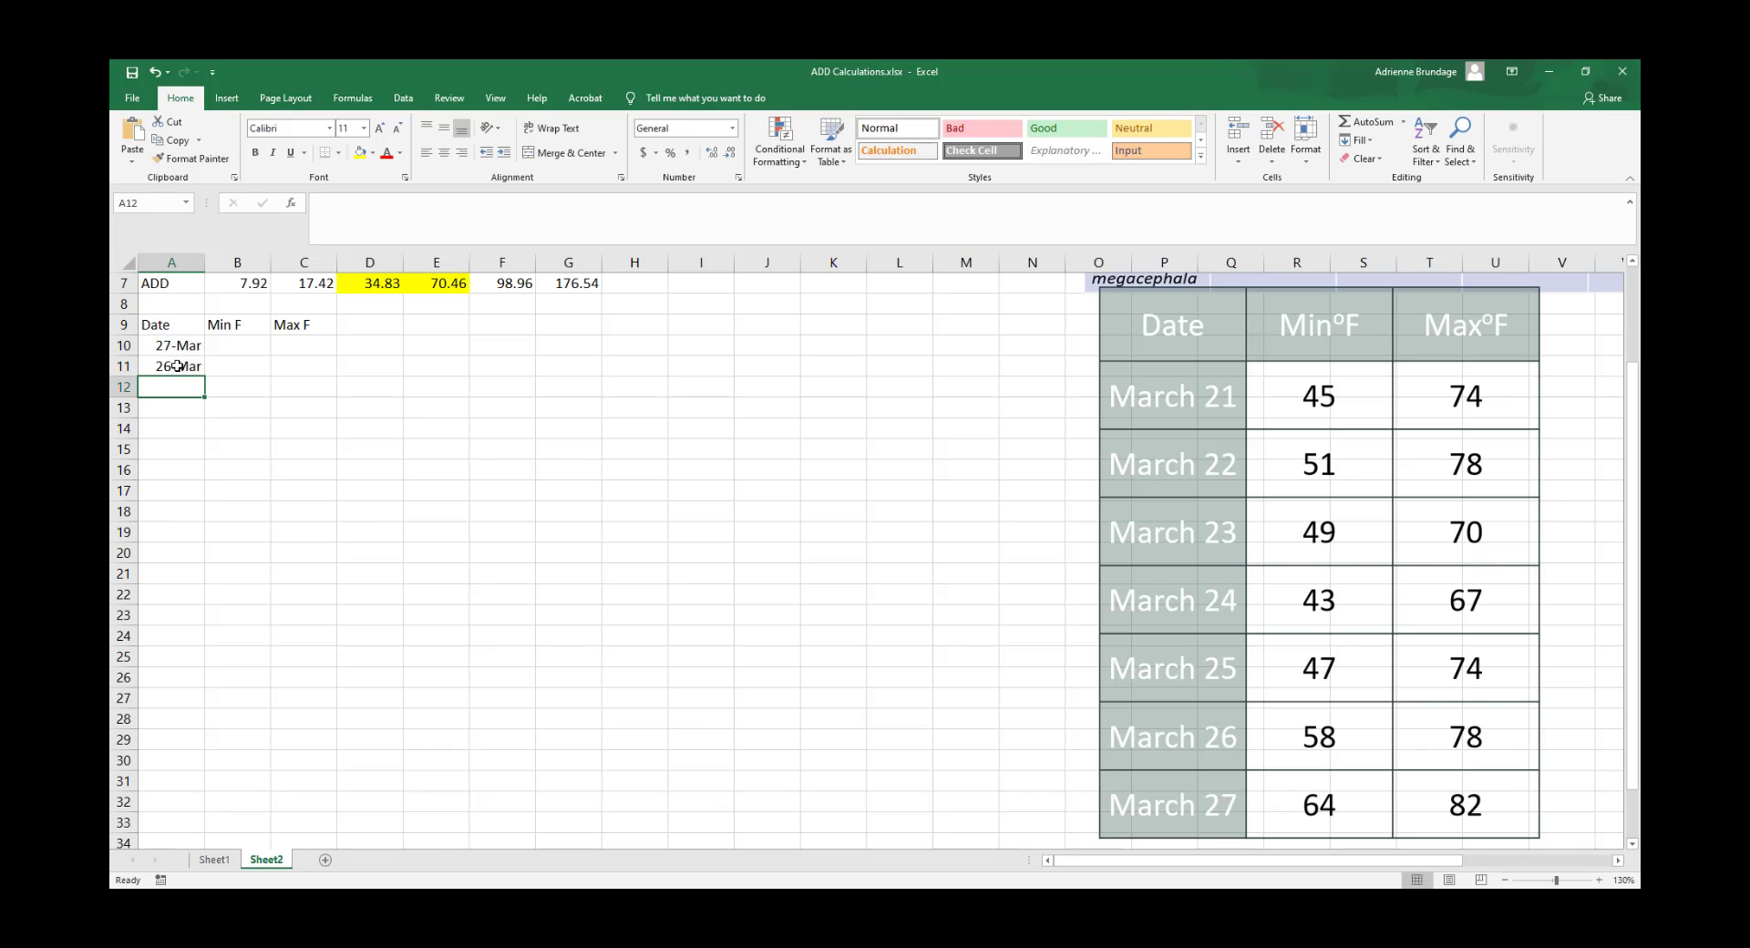
left_click(182, 345)
left_click(191, 363)
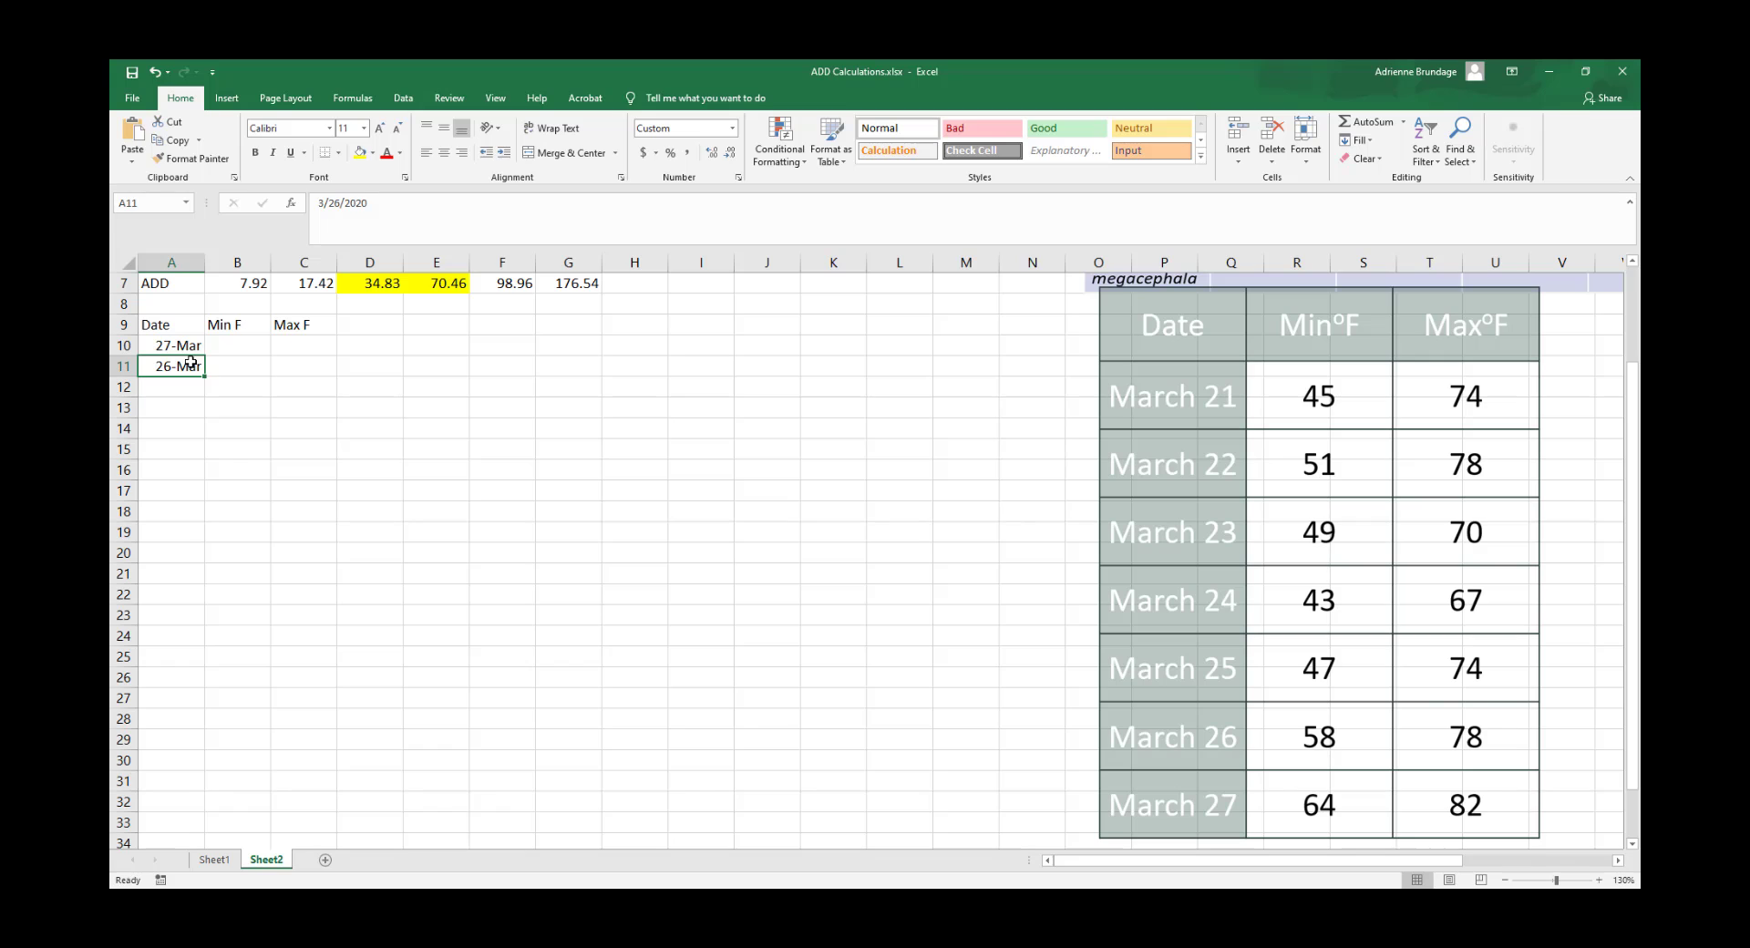
Fill the A10:A11 date series down to A16, ending at 21-Mar
left_click_drag(192, 345, 193, 367)
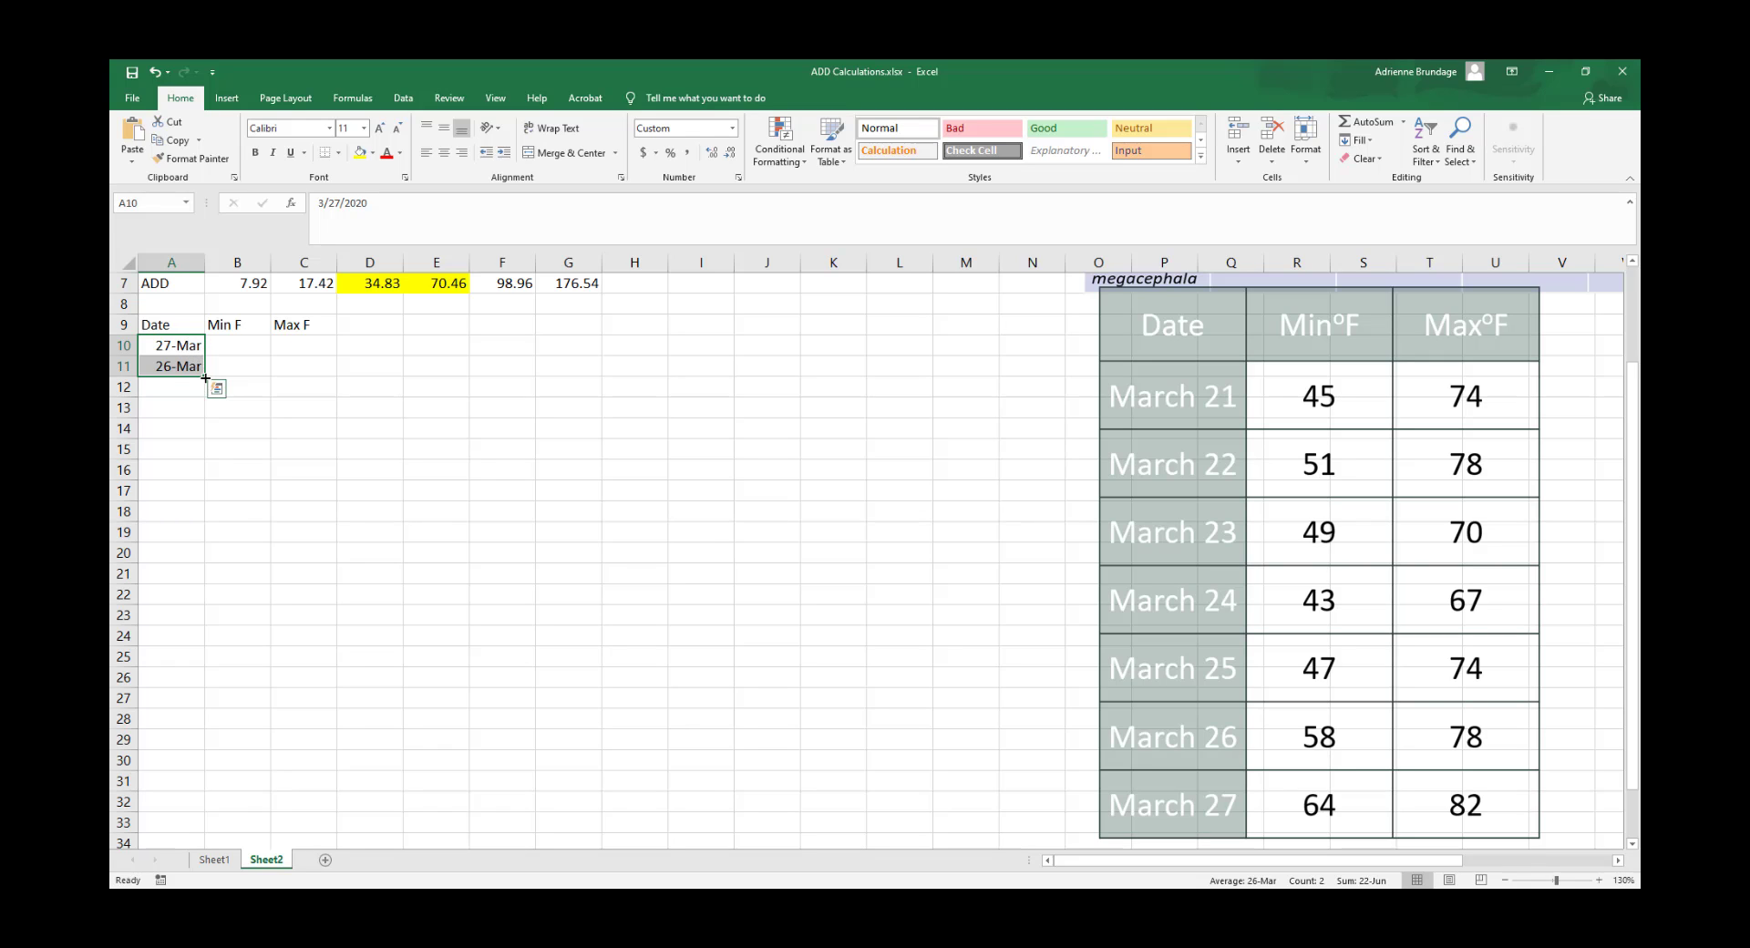
left_click_drag(205, 377, 205, 377)
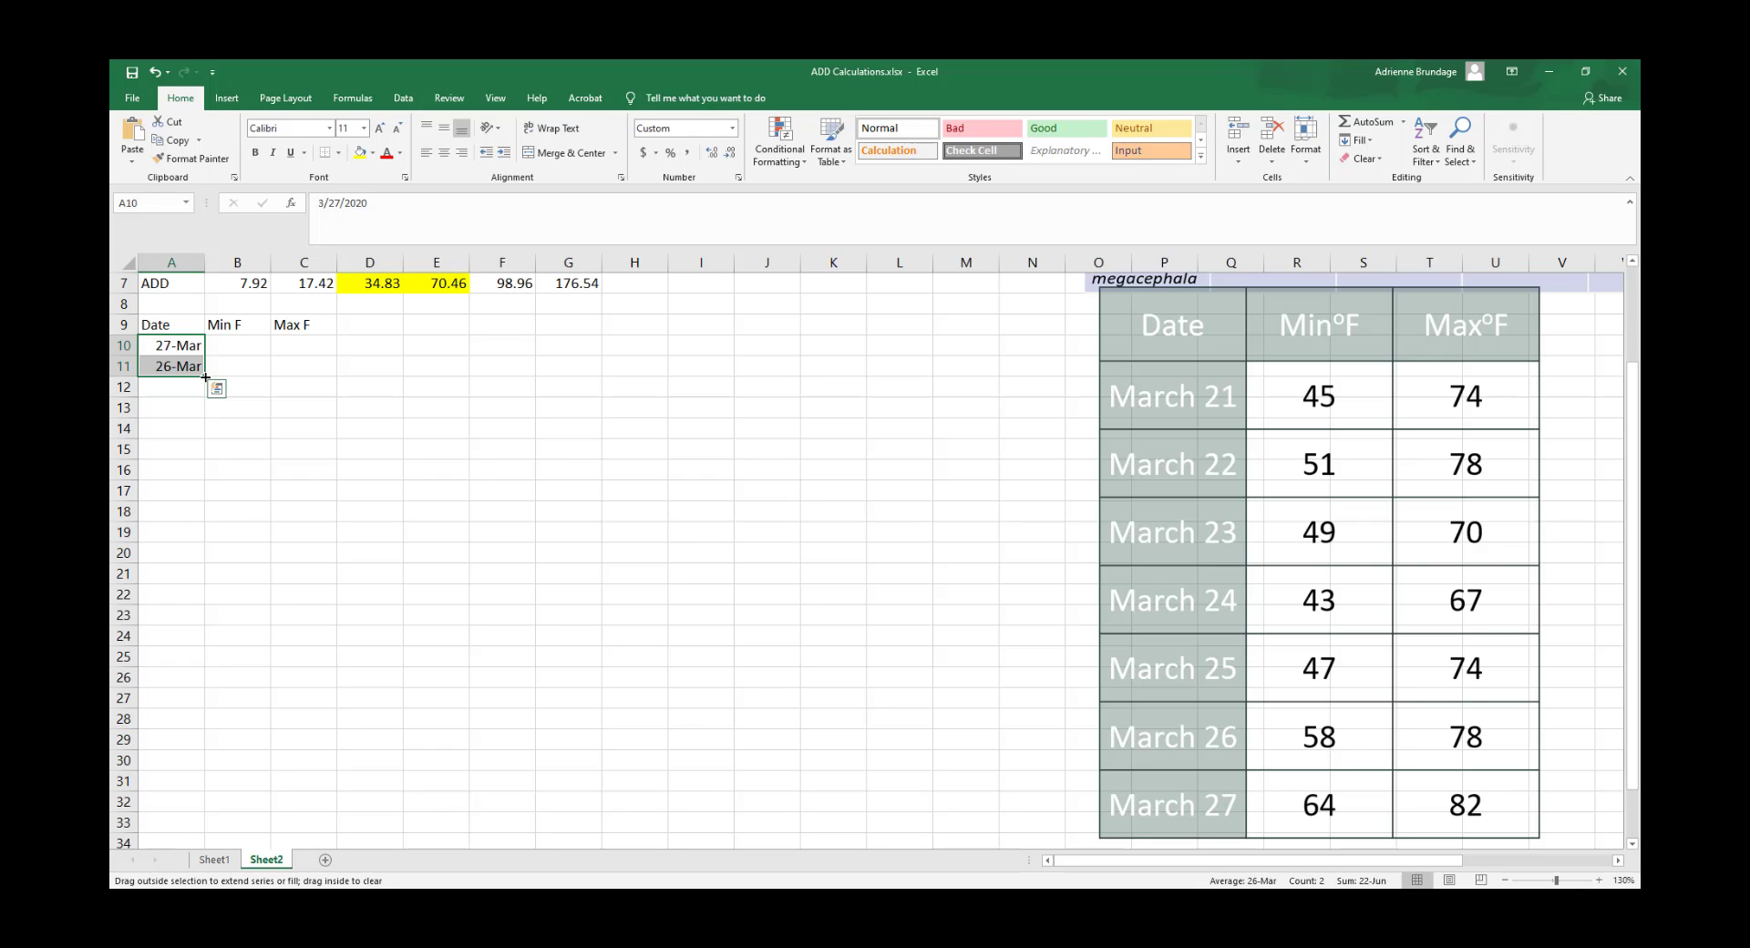
left_click_drag(205, 376, 191, 538)
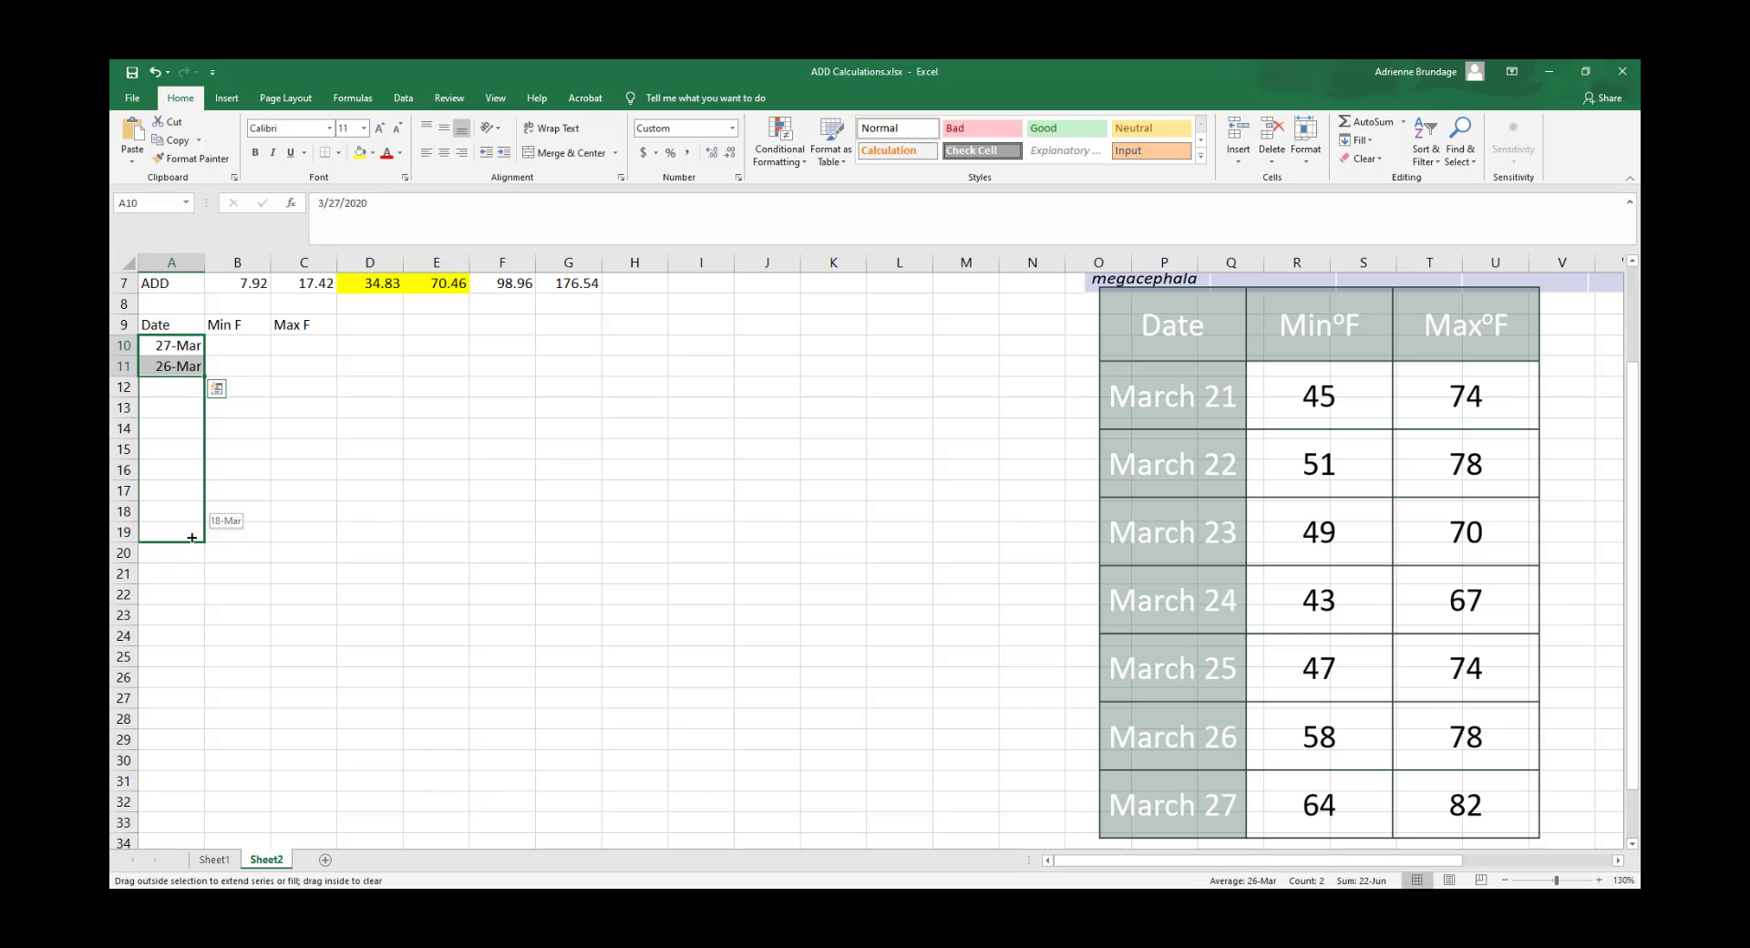
left_click_drag(192, 538, 197, 471)
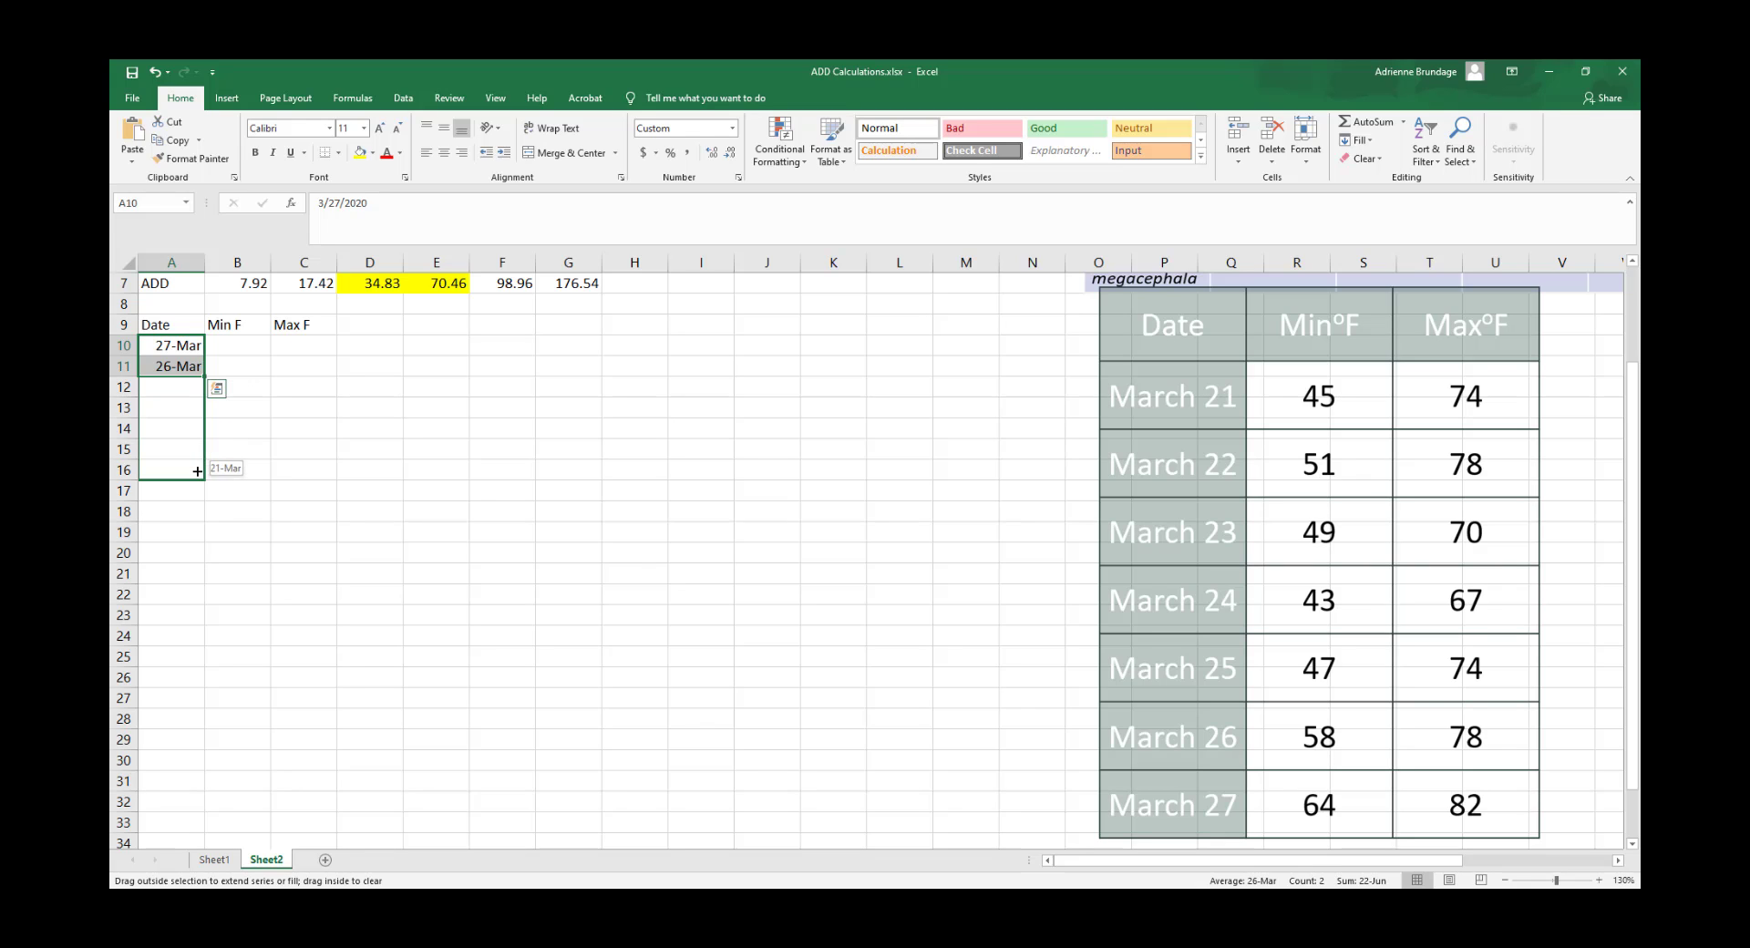
left_click_drag(197, 472, 197, 472)
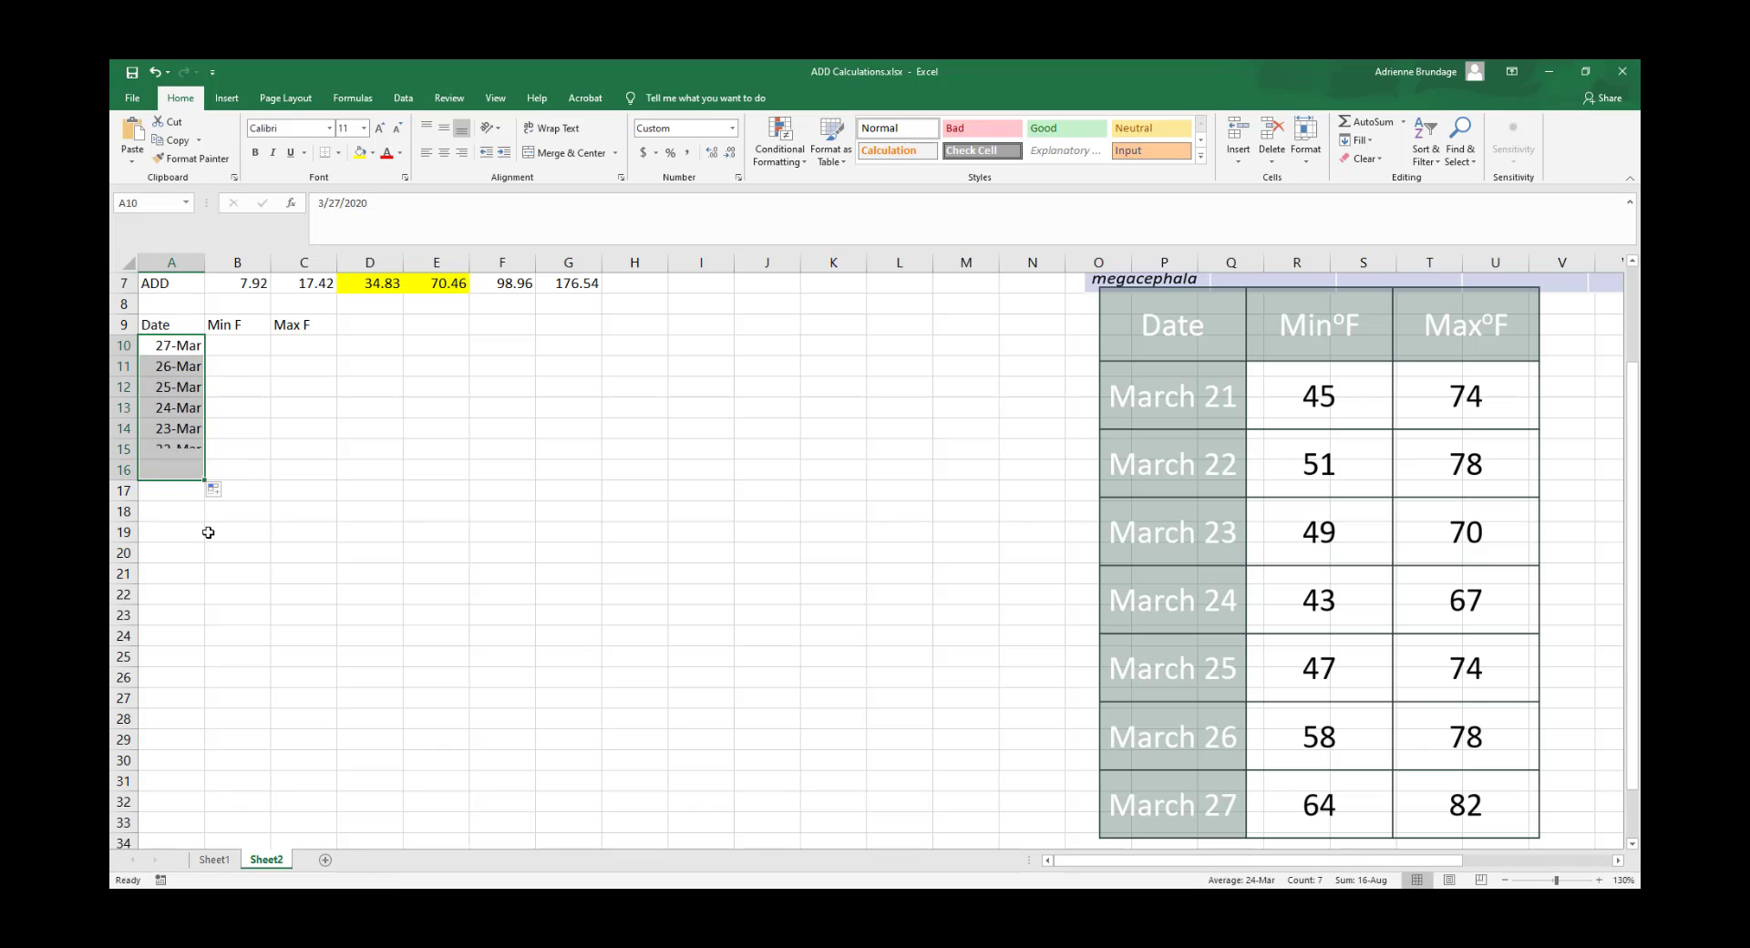
left_click(326, 530)
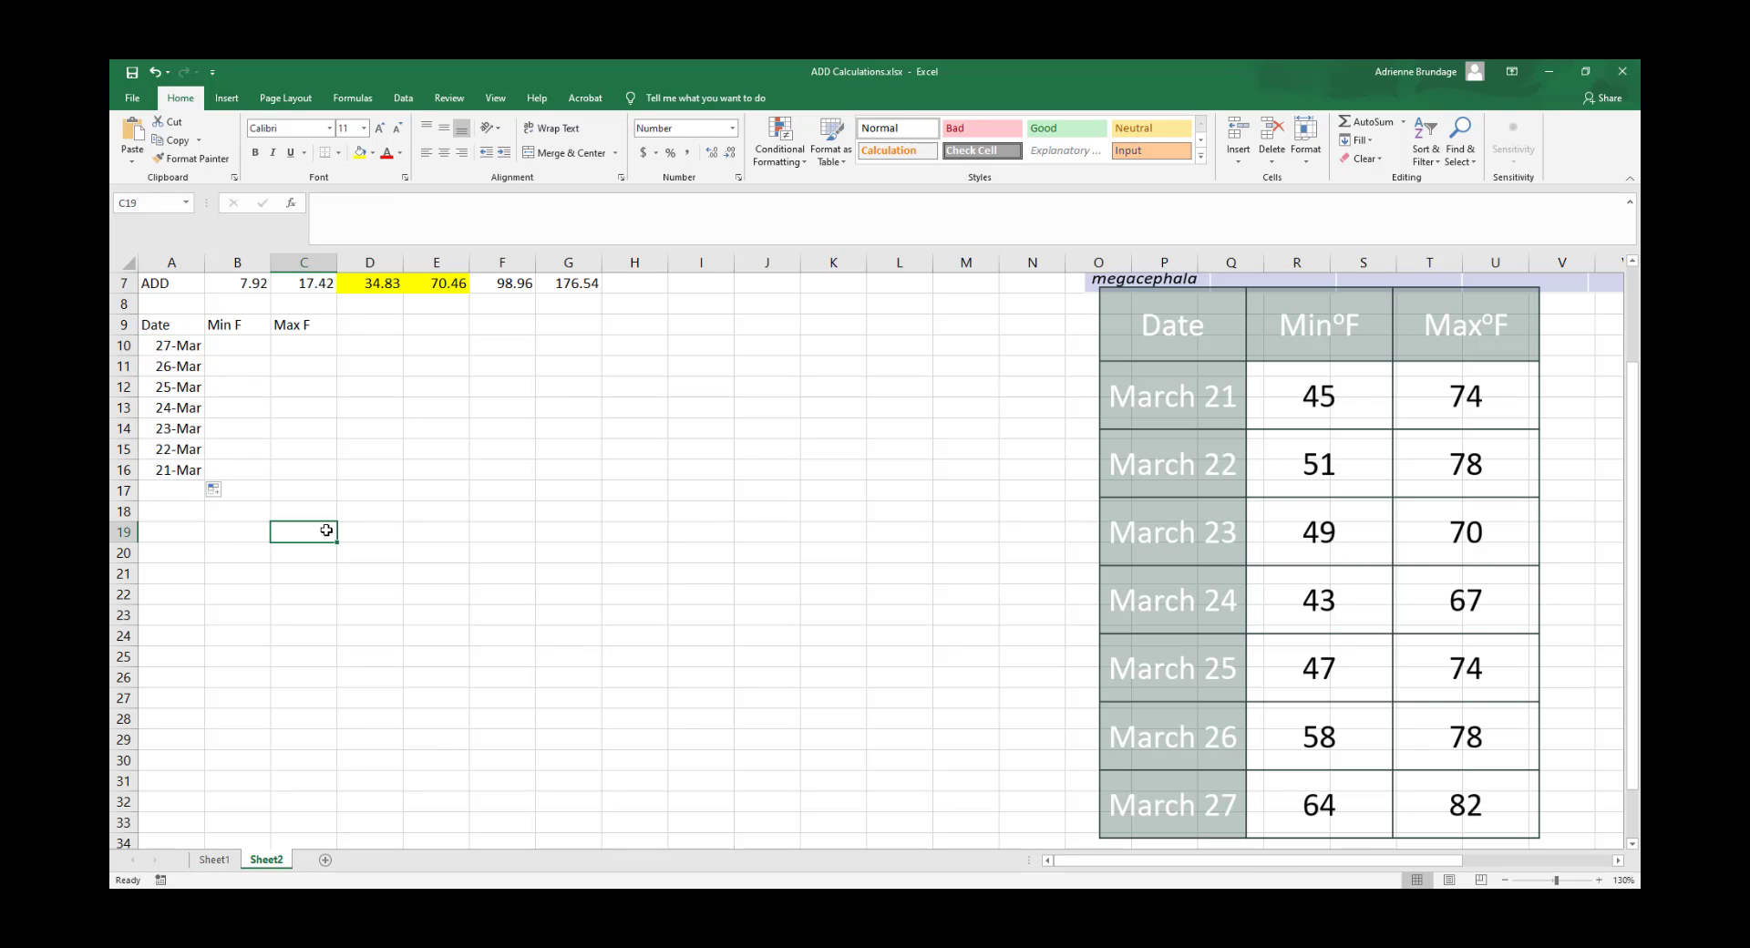
left_click(230, 345)
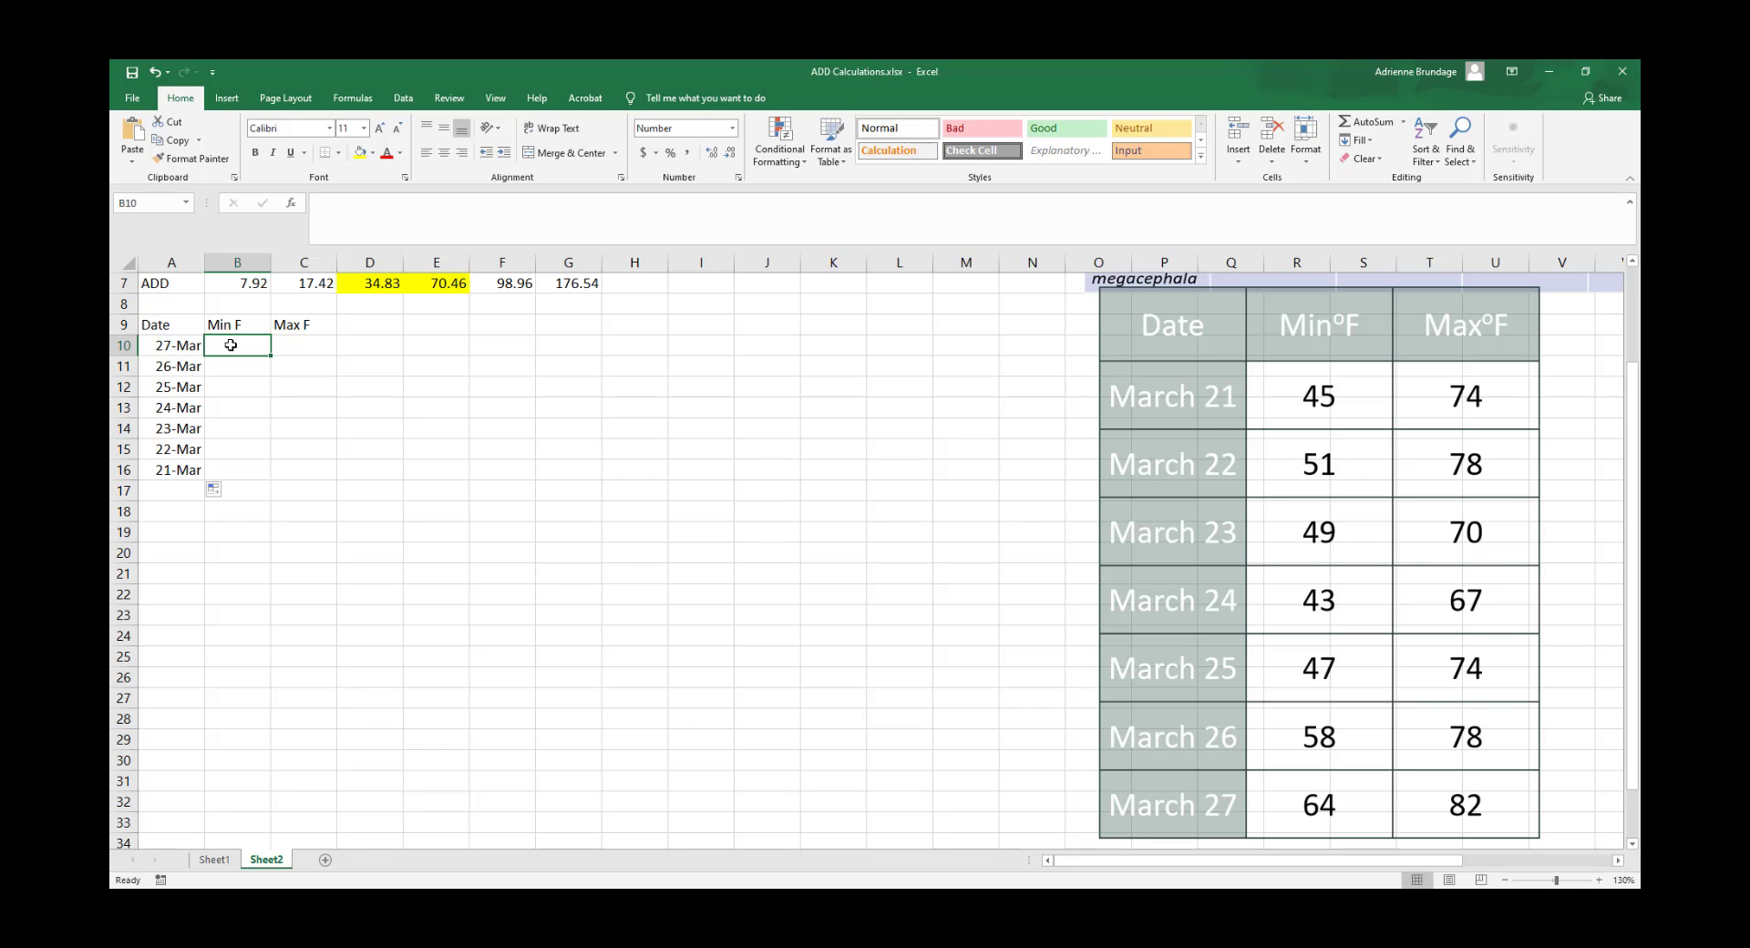
Test a Mar 27 entry in L12 and fill it down to see the dates increase
left_click(519, 360)
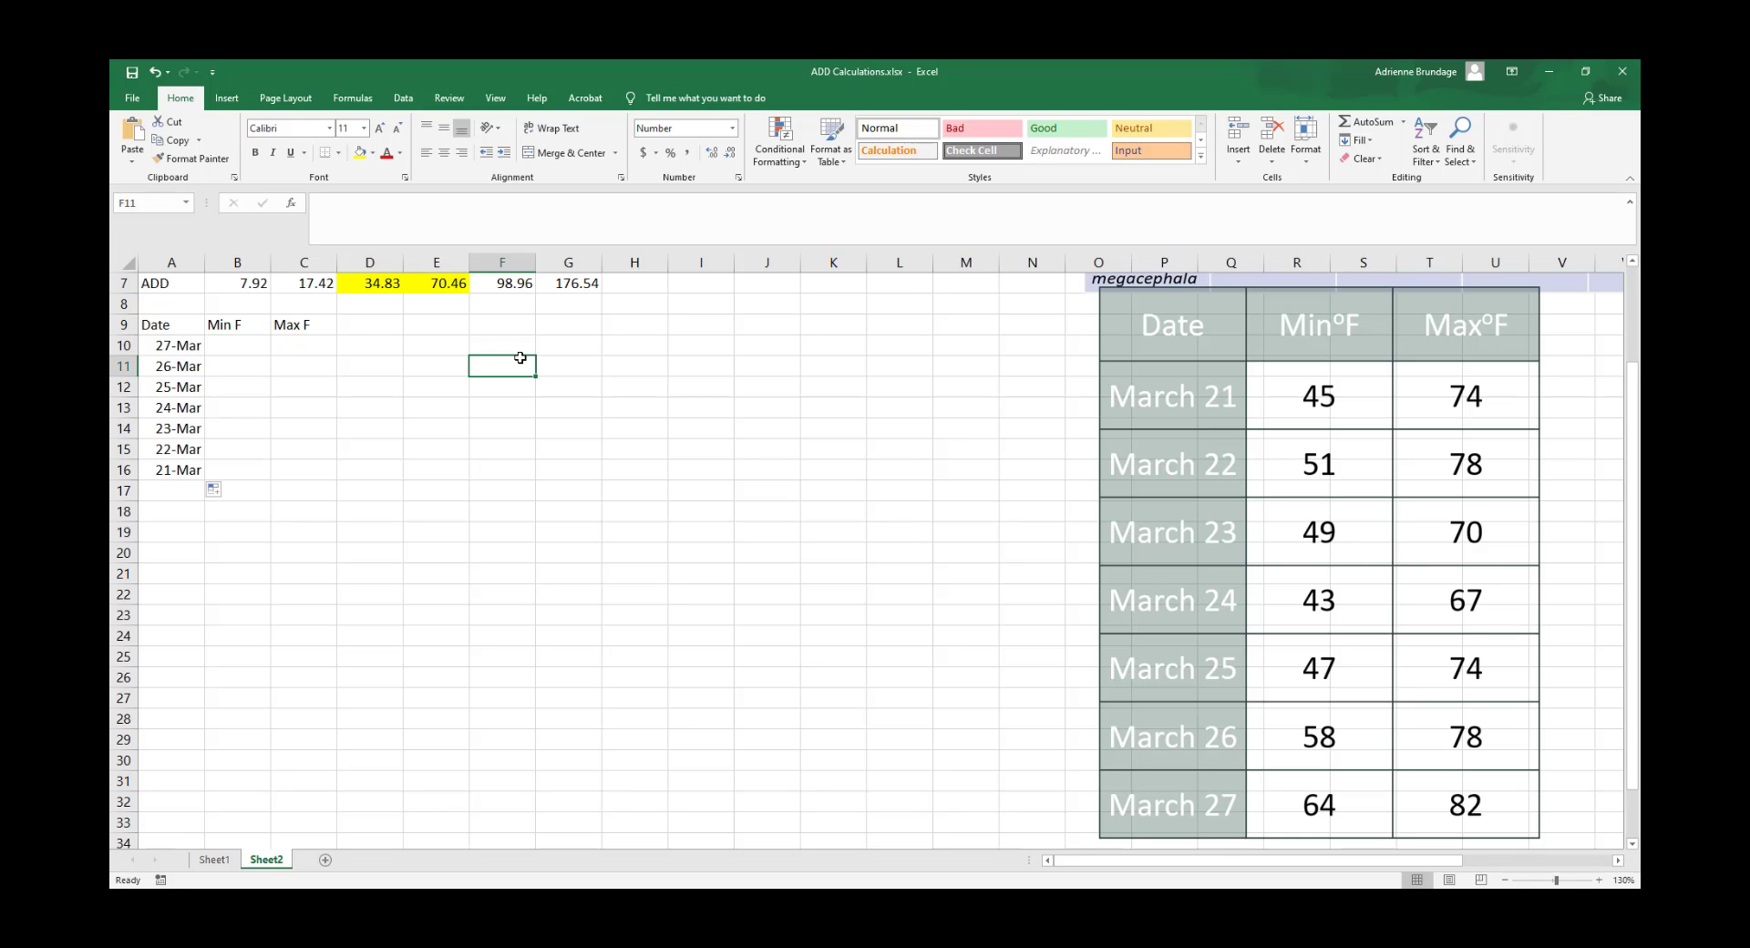
type("=")
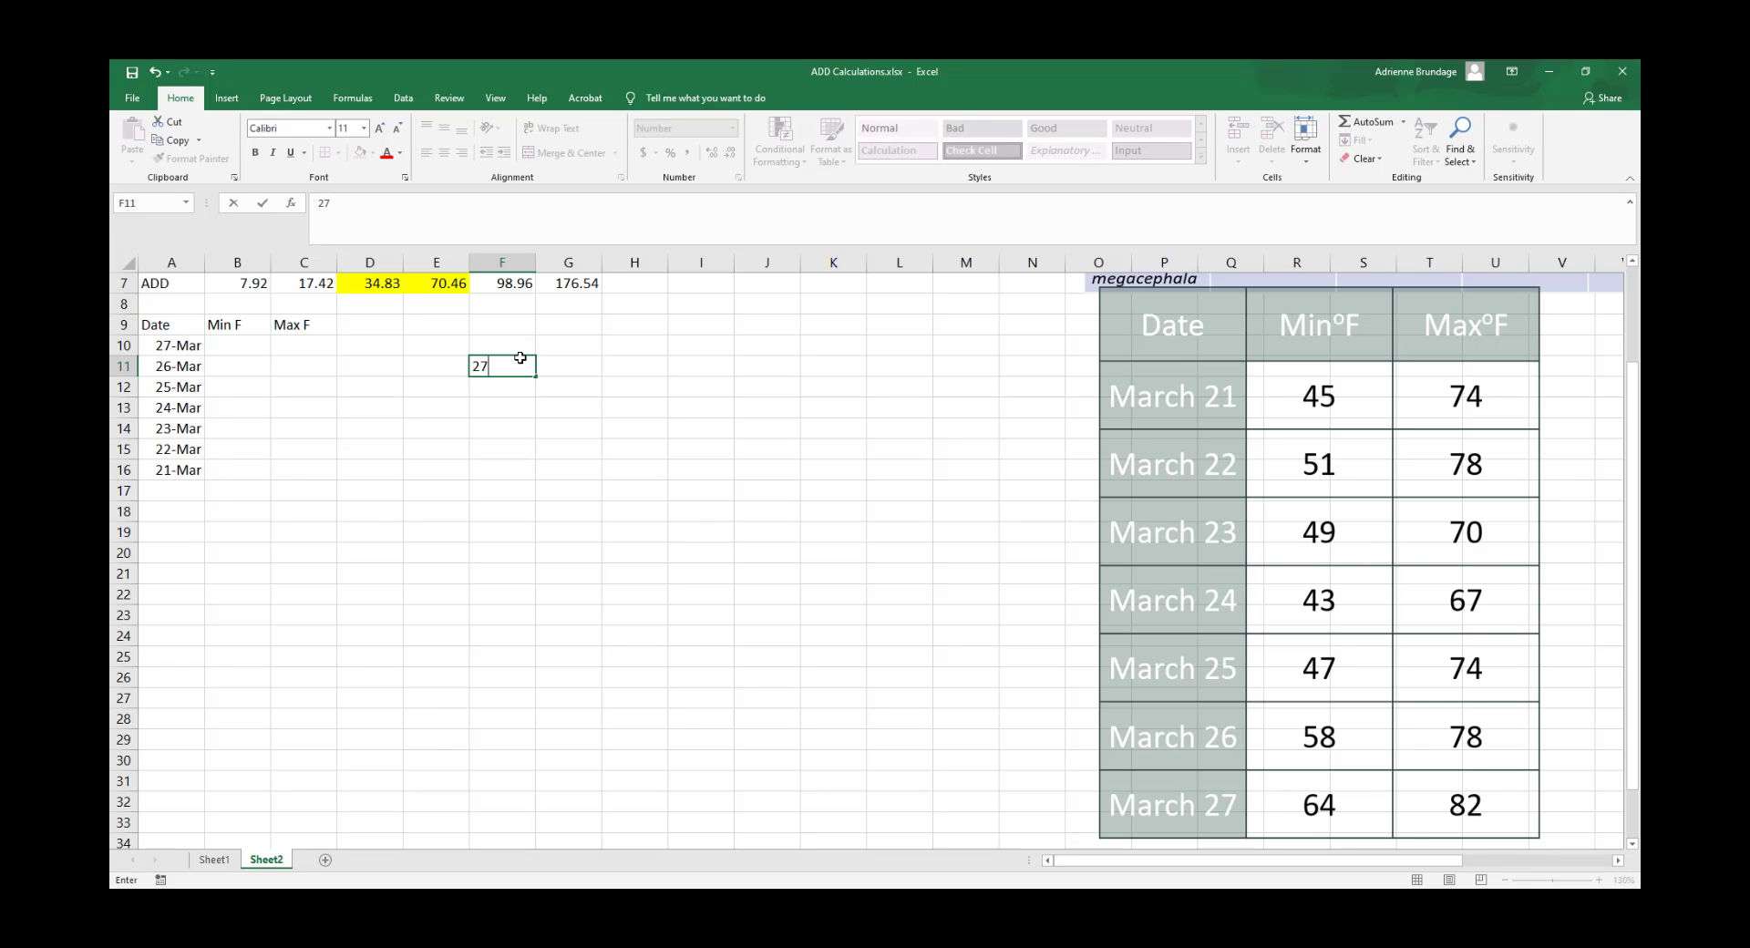
key("BackSpace")
left_click(904, 378)
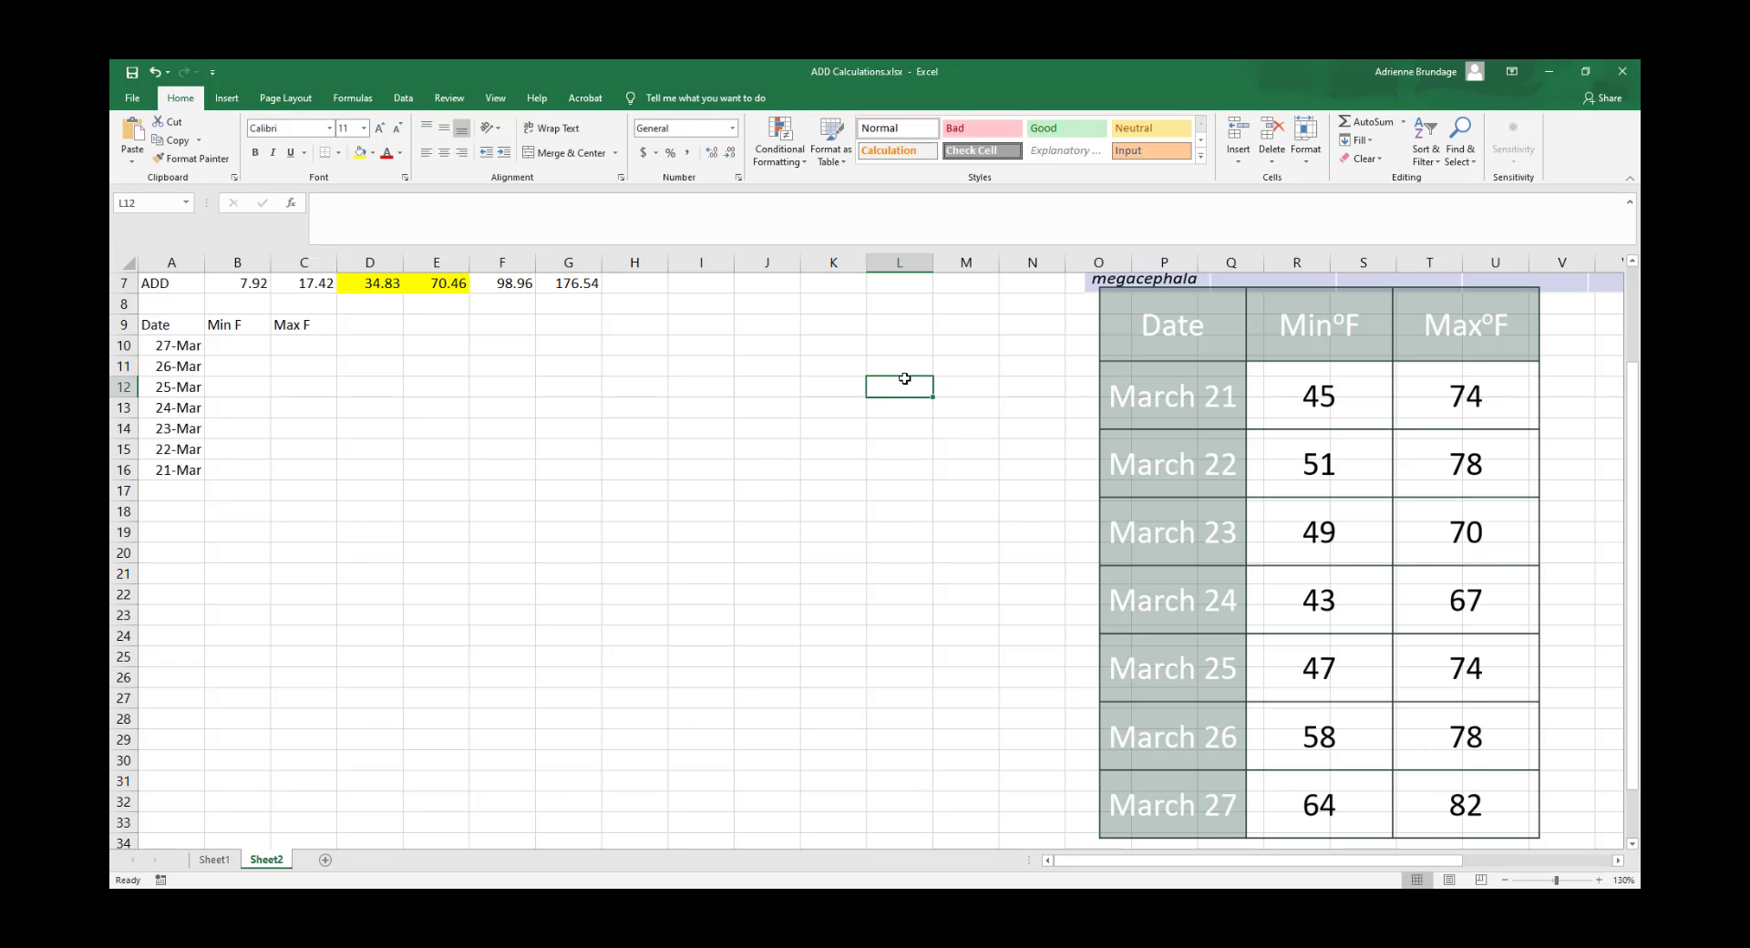
type("=")
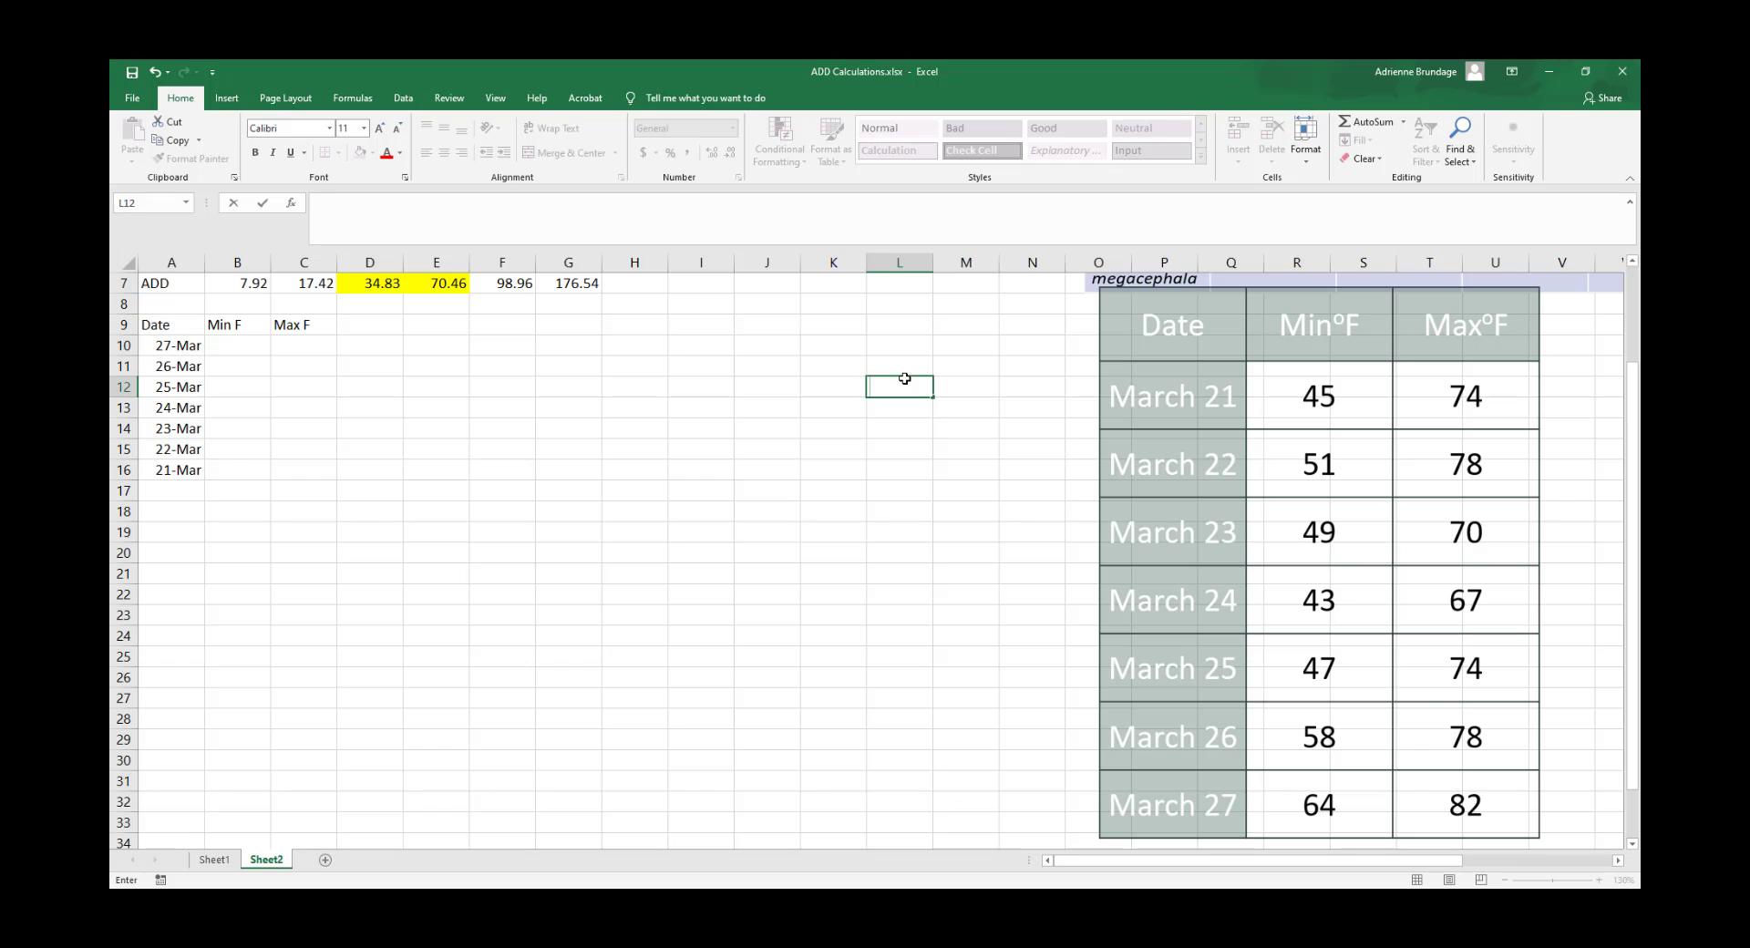
type("Mar 27")
key("Return")
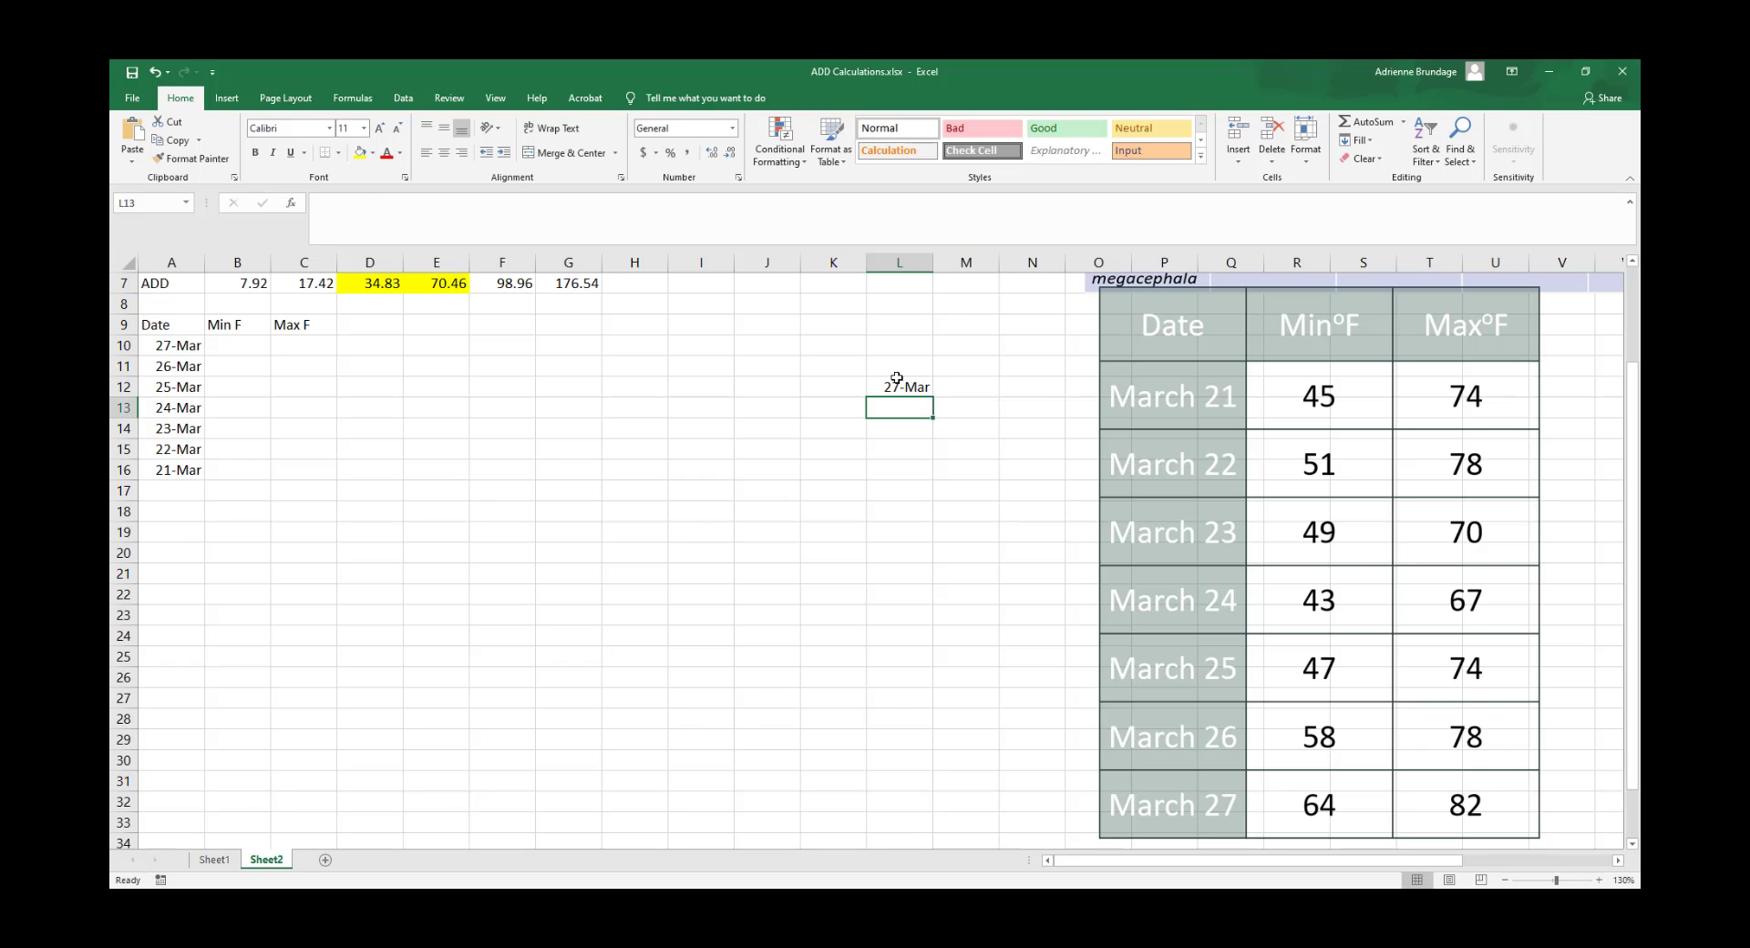
left_click(897, 378)
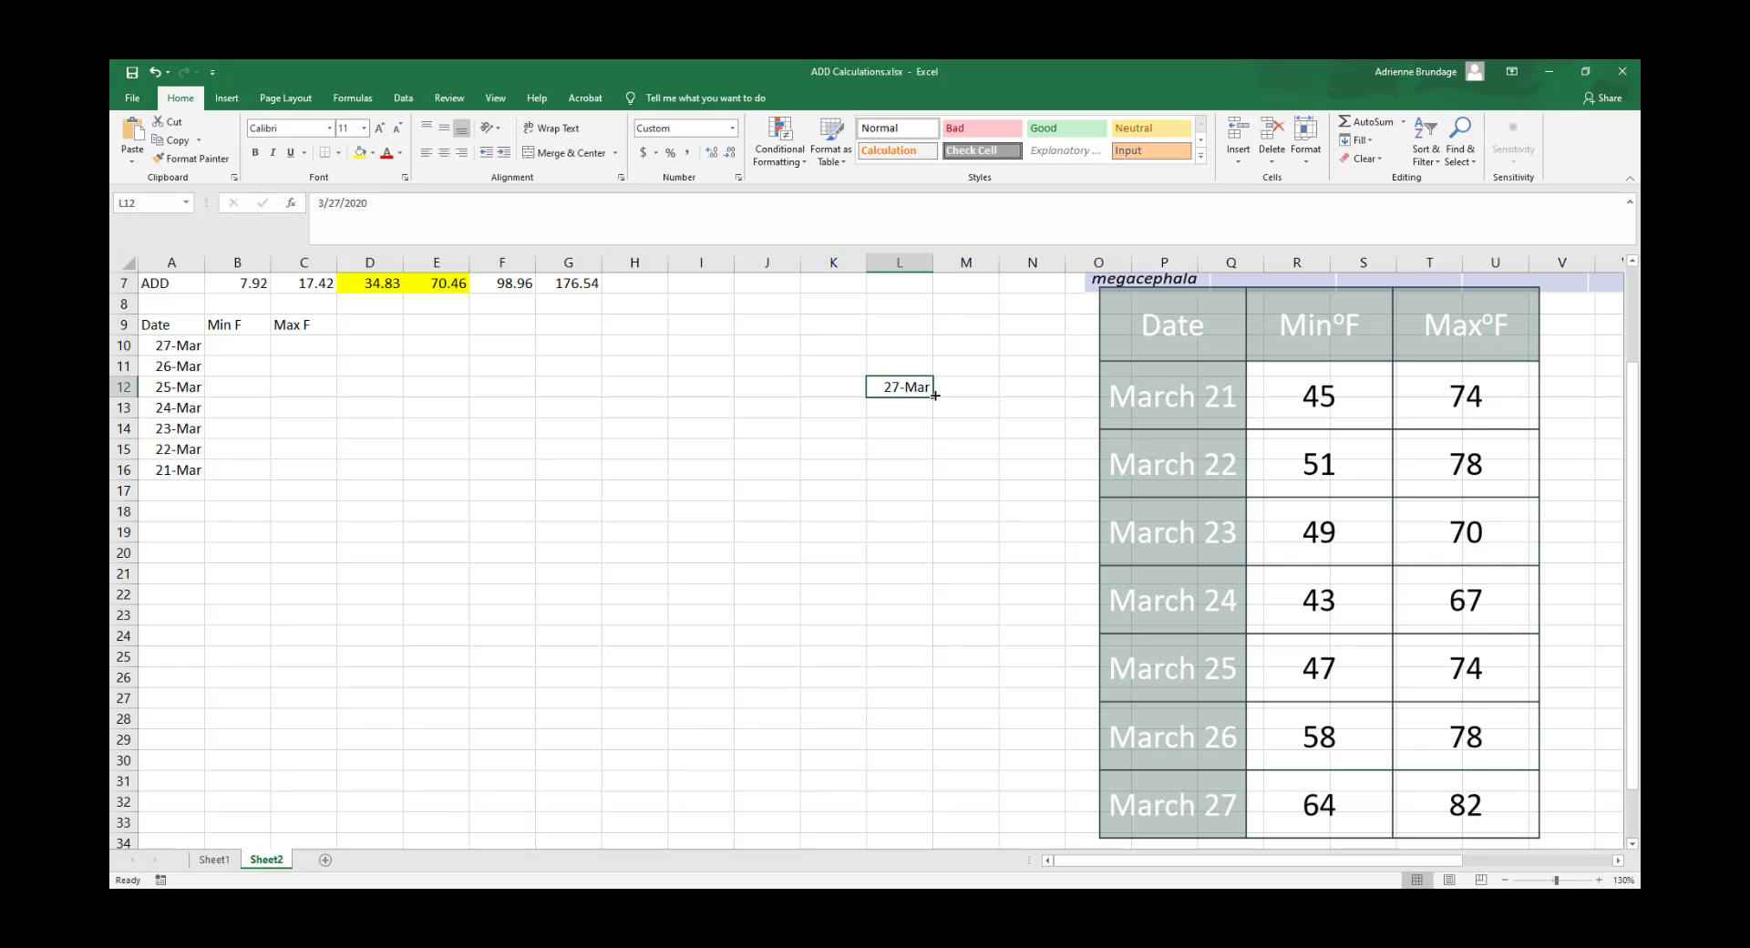
left_click_drag(934, 395, 936, 581)
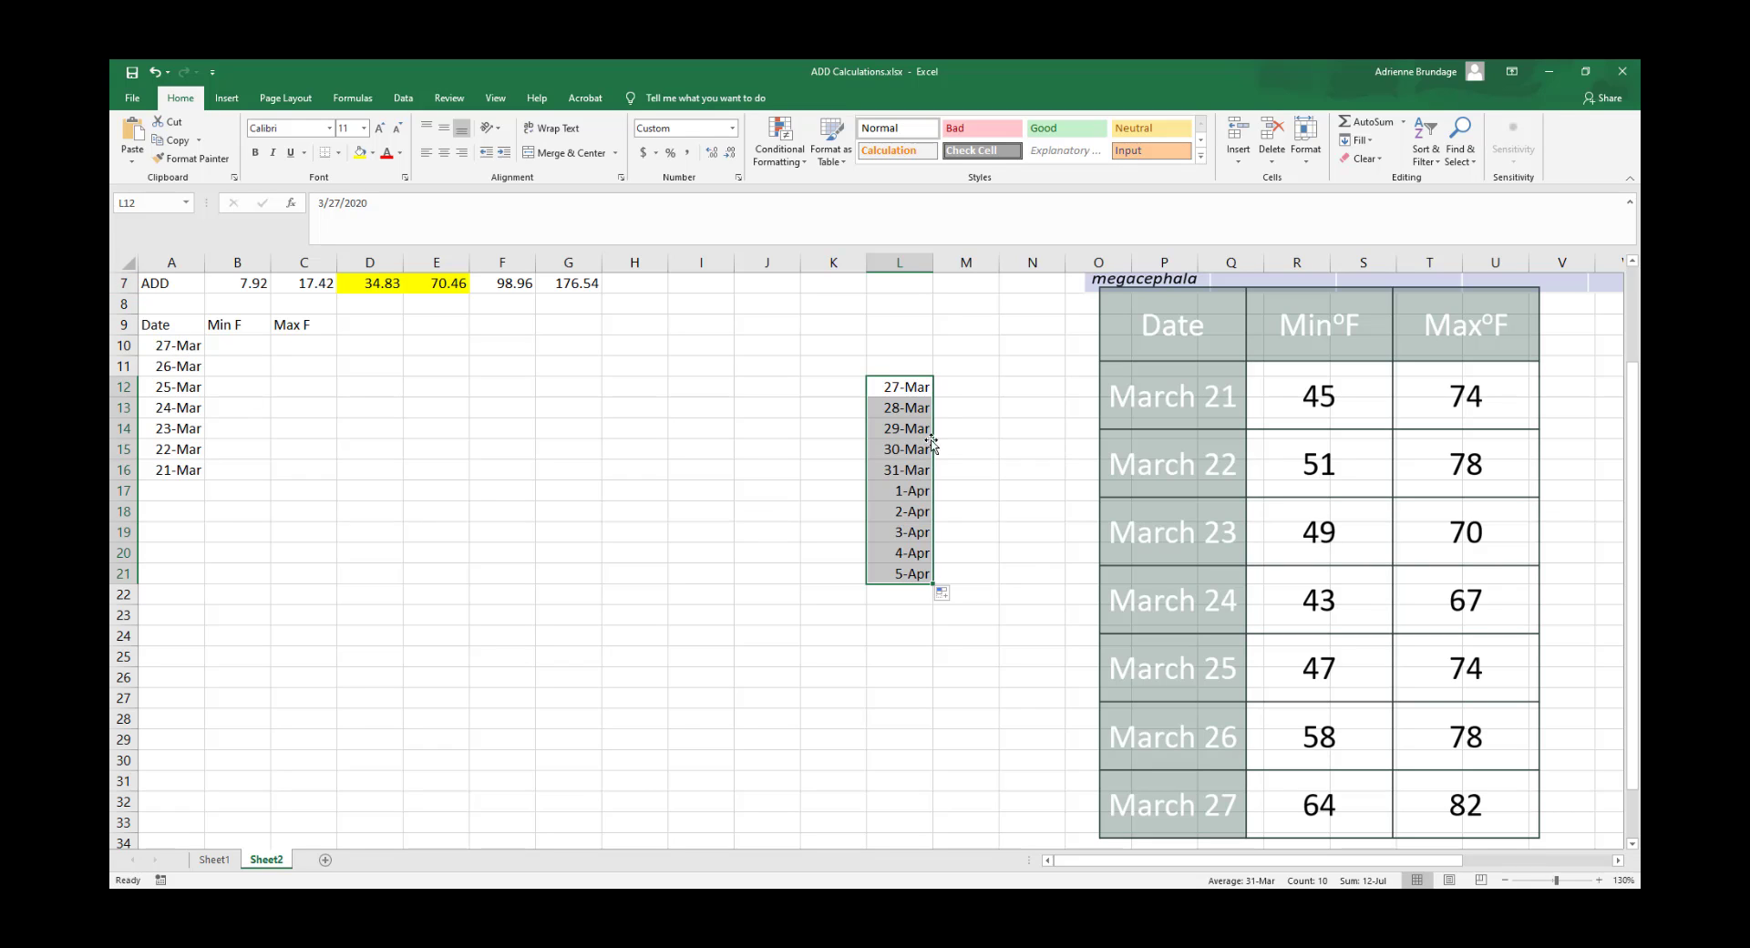
Delete the test dates from L12:L21
right_click(909, 386)
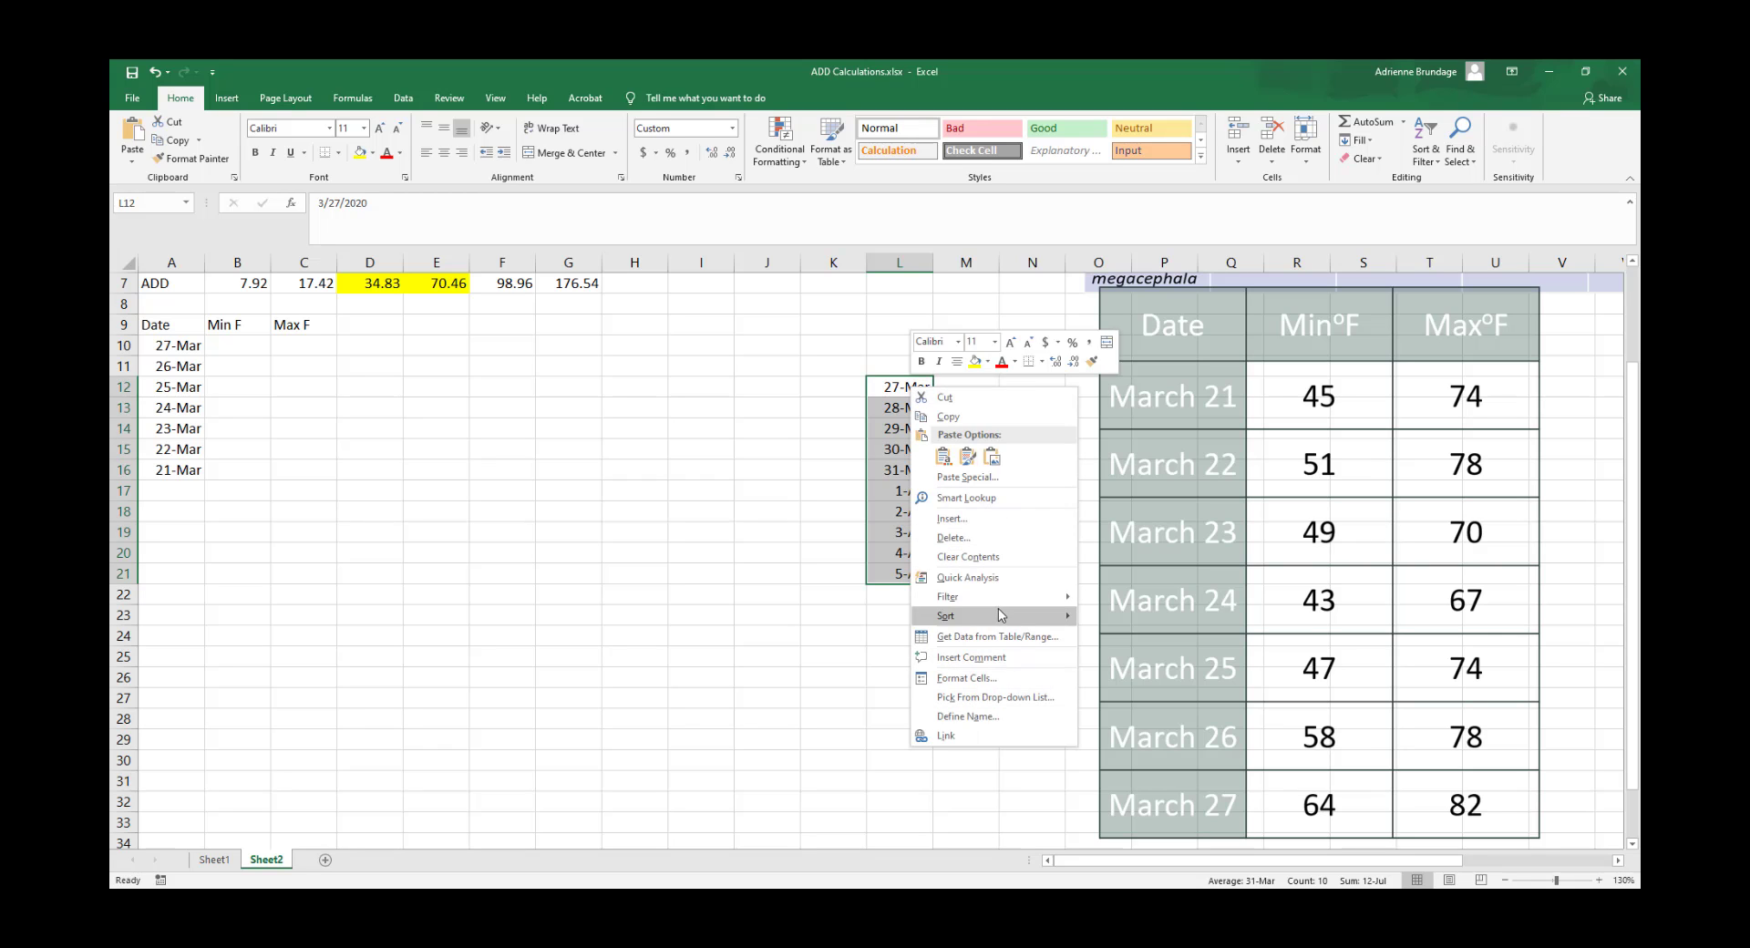
left_click(968, 556)
left_click(635, 552)
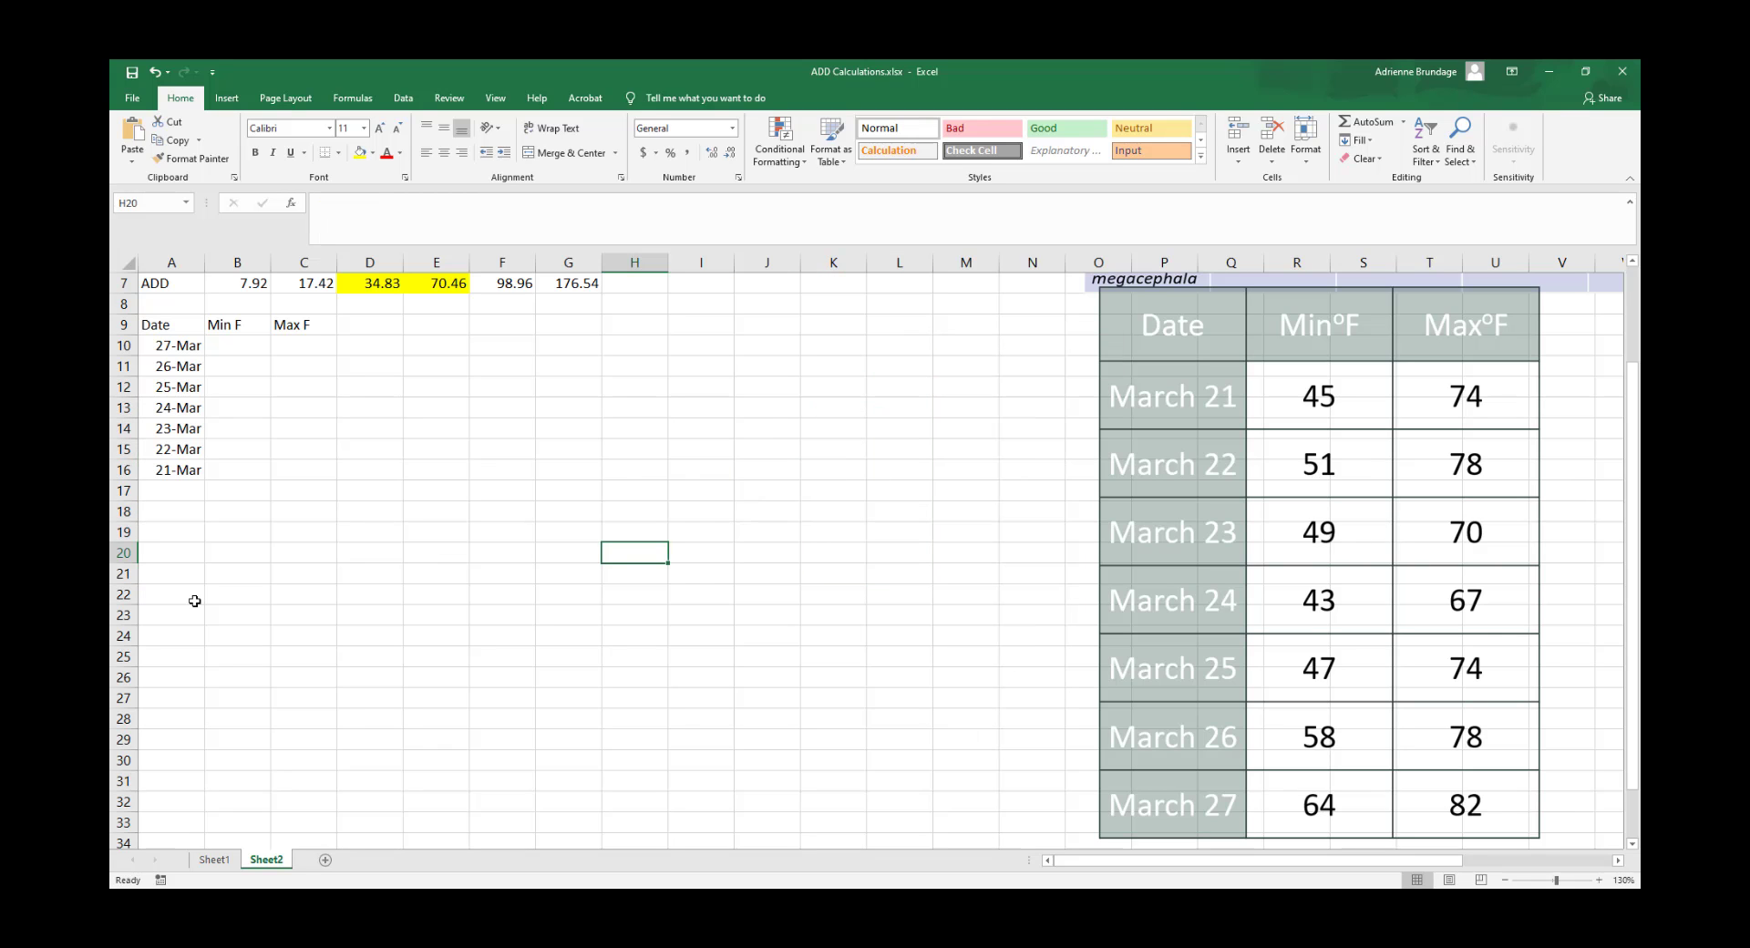
left_click(256, 450)
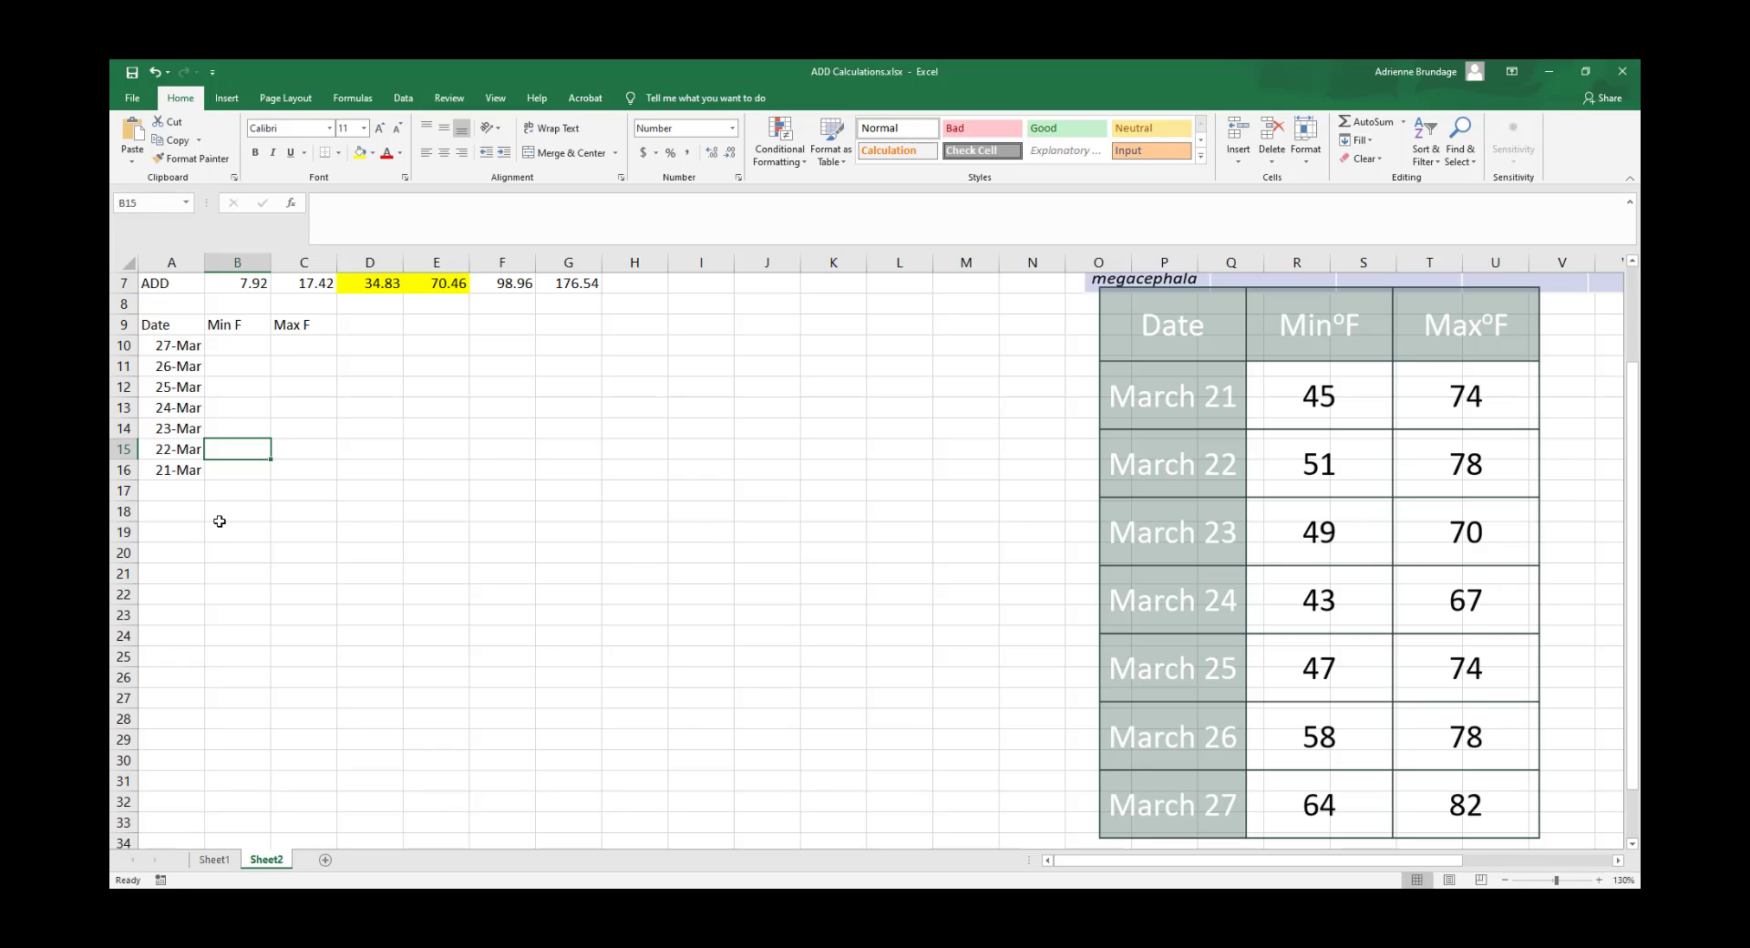
Enter Min F 45 and Max F 74 for 27-Mar in row 10
left_click(250, 342)
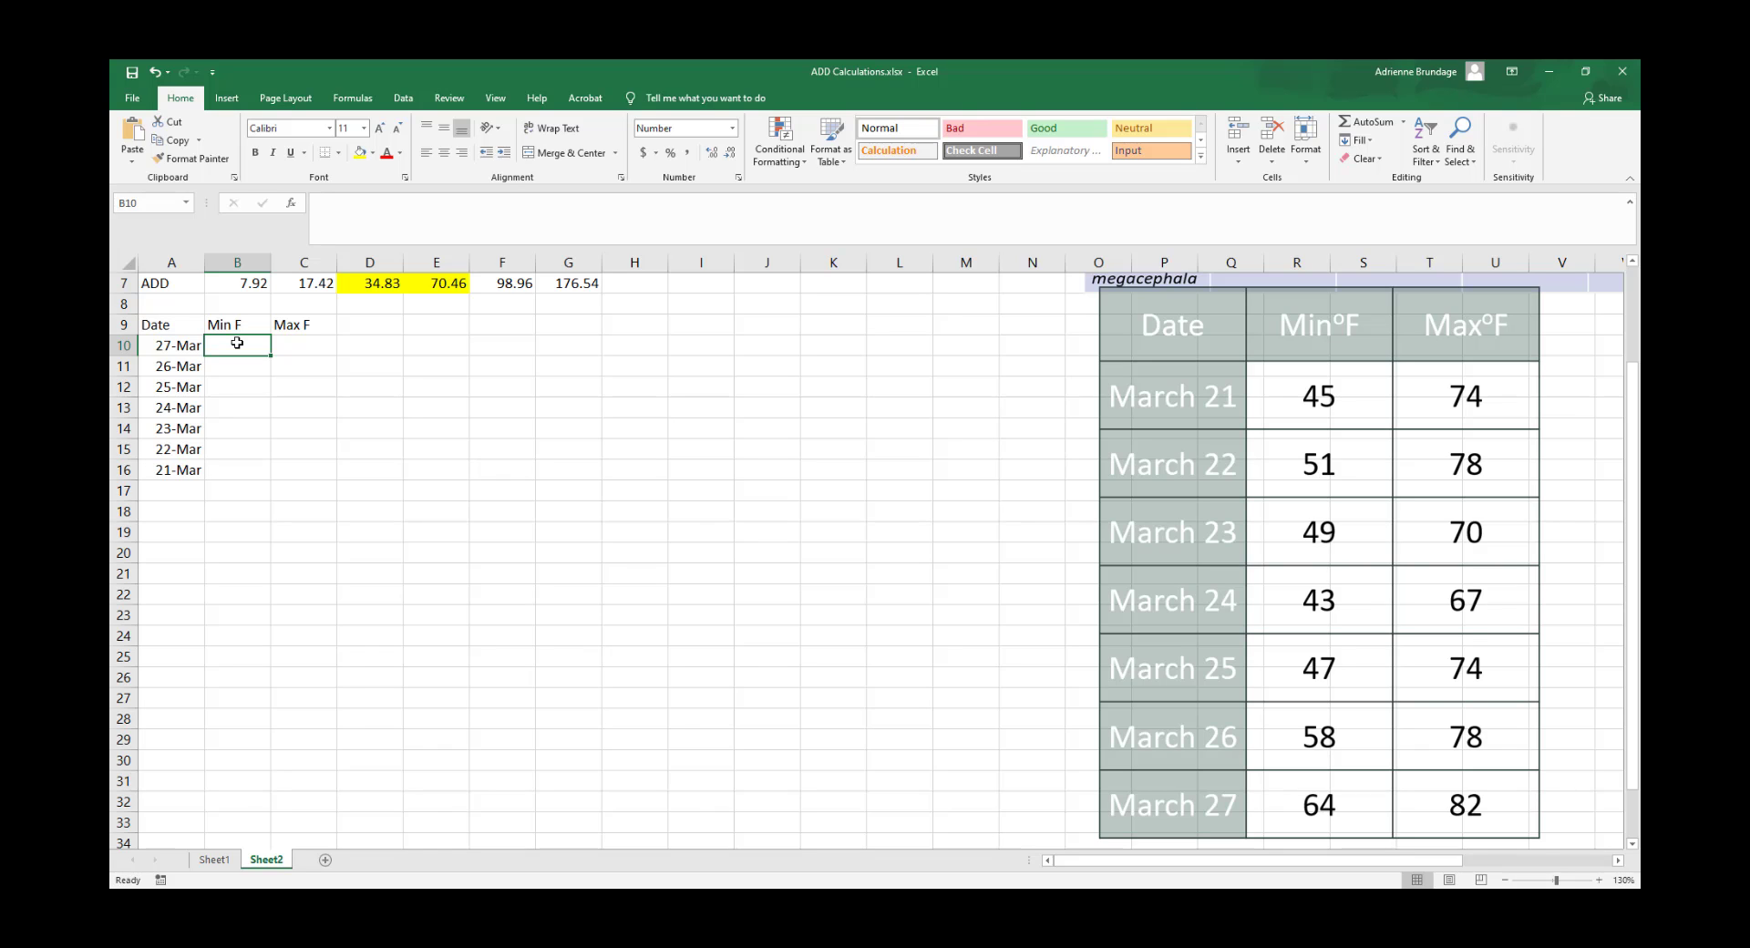
type("45")
key("Tab")
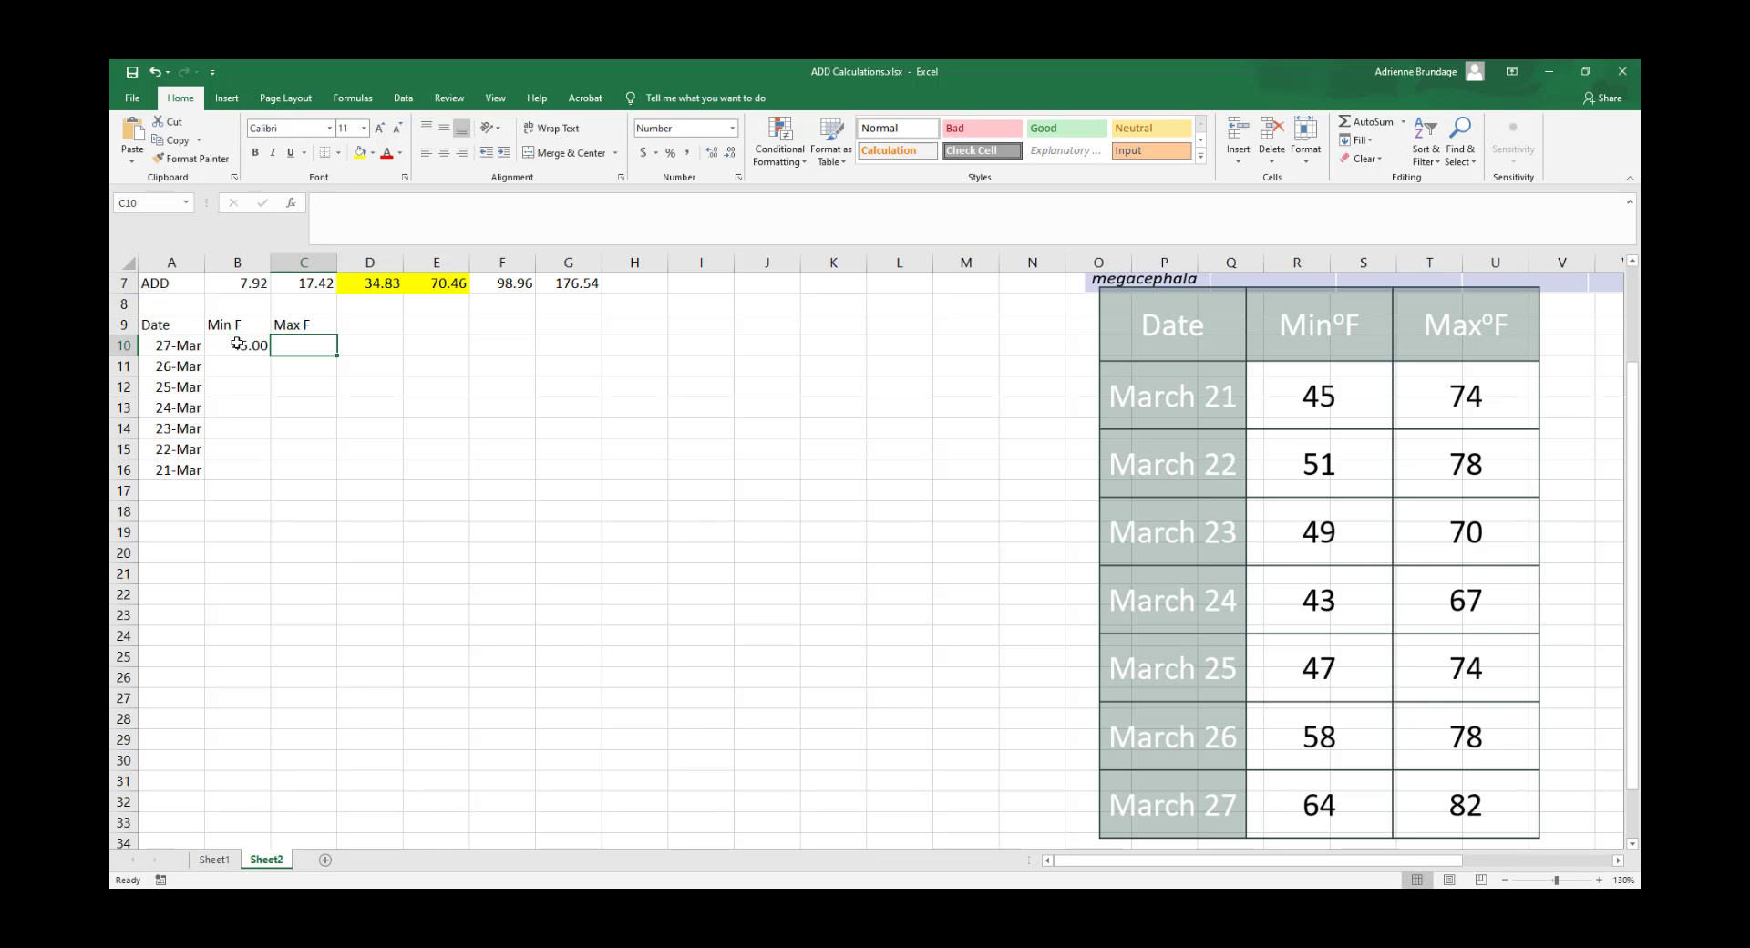
type("74")
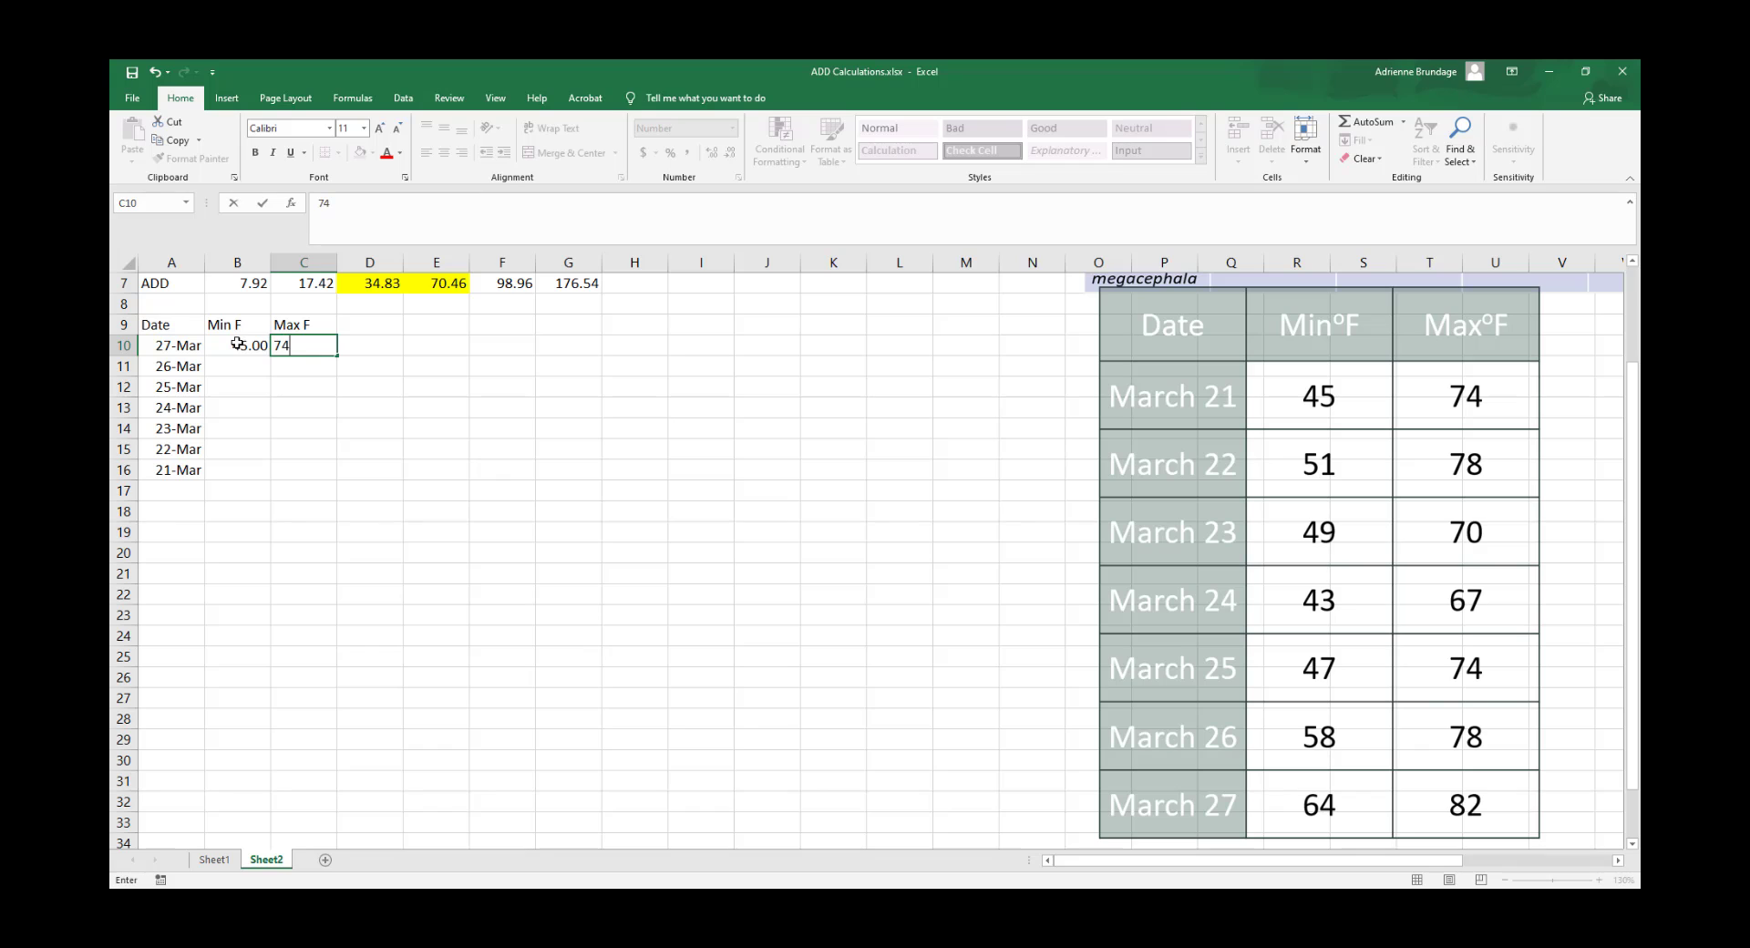
key("Return")
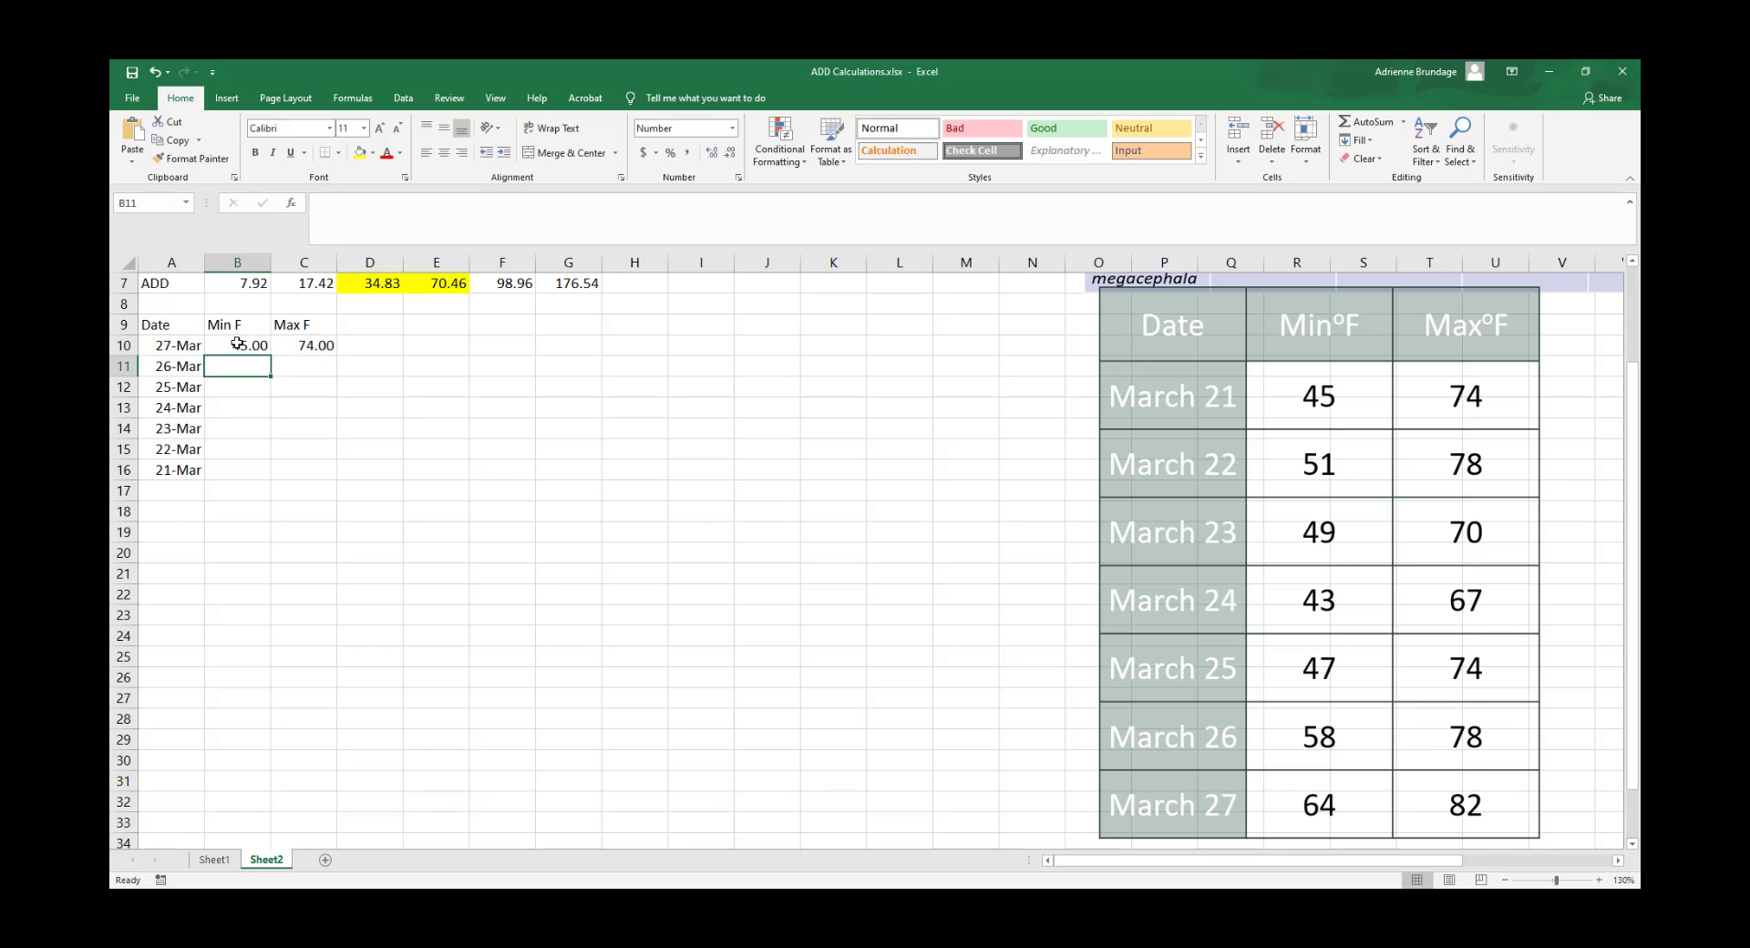
Check the dates and Min F values down columns A and B
left_click(237, 344)
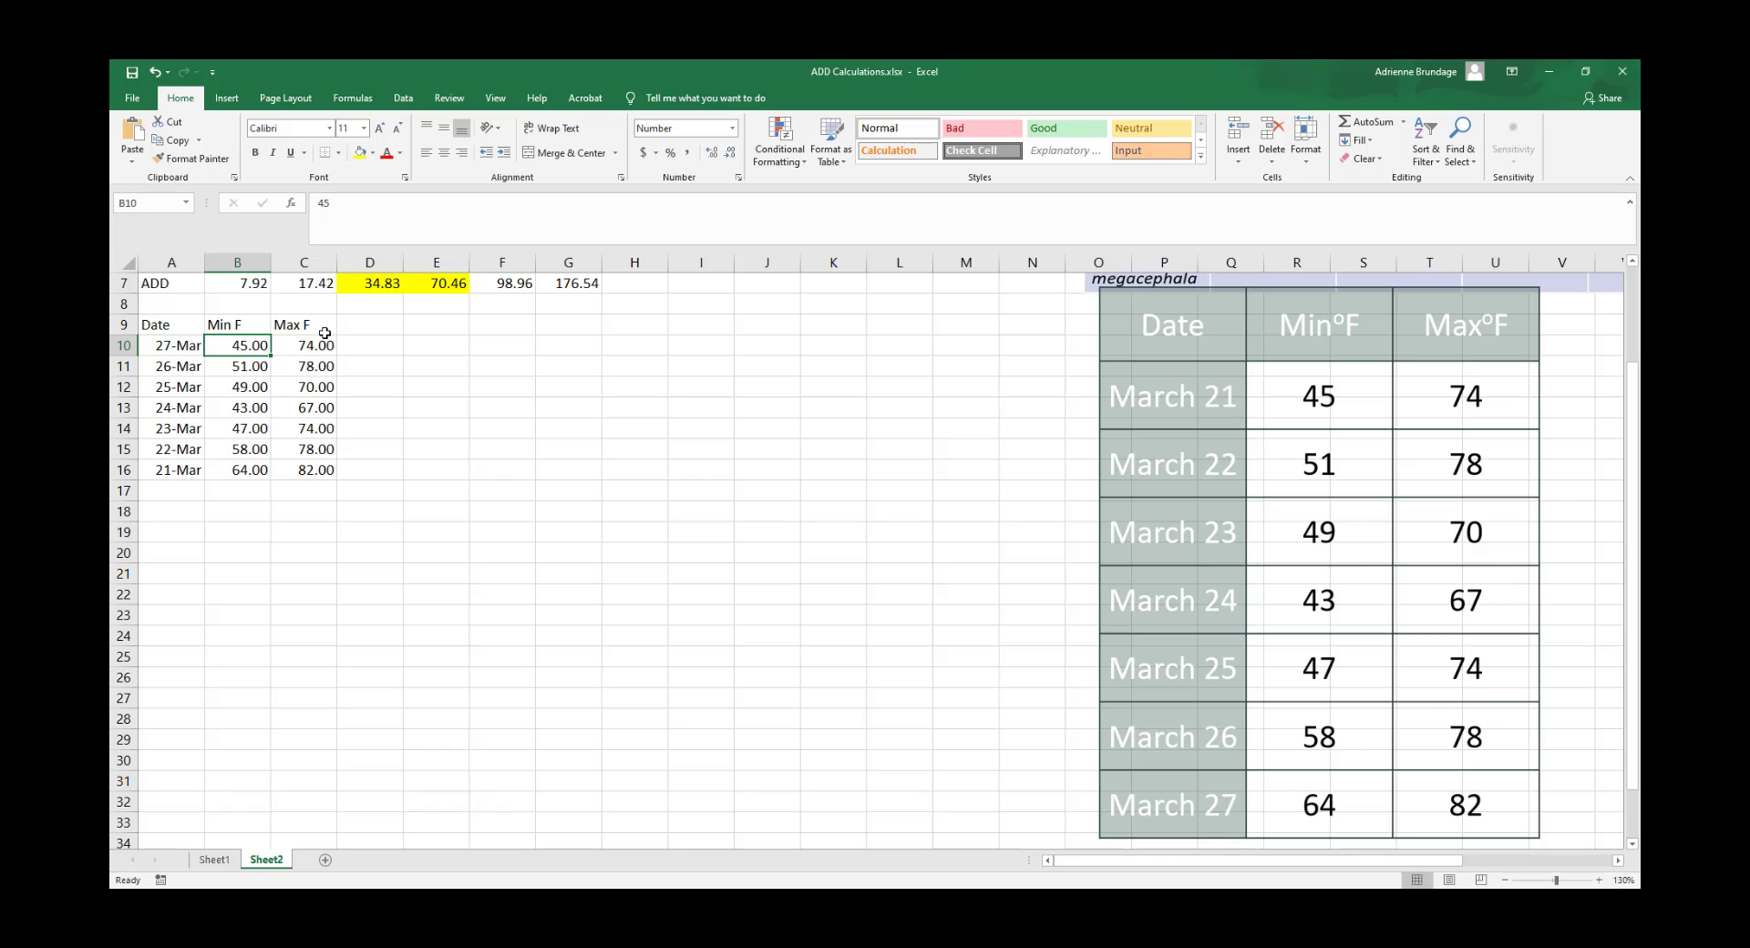
key("Right")
key("Right")
key("Right")
key("Right")
key("Right")
key("Right")
key("Right")
key("Right")
key("Right")
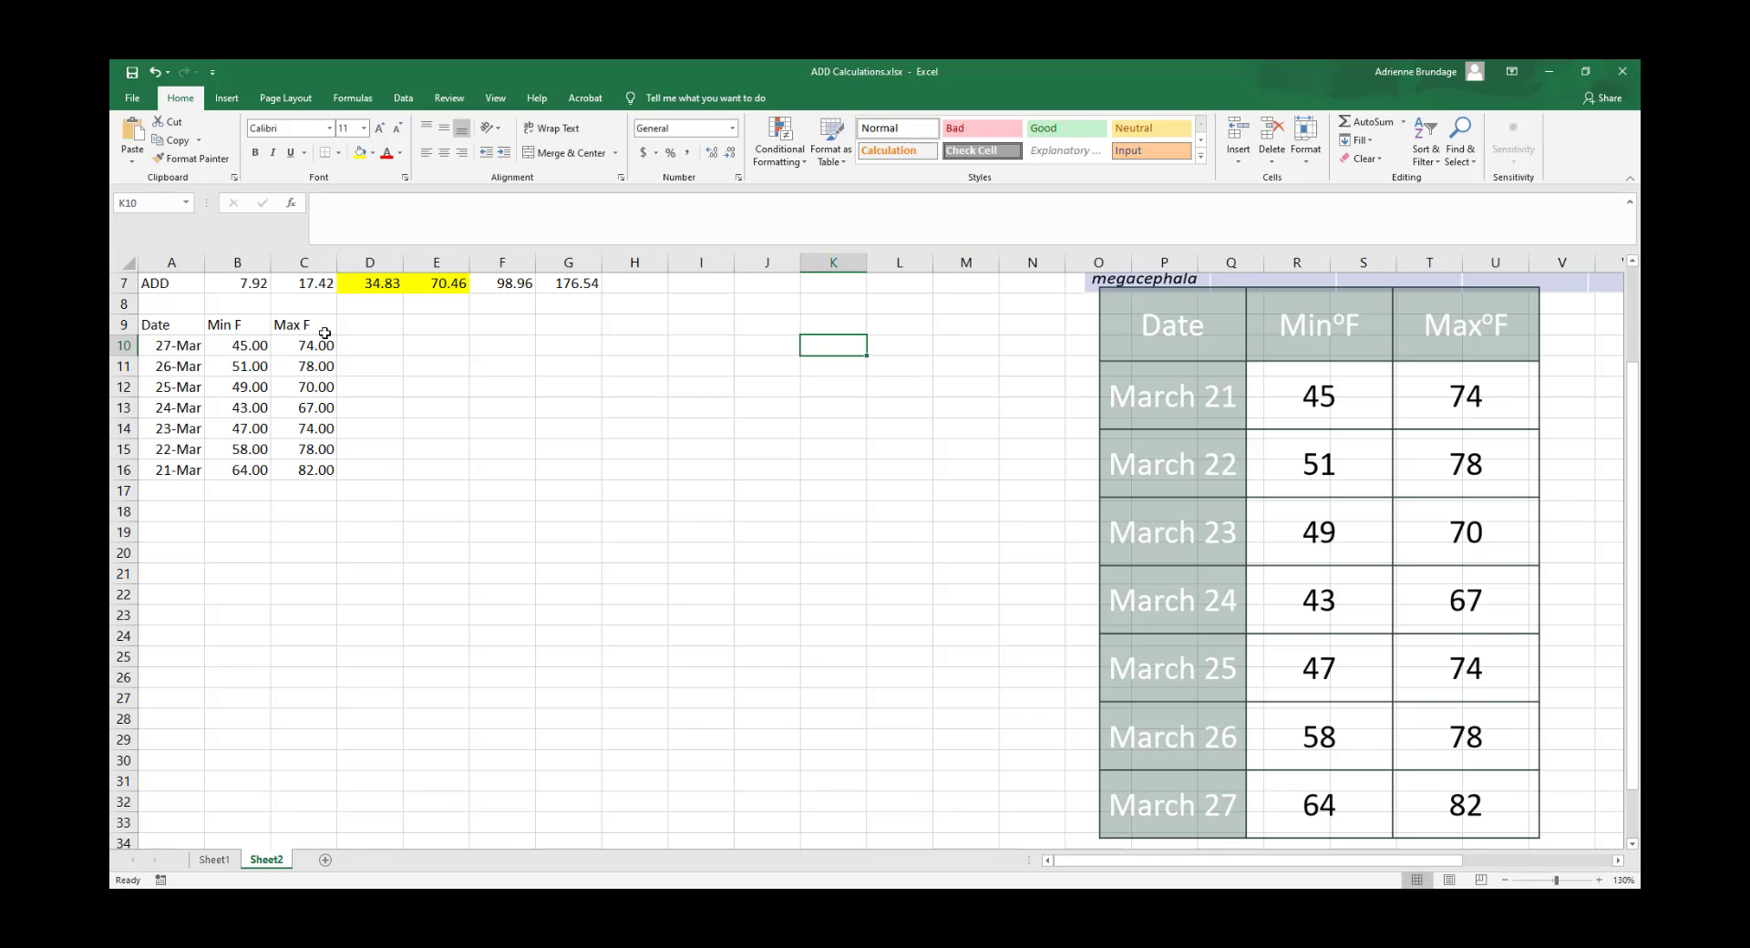
key("Left")
key("Left")
key("Left")
key("Left")
key("Left")
key("Left")
key("Left")
key("Left")
key("Left")
key("Left")
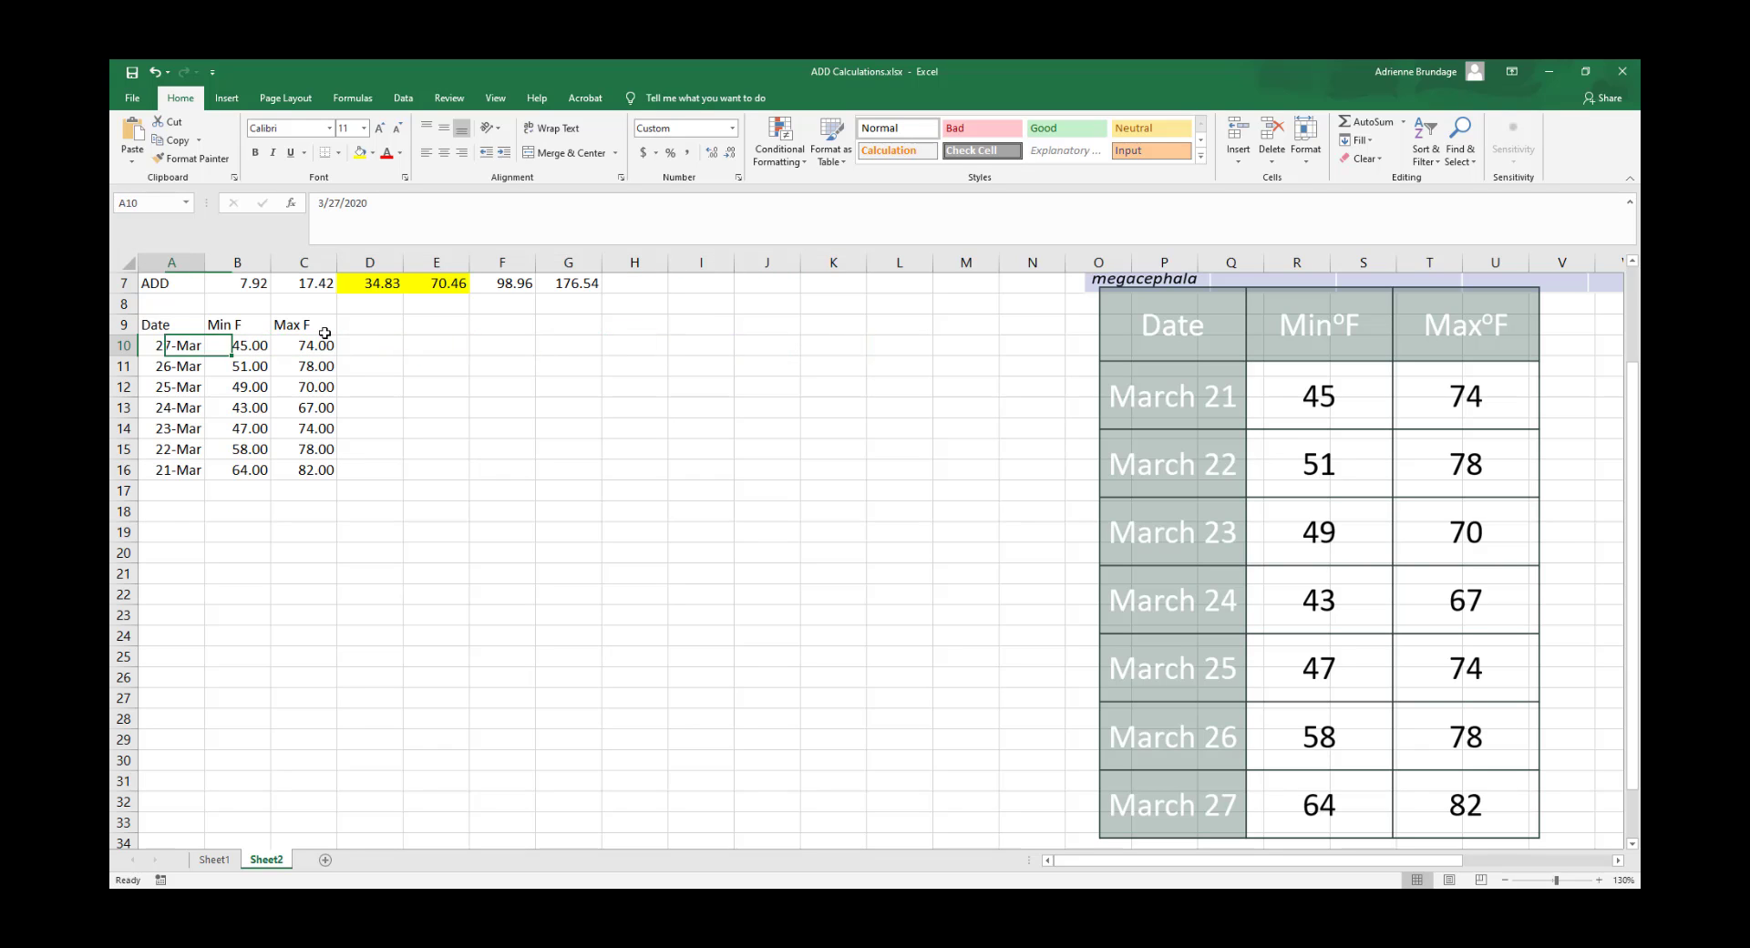
key("Down")
key("Down")
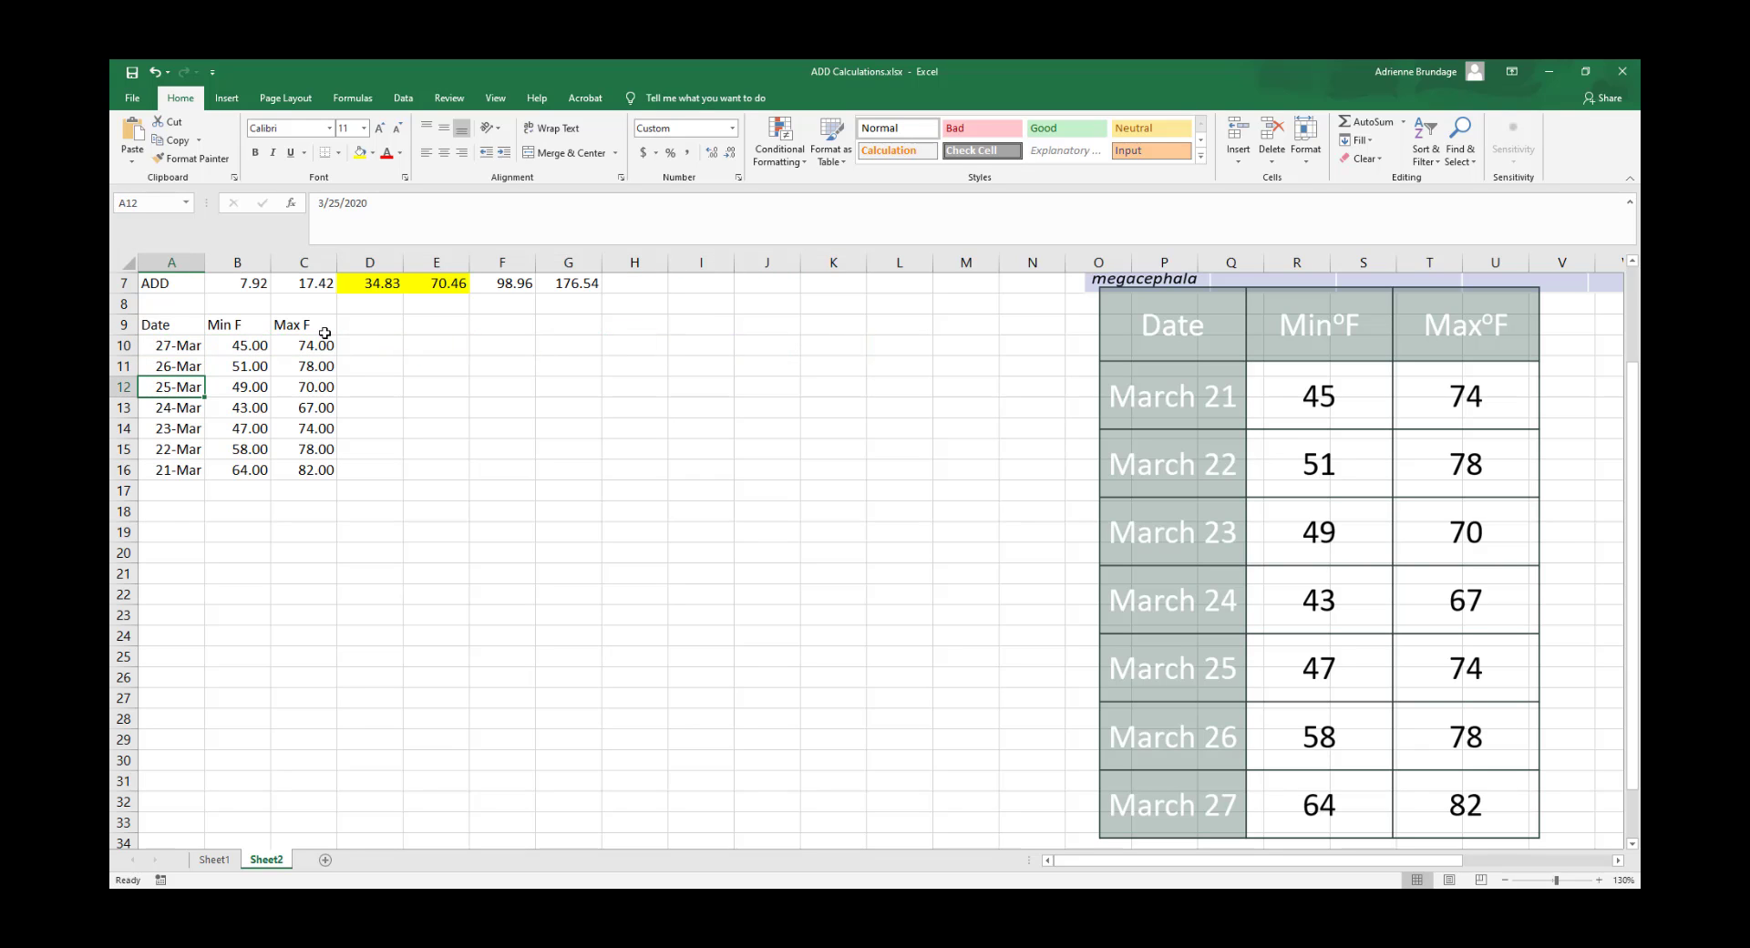
key("Down")
key("Down")
key("Down")
key("Down")
key("Down")
key("Up")
key("Up")
key("Up")
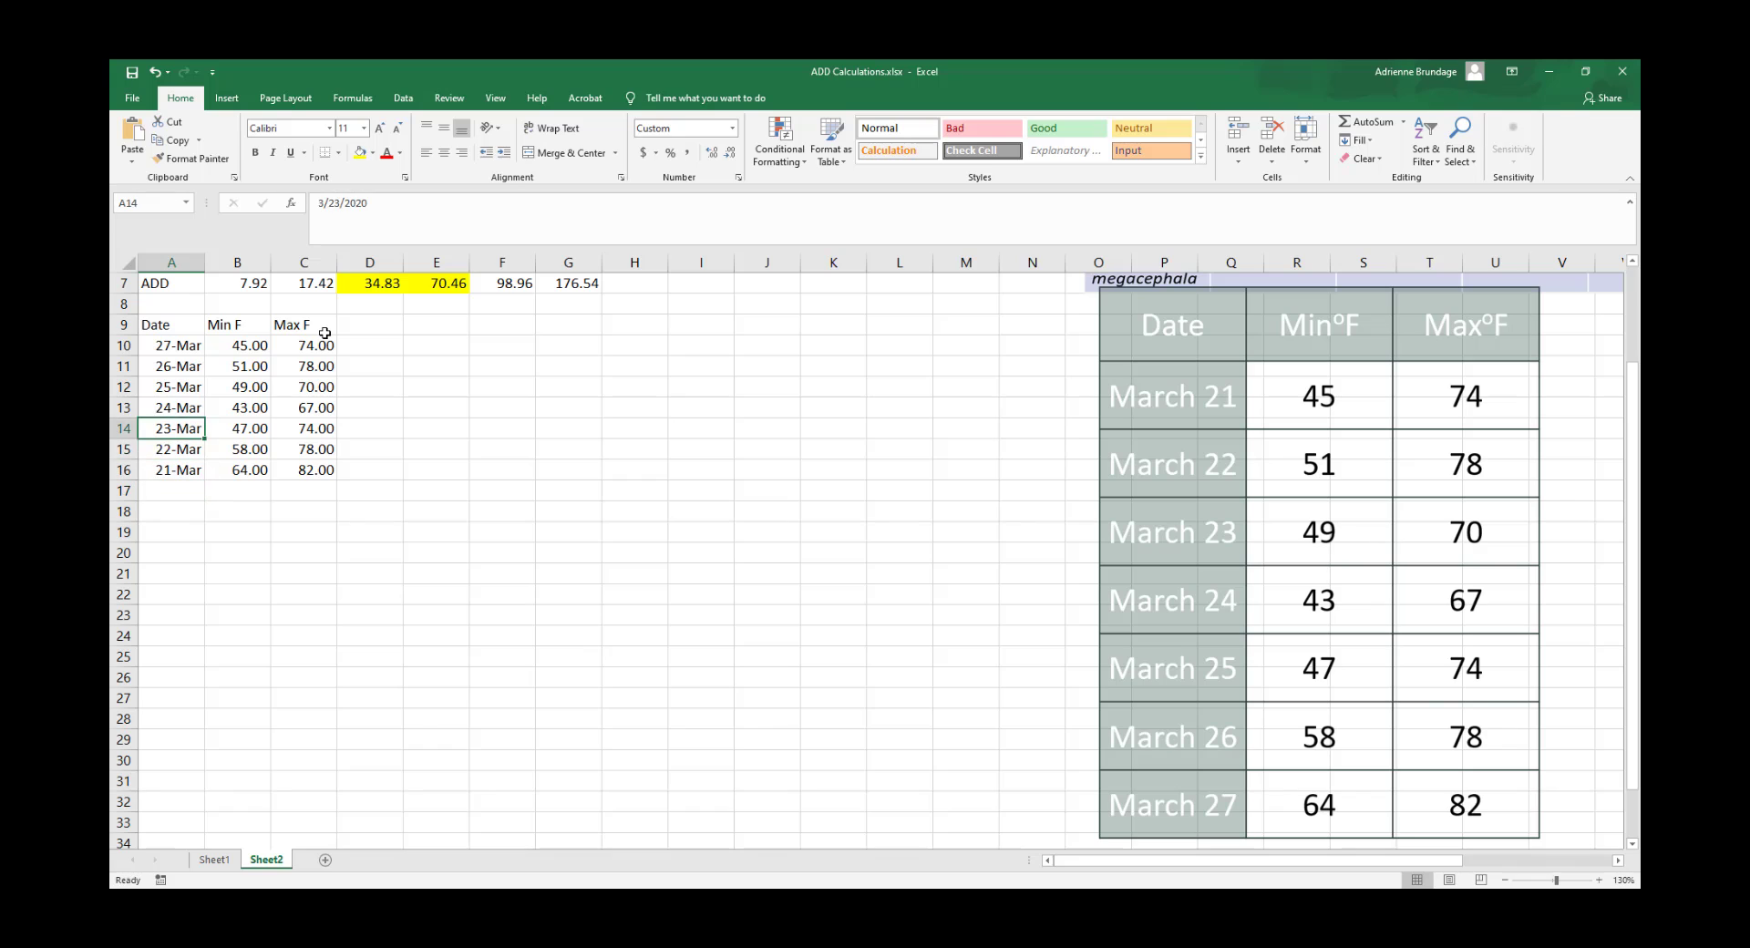
key("Up")
key("Up")
key("Up")
key("Down")
key("Down")
key("Down")
key("Down")
key("Down")
key("Down")
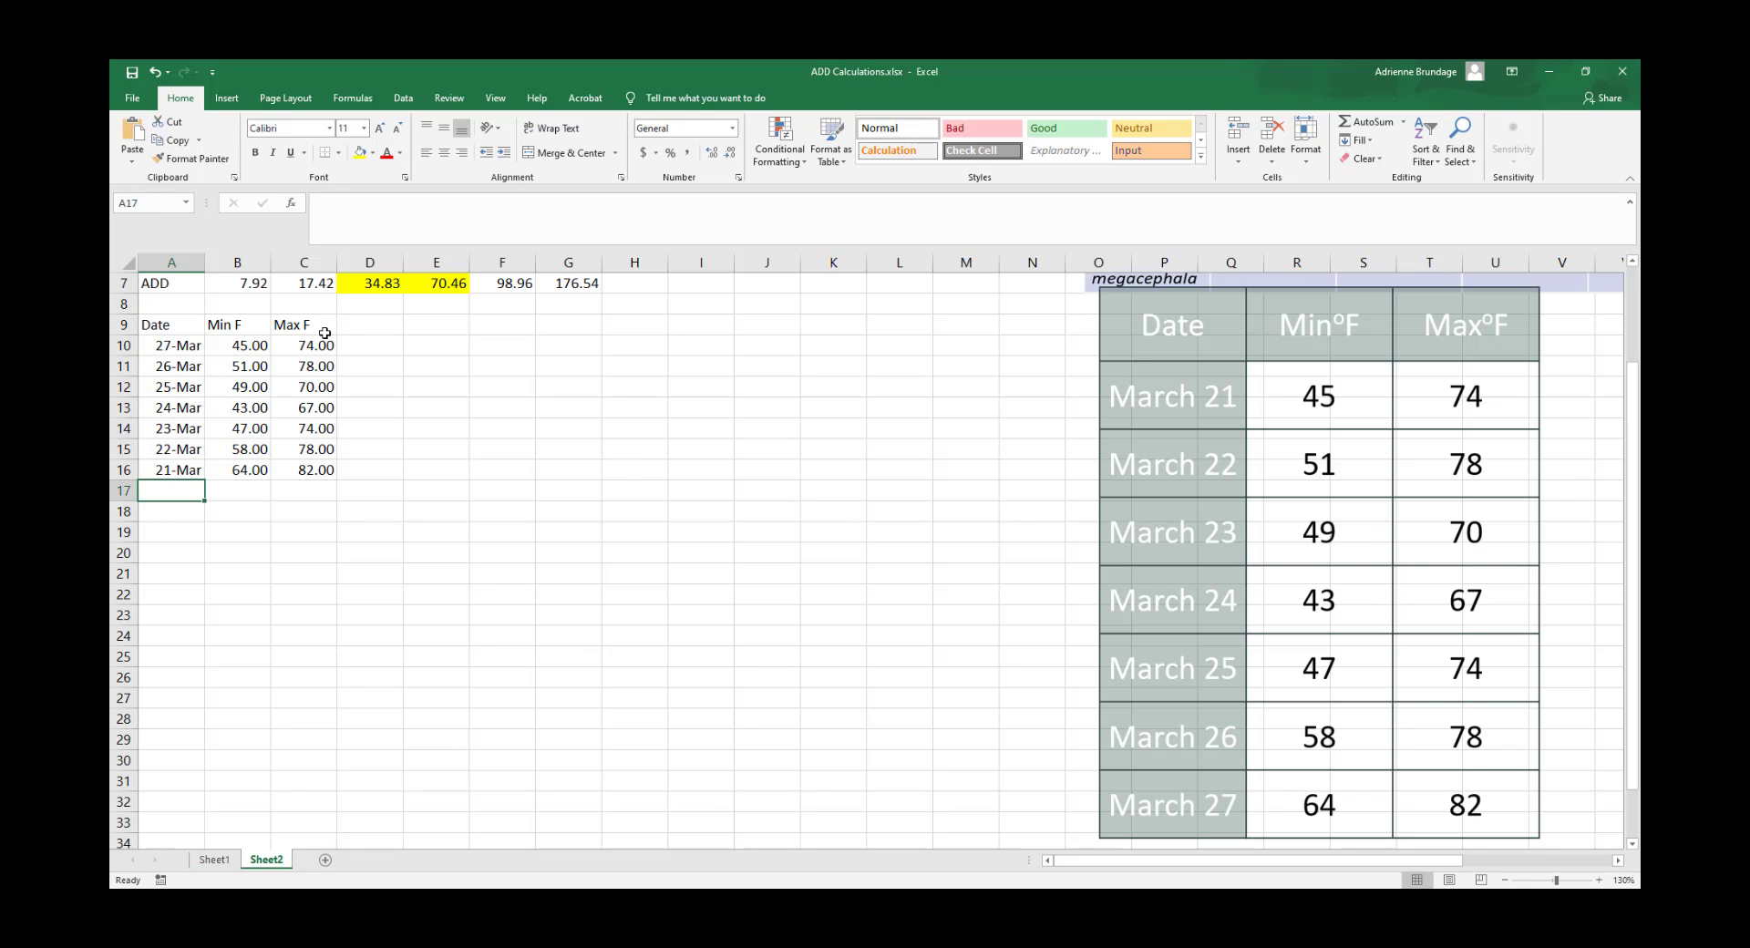
left_click(244, 346)
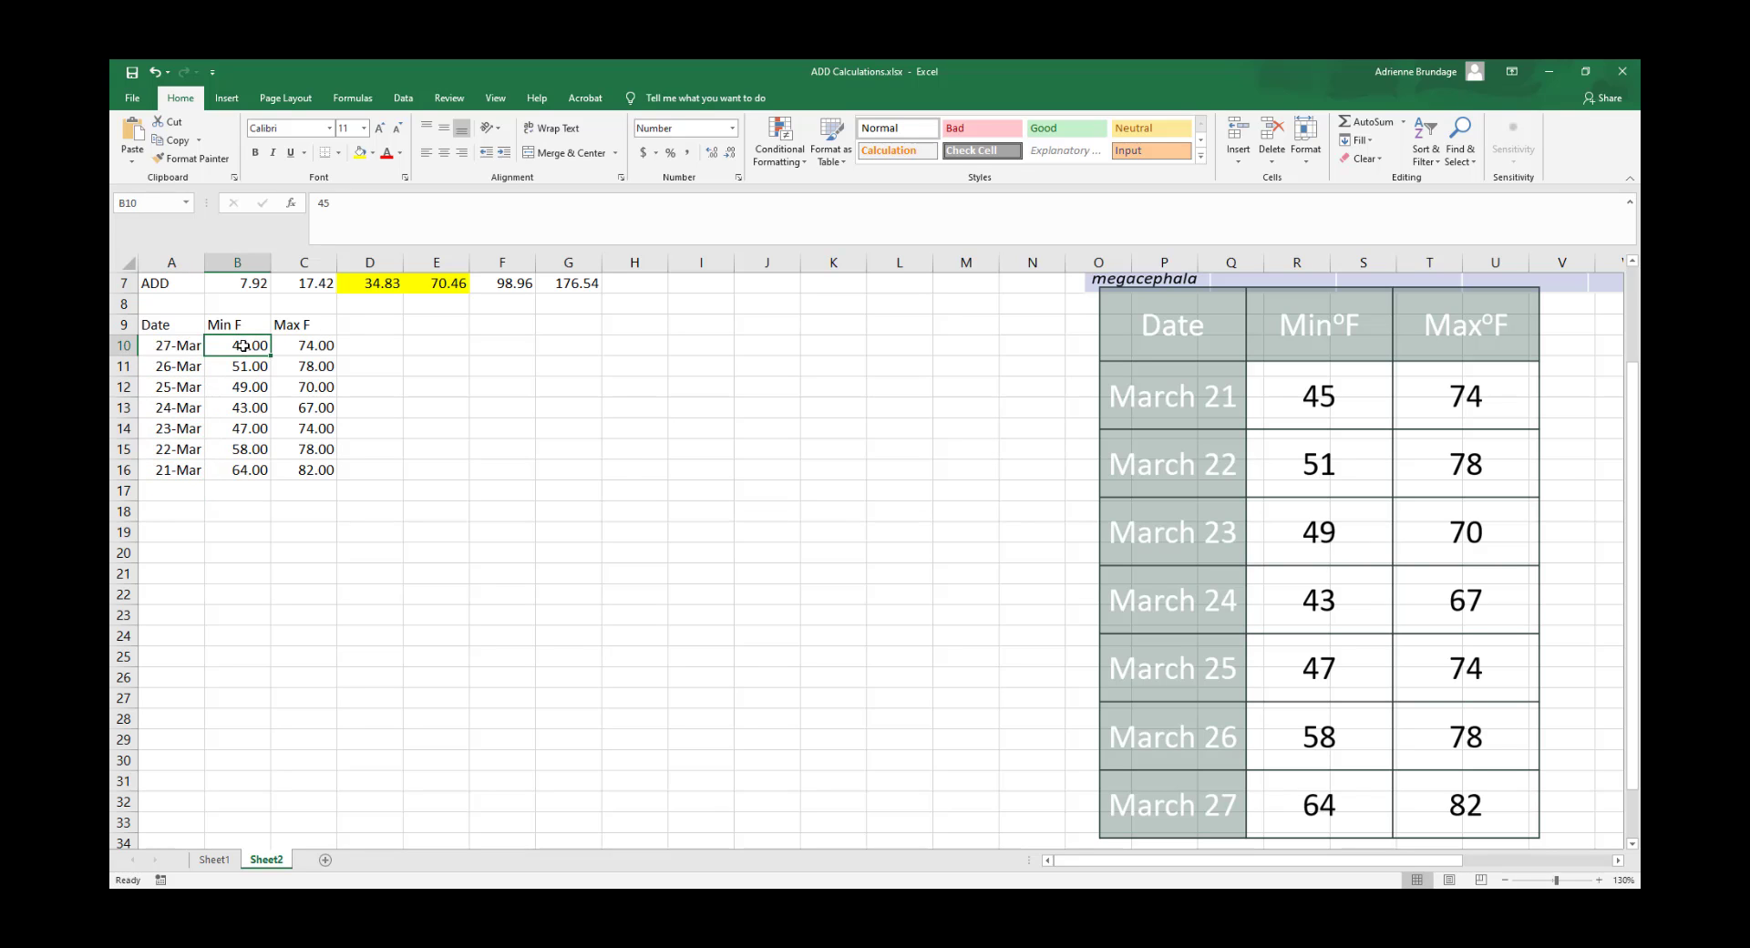
left_click(228, 388)
left_click(246, 429)
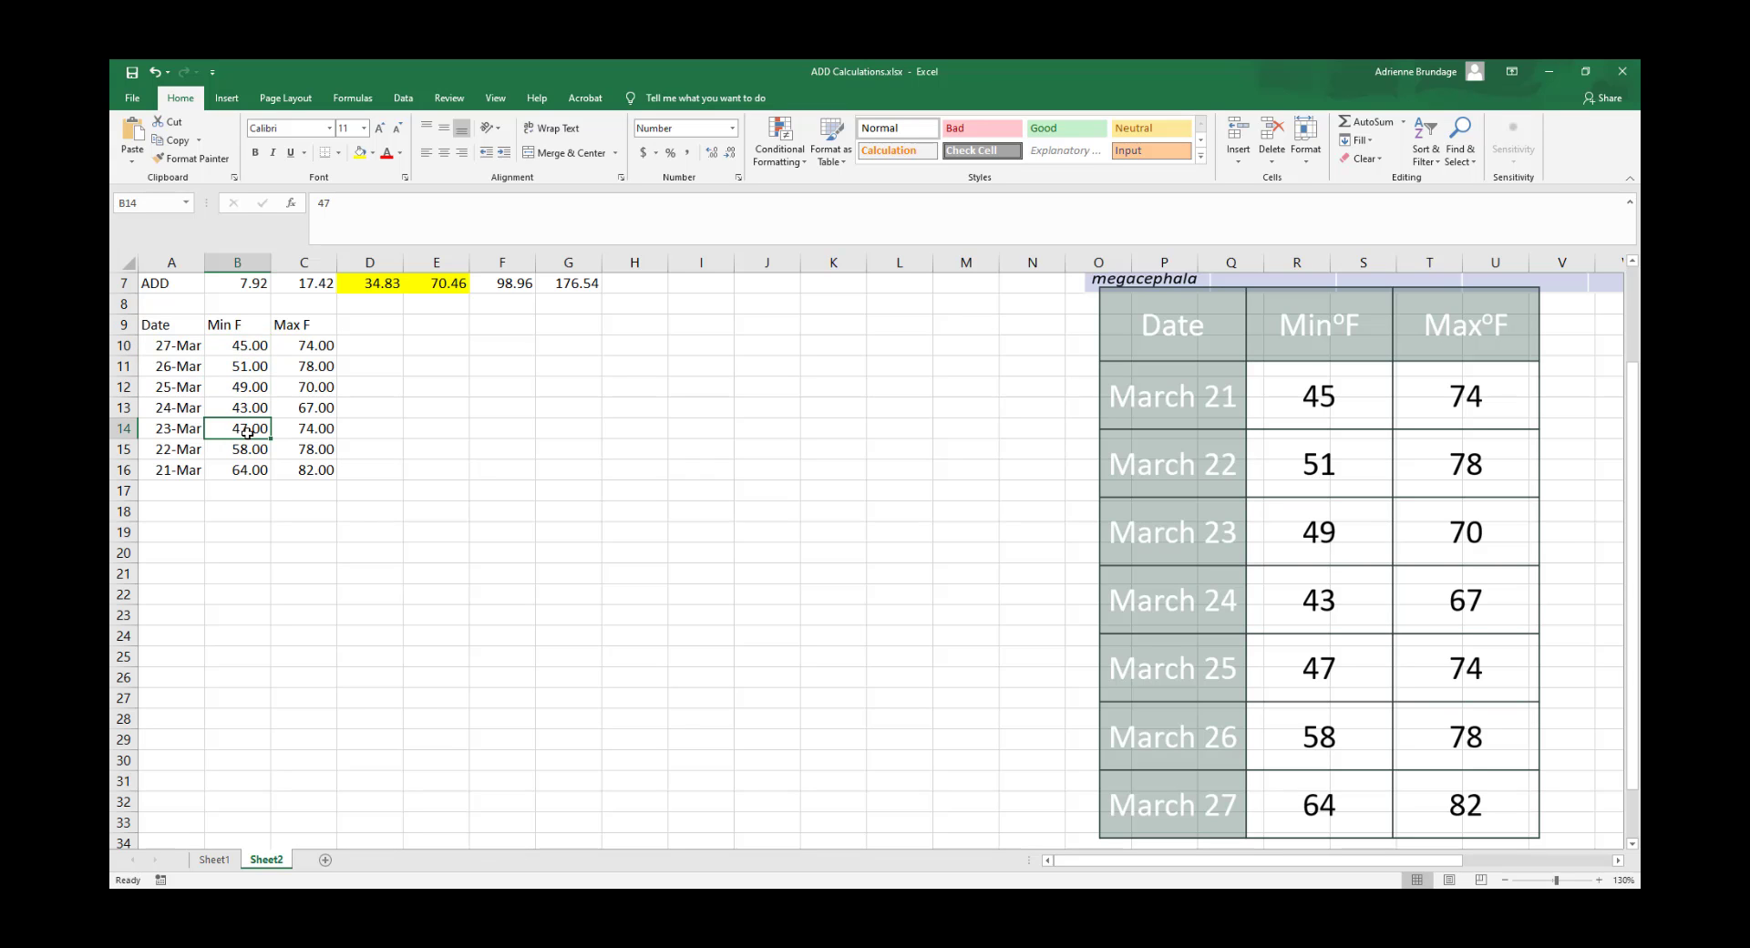
left_click(252, 449)
scroll(291, 442, "up", 2)
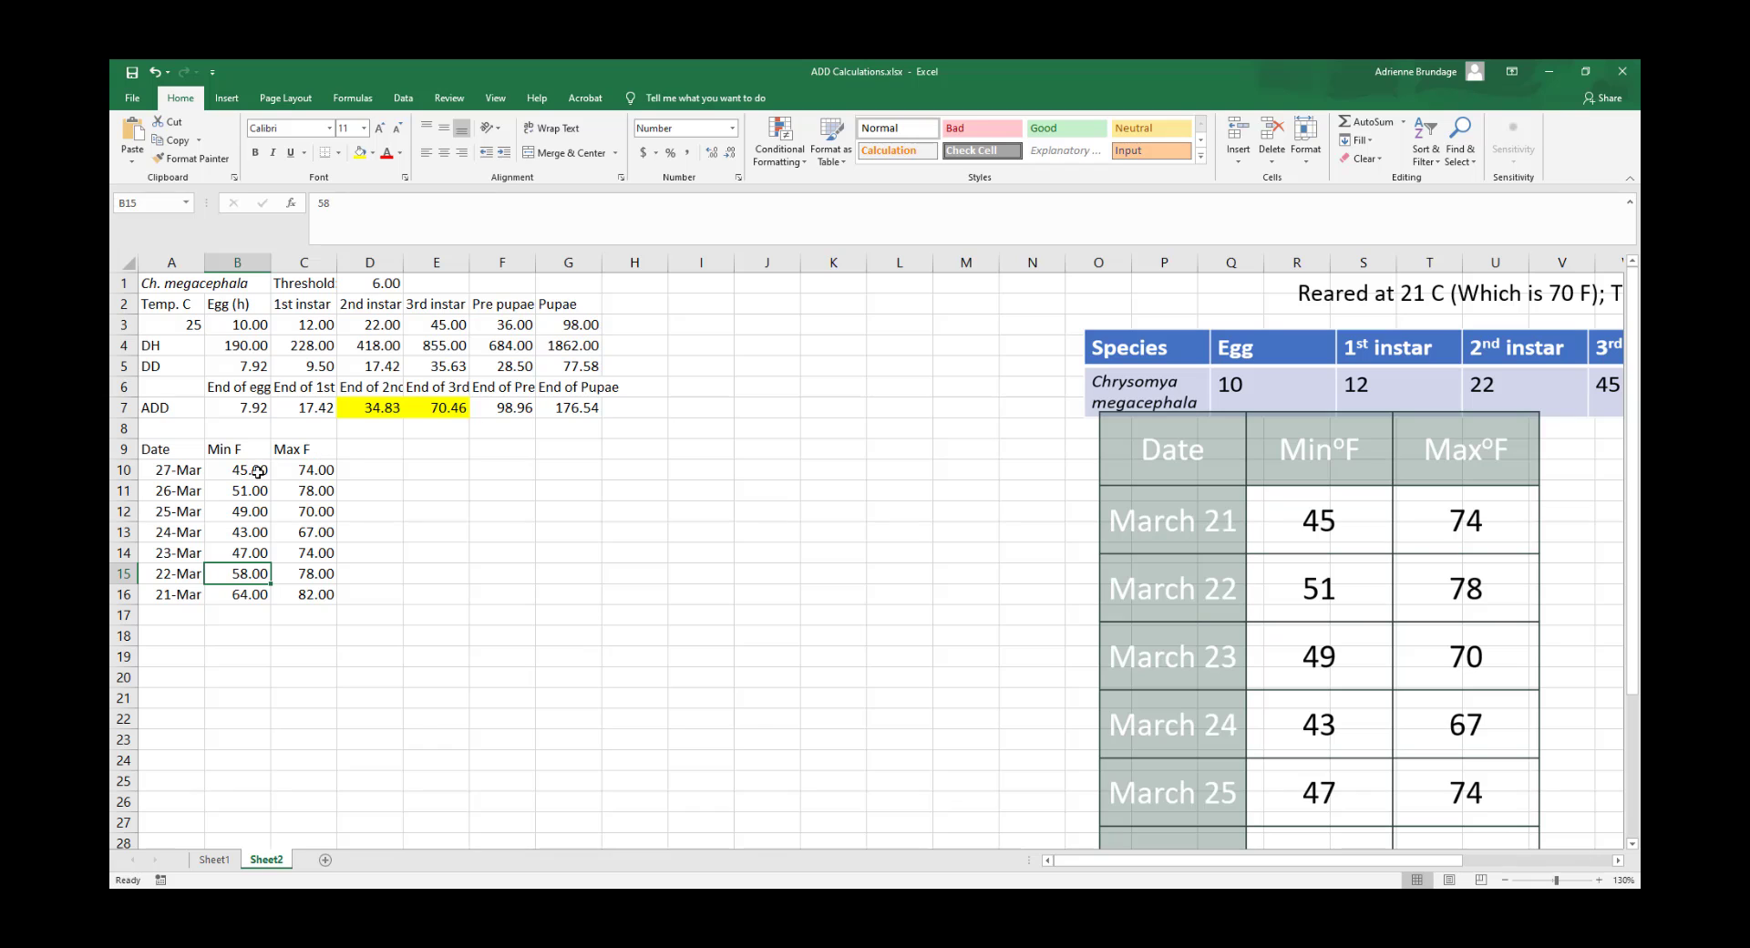
left_click(256, 471)
scroll(255, 470, "down", 2)
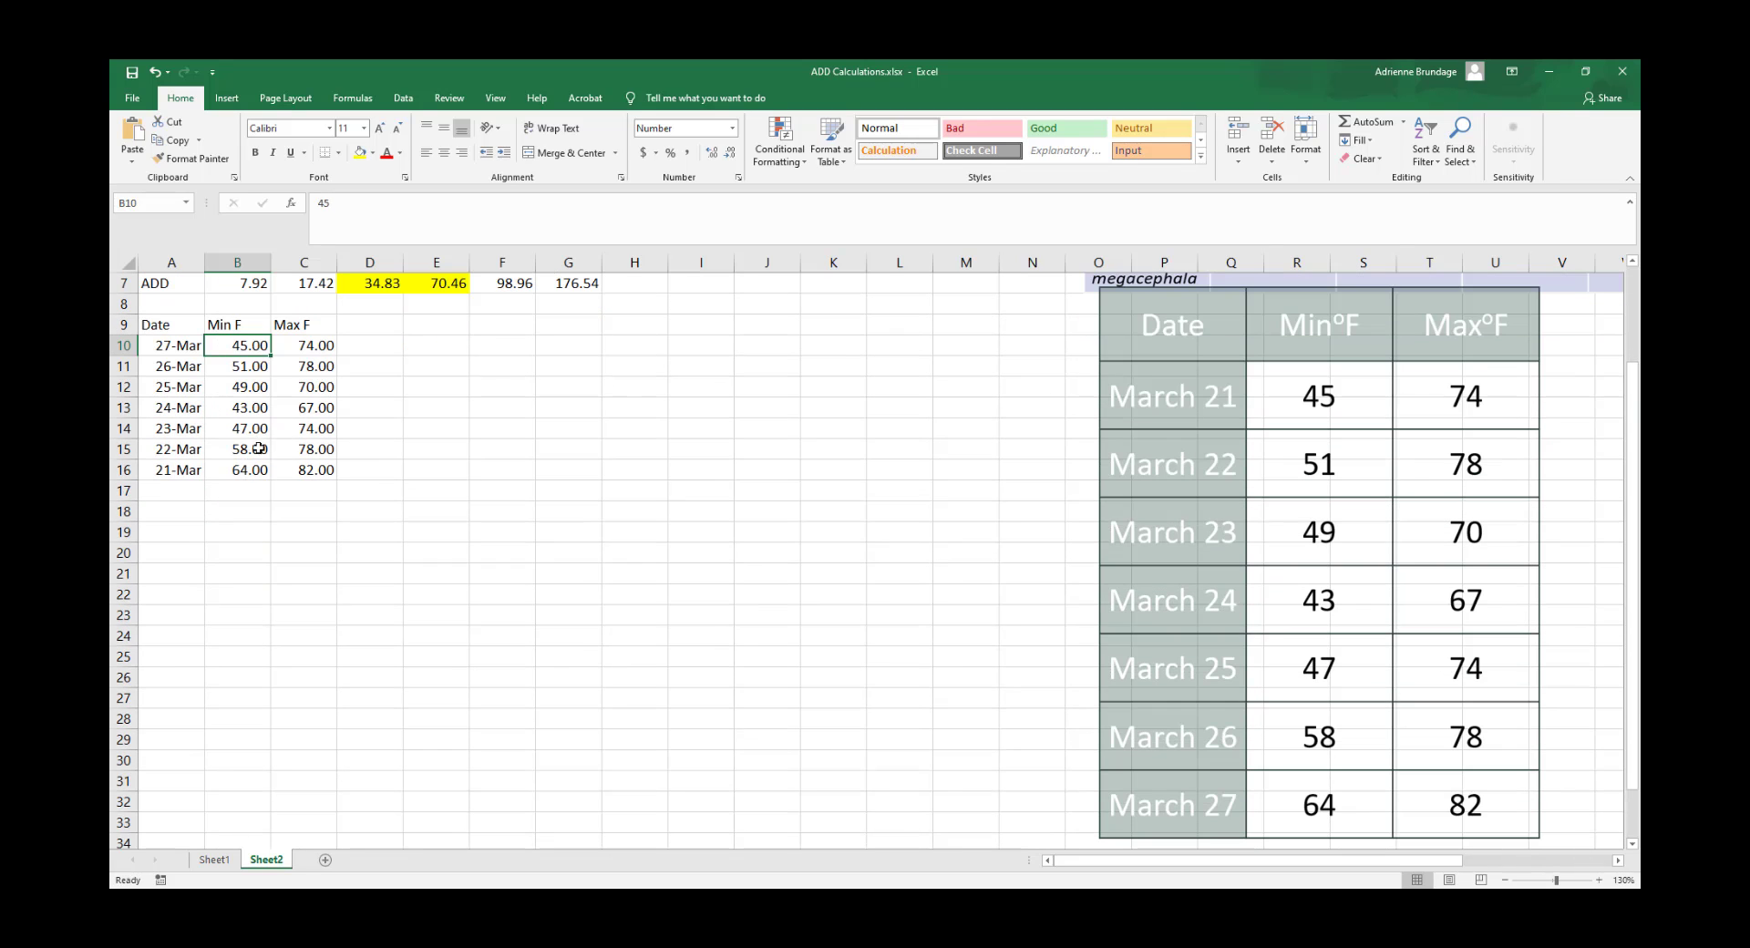
Apply the General format to B10:C16 so temperatures show as whole numbers like 45 and 74
left_click_drag(237, 347, 333, 474)
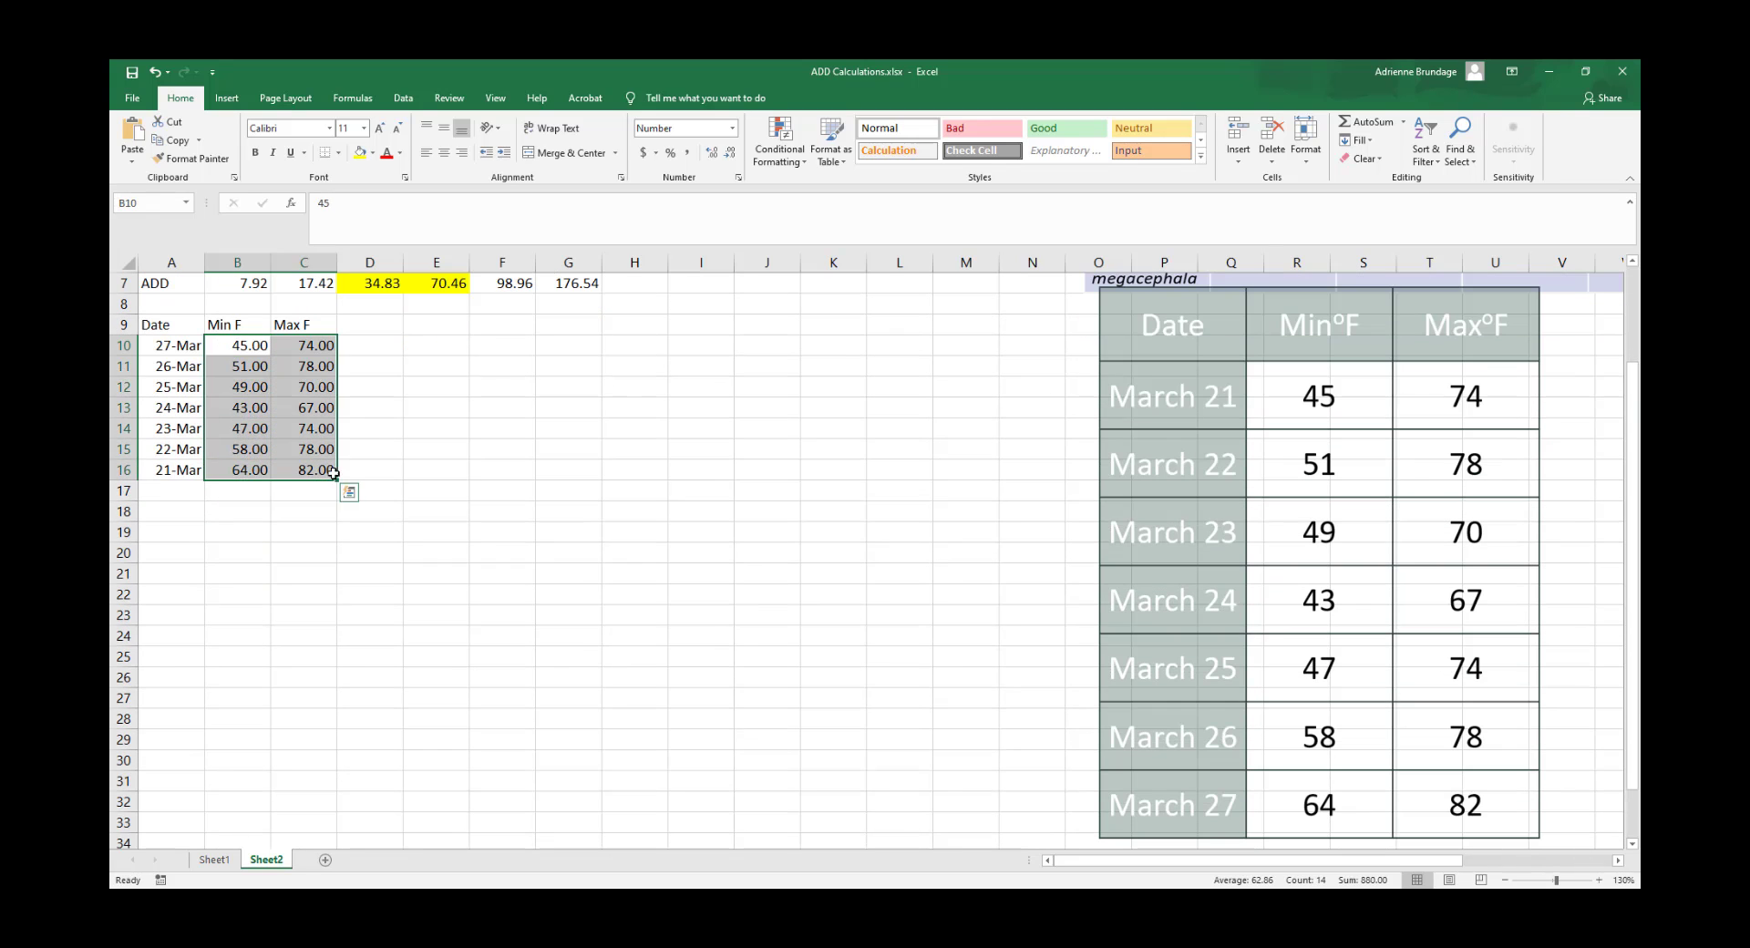
right_click(237, 412)
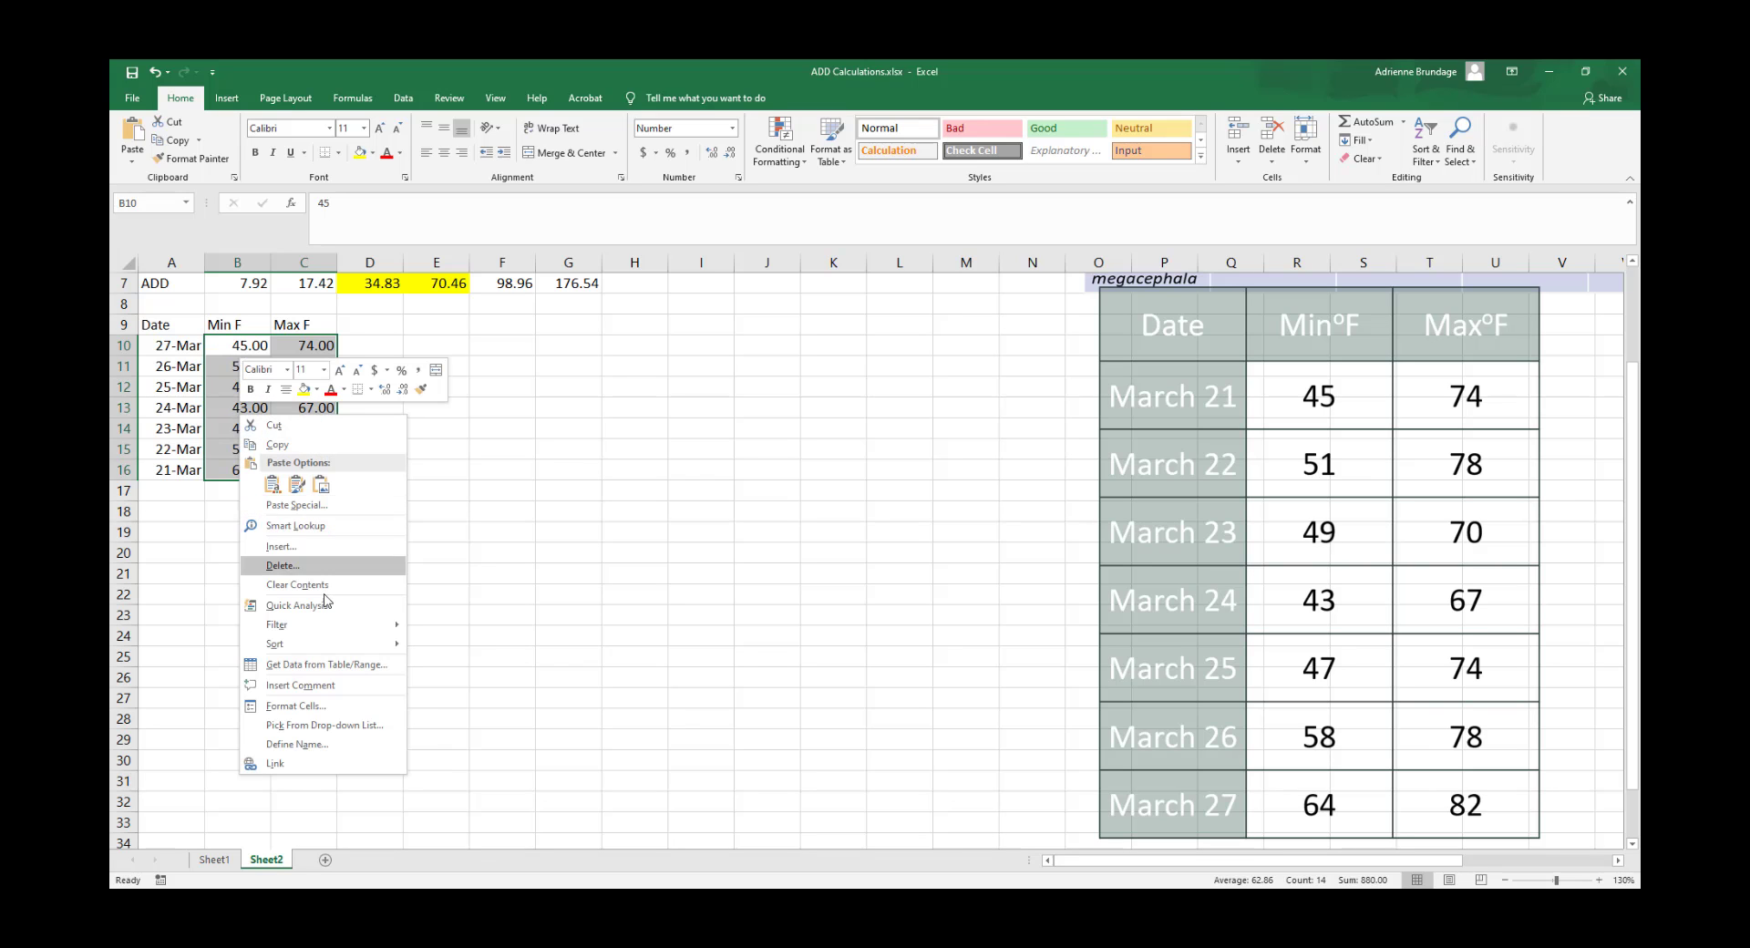
left_click(335, 711)
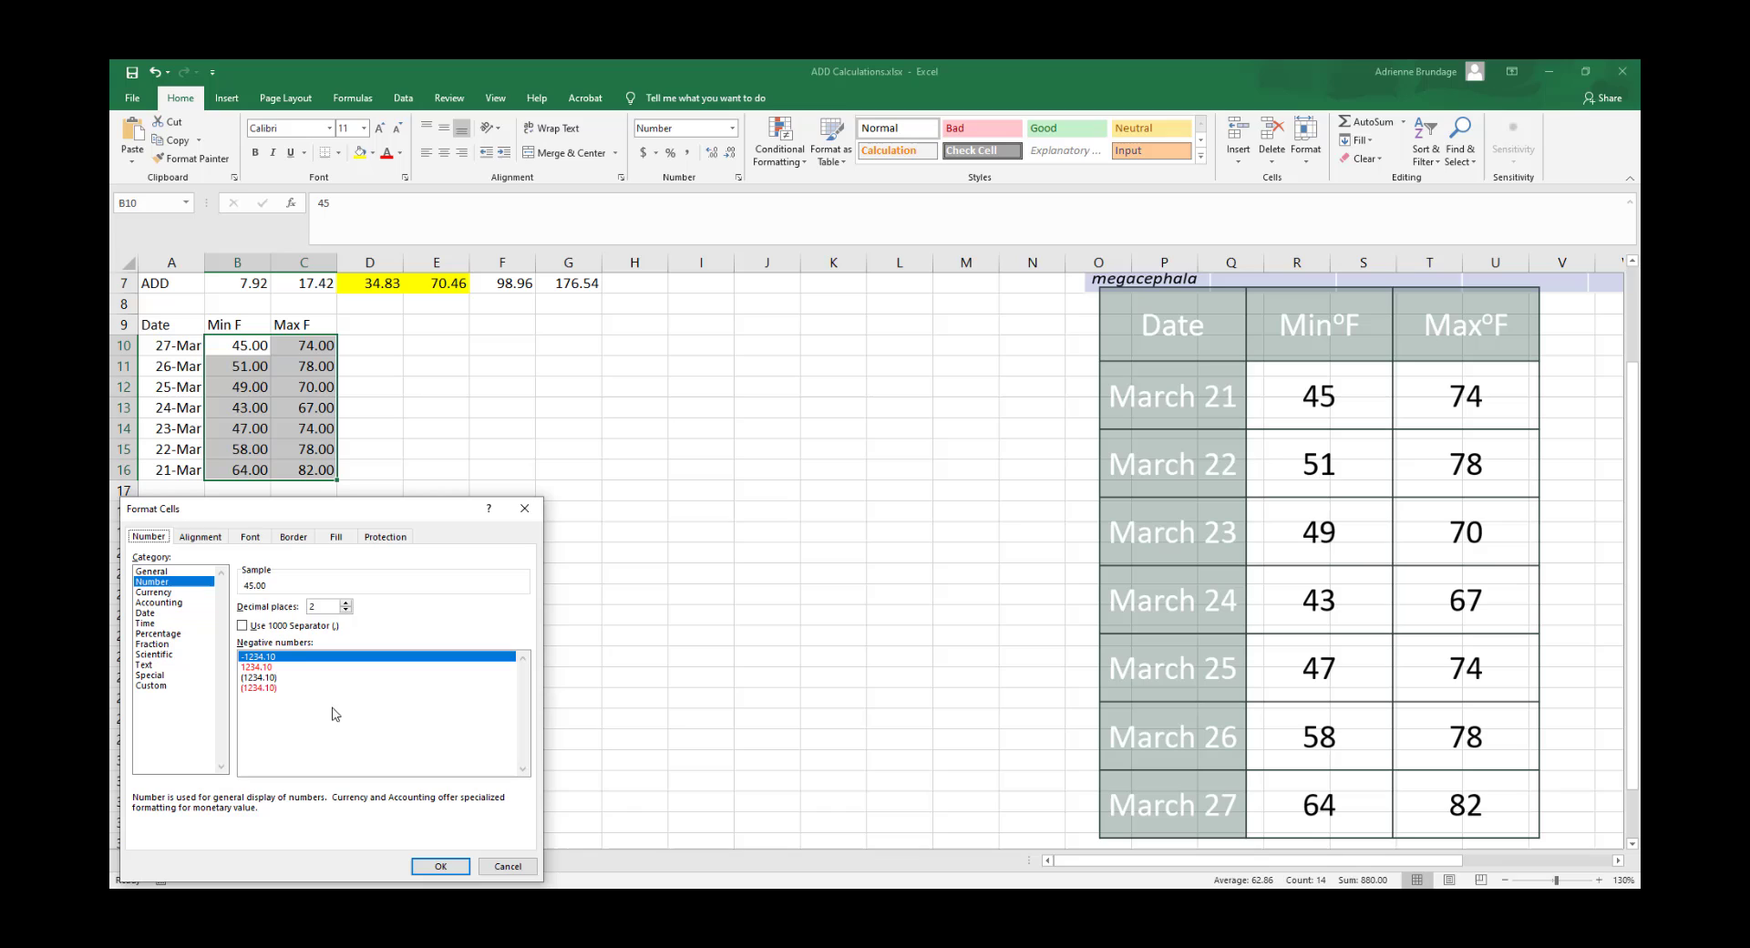
left_click(154, 572)
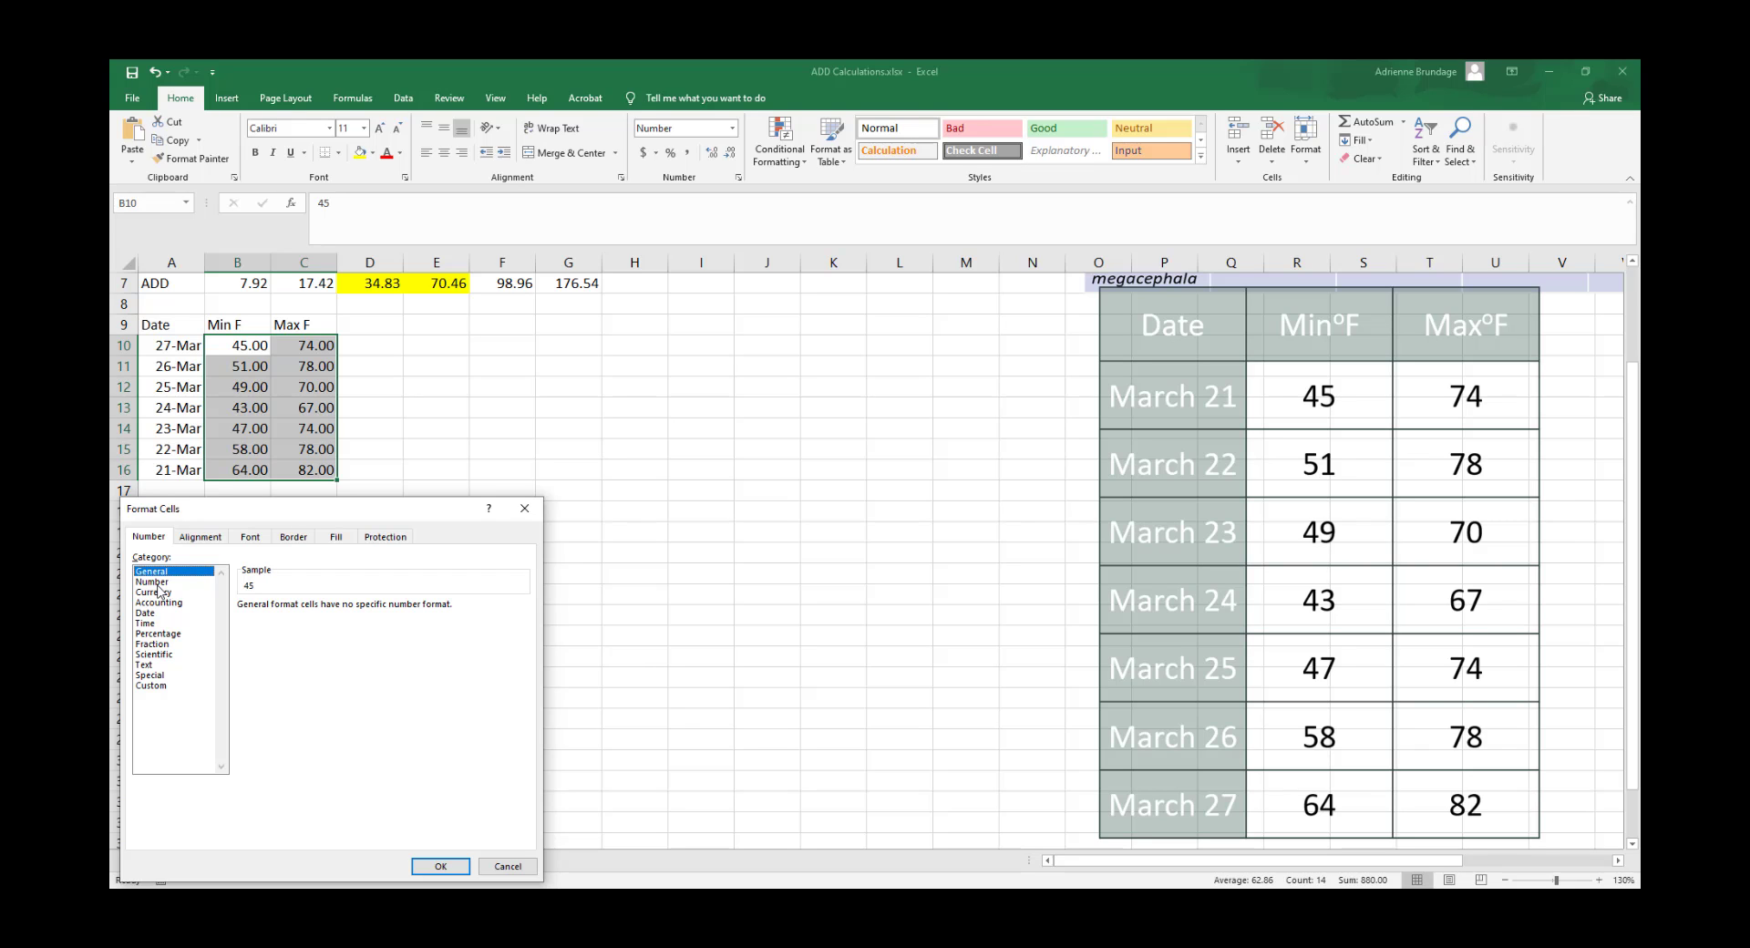
left_click(440, 866)
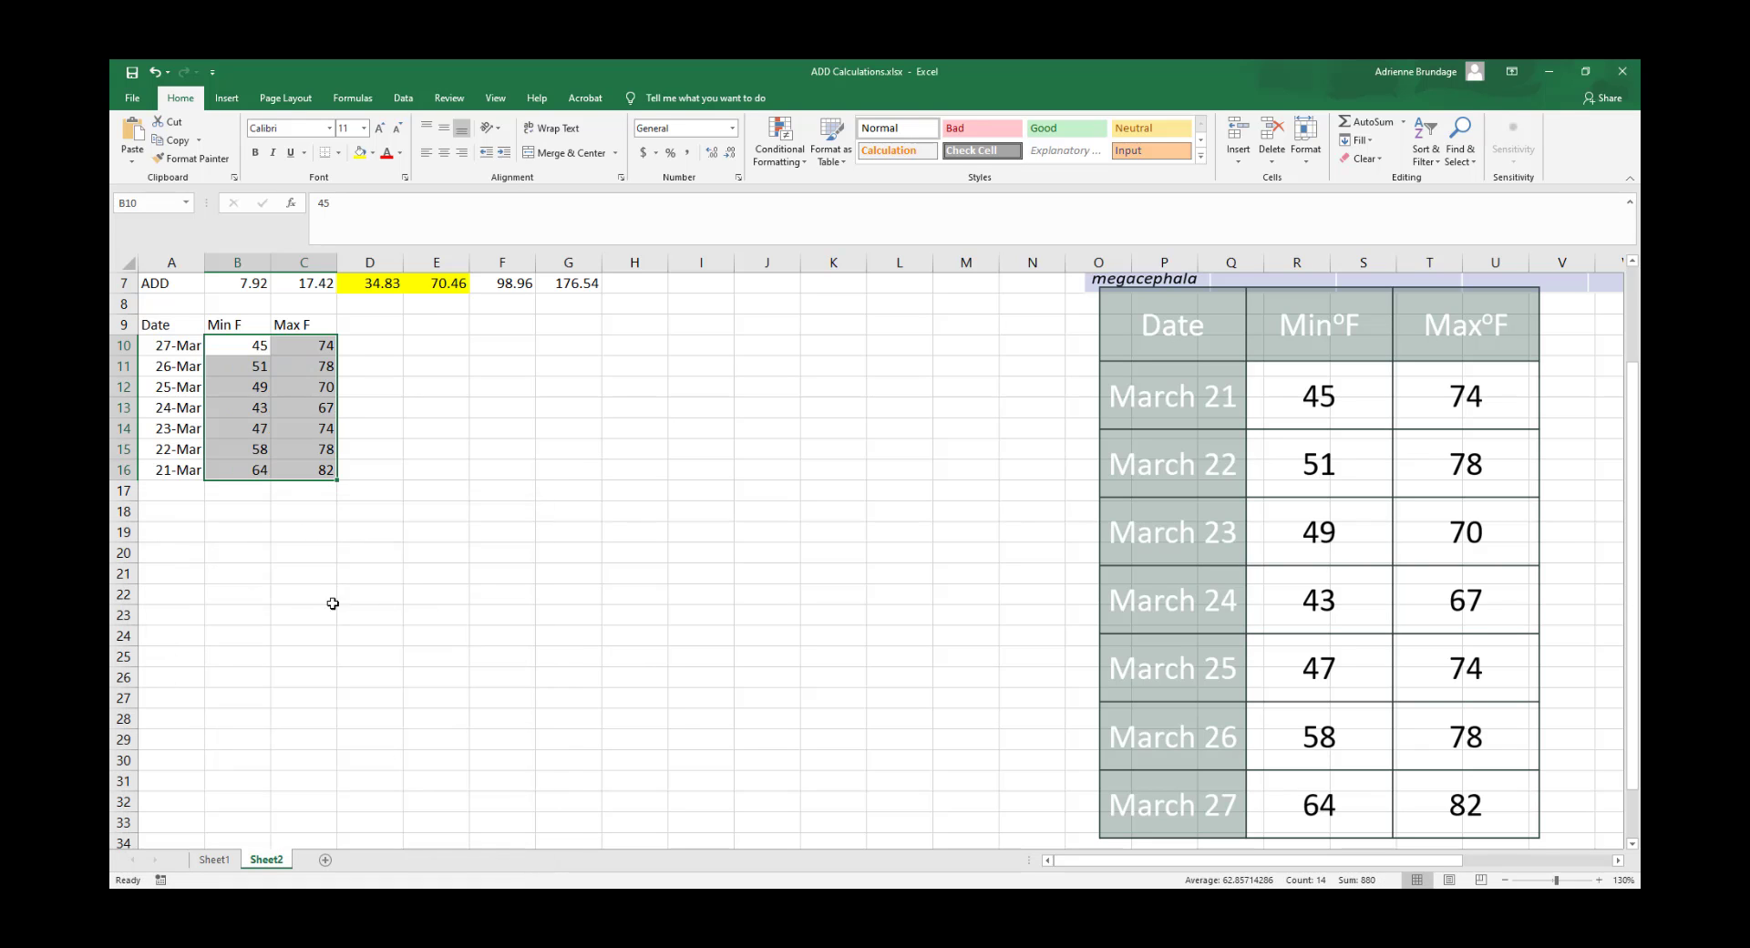
left_click(299, 509)
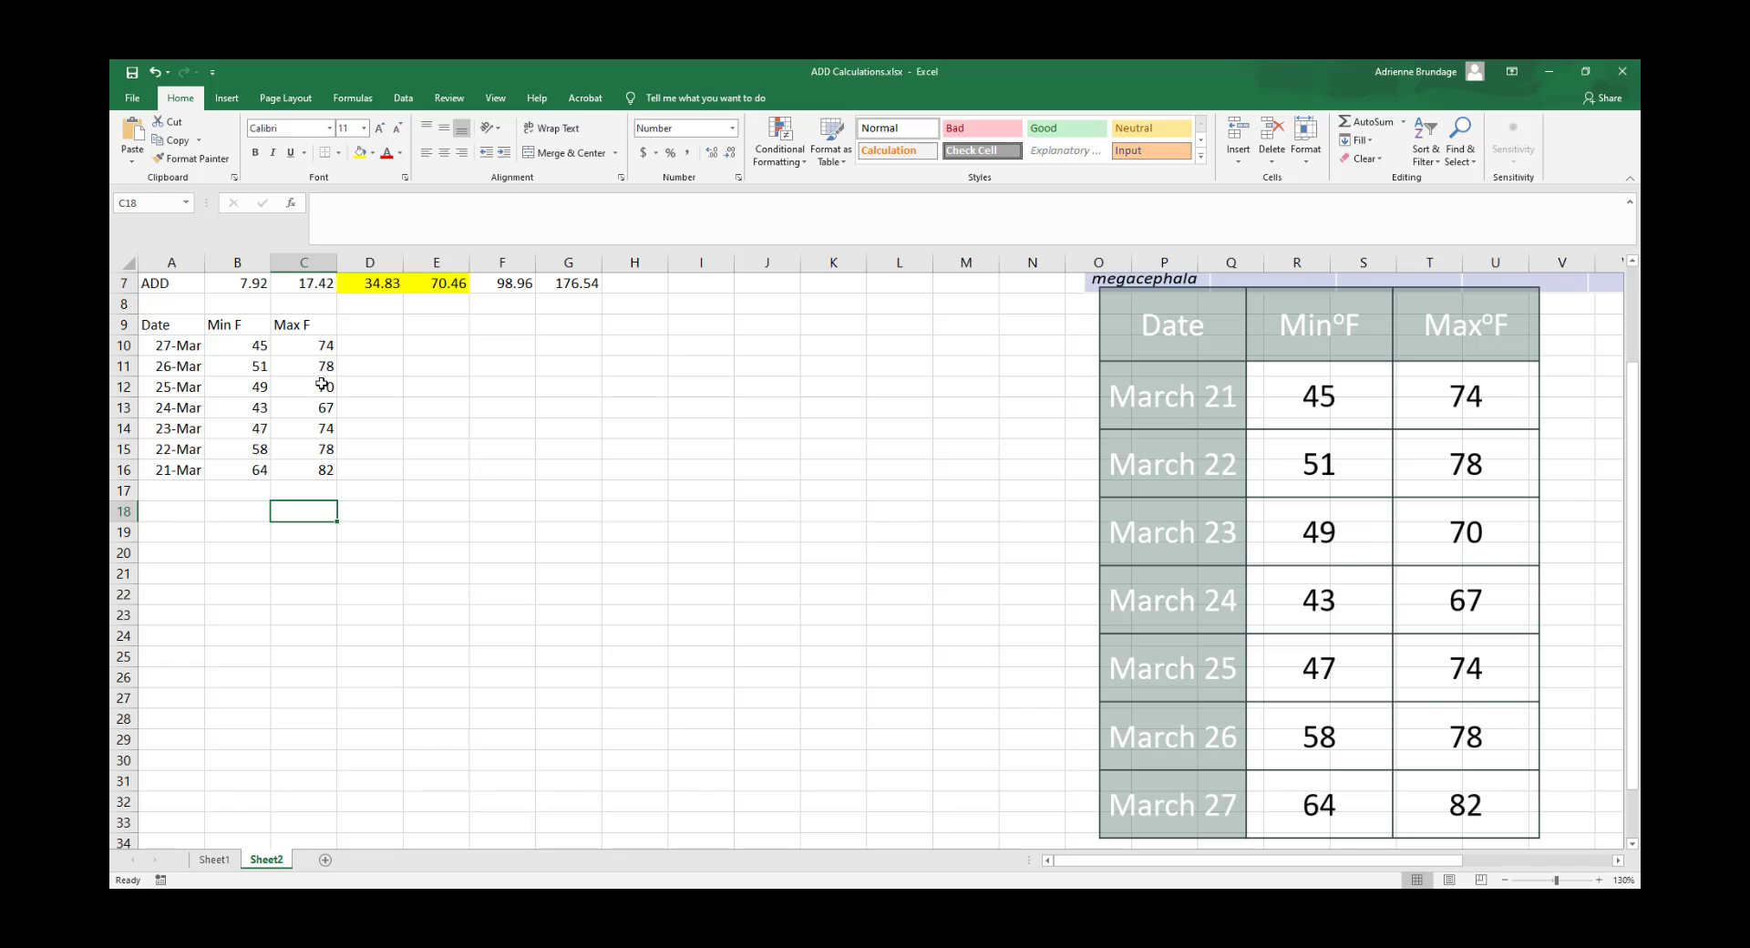
left_click(241, 347)
left_click(293, 344)
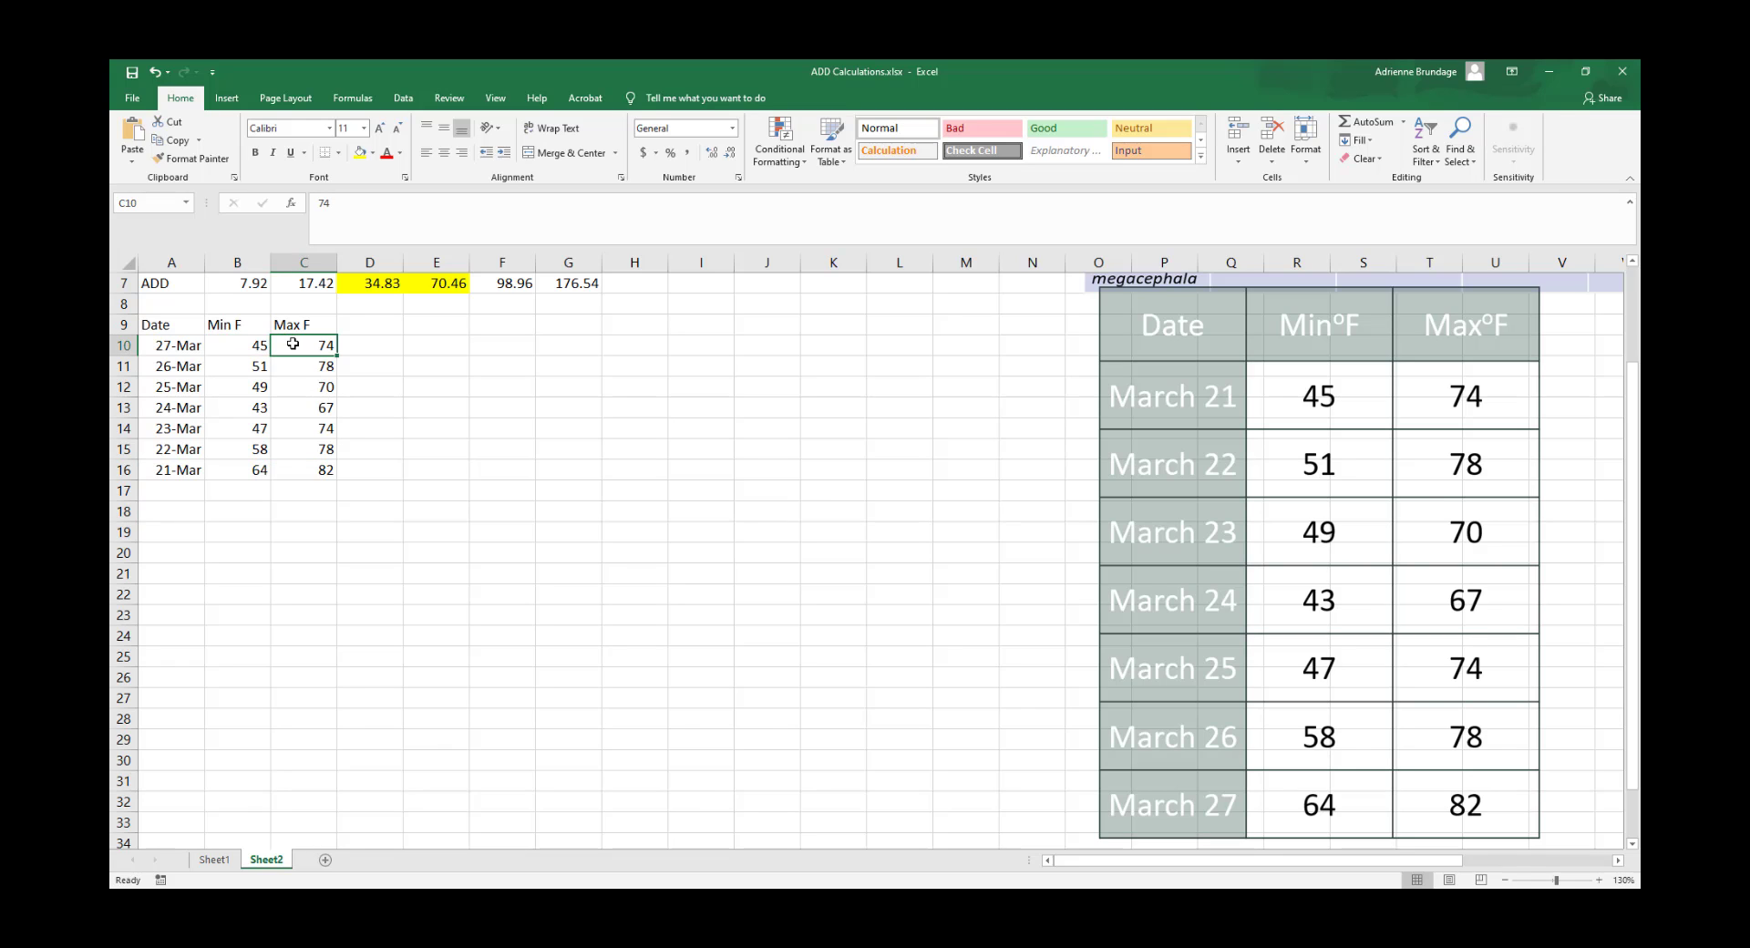
left_click(375, 339)
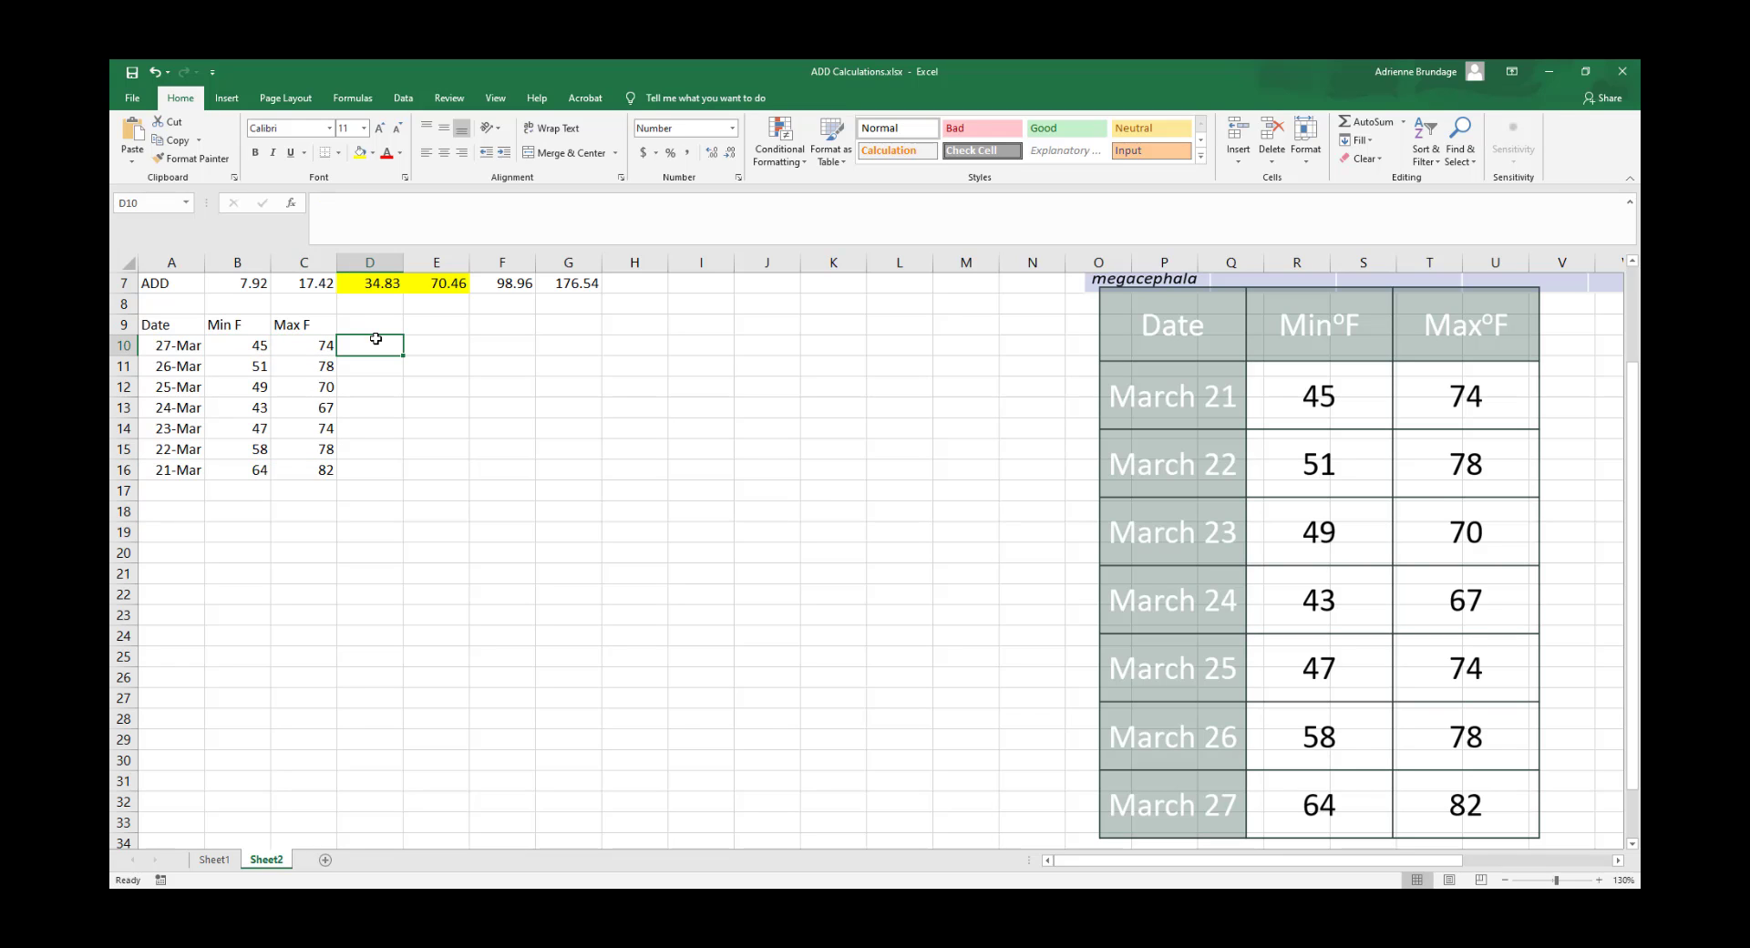
Type the heading Ave F in D9
left_click(379, 324)
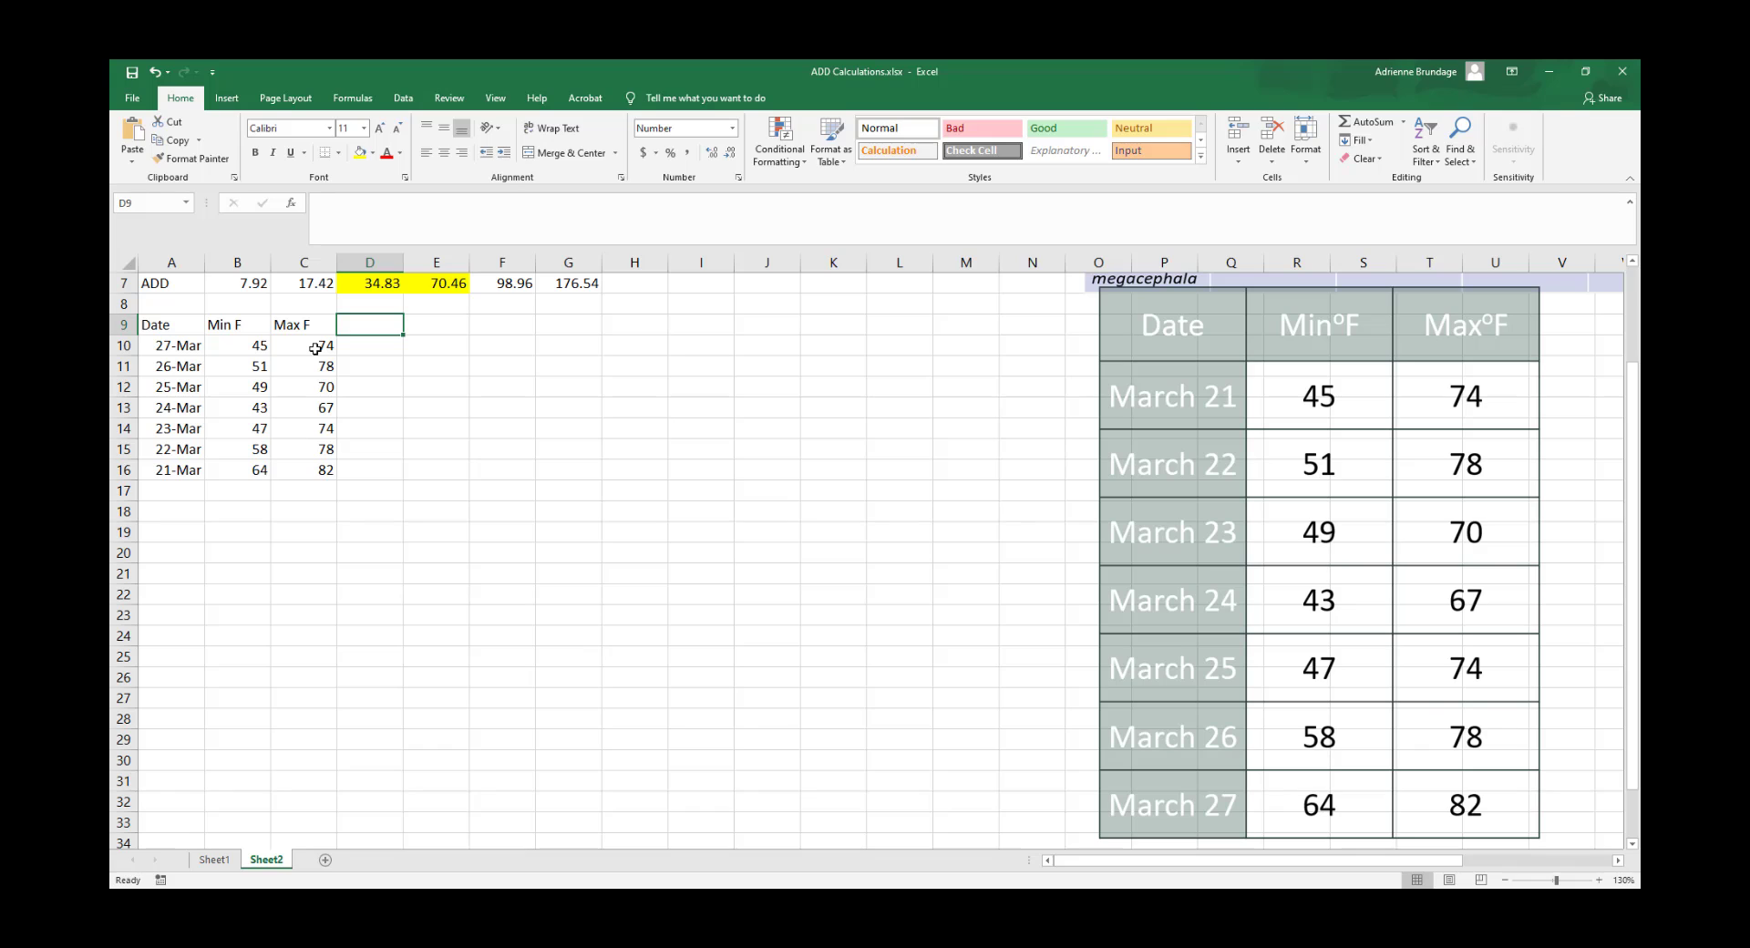
type("Ave")
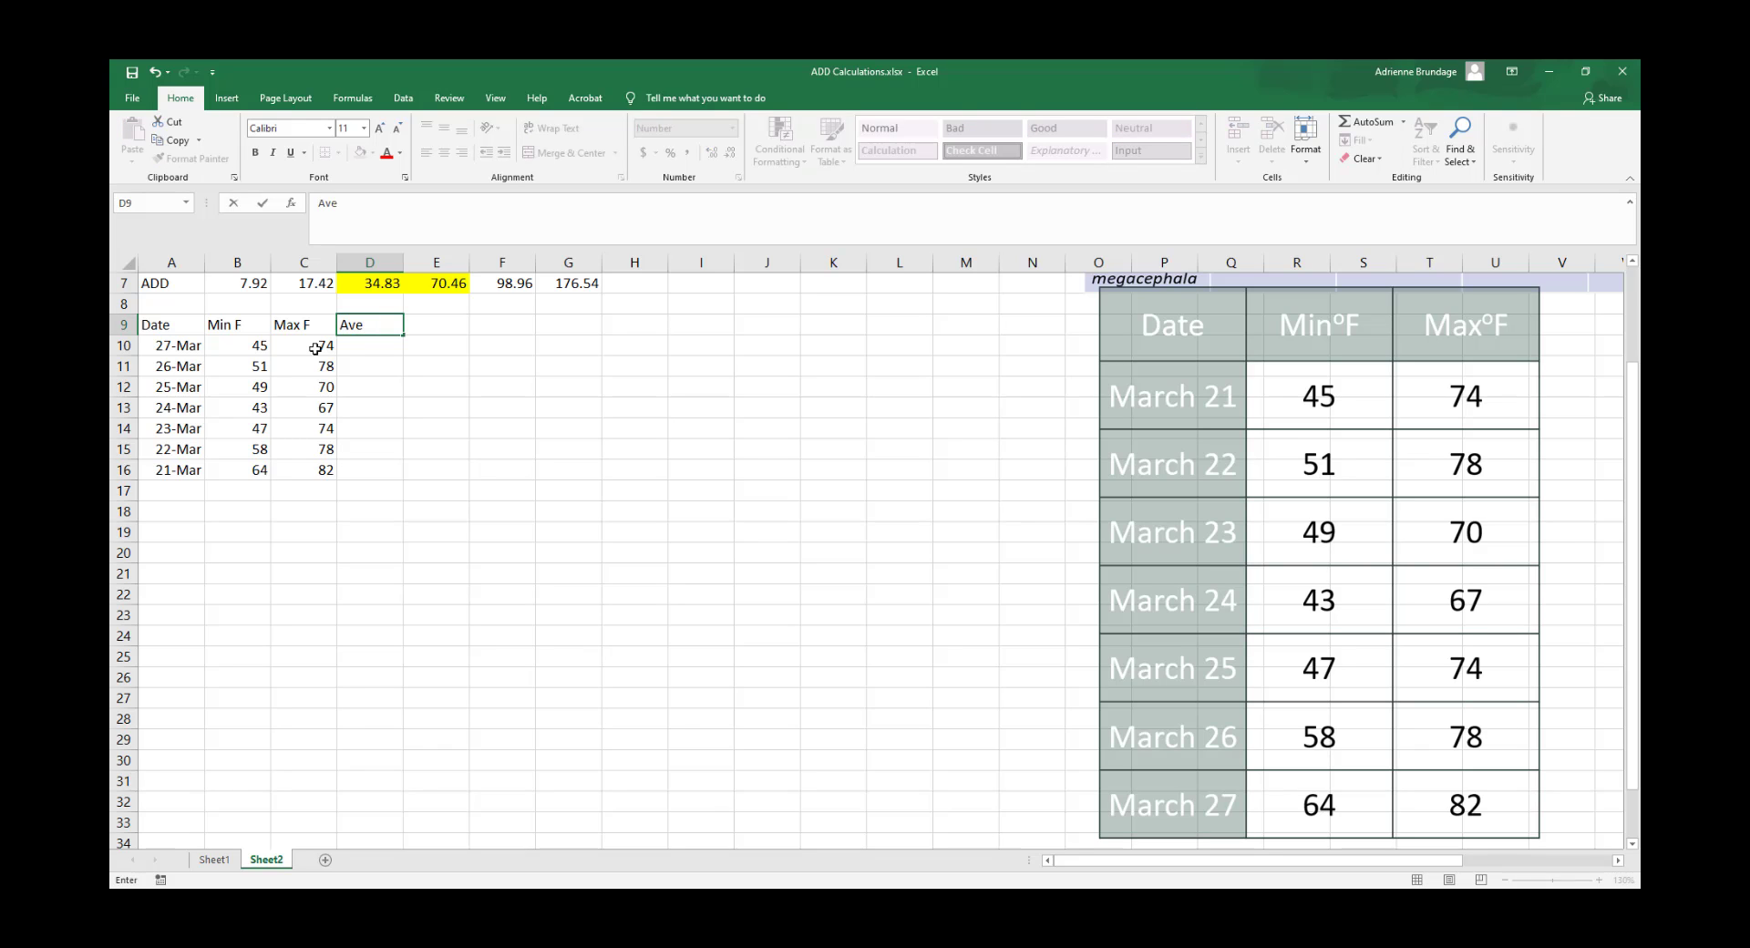
type(" F")
key("Return")
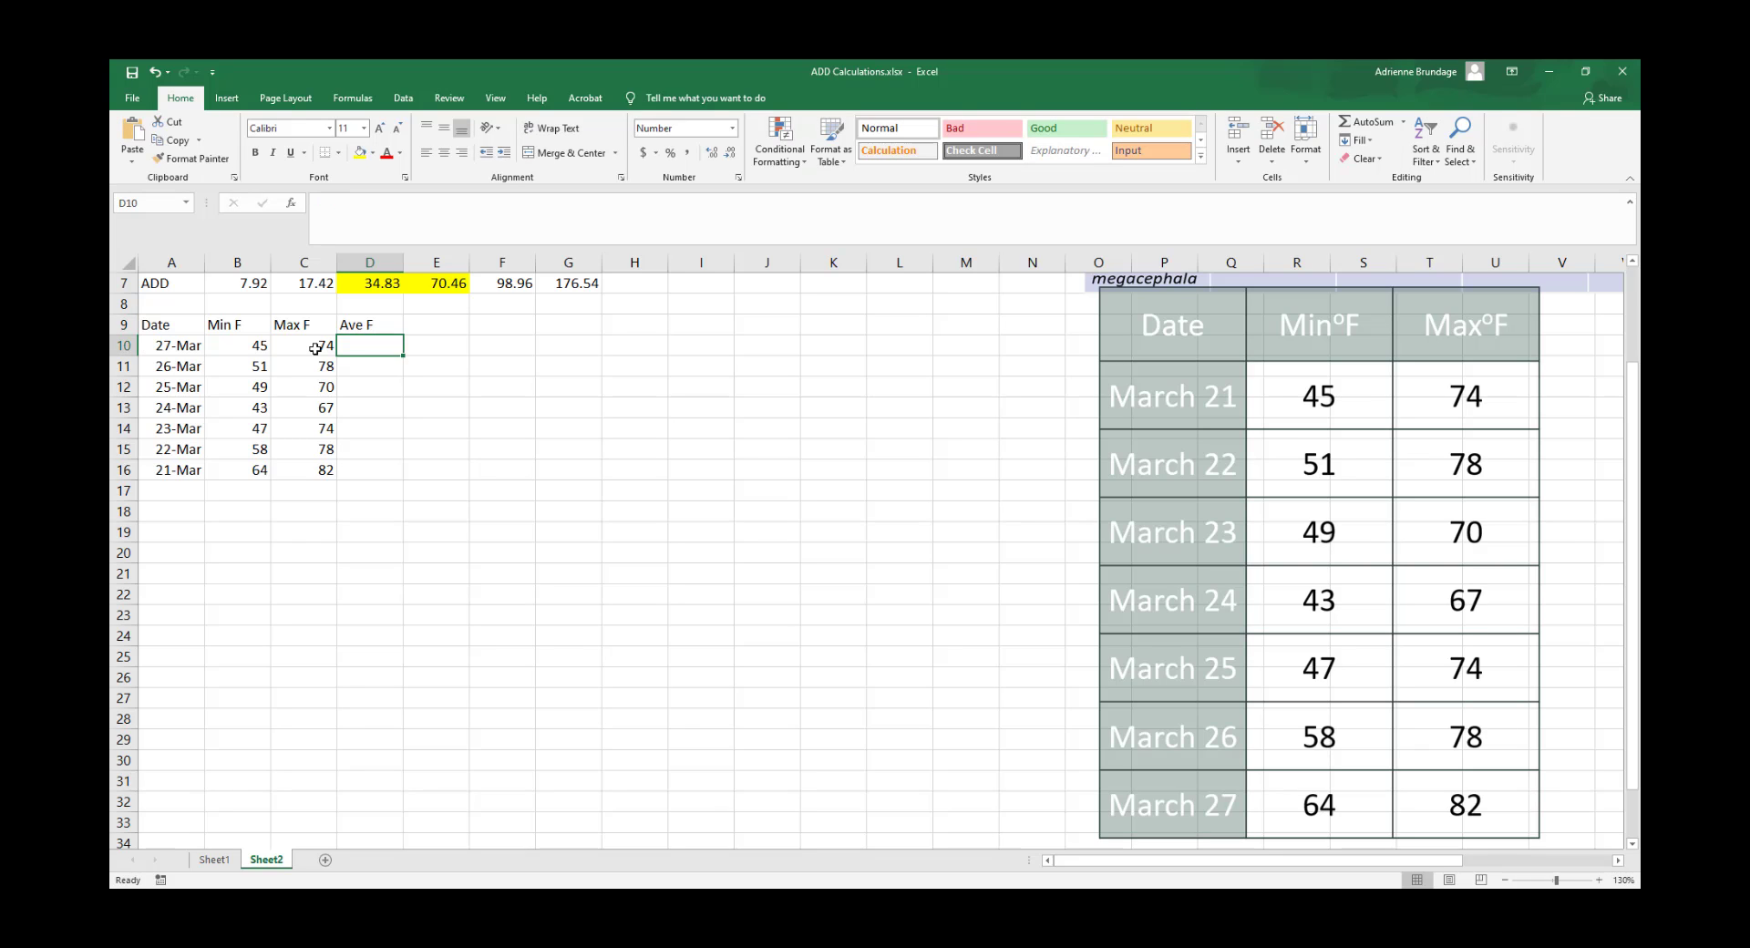
Enter =AVERAGE(B10,C10) in D10 to average the 27-Mar min and max, giving 59.50
key("BackSpace")
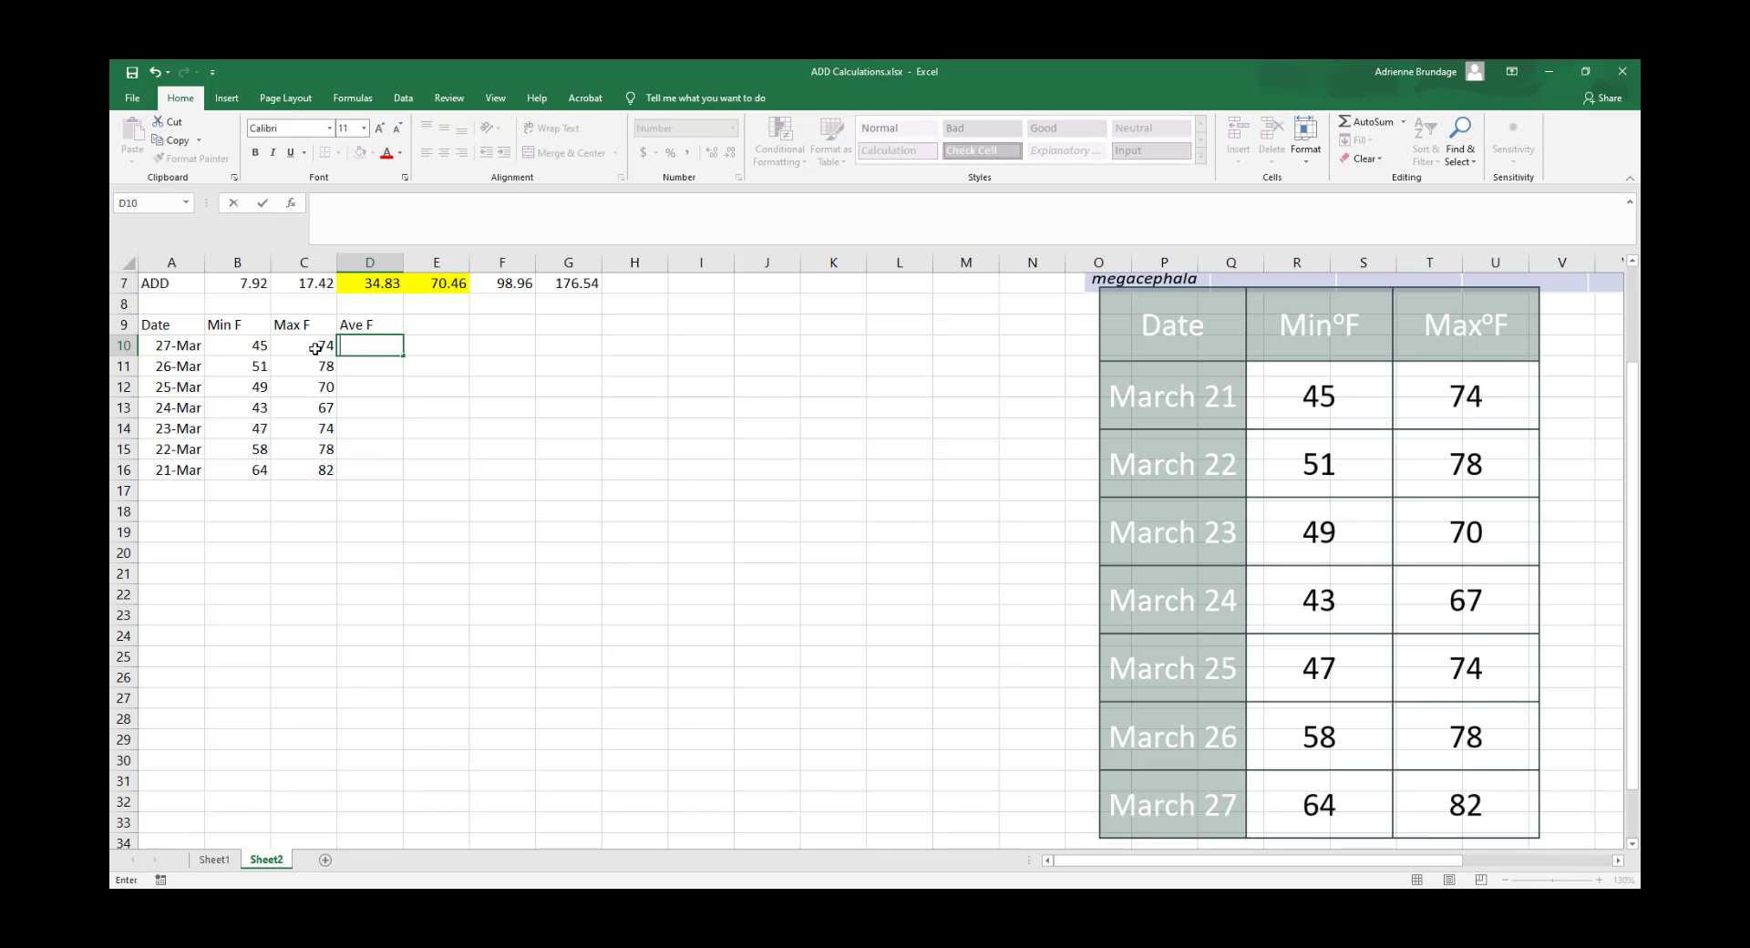
type("=")
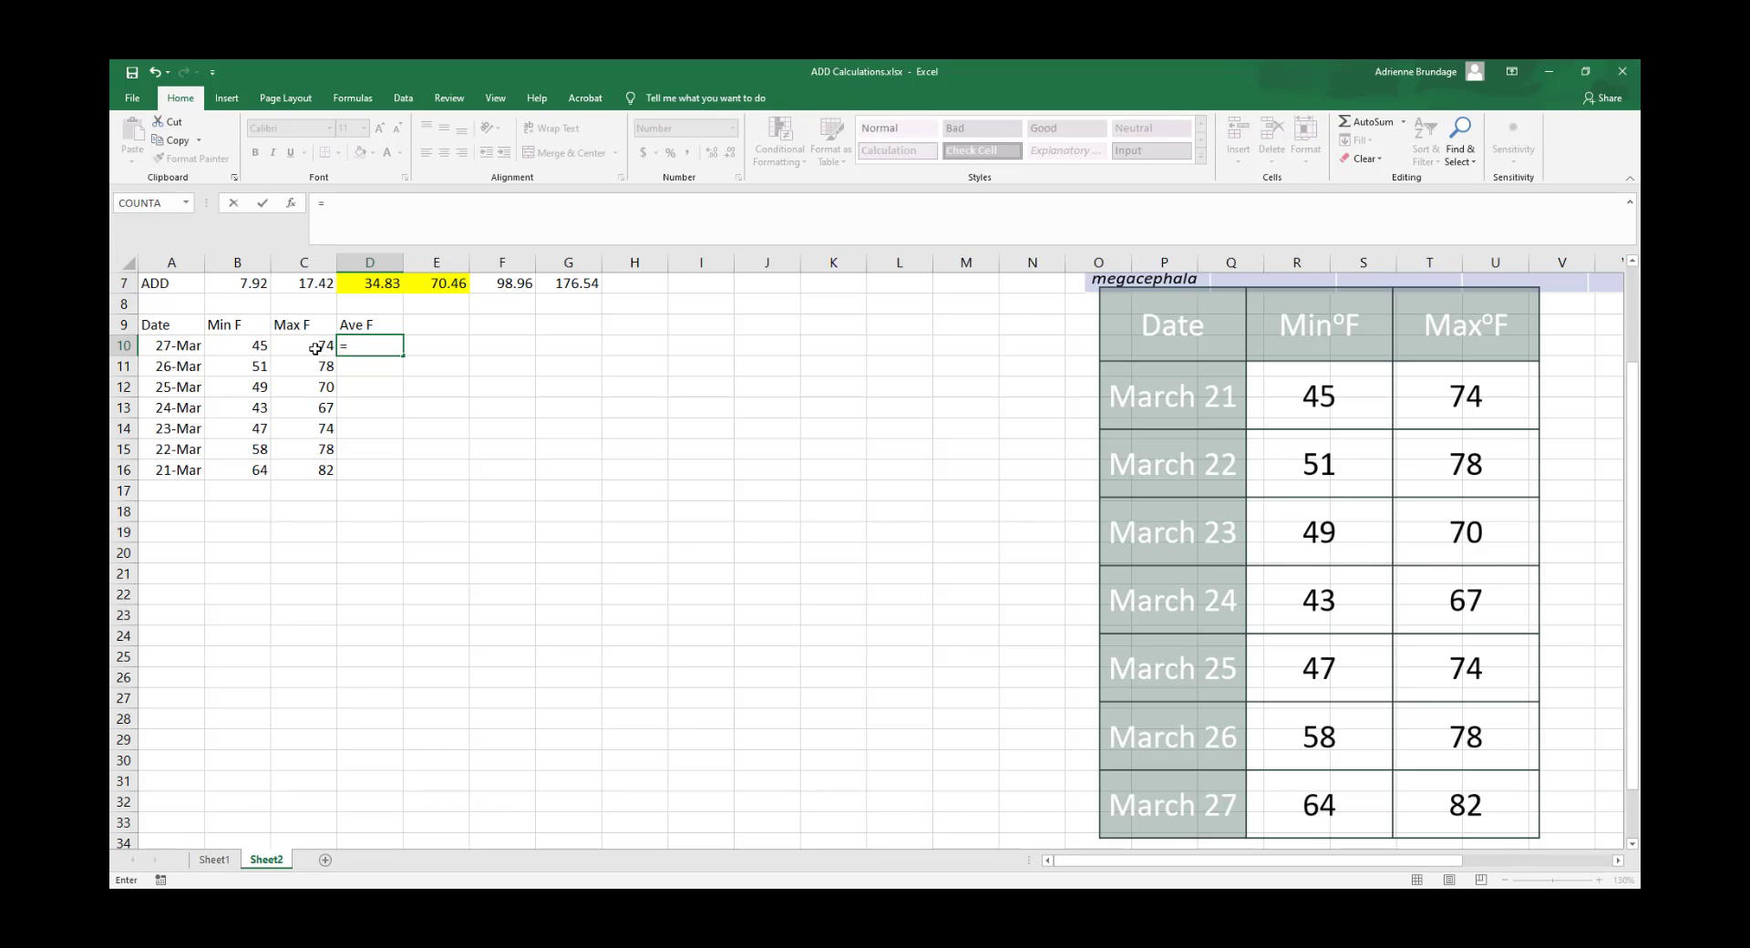
type("Average")
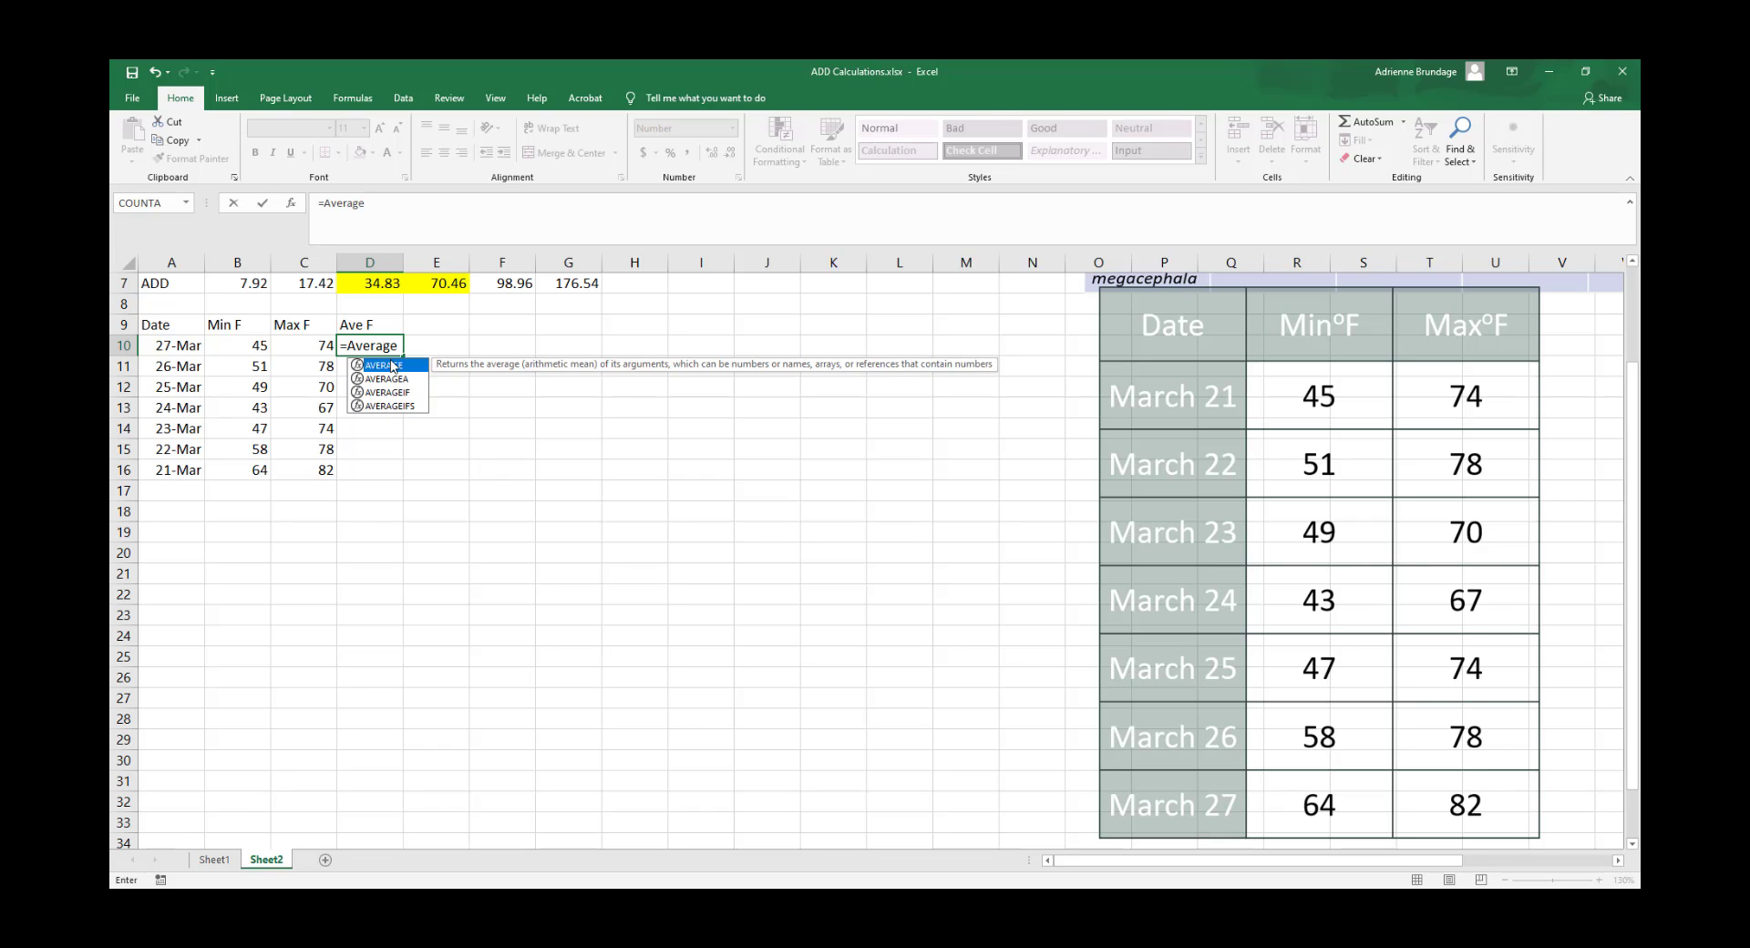
key("BackSpace")
key("BackSpace")
key("BackSpace")
key("BackSpace")
key("BackSpace")
key("BackSpace")
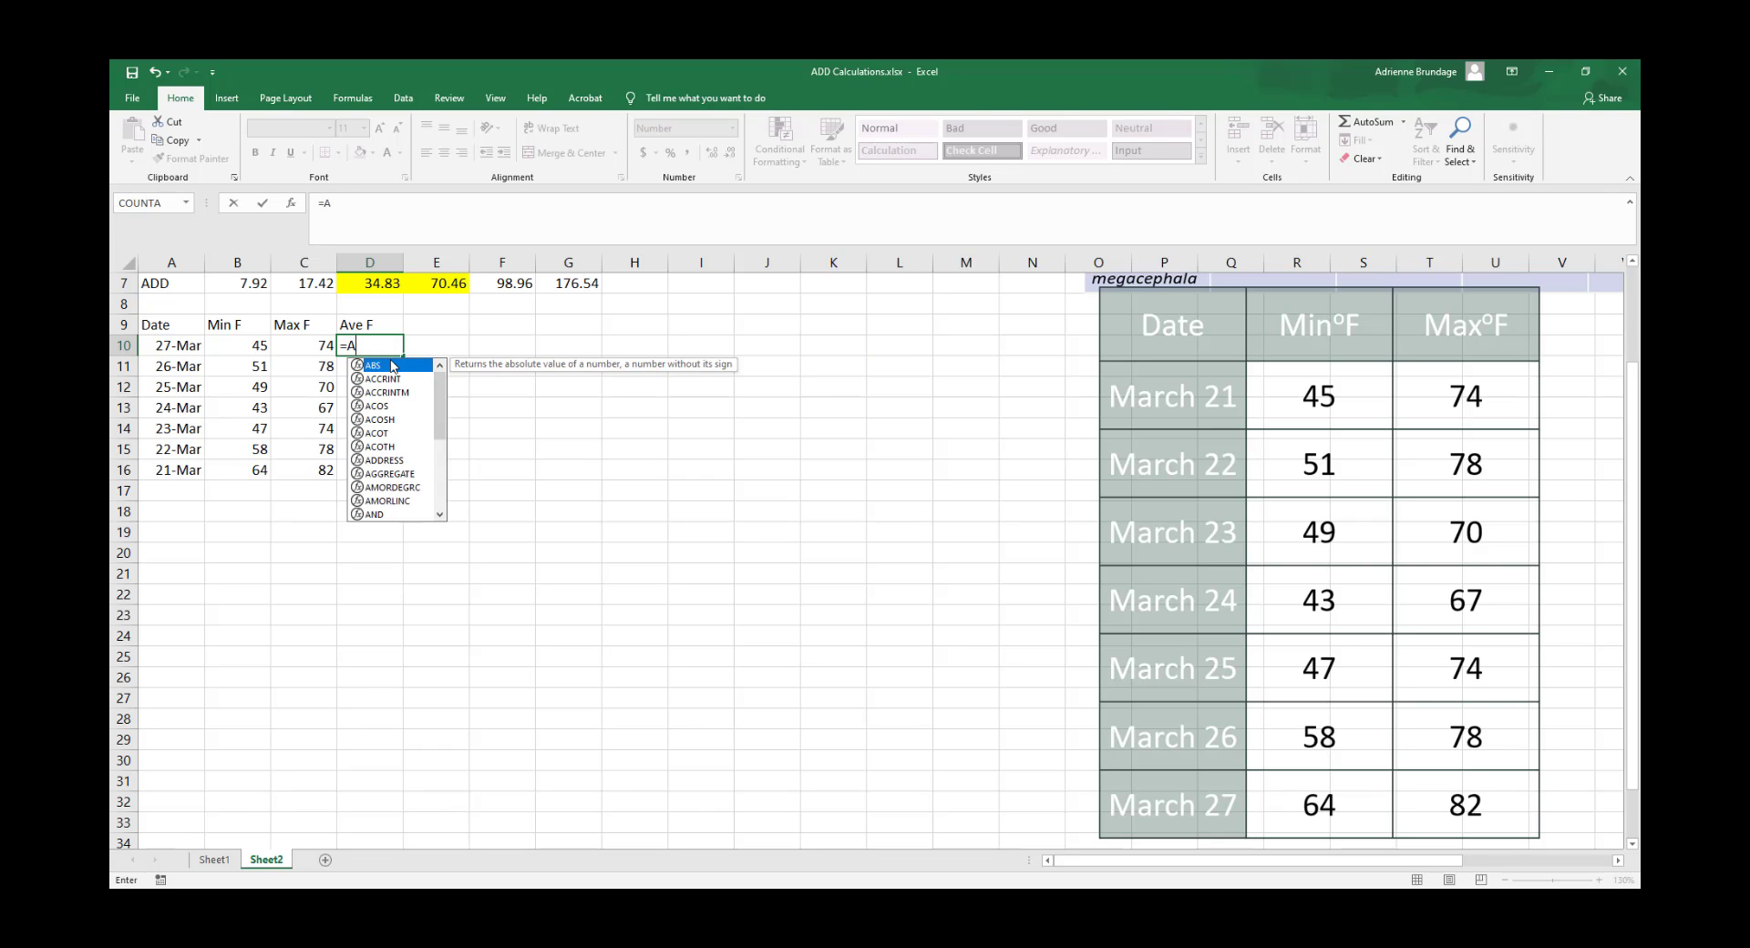
scroll(406, 401, "down", 4)
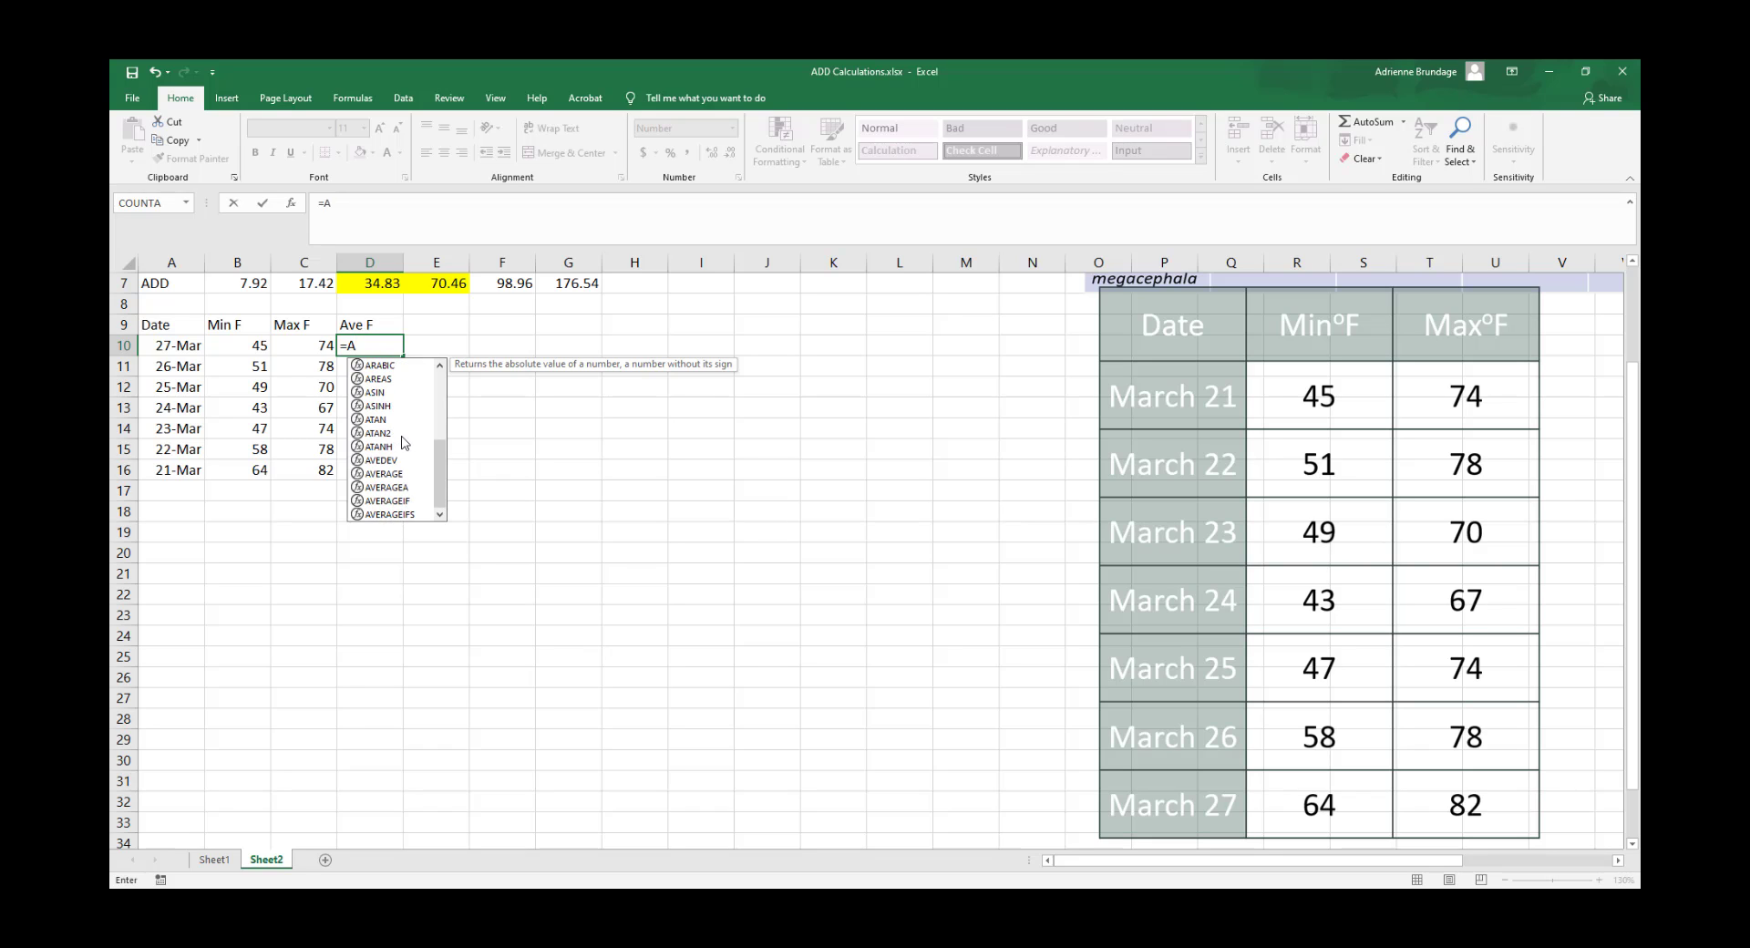
type("verage")
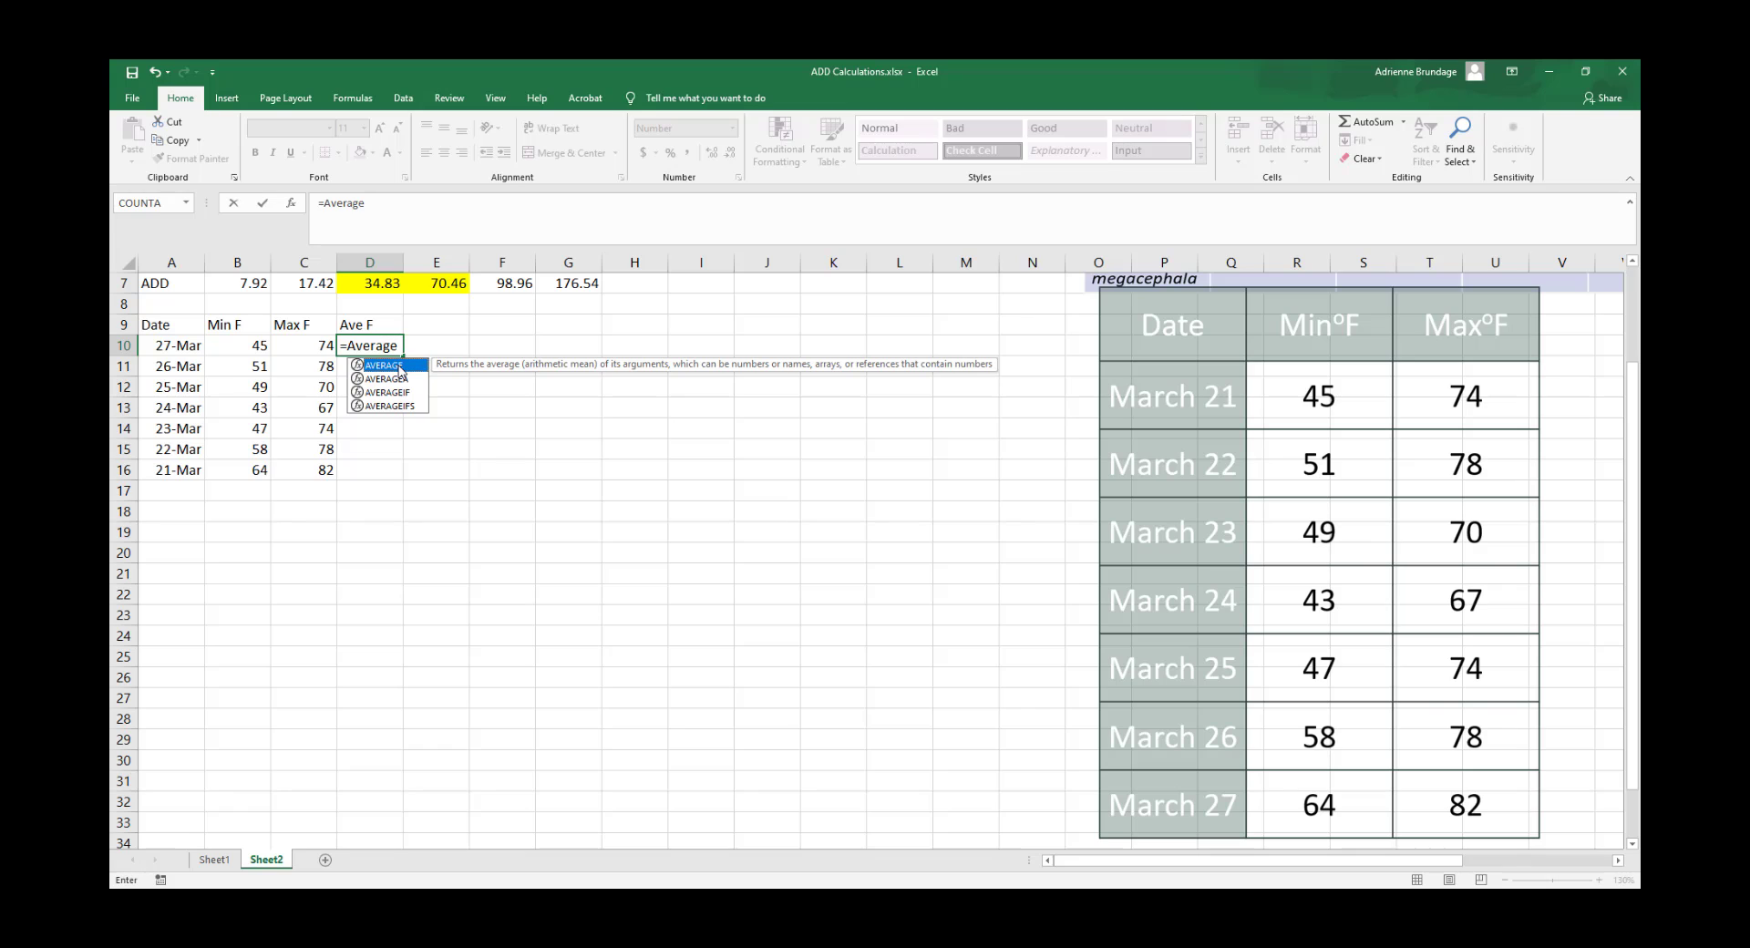
left_click(398, 346)
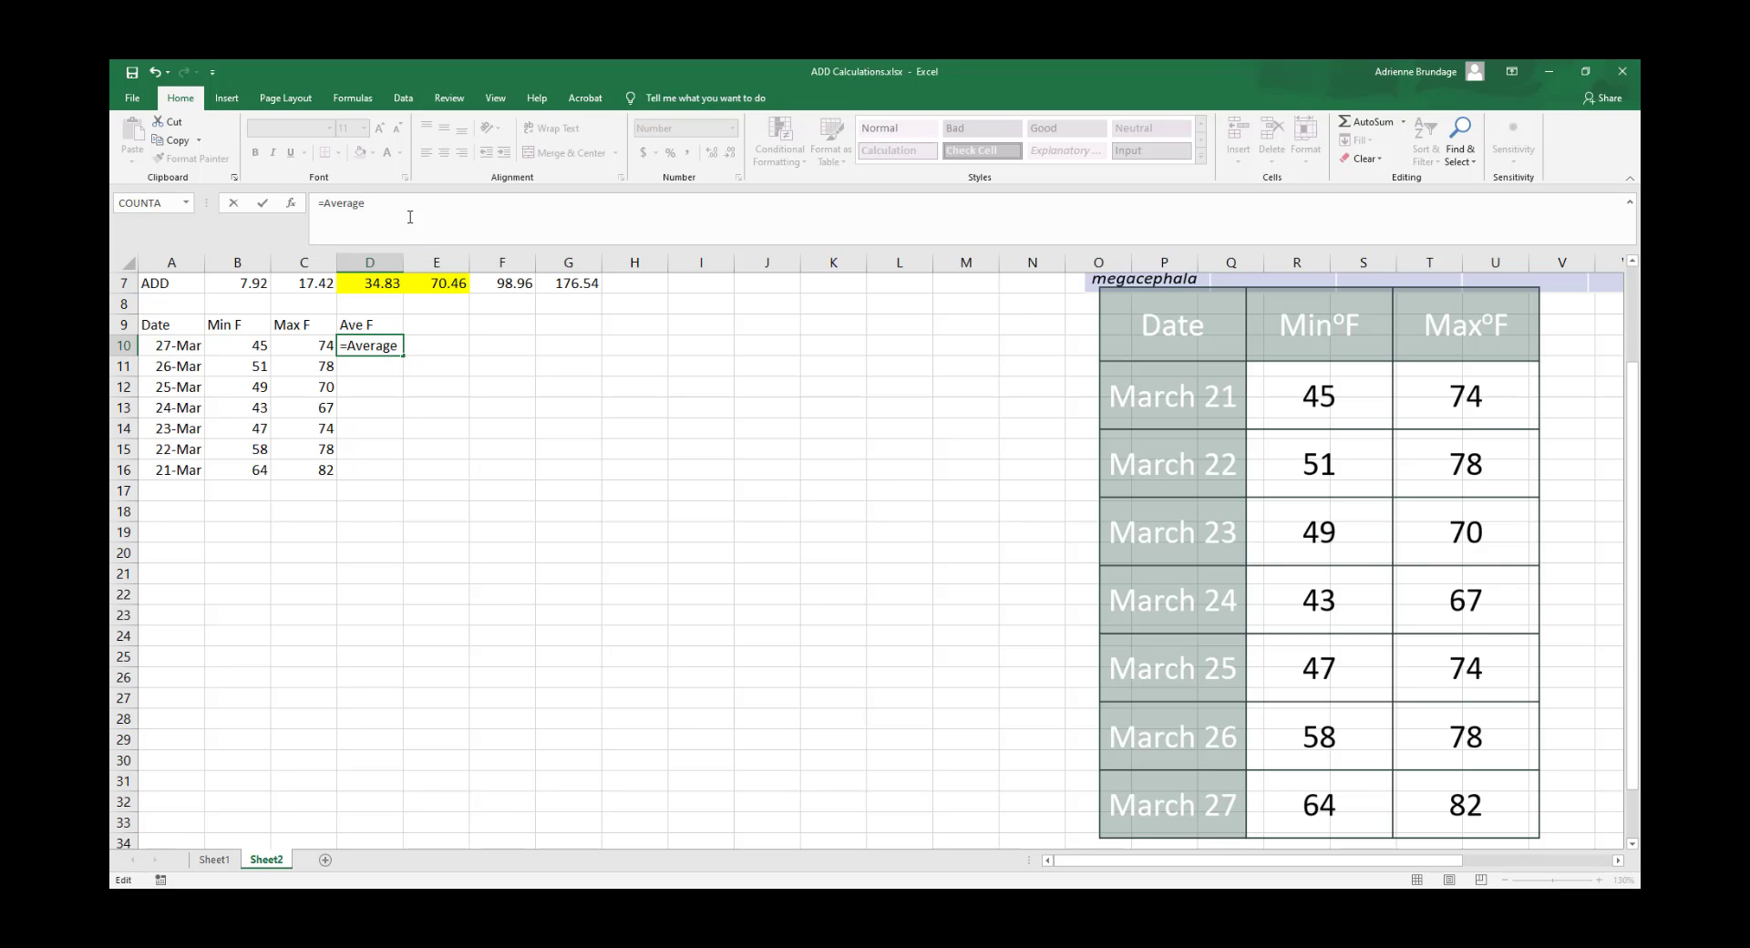
type("(")
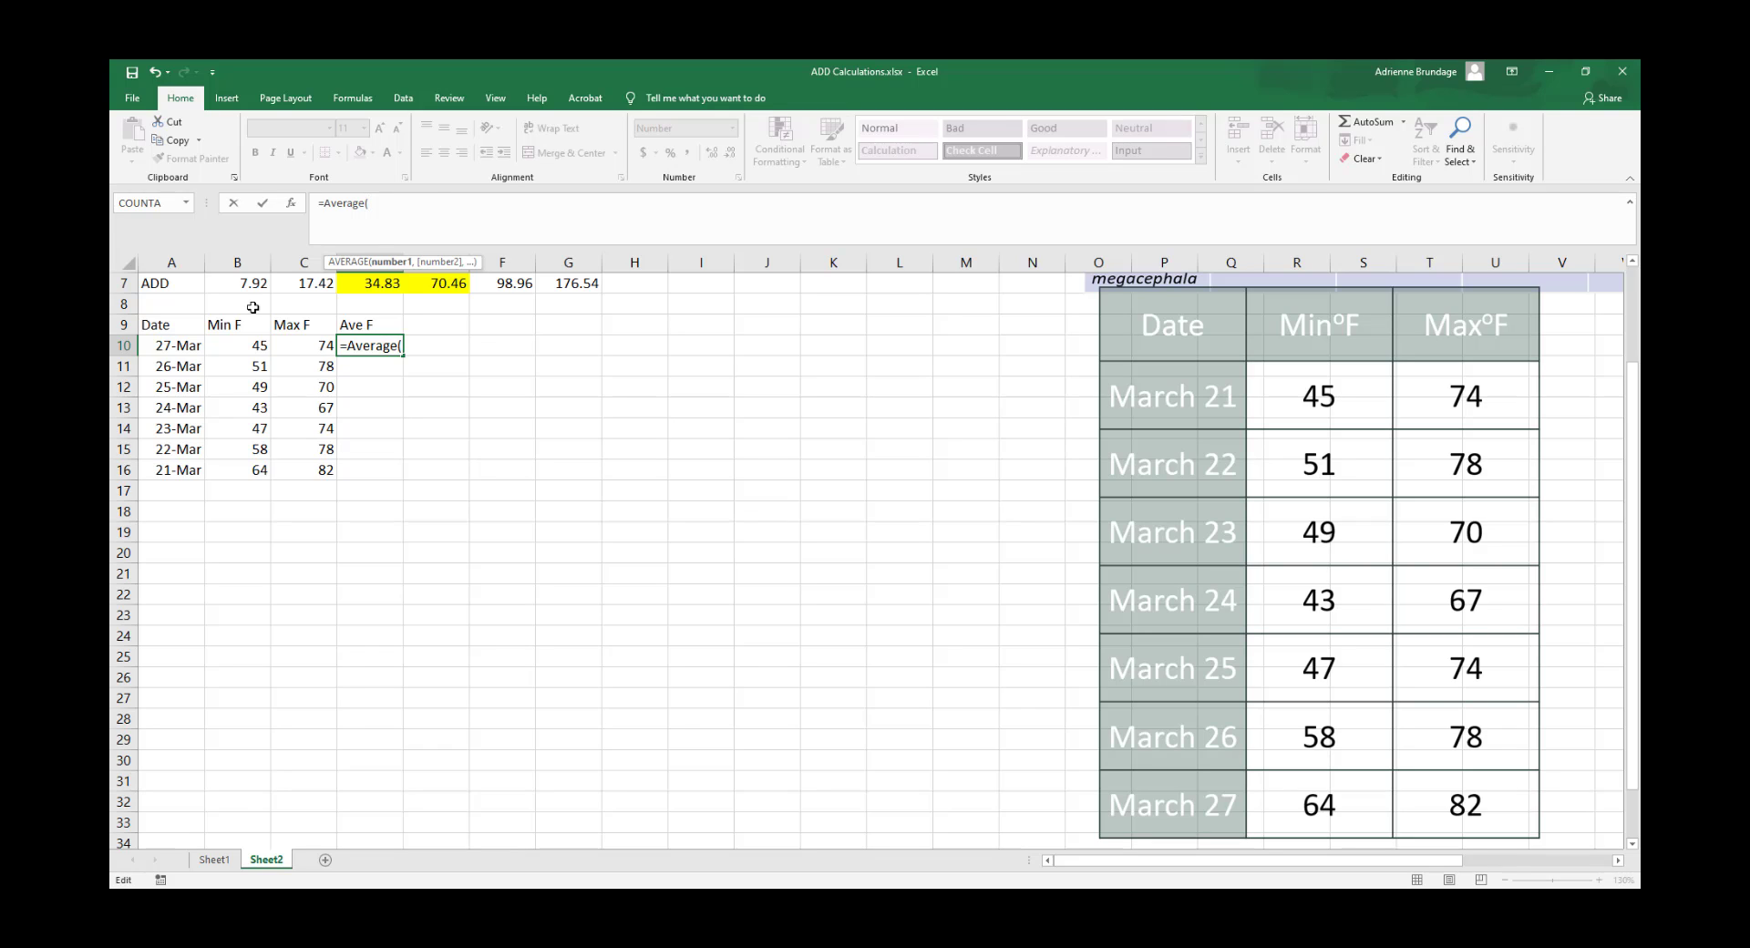
left_click(239, 347)
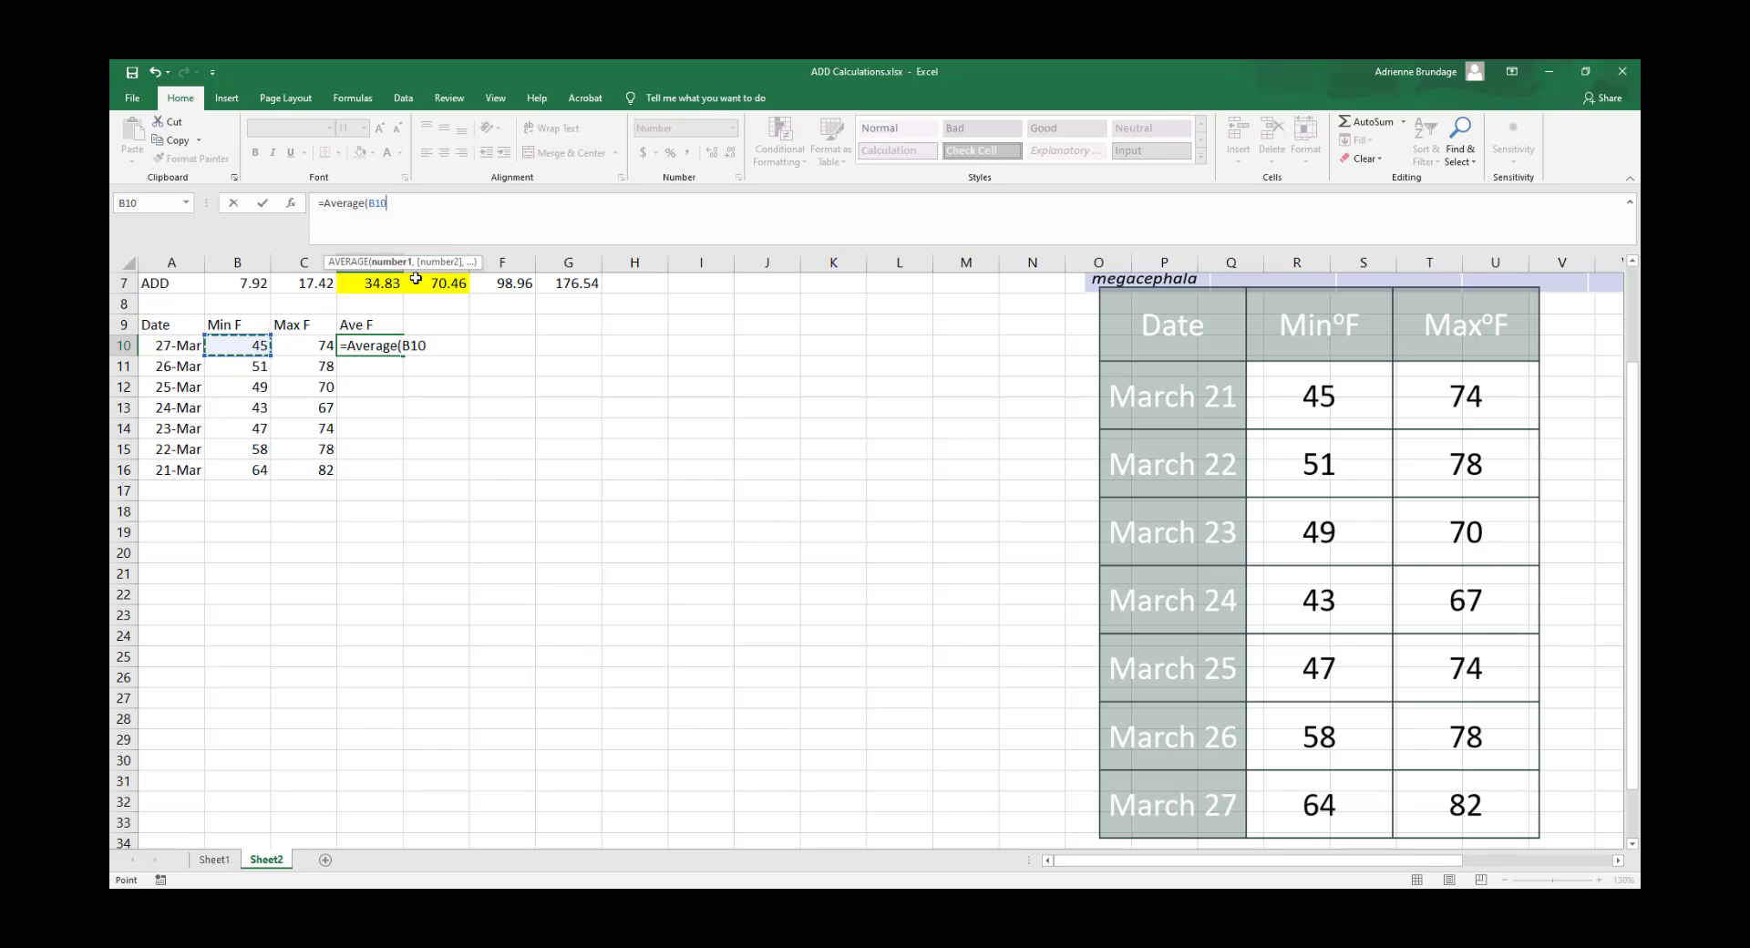
type(",")
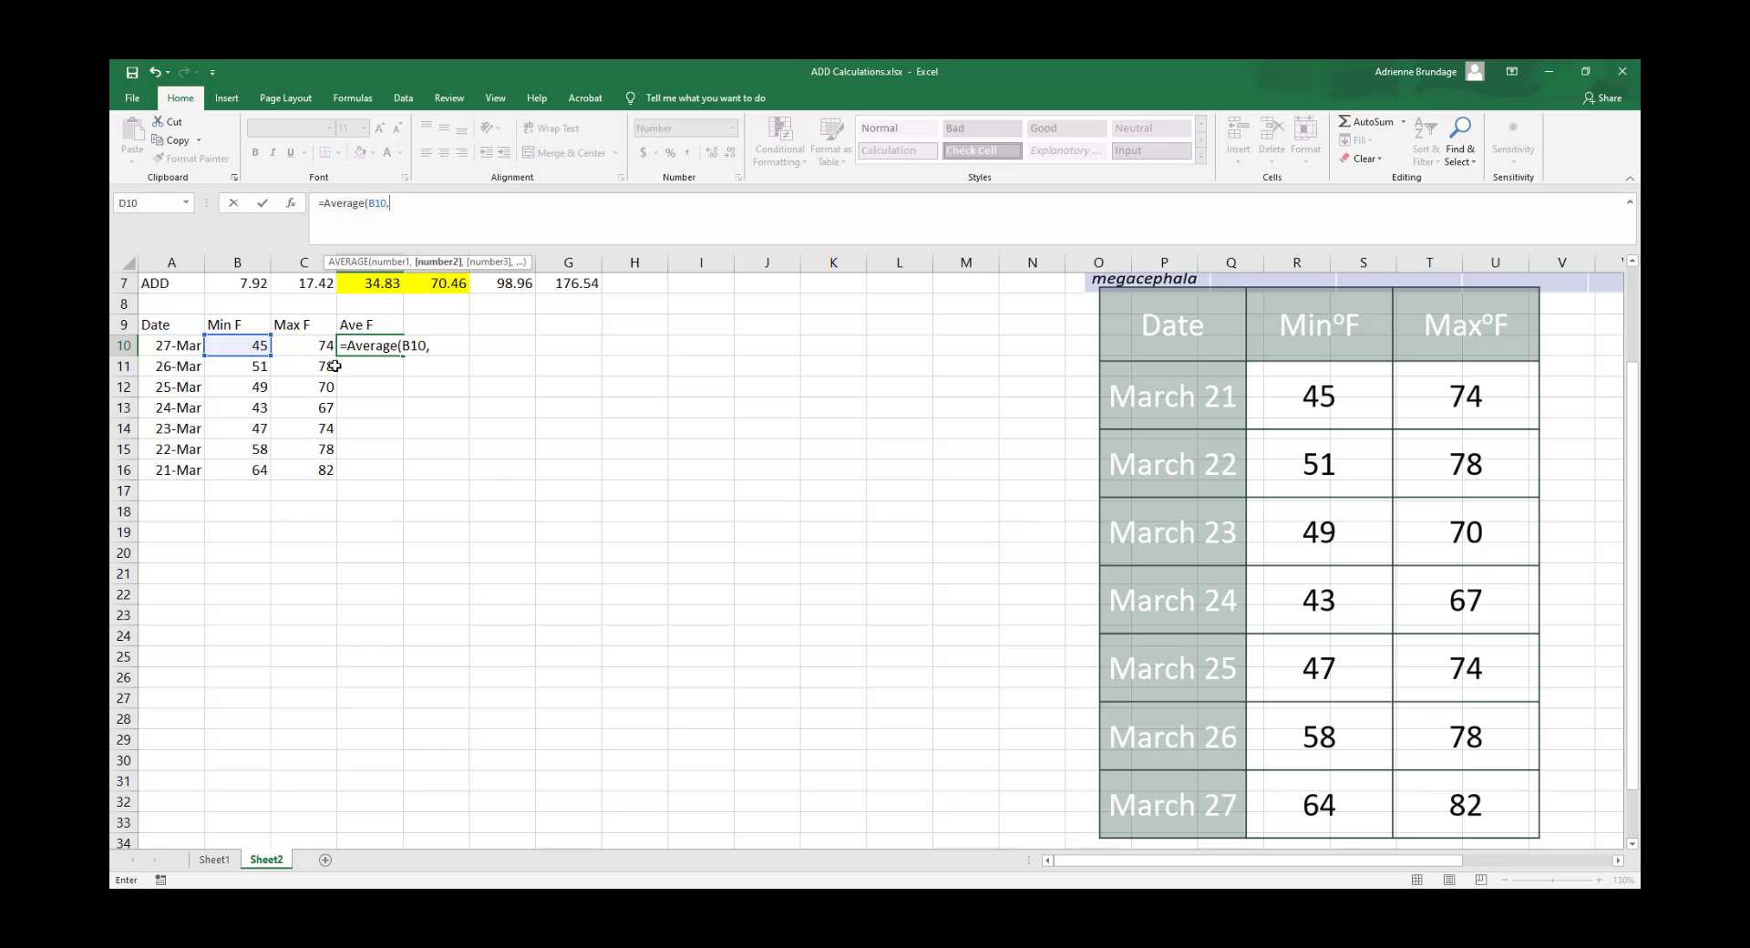
left_click(304, 346)
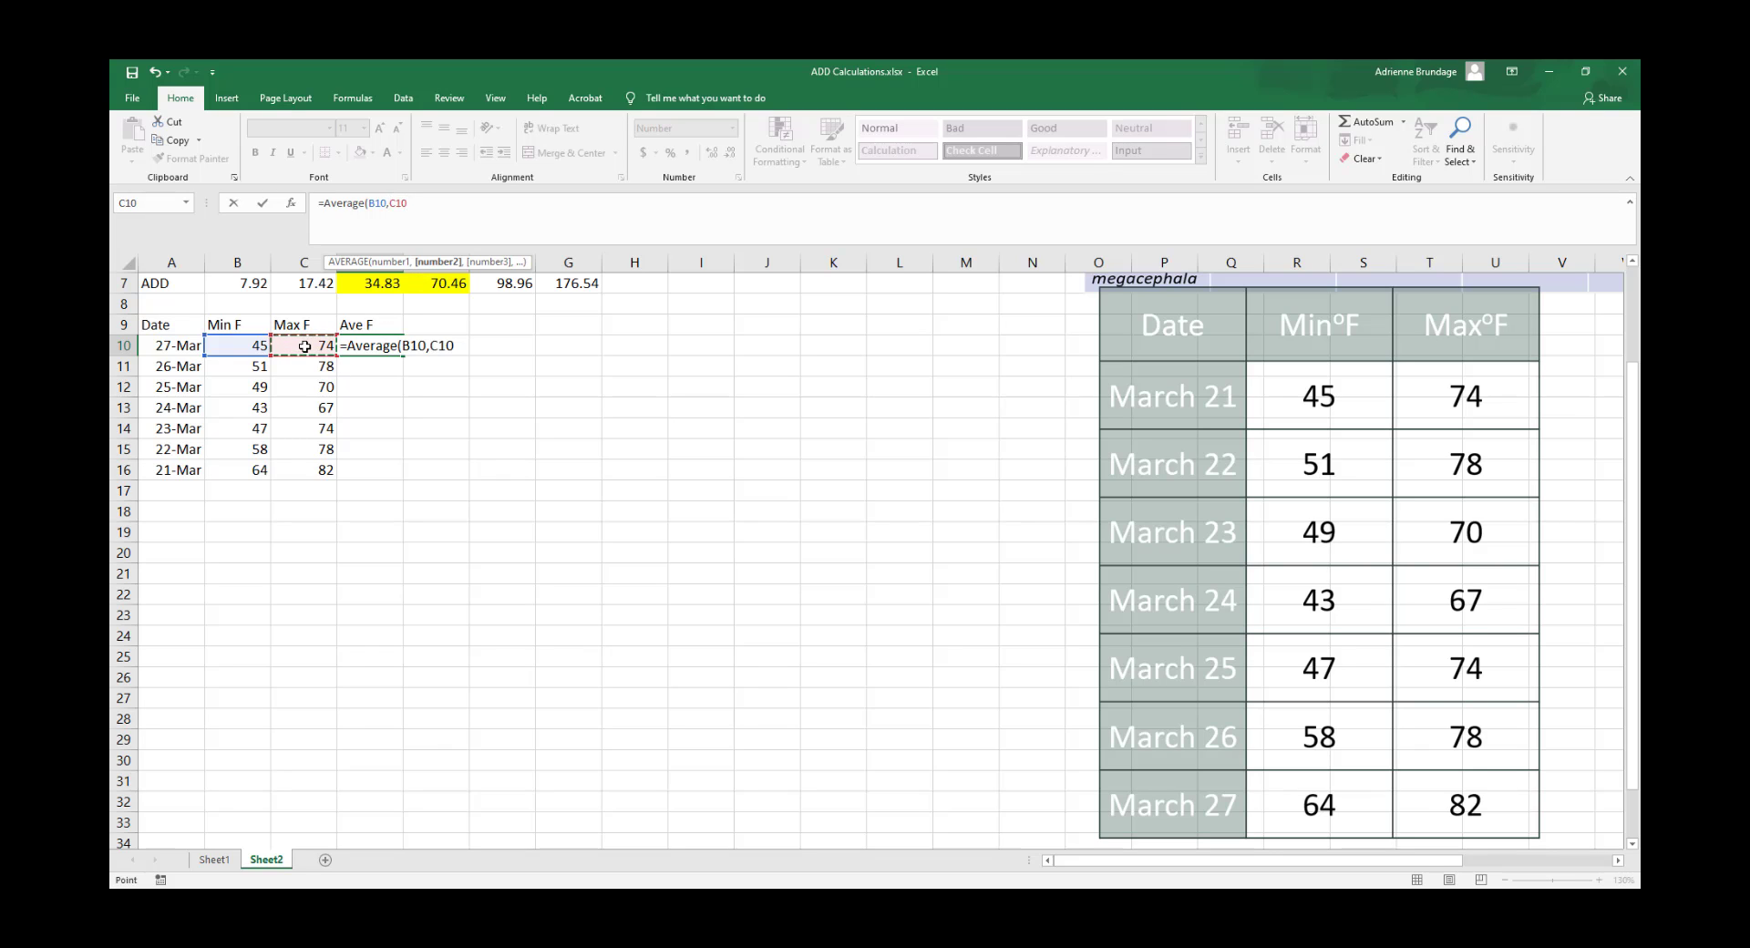
key("Return")
left_click(386, 345)
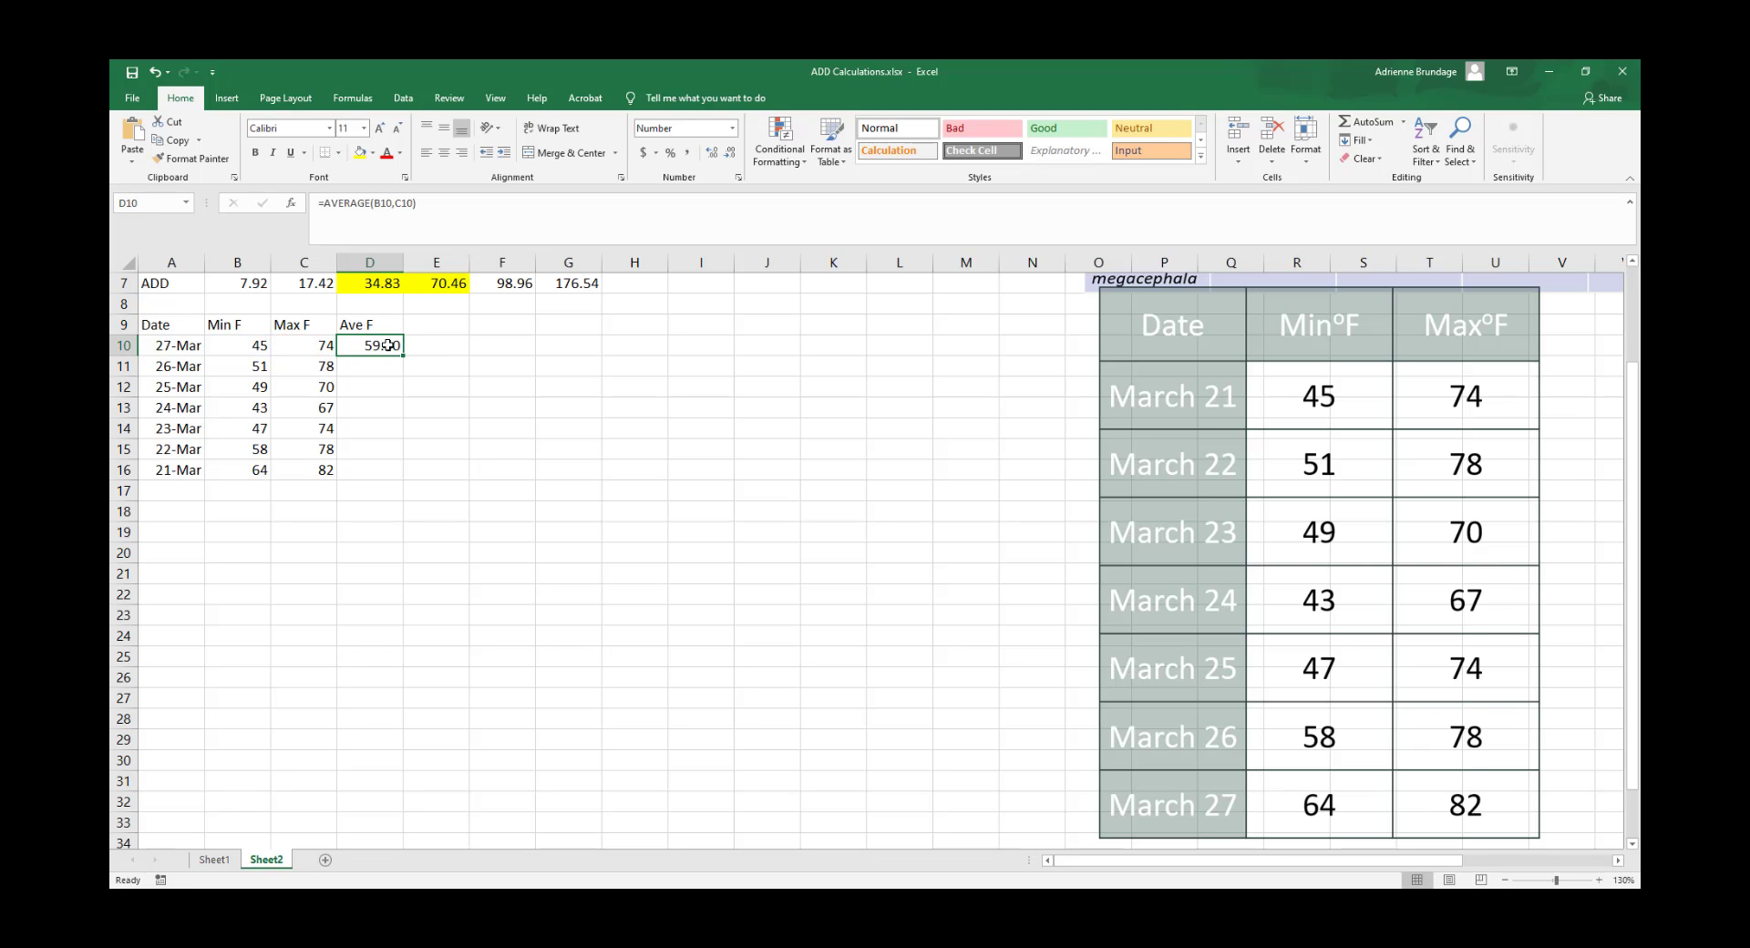
left_click(383, 372)
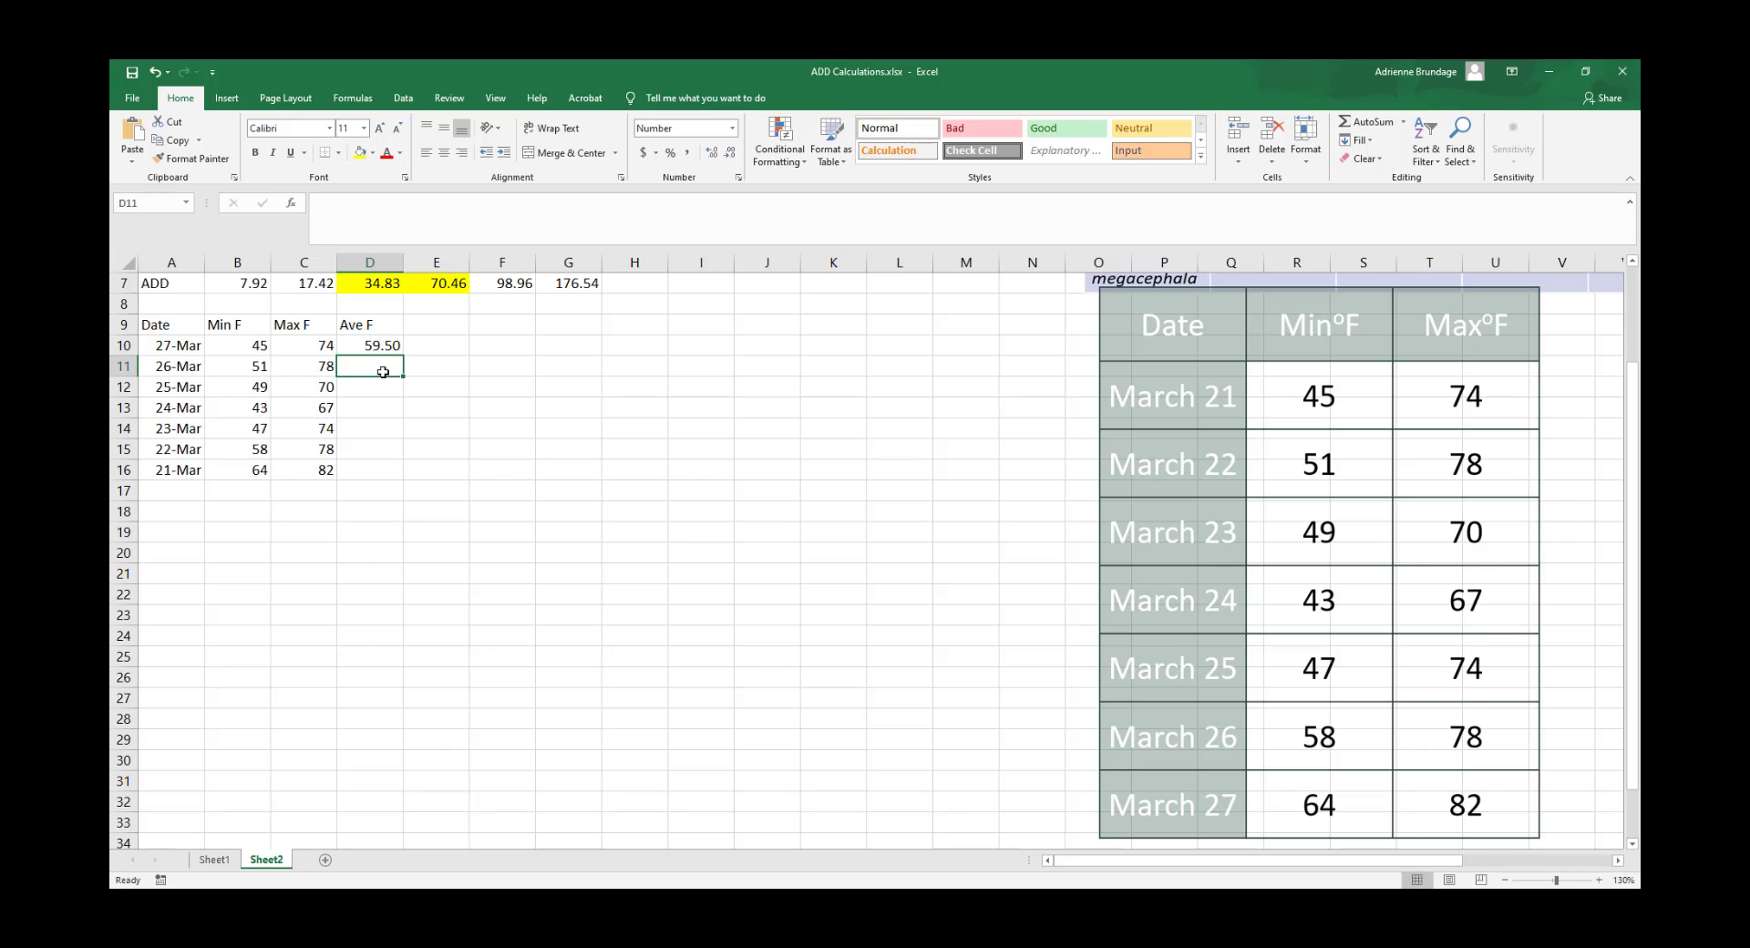
type("=Average(")
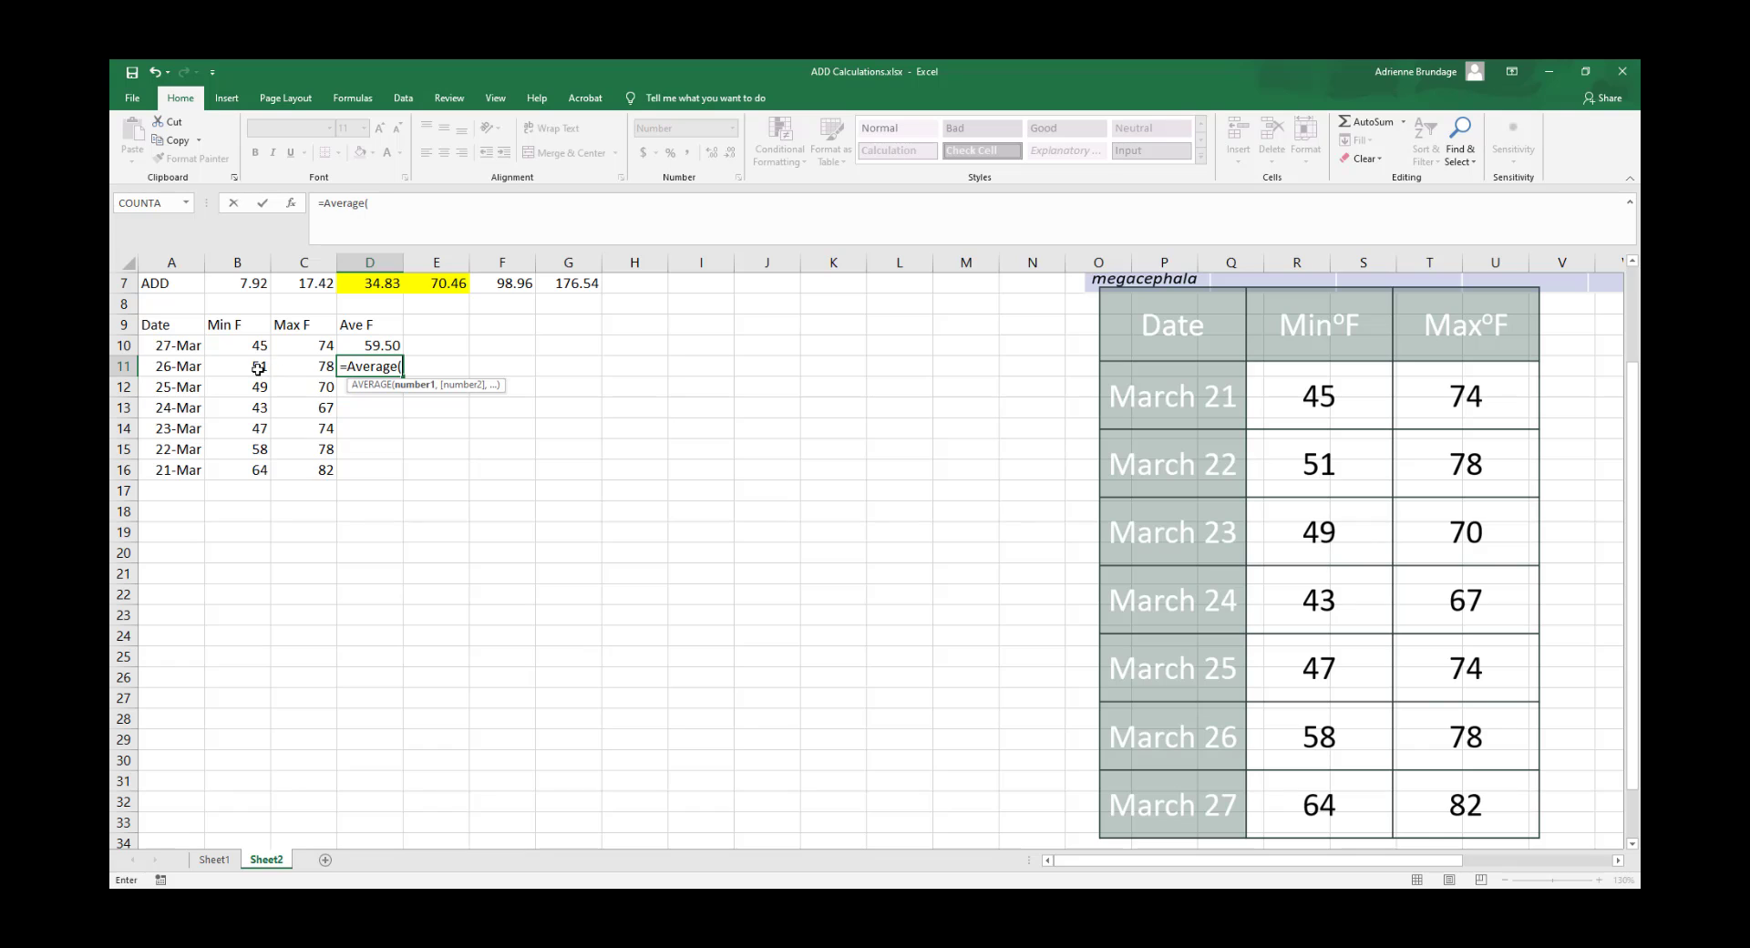
left_click_drag(255, 365, 299, 366)
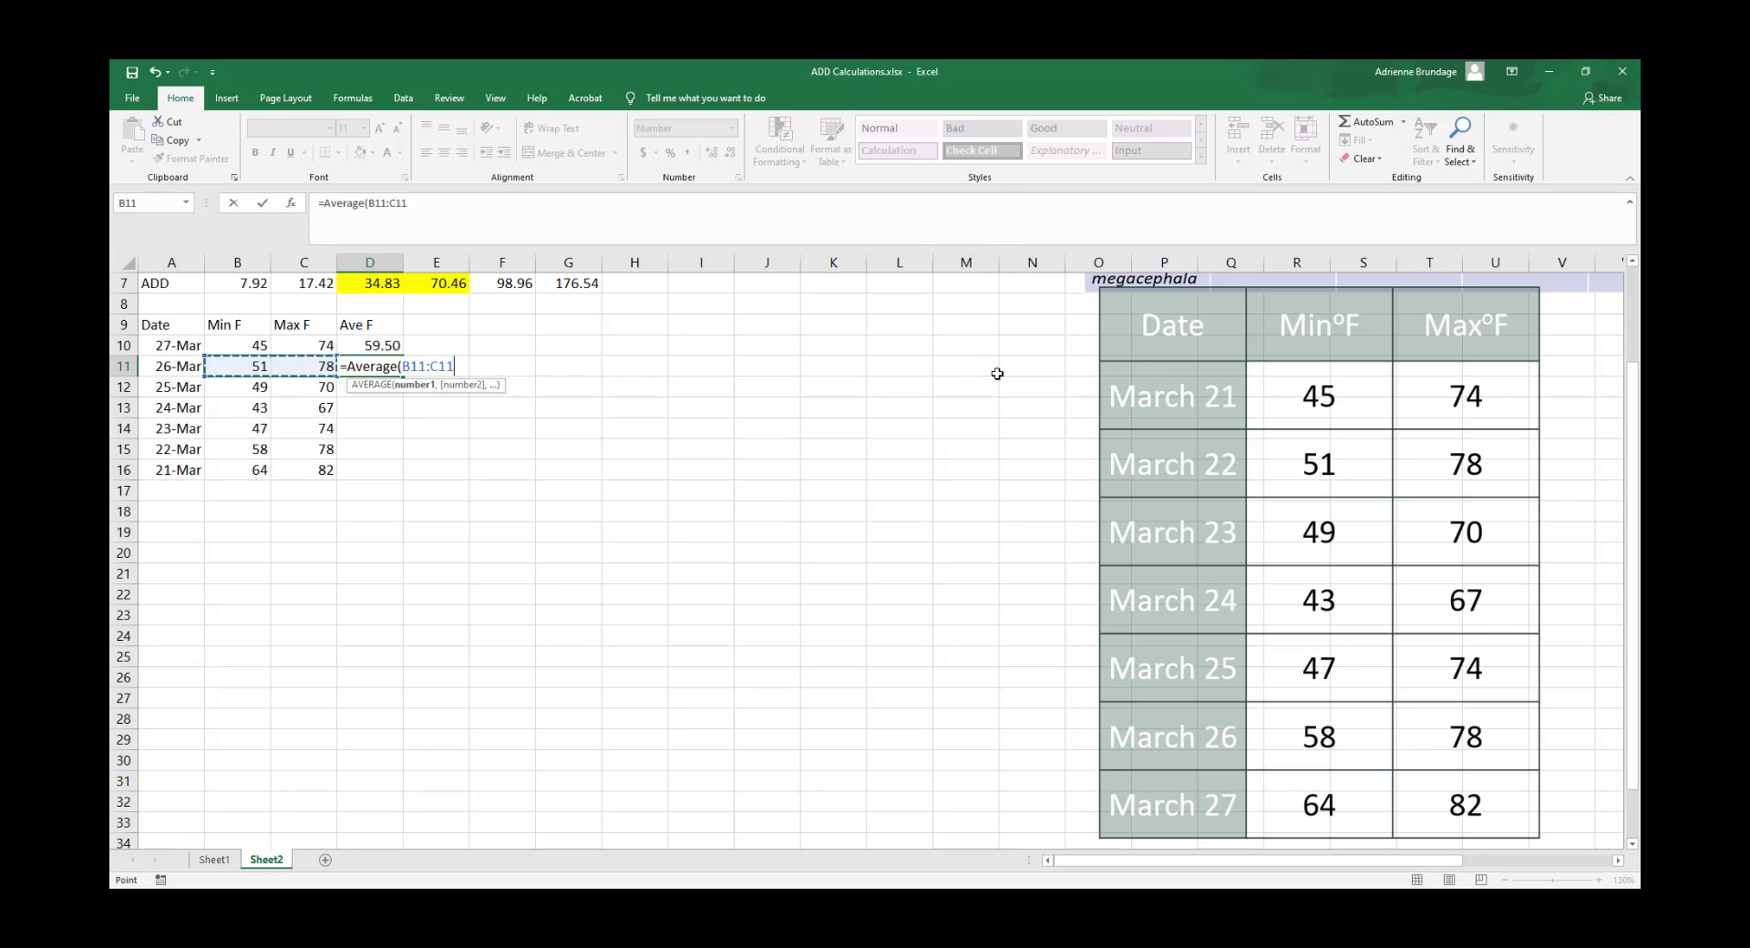
left_click(443, 365)
key("BackSpace")
type("M")
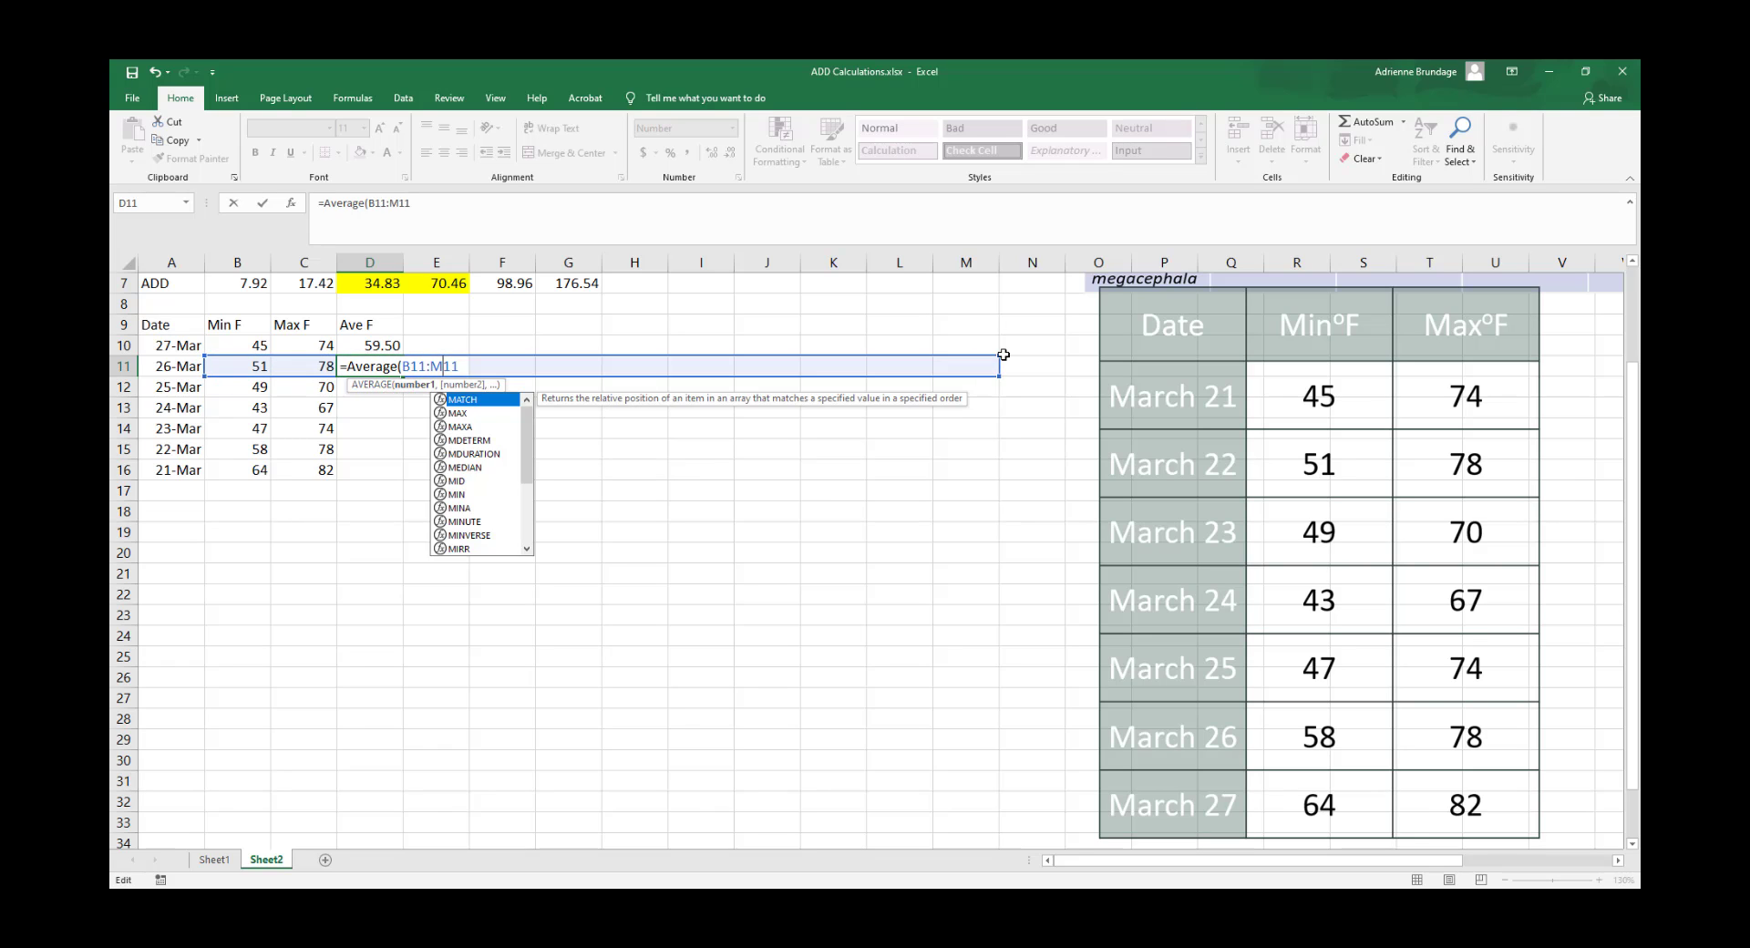
key("BackSpace")
type("C")
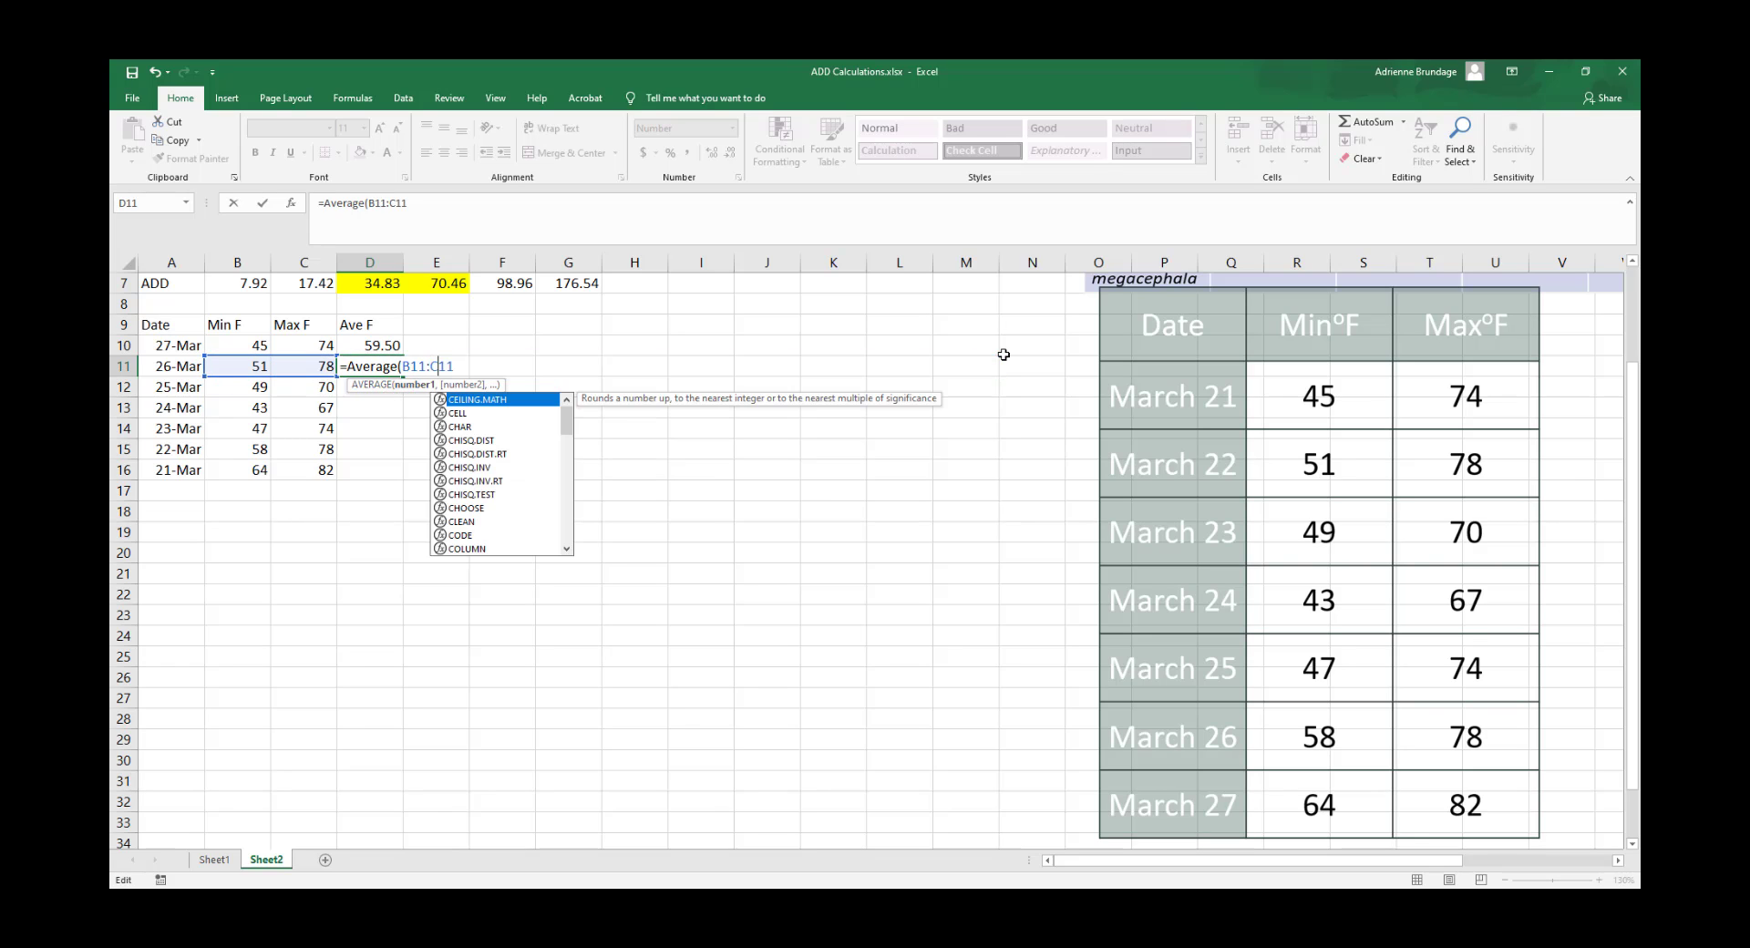
key("Escape")
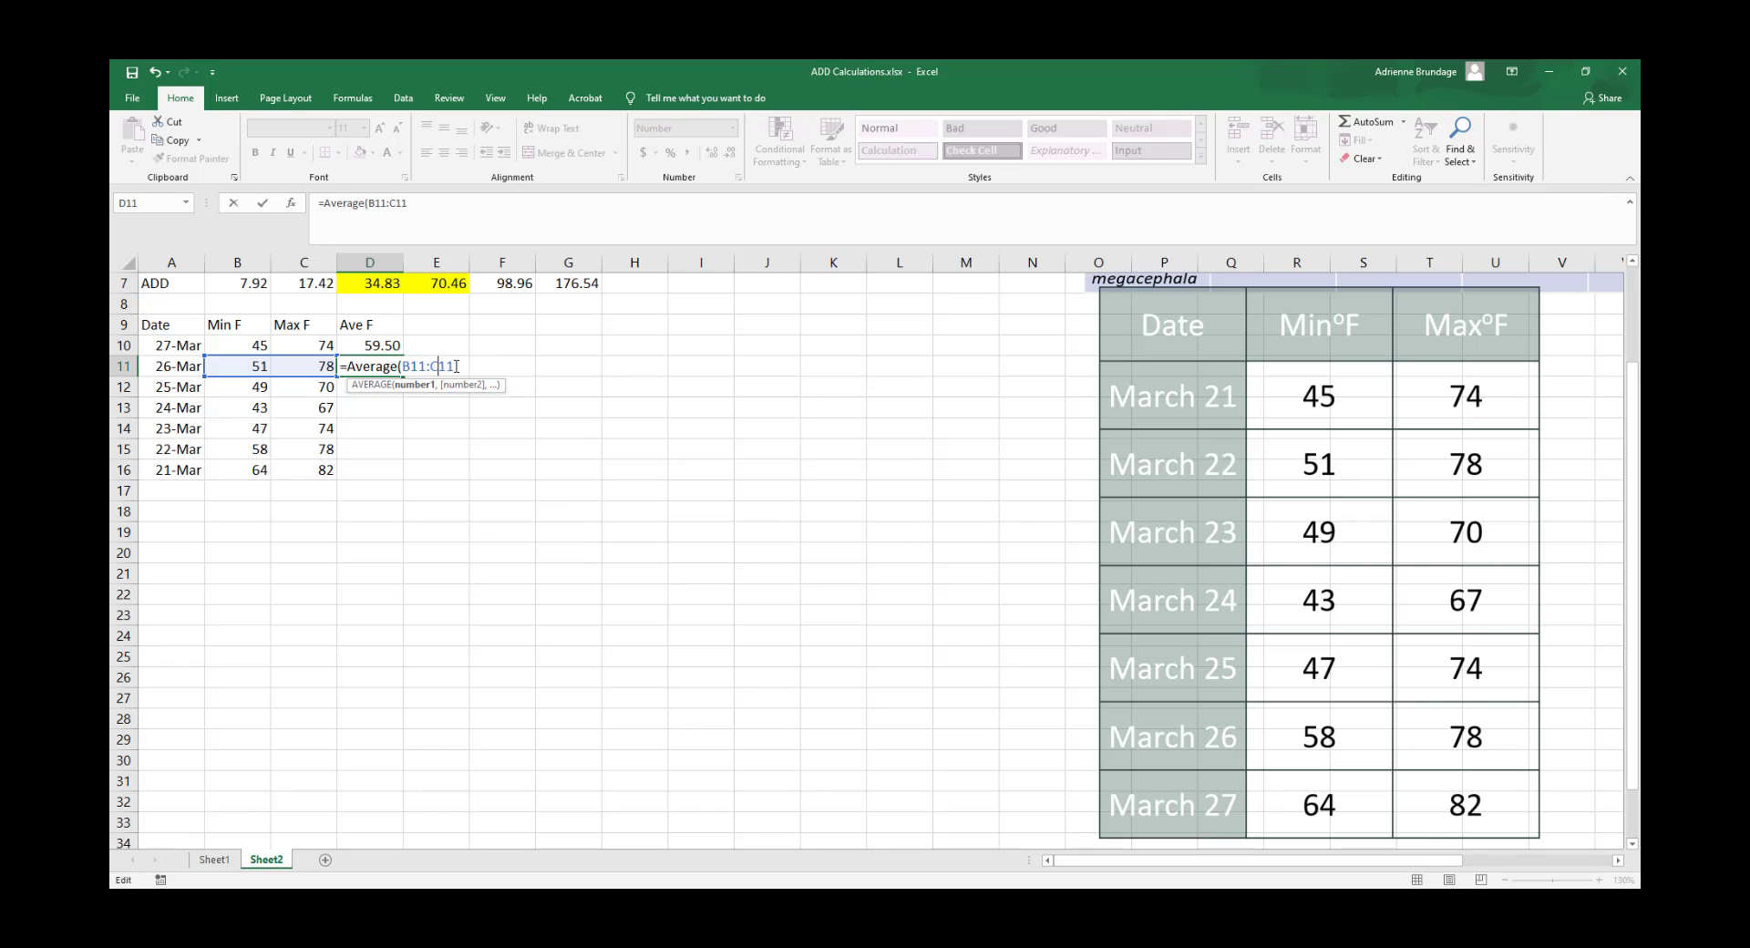
key("ctrl+Return")
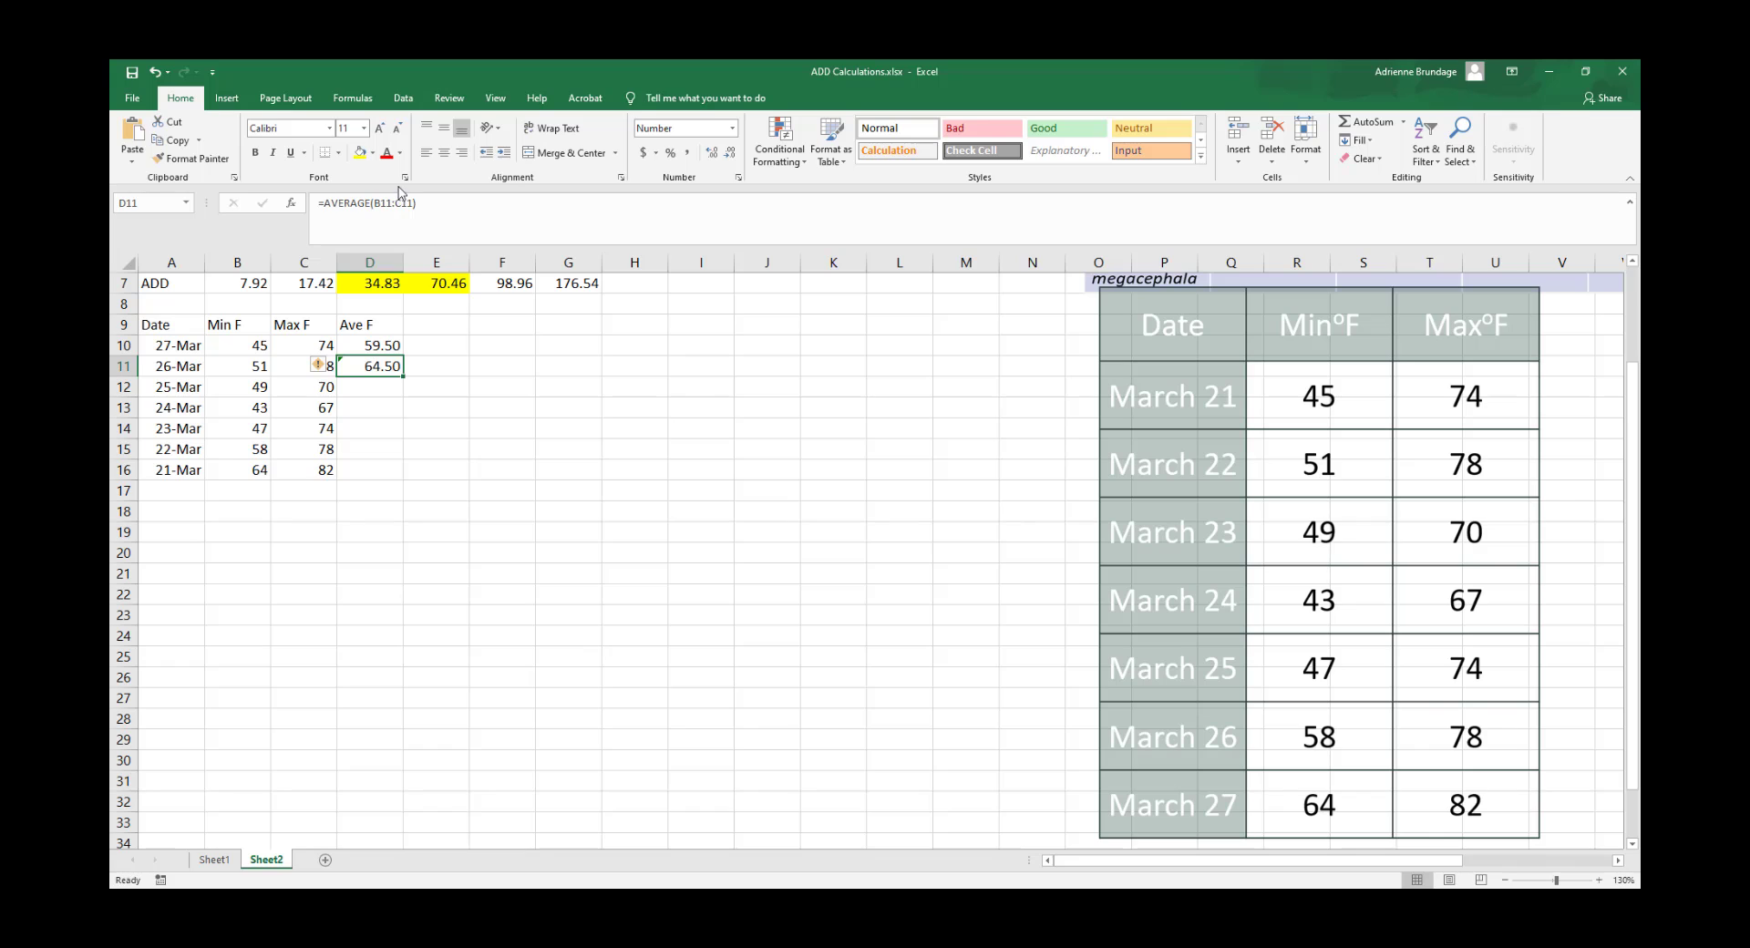
left_click(427, 202)
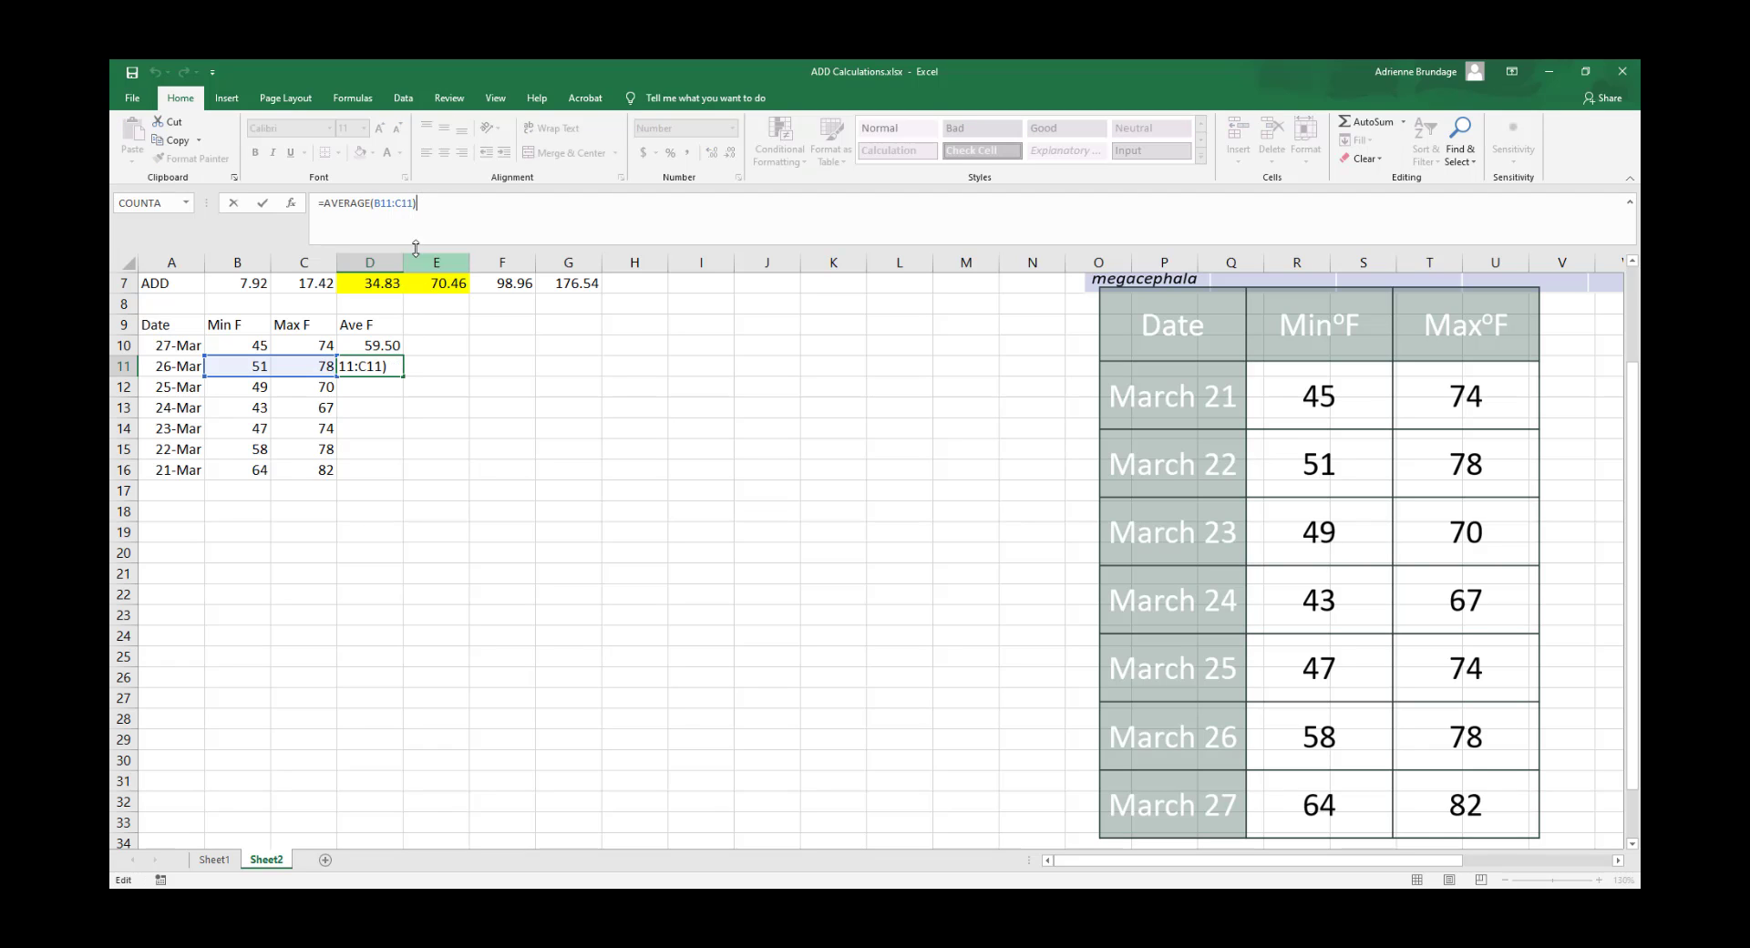
left_click_drag(432, 202, 252, 196)
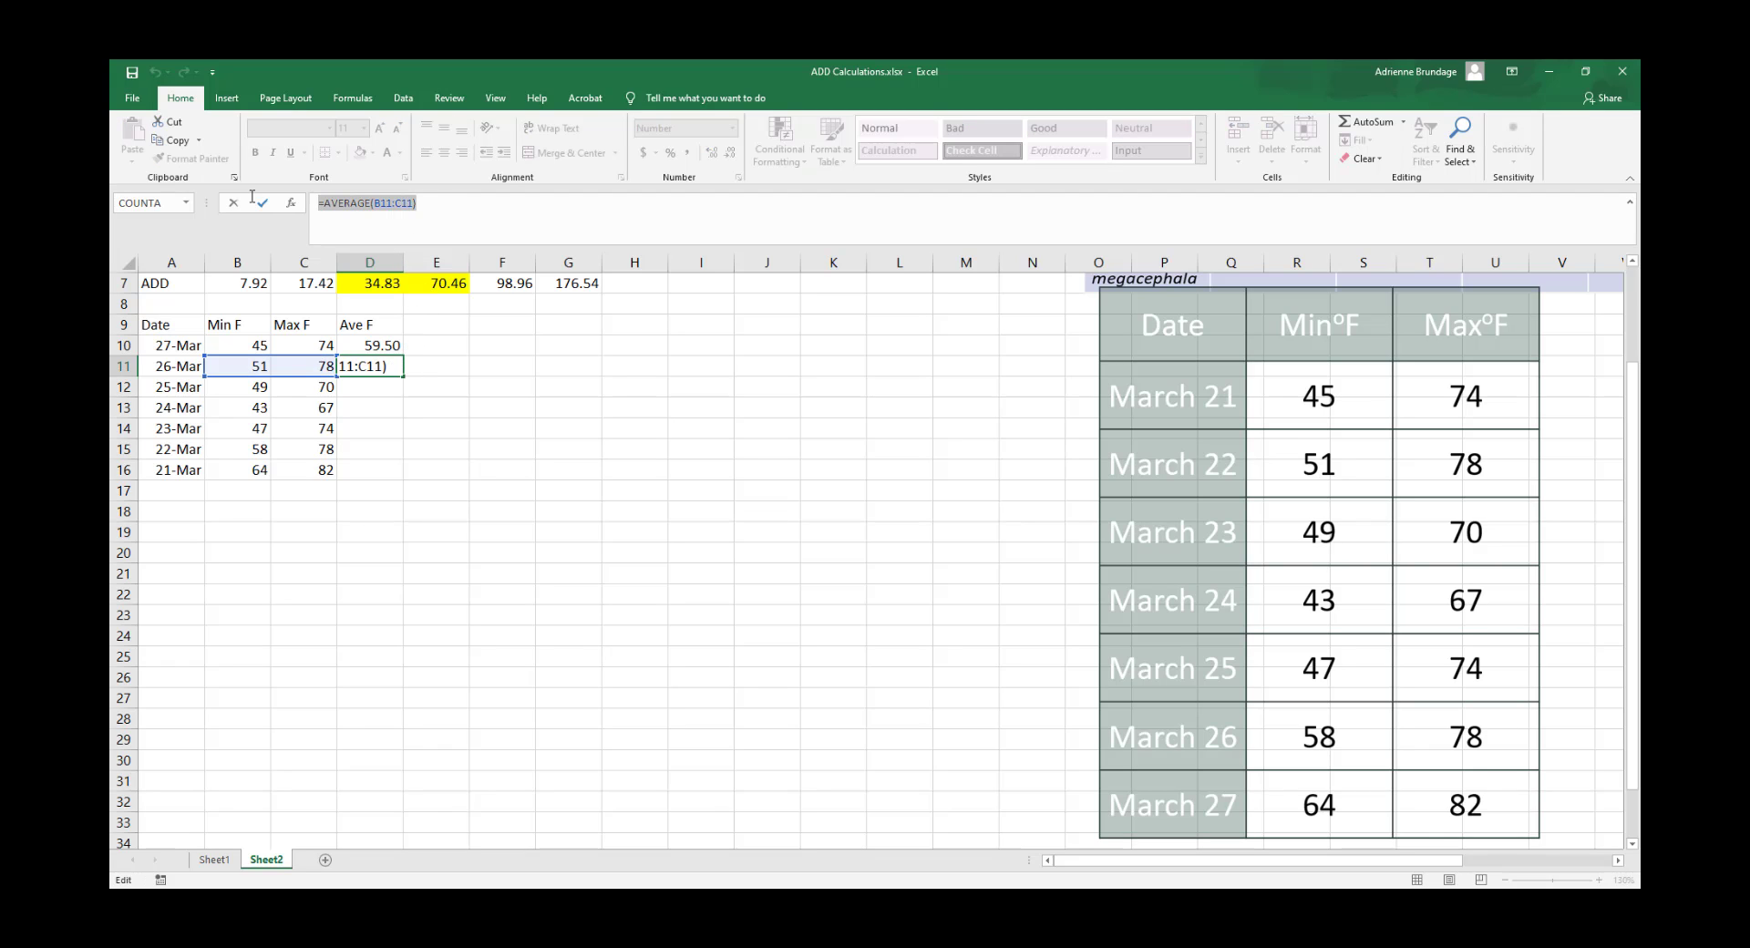
key("Delete")
left_click(429, 375)
left_click(395, 344)
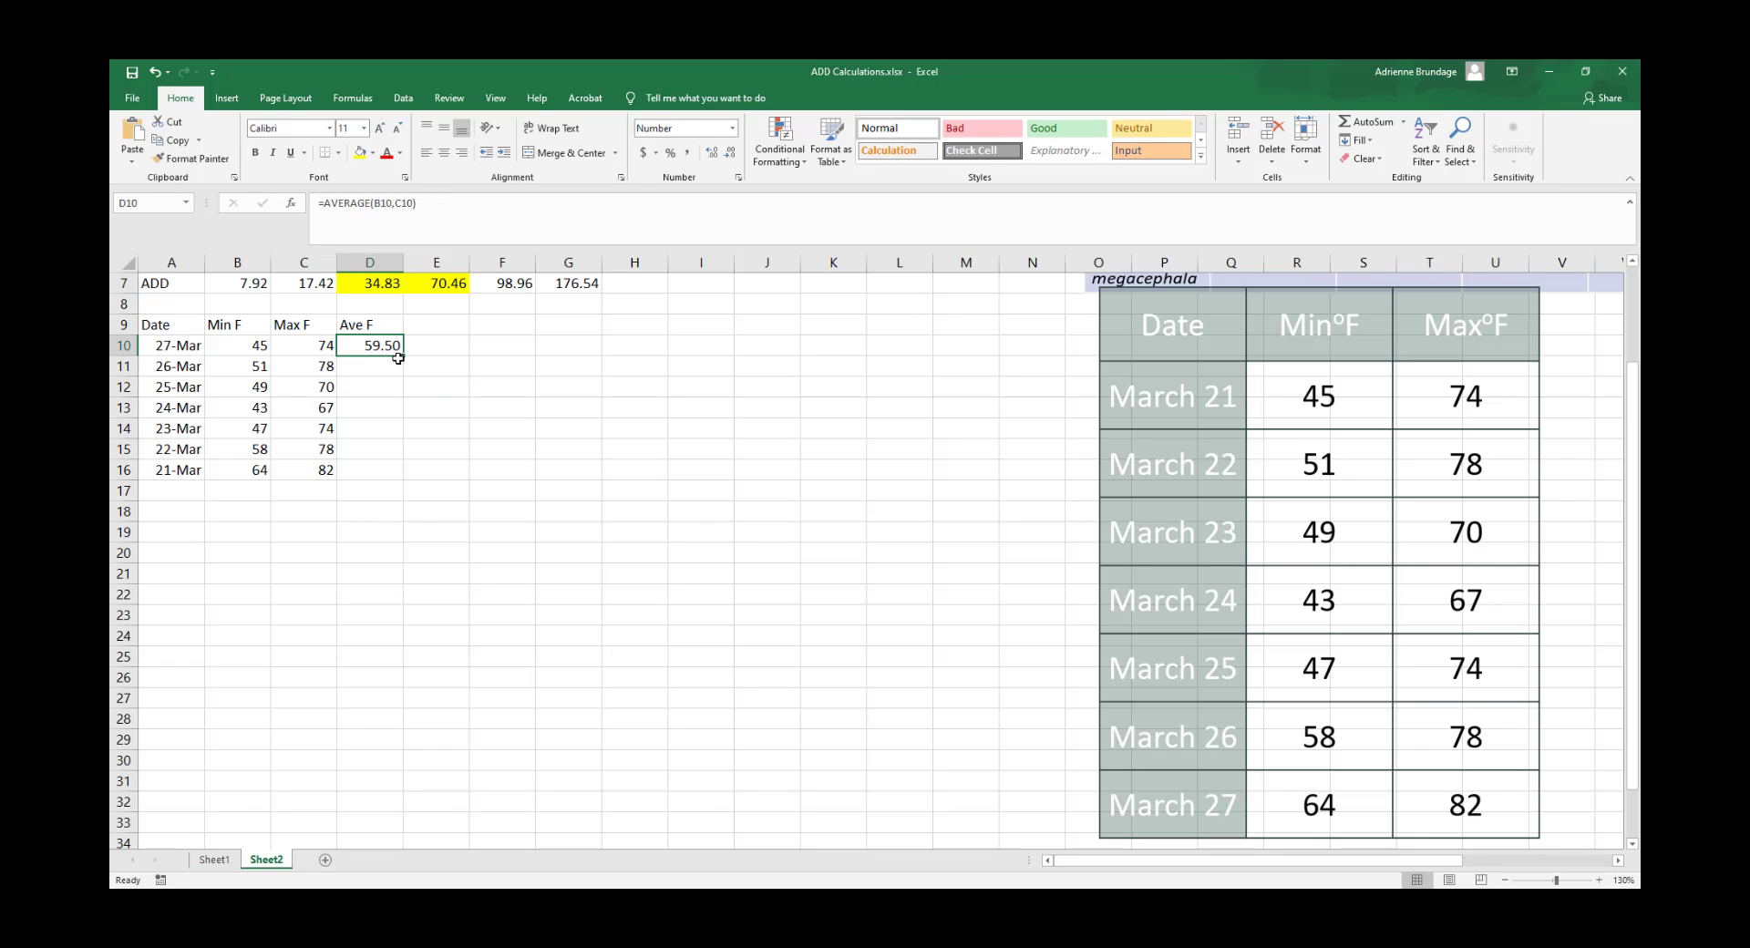
Fill the D10 average formula down through D16
left_click_drag(403, 355, 402, 482)
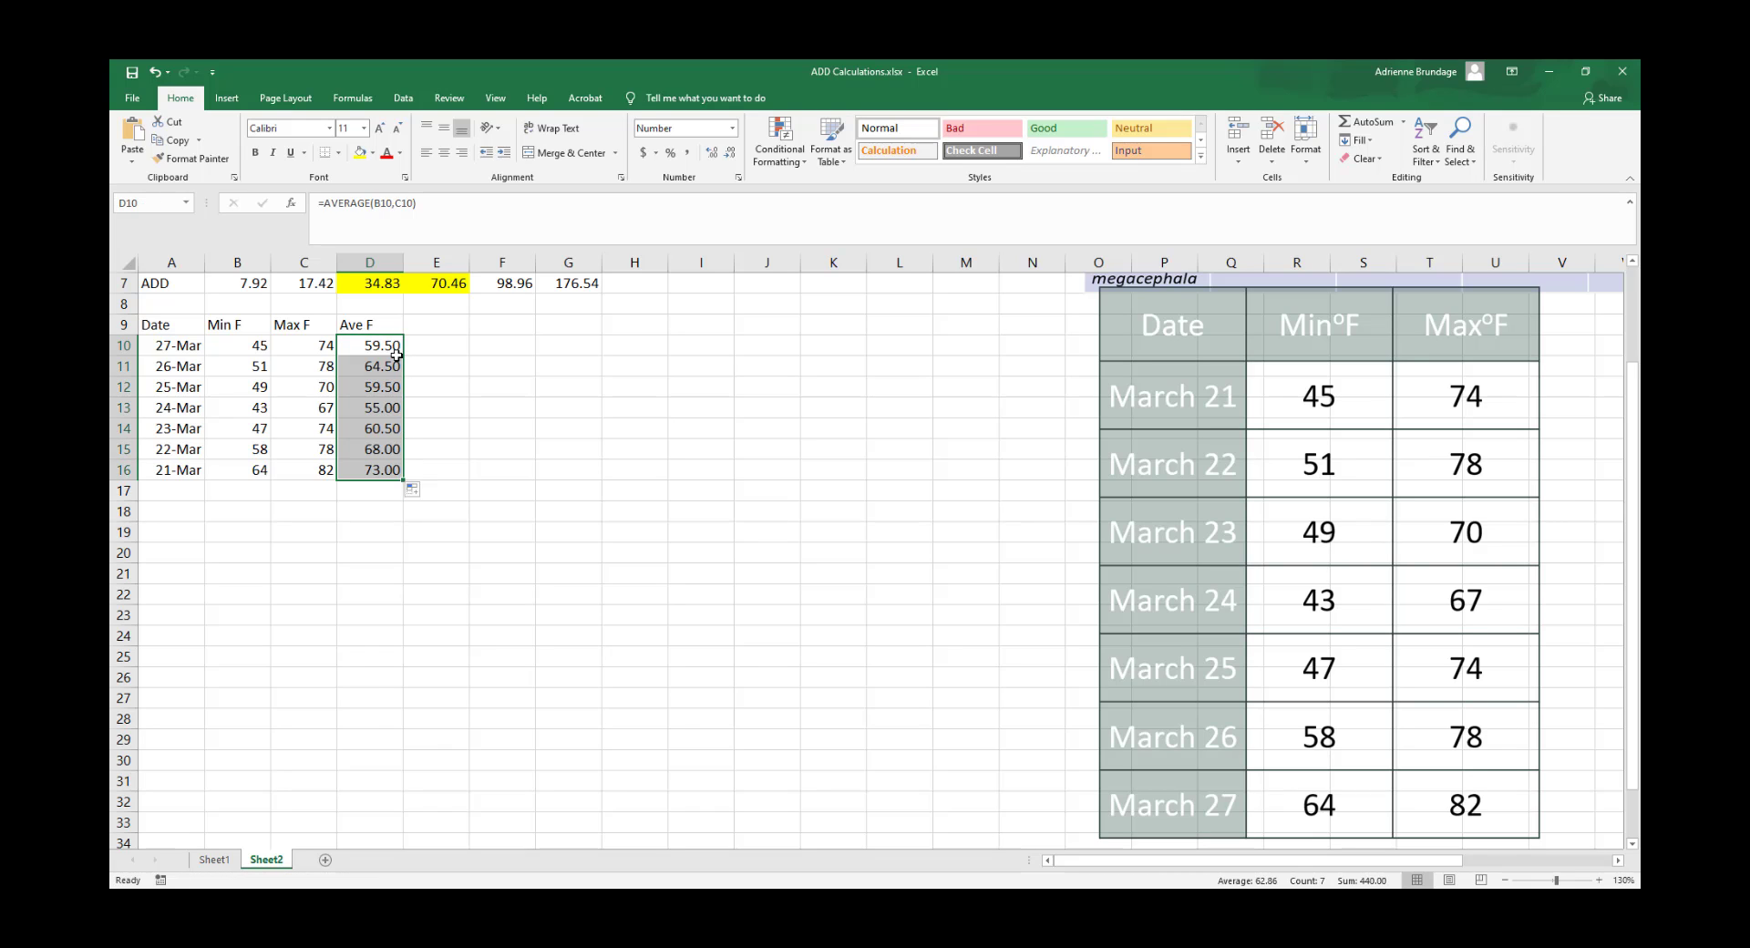
left_click(473, 369)
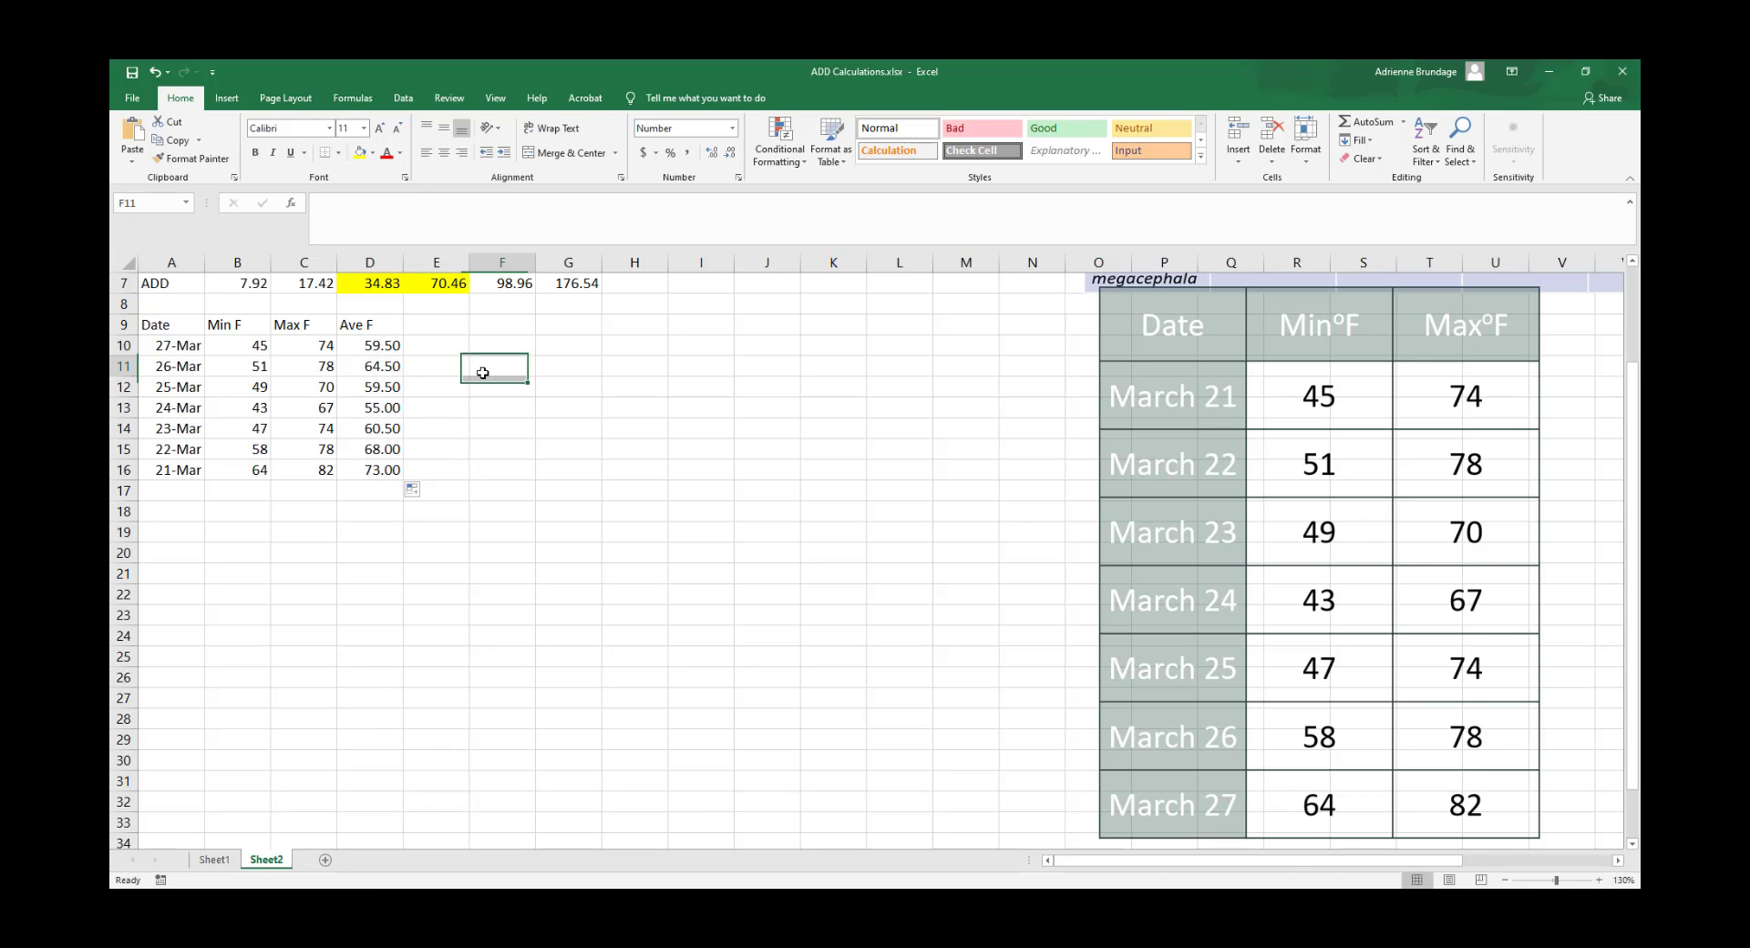
left_click(389, 367)
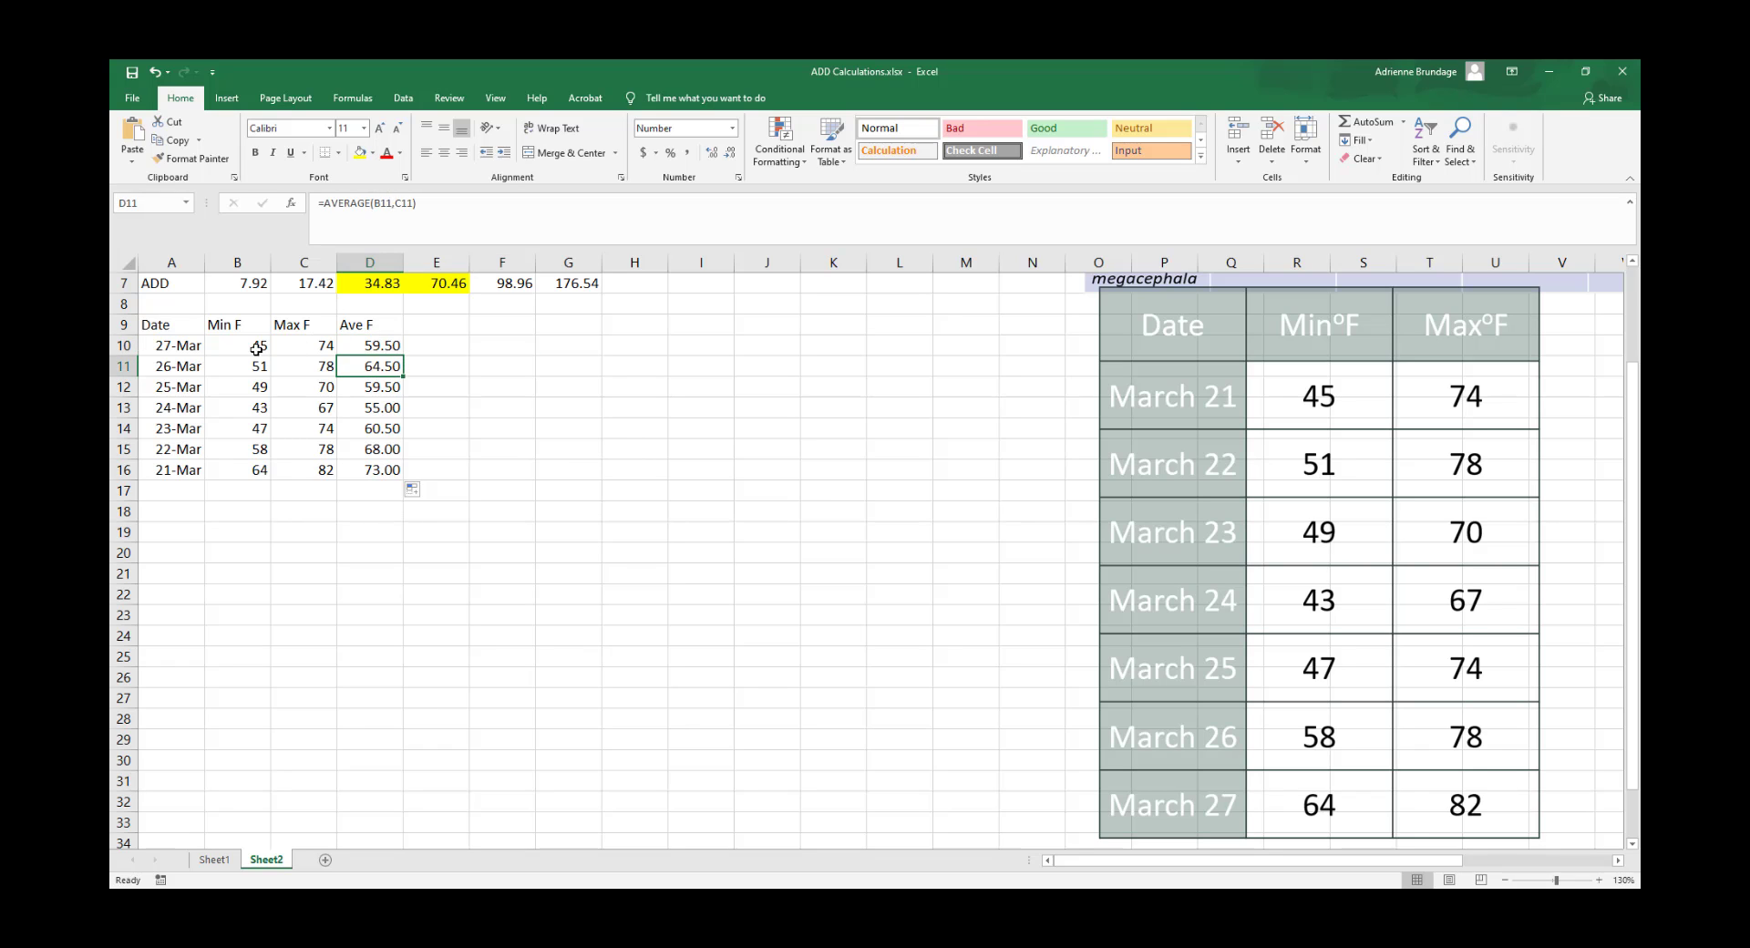
left_click(306, 369)
Check that the copied averages each use their own row's Min F and Max F
left_click(377, 366)
left_click(395, 202)
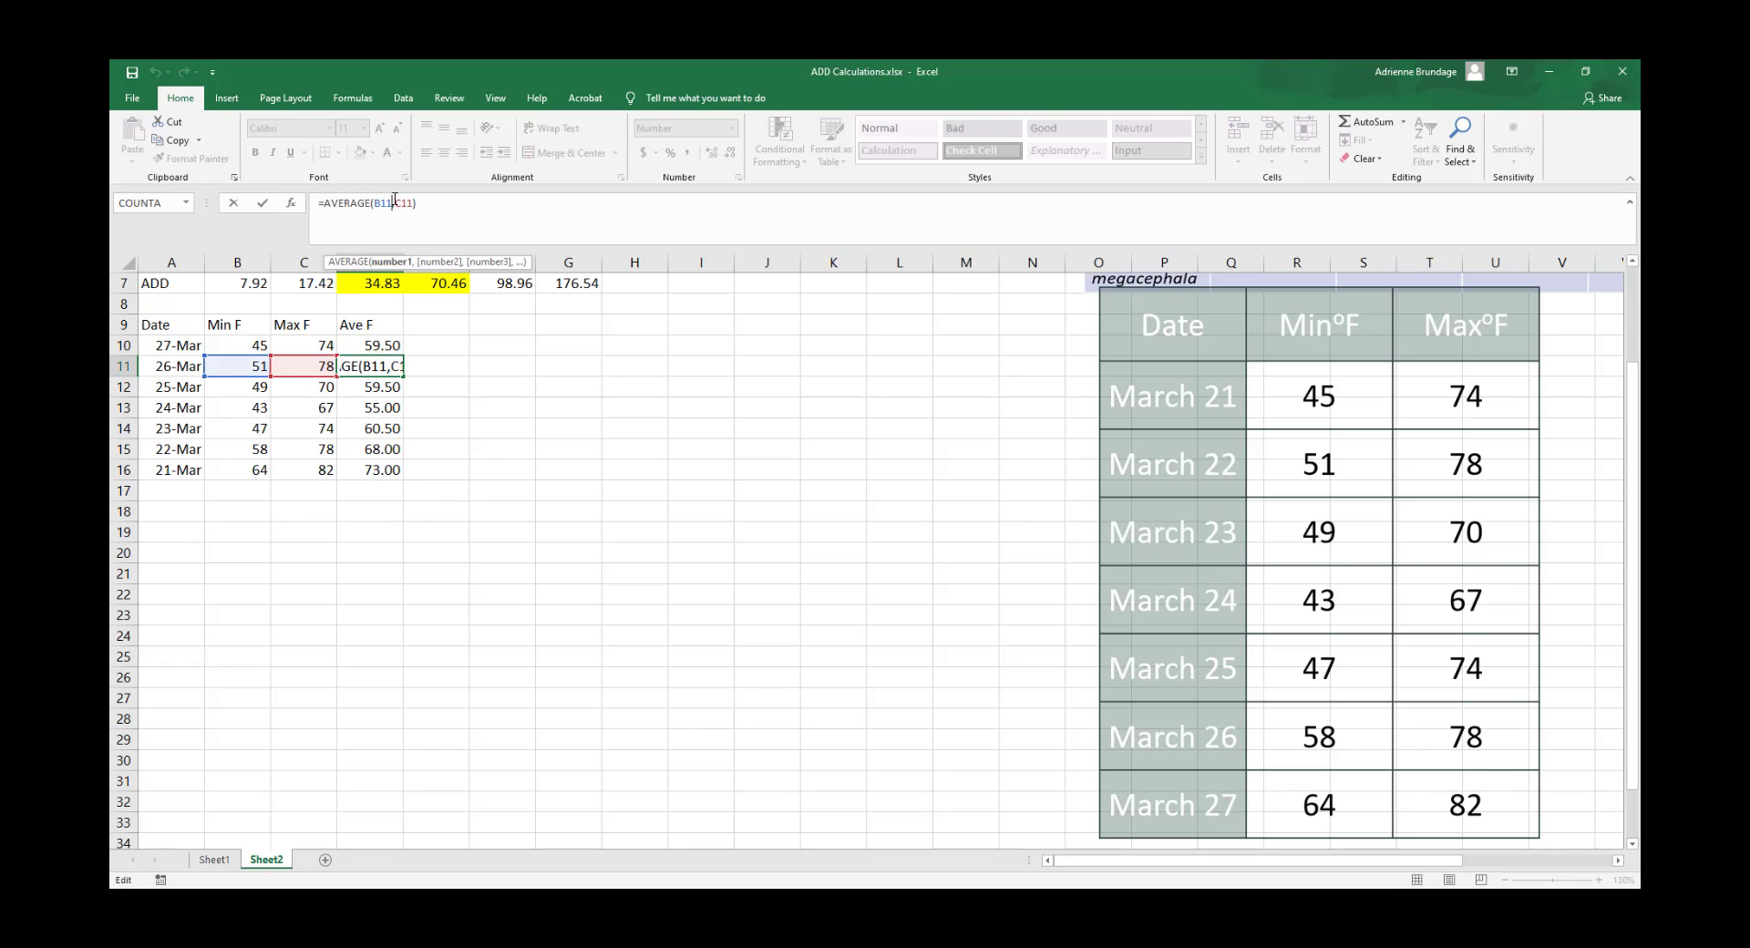
key("Return")
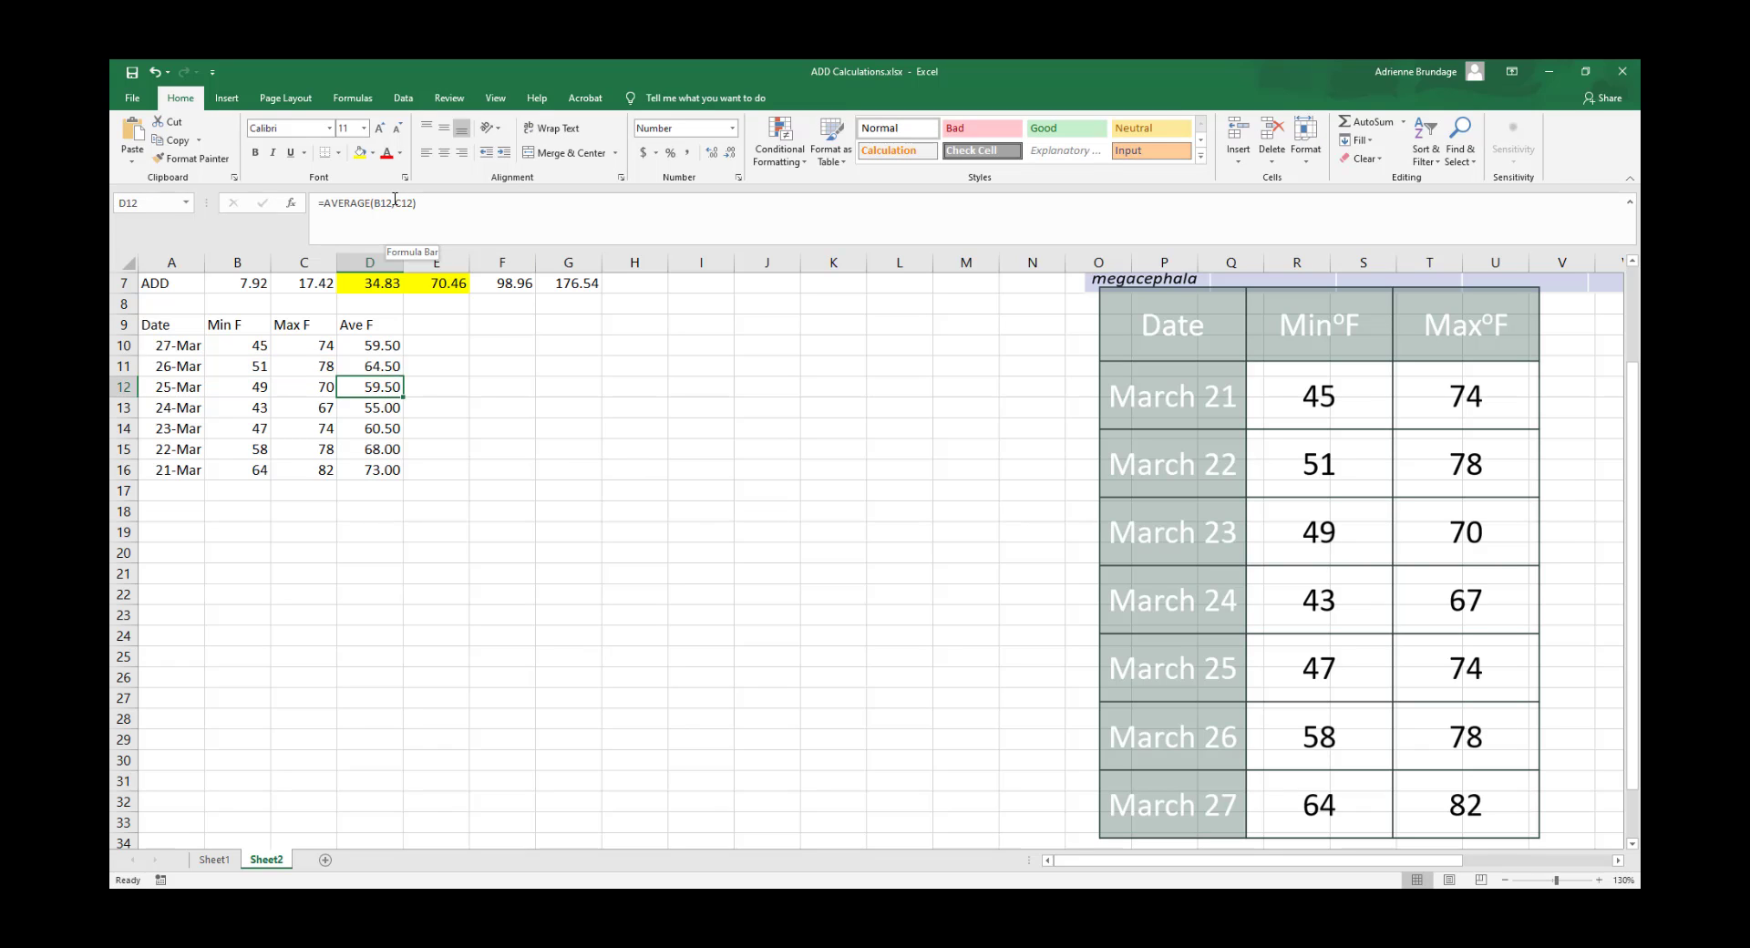
key("Down")
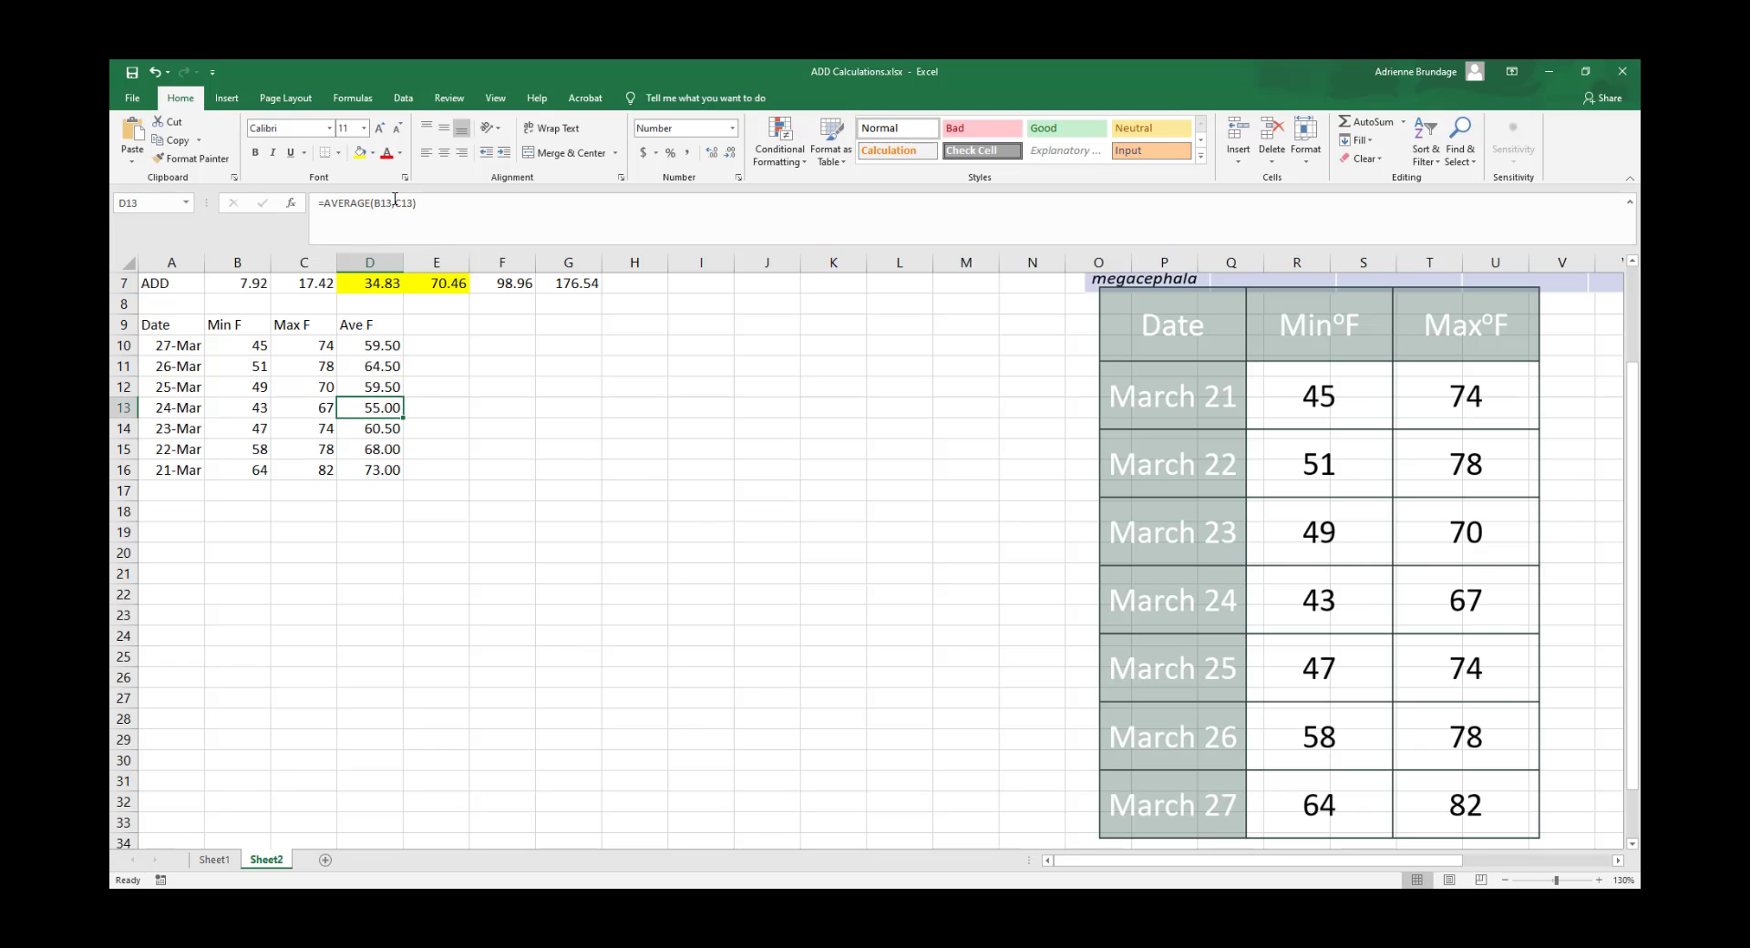
left_click(457, 345)
left_click(457, 427)
left_click(457, 469)
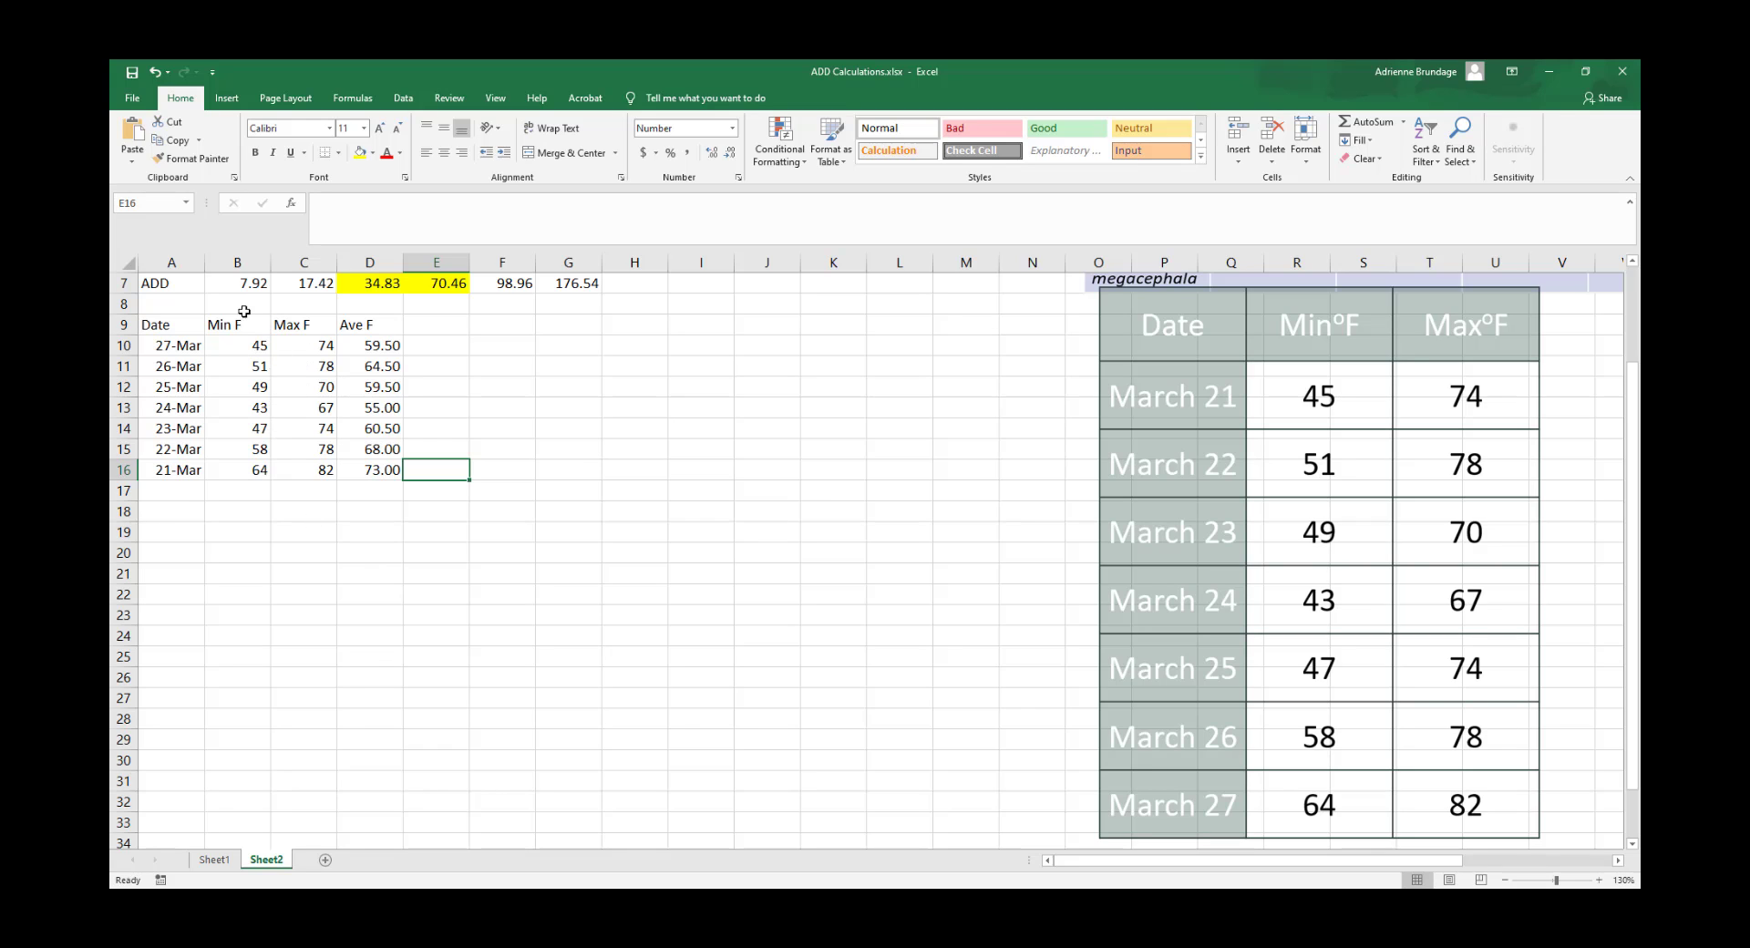
left_click(250, 346)
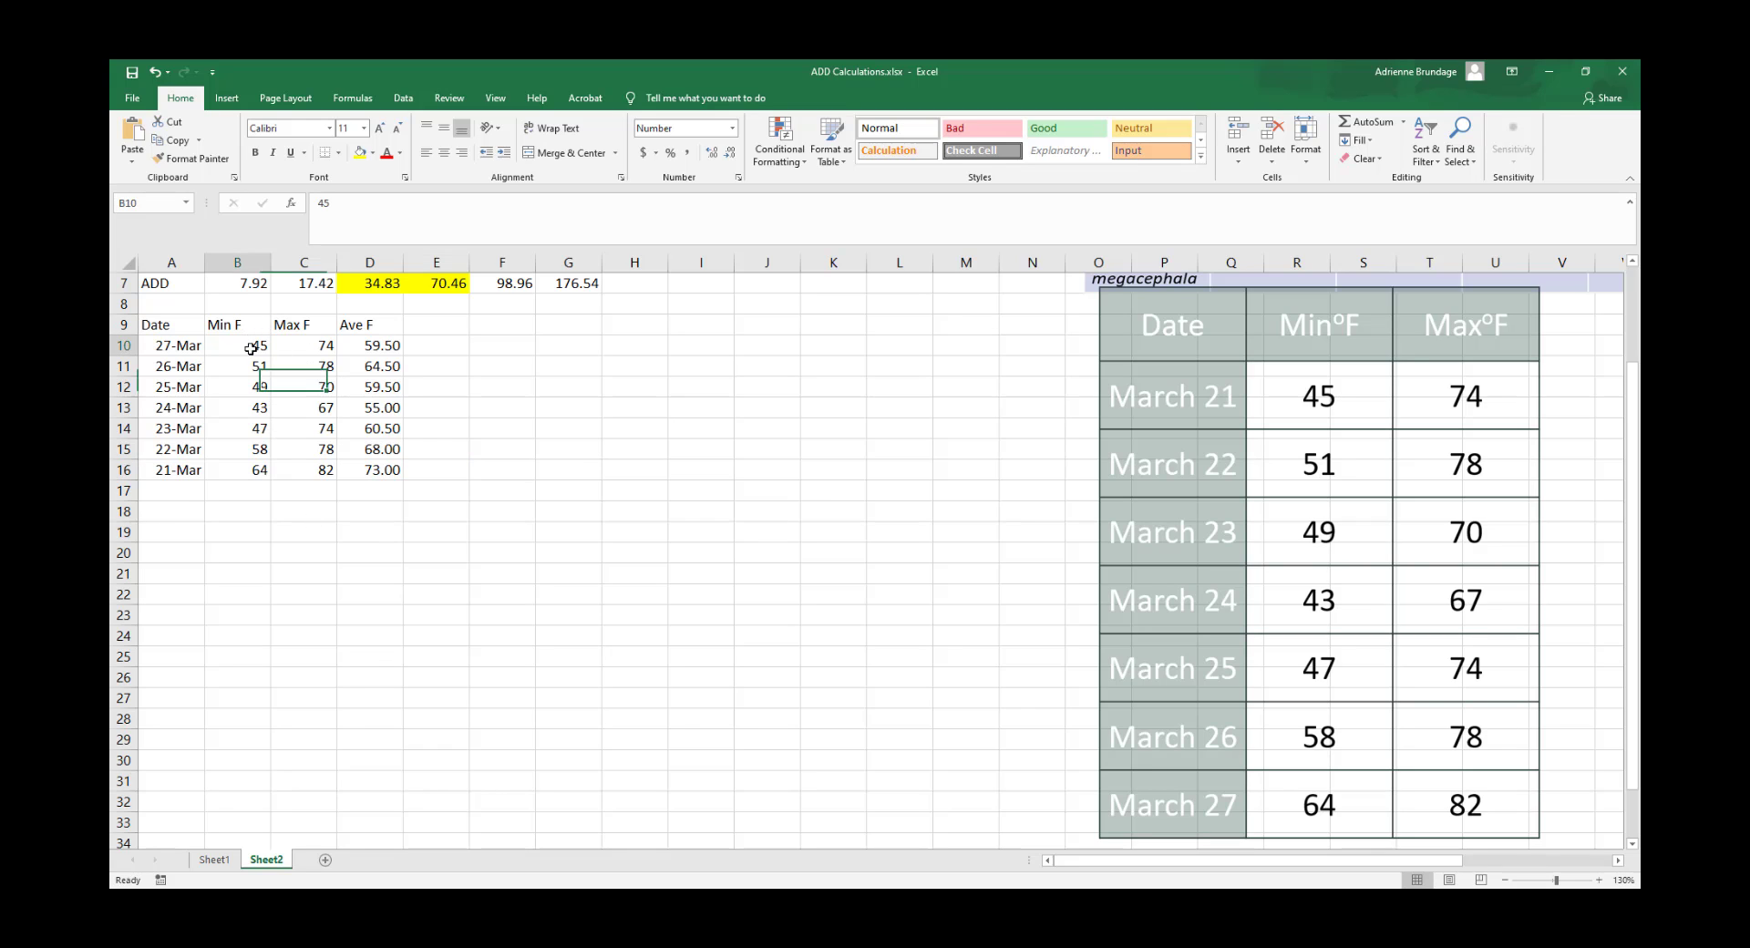
left_click(325, 201)
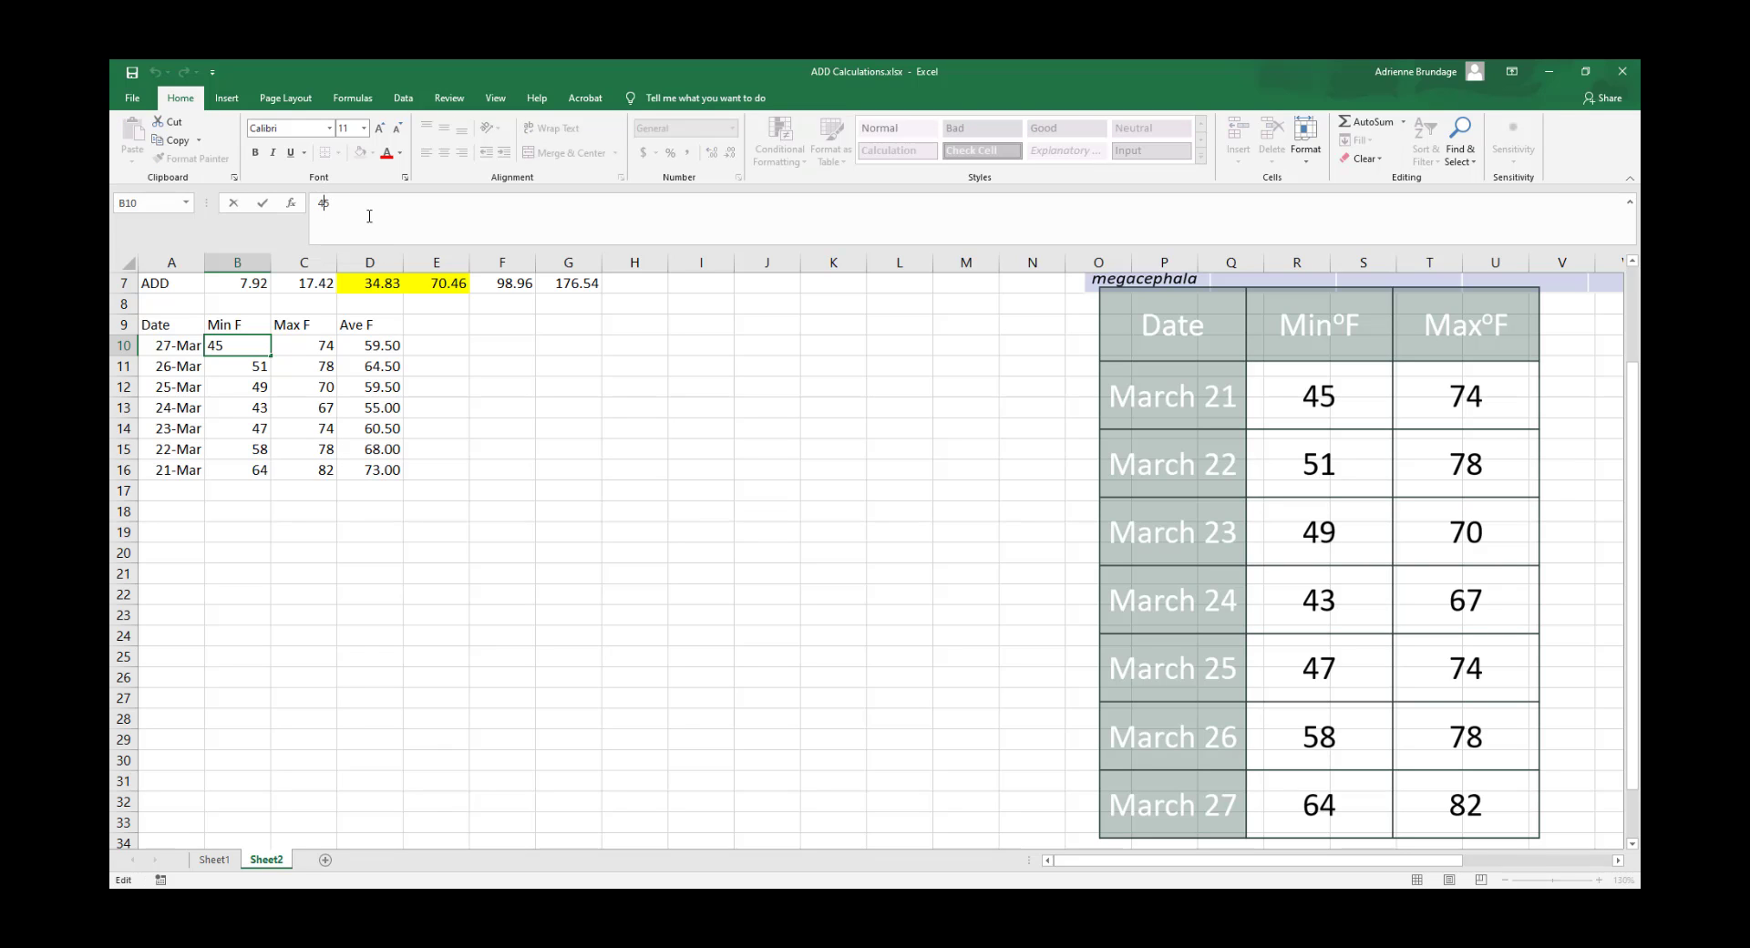
key("BackSpace")
type("5")
key("Return")
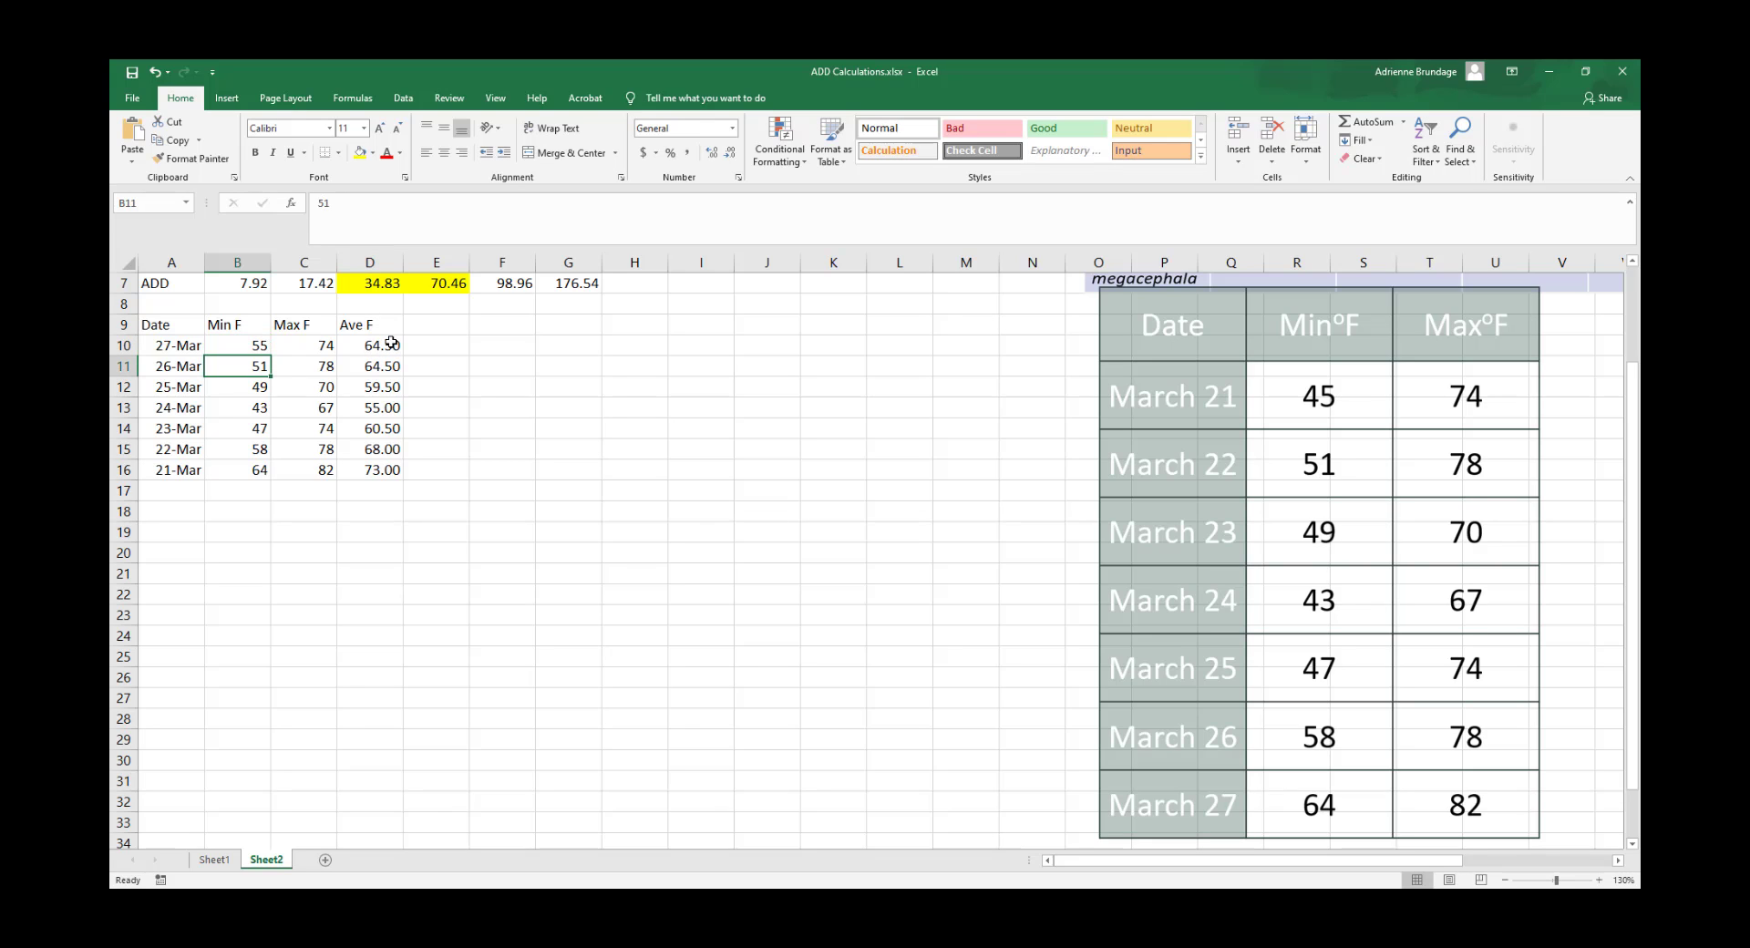
left_click(254, 348)
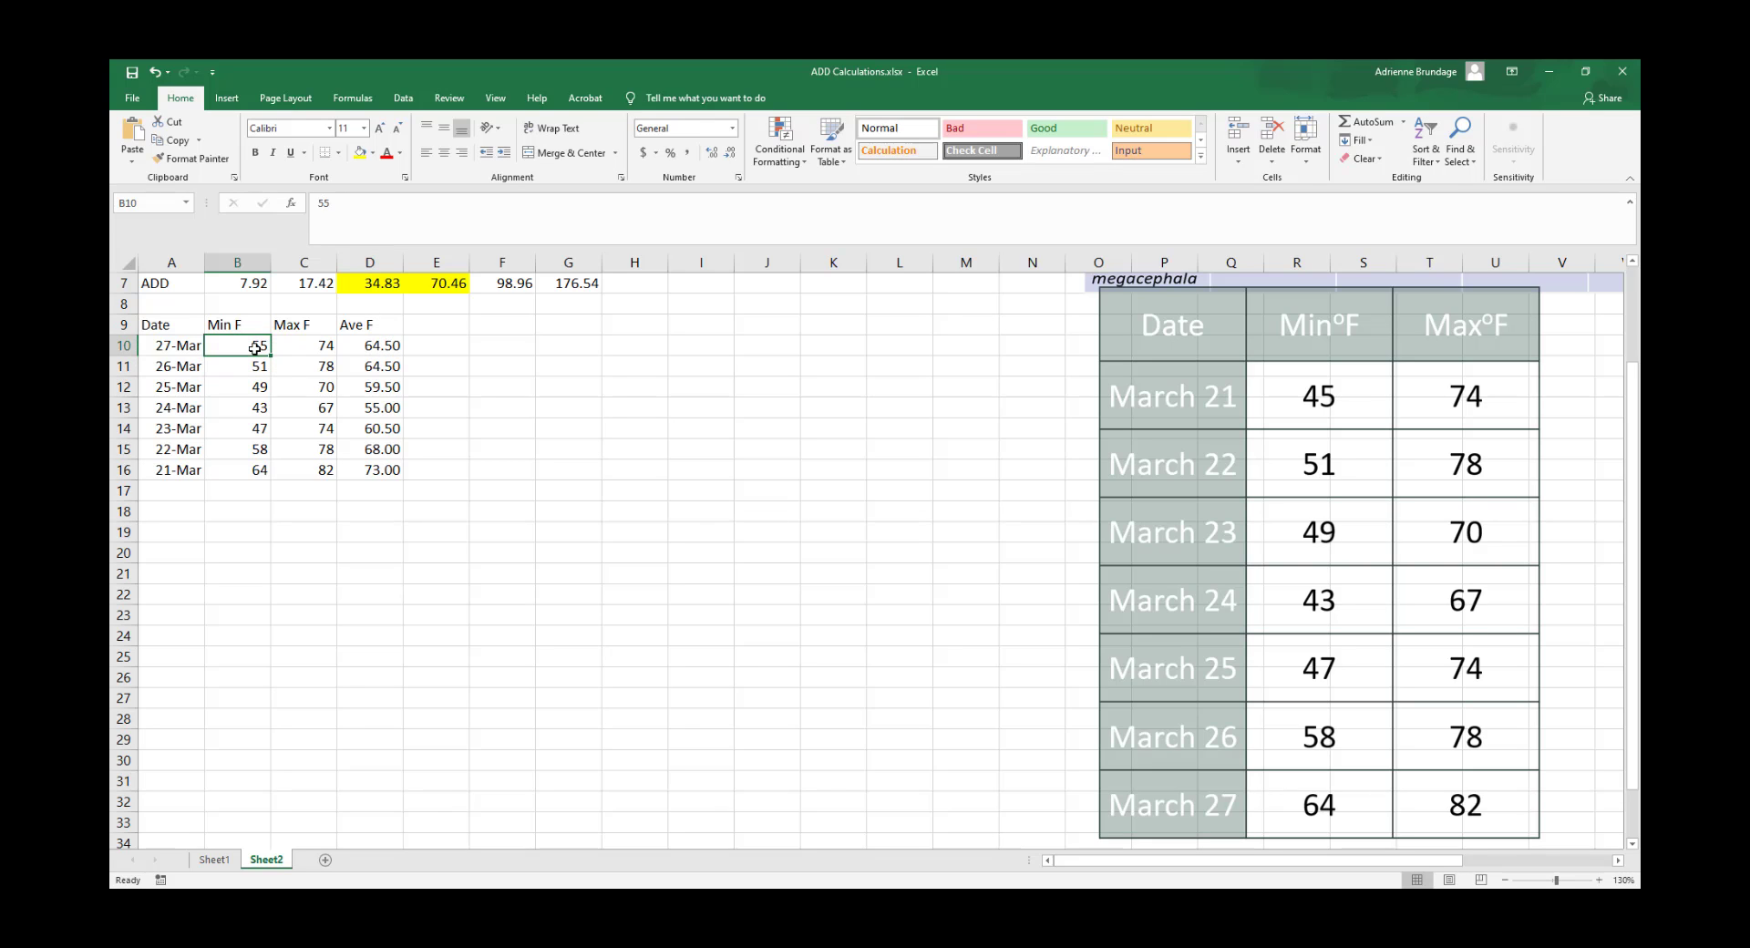
key("ctrl+z")
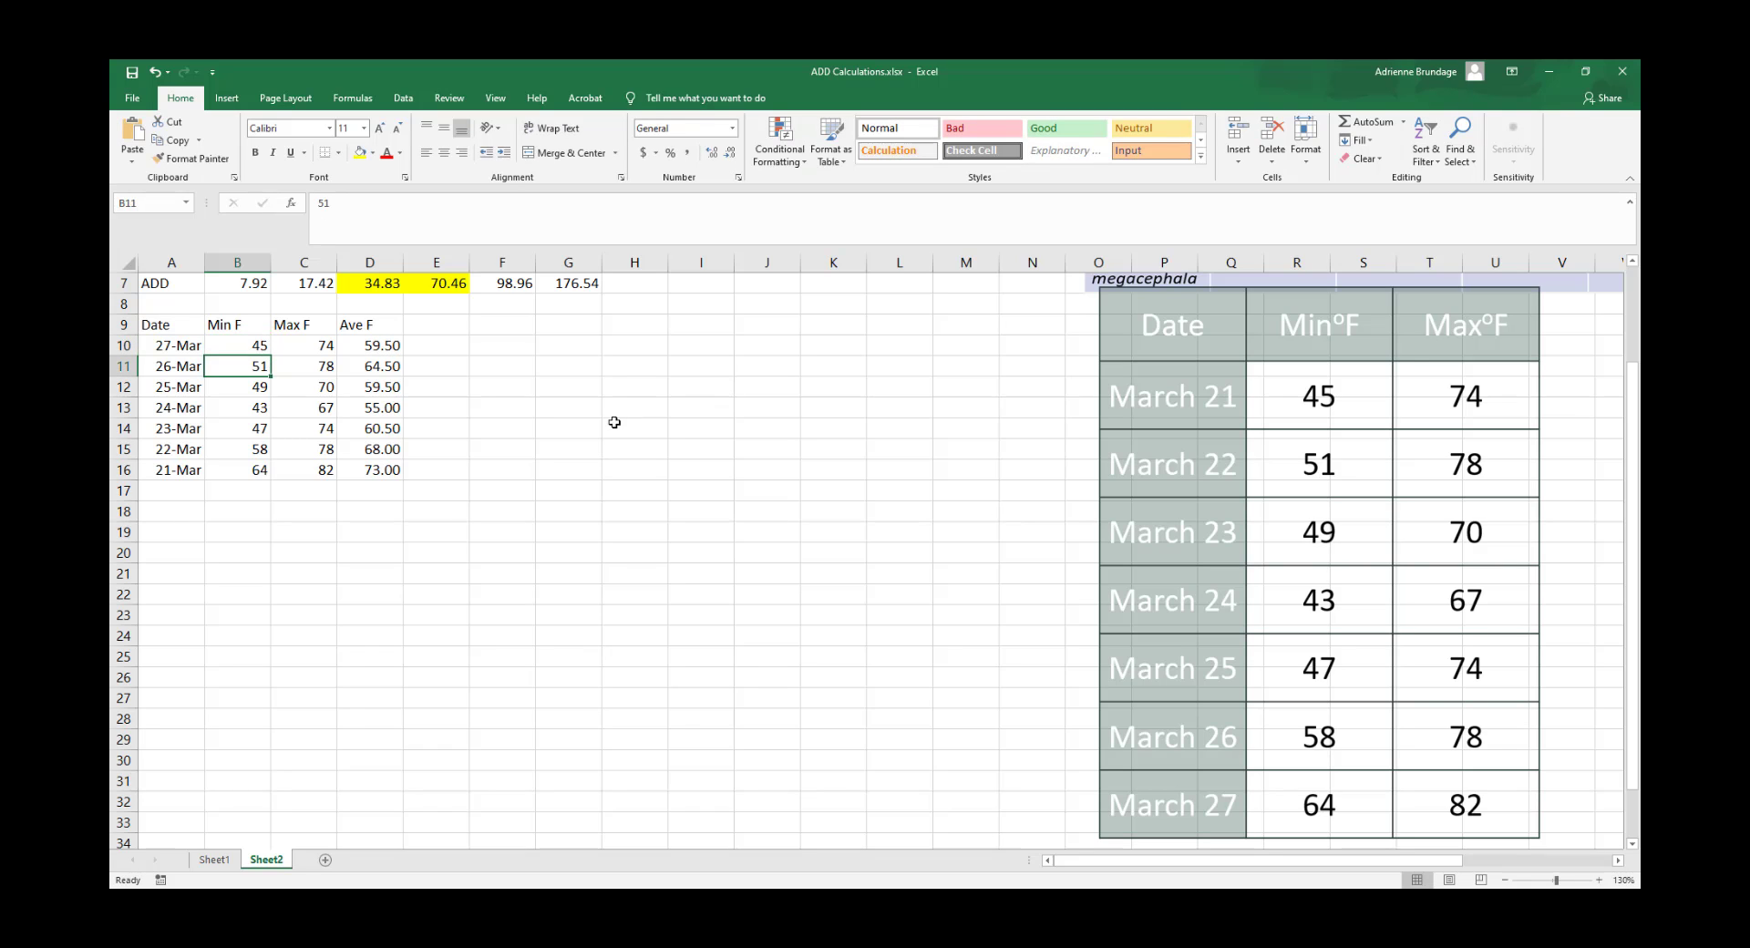
left_click(613, 423)
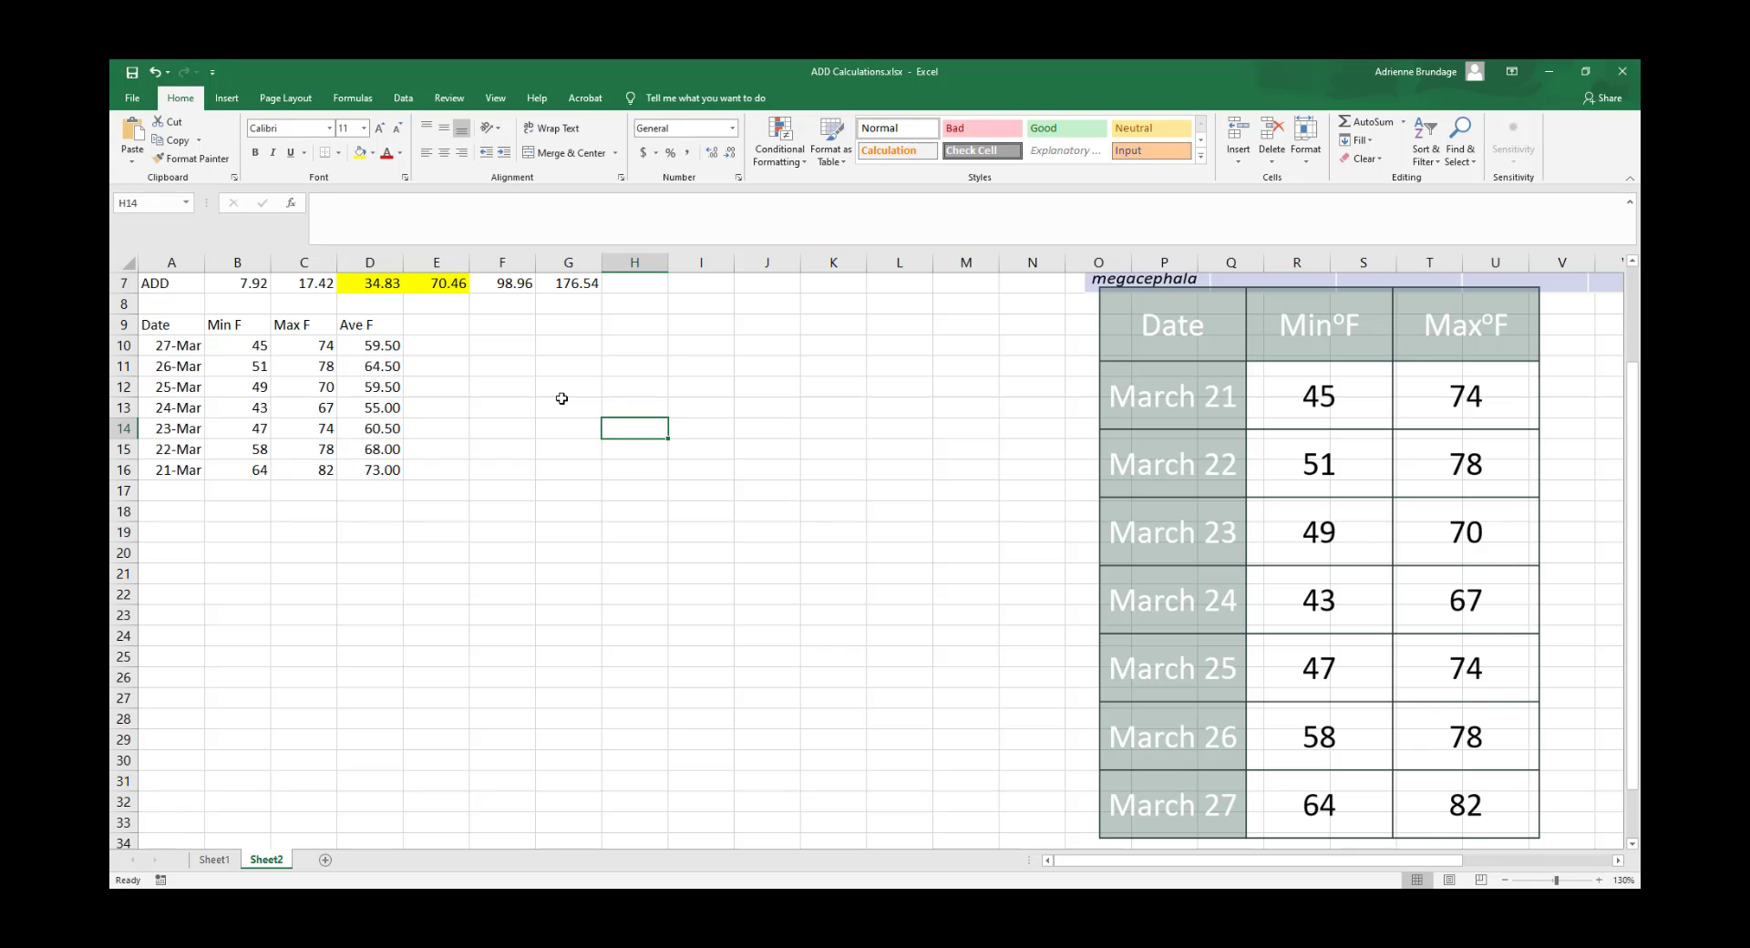
scroll(561, 398, "up", 2)
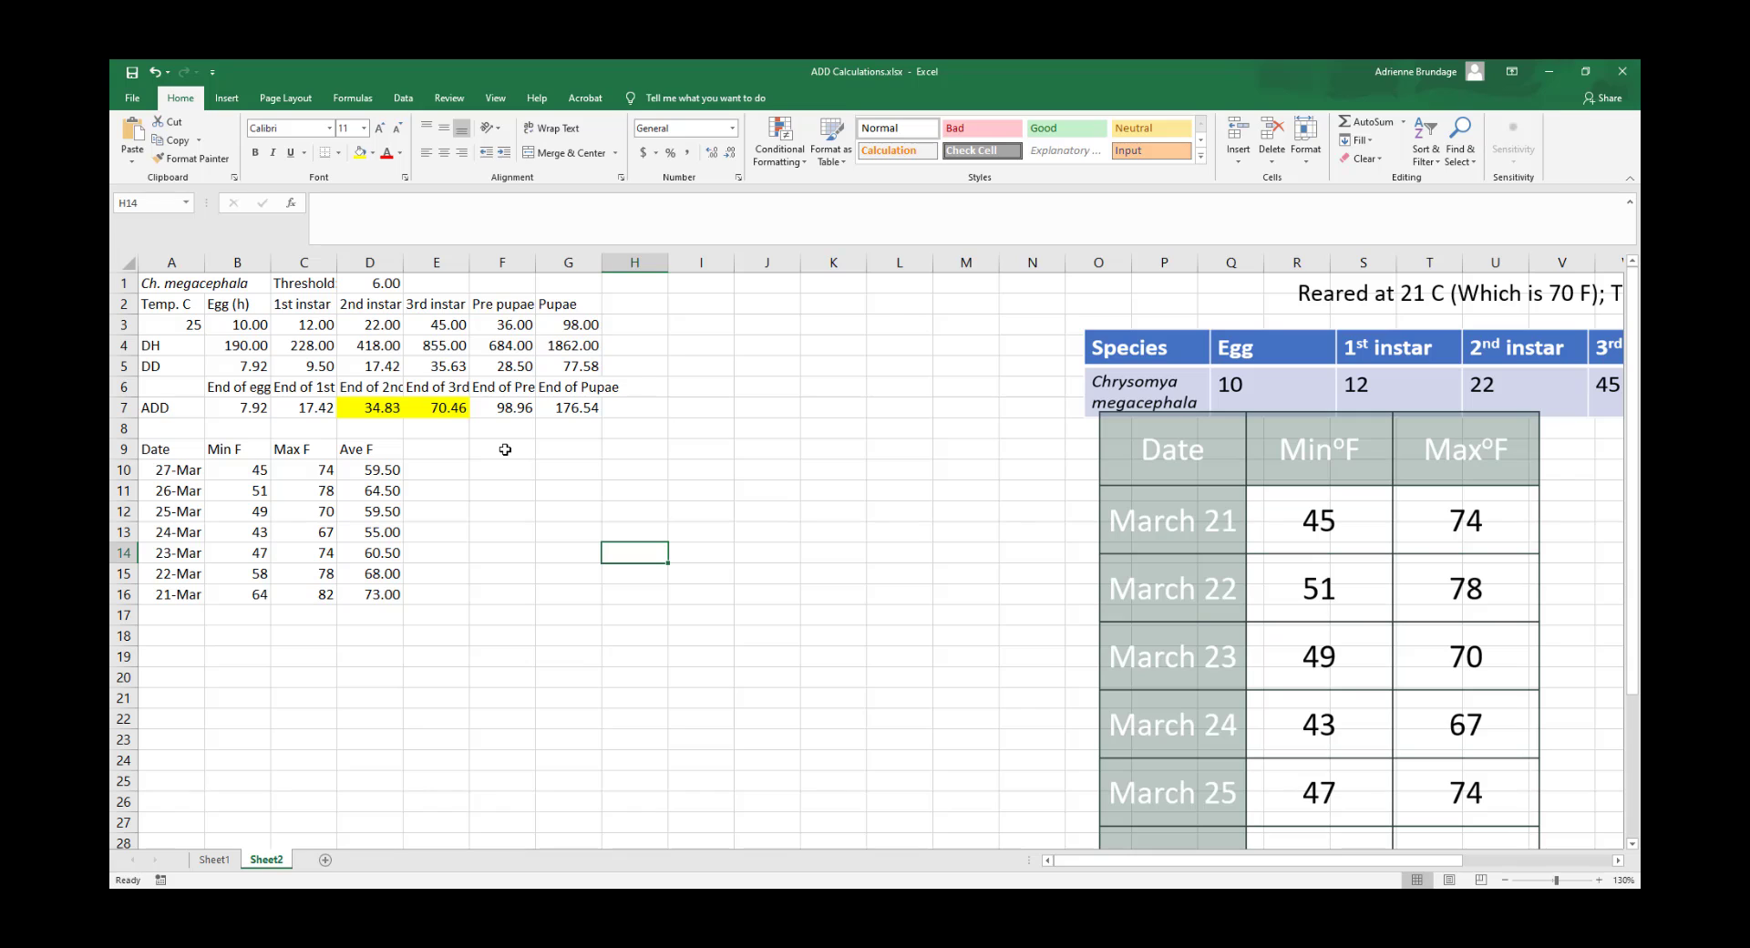
left_click(356, 471)
left_click(273, 470)
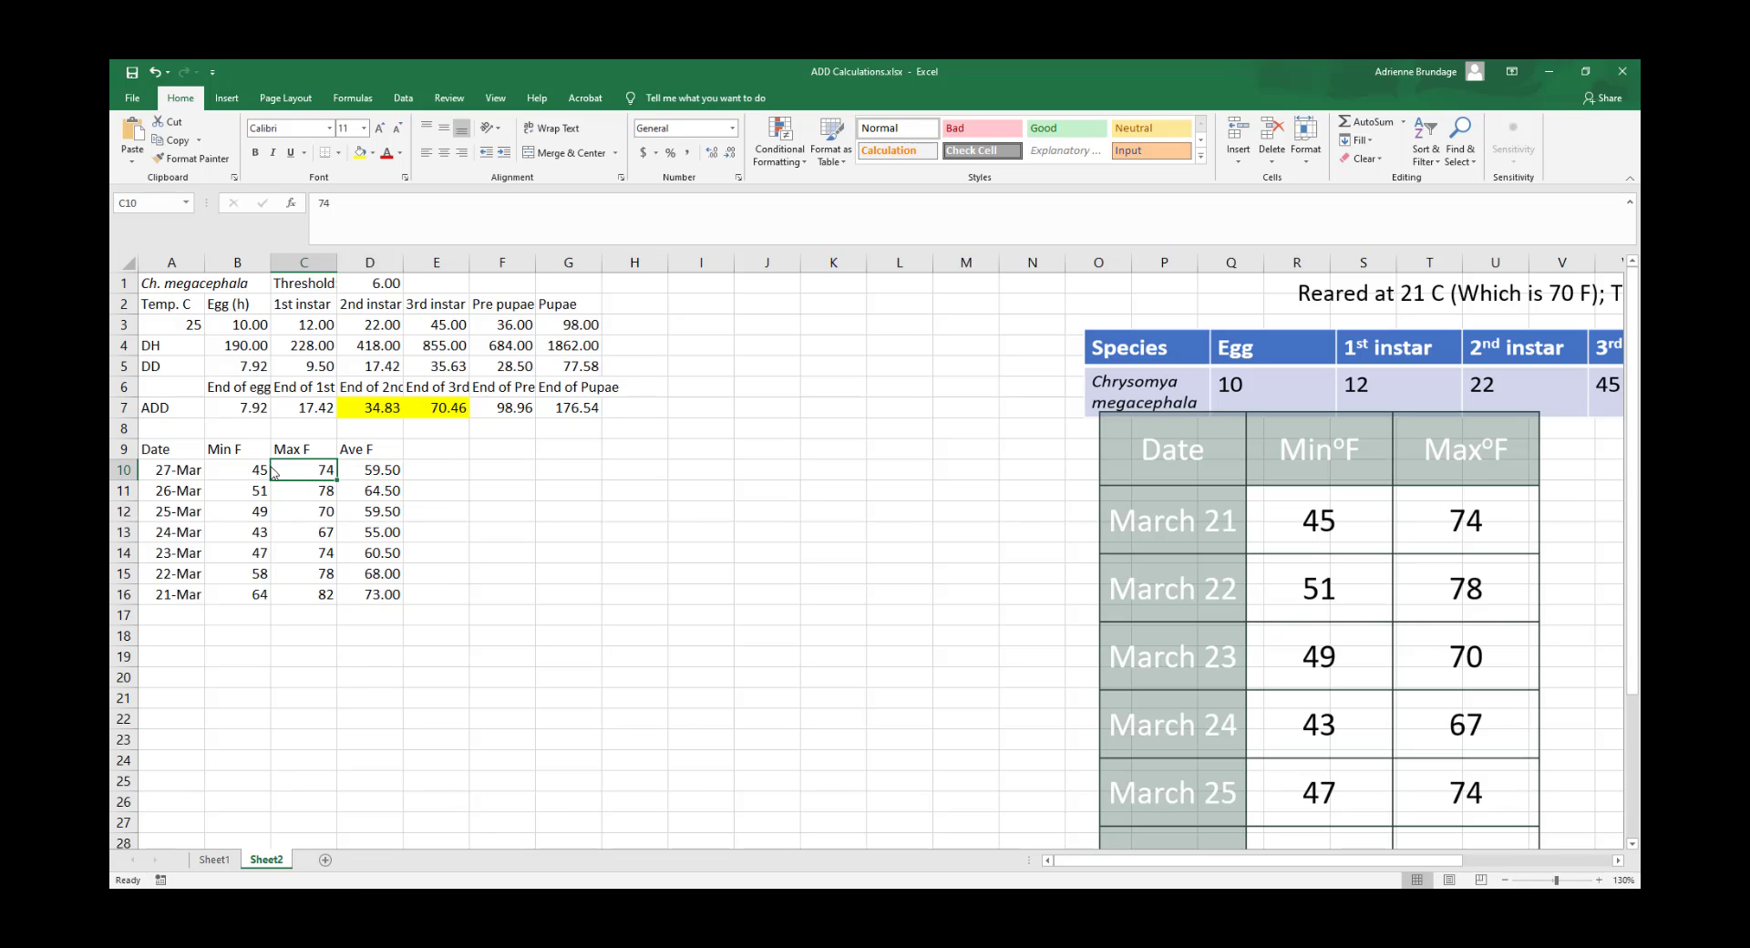
left_click(234, 470)
left_click(290, 450)
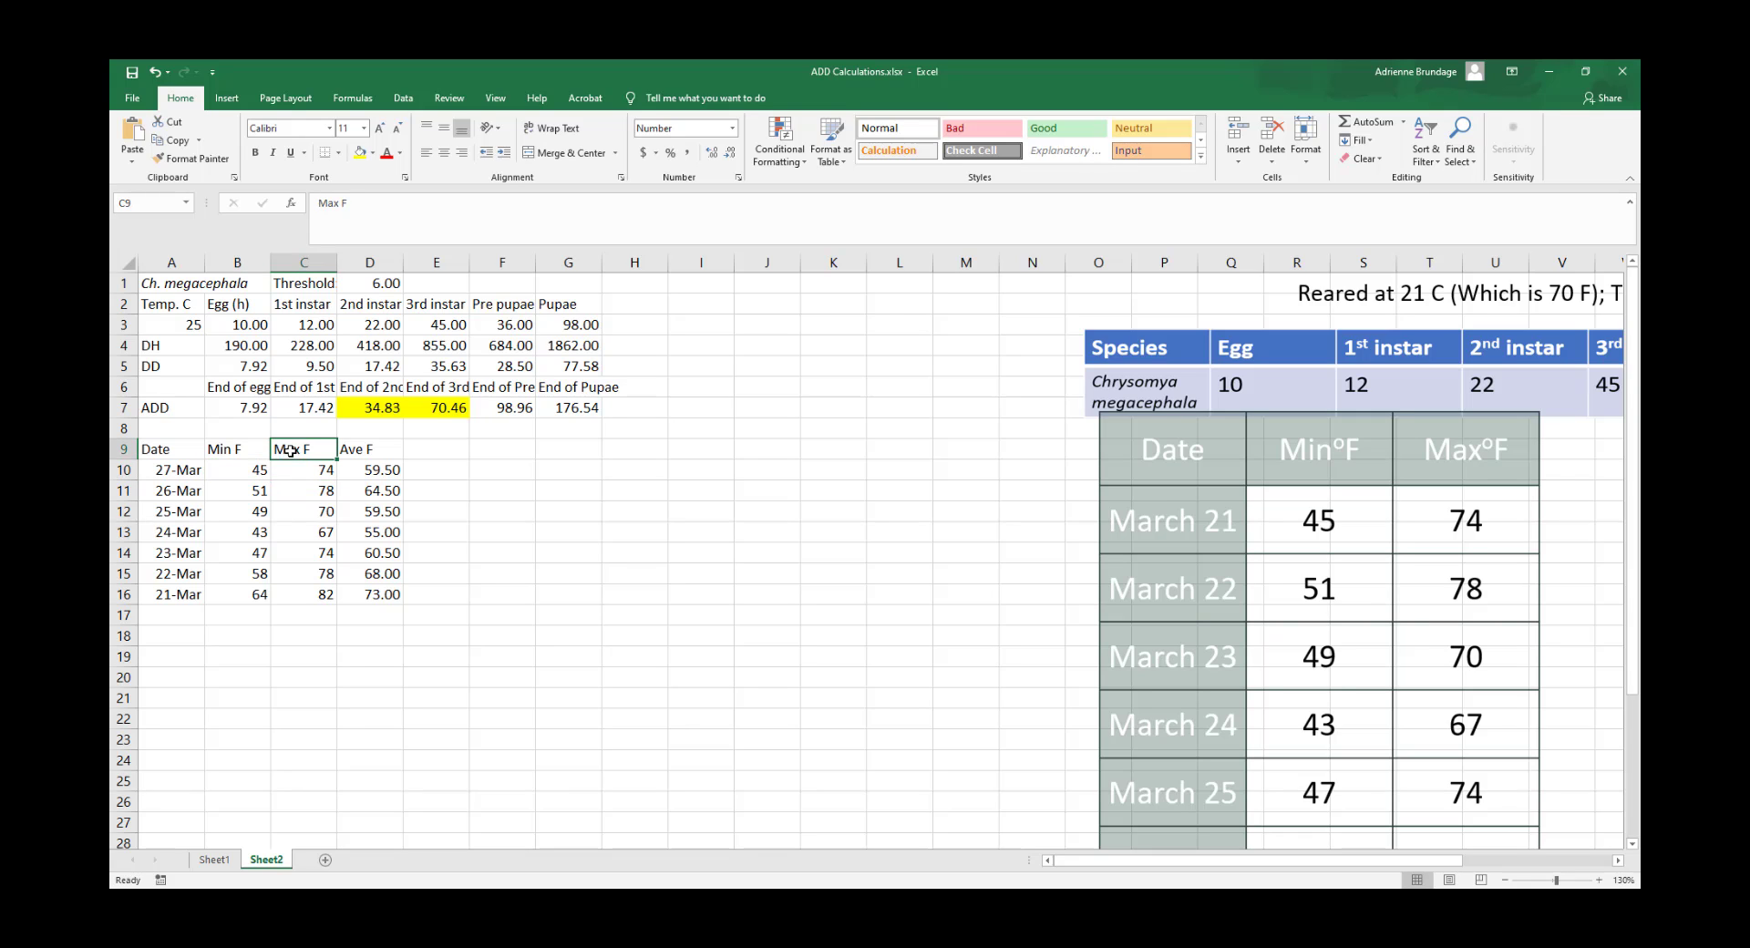
left_click(295, 473)
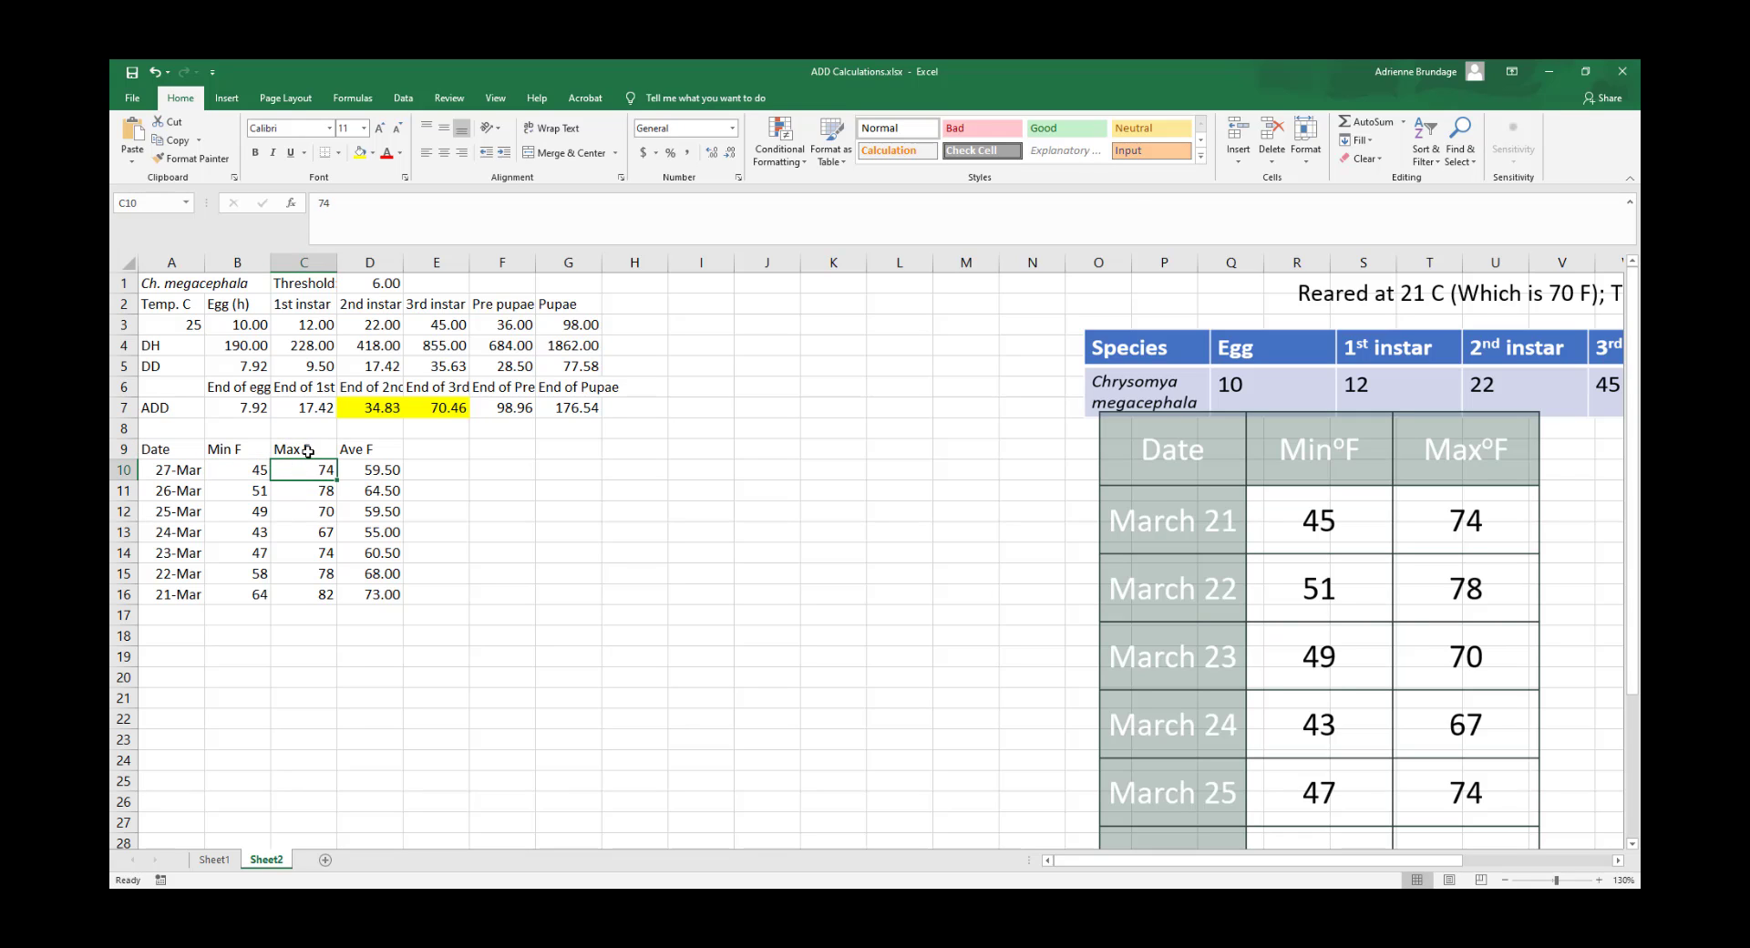
left_click(370, 470)
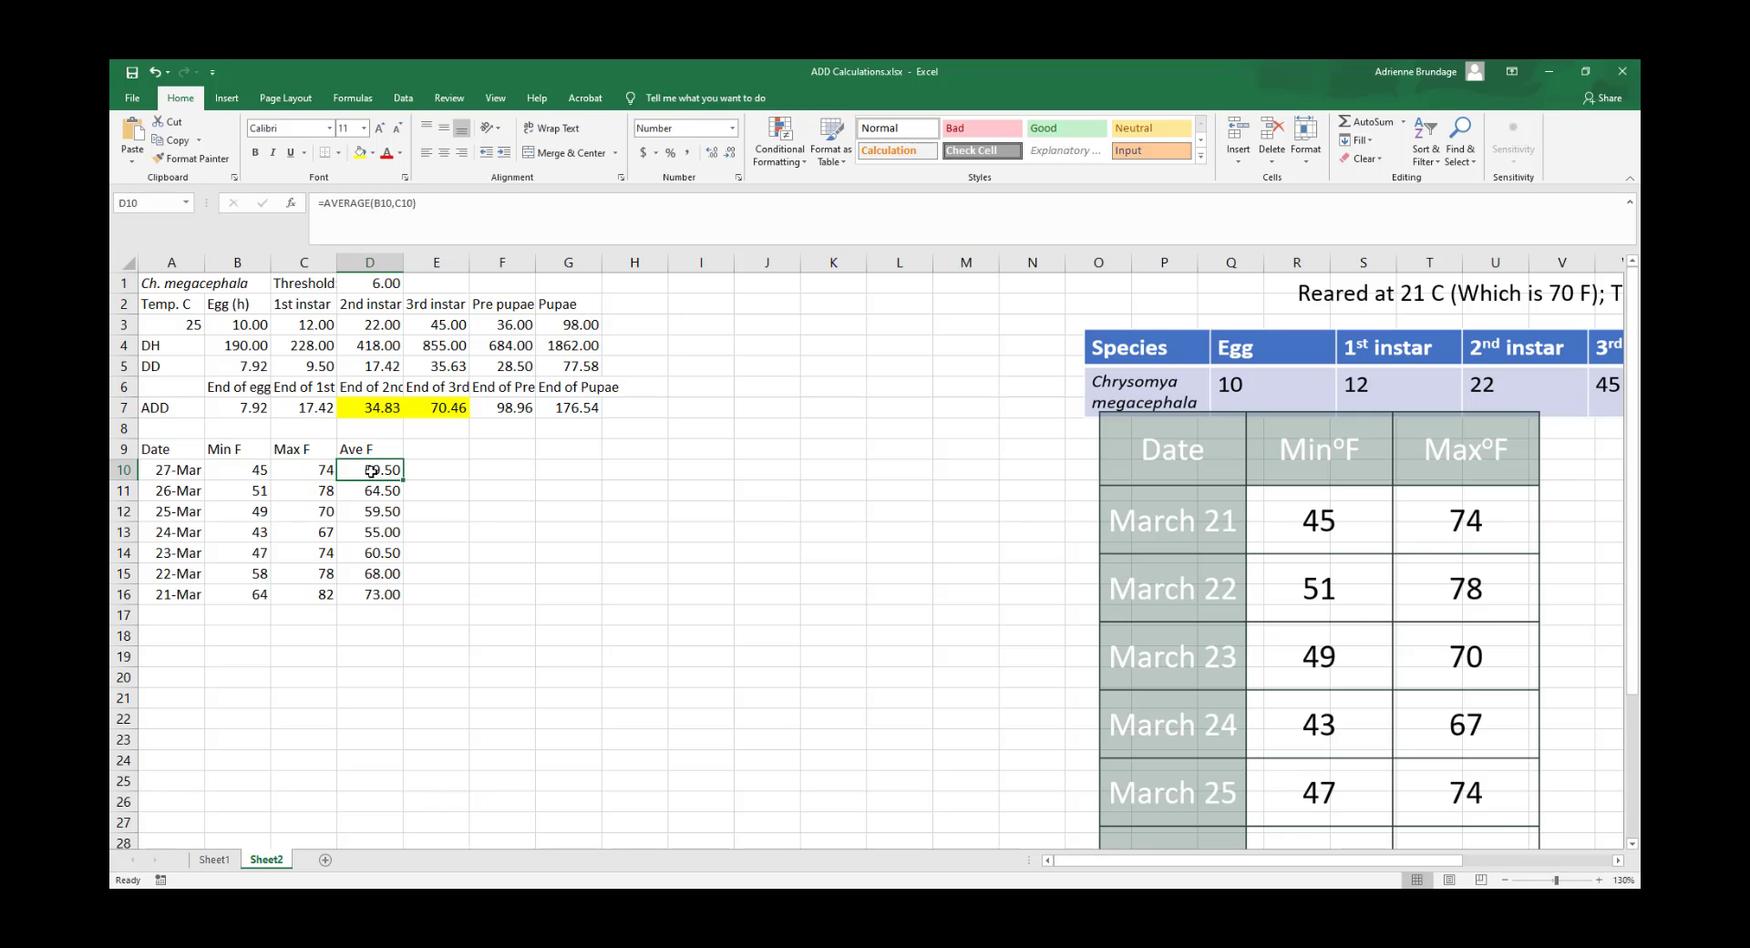
left_click(440, 470)
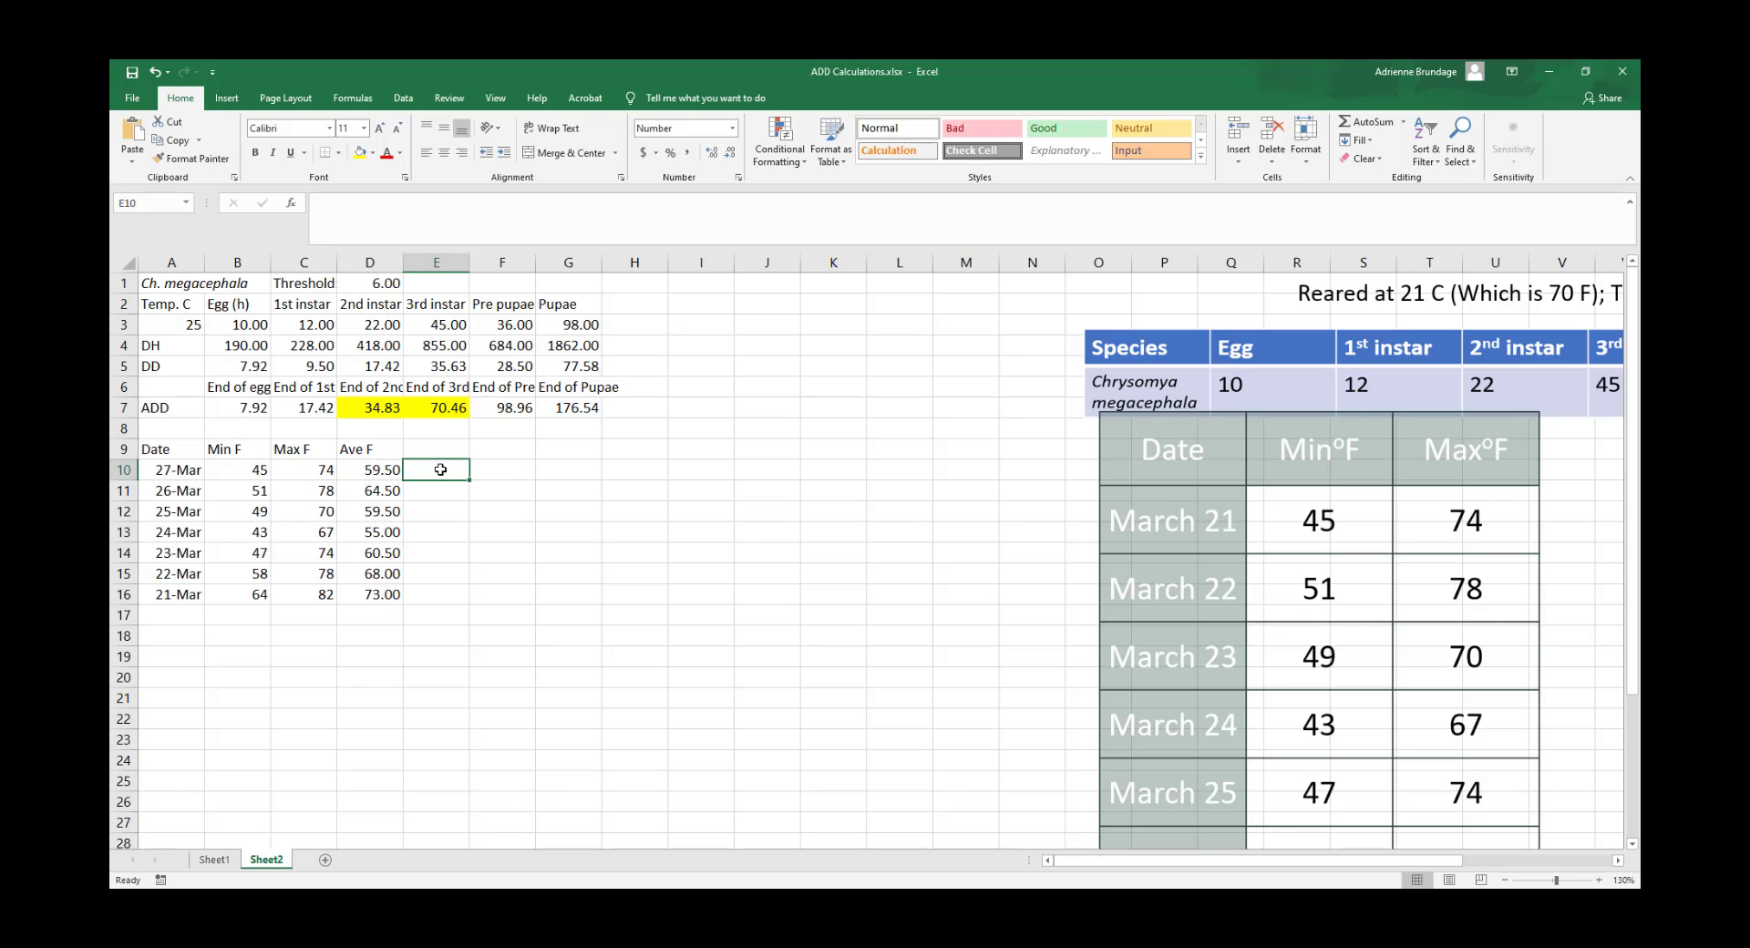
left_click(444, 453)
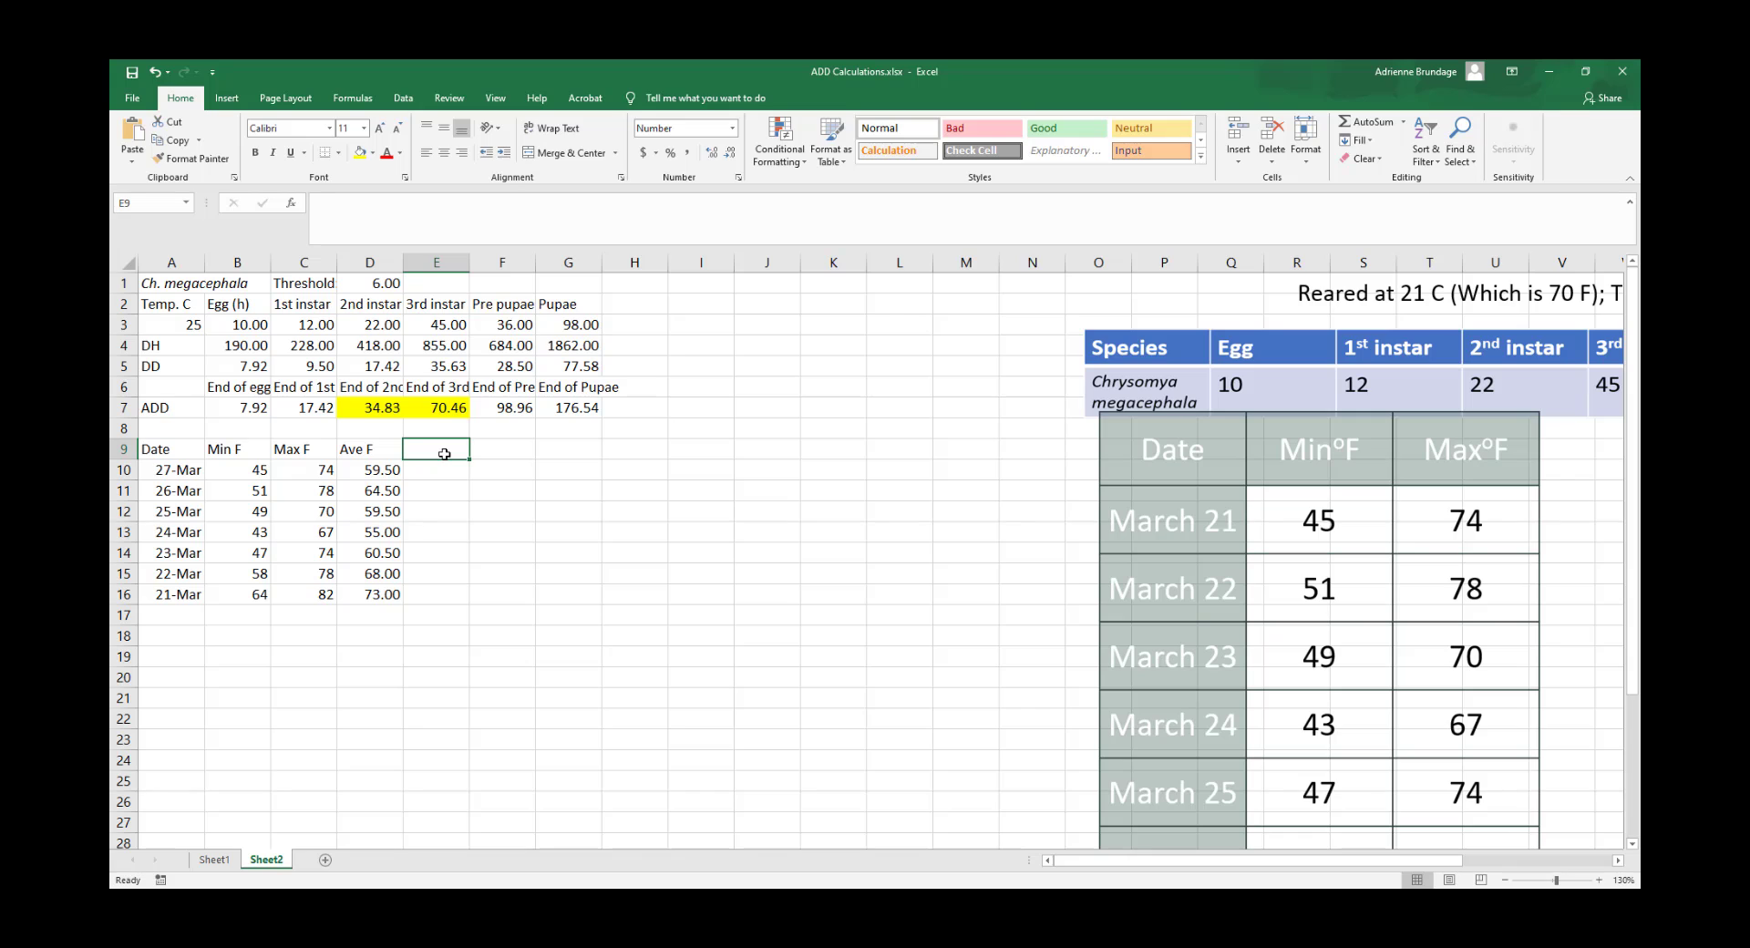
Enter the E9 heading, correcting it from 'C to F' to 'F to C'
type("C to F")
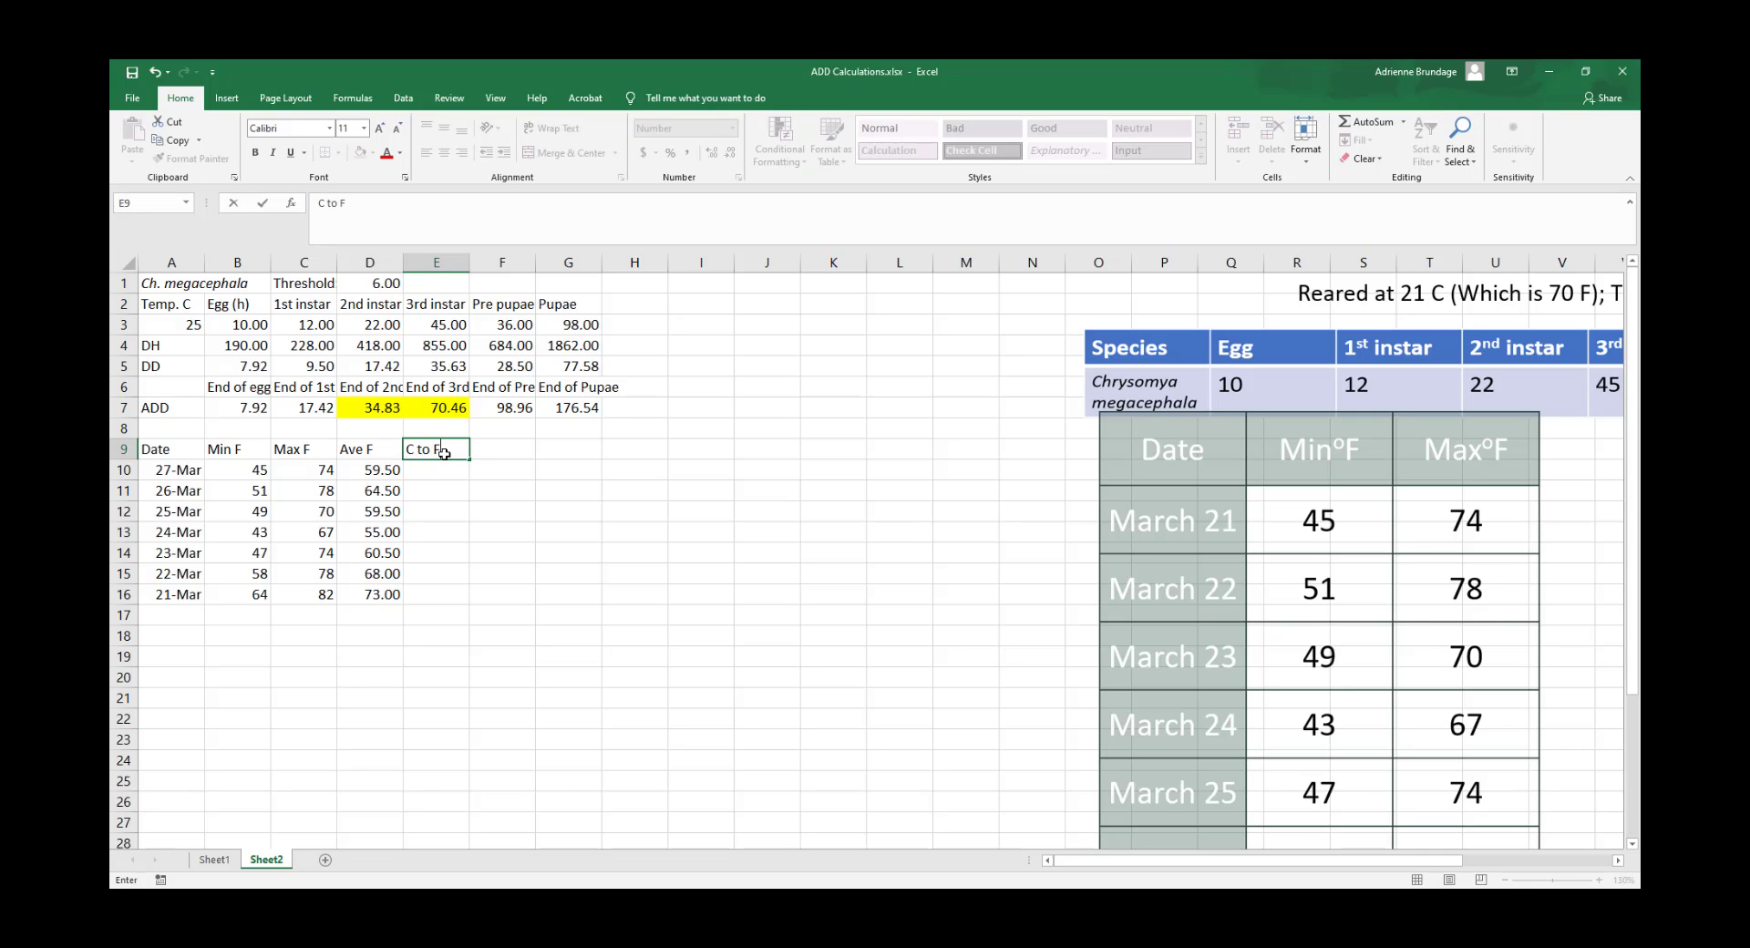
left_click_drag(444, 453, 385, 441)
type("F to C")
key("Return")
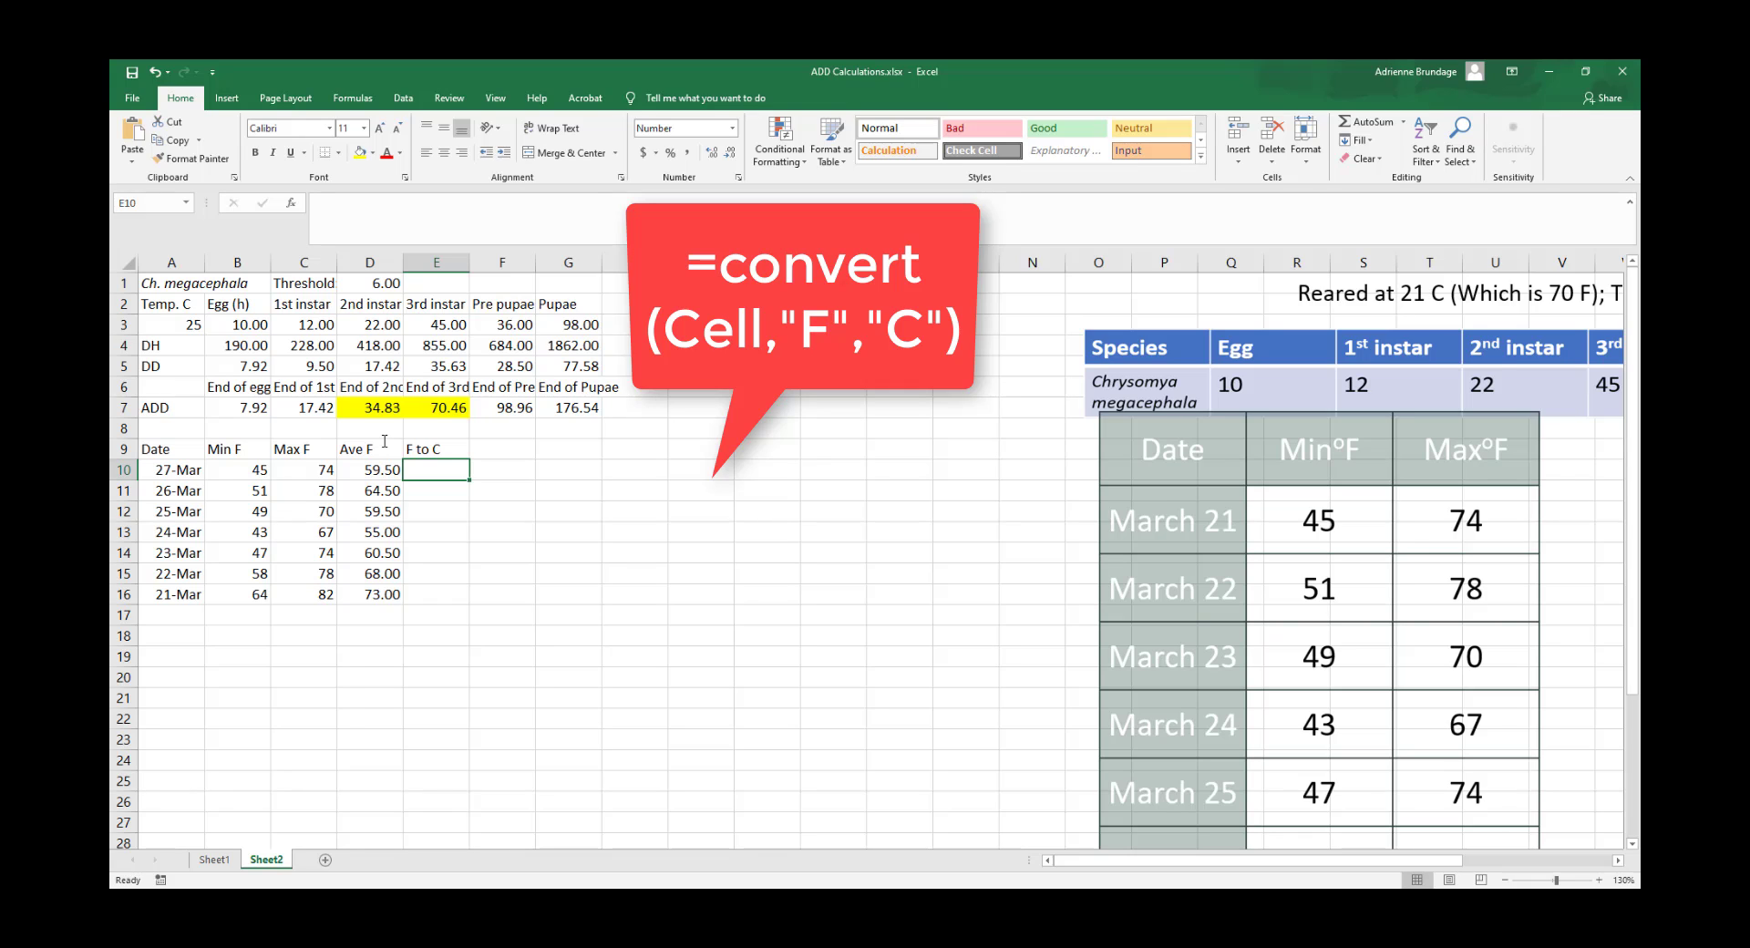
Start a CONVERT formula in E10 with D10 as the value to convert
type("=")
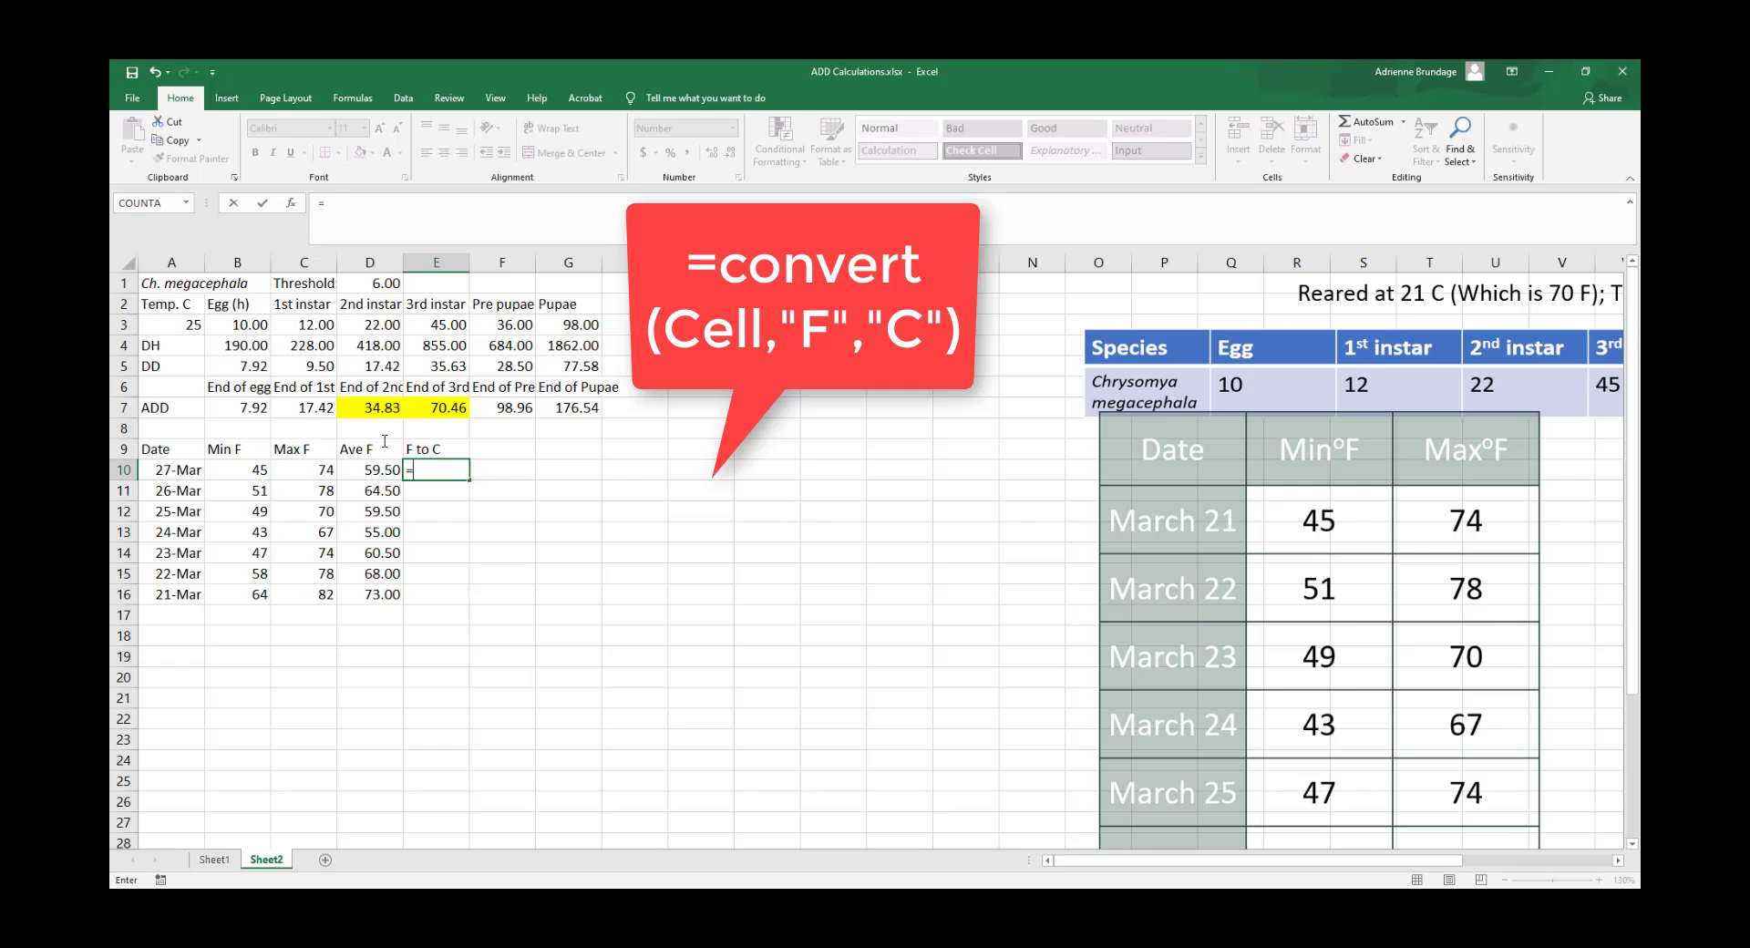
type("convert")
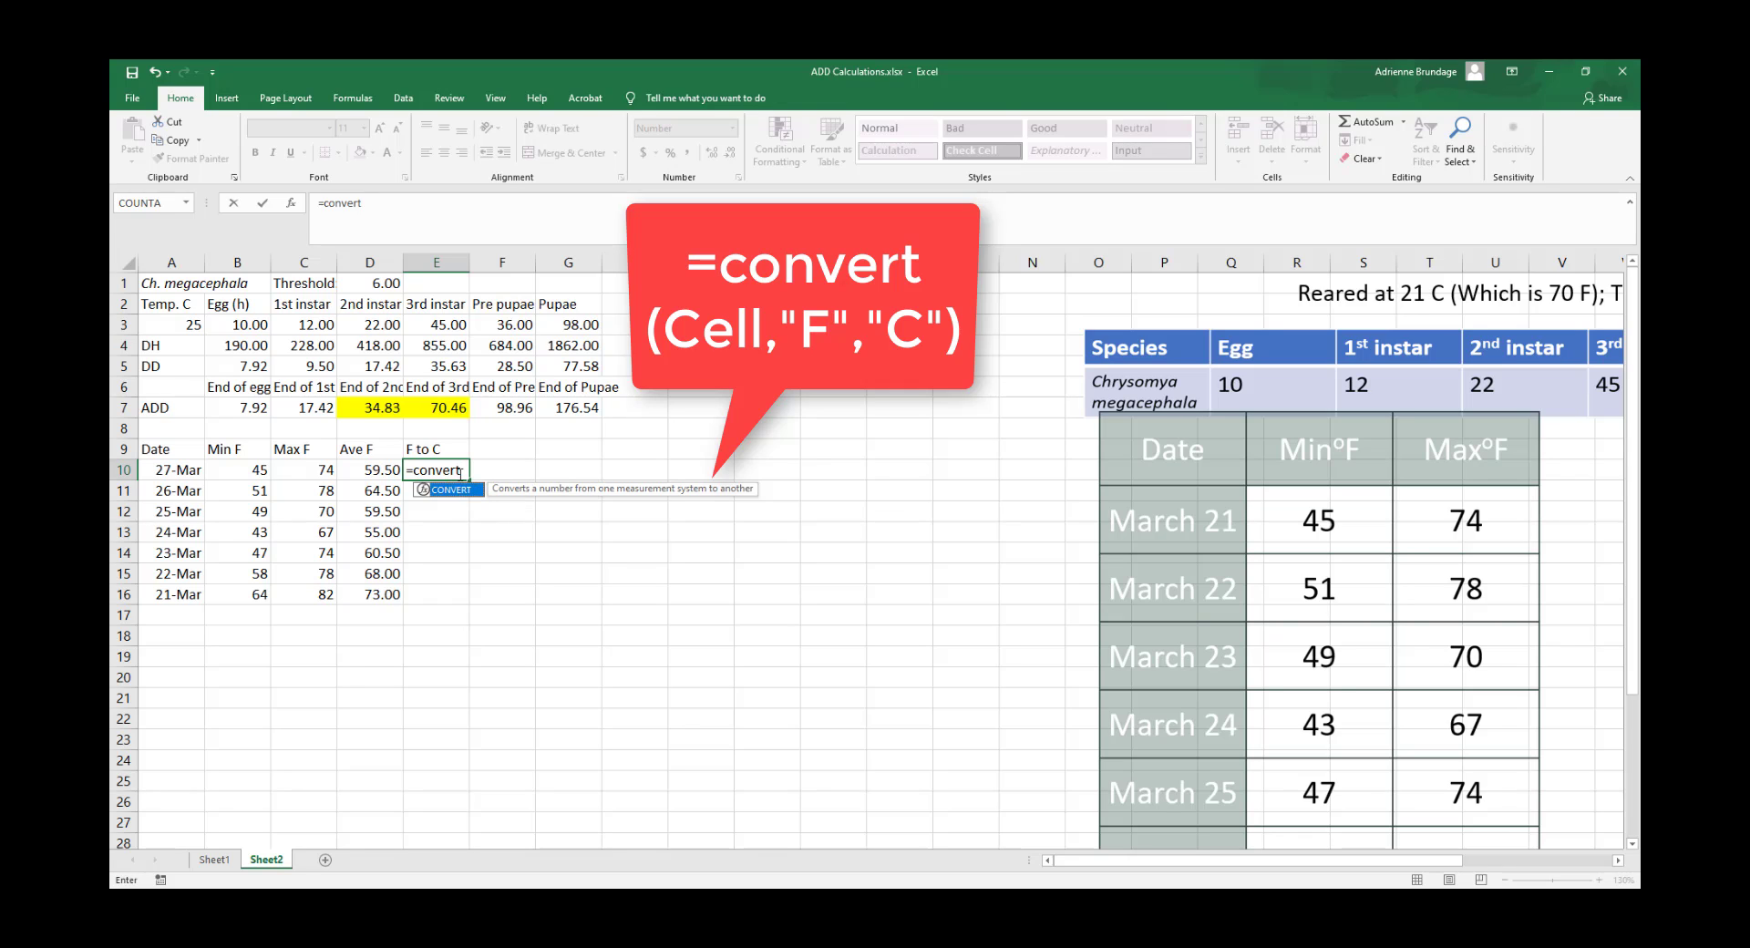
left_click(462, 470)
type("(")
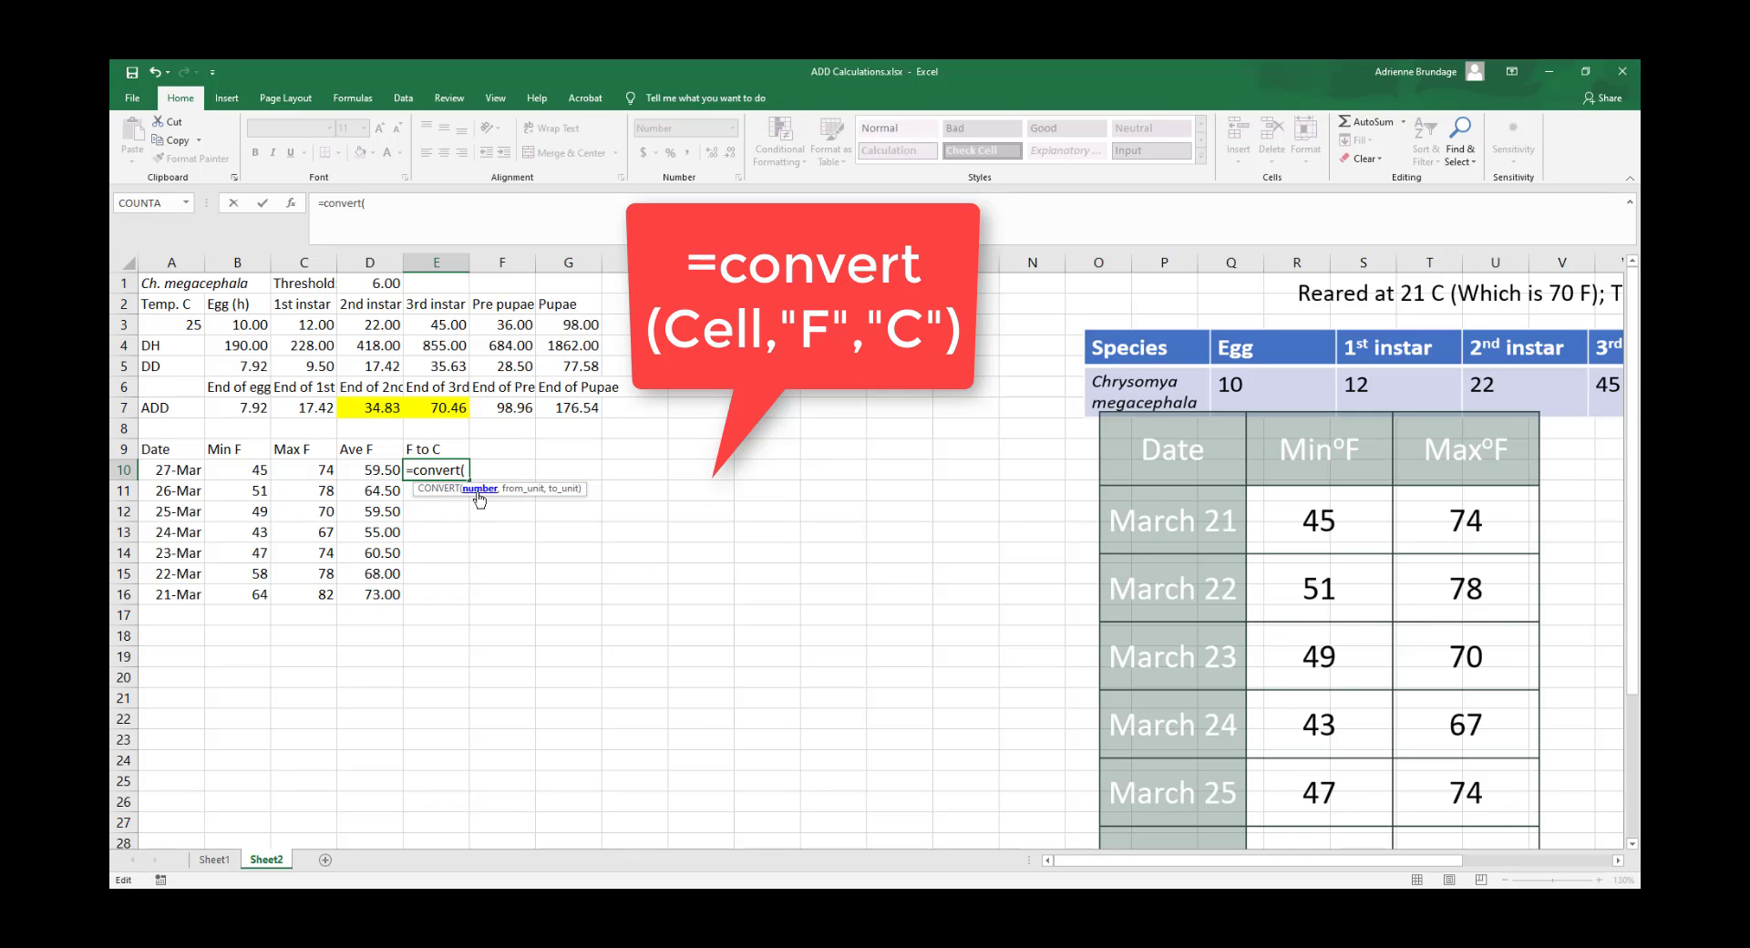
left_click(379, 467)
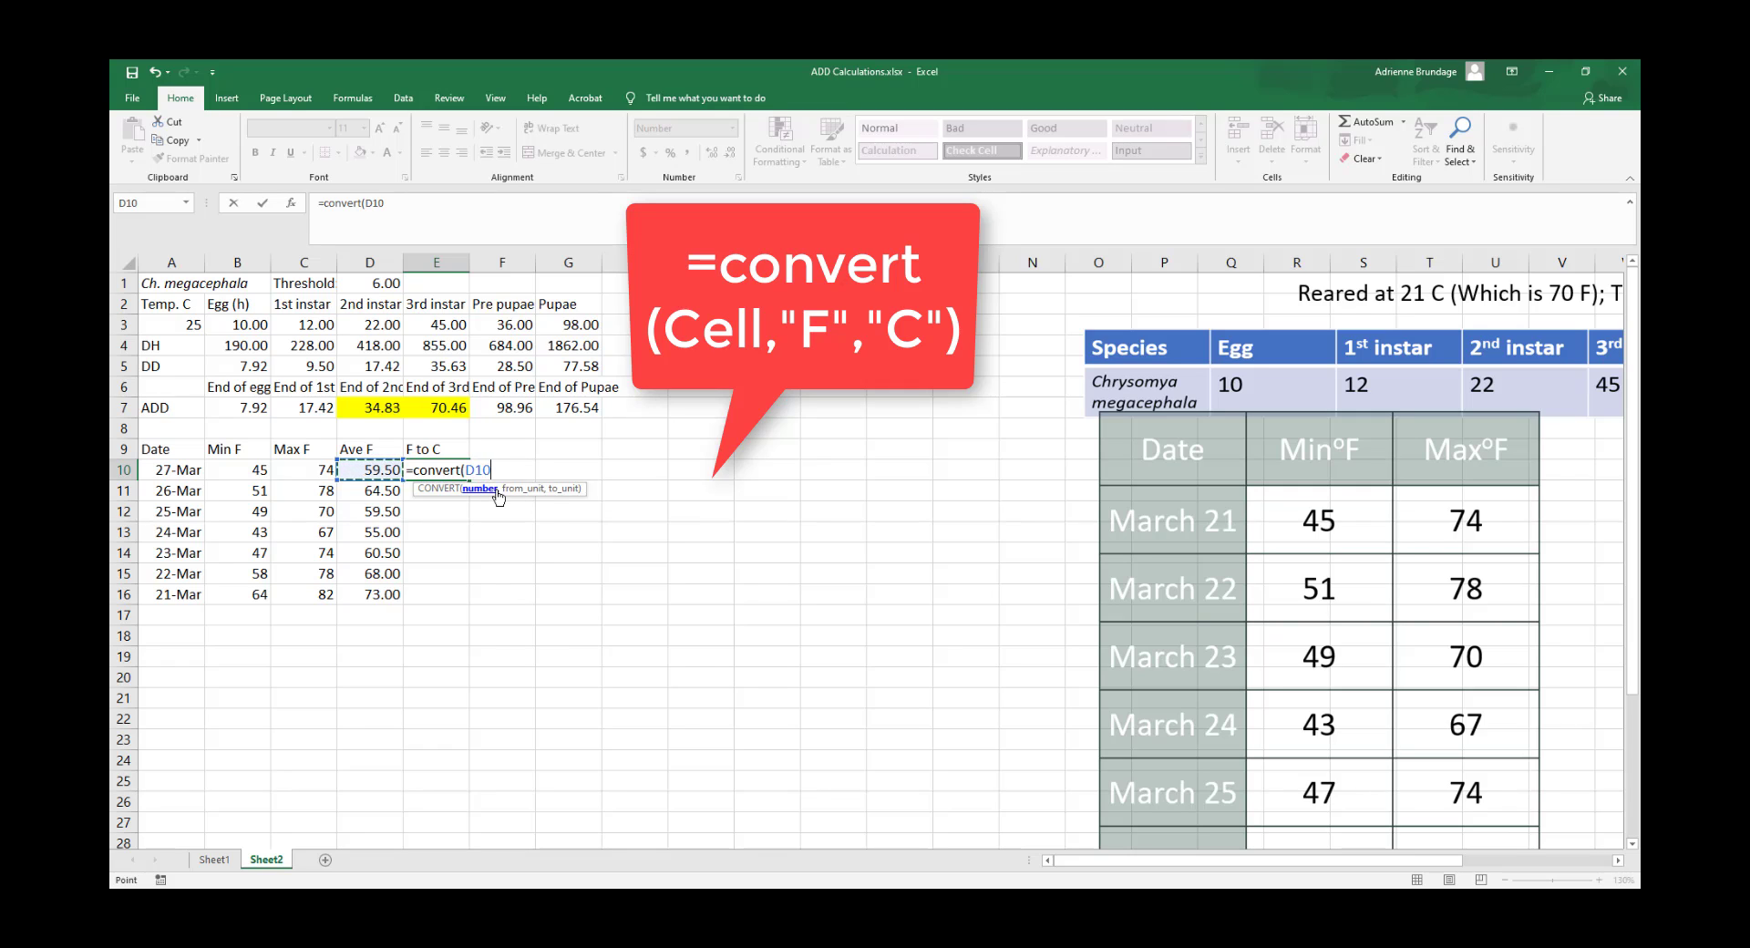
type(",")
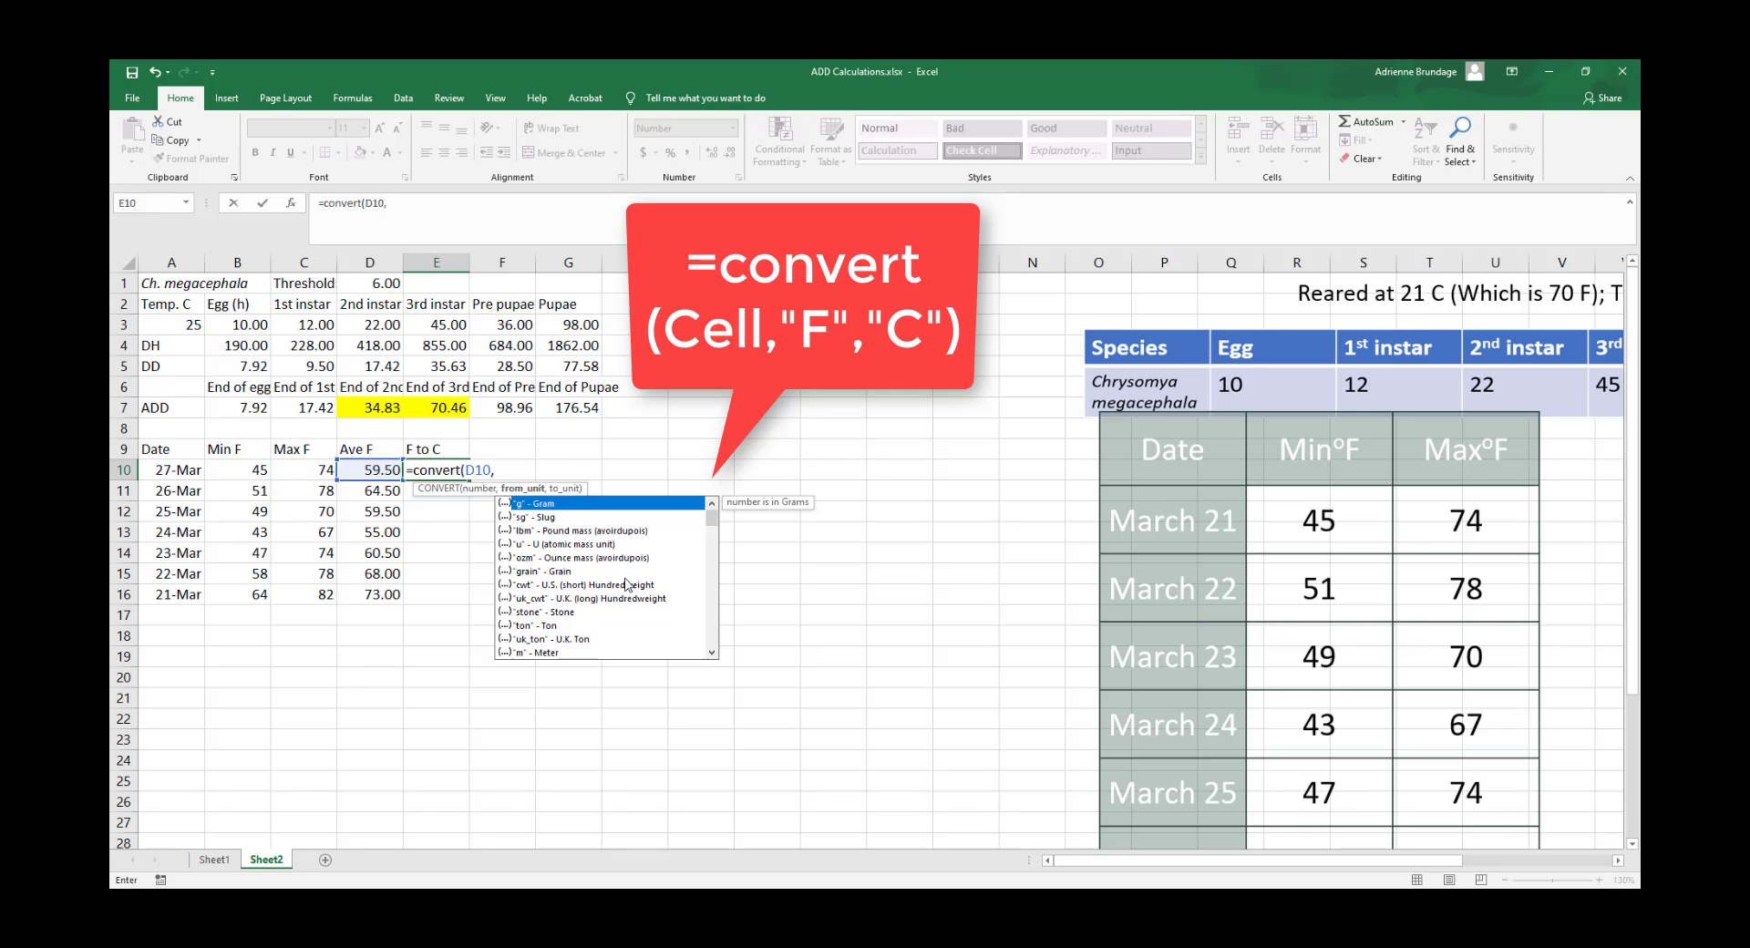
Complete =CONVERT(D10,"F","C") with Fahrenheit to Celsius units, giving 15.28
scroll(631, 583, "down", 4)
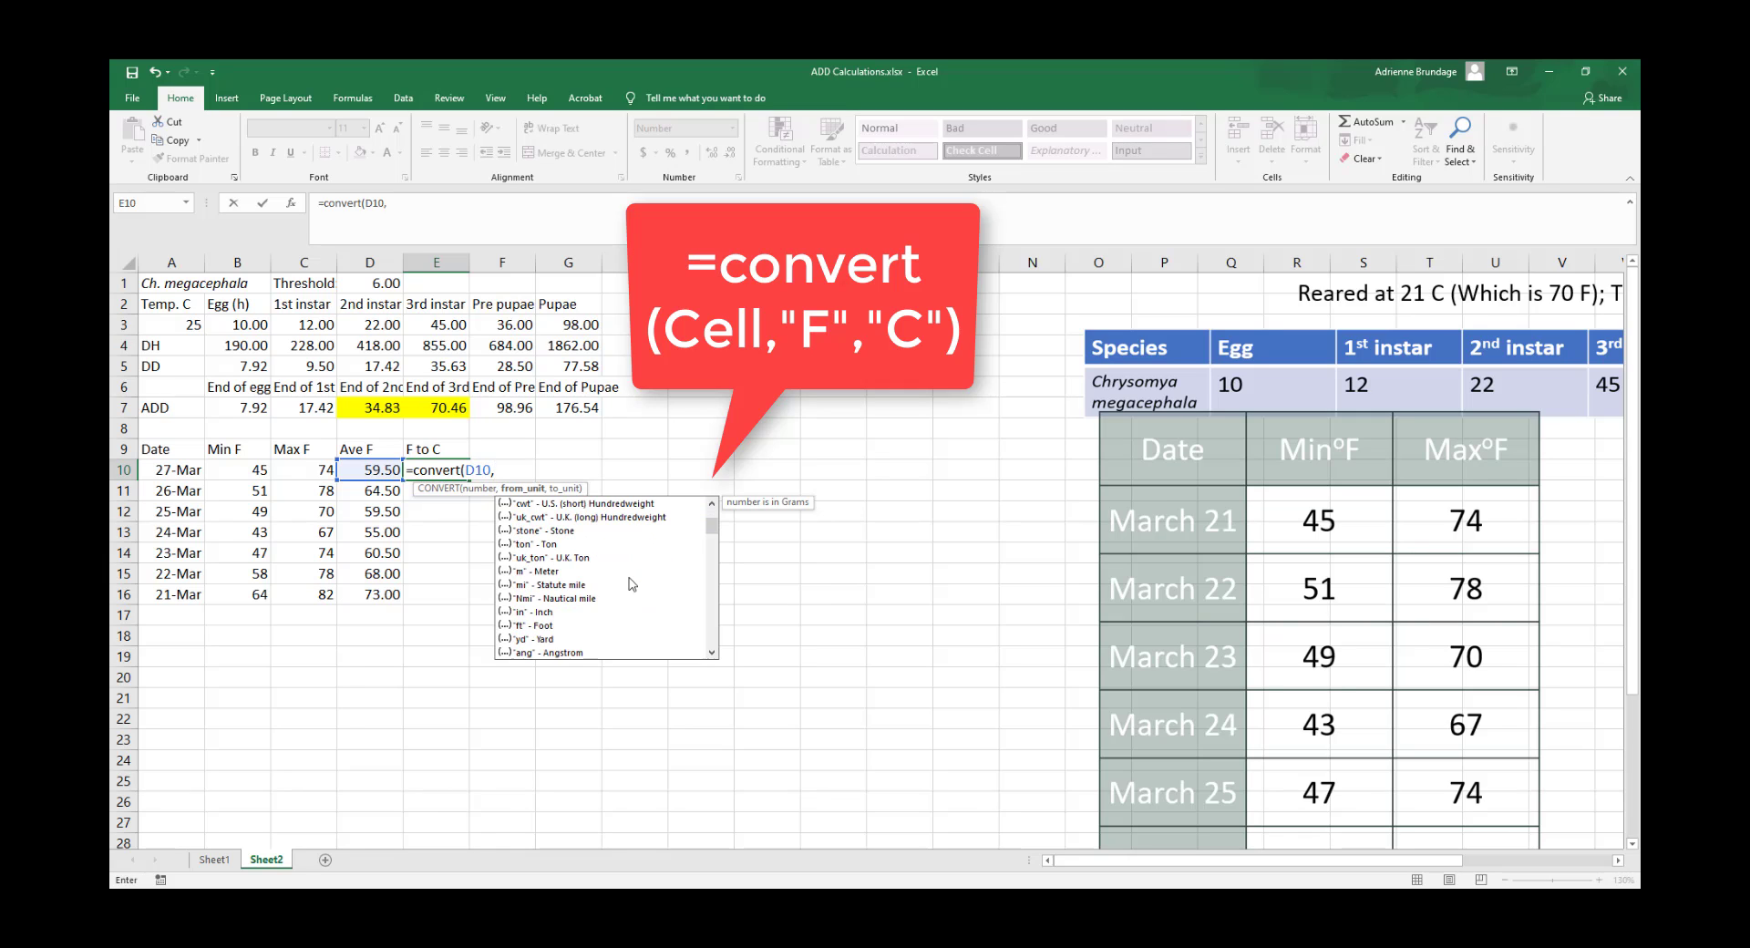
scroll(560, 617, "down", 7)
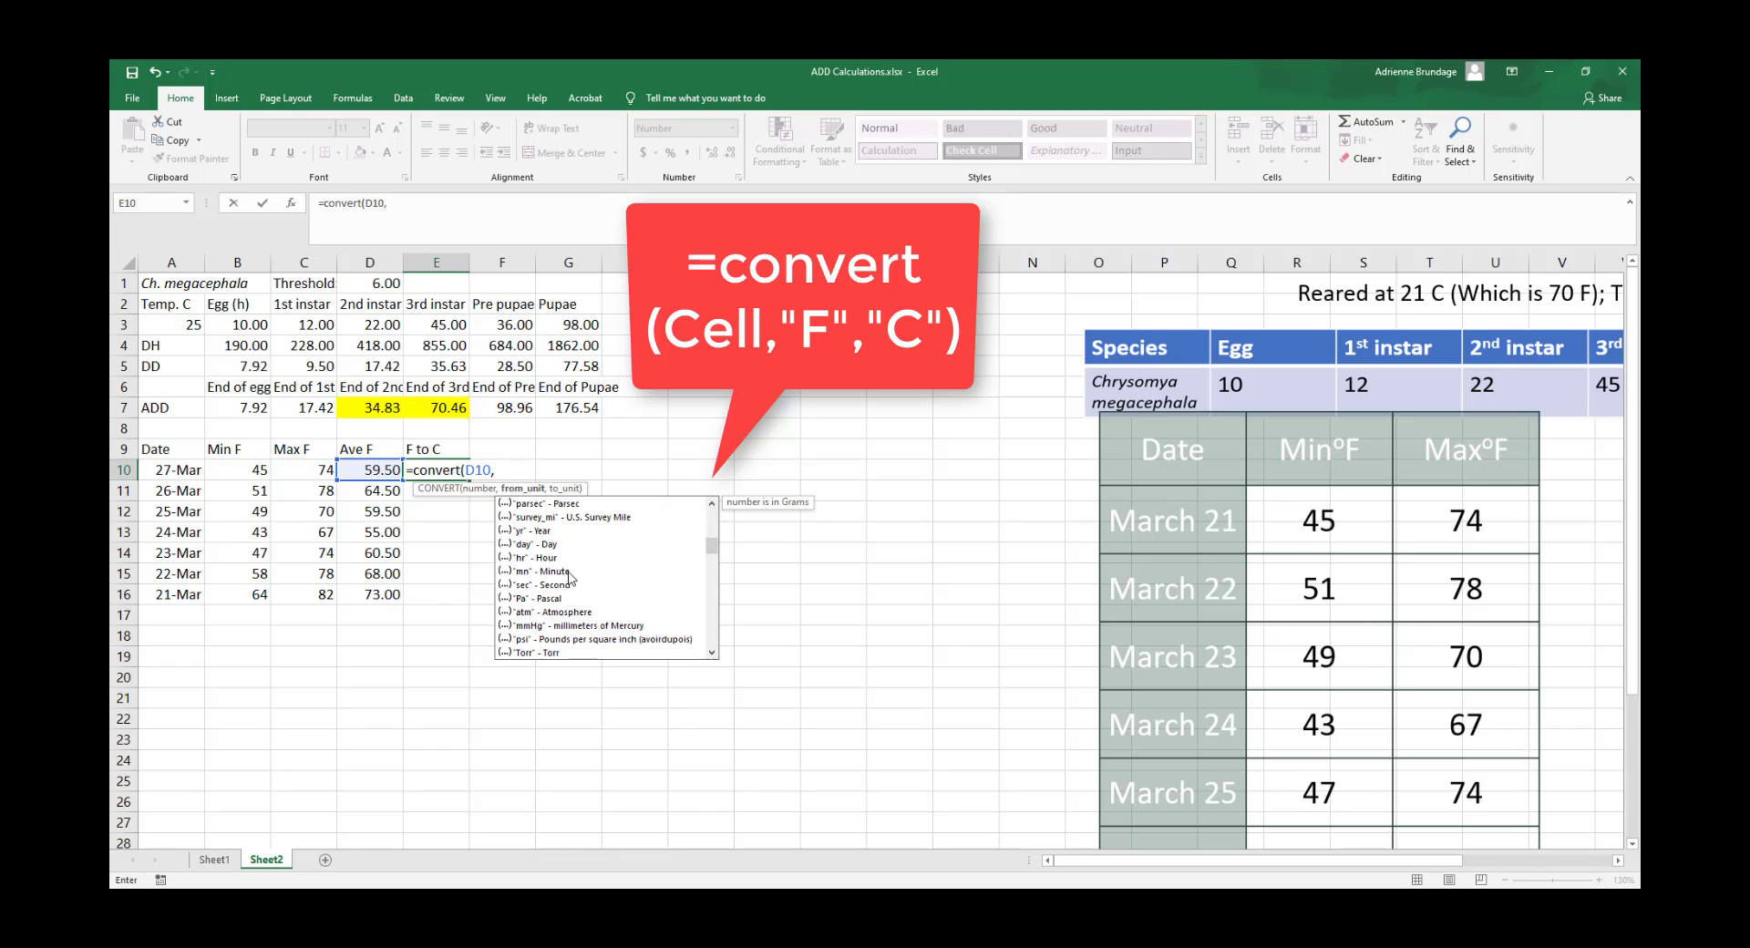
scroll(573, 576, "down", 10)
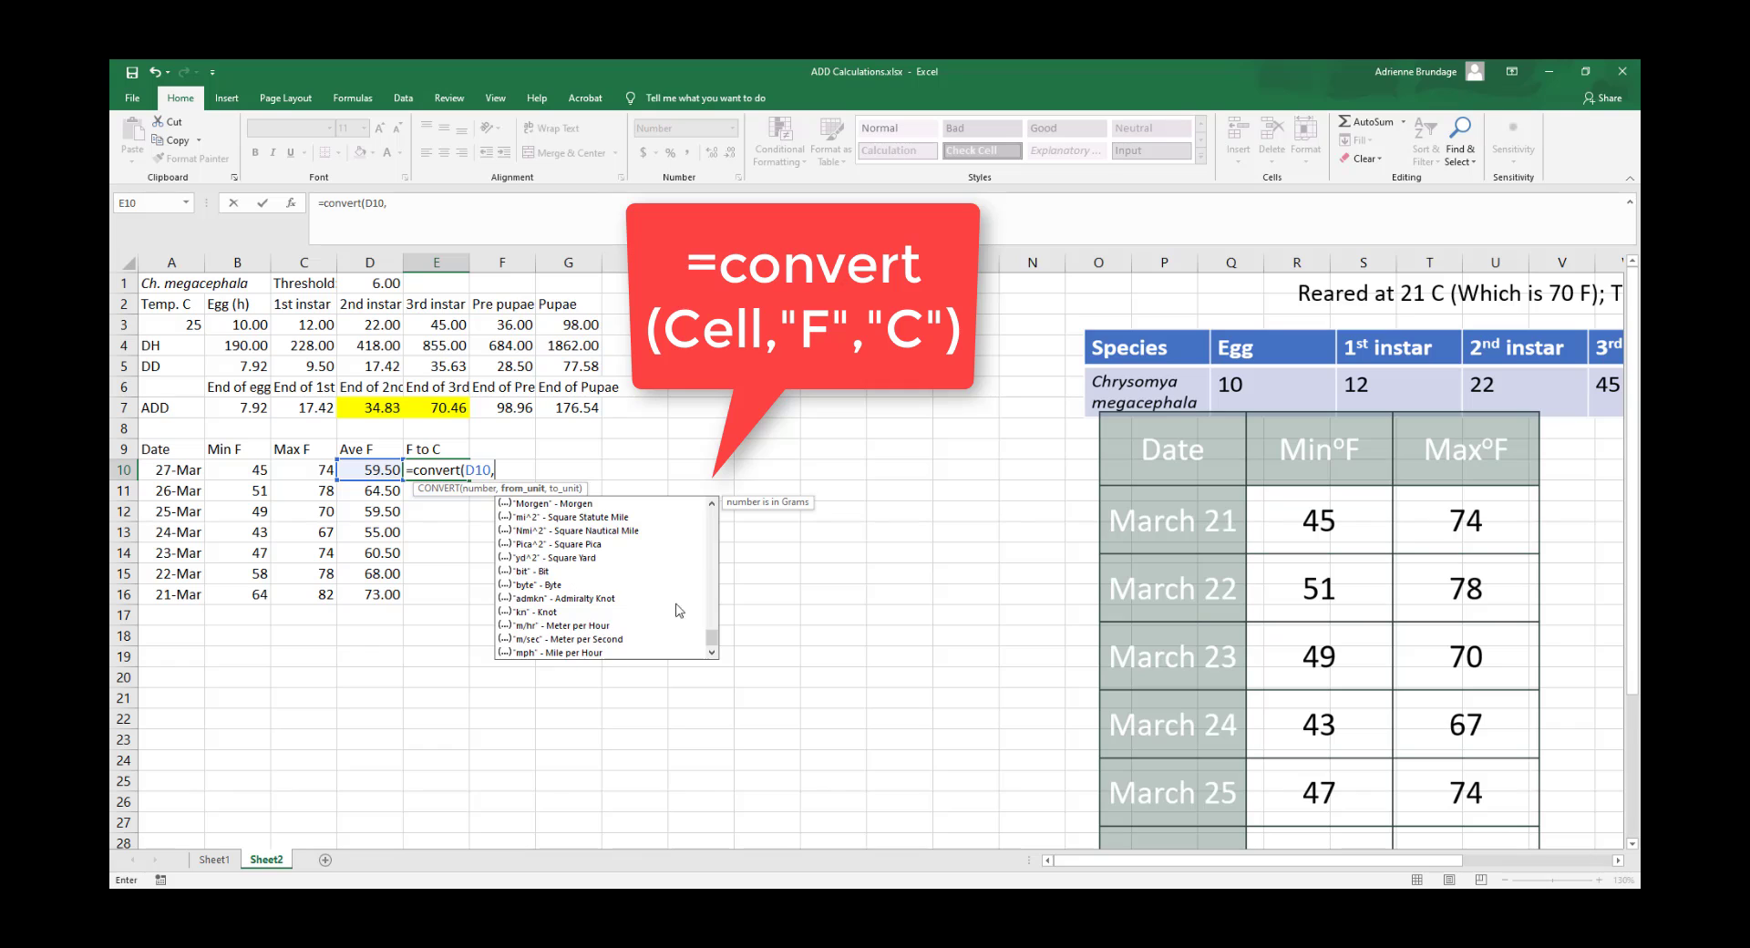
left_click_drag(716, 638, 715, 516)
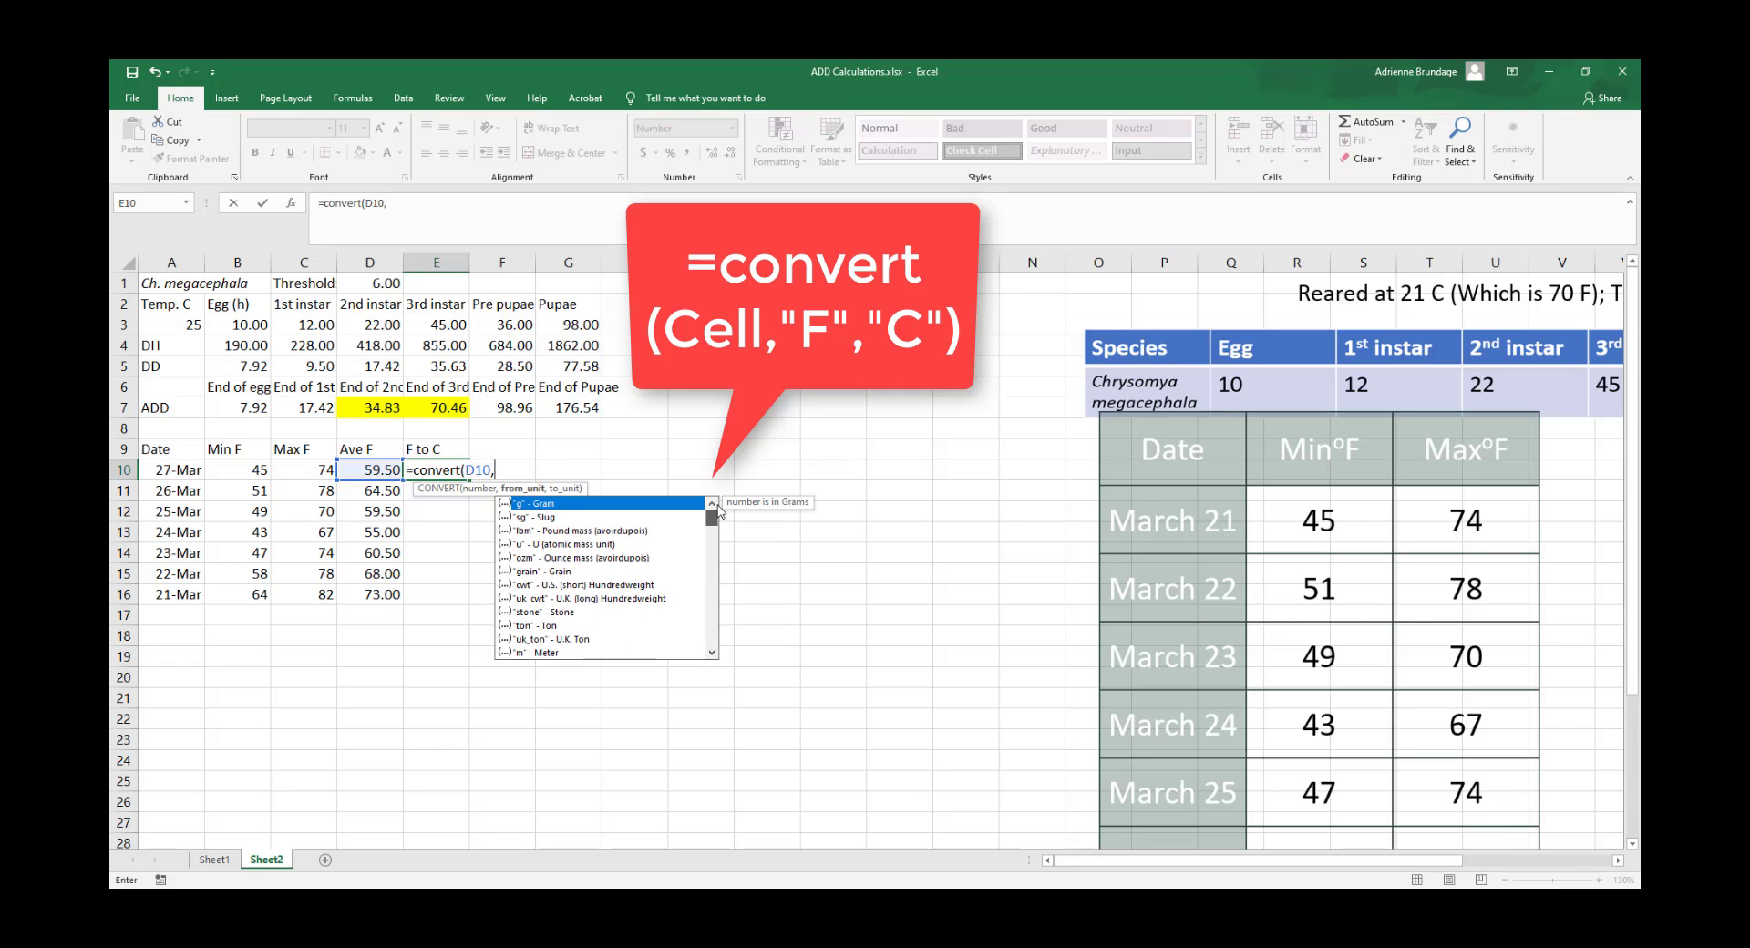
scroll(584, 524, "down", 7)
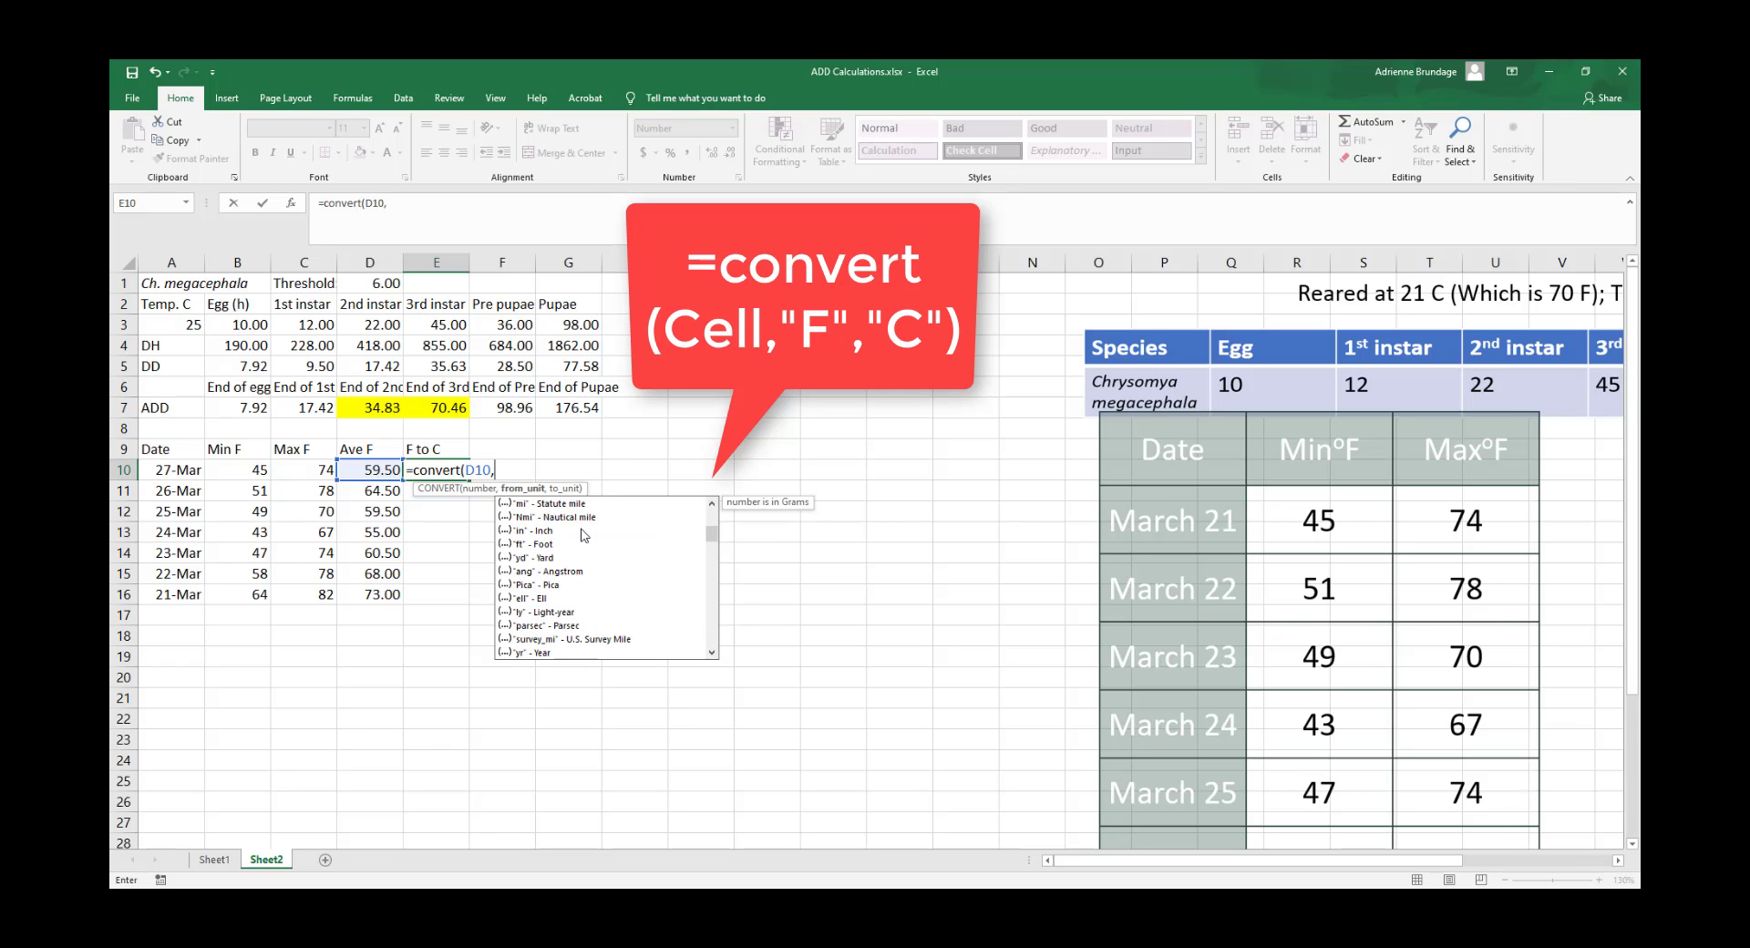
scroll(583, 535, "down", 20)
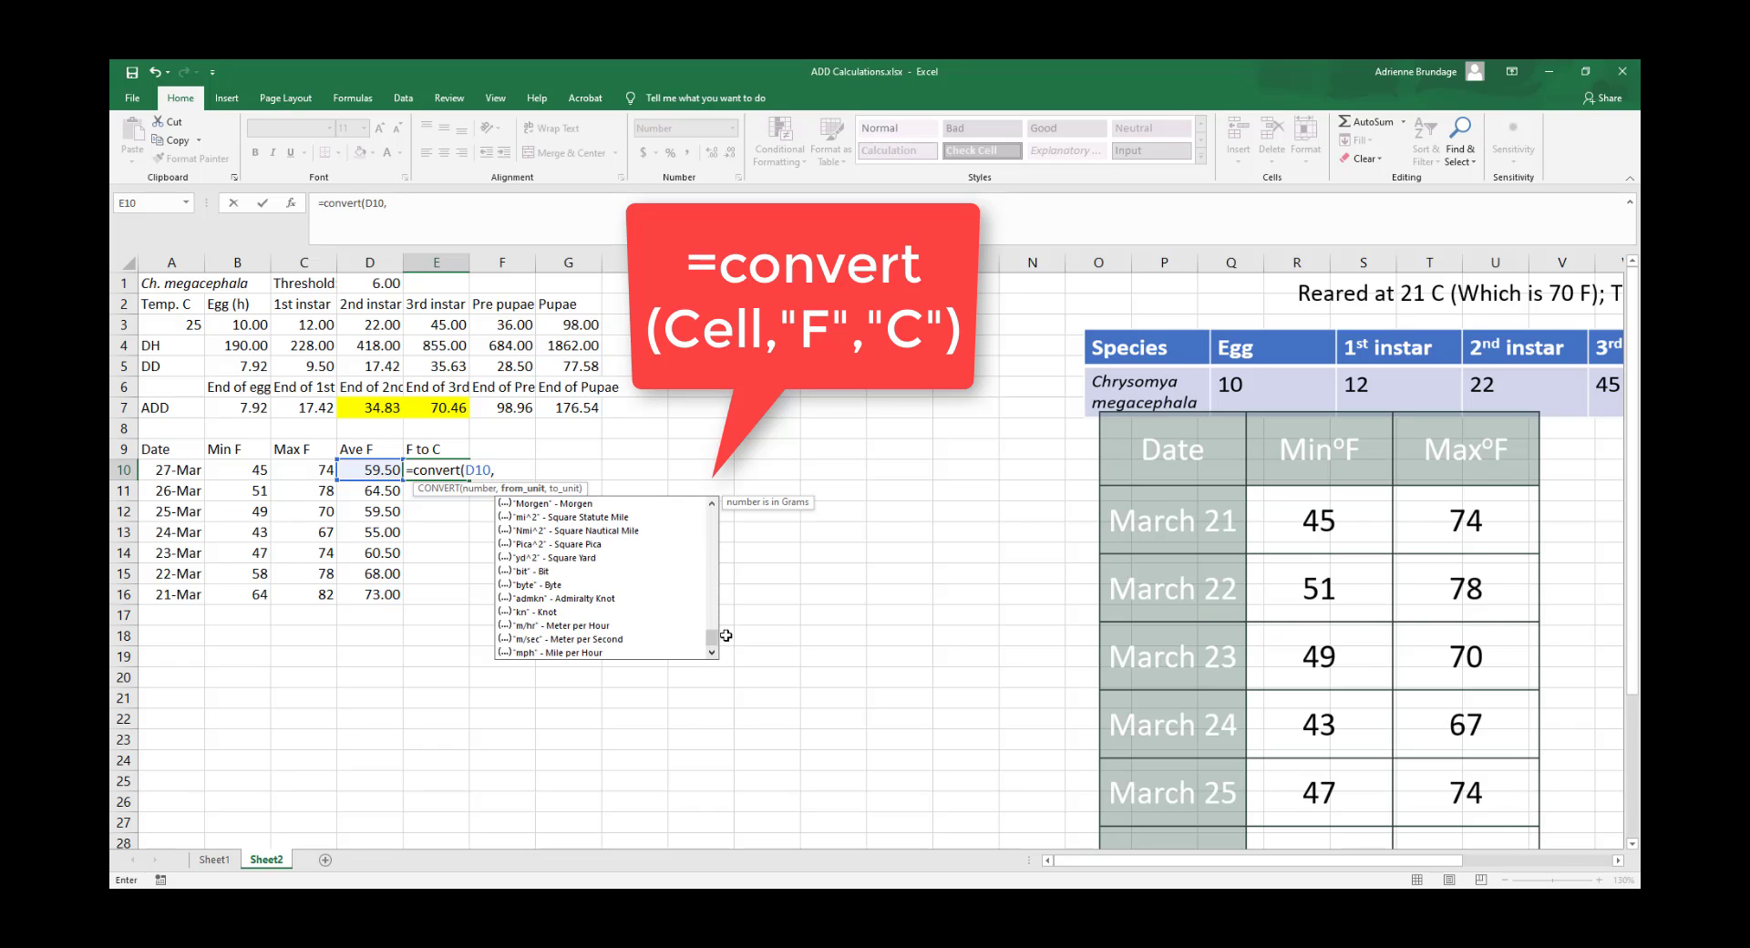
left_click_drag(713, 637, 705, 480)
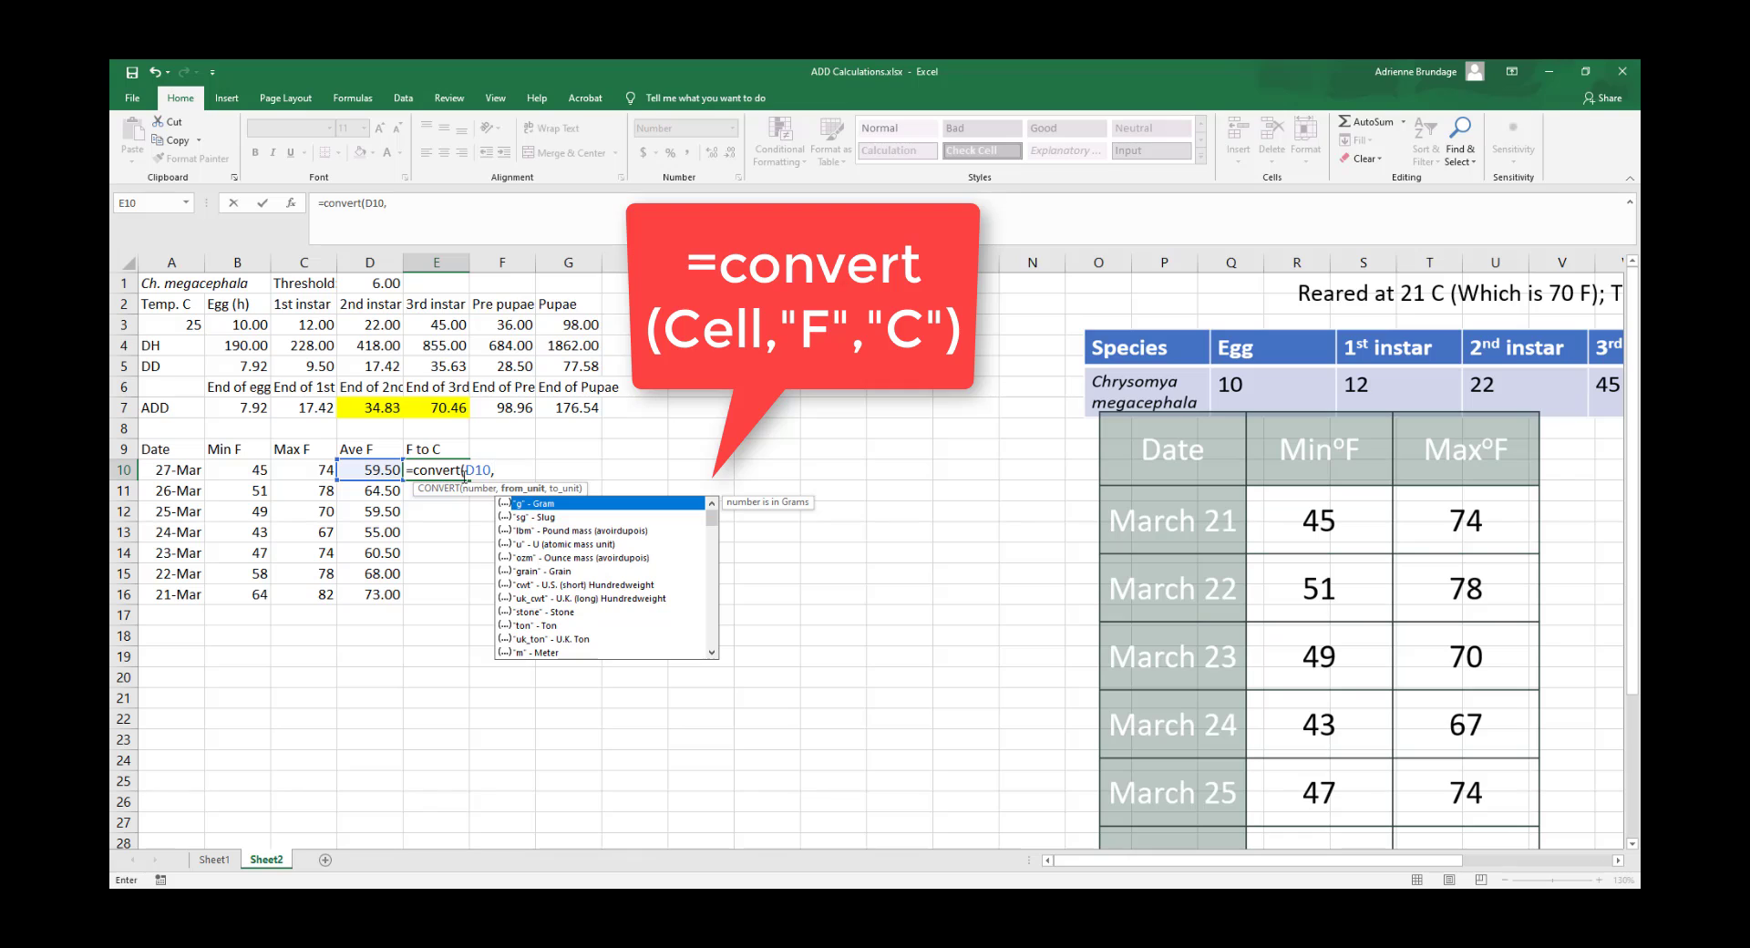
type("\"")
type("F\",")
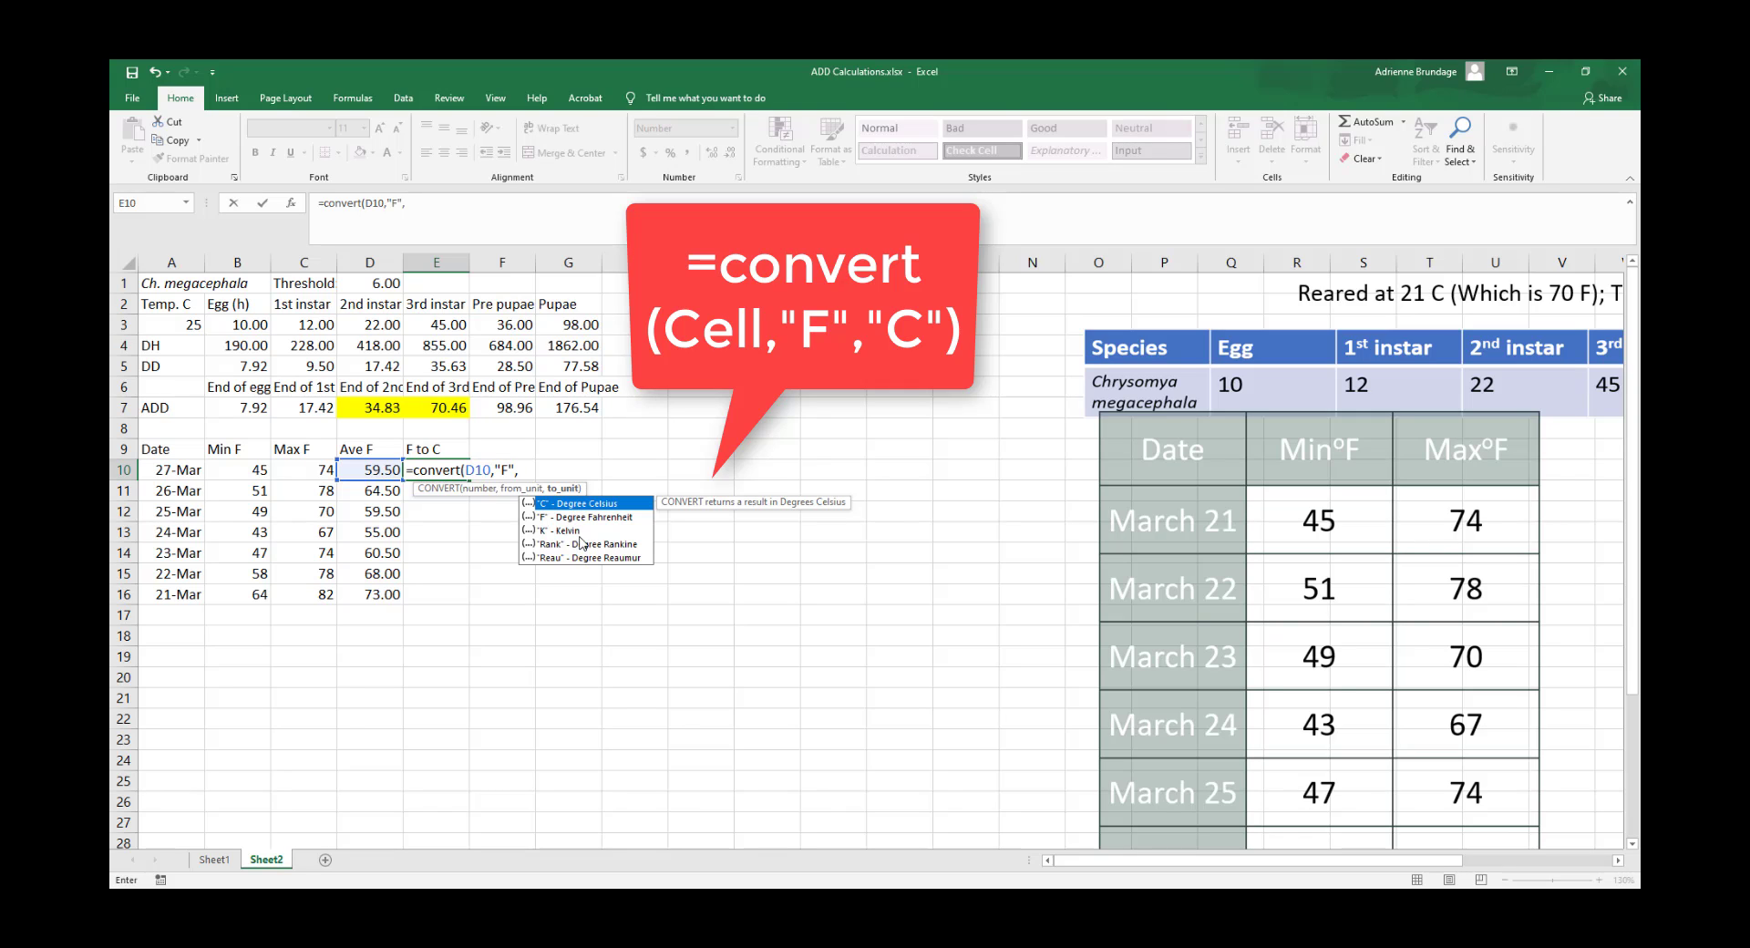
left_click(578, 506)
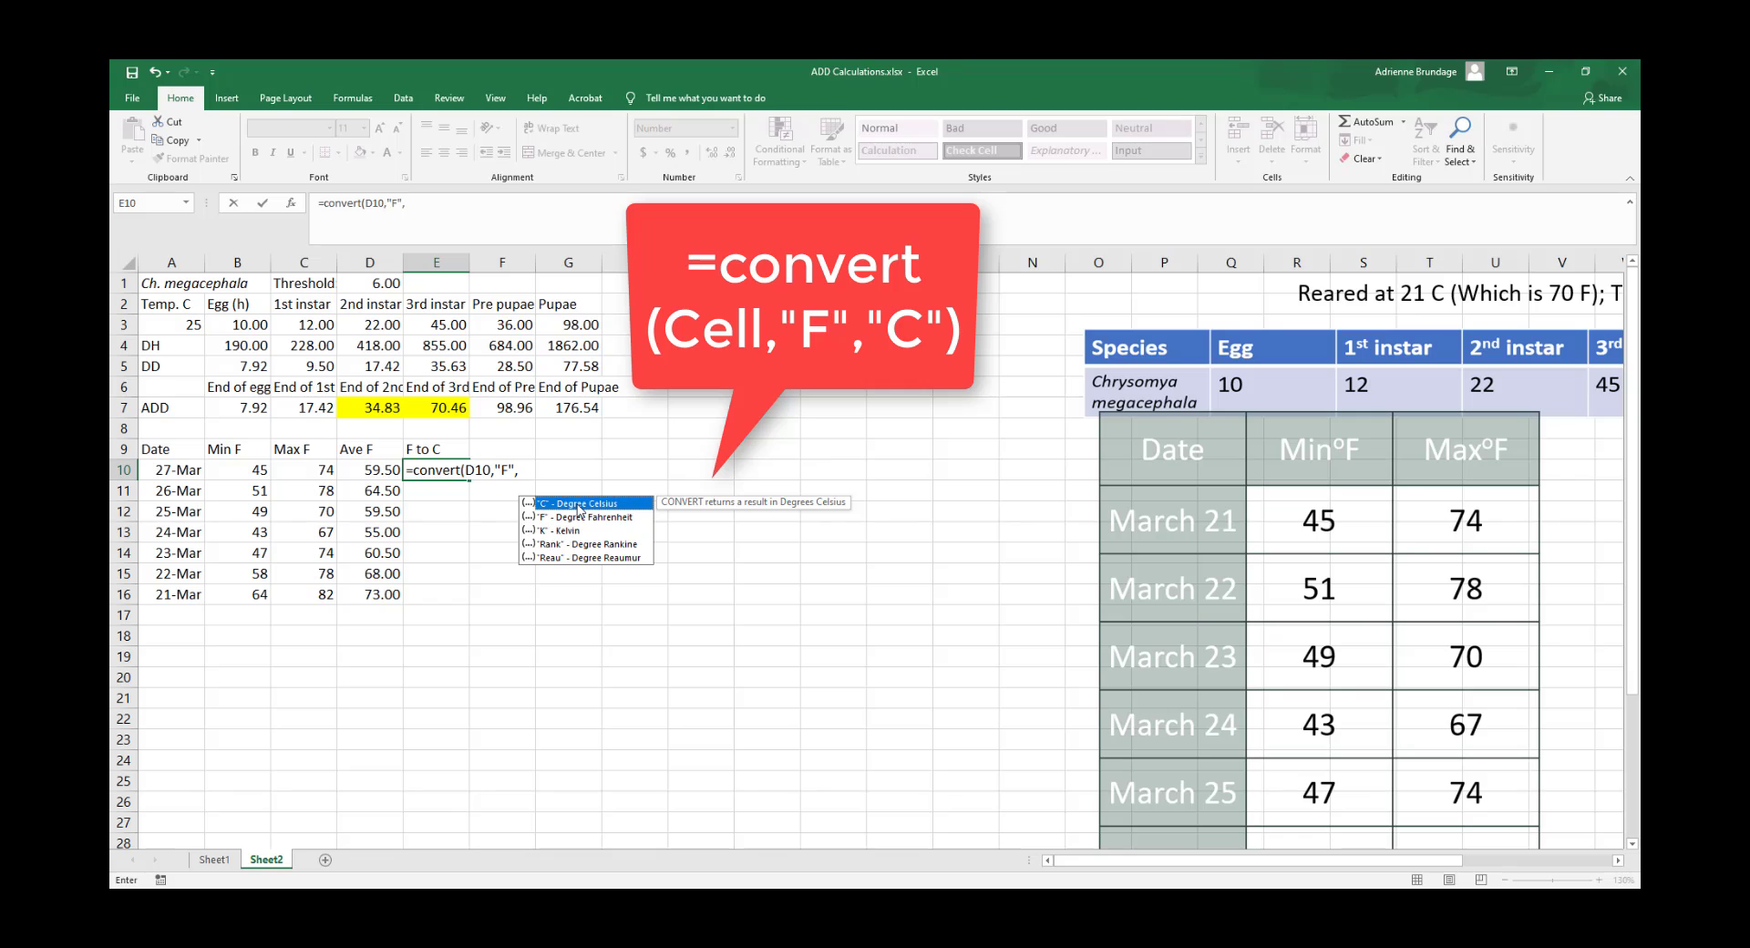
double_click(578, 507)
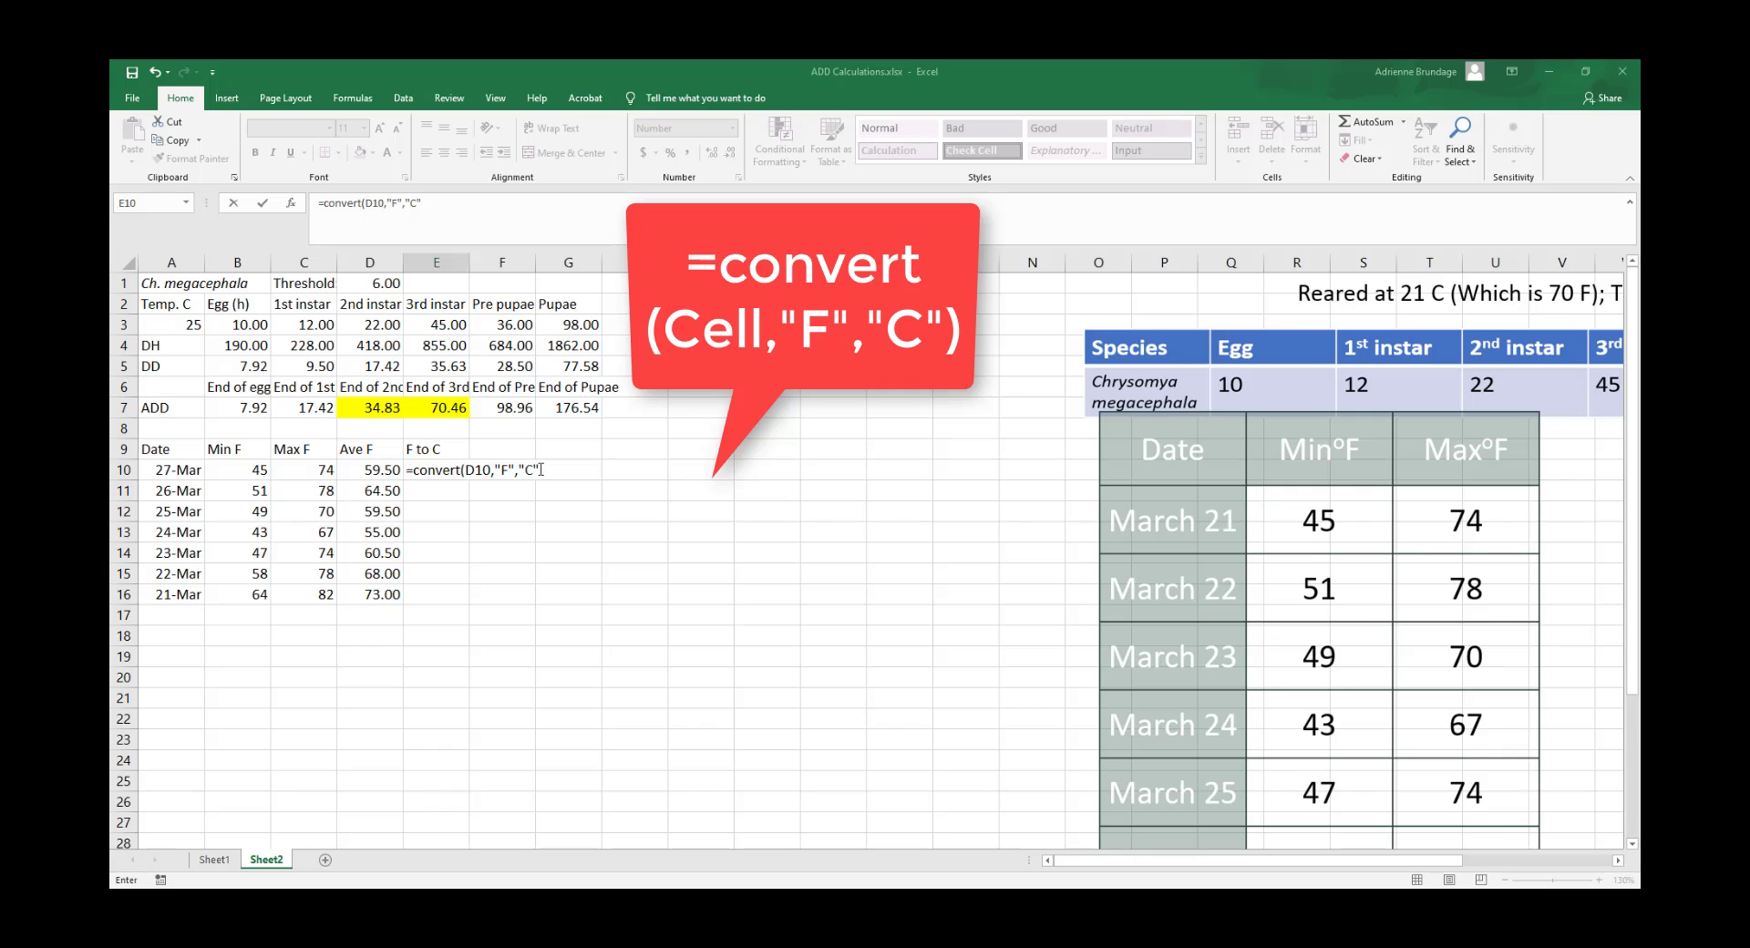
left_click(541, 469)
left_click(490, 202)
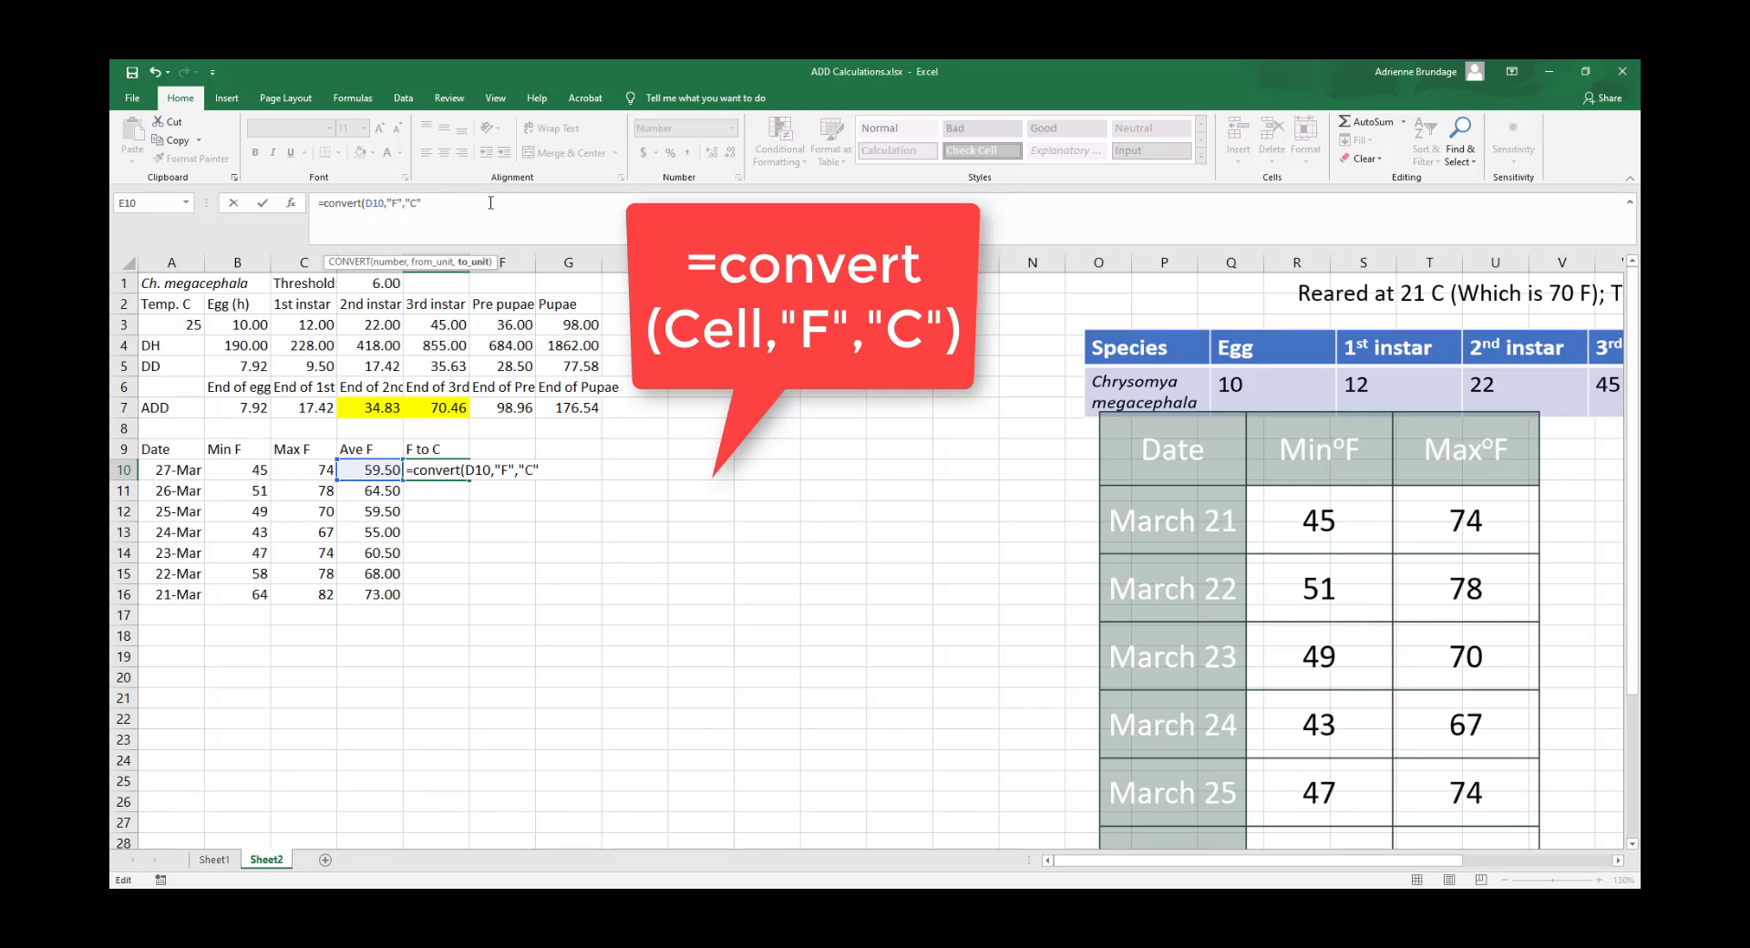
key("Return")
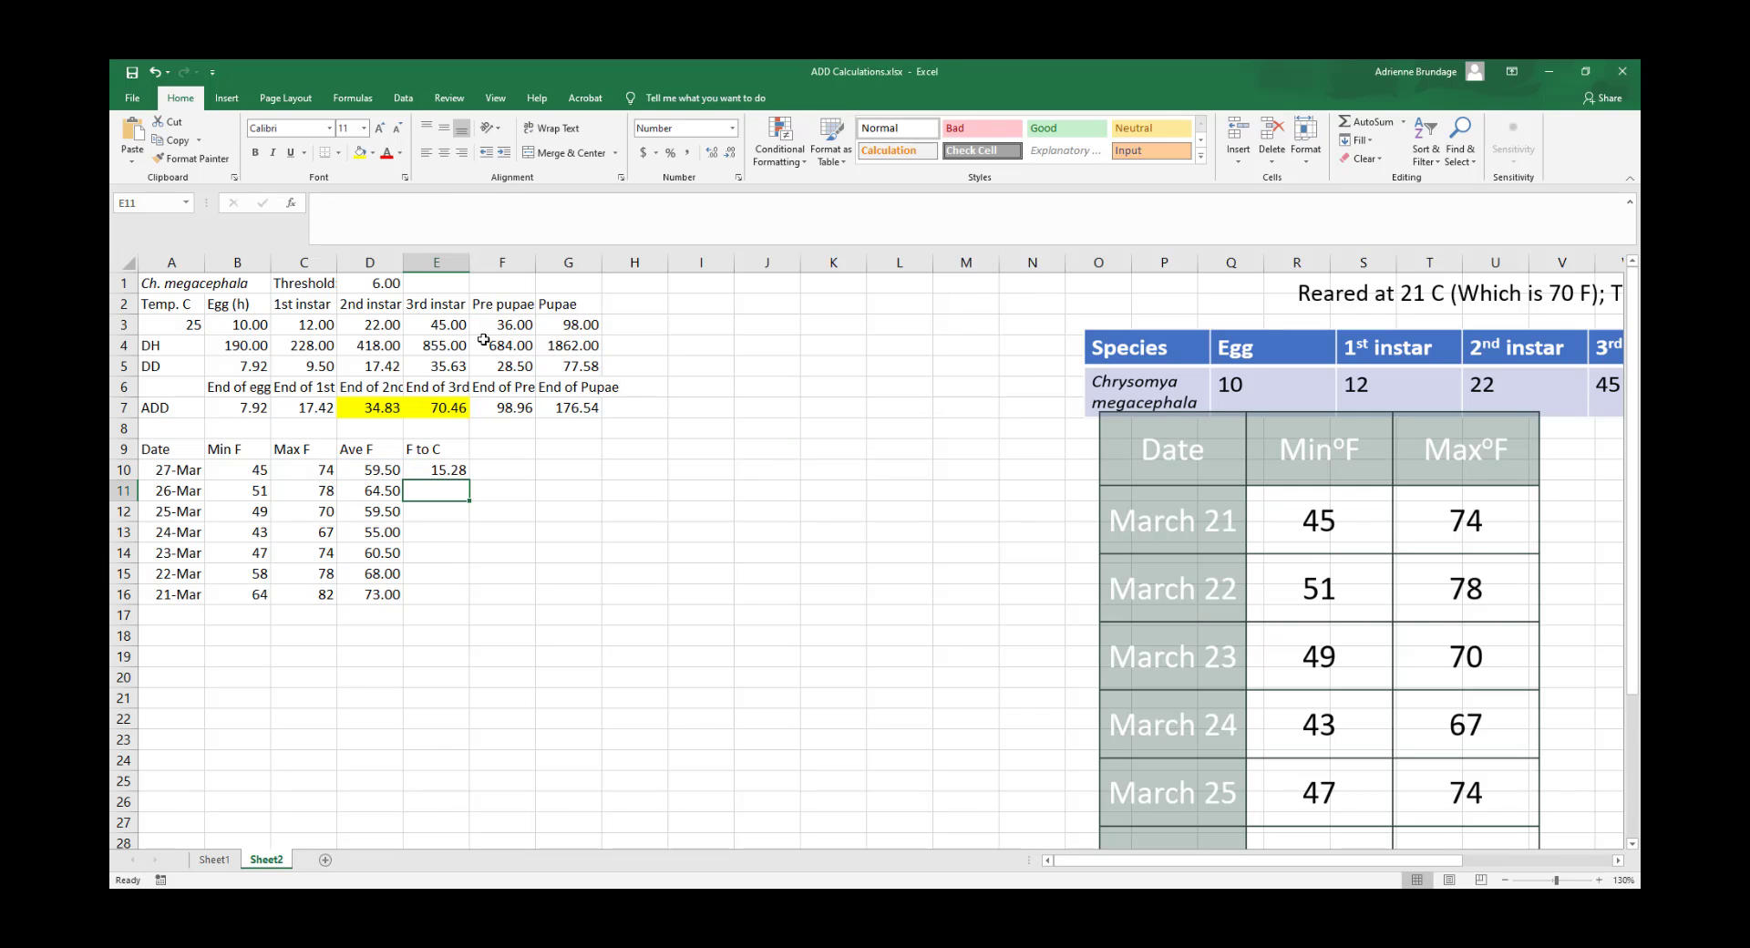
left_click(457, 469)
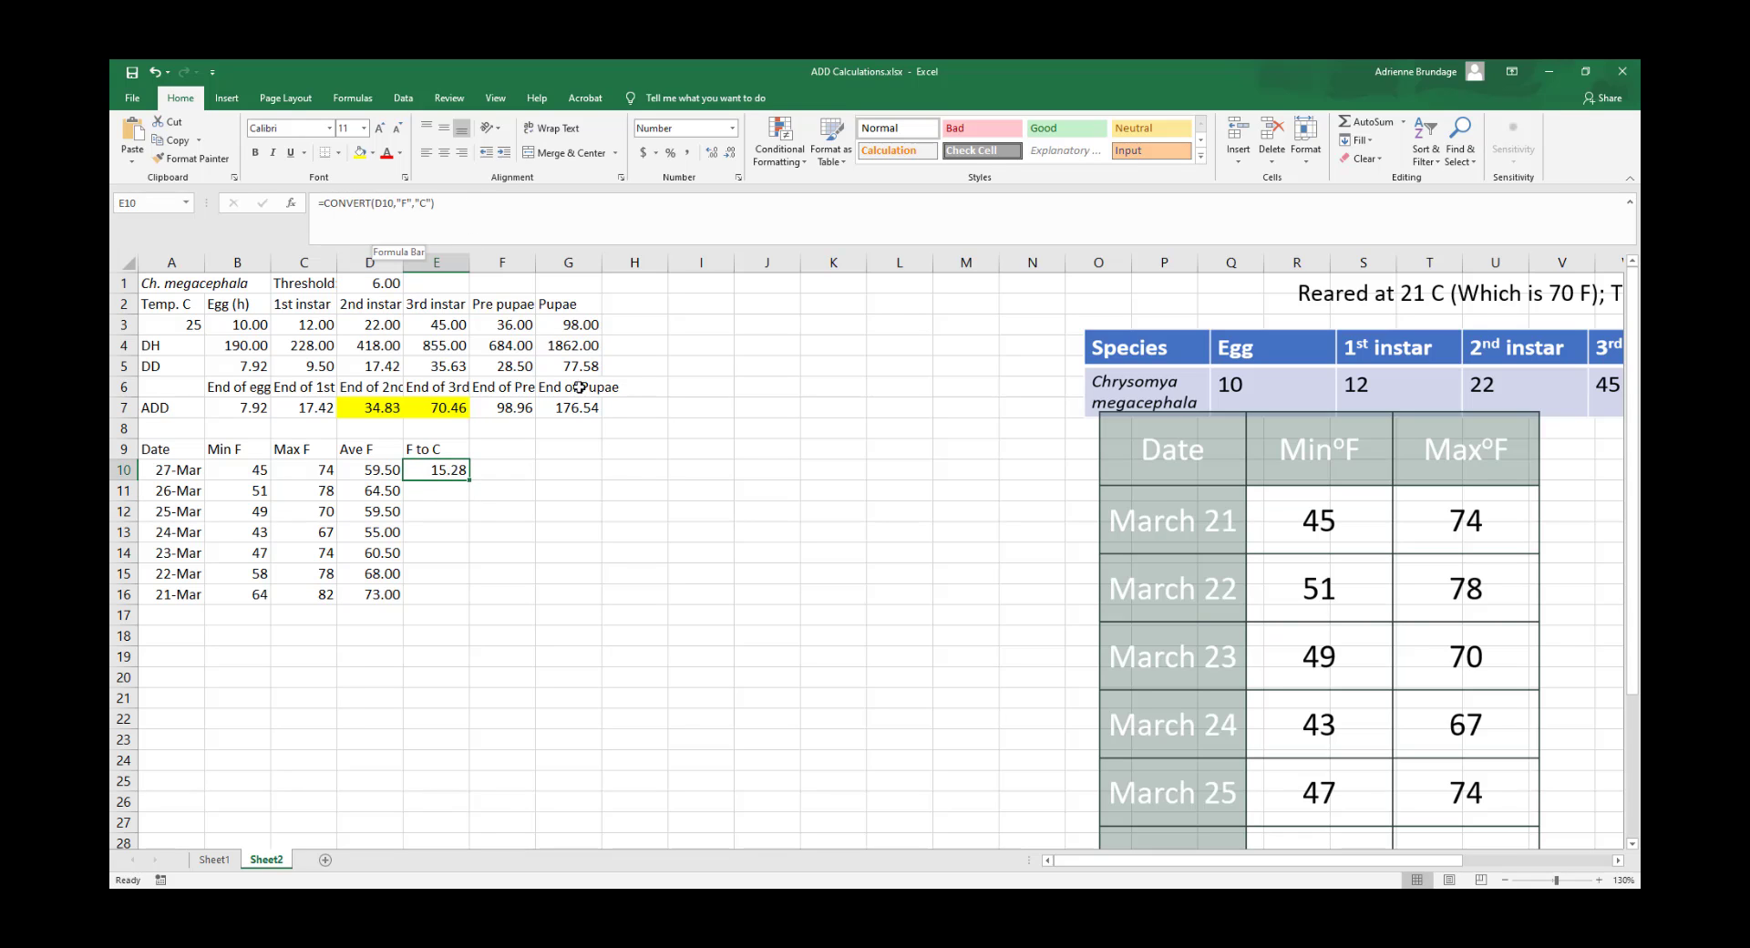
left_click(637, 471)
left_click(443, 480)
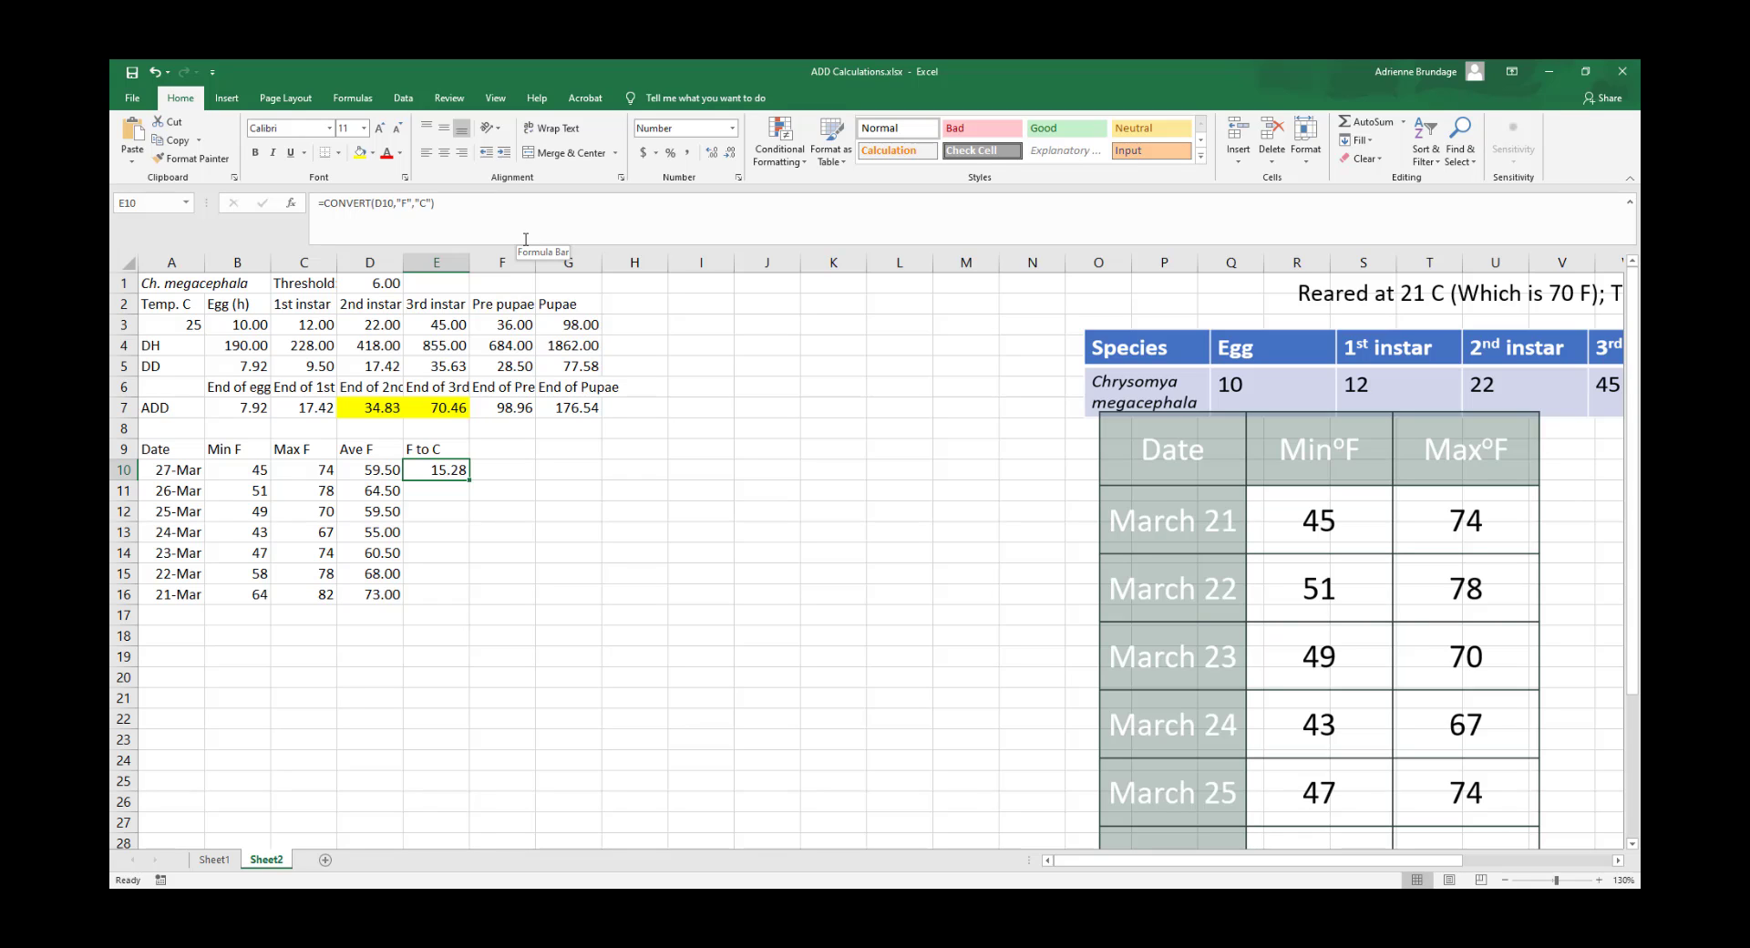
Fill the E10 Celsius conversion down through E16
left_click(539, 490)
left_click(439, 484)
left_click(441, 470)
left_click_drag(470, 480, 470, 600)
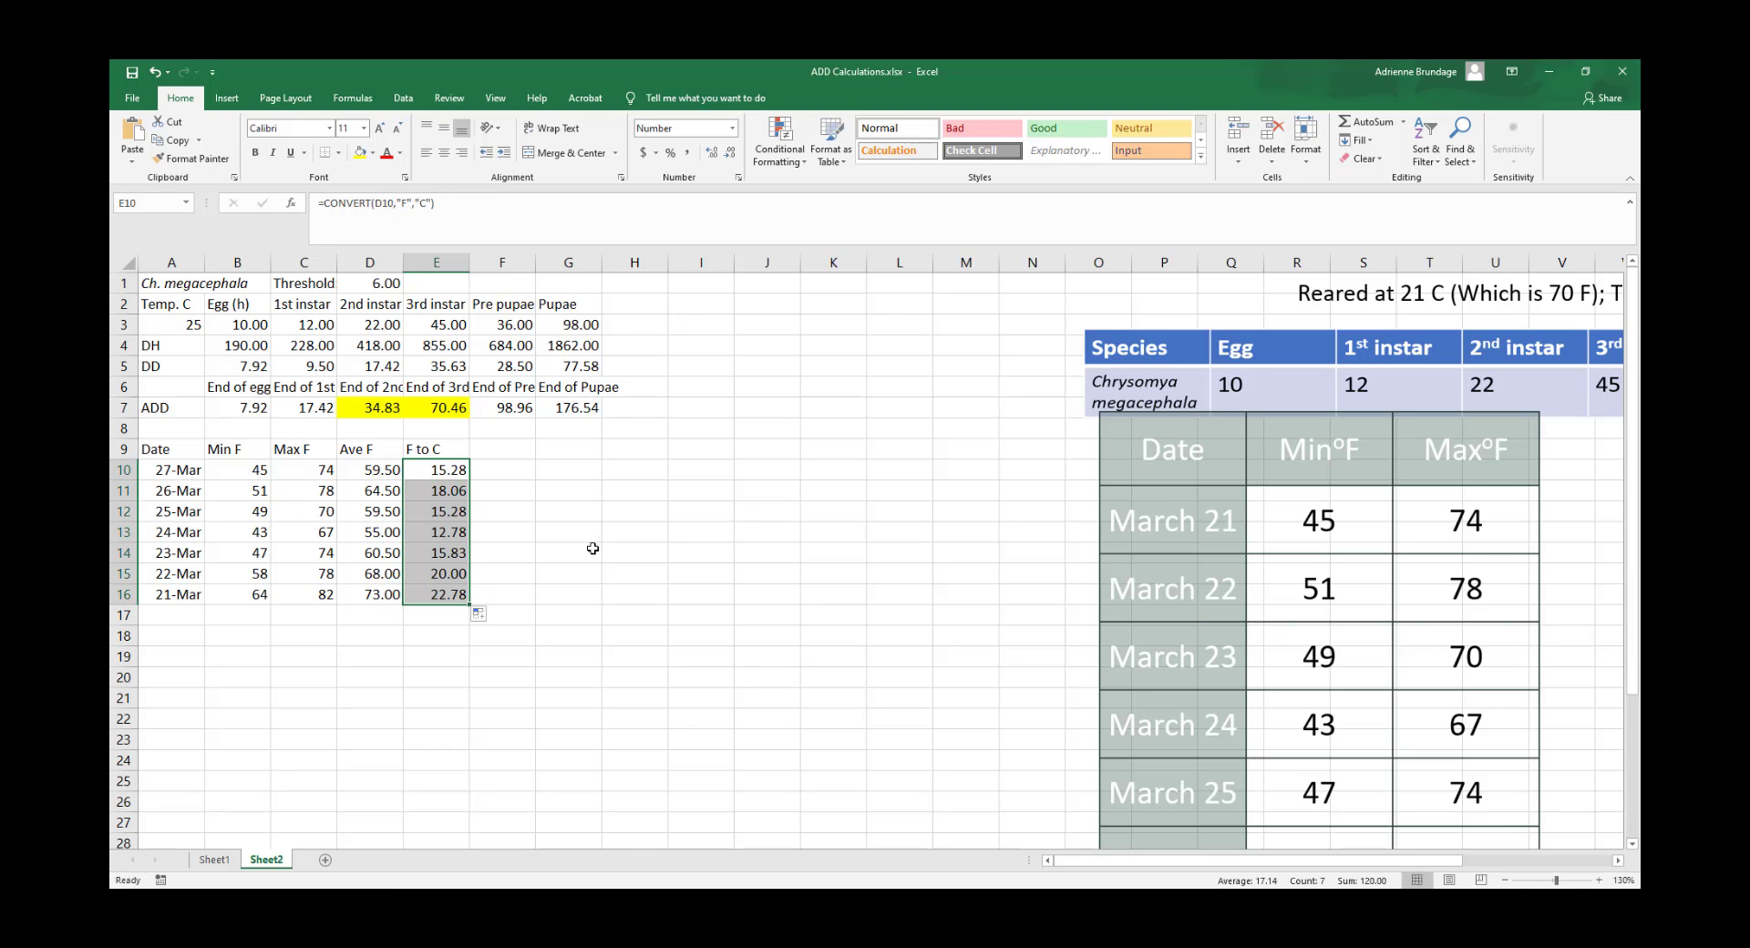
Check the copied conversions in E10:E16, from 15.28 down to 22.78
left_click(447, 515)
left_click(451, 558)
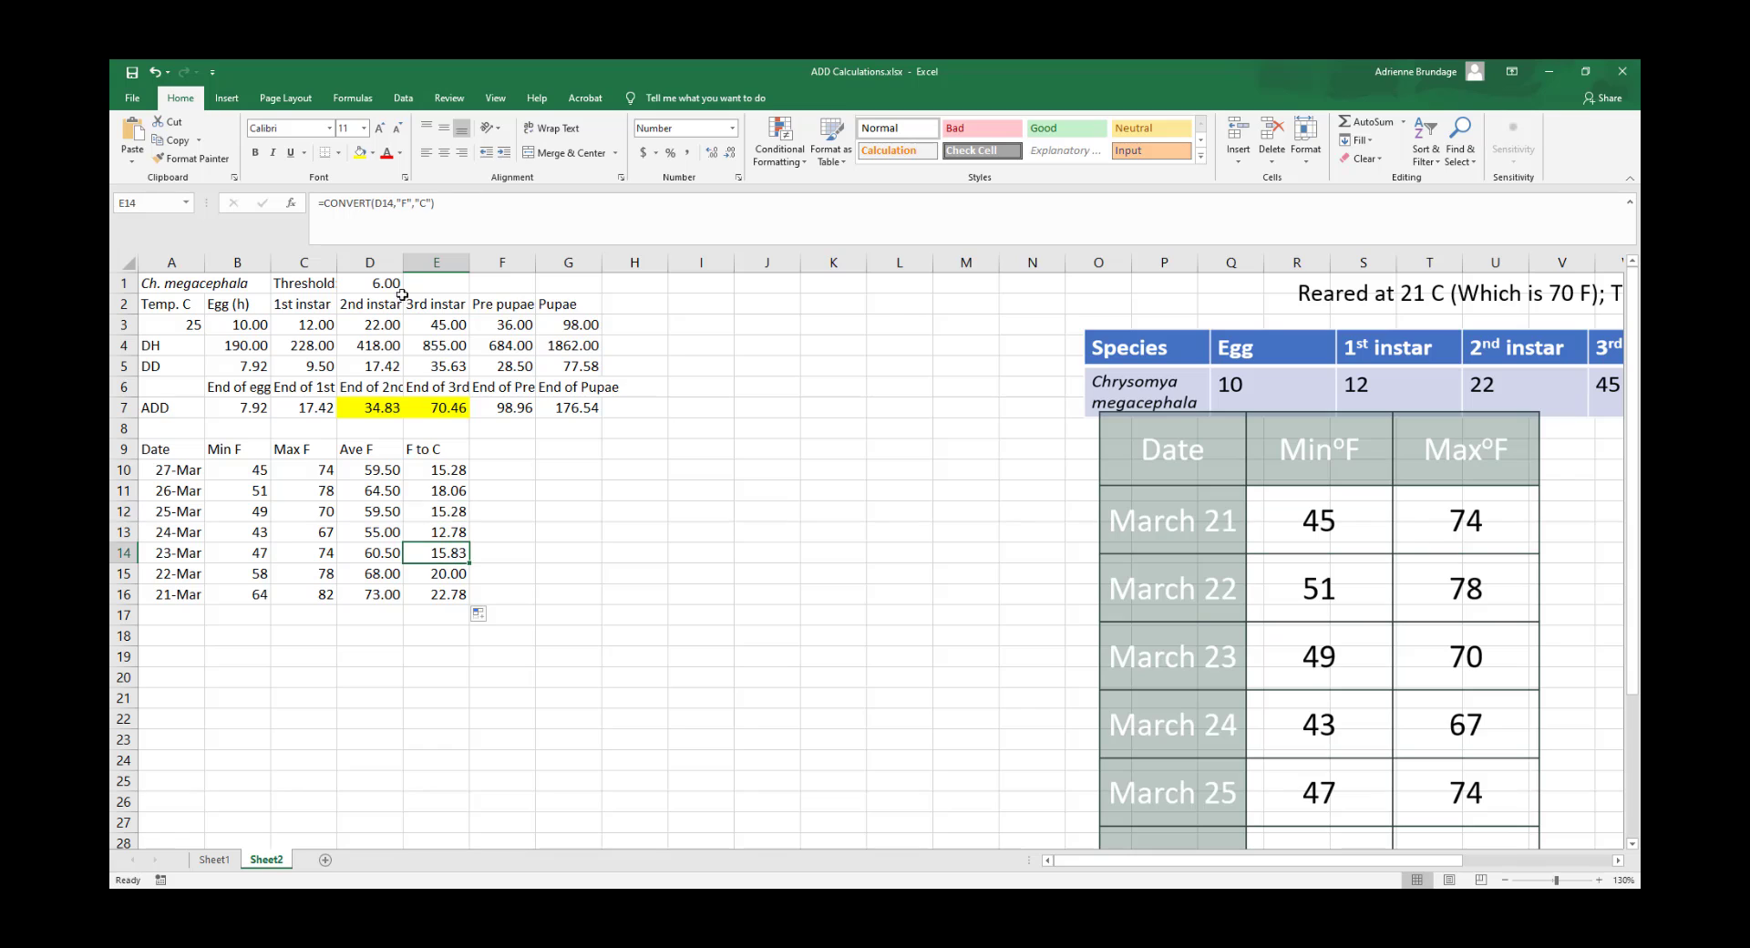
left_click(438, 583)
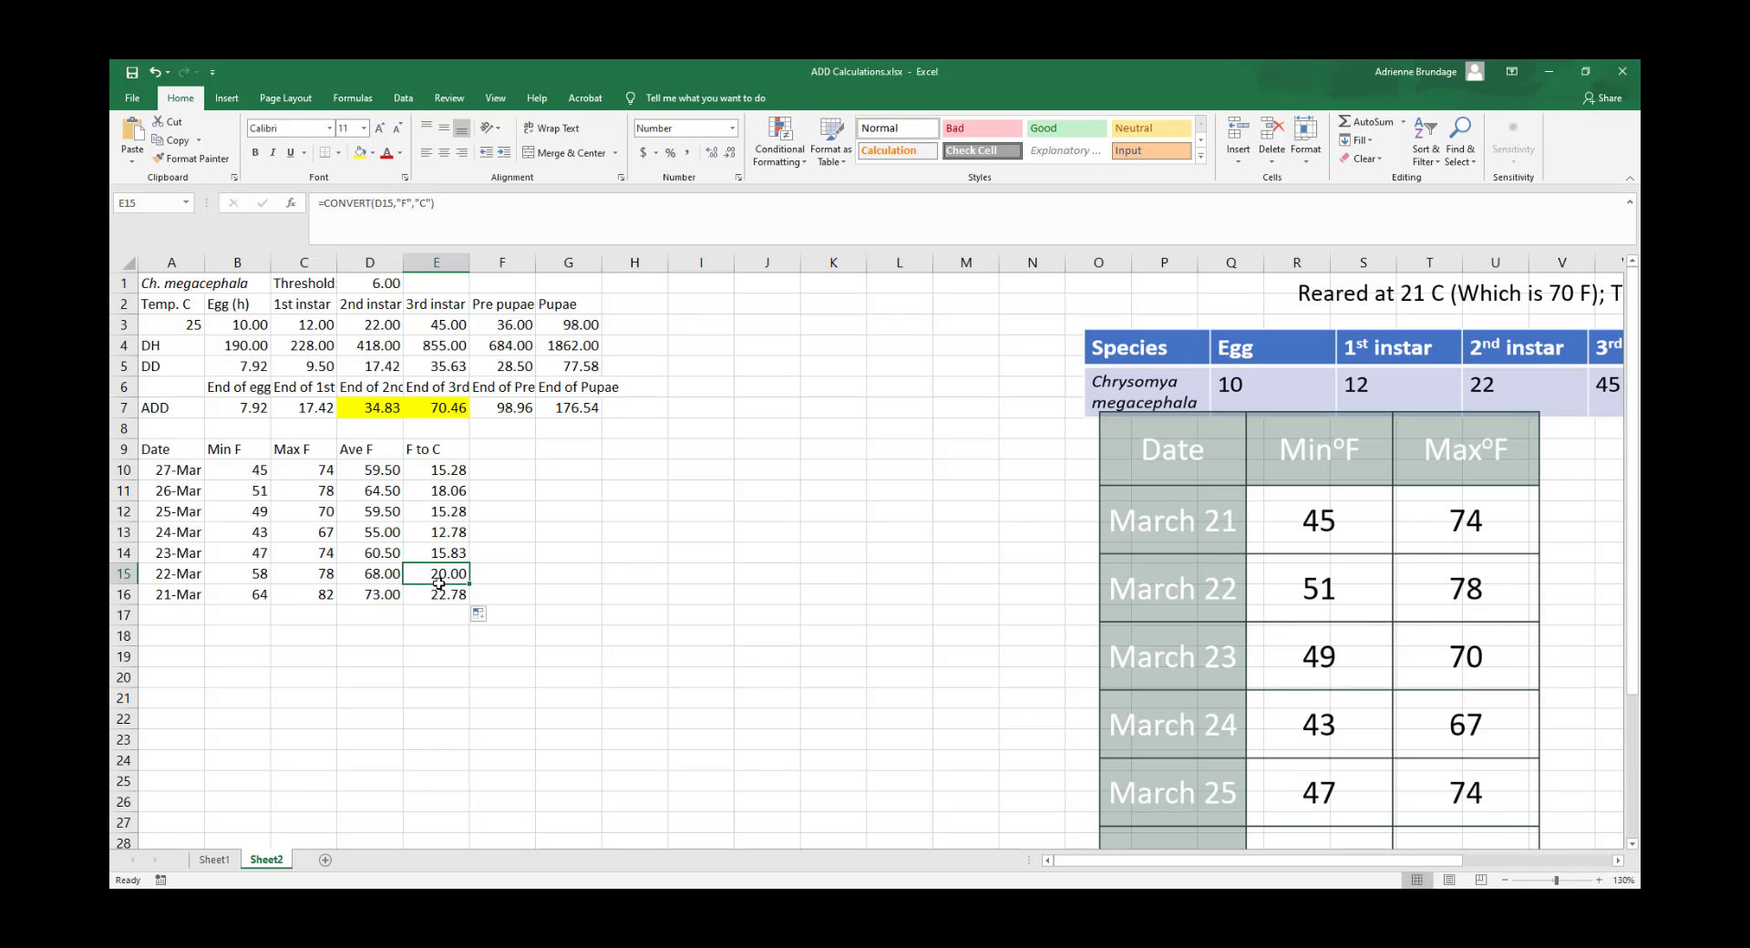
key("Right")
key("Right")
key("Right")
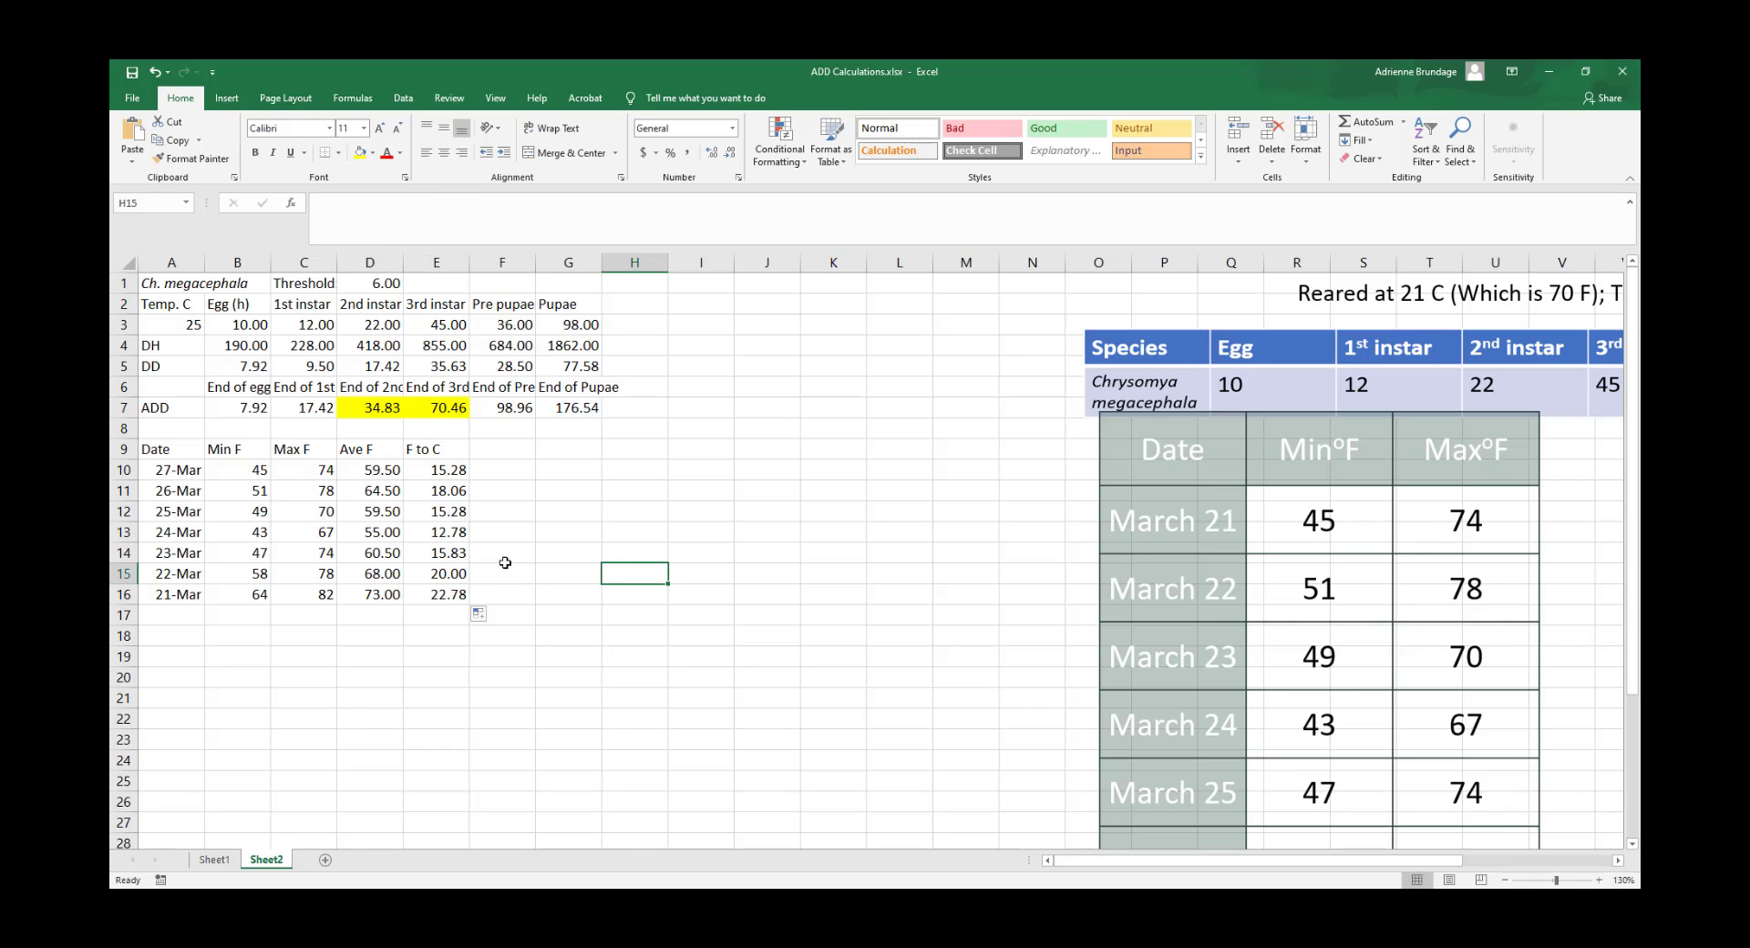
left_click(457, 470)
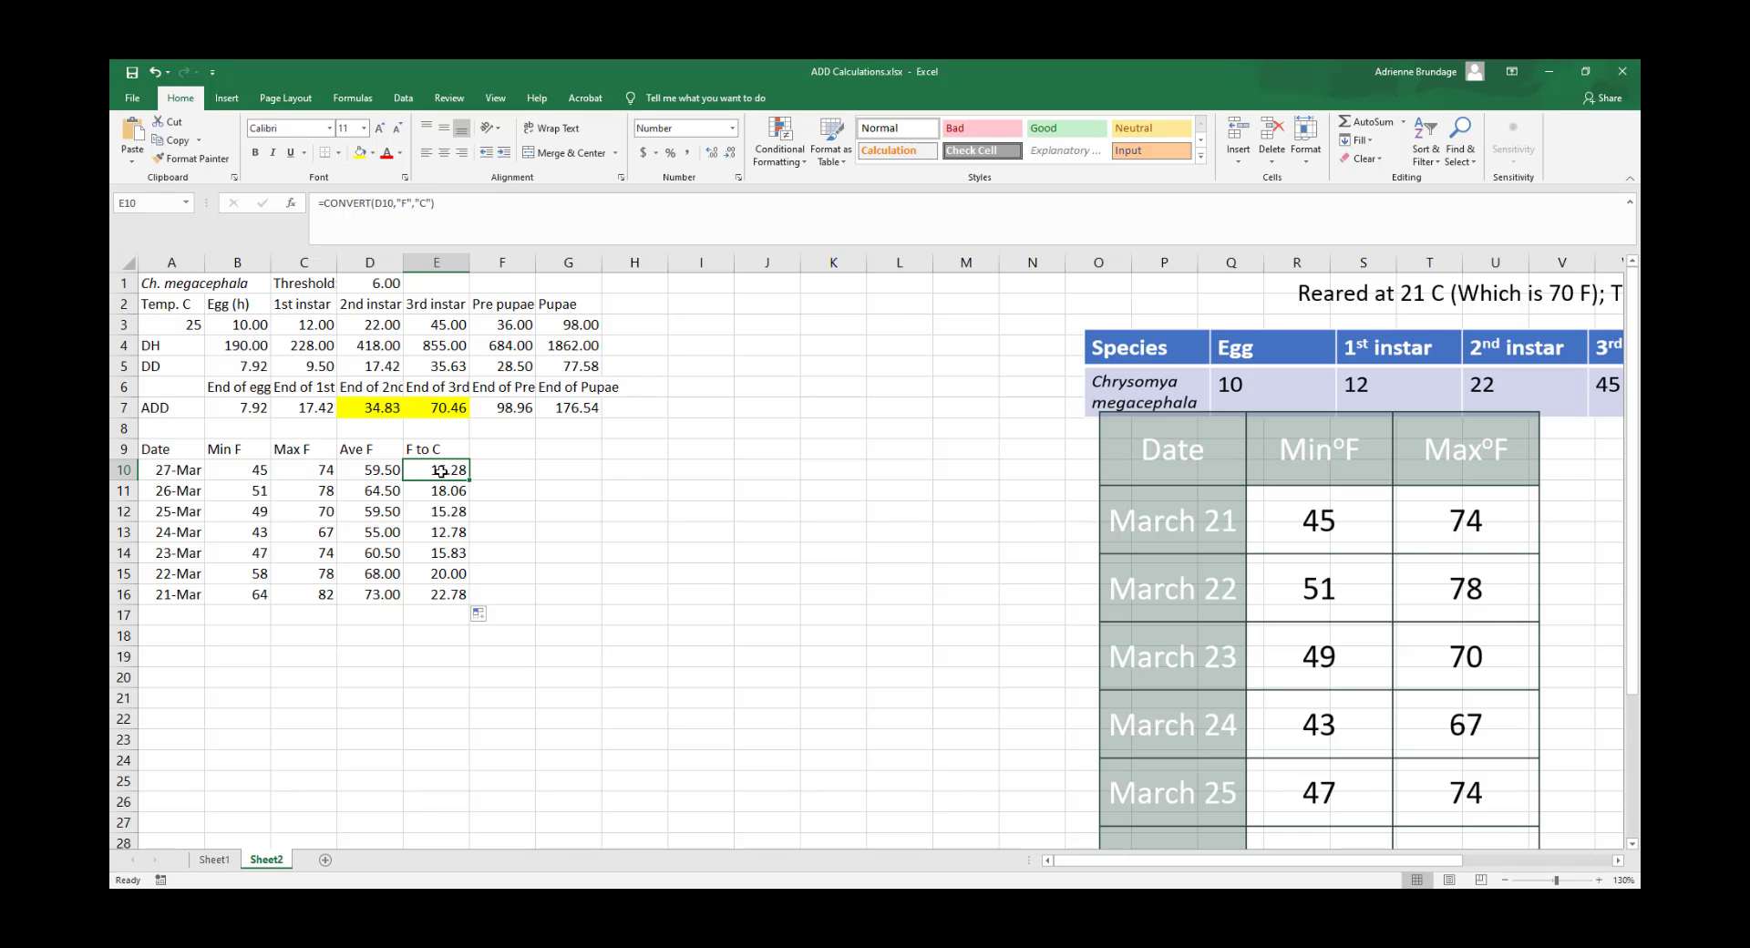
left_click(438, 511)
left_click(436, 485)
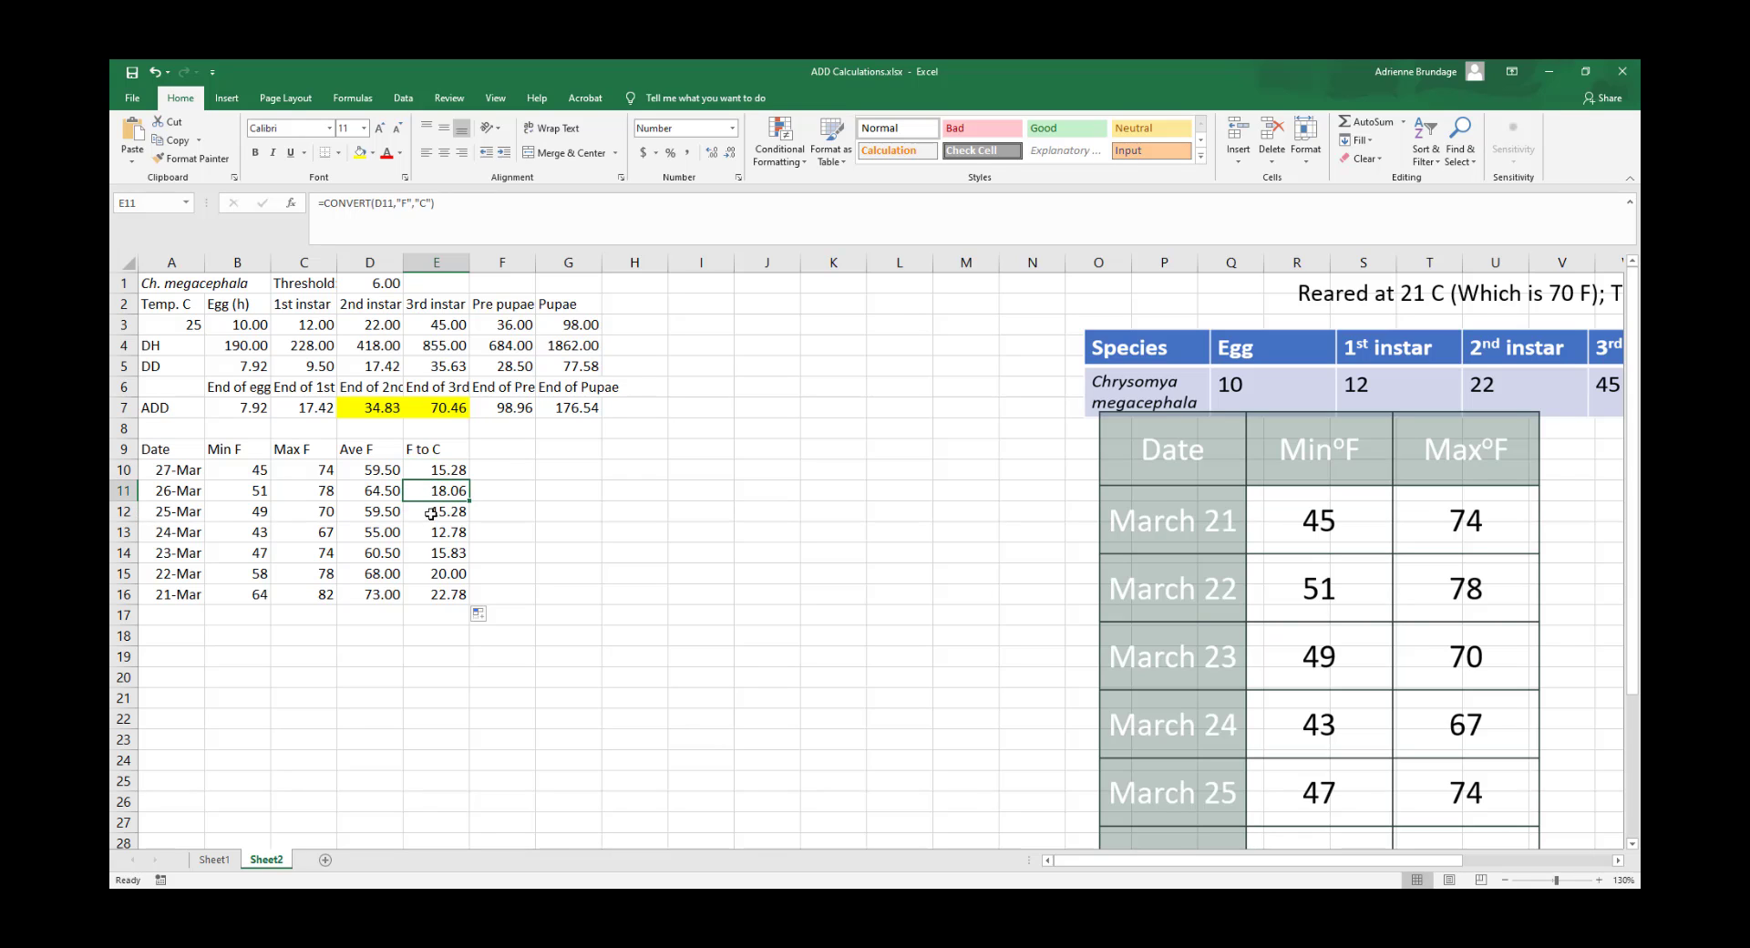
left_click(431, 514)
left_click(435, 532)
left_click(435, 554)
left_click(435, 574)
left_click(436, 594)
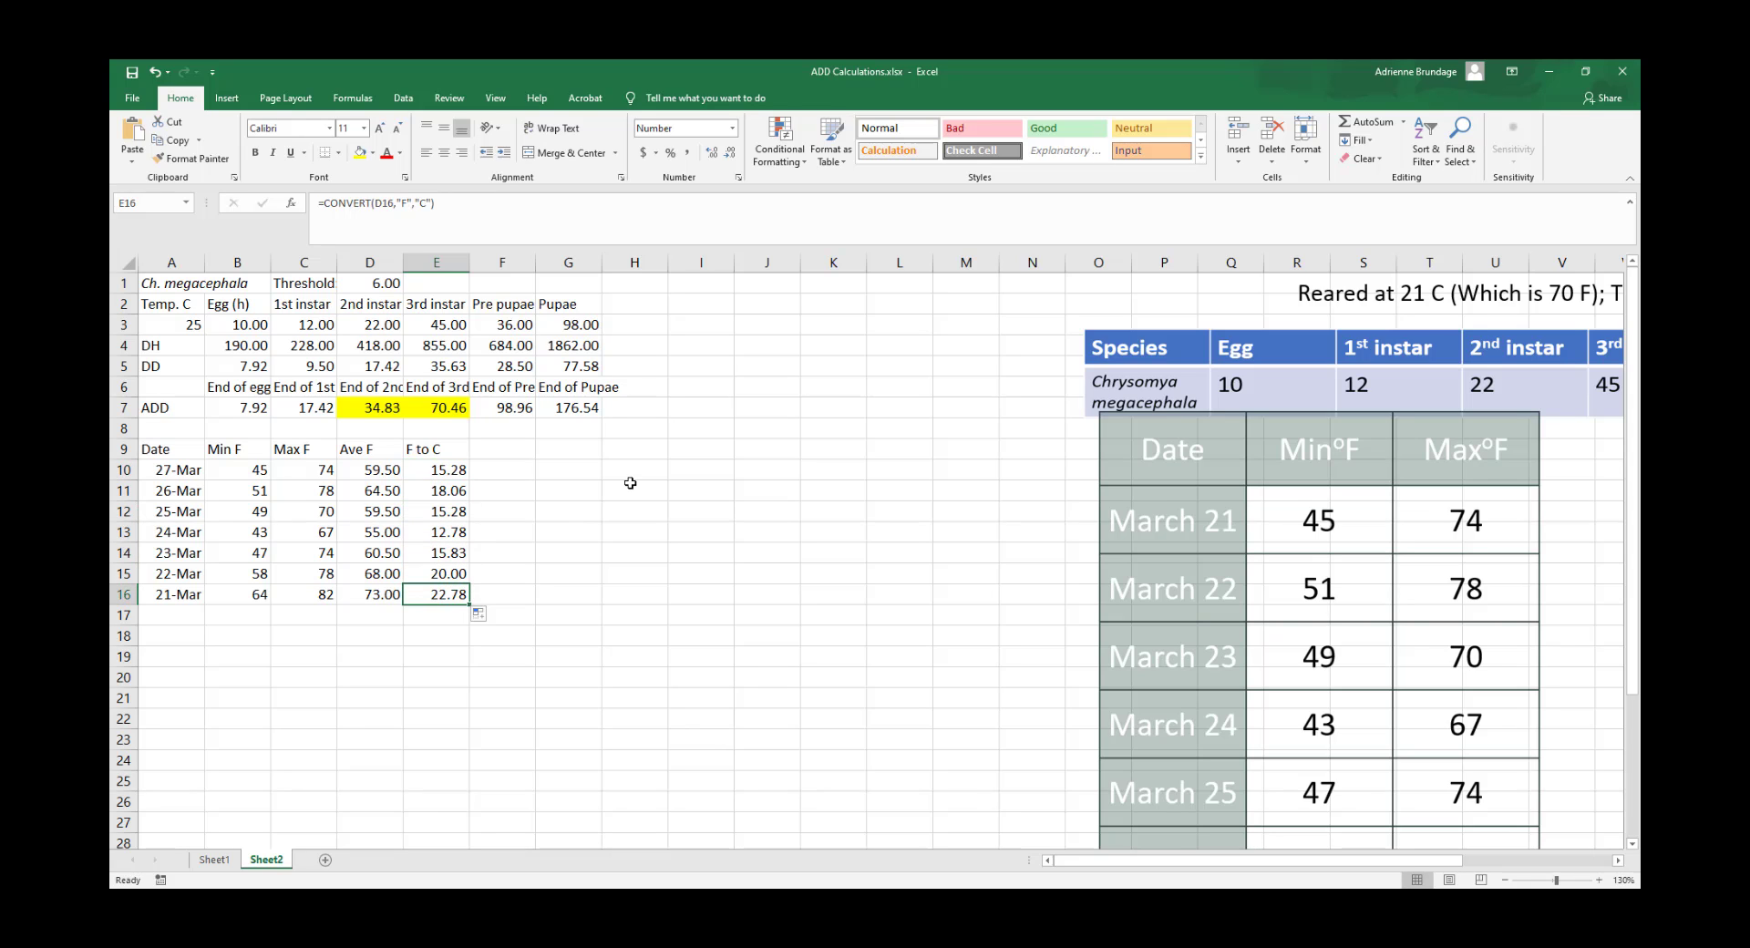
left_click(510, 469)
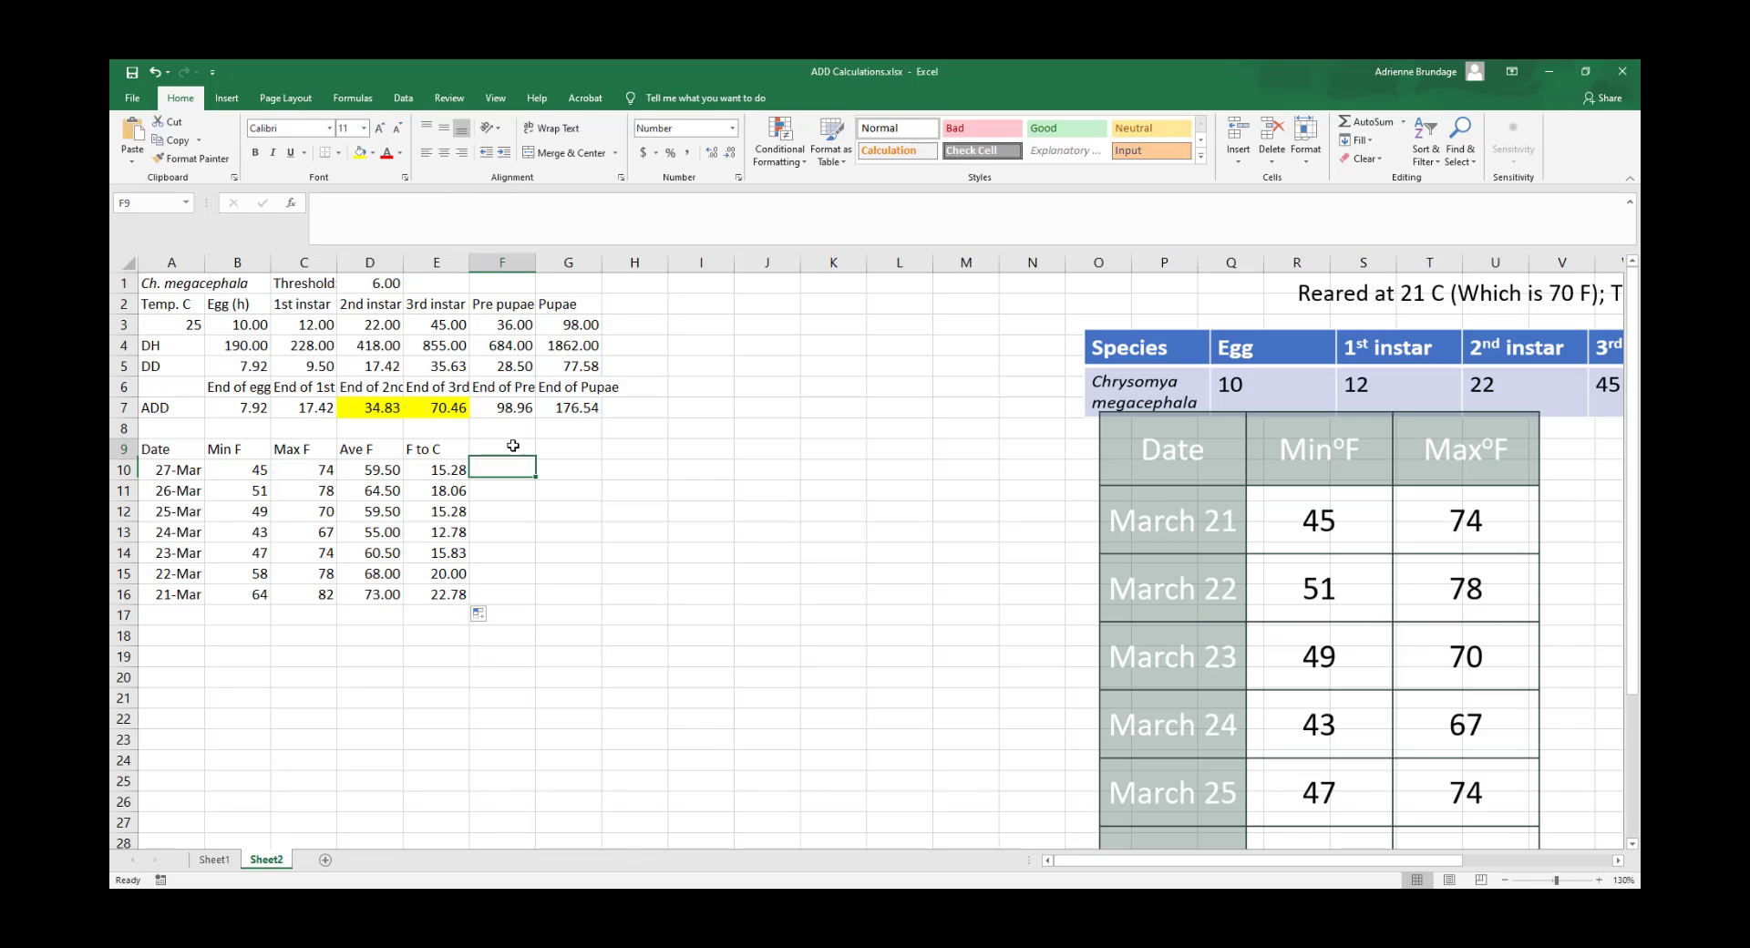
Label F9 with the heading DD
left_click(513, 445)
left_click(383, 472)
left_click(424, 473)
left_click(503, 450)
type("DD")
key("Return")
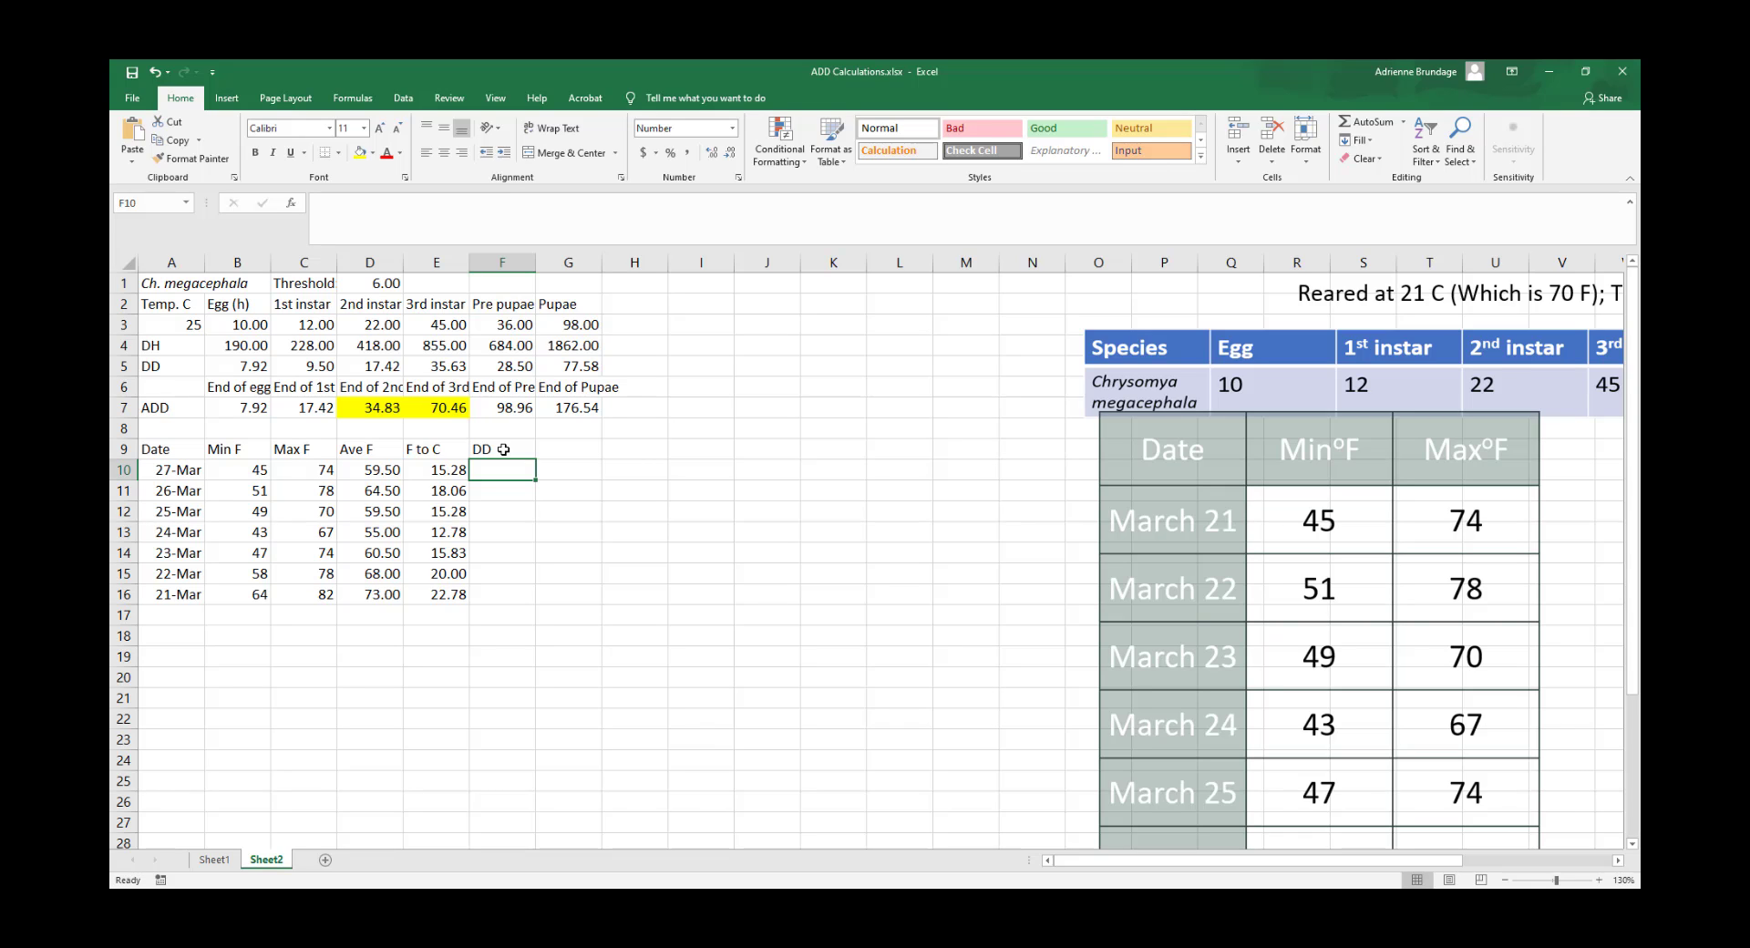
Review E10's CONVERT formula, the 6.00 threshold in D1, and the date in A10
left_click(454, 479)
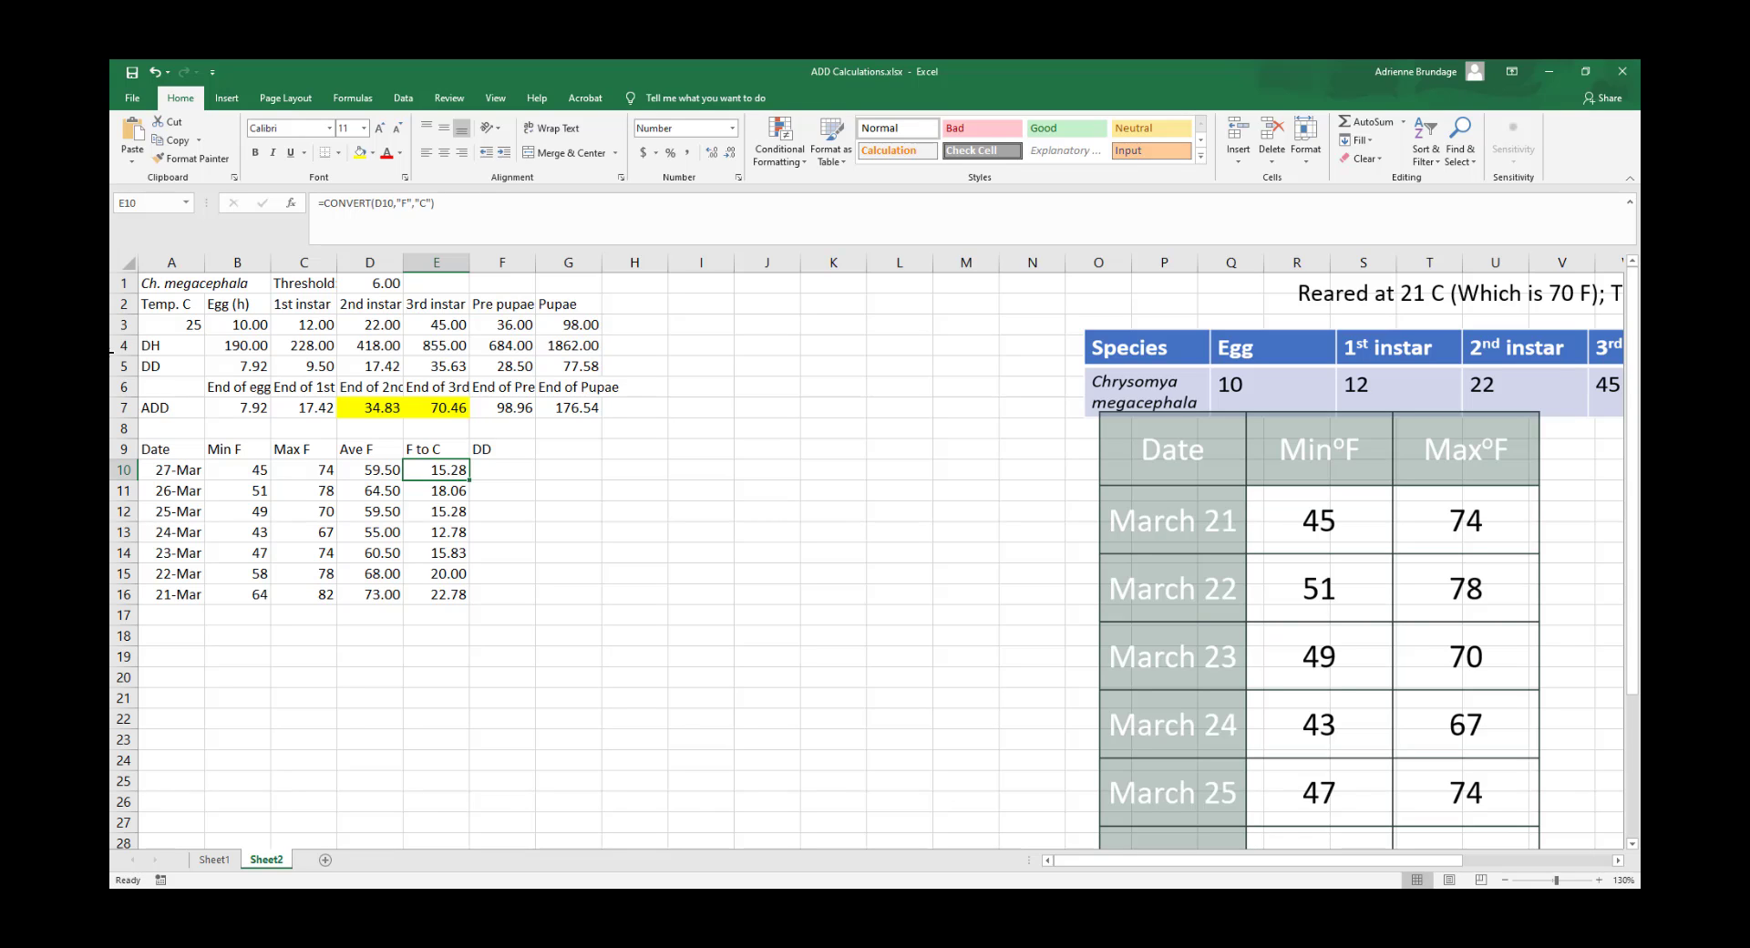
left_click(238, 287)
left_click(352, 283)
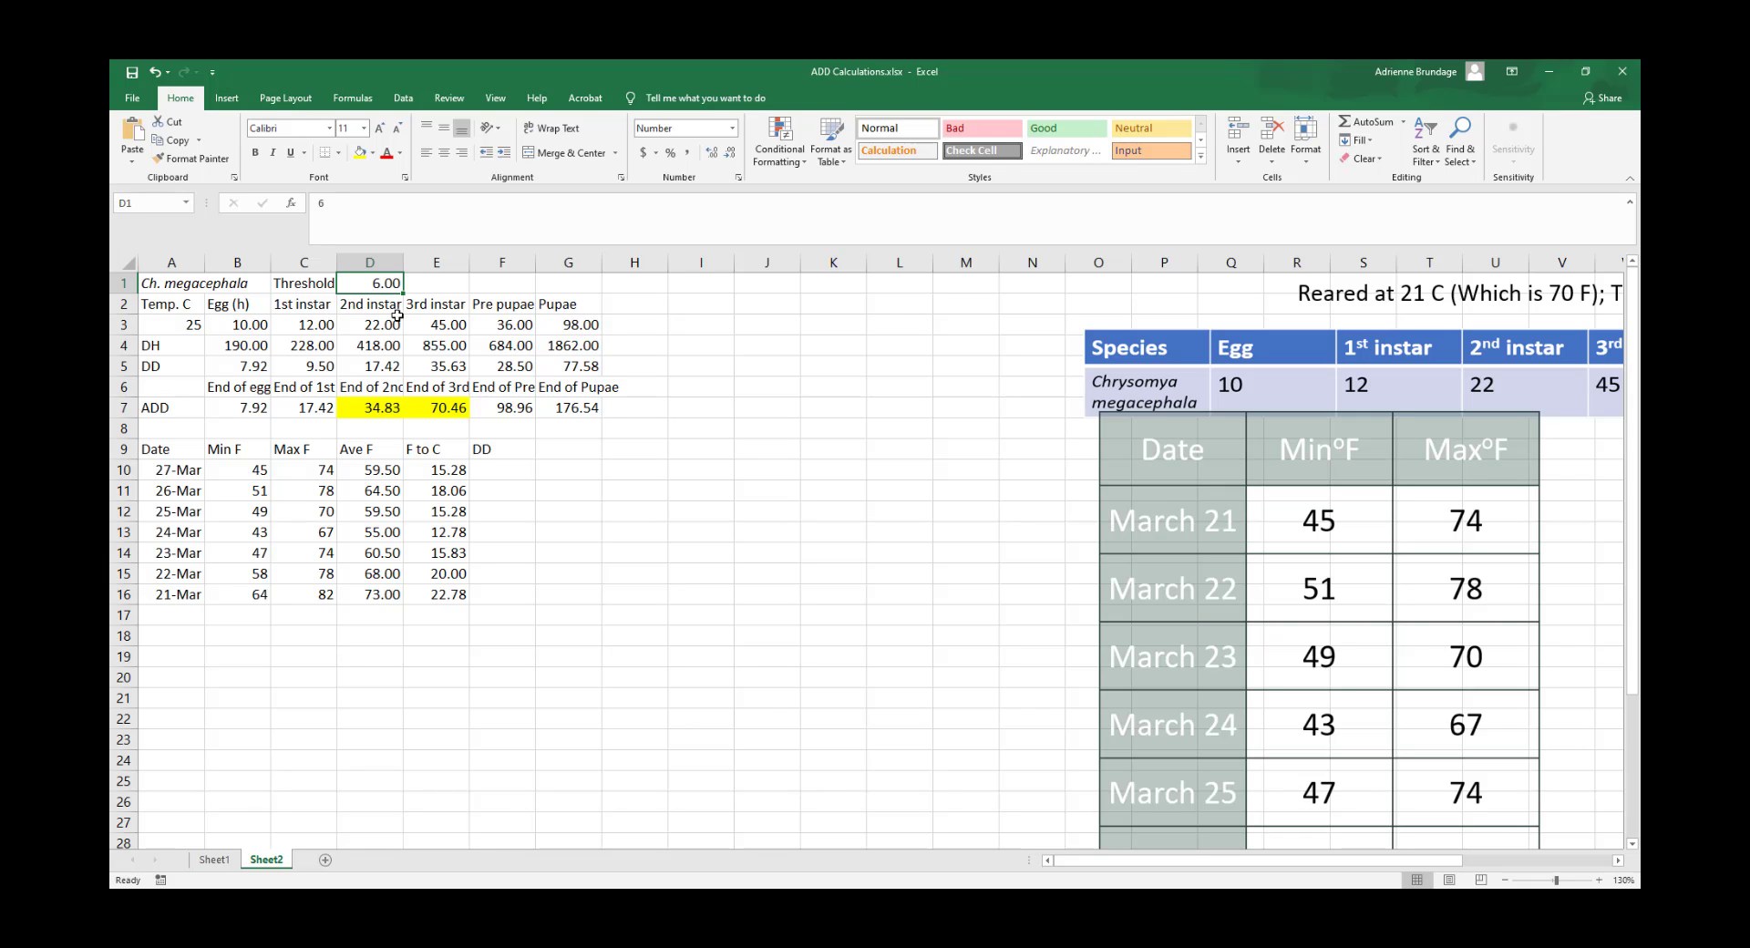
left_click(574, 490)
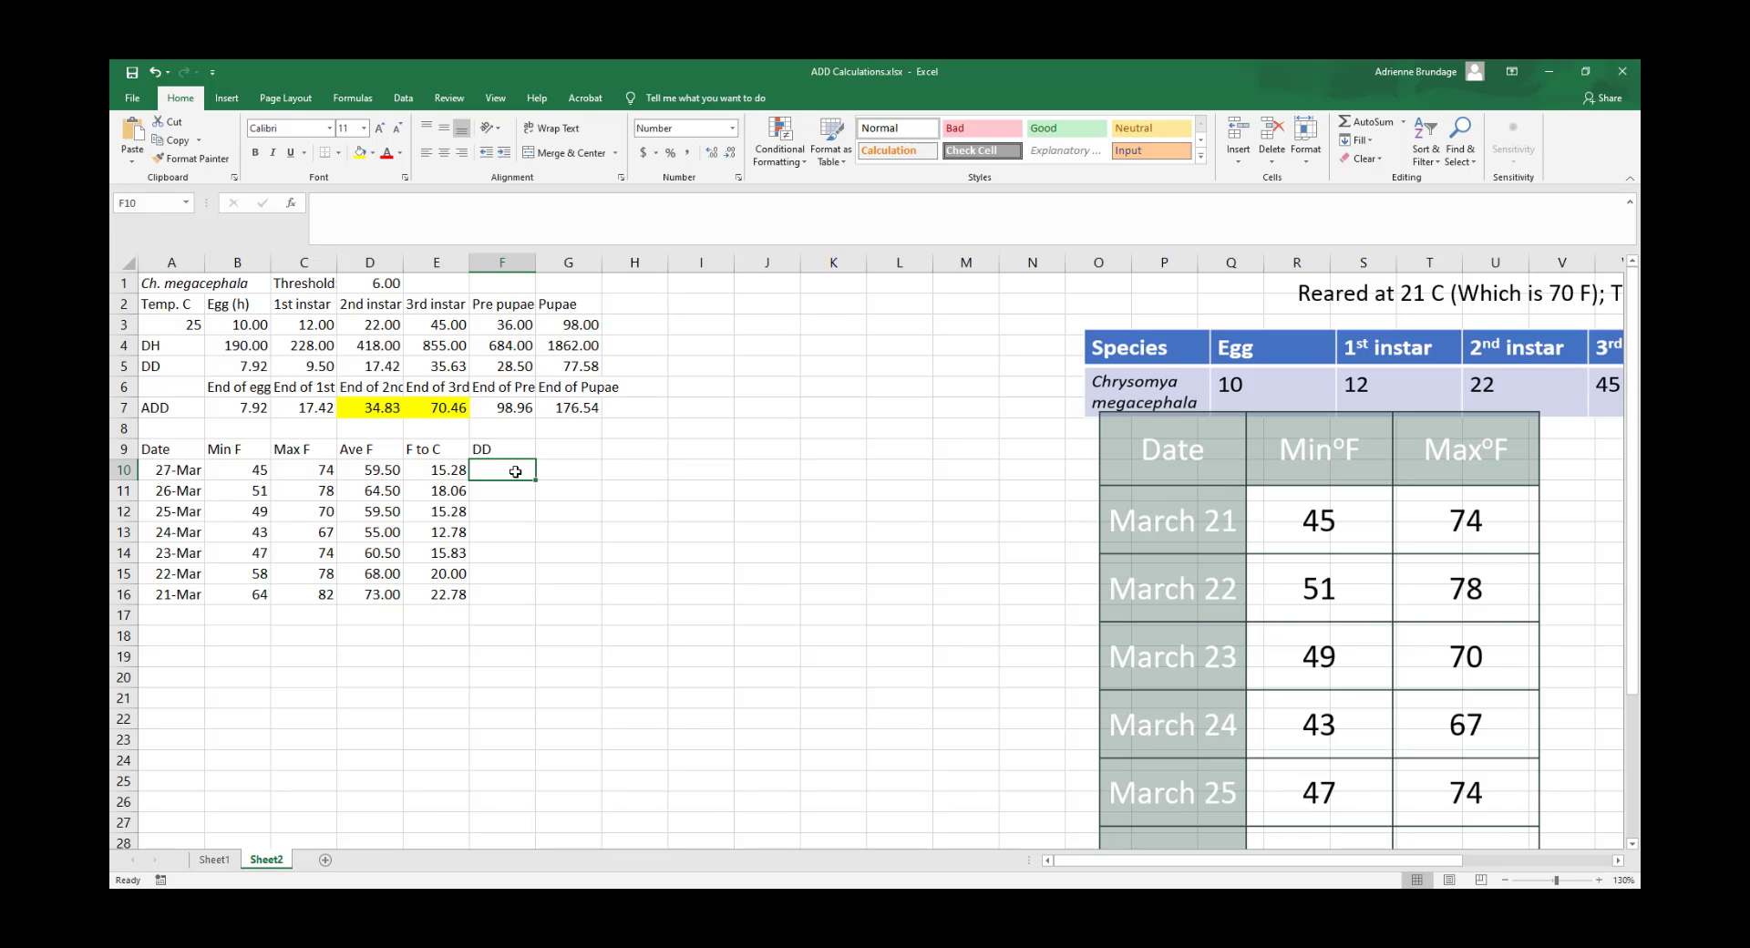
left_click(185, 470)
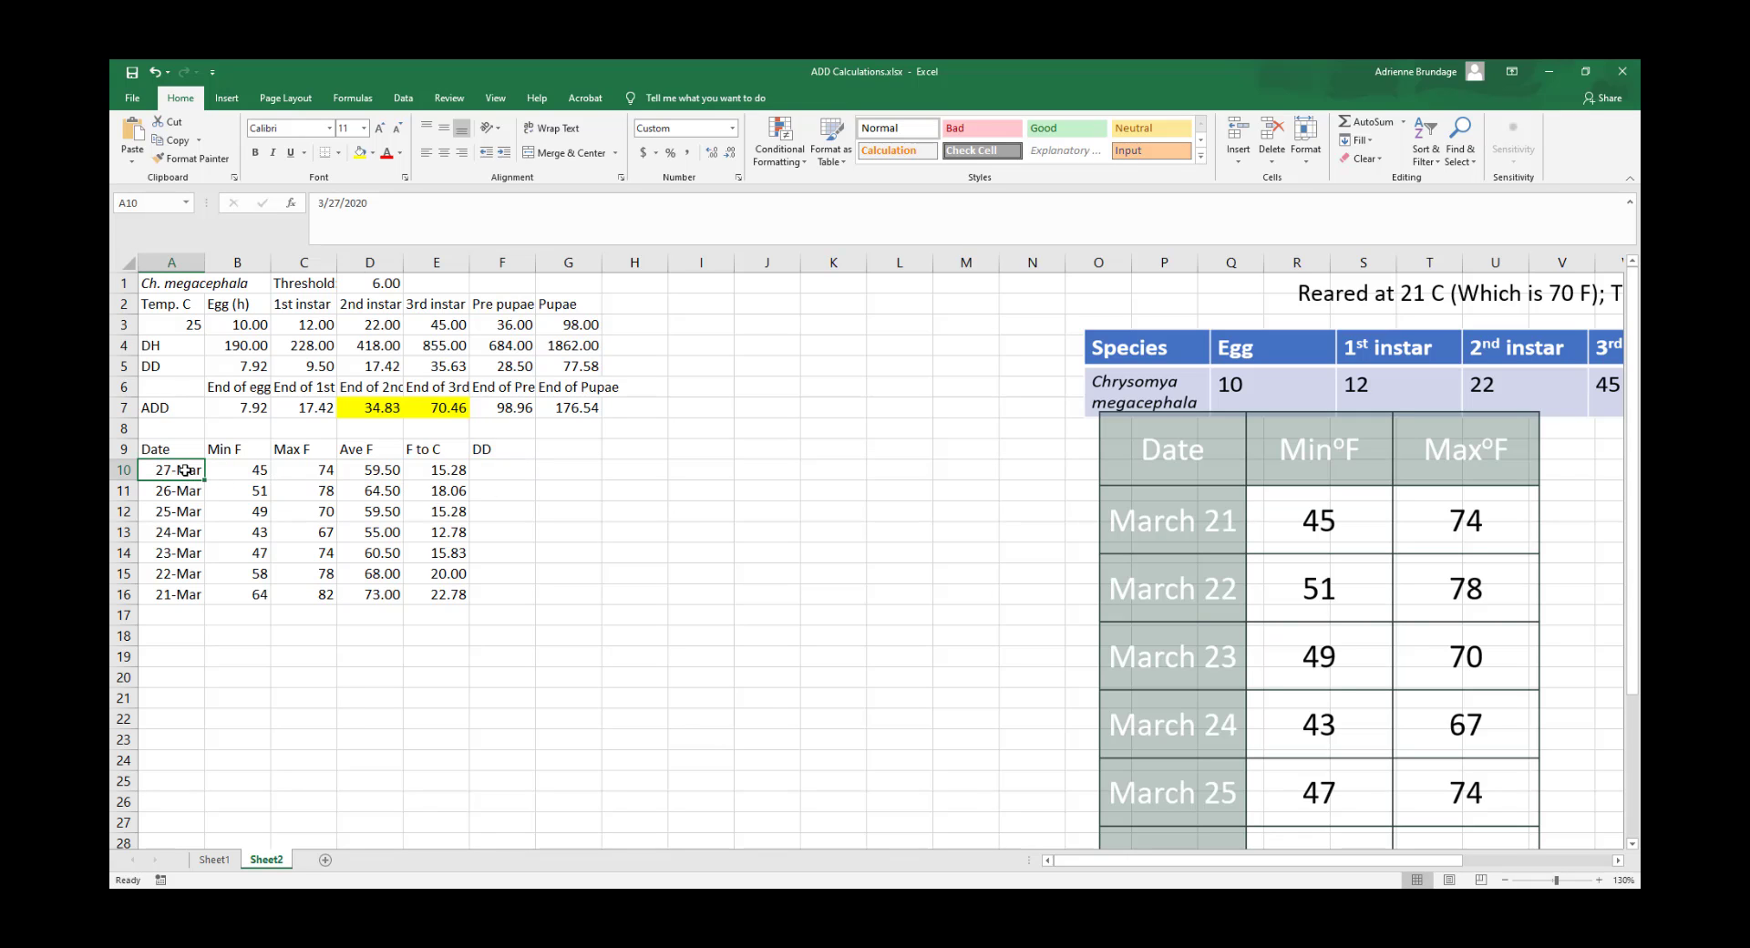
left_click(497, 478)
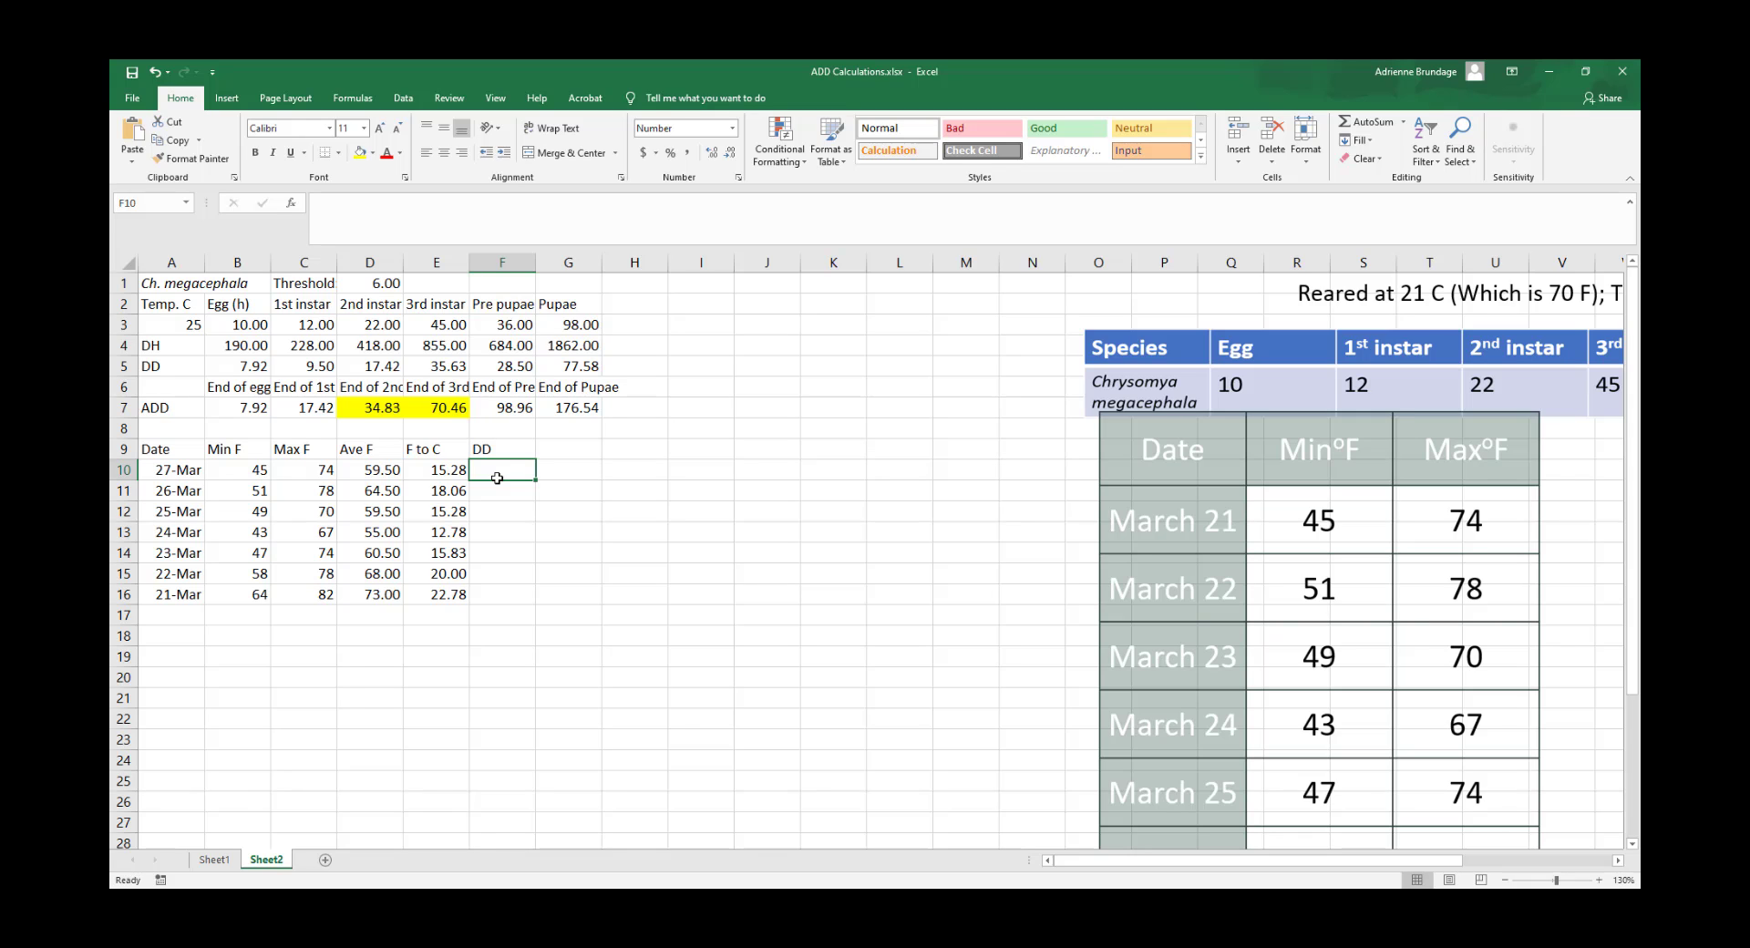
Enter =(E10-6) in F10, subtracting the 6 threshold to give 9.28
type("=")
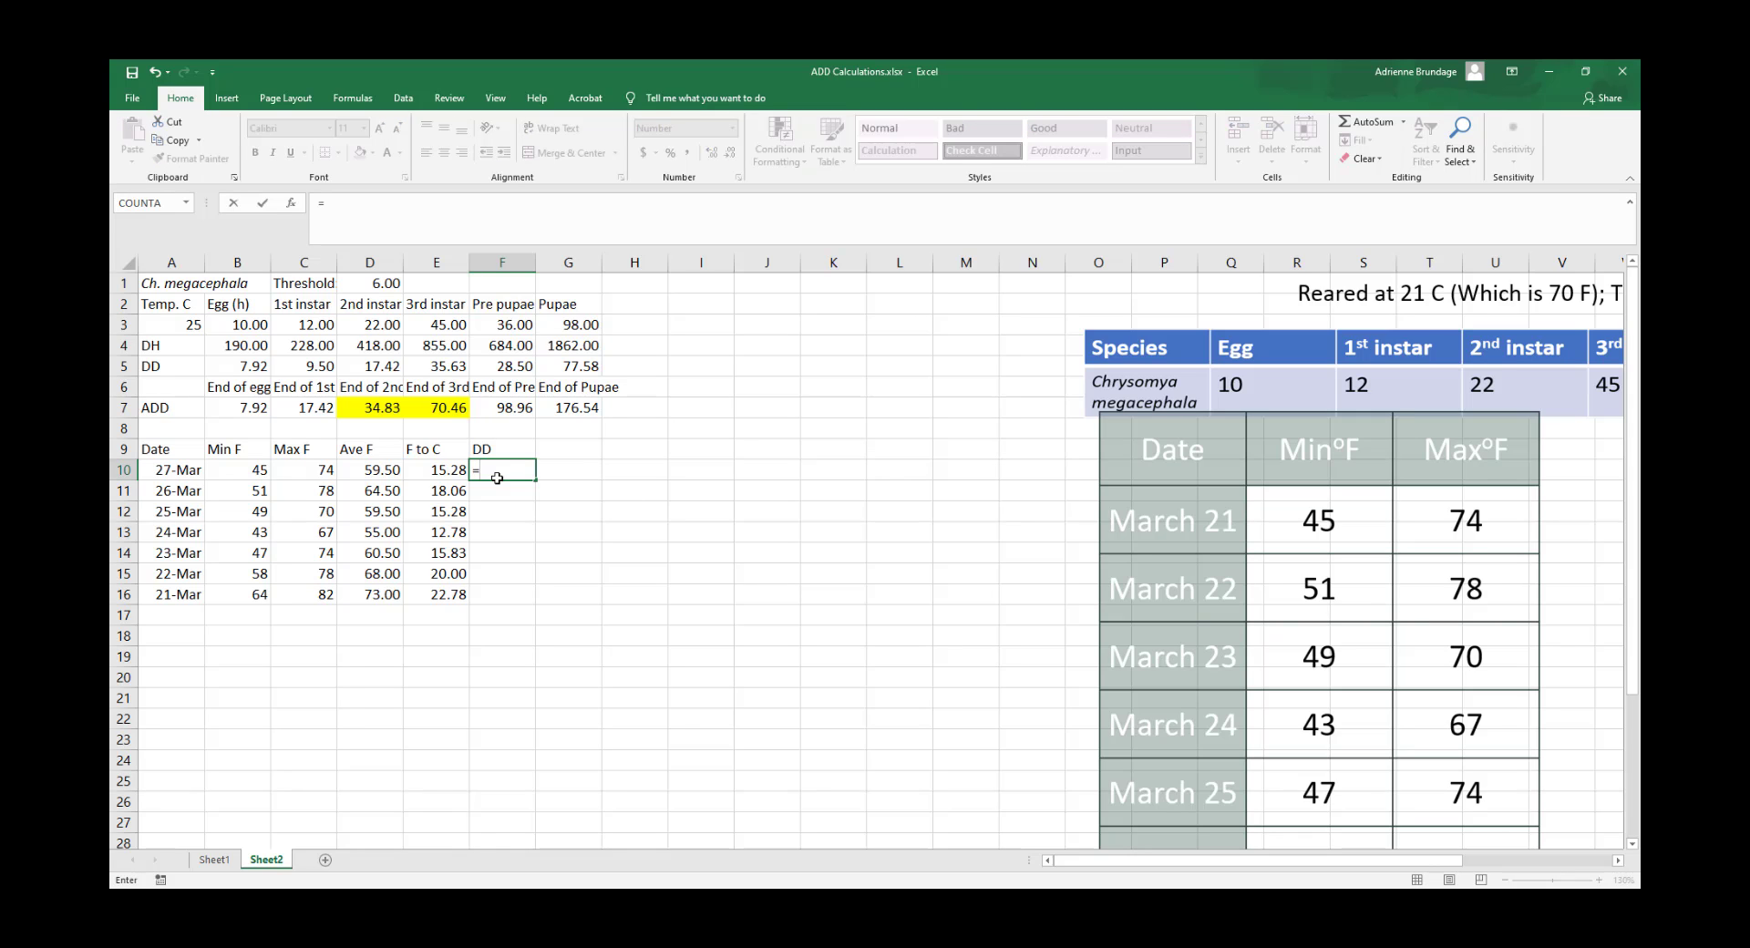
type("(")
left_click(439, 476)
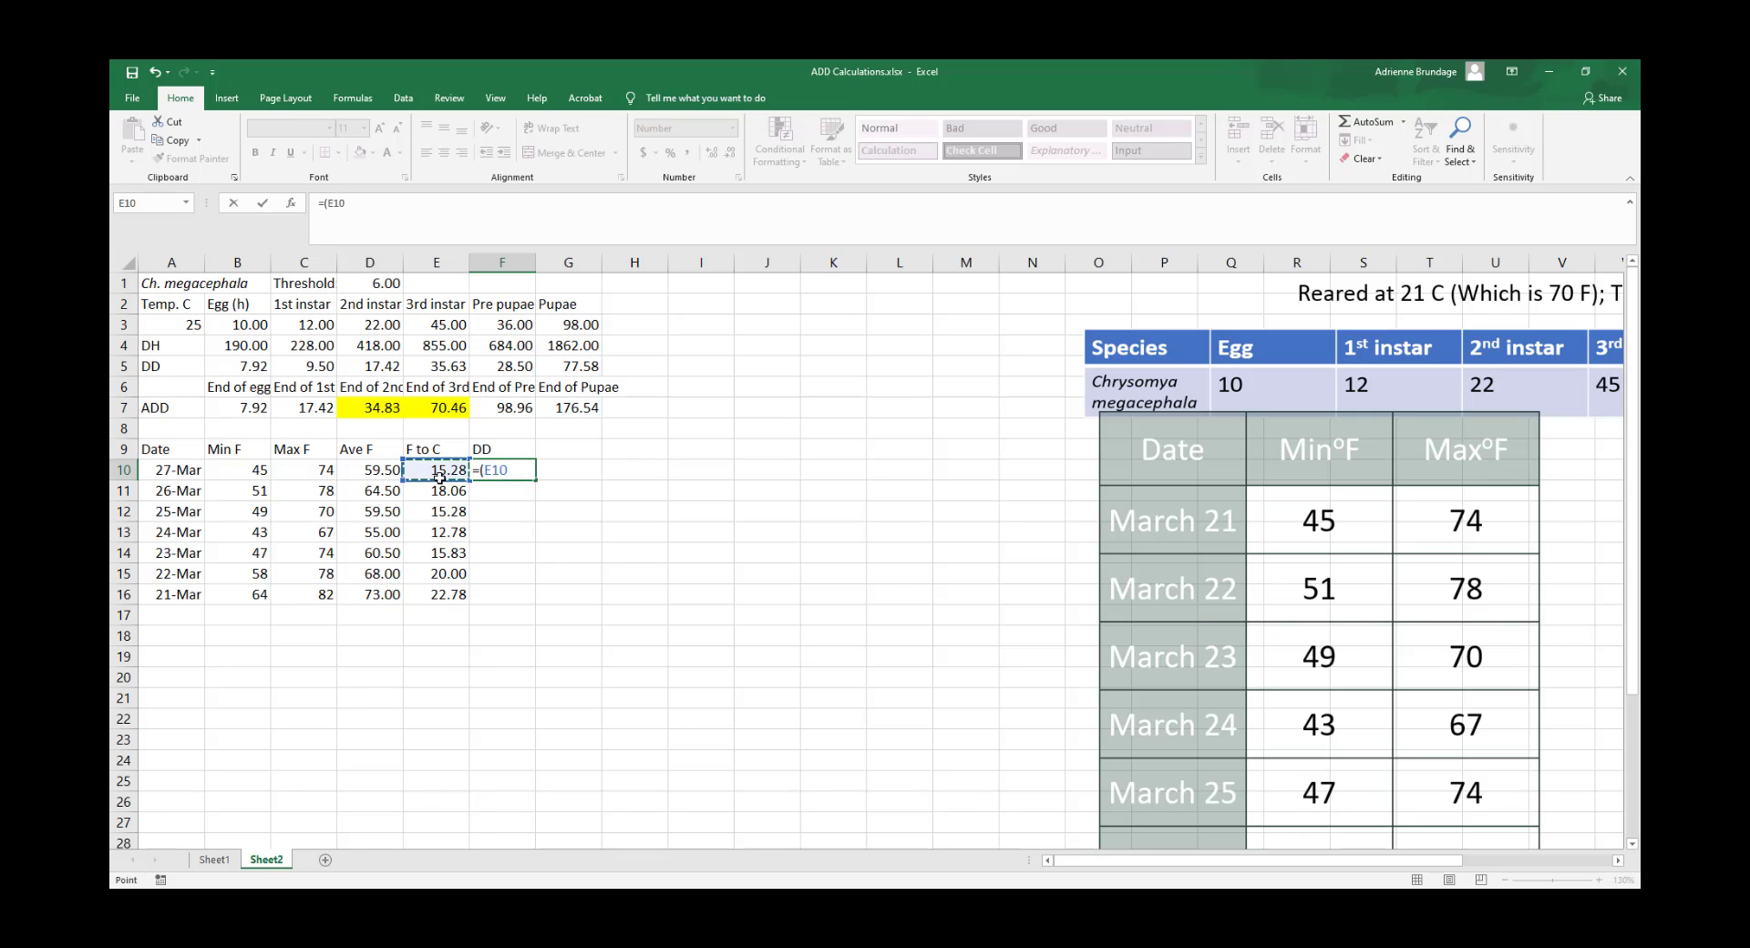
type("-6")
key("ctrl+Return")
key("Down")
key("Down")
key("Down")
key("Down")
key("Down")
key("Down")
key("Down")
key("Down")
key("Down")
key("Down")
key("Down")
key("Down")
key("Down")
key("Down")
key("Down")
key("Down")
key("Down")
key("Down")
key("Down")
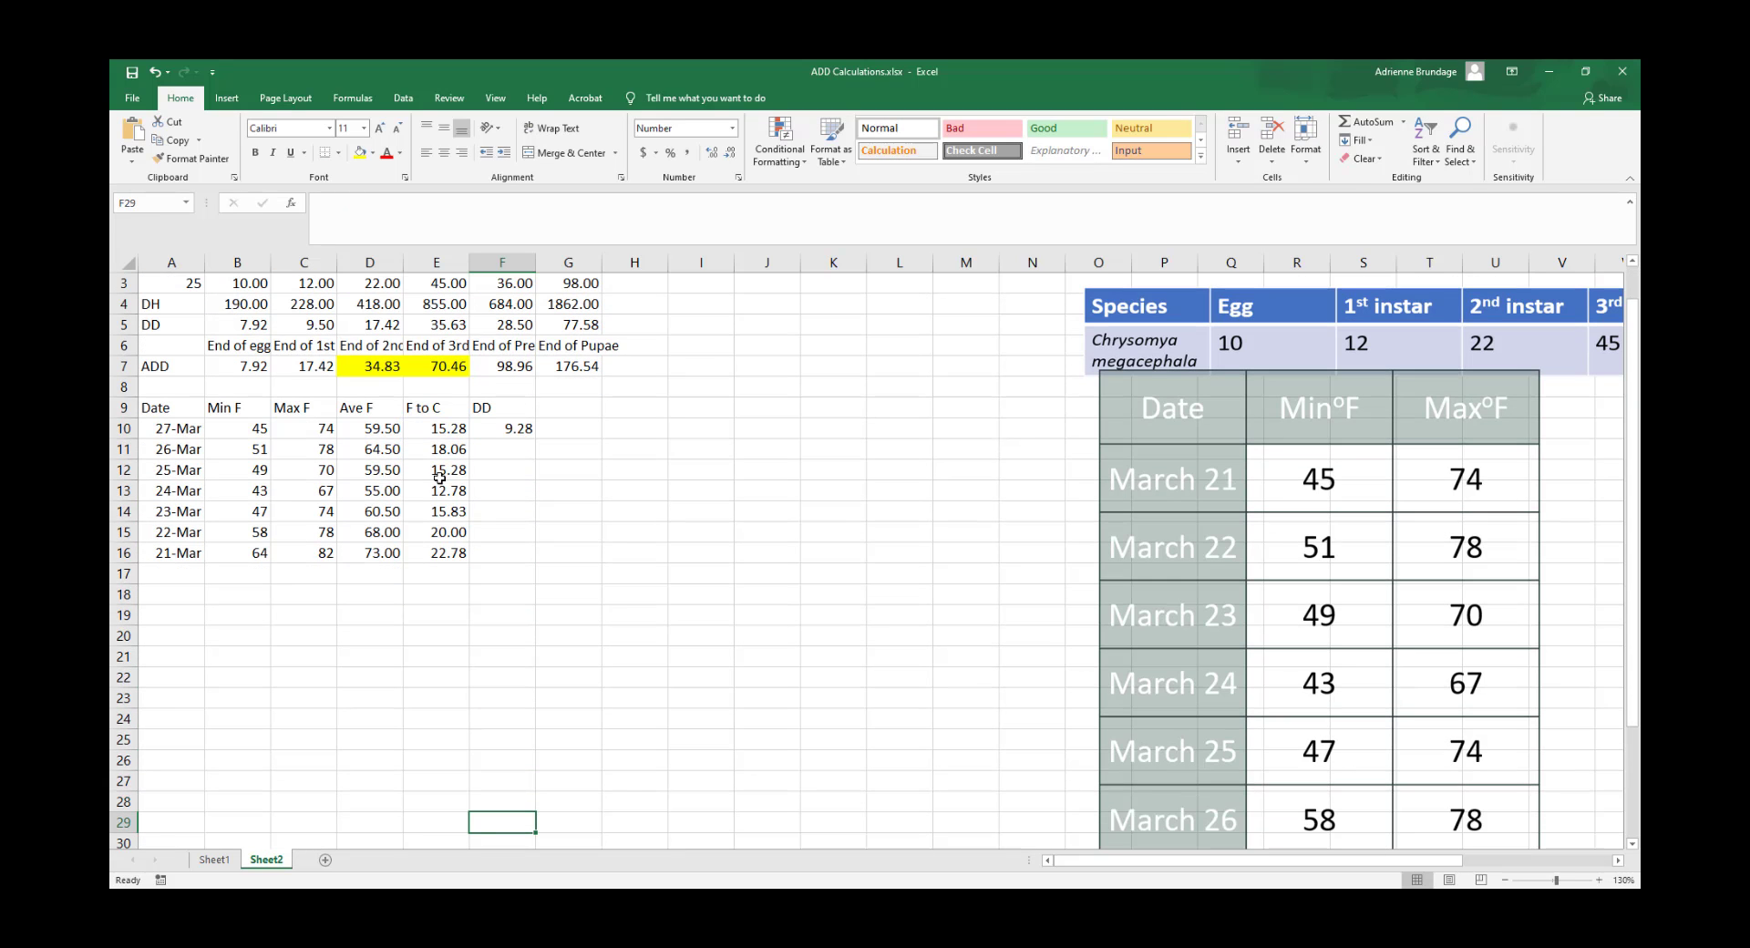
Revise F10's formula to =(E10-6)*1
left_click(487, 428)
left_click(401, 205)
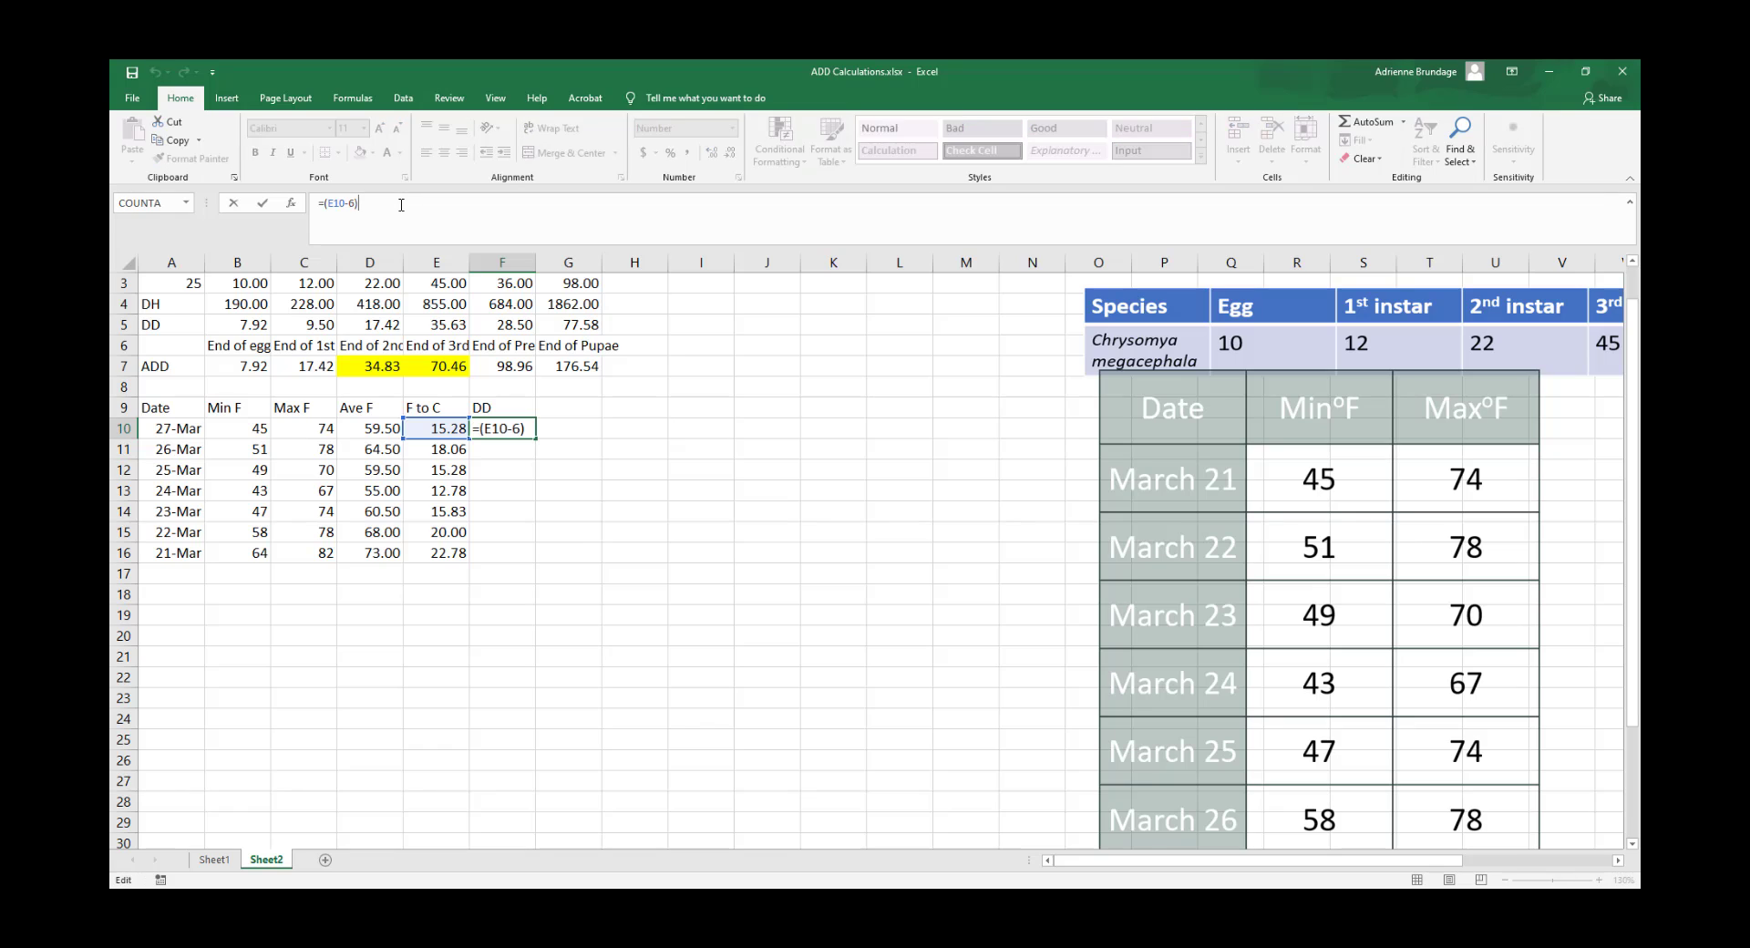
type("+")
key("BackSpace")
type("*1")
key("Return")
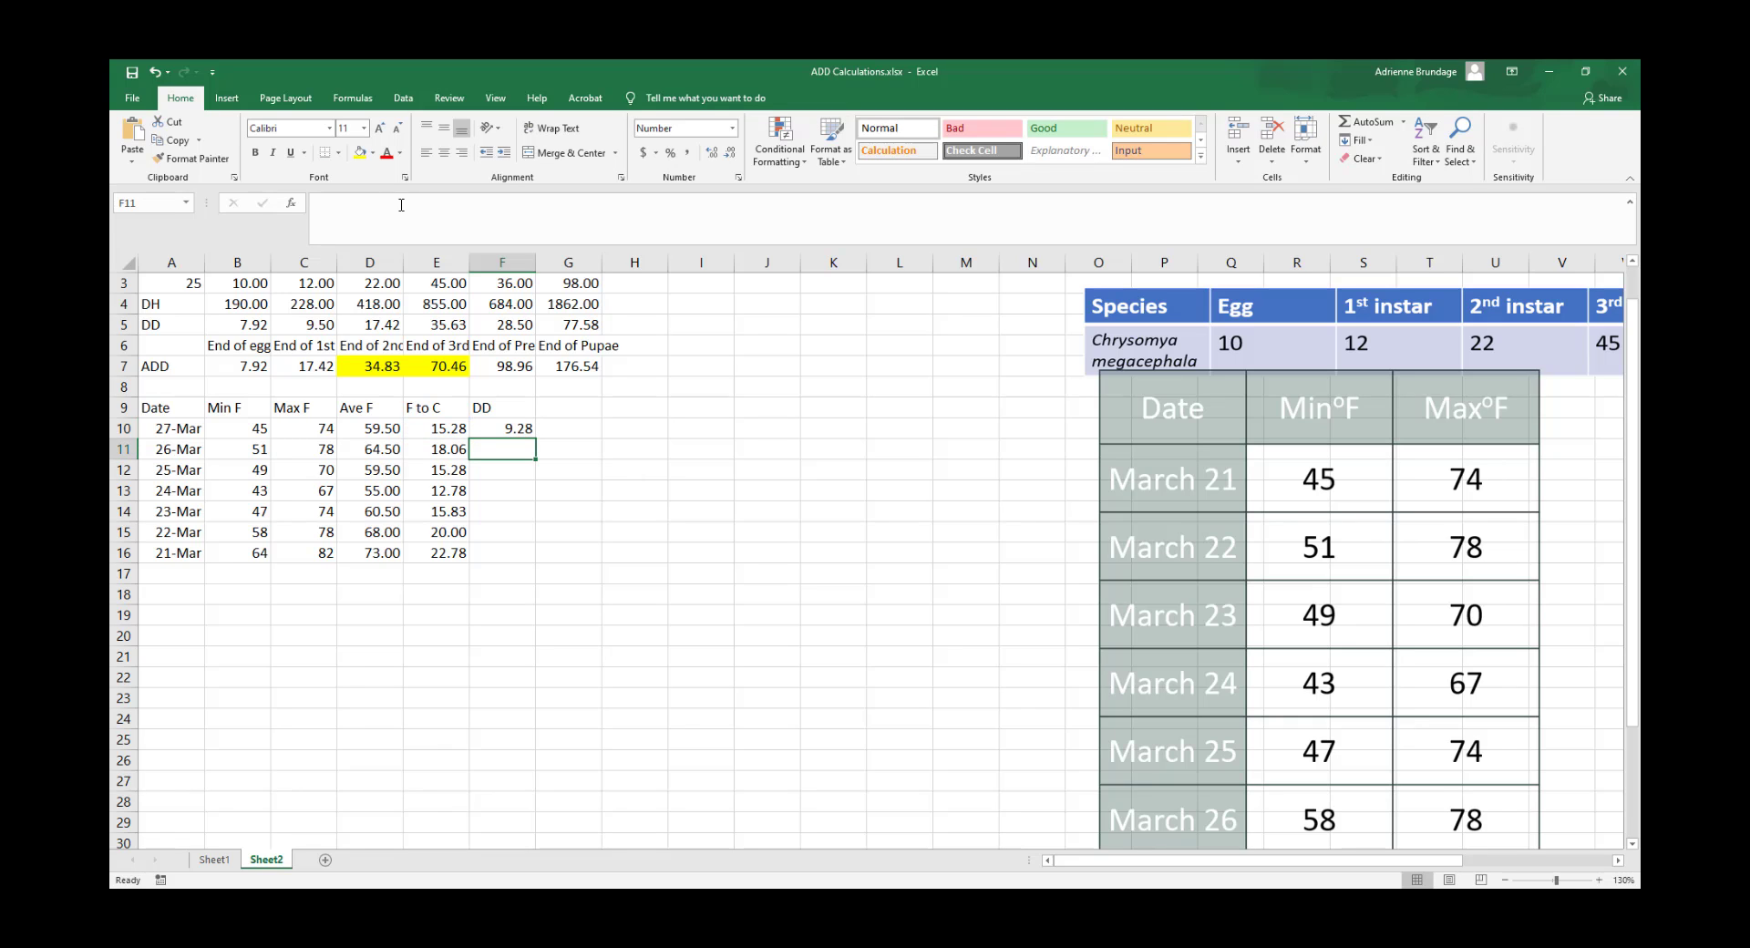
left_click(500, 433)
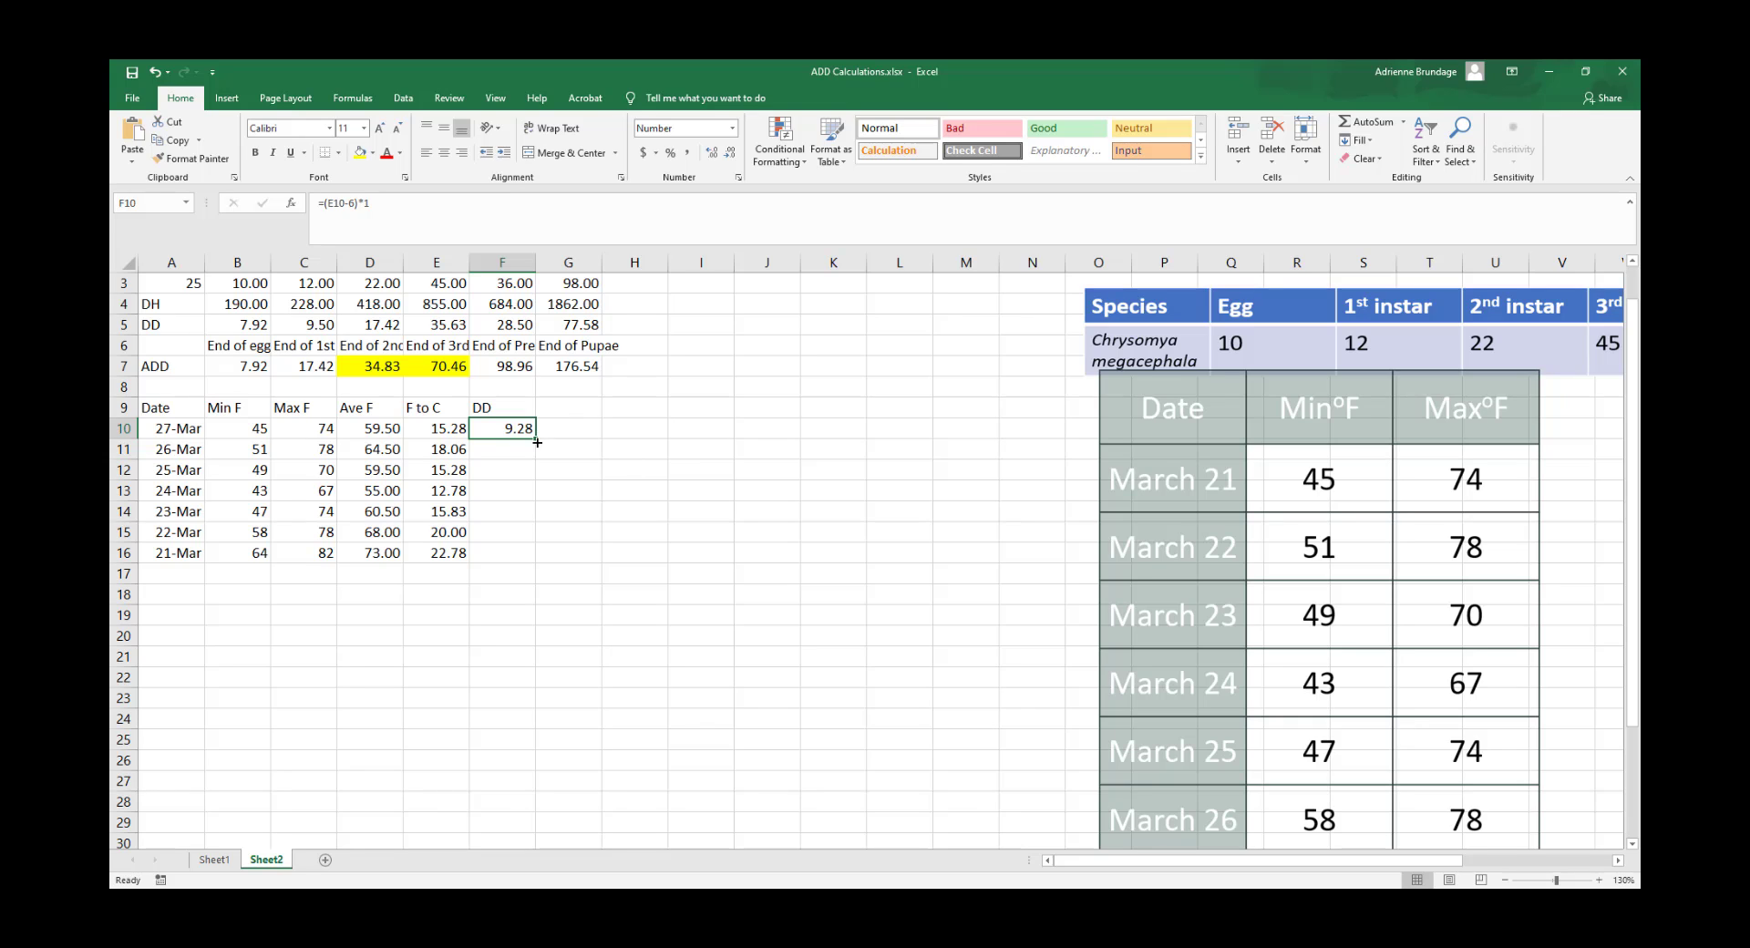
Fill the F10 DD formula down to F16 and confirm F11 references E11
left_click_drag(536, 438, 538, 570)
left_click(510, 449)
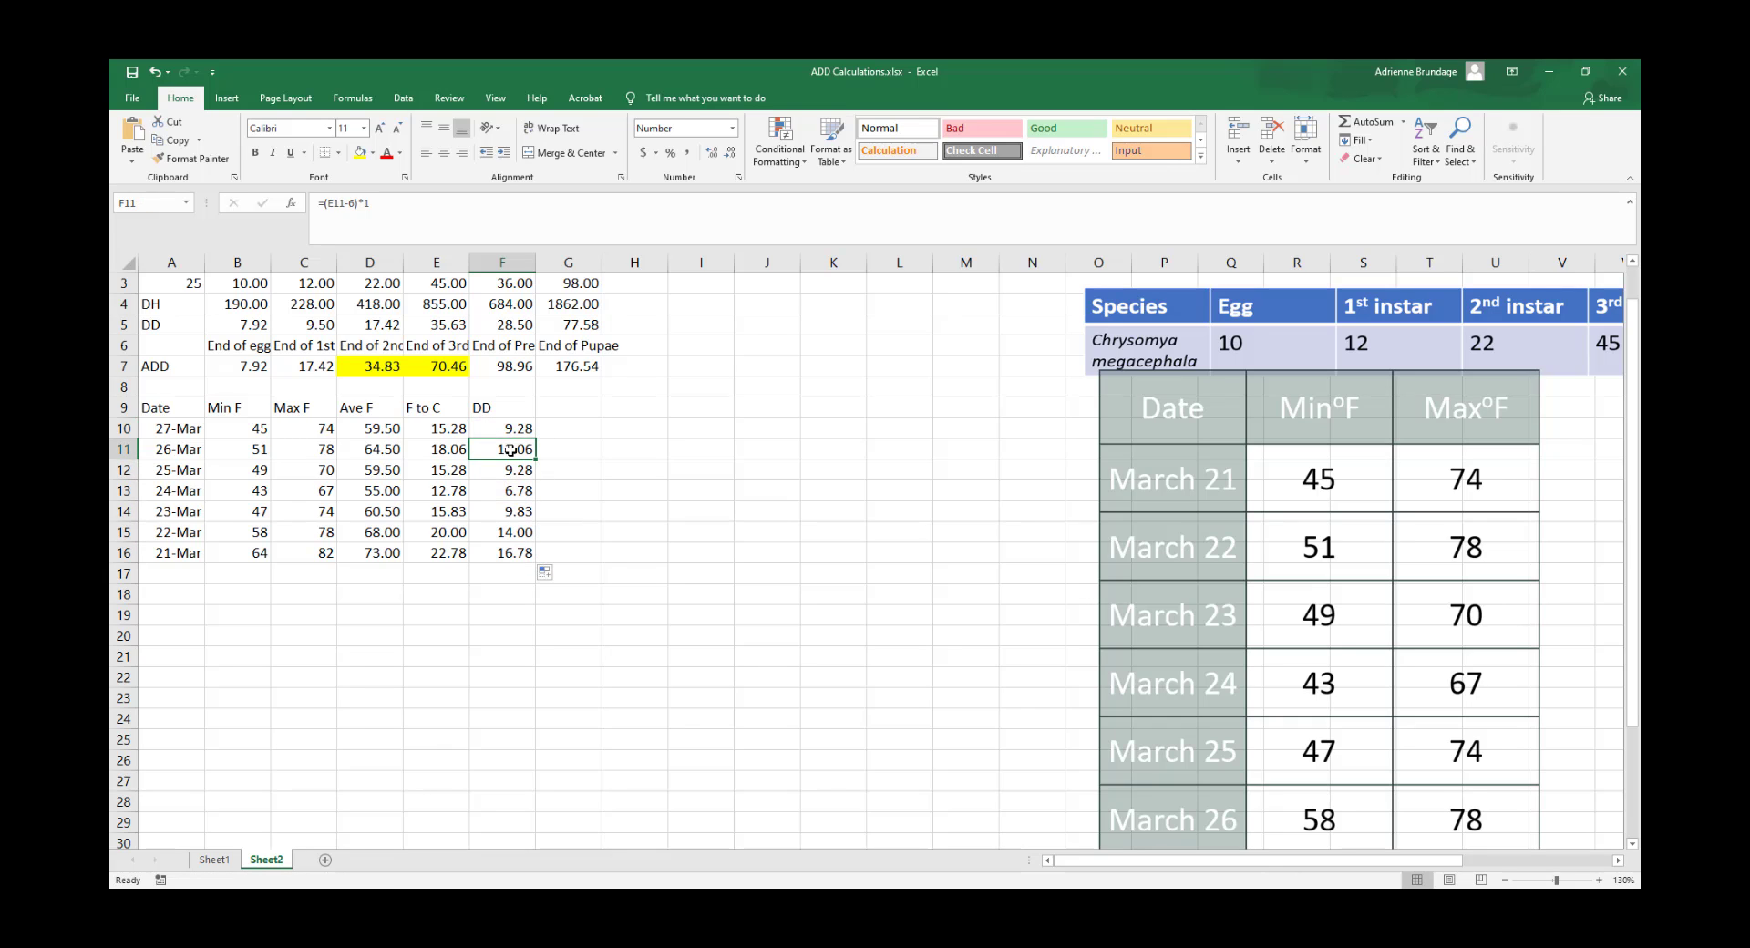
left_click(347, 205)
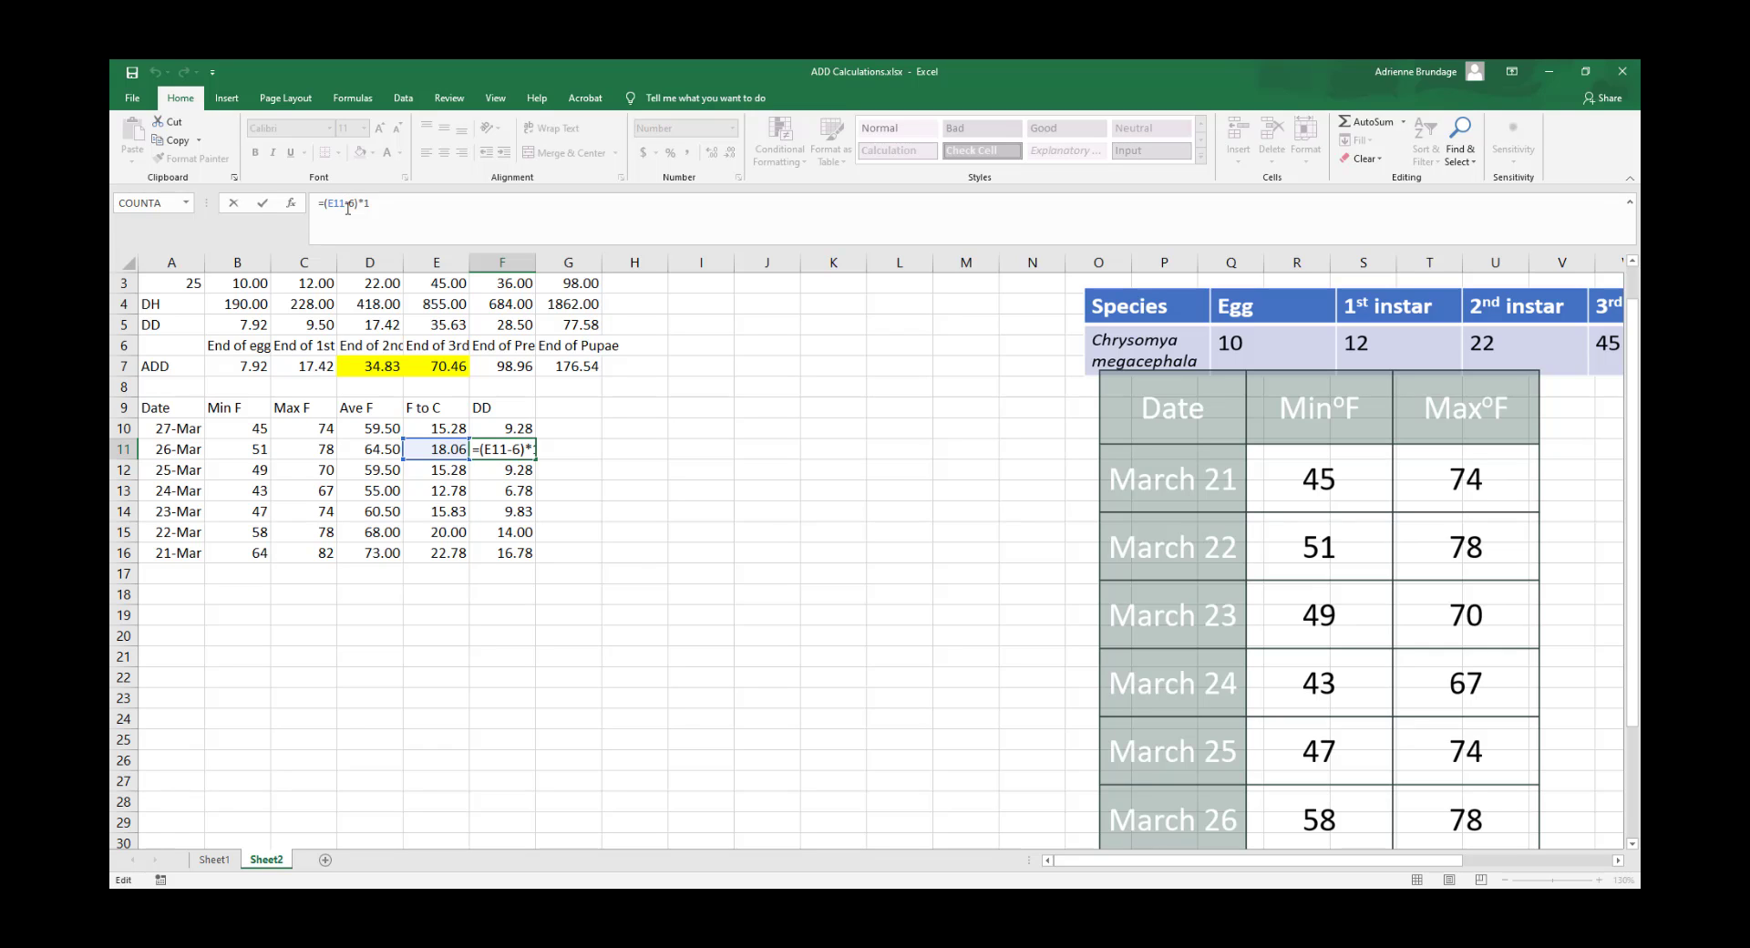
key("Return")
key("Return")
key("Return")
key("Return")
key("Return")
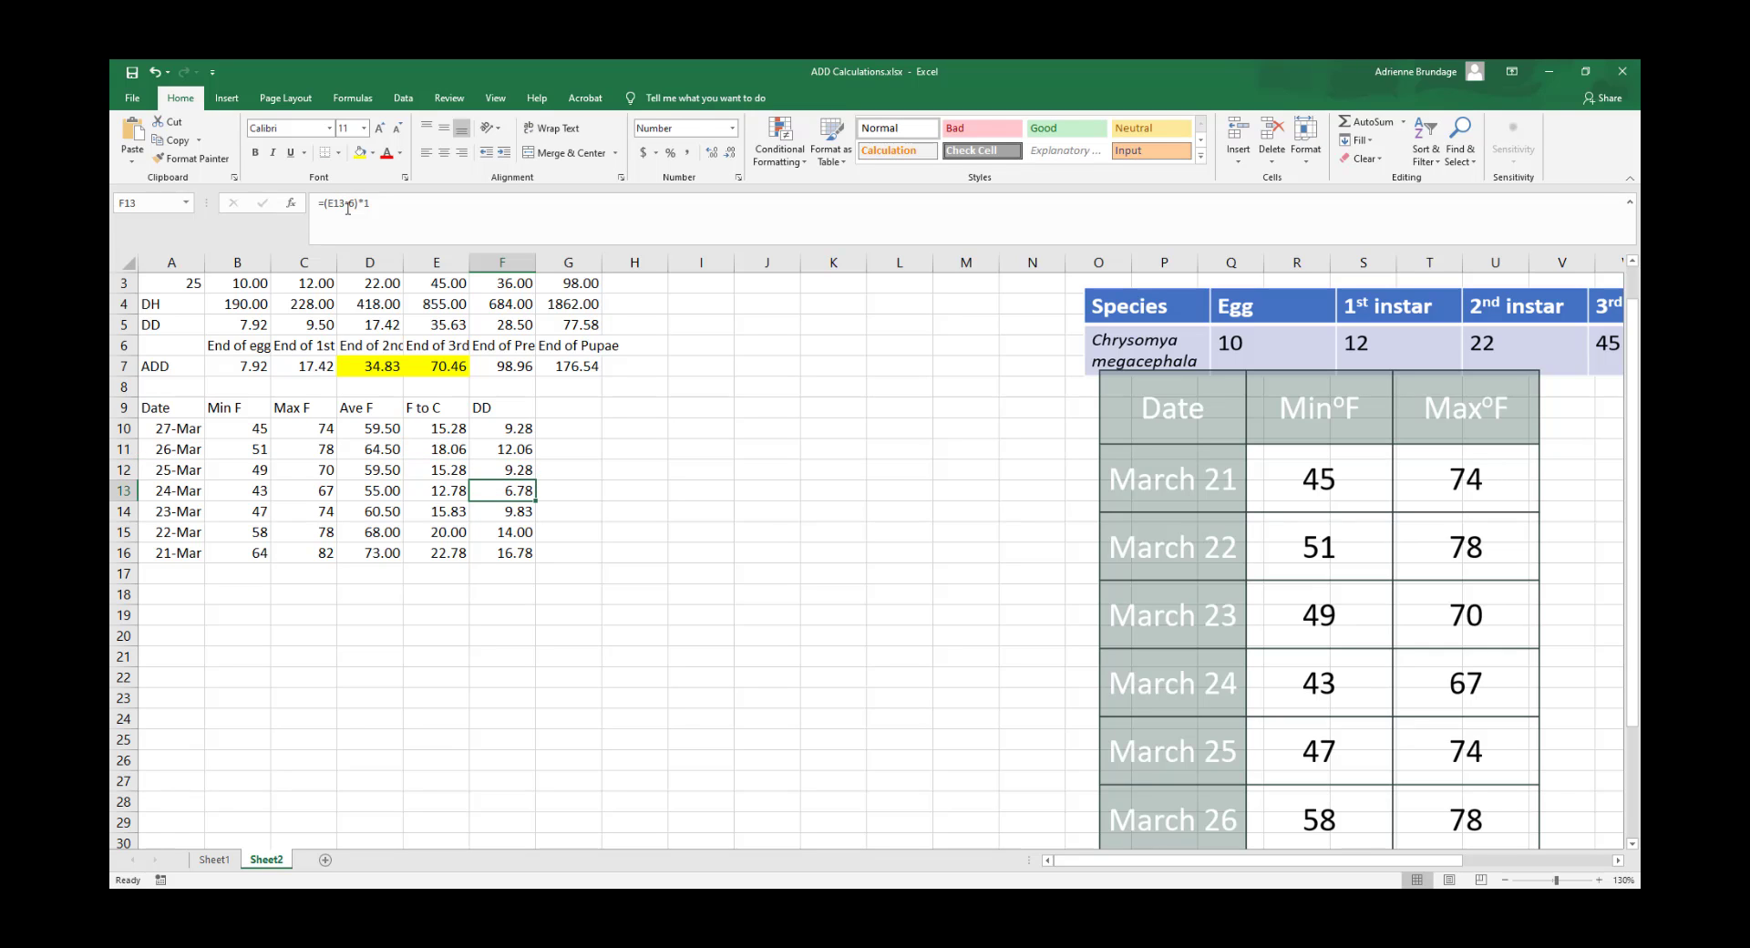
left_click(521, 448)
left_click(524, 468)
left_click(524, 489)
Verify each DD formula down to F16, ending at 16.78 for 21-Mar
left_click(177, 513)
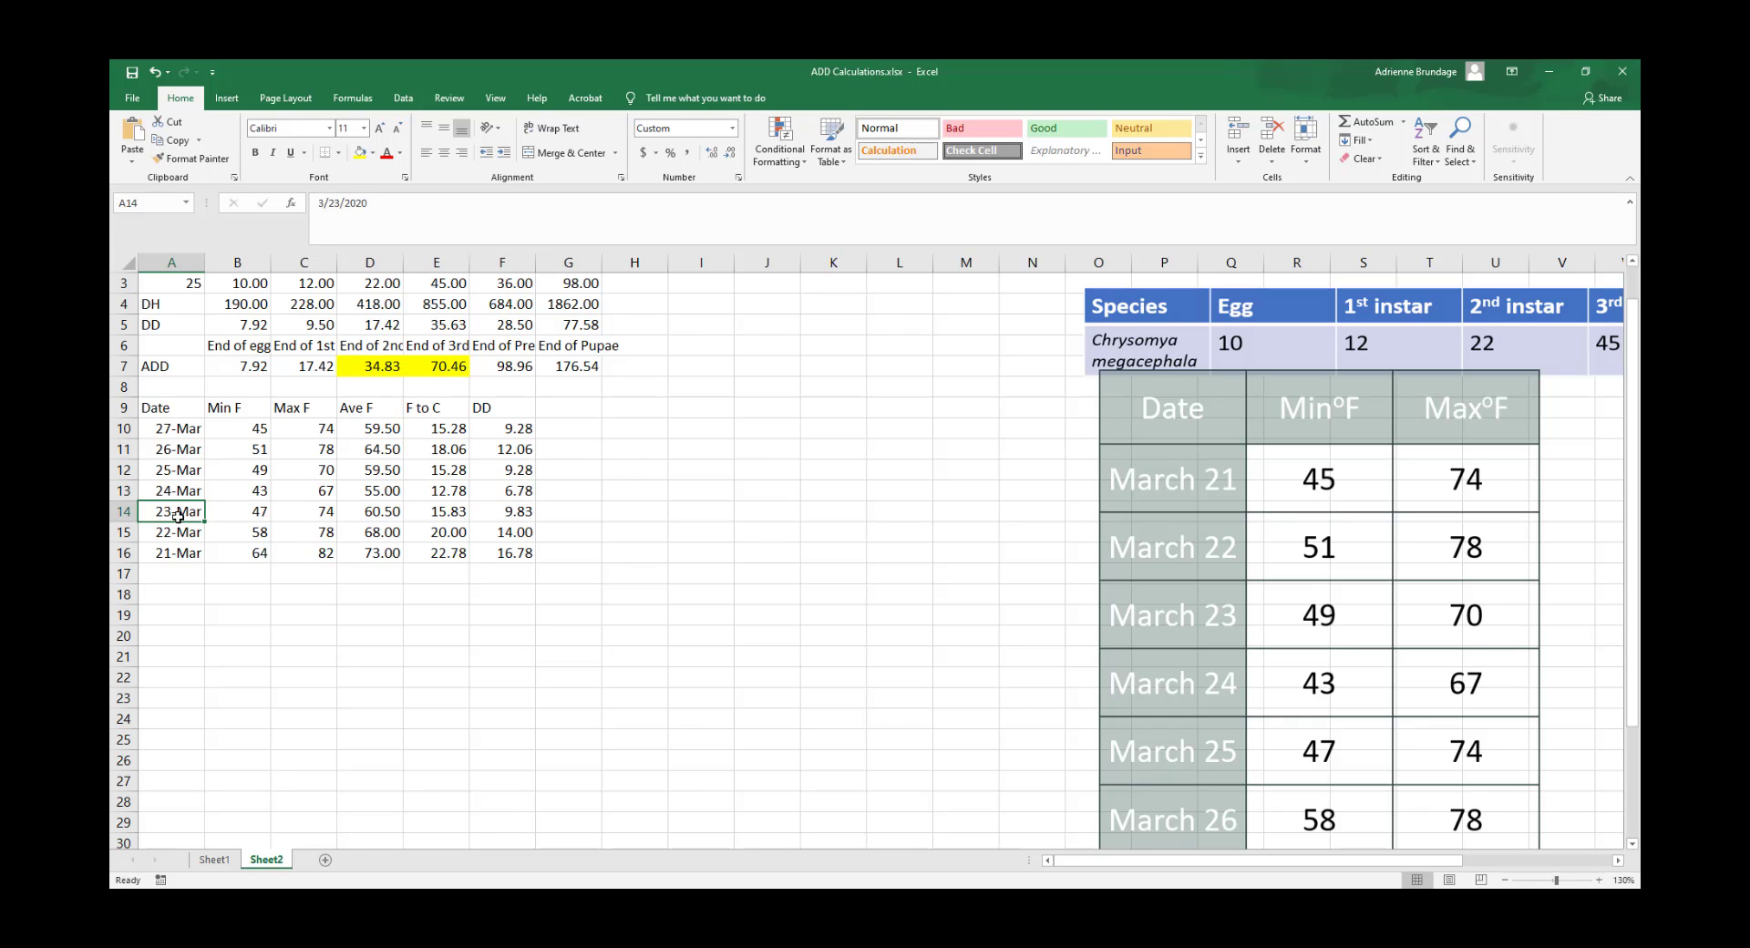
left_click(489, 516)
left_click(557, 513)
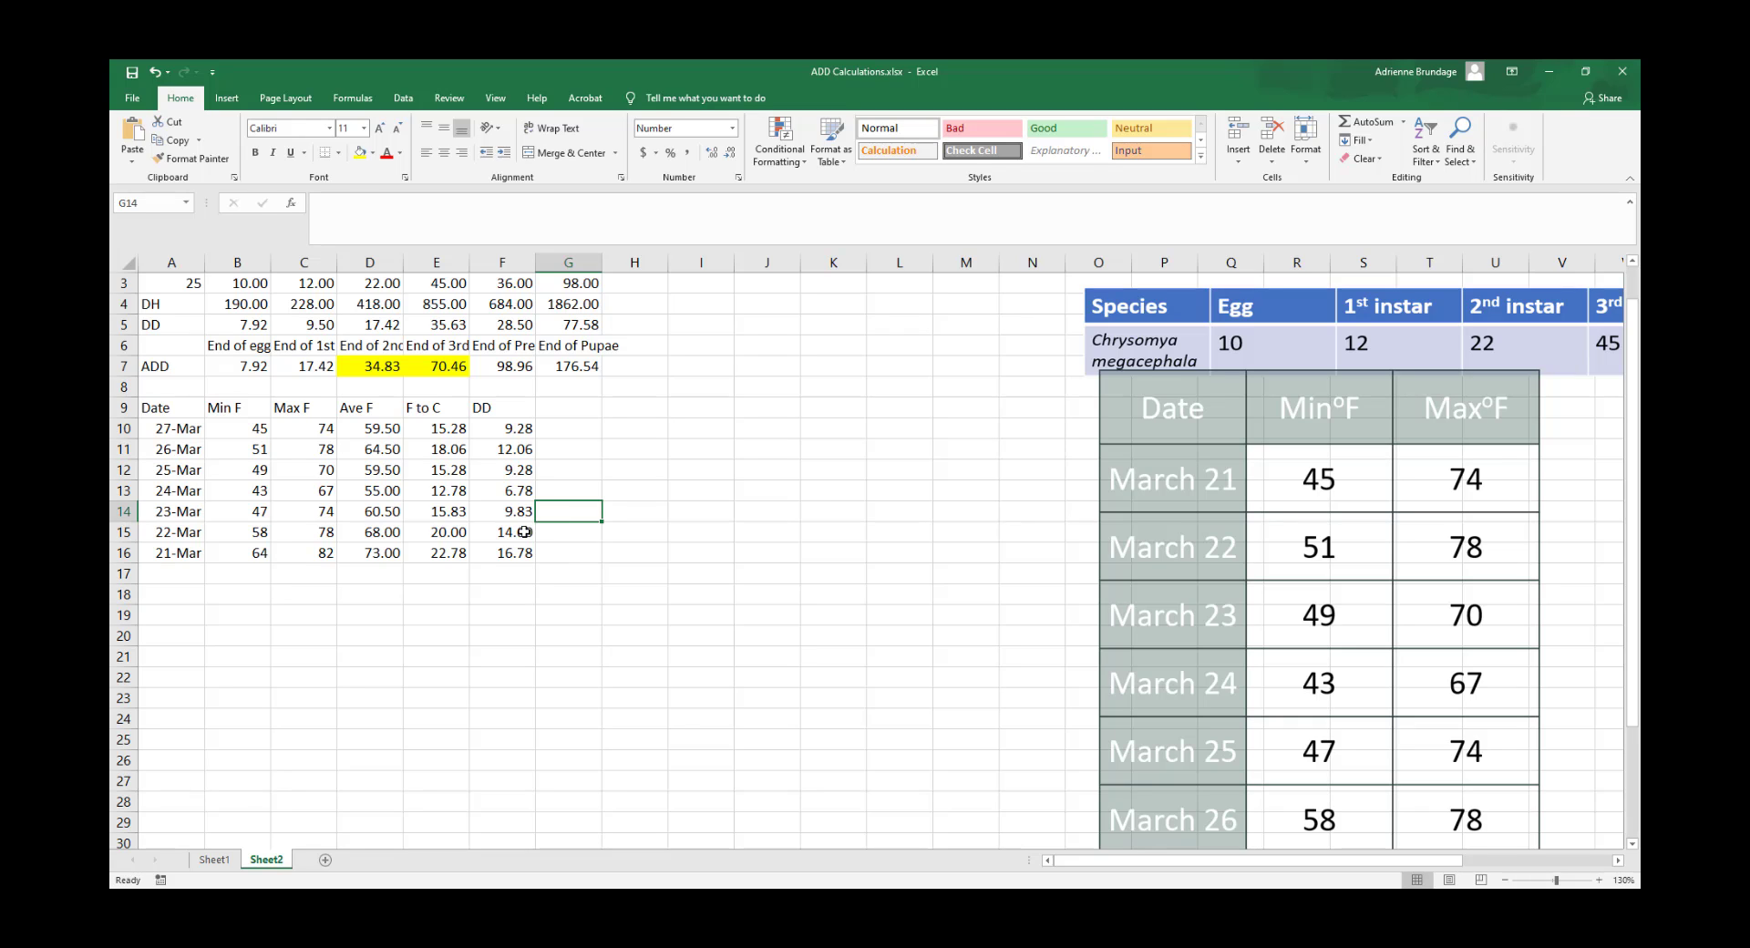
left_click(522, 531)
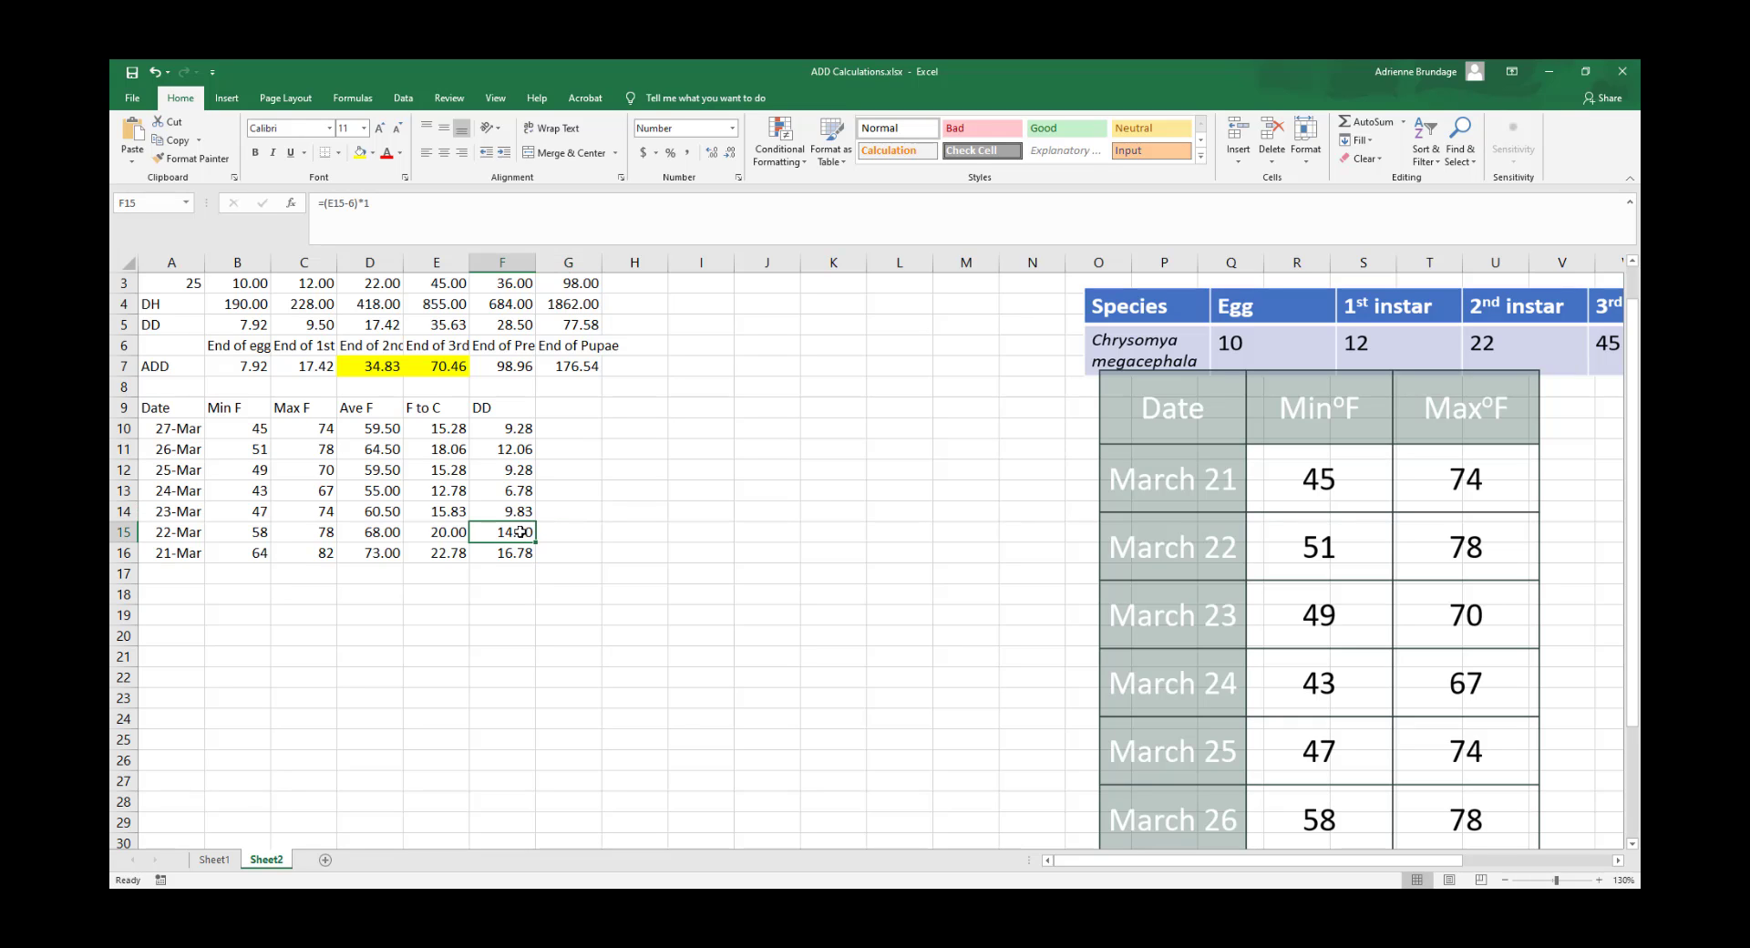
left_click(519, 570)
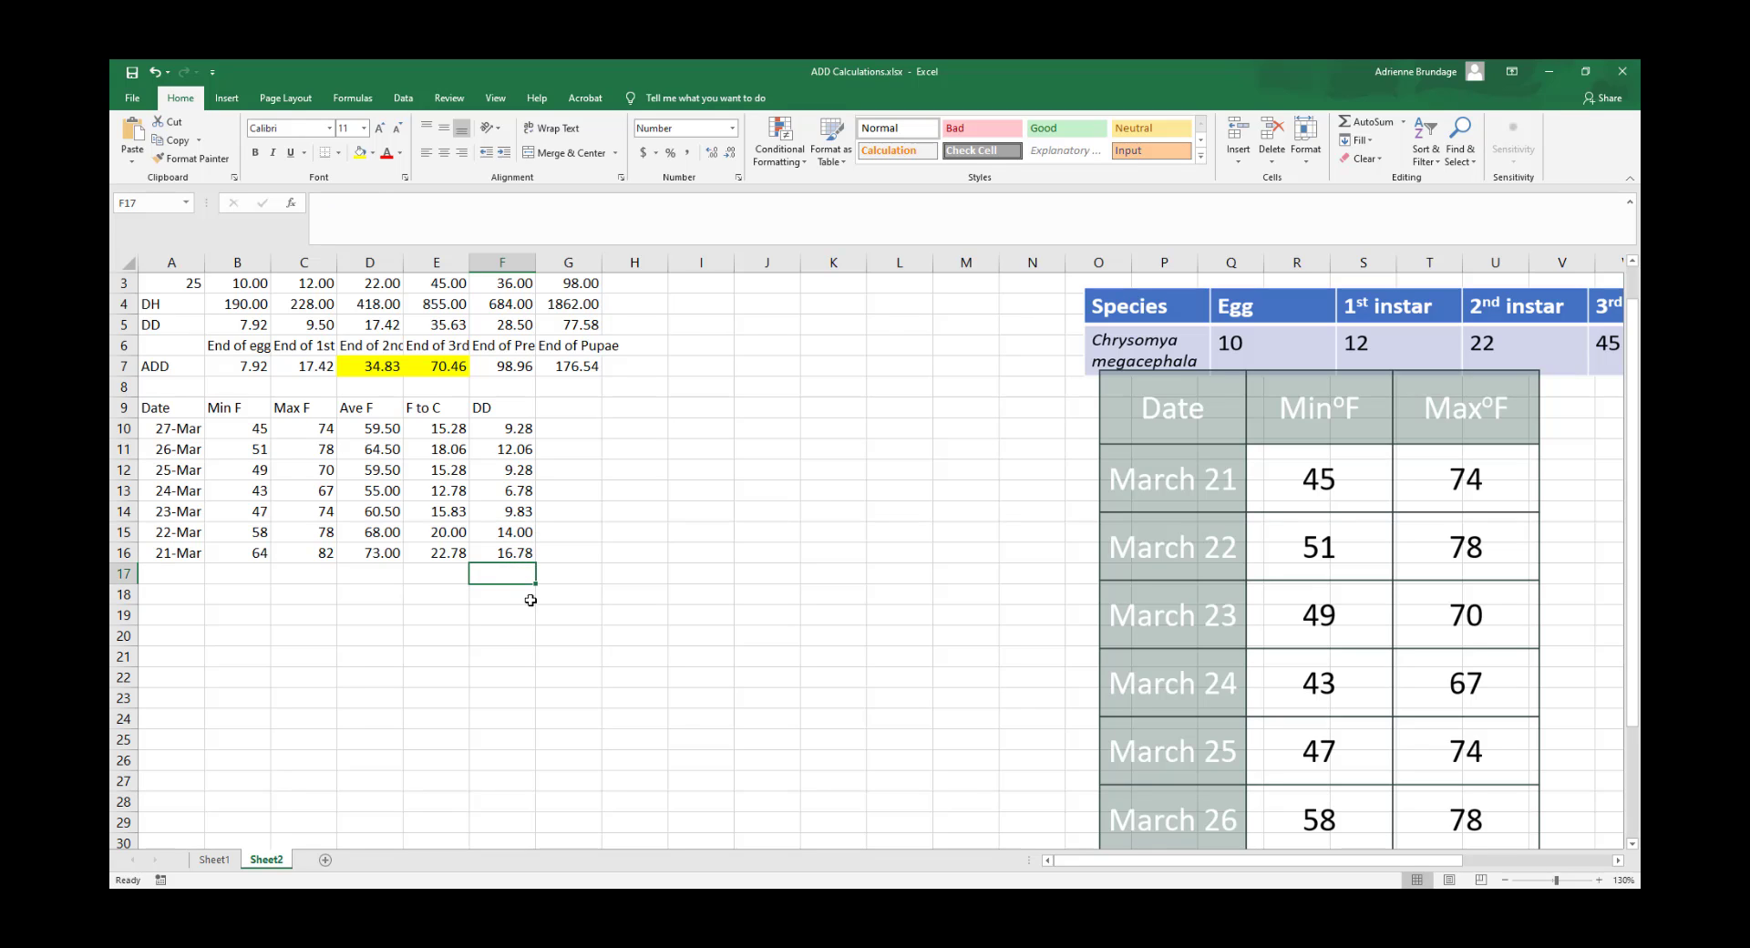
left_click(512, 547)
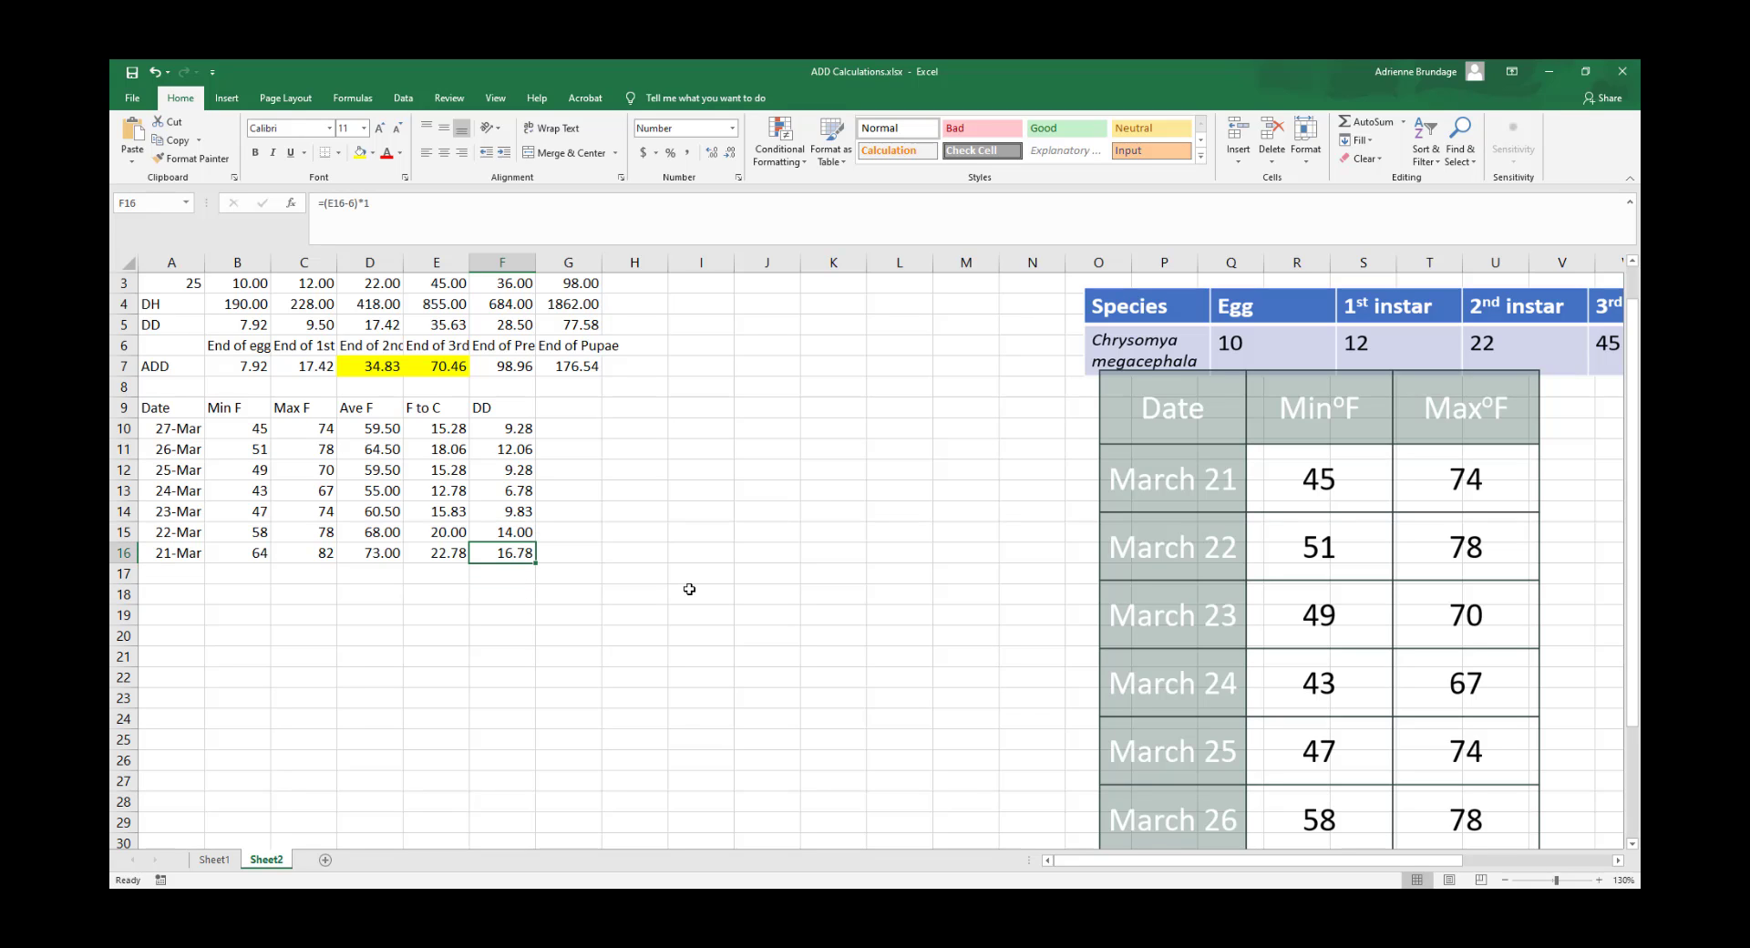
left_click(506, 434)
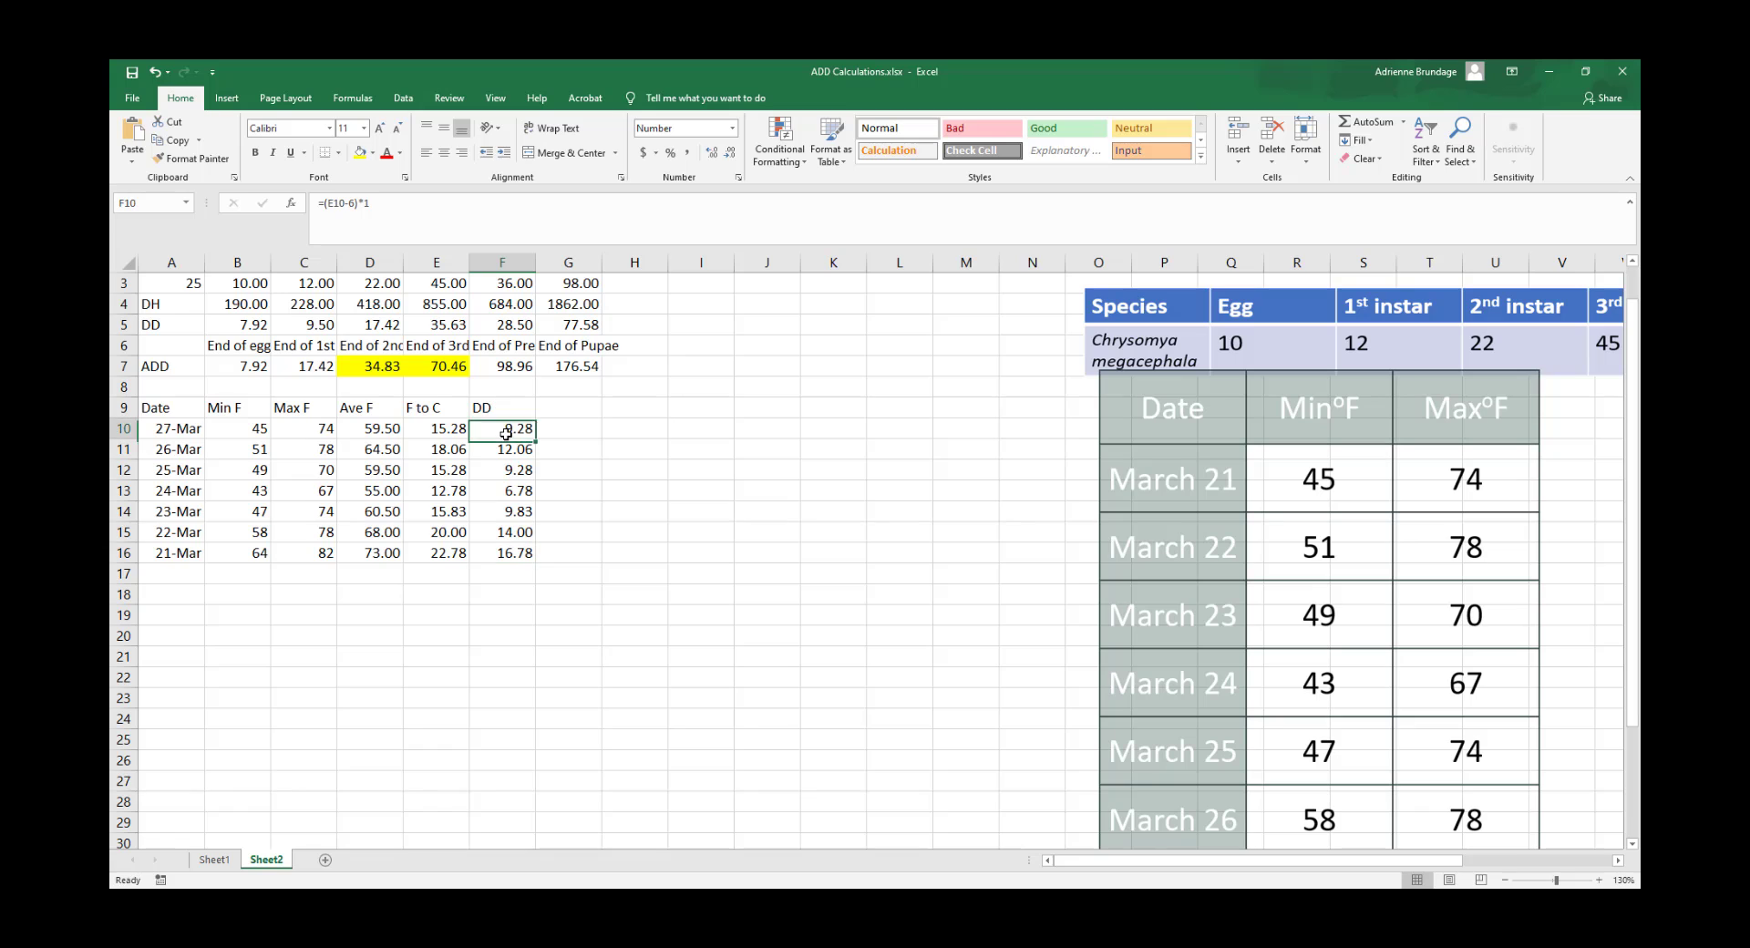
left_click(510, 451)
left_click(513, 472)
left_click(516, 490)
left_click(520, 534)
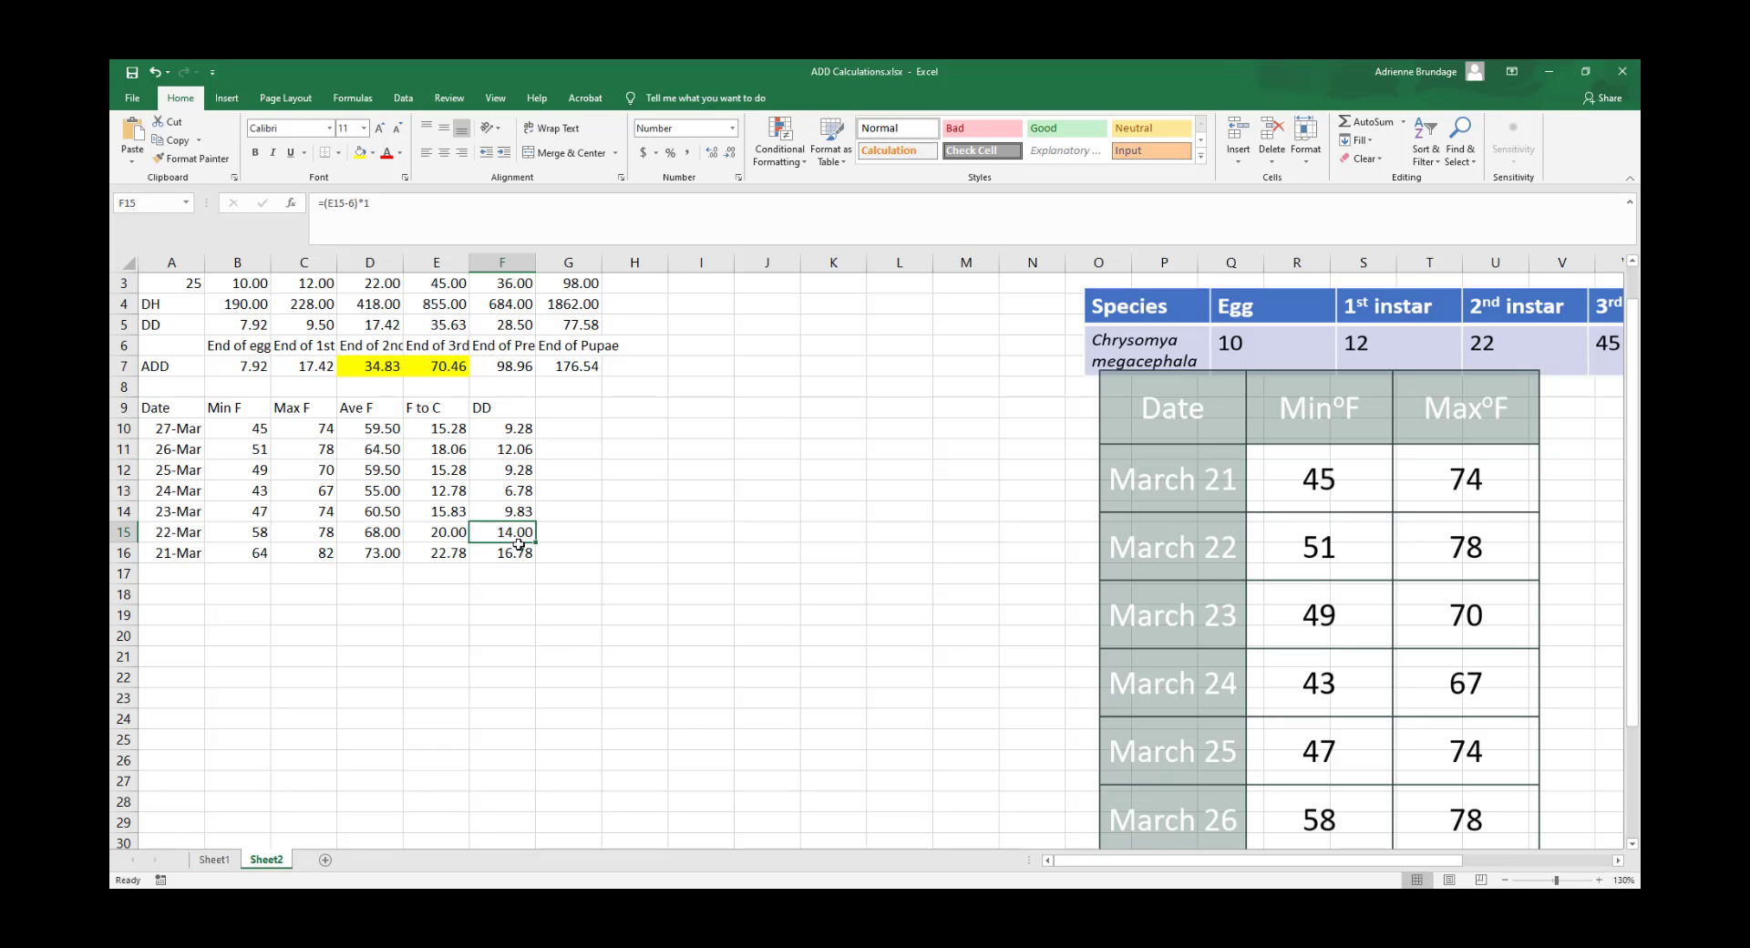
left_click(521, 556)
left_click(591, 554)
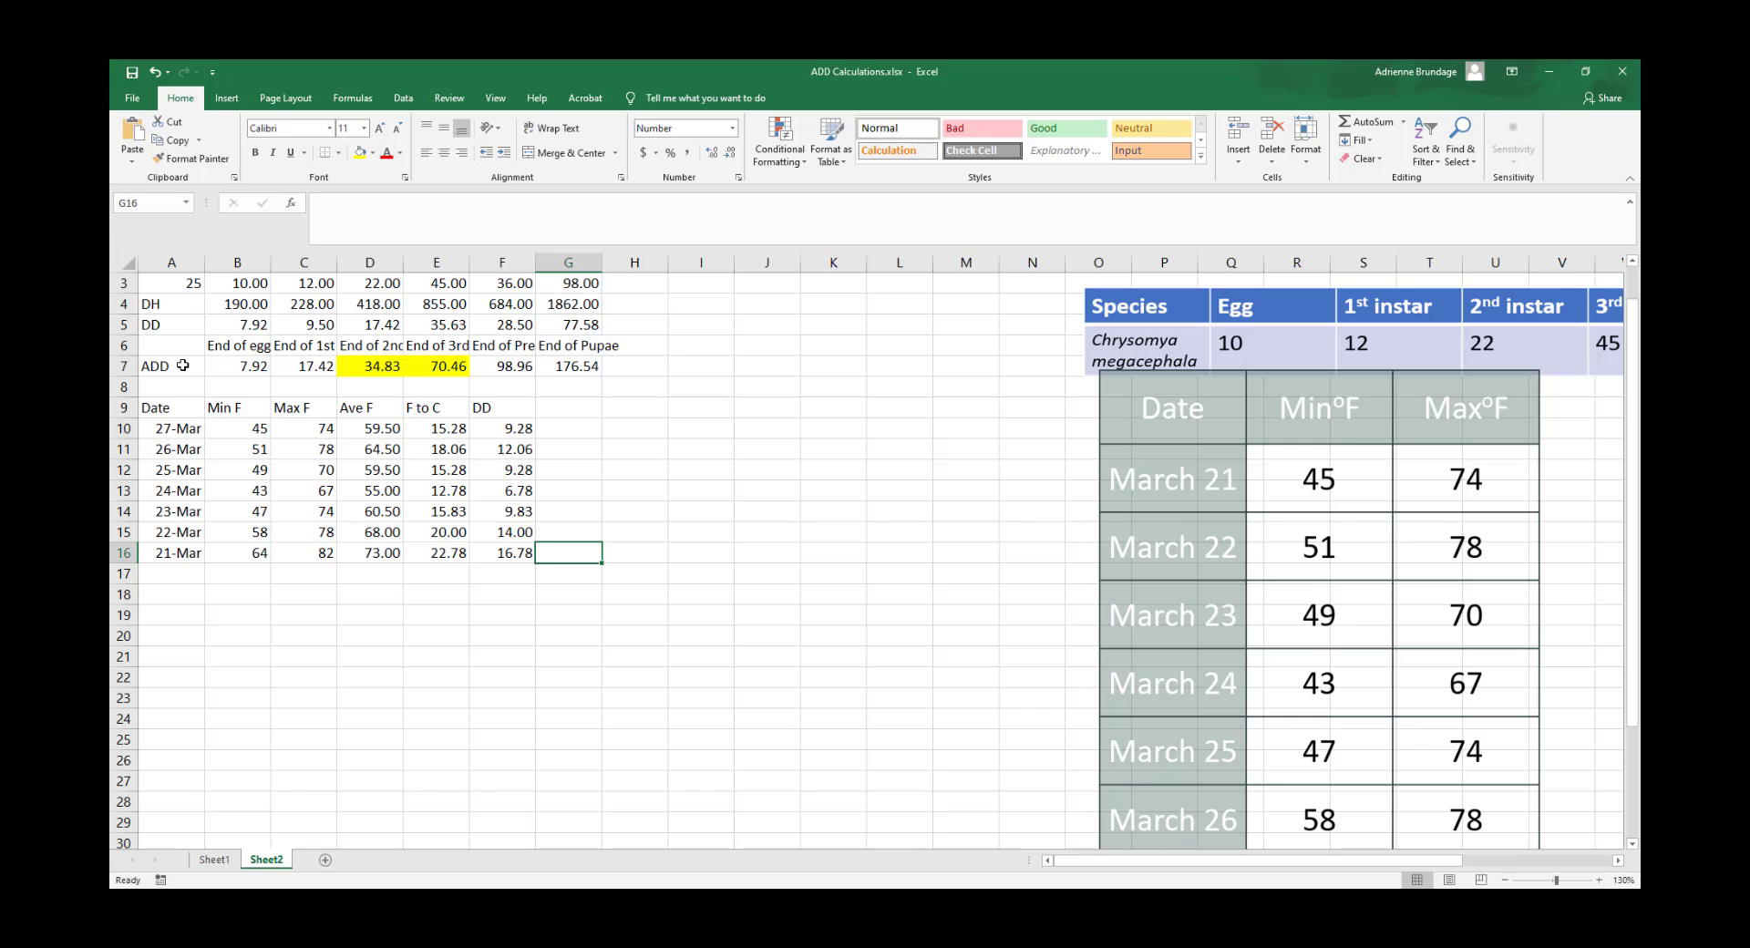
Type the heading ADD in G9
left_click(588, 401)
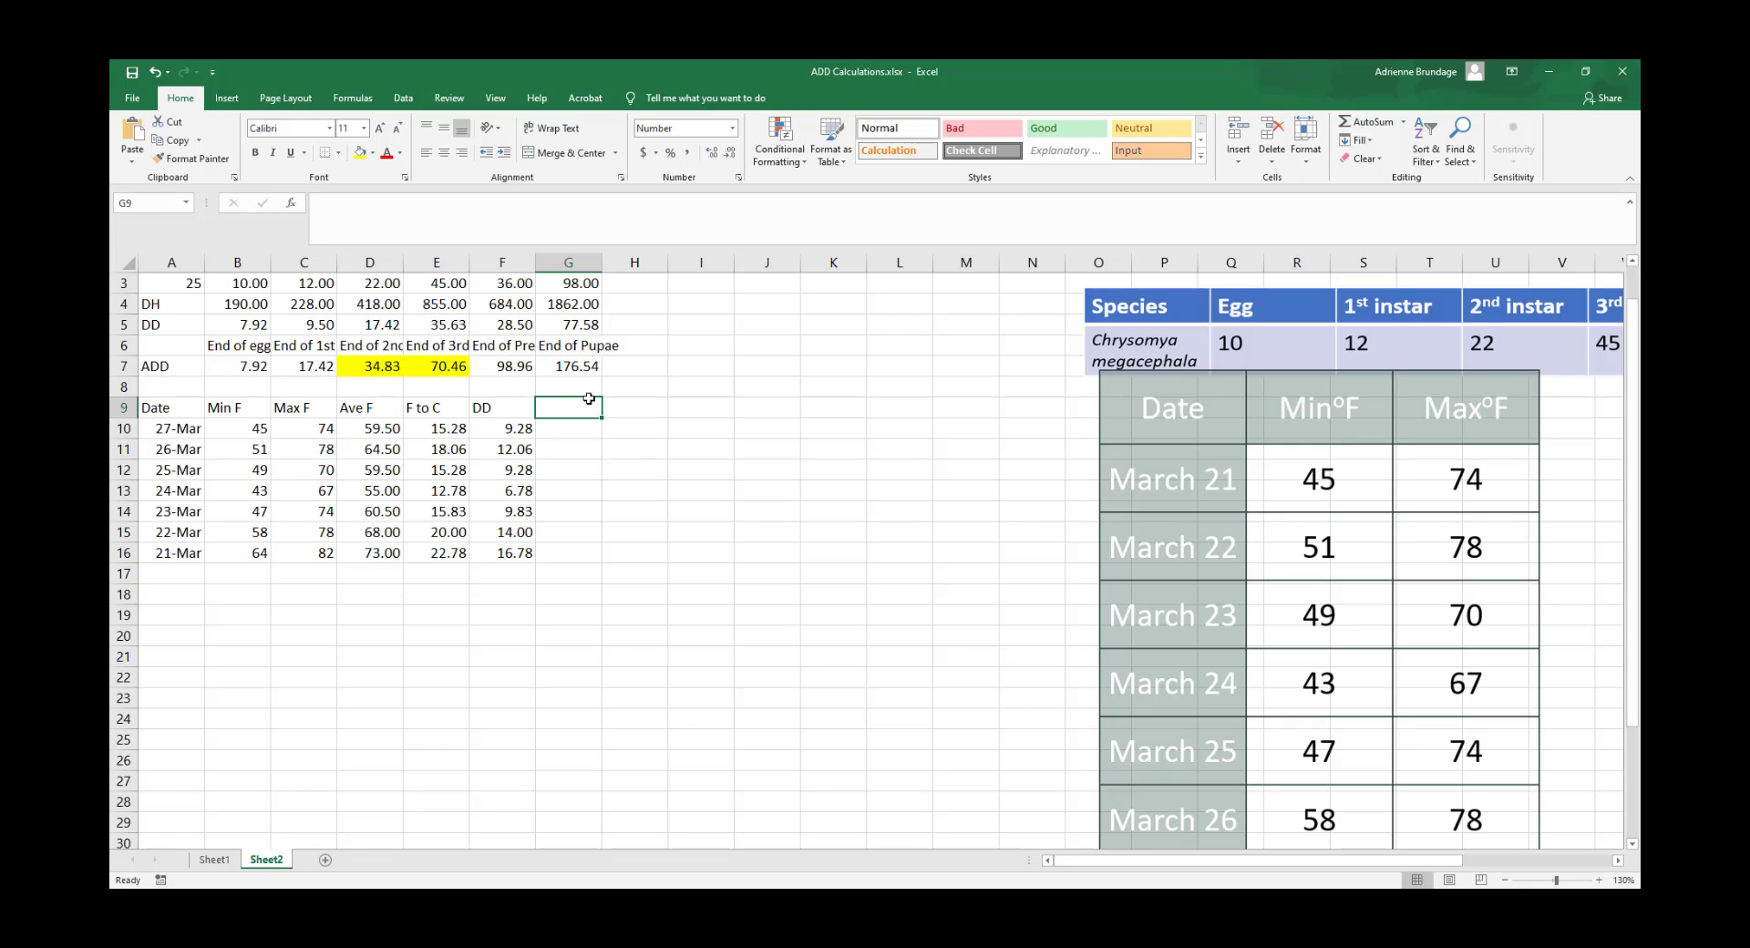
type("ADD")
key("Return")
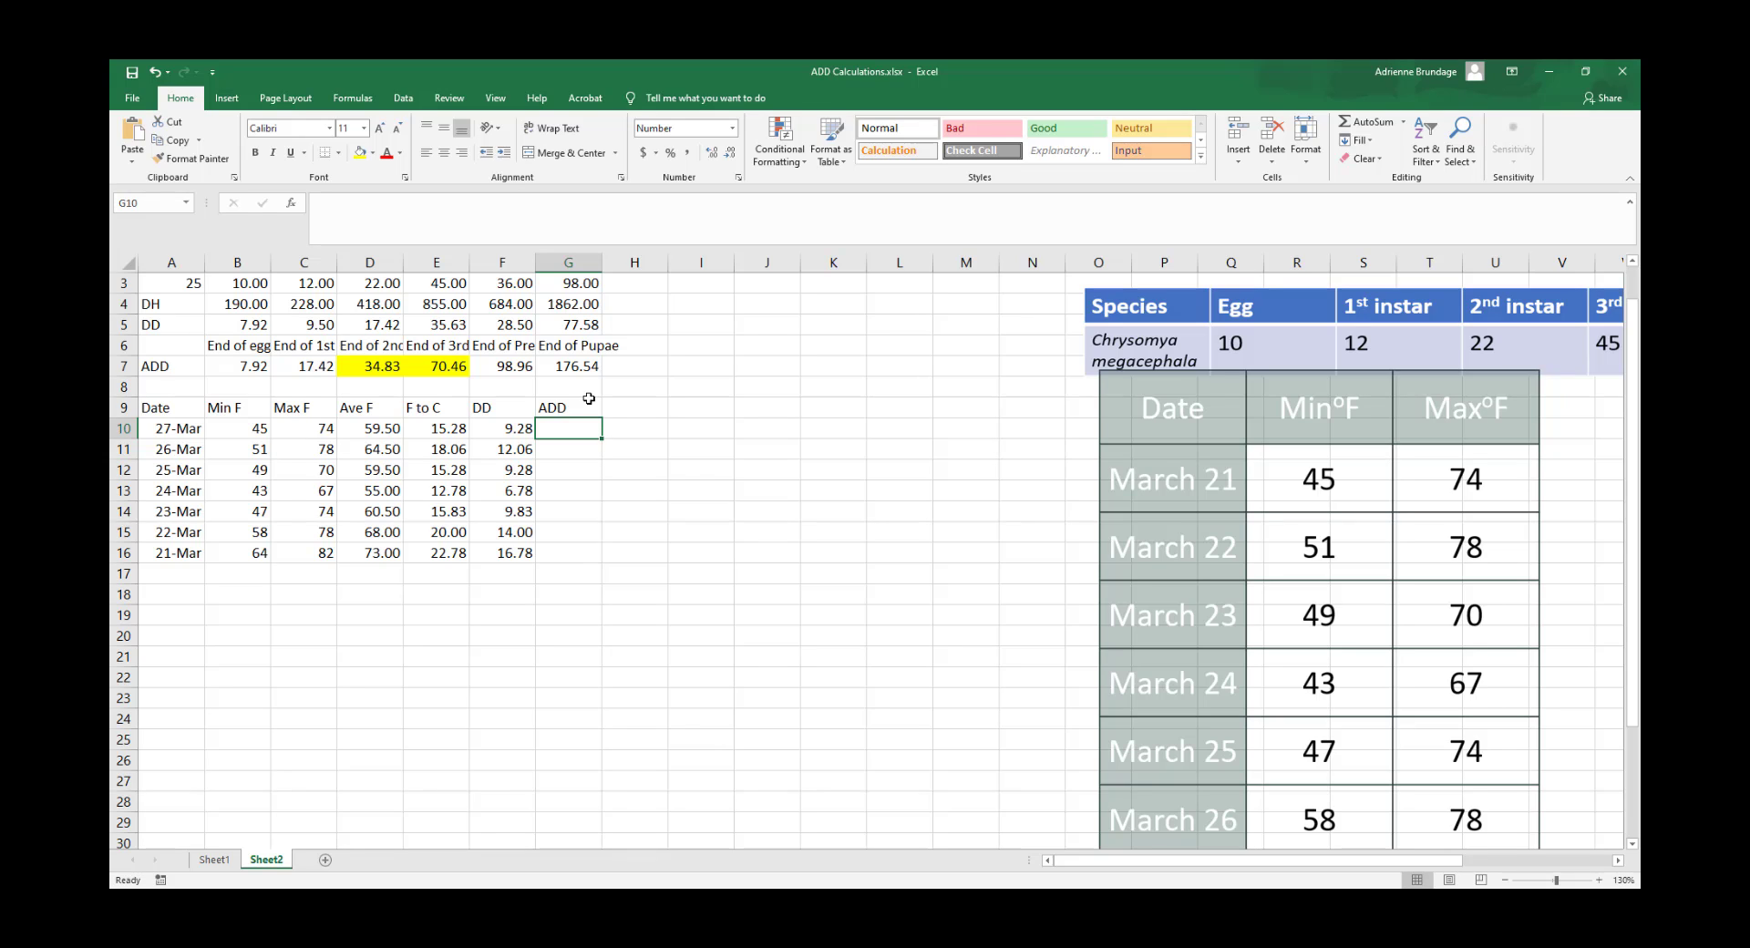
Enter =F10 in G10 so the first ADD equals 9.28
left_click(516, 431)
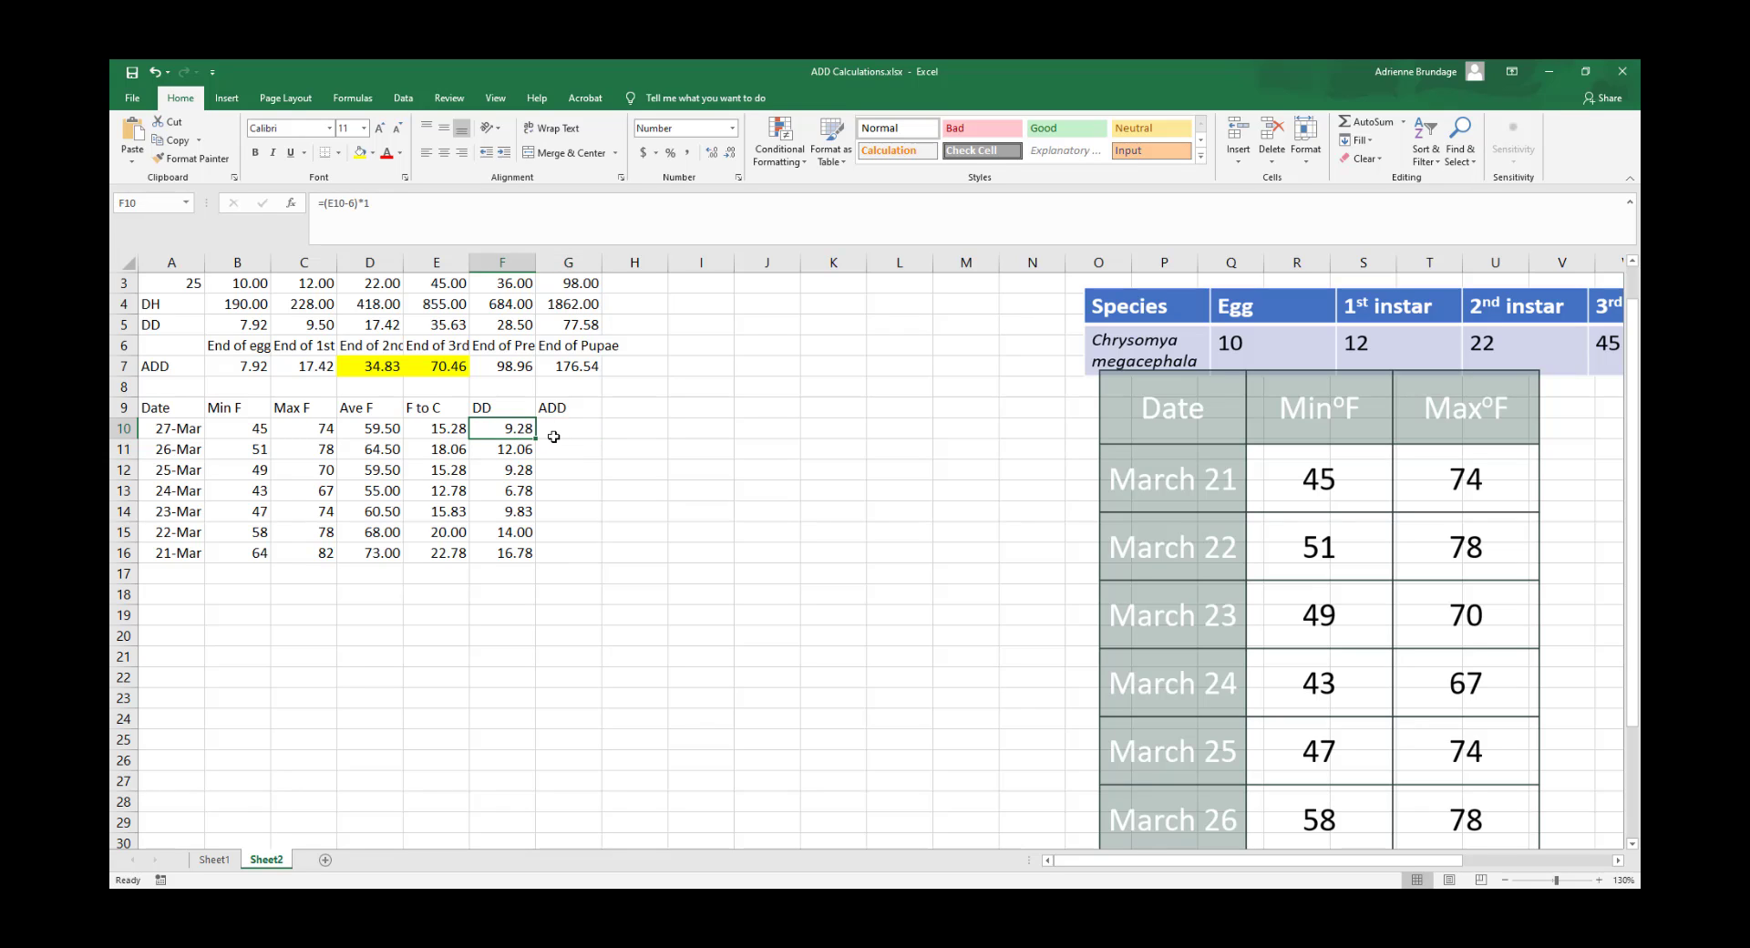
left_click(550, 429)
left_click(519, 428)
left_click(586, 426)
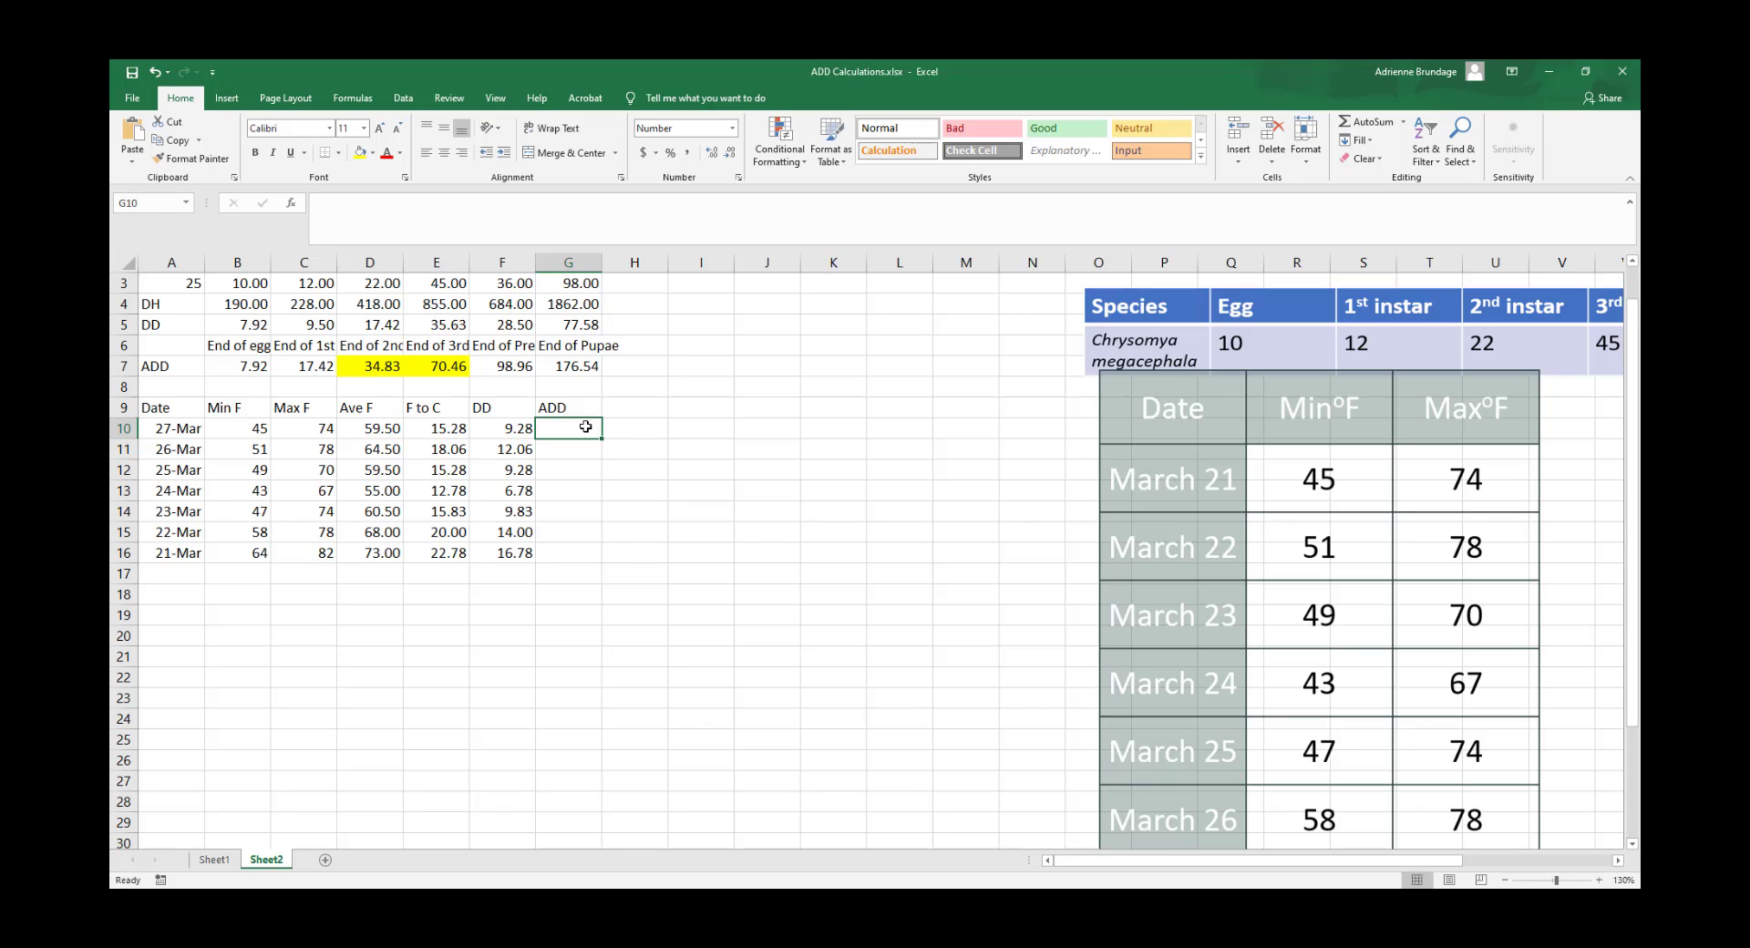
type("=")
left_click(502, 425)
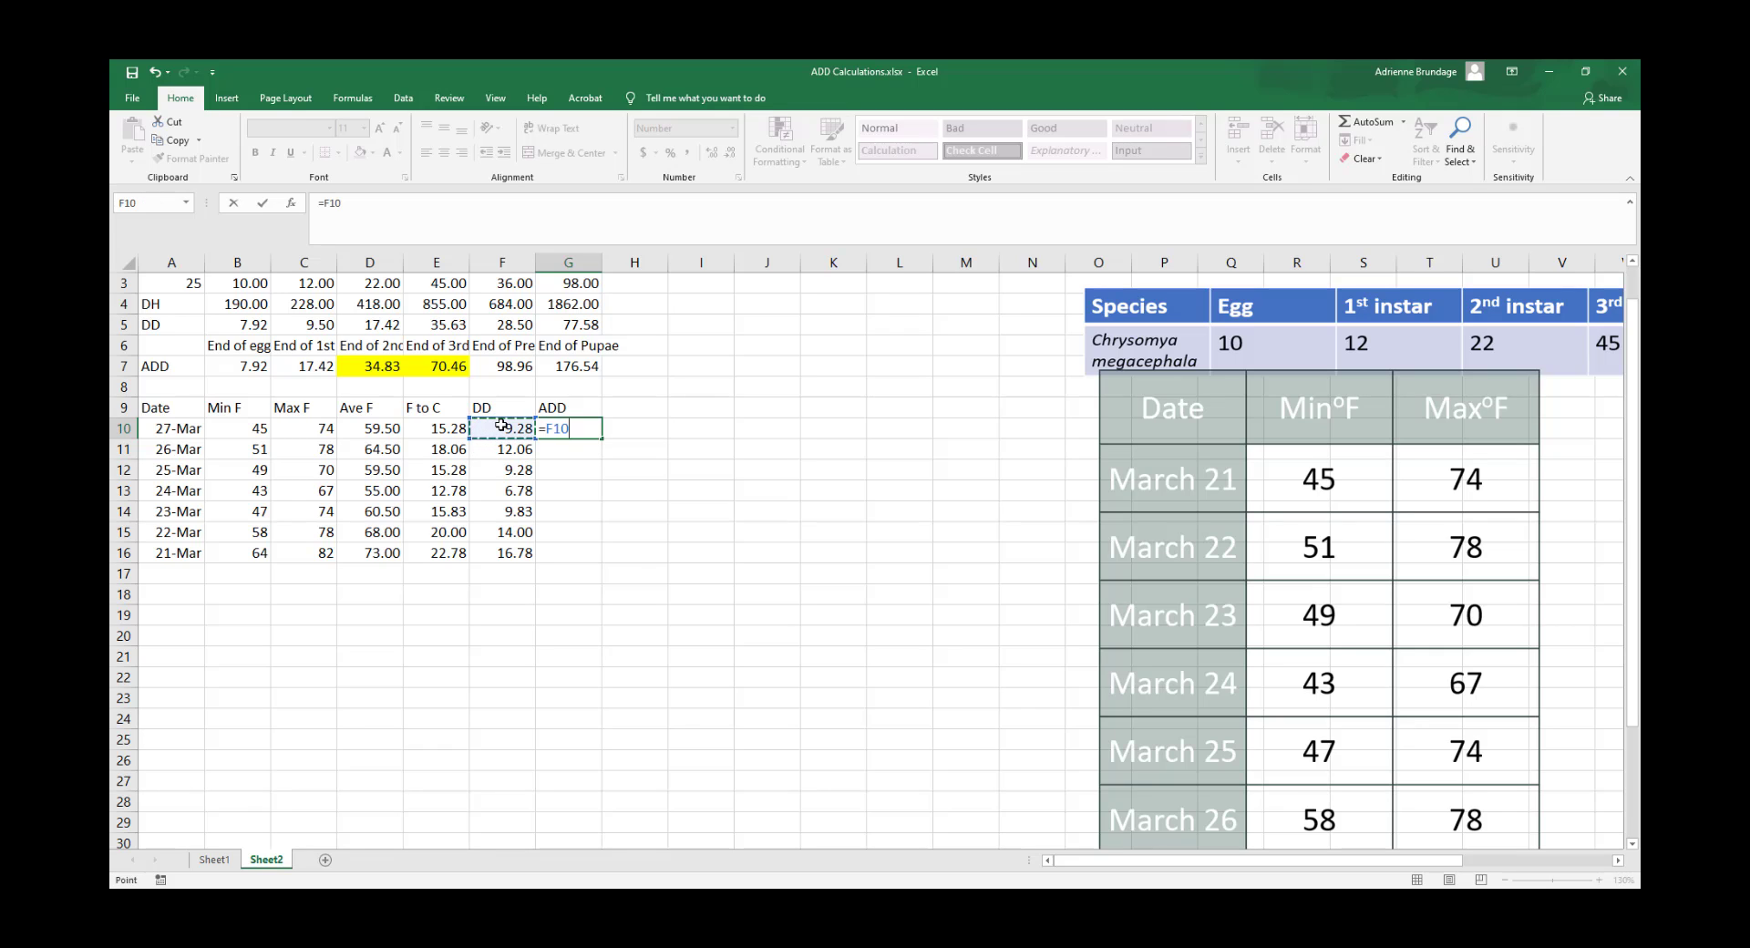
key("Return")
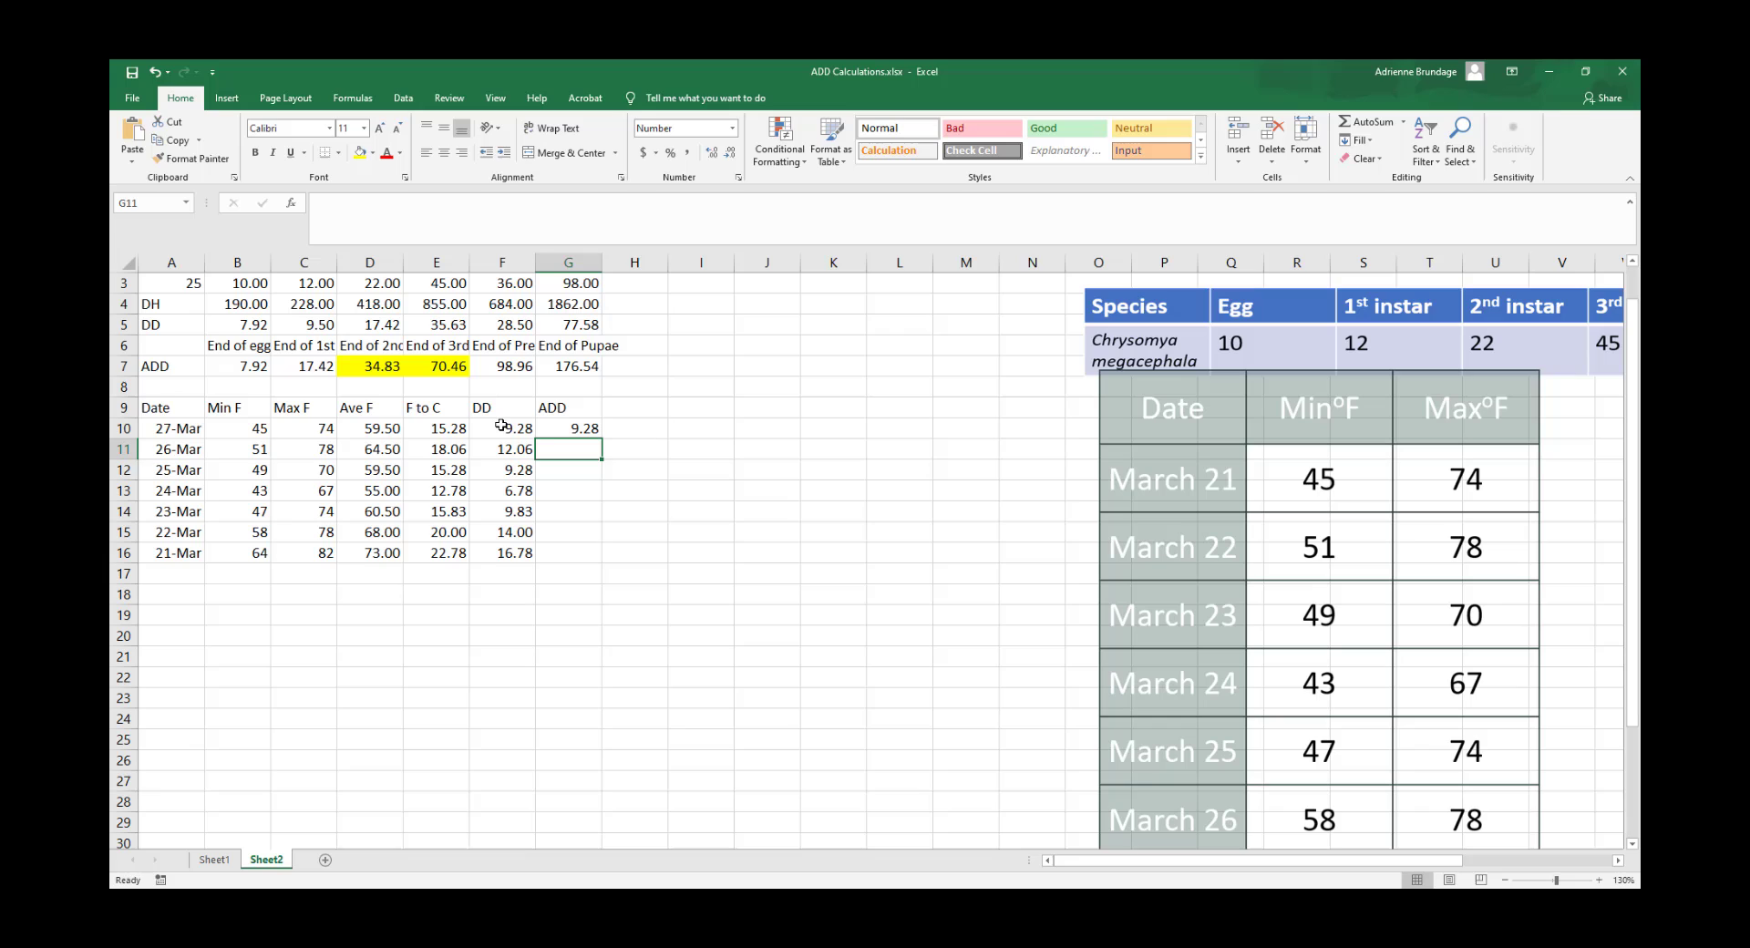
left_click(553, 431)
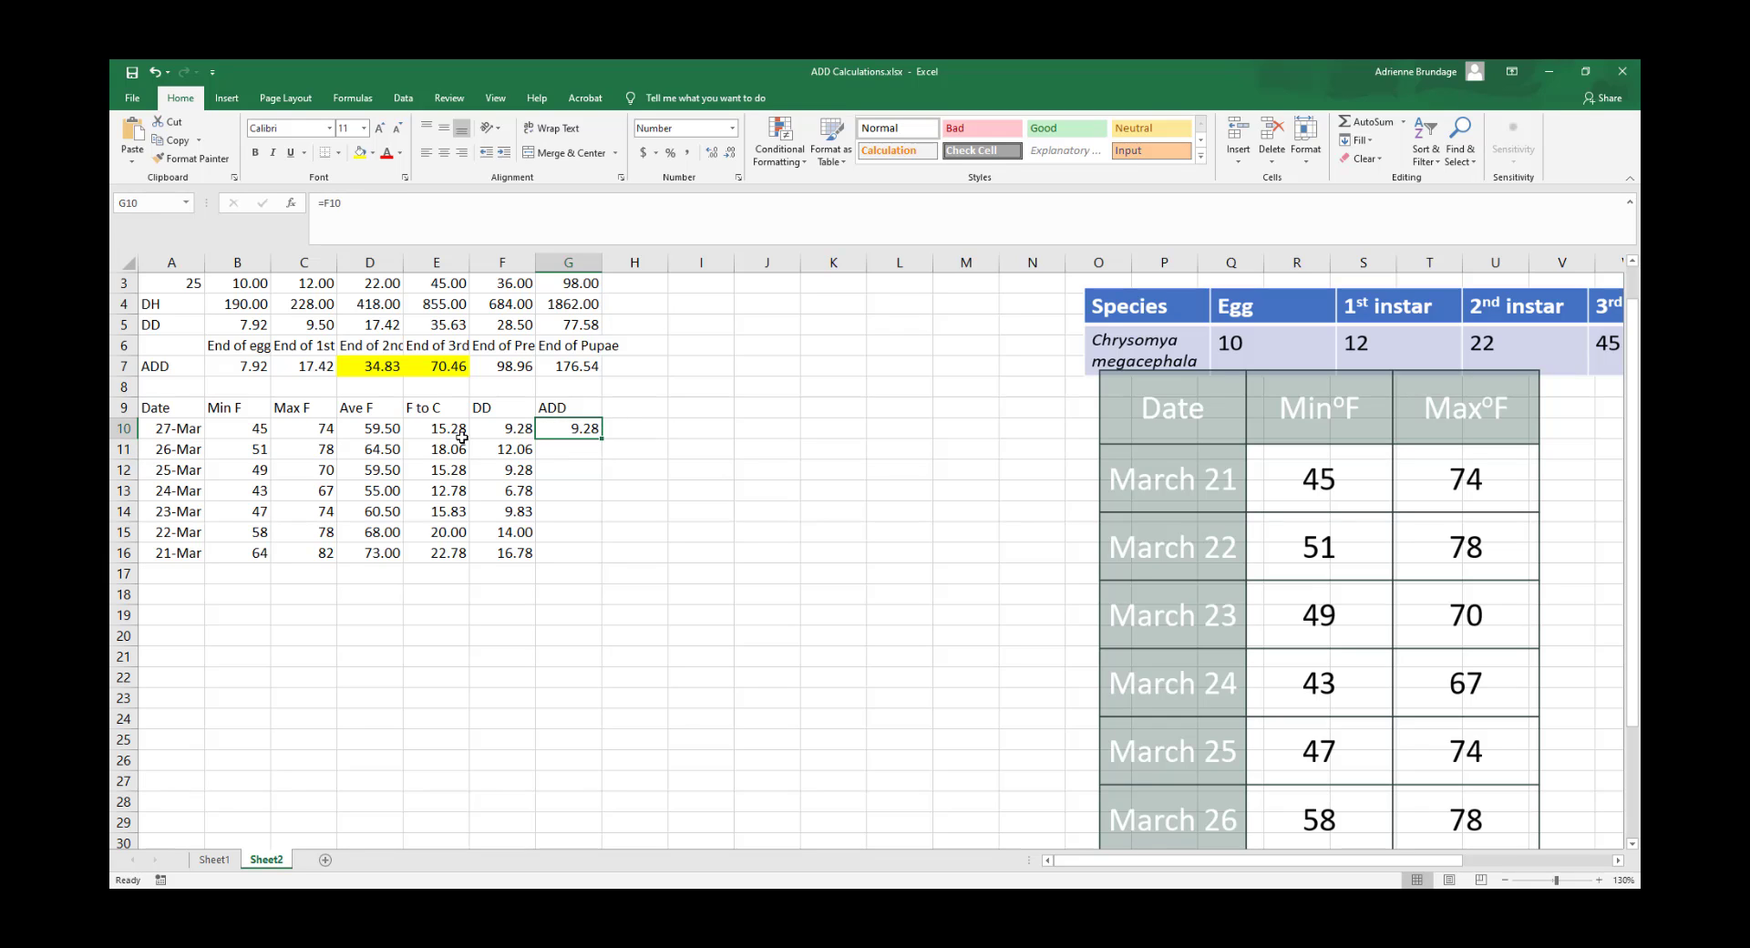
left_click(246, 428)
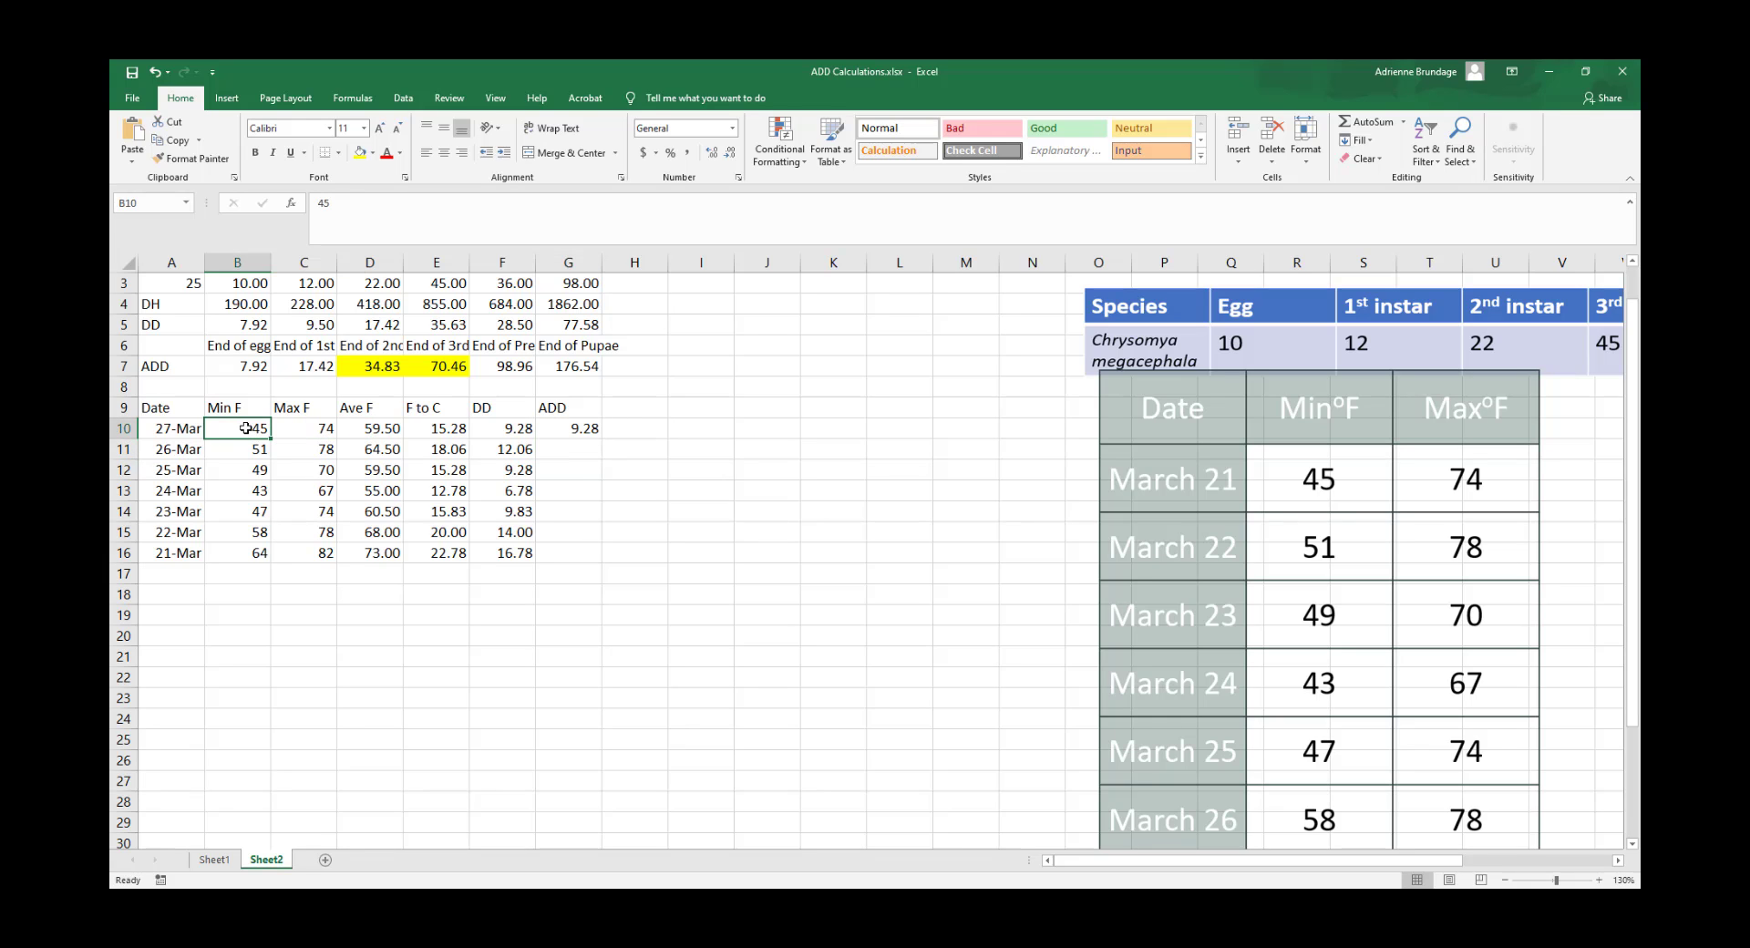
type("55")
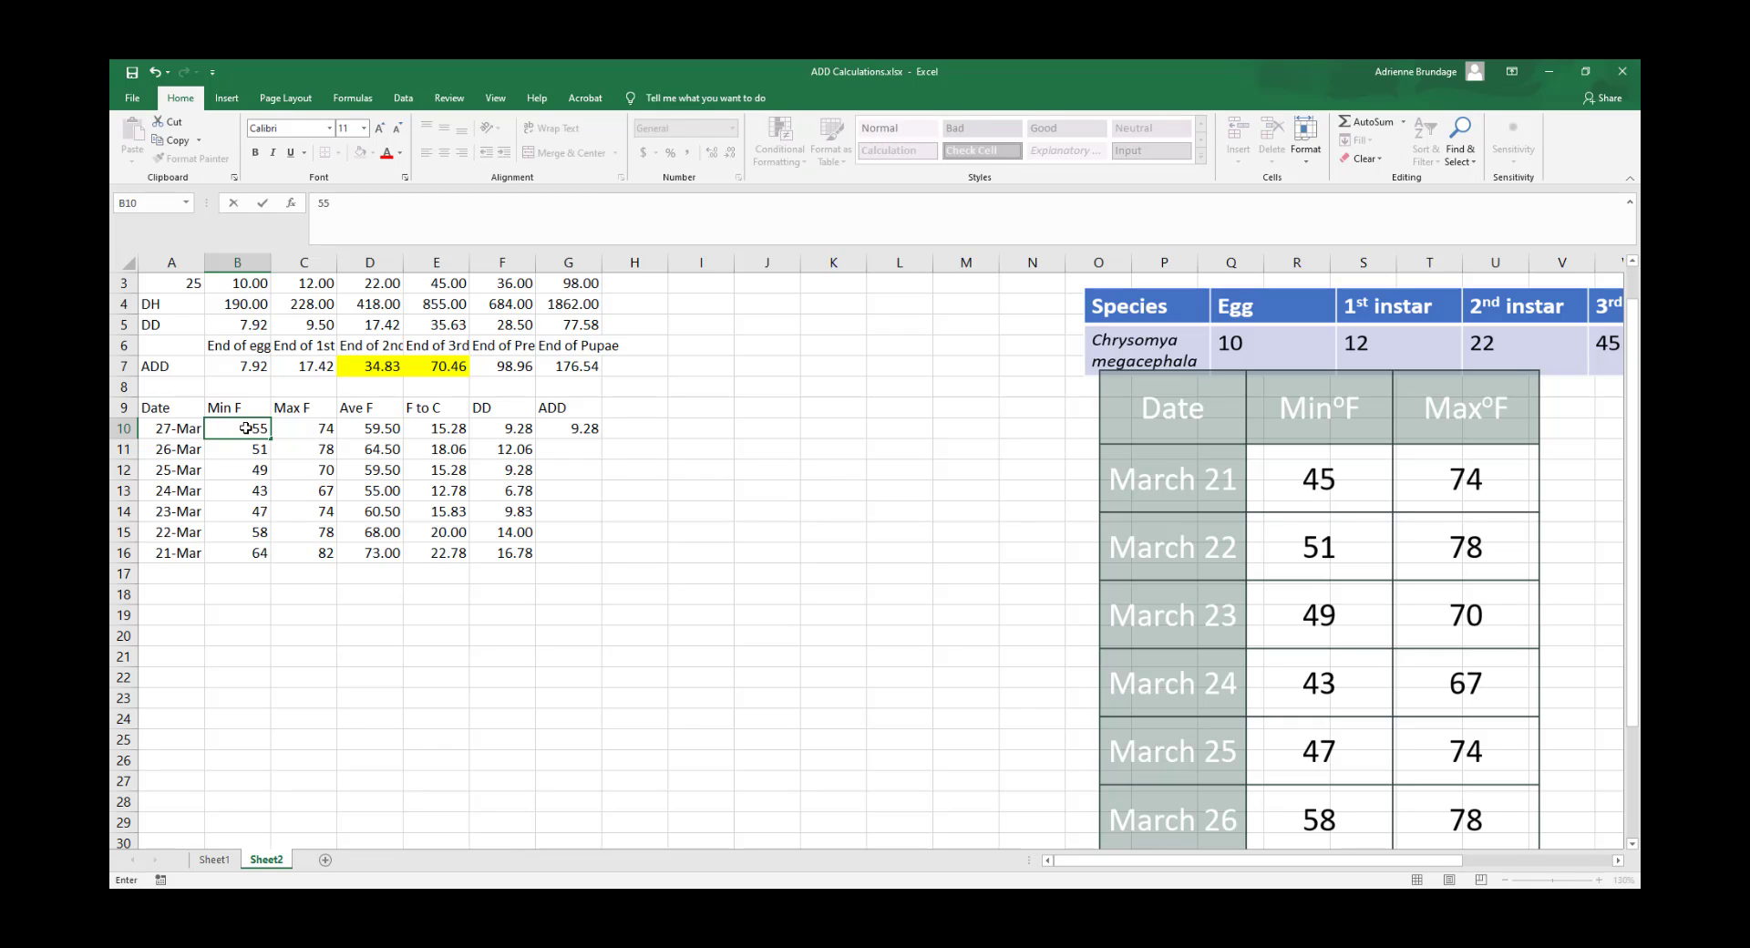
key("Return")
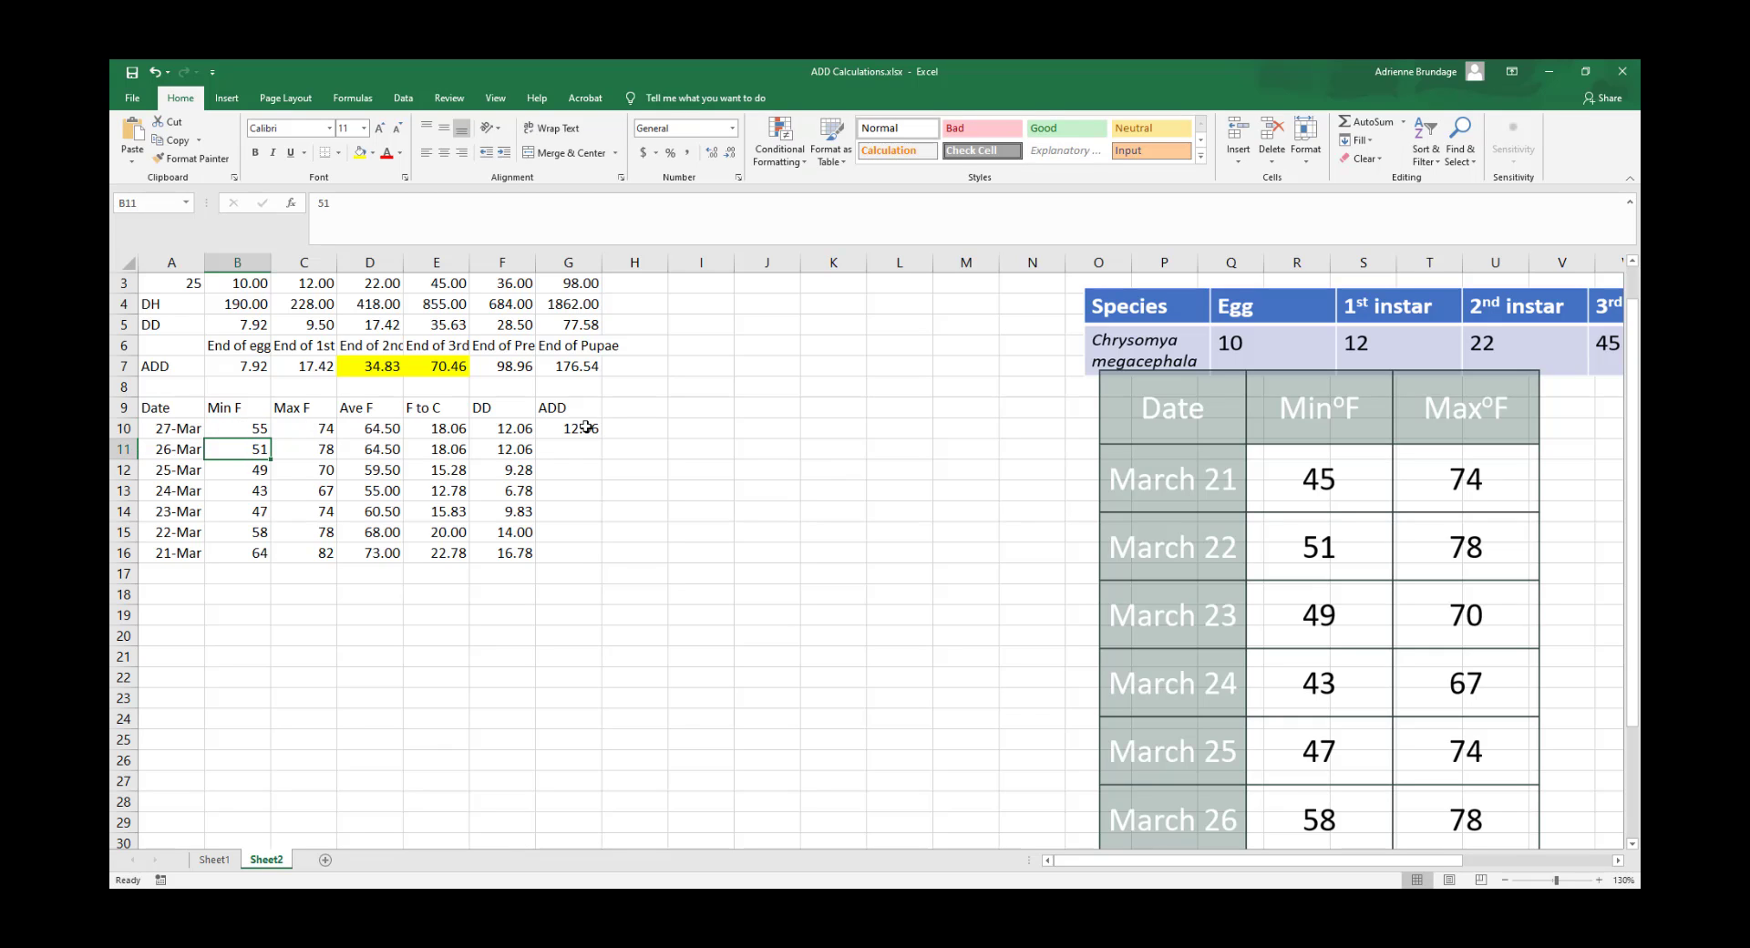
left_click(251, 433)
type("45")
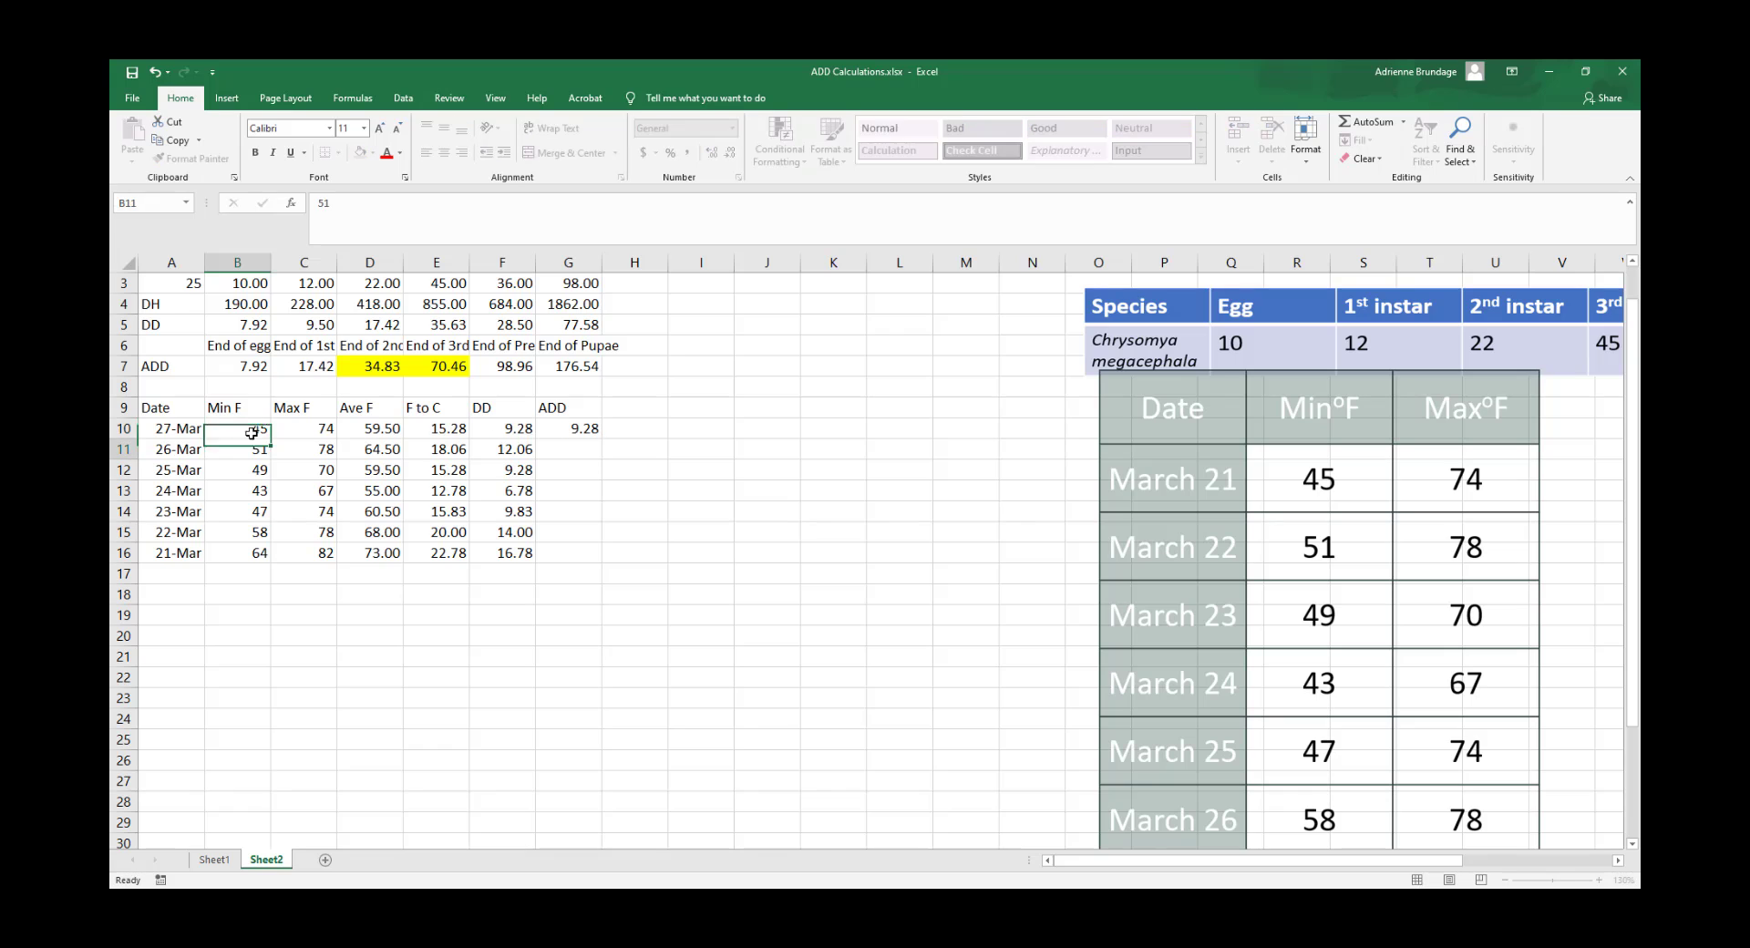
key("Return")
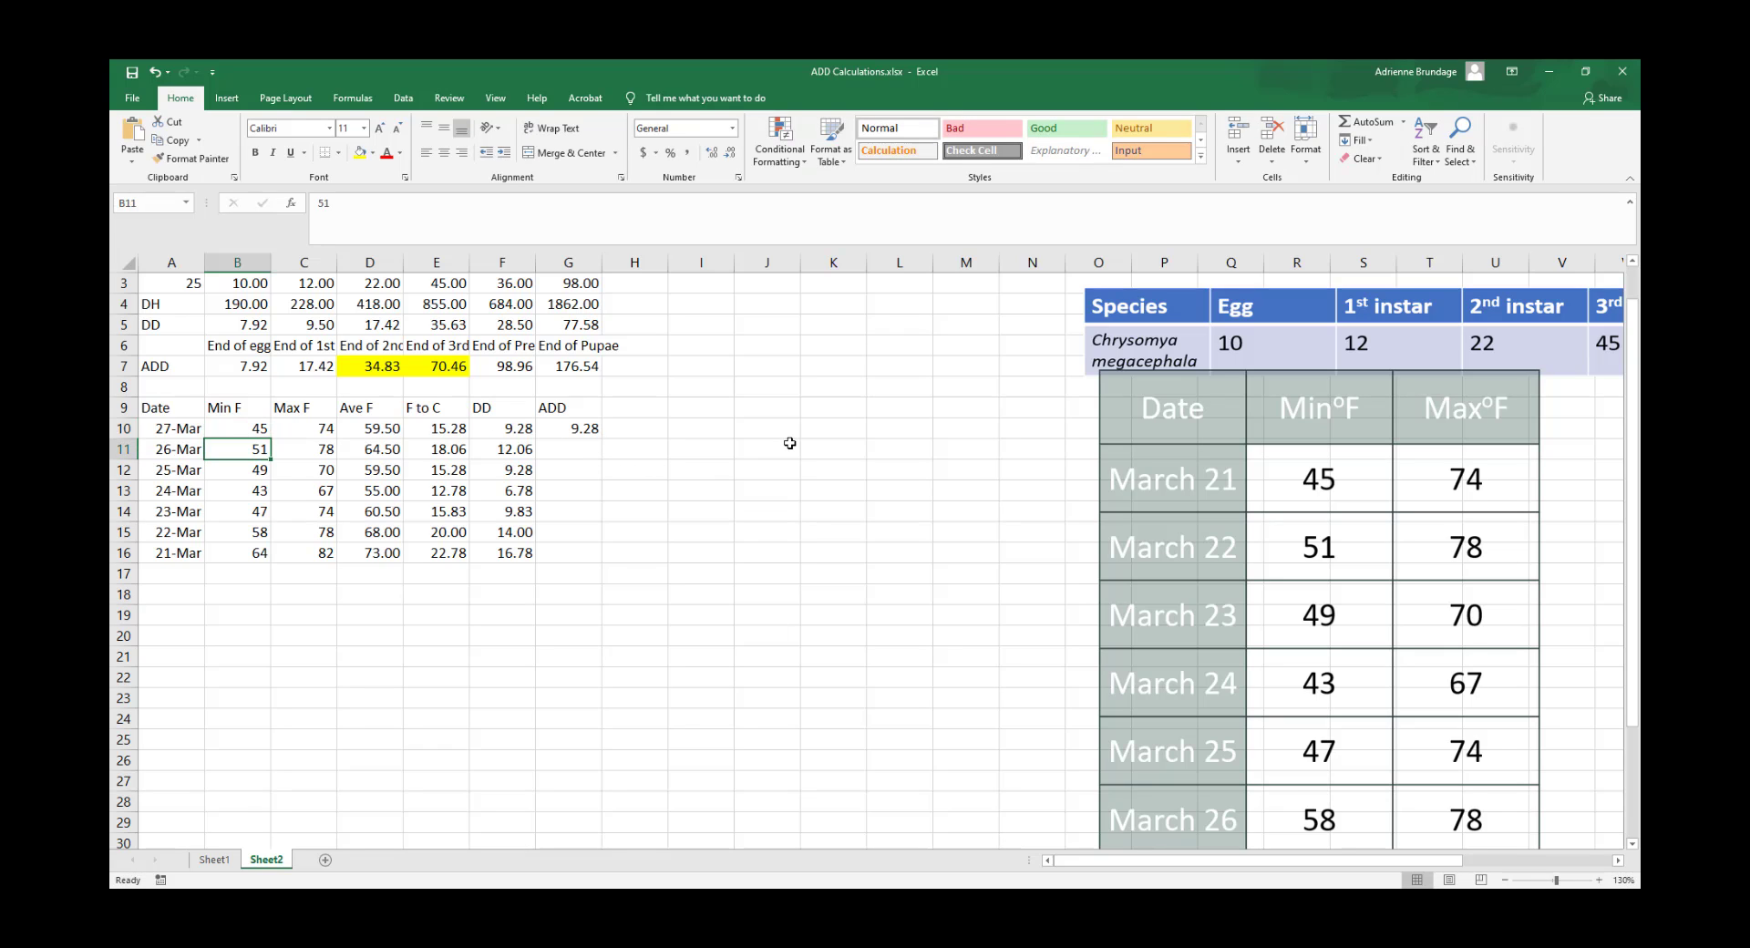
left_click(569, 425)
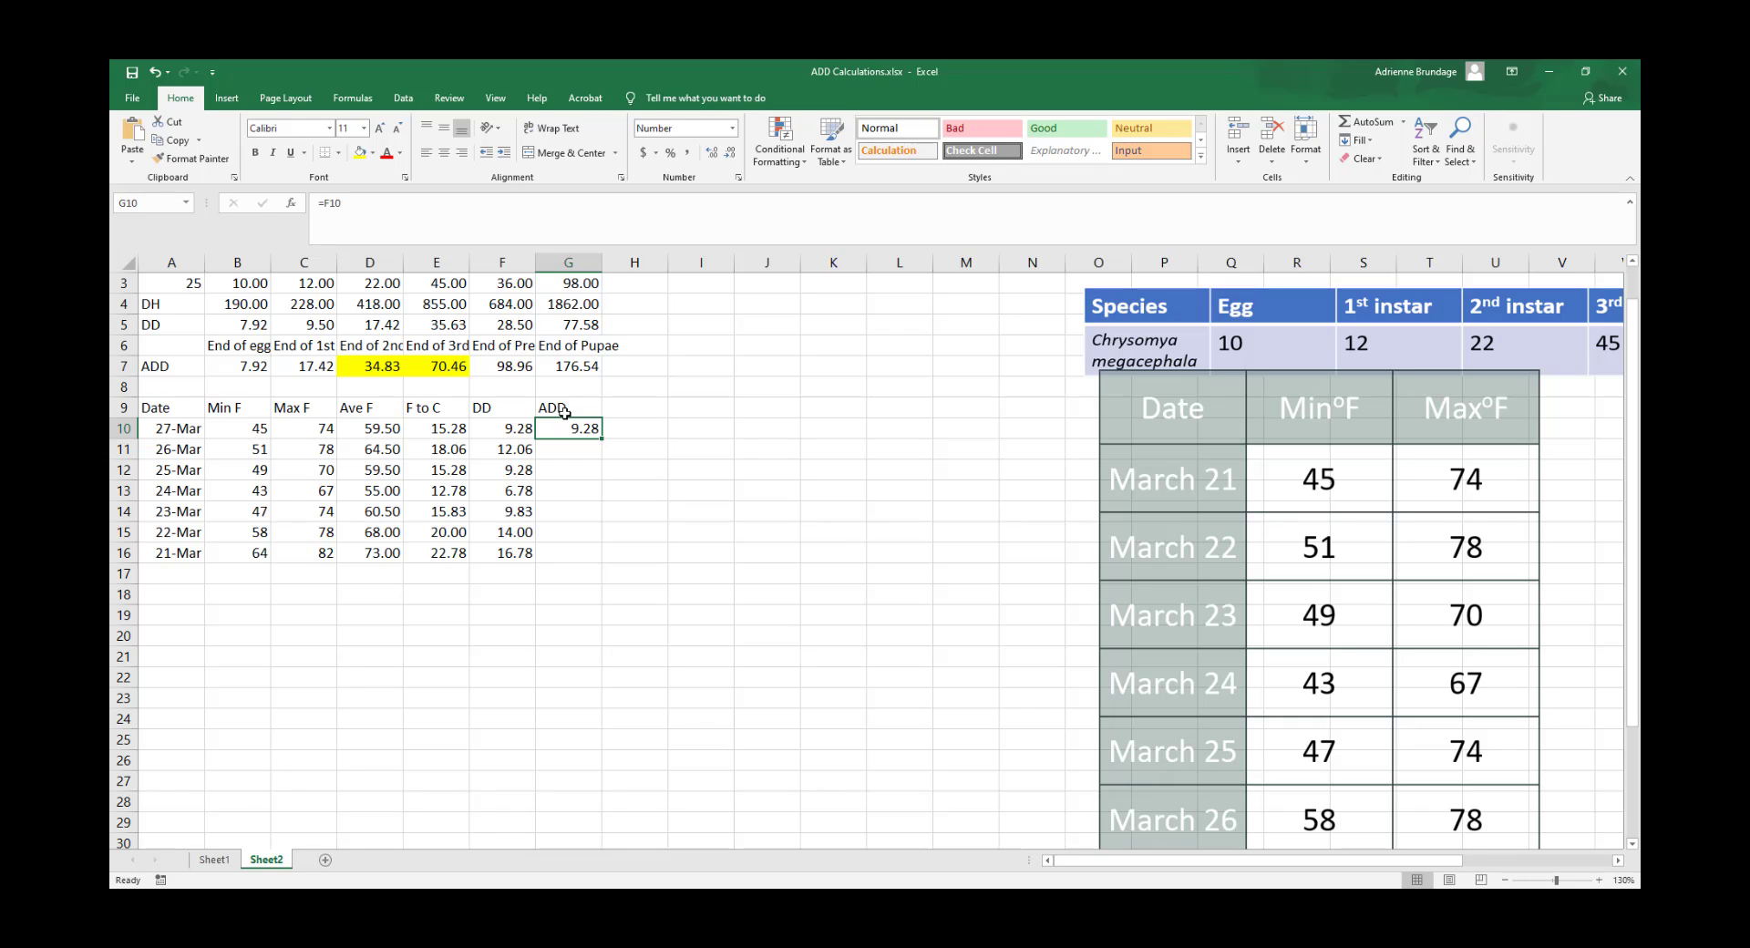
left_click(587, 451)
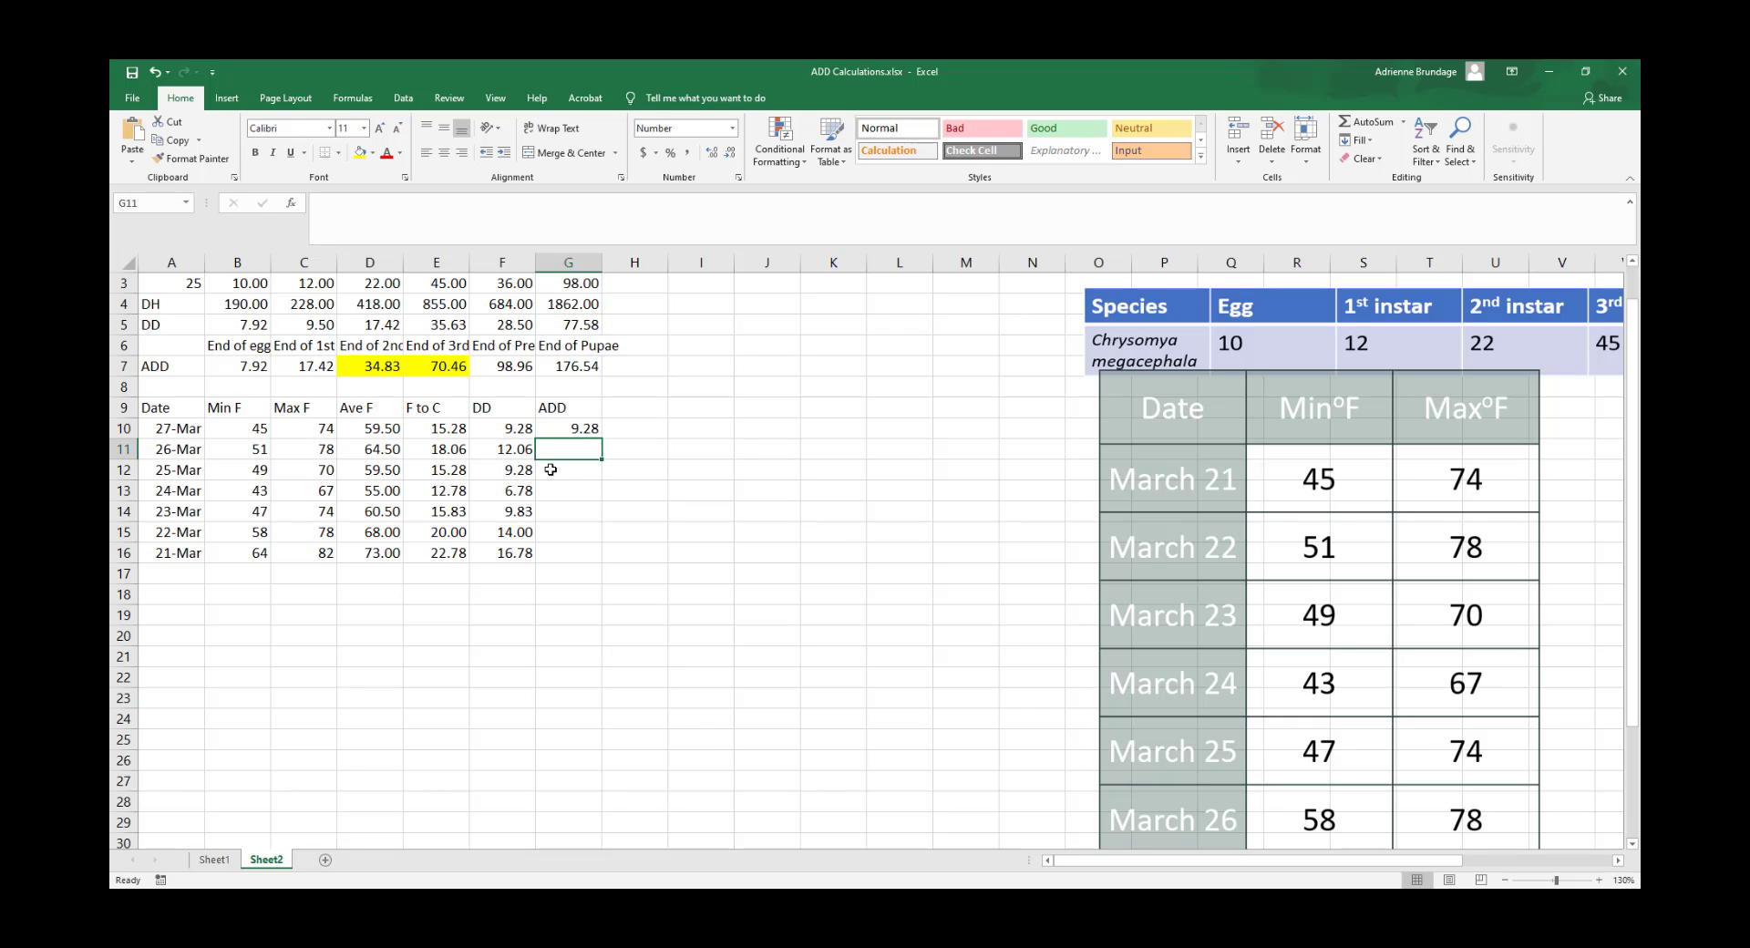
left_click(579, 428)
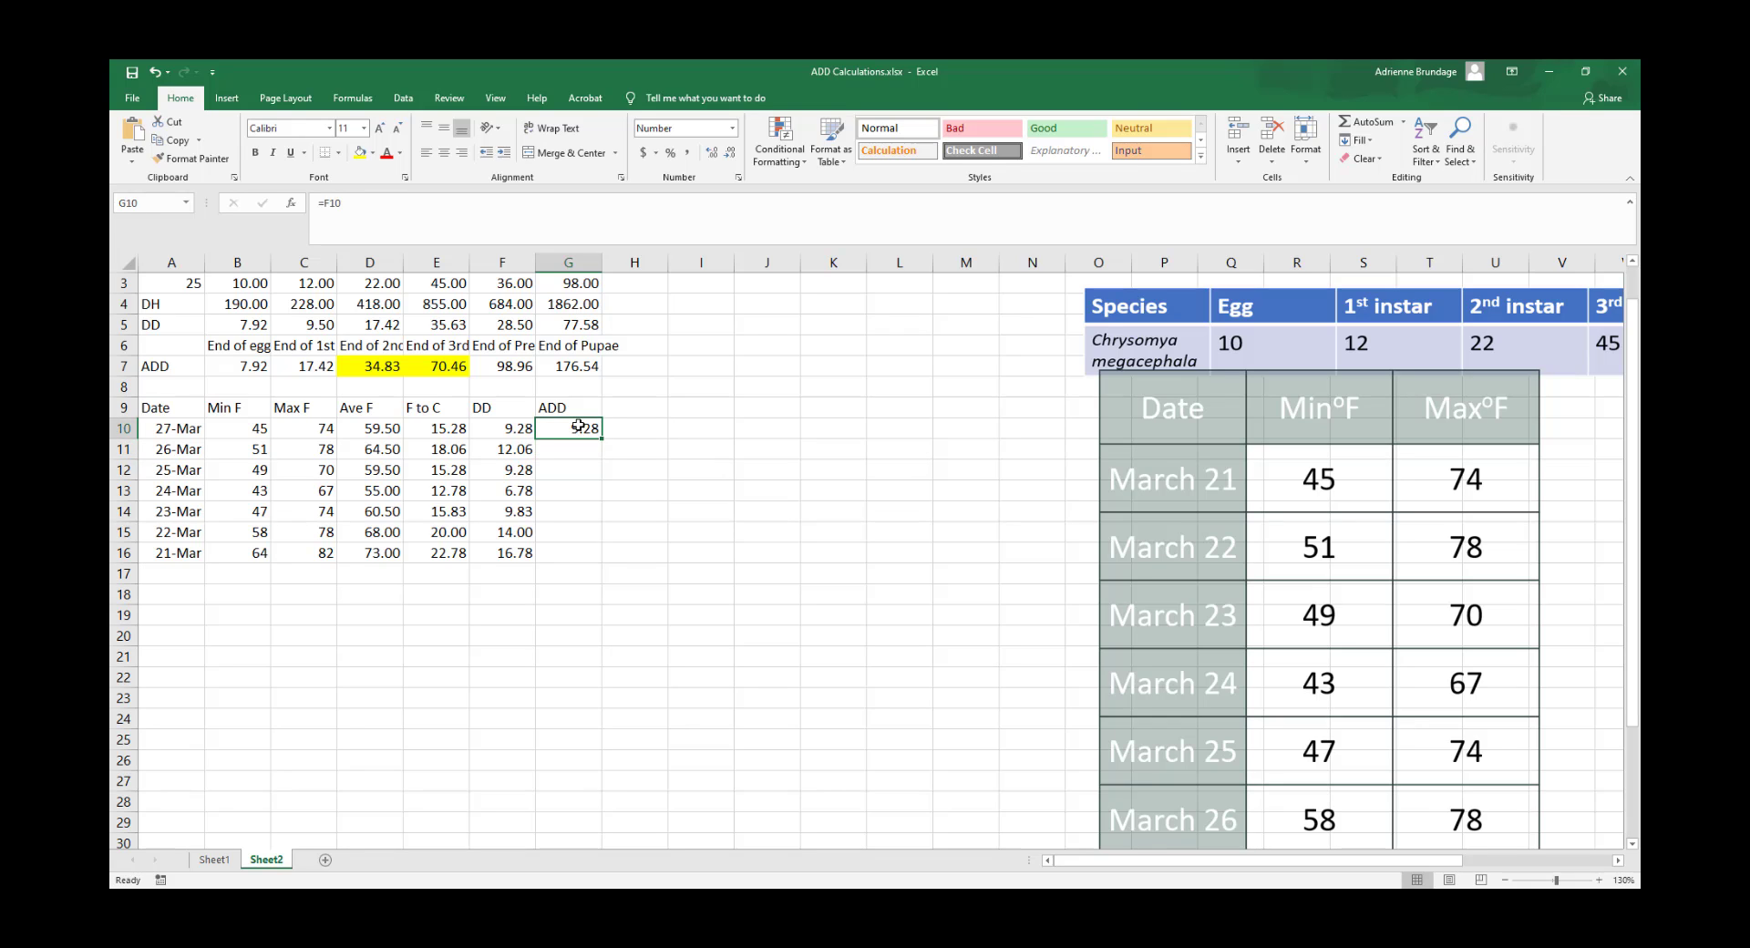
left_click(523, 454)
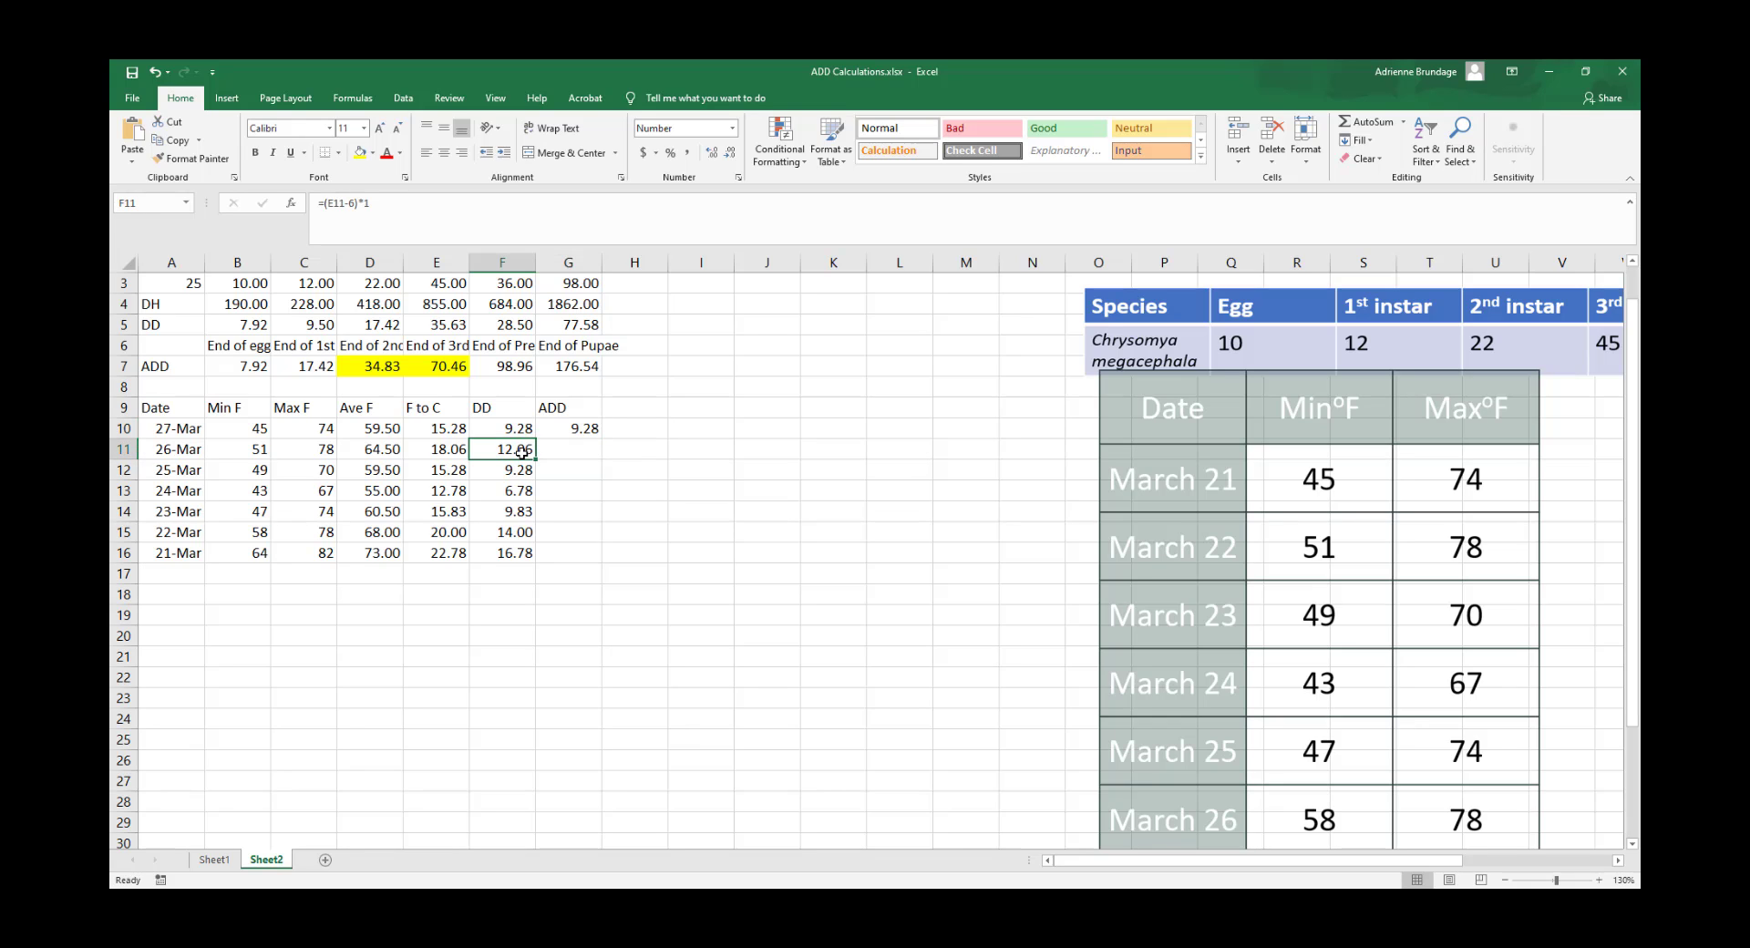
left_click(568, 432)
left_click(519, 451)
left_click(547, 432)
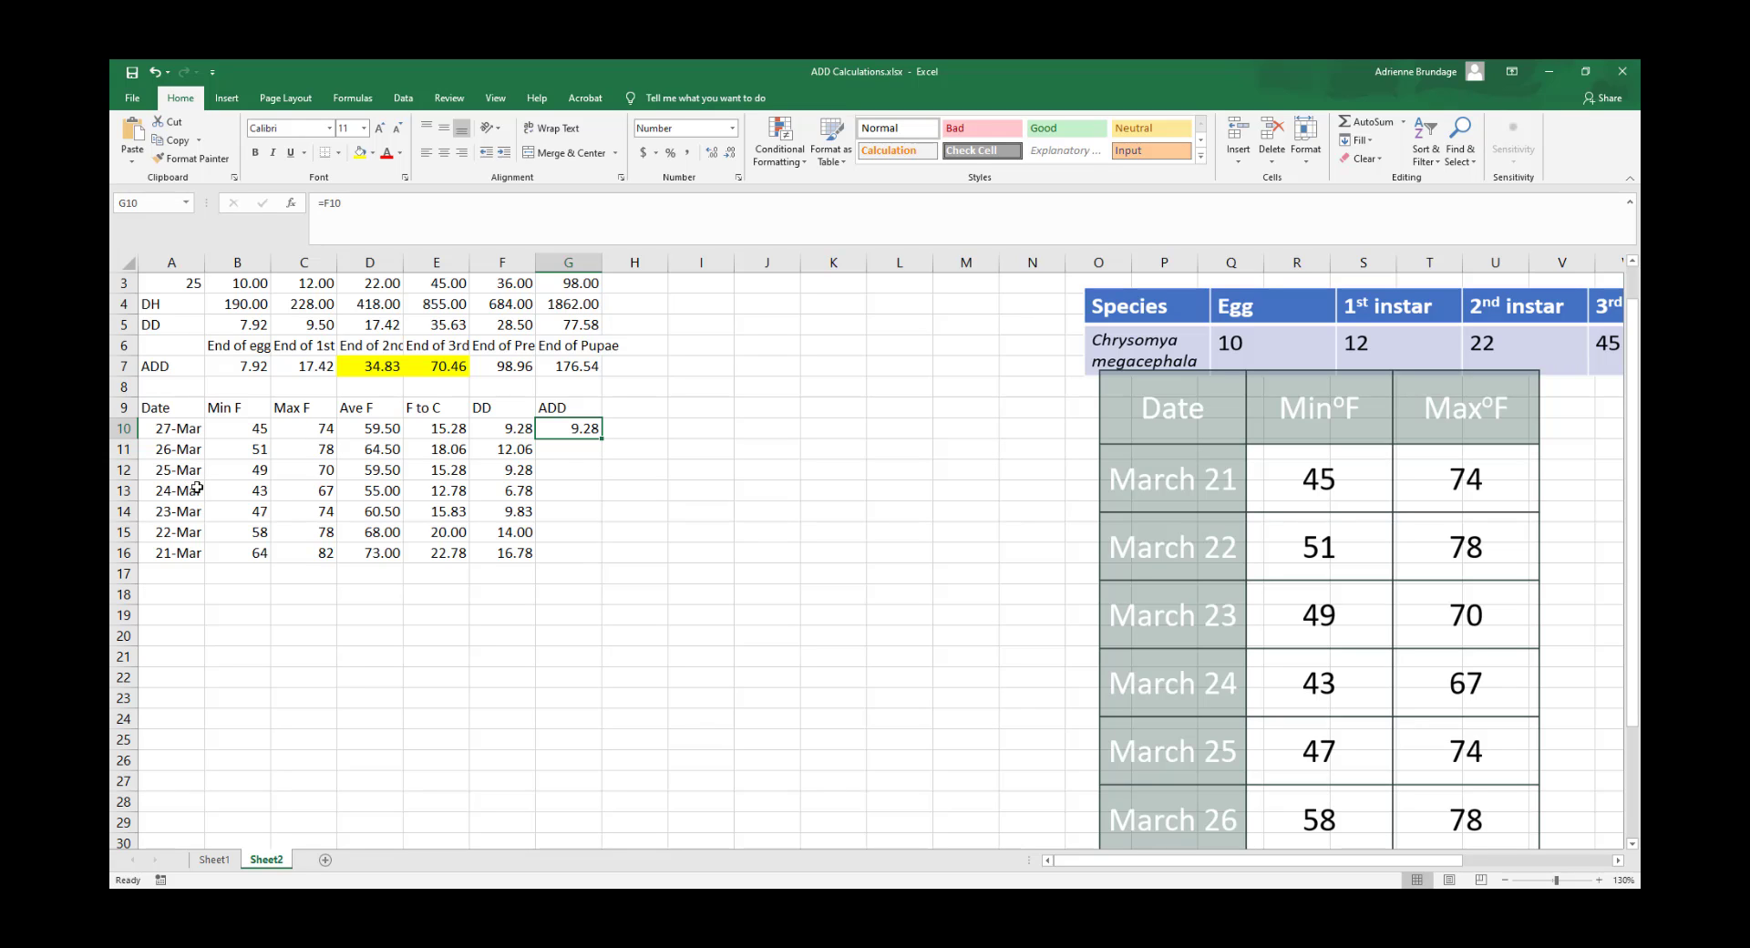
left_click(571, 453)
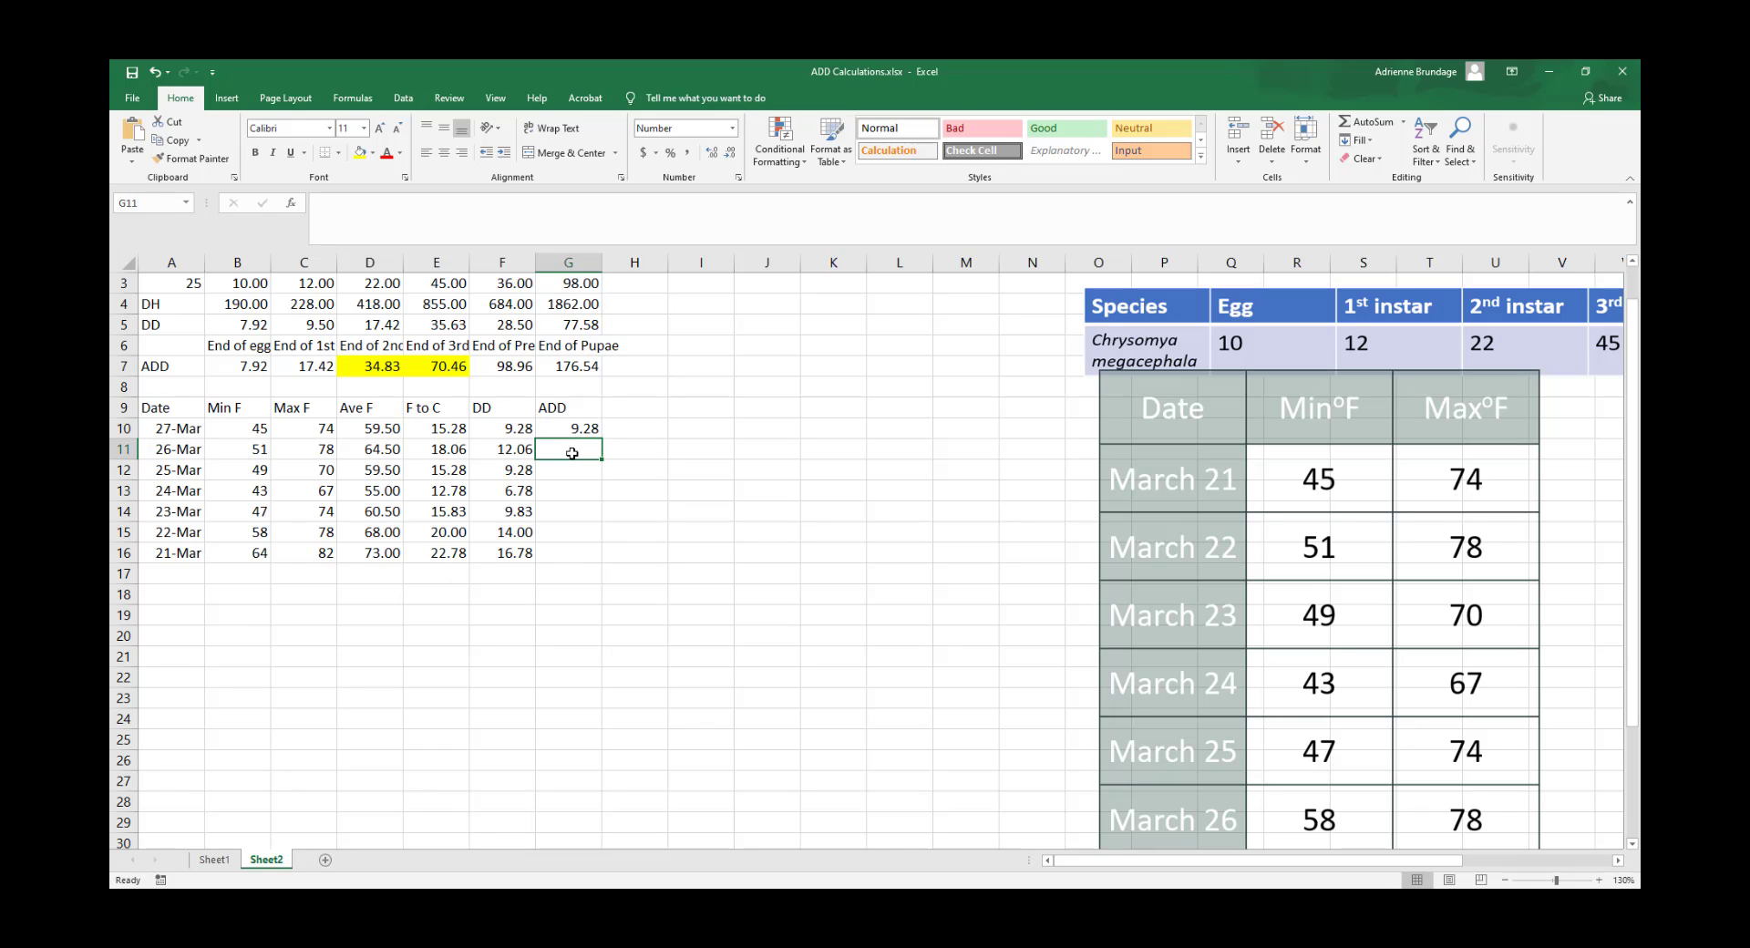
Enter the running-total formula =F11+G10 in G11 and confirm it gives 21.33
type("=")
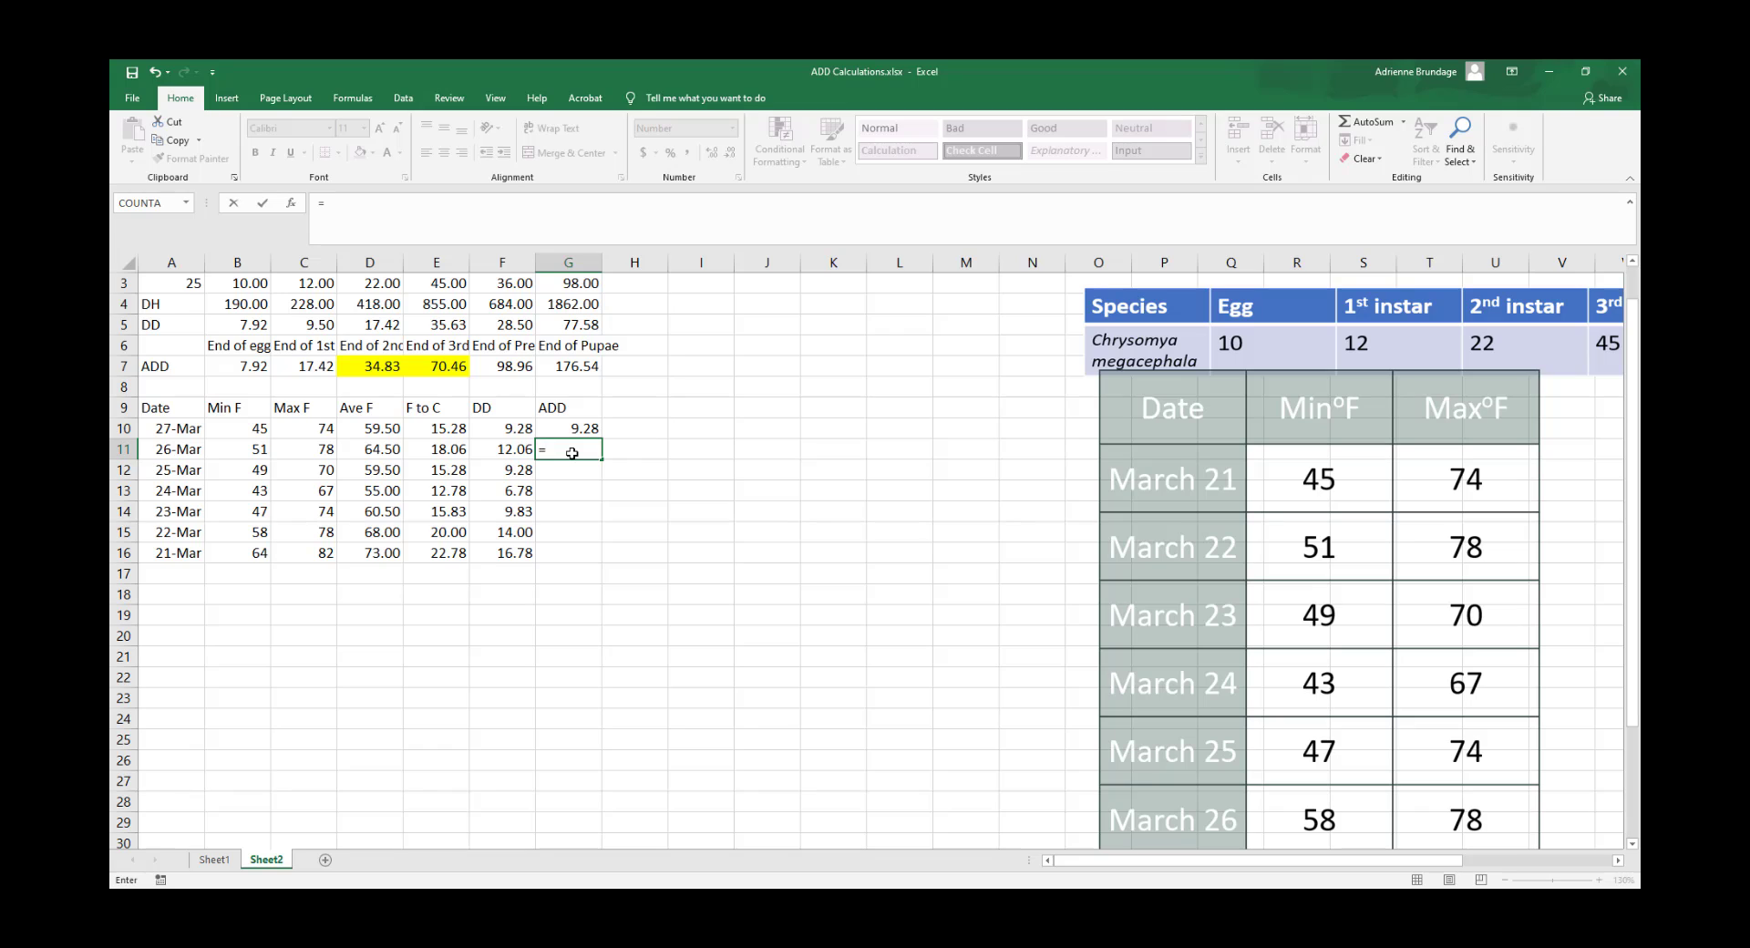
left_click(508, 449)
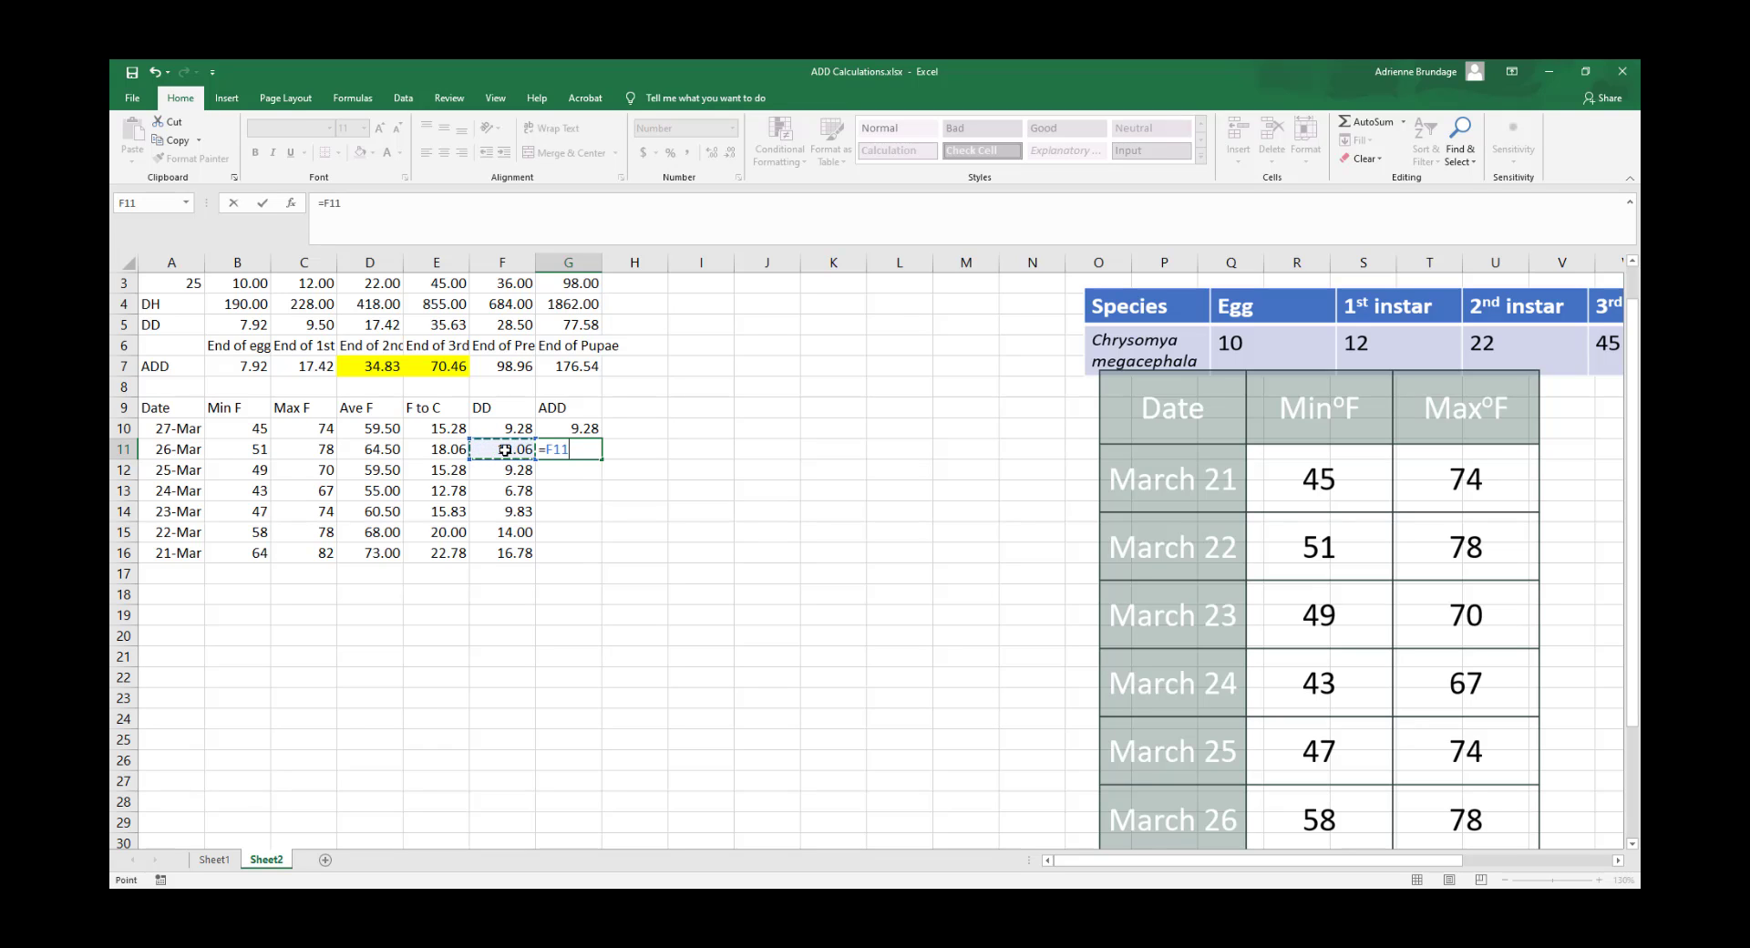
type("+")
left_click(586, 429)
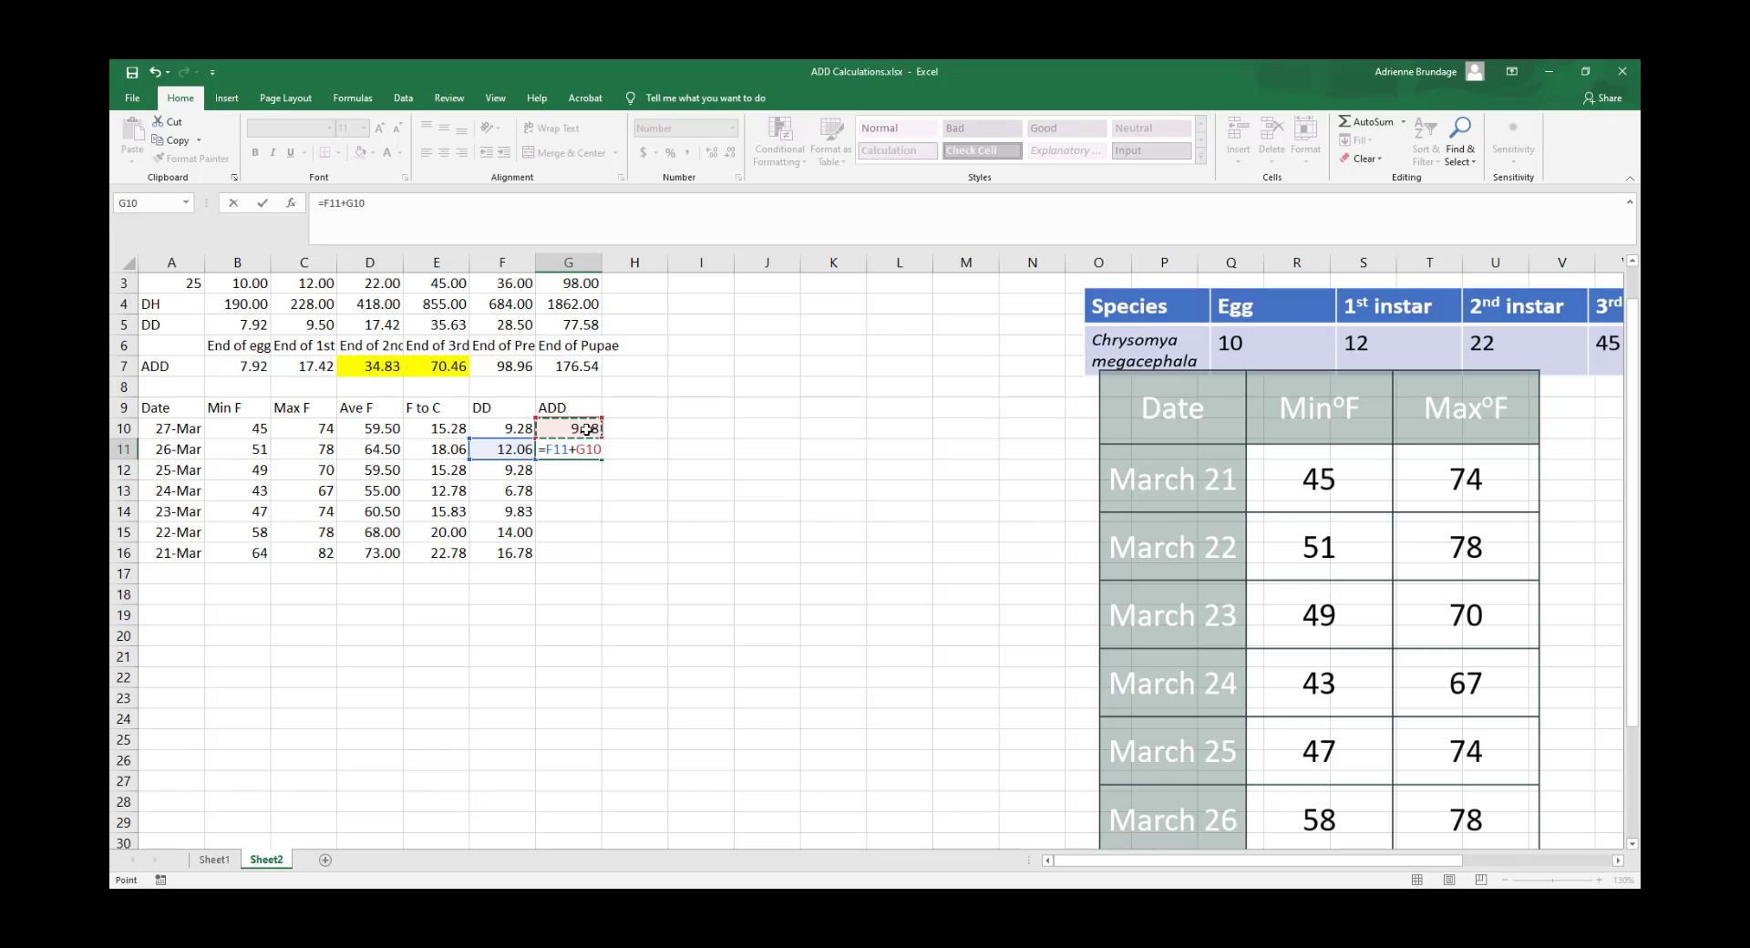
key("Return")
left_click(586, 429)
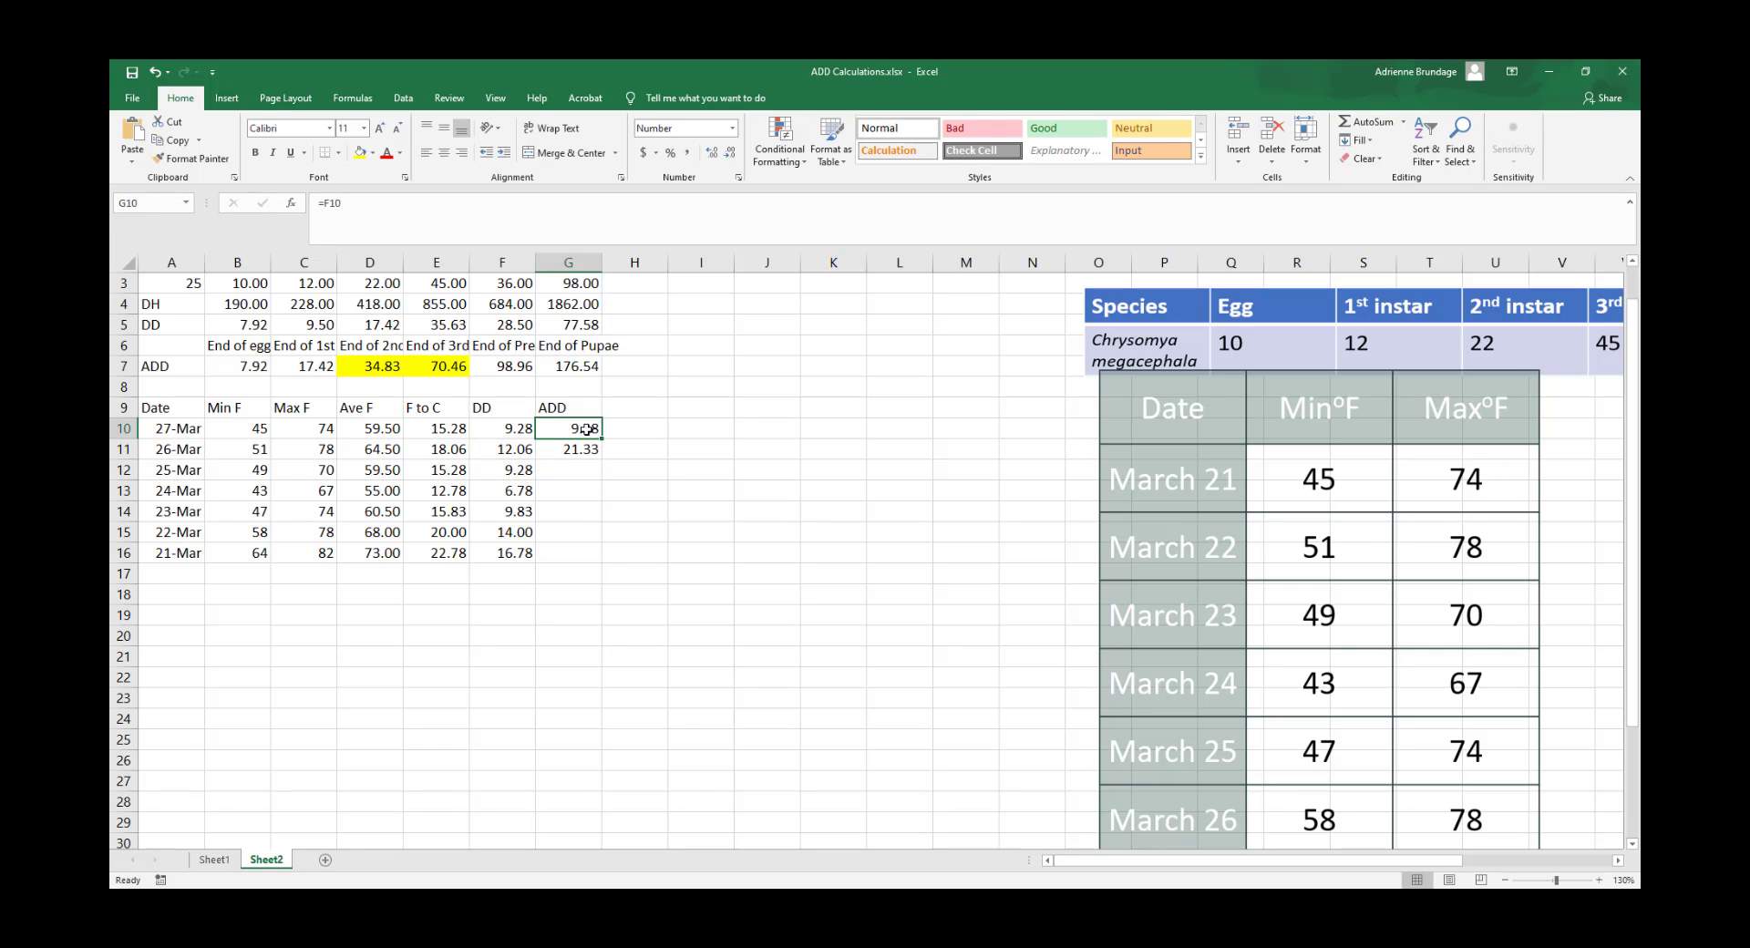
left_click(586, 445)
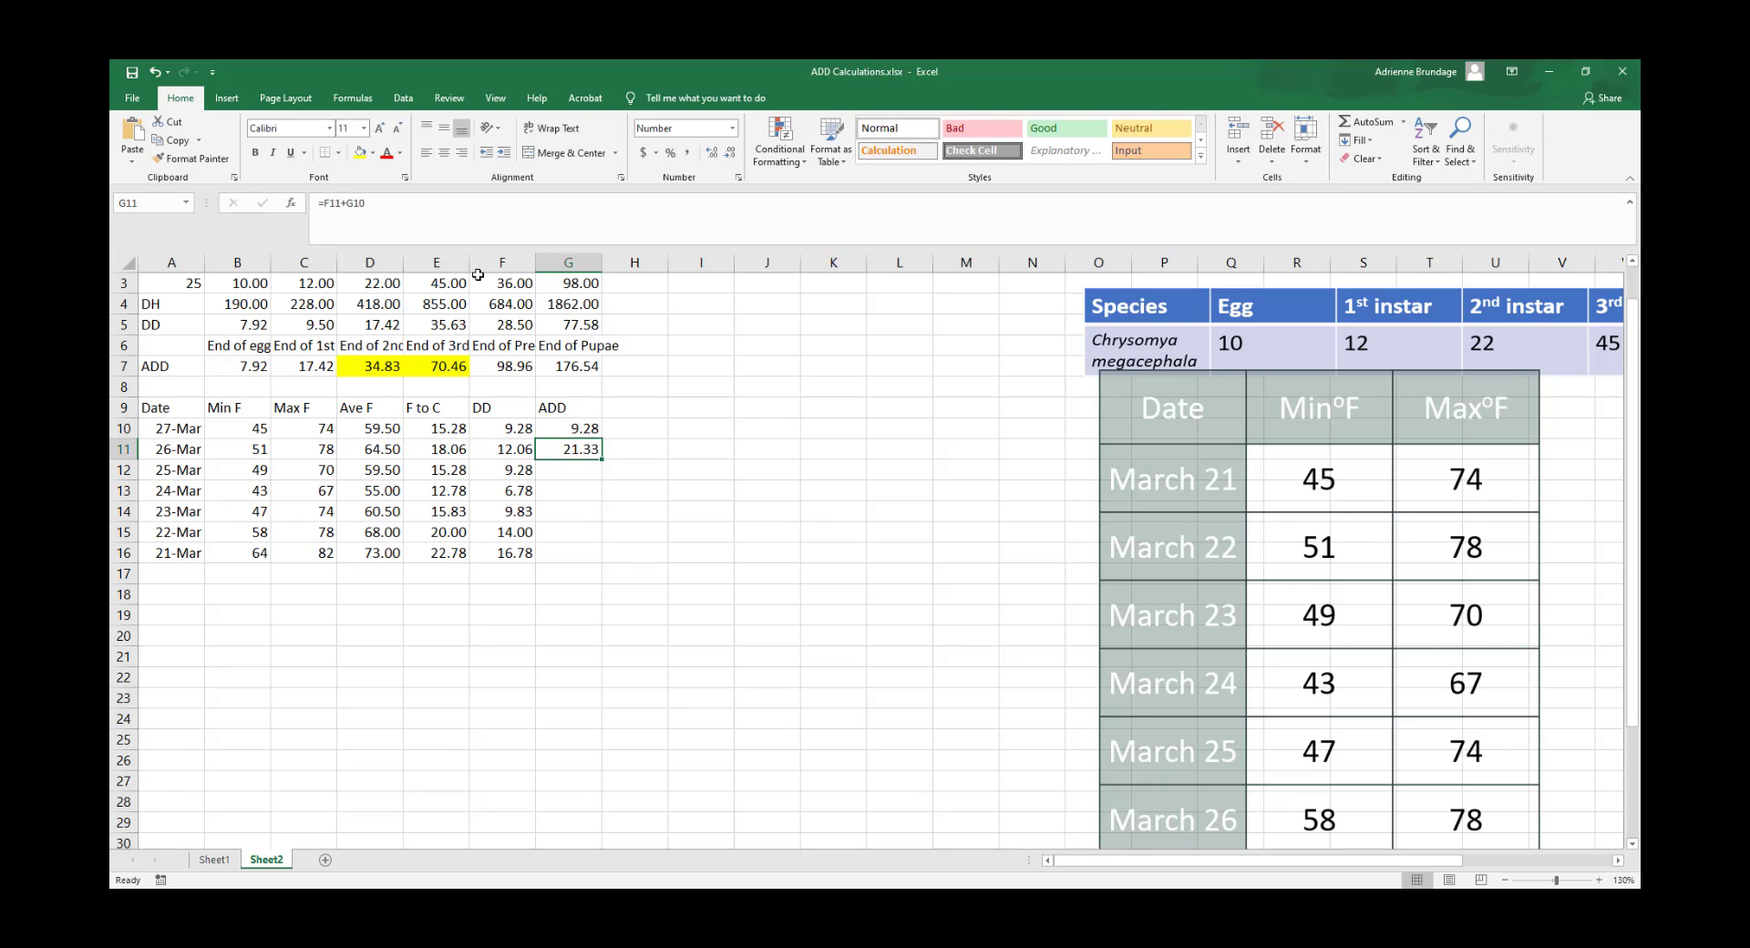
double_click(592, 446)
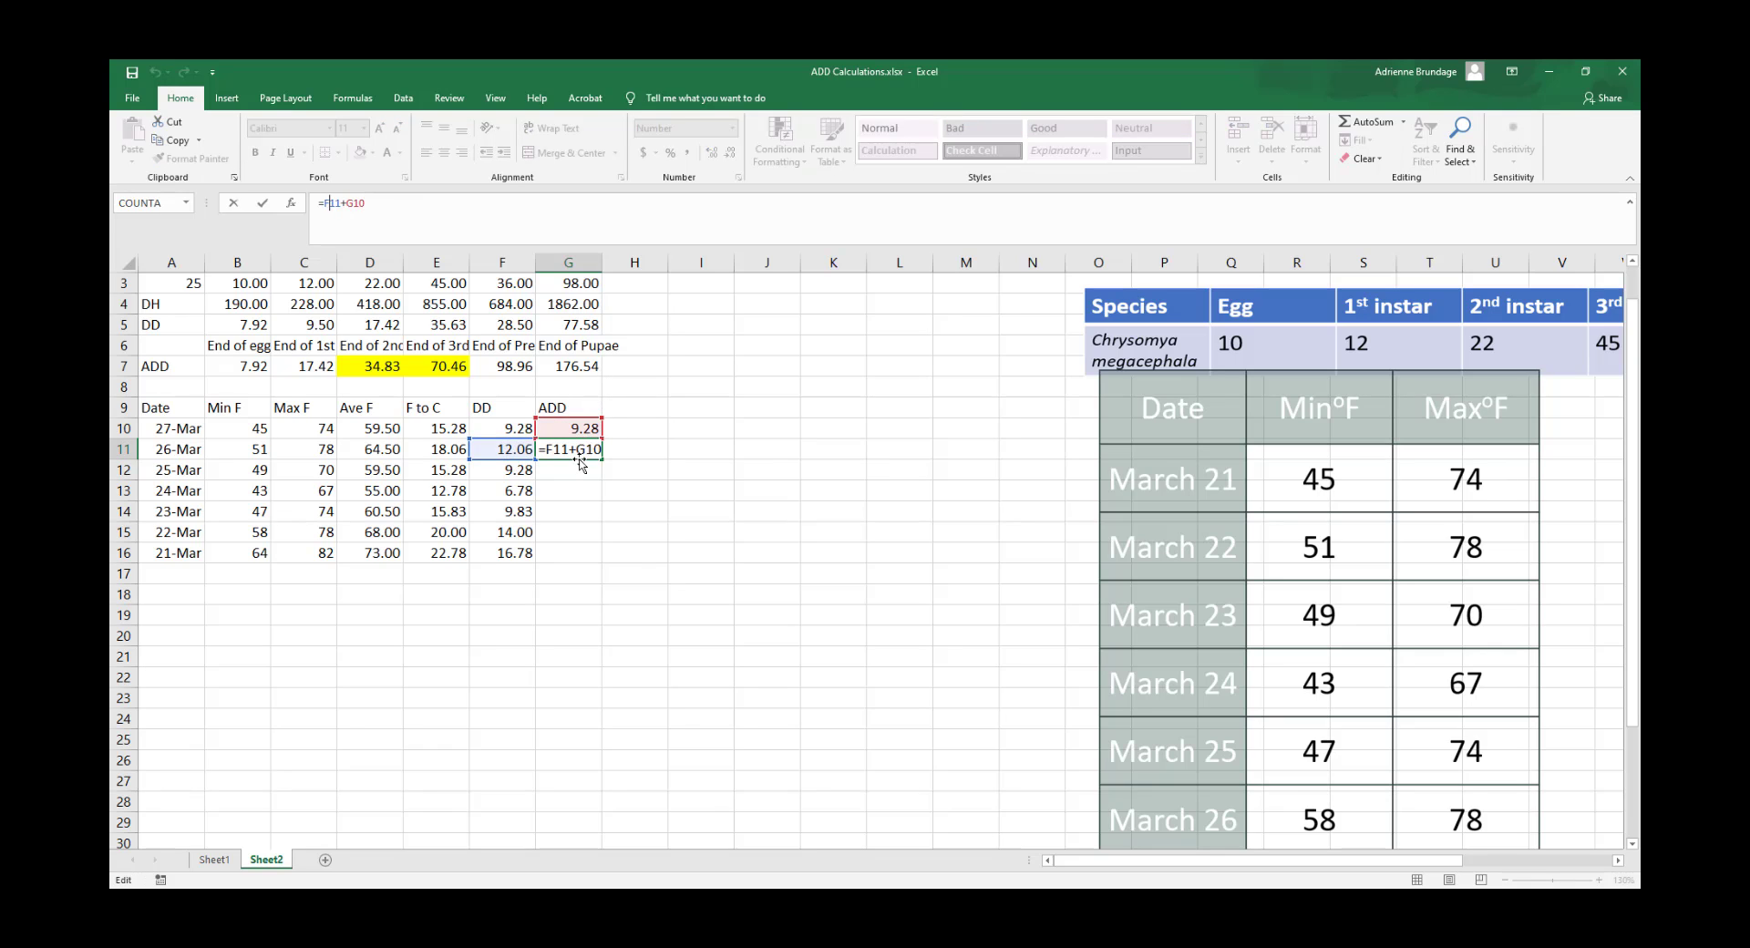
key("Return")
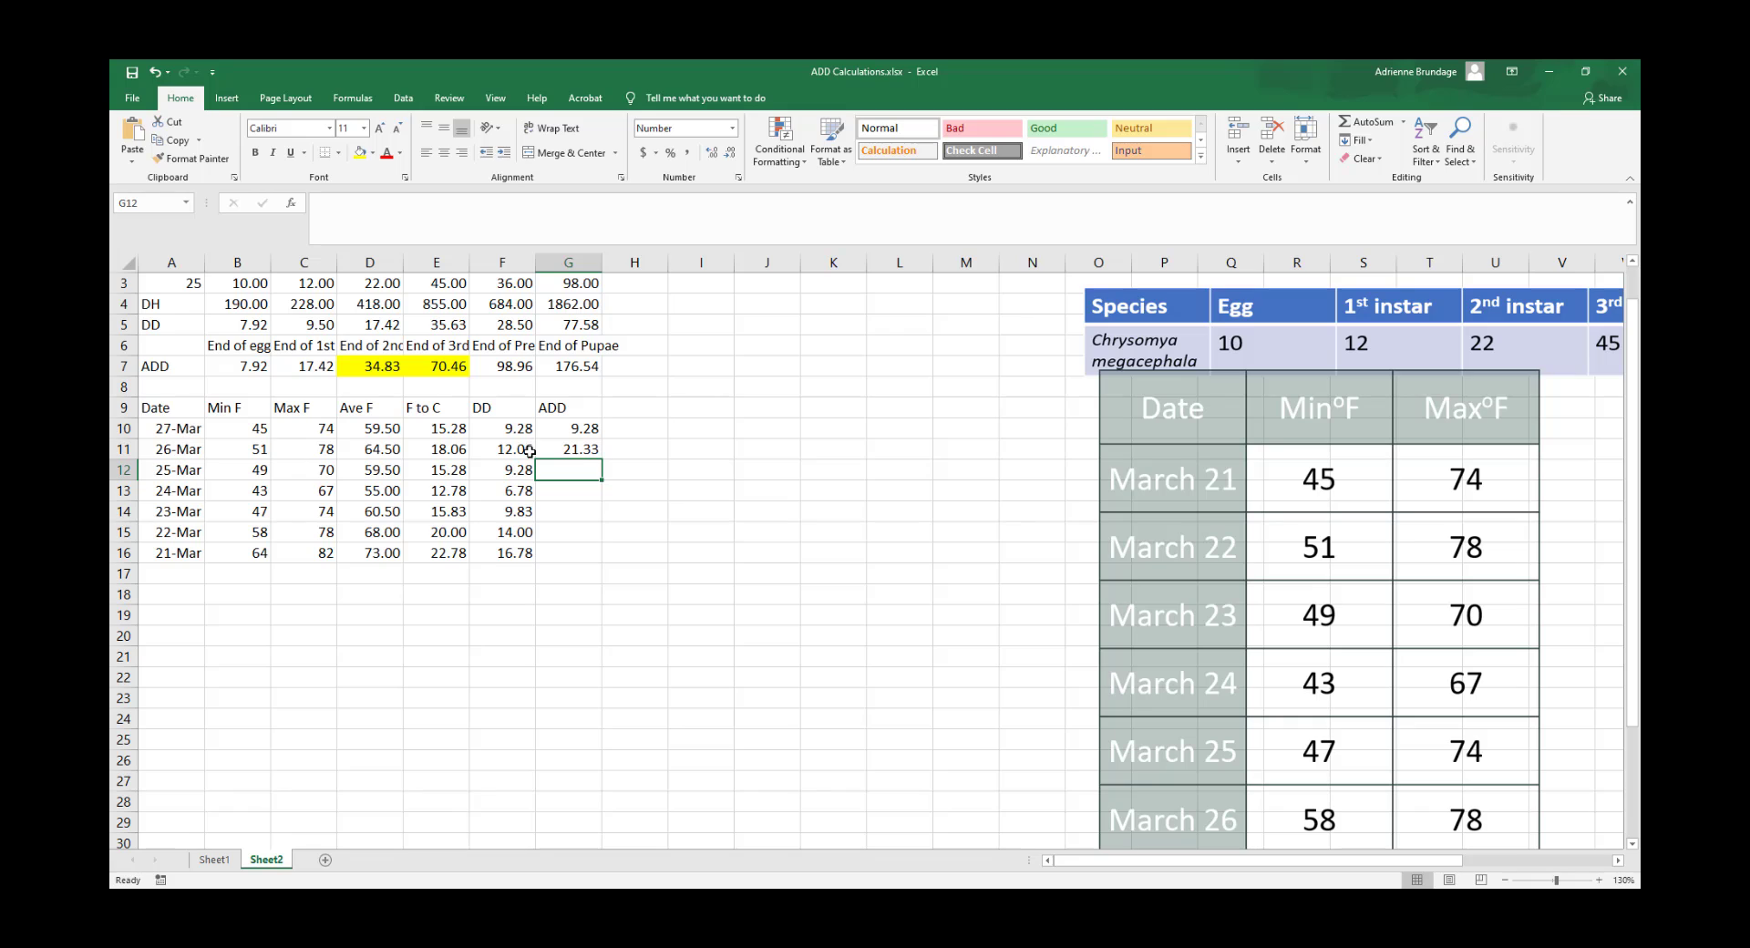
Copy the ADD formula down to G16 and check the totals reach 78.00 on 21-Mar
left_click(570, 450)
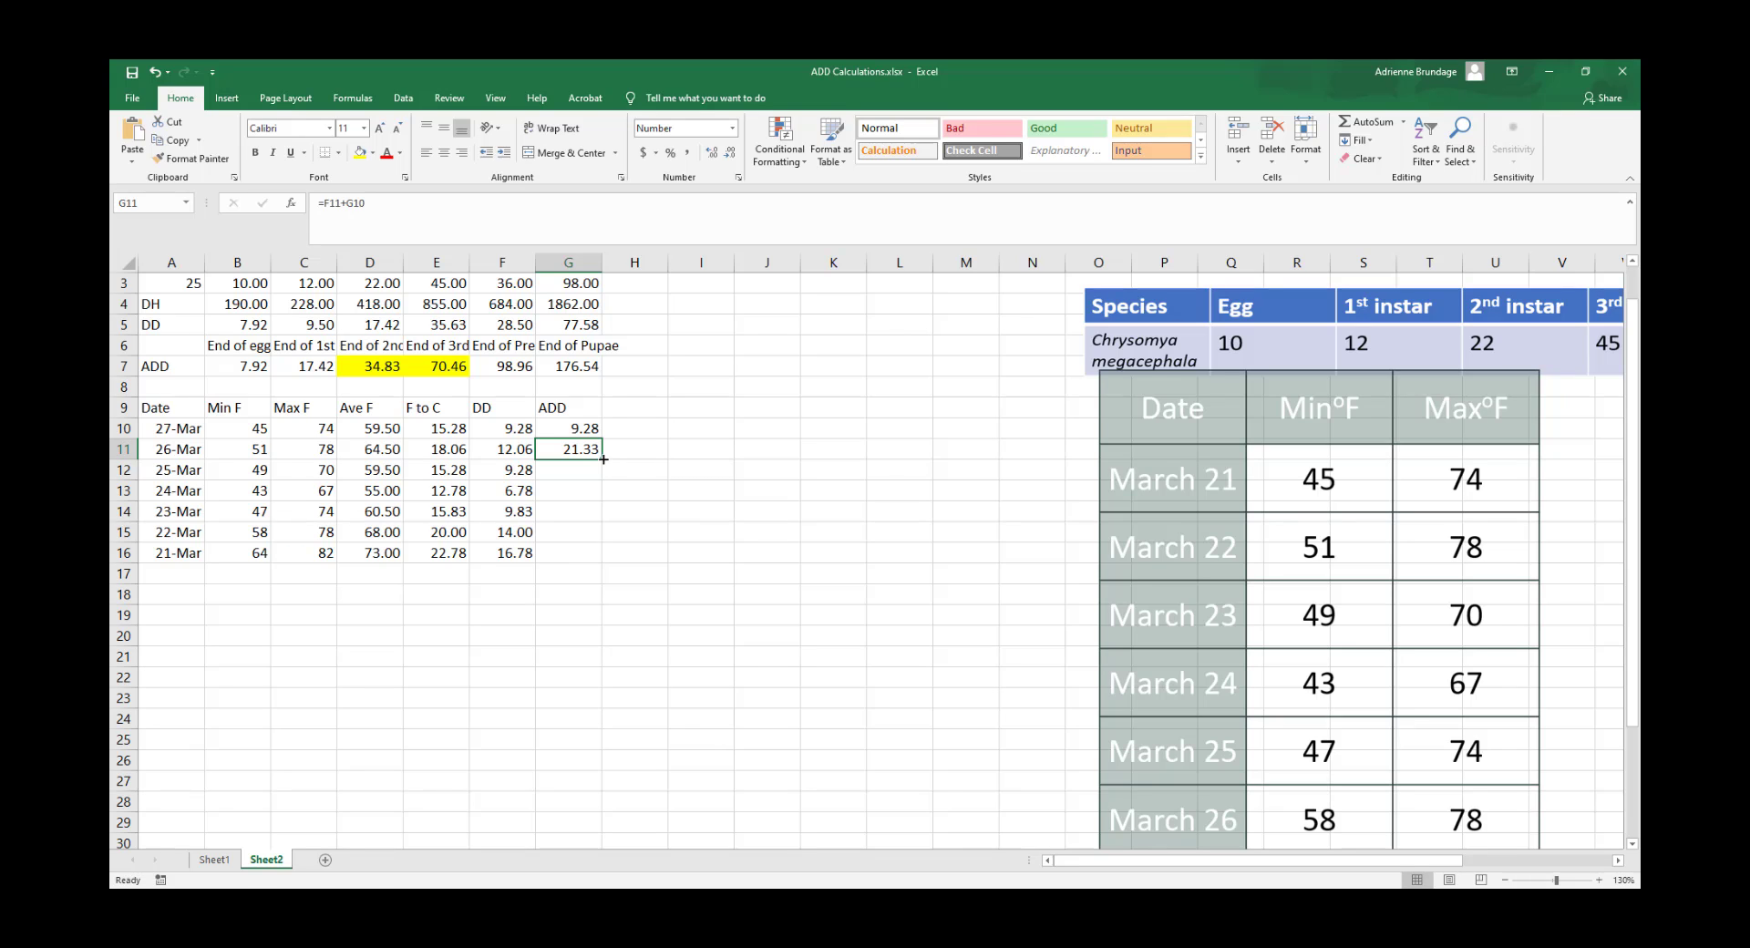
left_click_drag(603, 460, 593, 558)
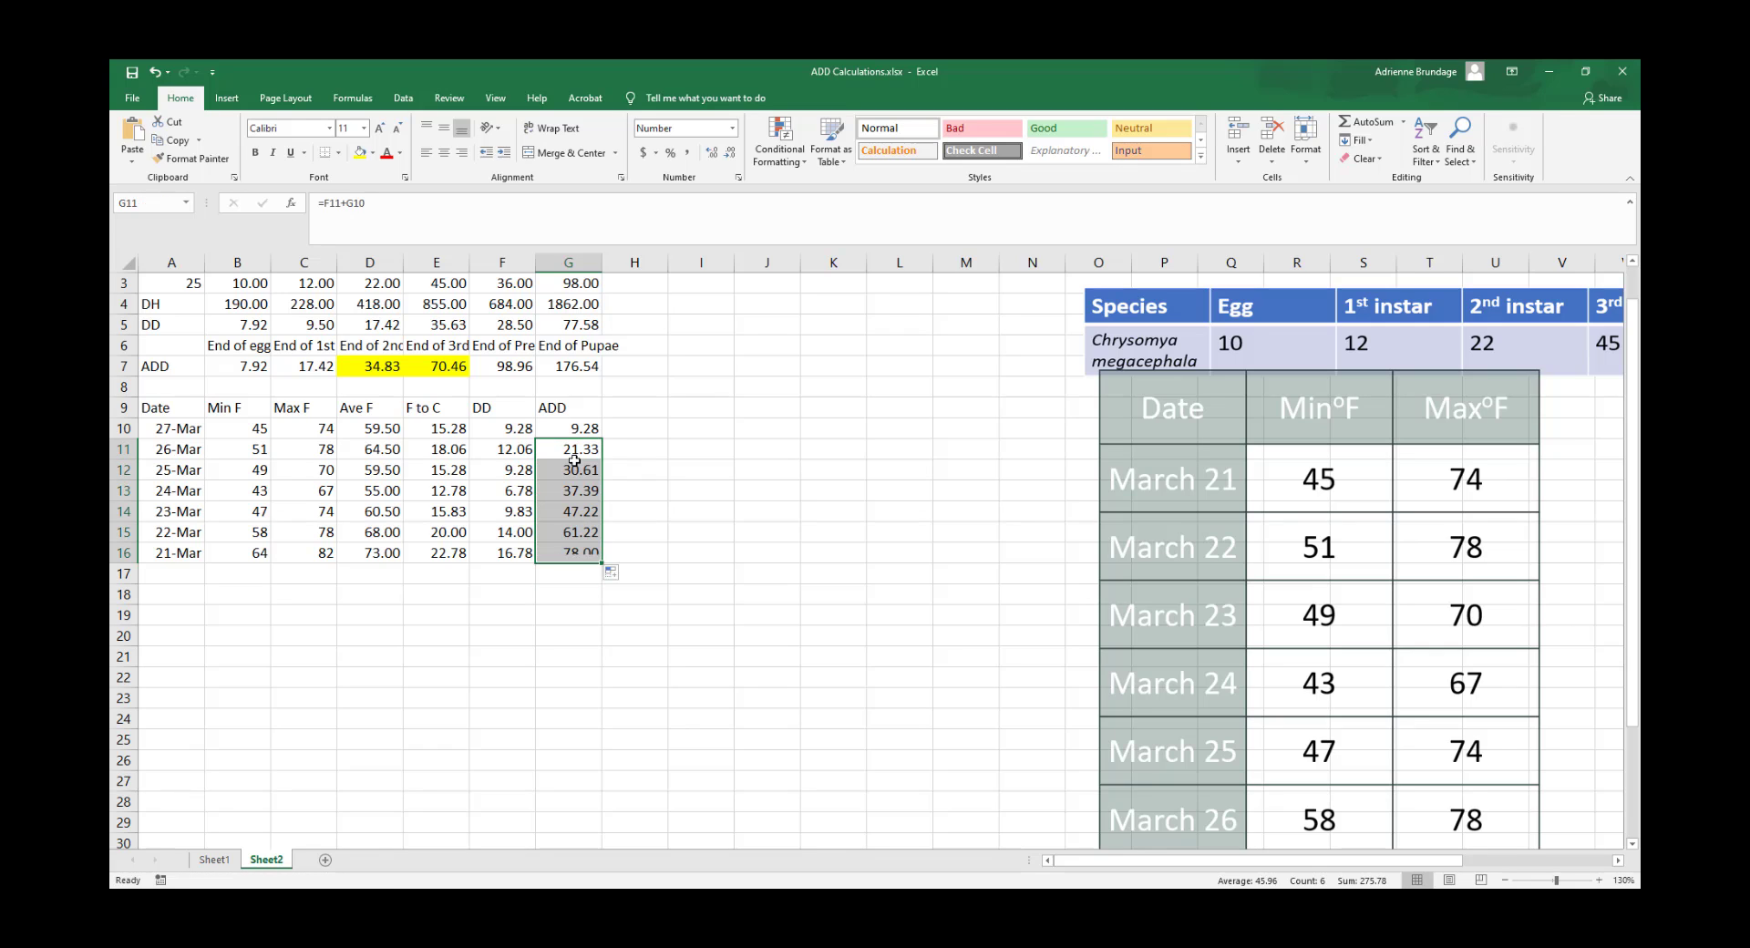
left_click(576, 466)
left_click(576, 490)
left_click(577, 511)
left_click(581, 532)
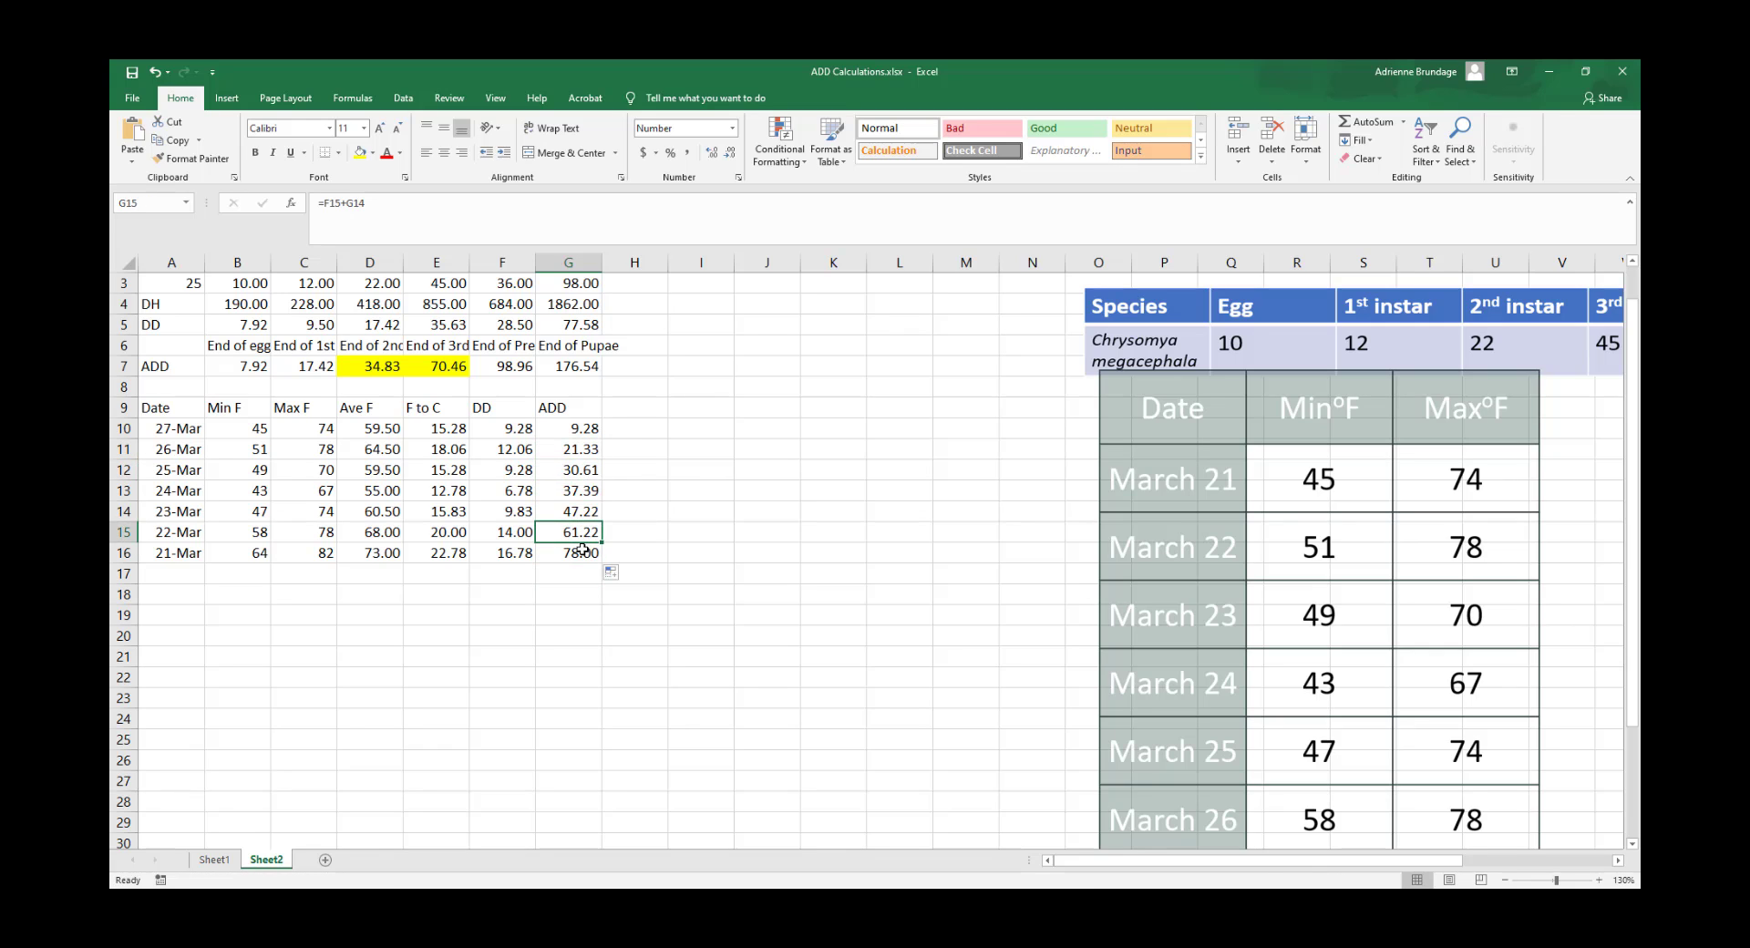
left_click(581, 552)
left_click(576, 470)
left_click(578, 514)
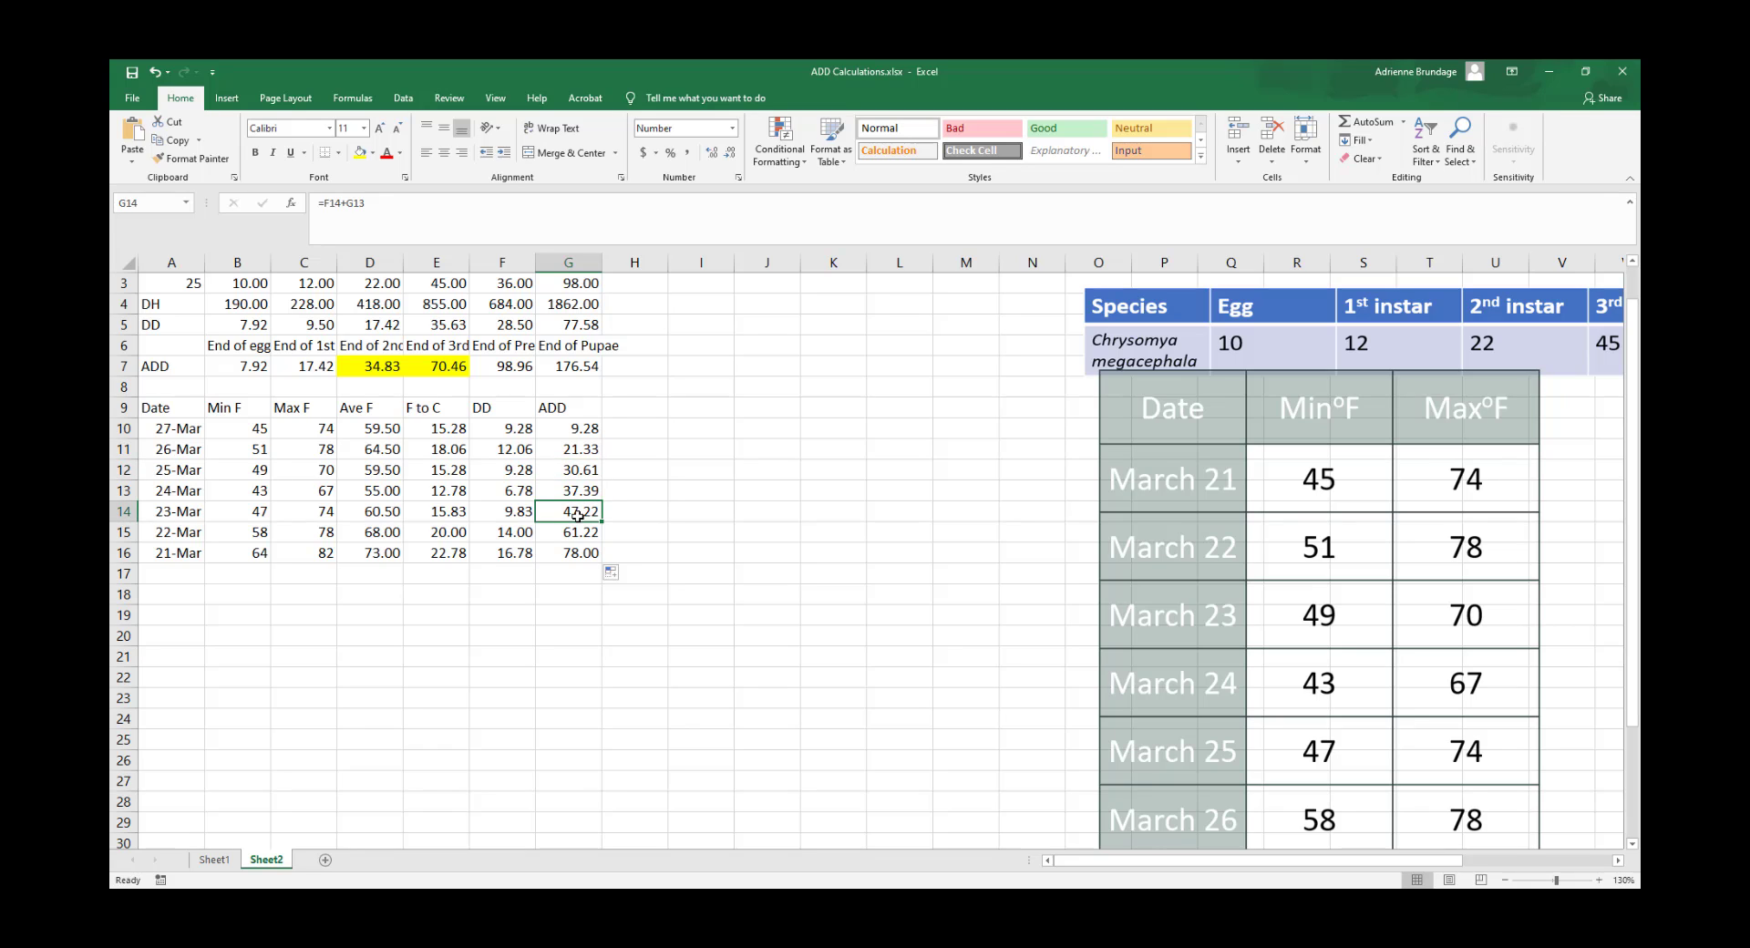
double_click(578, 516)
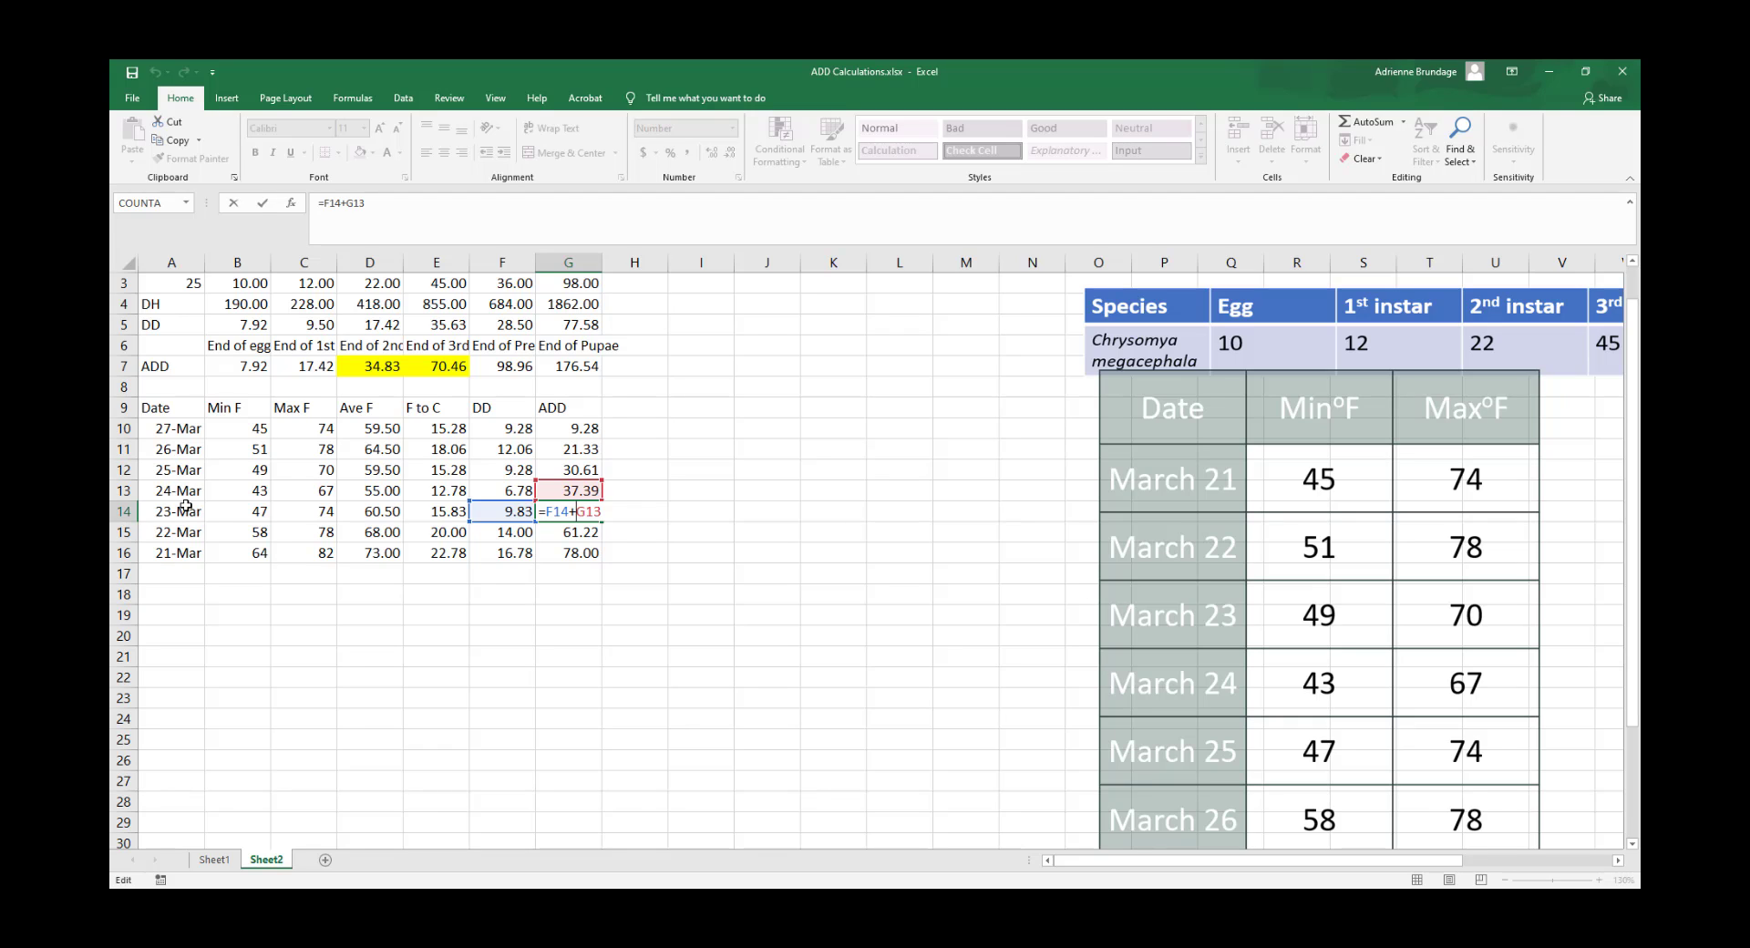
key("Return")
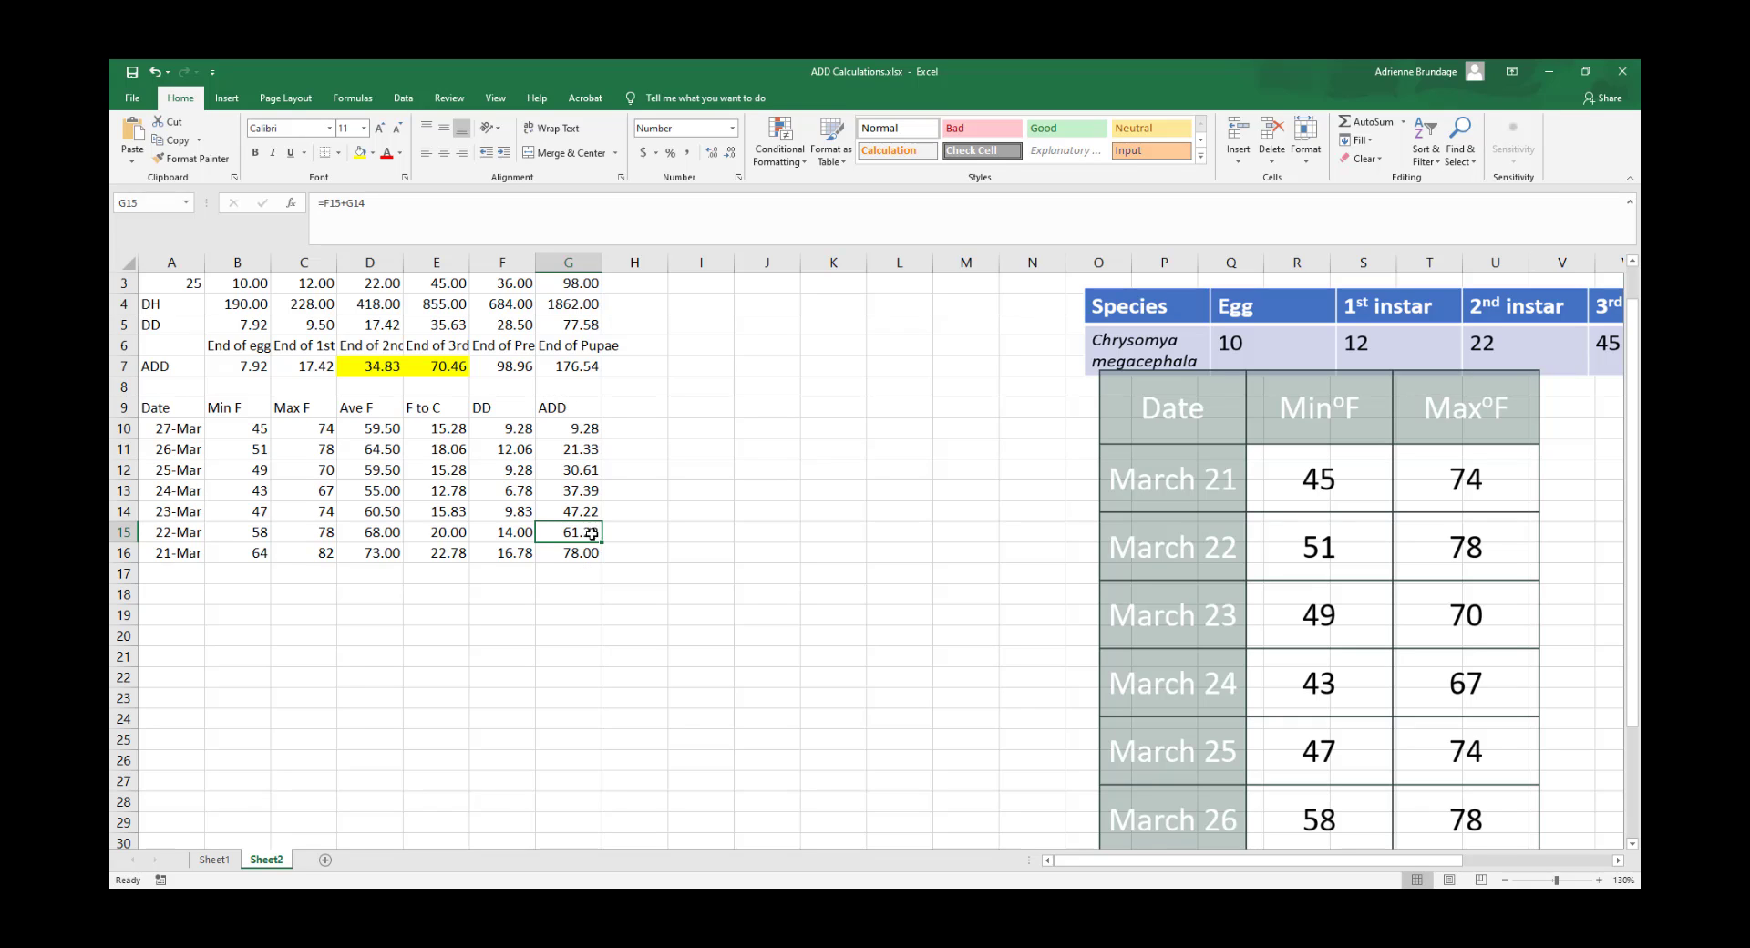
left_click(679, 463)
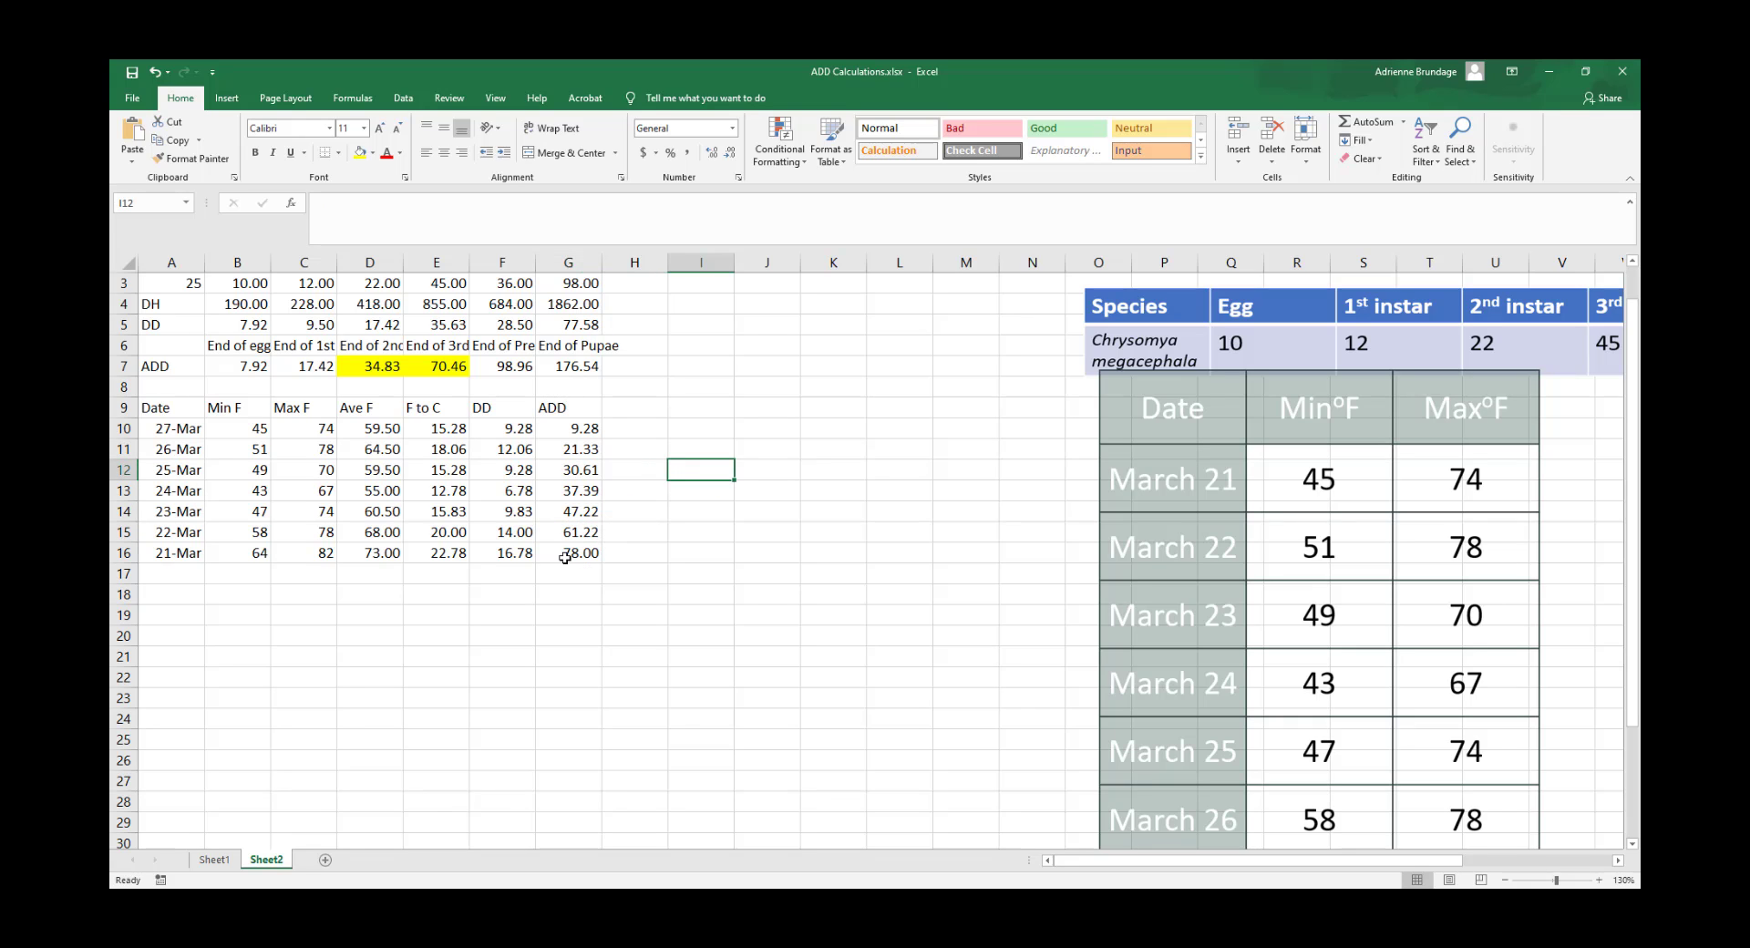
left_click(573, 427)
left_click(576, 449)
left_click(578, 470)
left_click(579, 491)
left_click(581, 511)
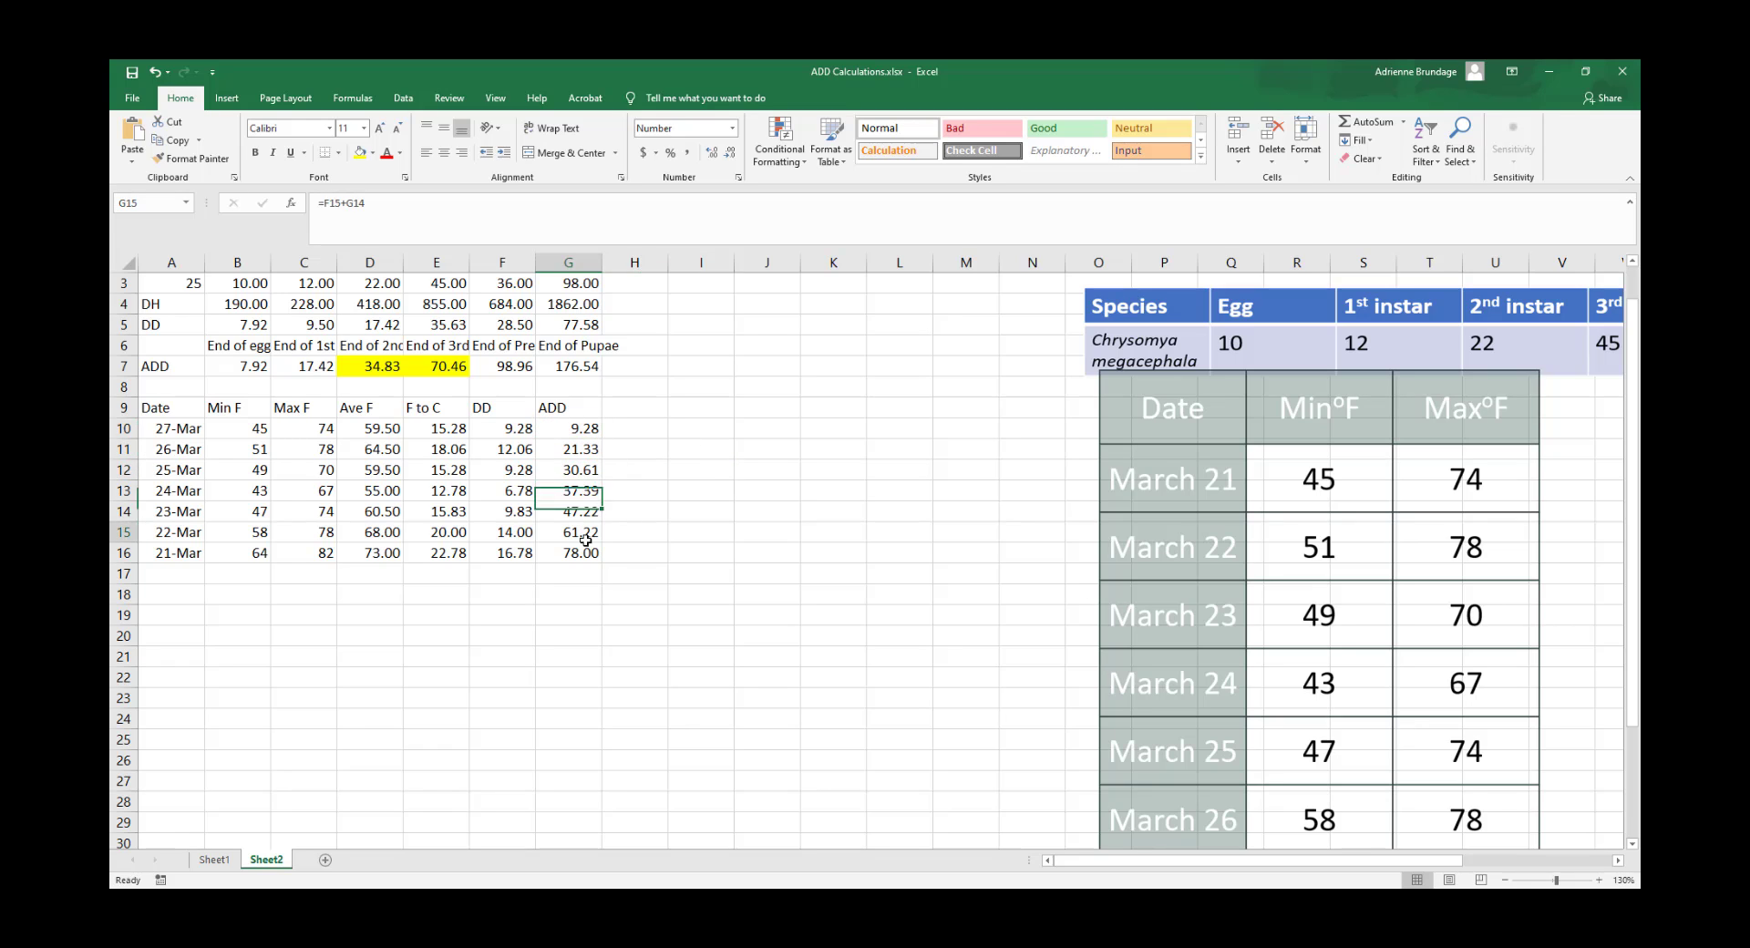
left_click(584, 531)
left_click(586, 551)
left_click(502, 428)
left_click(509, 467)
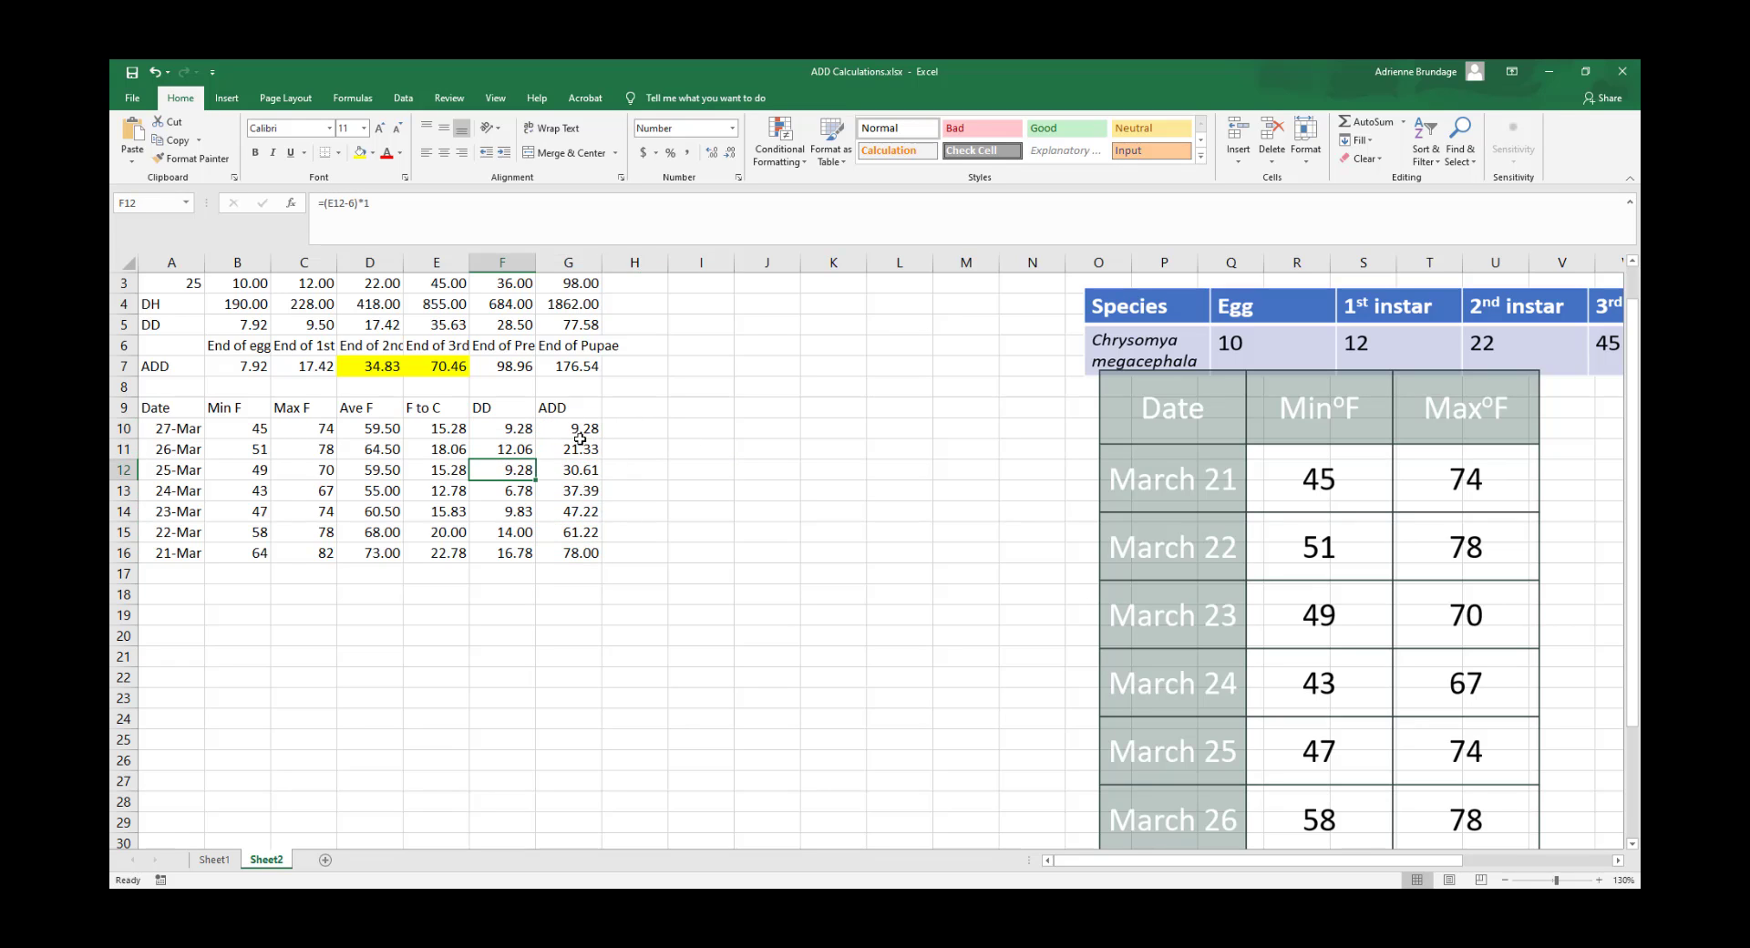
left_click(584, 445)
left_click(586, 471)
left_click(583, 490)
left_click(585, 511)
left_click(586, 531)
left_click(586, 553)
left_click(586, 427)
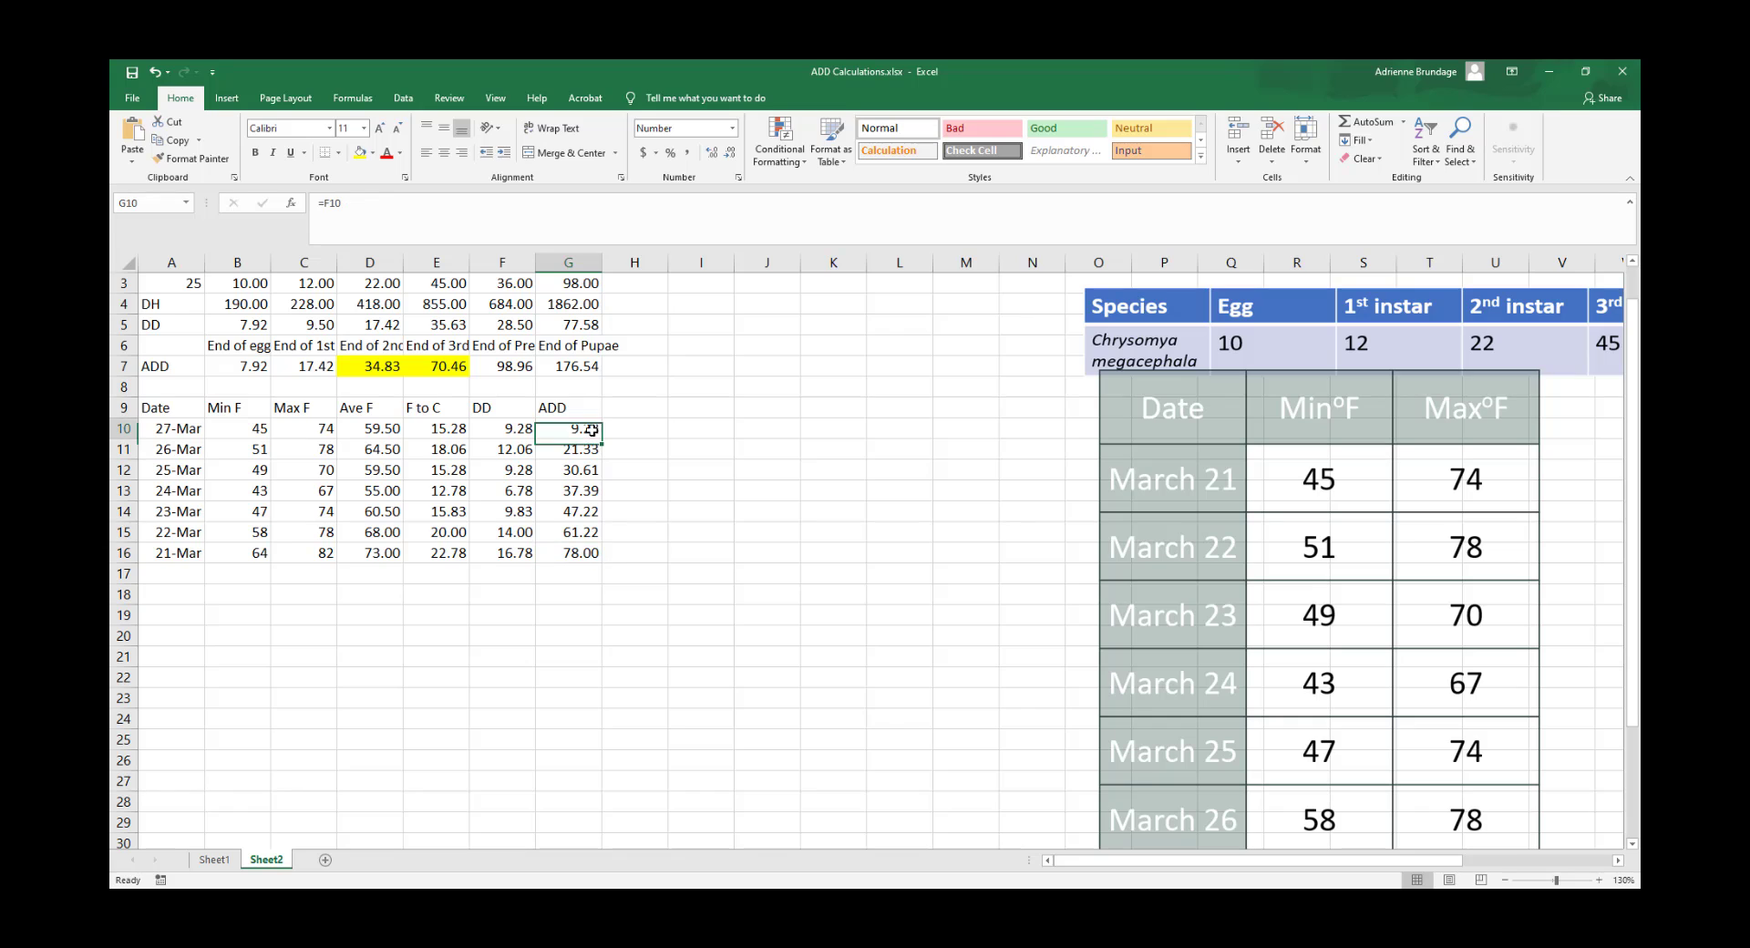
left_click(595, 450)
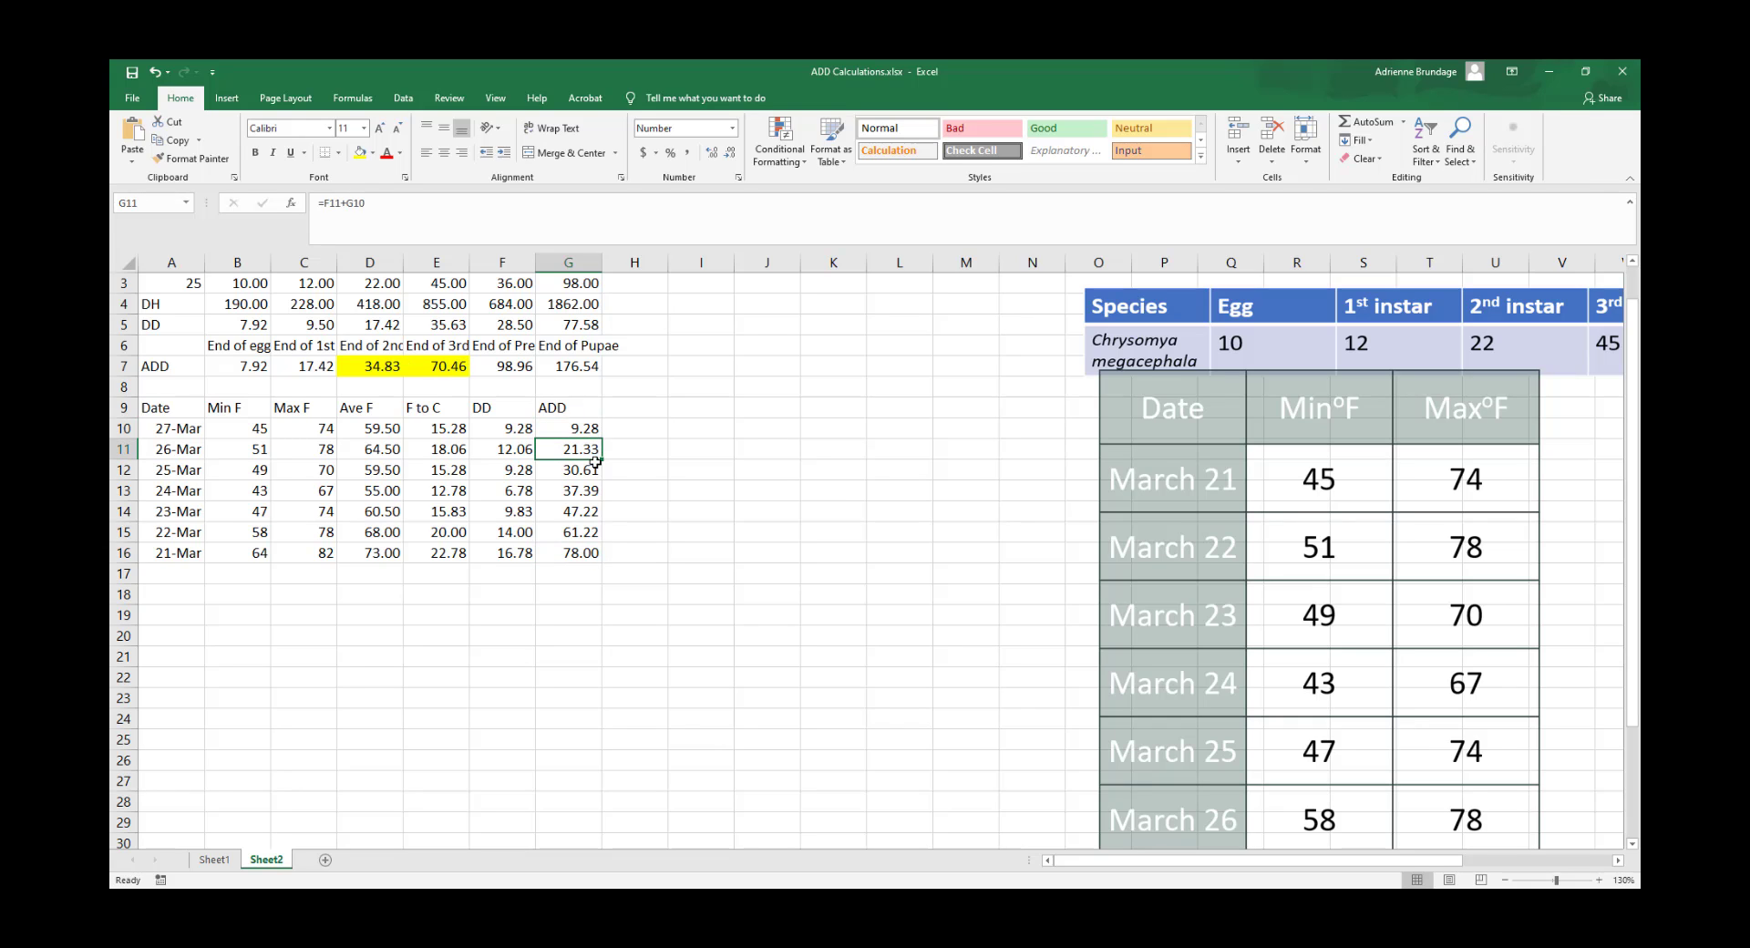
left_click(650, 404)
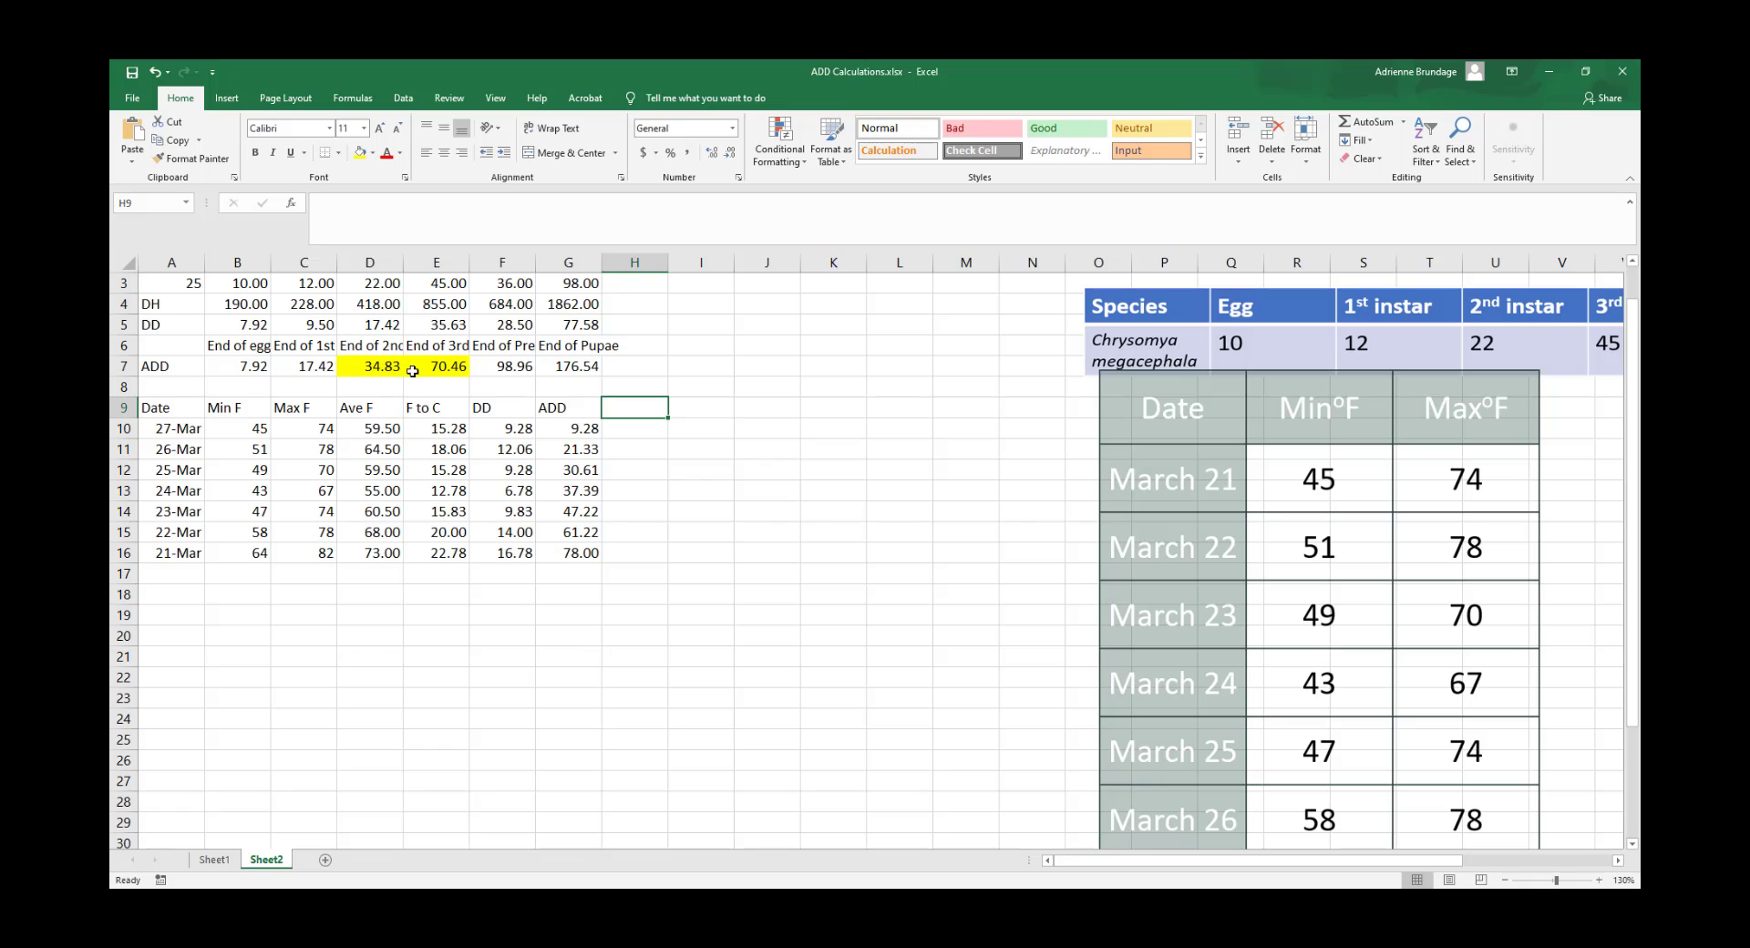
left_click(369, 364)
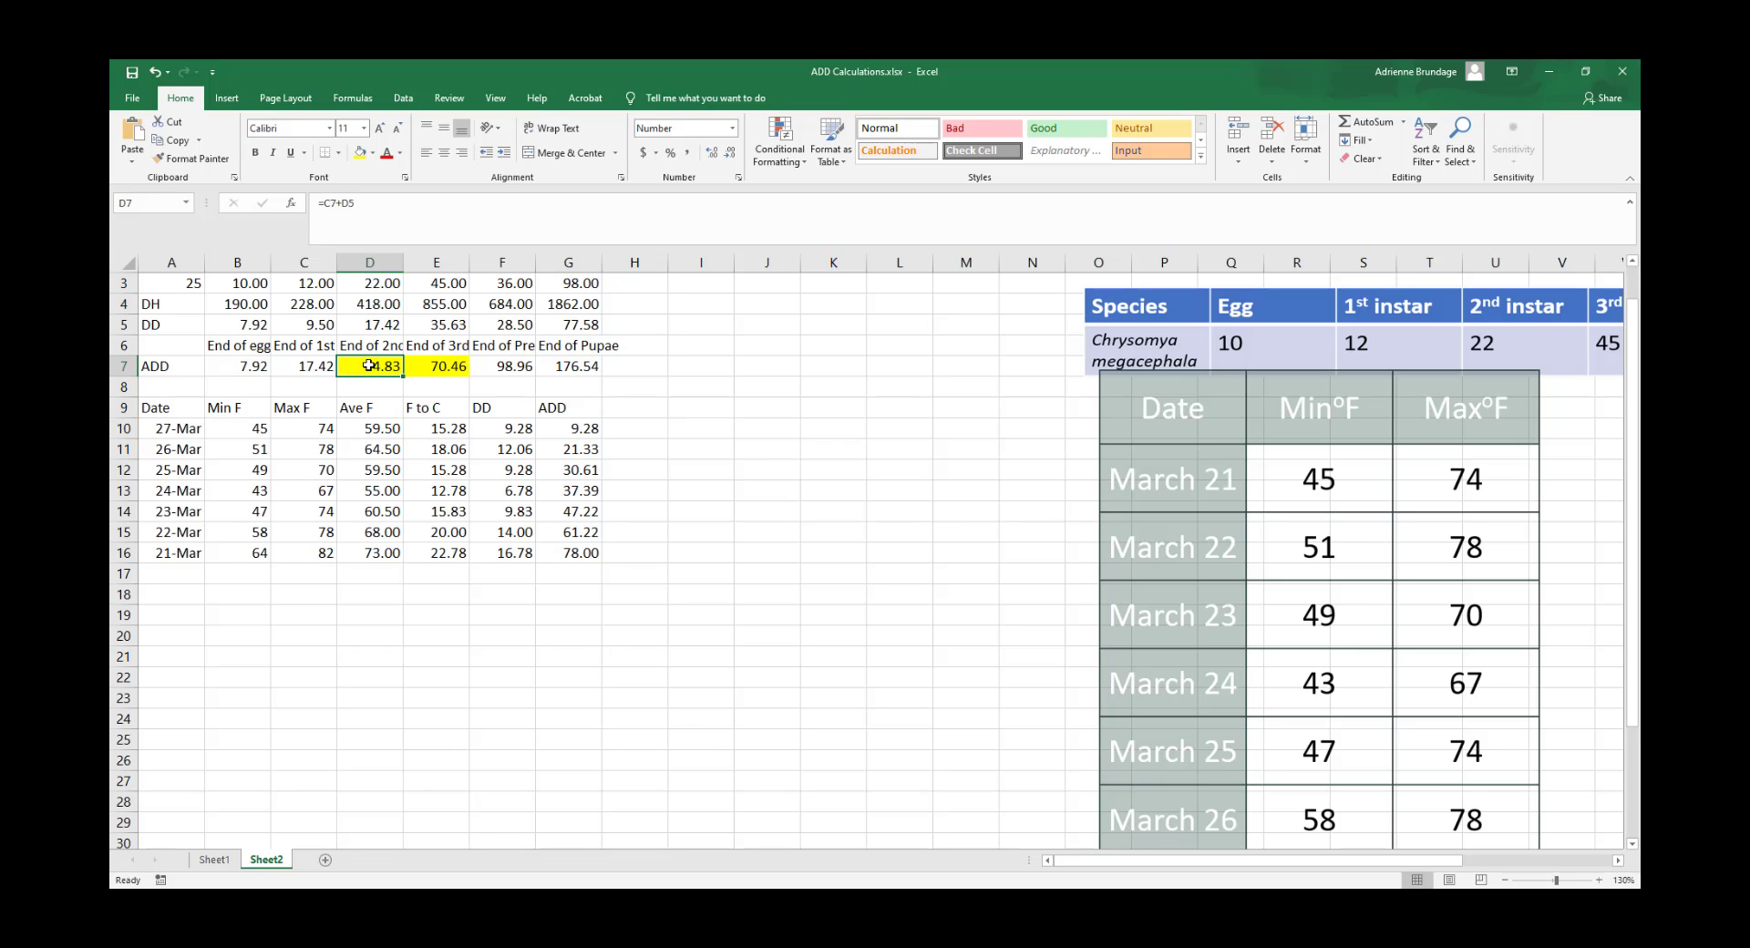
scroll(368, 334, "up", 1)
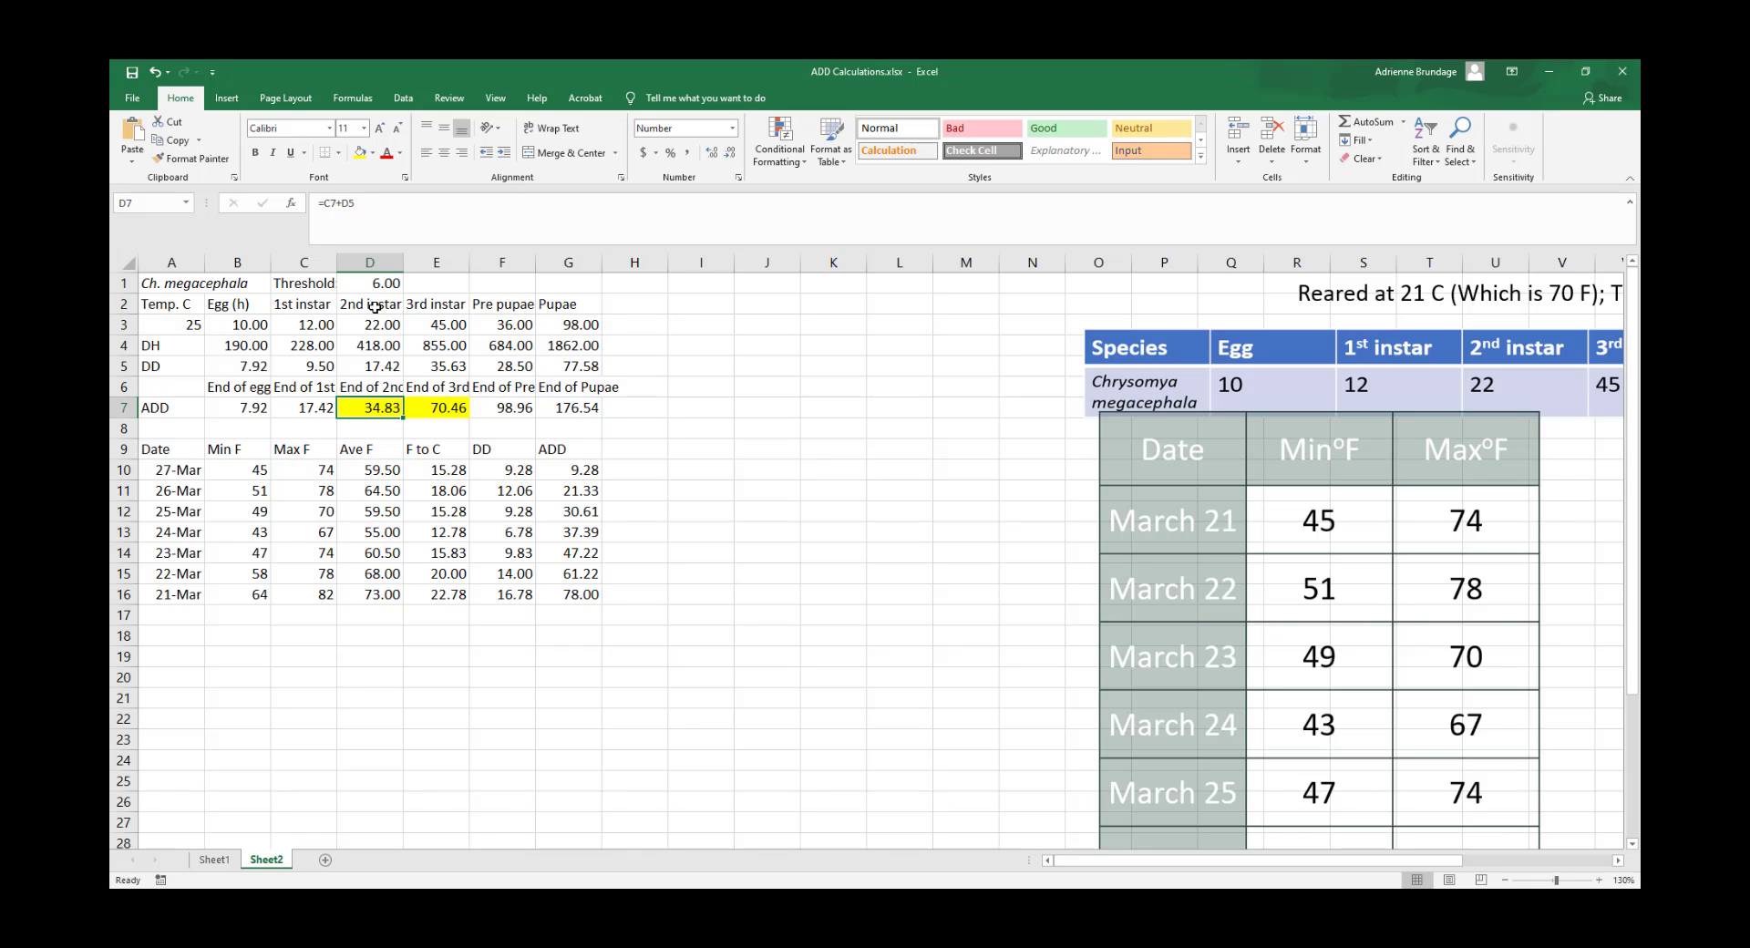
left_click(450, 407)
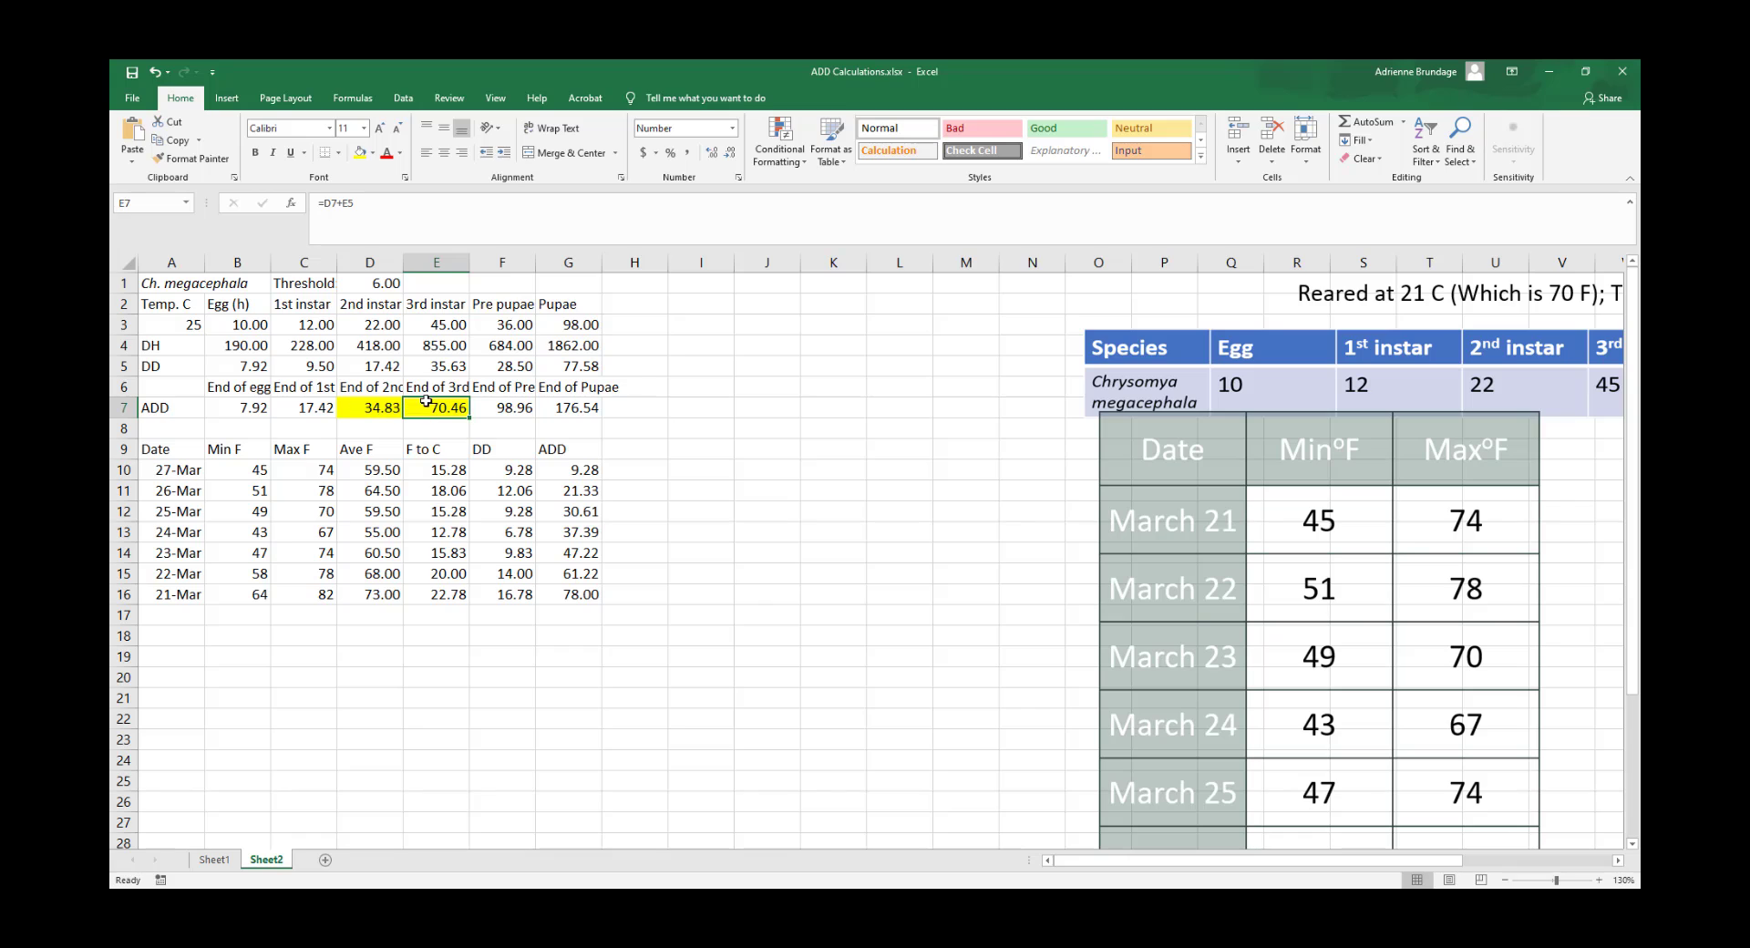
left_click(829, 539)
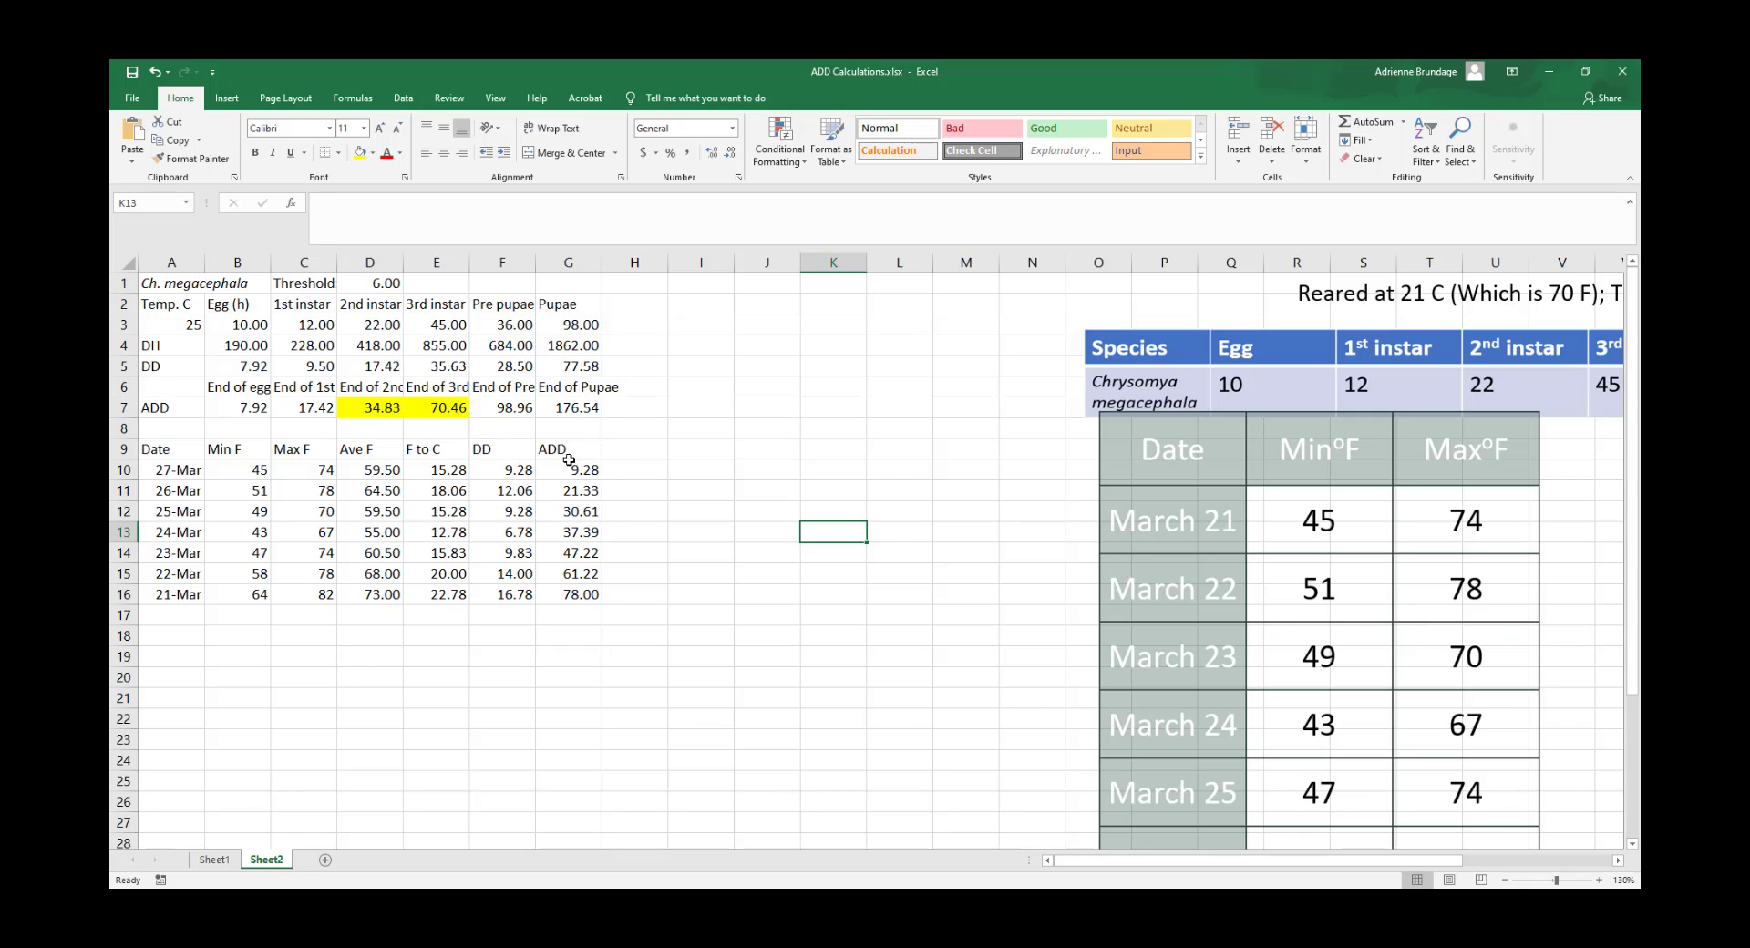
left_click(640, 469)
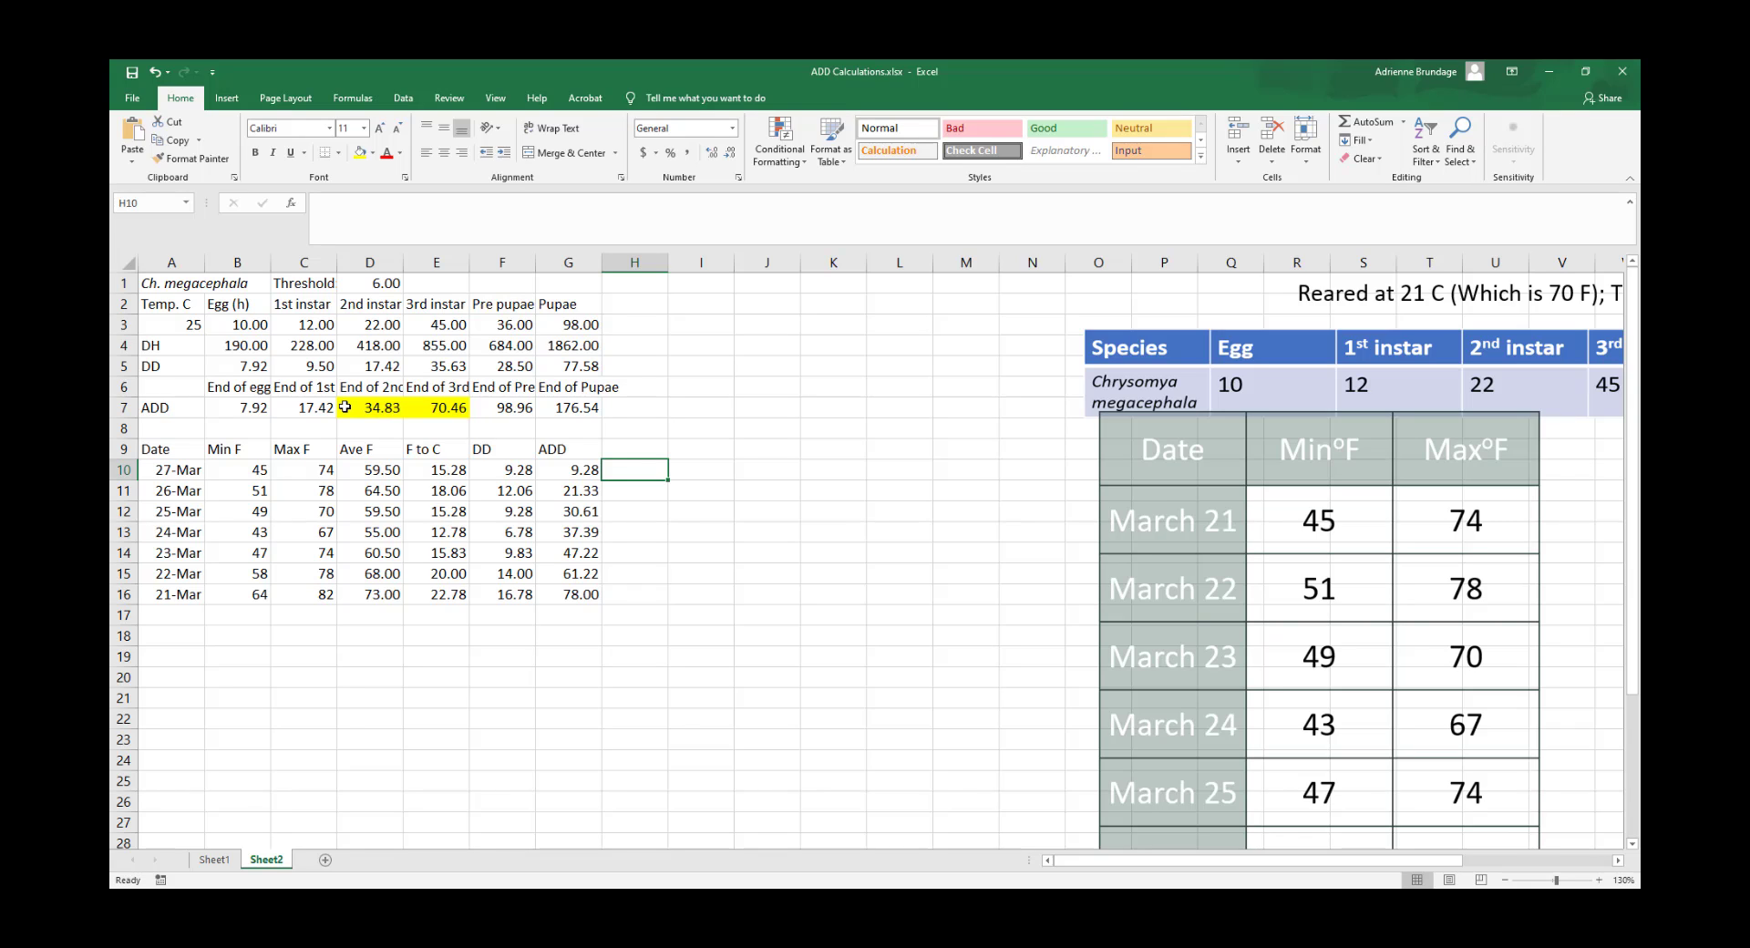
left_click(564, 470)
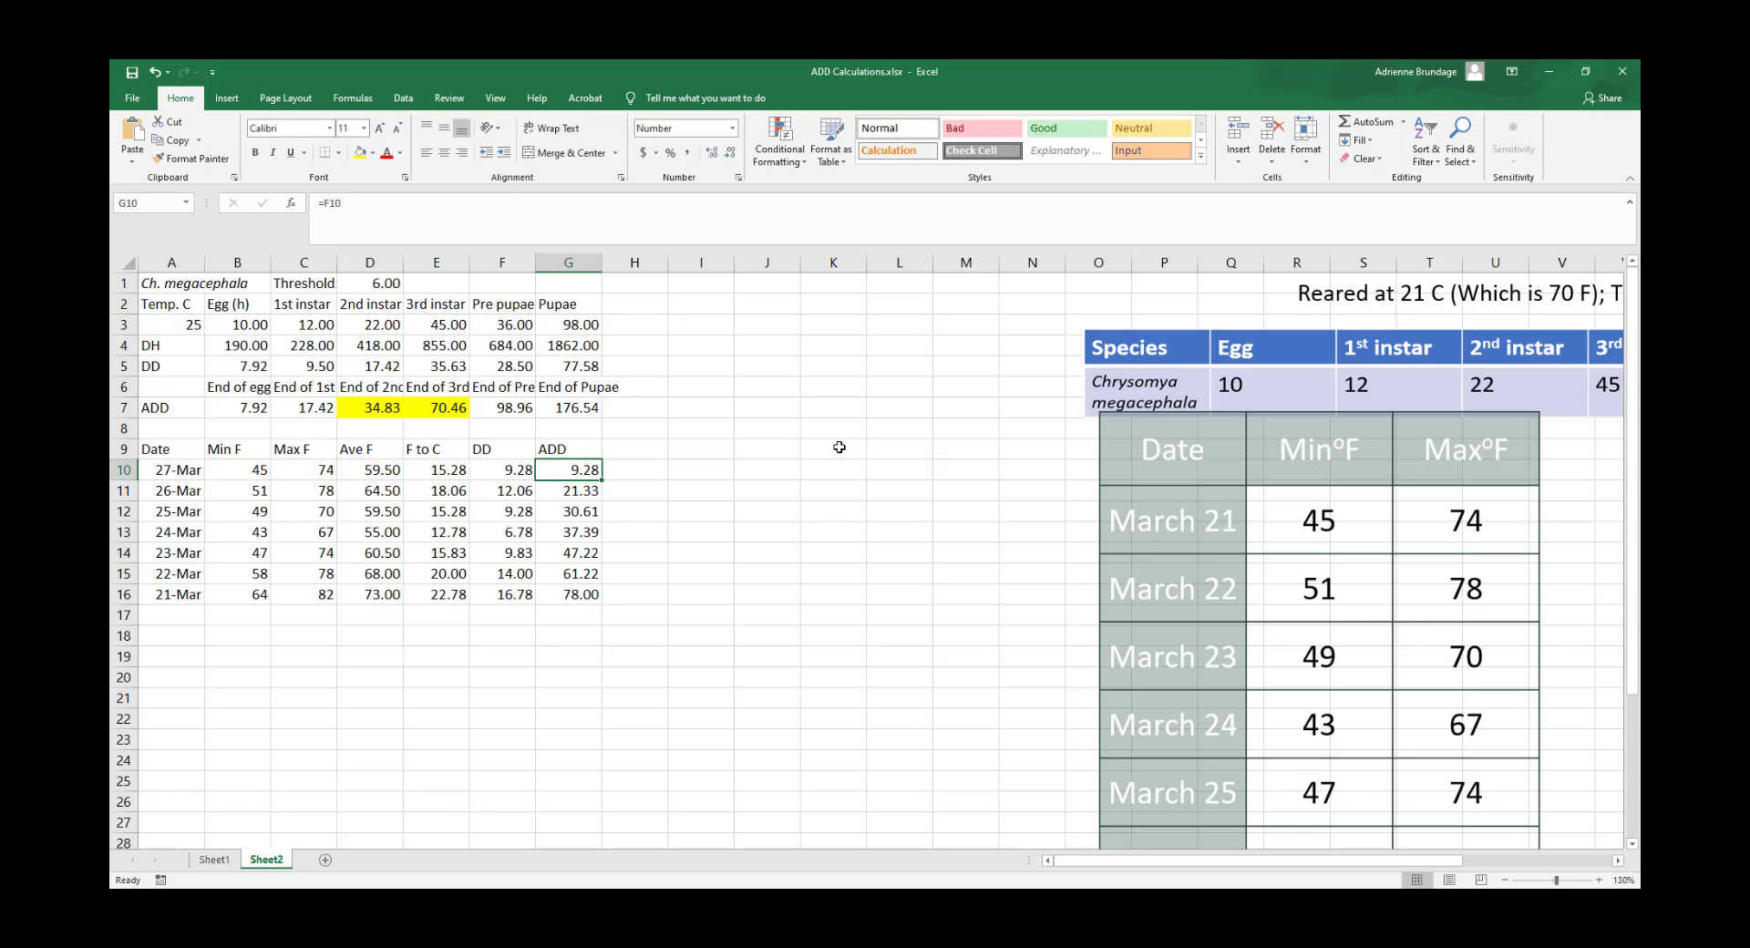
left_click(578, 491)
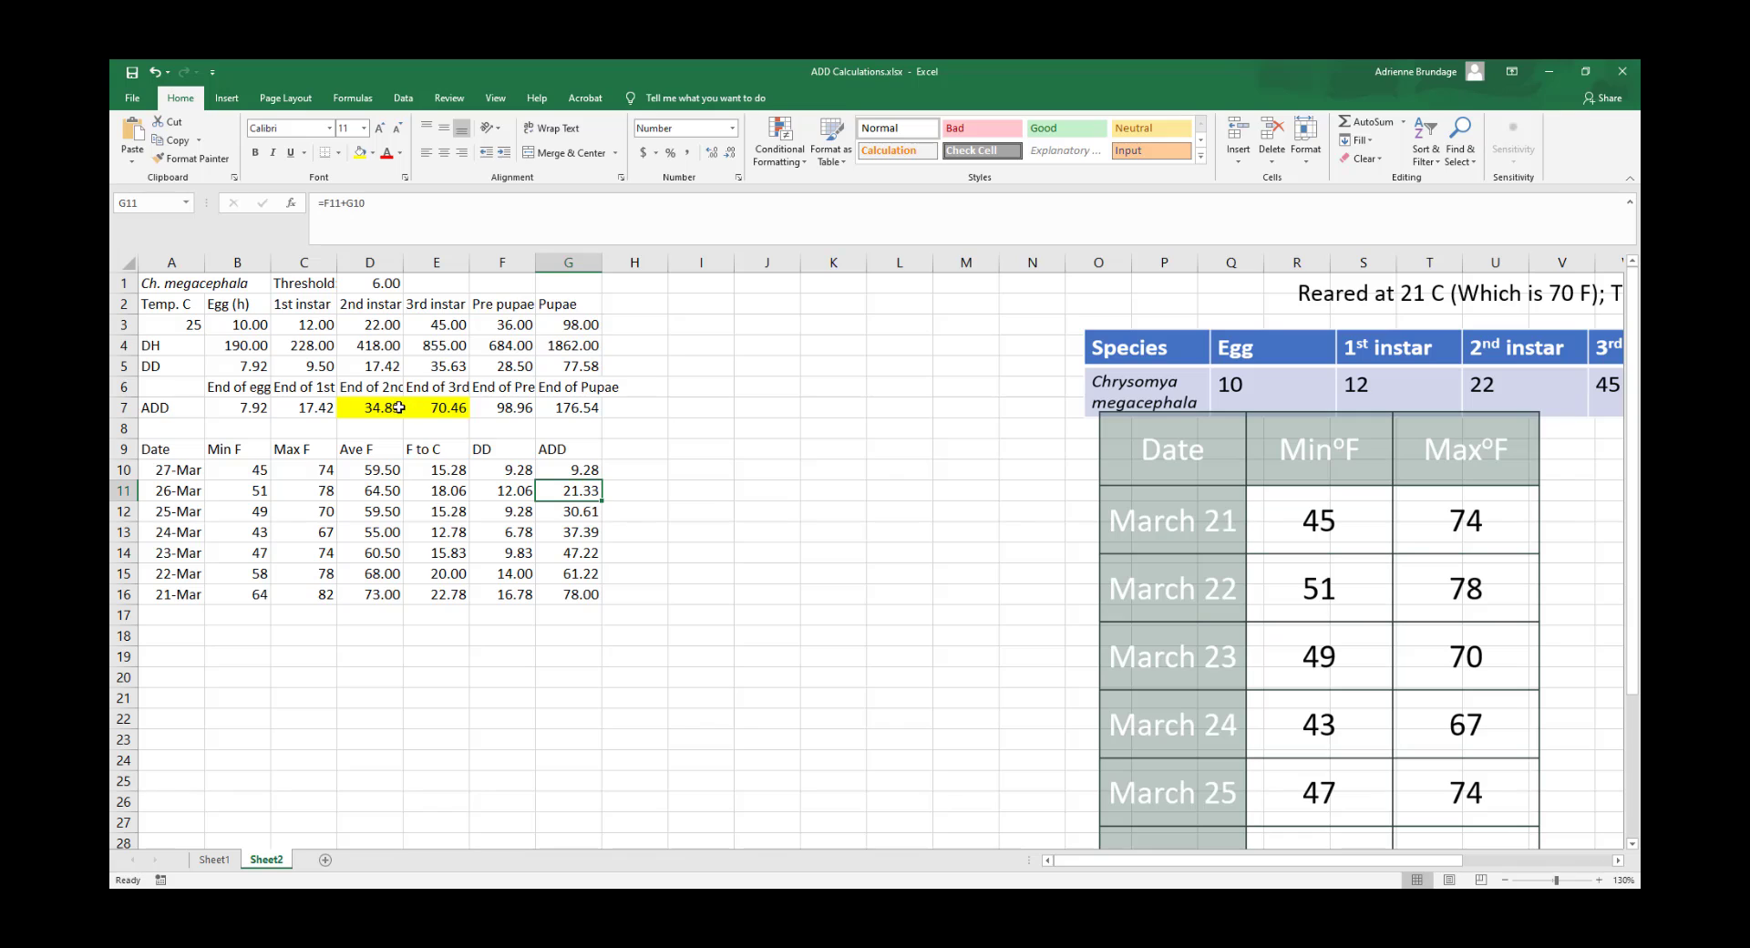
left_click(569, 511)
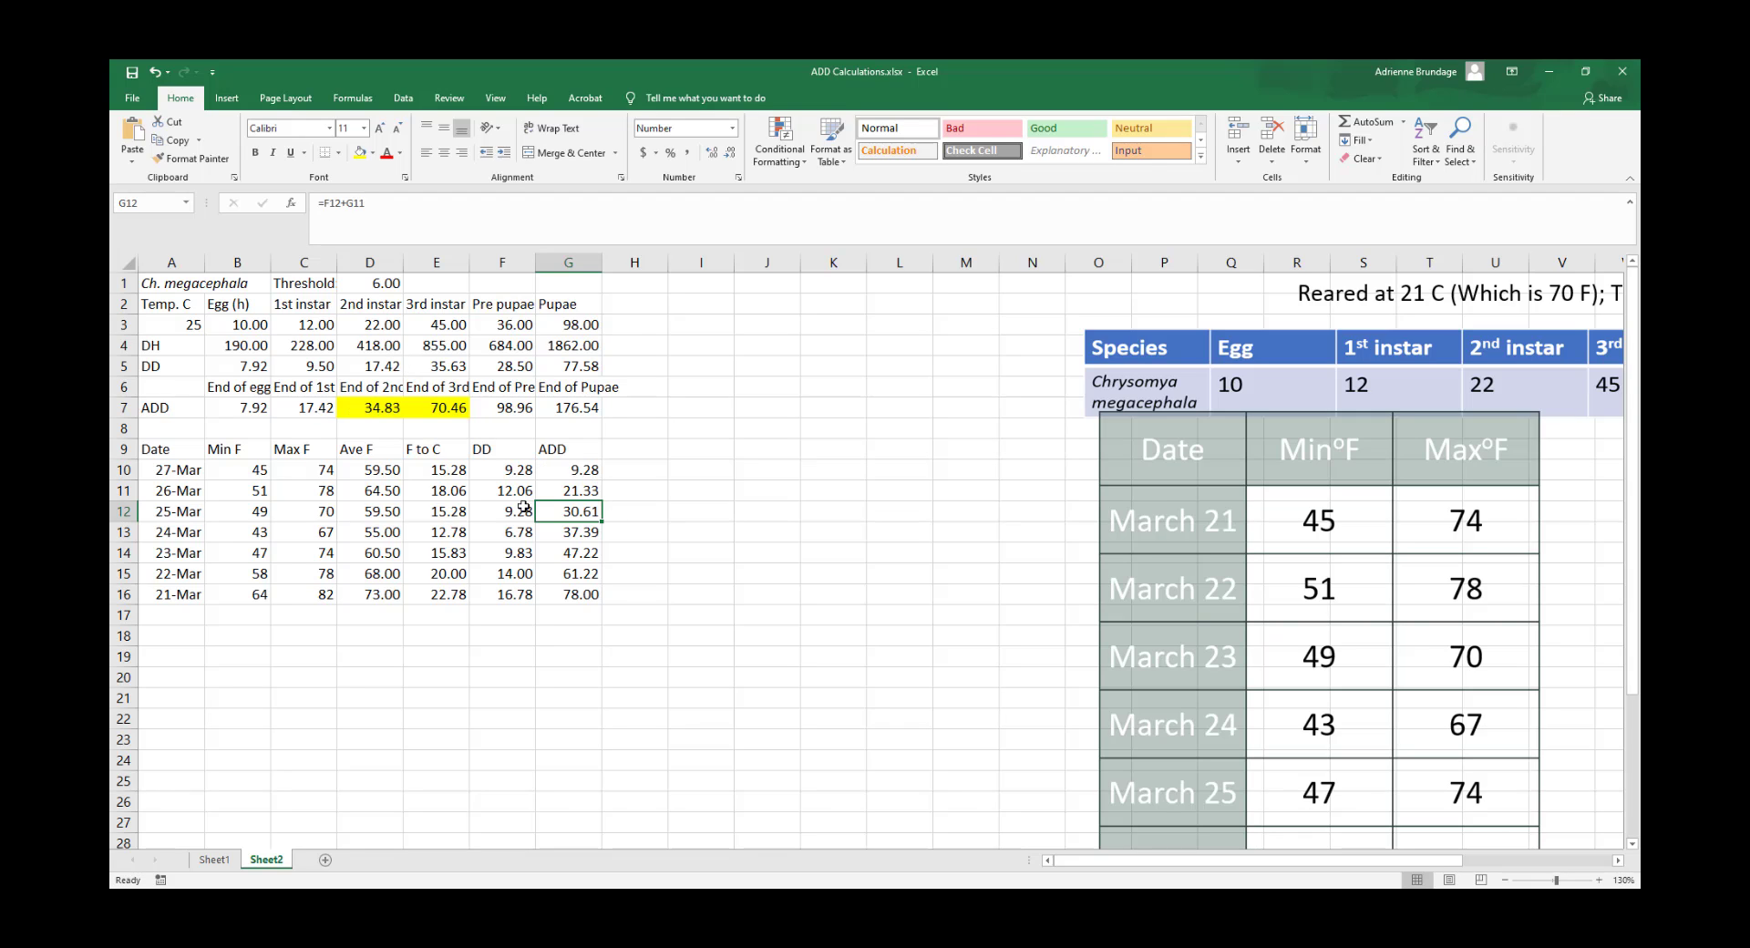
left_click(581, 533)
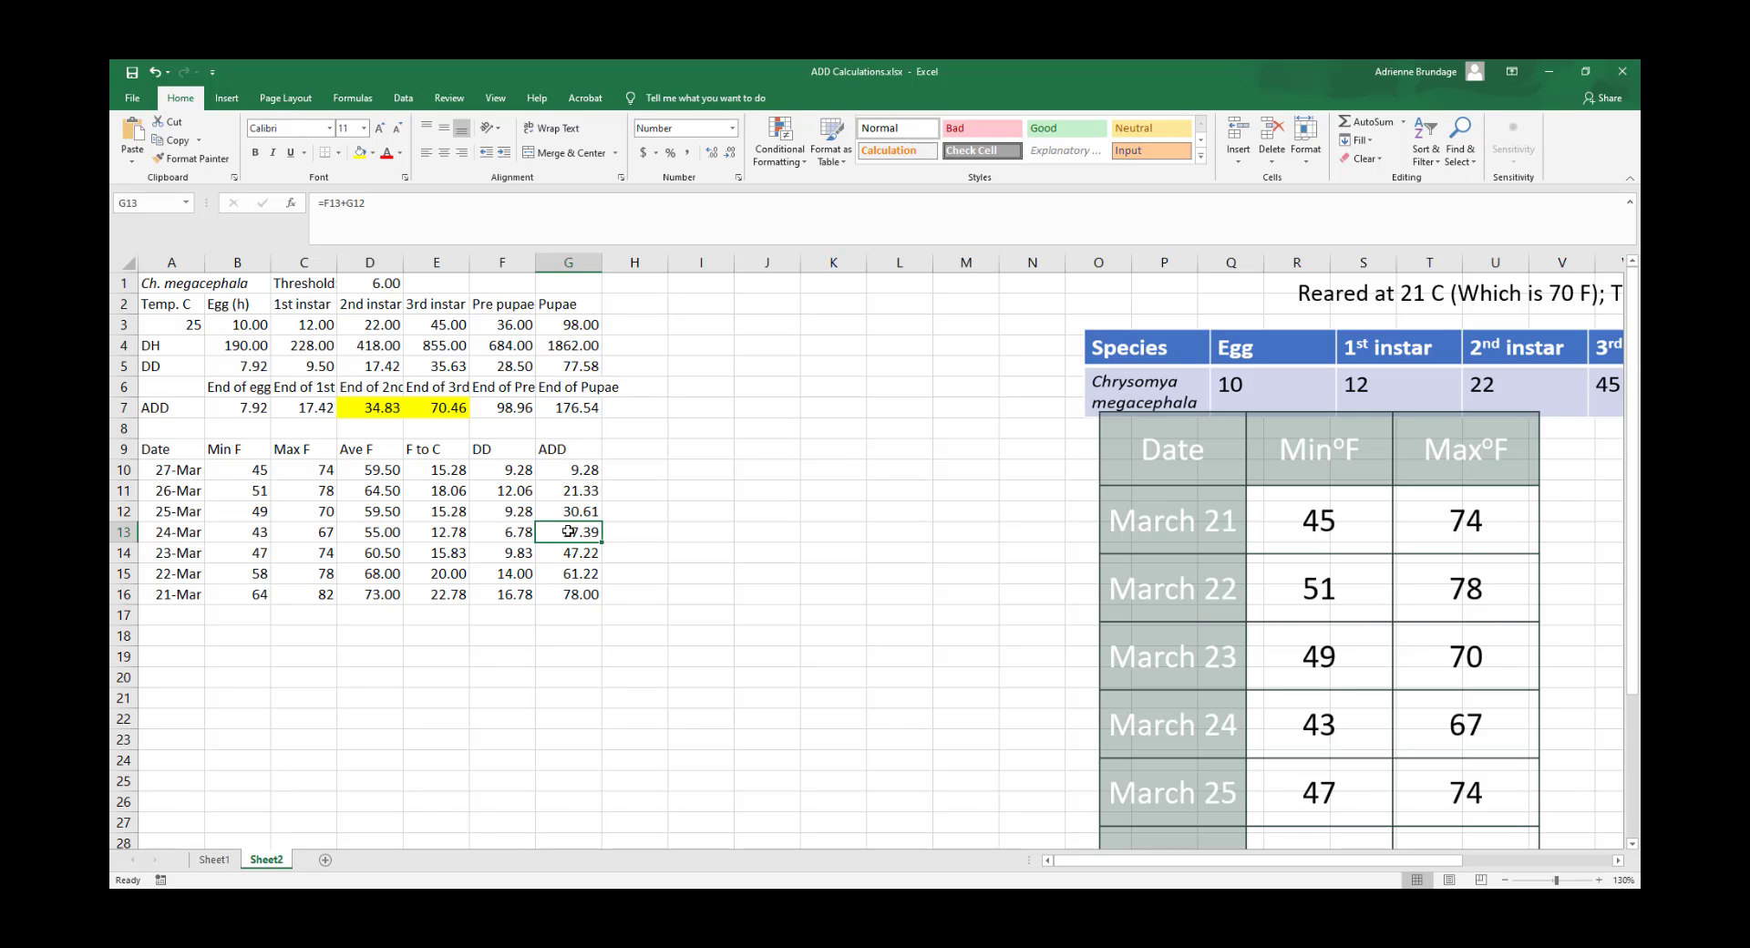
Label H13 'End of 2nd' and fill G13:H13, with the 37.39 ADD value, yellow
left_click(650, 529)
type("End of 2nd")
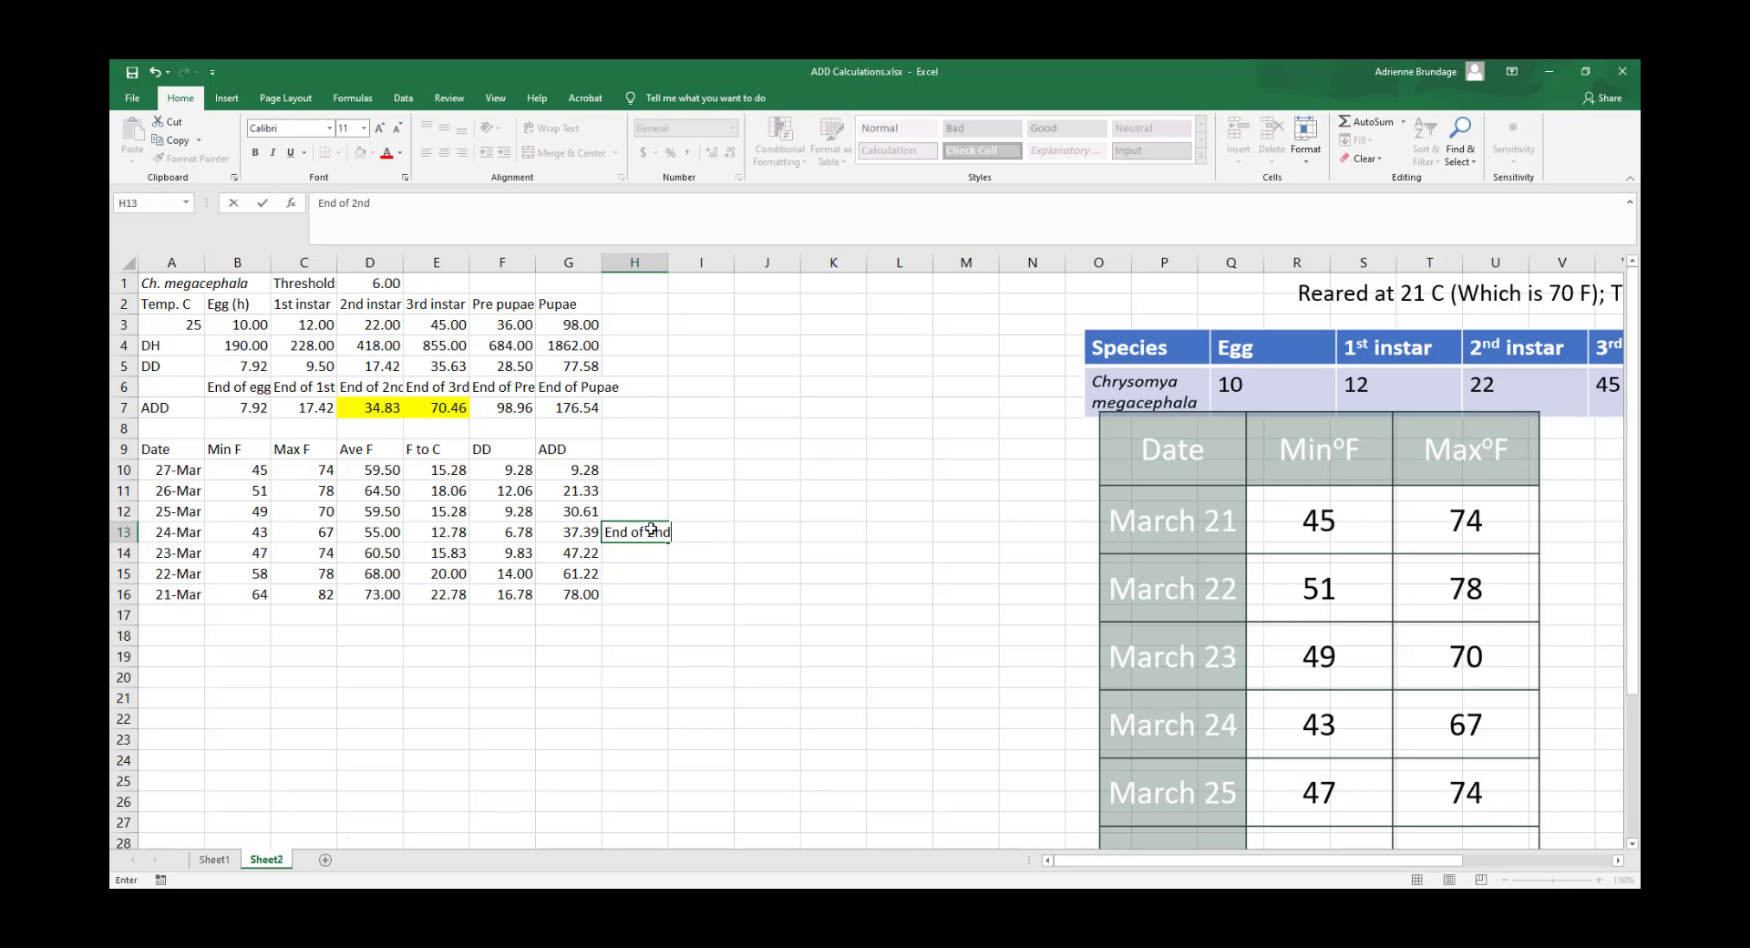
key("Return")
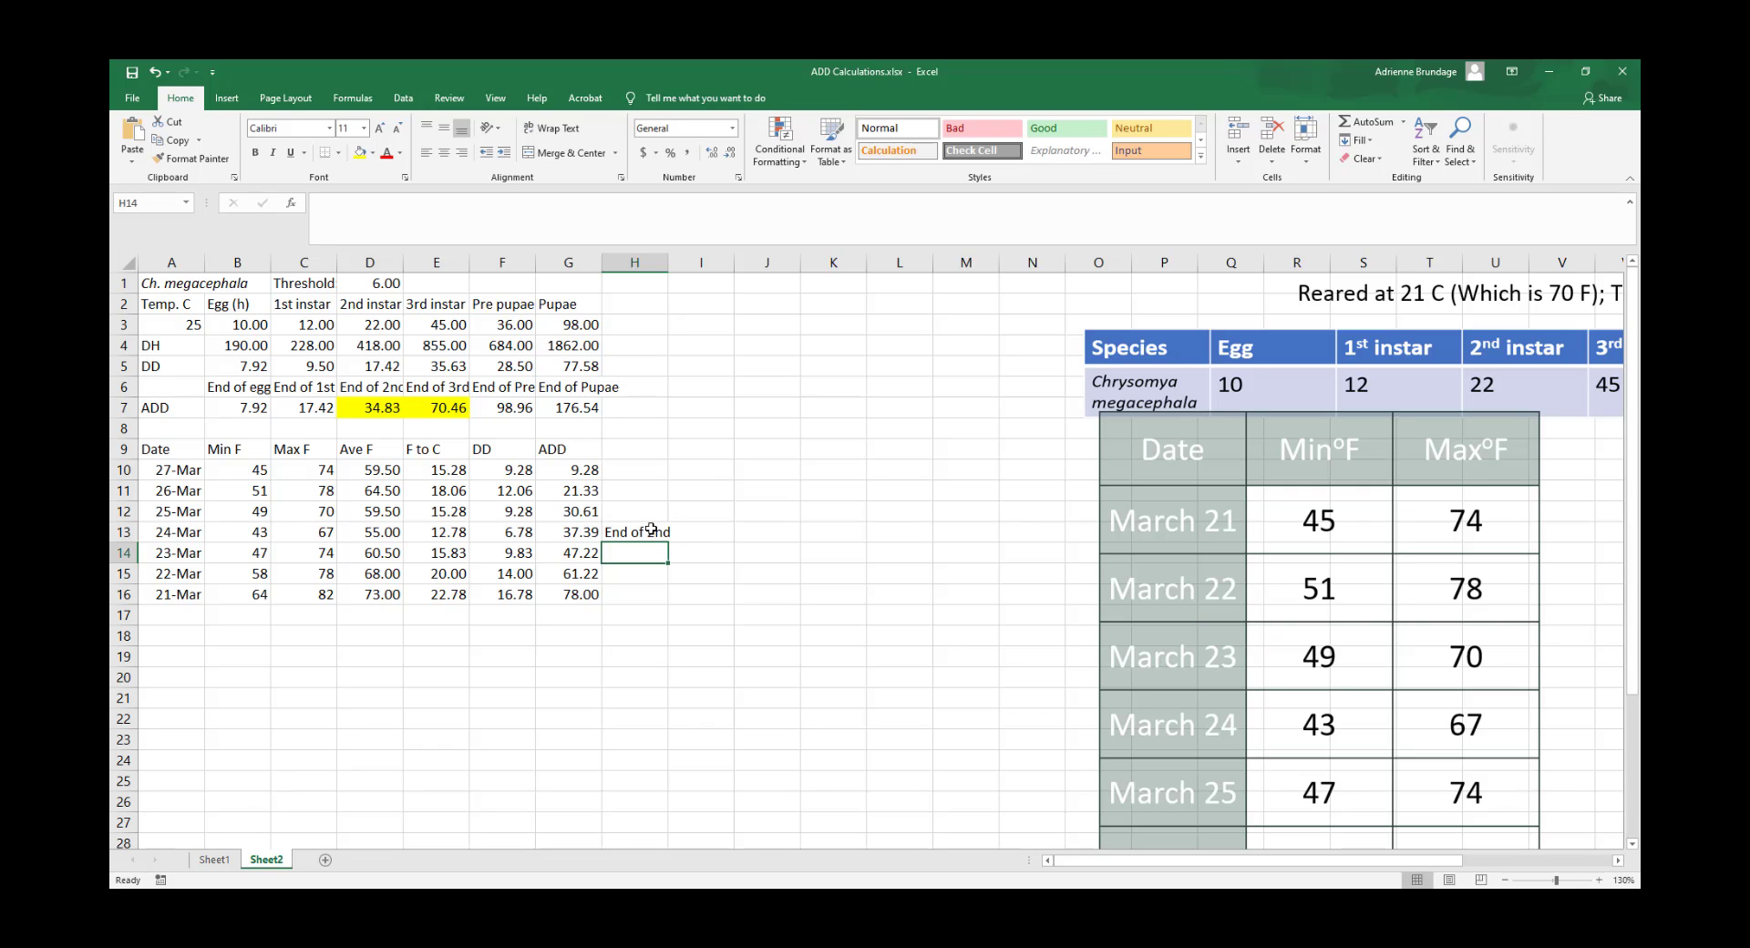
left_click_drag(580, 531, 638, 533)
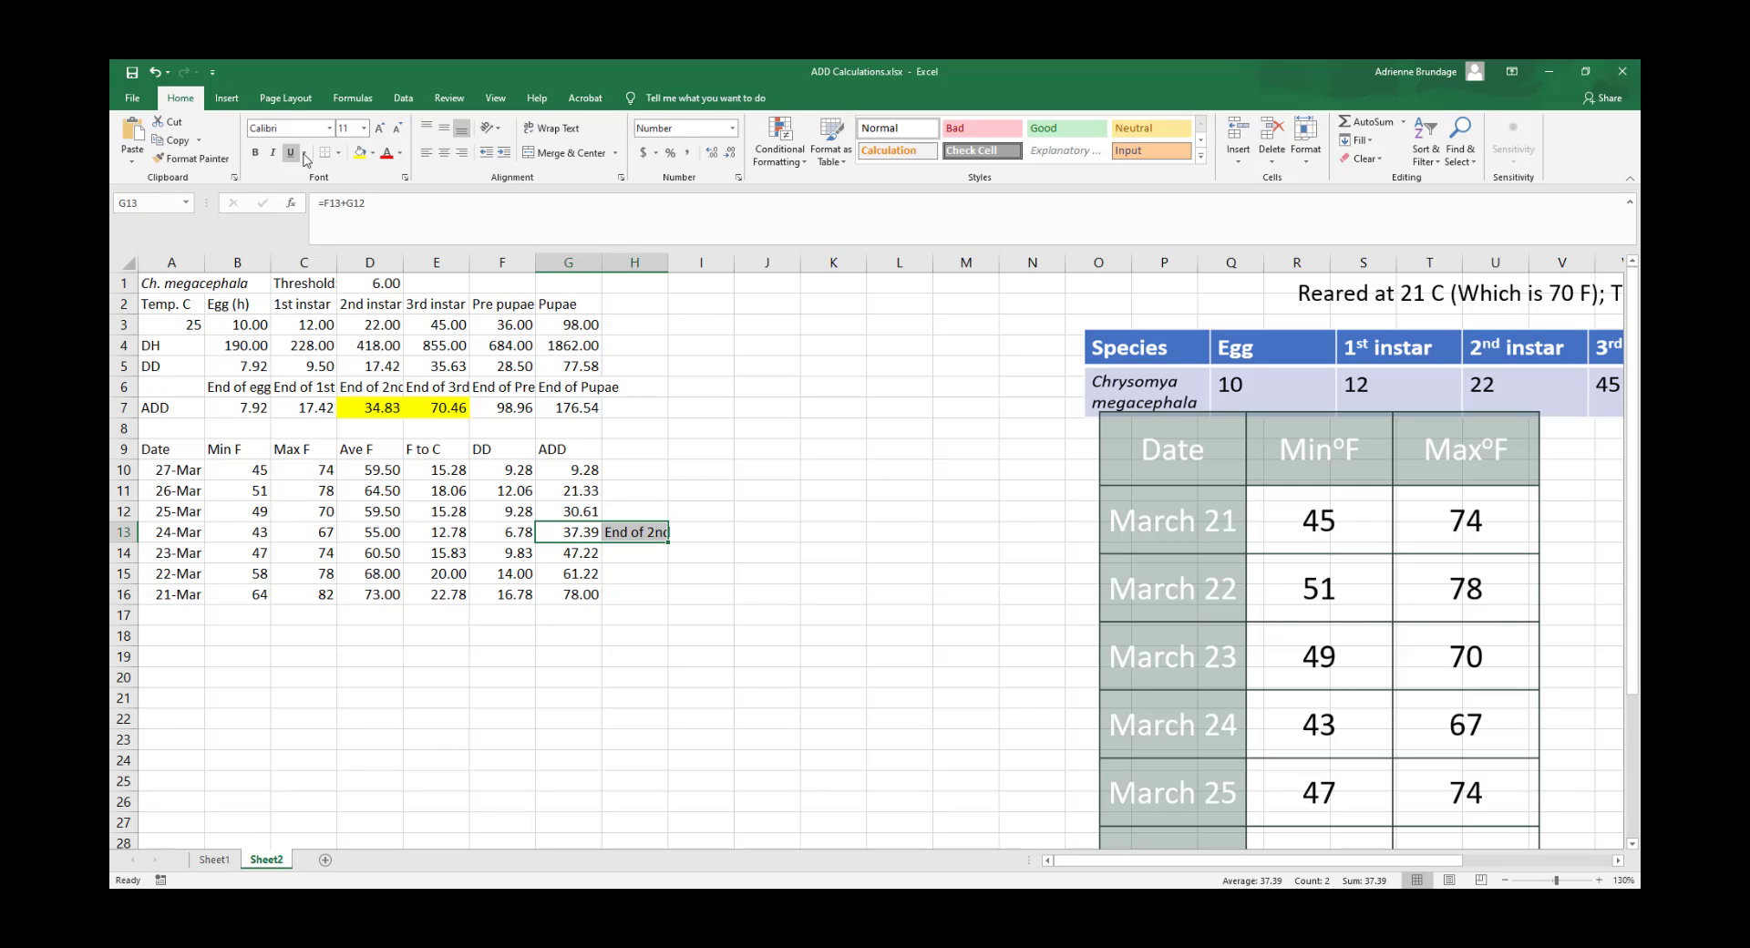
left_click(360, 153)
left_click(645, 552)
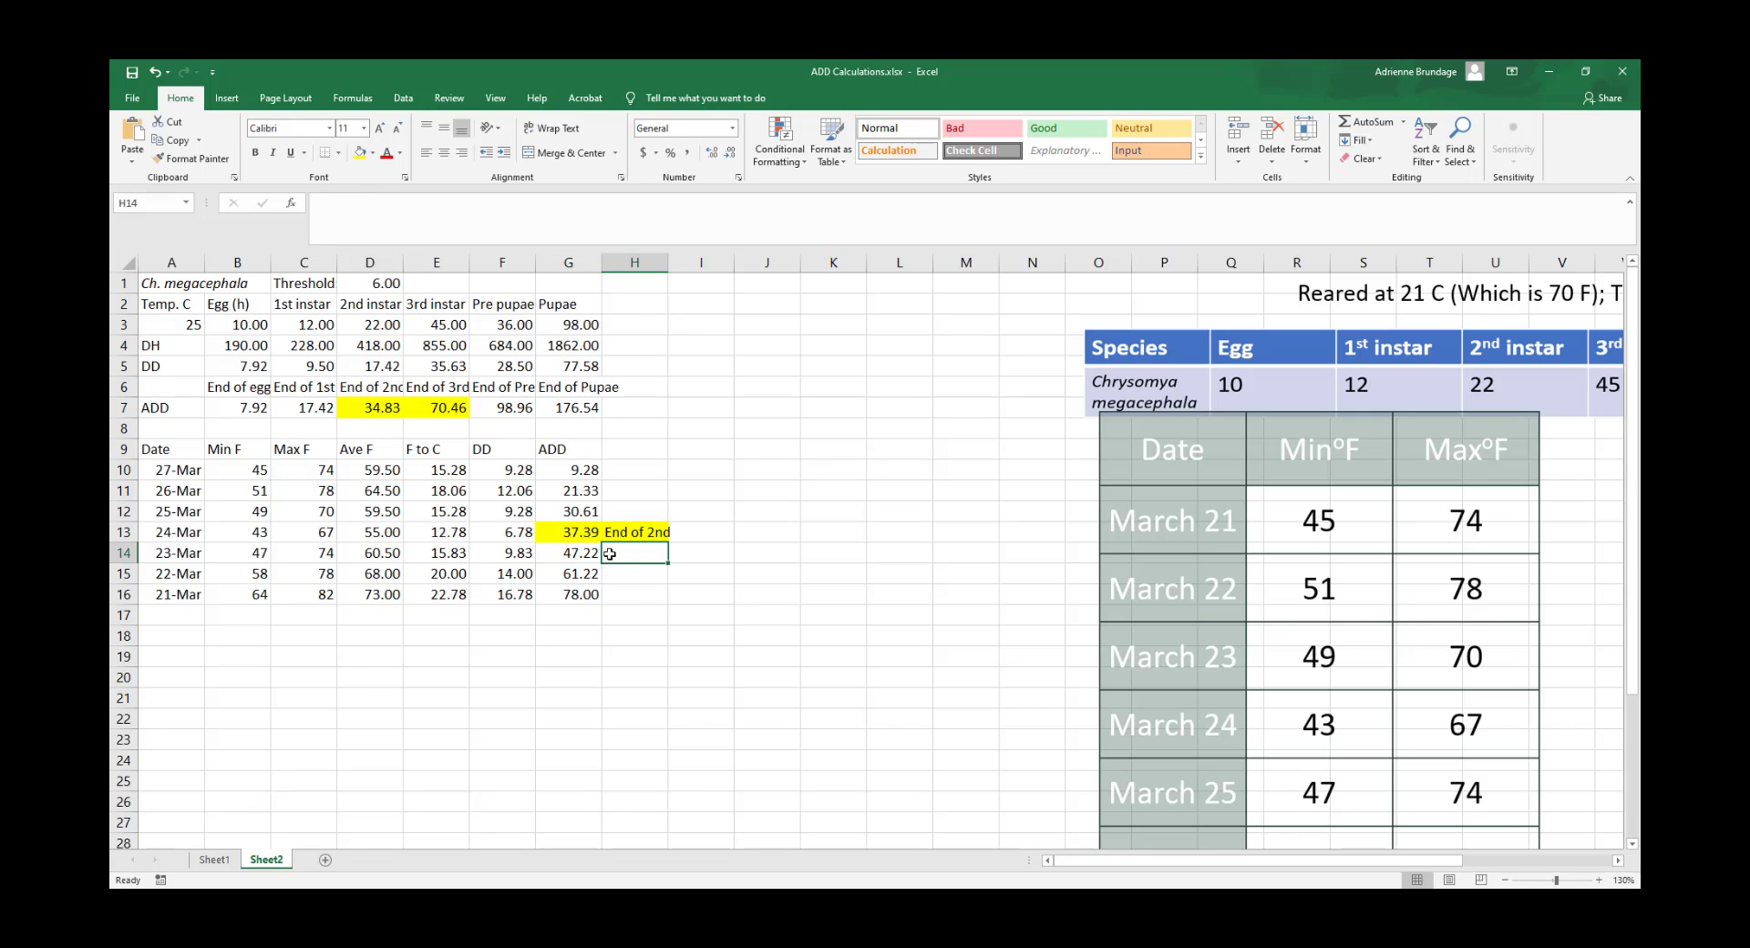
left_click(551, 534)
left_click(623, 538)
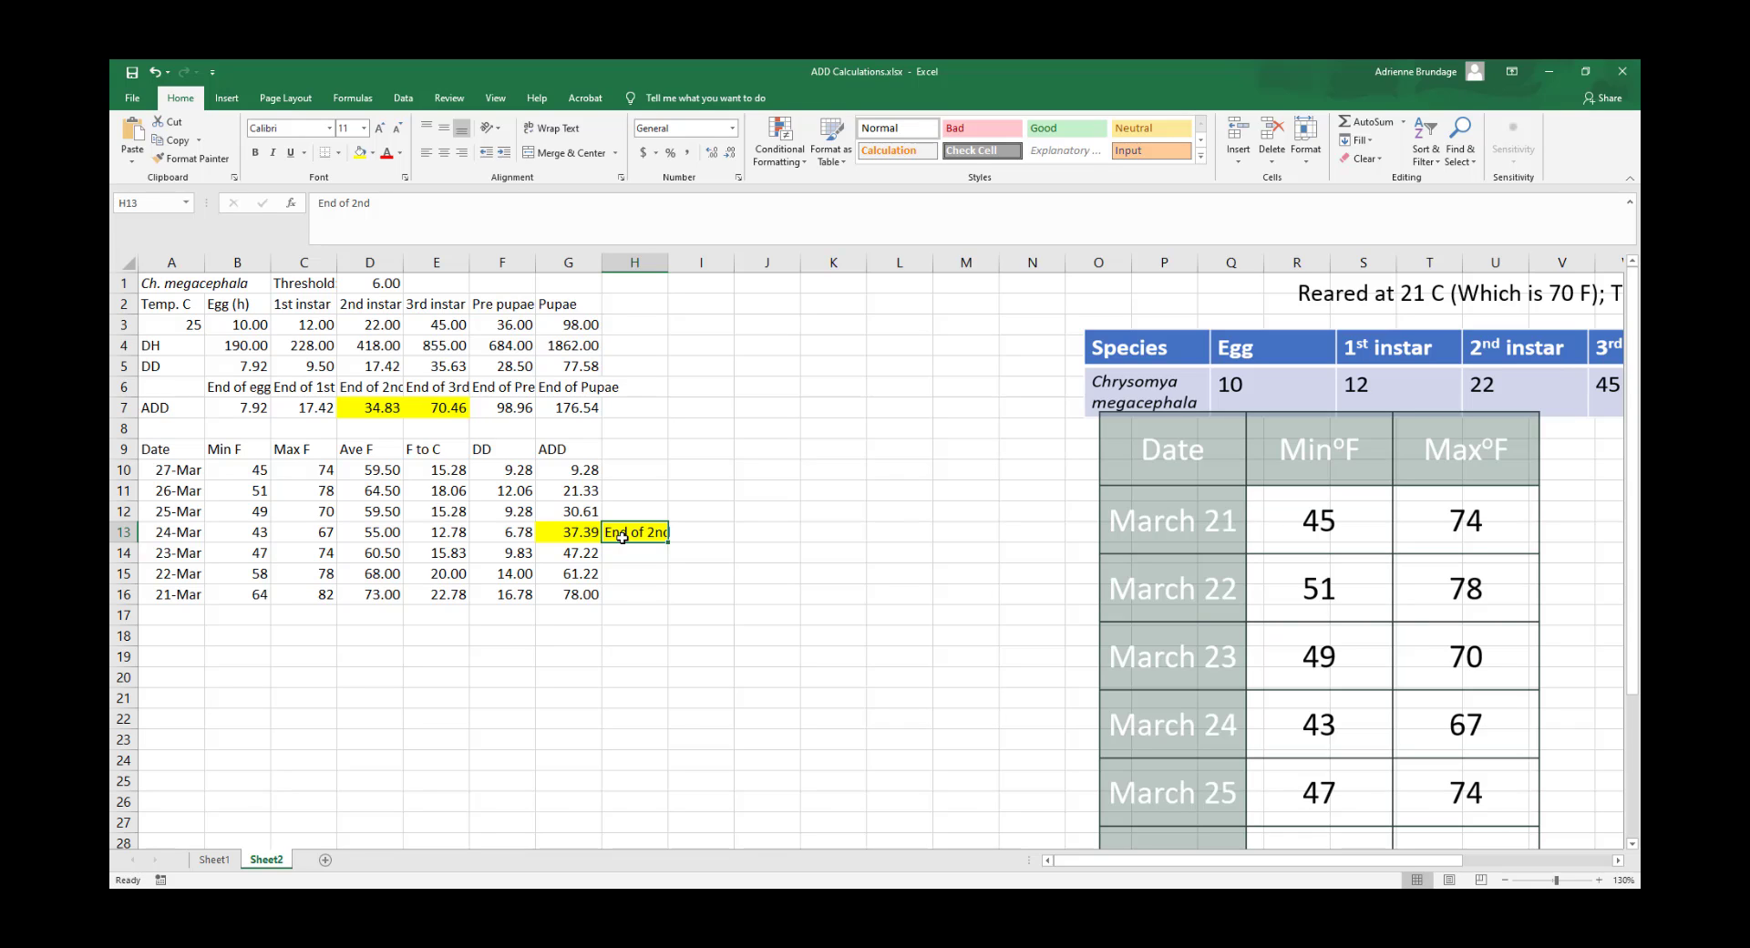
left_click(546, 536)
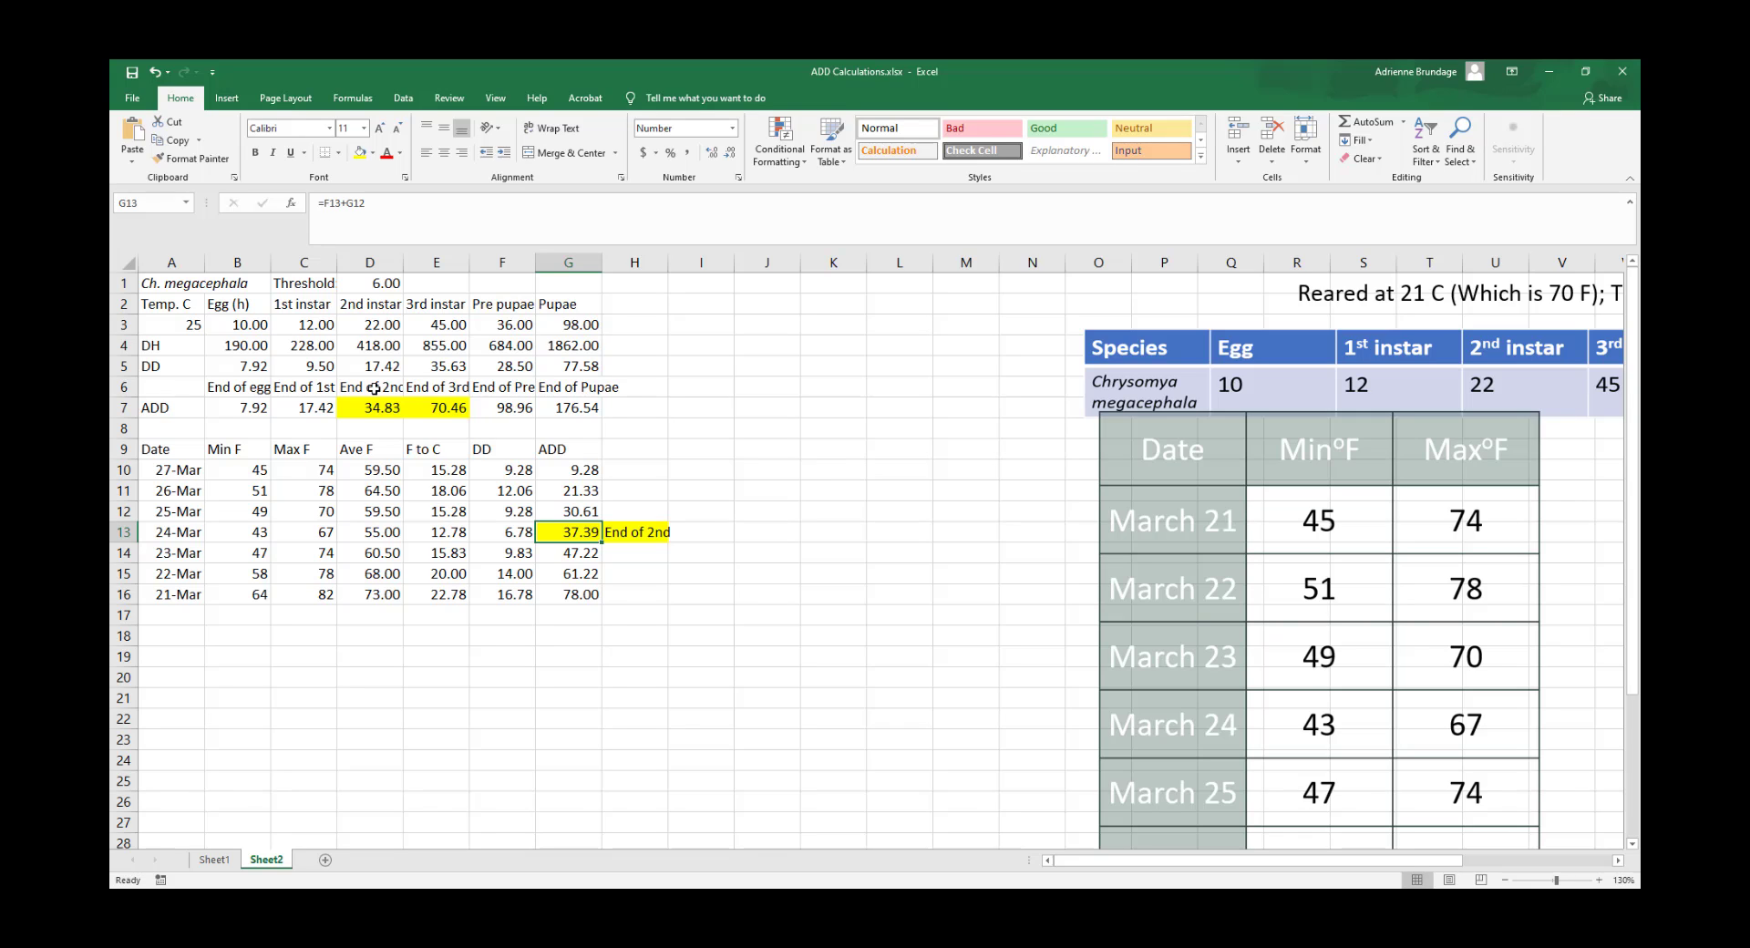
Review the ADD values for 23-Mar and 22-Mar down to 78.00 on 21-Mar
left_click(406, 411)
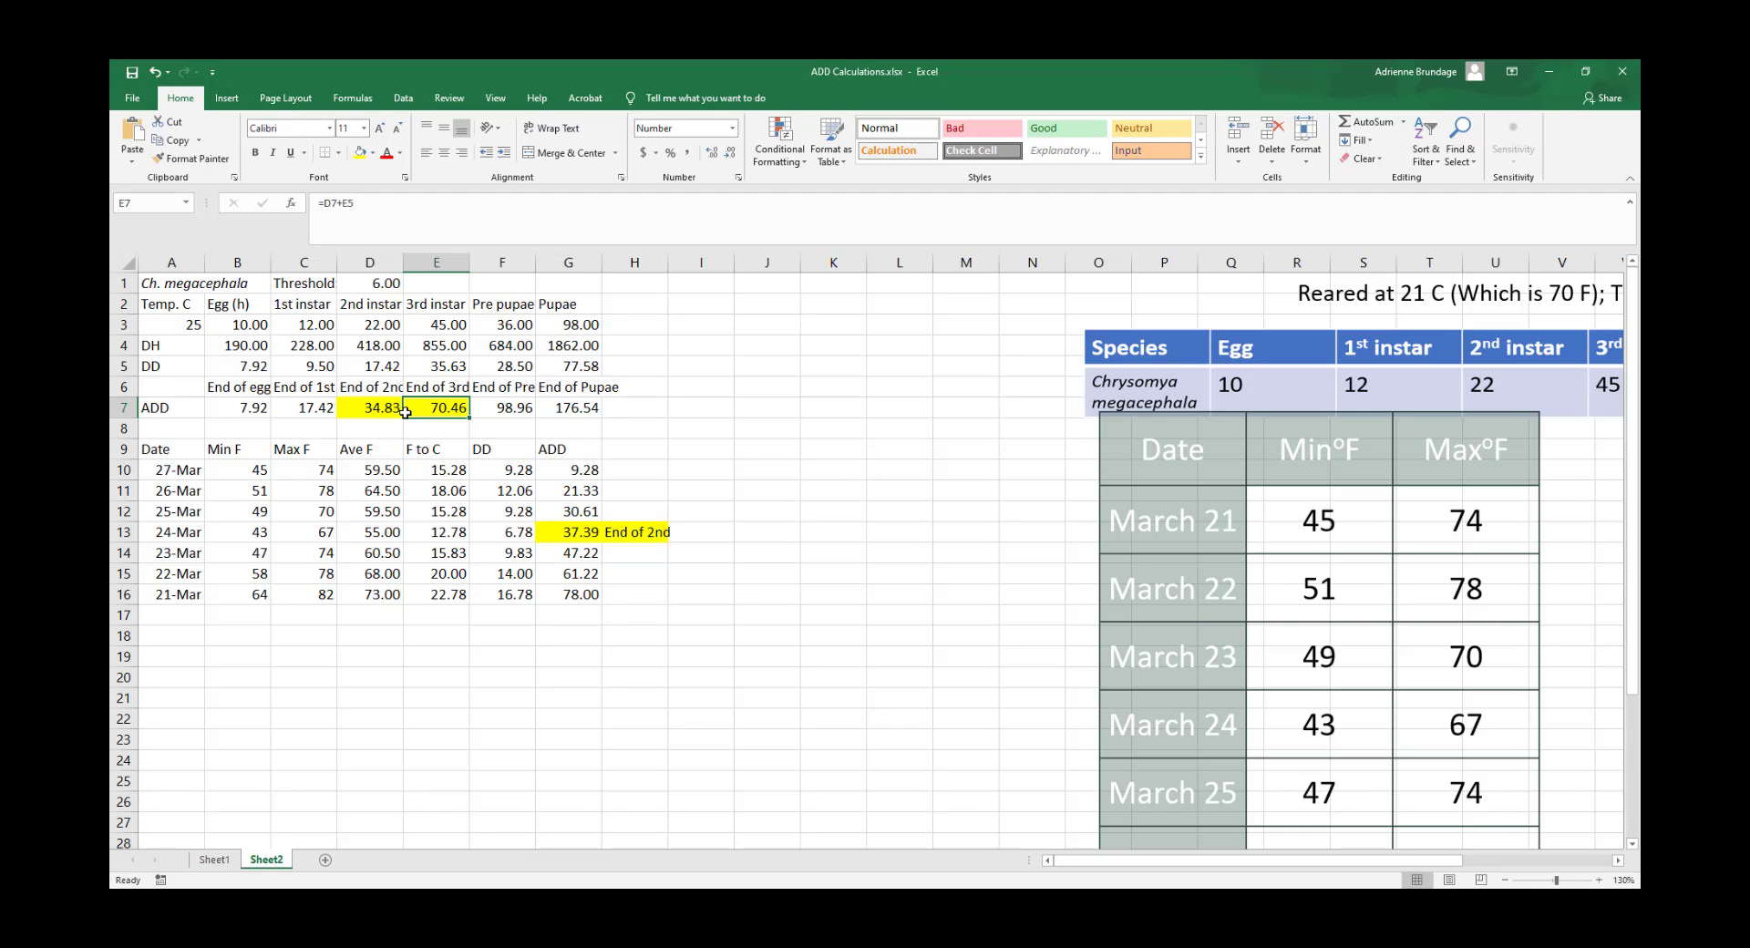
left_click(594, 559)
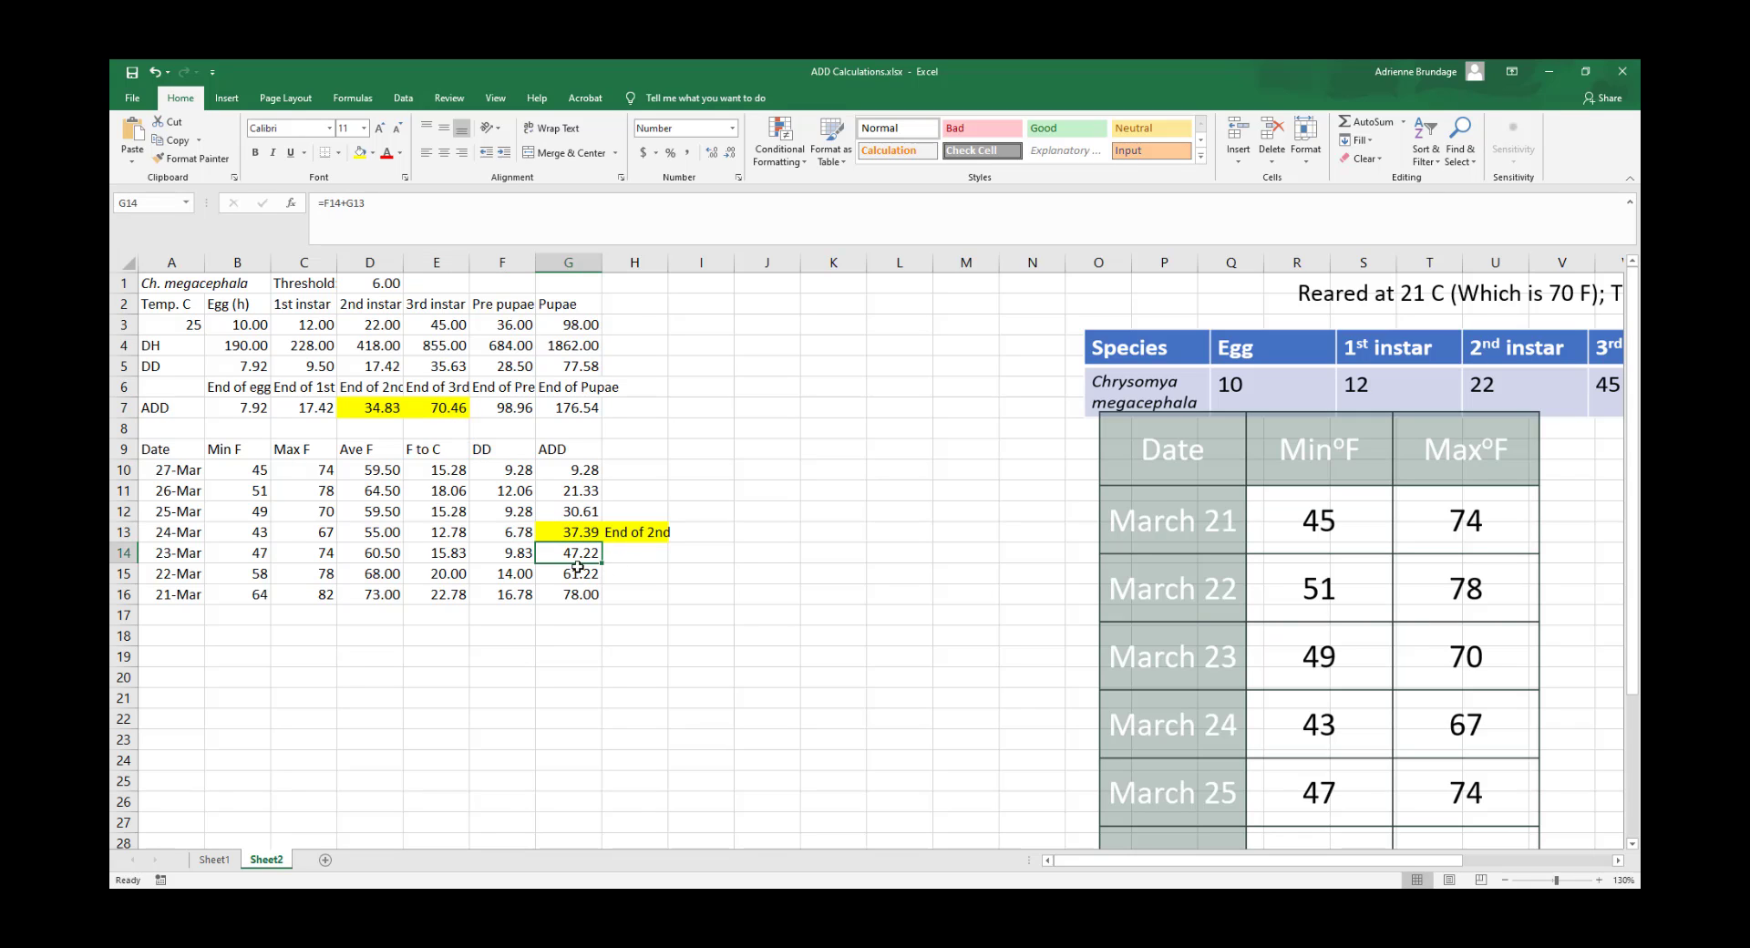
left_click(578, 567)
left_click(597, 593)
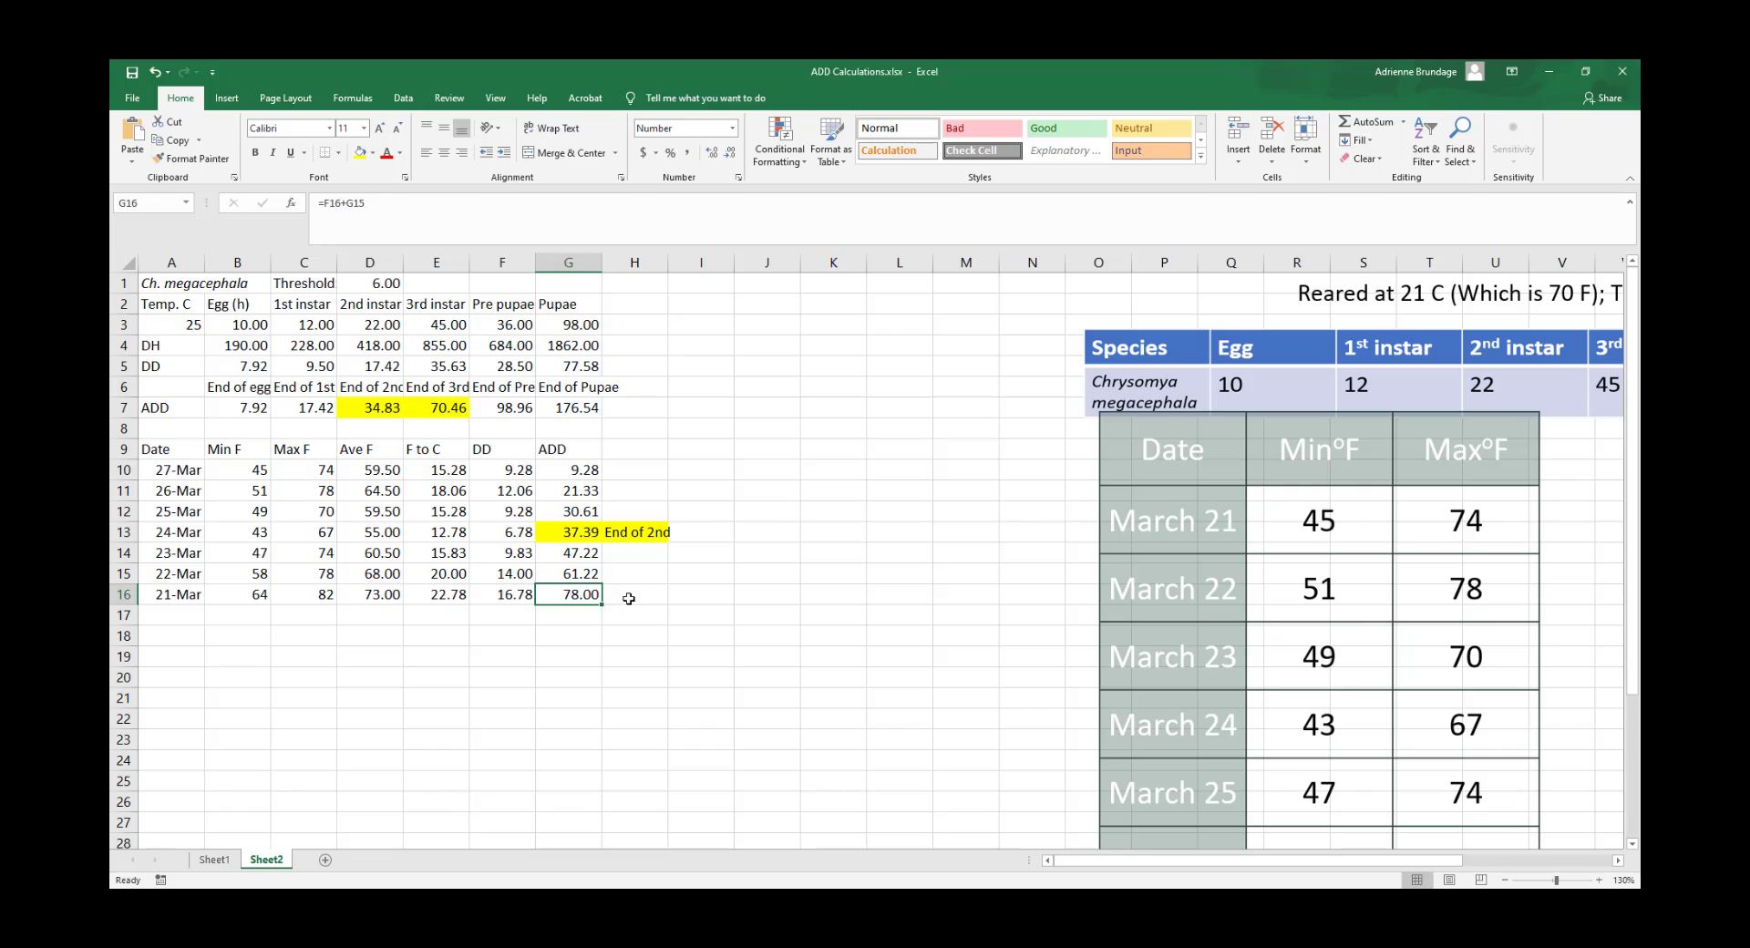
Label H16 'End of 3rd' and fill G16:H16 yellow
left_click(629, 597)
type("End of 3rd")
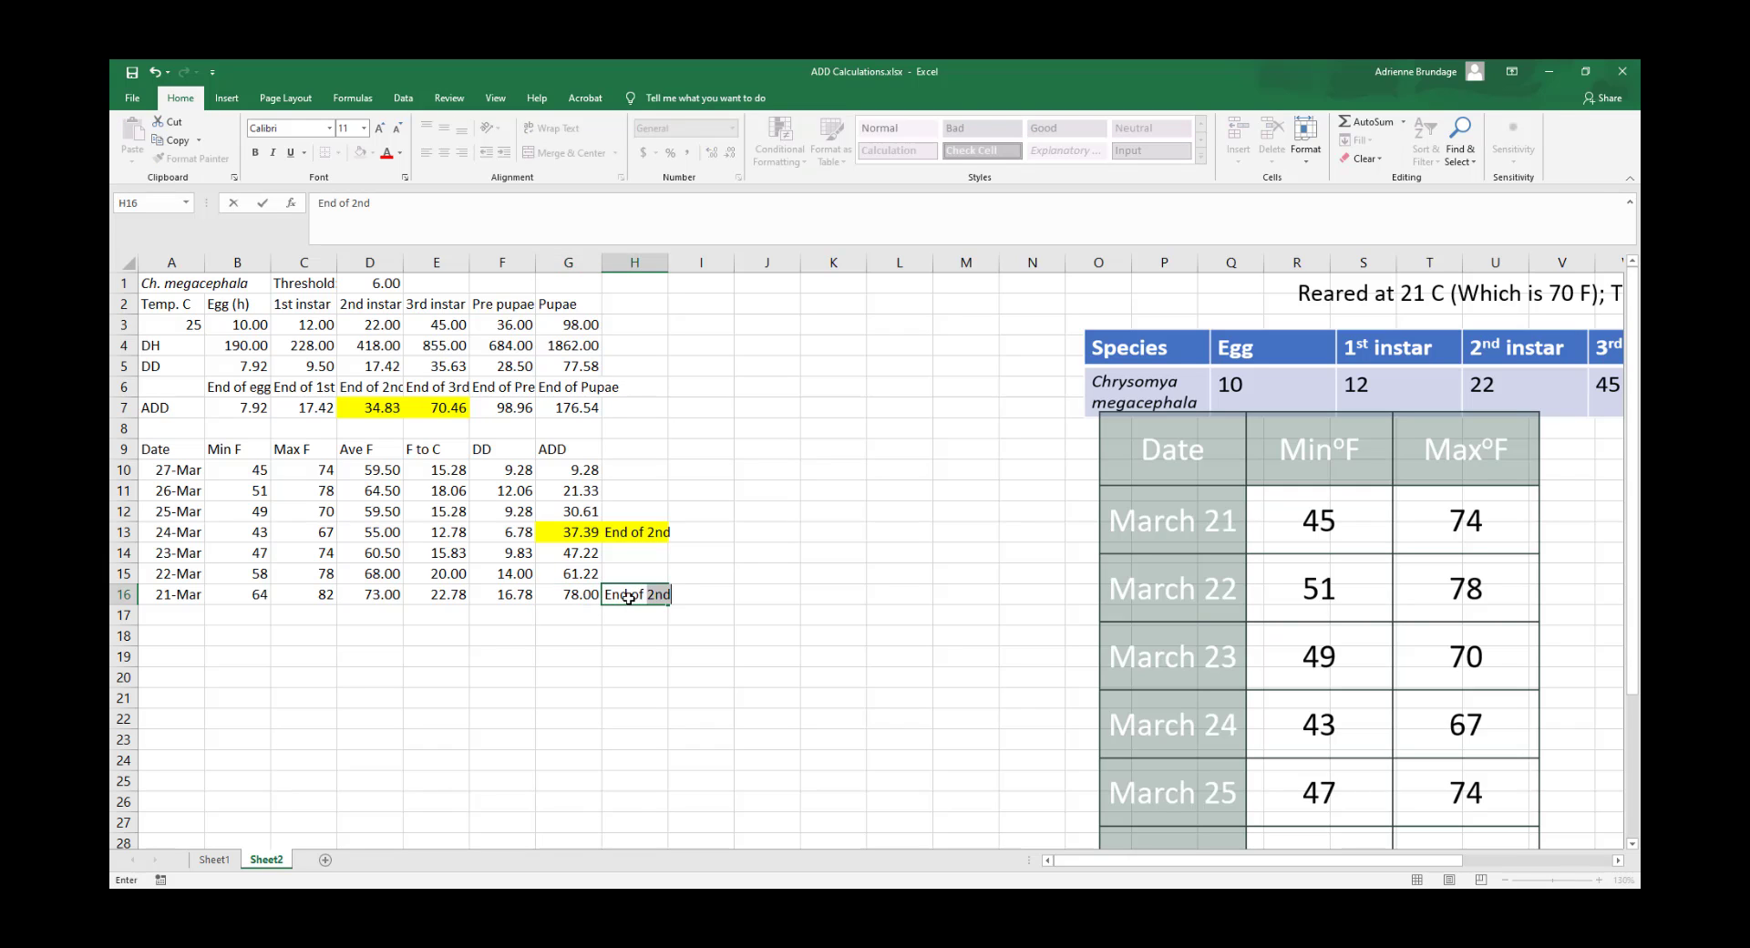
key("Return")
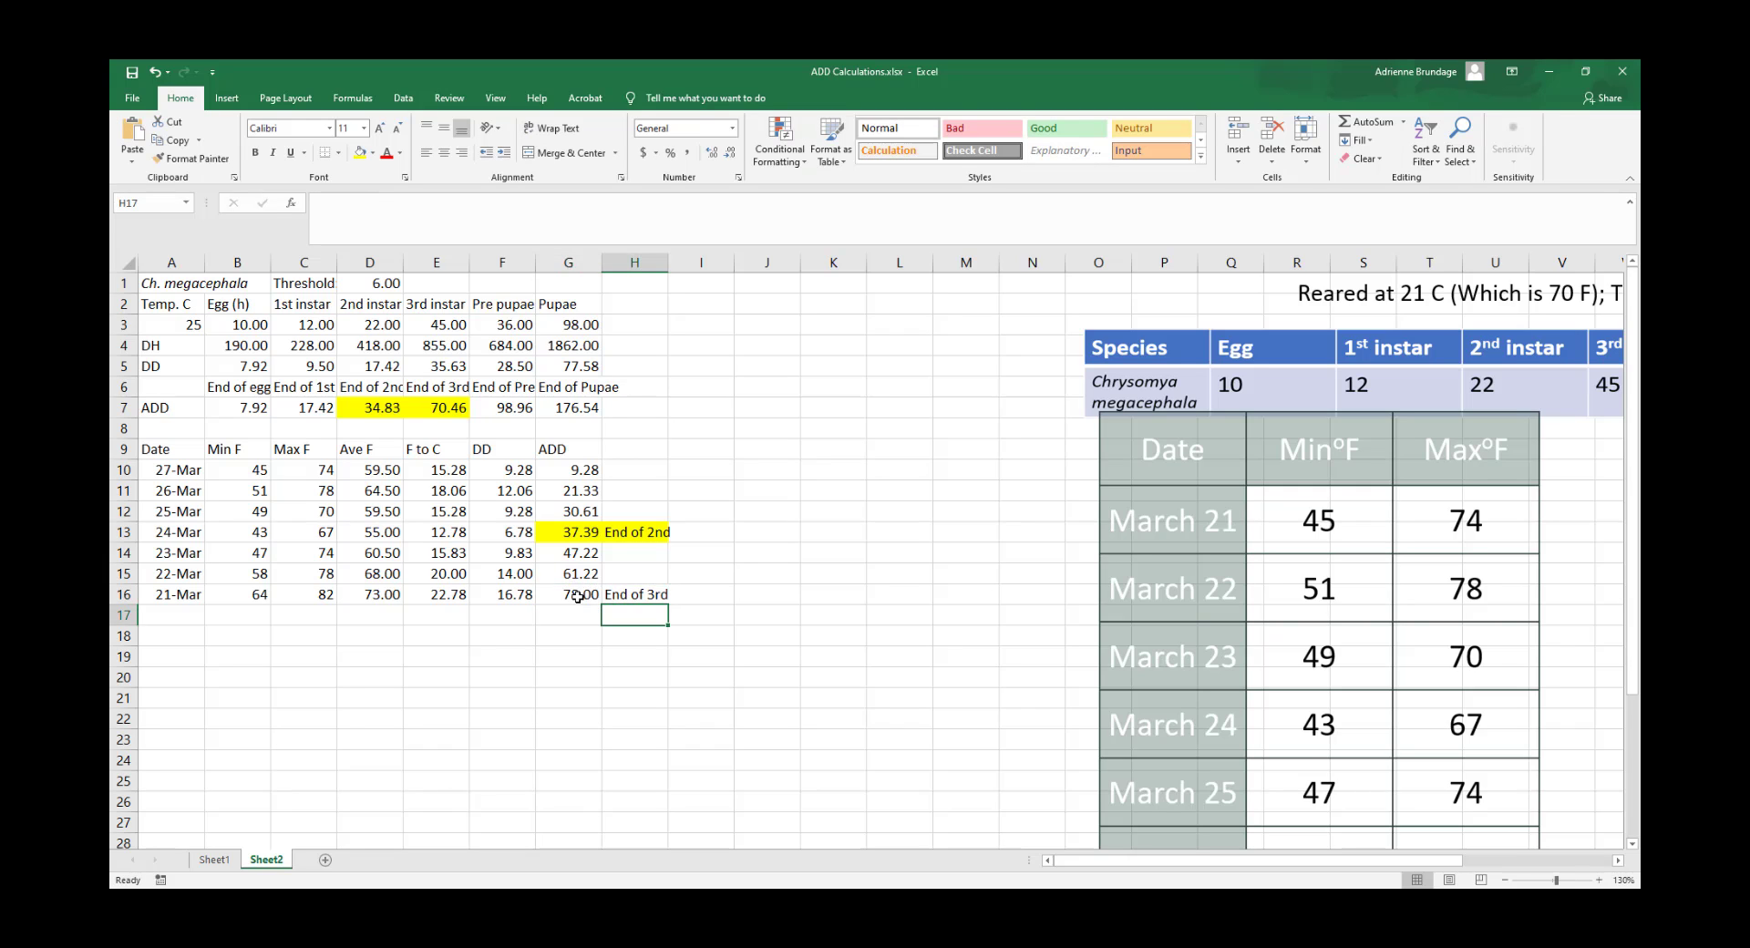
left_click_drag(578, 594, 631, 595)
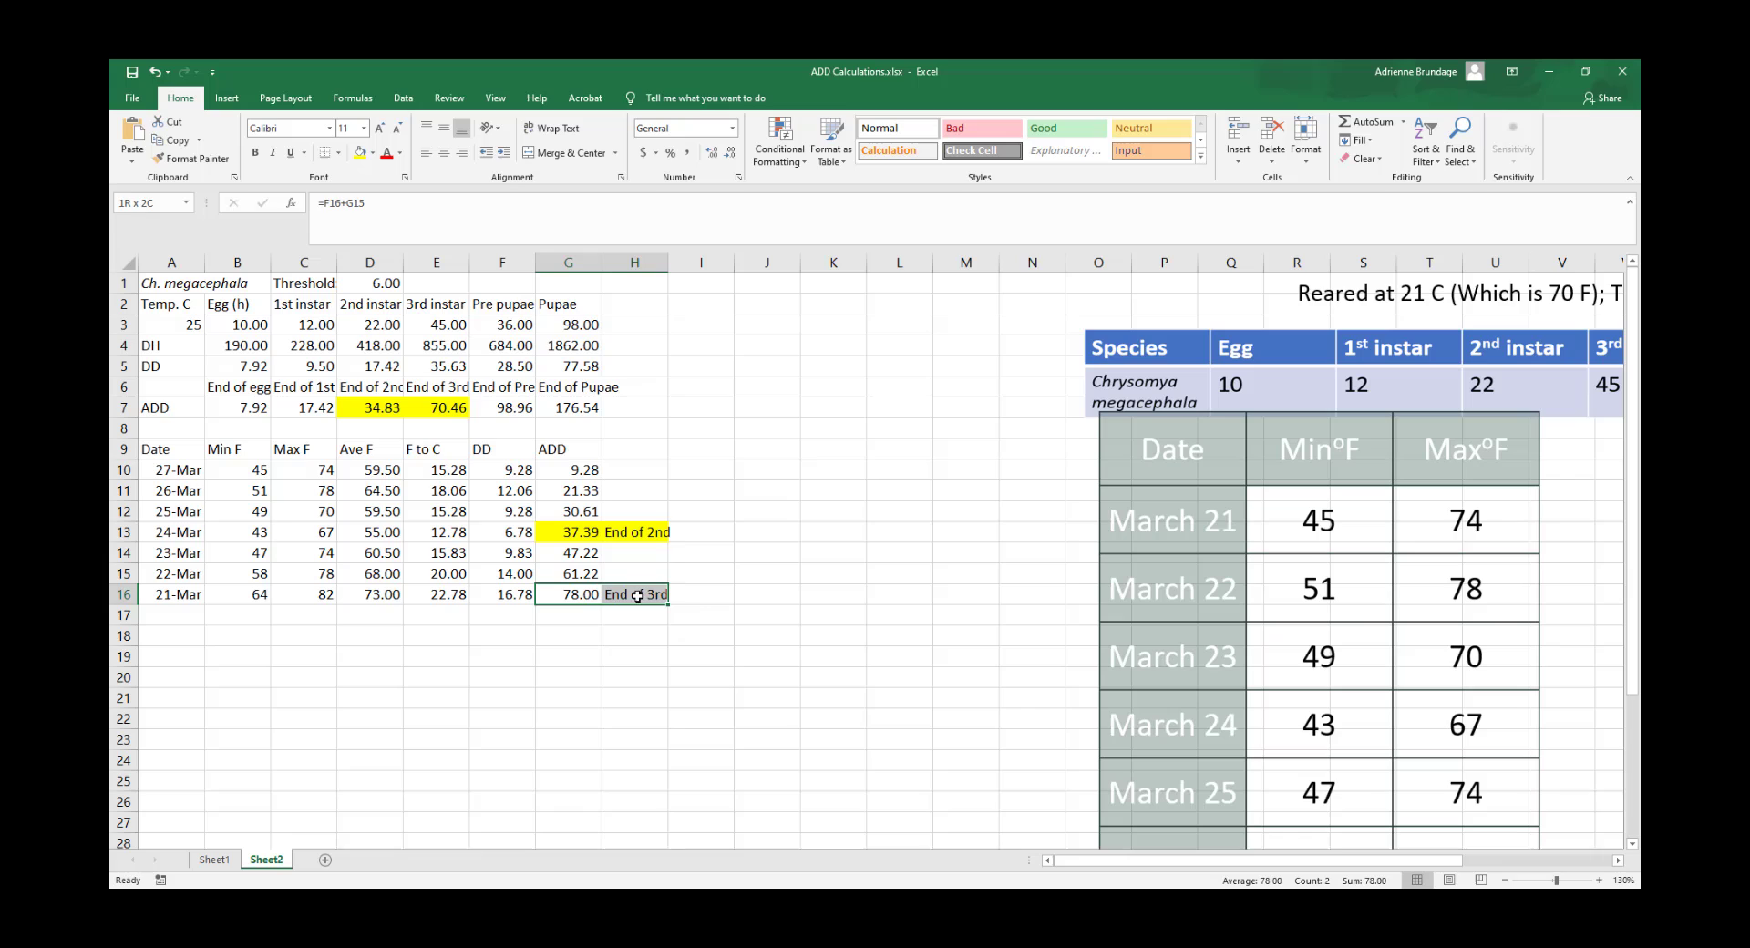
left_click(360, 153)
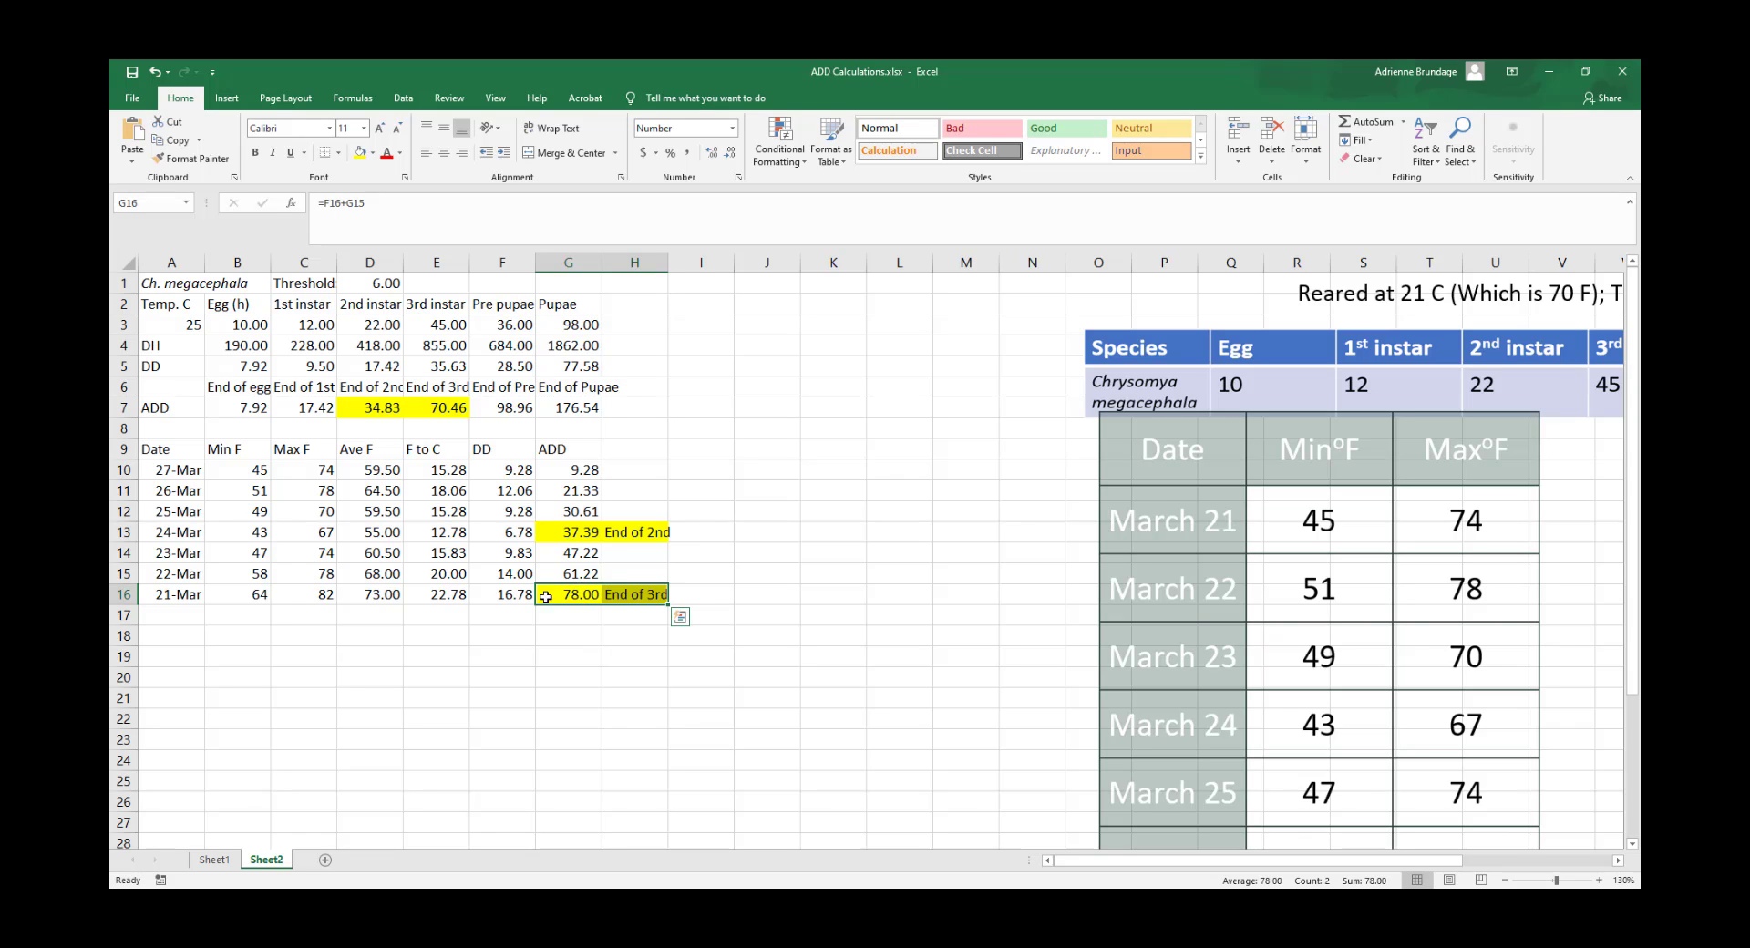
Enter 'TOC' in J13 and 'March 21-24th' beside it in K13
left_click(192, 532)
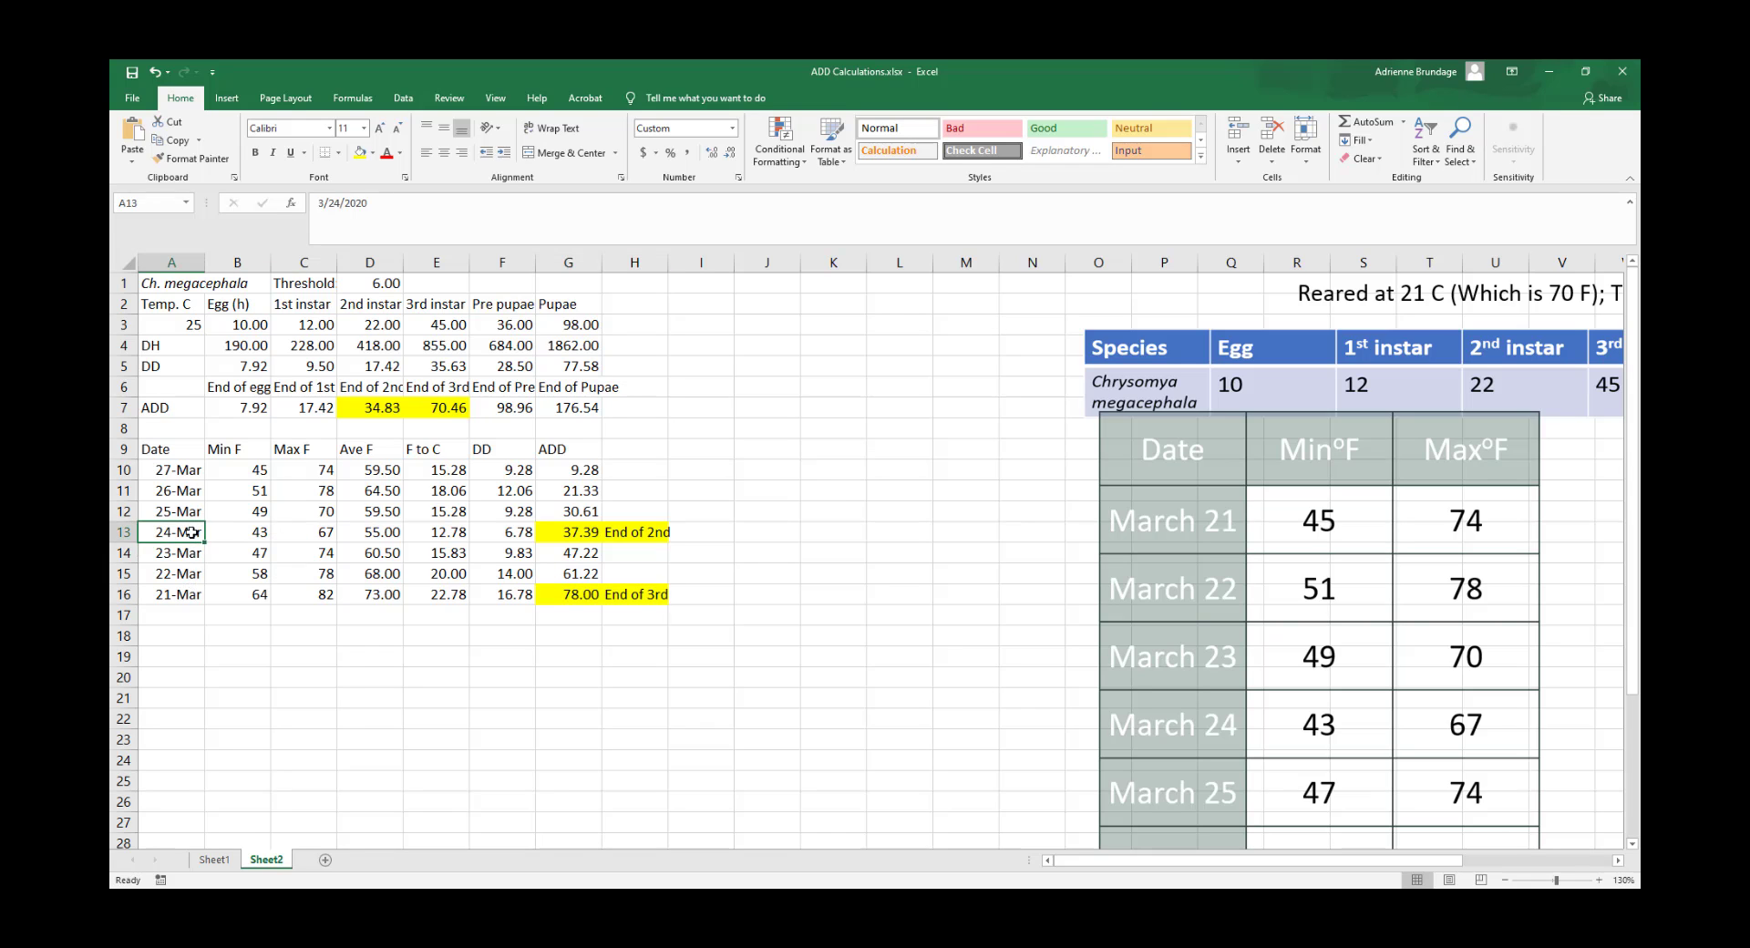
left_click(805, 577)
left_click(771, 535)
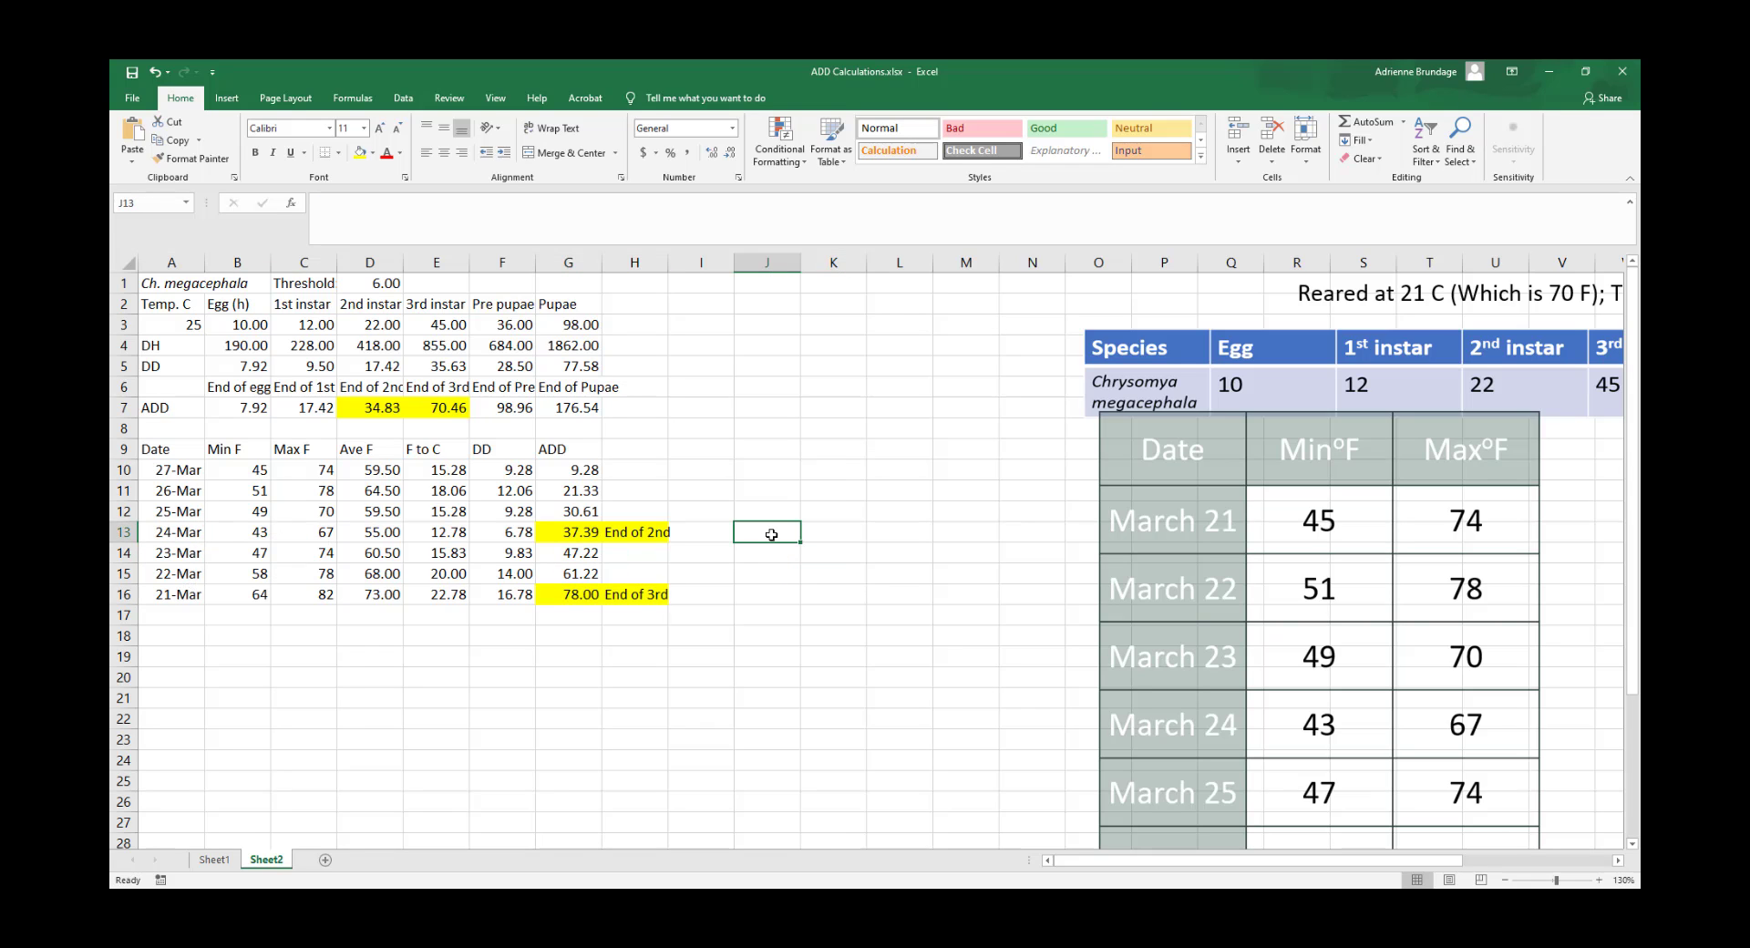
type("T")
key("BackSpace")
type("TOC")
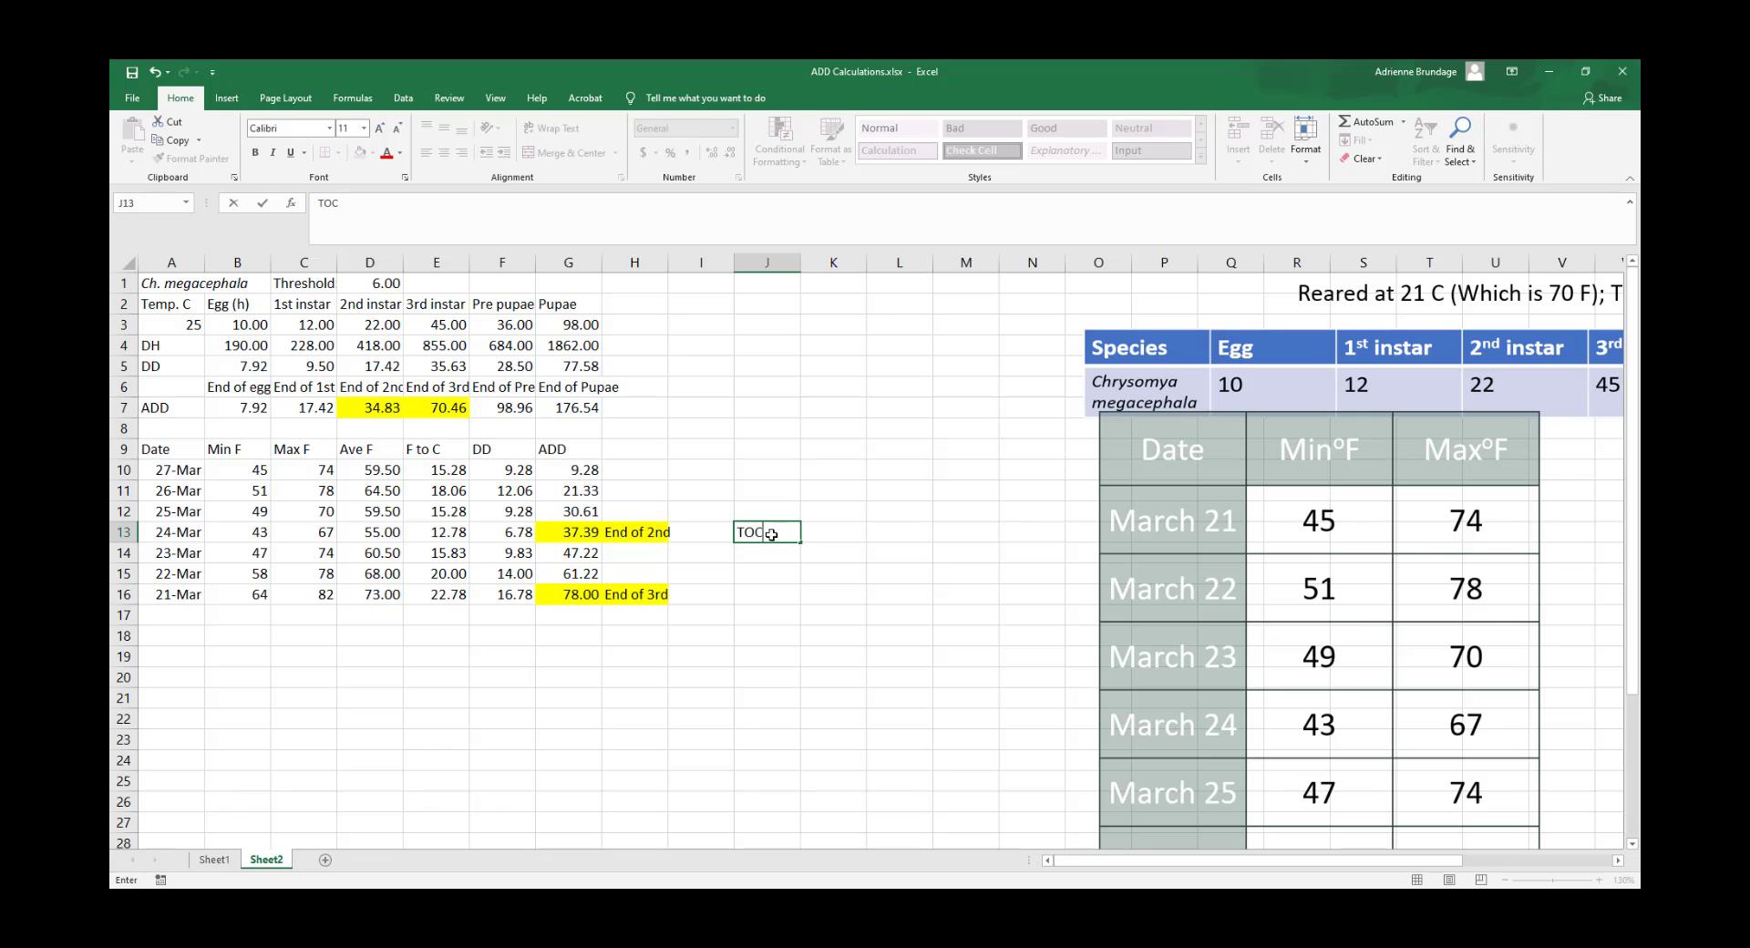
key("Tab")
type("March 2")
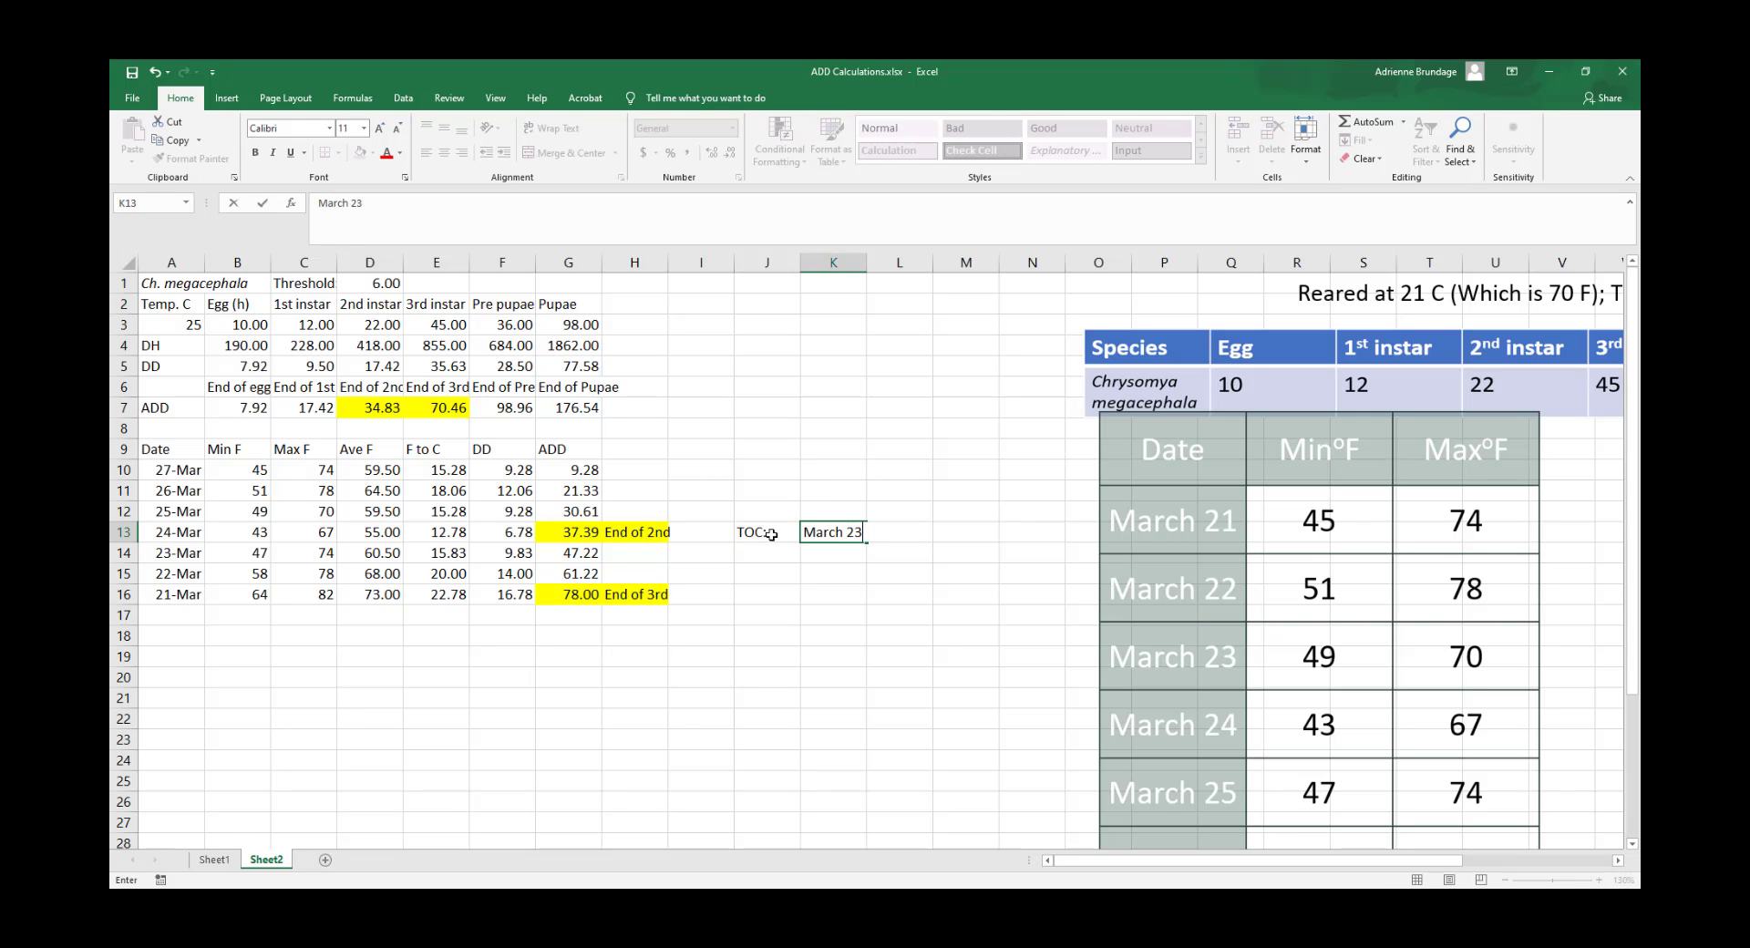
key("BackSpace")
type("21-24th")
key("Return")
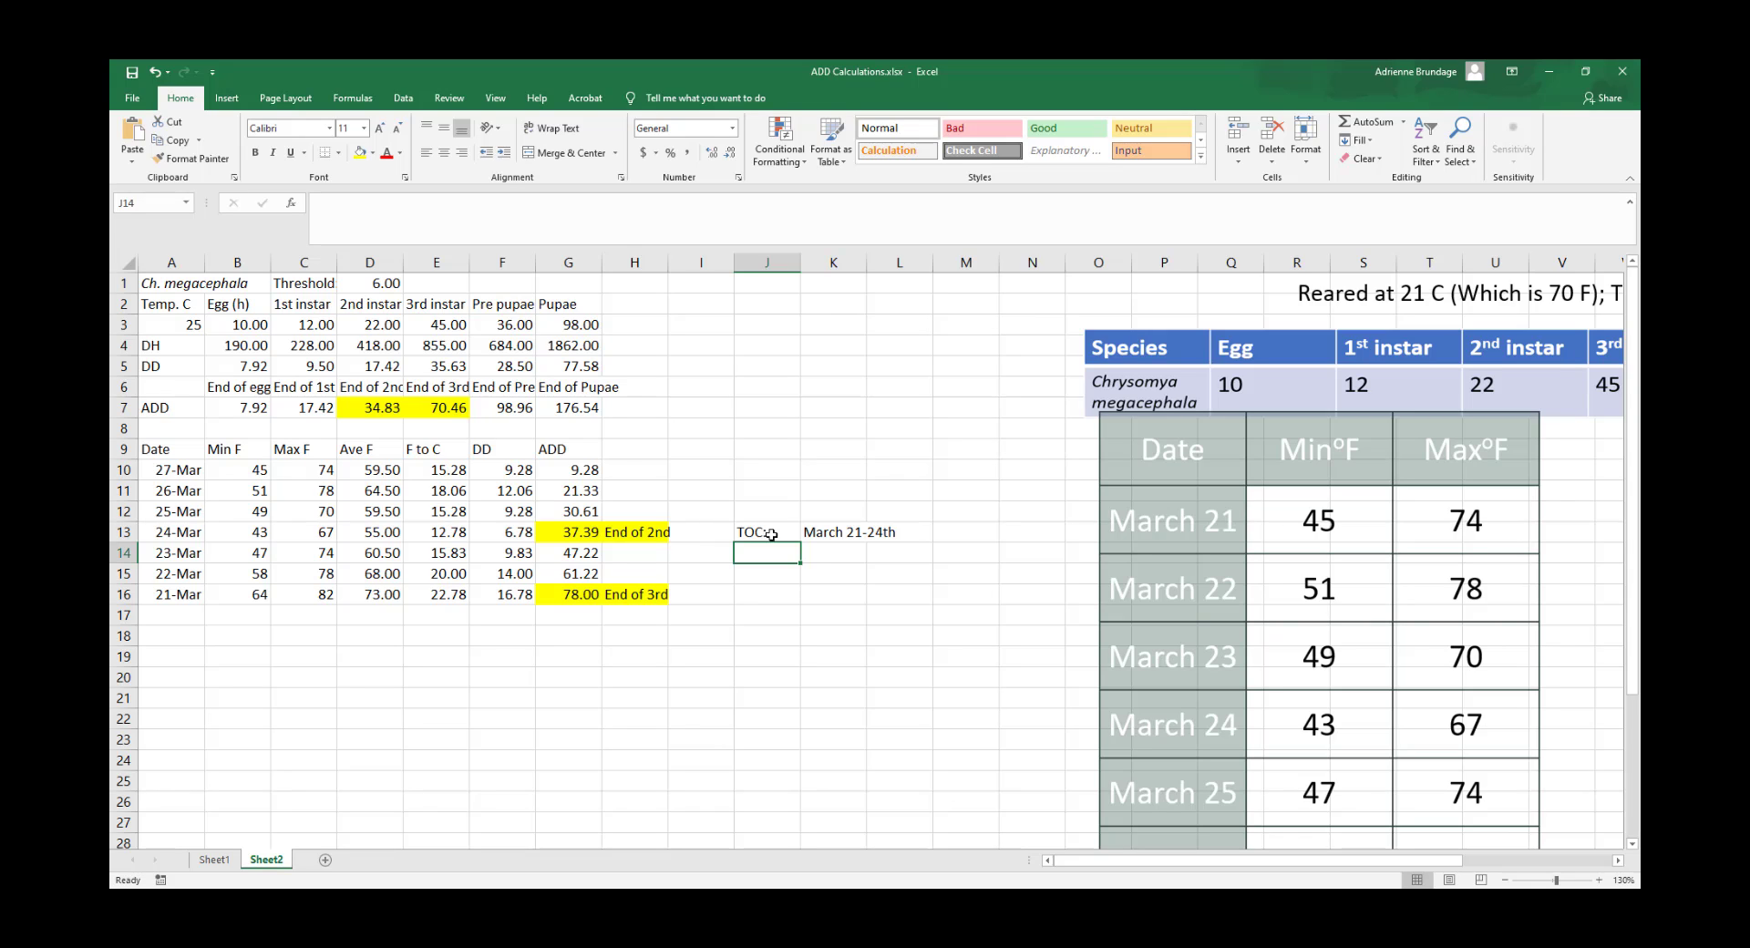
left_click(562, 474)
left_click(768, 552)
left_click(580, 474)
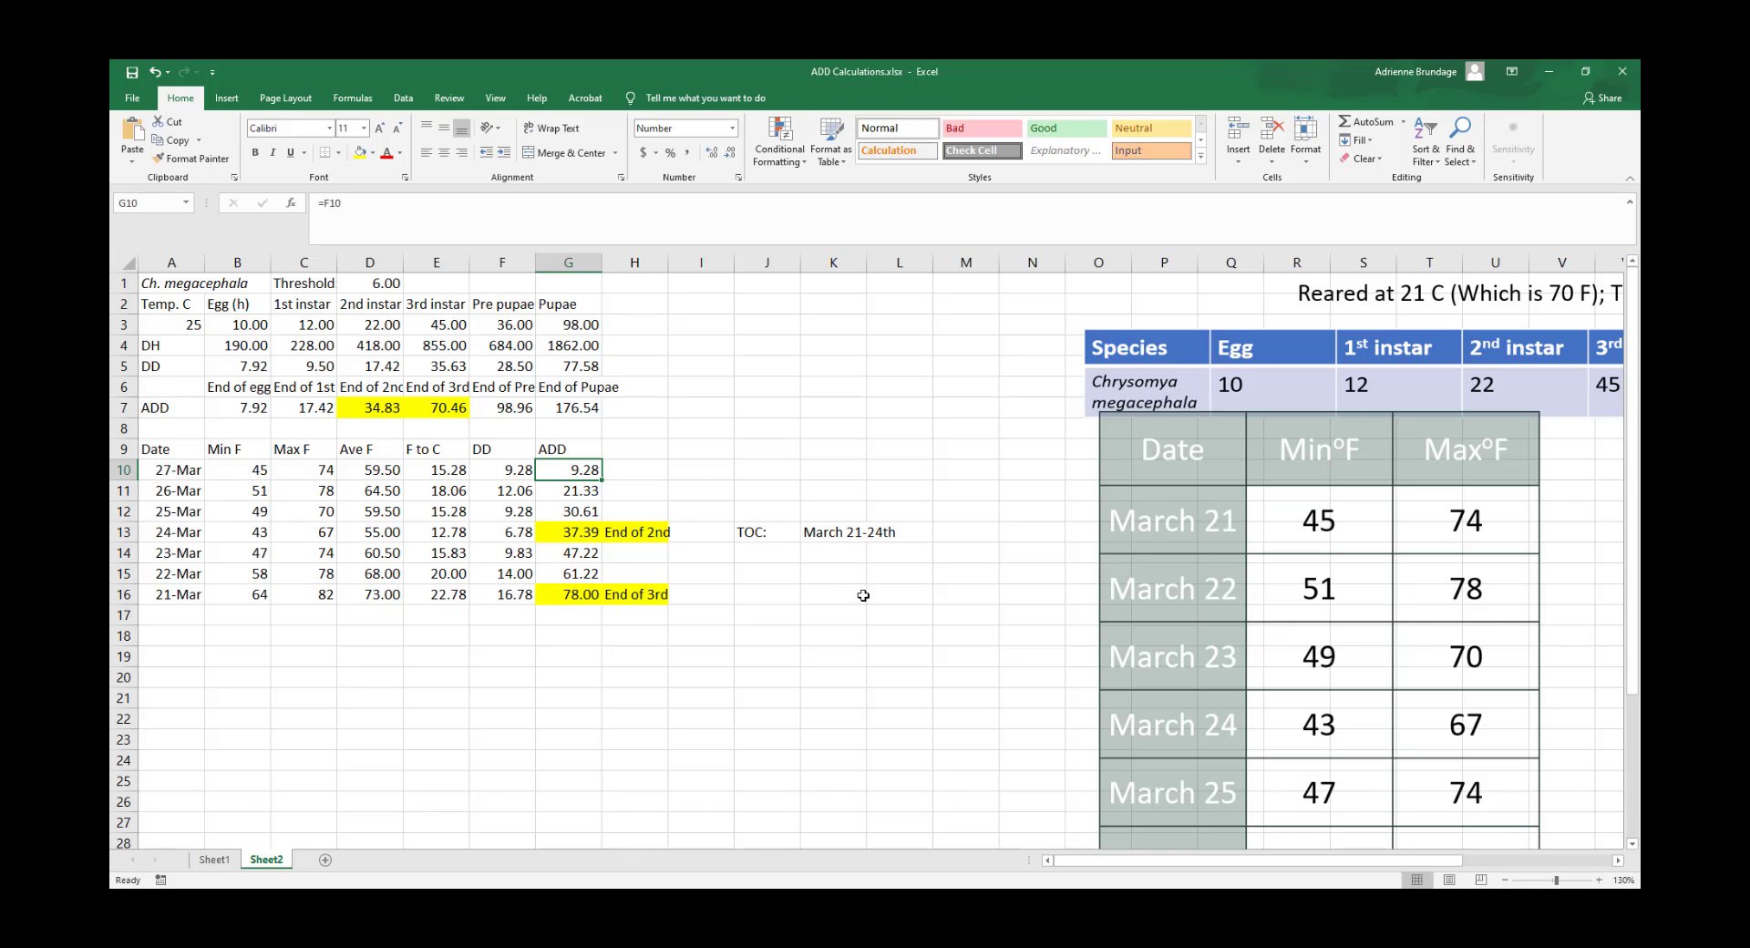
left_click(850, 559)
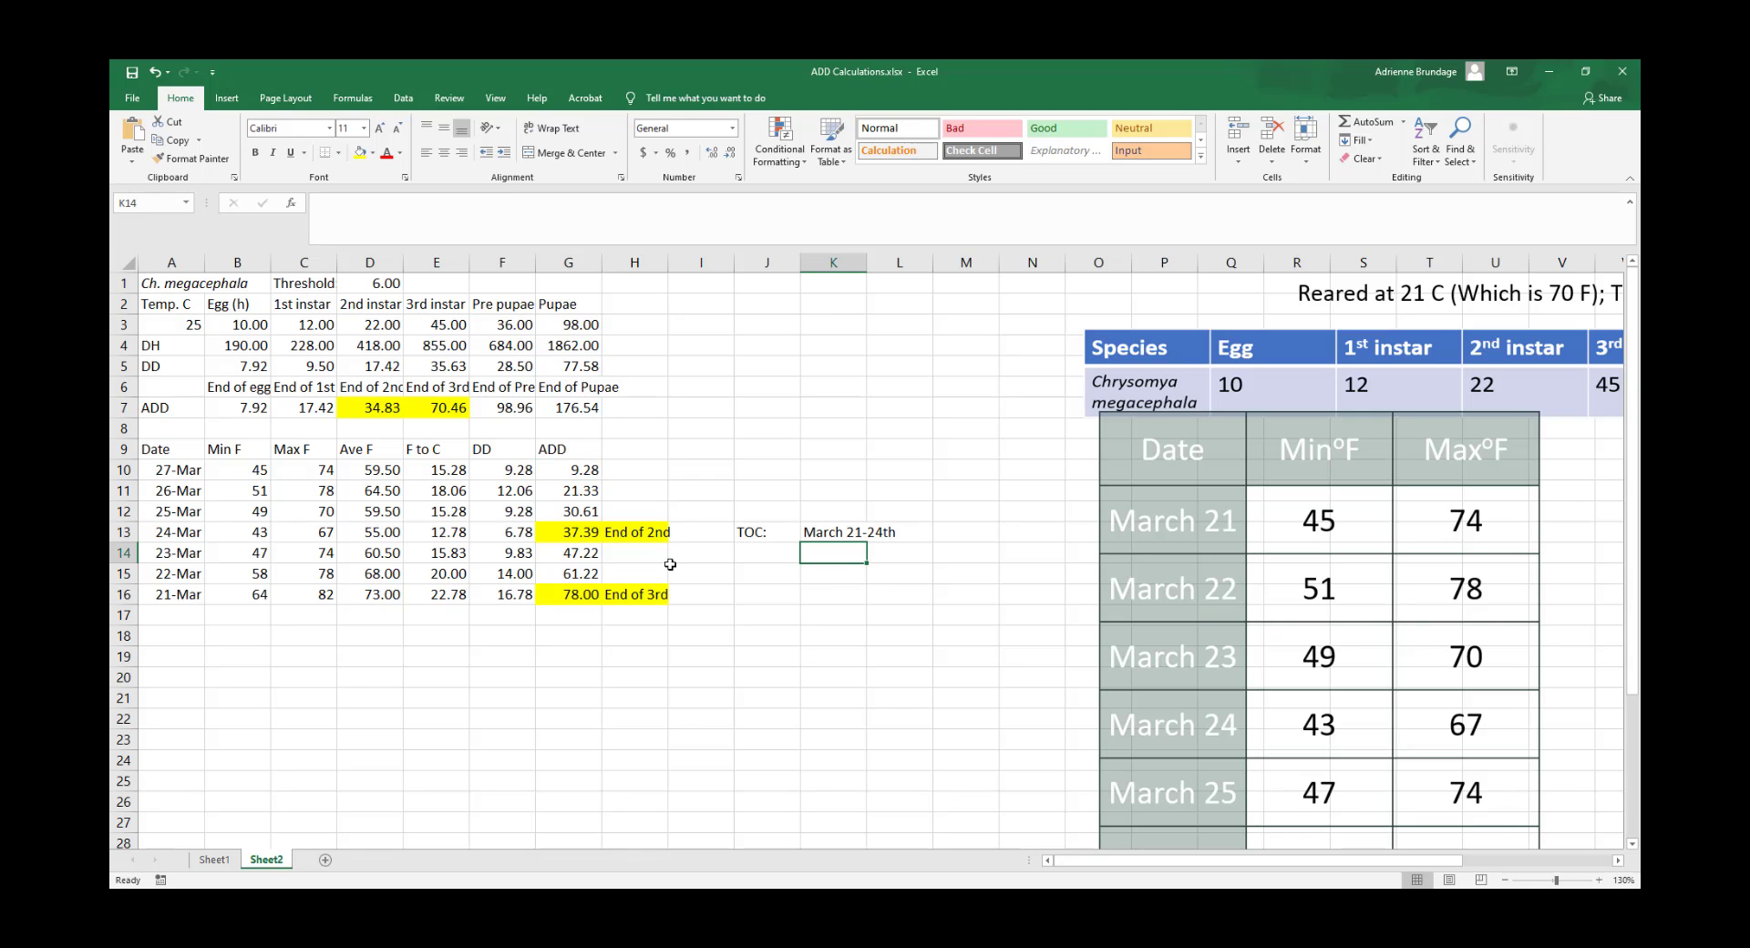
left_click(571, 649)
left_click(570, 638)
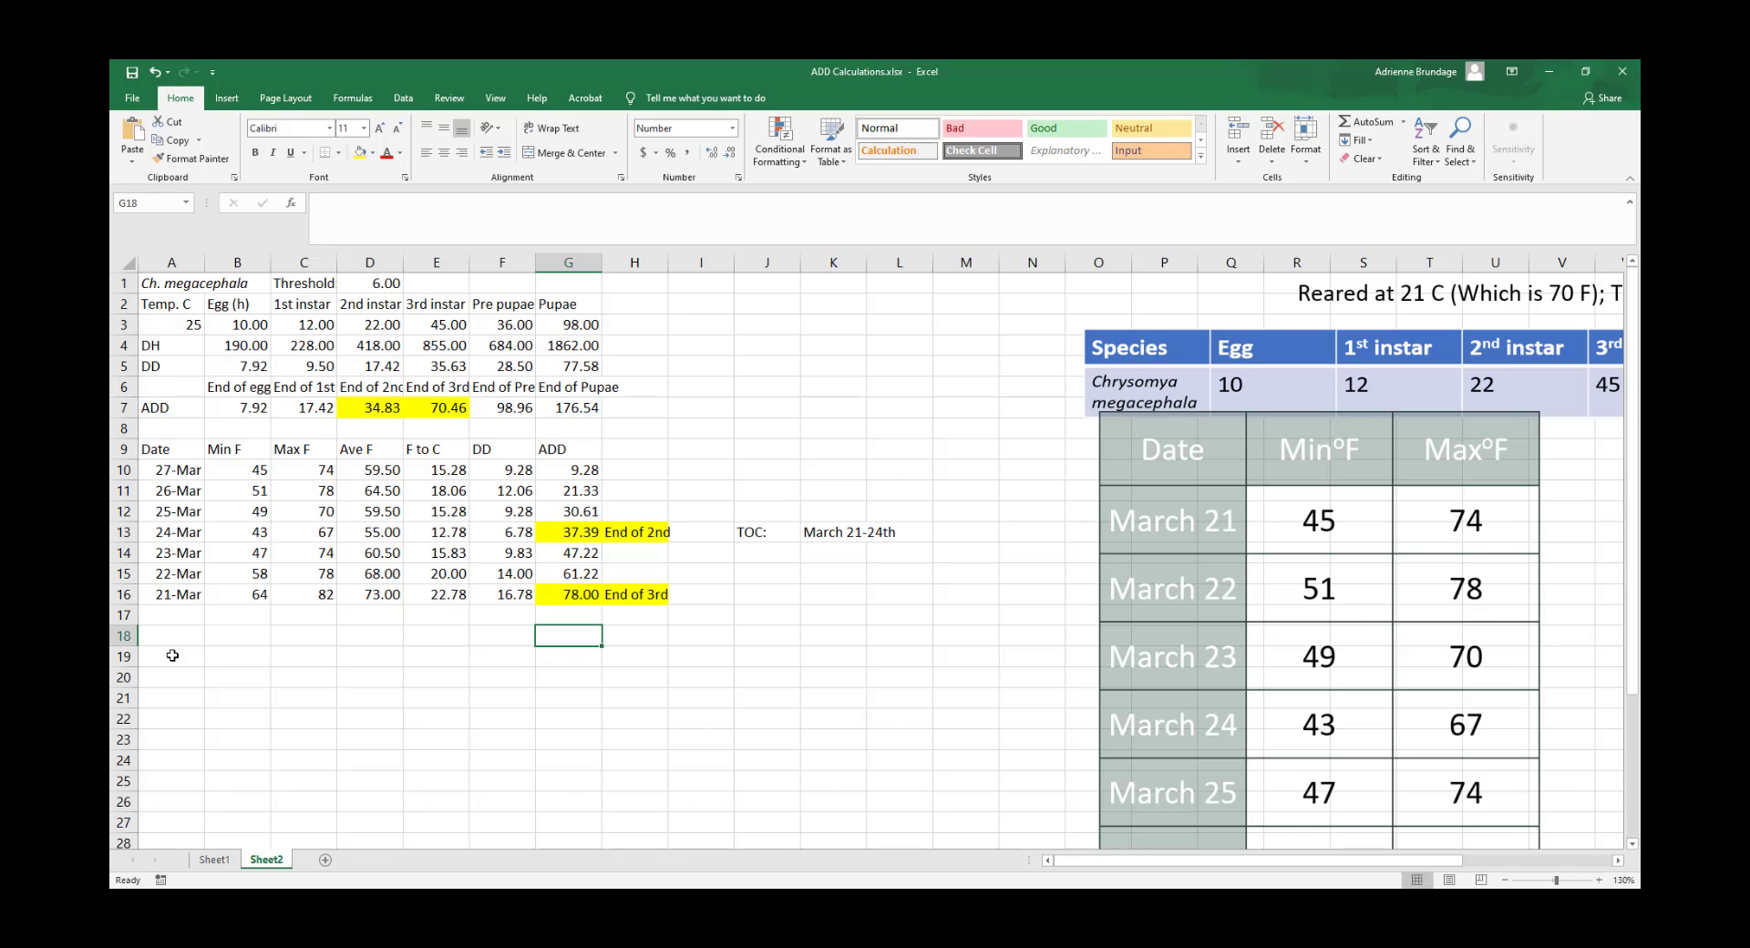
left_click(849, 531)
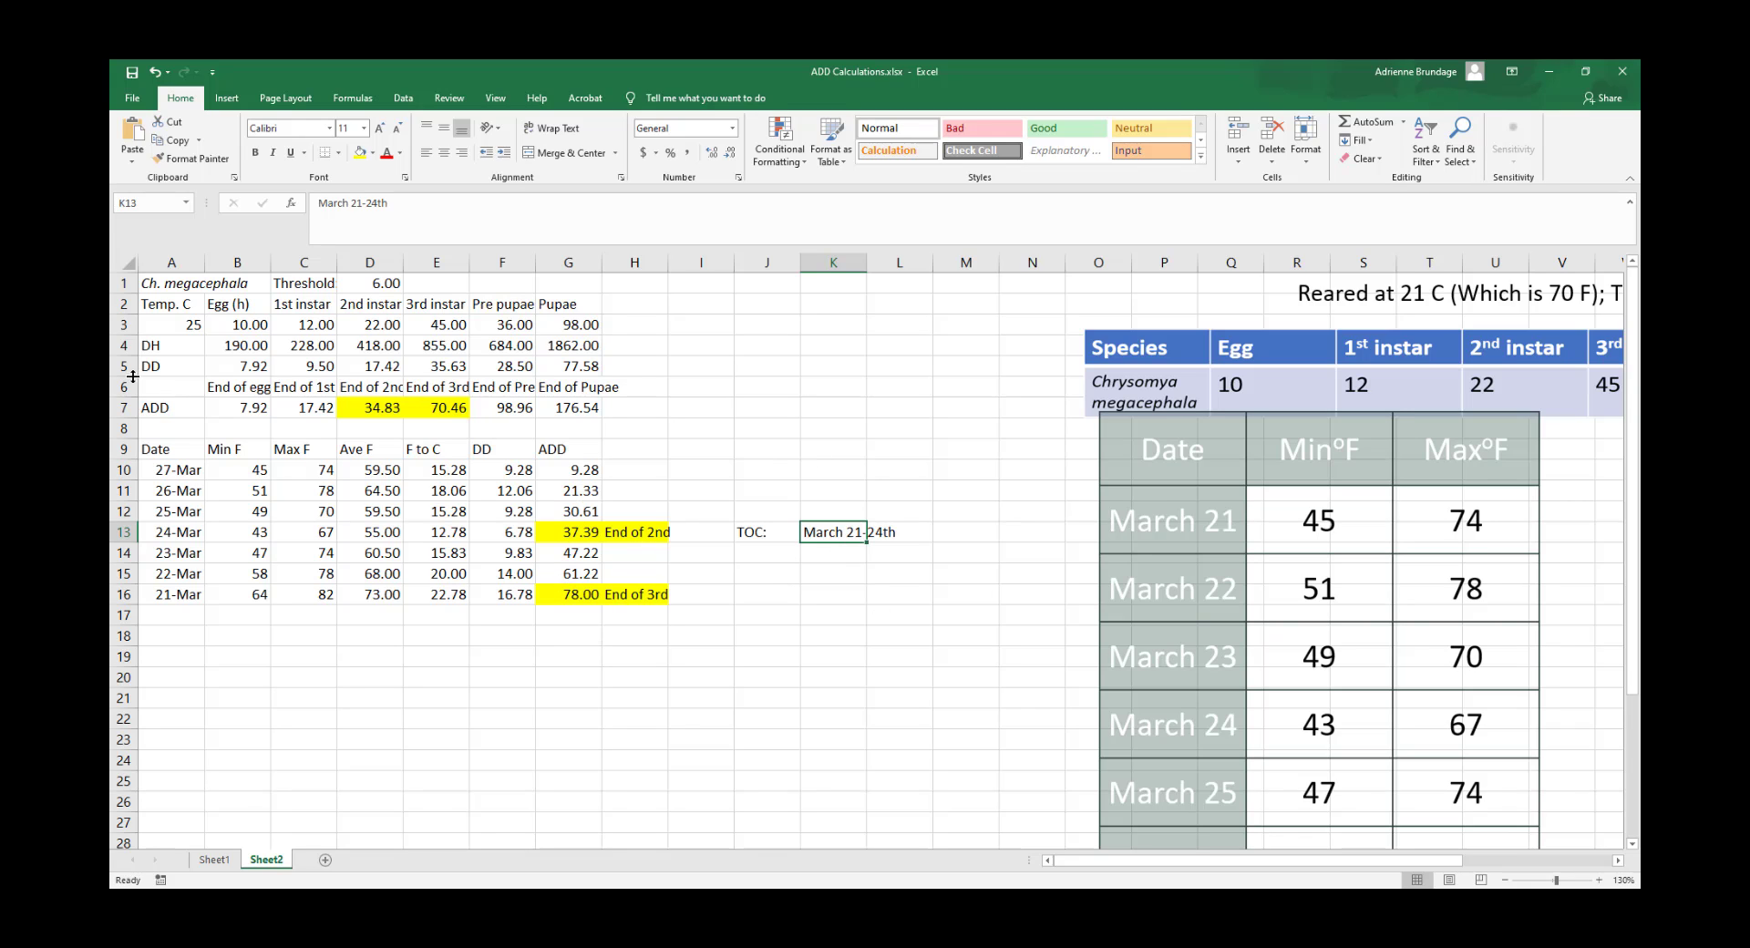
left_click(732, 373)
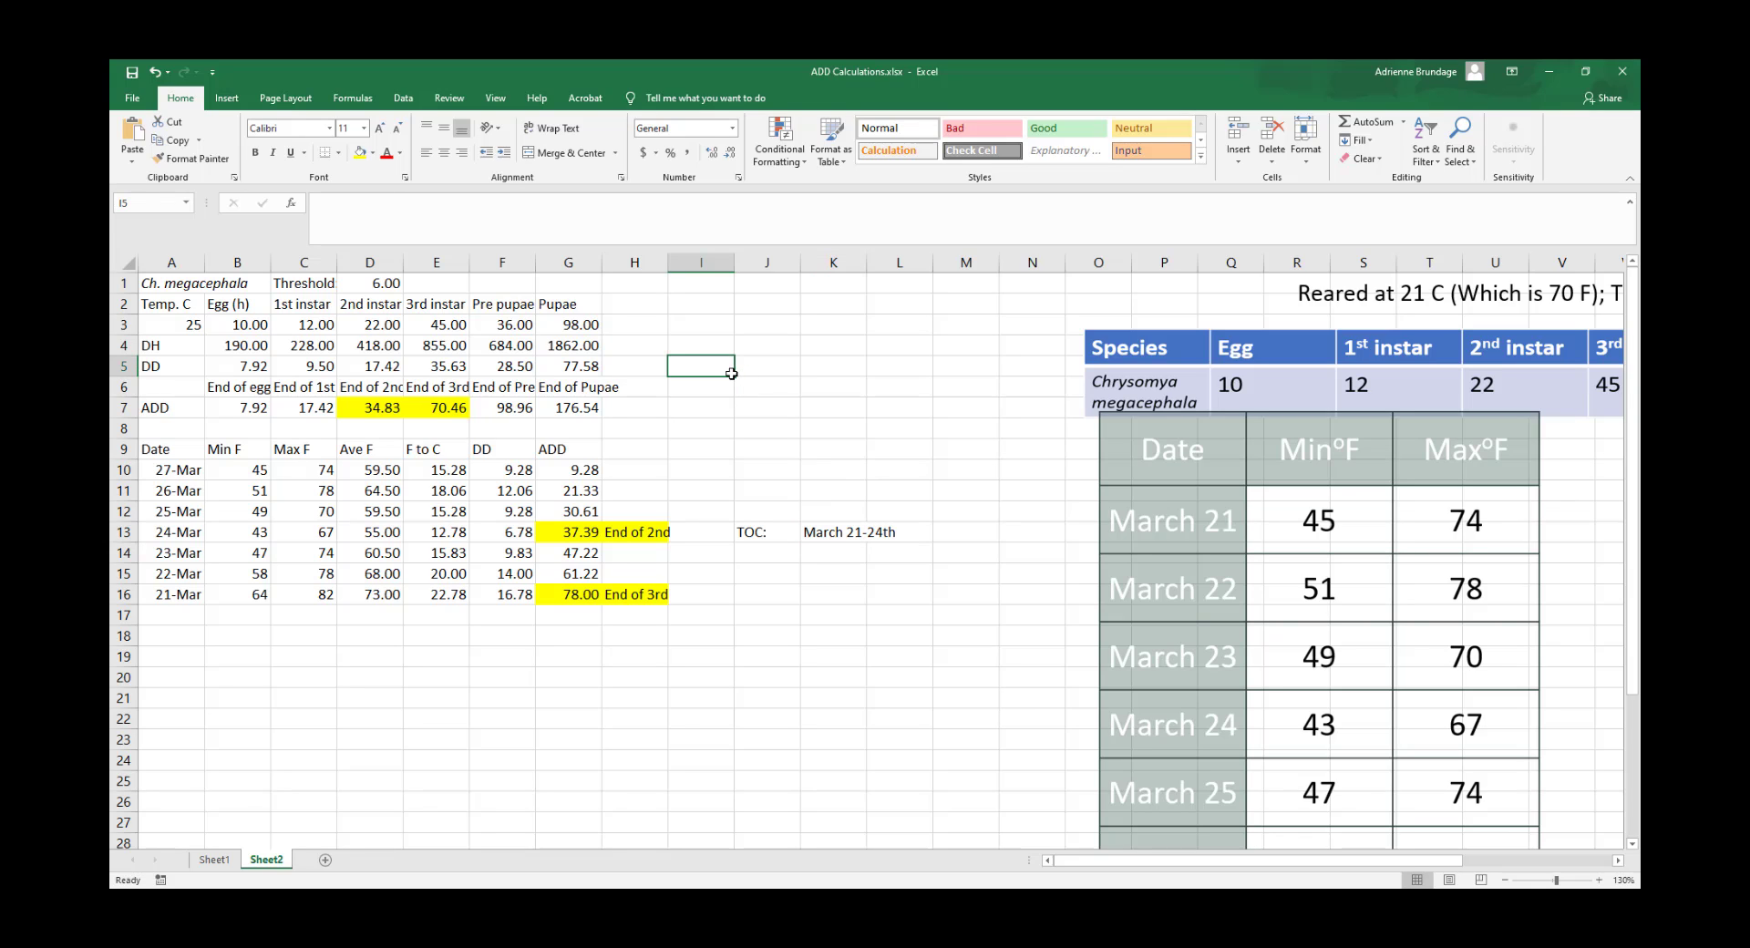